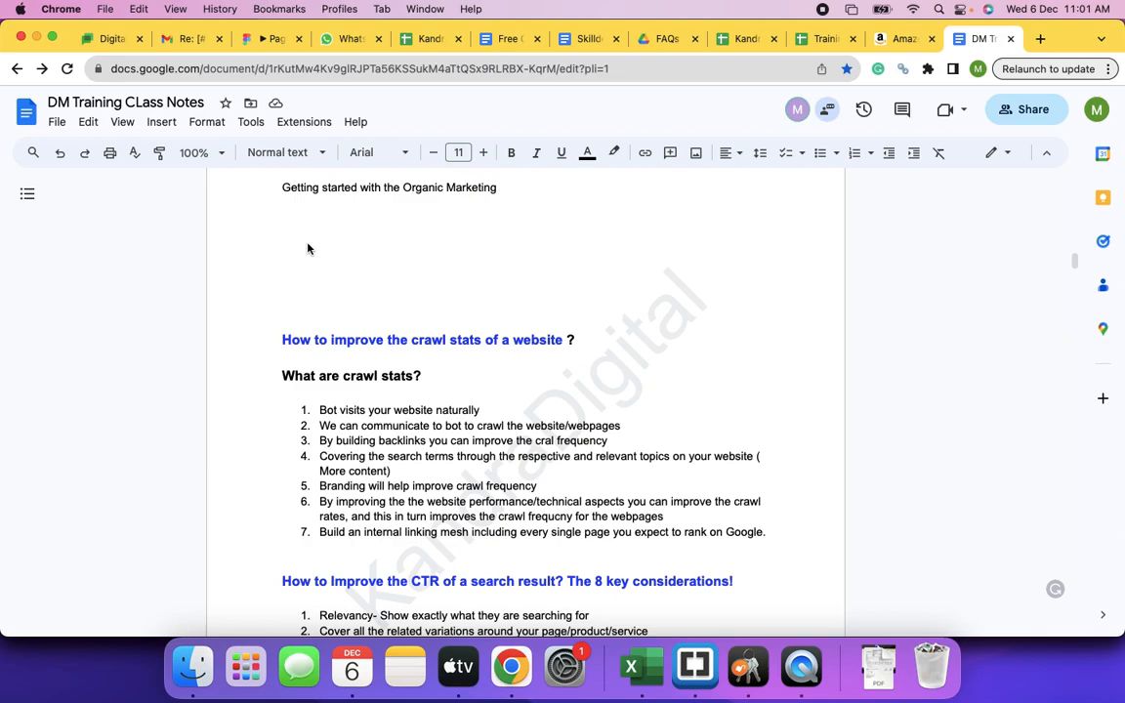
# - Load creativeprintpack.com in a new browser tab, correcting the typo in the address
pyautogui.click(1040, 40)
pyautogui.write('creative')
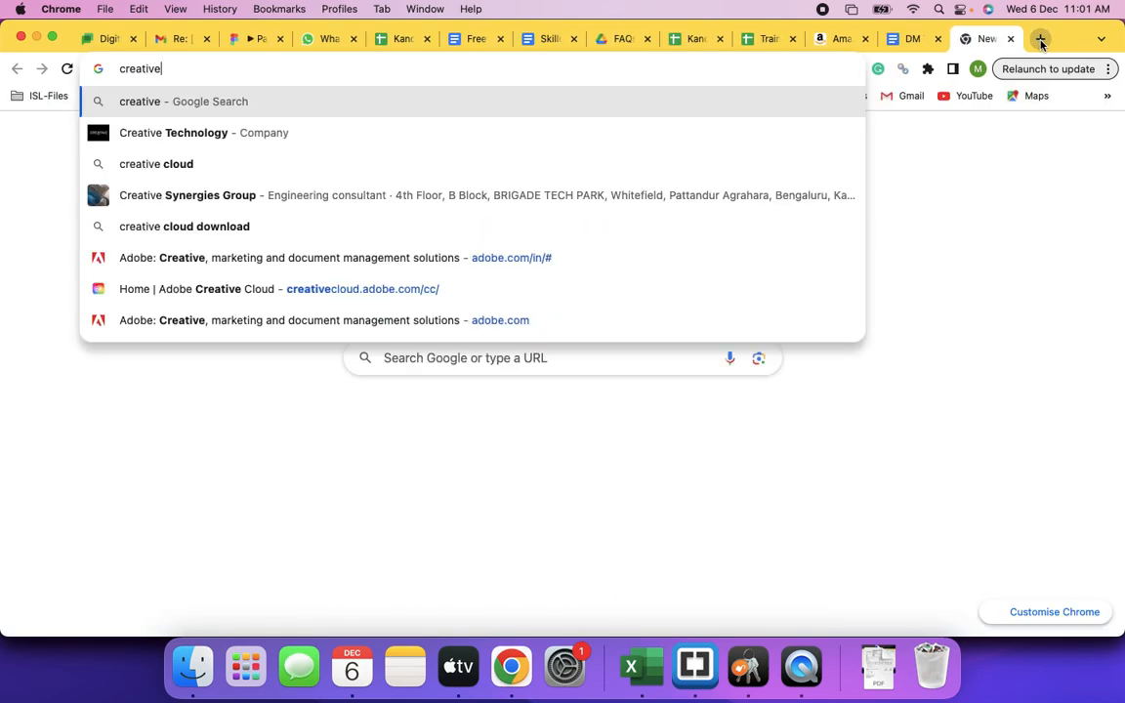
pyautogui.write('prntp')
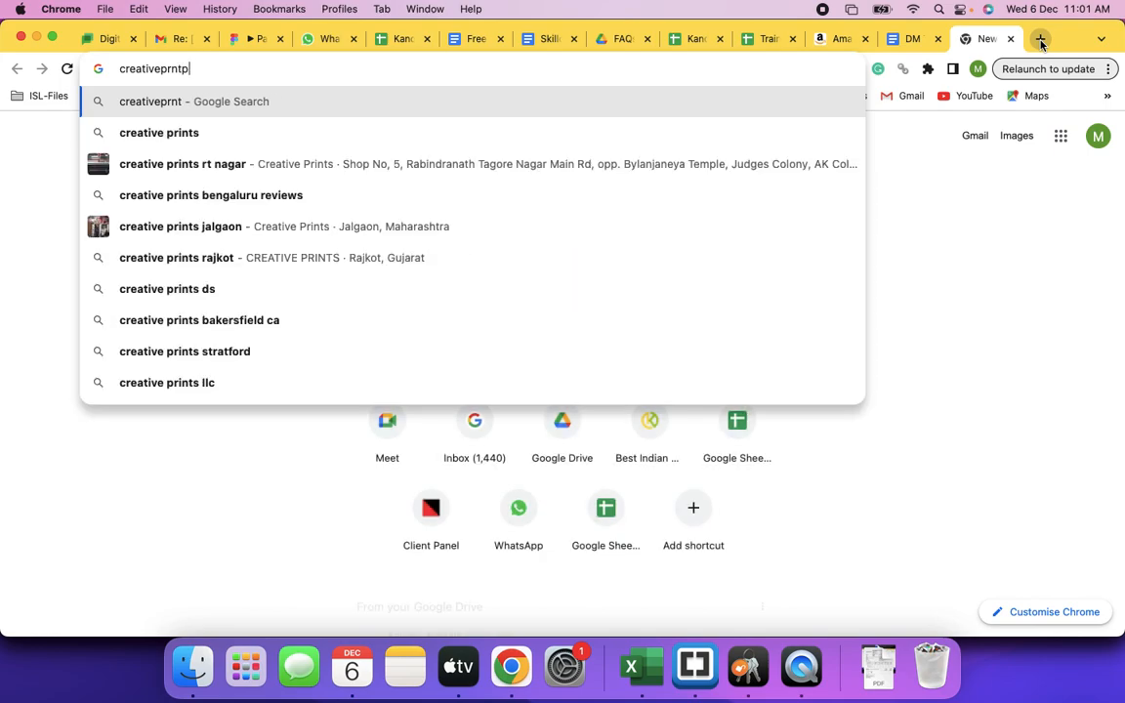
pyautogui.press('BackSpace')
pyautogui.press('BackSpace')
pyautogui.press('BackSpace')
pyautogui.write('intpack.com')
pyautogui.press('Return')
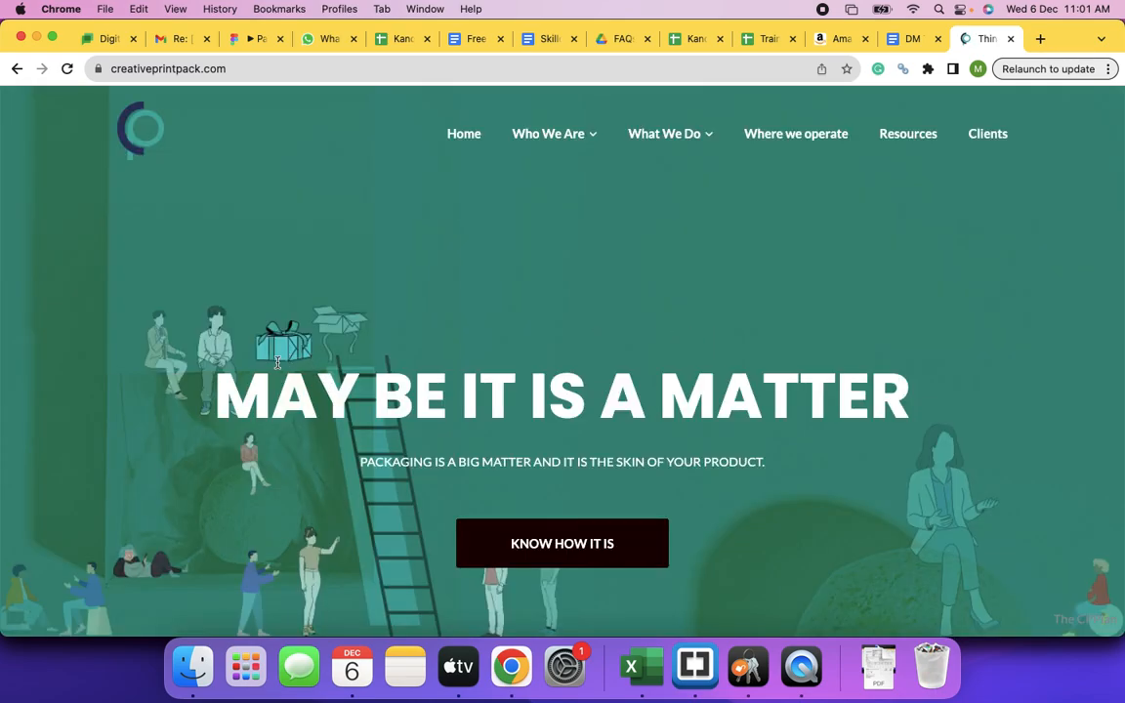
# - Scroll through the Creative Print Pack homepage to the footer and back to What We Do
pyautogui.scroll(-5, 450, 364)
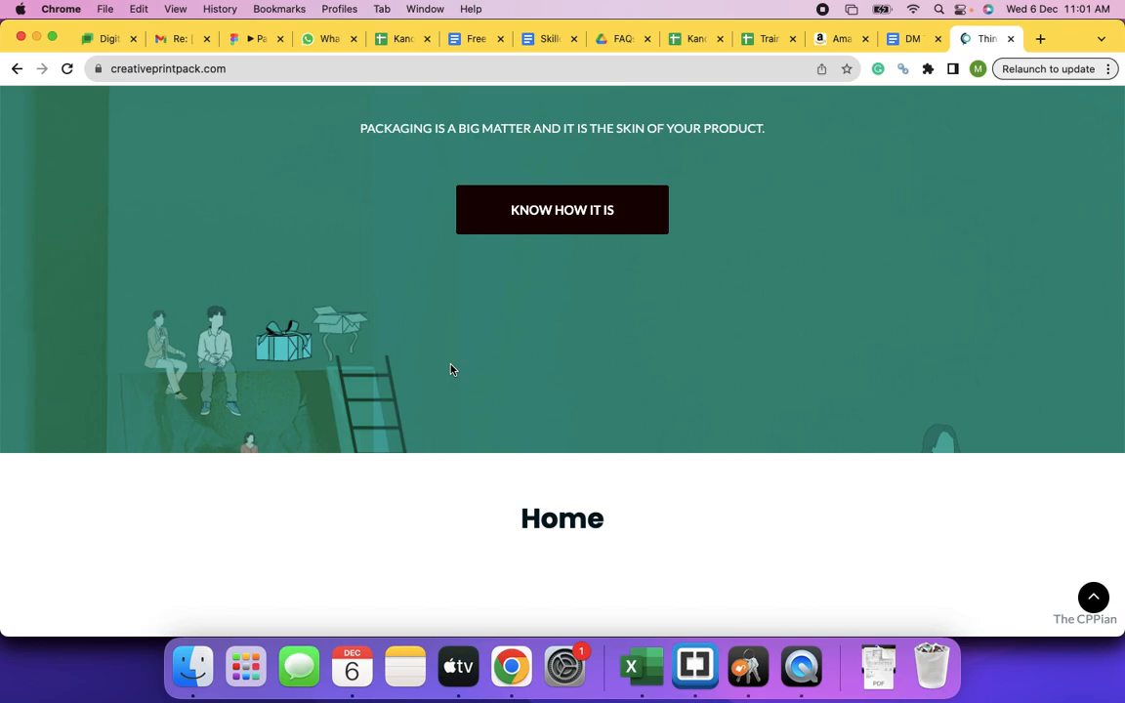
pyautogui.scroll(-8, 451, 369)
pyautogui.scroll(3, 450, 369)
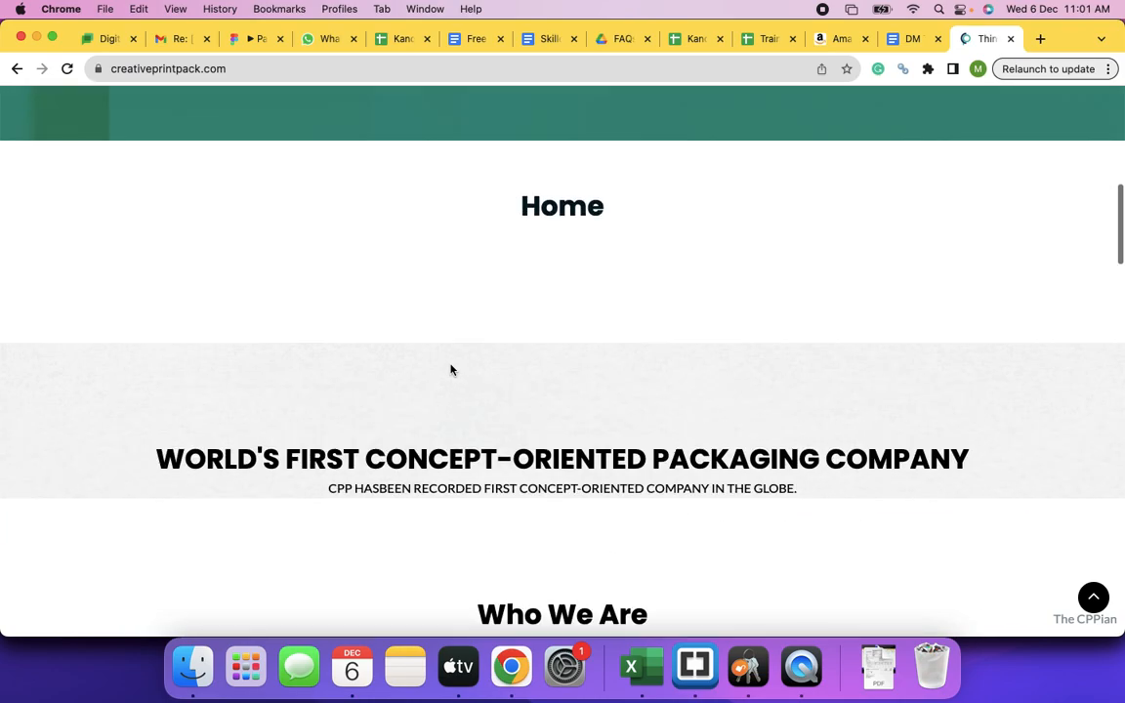
pyautogui.scroll(-15, 452, 388)
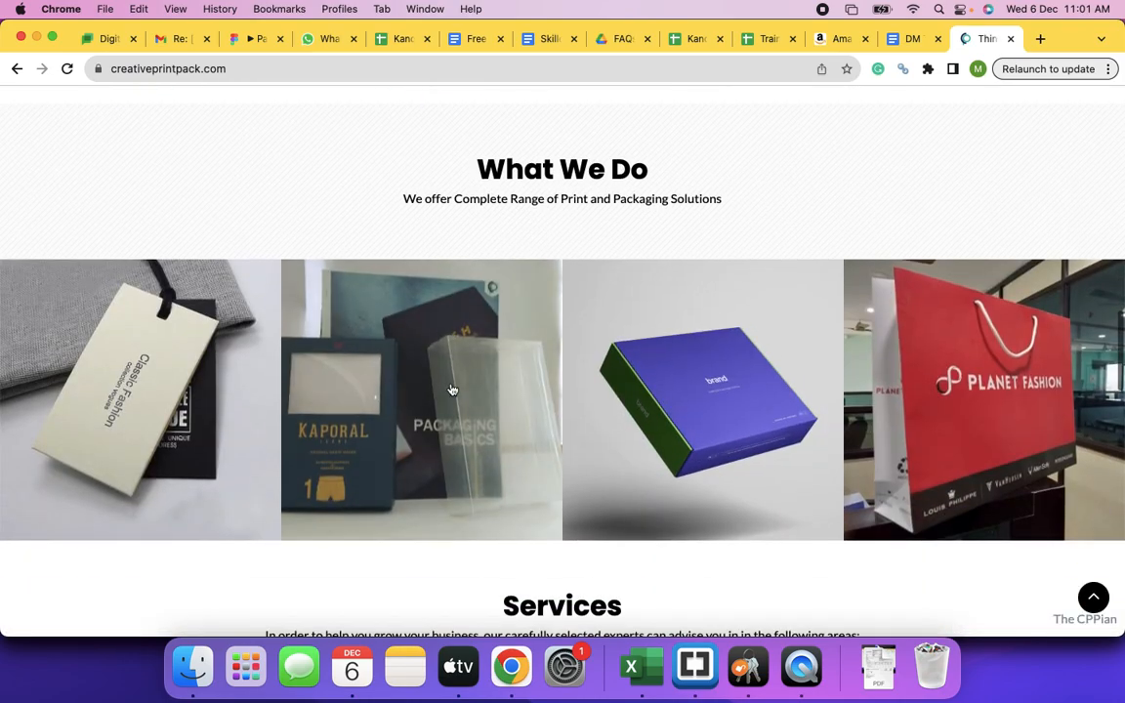
pyautogui.scroll(-2, 452, 388)
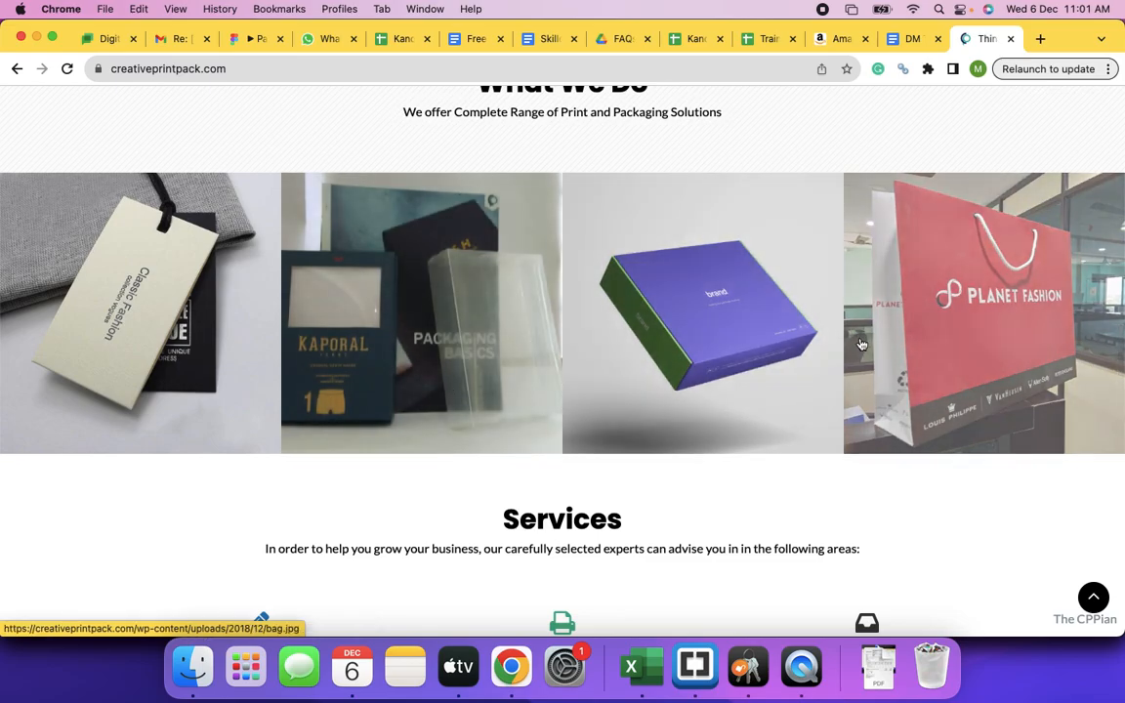
pyautogui.scroll(-5, 879, 332)
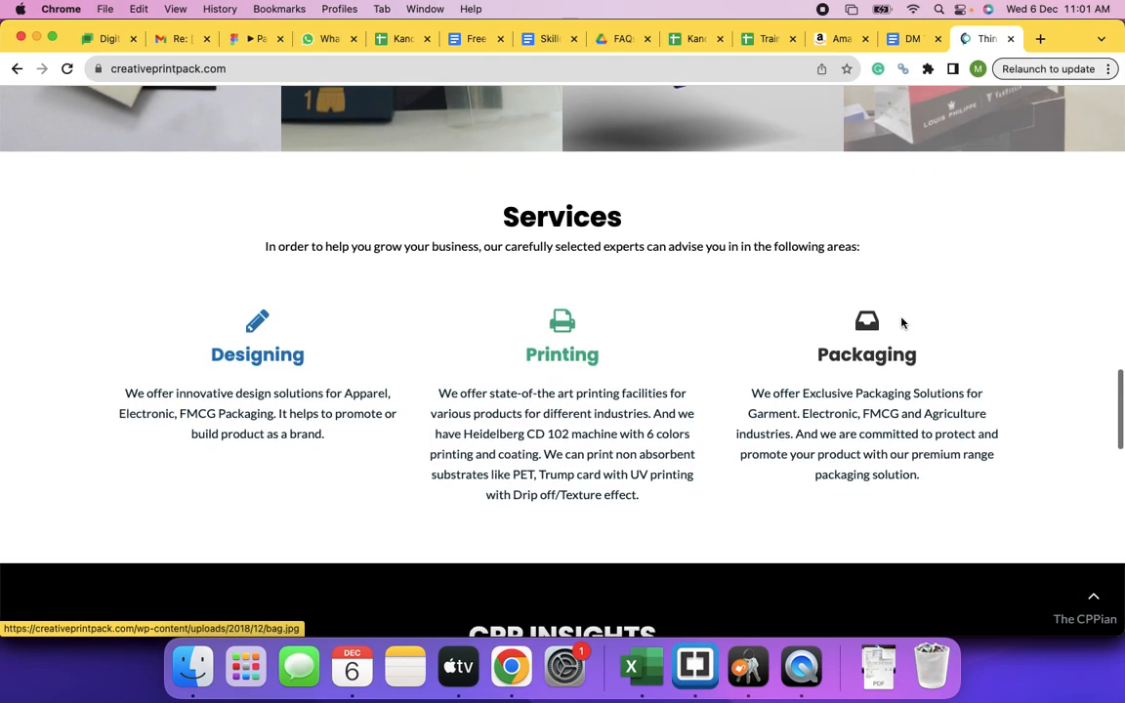
pyautogui.scroll(-14, 901, 322)
pyautogui.scroll(-1, 901, 323)
pyautogui.scroll(2, 901, 323)
pyautogui.scroll(-10, 901, 322)
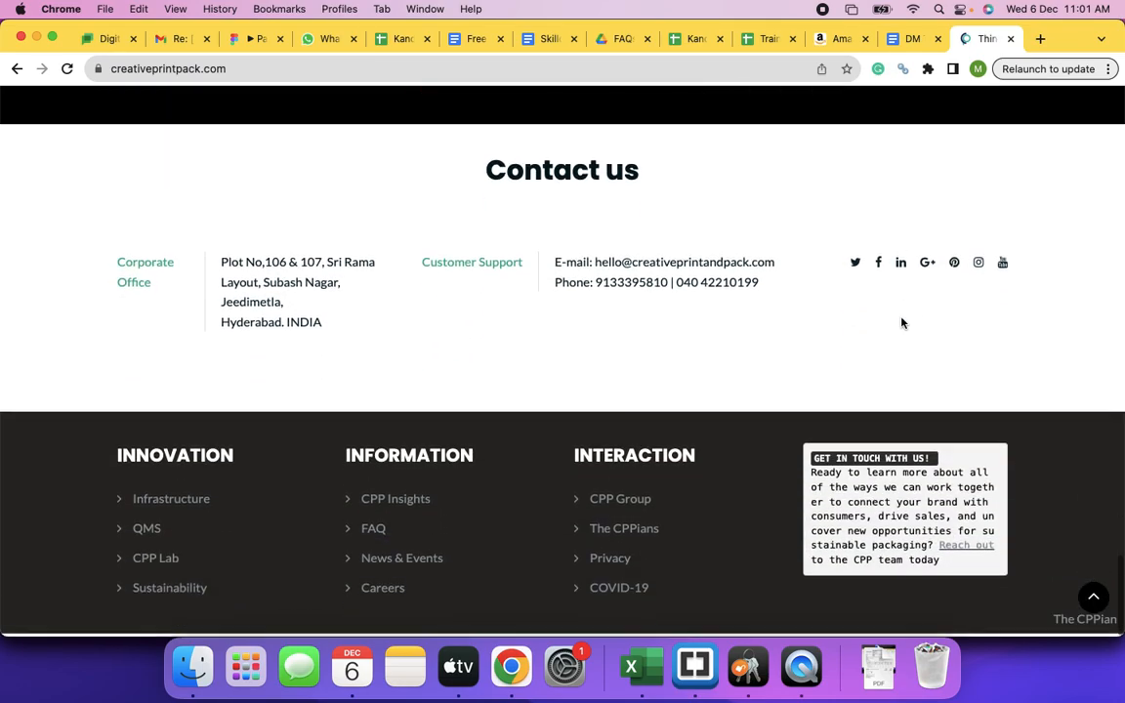
pyautogui.scroll(6, 901, 322)
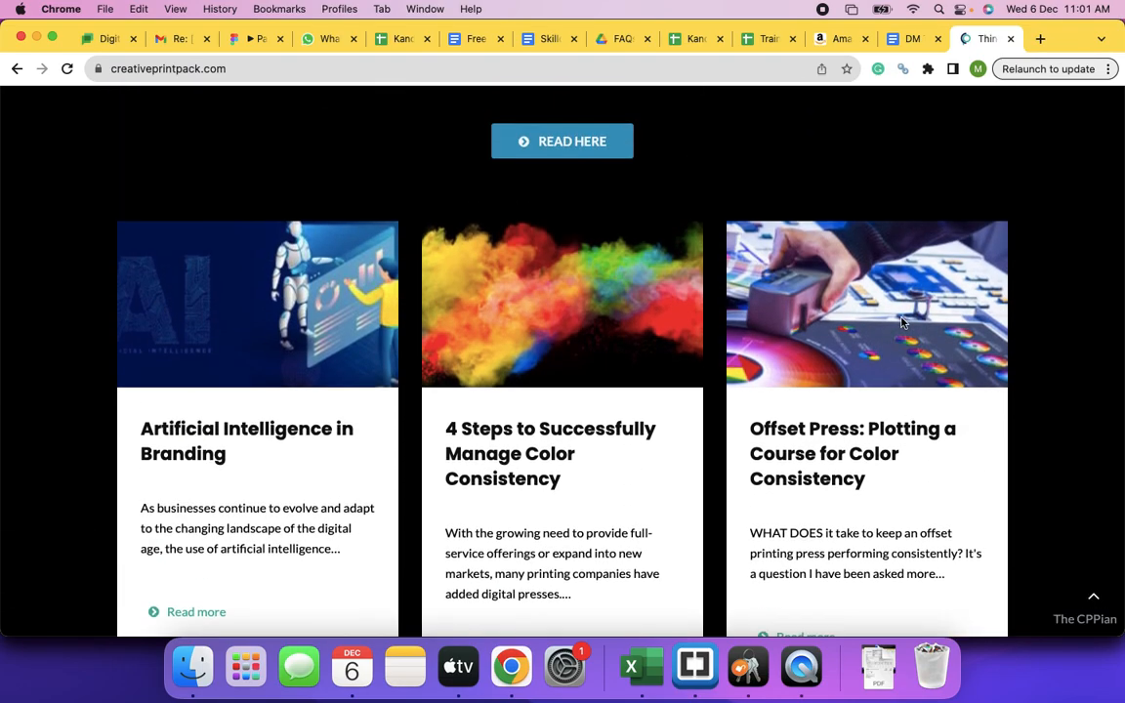
pyautogui.scroll(15, 901, 322)
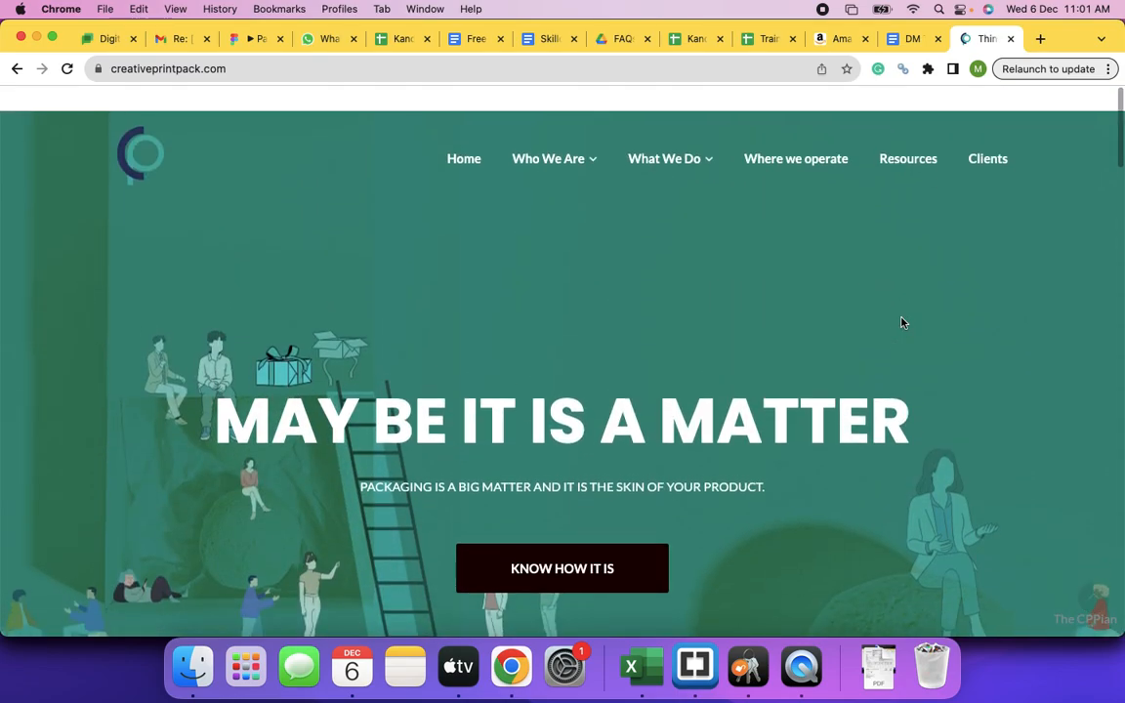
pyautogui.scroll(-3, 730, 323)
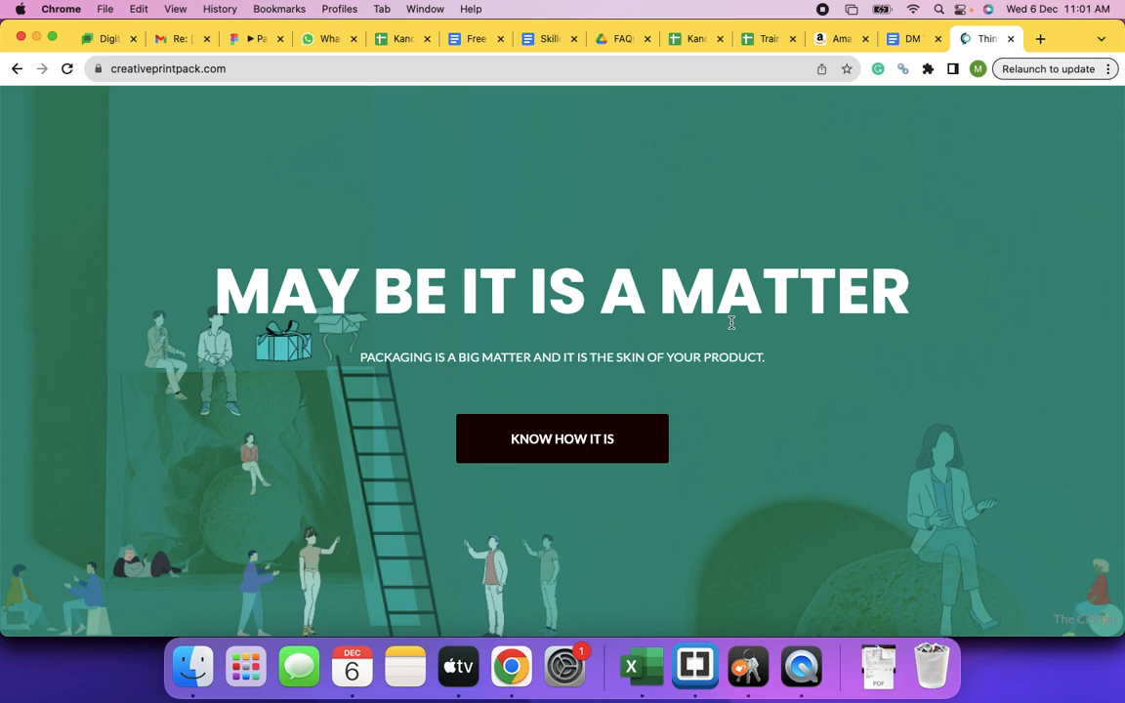
pyautogui.scroll(3, 730, 323)
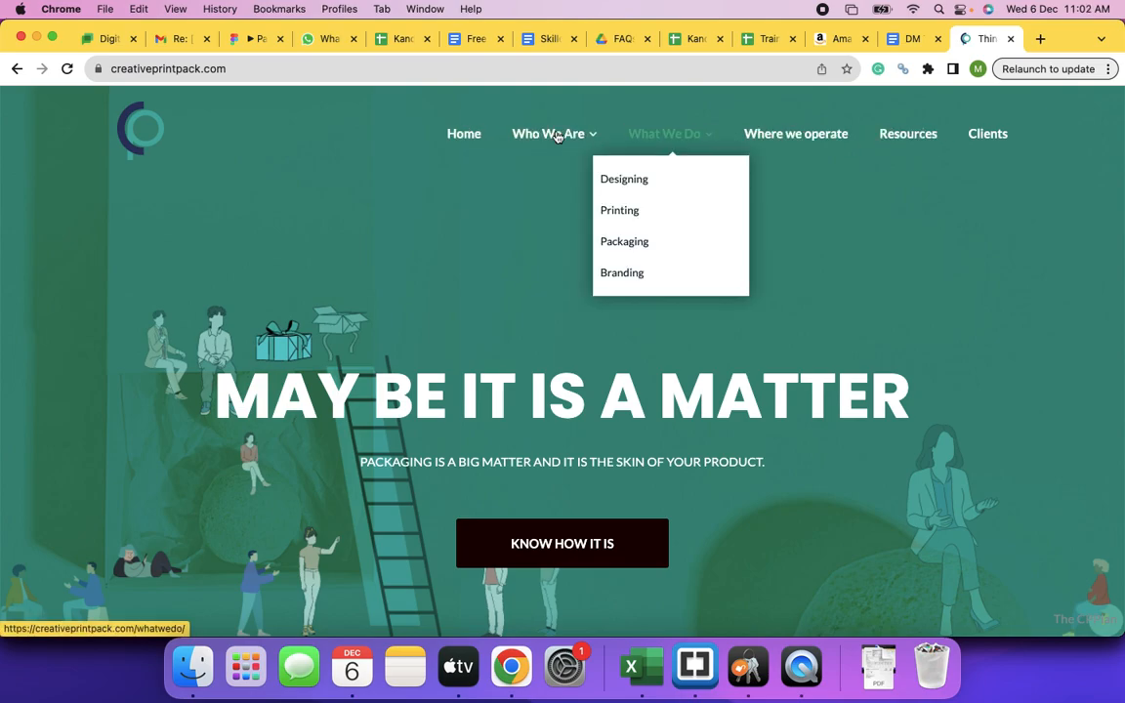
pyautogui.scroll(-5, 552, 238)
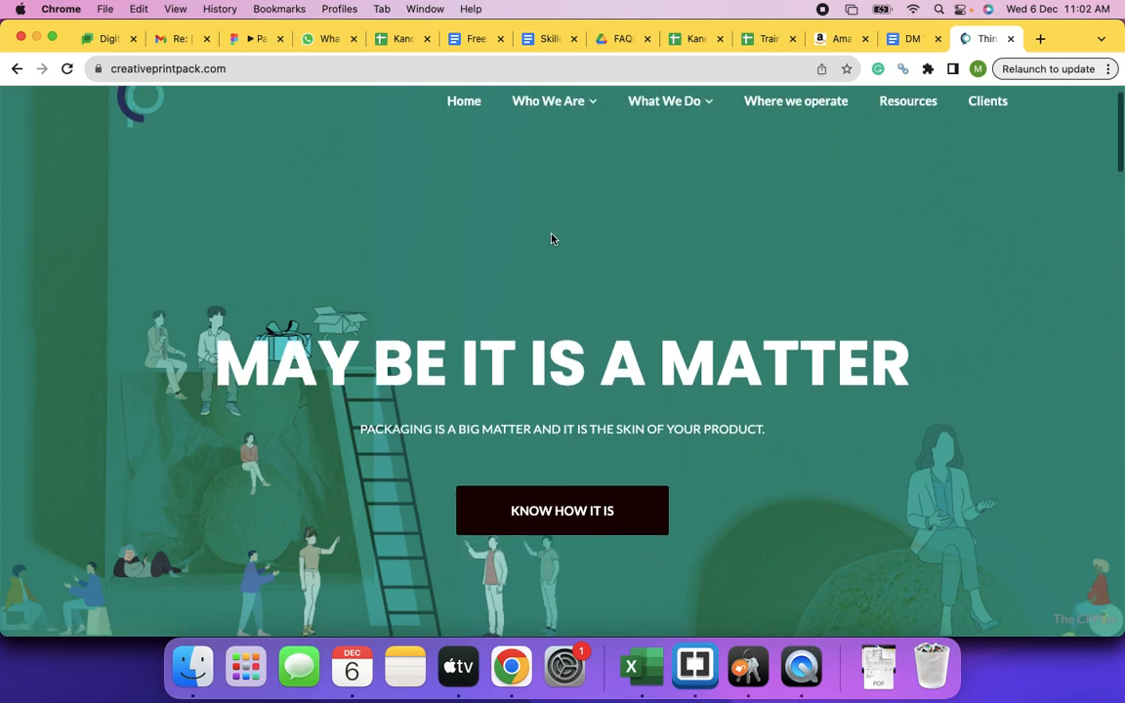
pyautogui.scroll(-10, 607, 354)
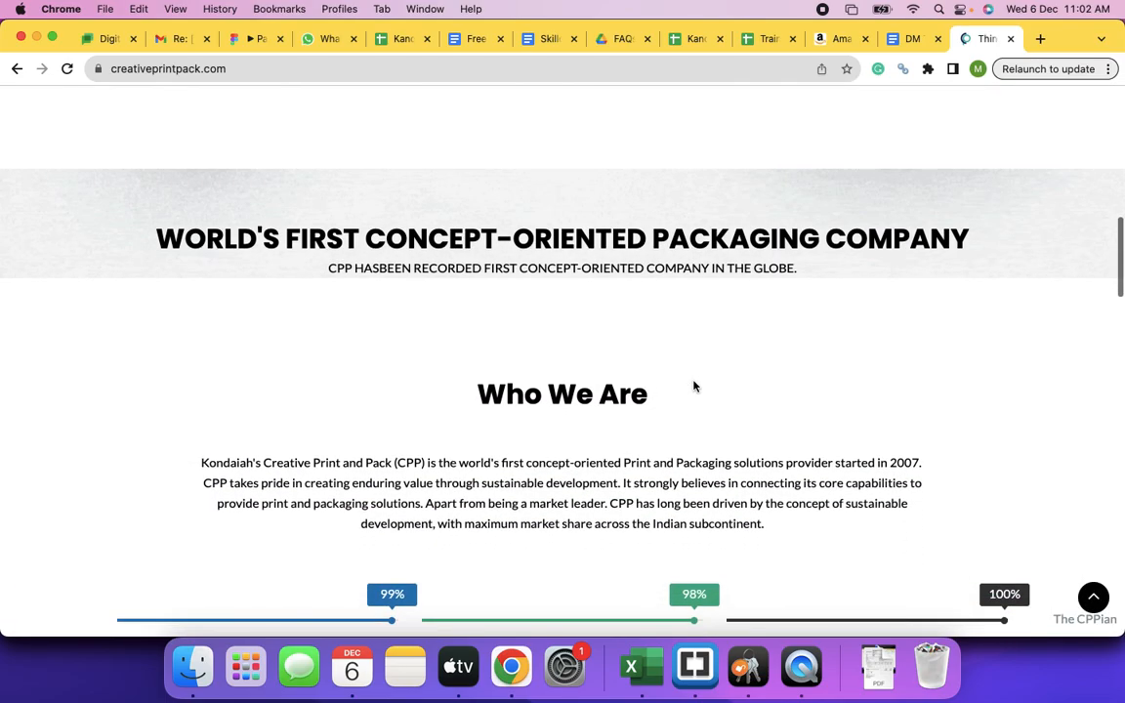
pyautogui.scroll(-3, 694, 381)
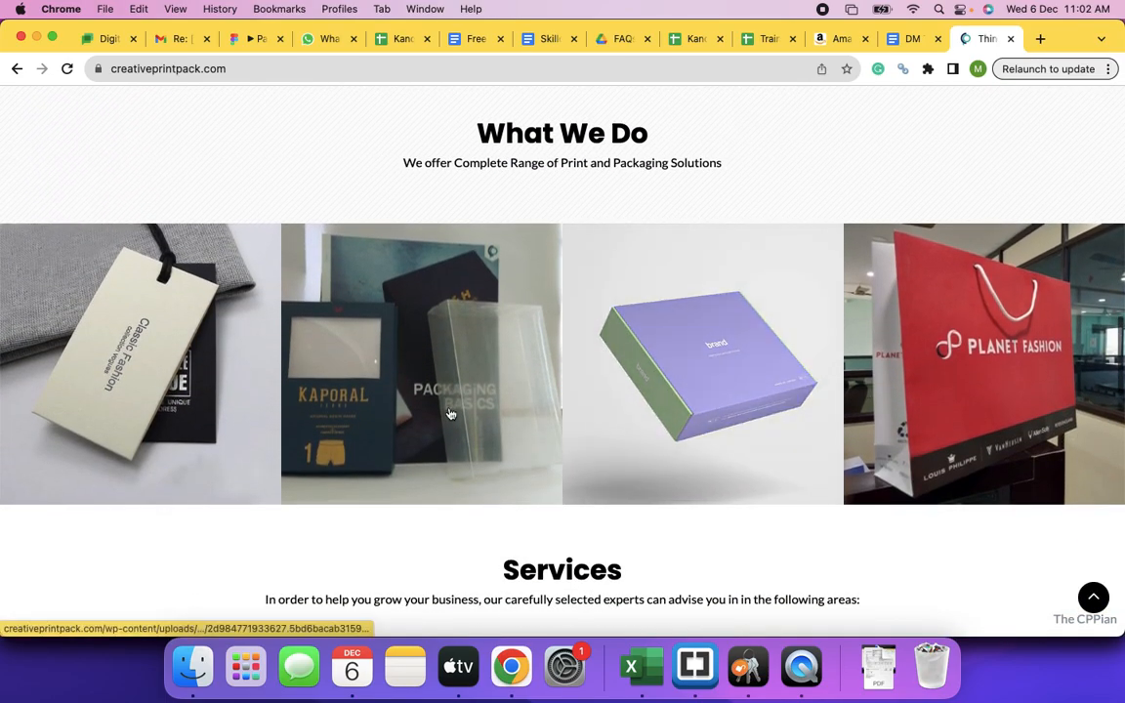
pyautogui.scroll(-2, 479, 456)
pyautogui.scroll(-3, 480, 456)
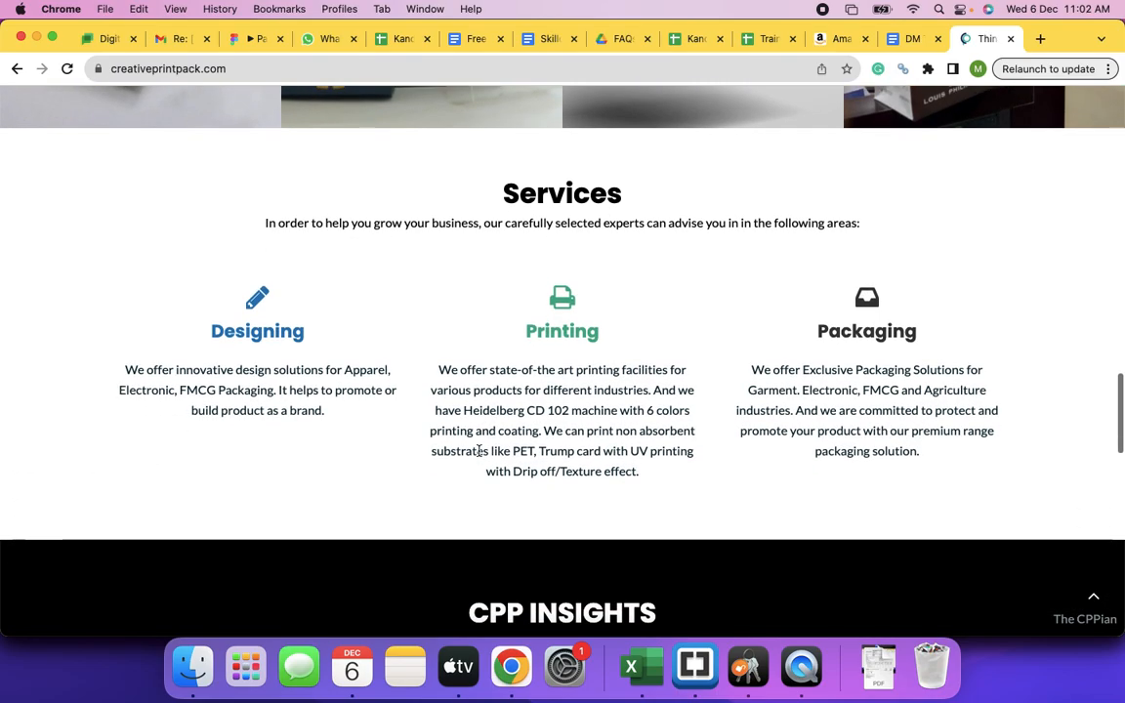
pyautogui.scroll(-5, 771, 373)
pyautogui.scroll(10, 771, 375)
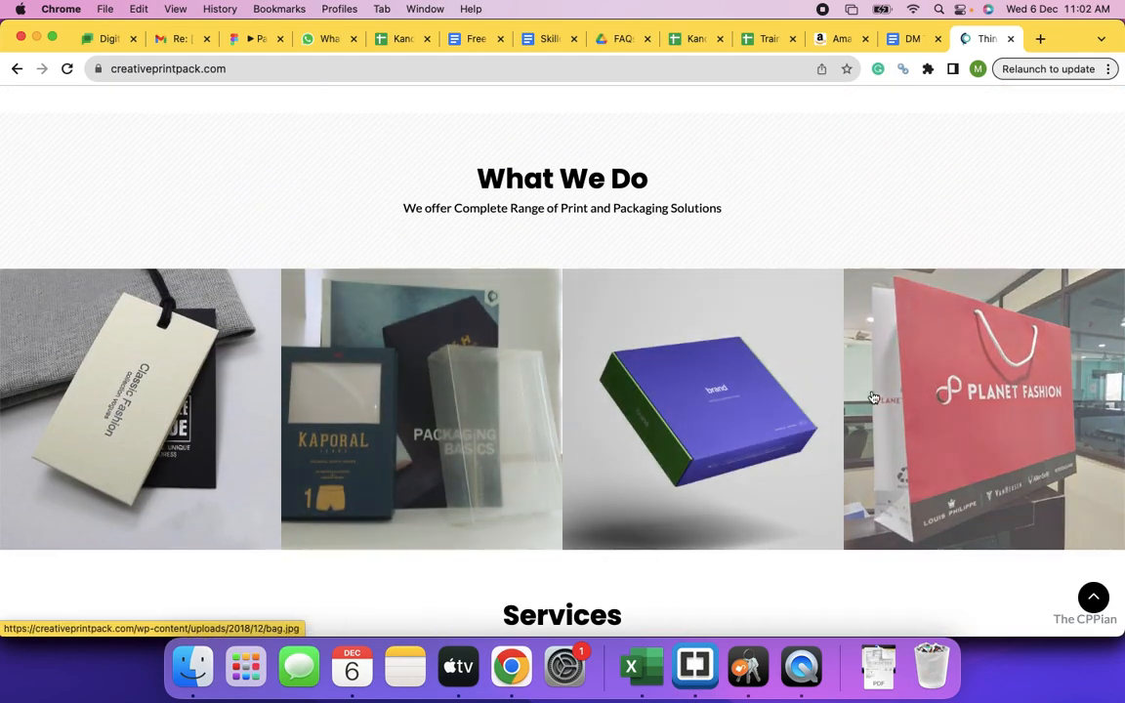
# - Enlarge the hang-tag image in the What We Do gallery, step back one image, then close it
pyautogui.click(127, 360)
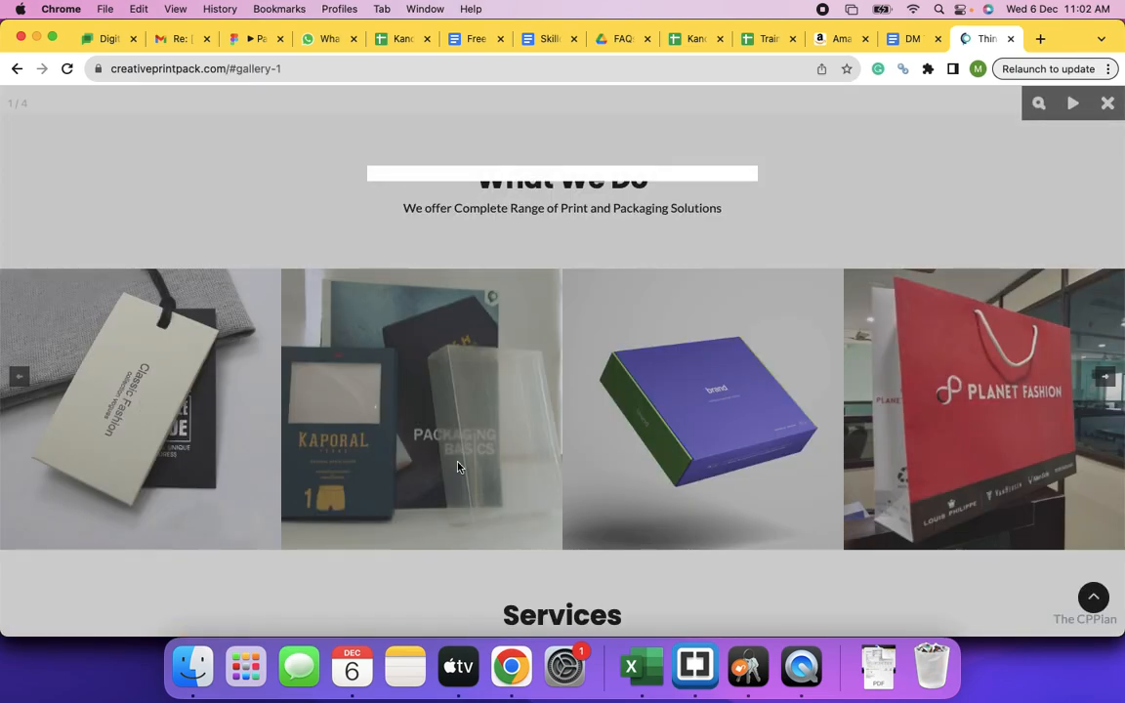
pyautogui.scroll(-5, 458, 467)
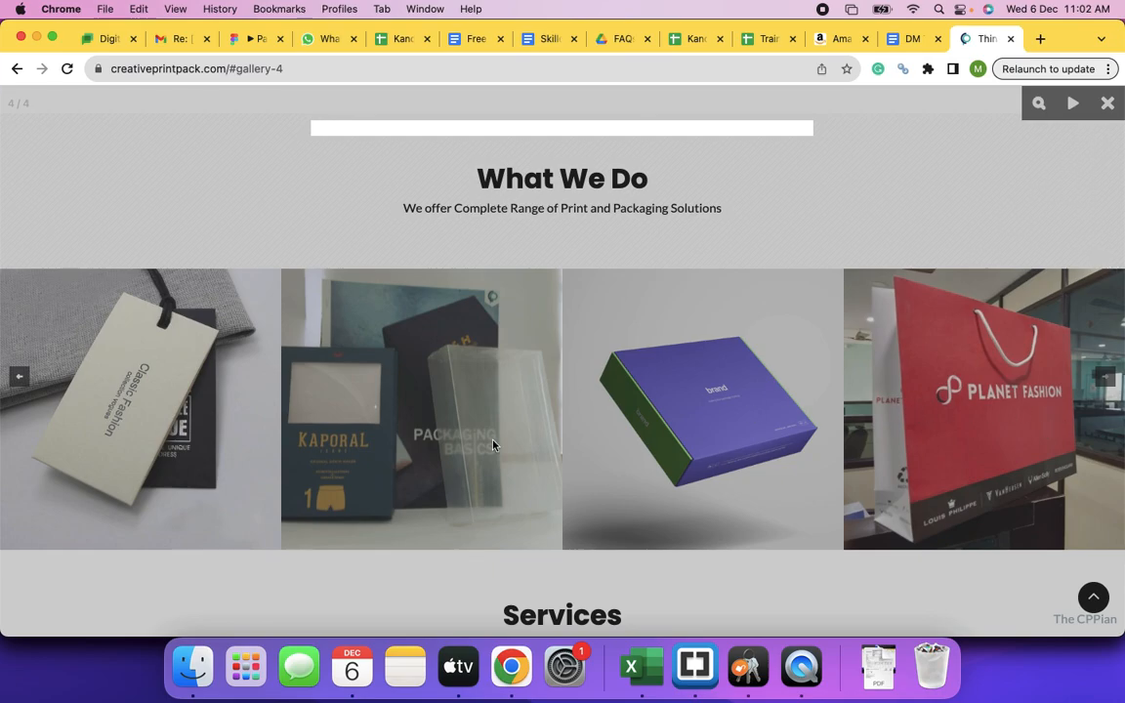
pyautogui.click(18, 378)
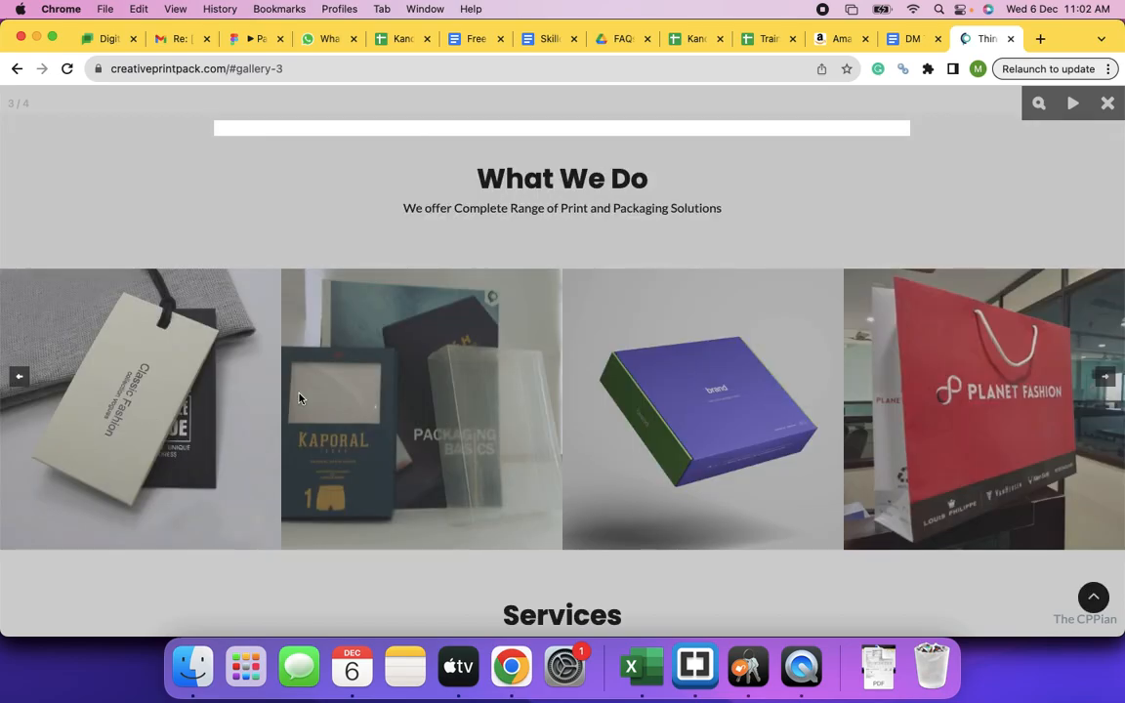
pyautogui.click(300, 398)
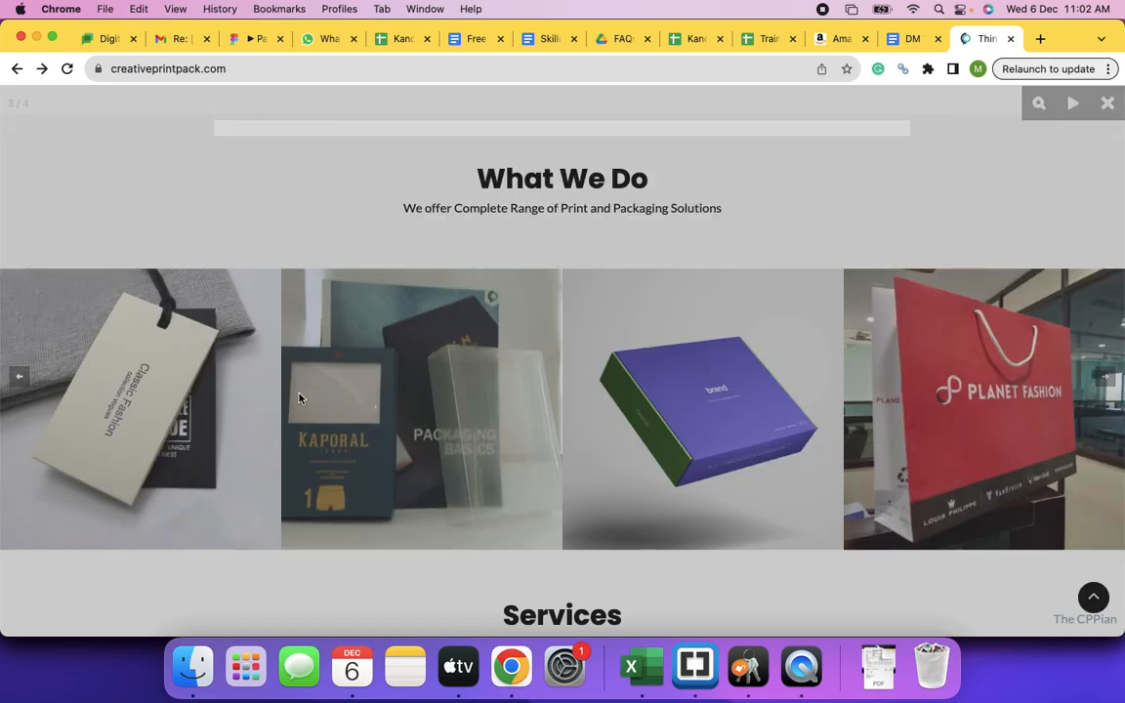
# - Enlarge the Planet Fashion bag image and start the gallery slideshow
pyautogui.scroll(-5, 565, 405)
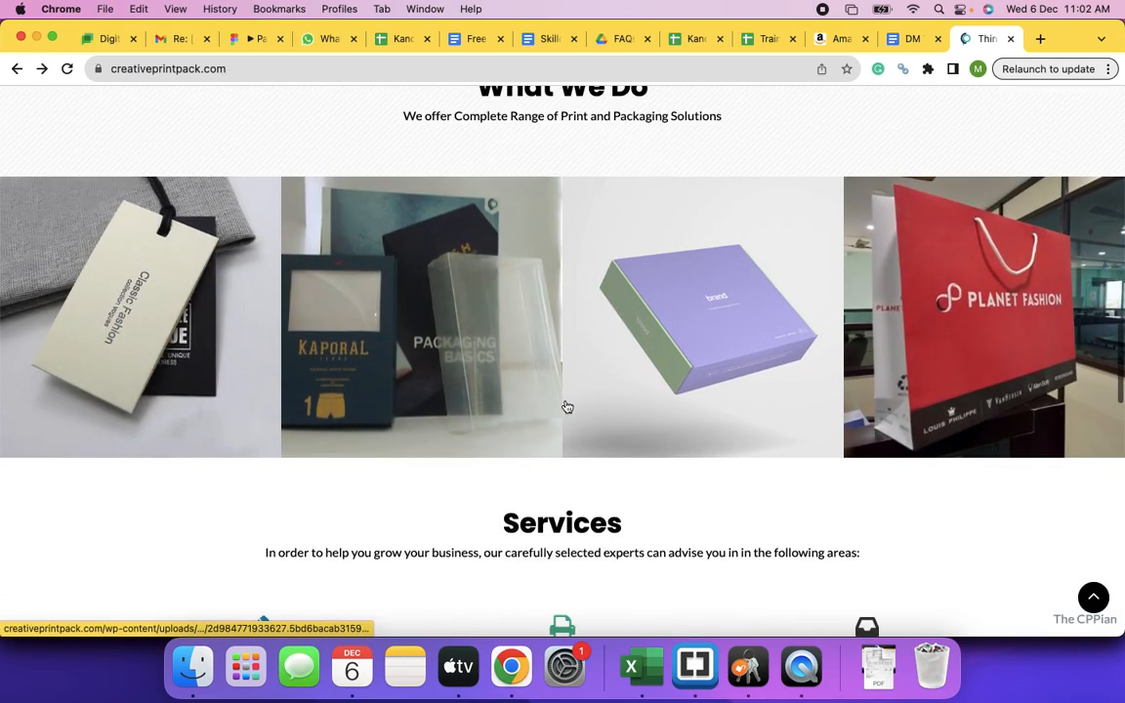
pyautogui.scroll(5, 565, 405)
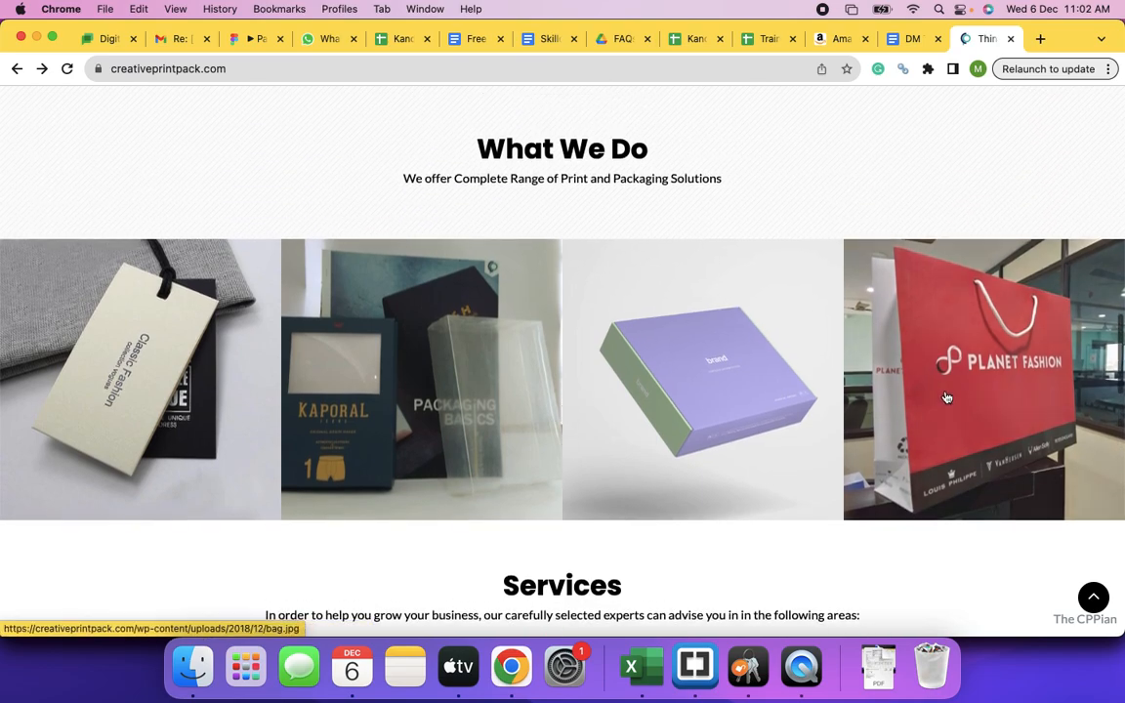
pyautogui.click(1087, 370)
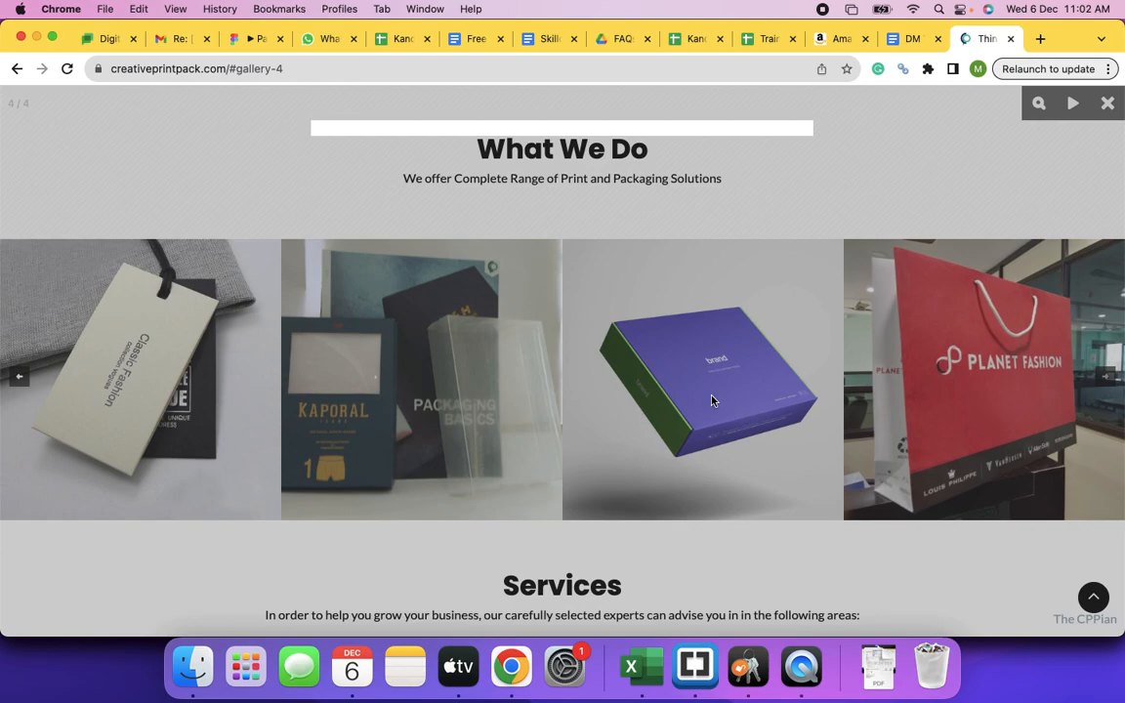
pyautogui.click(1071, 105)
# - Close the gallery and scroll back up to the MAY BE IT IS A MATTER hero and navigation
pyautogui.click(1108, 105)
pyautogui.scroll(-6, 730, 369)
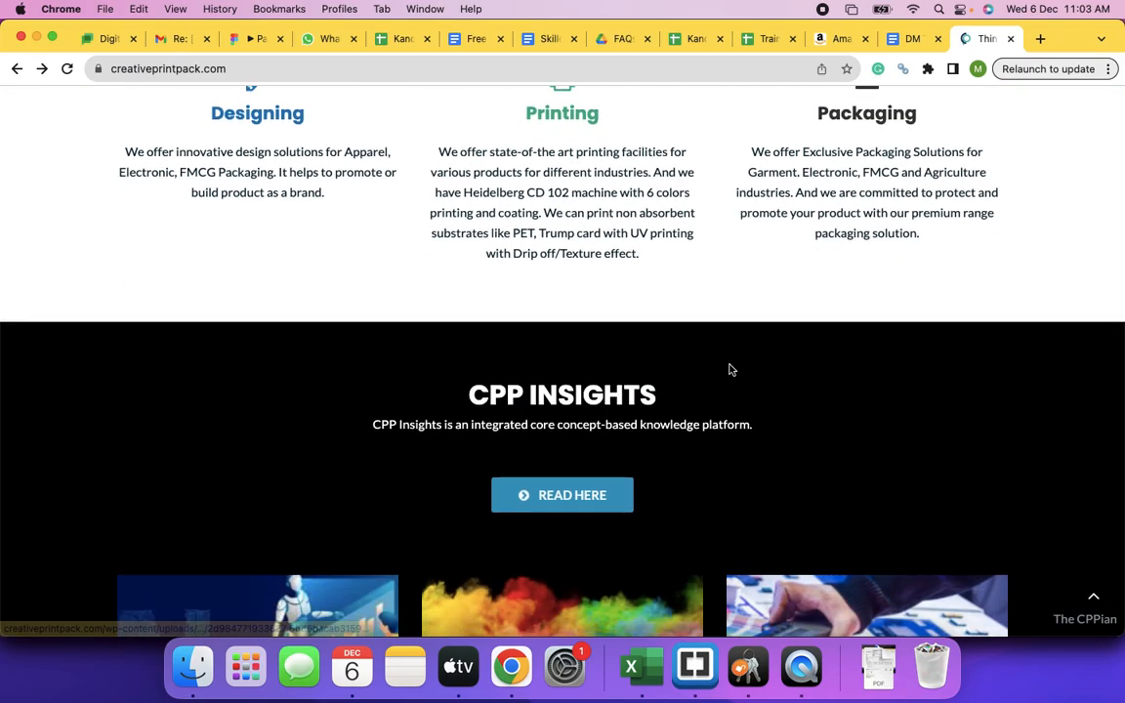
pyautogui.scroll(-10, 730, 369)
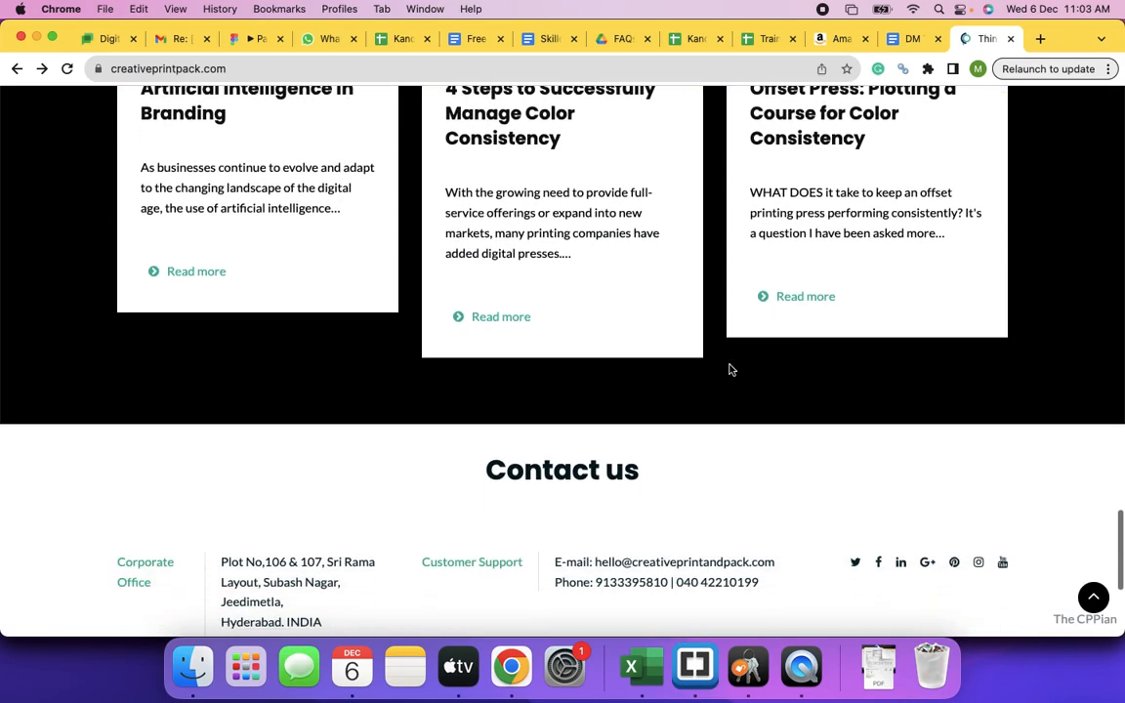
pyautogui.scroll(-3, 730, 369)
pyautogui.scroll(-2, 730, 369)
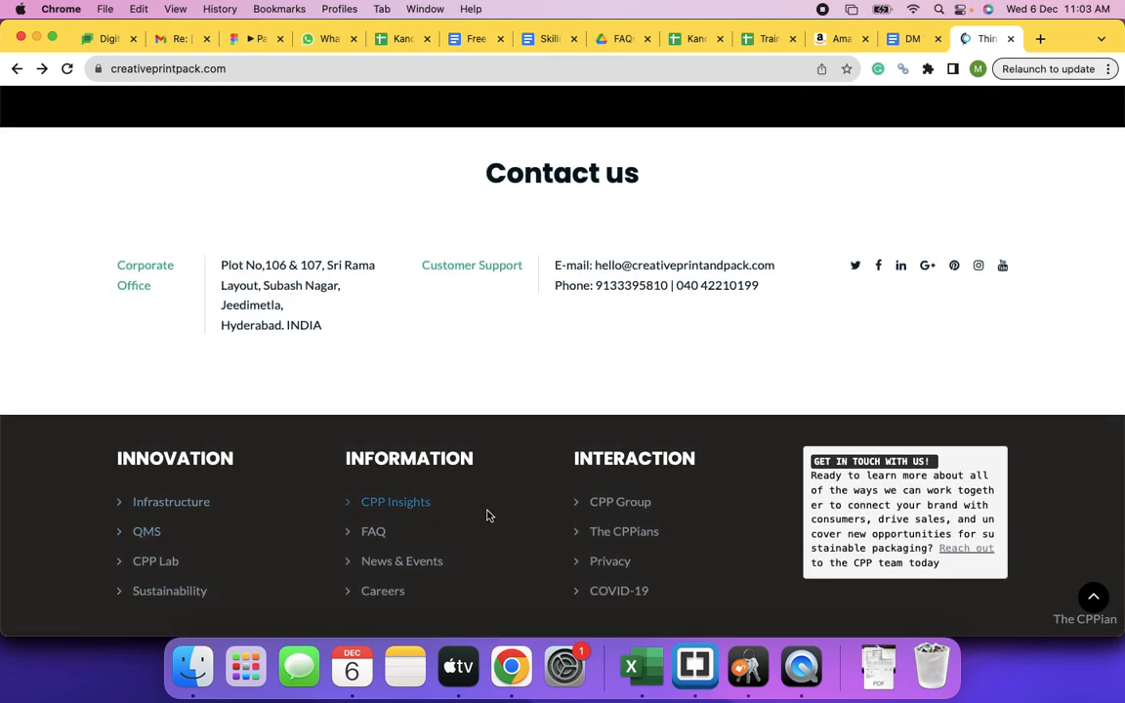
pyautogui.scroll(4, 490, 565)
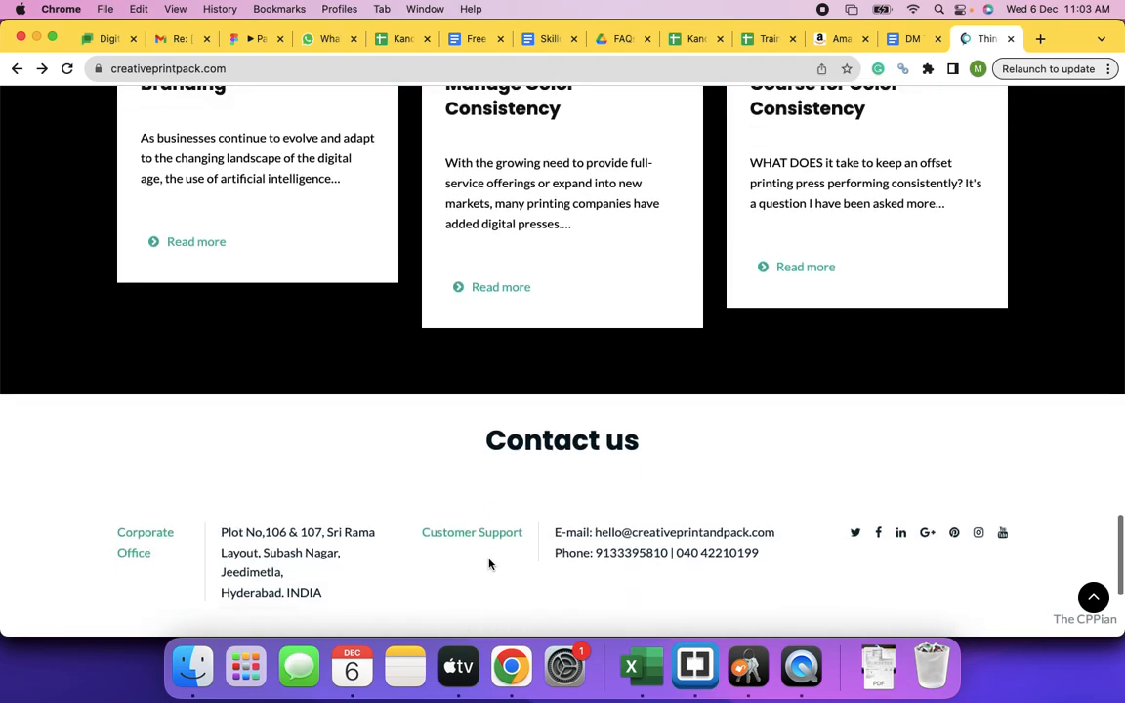
pyautogui.scroll(-3, 490, 565)
pyautogui.scroll(8, 490, 564)
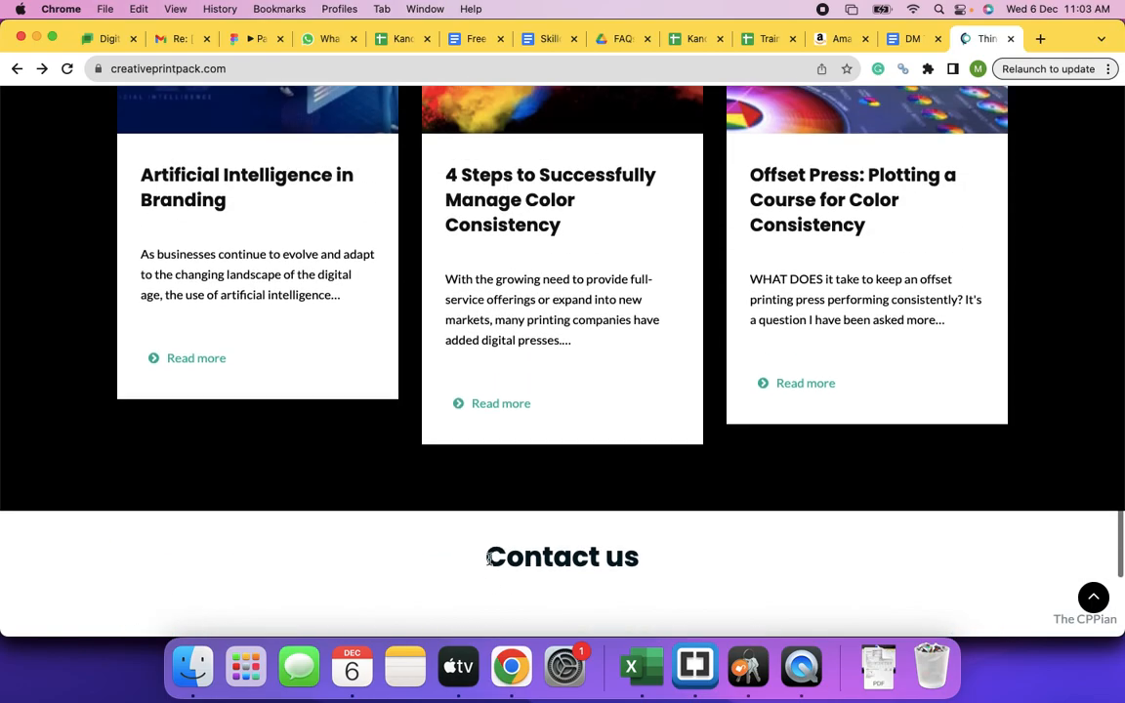
pyautogui.scroll(7, 490, 564)
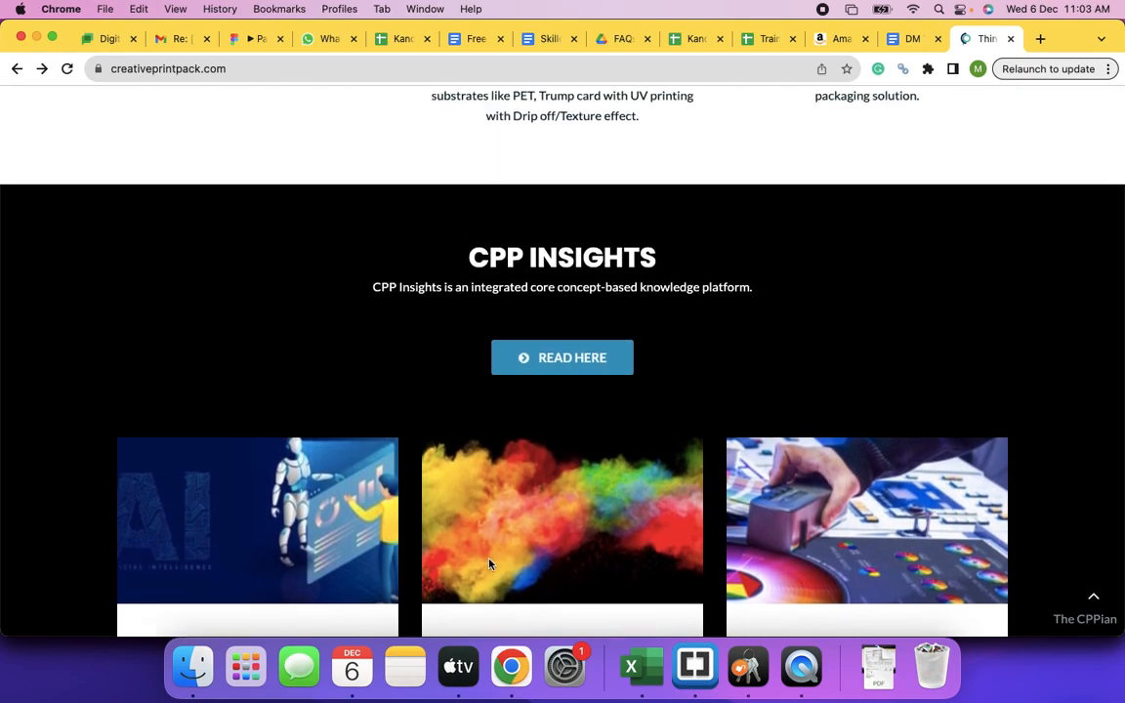
pyautogui.scroll(1, 490, 564)
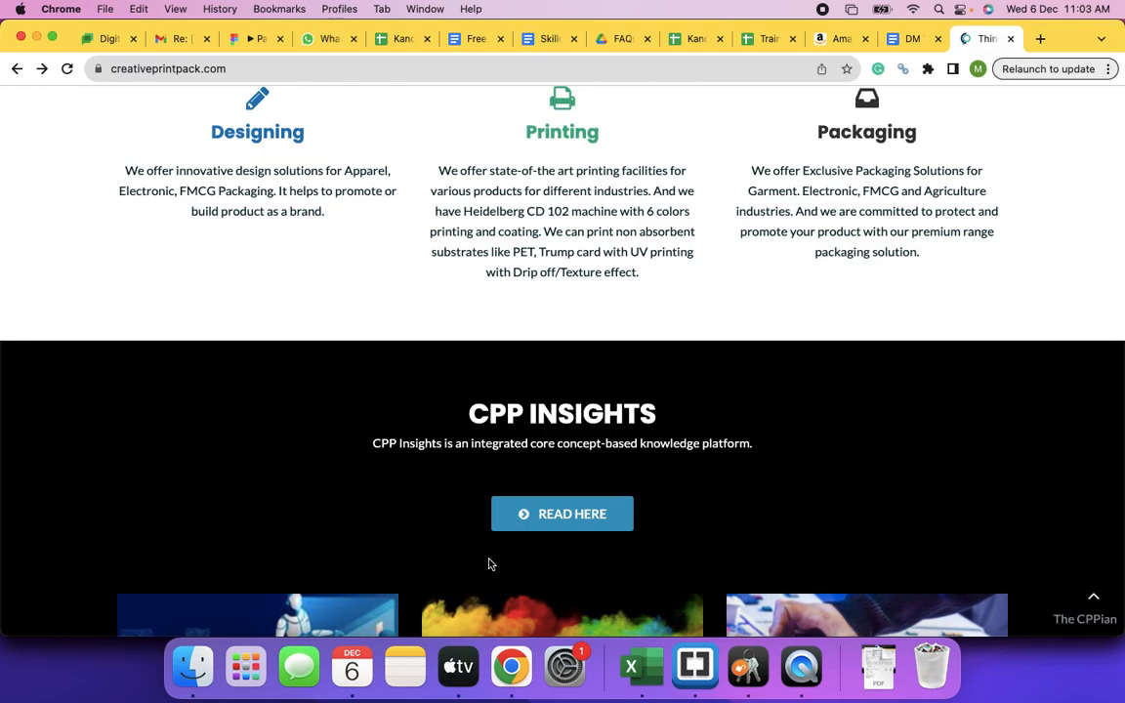
pyautogui.scroll(3, 490, 564)
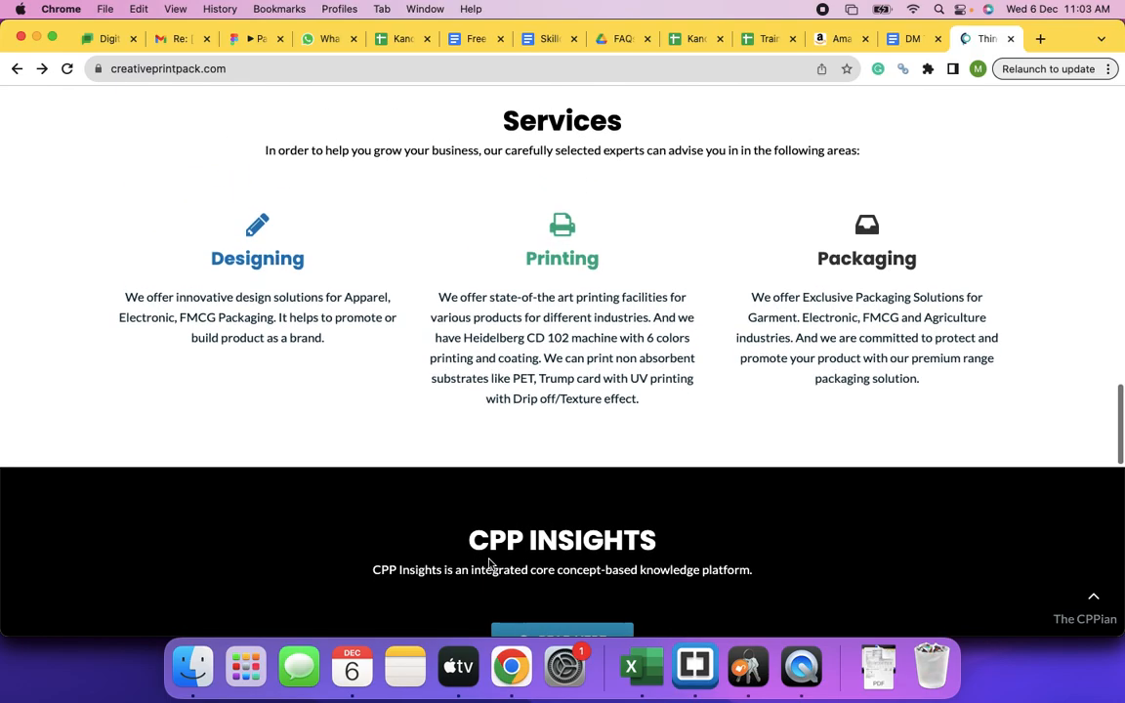
pyautogui.scroll(20, 490, 561)
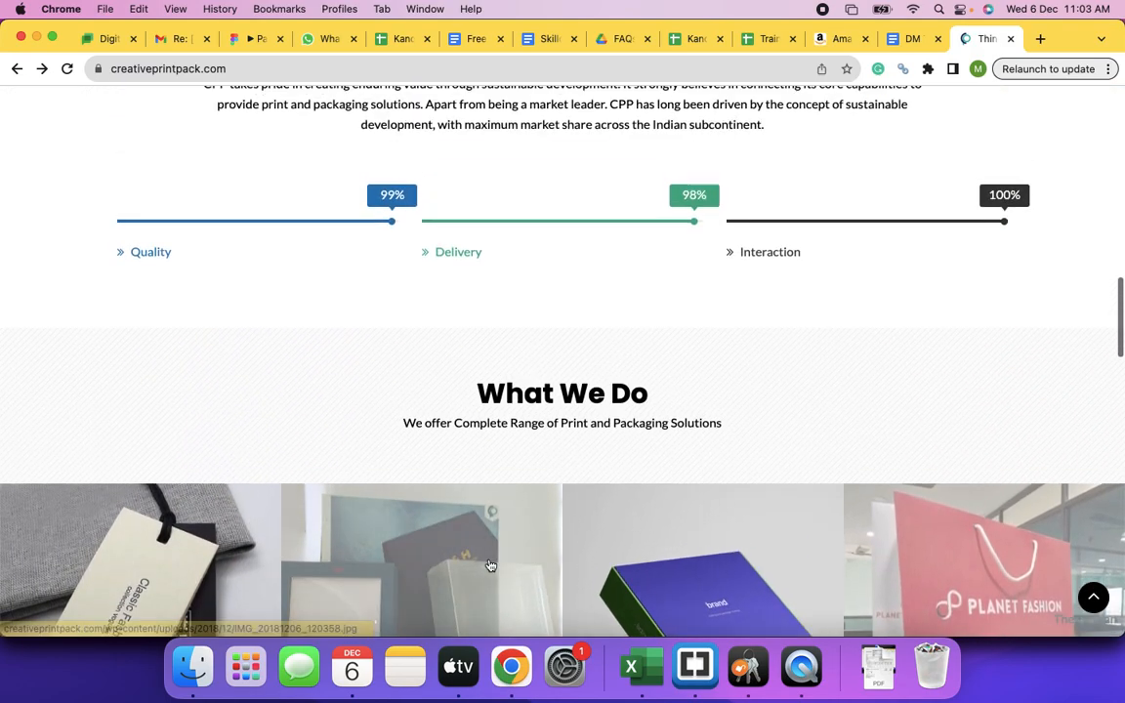
pyautogui.scroll(15, 490, 565)
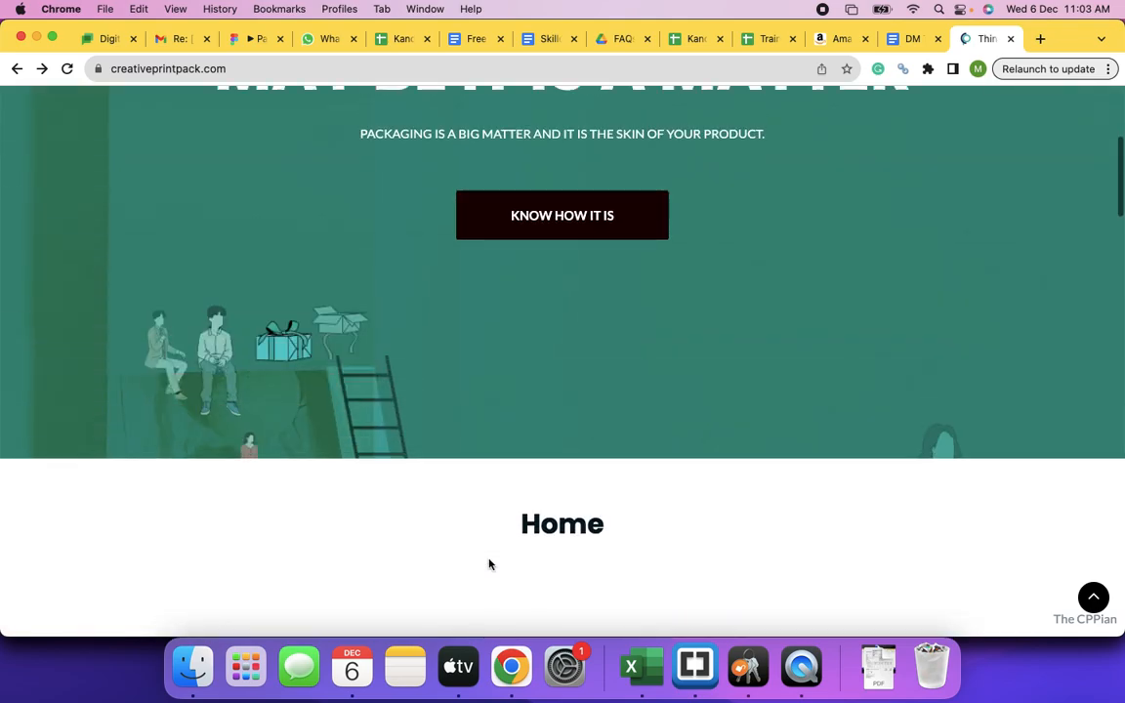
pyautogui.scroll(3, 490, 565)
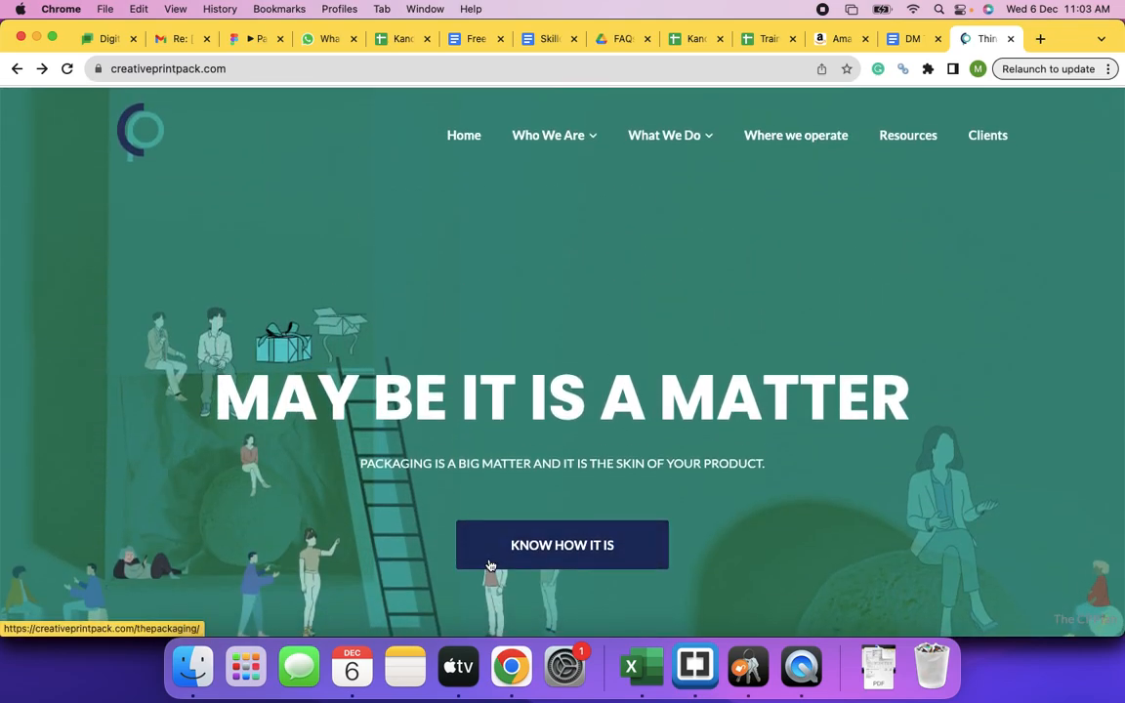
# - Go to the Mono Cartons page through the What We Do > Packaging menu
pyautogui.moveTo(591, 142)
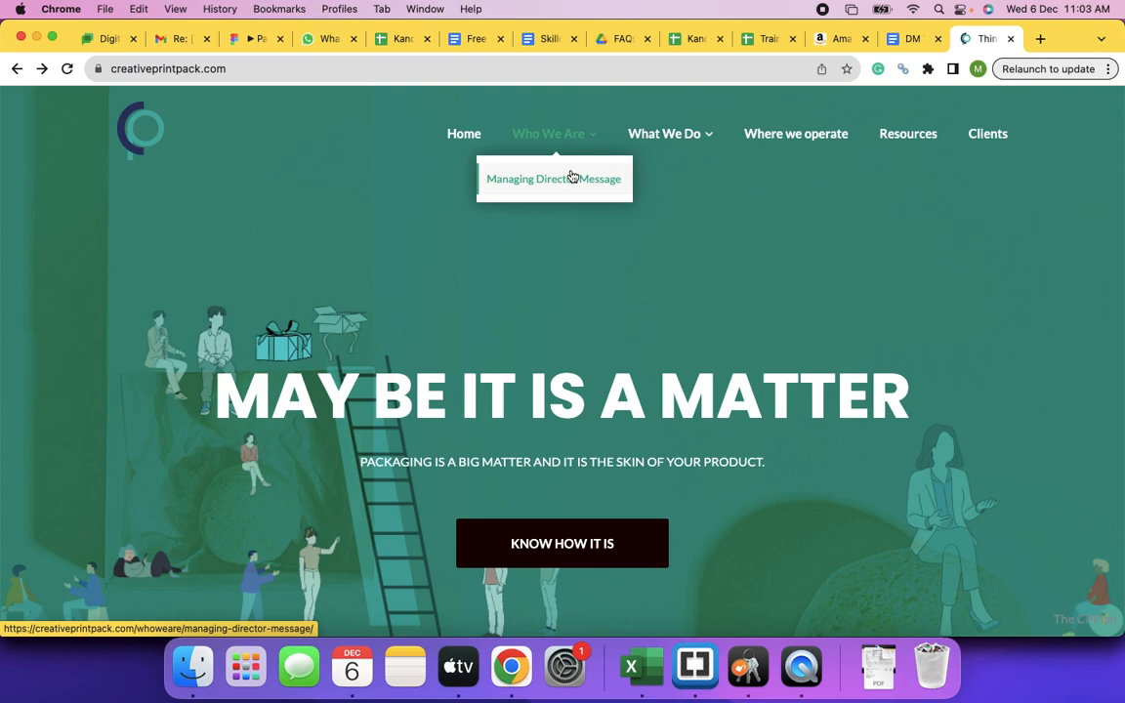
pyautogui.moveTo(699, 146)
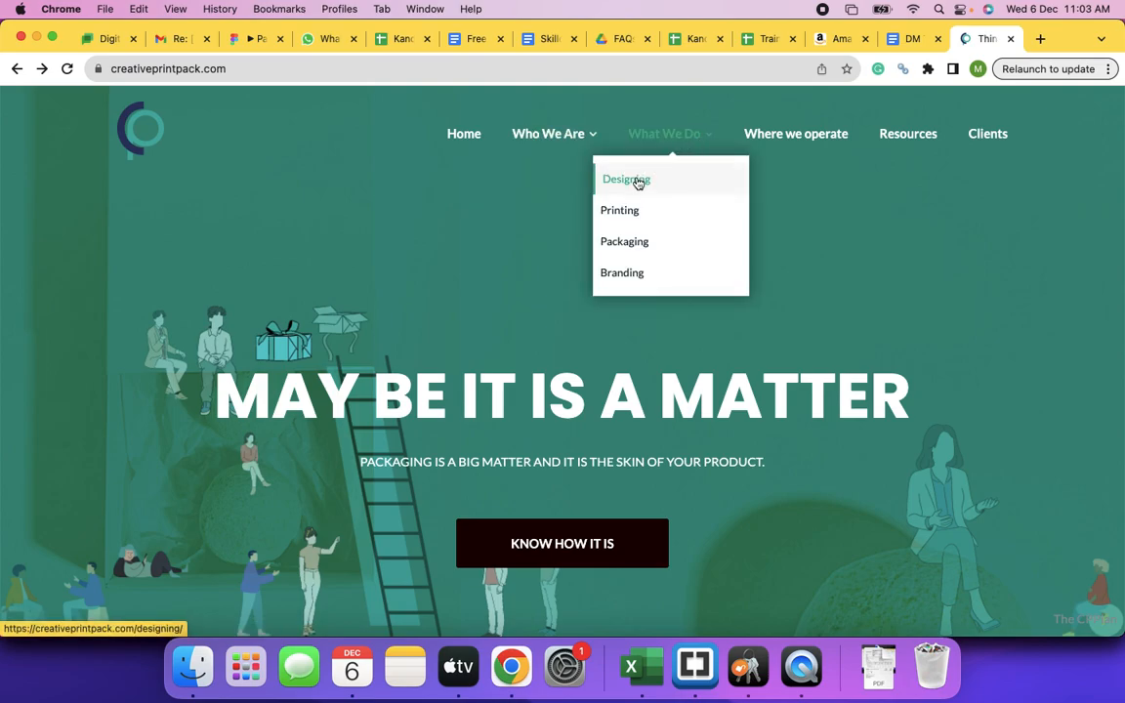
pyautogui.moveTo(618, 251)
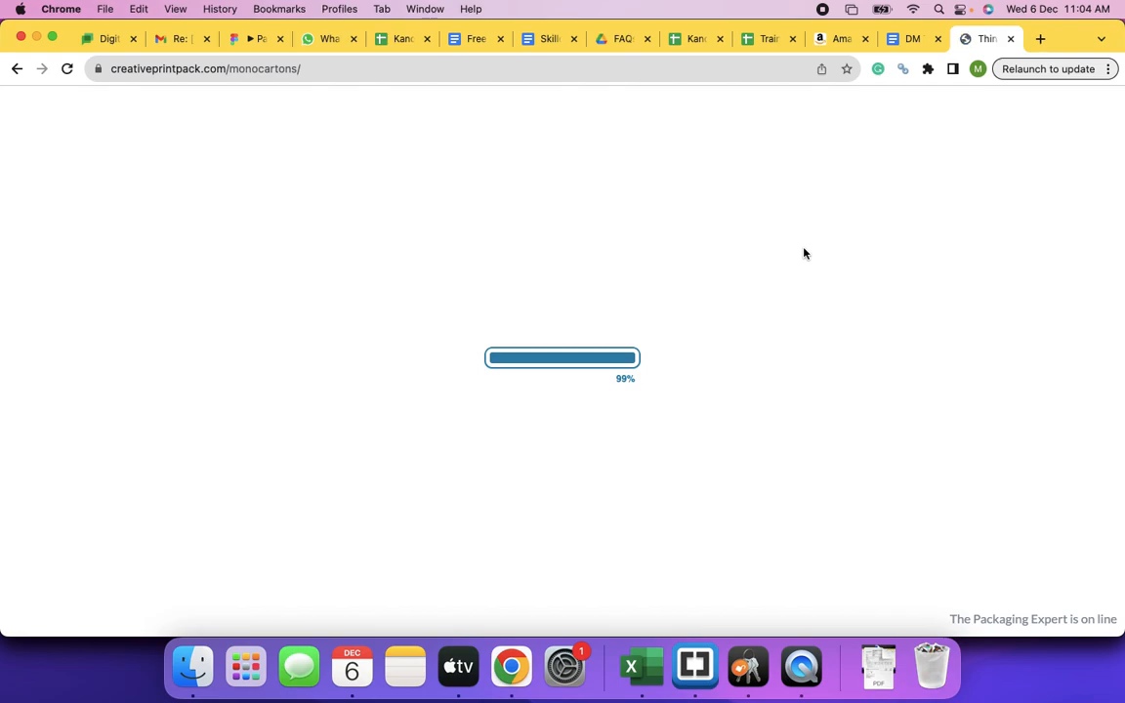
# - Scroll down the Mono Cartons page past the carton gallery and videos to the footer
pyautogui.scroll(-10, 734, 395)
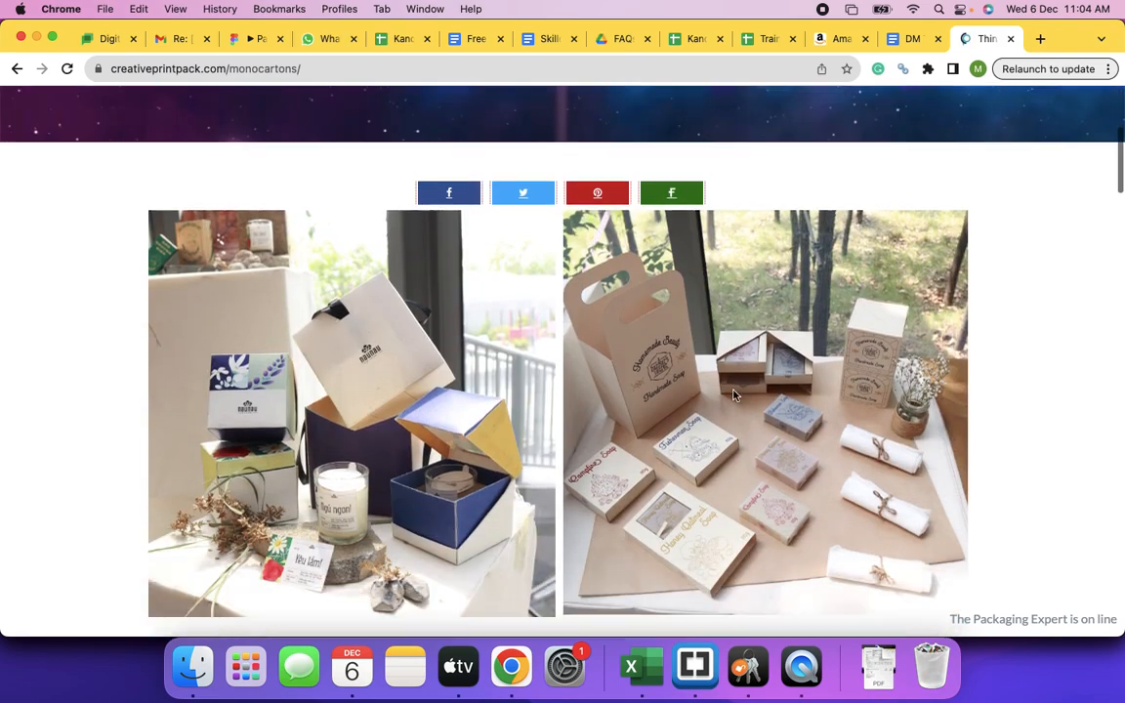
pyautogui.scroll(-3, 735, 396)
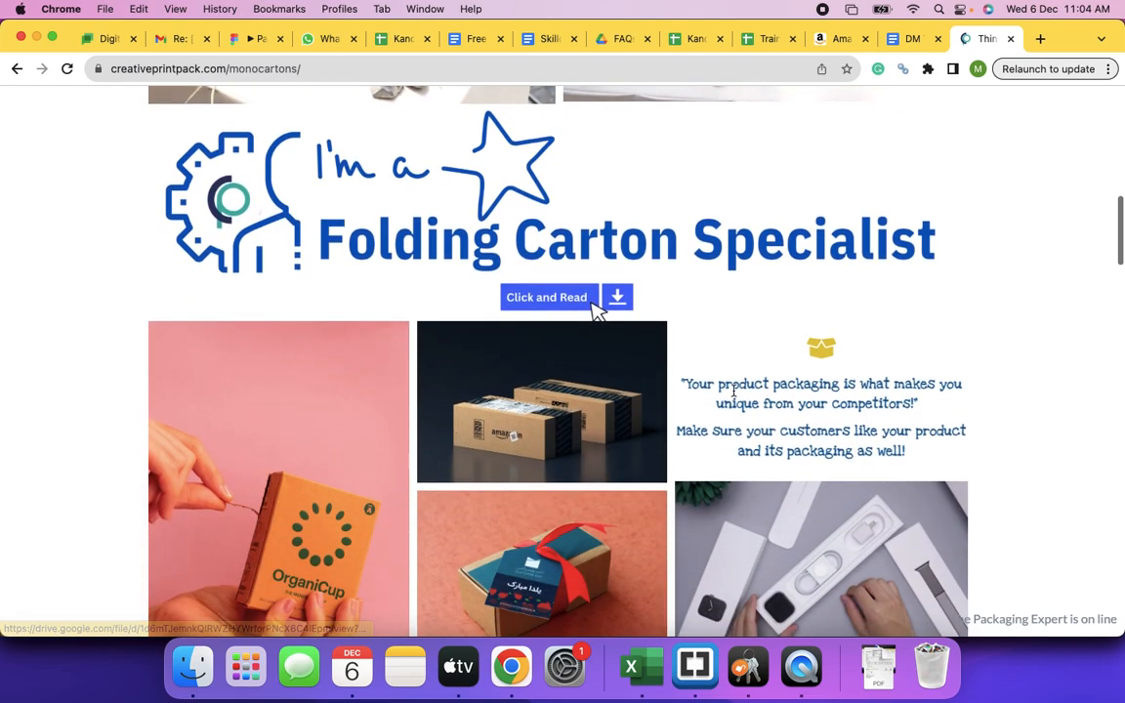
pyautogui.scroll(-10, 734, 392)
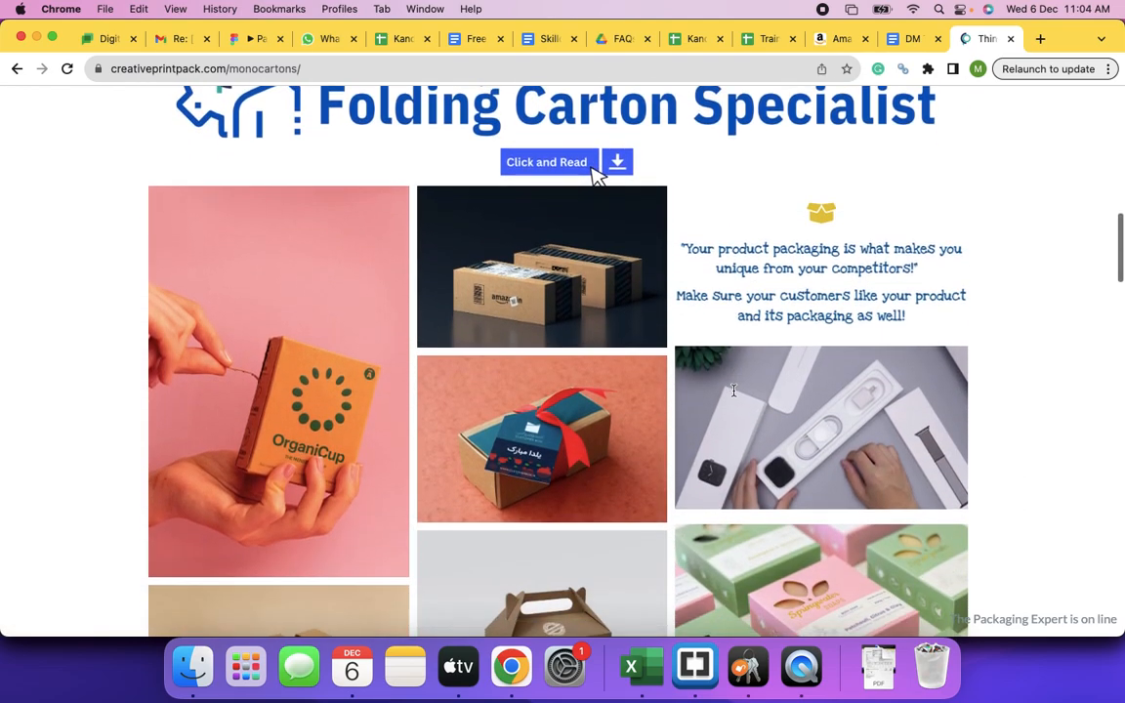
pyautogui.scroll(-15, 734, 394)
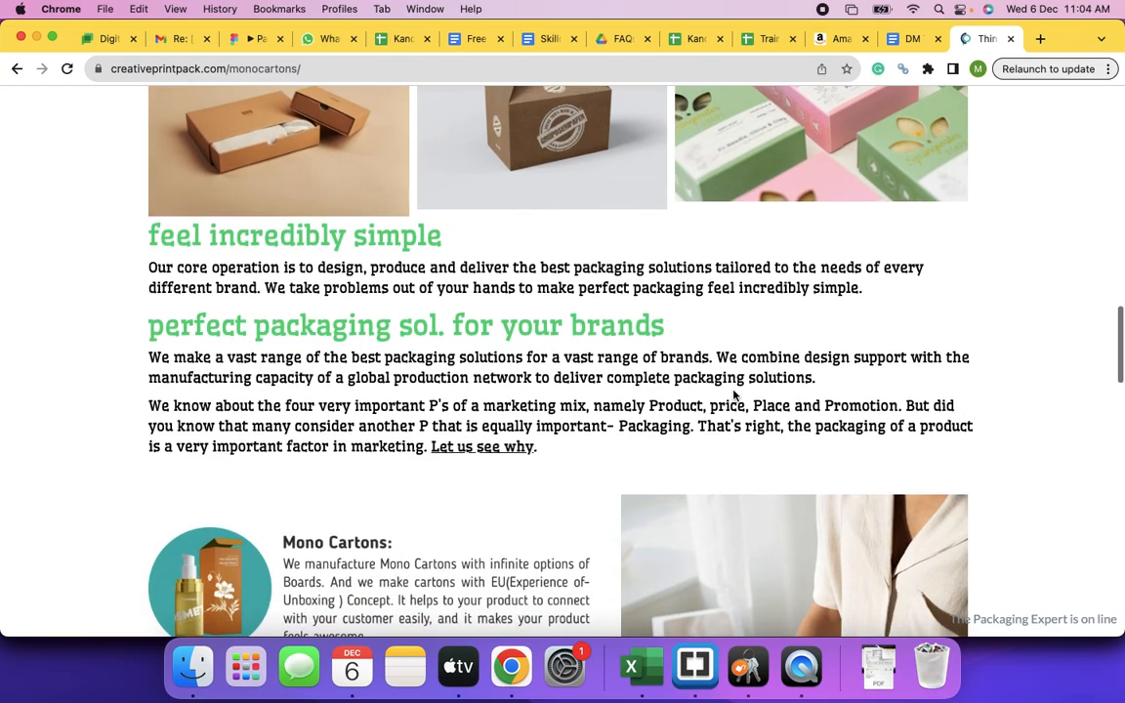
pyautogui.scroll(-8, 734, 395)
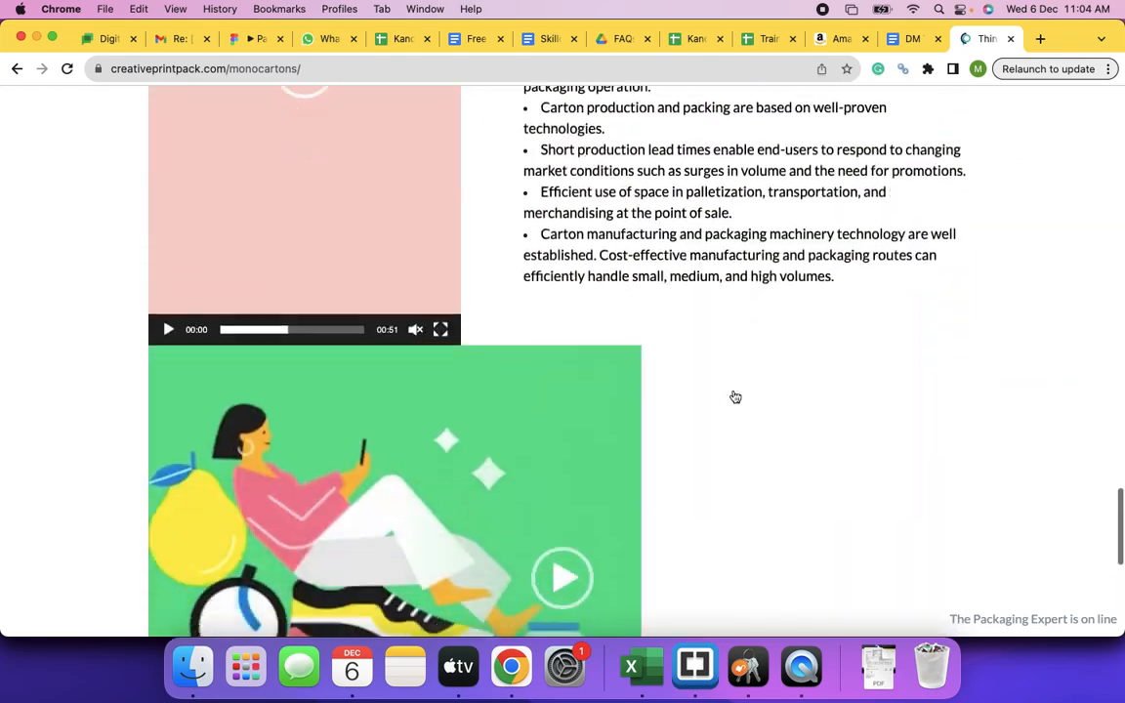
pyautogui.scroll(20, 735, 394)
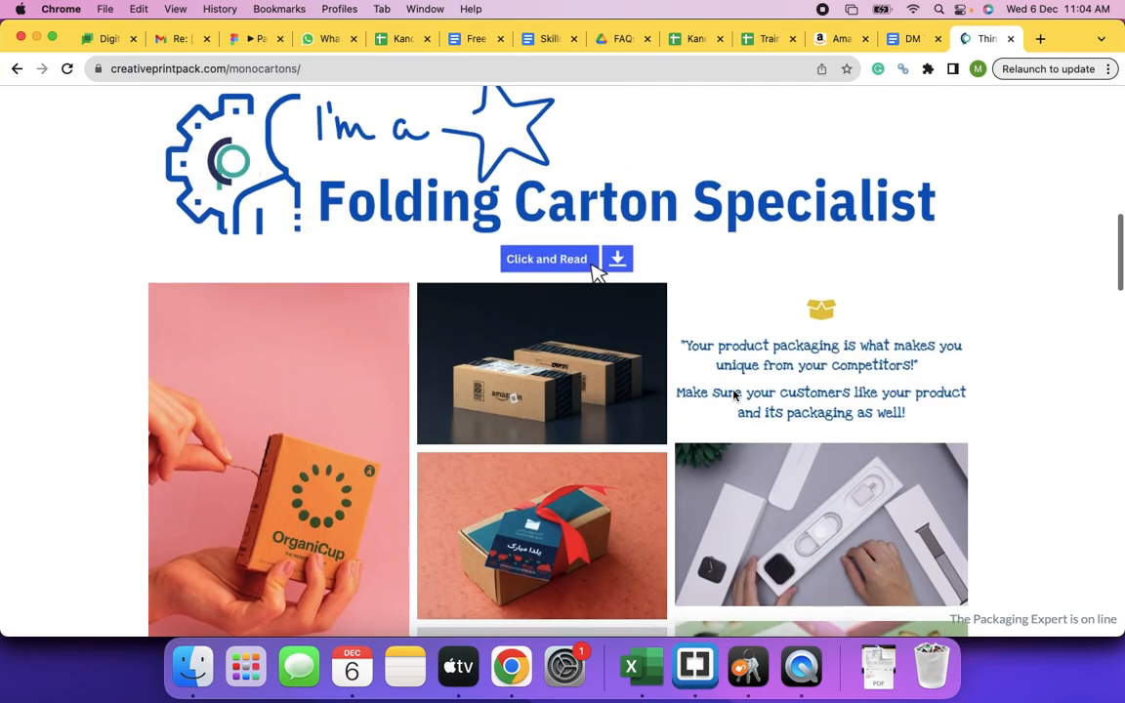
pyautogui.scroll(-18, 734, 394)
pyautogui.scroll(-10, 734, 394)
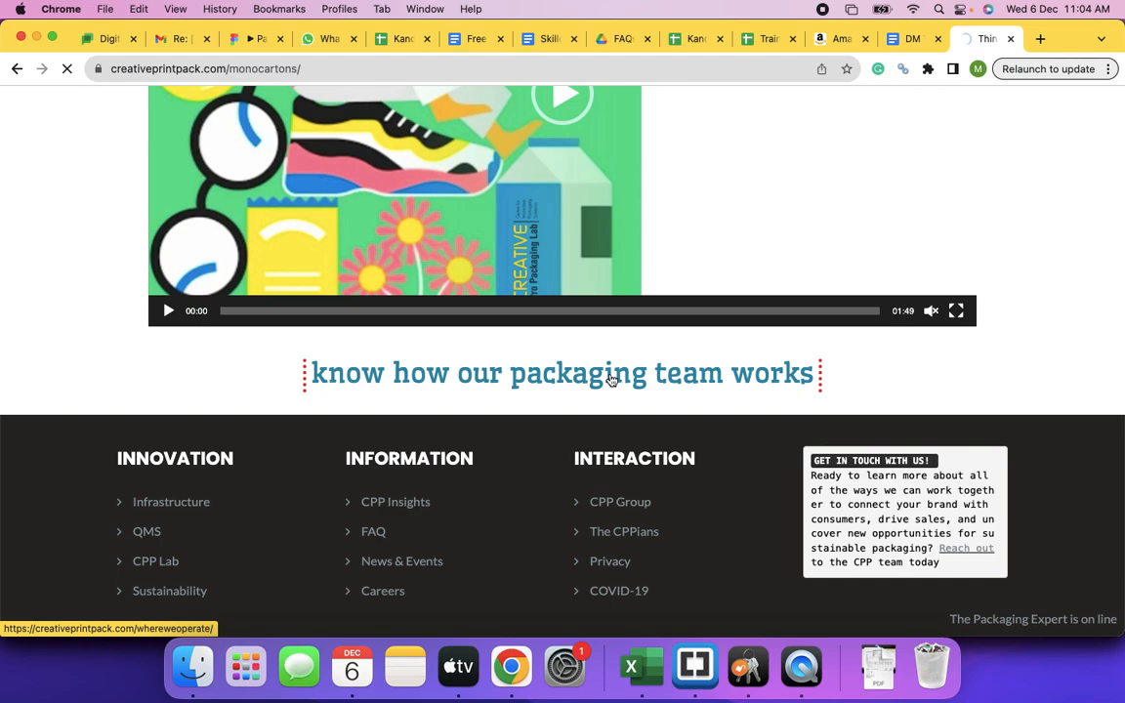
# - Open the Where we operate page and browse its corporate office addresses and maps
pyautogui.click(609, 378)
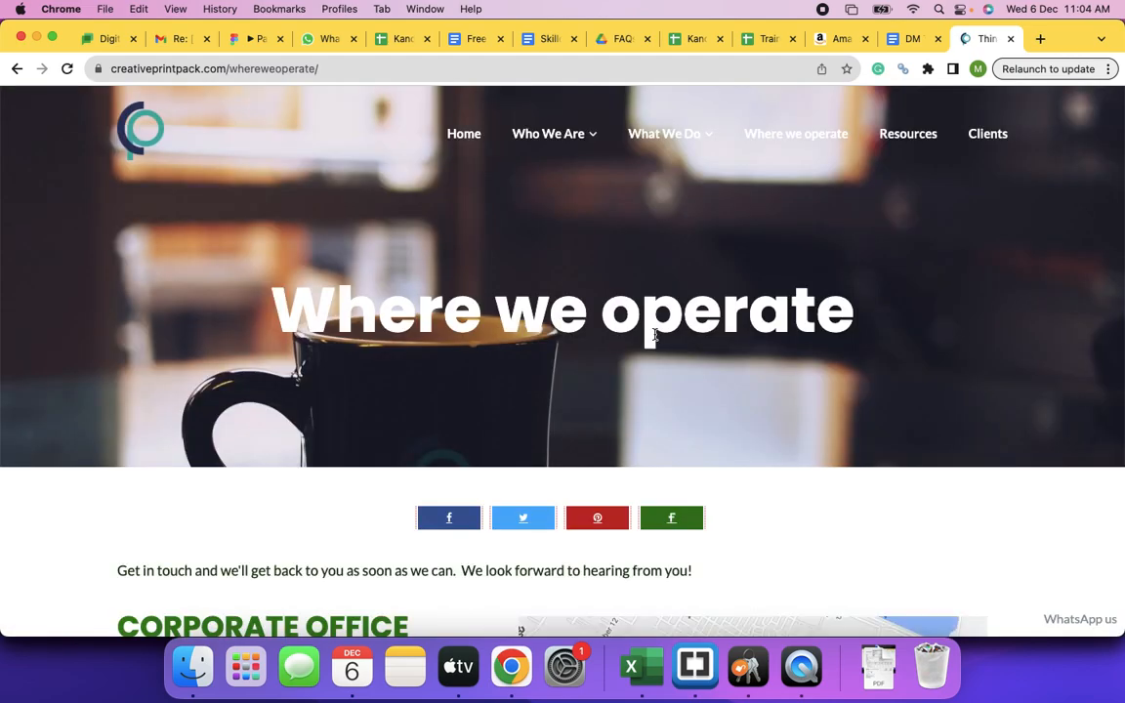
pyautogui.scroll(-10, 539, 340)
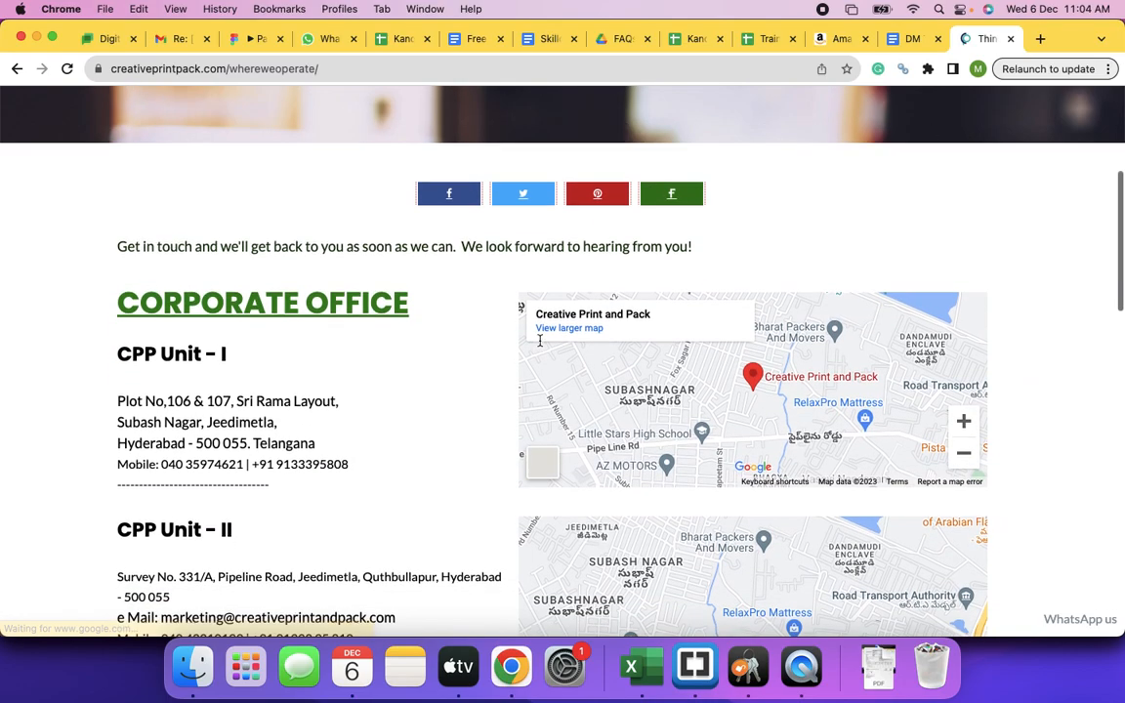
pyautogui.scroll(-15, 539, 339)
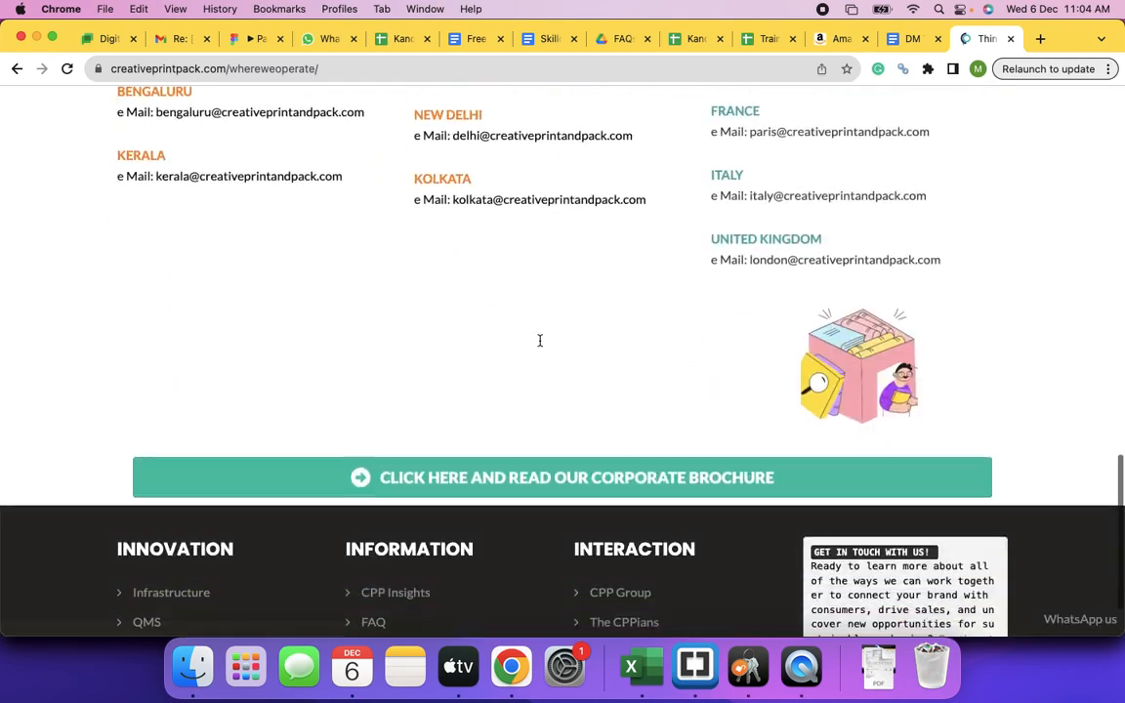
pyautogui.scroll(4, 539, 345)
pyautogui.scroll(4, 539, 345)
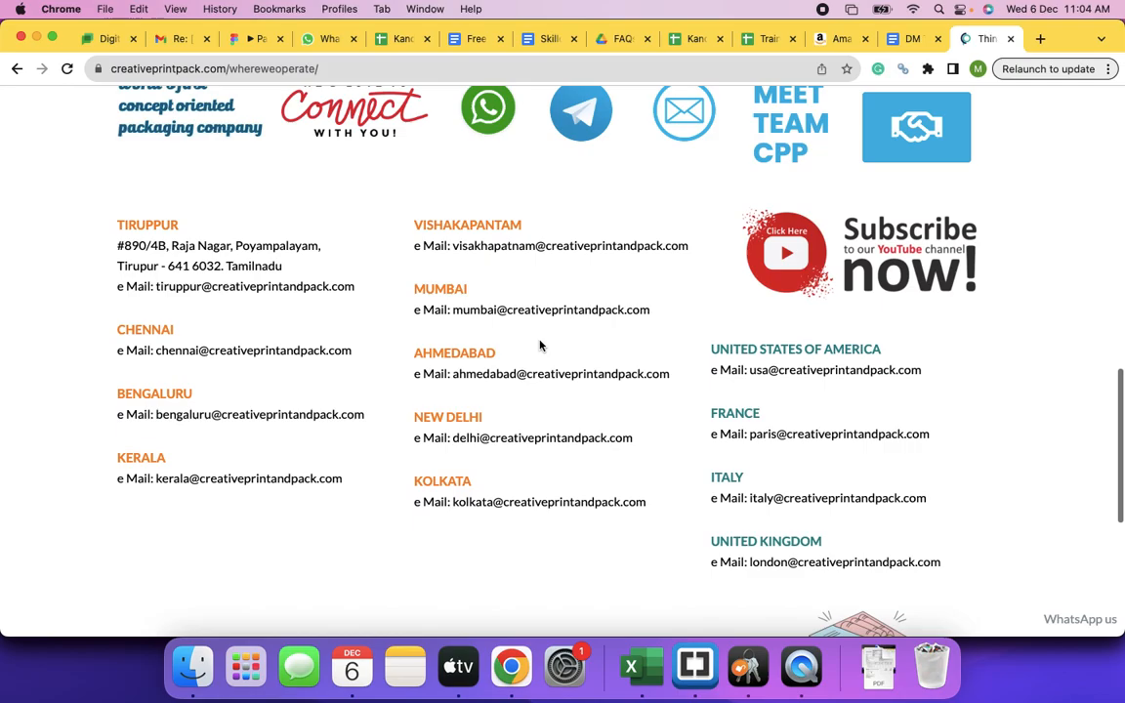
pyautogui.scroll(-10, 539, 345)
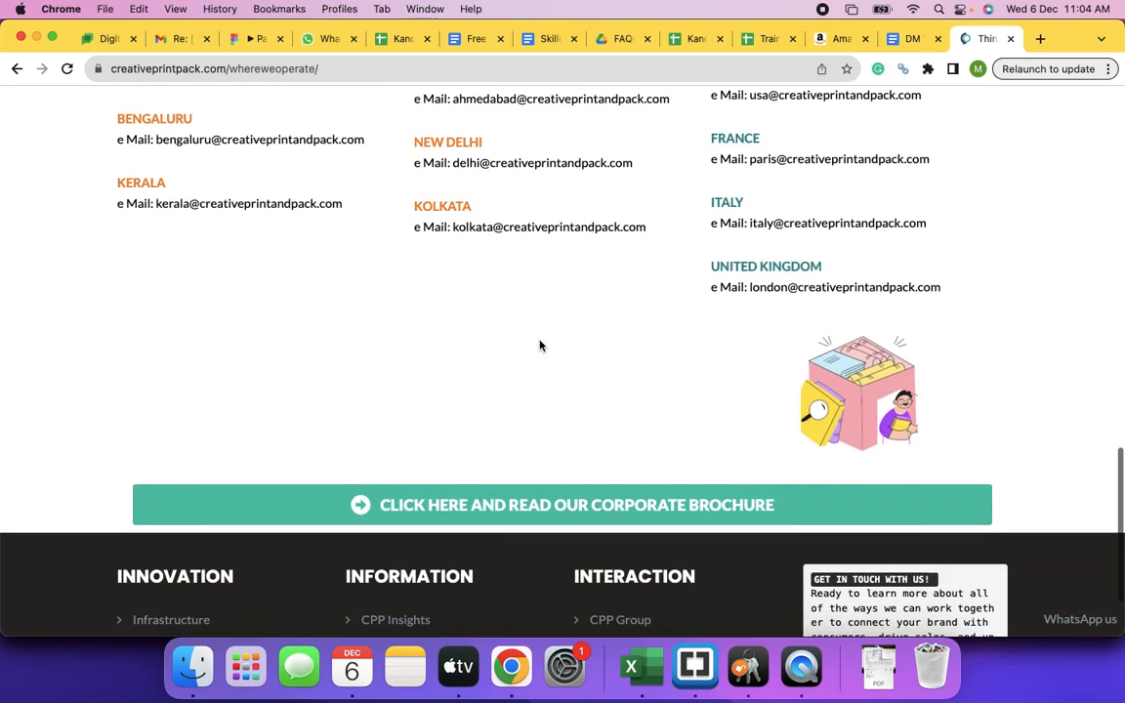
pyautogui.scroll(8, 539, 345)
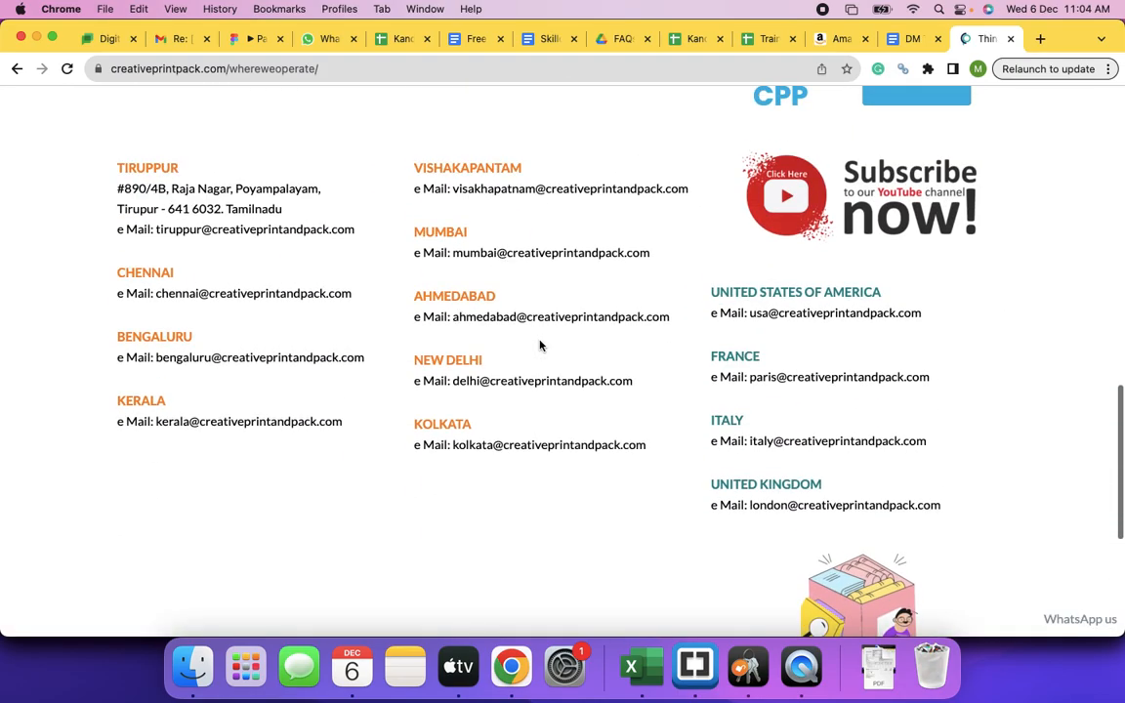
pyautogui.scroll(20, 539, 345)
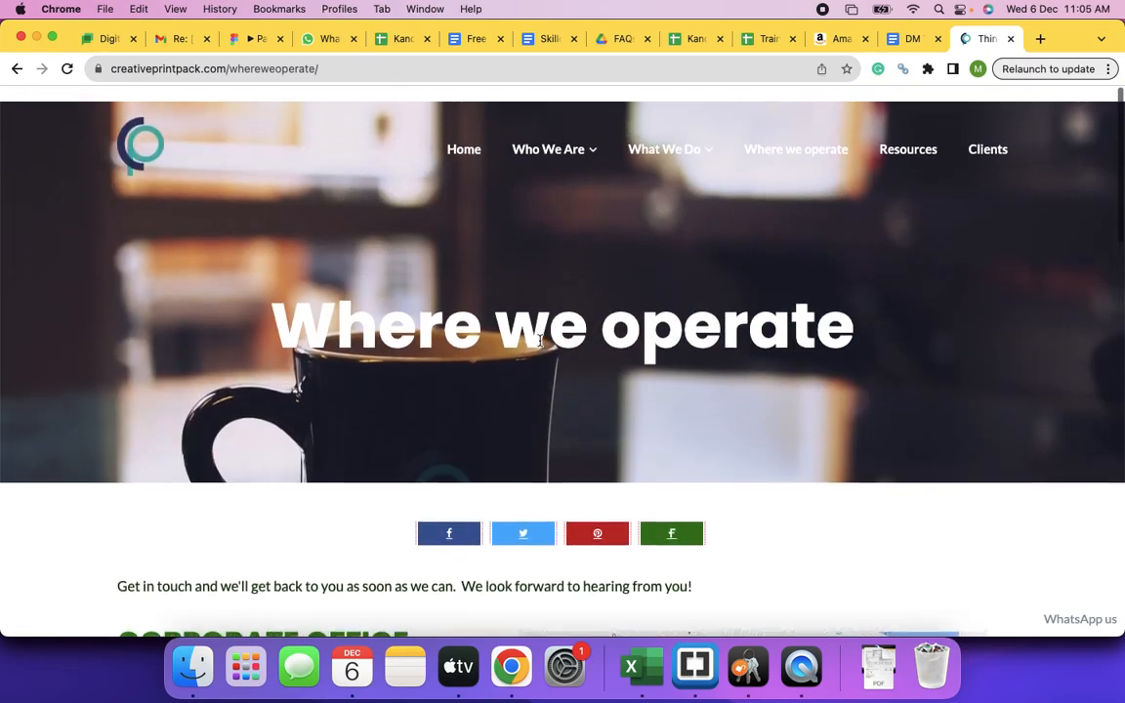
# - Open the Printing services page from the What We Do menu
pyautogui.moveTo(591, 139)
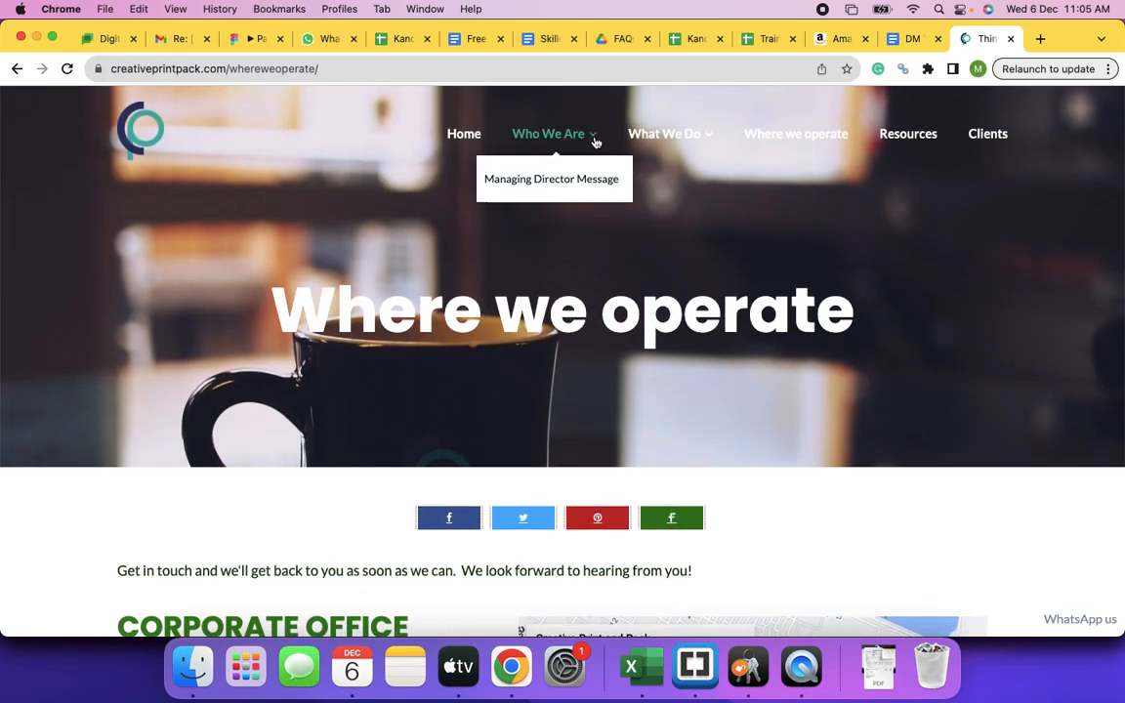
pyautogui.moveTo(663, 143)
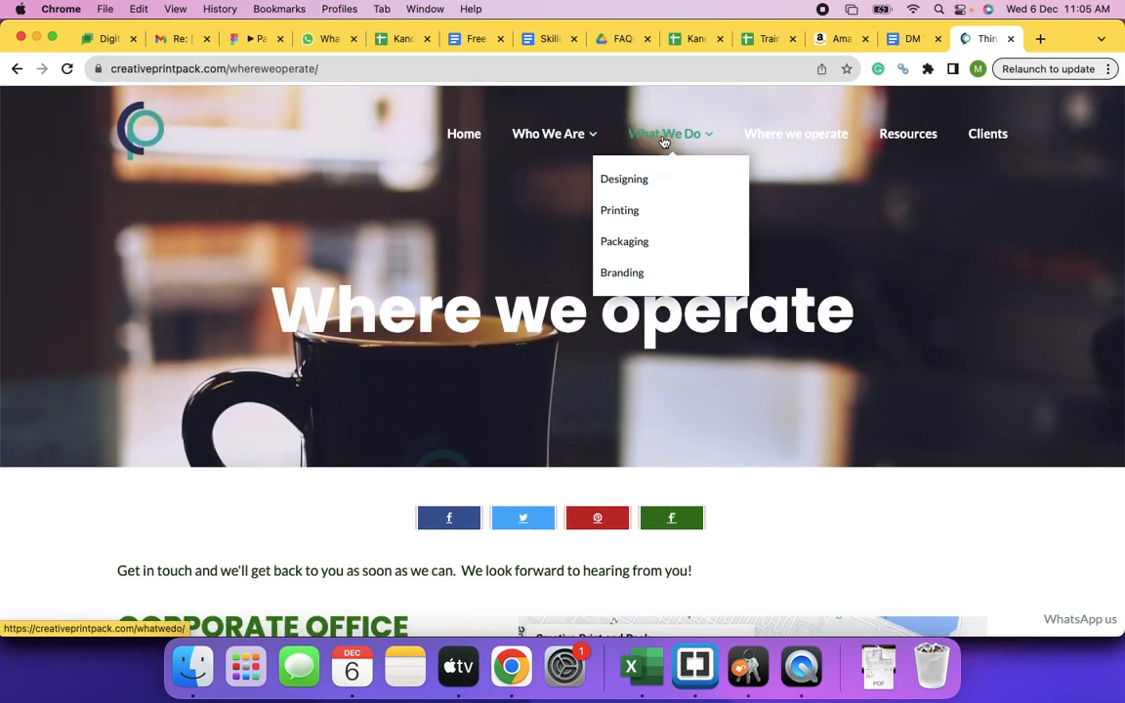
pyautogui.click(627, 214)
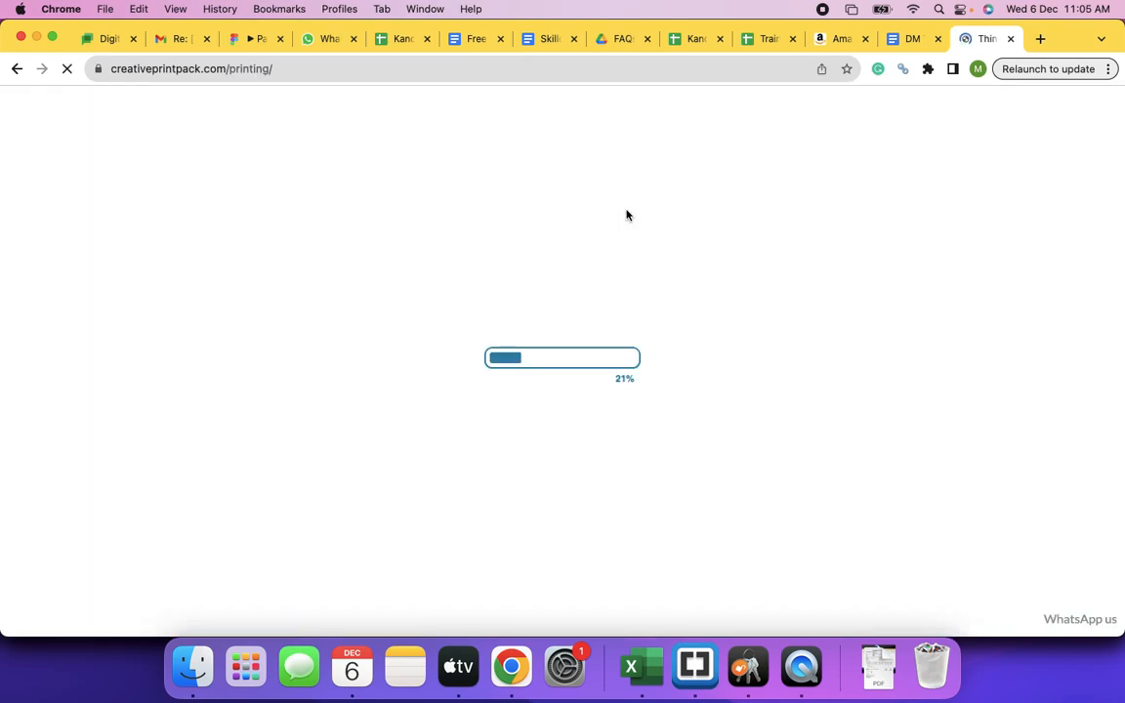
# - Browse the Printing page's prepress and press details, then switch to the other Chrome window
pyautogui.scroll(-5, 514, 386)
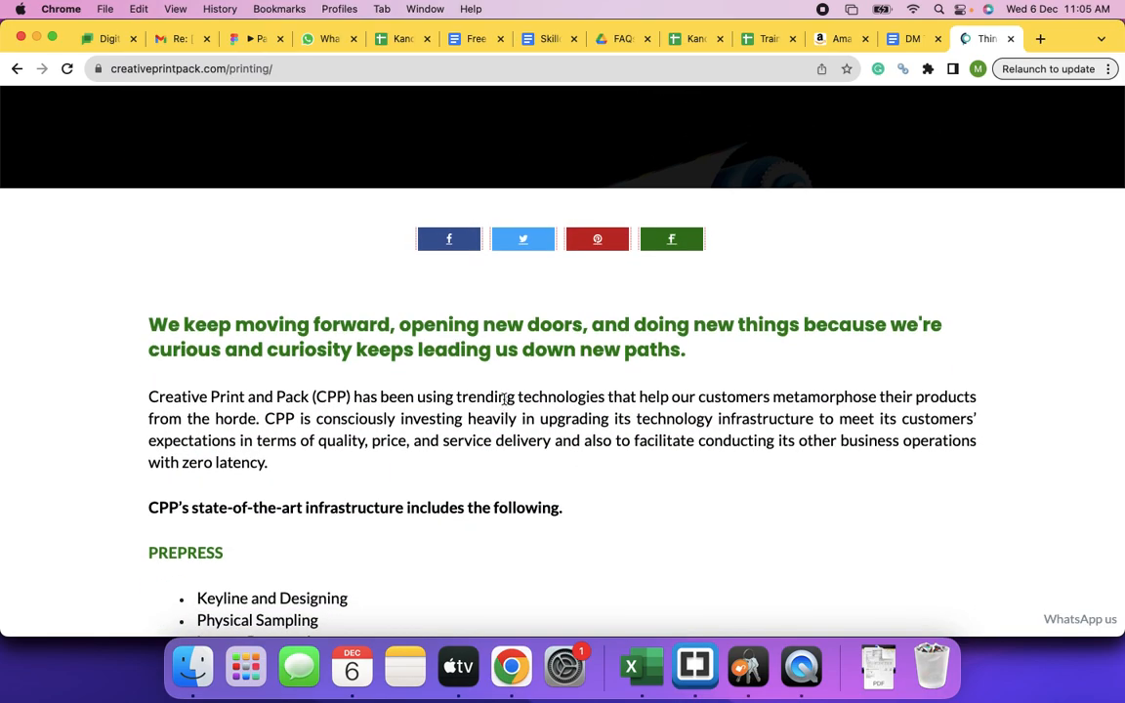
pyautogui.scroll(-4, 505, 398)
pyautogui.scroll(-15, 504, 398)
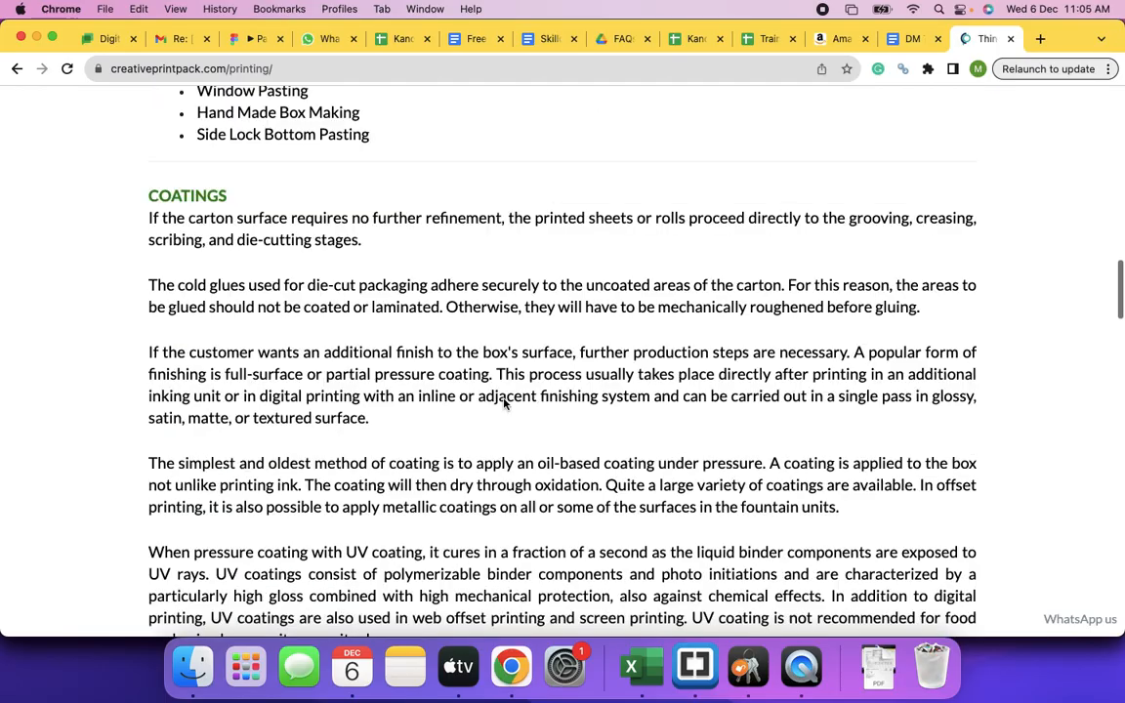
pyautogui.scroll(-20, 504, 400)
pyautogui.scroll(20, 504, 400)
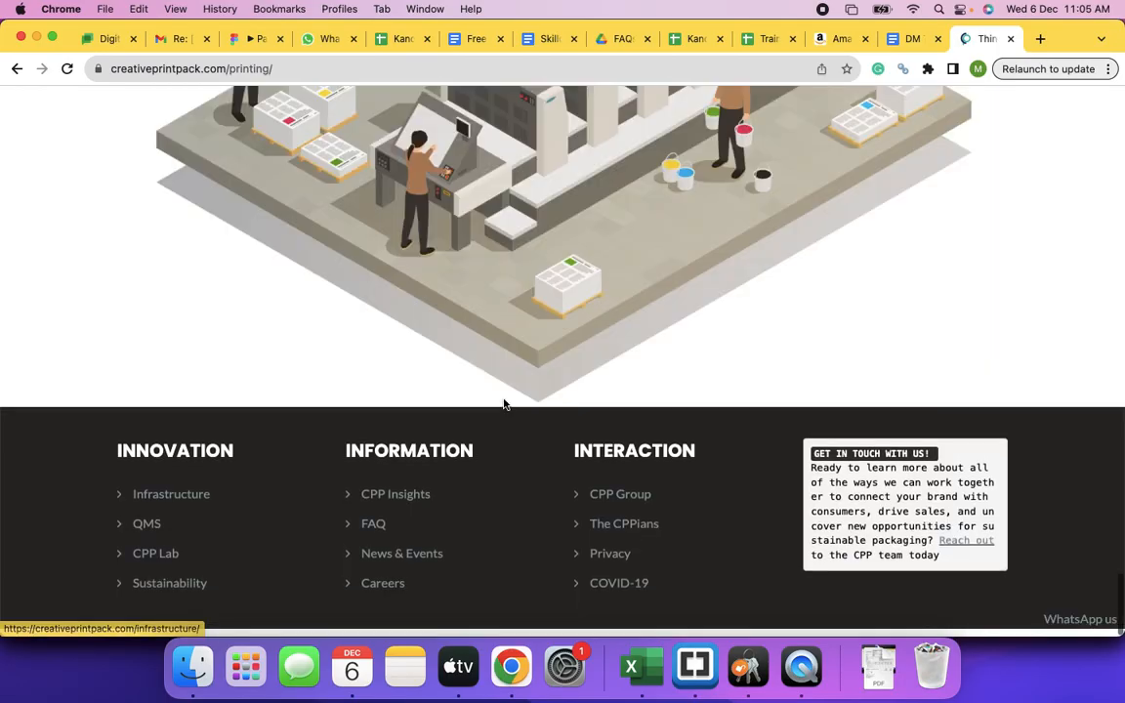
pyautogui.scroll(20, 504, 401)
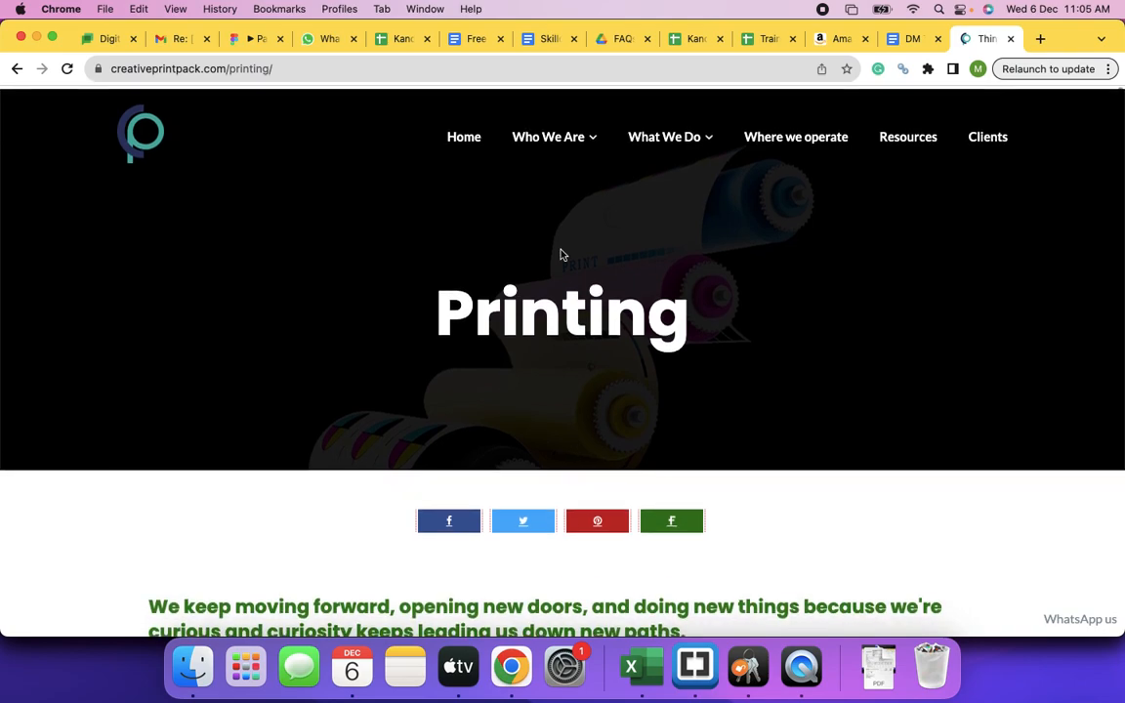
pyautogui.moveTo(664, 137)
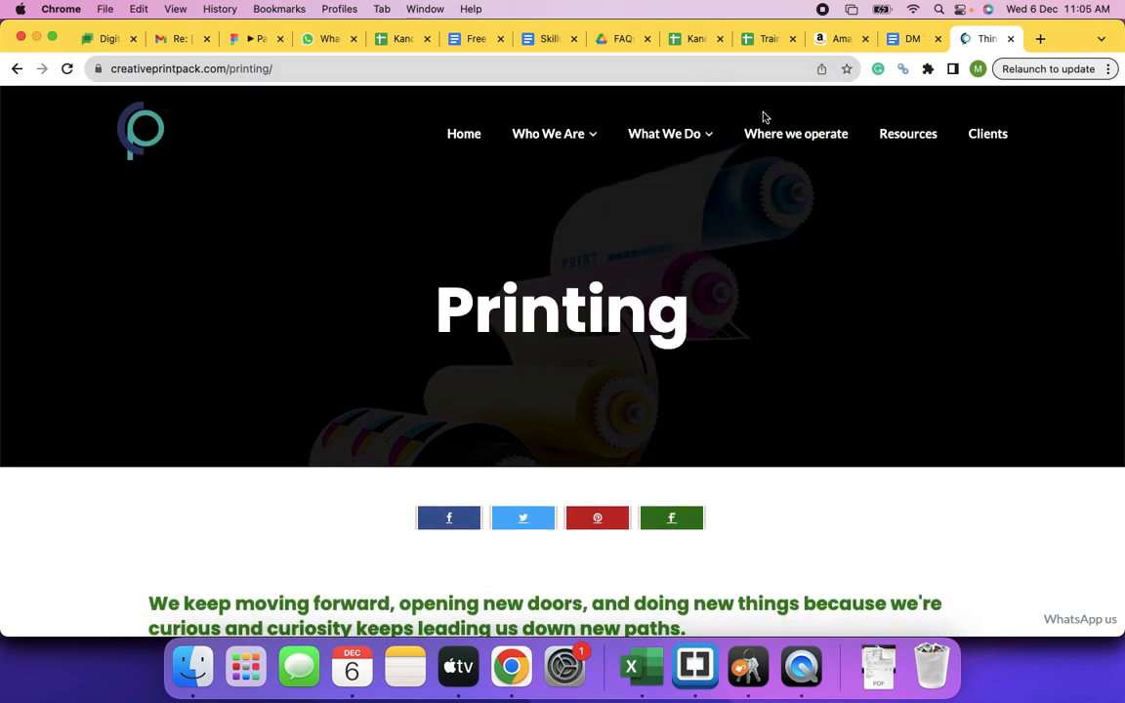
pyautogui.press('super+grave')
pyautogui.press('super+grave')
pyautogui.press('super+grave')
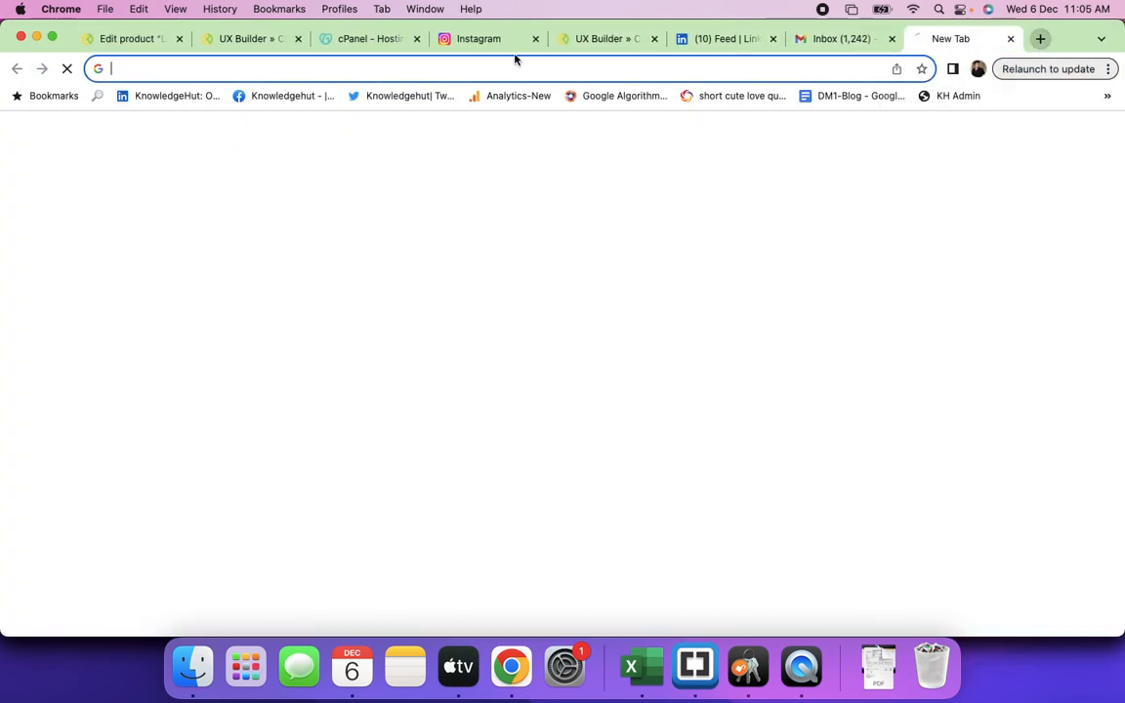
# - Launch cPanel Admin for the kandra.pro hosting account from the GoDaddy tab
pyautogui.click(1039, 38)
pyautogui.click(375, 43)
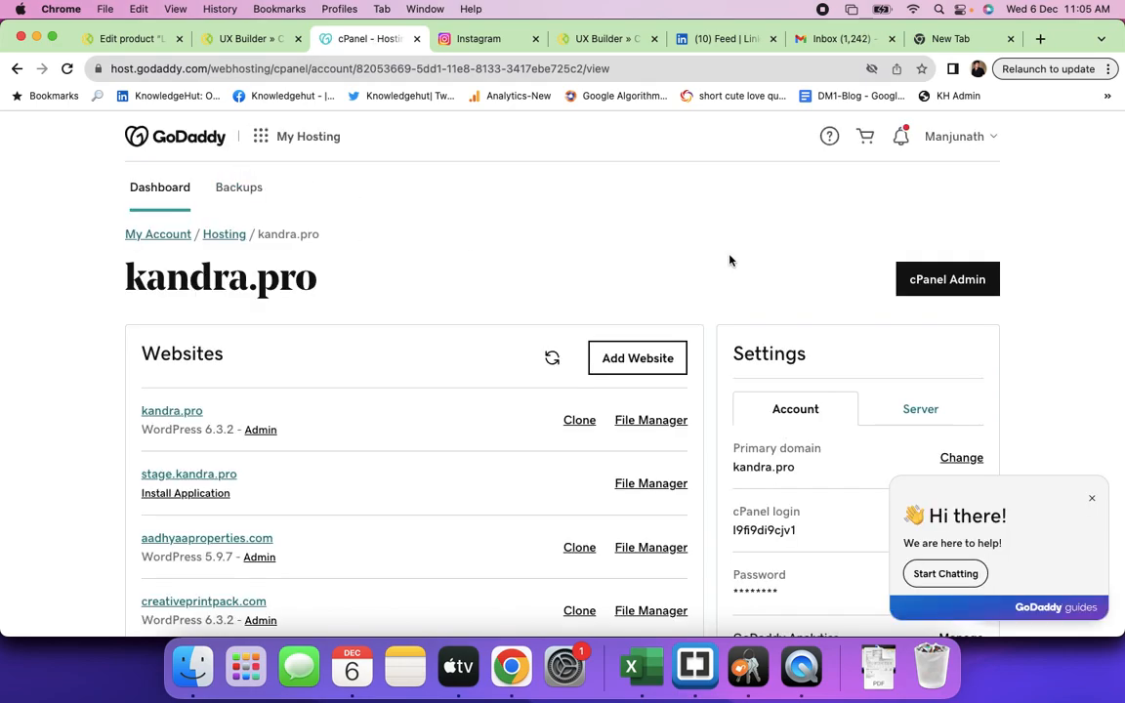
pyautogui.click(957, 280)
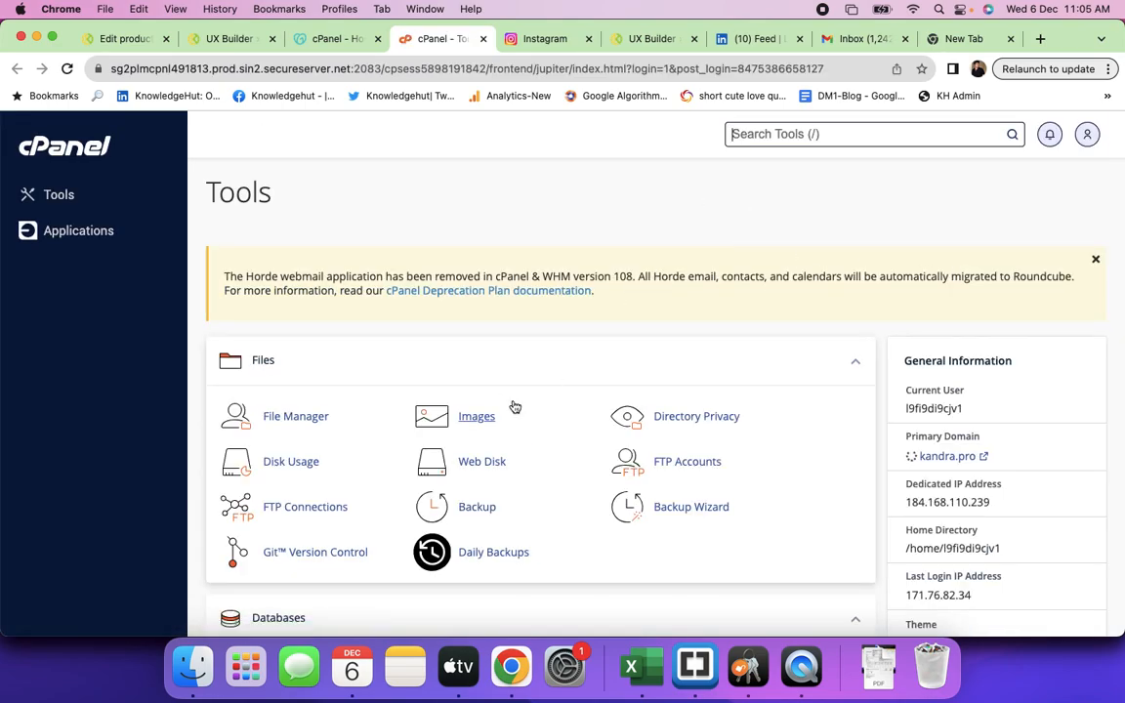
# - Return to the kandra.pro hosting page and open its account menu
pyautogui.click(331, 39)
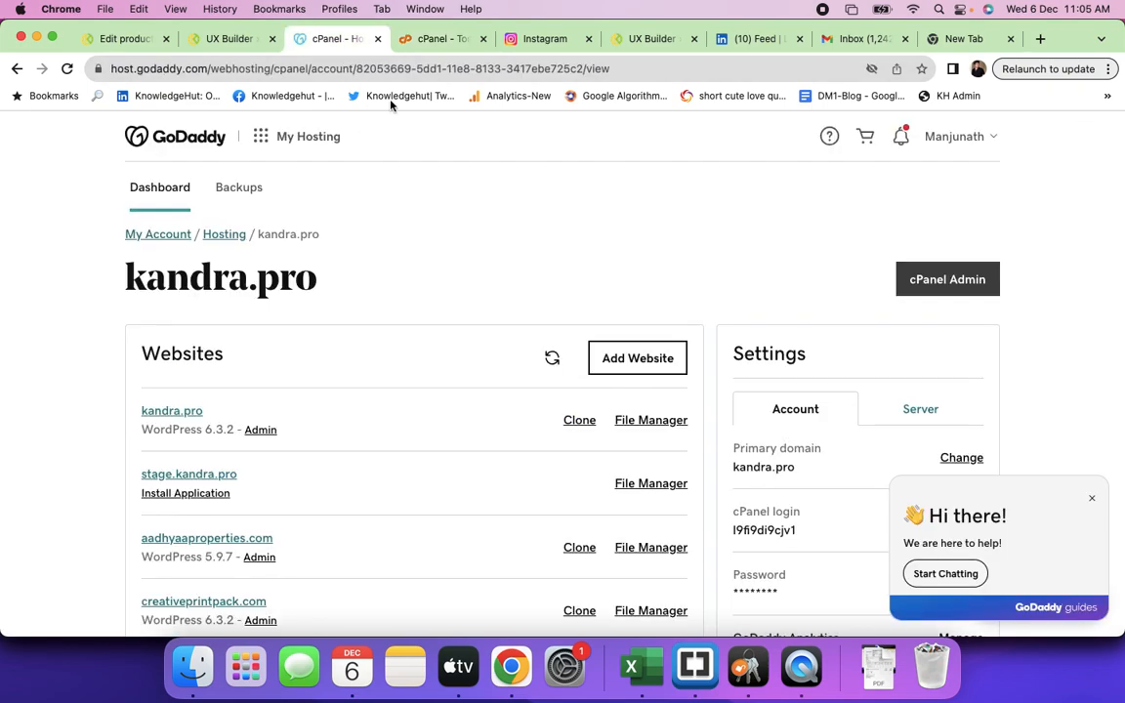
pyautogui.click(343, 70)
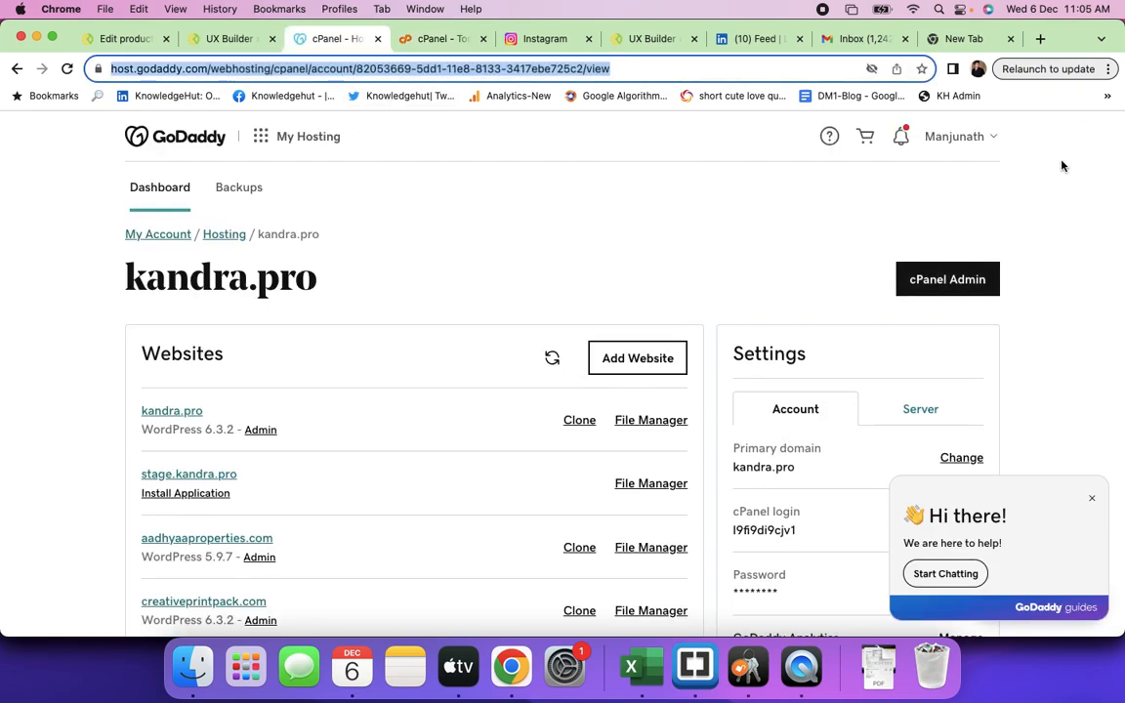
pyautogui.click(991, 142)
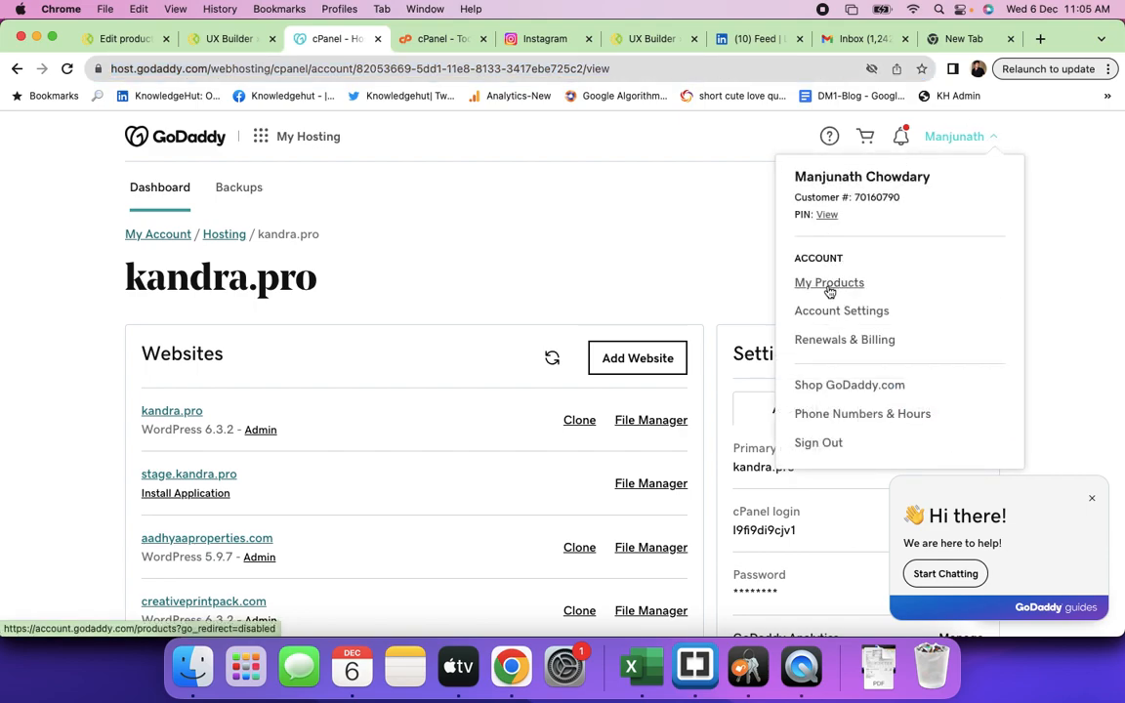
# - Reopen the kandra.pro Web Hosting Plus dashboard through My Products' Web Hosting section
pyautogui.click(828, 286)
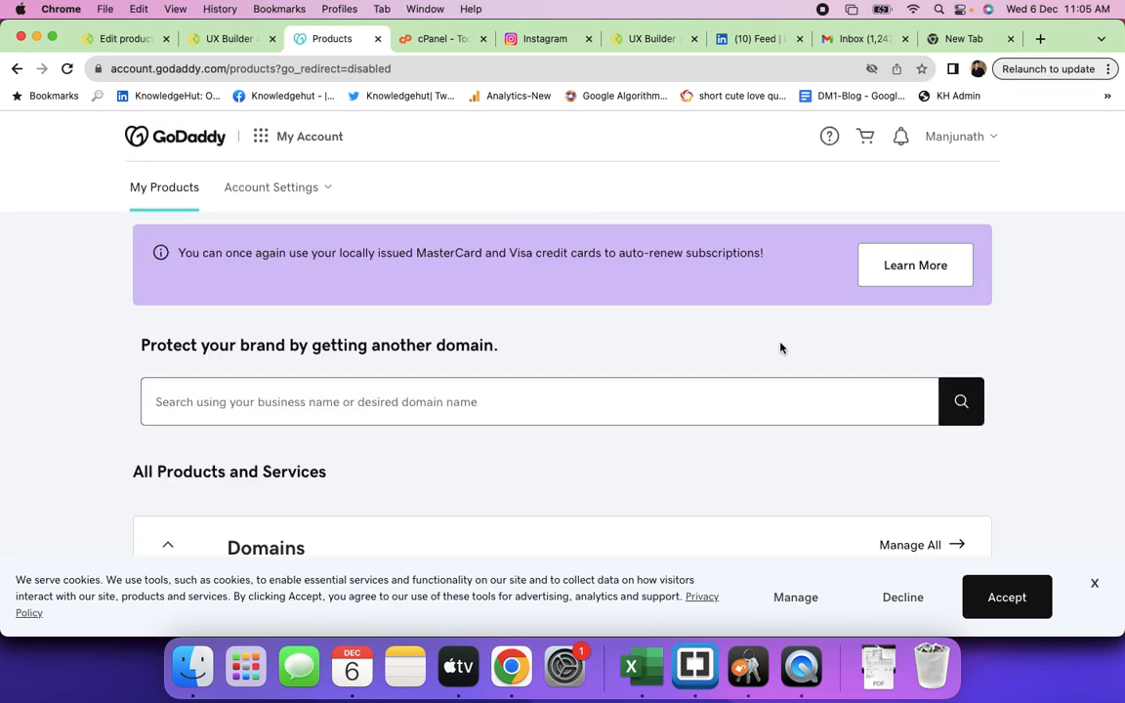
pyautogui.scroll(-1, 682, 424)
pyautogui.scroll(-15, 682, 428)
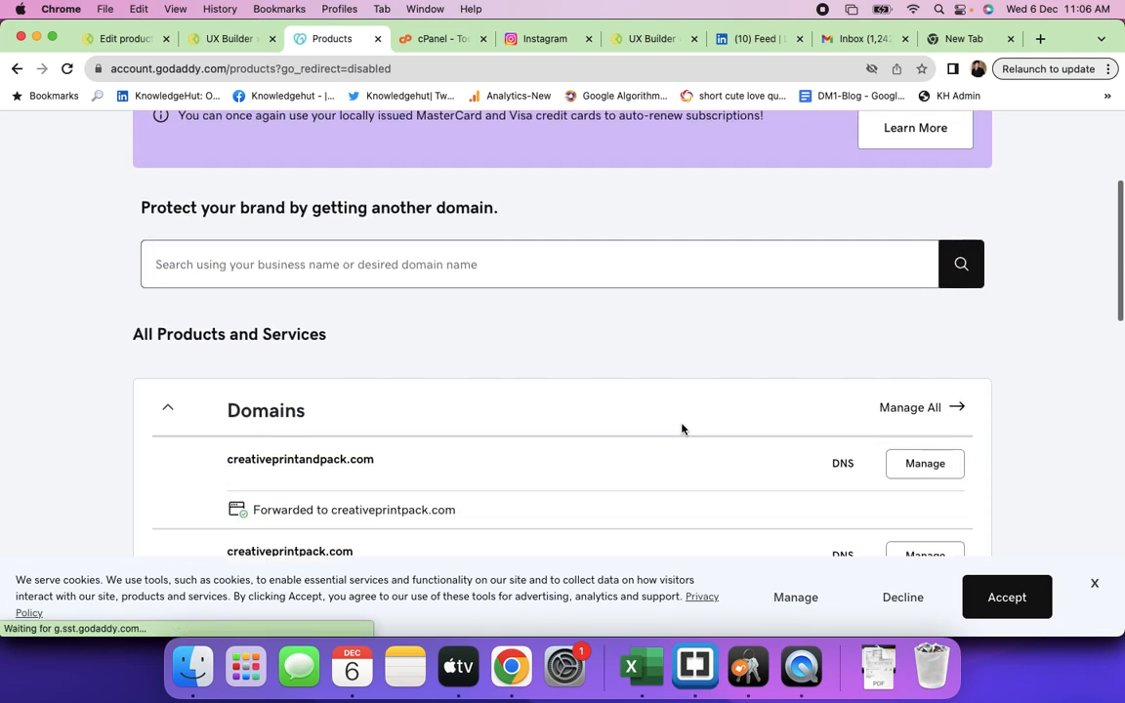
pyautogui.scroll(-1, 681, 427)
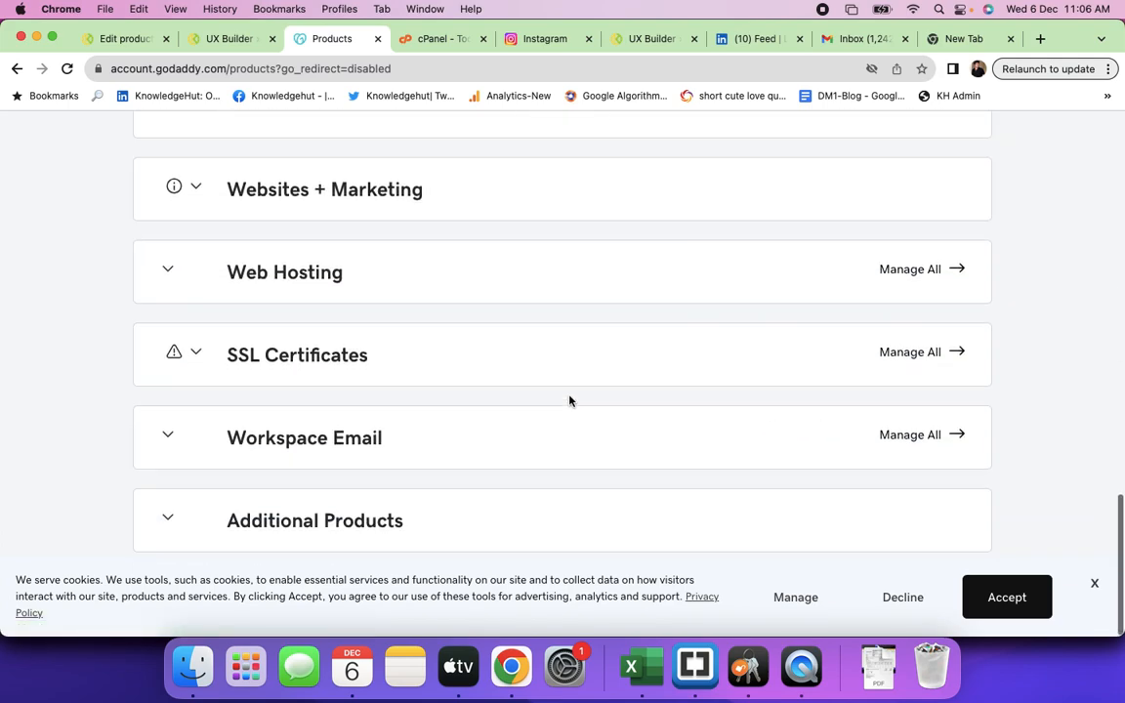
pyautogui.click(169, 276)
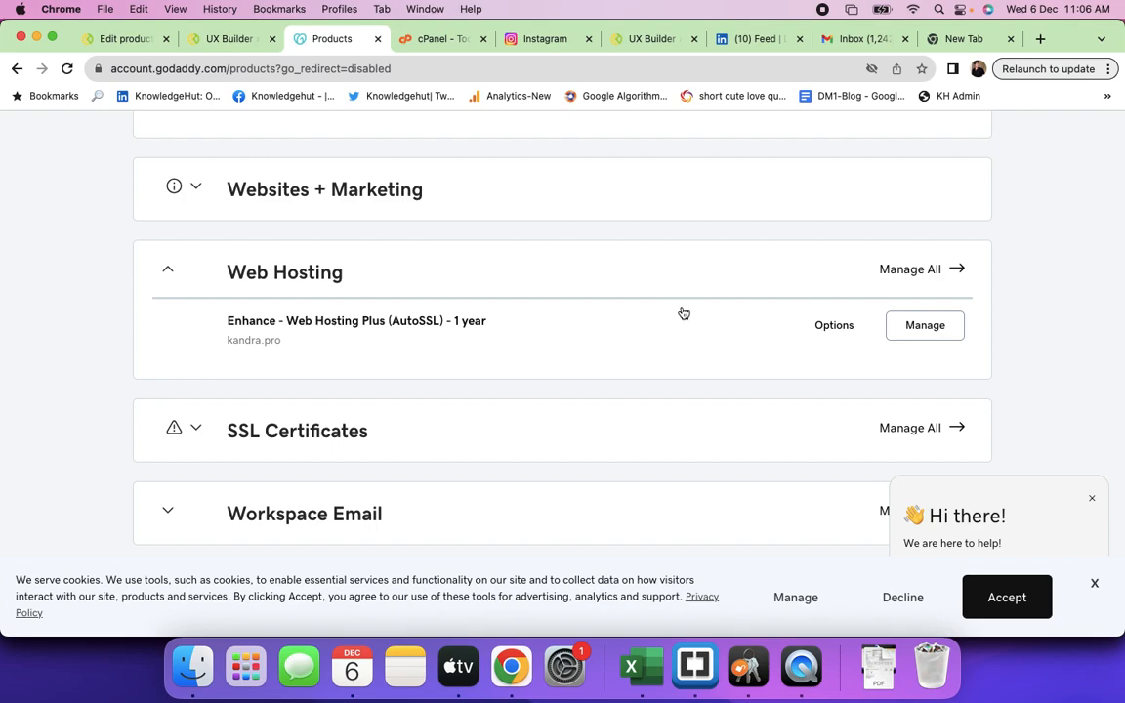
pyautogui.click(926, 332)
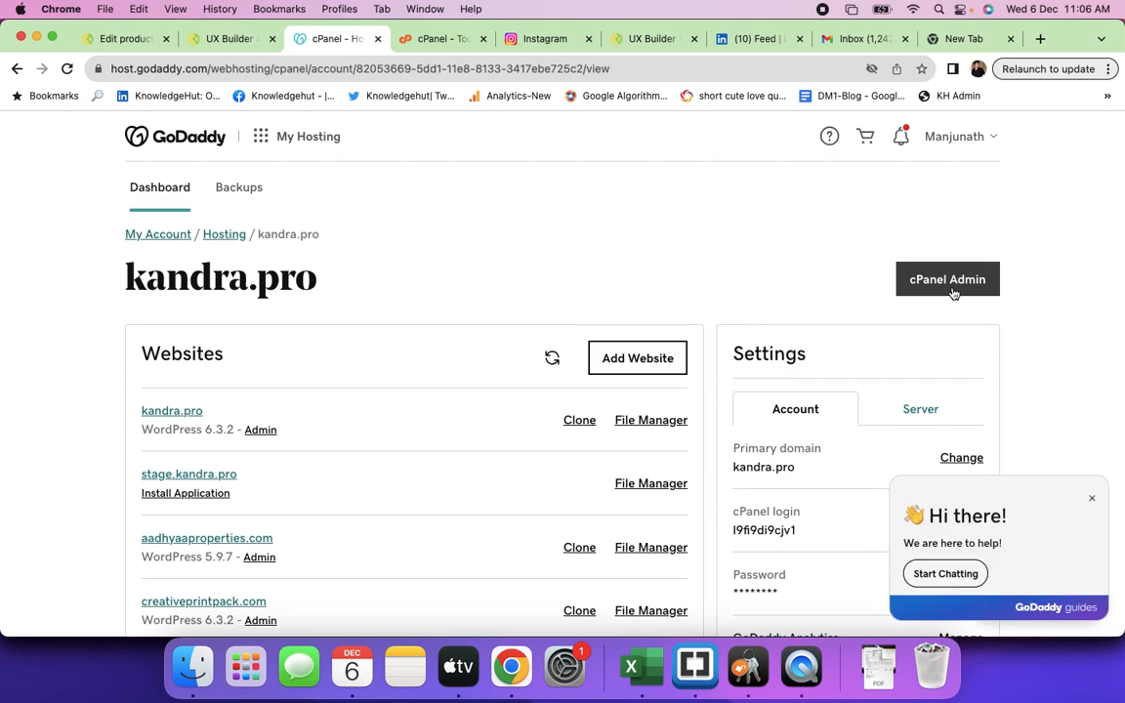
# - Launch cPanel for kandra.pro in a new tab and scroll through its sections from Files to Advanced
pyautogui.click(953, 293)
pyautogui.click(943, 283)
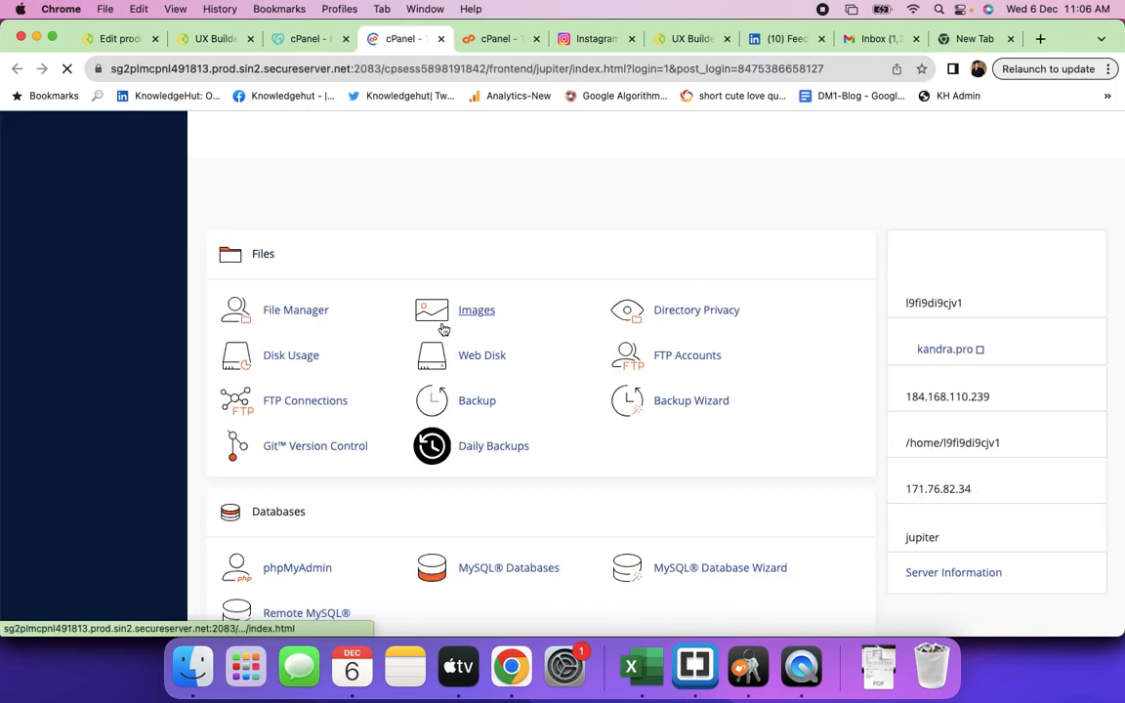
pyautogui.scroll(-10, 384, 379)
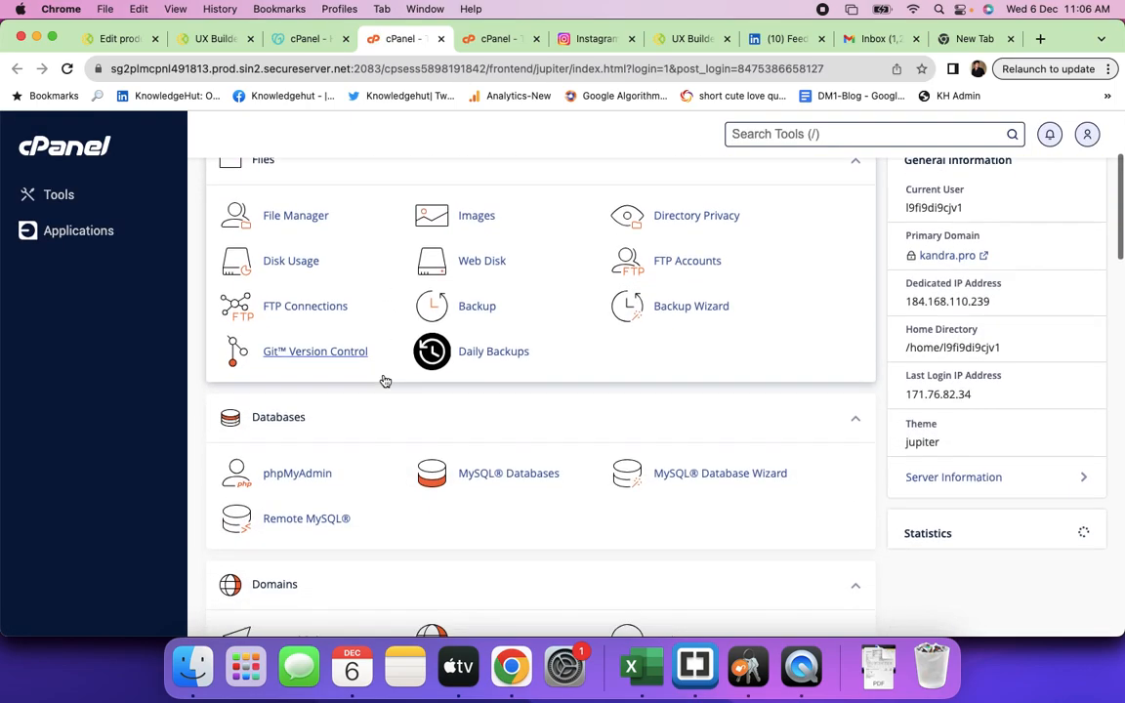
pyautogui.scroll(-9, 344, 234)
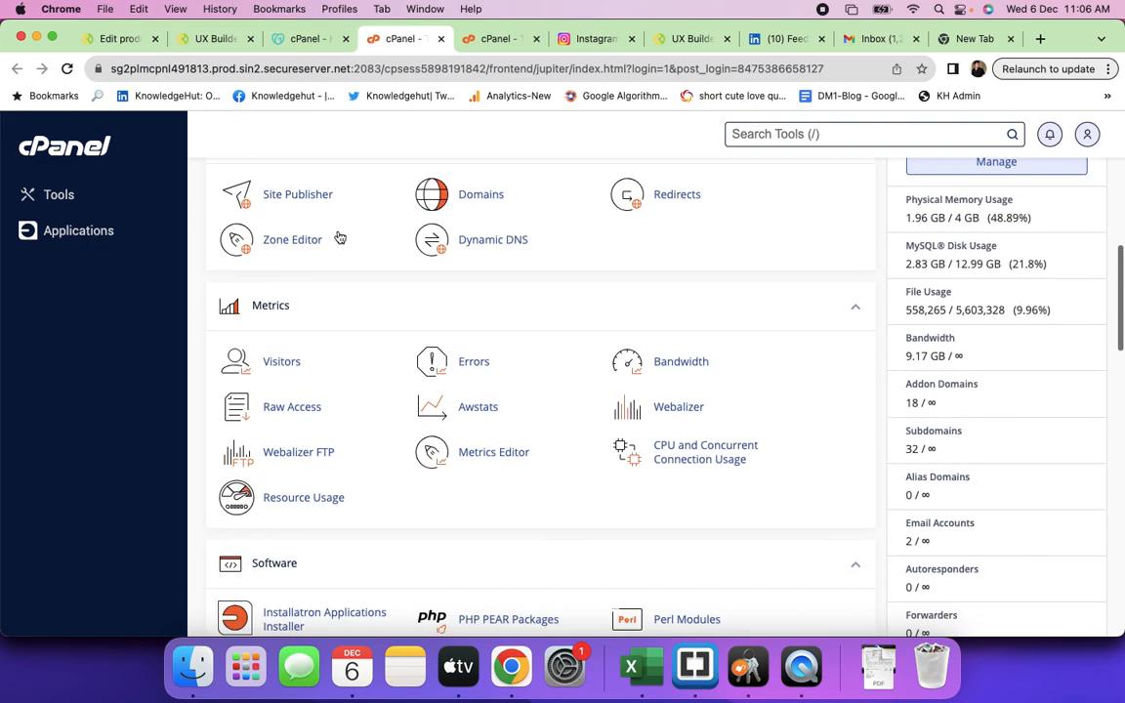
pyautogui.scroll(-9, 386, 425)
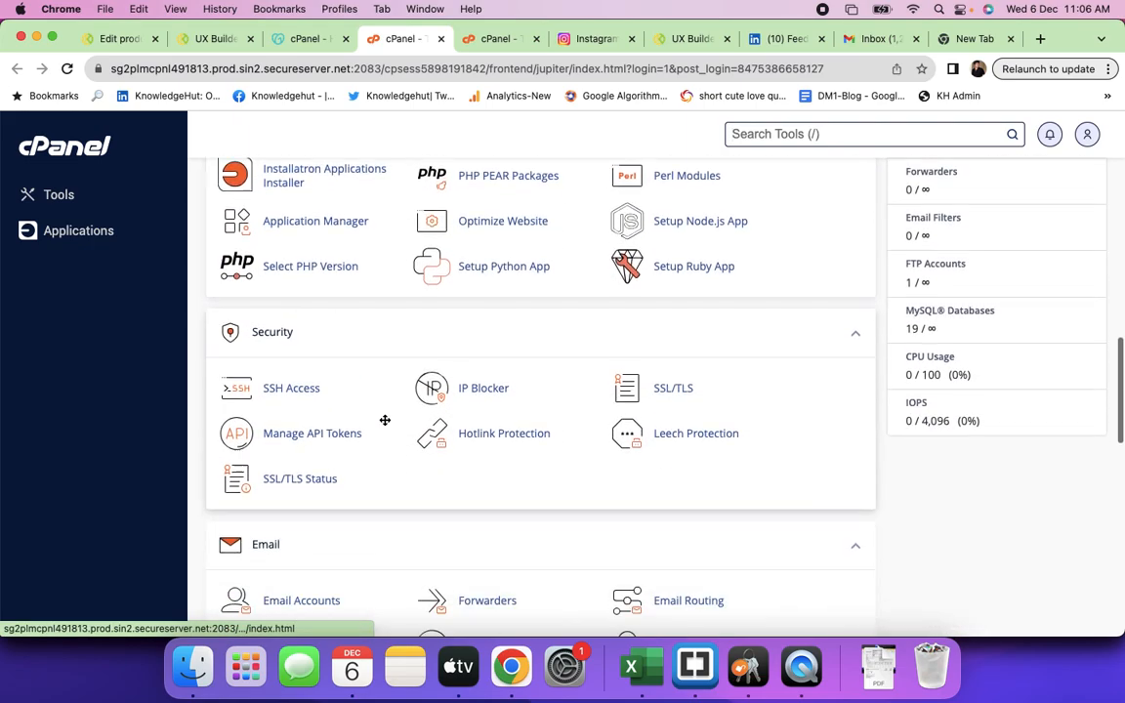
pyautogui.scroll(-11, 385, 425)
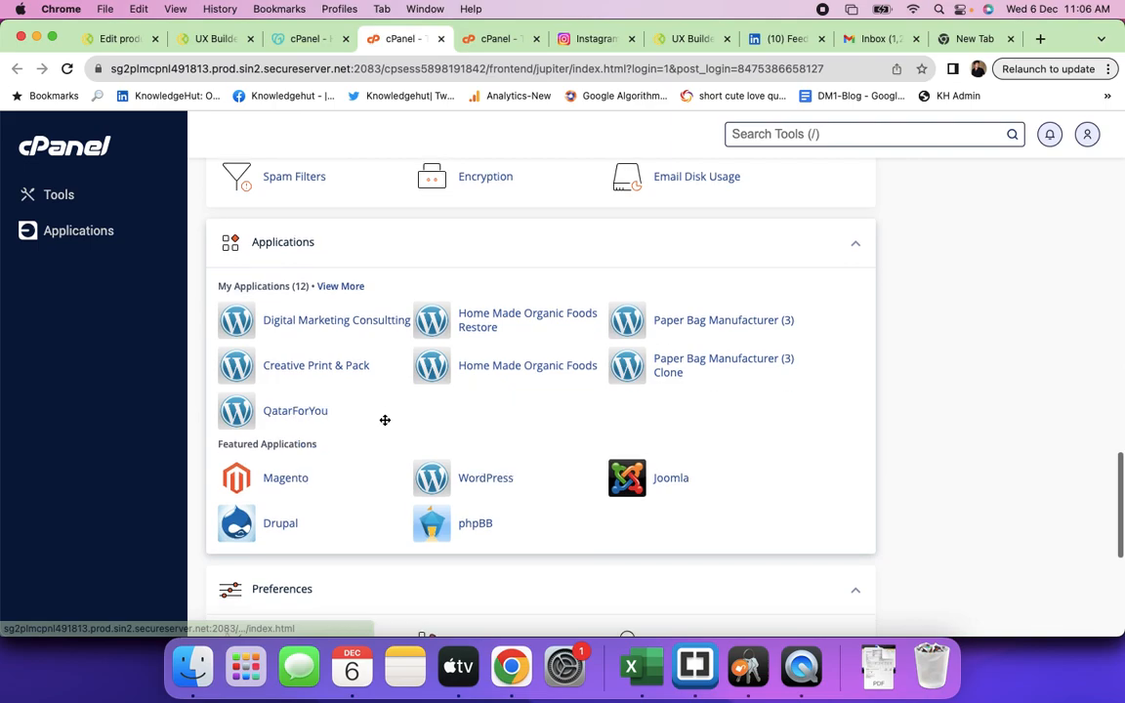
pyautogui.scroll(-1, 409, 377)
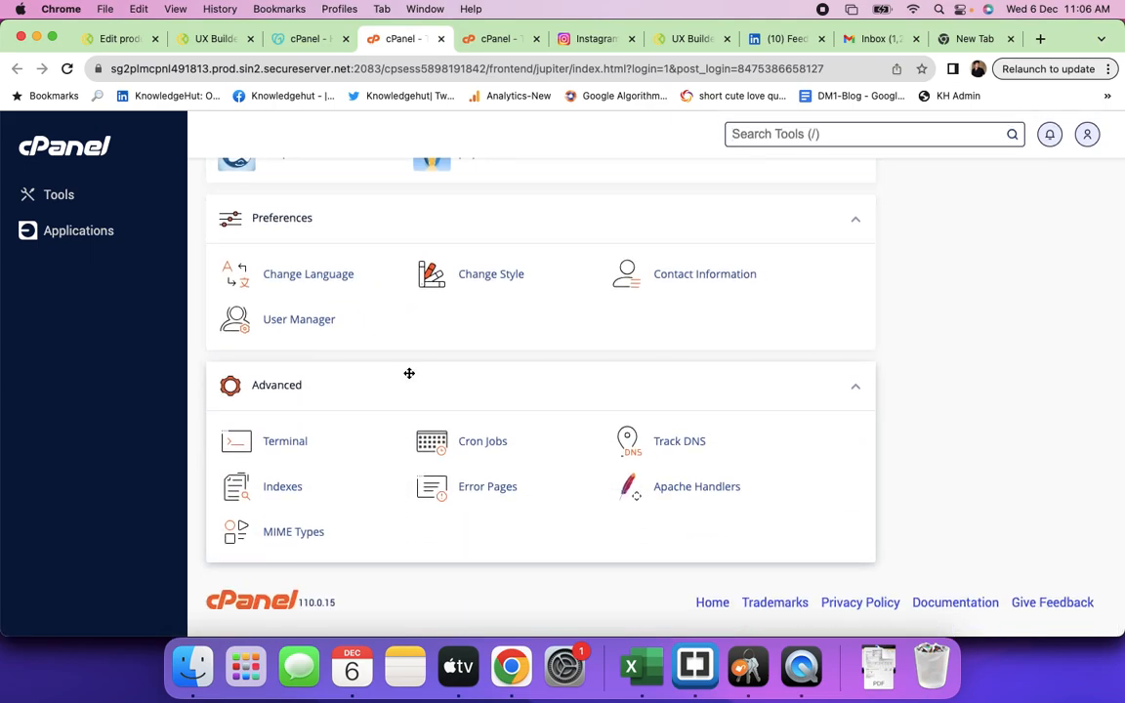
pyautogui.scroll(20, 409, 373)
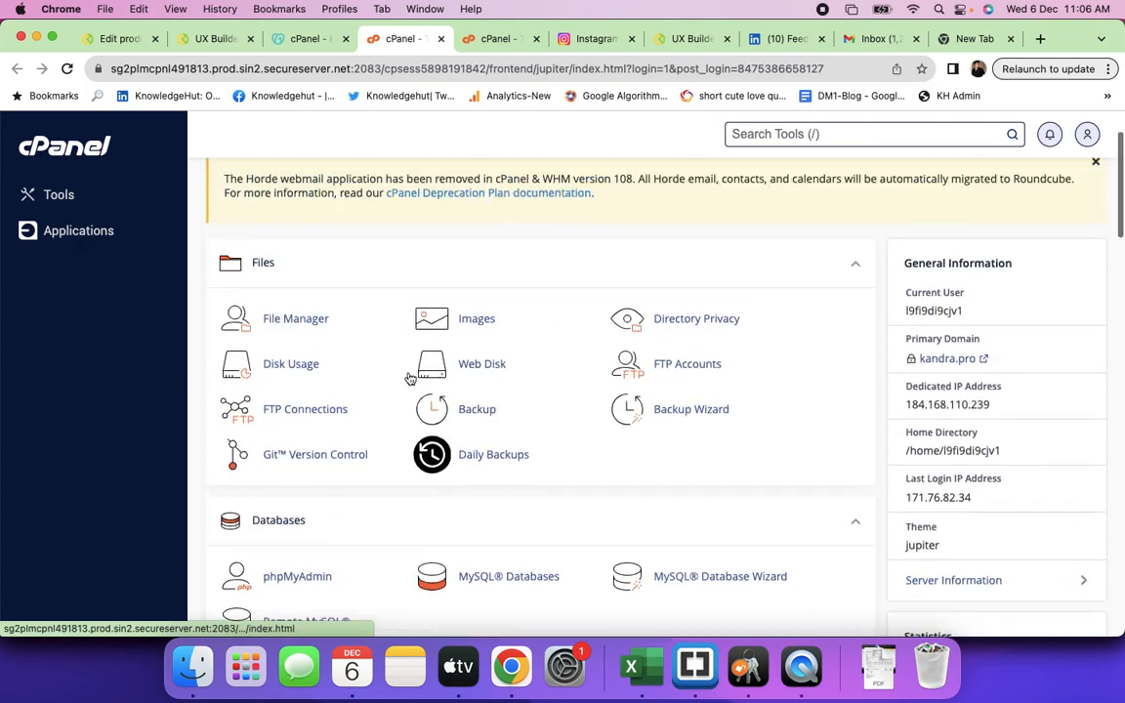
pyautogui.scroll(2, 409, 378)
# - Open File Manager at public_html, select the creativeprintpack folder, and return to the cPanel tab
pyautogui.click(299, 367)
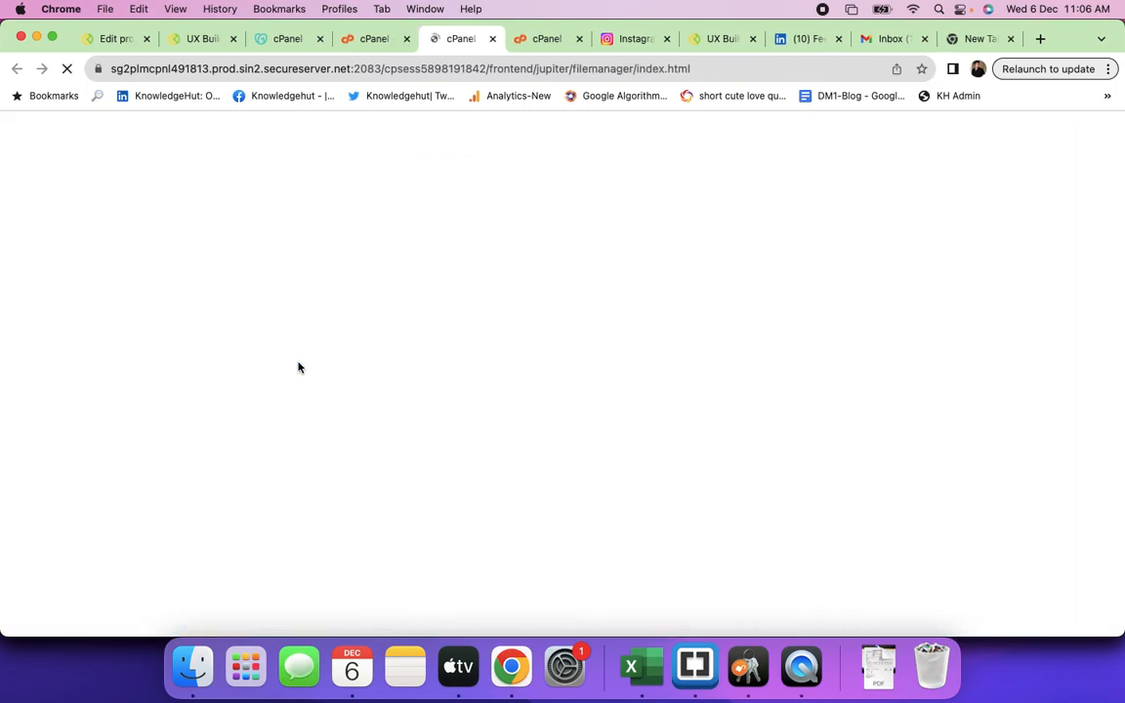
pyautogui.scroll(-2, 495, 438)
pyautogui.scroll(-8, 495, 438)
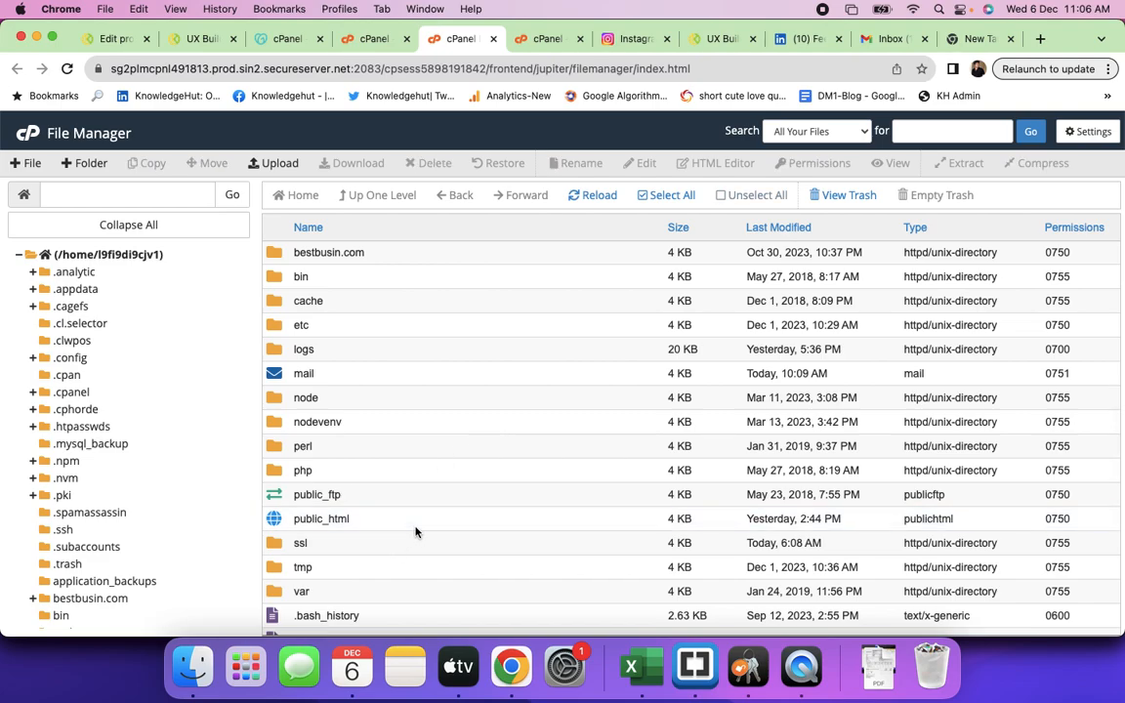
pyautogui.doubleClick(415, 529)
pyautogui.scroll(-5, 538, 510)
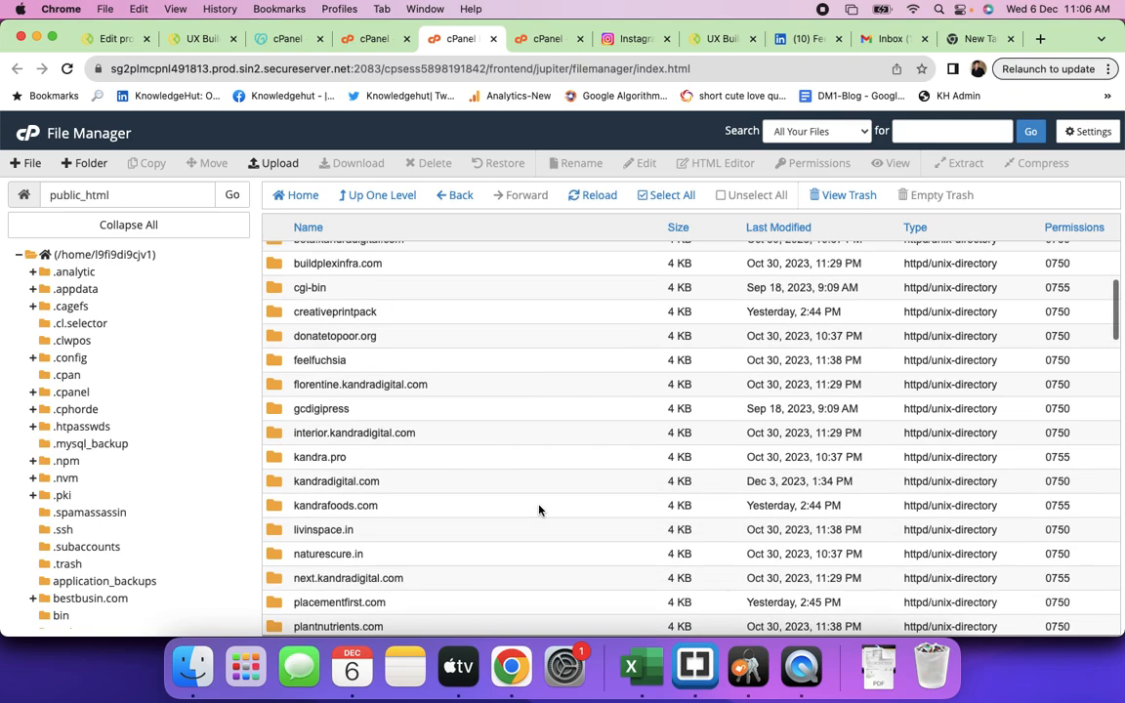
pyautogui.click(411, 319)
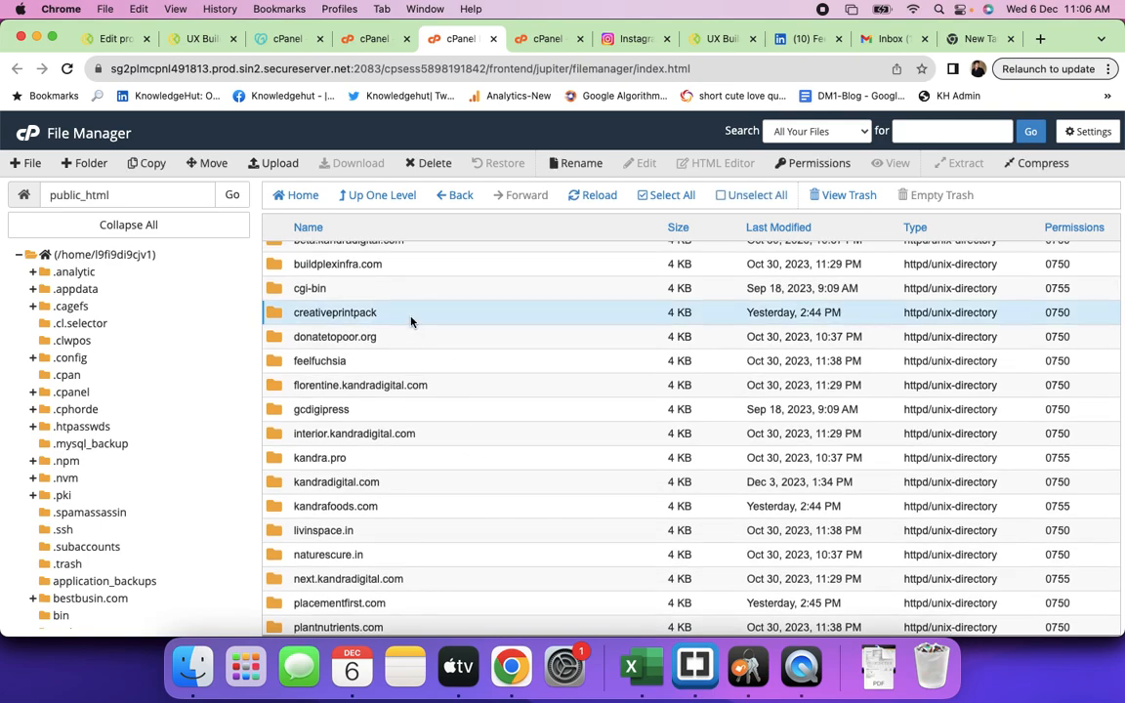
pyautogui.click(371, 39)
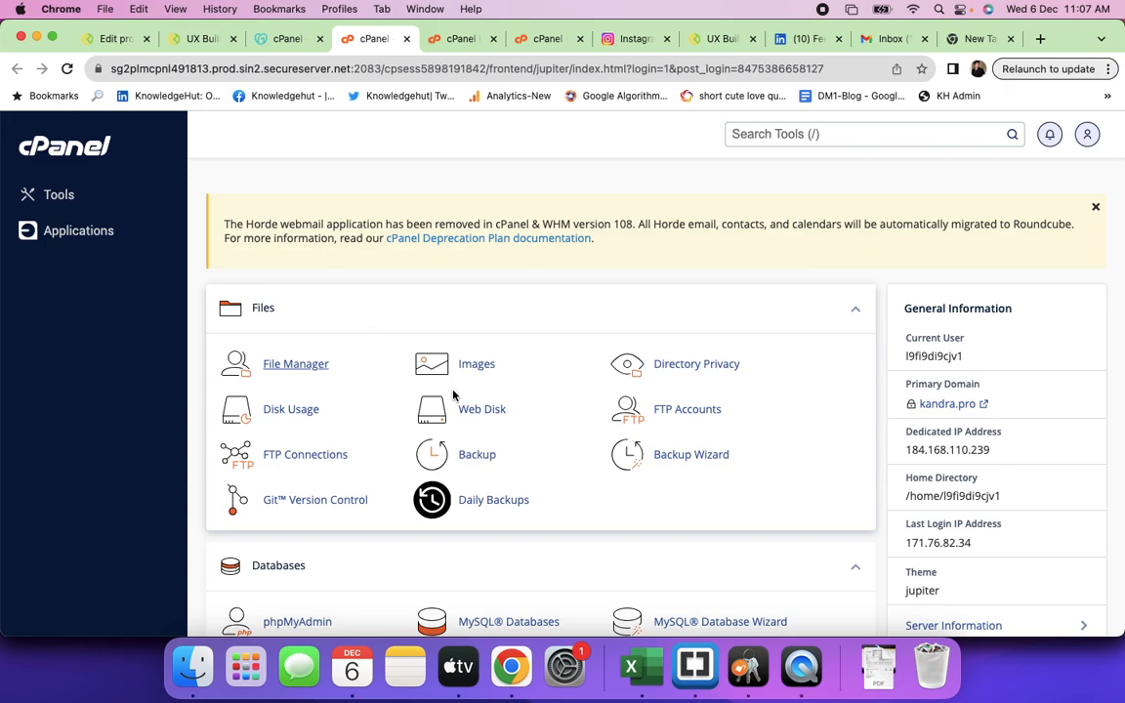
# - Scroll the kandra.pro Tools page and launch a second File Manager from the Files section
pyautogui.scroll(-5, 453, 395)
pyautogui.scroll(-5, 453, 394)
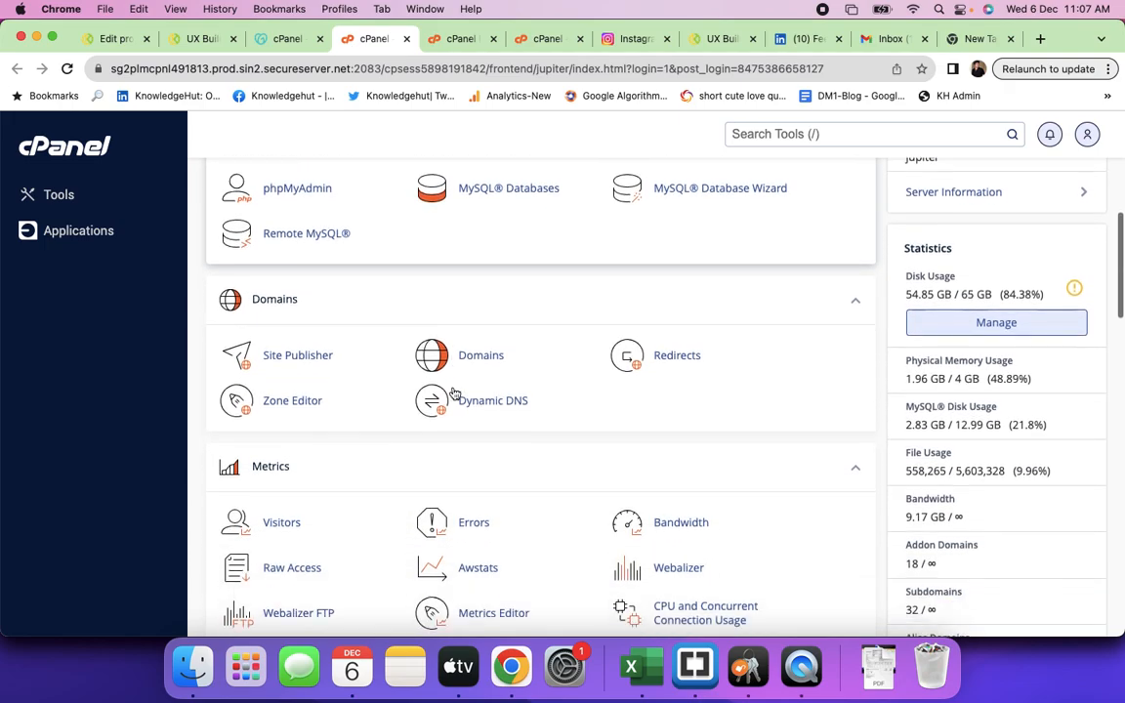
pyautogui.scroll(10, 453, 390)
pyautogui.scroll(-1, 453, 387)
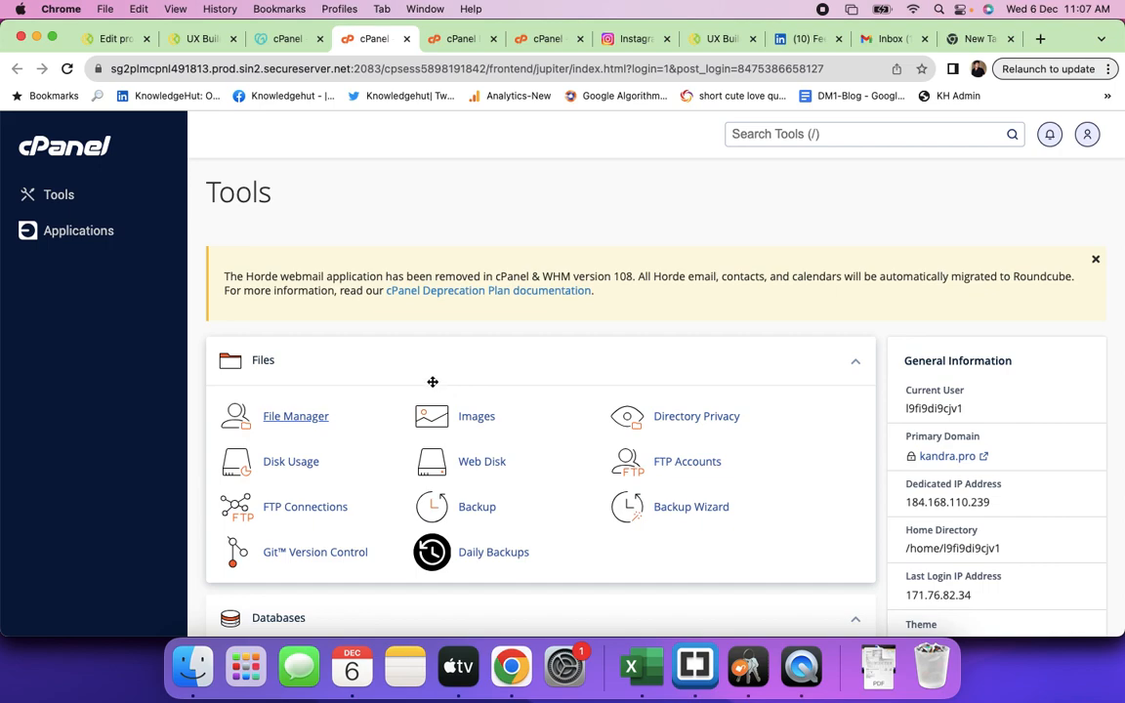
pyautogui.click(291, 418)
# - Navigate File Manager into public_html and then into the creativeprintpack site folder
pyautogui.scroll(-4, 441, 477)
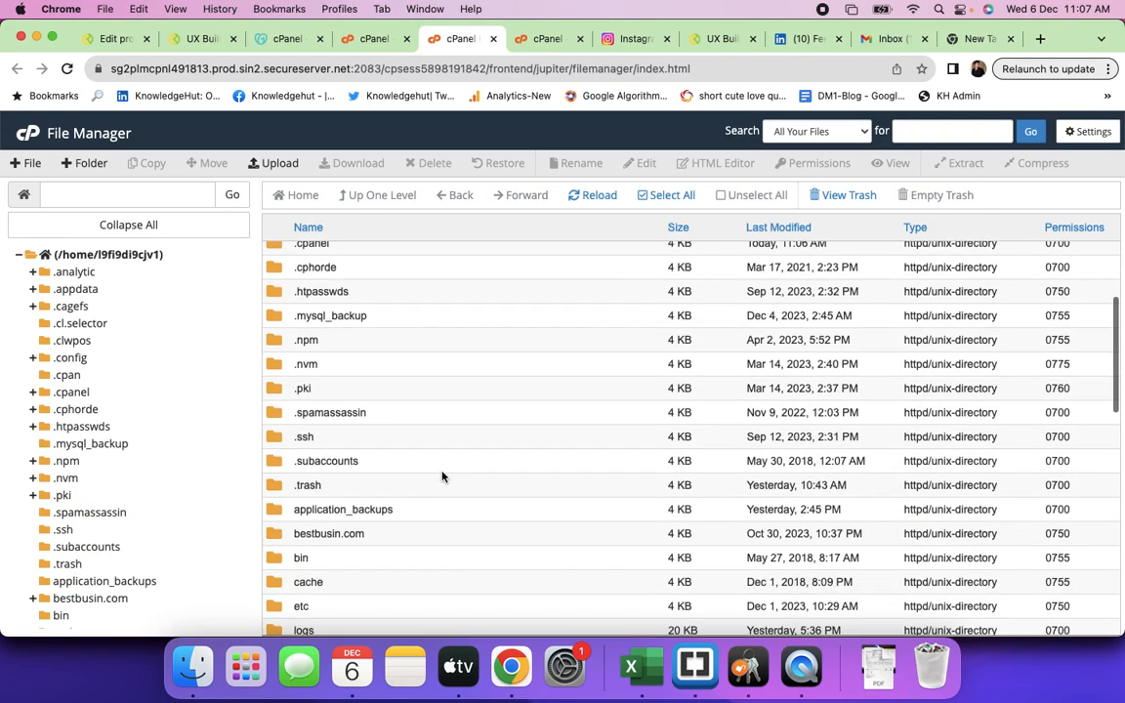
pyautogui.scroll(-8, 441, 476)
pyautogui.scroll(2, 441, 477)
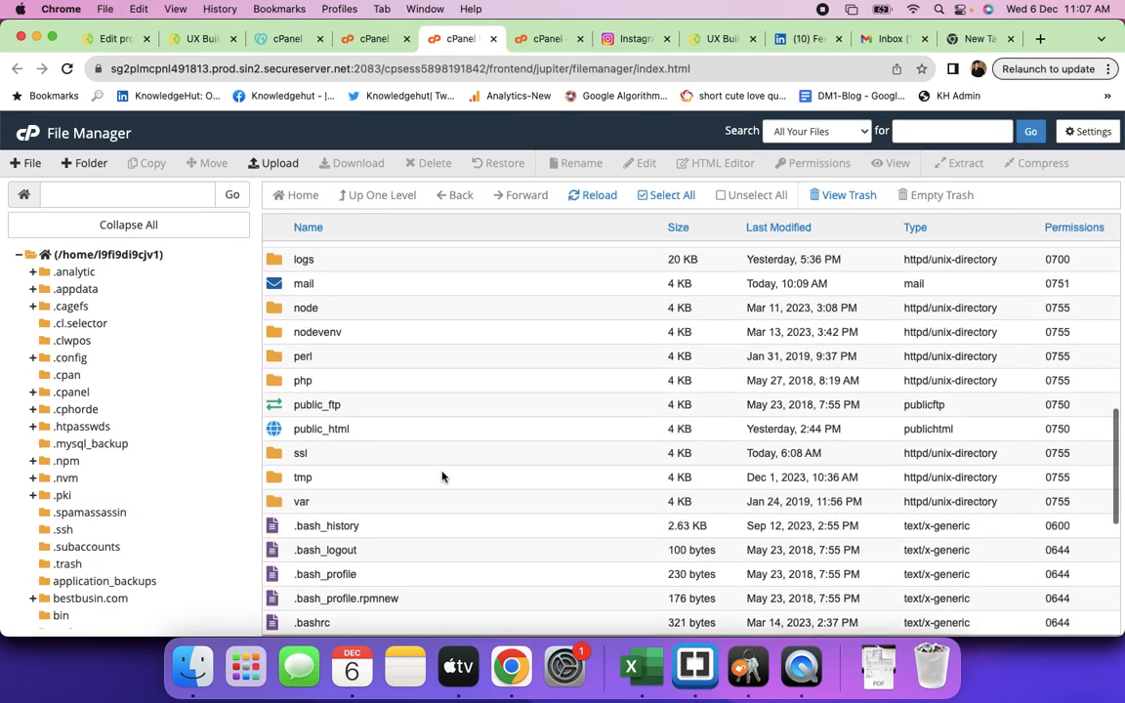
pyautogui.doubleClick(385, 437)
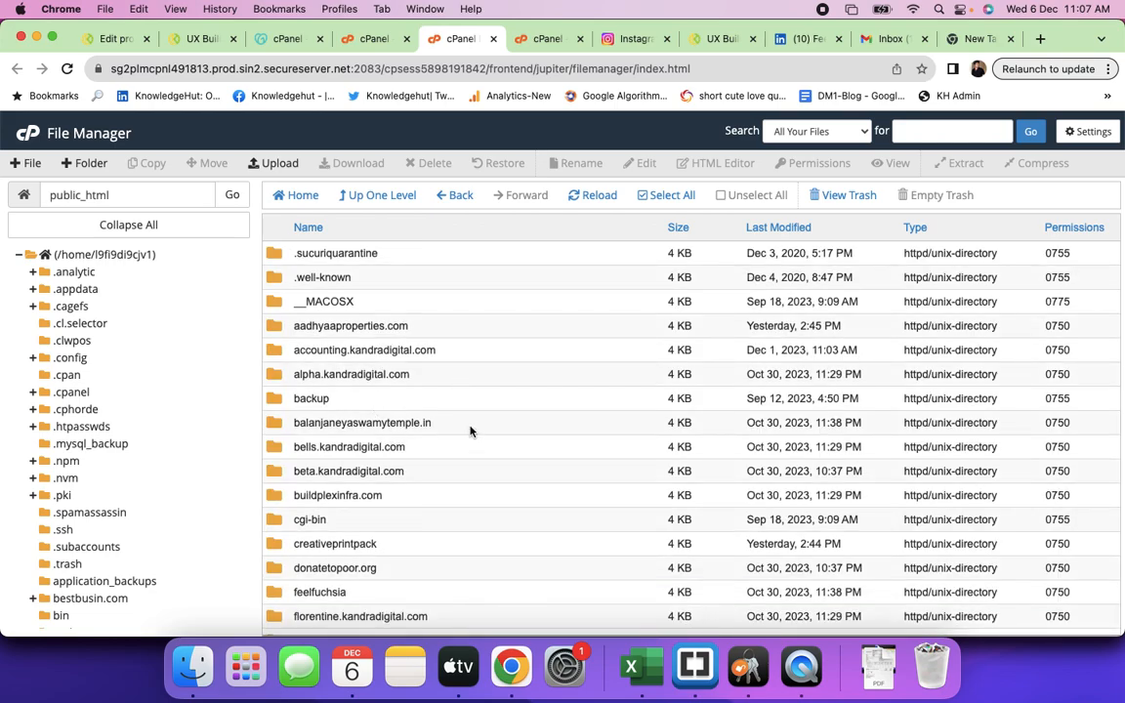
pyautogui.scroll(-20, 473, 457)
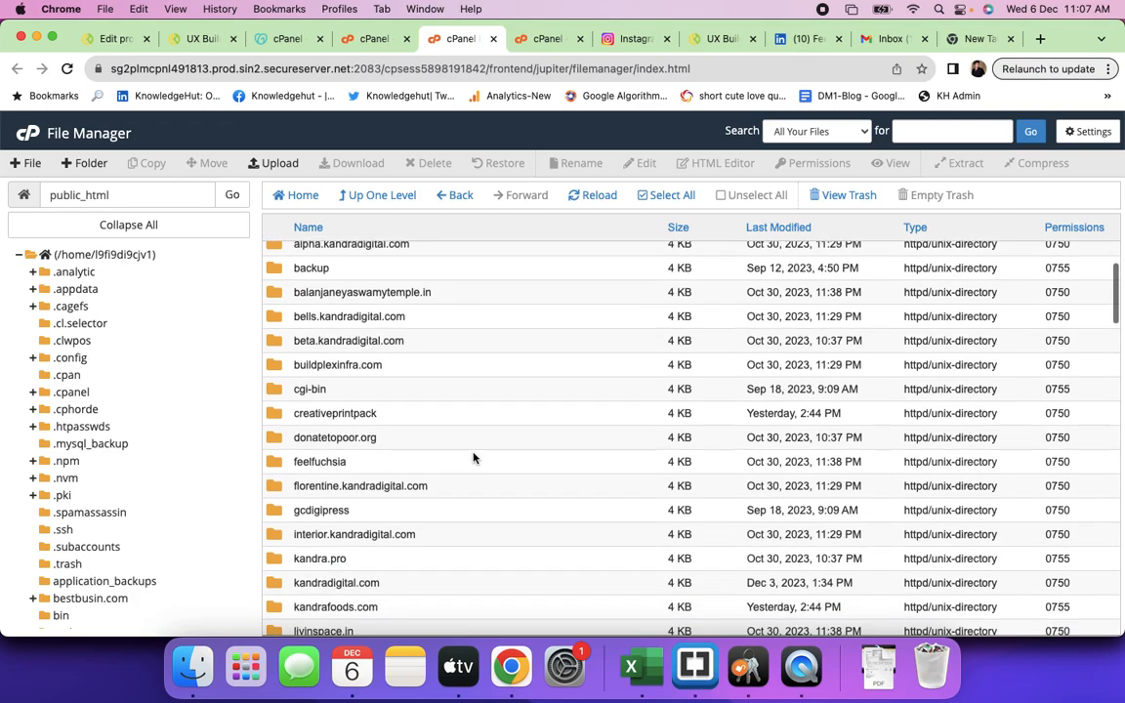
pyautogui.scroll(-2, 473, 457)
pyautogui.scroll(10, 474, 457)
pyautogui.scroll(8, 474, 457)
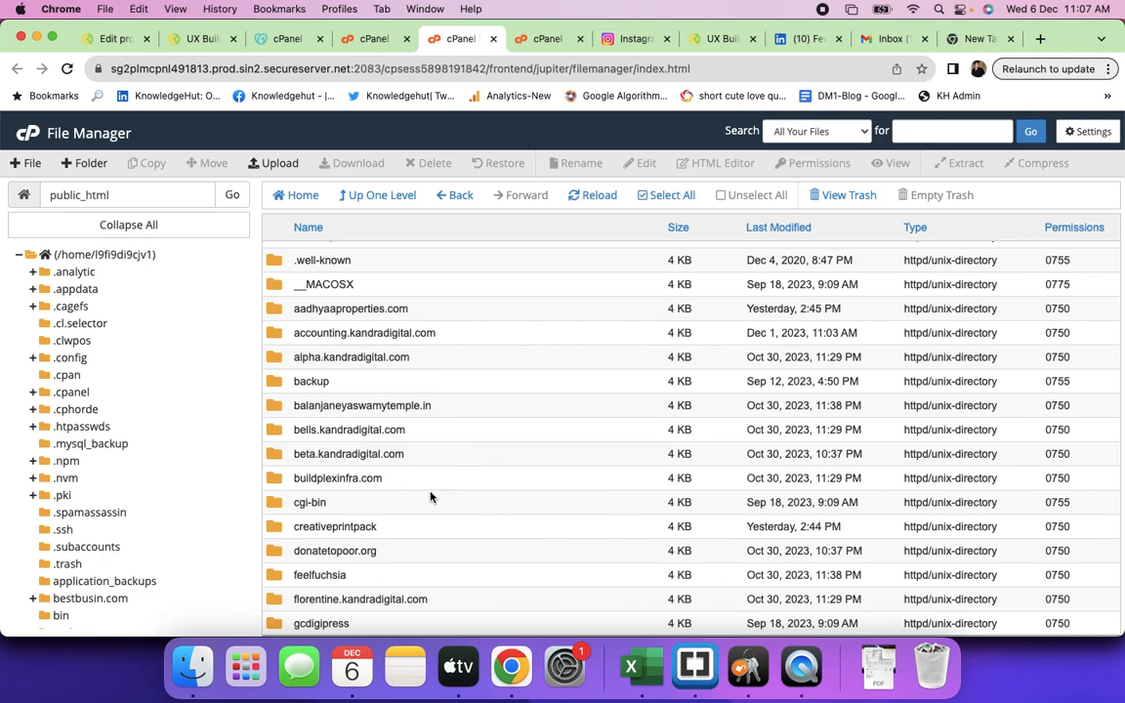
pyautogui.doubleClick(409, 528)
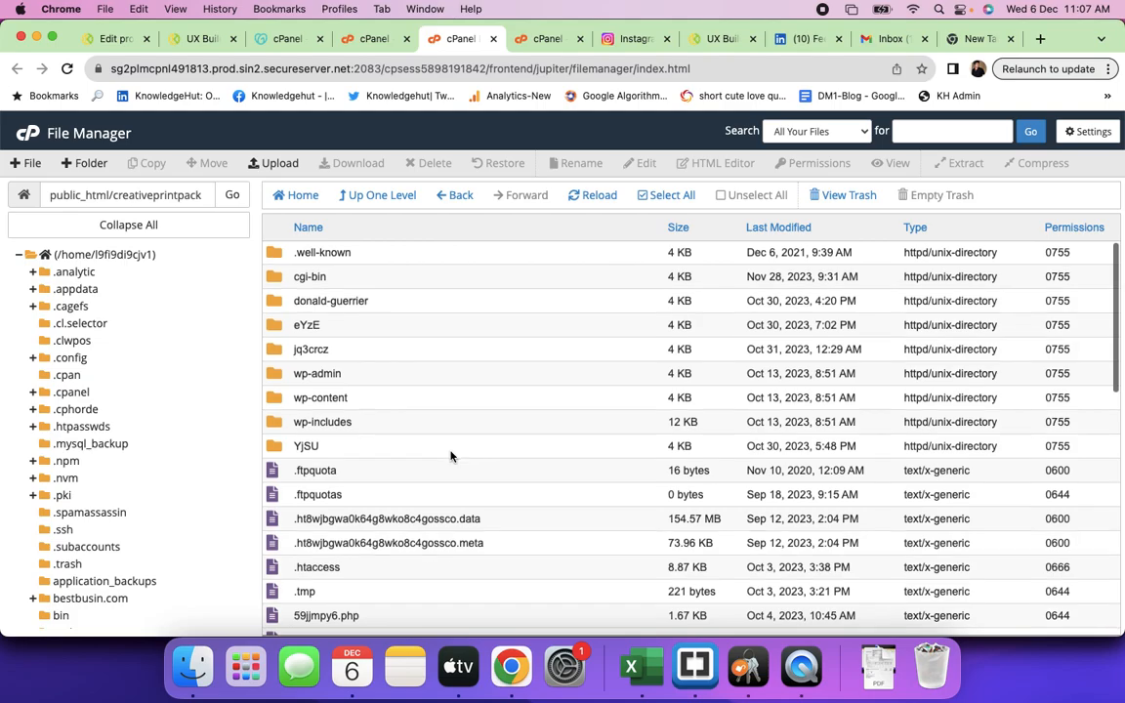
# - Browse into creativeprintpack's wp-content folder, then go back and up to public_html
pyautogui.scroll(-15, 450, 456)
pyautogui.scroll(15, 450, 456)
pyautogui.scroll(-15, 450, 456)
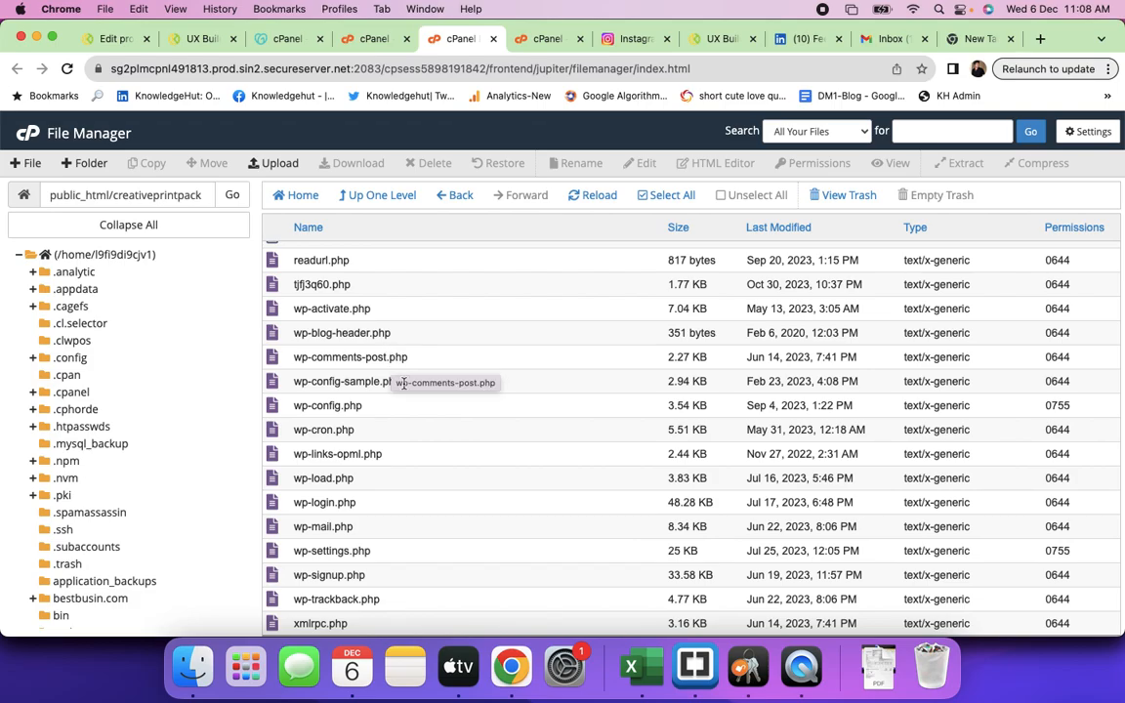
pyautogui.scroll(15, 403, 382)
pyautogui.doubleClick(387, 402)
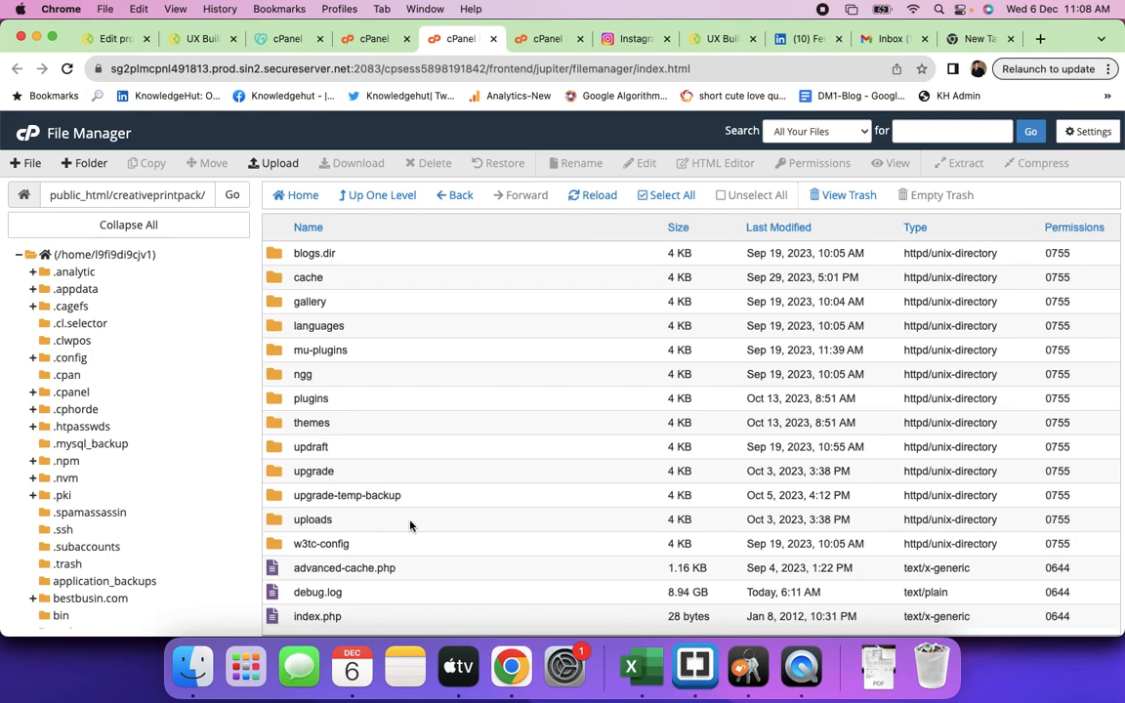
pyautogui.click(453, 199)
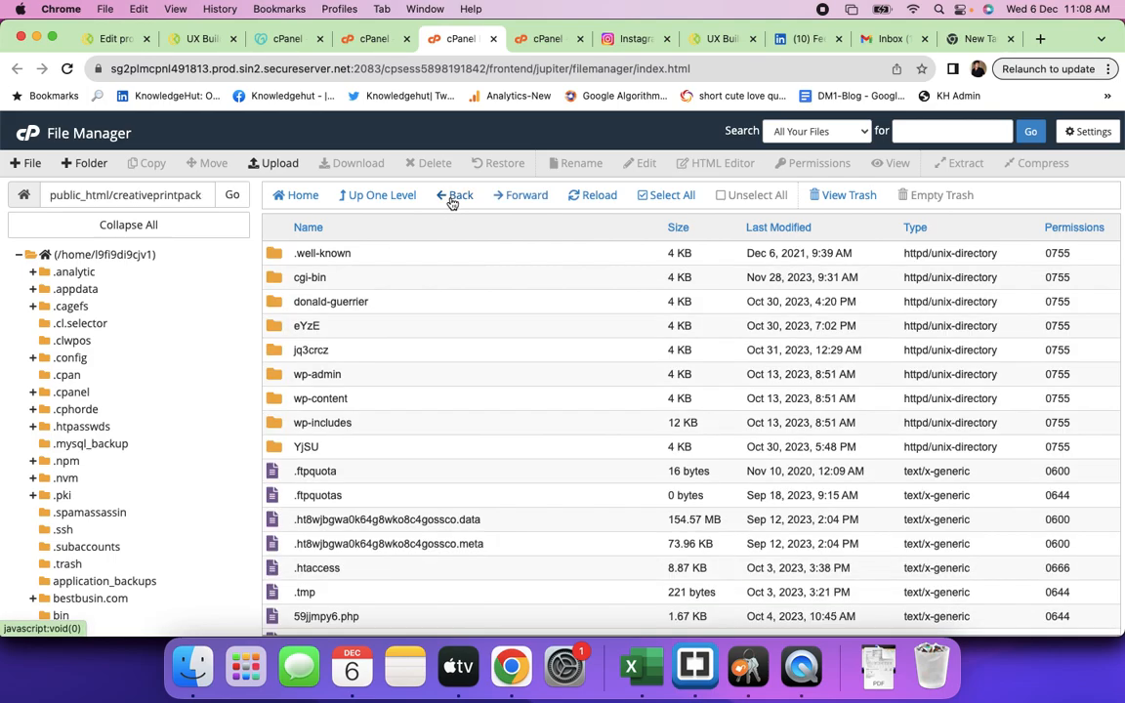
pyautogui.click(455, 196)
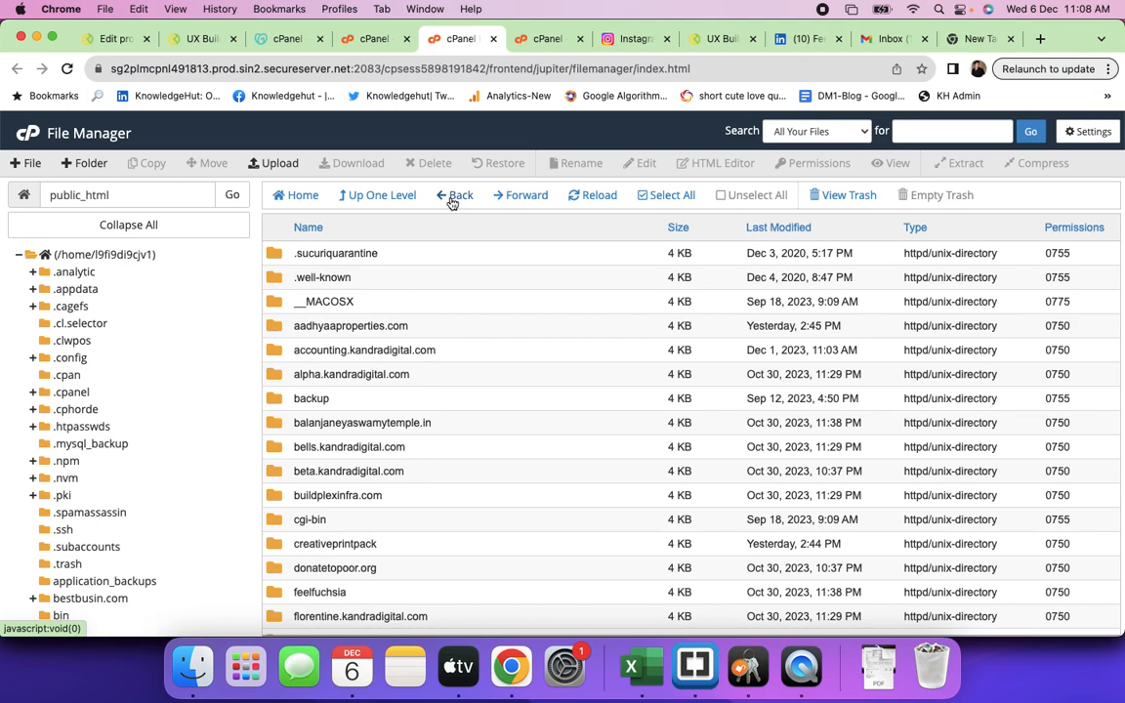
# - Load wordpress.org in the new tab, view the Get WordPress 6.4.1 page, then return to cPanel
pyautogui.click(984, 38)
pyautogui.write('wo')
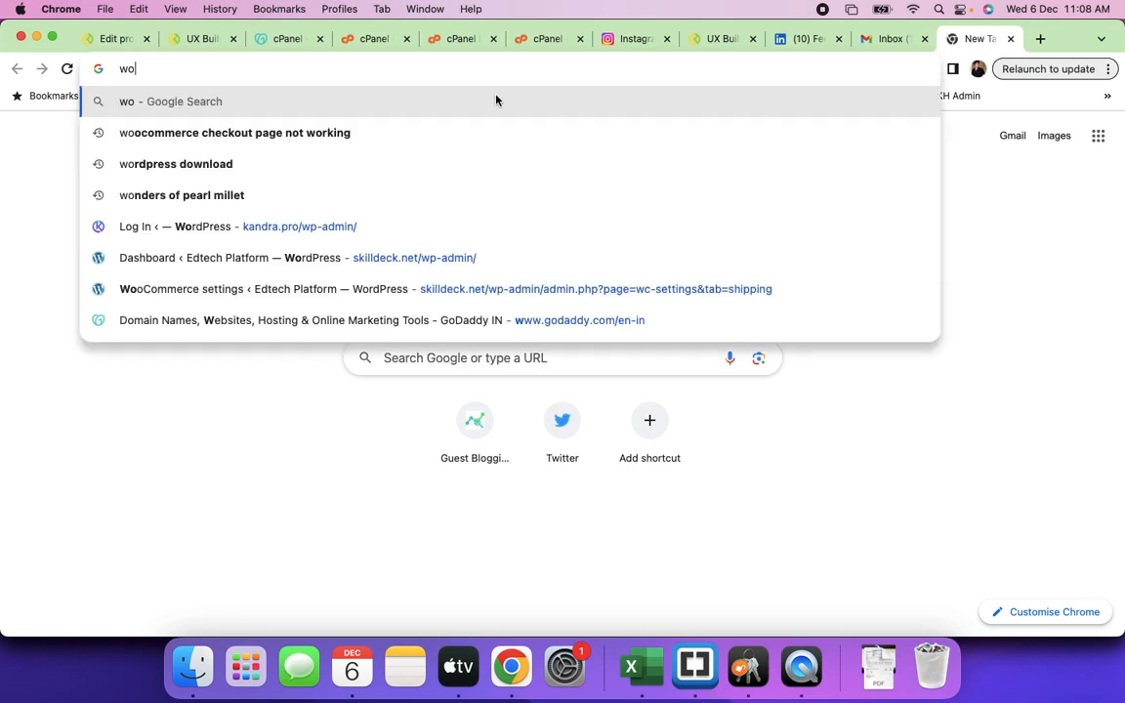
pyautogui.write('rdpress.org')
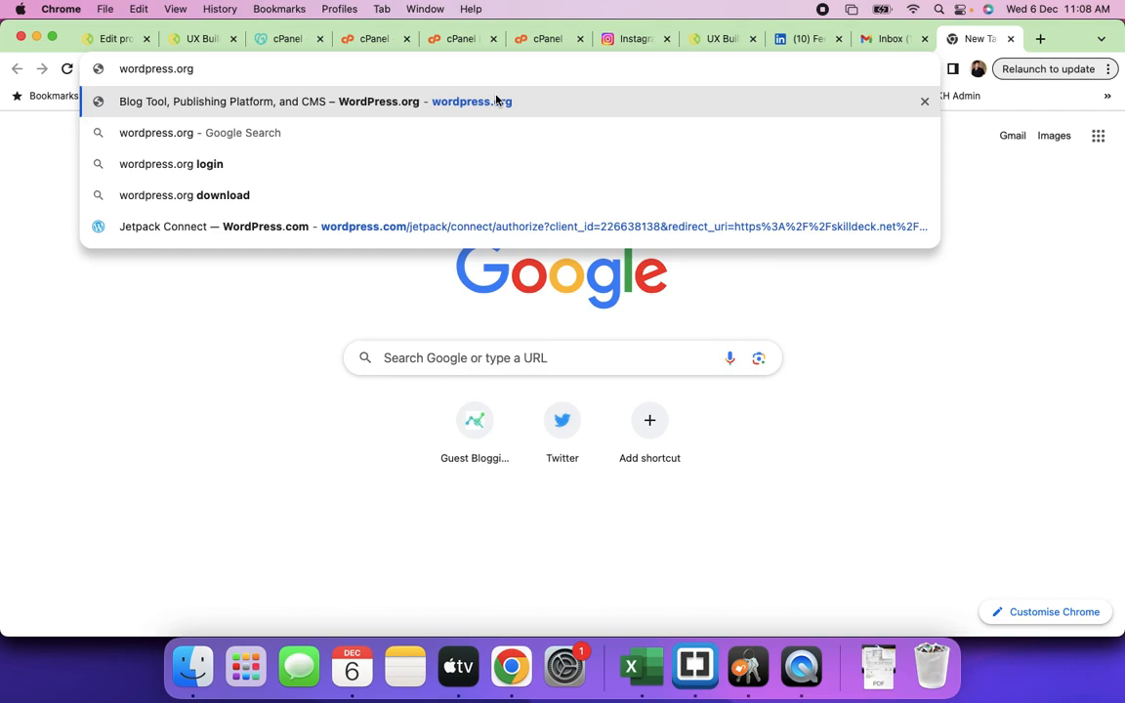
pyautogui.click(496, 101)
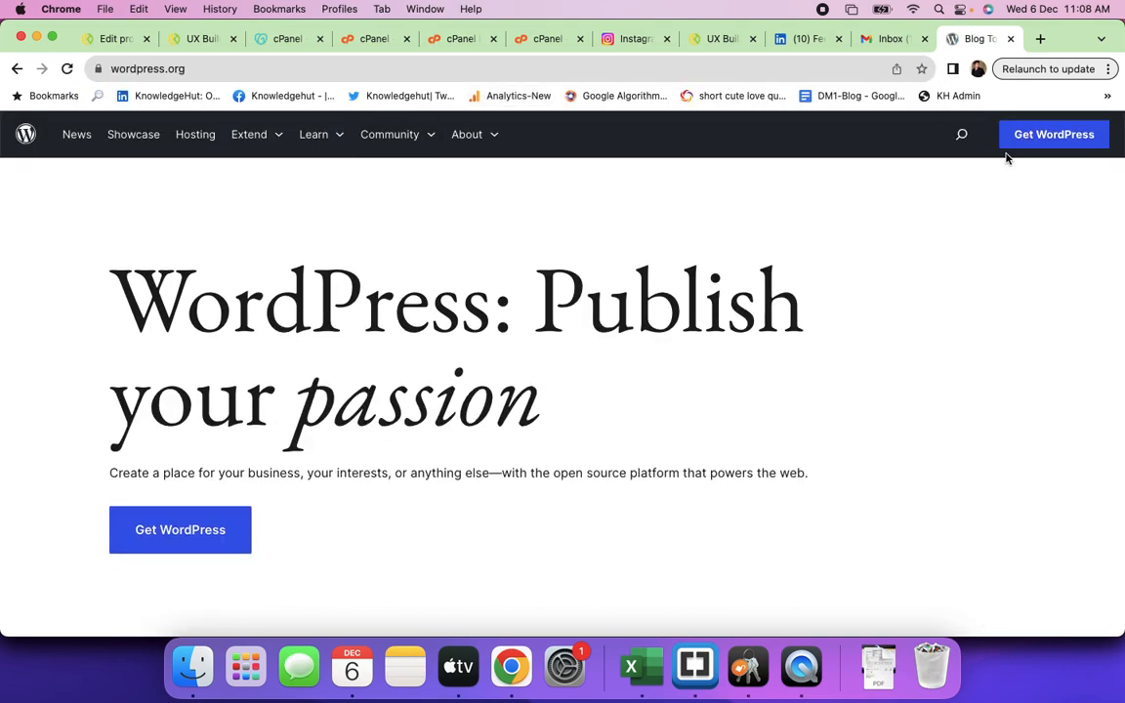
pyautogui.click(164, 540)
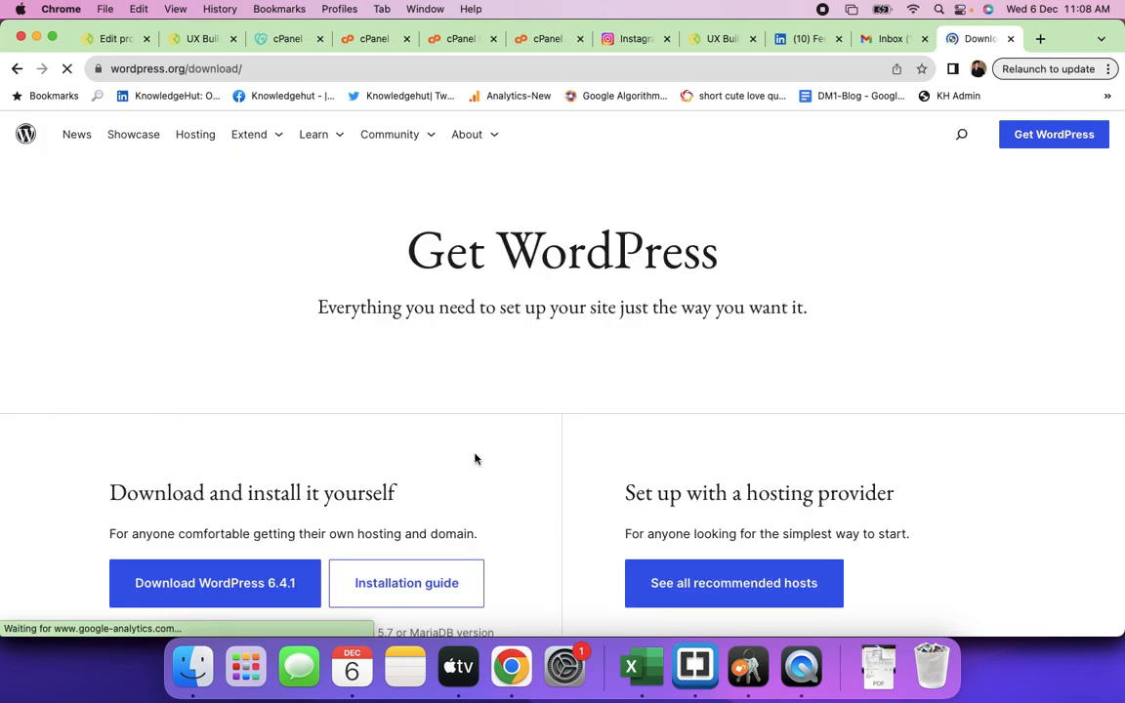
pyautogui.scroll(-3, 476, 457)
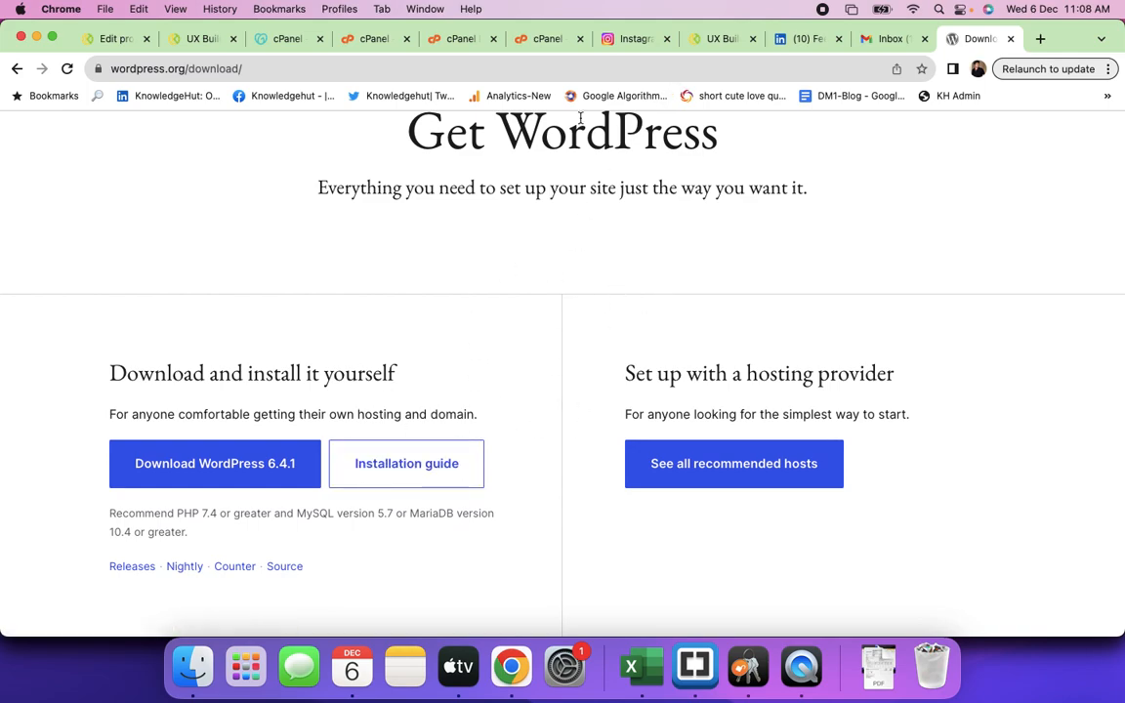
pyautogui.click(528, 39)
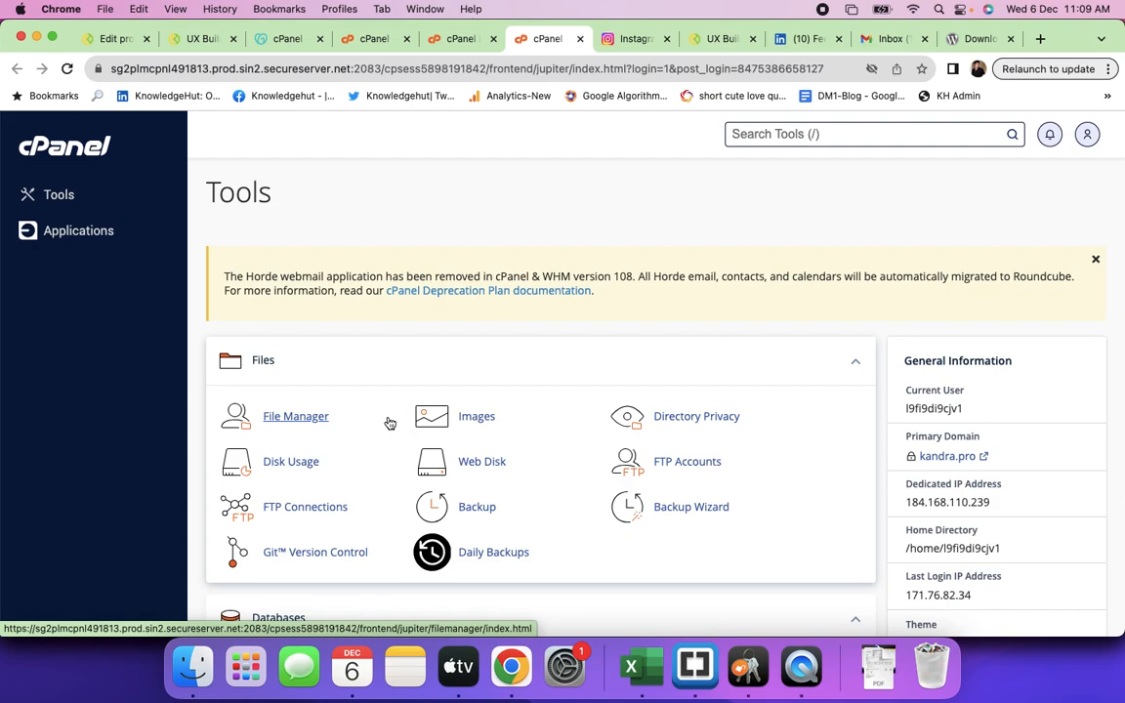
pyautogui.scroll(-5, 390, 423)
pyautogui.scroll(3, 388, 406)
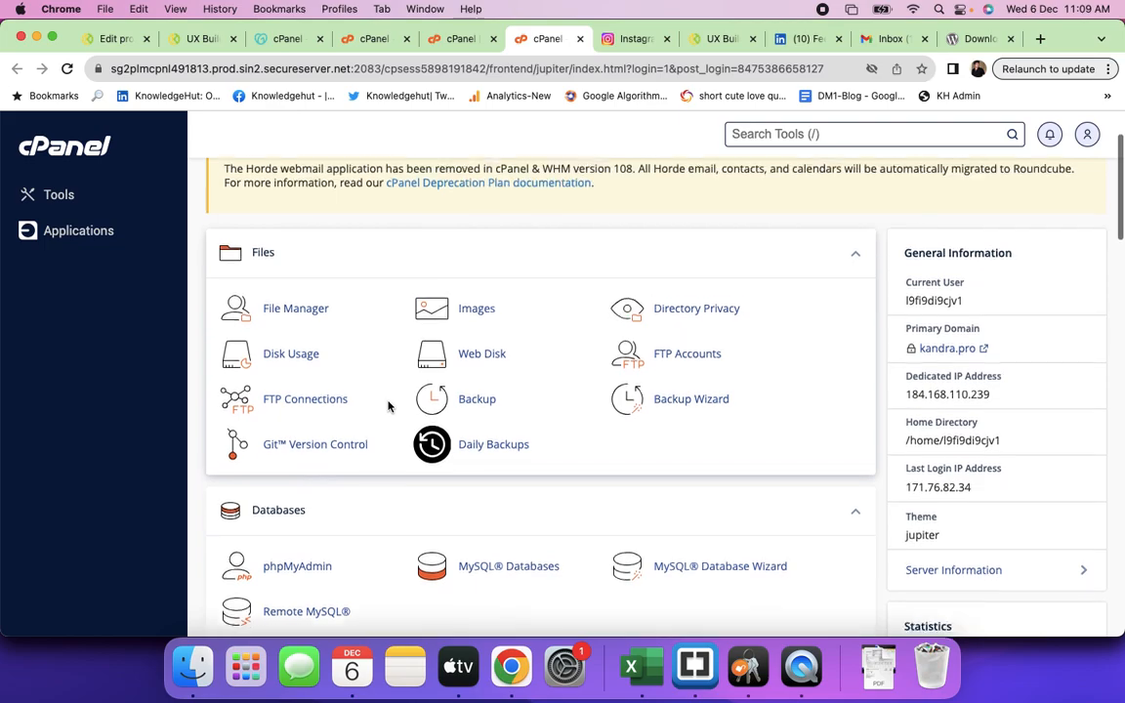
pyautogui.scroll(-3, 389, 407)
pyautogui.scroll(-1, 716, 503)
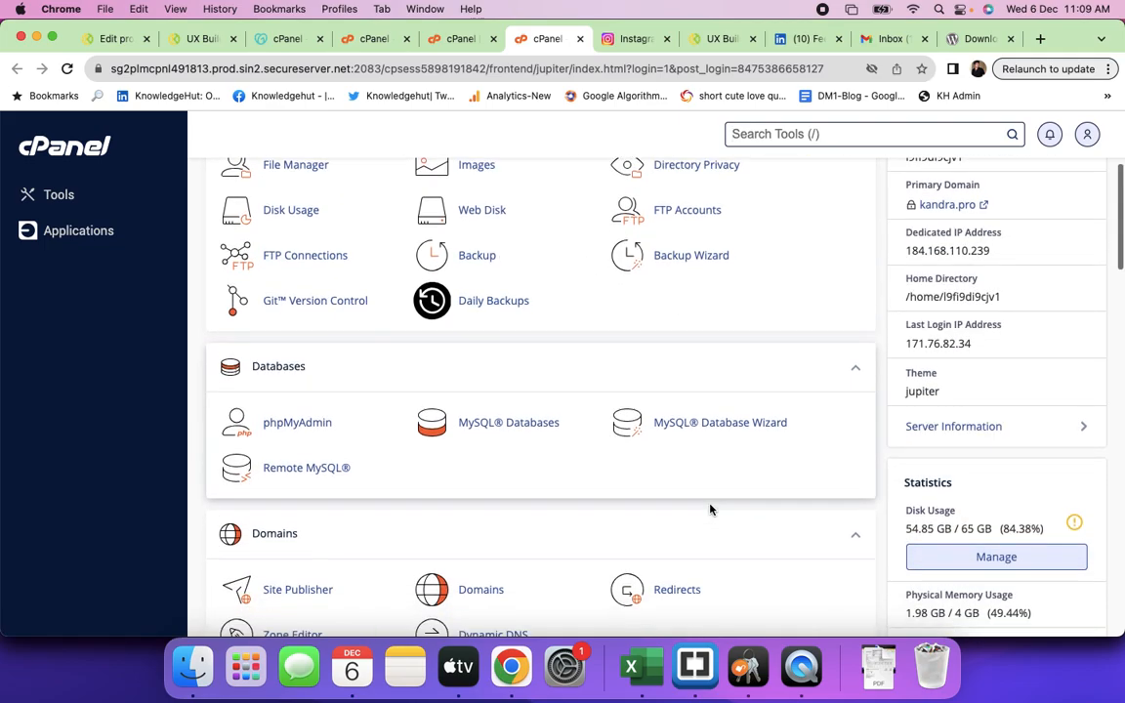
pyautogui.scroll(-10, 710, 509)
pyautogui.scroll(-7, 711, 510)
pyautogui.scroll(2, 712, 510)
pyautogui.scroll(1, 712, 511)
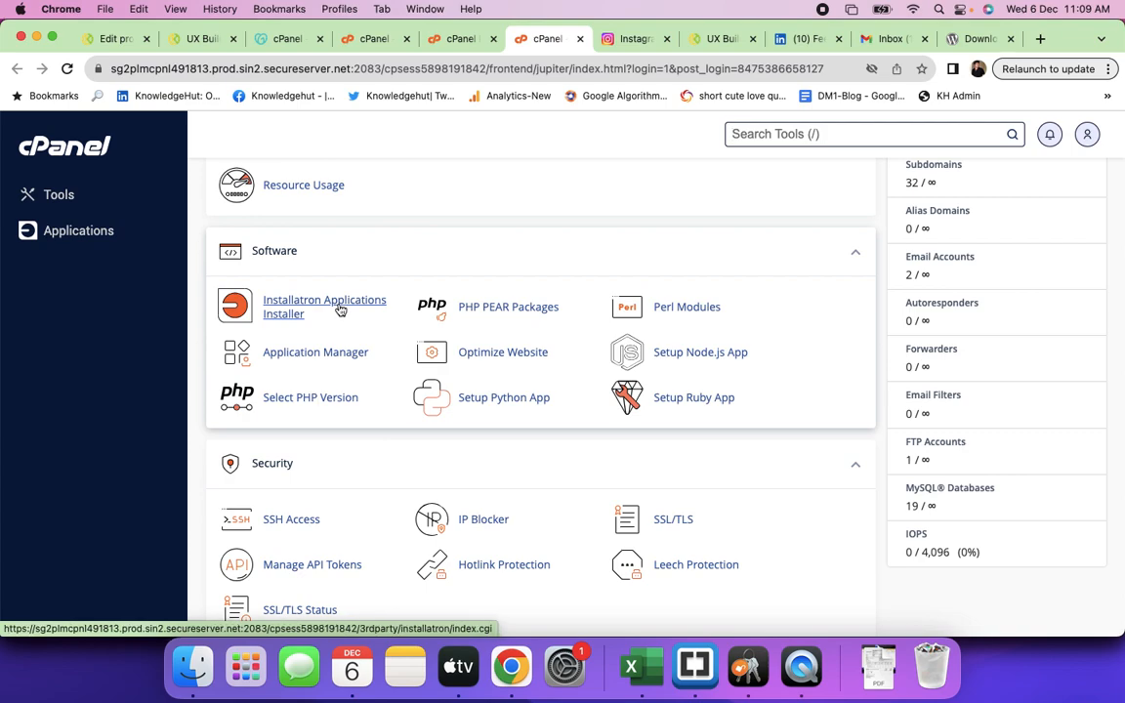
# - Open Installatron's Applications Browser and scroll through installable app categories like WordPress, Drupal and Joomla
pyautogui.click(340, 311)
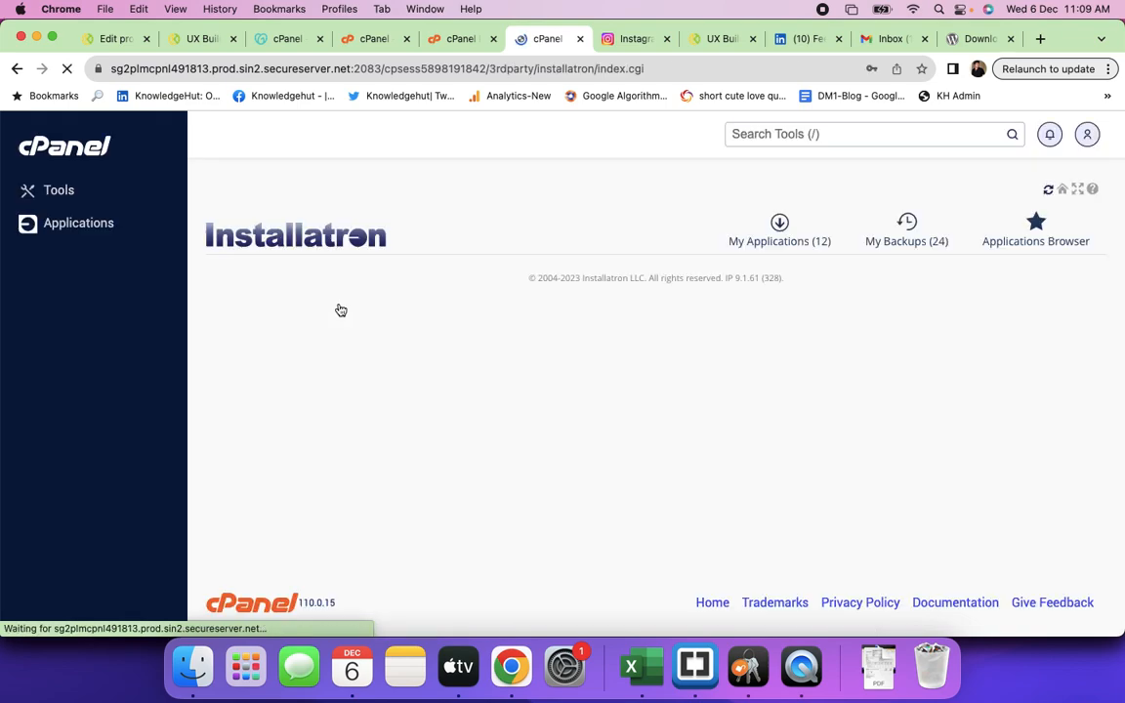
pyautogui.click(1052, 248)
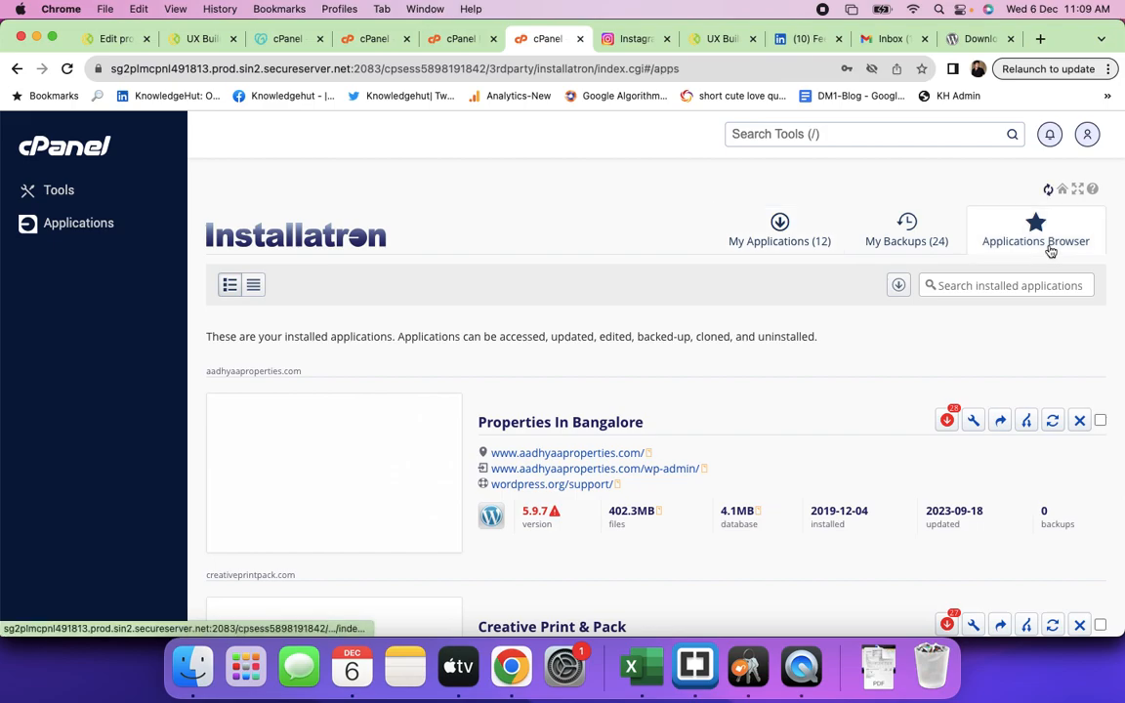
pyautogui.scroll(-5, 698, 377)
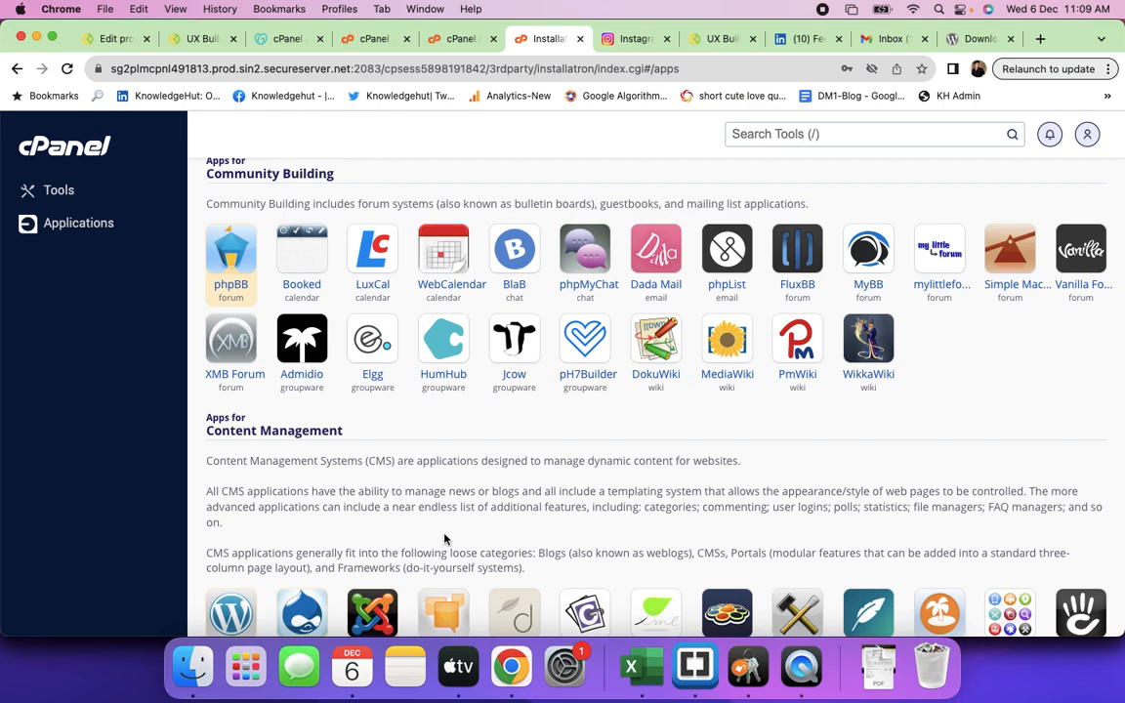
pyautogui.scroll(-5, 635, 500)
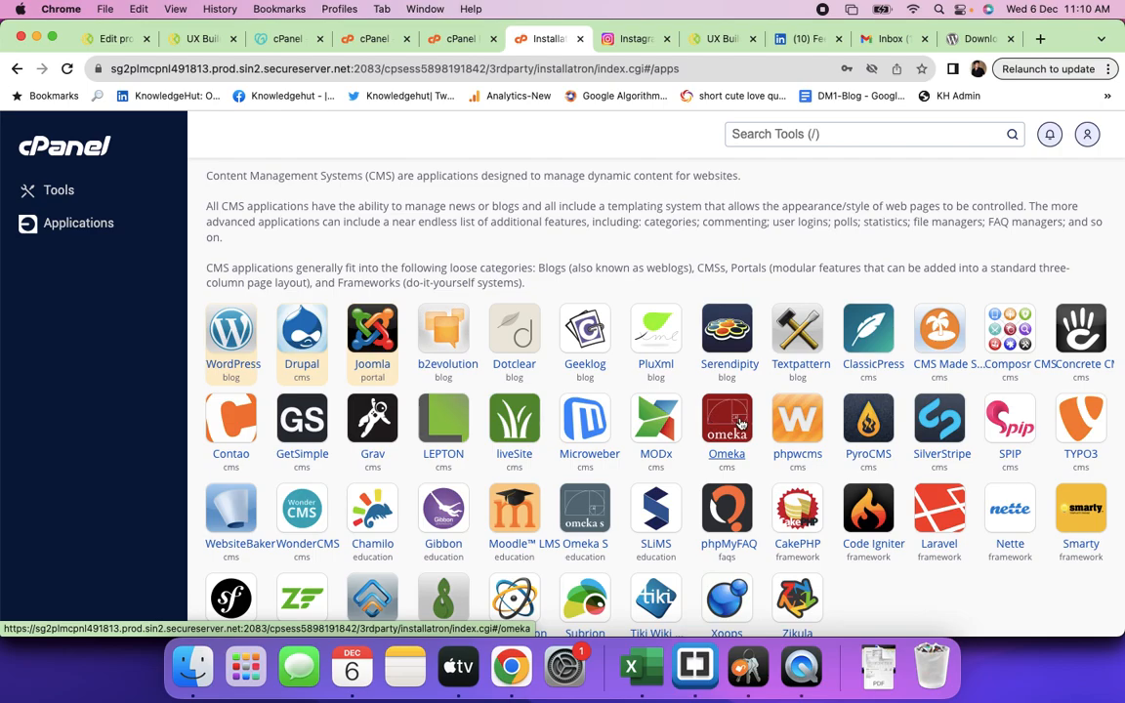
pyautogui.scroll(-4, 771, 420)
pyautogui.scroll(-5, 826, 434)
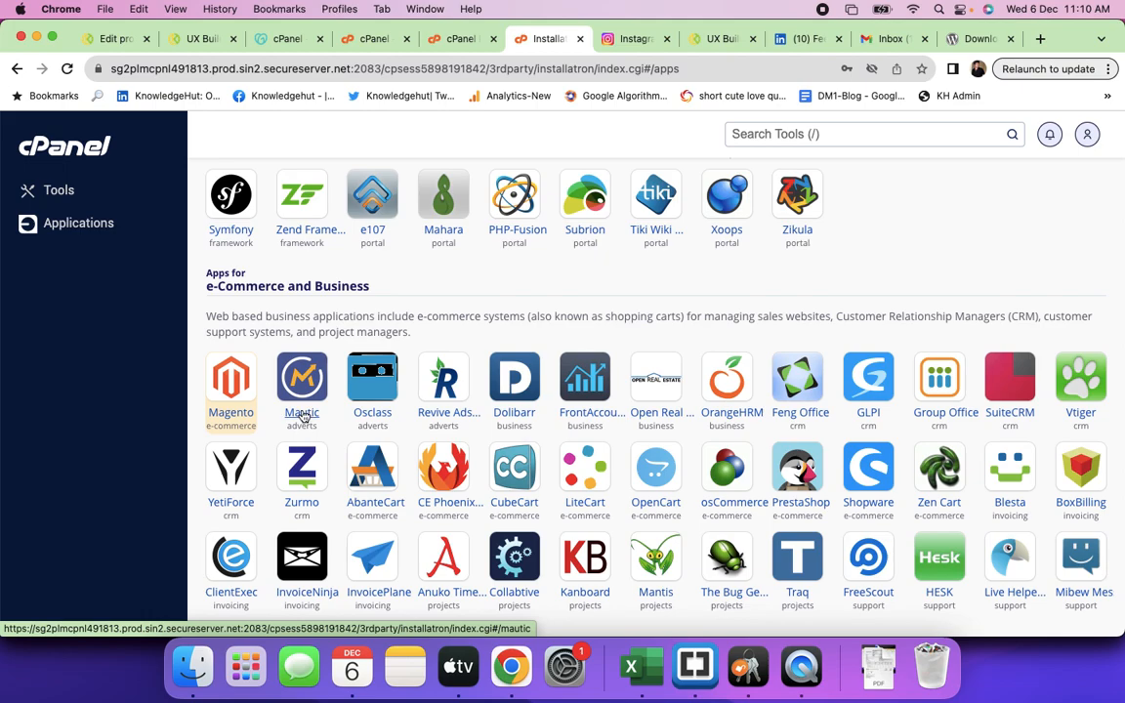
pyautogui.scroll(-3, 304, 416)
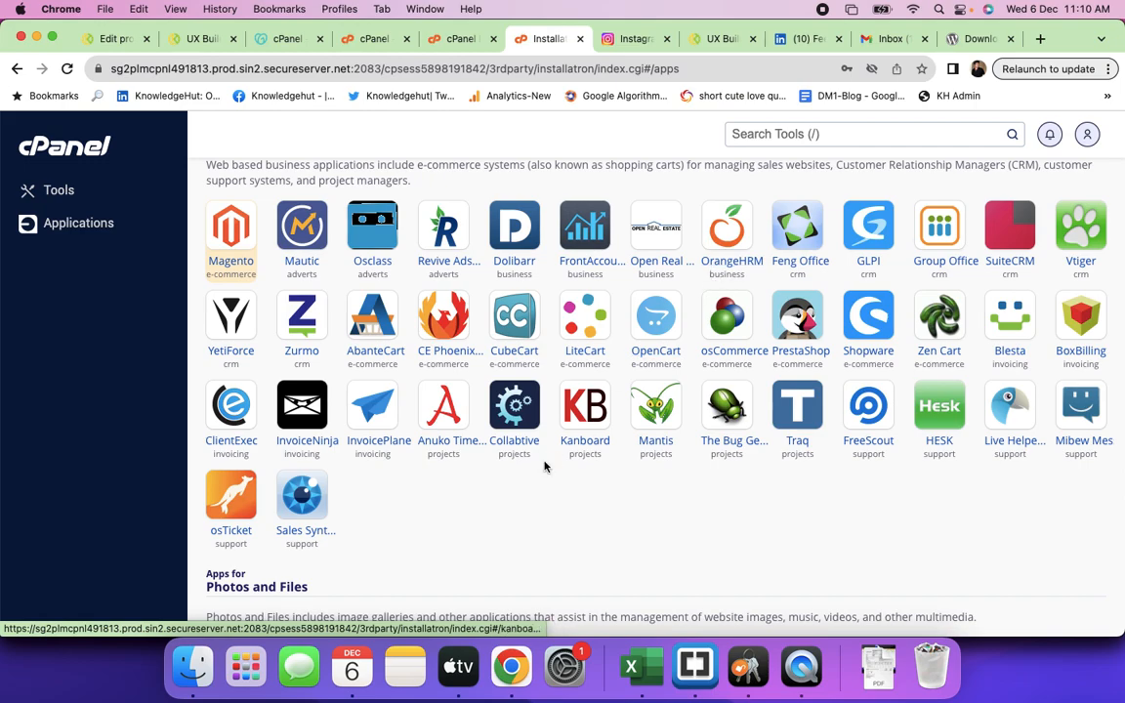
pyautogui.scroll(-10, 544, 467)
pyautogui.scroll(-3, 544, 466)
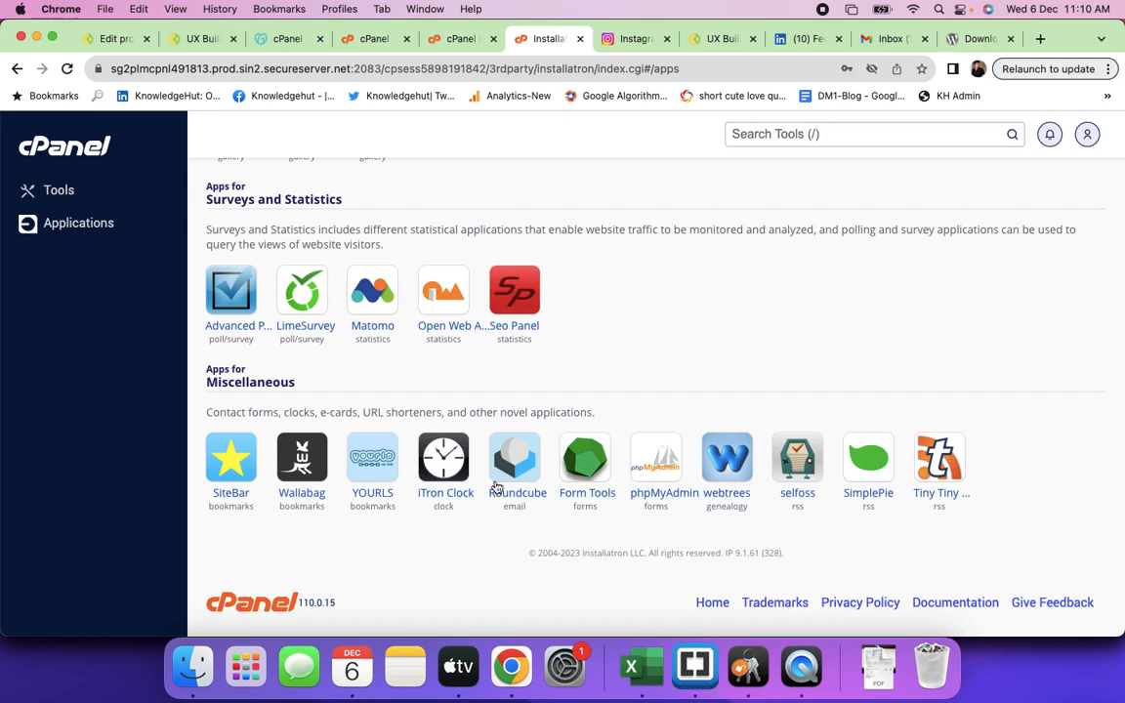
pyautogui.scroll(15, 562, 325)
pyautogui.scroll(15, 563, 327)
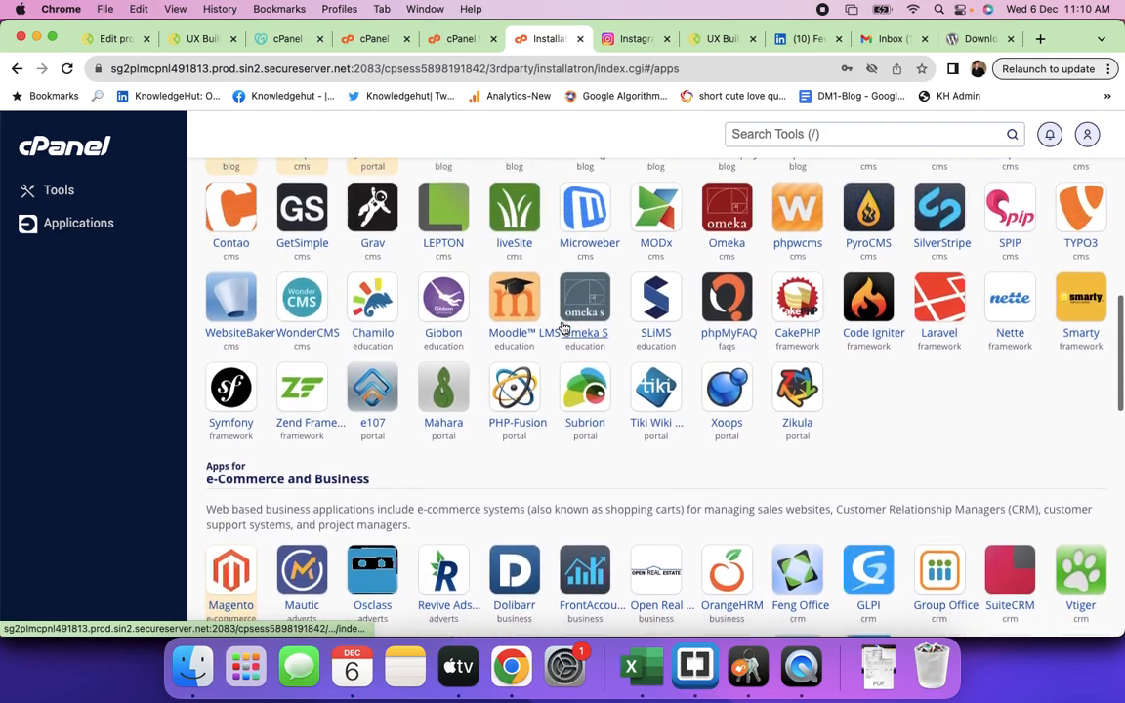
pyautogui.scroll(8, 563, 327)
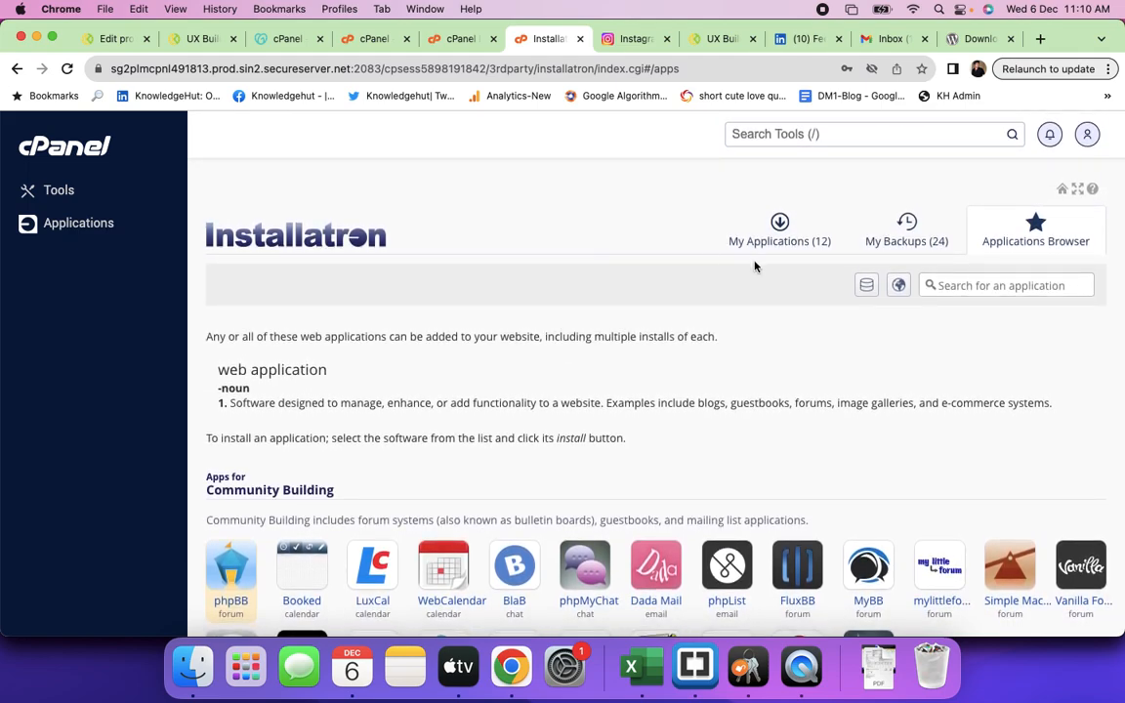
pyautogui.click(347, 44)
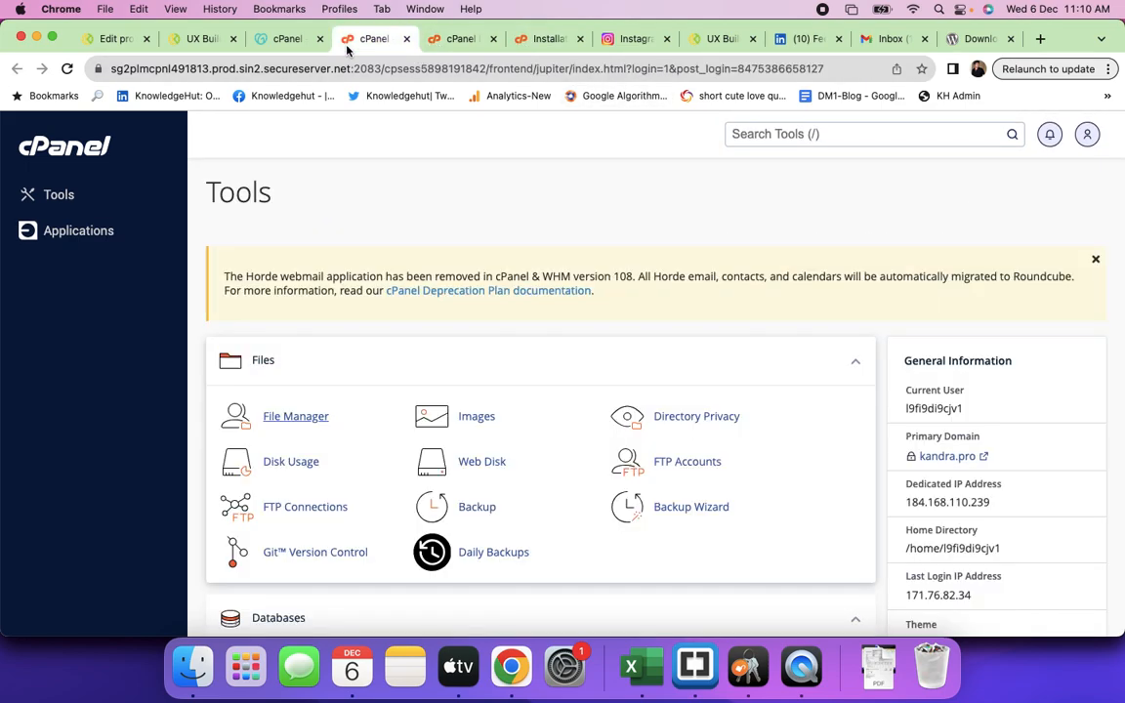
pyautogui.scroll(-5, 351, 429)
pyautogui.scroll(-1, 351, 426)
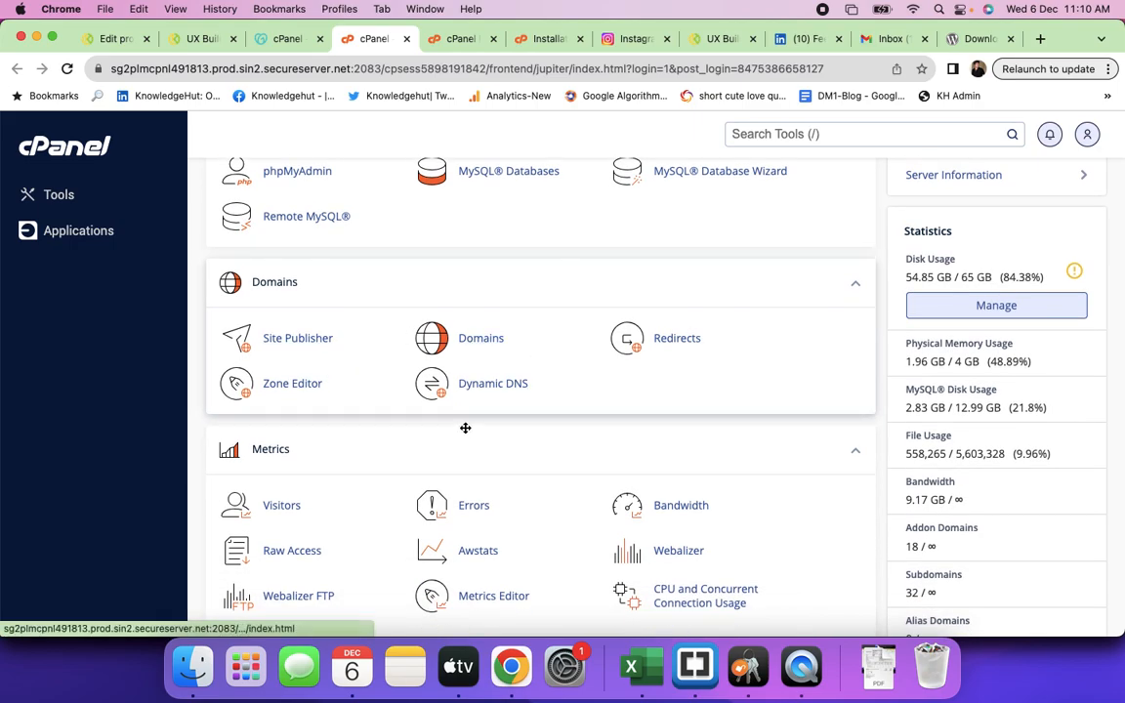
pyautogui.scroll(-3, 484, 362)
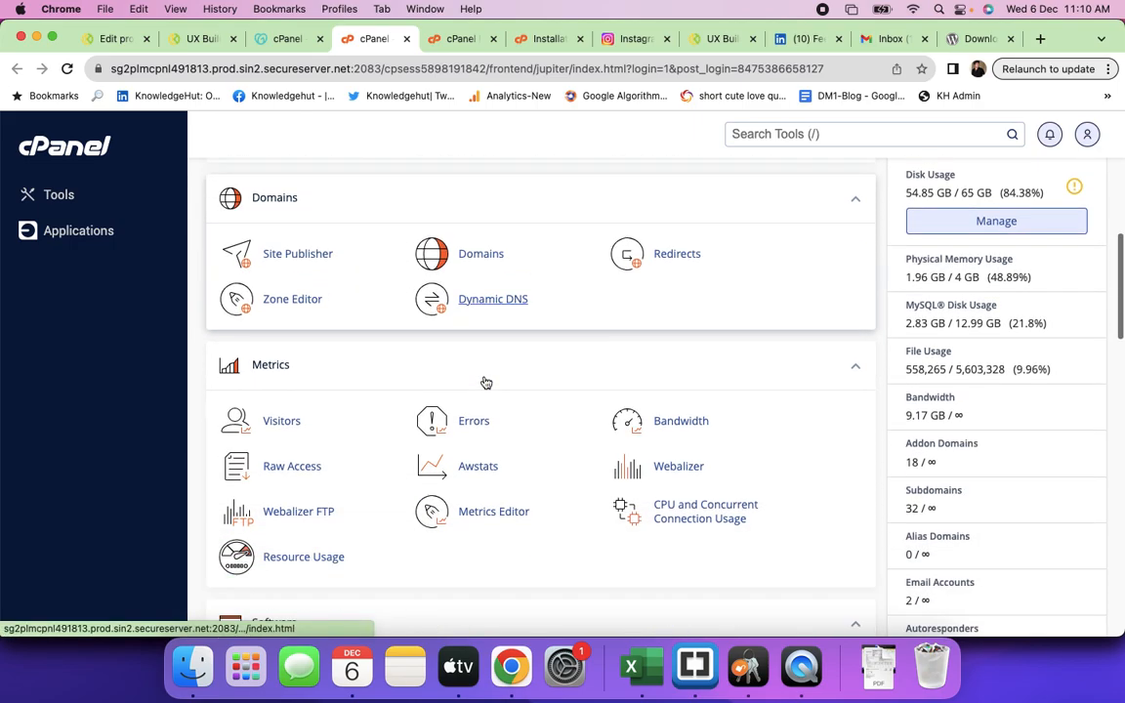
pyautogui.scroll(3, 484, 380)
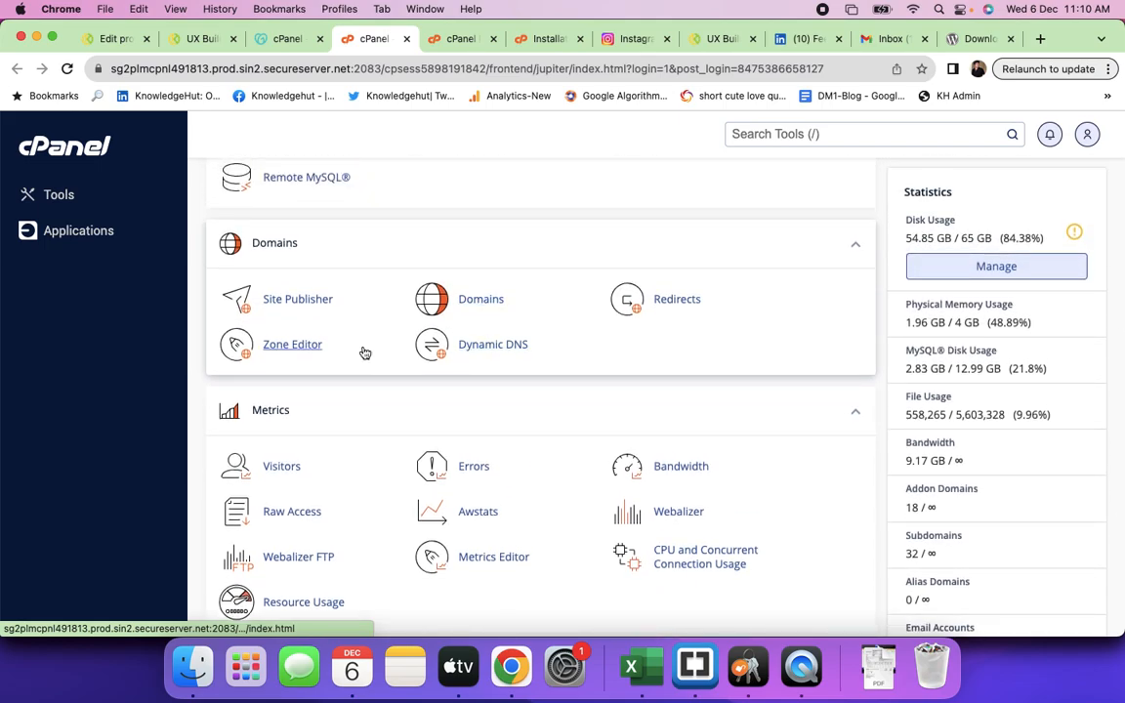
pyautogui.scroll(-3, 489, 353)
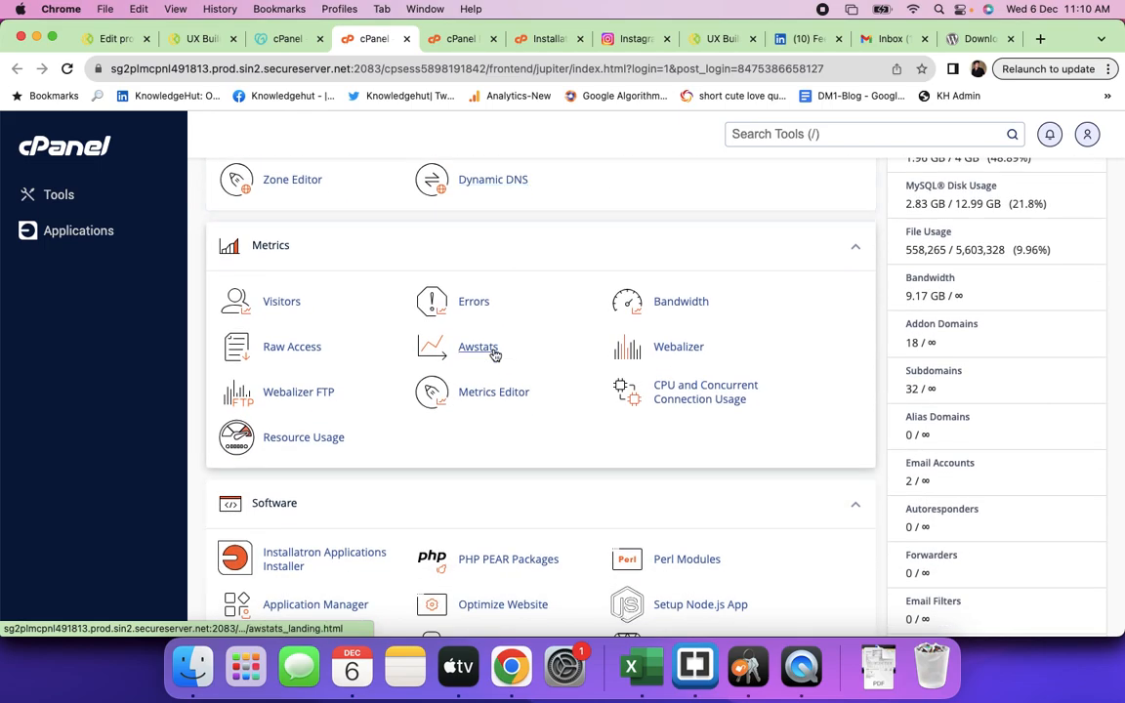
pyautogui.scroll(10, 494, 355)
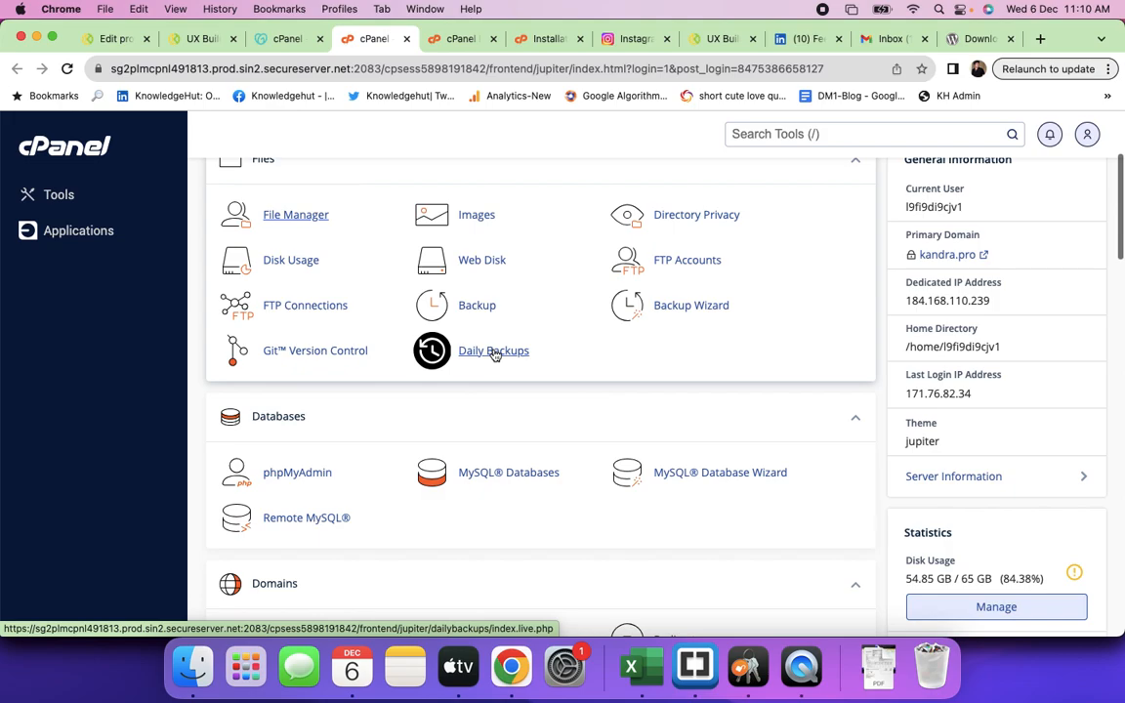
pyautogui.scroll(-7, 494, 356)
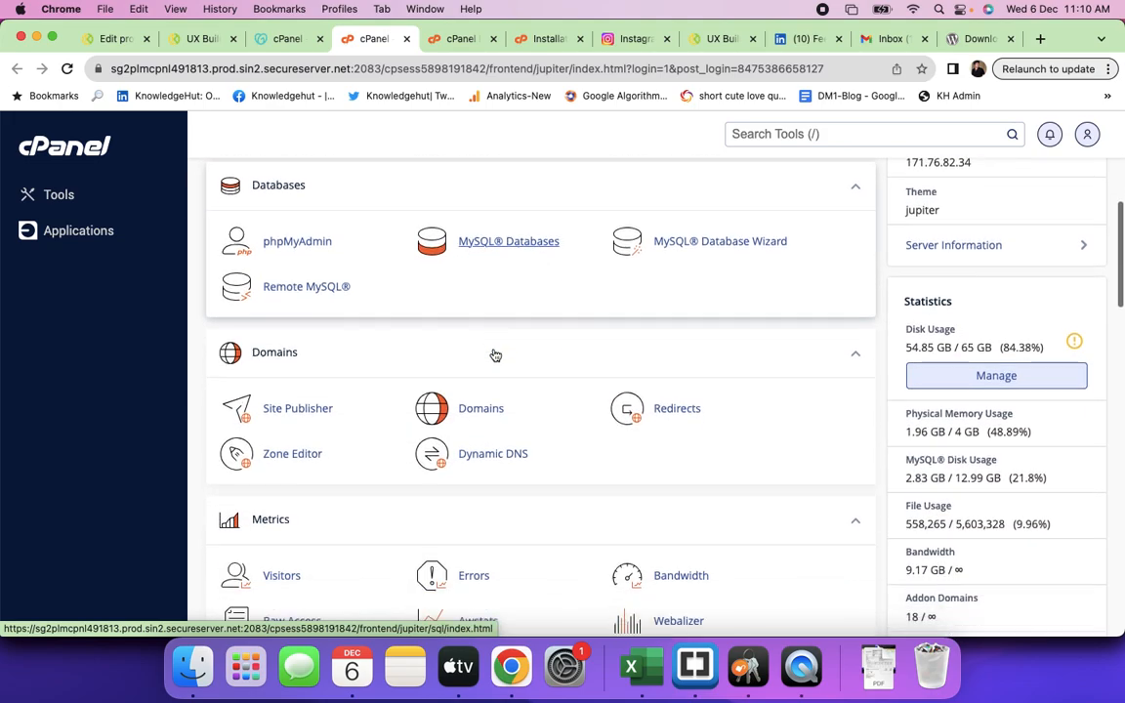
pyautogui.scroll(-10, 494, 354)
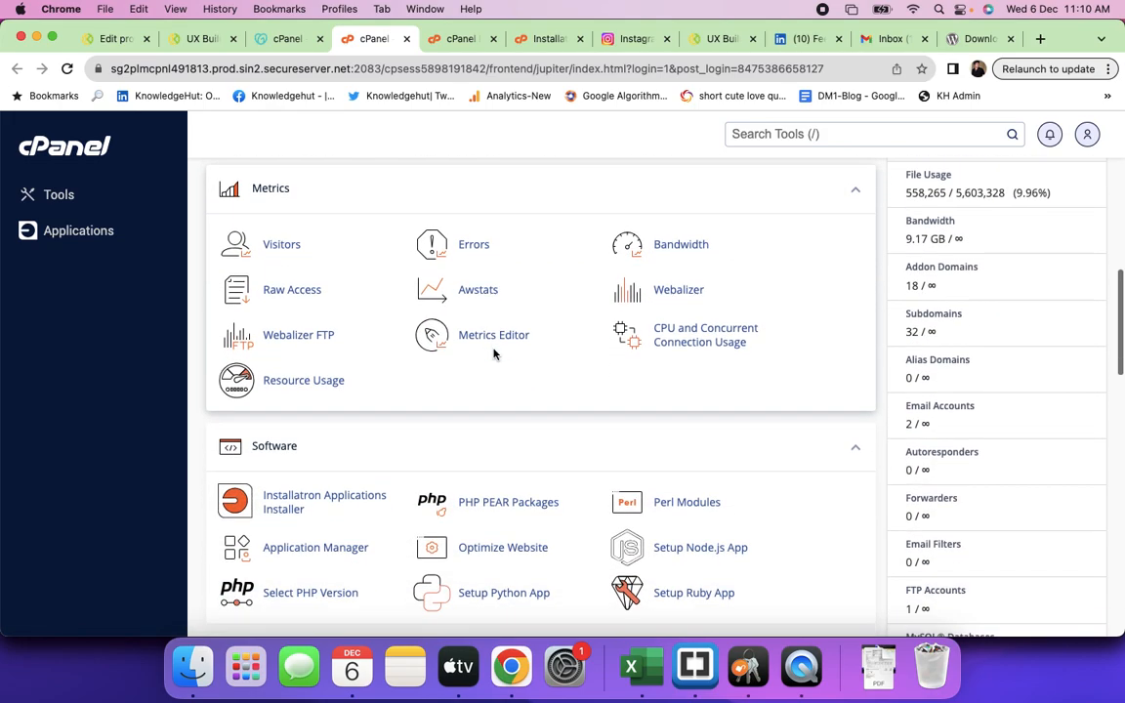
pyautogui.scroll(-10, 494, 354)
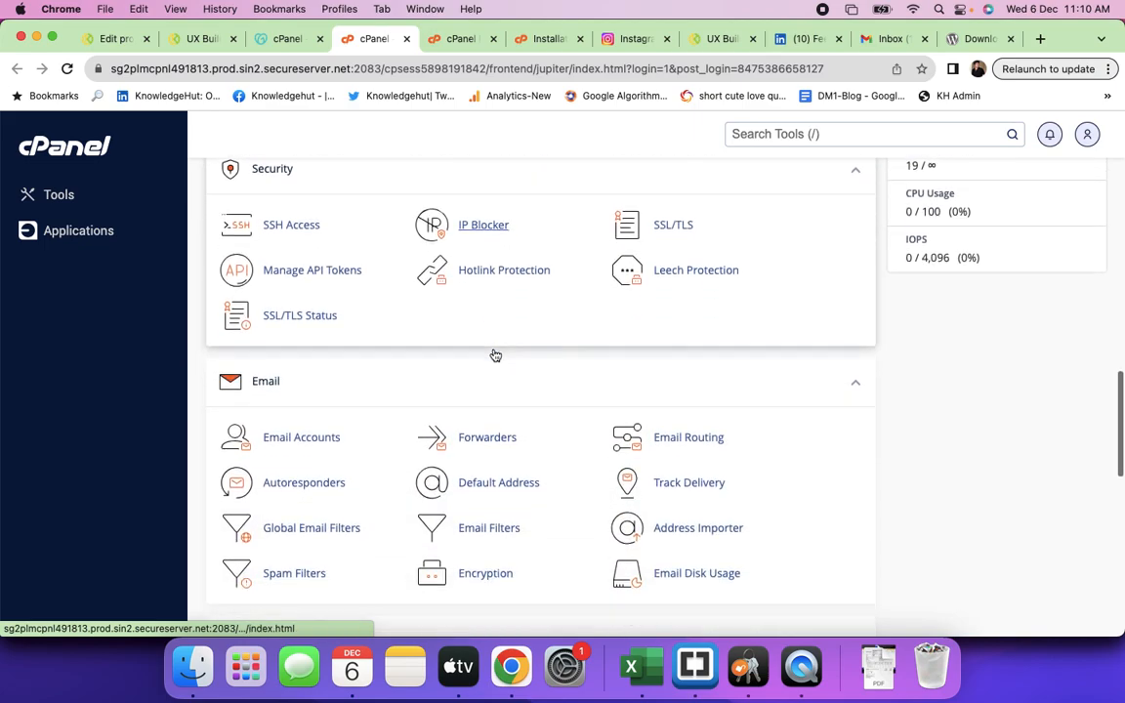
pyautogui.scroll(-8, 494, 354)
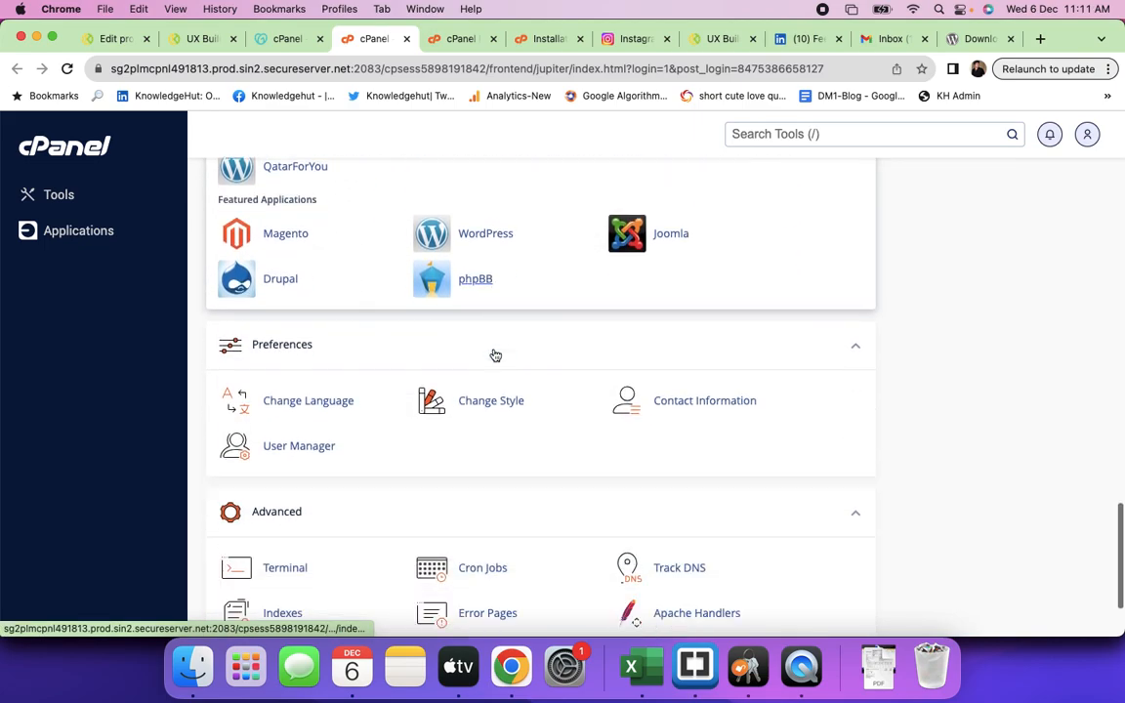
pyautogui.scroll(15, 494, 354)
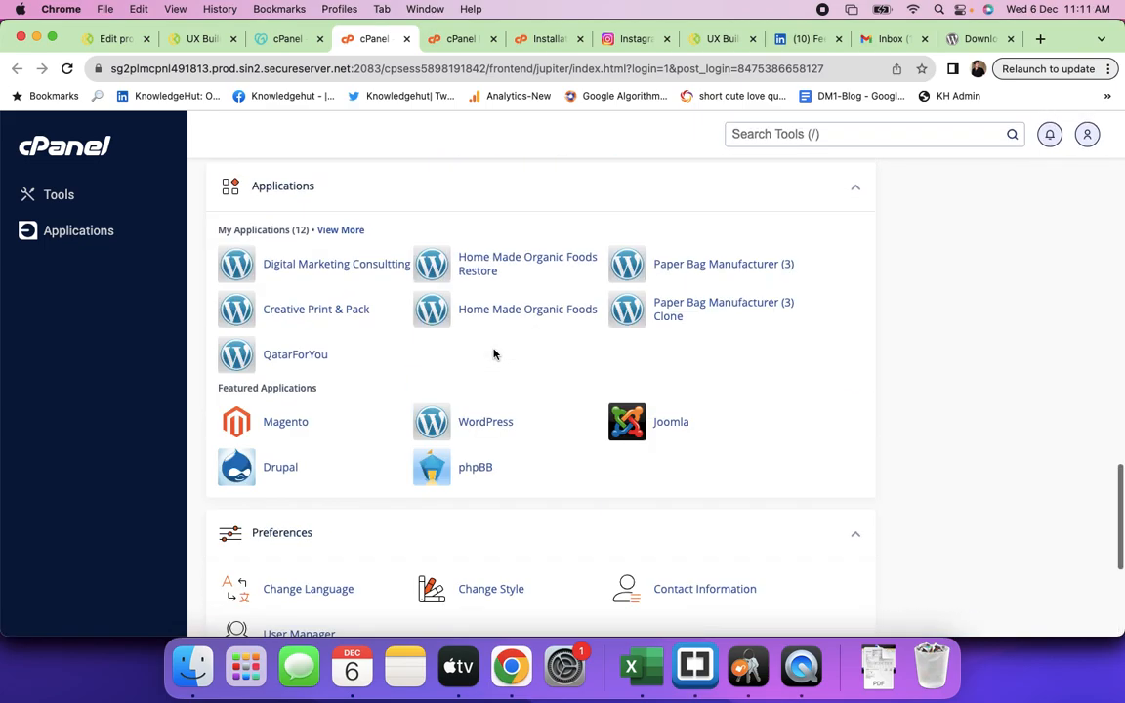
pyautogui.scroll(3, 494, 354)
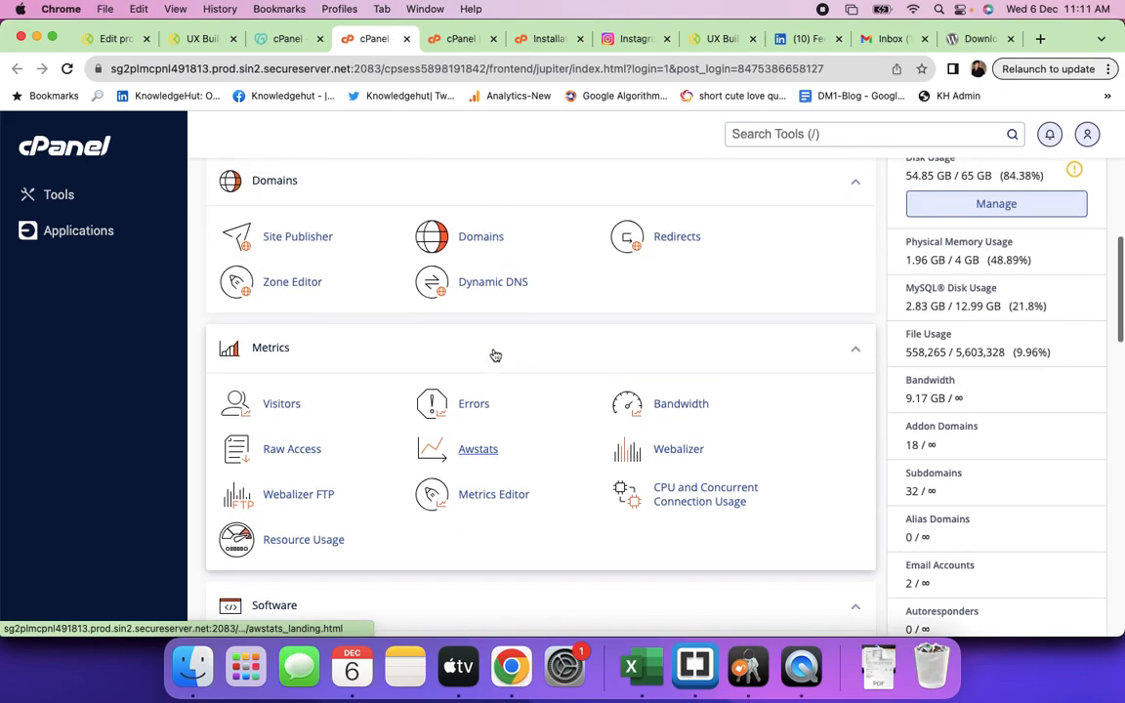
# - Open the Domains page and scroll through all 33 domains with their document roots
pyautogui.click(469, 305)
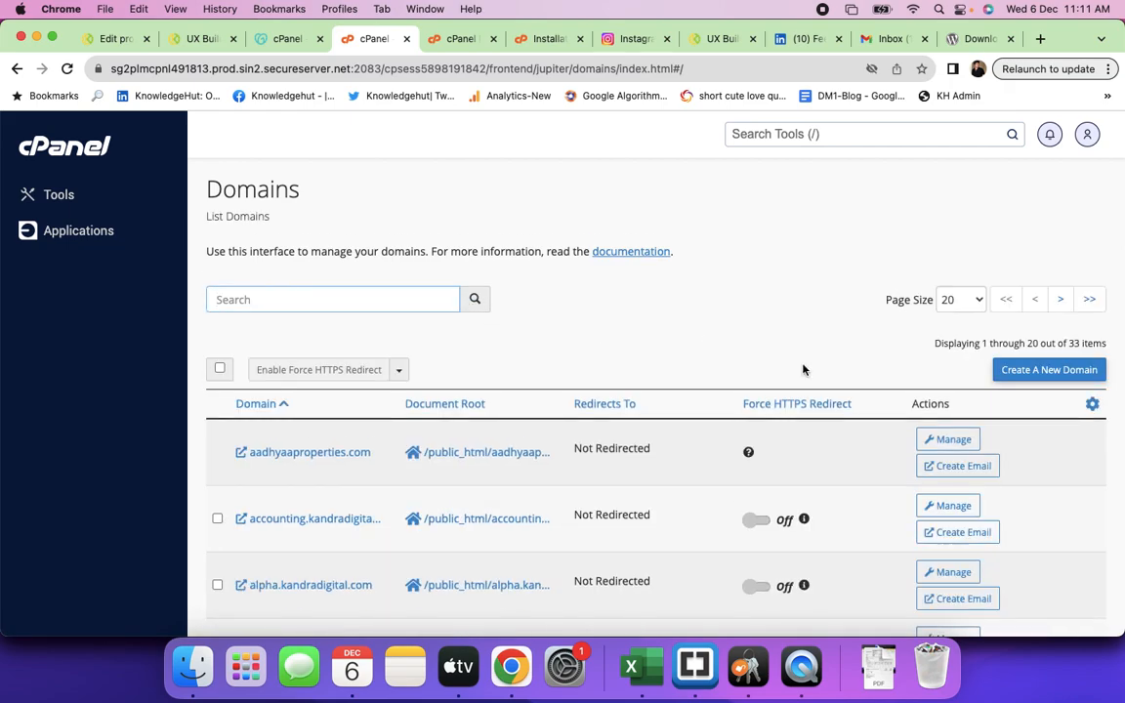
pyautogui.scroll(-10, 645, 516)
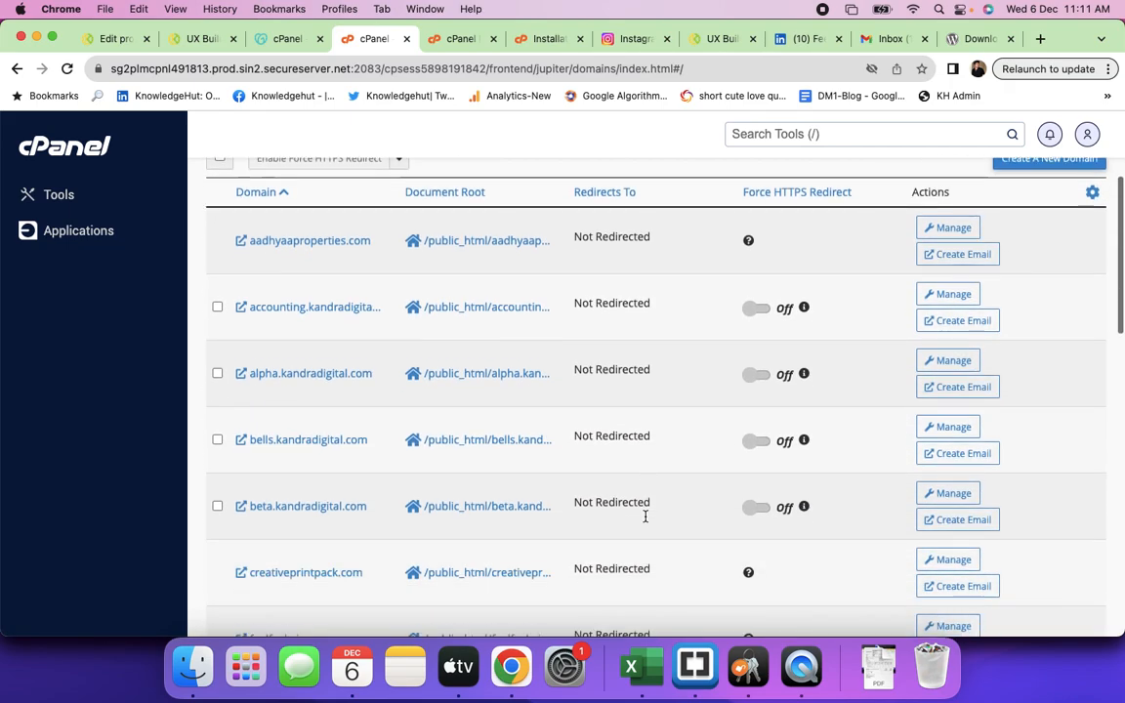
pyautogui.scroll(-12, 645, 516)
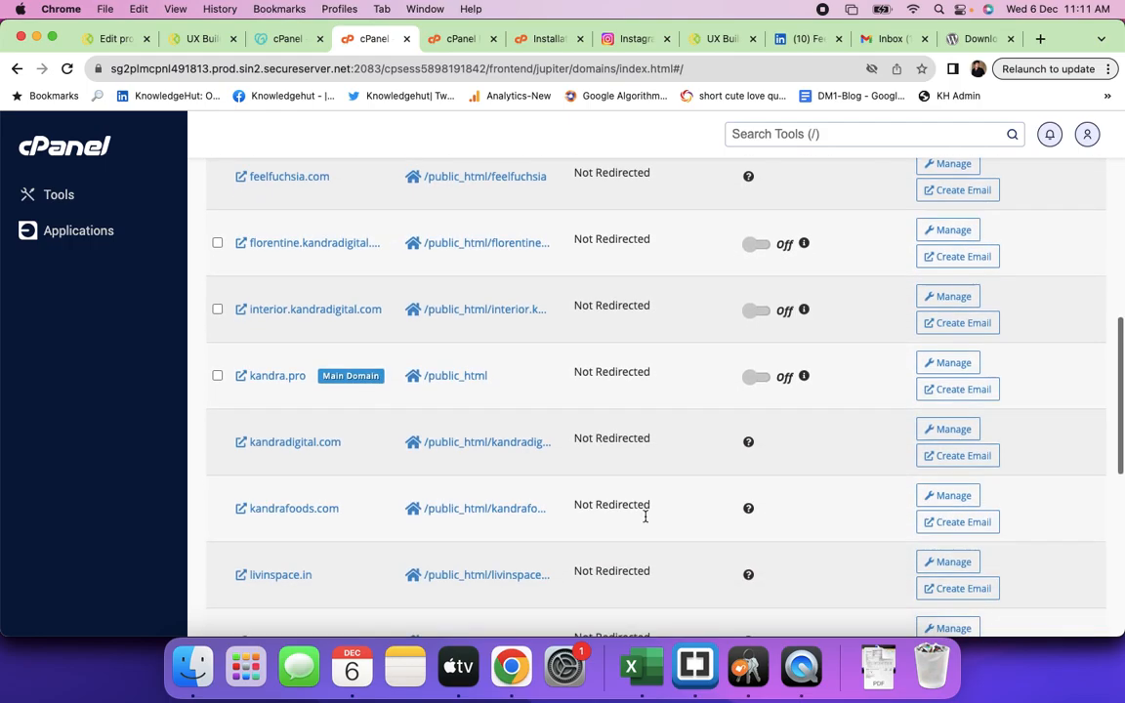
pyautogui.scroll(20, 646, 520)
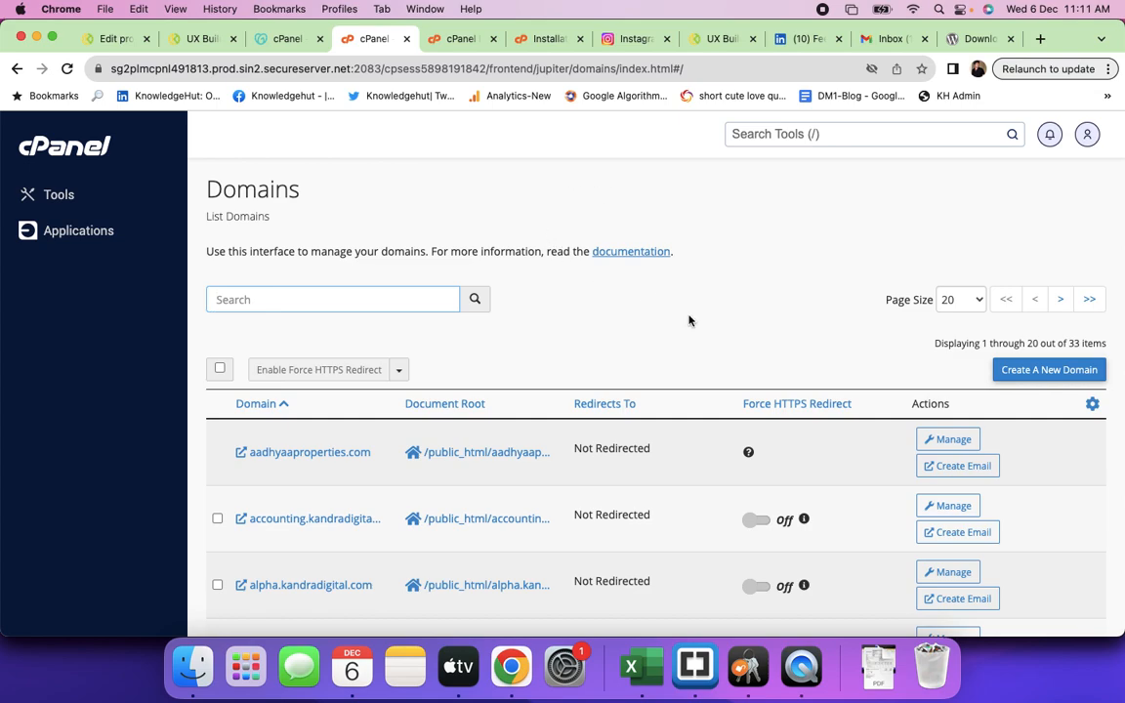
# - Go from the Applications list back to the Tools page and search it for subdomains
pyautogui.click(89, 240)
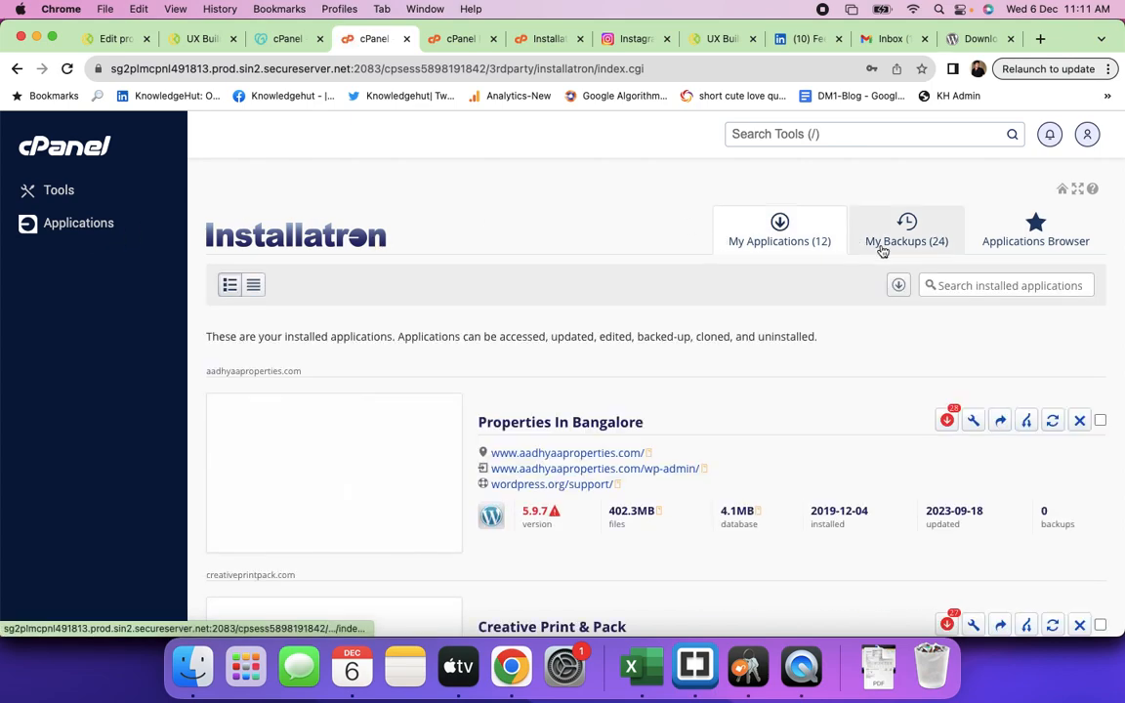
pyautogui.click(68, 200)
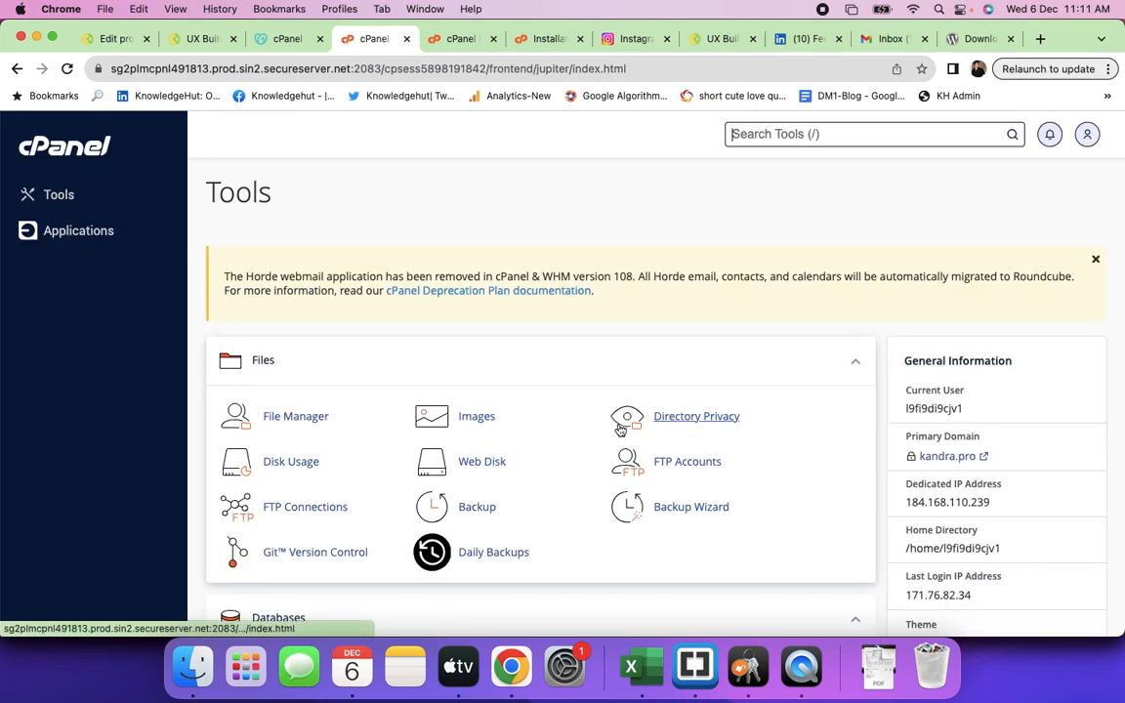
pyautogui.scroll(-3, 621, 427)
pyautogui.scroll(-2, 618, 430)
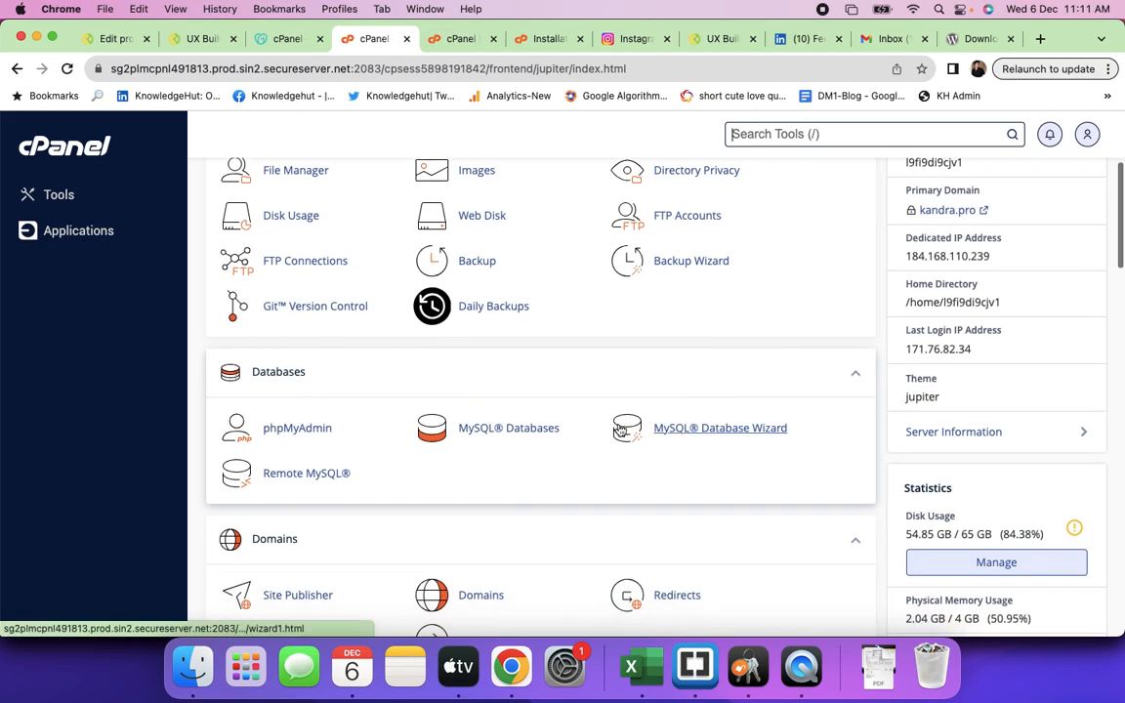
pyautogui.press('super+f')
pyautogui.write('sub')
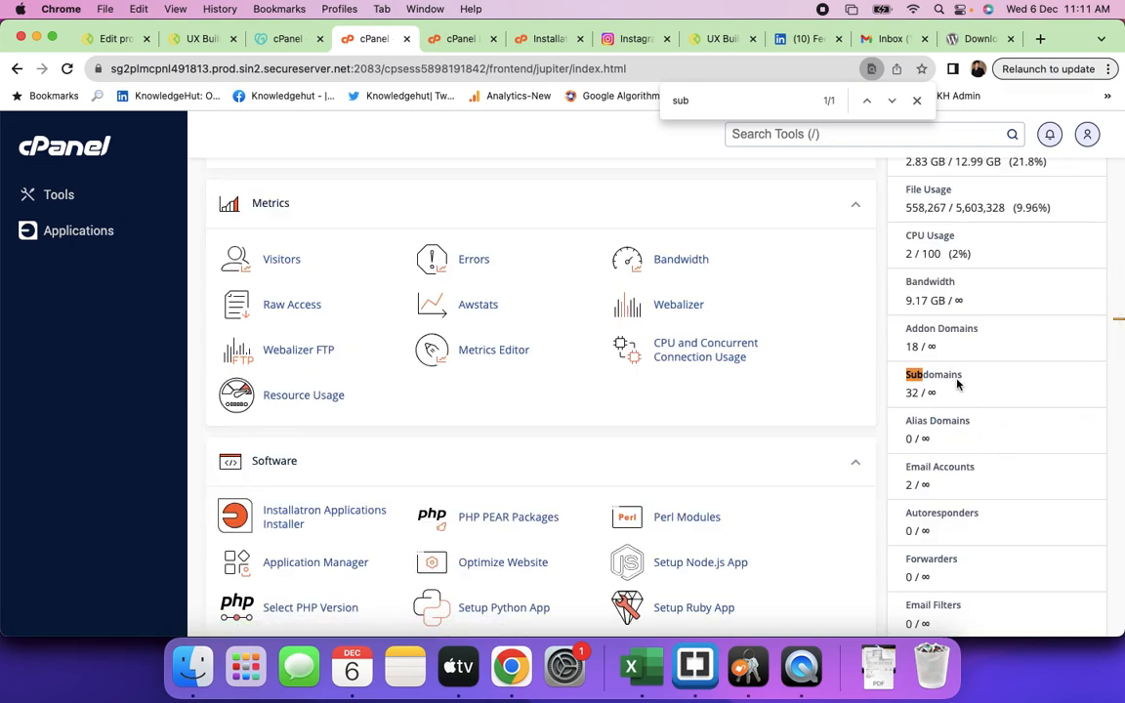
pyautogui.click(917, 102)
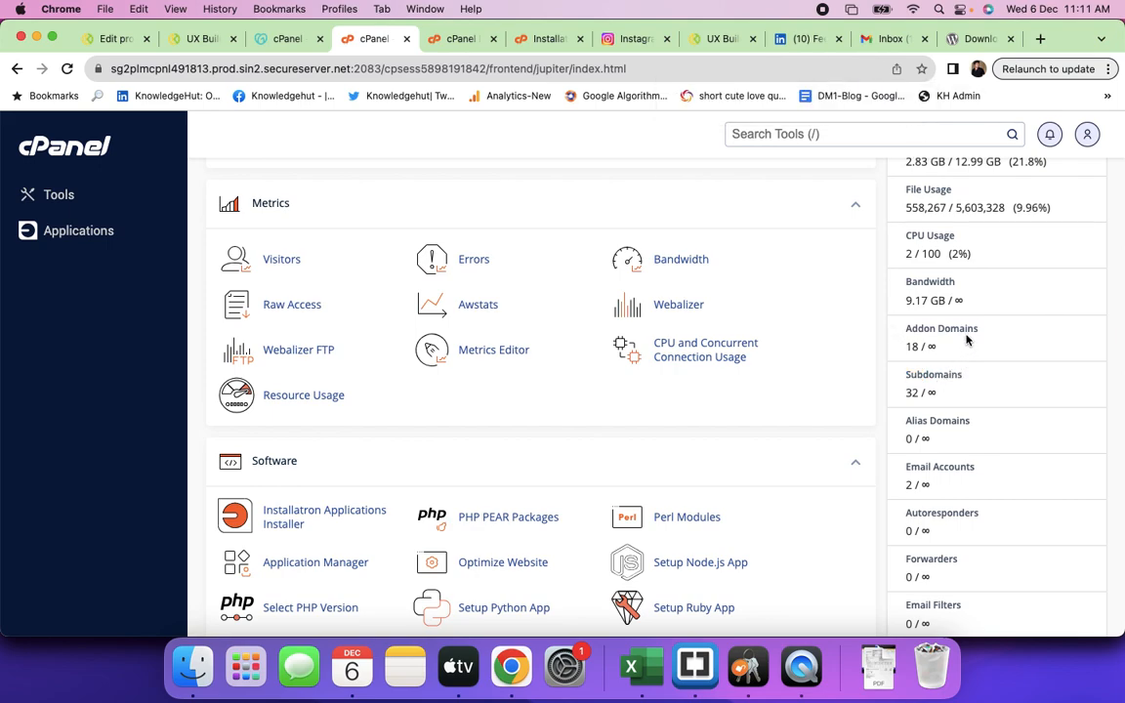
# - Highlight the 18 addon domains and 32 subdomains counts, then switch to the WordPress tab
pyautogui.click(908, 350)
pyautogui.moveTo(908, 349); pyautogui.dragTo(919, 348)
pyautogui.moveTo(921, 392); pyautogui.dragTo(903, 394)
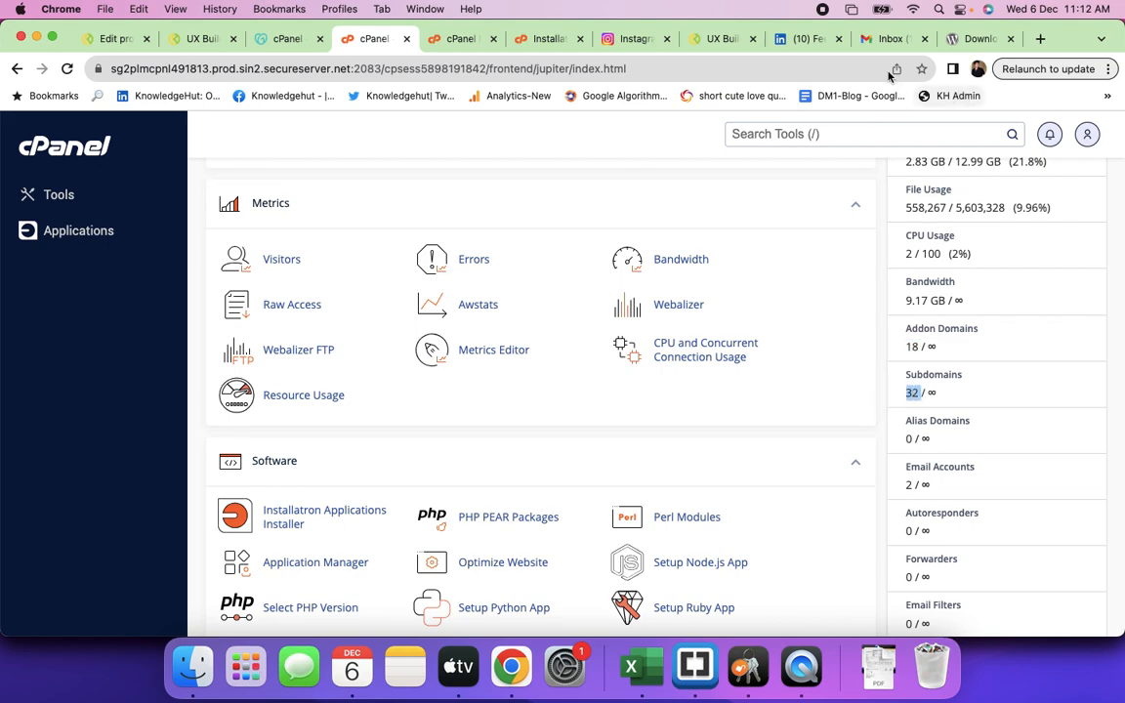
pyautogui.click(972, 39)
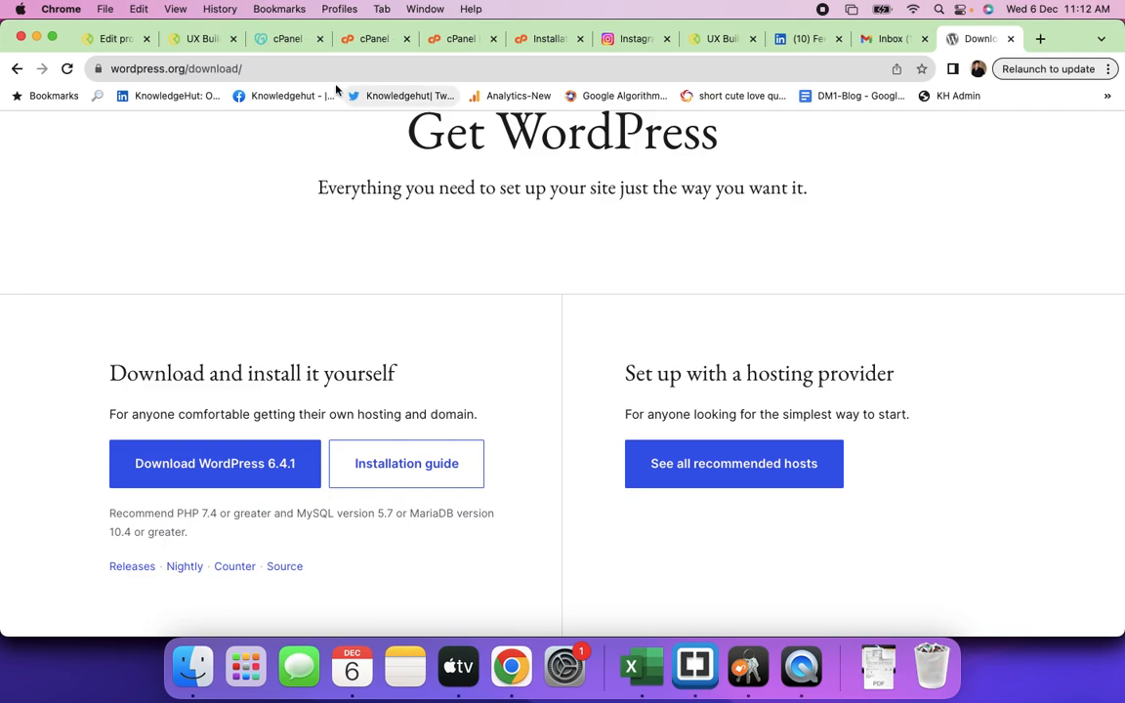
# - Load the creativeprintpack.com website in the current tab
pyautogui.click(256, 69)
pyautogui.write('cr')
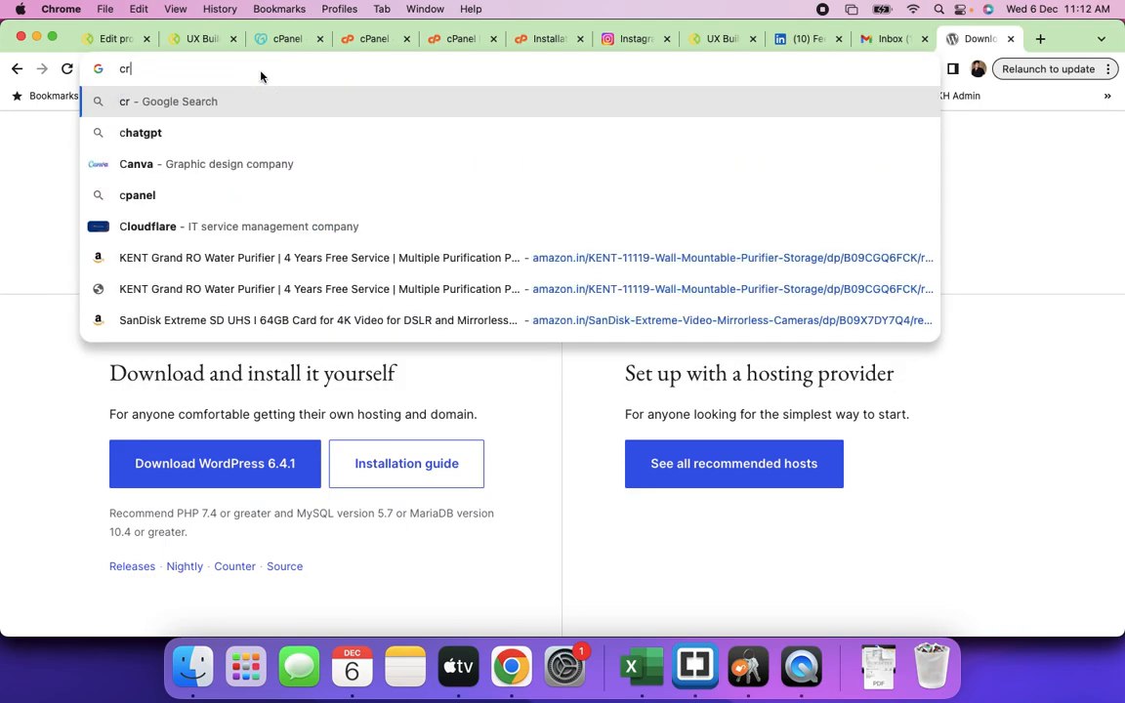
pyautogui.write('ear')
pyautogui.press('BackSpace')
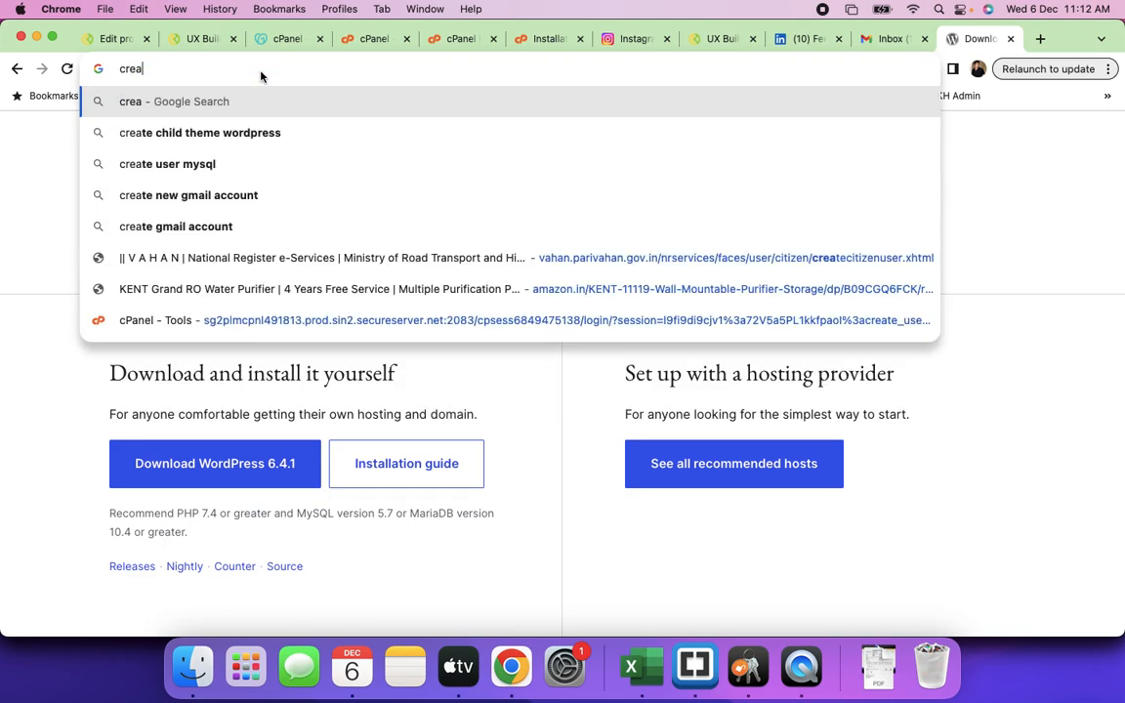
pyautogui.write('tivepri')
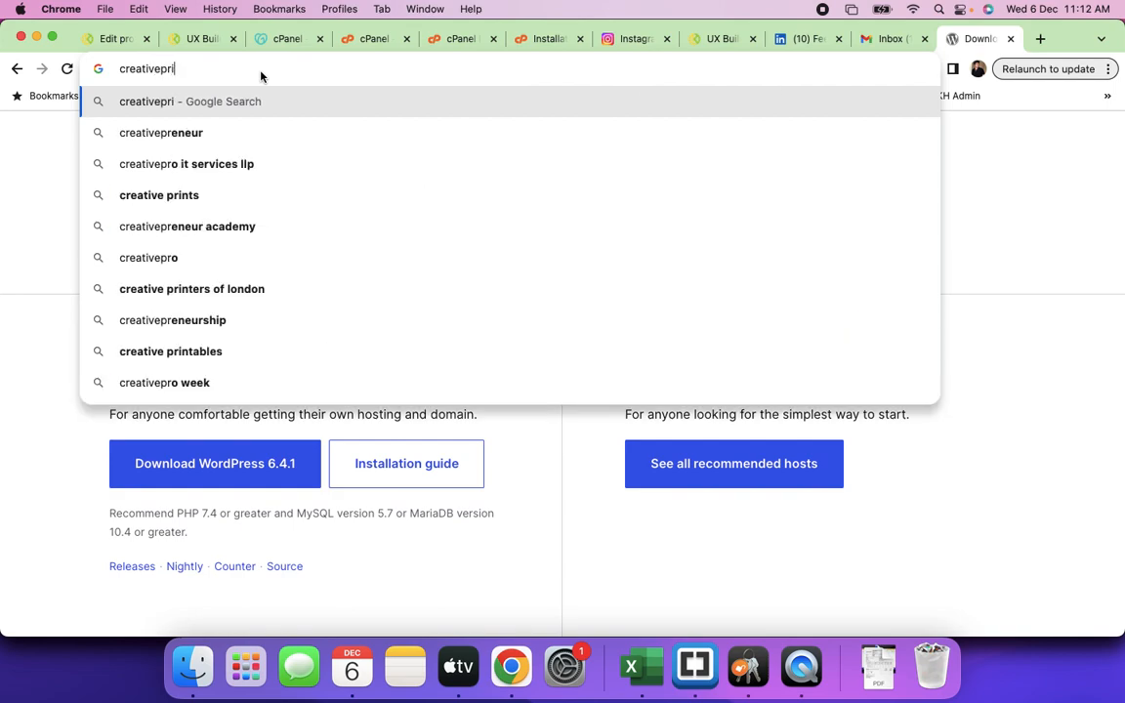
pyautogui.write('nt')
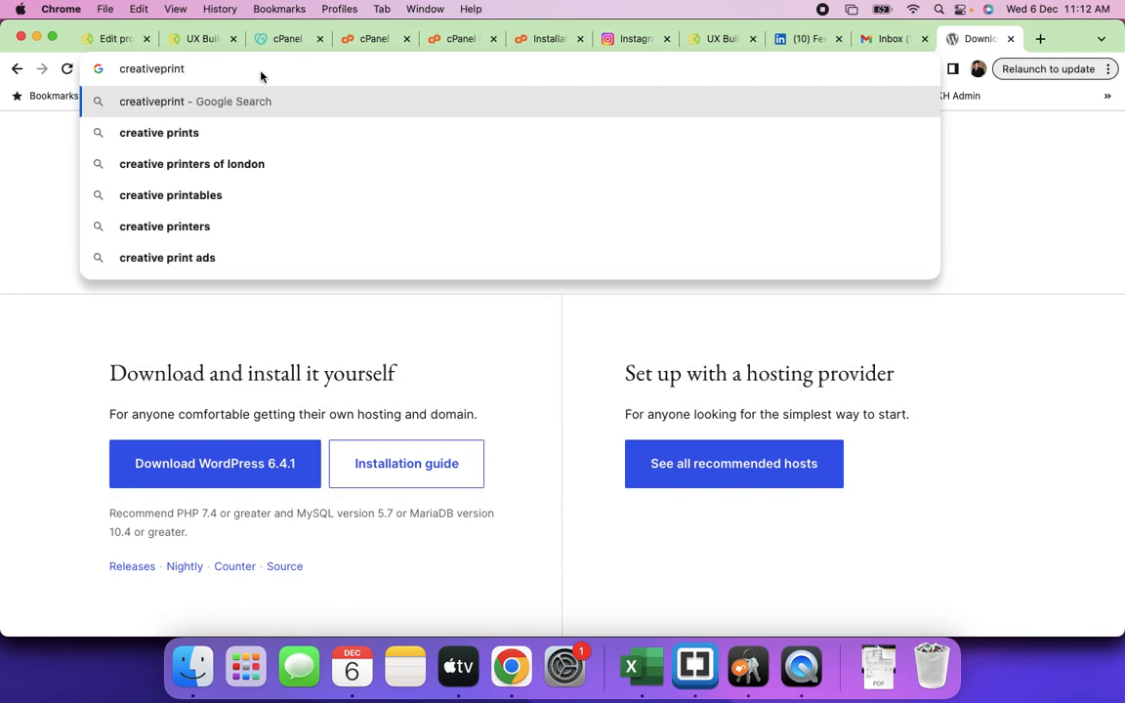
pyautogui.write('pack.com')
pyautogui.press('Return')
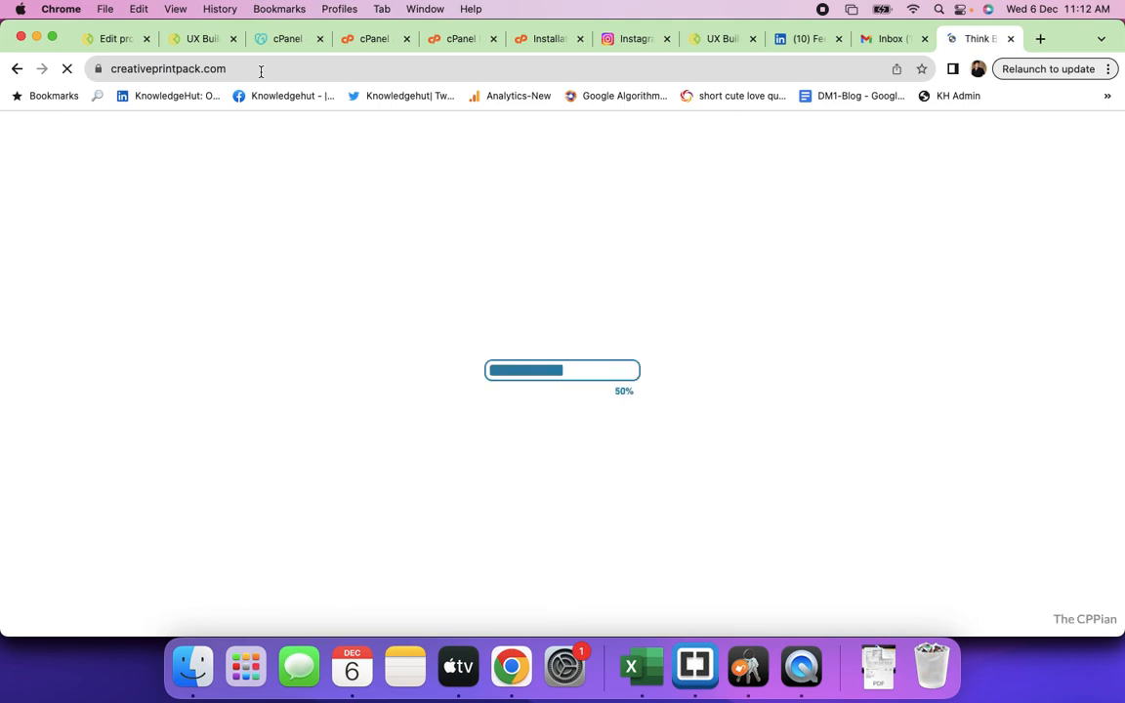
pyautogui.click(114, 69)
pyautogui.click(178, 71)
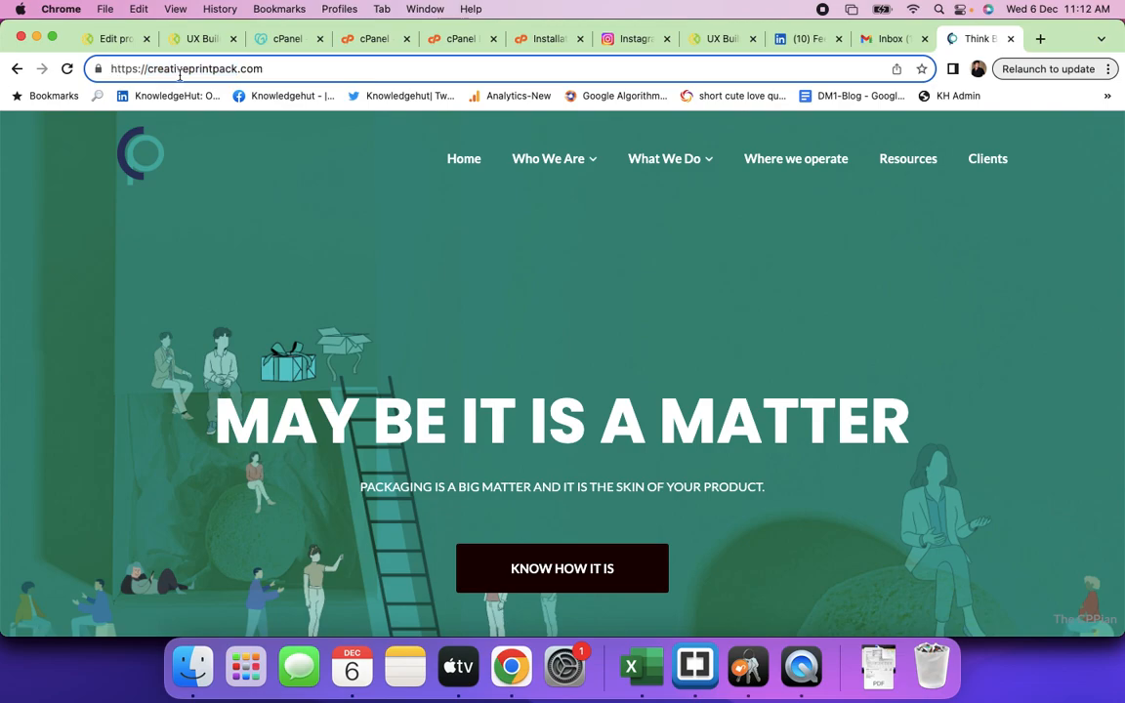
pyautogui.moveTo(148, 68); pyautogui.dragTo(95, 69)
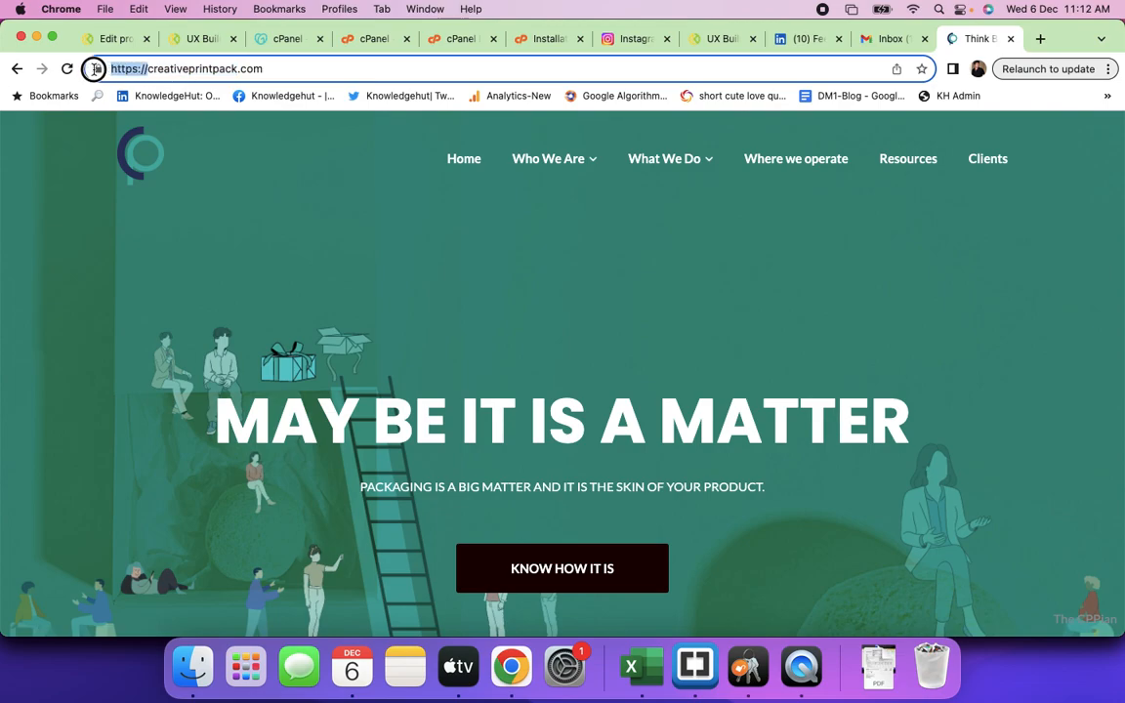
pyautogui.write('test.')
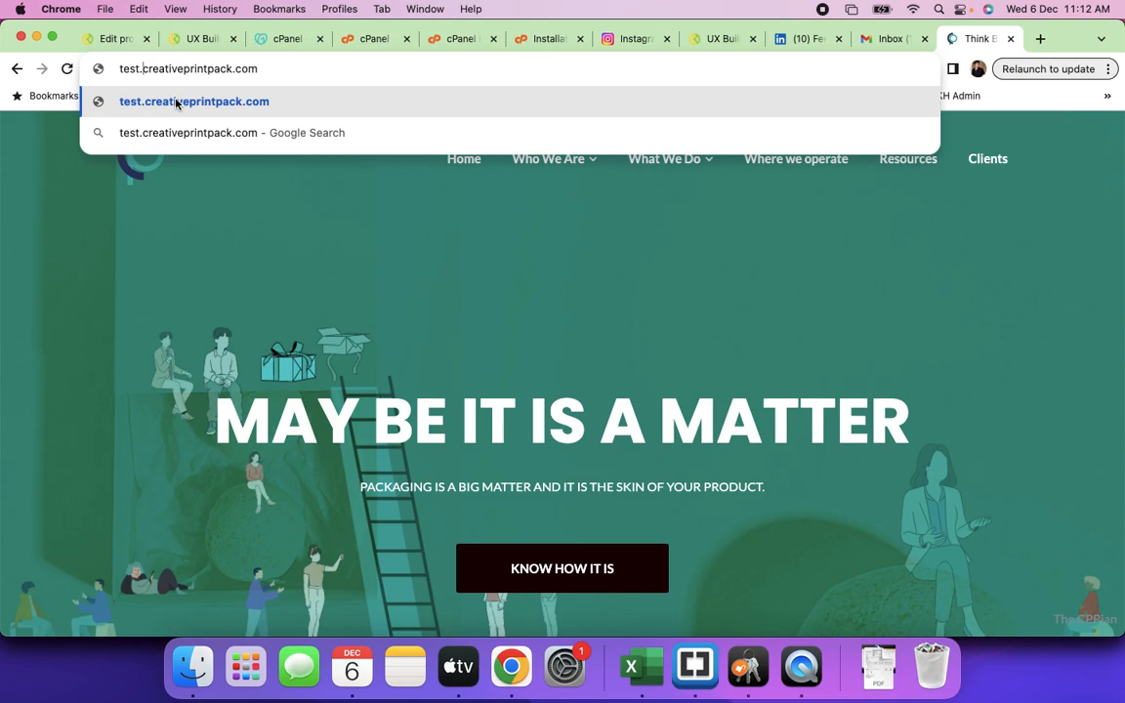
pyautogui.click(534, 43)
# - Go back to the cPanel Tools tab, then return to the creativeprintpack.com website tab
pyautogui.click(455, 43)
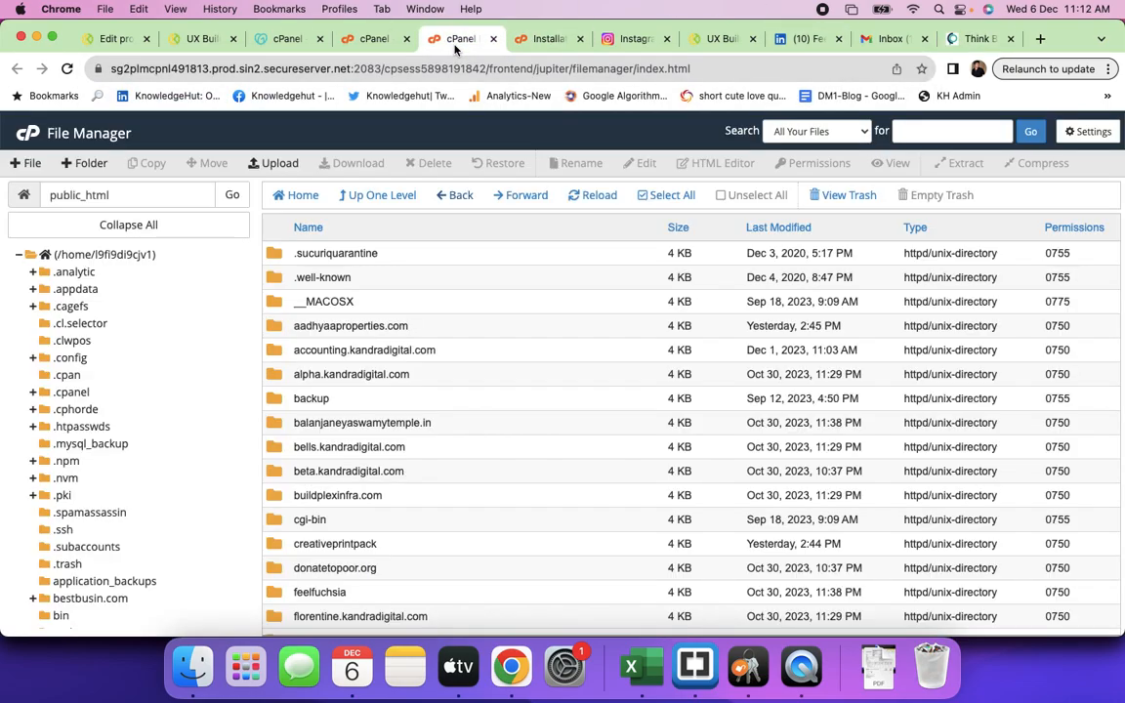
pyautogui.click(371, 40)
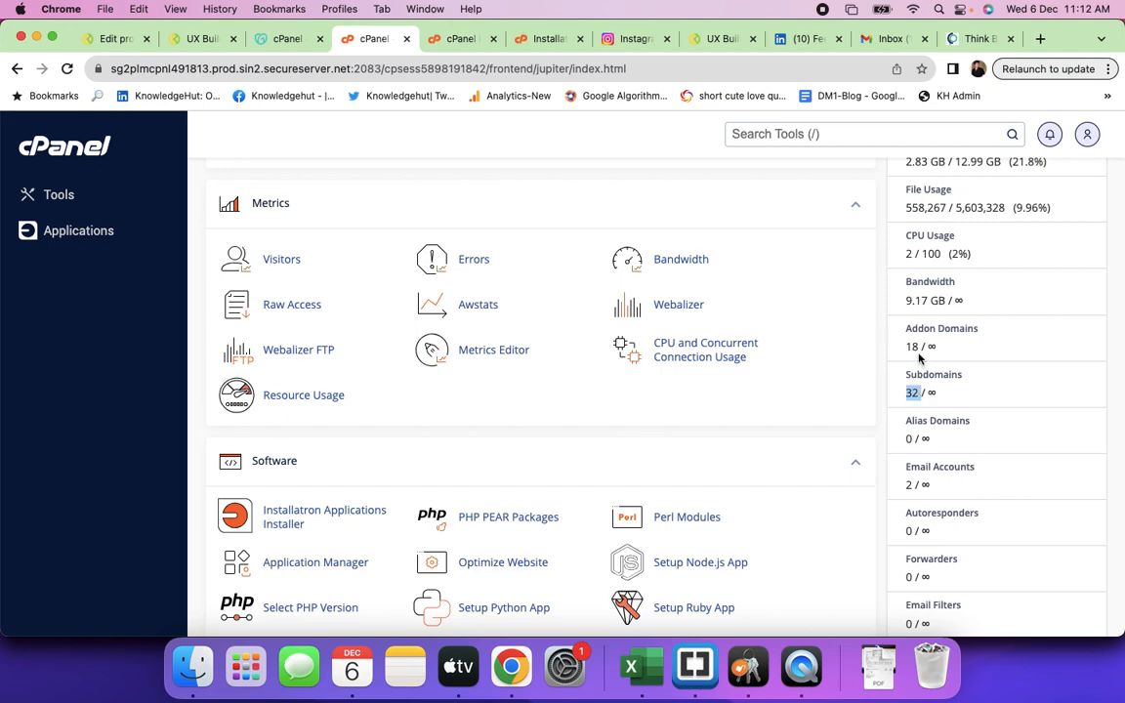
pyautogui.click(979, 39)
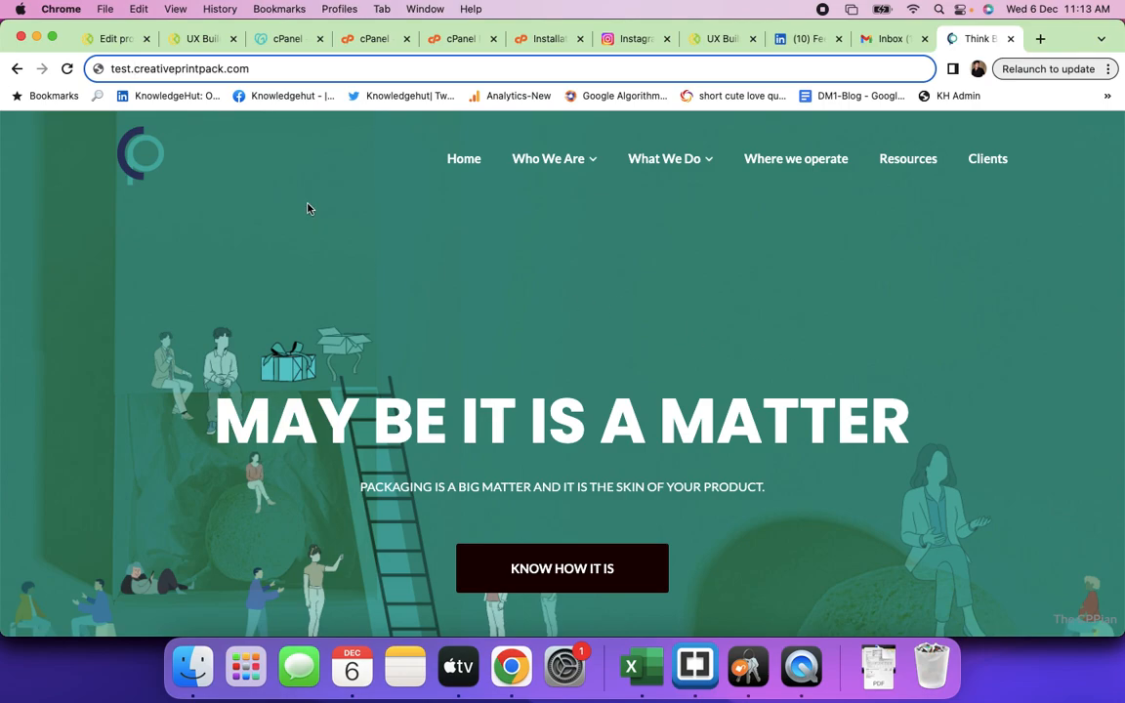
# - Replace the test. prefix with staging. and load staging.creativeprintpack.com
pyautogui.press('BackSpace')
pyautogui.press('BackSpace')
pyautogui.press('BackSpace')
pyautogui.press('BackSpace')
pyautogui.press('BackSpace')
pyautogui.write('staging')
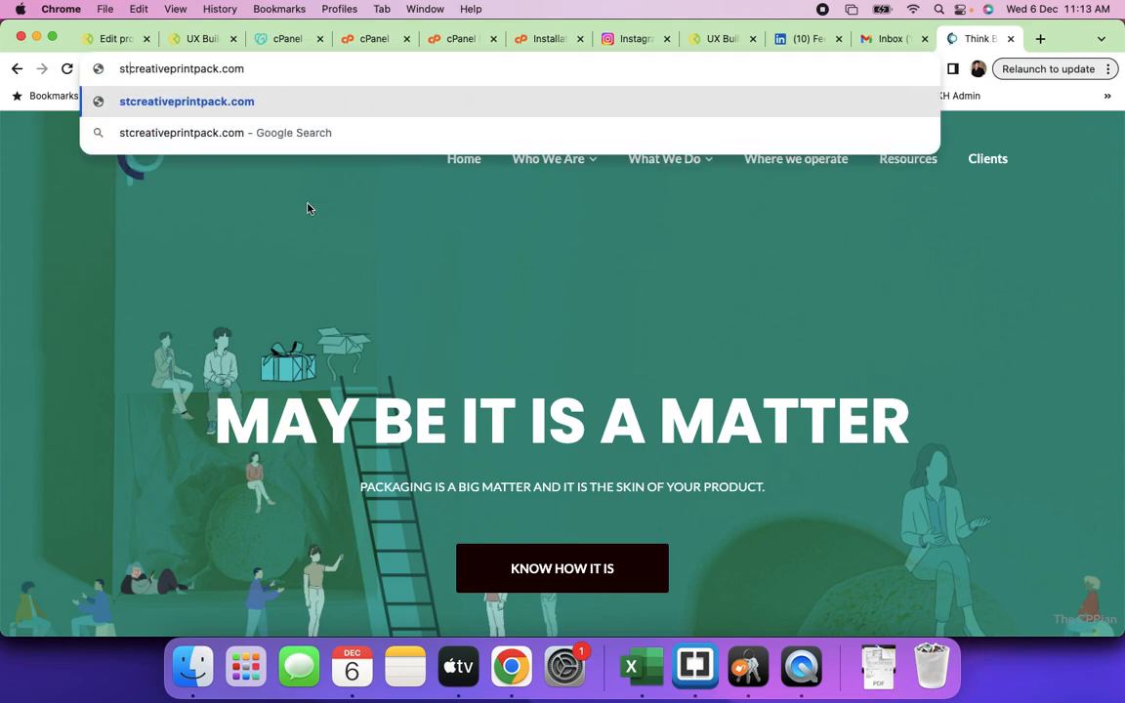
pyautogui.write('.')
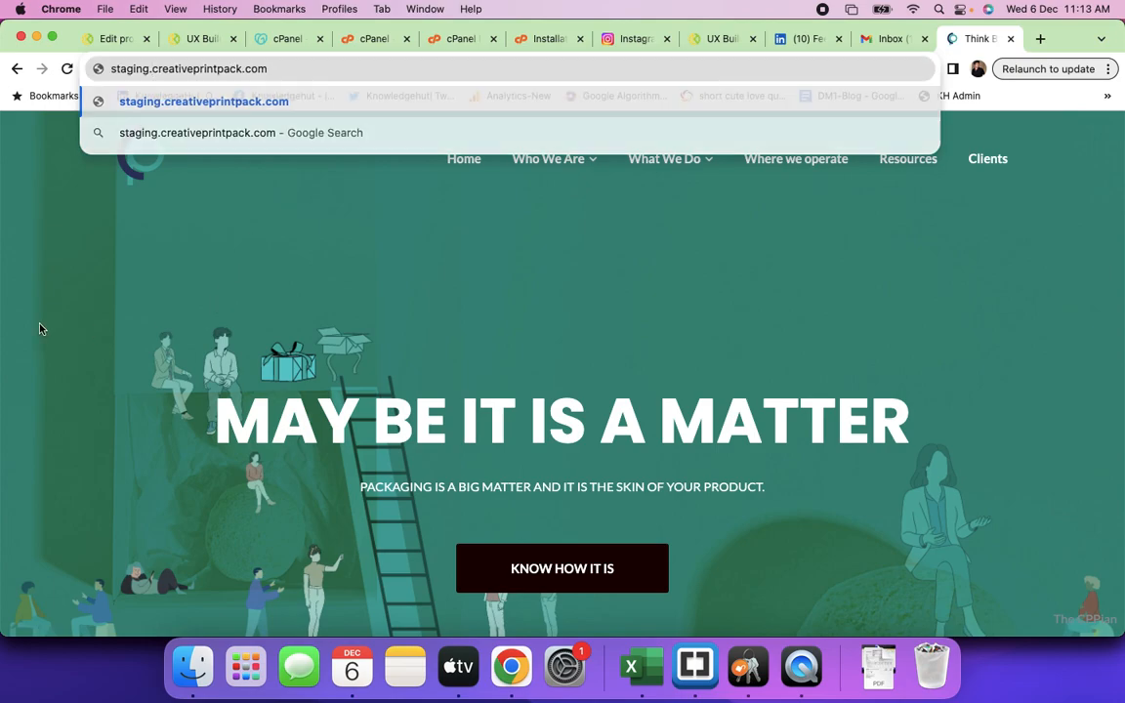
pyautogui.press('Return')
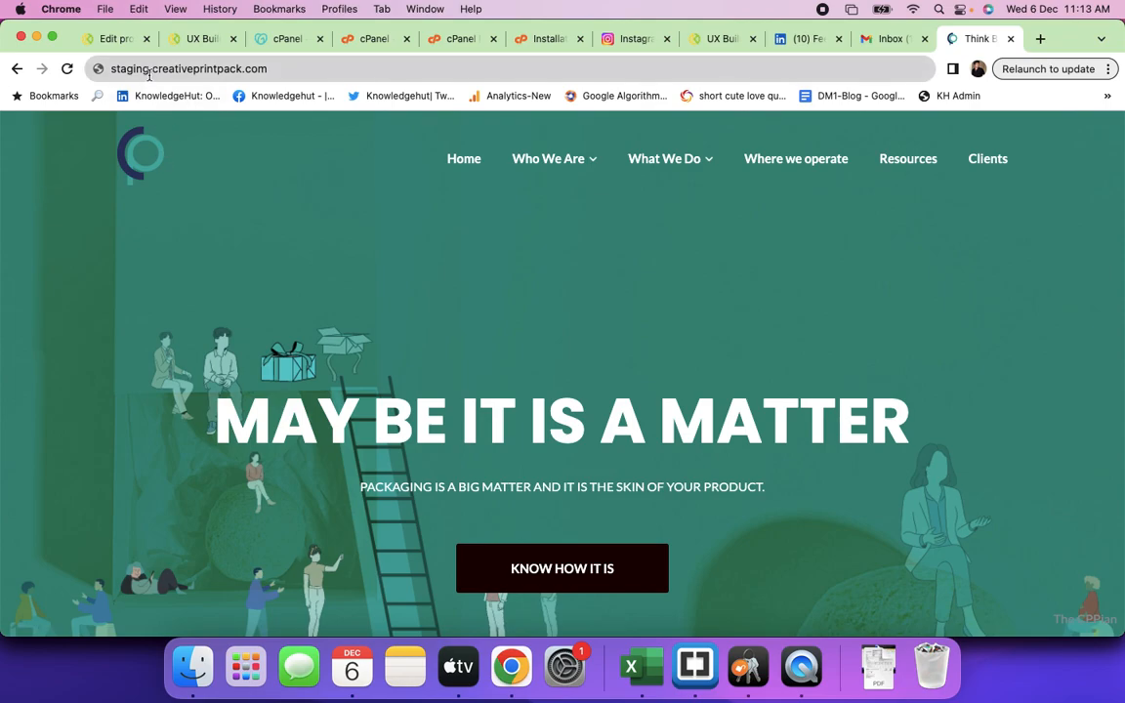
# - Highlight 'staging' in the address bar and place the cursor after it
pyautogui.doubleClick(113, 69)
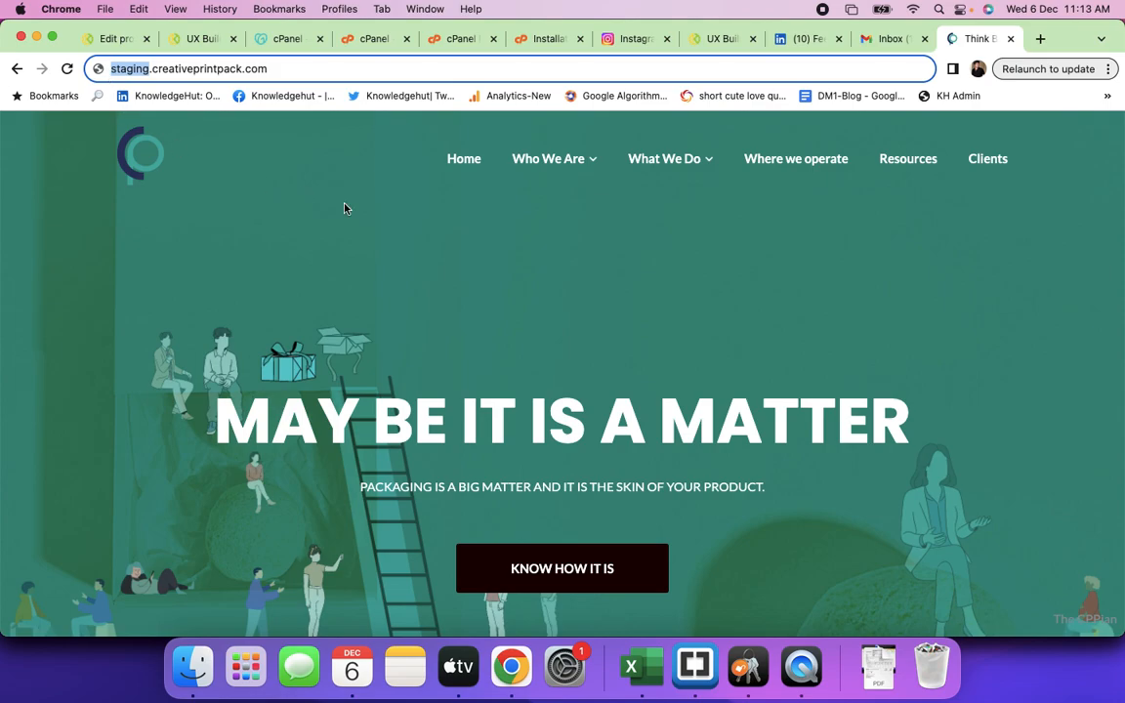
pyautogui.scroll(-5, 302, 195)
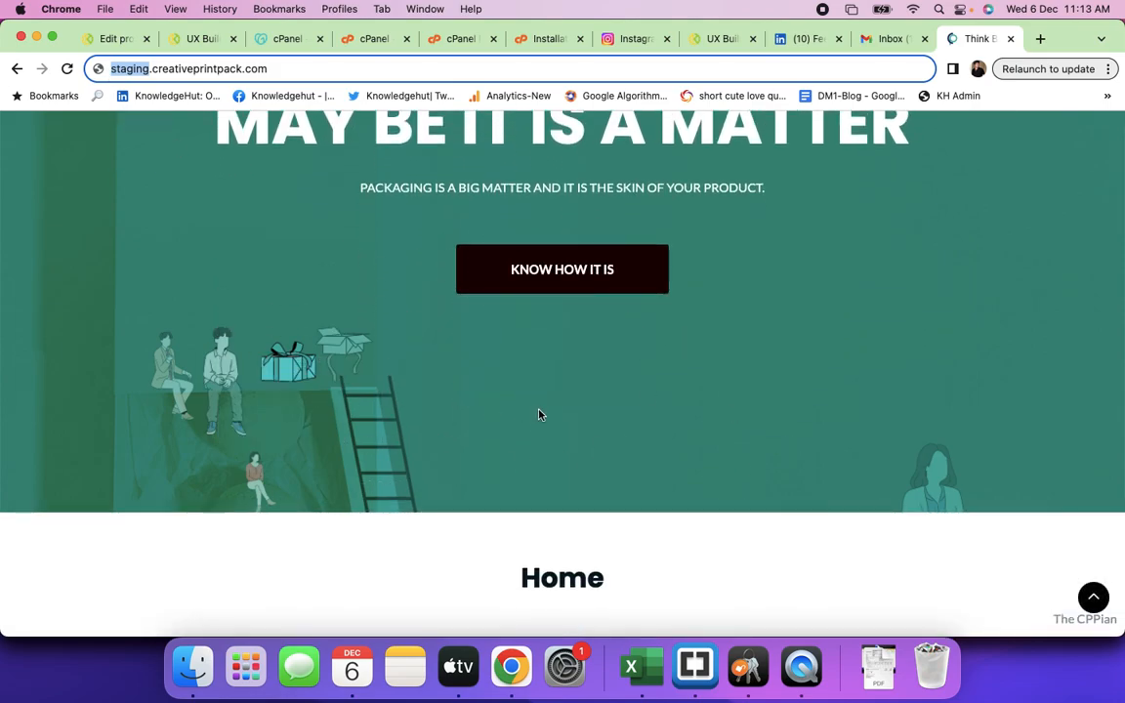
pyautogui.scroll(5, 537, 414)
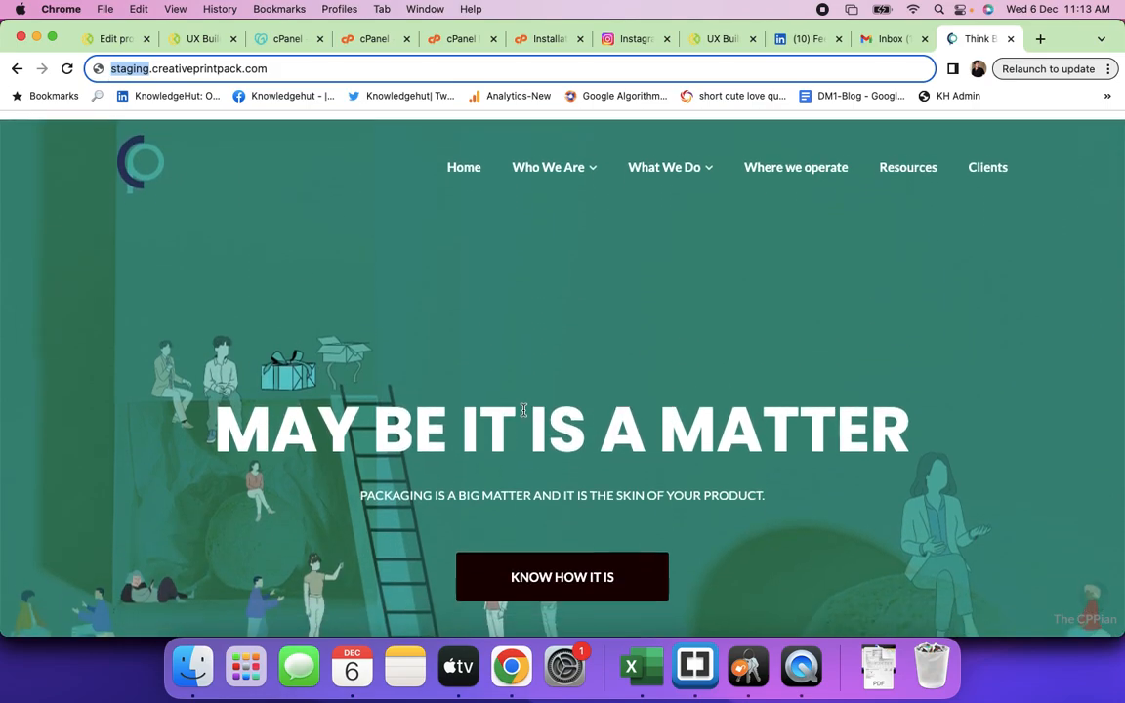
pyautogui.click(151, 68)
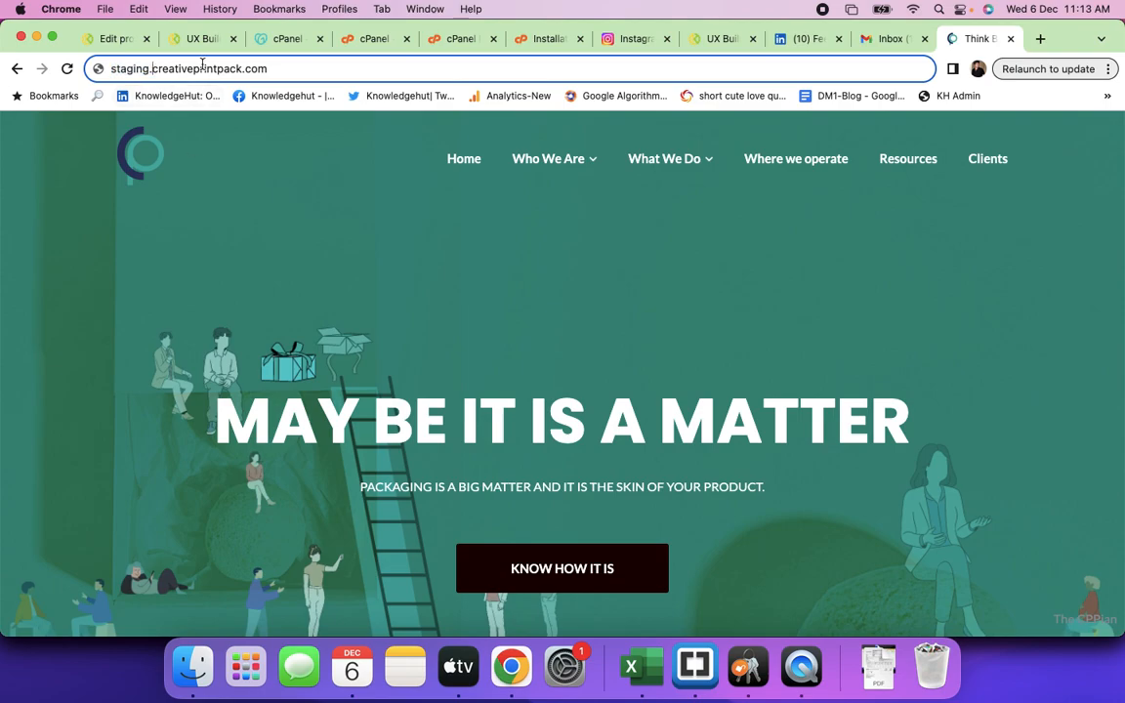
# - Open trainings.kandradigital.com in a new tab
pyautogui.click(1038, 38)
pyautogui.write('traini')
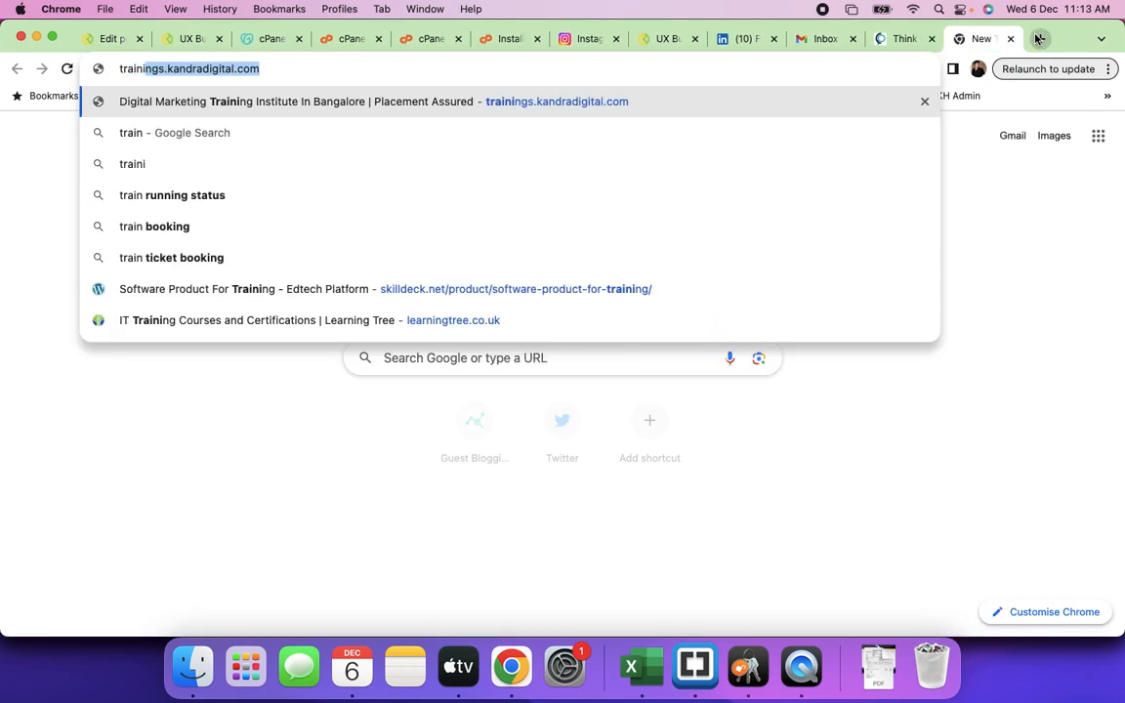
pyautogui.write('ngs')
pyautogui.press('Return')
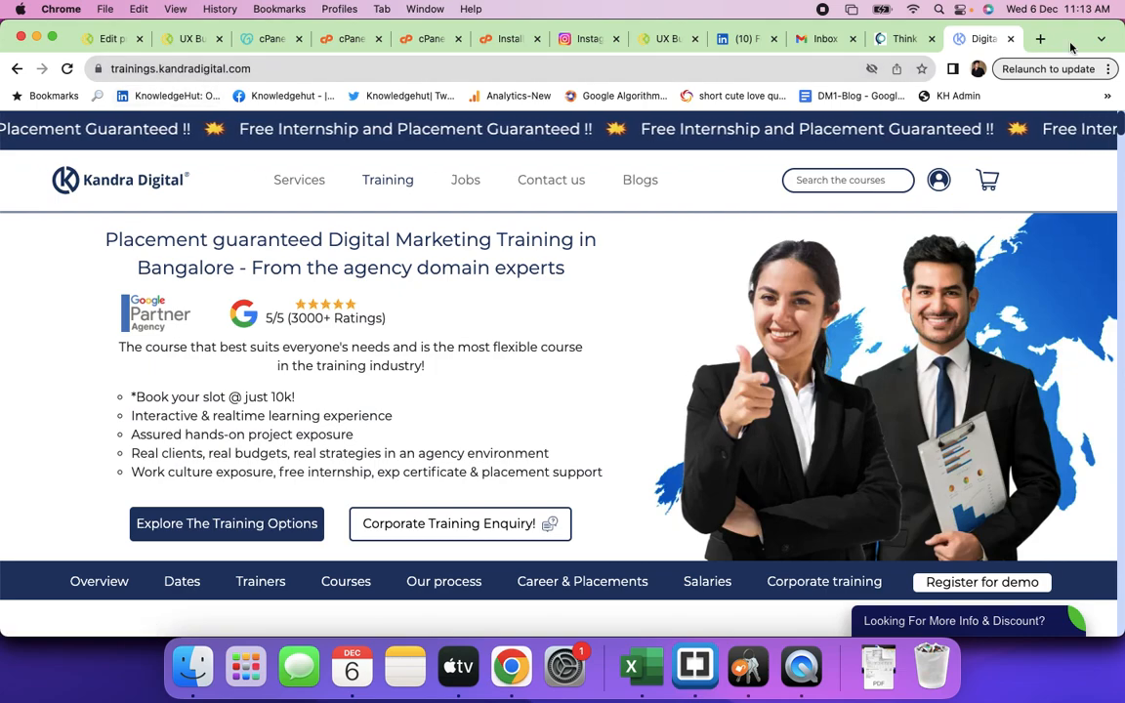
pyautogui.click(1040, 39)
pyautogui.write('kandra')
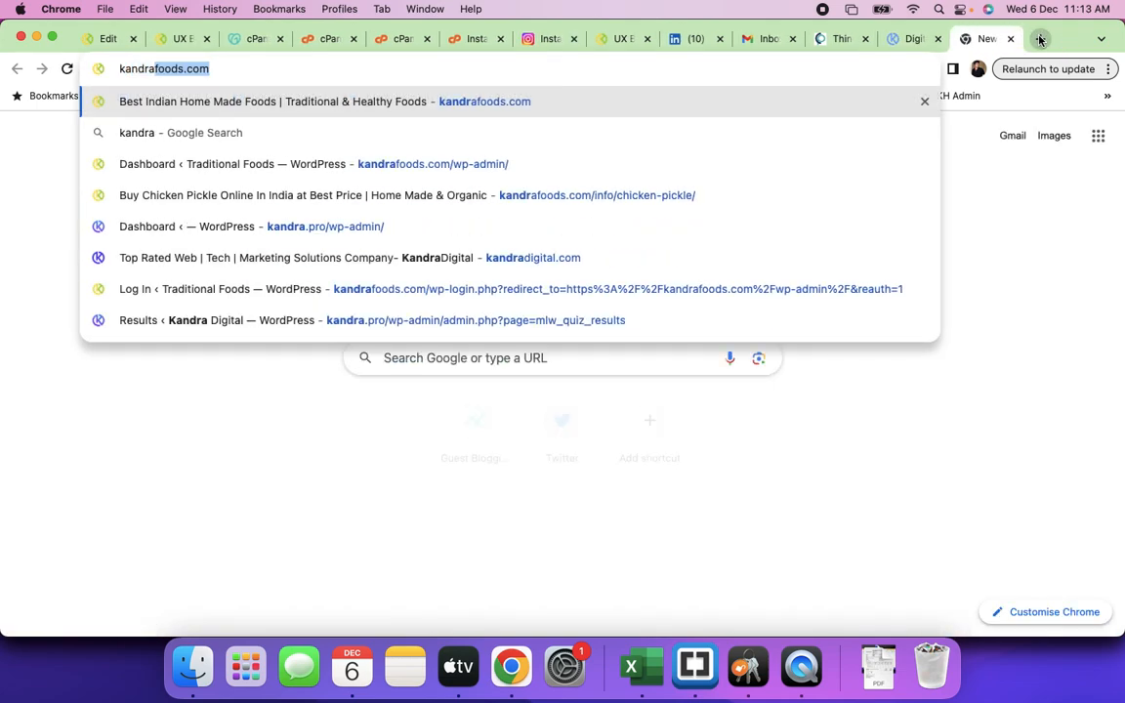
pyautogui.write('d')
pyautogui.press('Return')
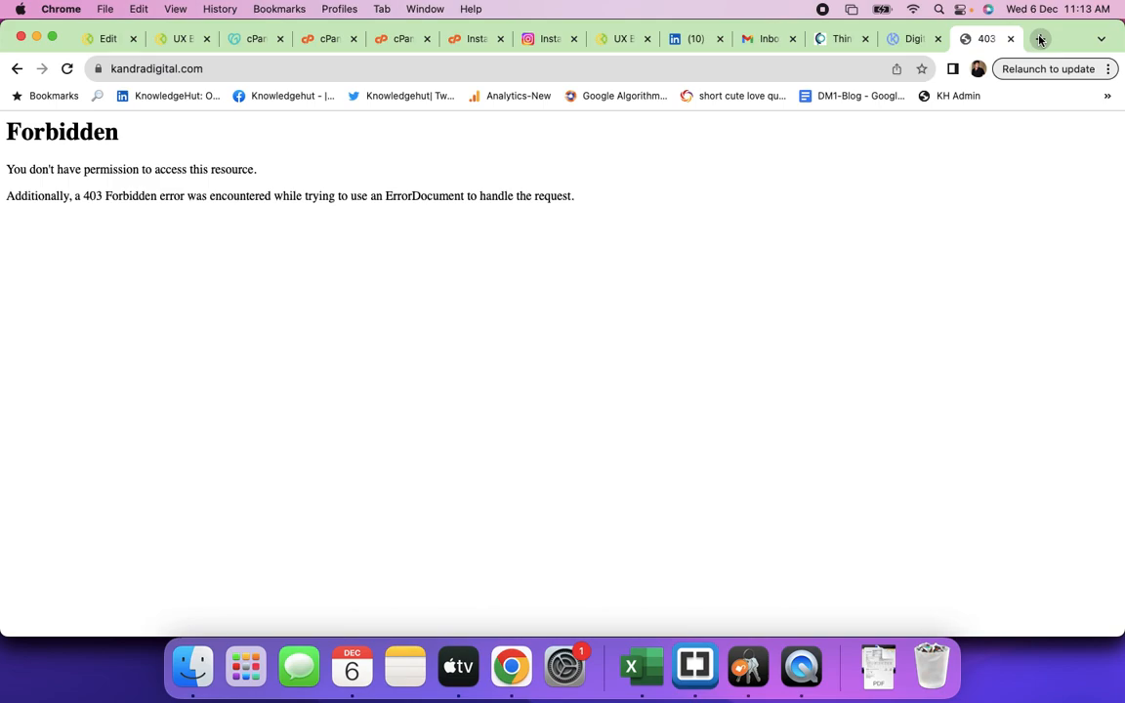
pyautogui.doubleClick(112, 69)
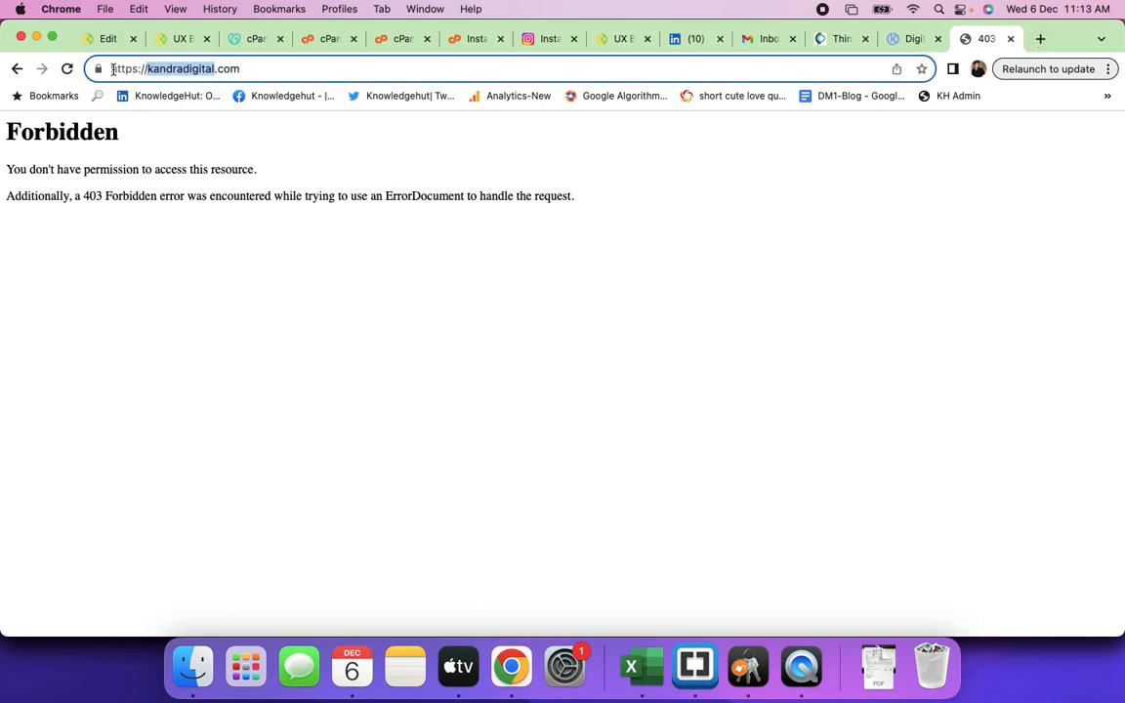
pyautogui.press('Left')
pyautogui.write('www.')
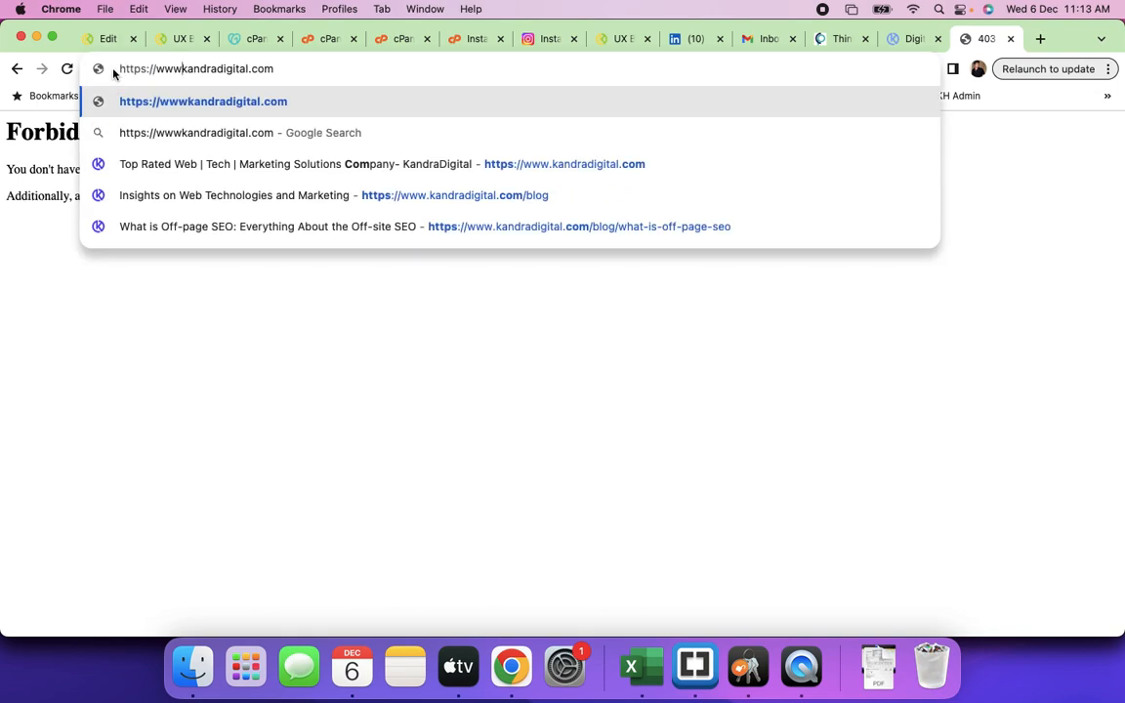
pyautogui.press('Return')
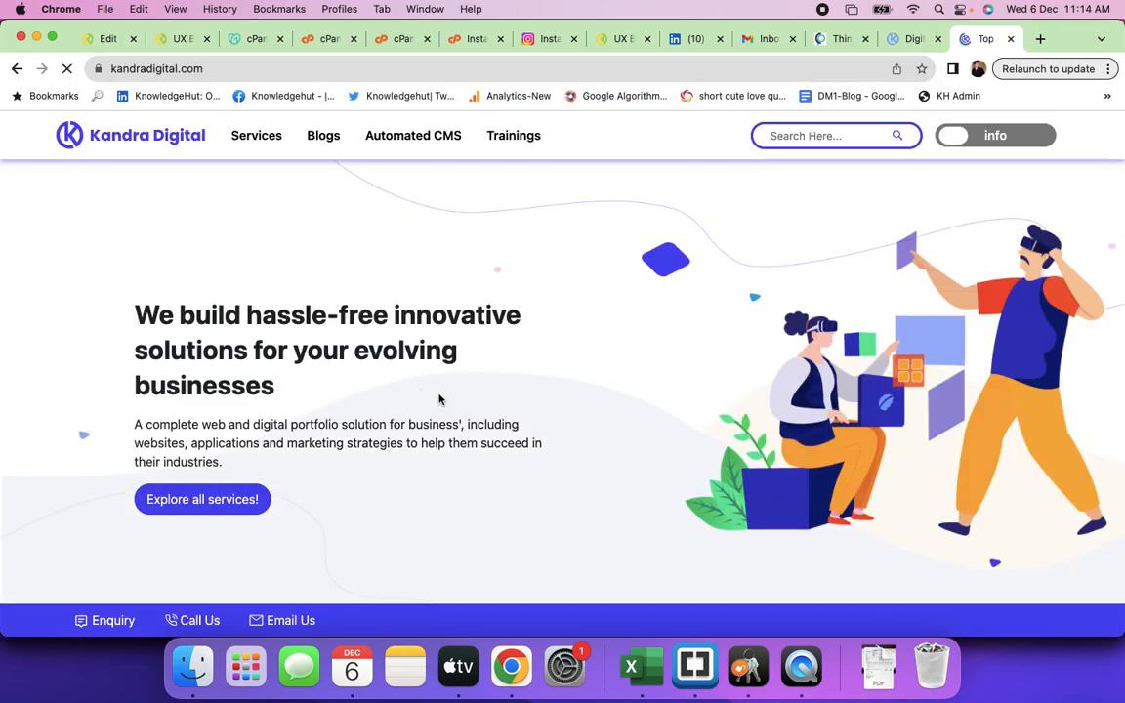
pyautogui.scroll(-10, 439, 399)
pyautogui.scroll(-15, 439, 395)
pyautogui.scroll(-10, 439, 395)
pyautogui.scroll(15, 439, 397)
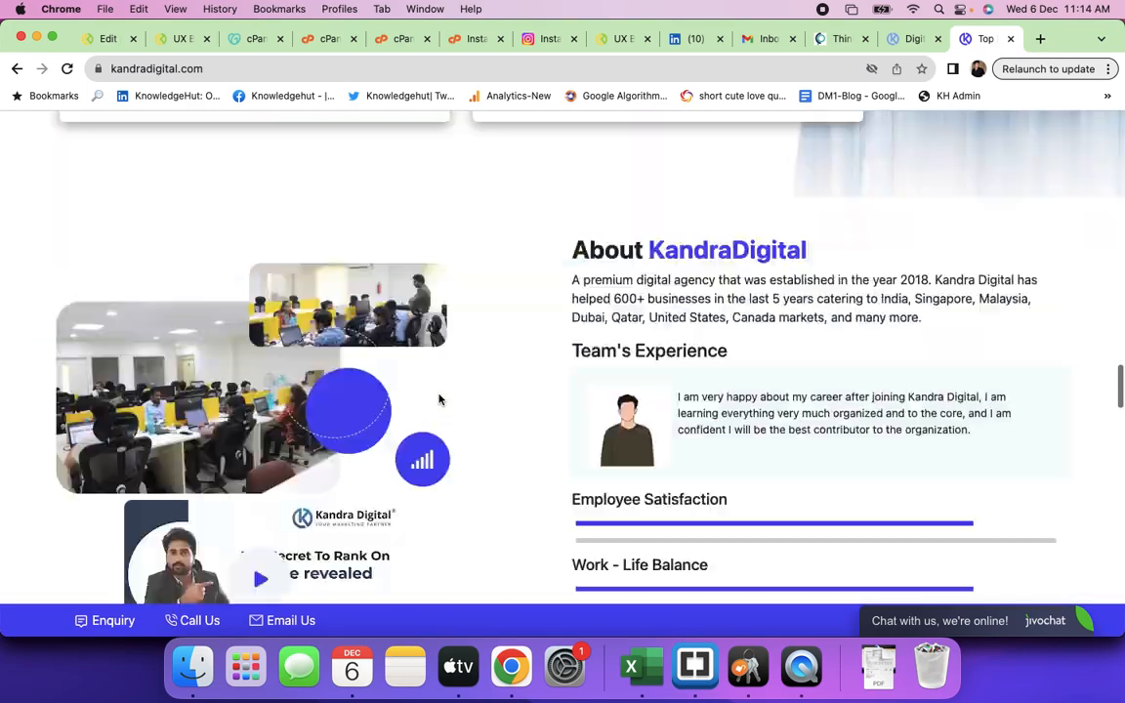
pyautogui.scroll(15, 439, 399)
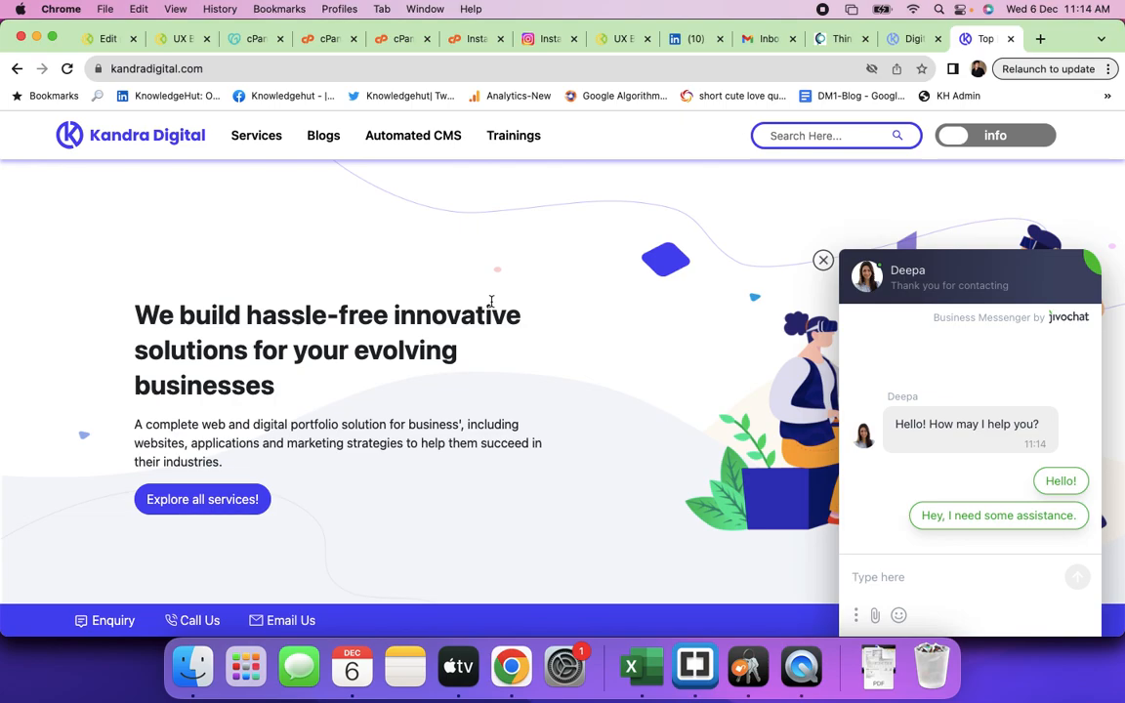
# - Start adding a /trainin path to the address, then undo it without navigating
pyautogui.click(215, 70)
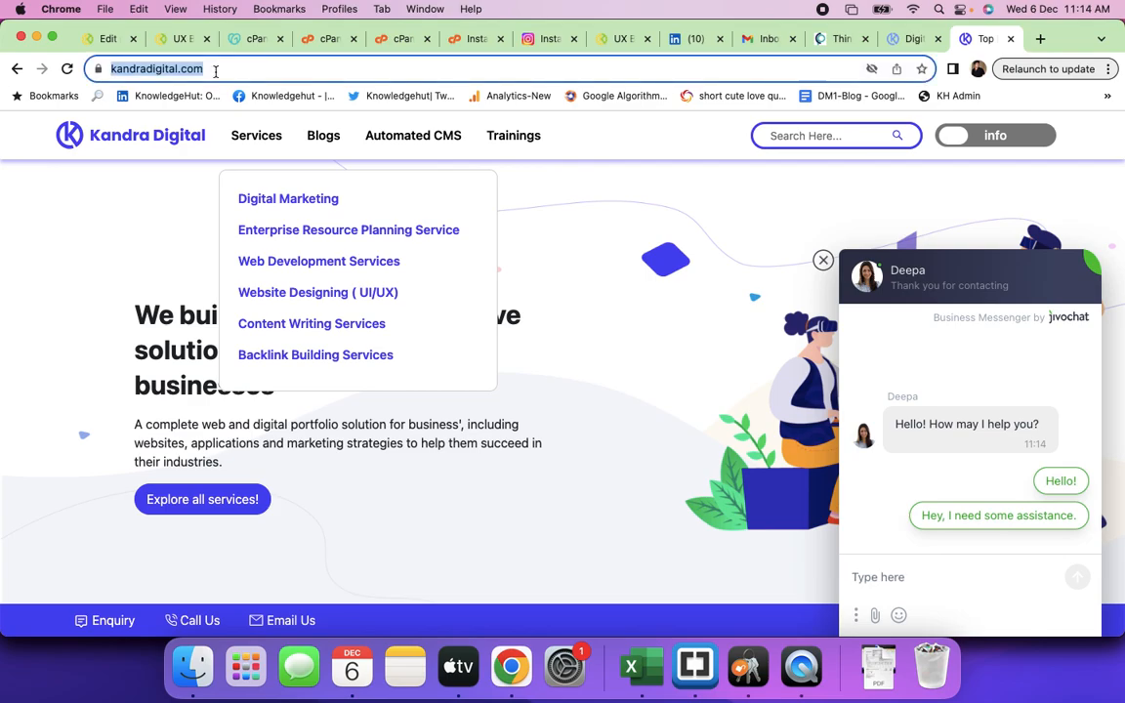
pyautogui.click(280, 68)
pyautogui.write('/trainin')
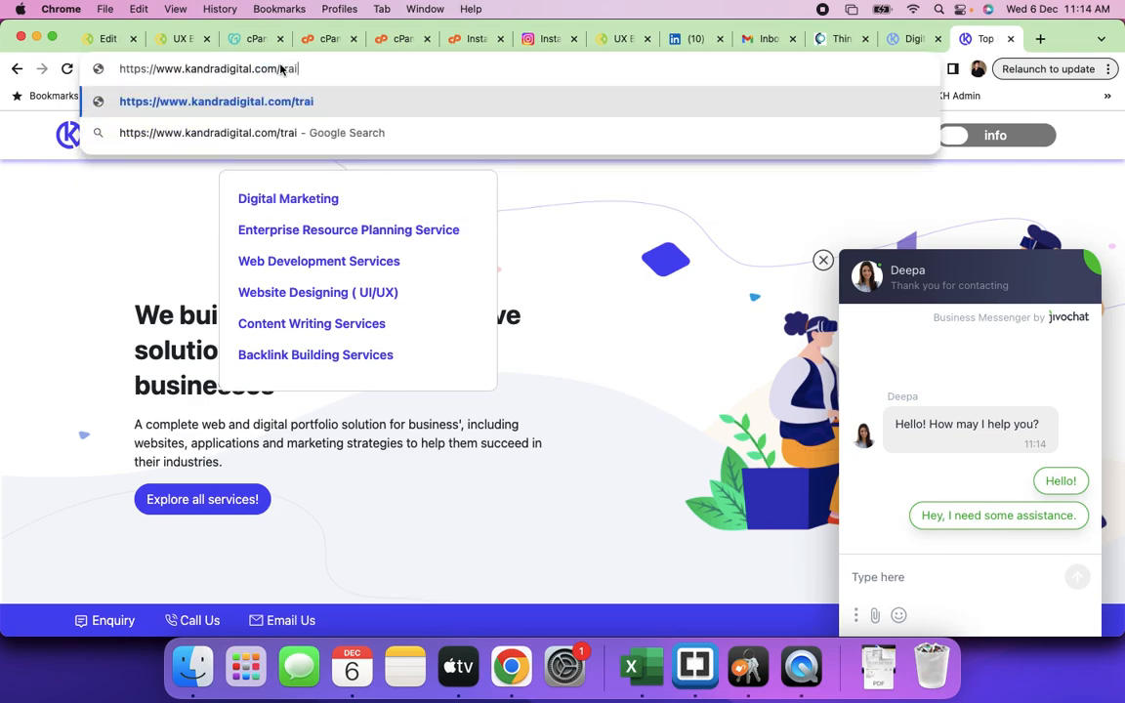
pyautogui.press('BackSpace')
pyautogui.press('BackSpace')
pyautogui.press('BackSpace')
pyautogui.press('BackSpace')
pyautogui.press('BackSpace')
pyautogui.press('BackSpace')
pyautogui.press('BackSpace')
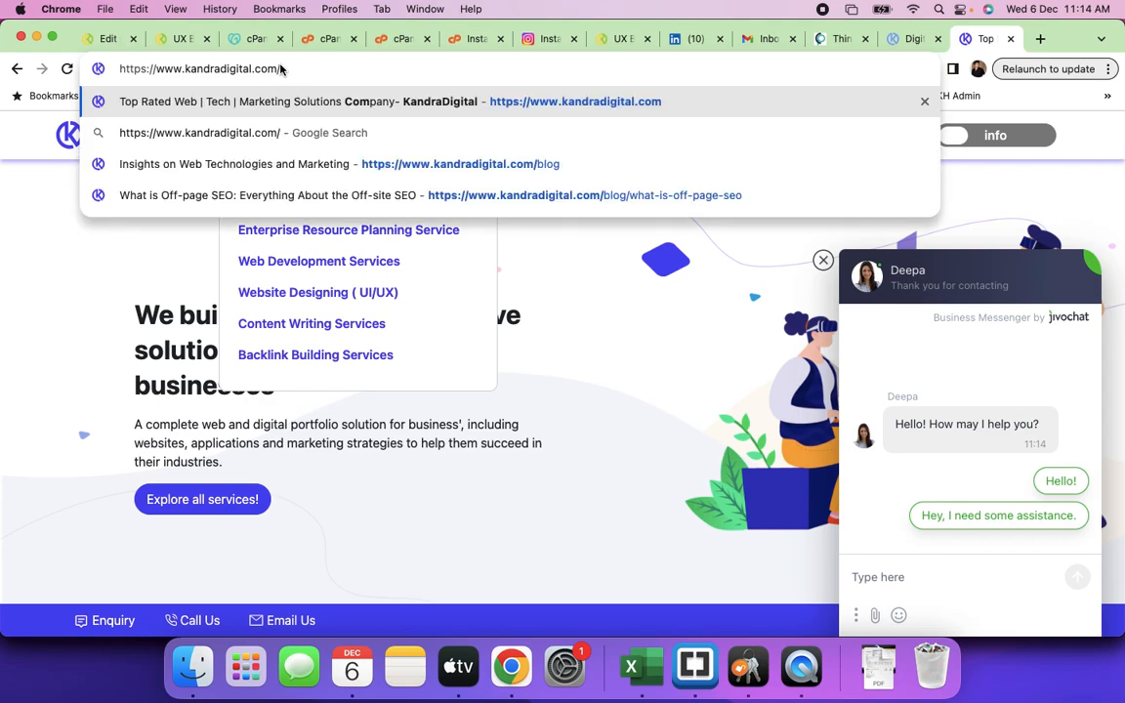
pyautogui.press('BackSpace')
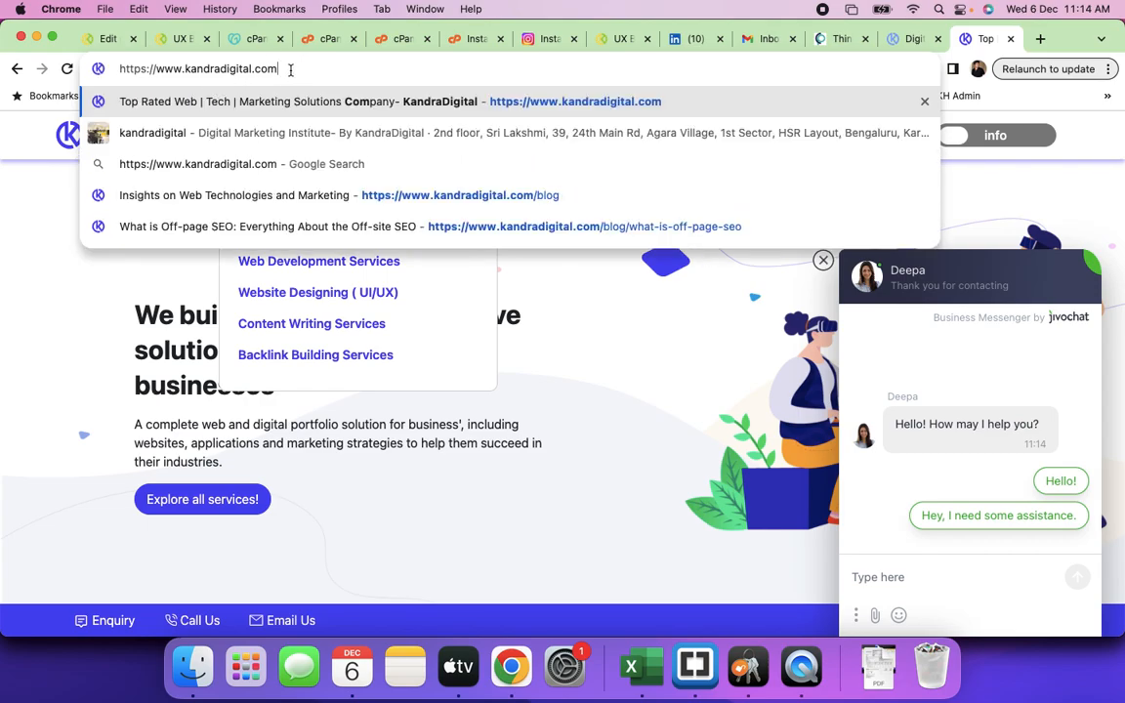
pyautogui.press('super+a')
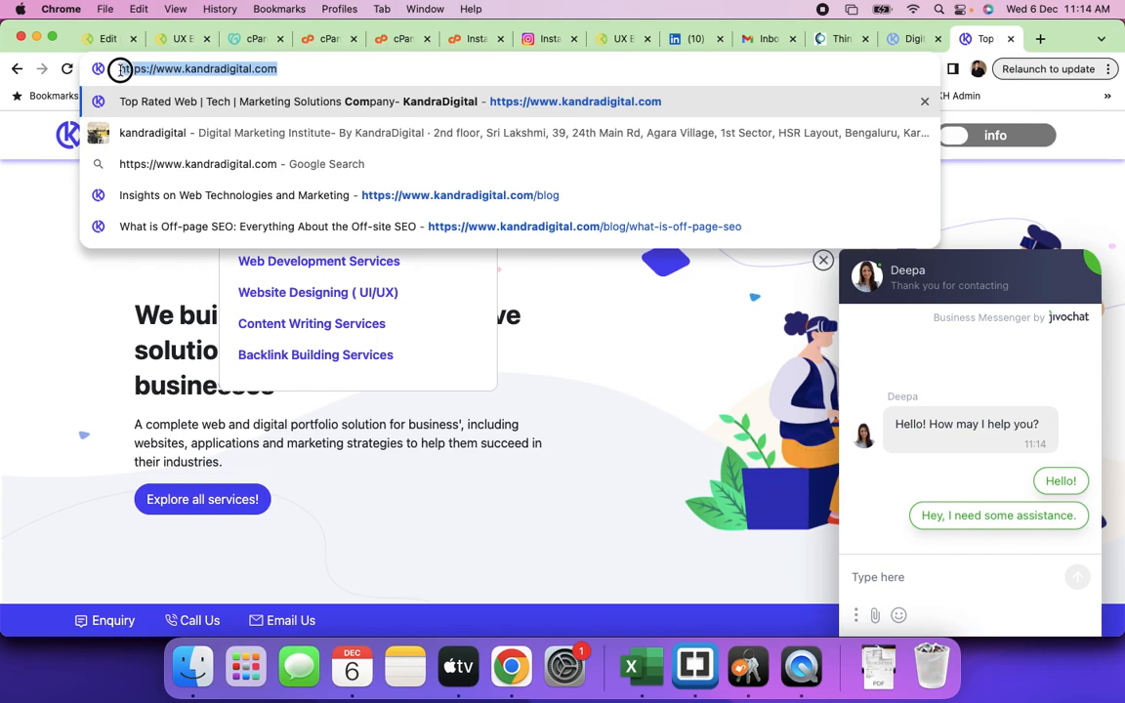
pyautogui.click(35, 252)
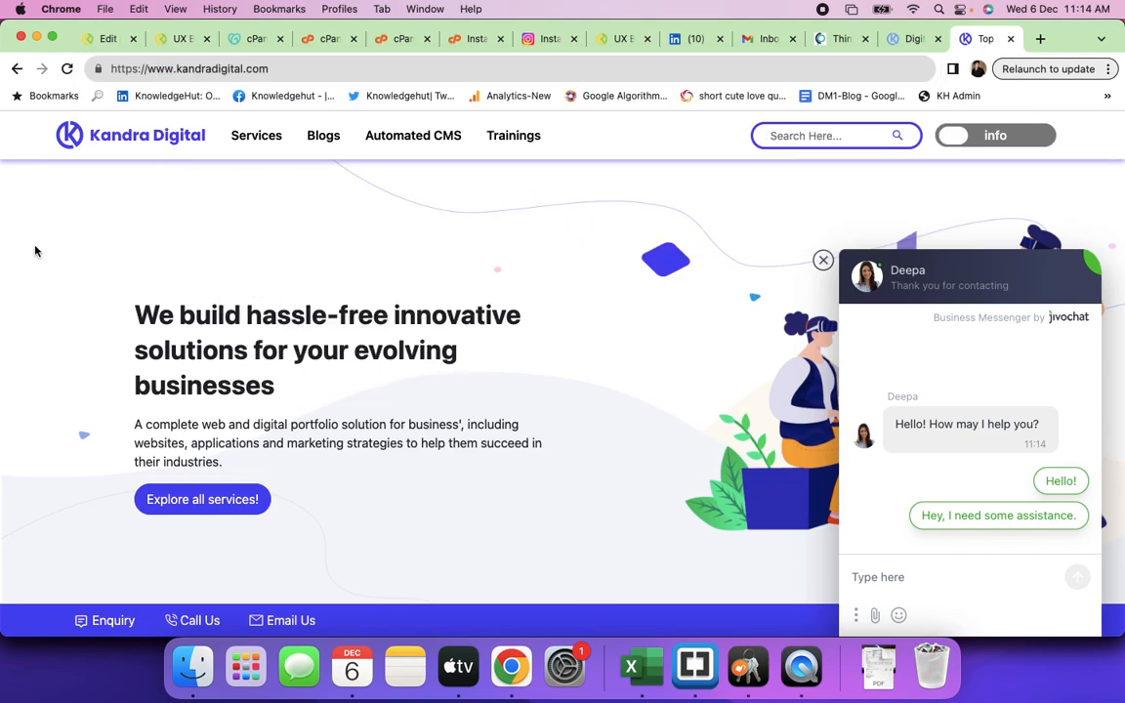
pyautogui.click(469, 39)
# - In File Manager's public_html, open the kandradigital.com folder
pyautogui.click(391, 43)
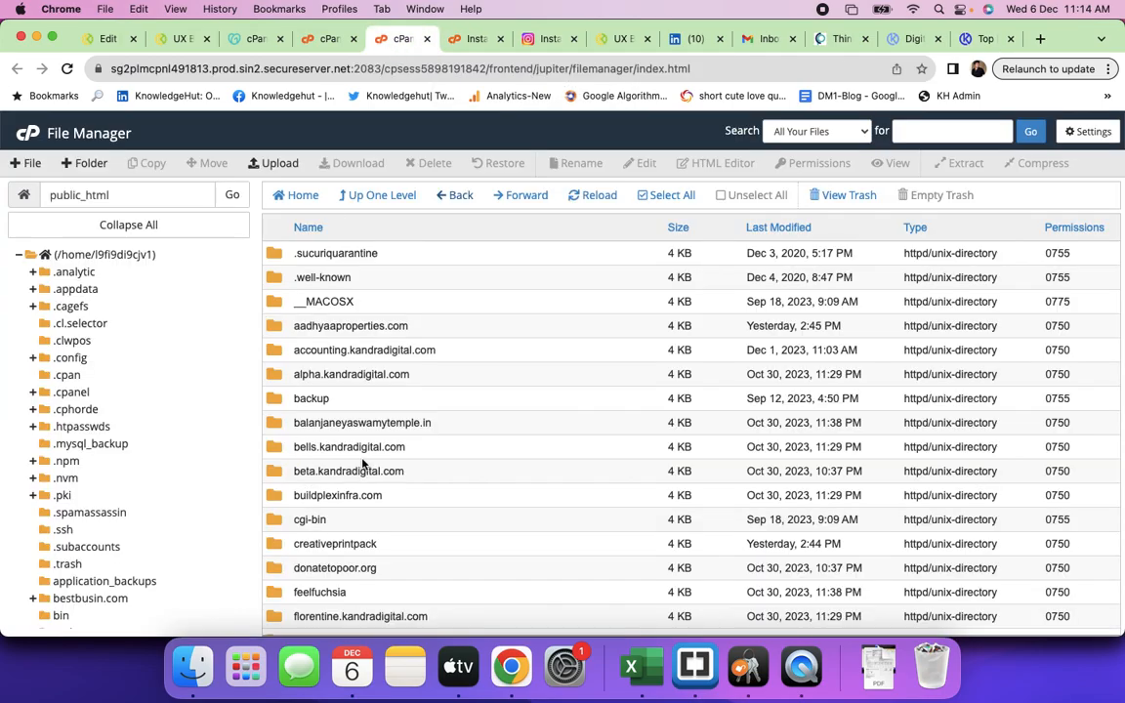
pyautogui.scroll(-2, 414, 483)
pyautogui.scroll(-10, 414, 483)
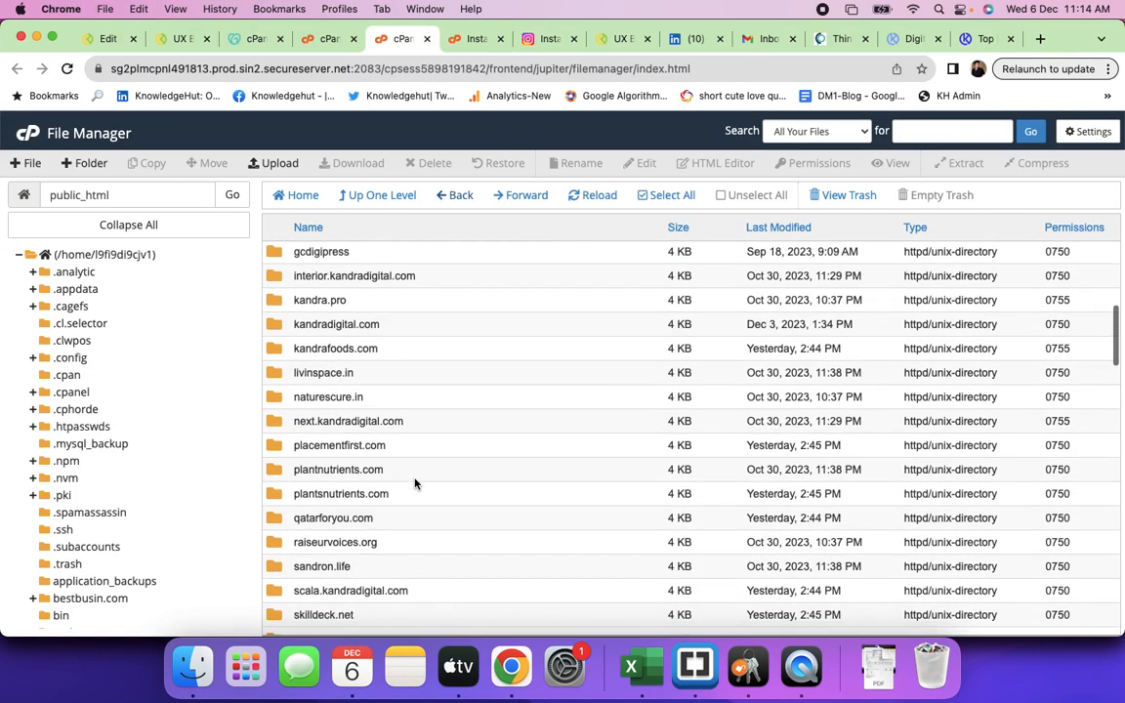
pyautogui.scroll(-10, 371, 451)
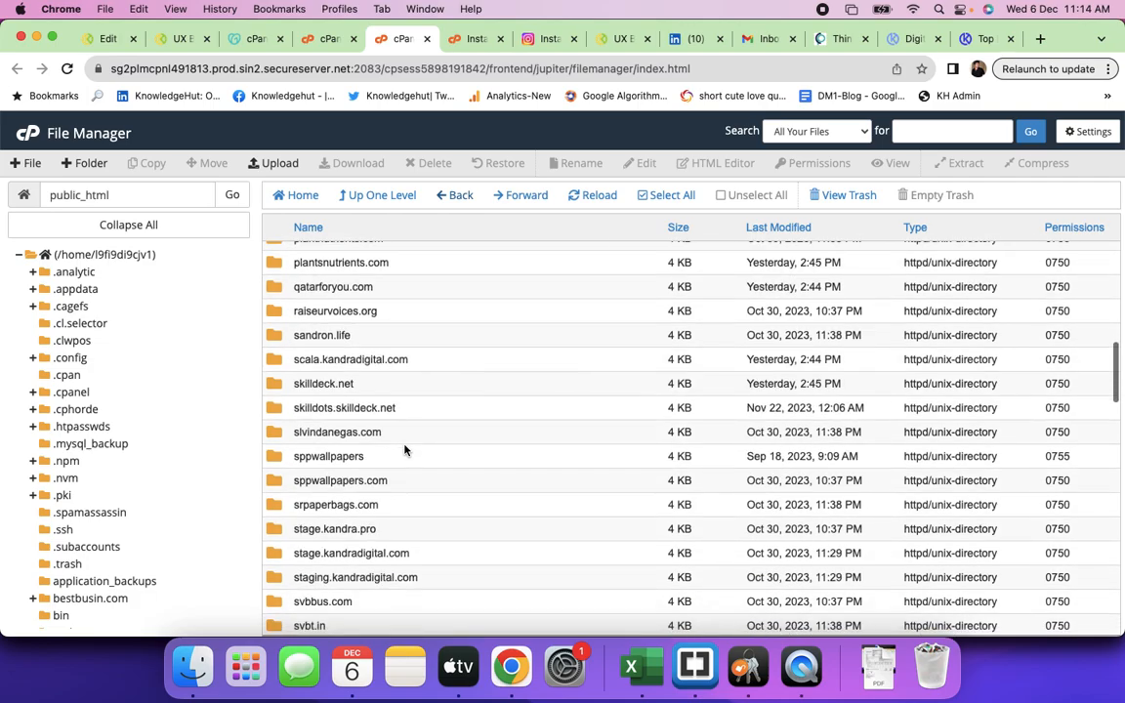
pyautogui.scroll(-2, 405, 449)
pyautogui.scroll(7, 405, 449)
pyautogui.scroll(6, 405, 449)
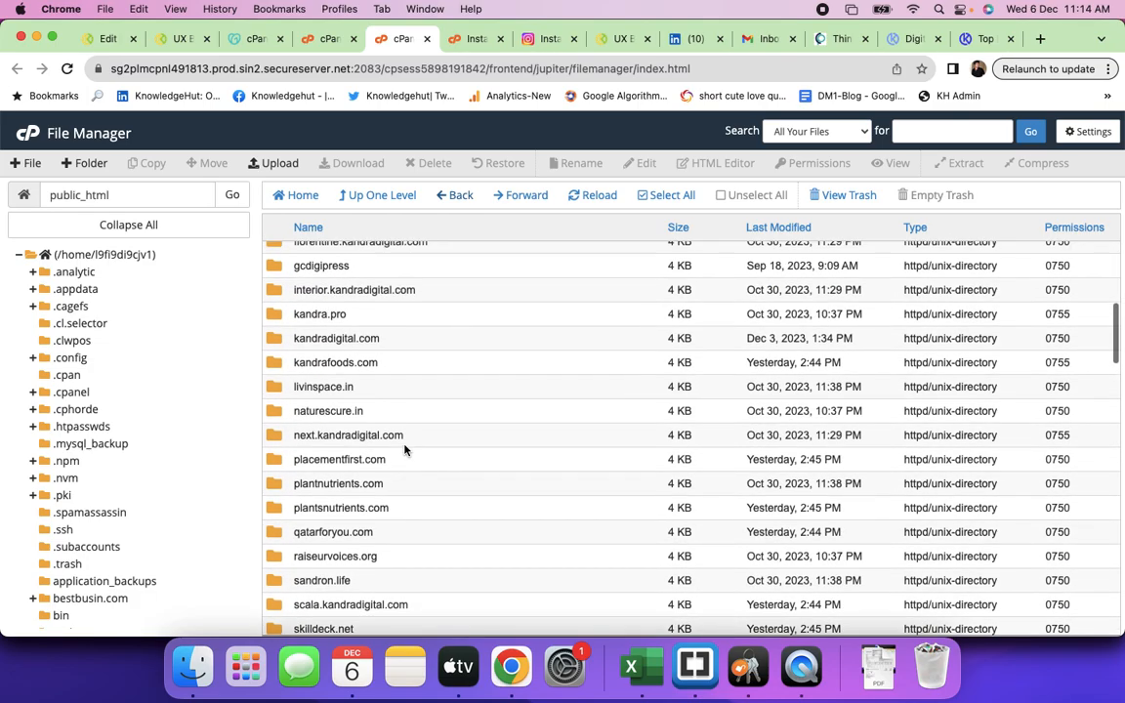
pyautogui.click(397, 394)
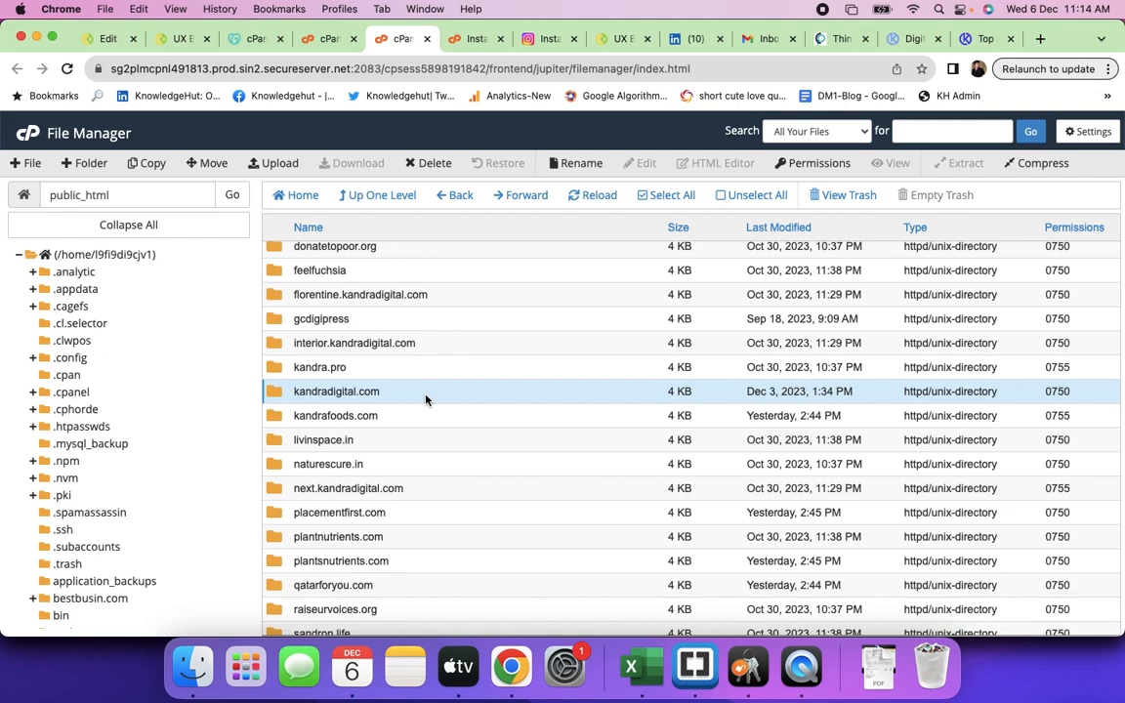
pyautogui.doubleClick(425, 394)
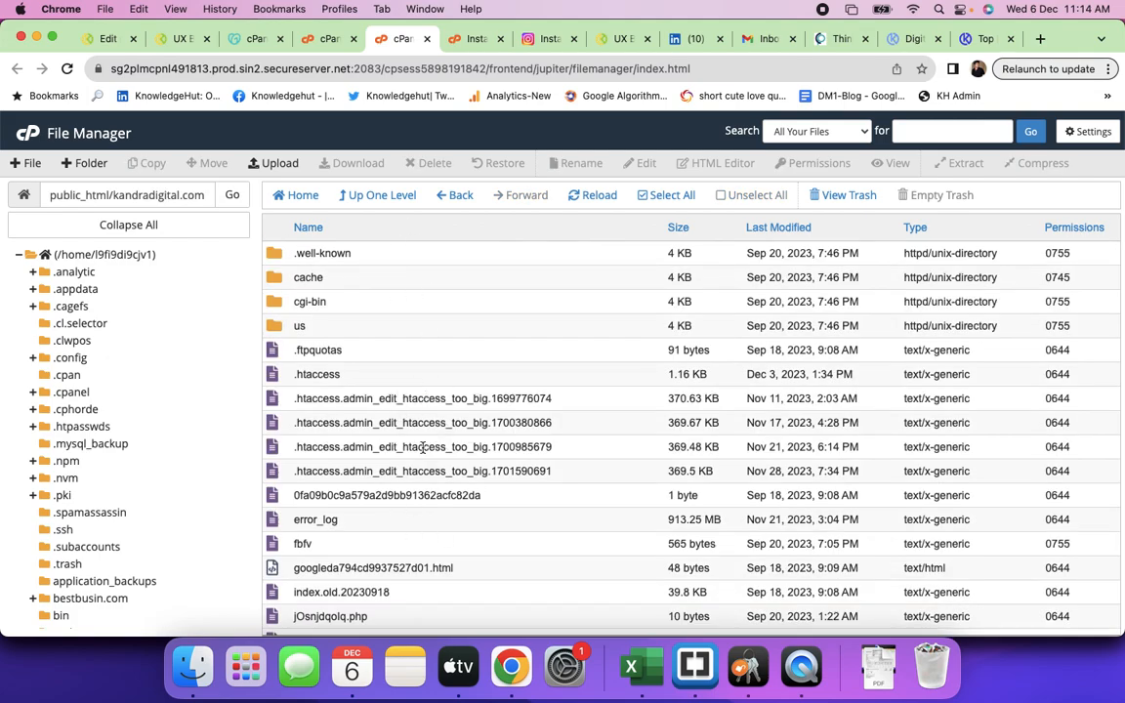
# - Go back to the creativeprintpack folder listing, then return to the Kandra Digital tab
pyautogui.scroll(-1, 421, 446)
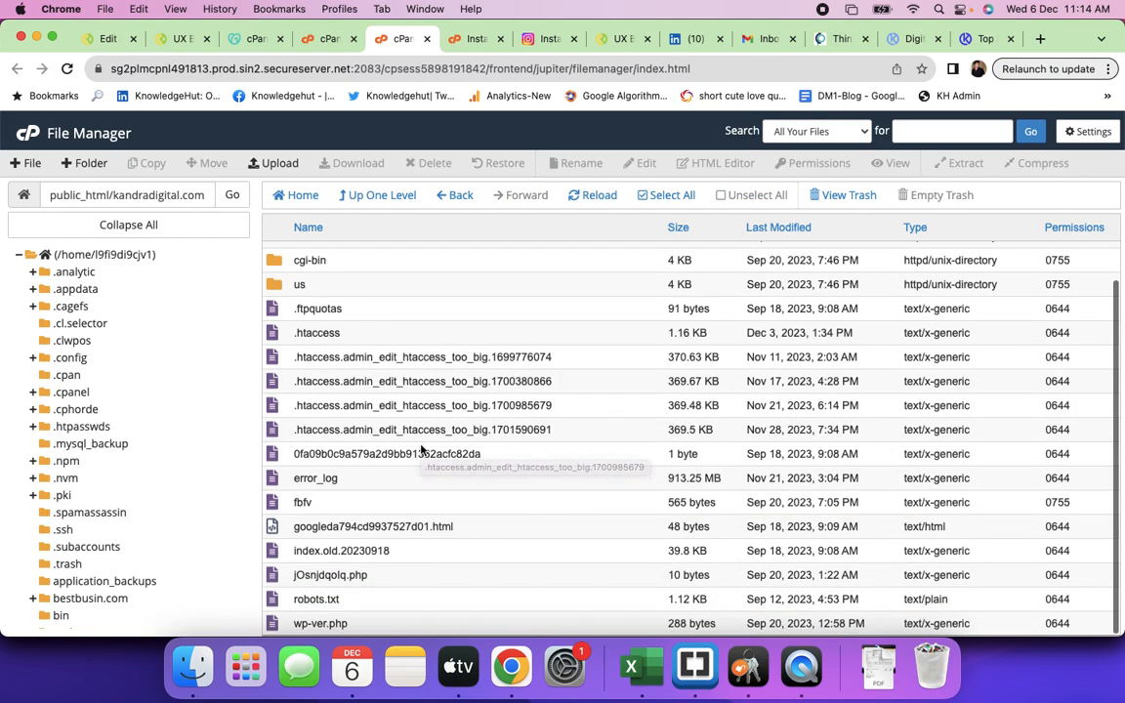
pyautogui.scroll(1, 441, 418)
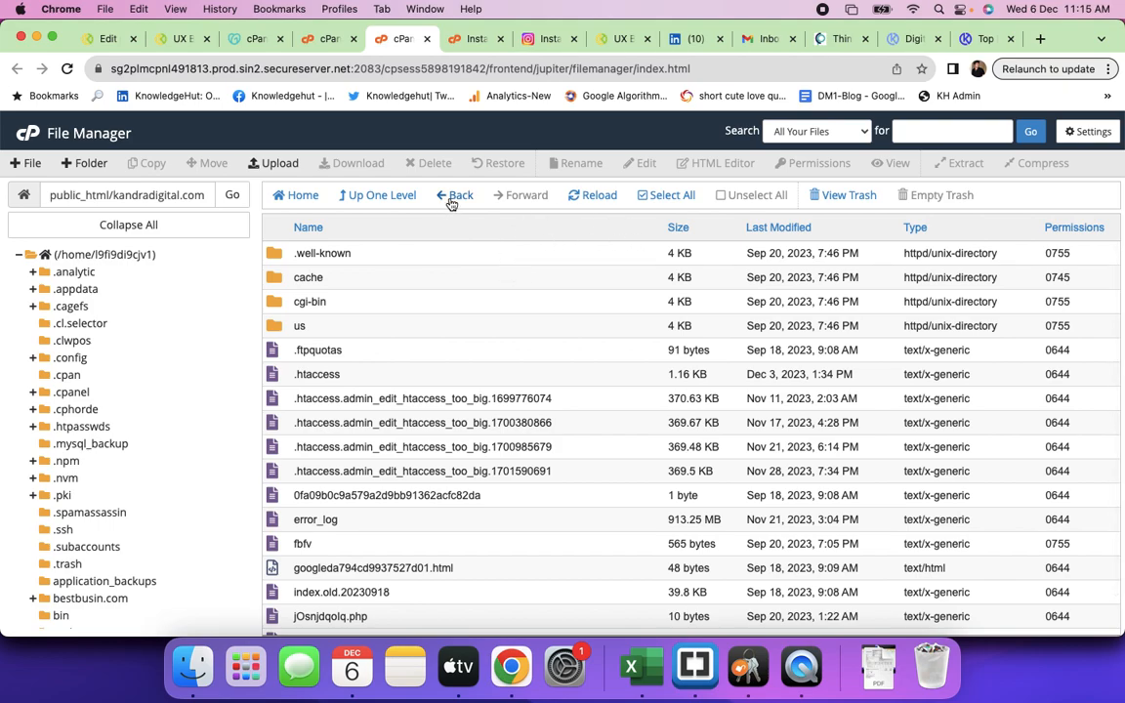
pyautogui.click(453, 198)
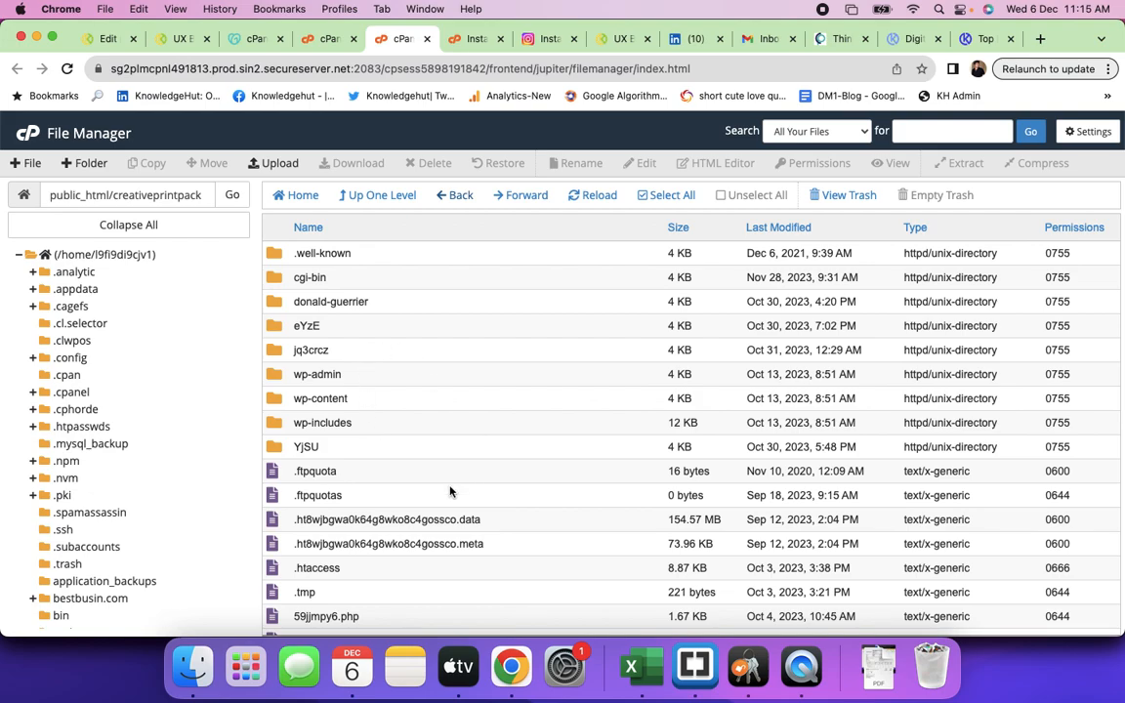
pyautogui.scroll(-2, 452, 490)
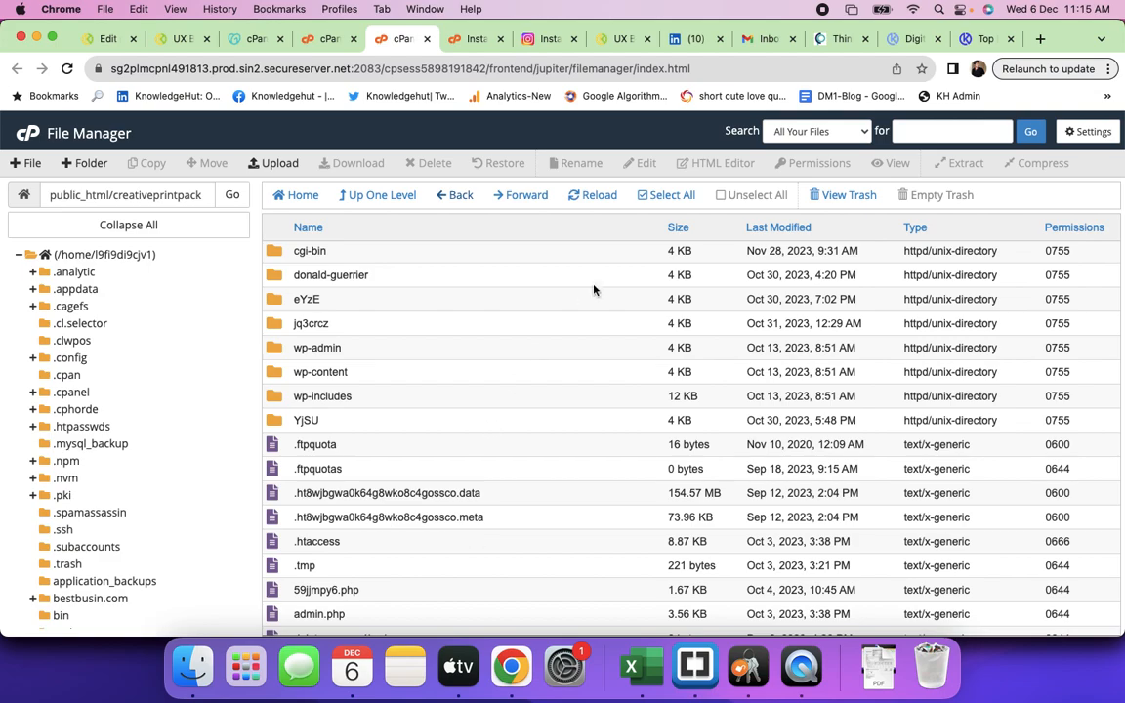
pyautogui.click(981, 39)
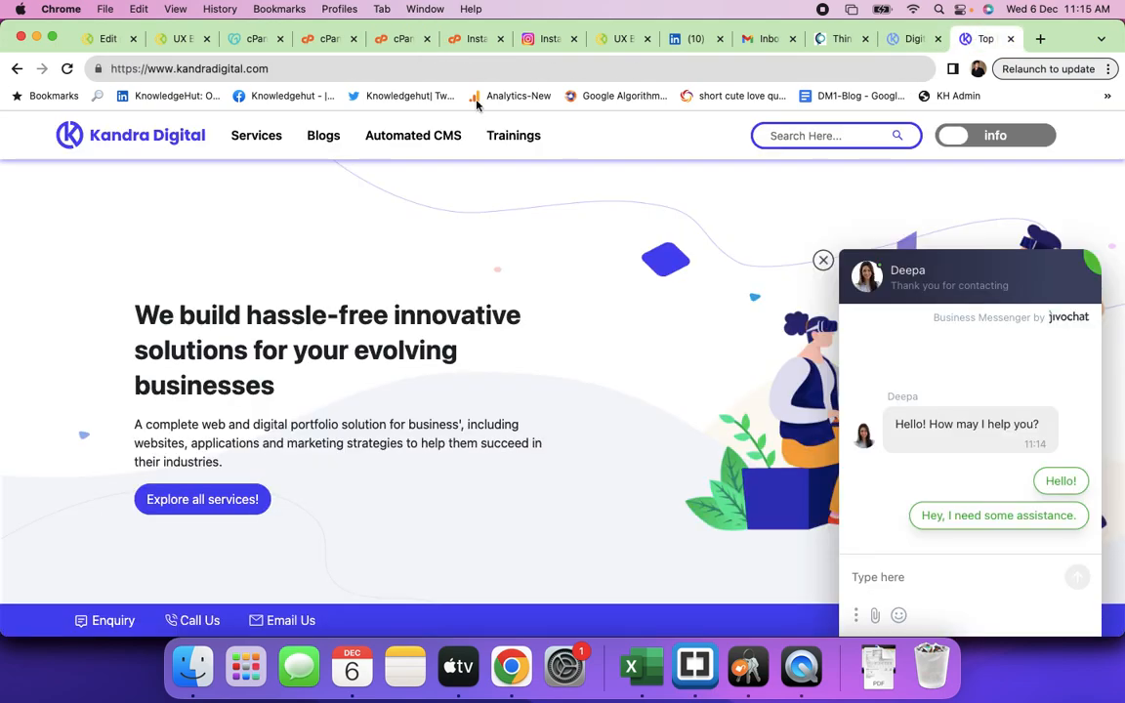
# - Load the kandradigital.com/trainings page
pyautogui.click(289, 74)
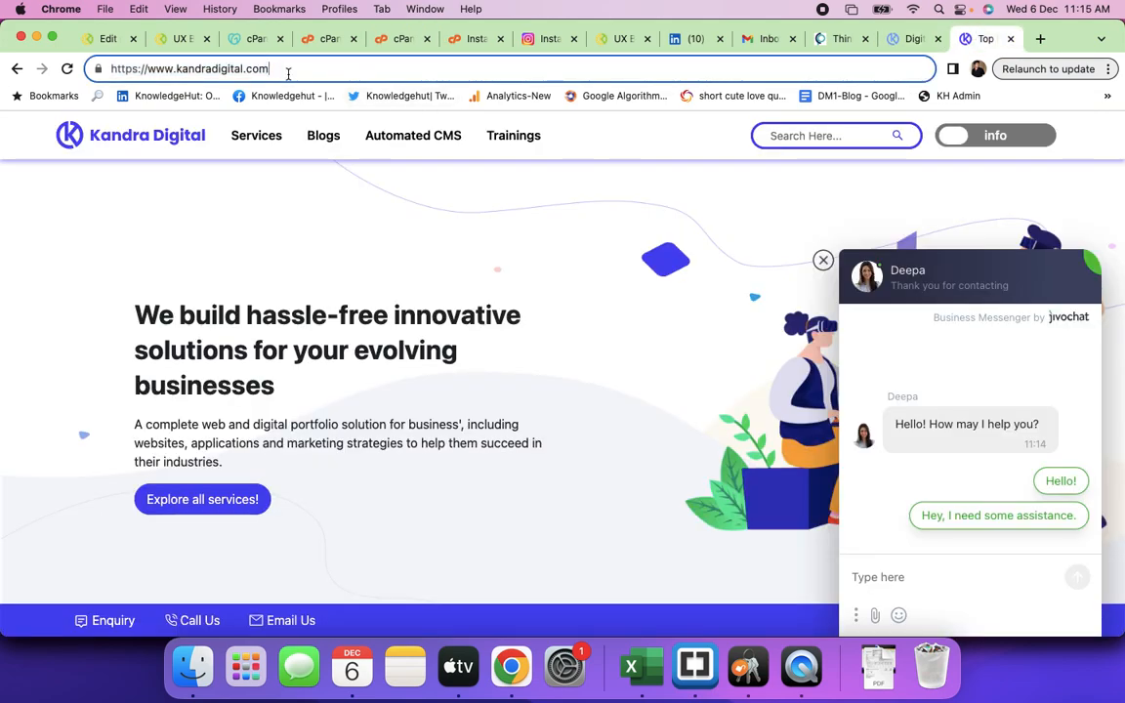
pyautogui.write('/trainin')
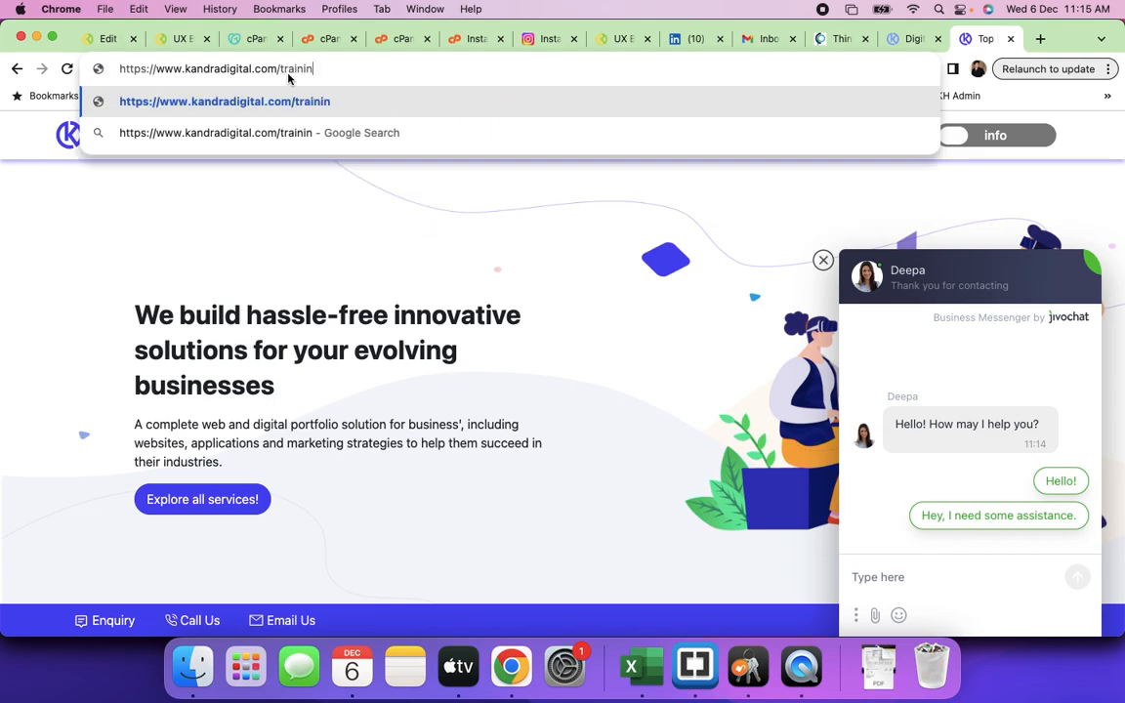
pyautogui.write('gs')
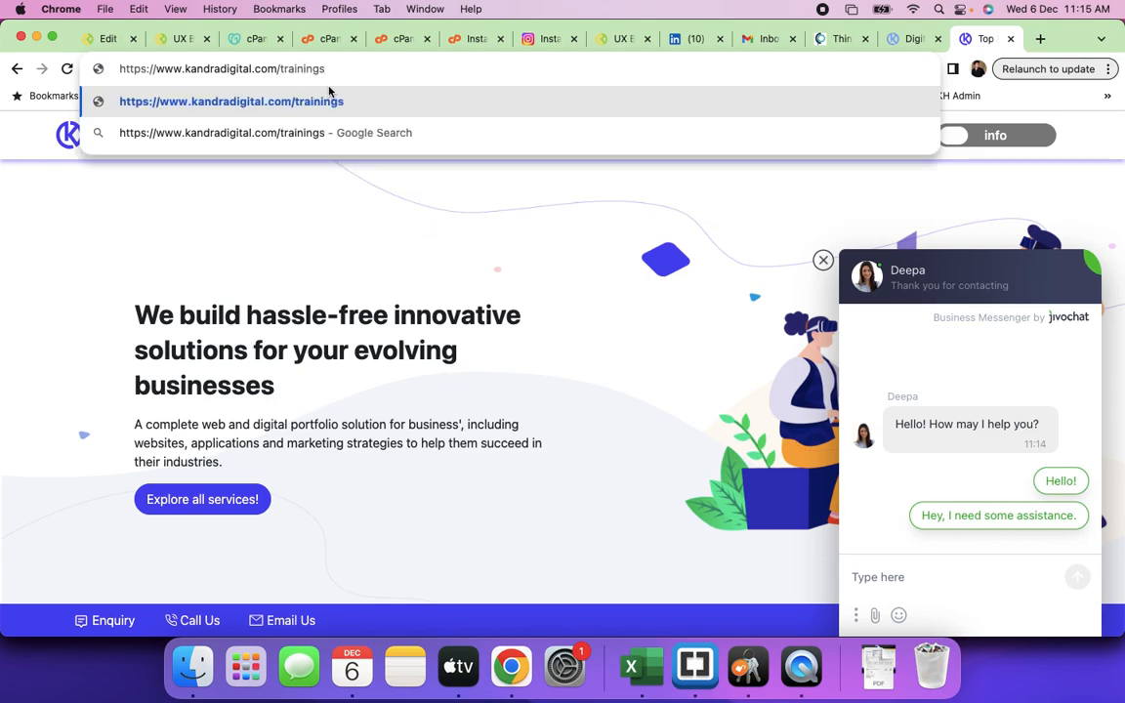
pyautogui.press('Return')
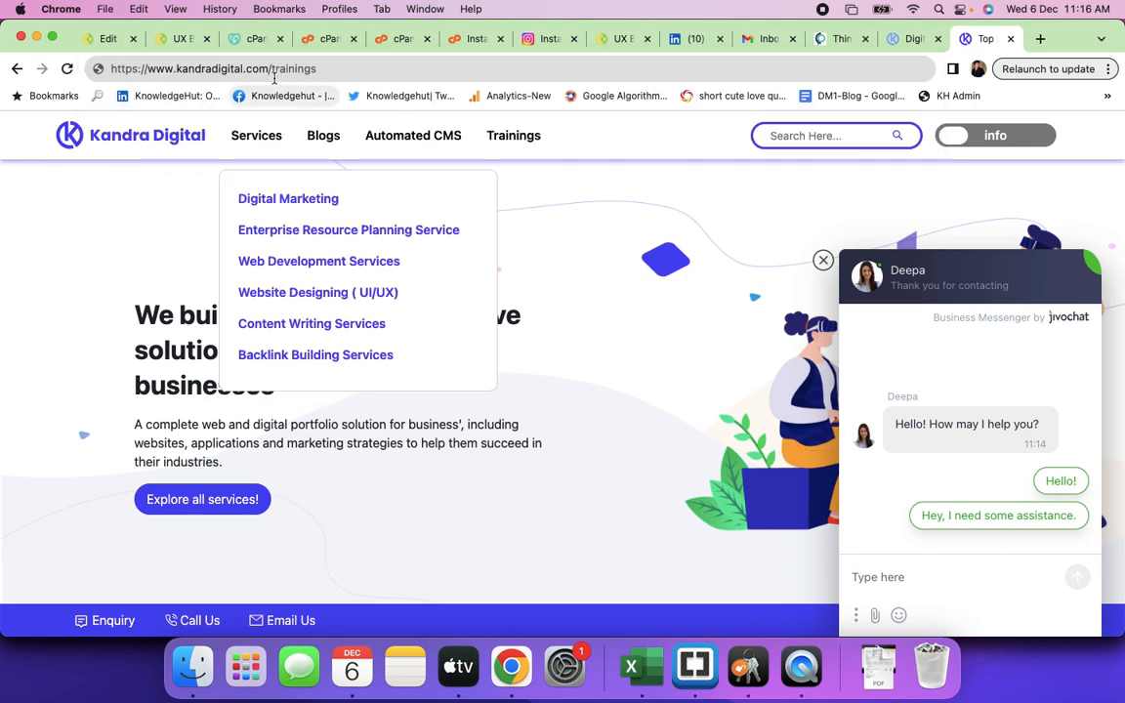
# - Highlight 'trainings' in the address, then switch to the trainings.kandradigital.com tab
pyautogui.click(274, 69)
pyautogui.moveTo(272, 68); pyautogui.dragTo(320, 68)
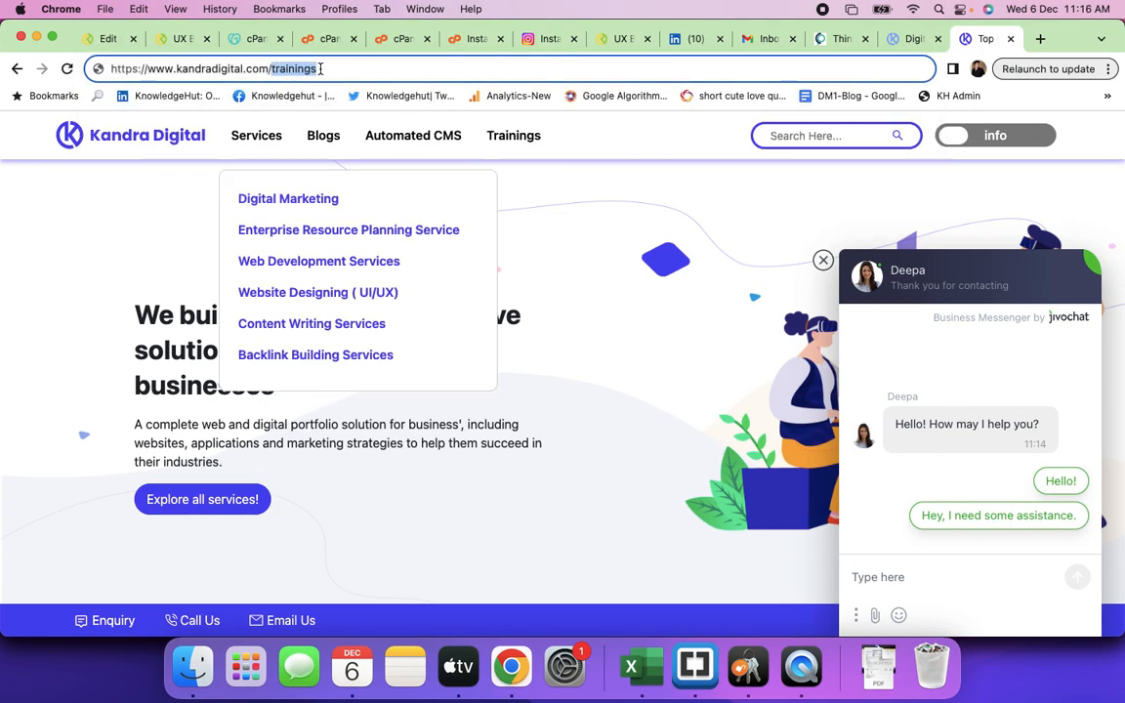
pyautogui.click(41, 345)
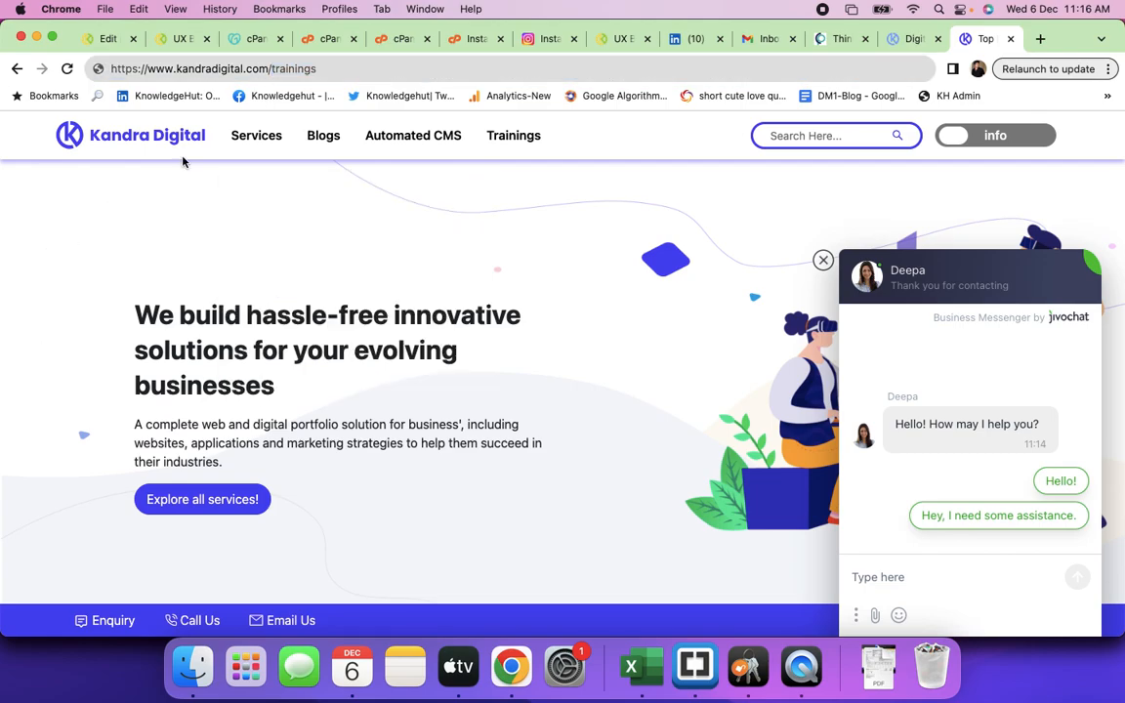
pyautogui.click(283, 68)
pyautogui.moveTo(271, 68); pyautogui.dragTo(318, 69)
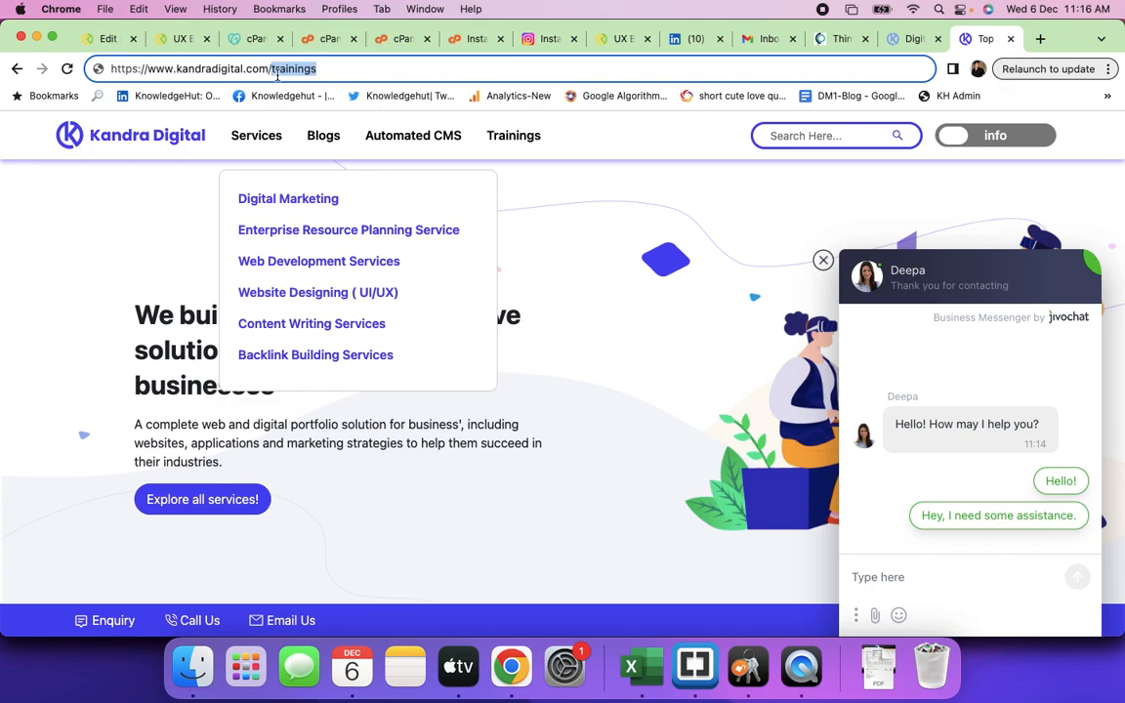
pyautogui.click(273, 70)
pyautogui.moveTo(274, 70); pyautogui.dragTo(333, 69)
pyautogui.hotkey('ctrl', 'shift', 'Tab')
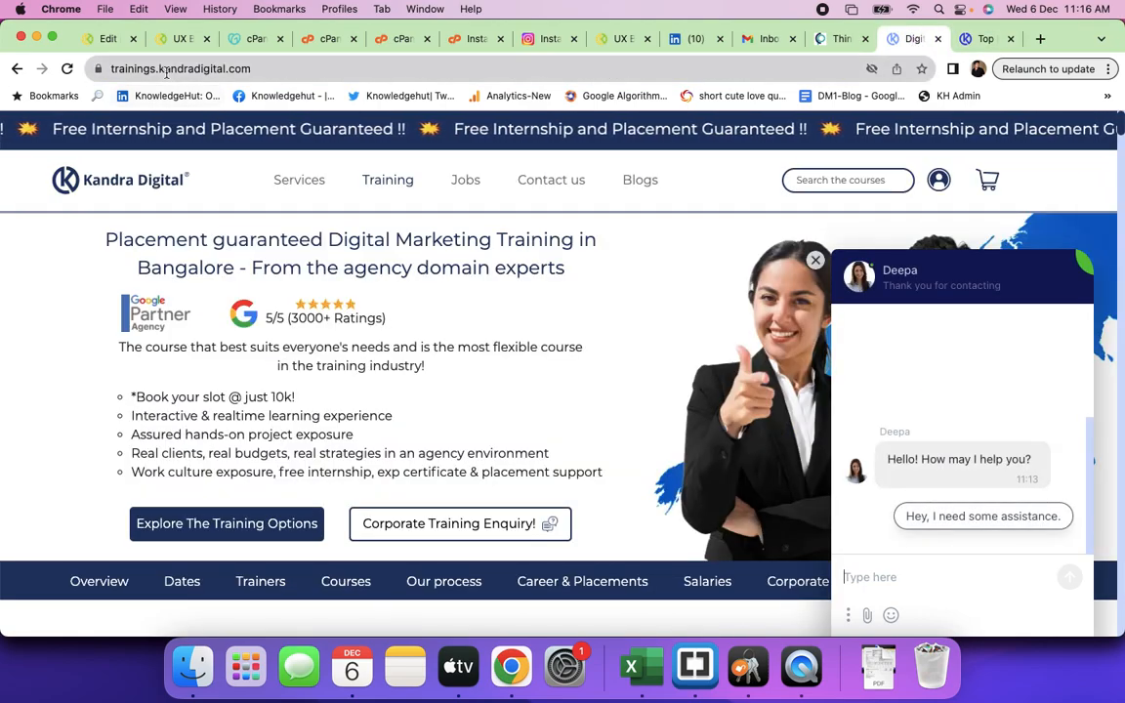
# - Highlight the 'trainings' subdomain in the address, then return to the kandradigital.com/trainings tab
pyautogui.click(156, 72)
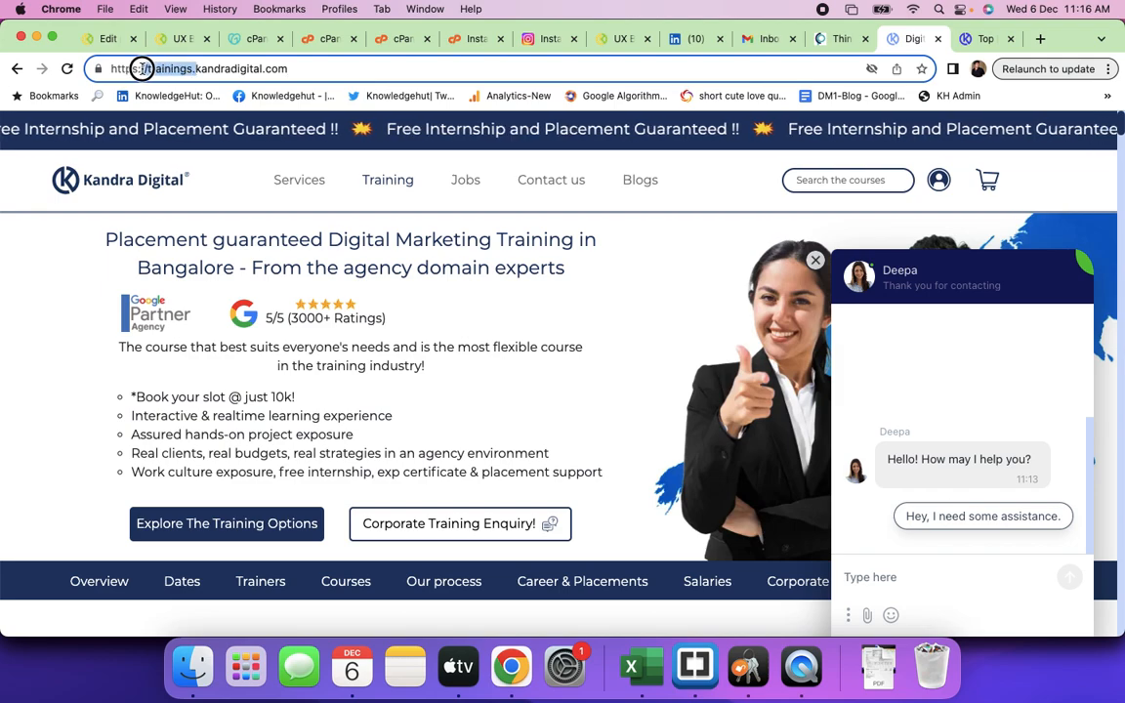
pyautogui.moveTo(152, 69); pyautogui.dragTo(147, 69)
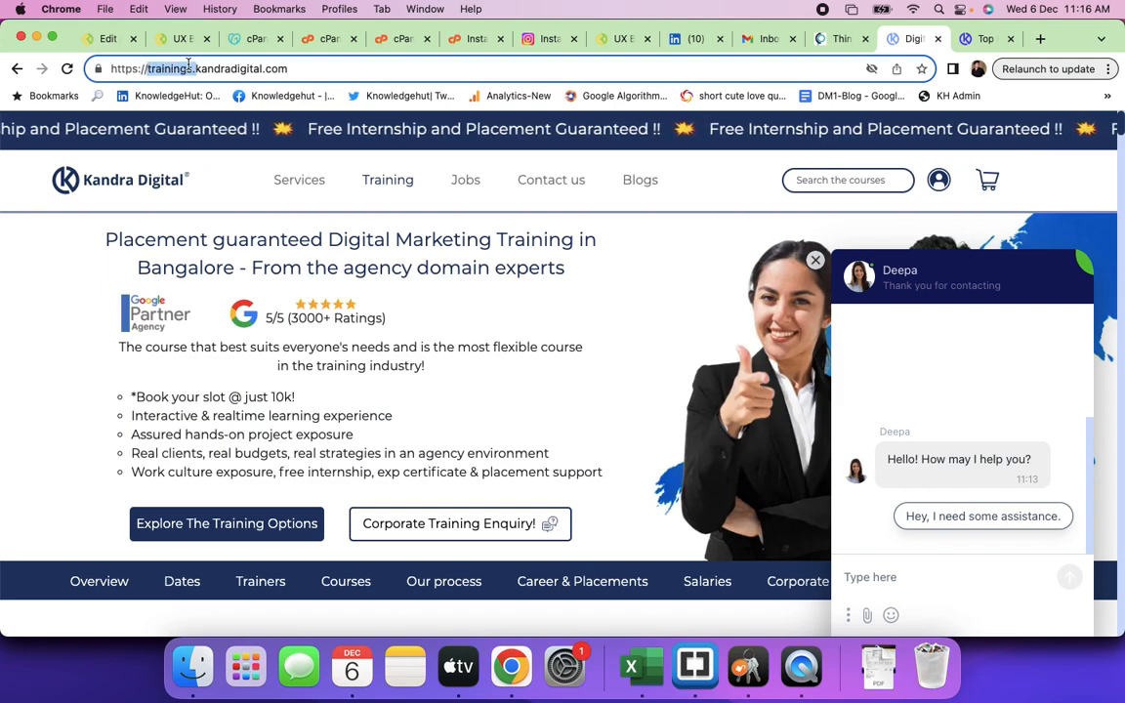
pyautogui.click(113, 136)
pyautogui.moveTo(159, 69); pyautogui.dragTo(134, 69)
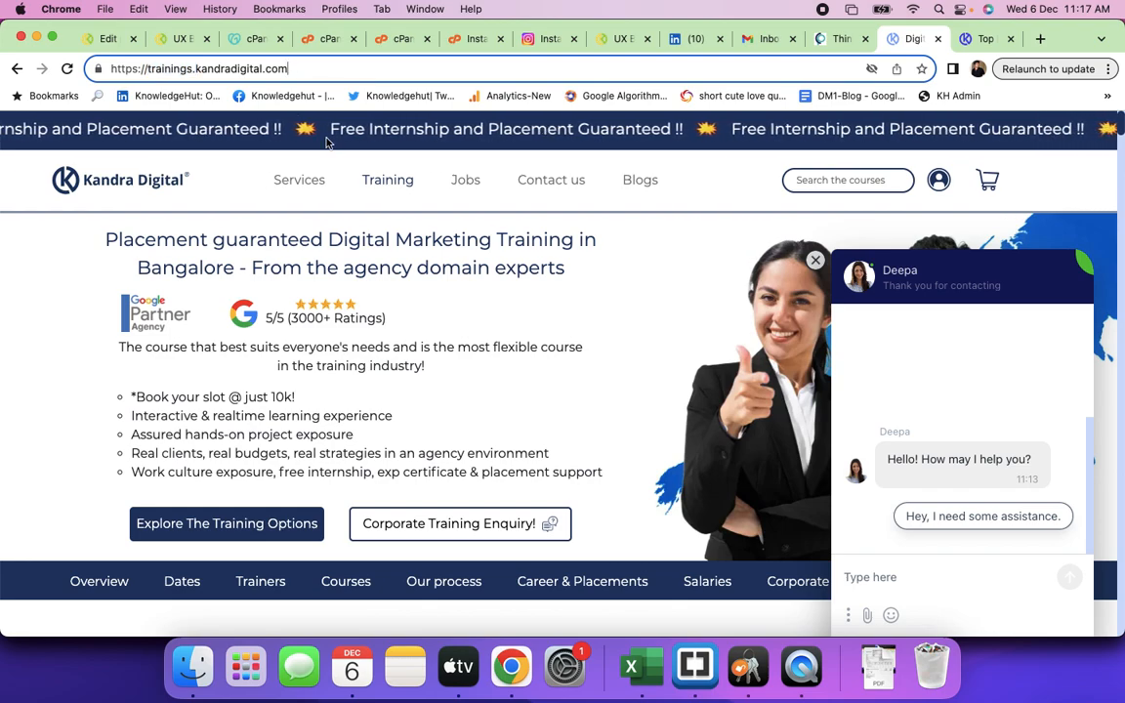
pyautogui.moveTo(296, 180)
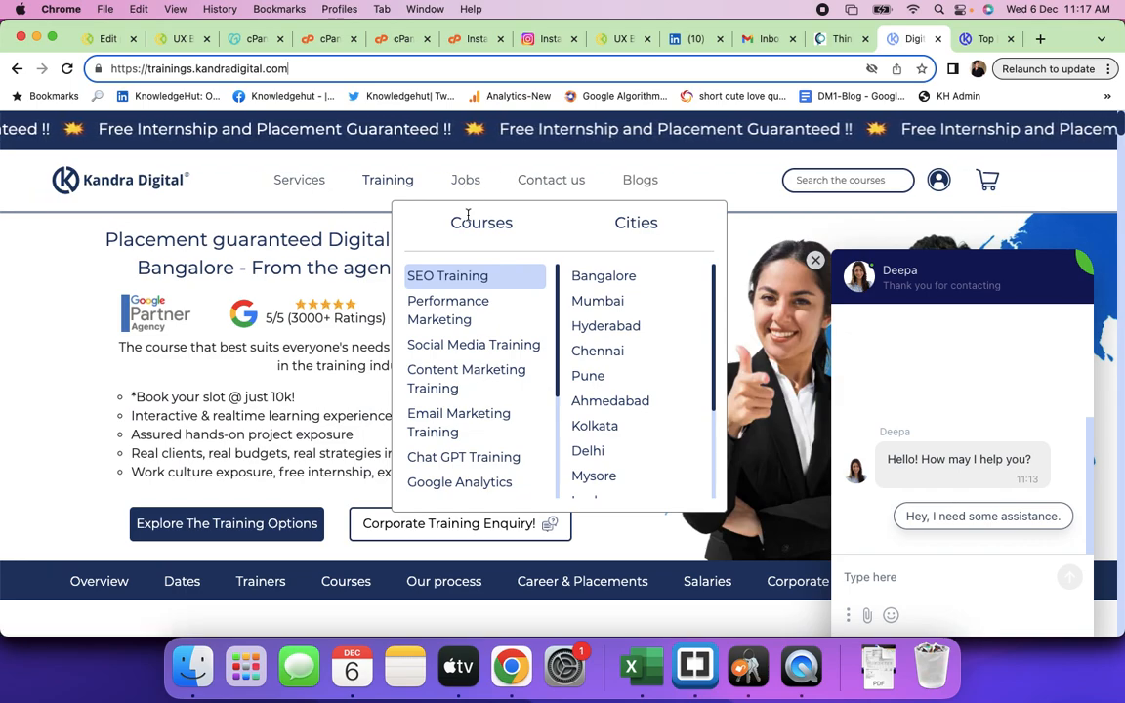
pyautogui.click(980, 40)
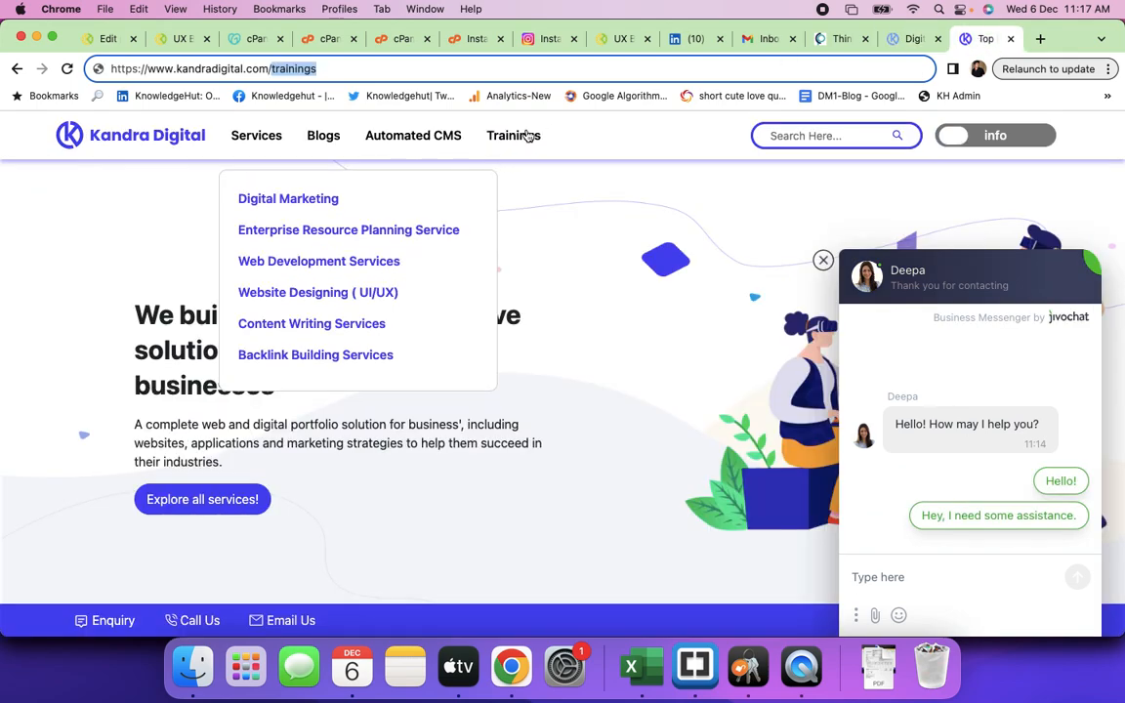
# - Open the Kandra Digital blog page and scroll through it
pyautogui.click(272, 69)
pyautogui.moveTo(272, 70); pyautogui.dragTo(341, 71)
pyautogui.click(326, 139)
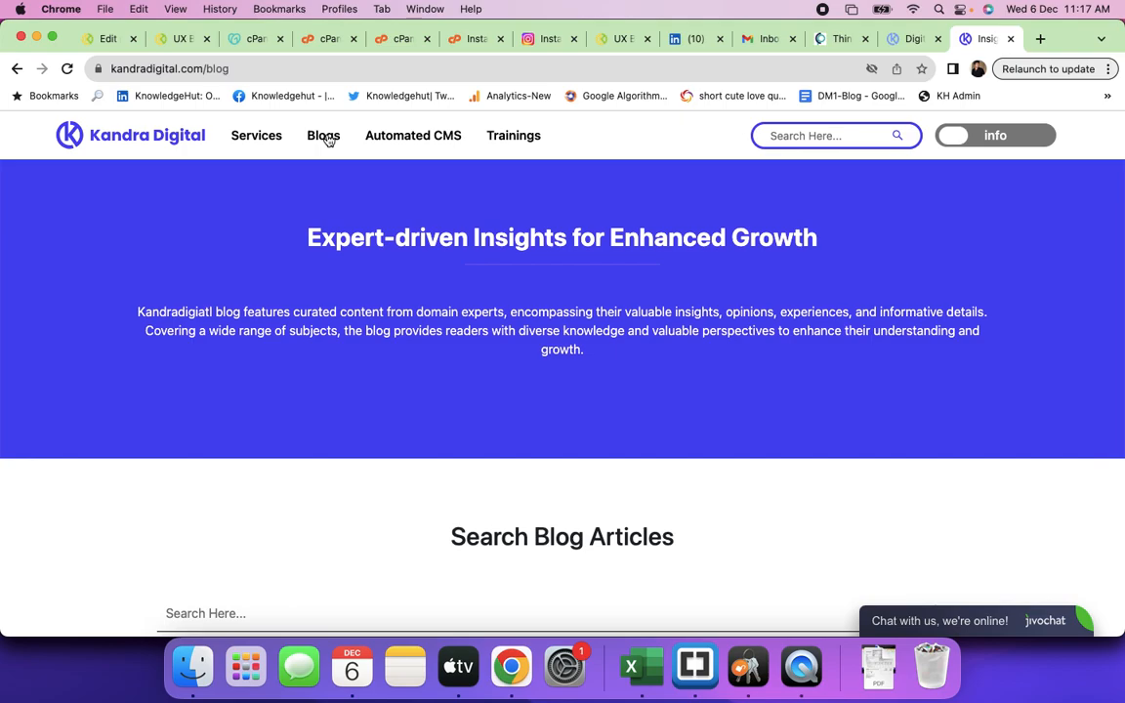
pyautogui.scroll(-6, 431, 430)
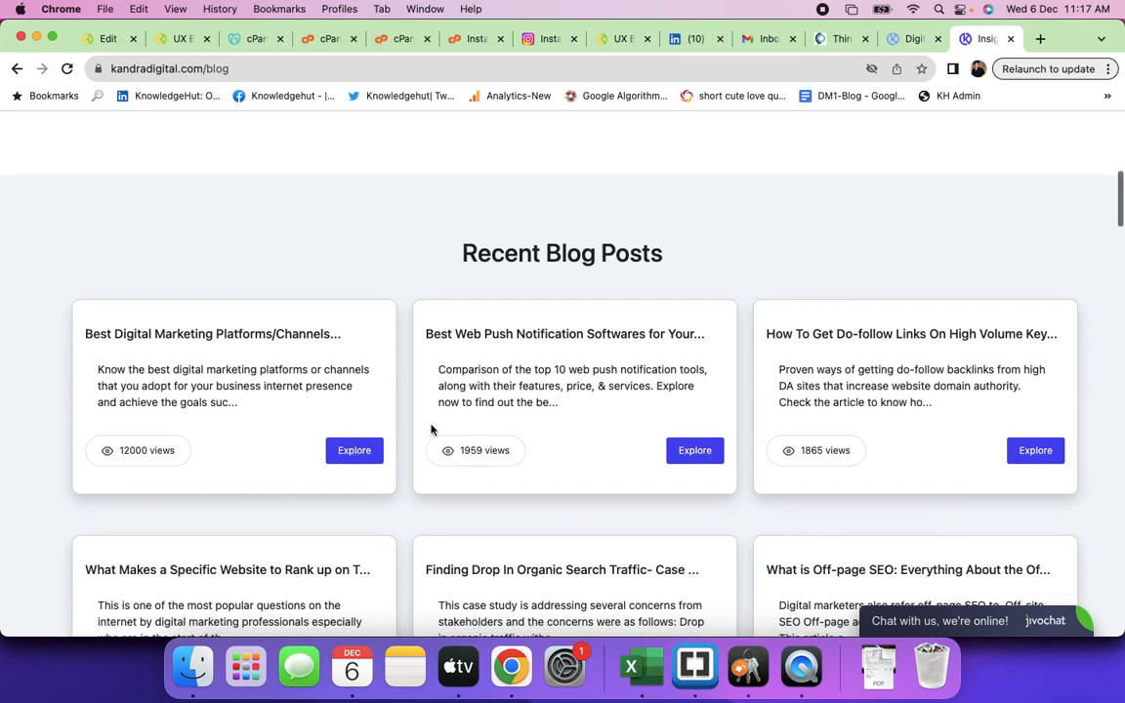
pyautogui.scroll(7, 431, 429)
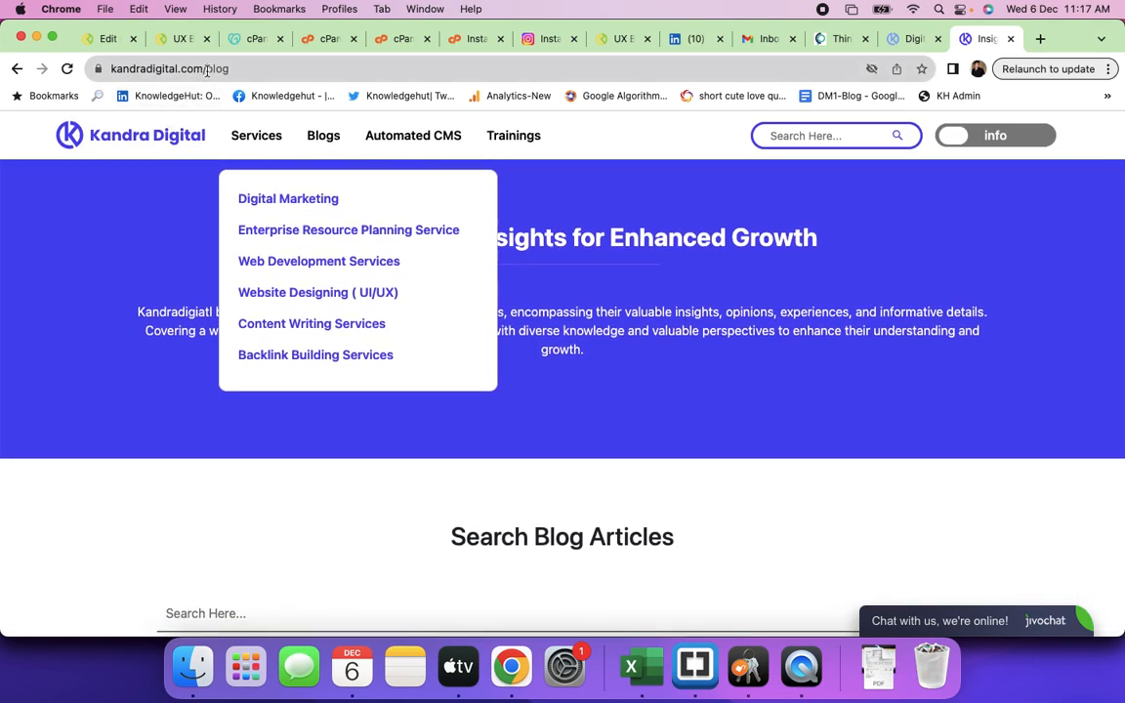
# - Dismiss the Services list and close the blog's live chat panel
pyautogui.doubleClick(255, 71)
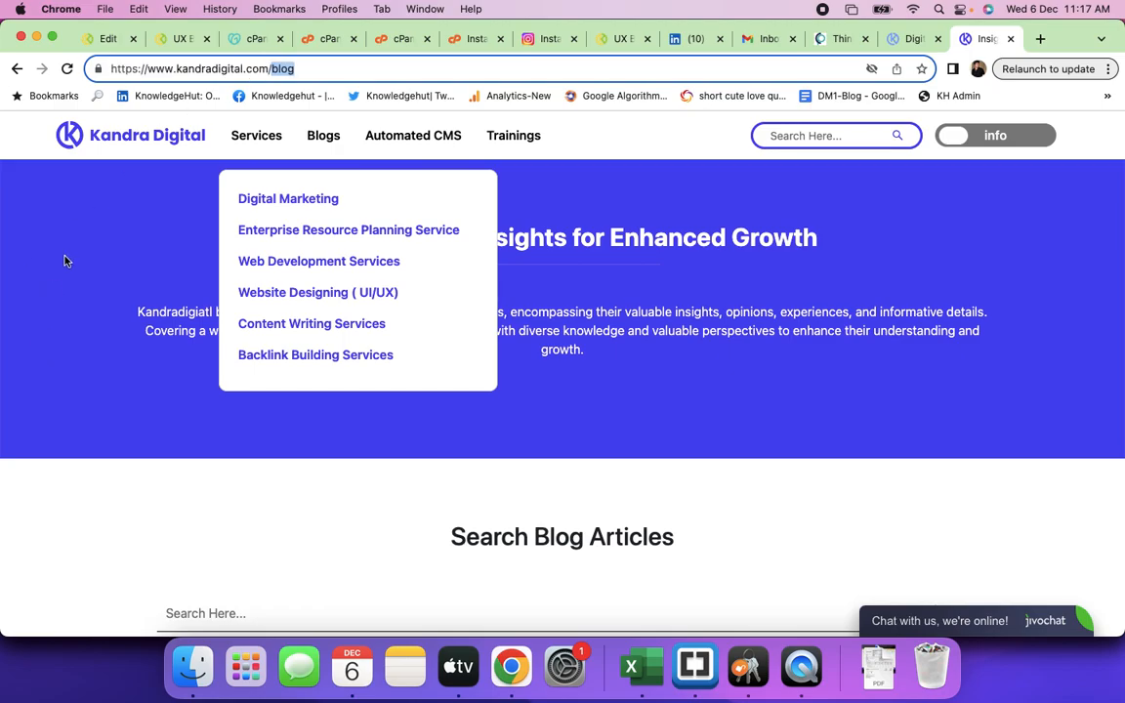
pyautogui.click(58, 230)
pyautogui.scroll(-20, 593, 439)
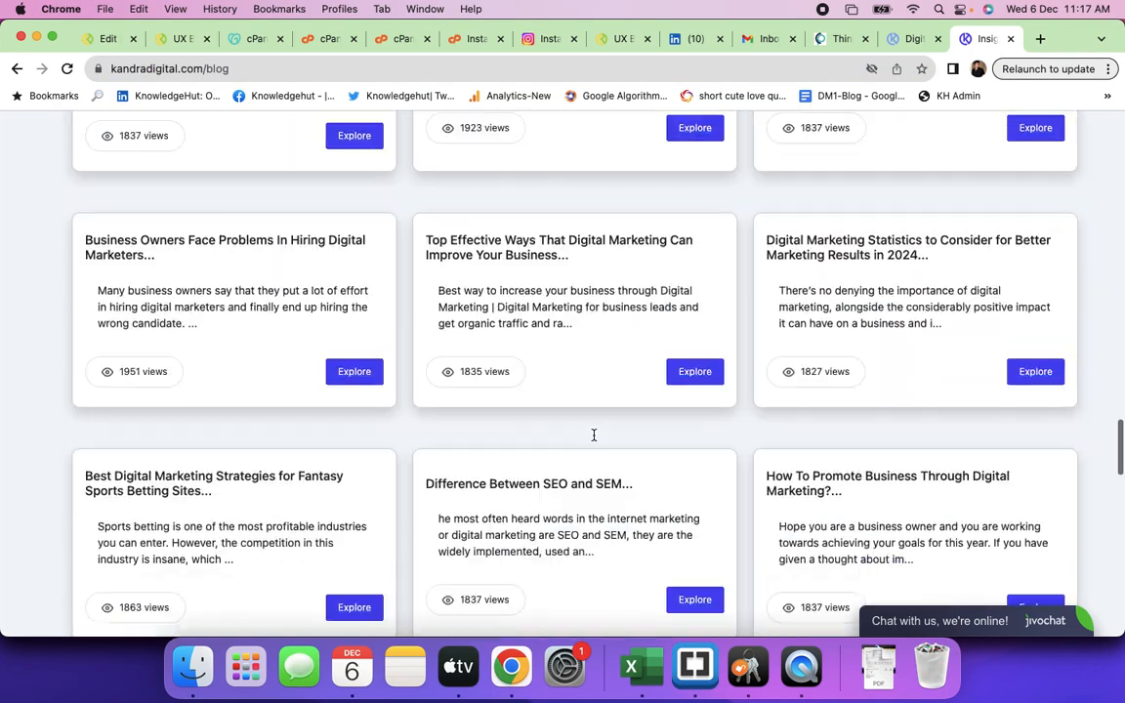
pyautogui.scroll(-5, 593, 439)
pyautogui.scroll(20, 592, 440)
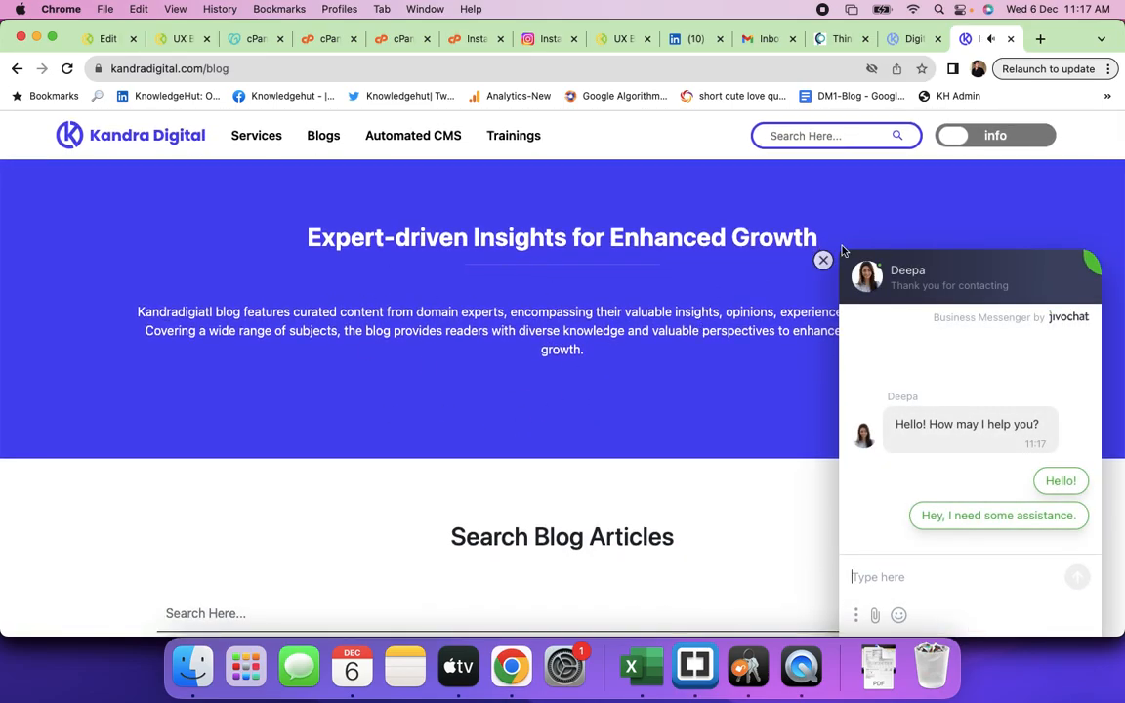
pyautogui.click(824, 262)
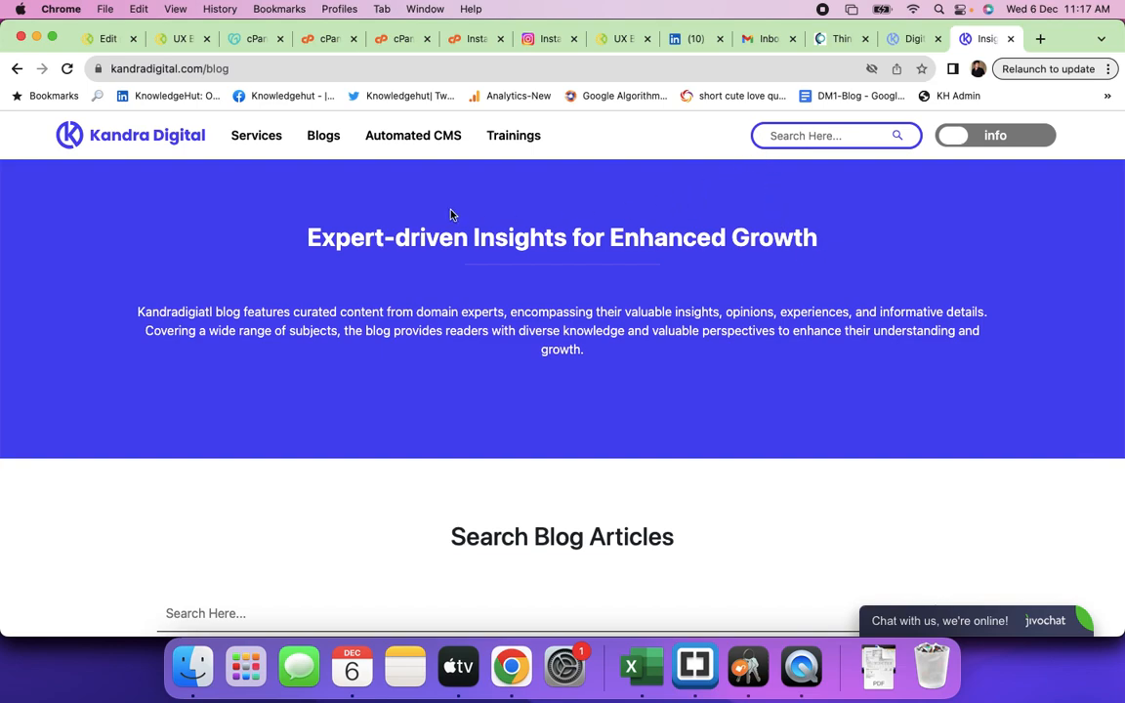
# - Edit the address to blog.kandradigital.com, removing the /blog path, without loading it
pyautogui.click(208, 68)
pyautogui.moveTo(270, 69); pyautogui.dragTo(299, 68)
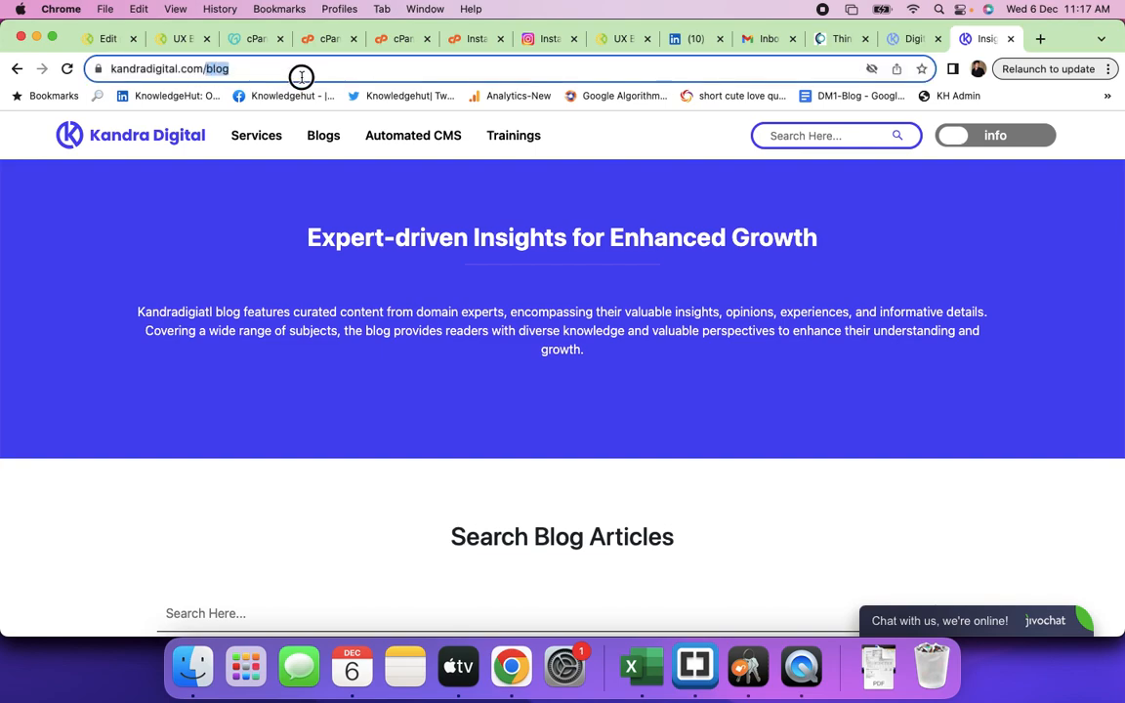
pyautogui.click(114, 341)
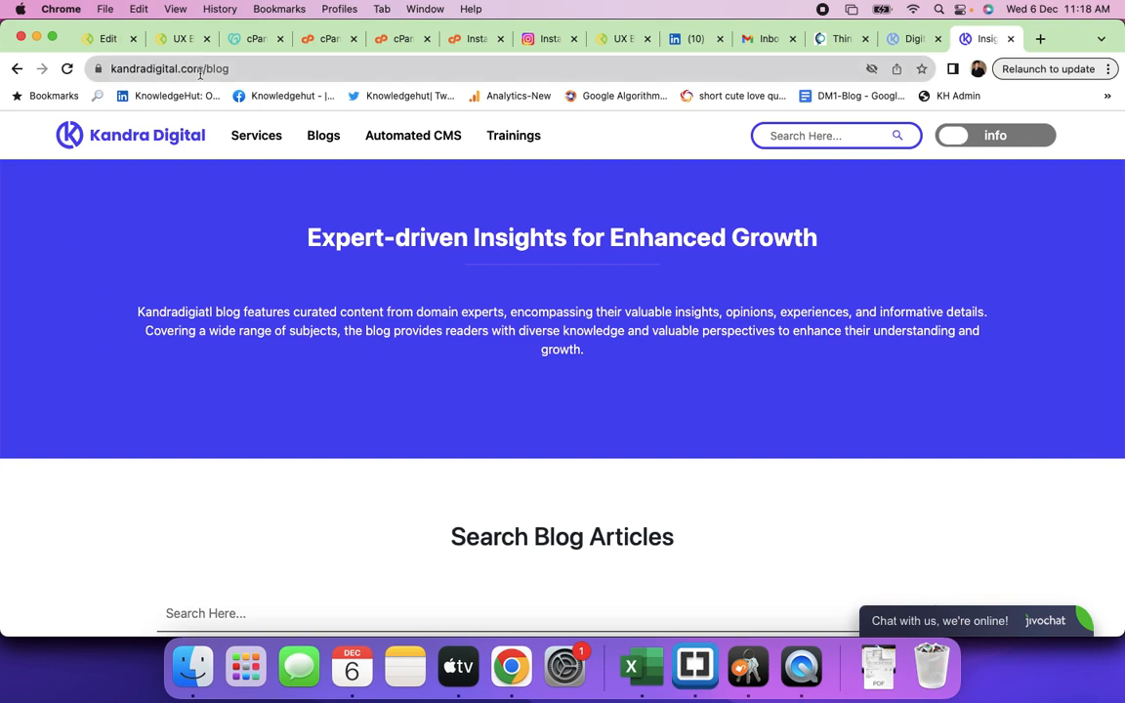
pyautogui.moveTo(204, 68); pyautogui.dragTo(300, 69)
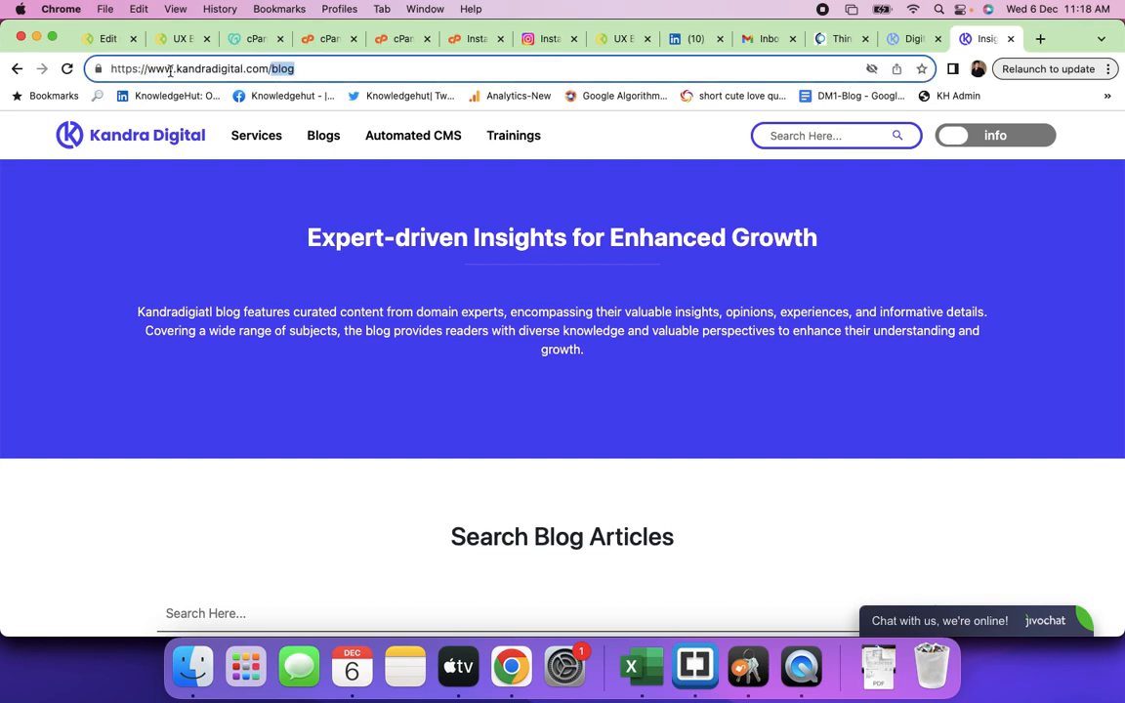
pyautogui.moveTo(174, 68); pyautogui.dragTo(104, 70)
pyautogui.write('bo')
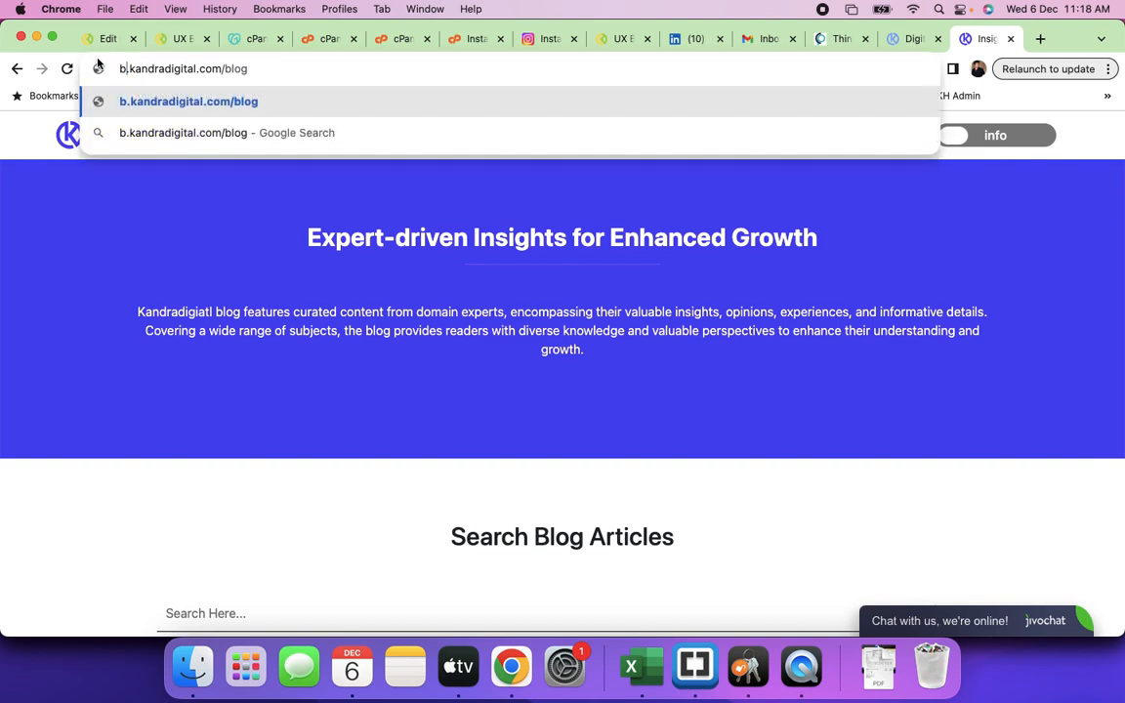
pyautogui.press('BackSpace')
pyautogui.write('log.')
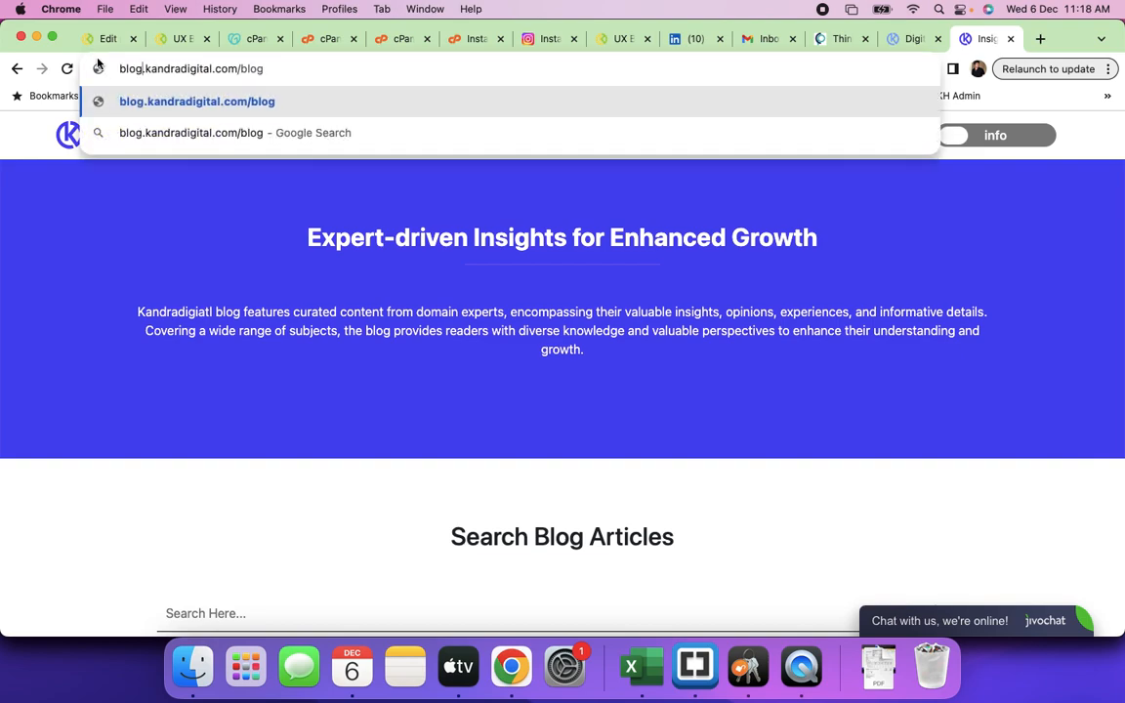
pyautogui.moveTo(245, 71); pyautogui.dragTo(335, 75)
pyautogui.press('BackSpace')
pyautogui.press('BackSpace')
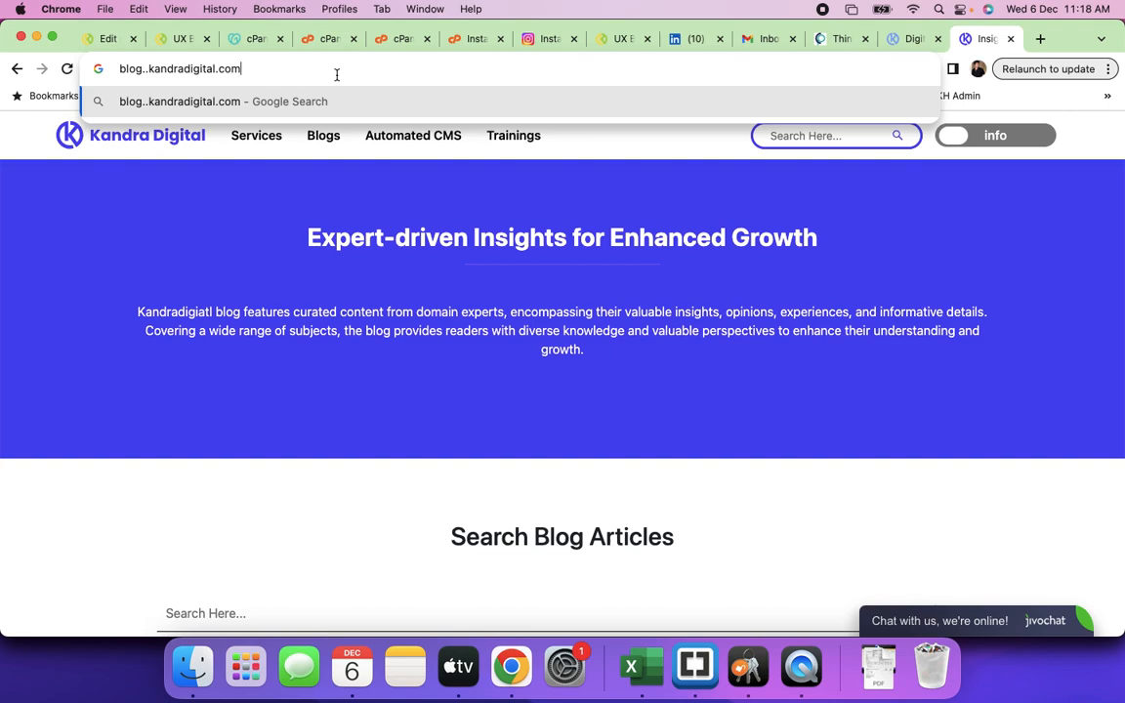
pyautogui.click(94, 295)
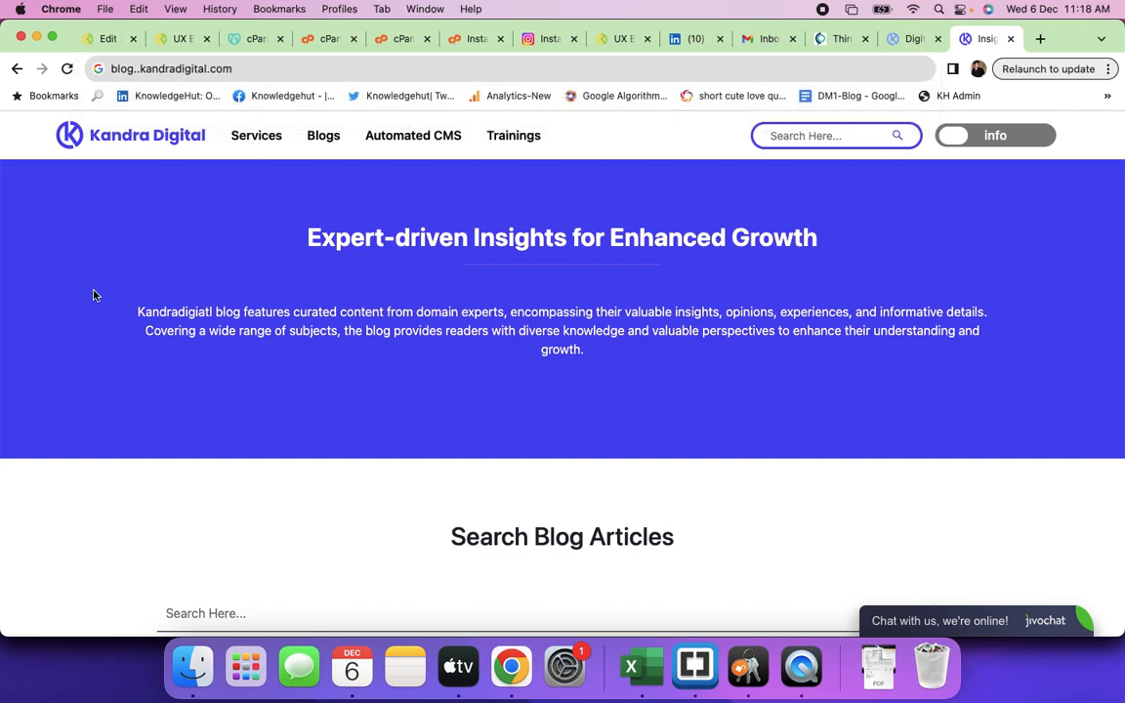
# - Trim the address down to kandradigital.com, then switch to the trainings.kandradigital.com tab
pyautogui.click(137, 70)
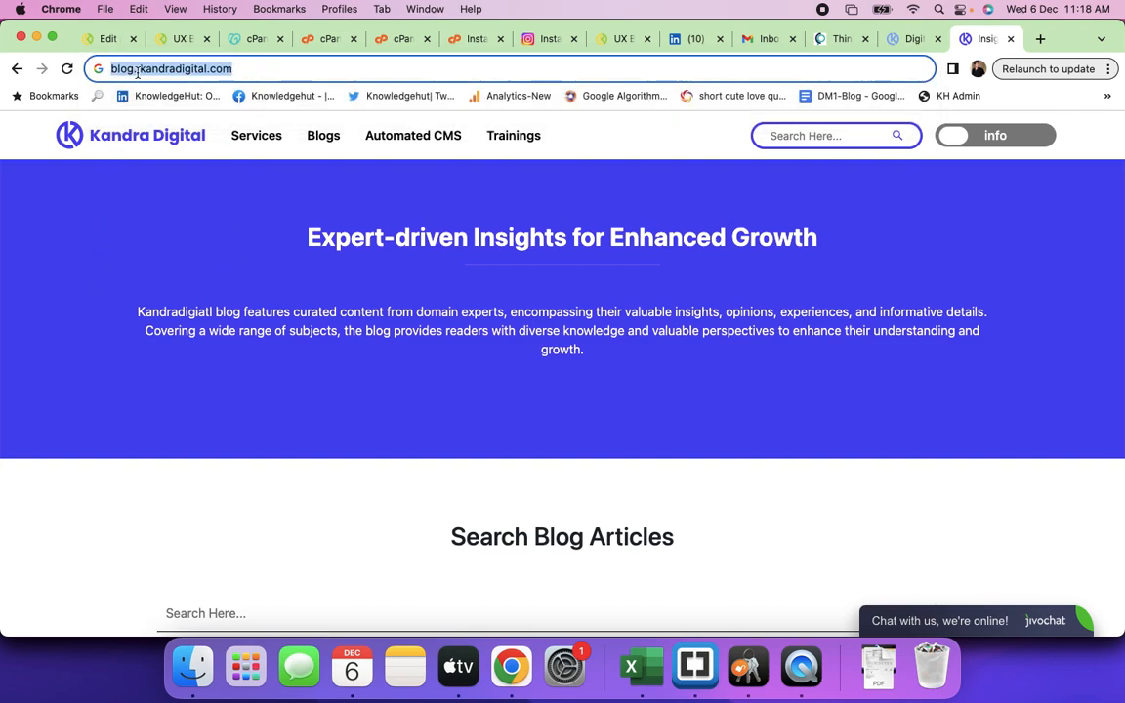
pyautogui.click(137, 72)
pyautogui.press('BackSpace')
pyautogui.press('BackSpace')
pyautogui.press('BackSpace')
pyautogui.press('BackSpace')
pyautogui.press('BackSpace')
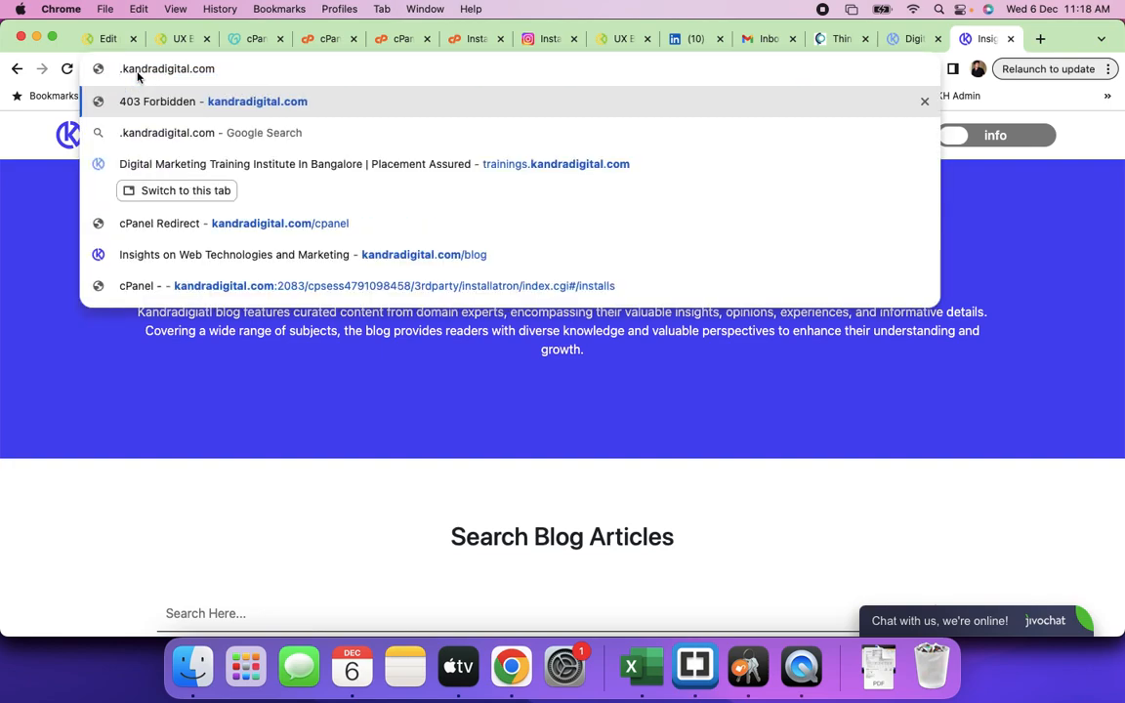
pyautogui.press('Delete')
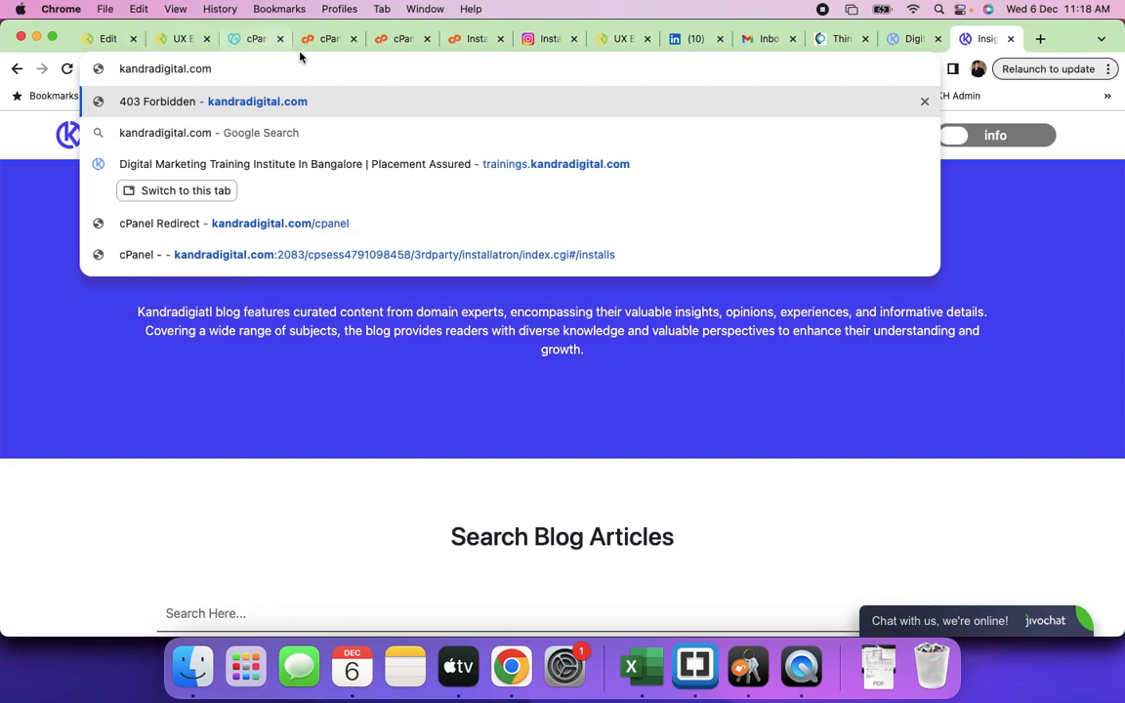
pyautogui.click(890, 42)
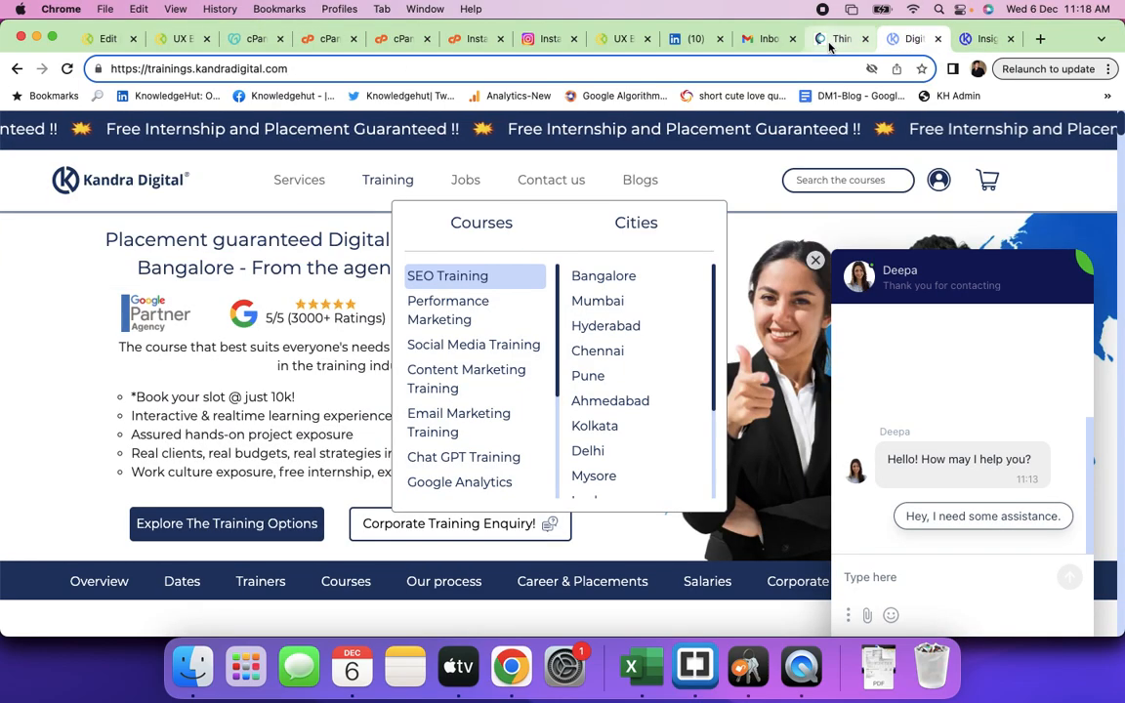
# - Browse the staging.creativeprintpack.com homepage, then return to the training site and close its Training dropdown
pyautogui.click(830, 38)
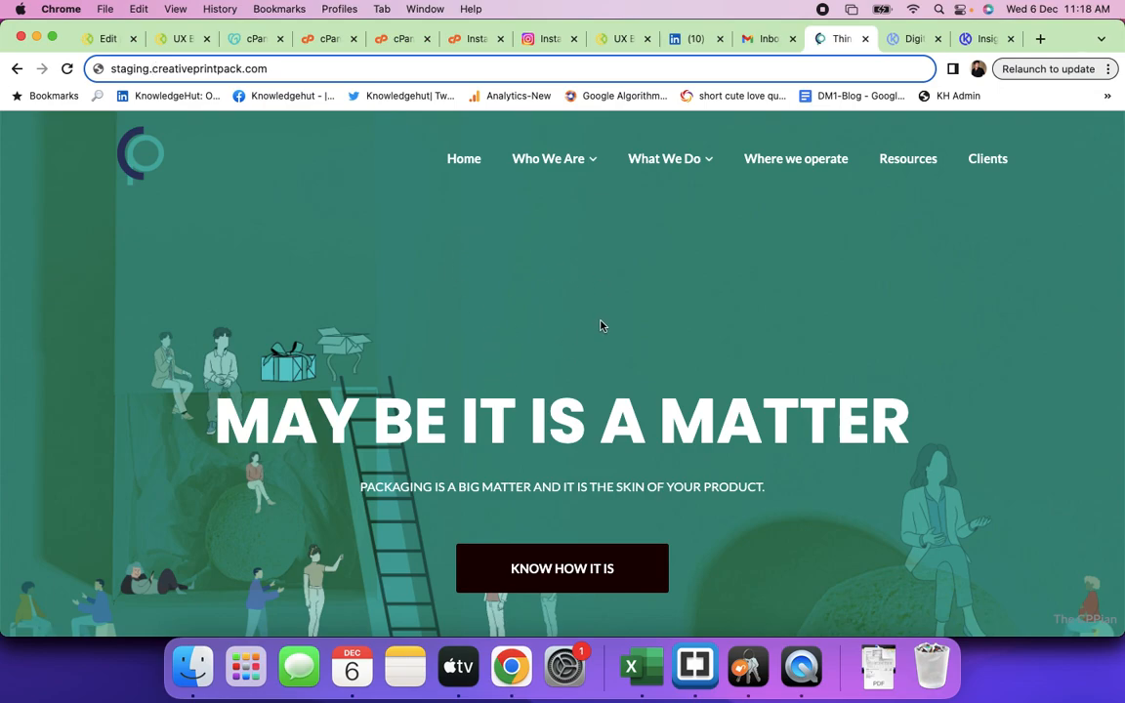
pyautogui.scroll(-3, 598, 477)
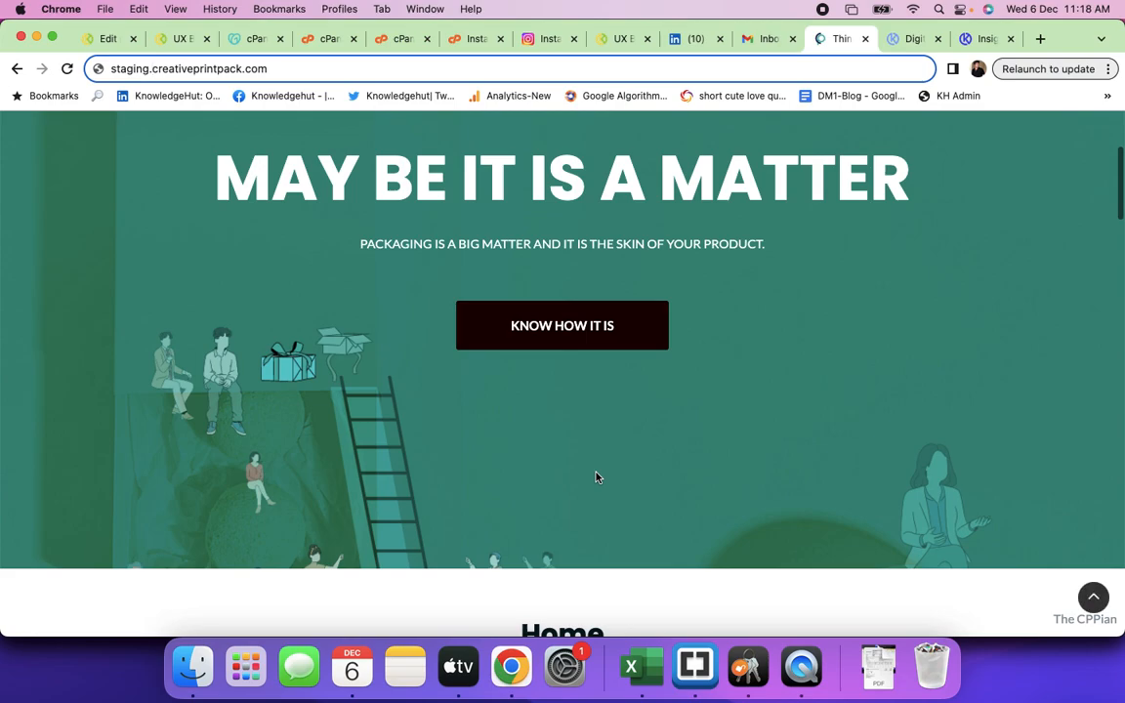
pyautogui.scroll(3, 598, 476)
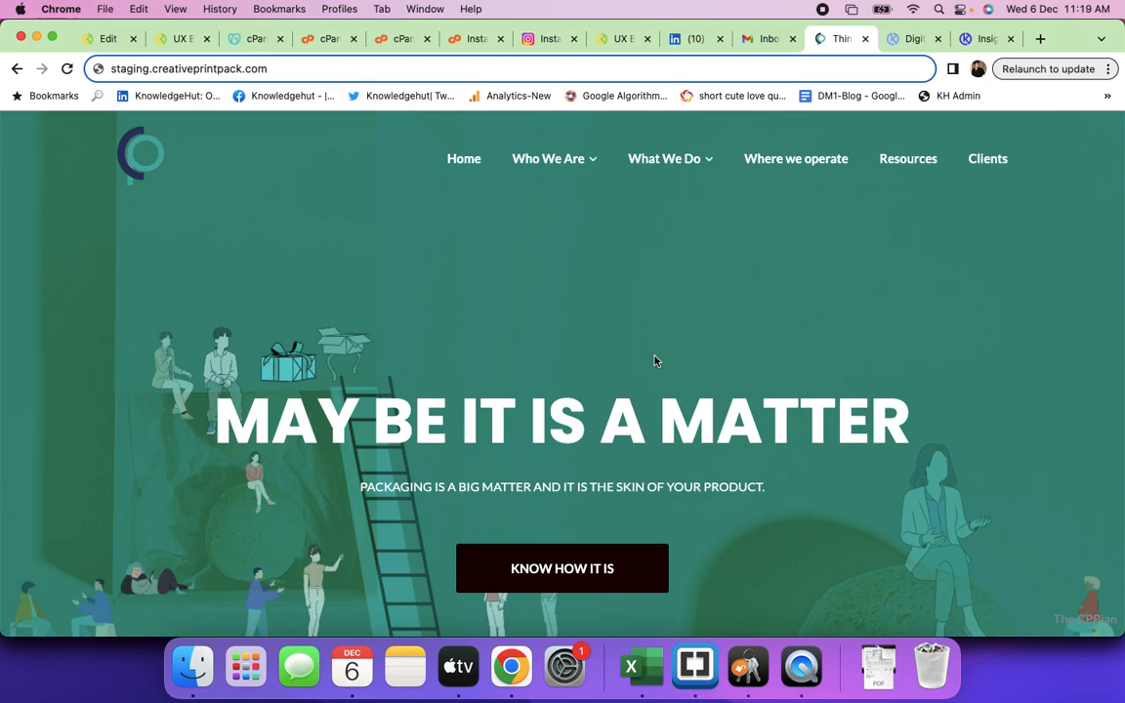
pyautogui.scroll(-15, 715, 371)
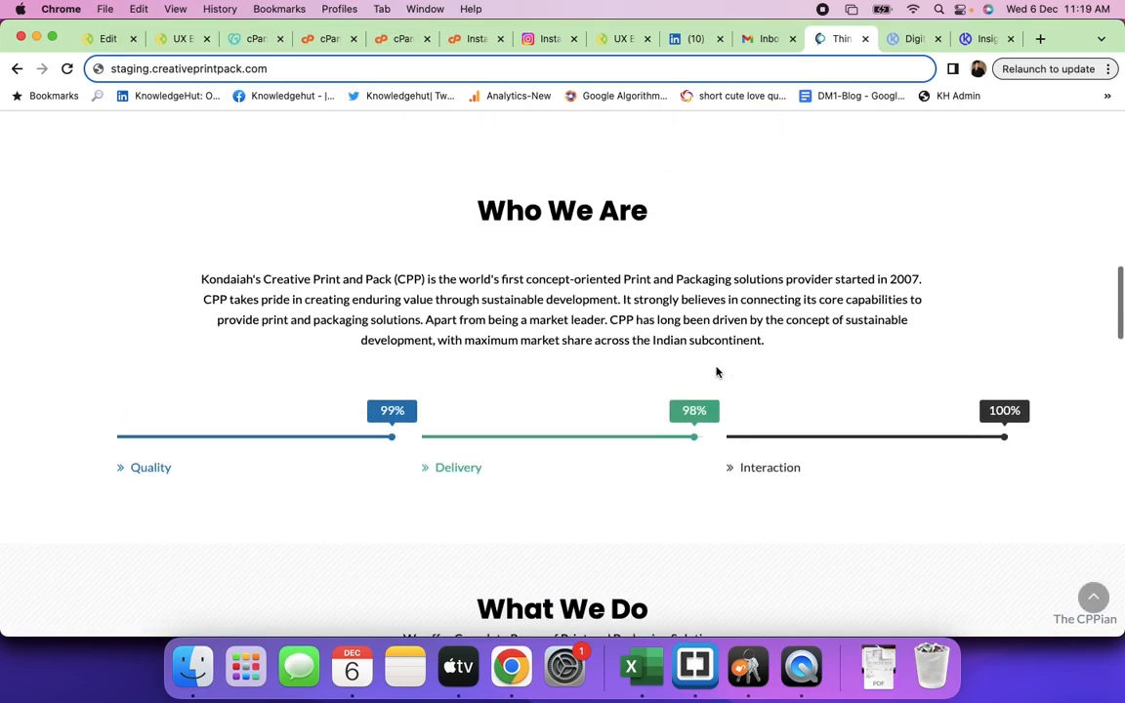
pyautogui.scroll(-10, 715, 371)
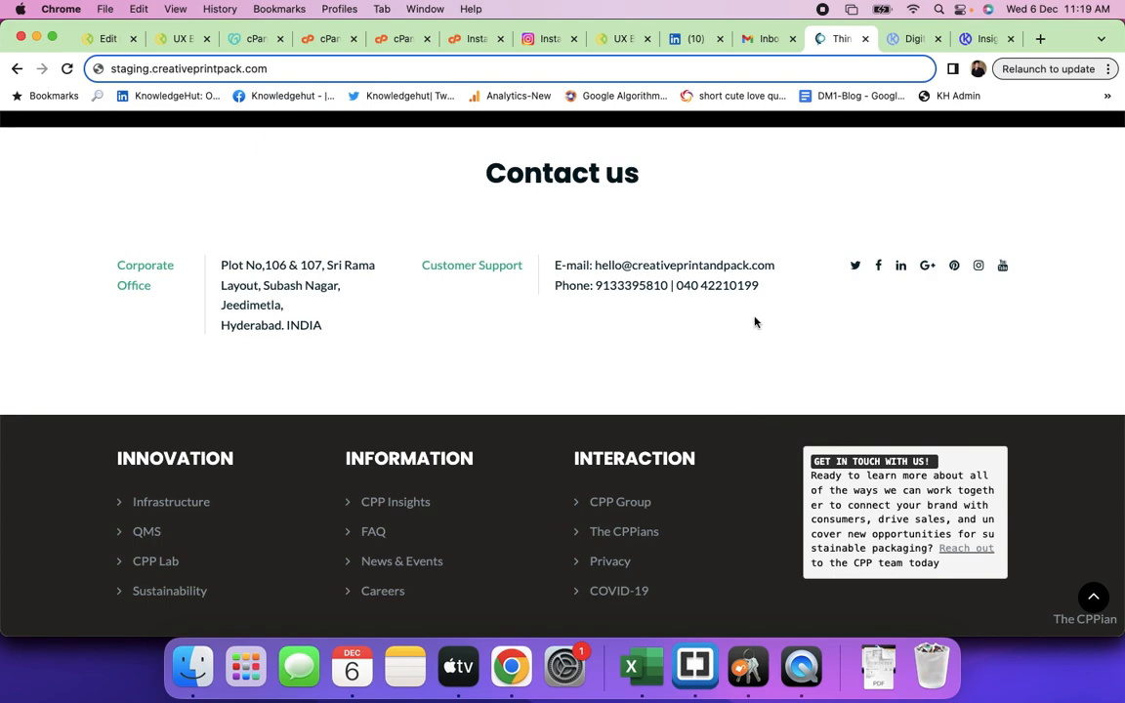
pyautogui.scroll(-1, 737, 371)
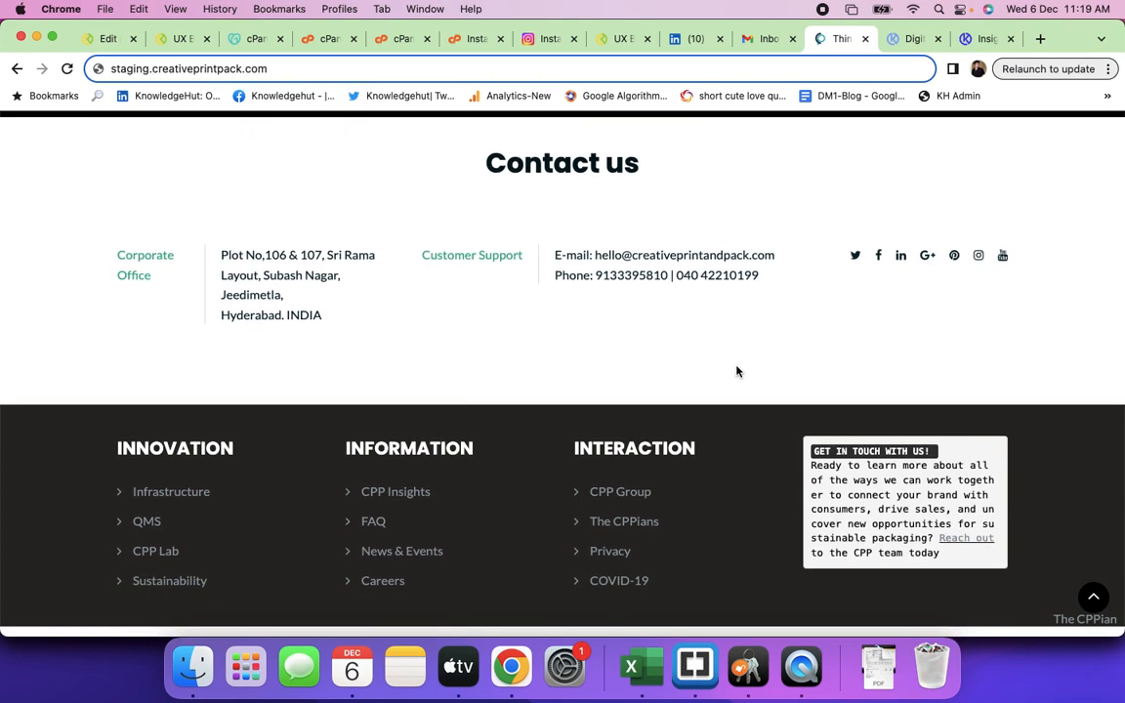
pyautogui.scroll(1, 737, 371)
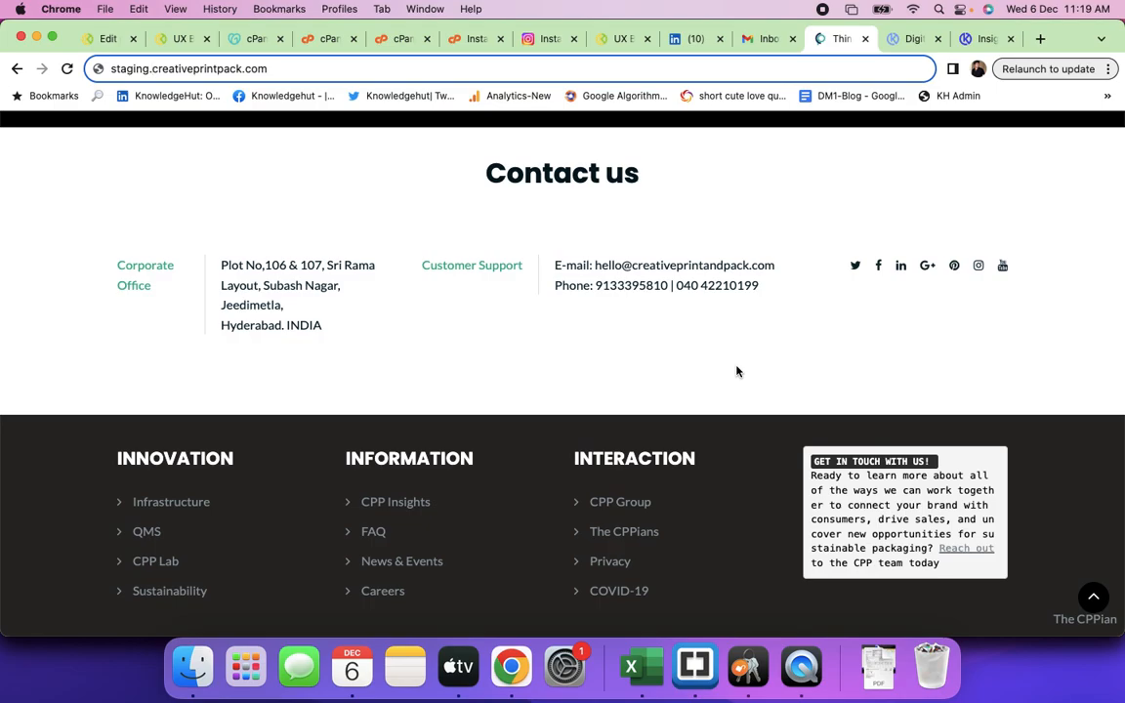
pyautogui.scroll(20, 737, 371)
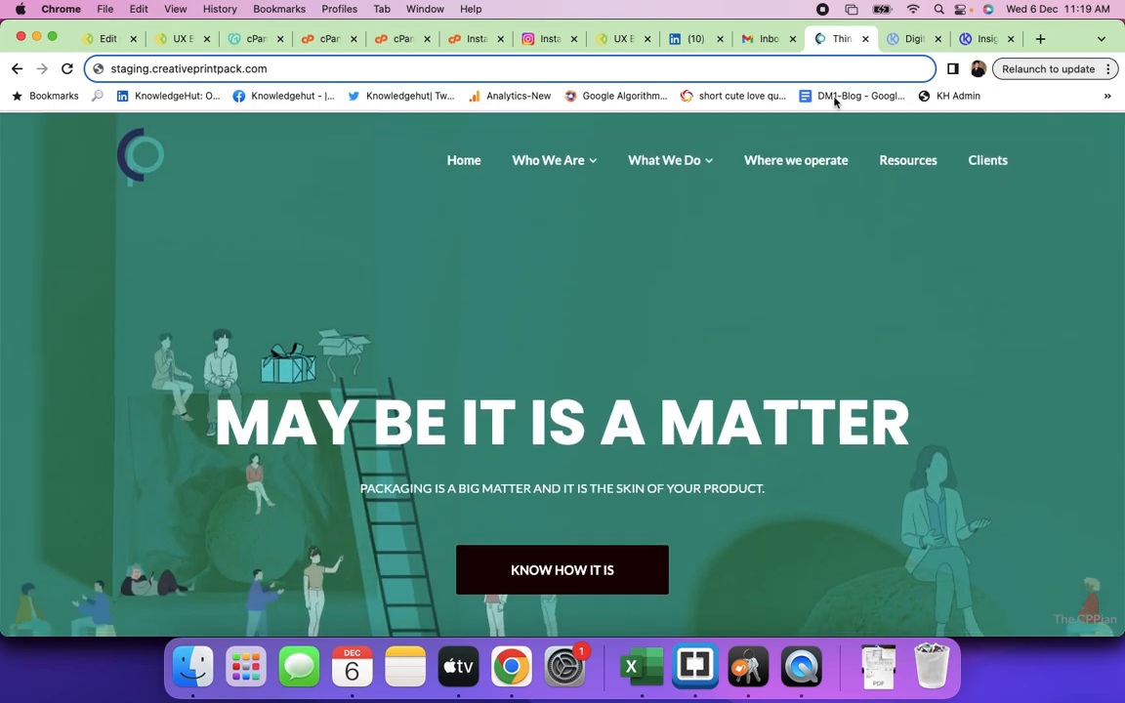
pyautogui.click(908, 39)
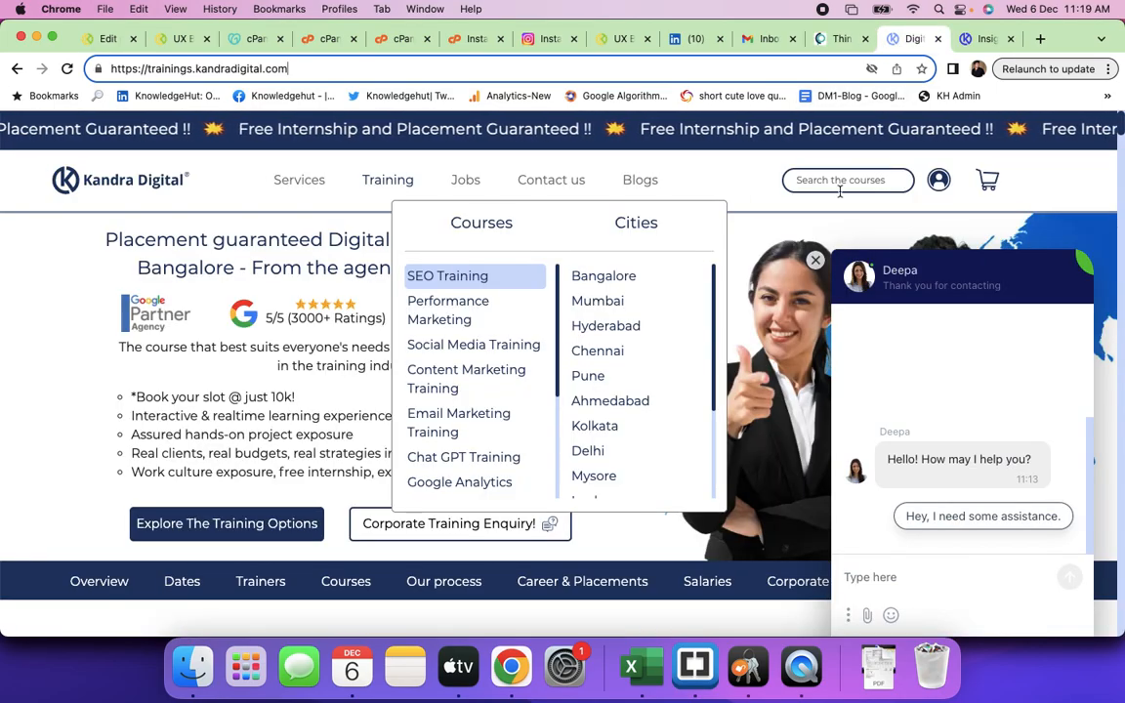
pyautogui.click(1041, 184)
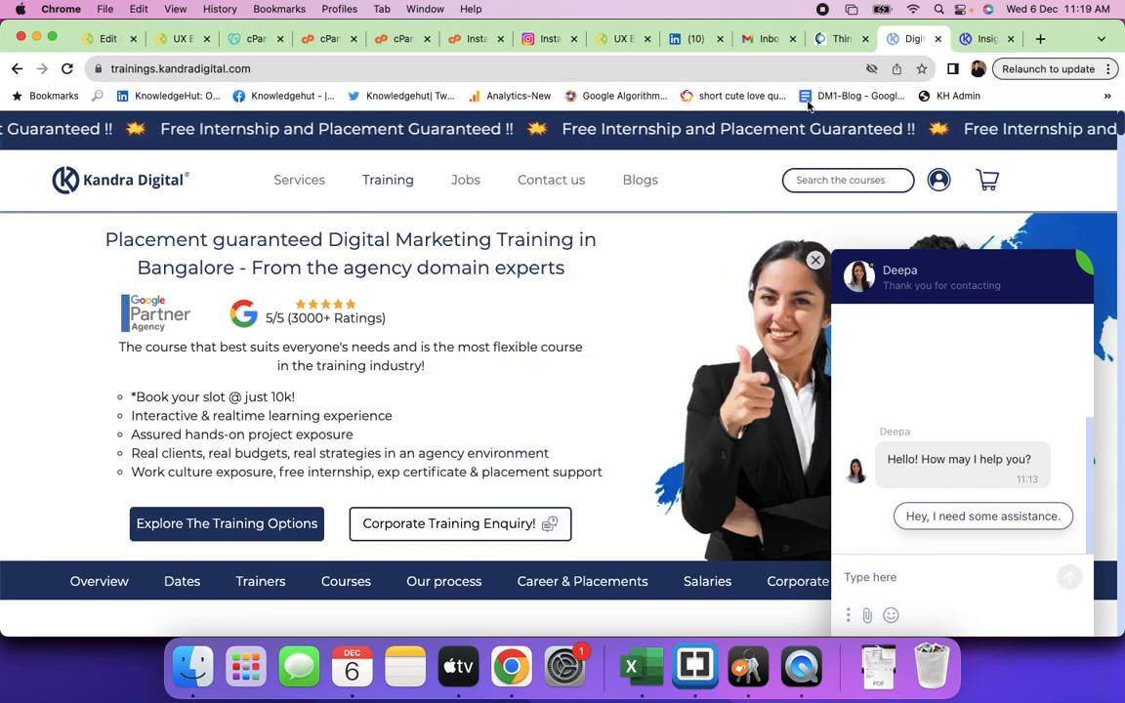
# - From cPanel home, glance at Zone Editor's 19 domains, then open the 33-domain Domains page
pyautogui.click(322, 38)
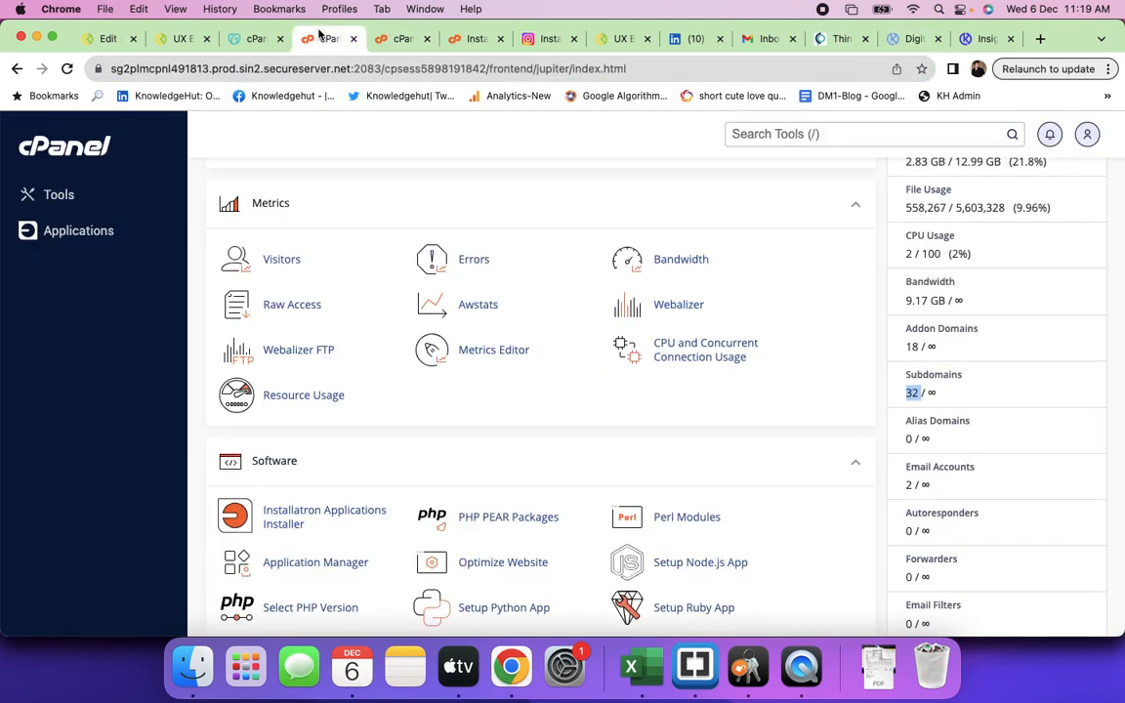
pyautogui.scroll(-3, 575, 462)
pyautogui.scroll(-8, 575, 462)
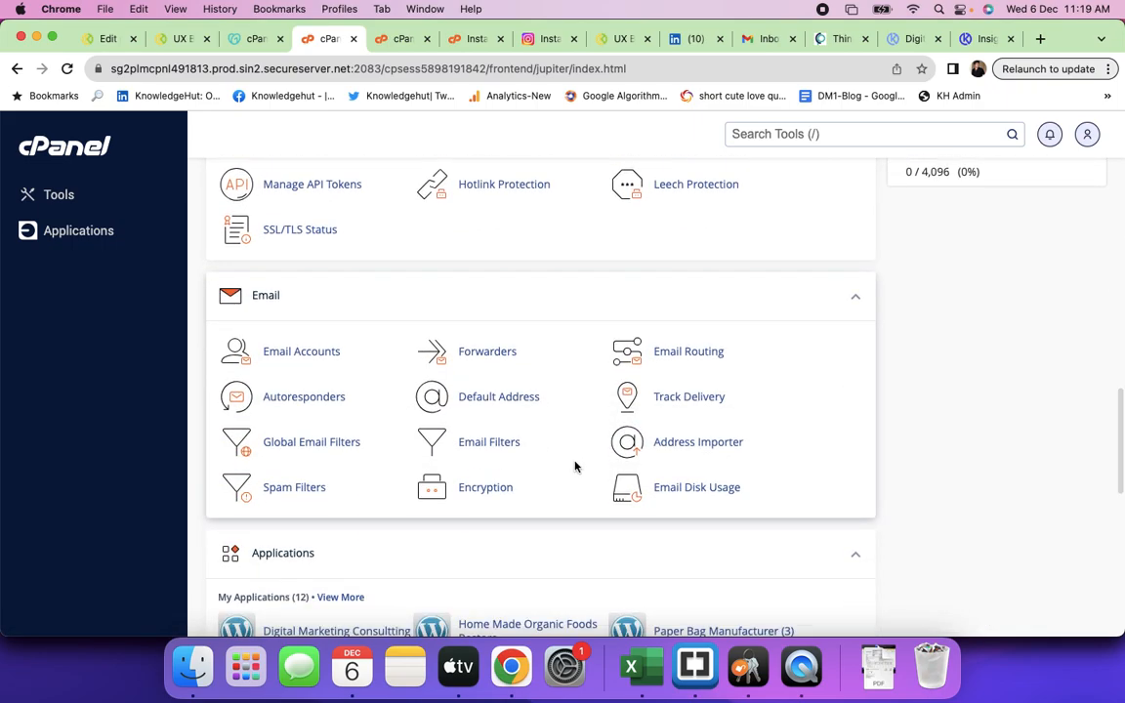
pyautogui.scroll(10, 547, 388)
pyautogui.scroll(5, 551, 389)
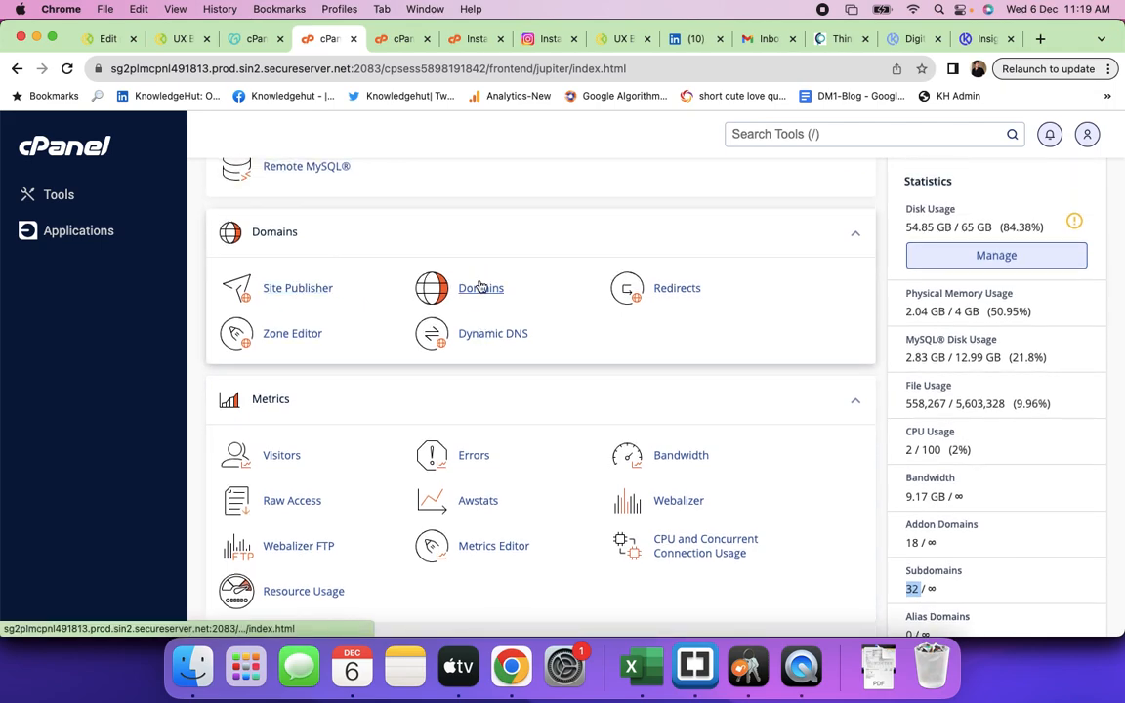
pyautogui.click(291, 335)
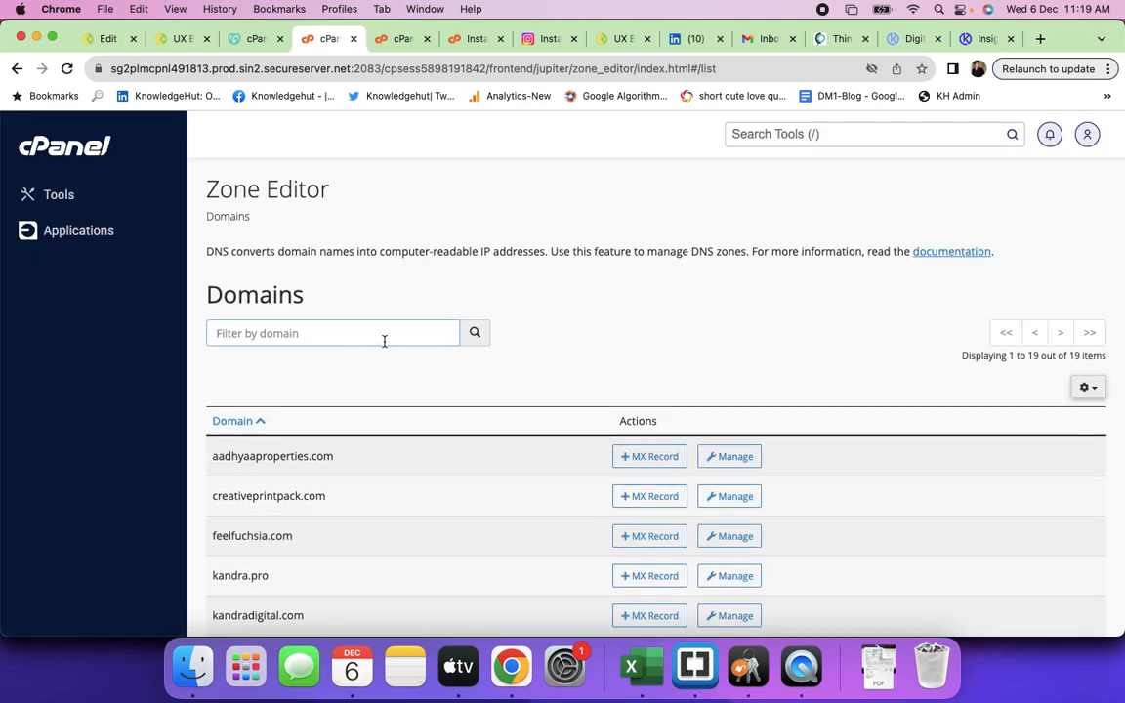
pyautogui.click(16, 69)
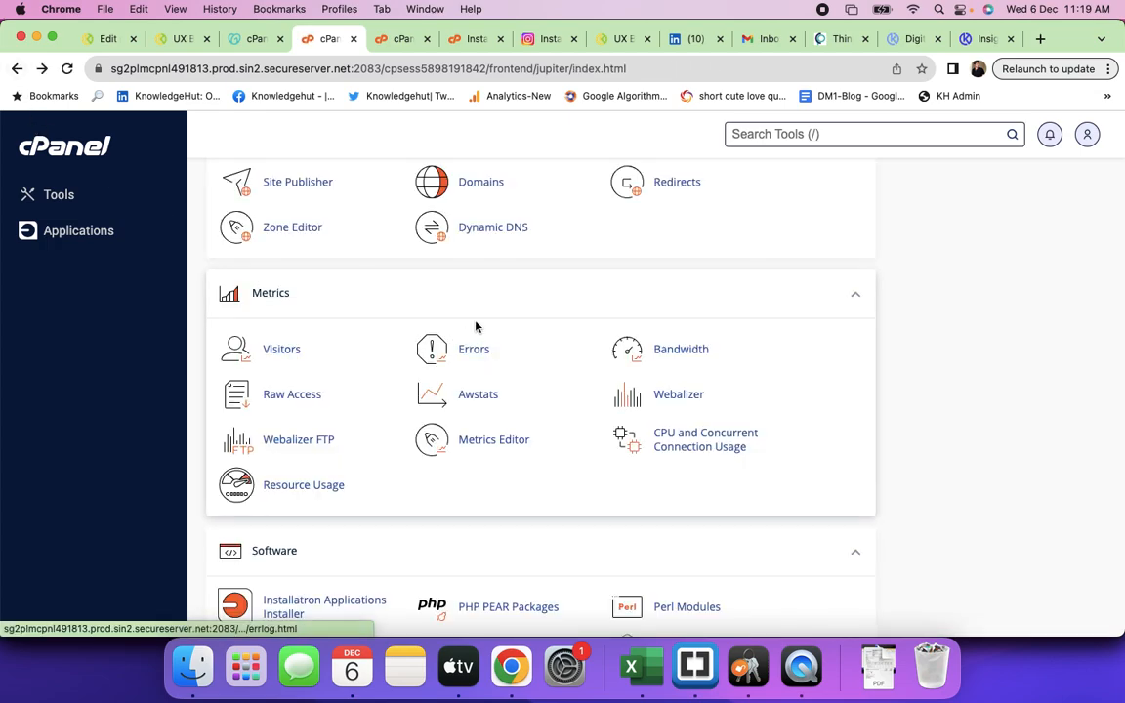
pyautogui.click(489, 185)
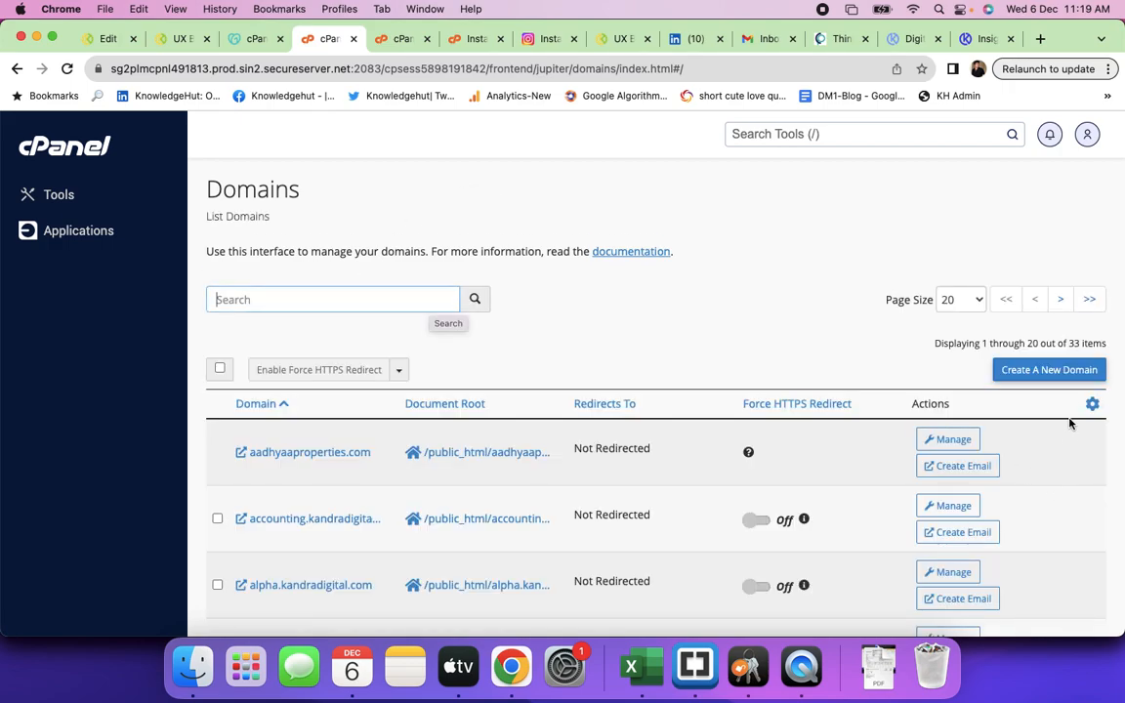
# - Enter staging.creativeprintpack.com as a new domain and review its document root public_html/staging.creativeprintpack.com
pyautogui.click(1049, 375)
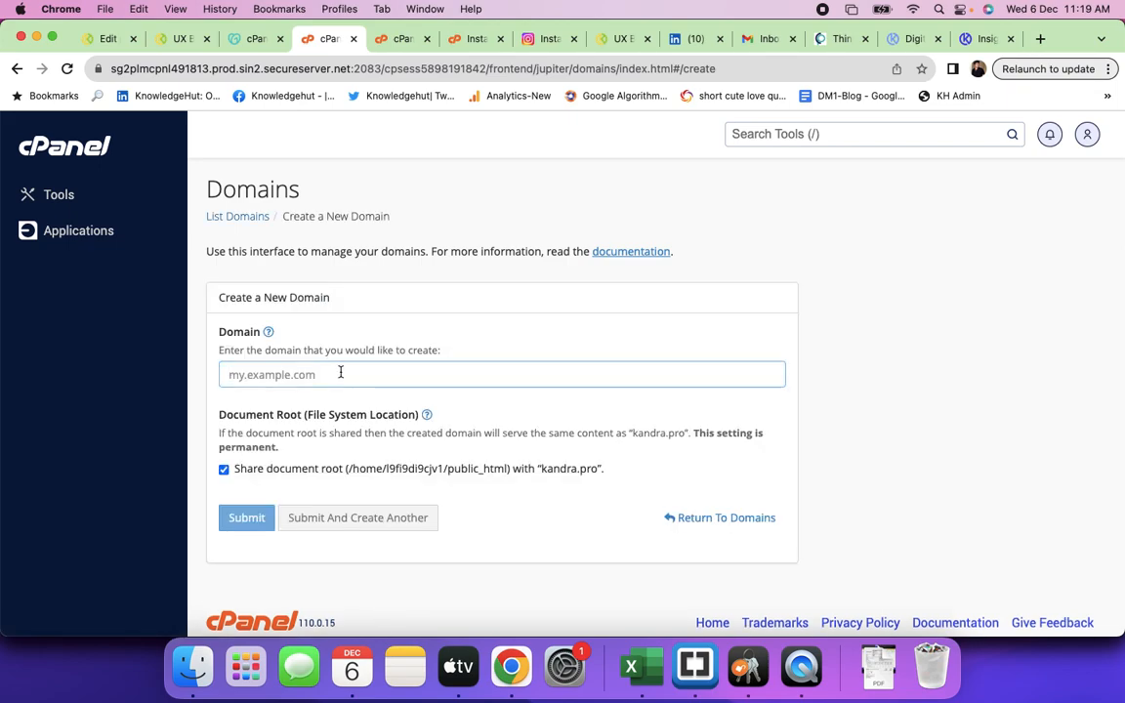
pyautogui.write('staging')
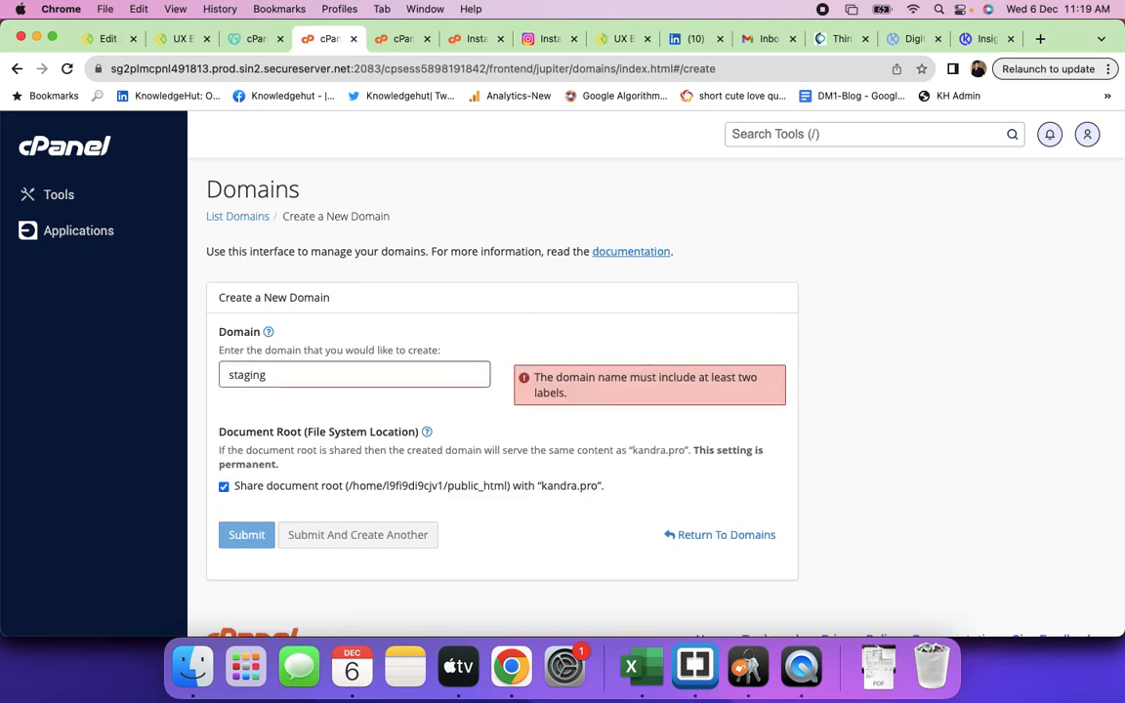
pyautogui.write('.creati')
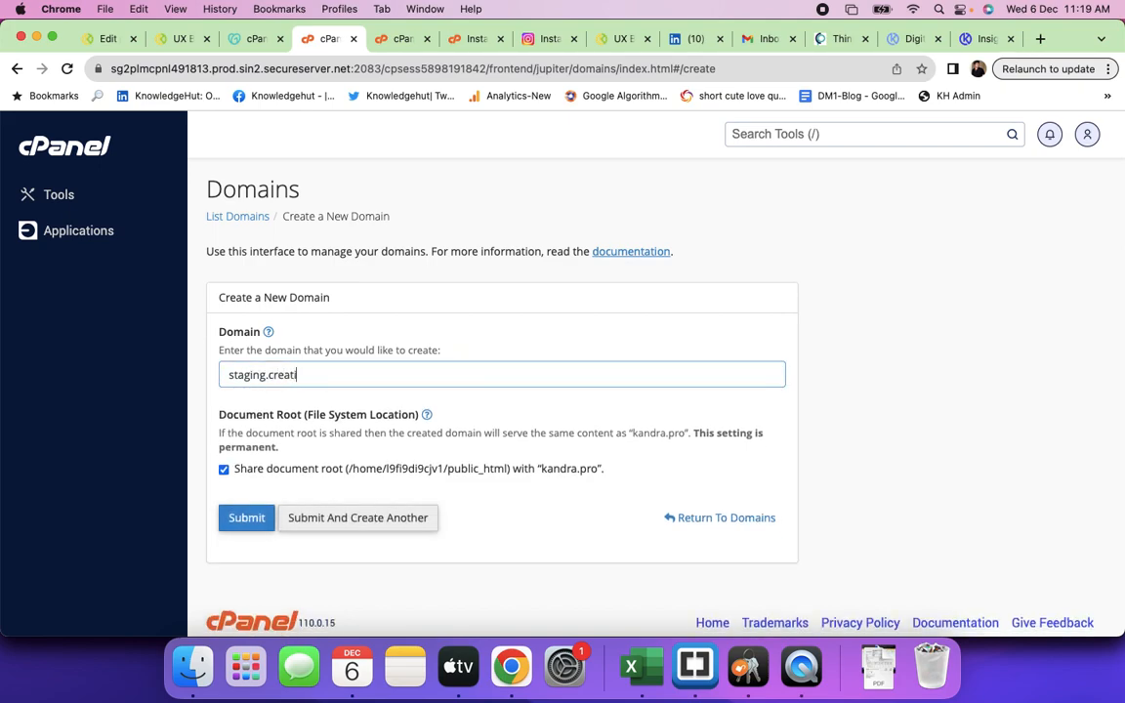
pyautogui.write('veprintpack.com')
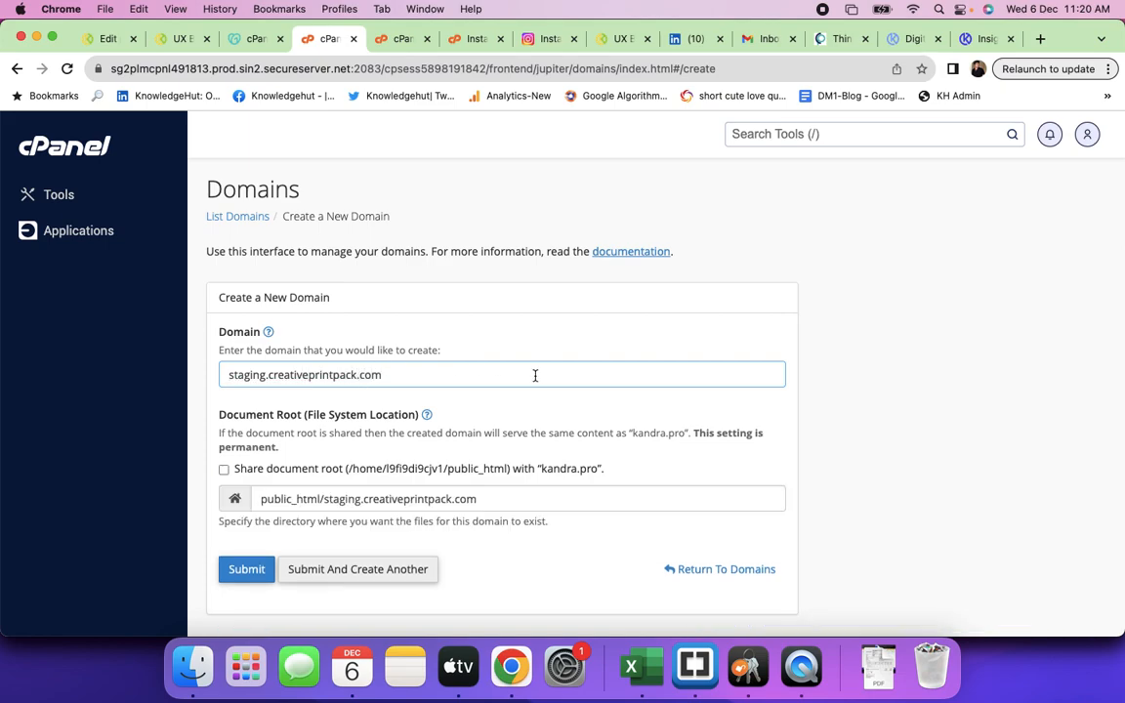
pyautogui.doubleClick(343, 502)
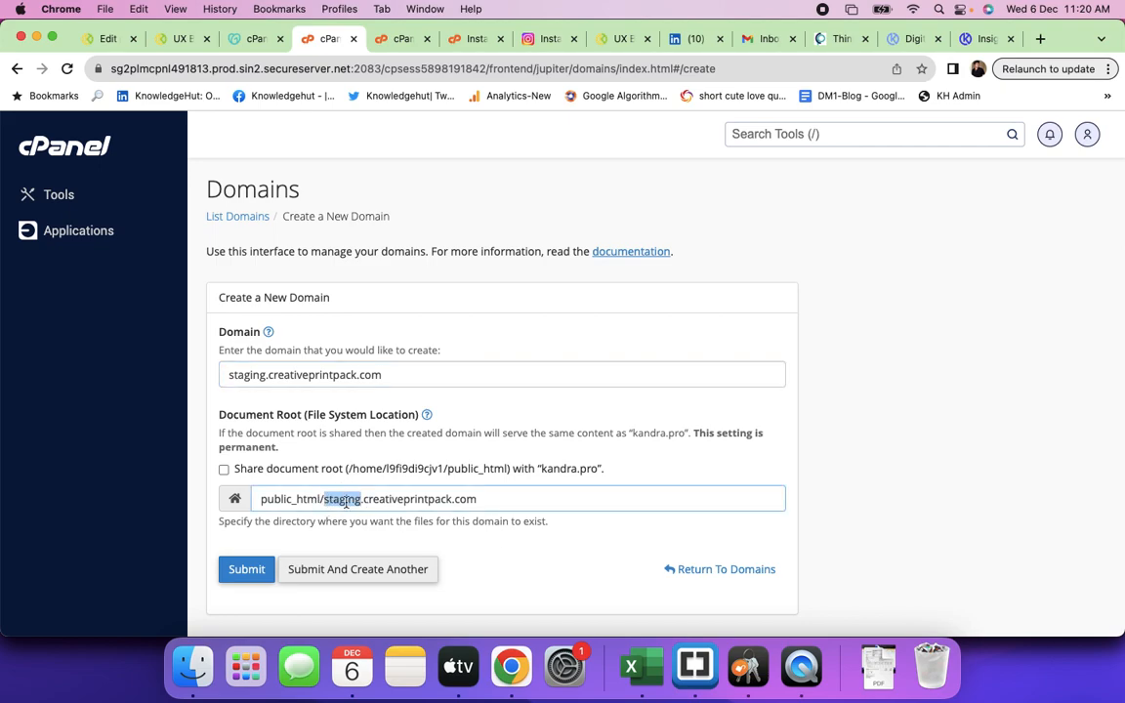
pyautogui.click(297, 499)
pyautogui.doubleClick(263, 499)
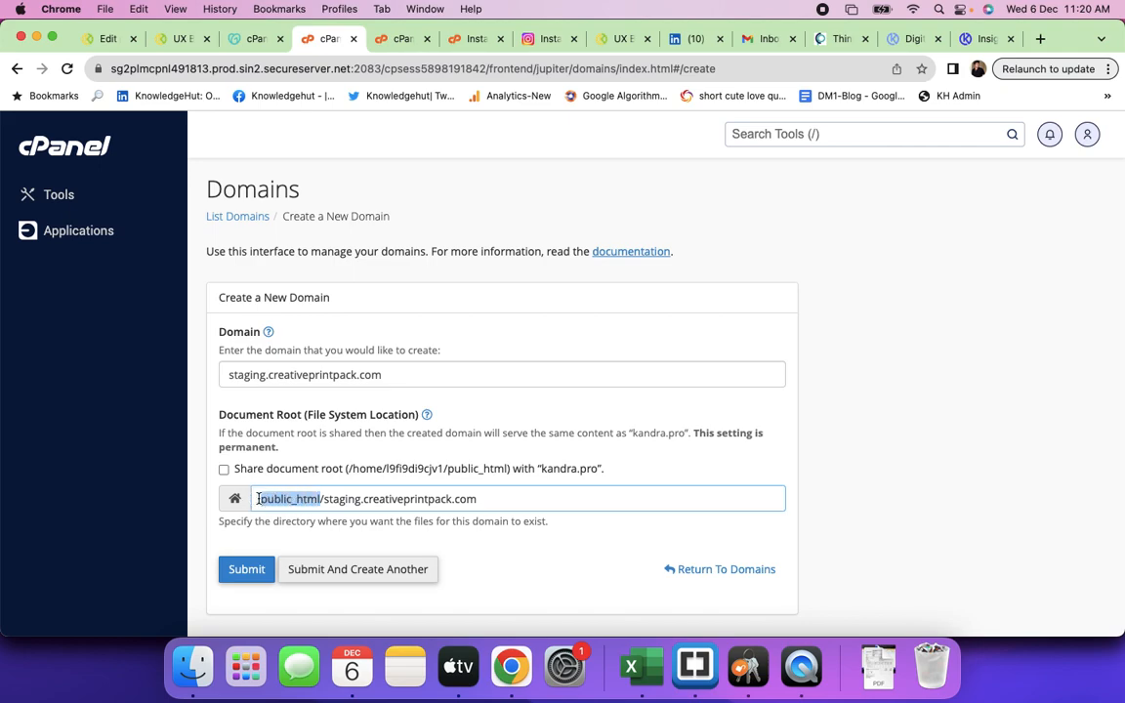
pyautogui.click(319, 500)
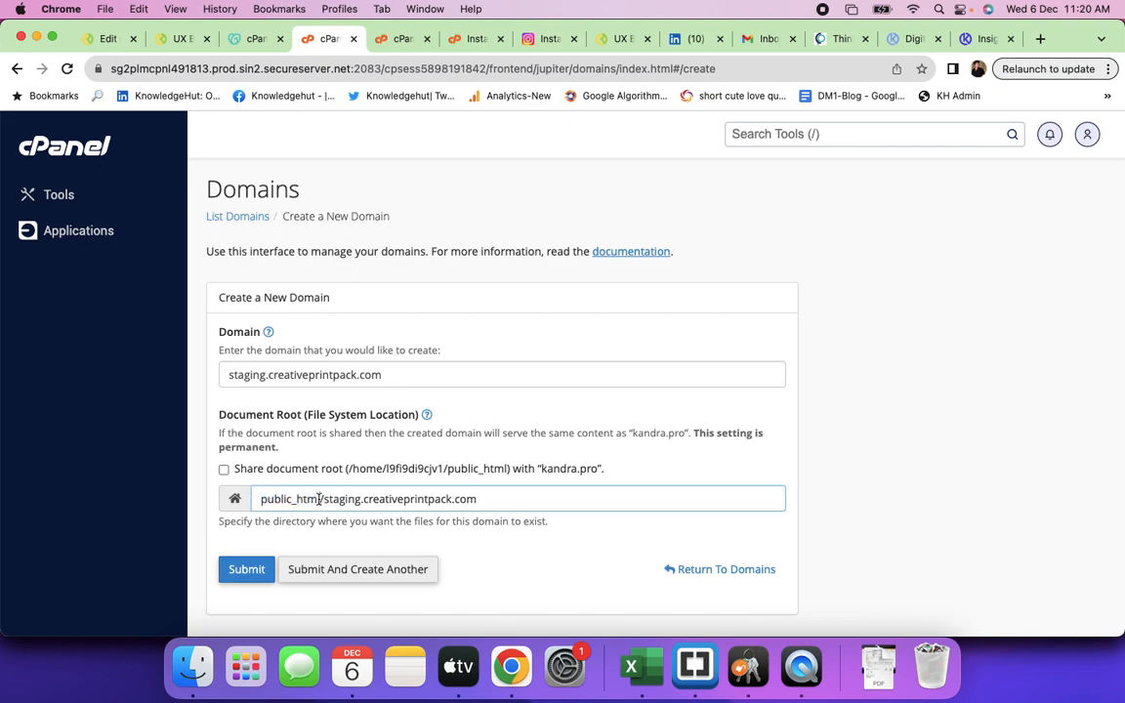
pyautogui.moveTo(321, 500); pyautogui.dragTo(260, 500)
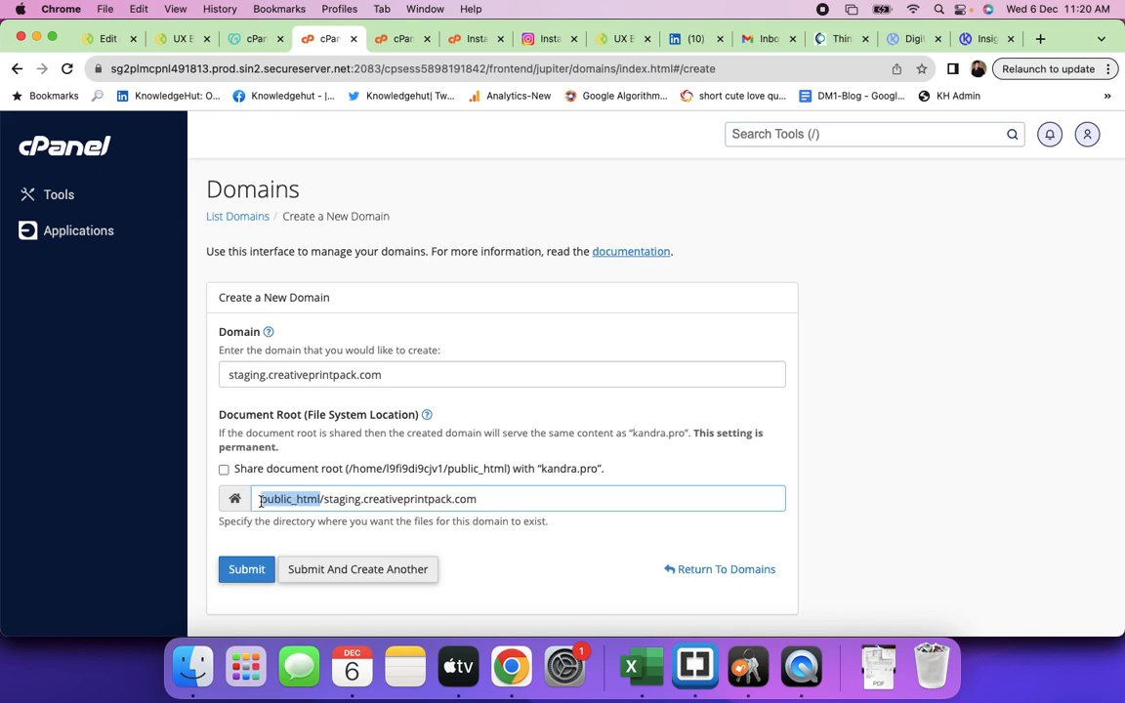
pyautogui.click(498, 501)
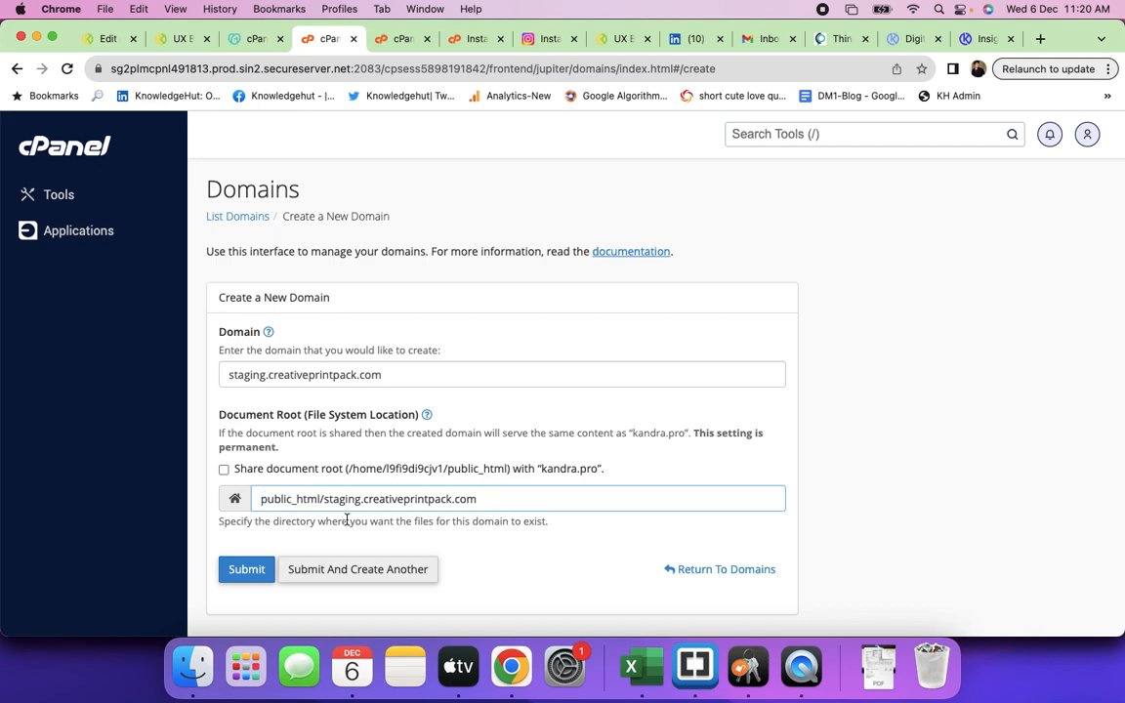
pyautogui.moveTo(261, 500); pyautogui.dragTo(322, 498)
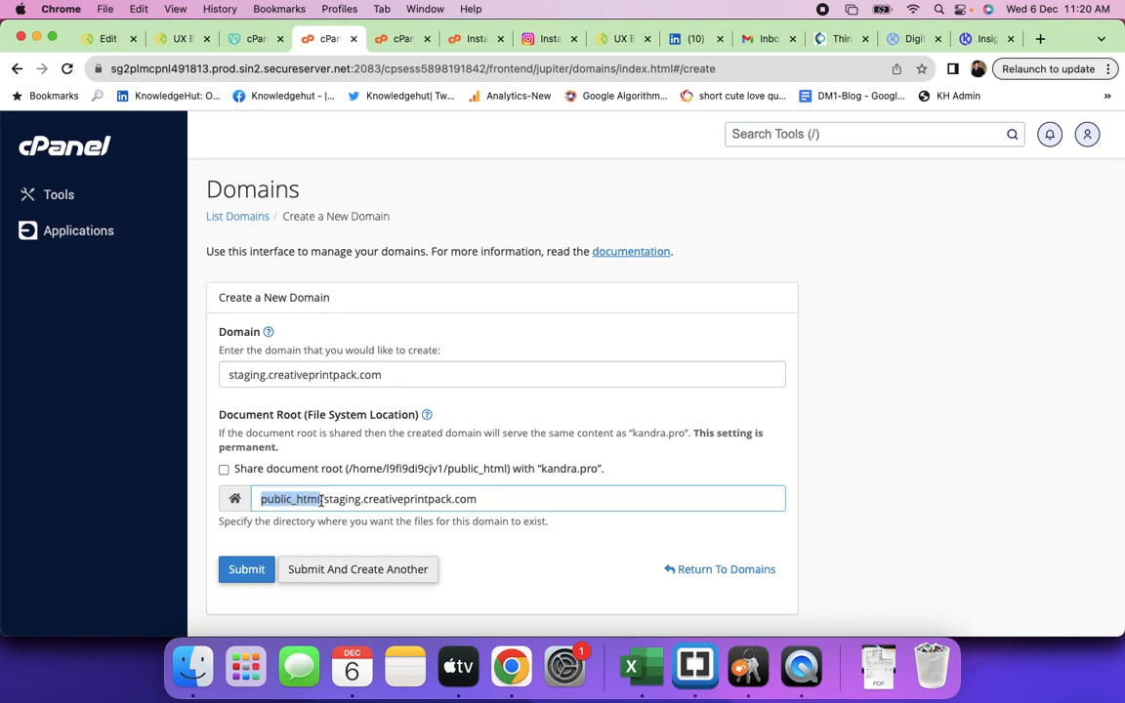
pyautogui.click(498, 499)
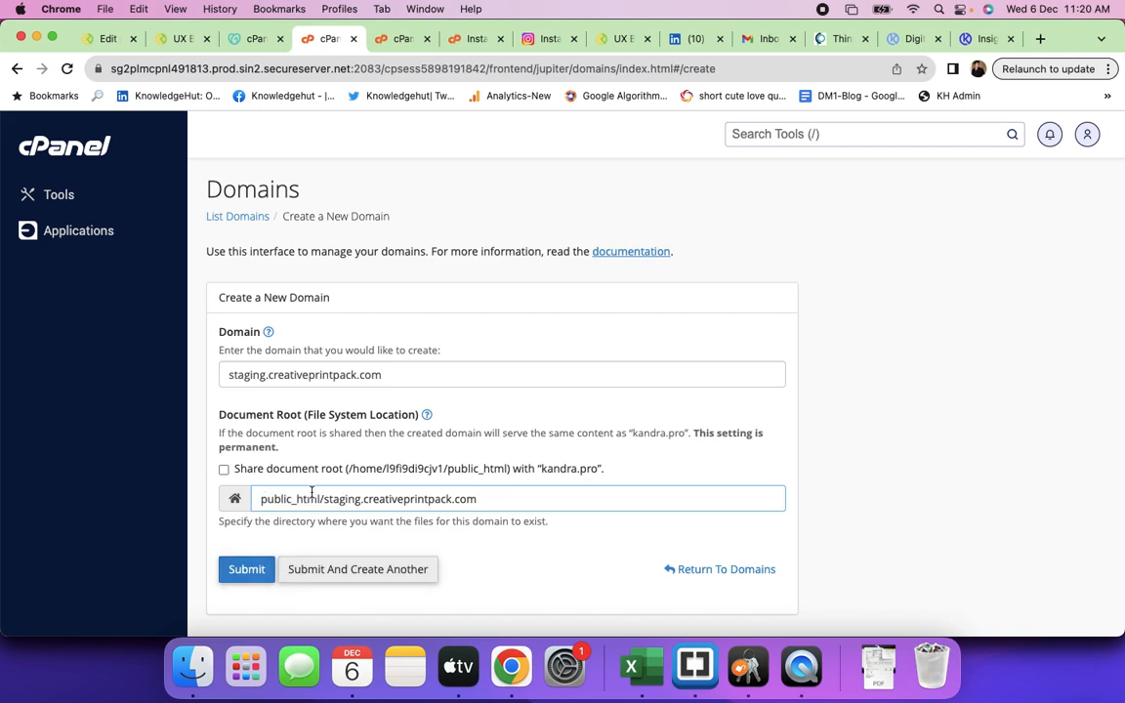
# - Submit the new staging.creativeprintpack.com domain
pyautogui.scroll(-1, 311, 493)
pyautogui.scroll(-3, 311, 493)
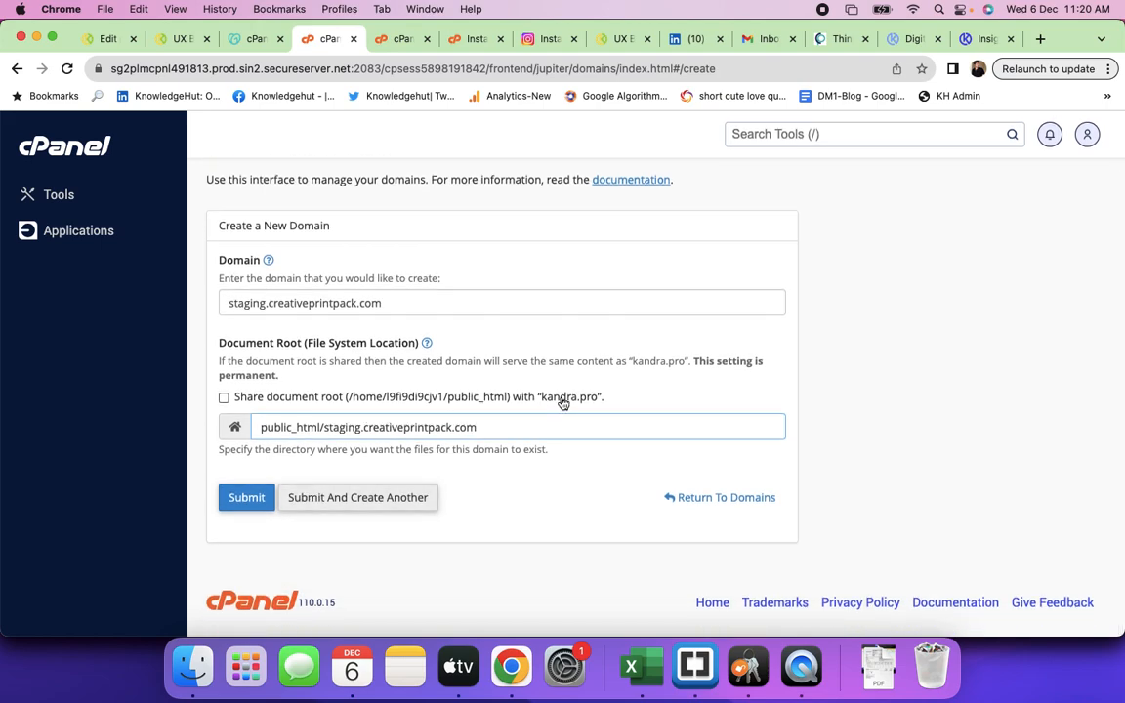
pyautogui.click(248, 497)
pyautogui.click(252, 500)
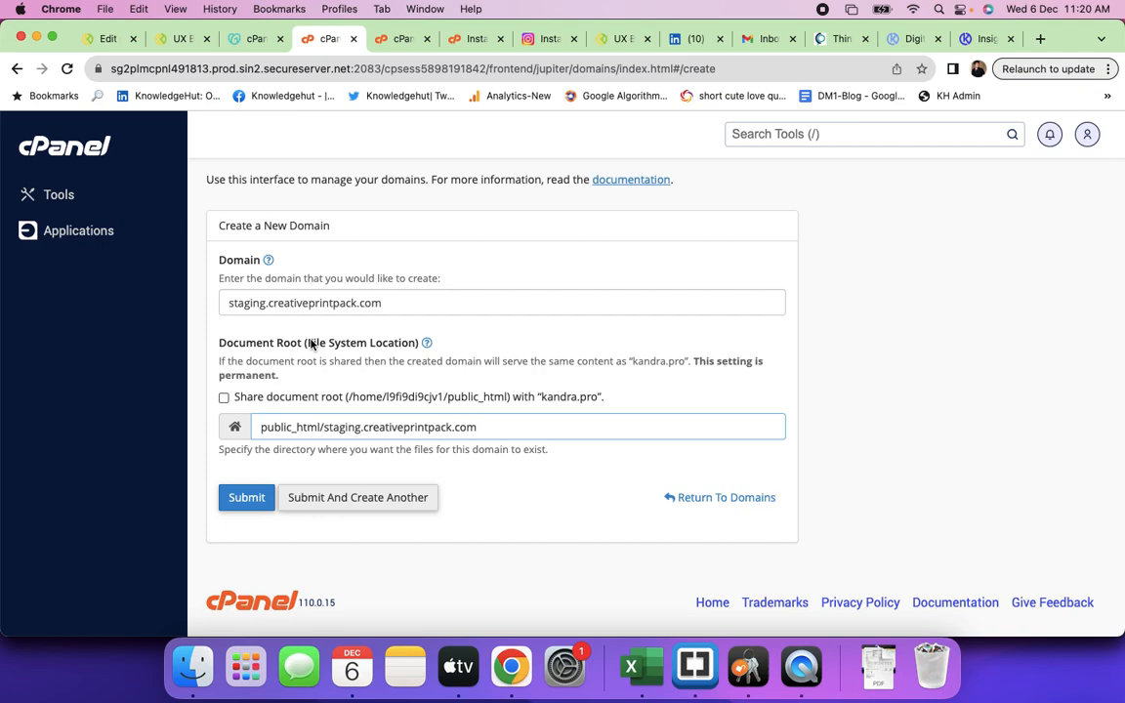
# - Double-check the domain name and its public_html/staging.creativeprintpack.com document root, then create the domain
pyautogui.click(325, 429)
pyautogui.moveTo(325, 429); pyautogui.dragTo(491, 439)
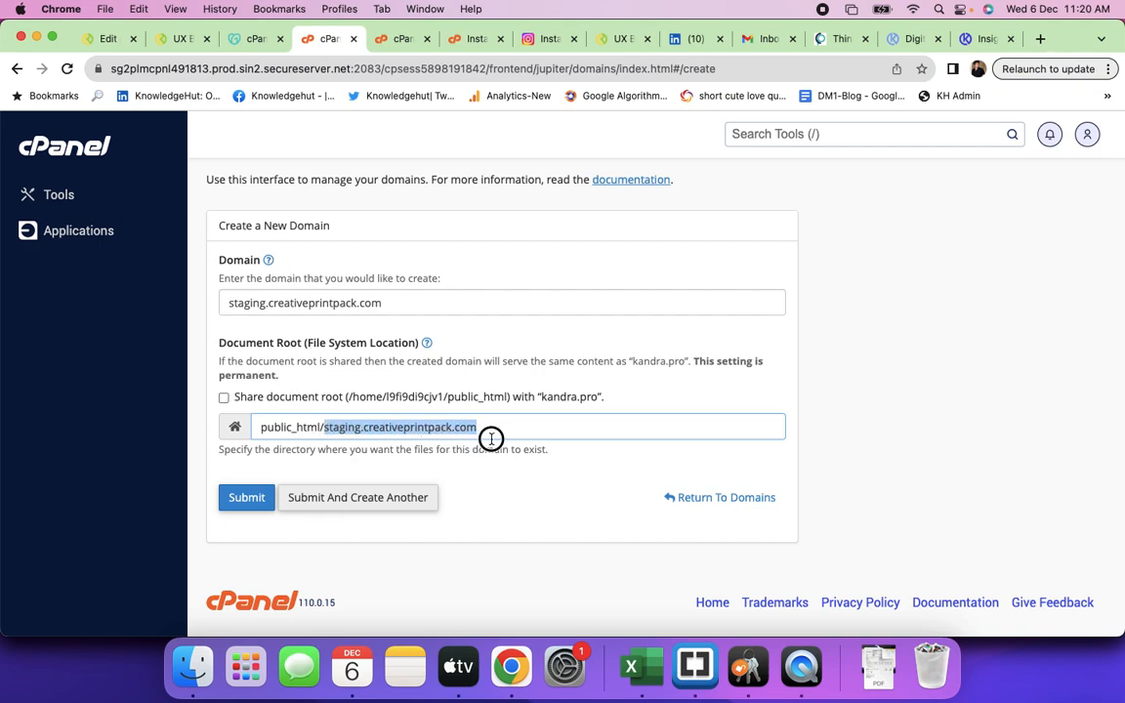
pyautogui.moveTo(415, 312); pyautogui.dragTo(222, 303)
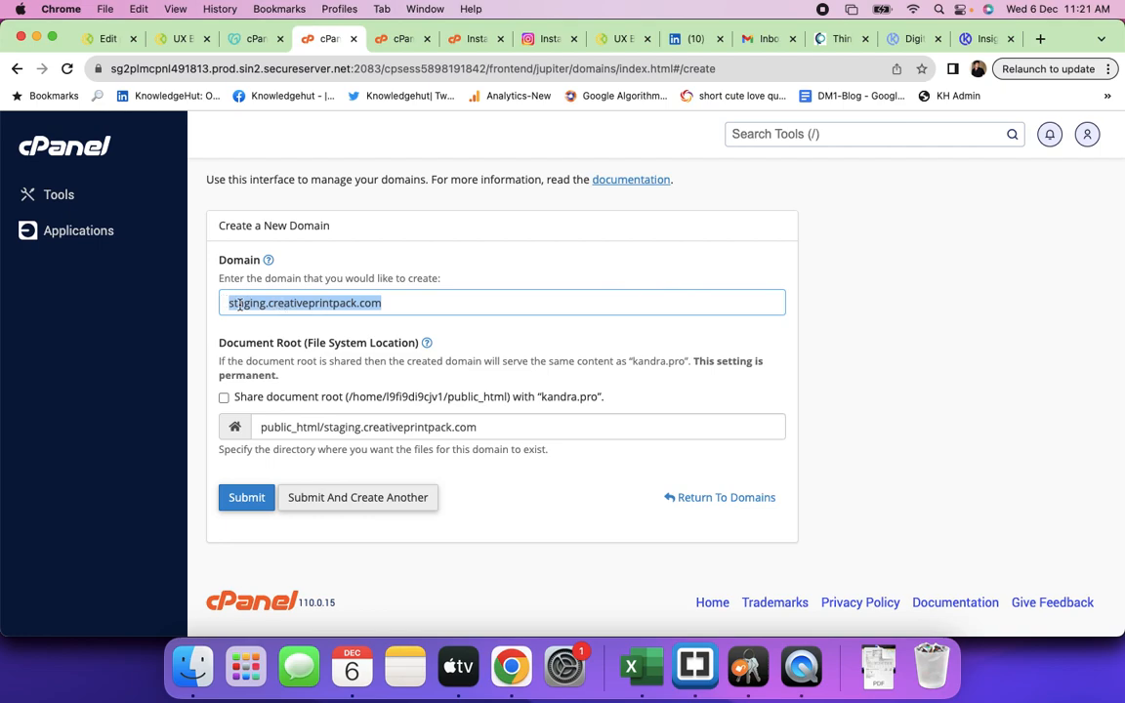
pyautogui.moveTo(229, 303); pyautogui.dragTo(387, 314)
pyautogui.click(266, 304)
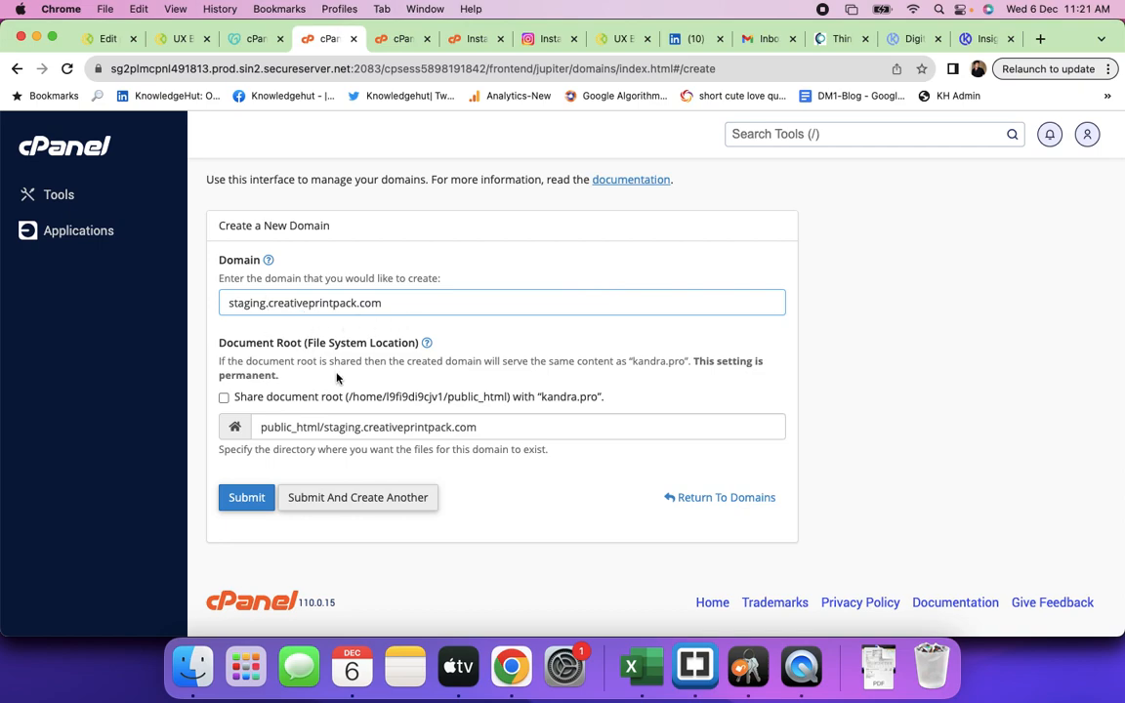
pyautogui.click(246, 500)
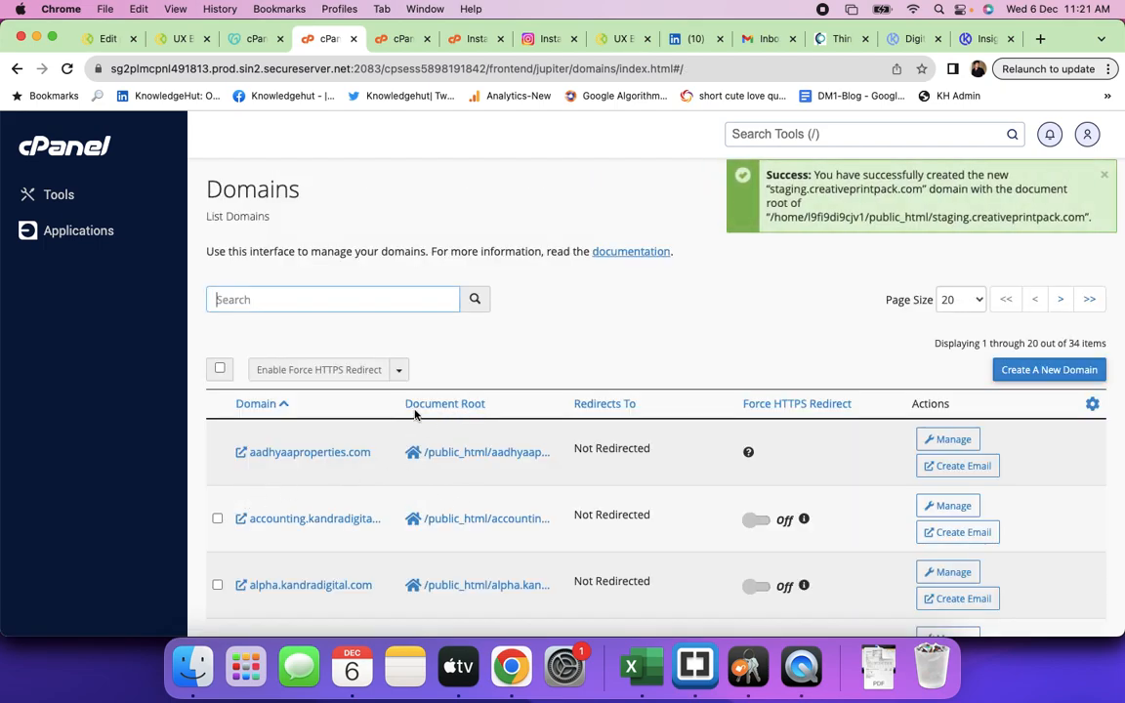
# - Return to the cPanel home page
pyautogui.click(401, 39)
pyautogui.click(308, 41)
pyautogui.click(75, 157)
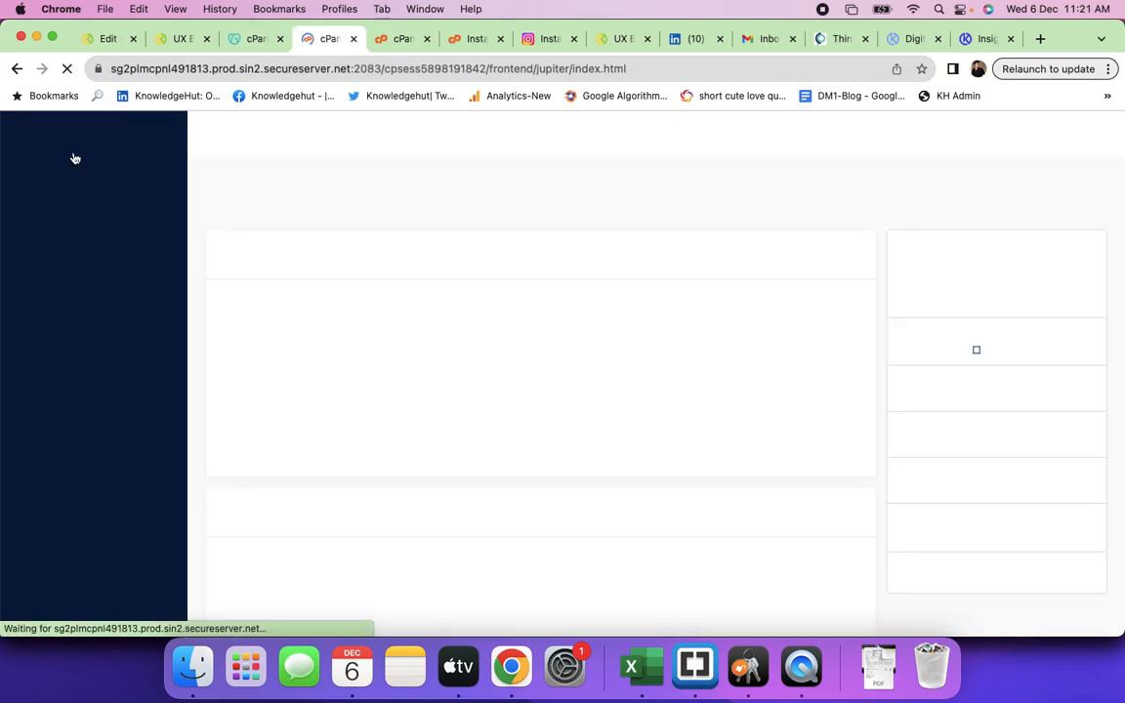
# - Open Installatron's Applications Browser and start the WordPress install wizard
pyautogui.scroll(-10, 461, 372)
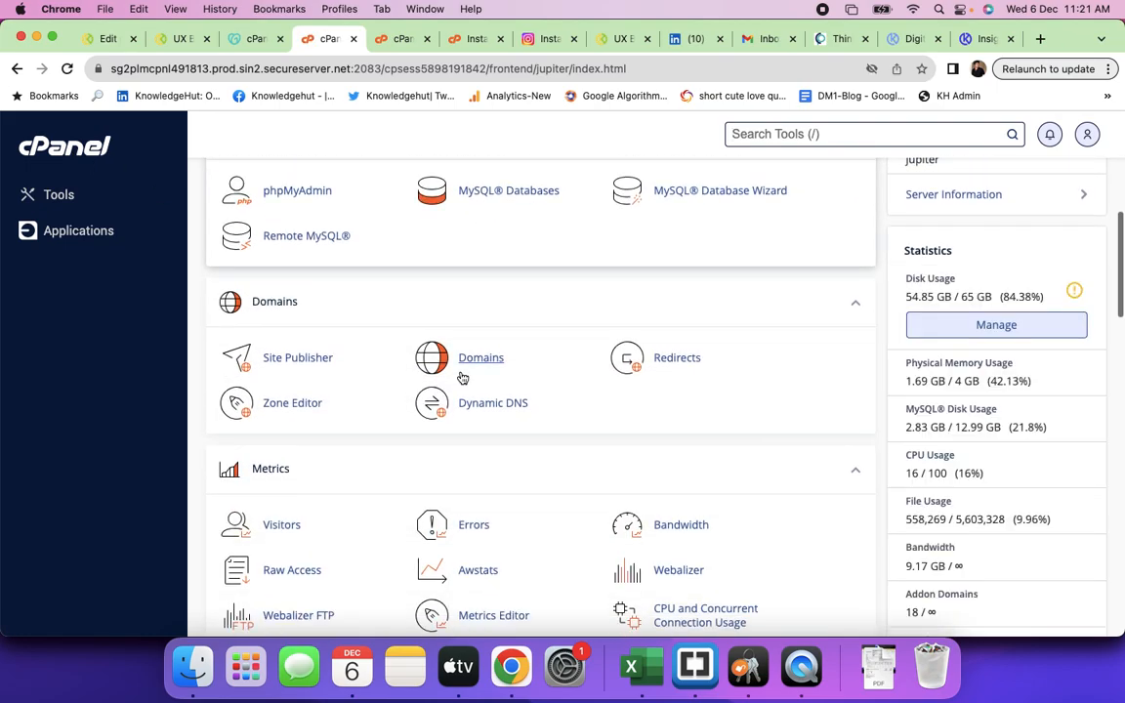
pyautogui.scroll(-3, 461, 371)
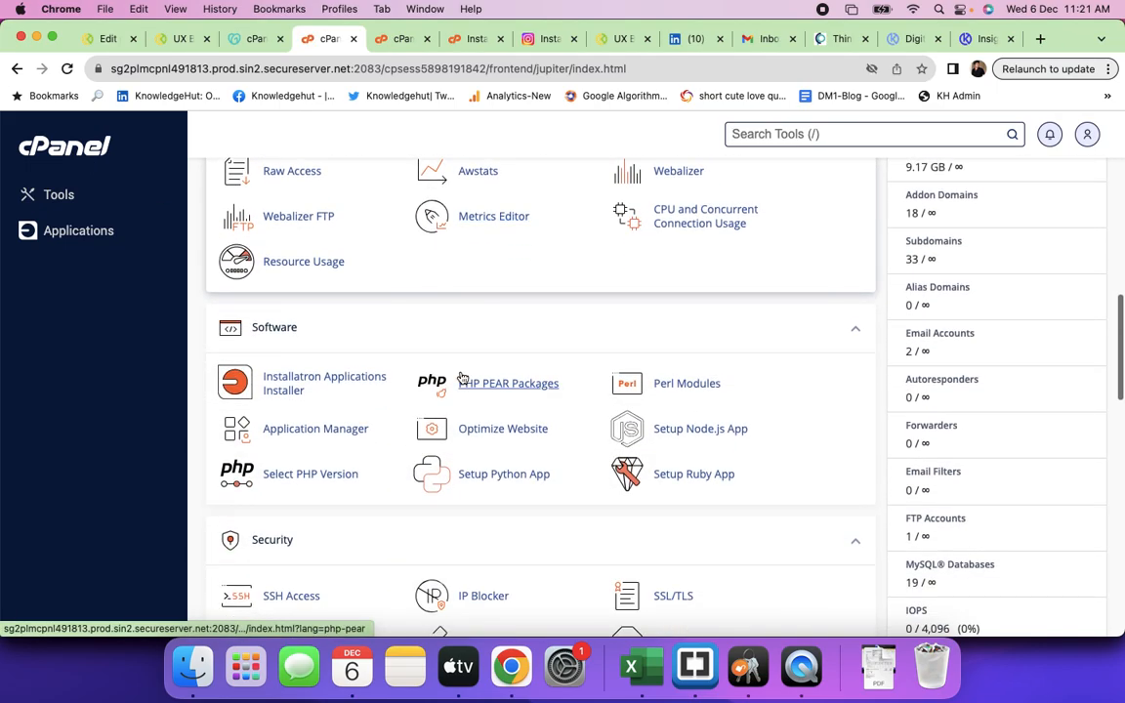
pyautogui.click(332, 385)
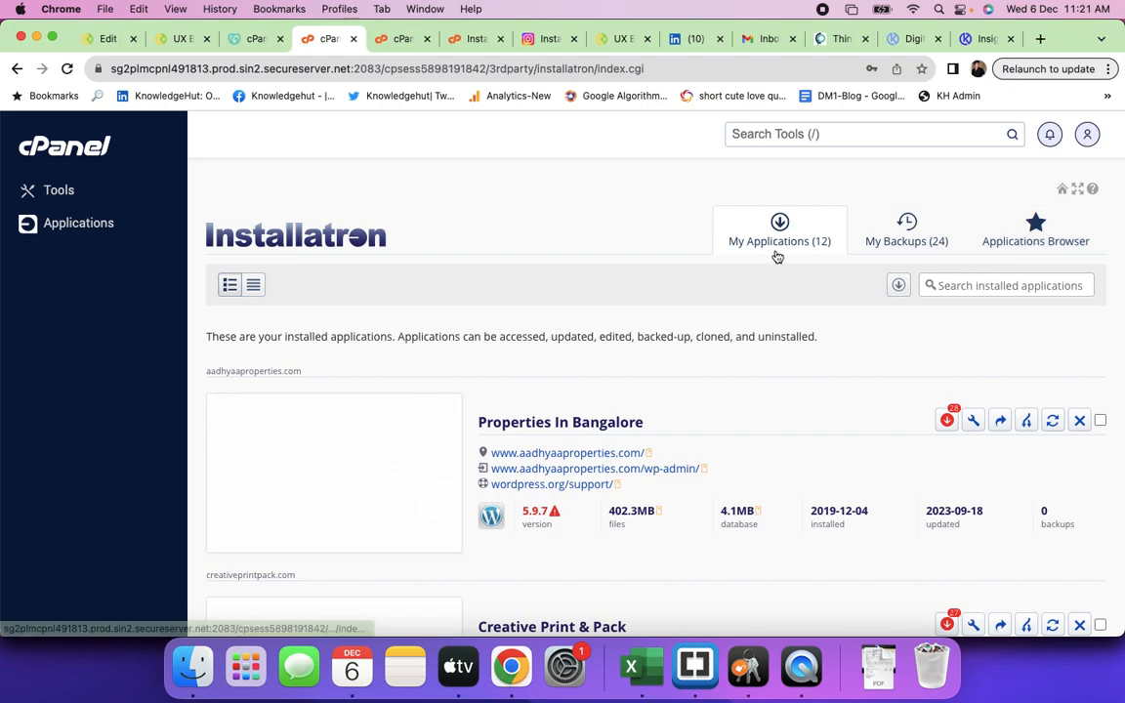
pyautogui.click(1042, 248)
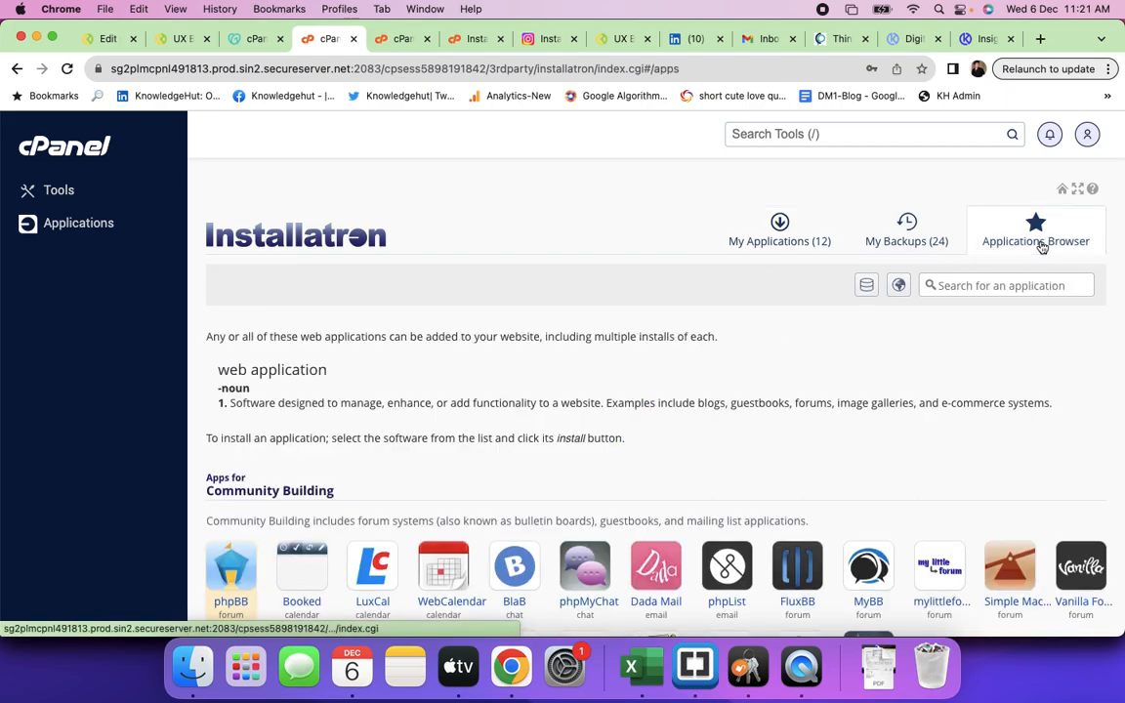
pyautogui.scroll(-10, 632, 384)
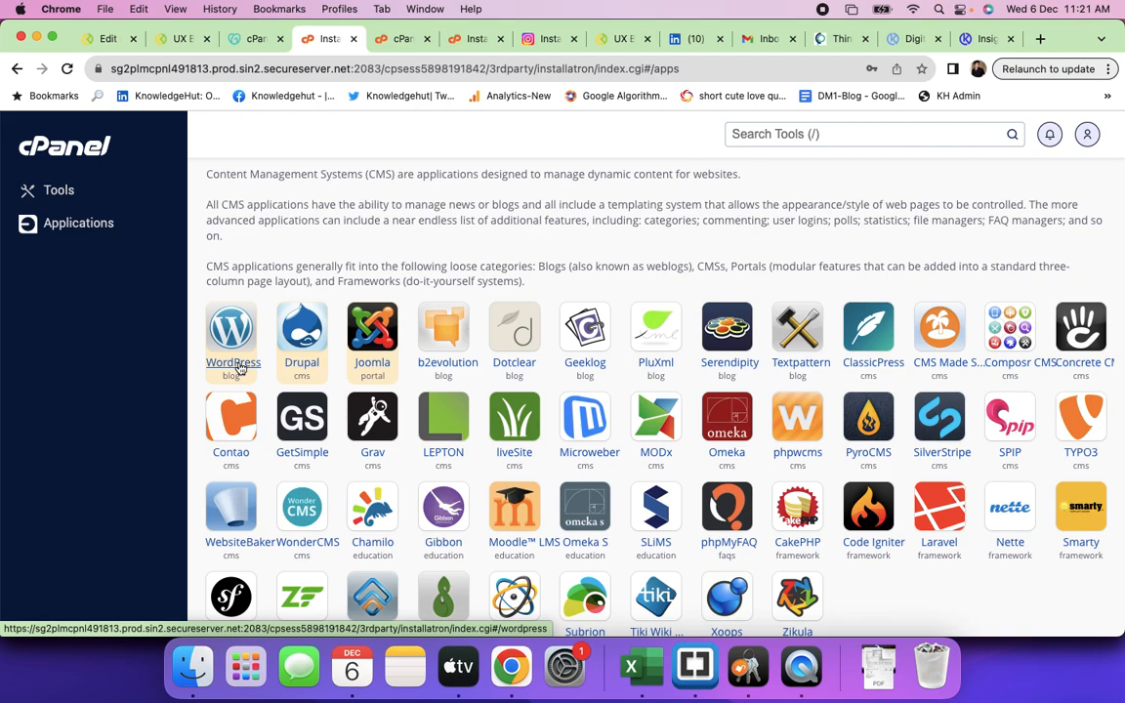
pyautogui.click(234, 364)
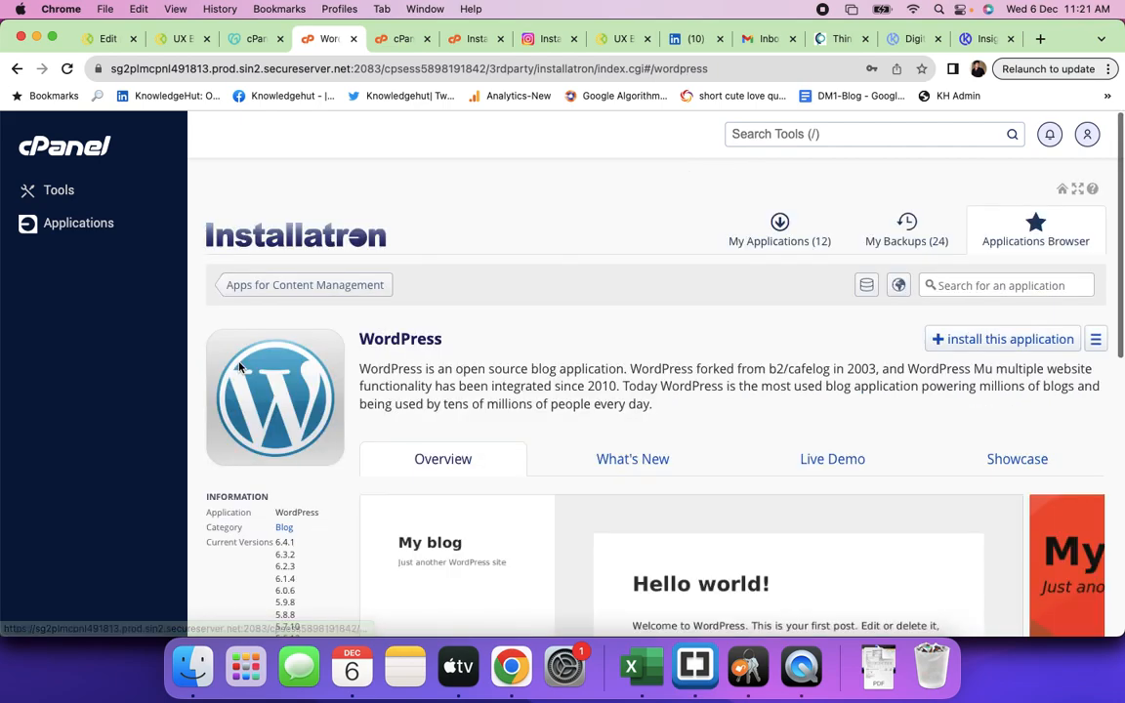
pyautogui.click(988, 350)
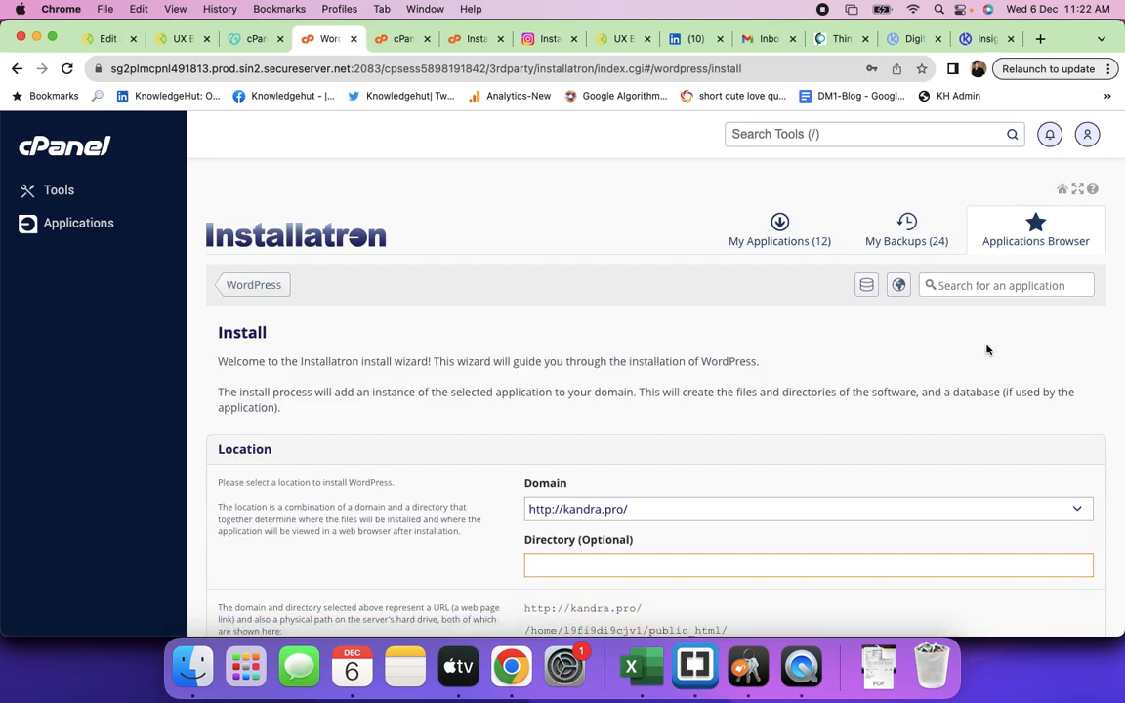
pyautogui.click(645, 508)
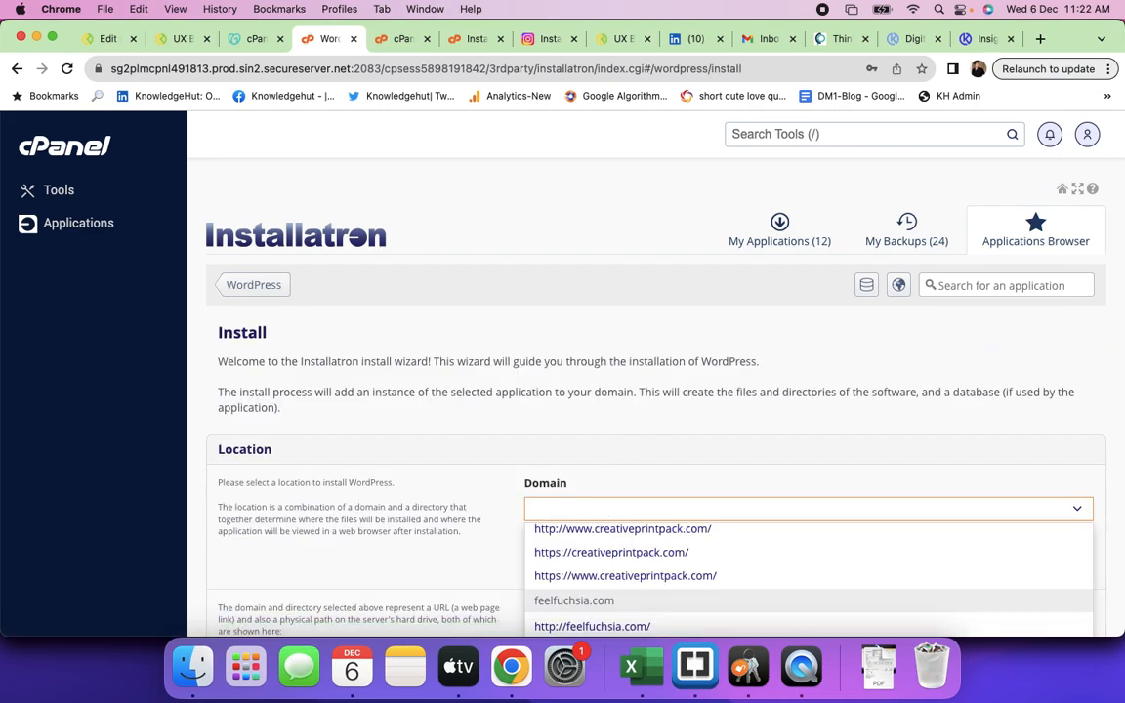
pyautogui.write('sta')
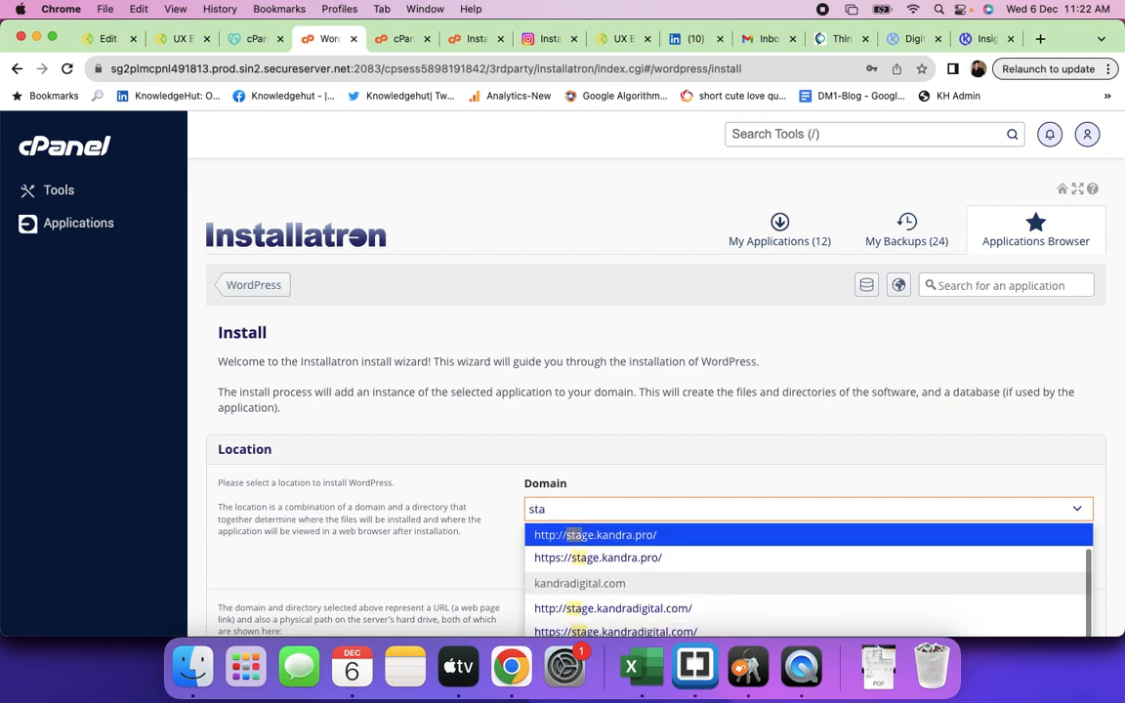
pyautogui.write('ginging')
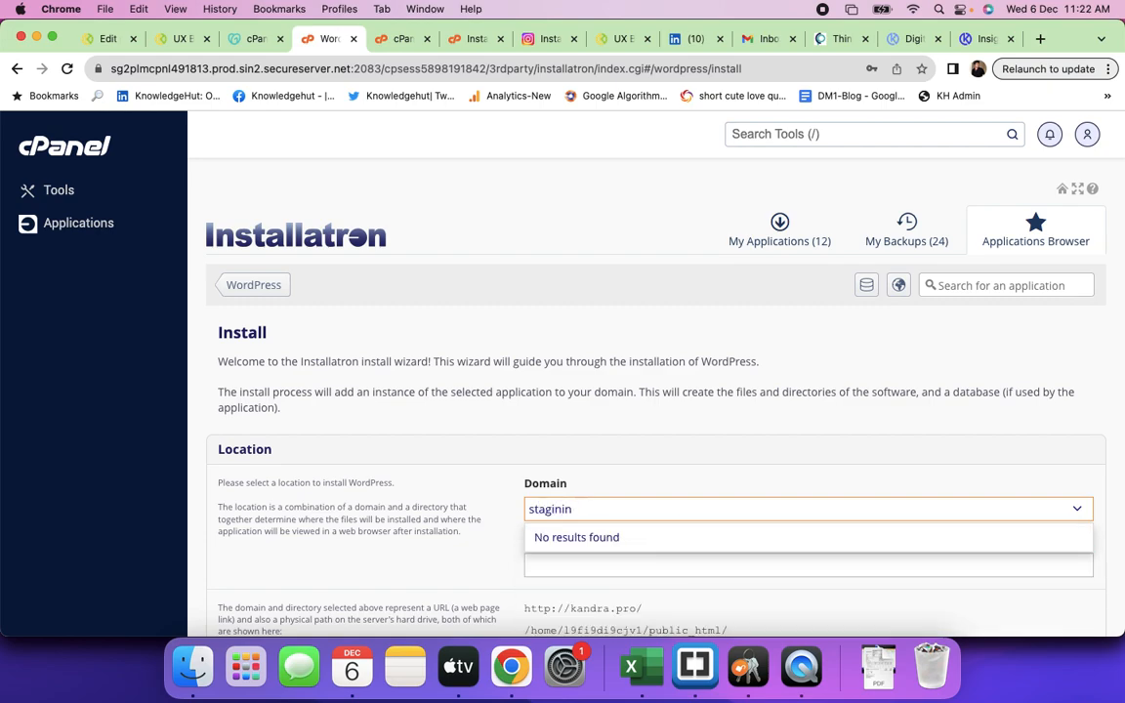
pyautogui.press('BackSpace')
pyautogui.write('g')
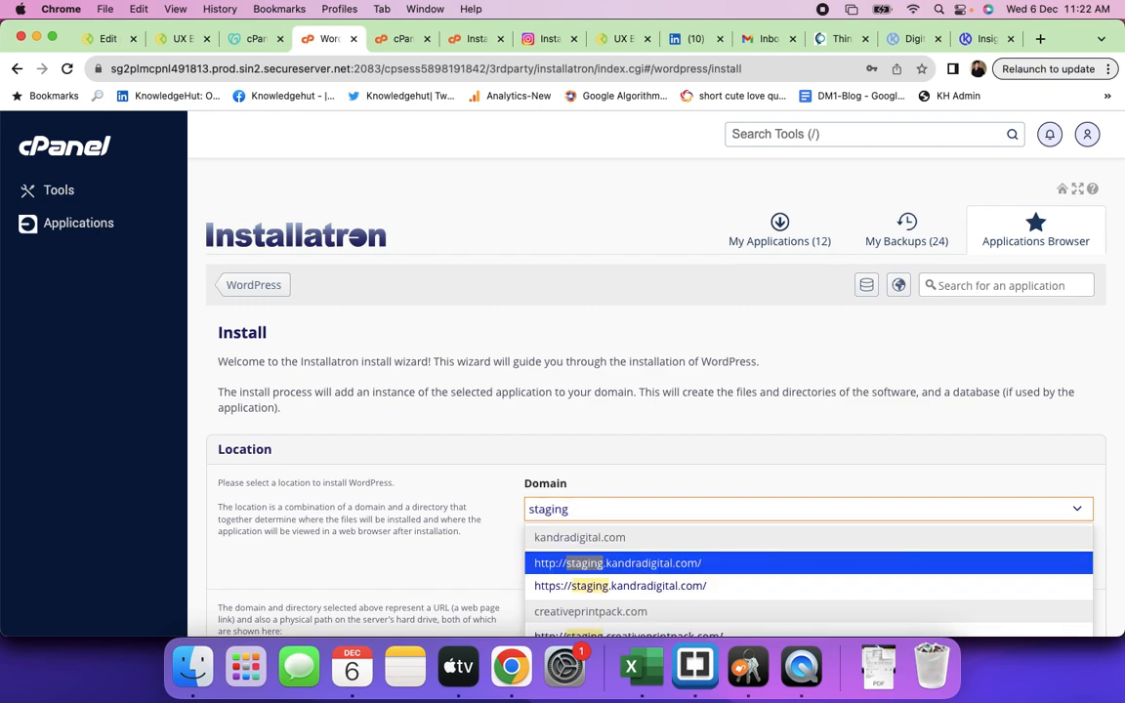
pyautogui.scroll(-3, 635, 523)
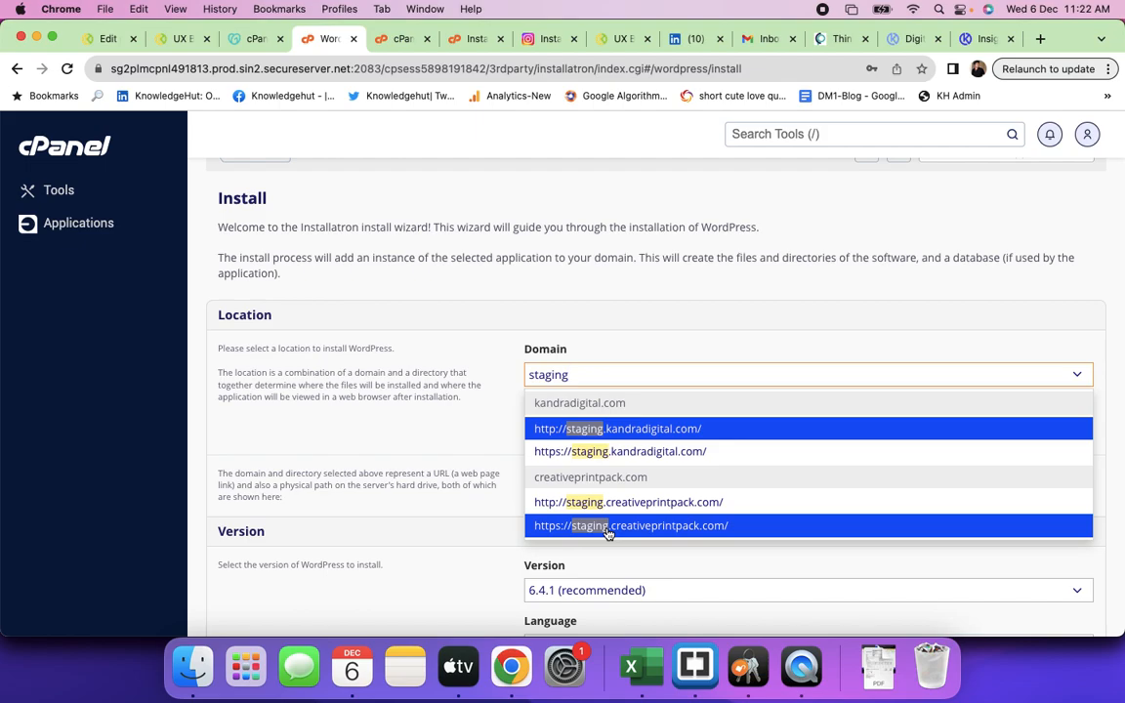
pyautogui.click(607, 527)
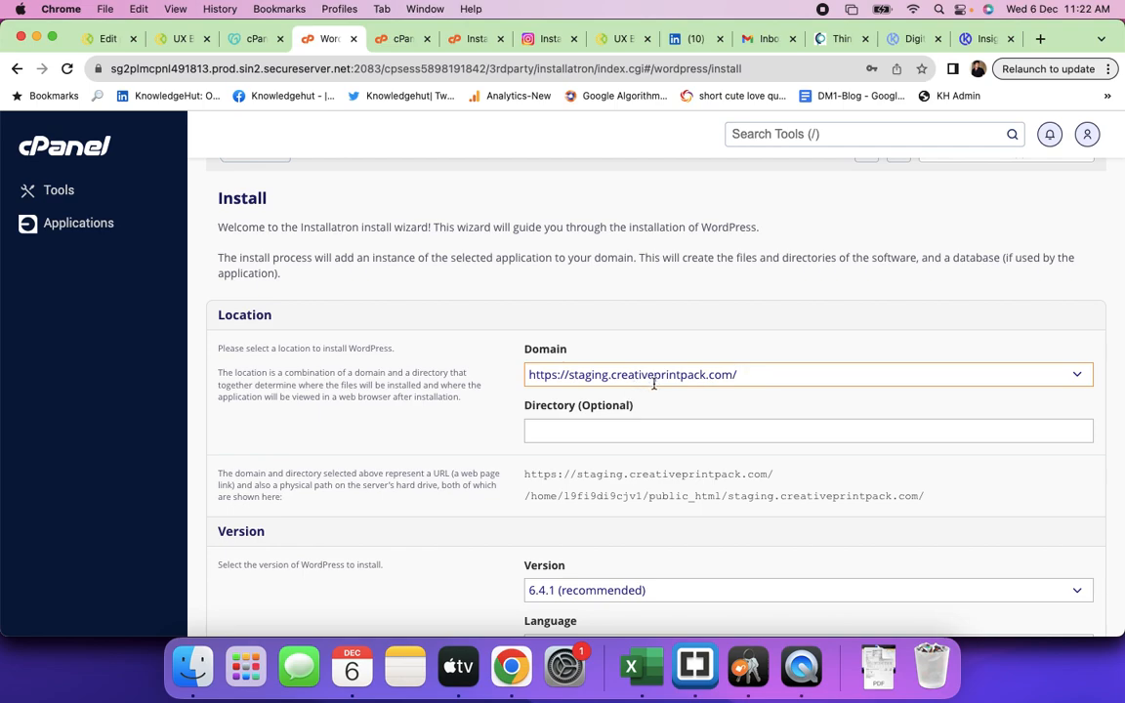
# - In File Manager, go back to public_html and reload its folder listing
pyautogui.click(401, 39)
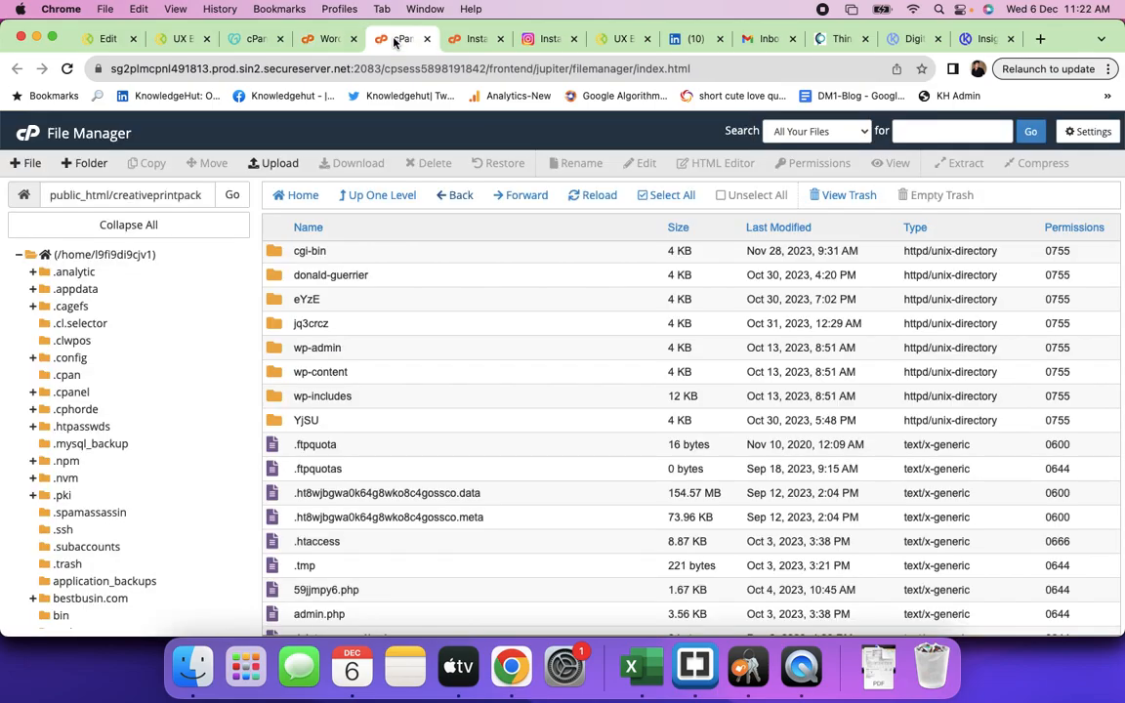
pyautogui.scroll(1, 278, 317)
pyautogui.click(453, 196)
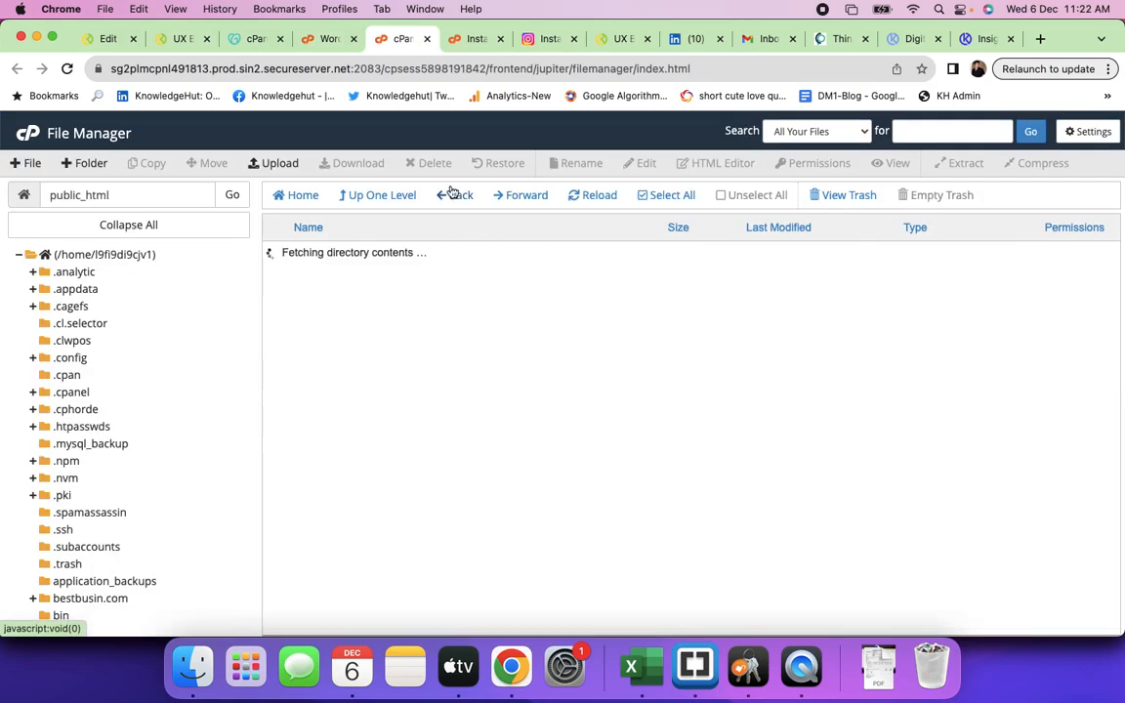
pyautogui.scroll(-3, 418, 415)
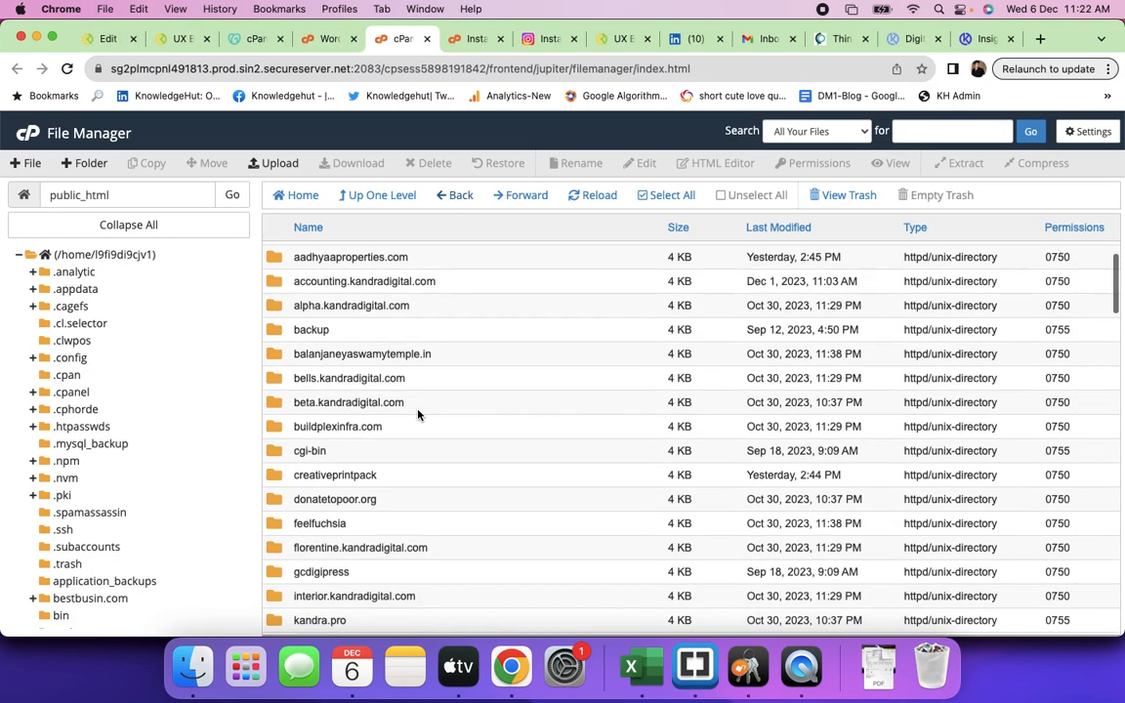
pyautogui.scroll(-5, 417, 415)
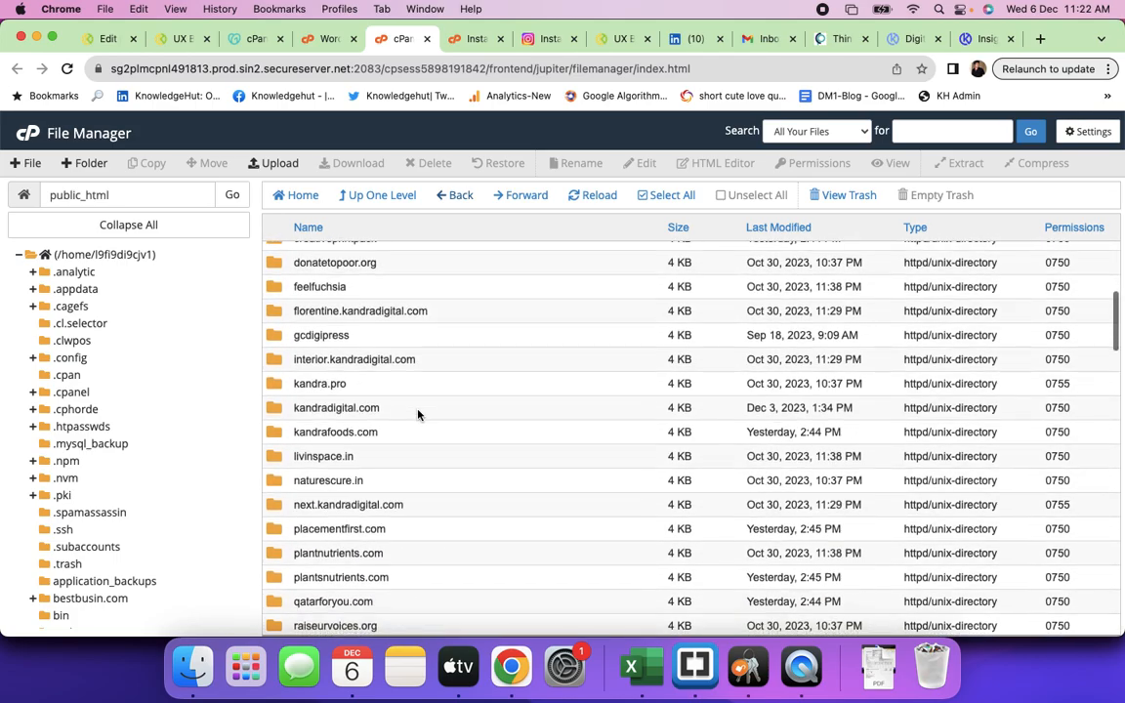
pyautogui.scroll(-3, 418, 415)
pyautogui.scroll(8, 418, 415)
pyautogui.scroll(-5, 417, 414)
pyautogui.scroll(-8, 418, 415)
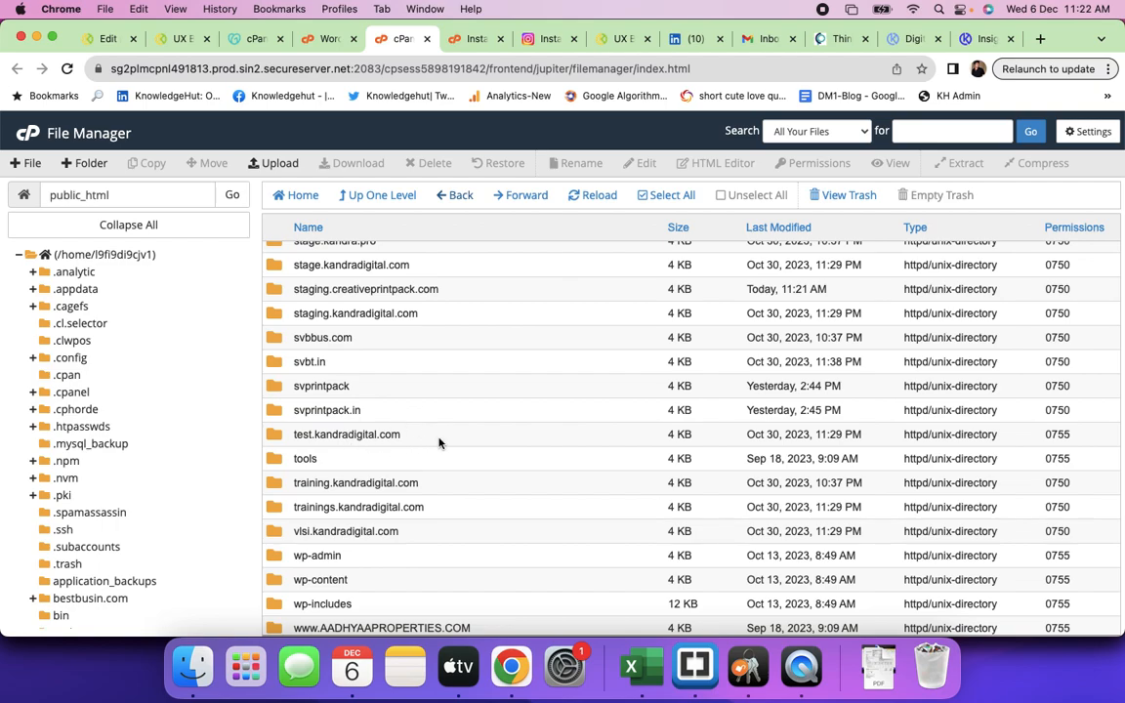
pyautogui.click(592, 199)
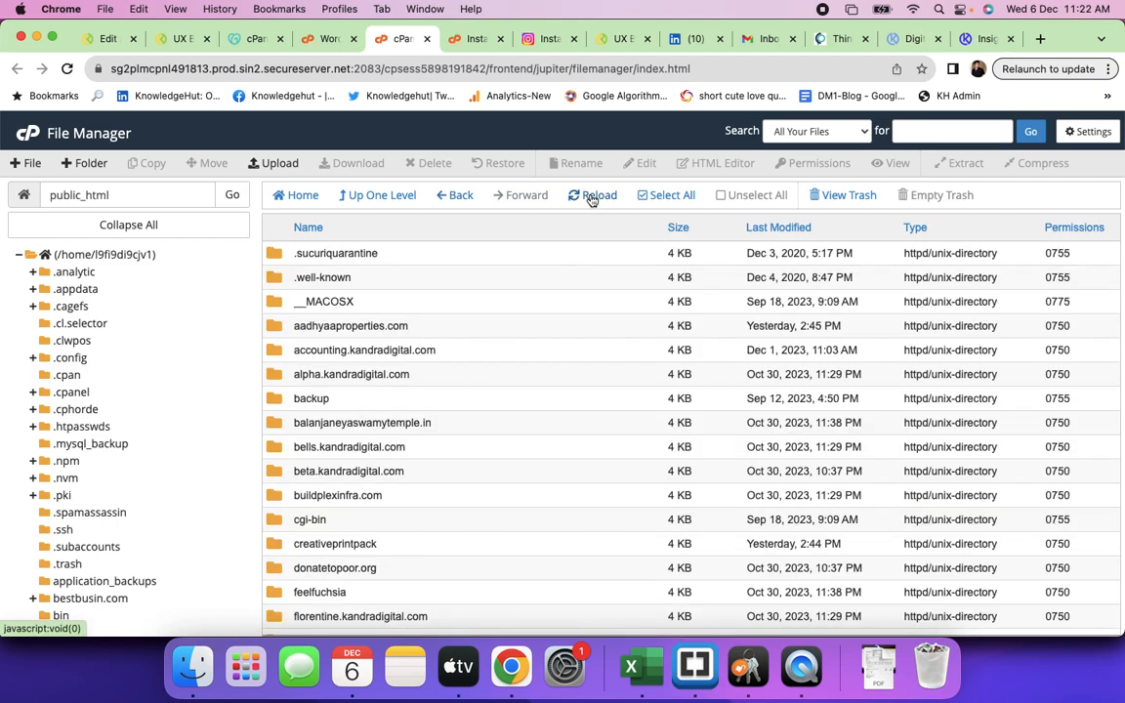
# - Open the staging.creativeprintpack.com folder to confirm it holds only .well-known and cgi-bin
pyautogui.scroll(-10, 398, 429)
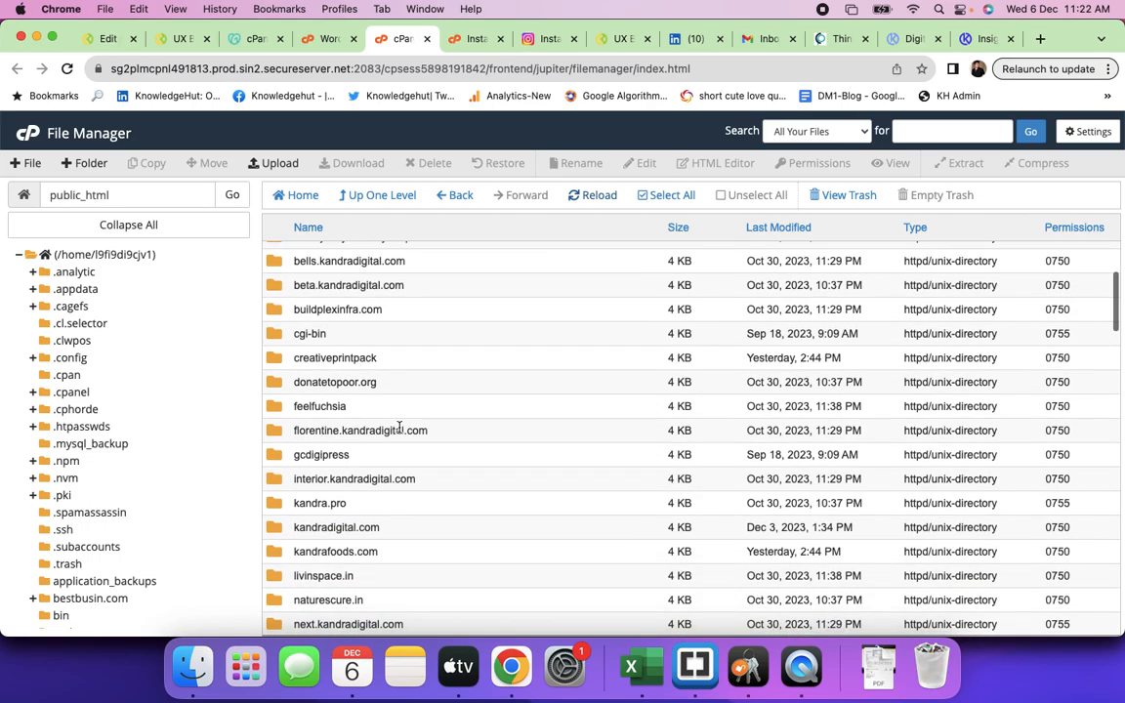
pyautogui.scroll(-8, 399, 431)
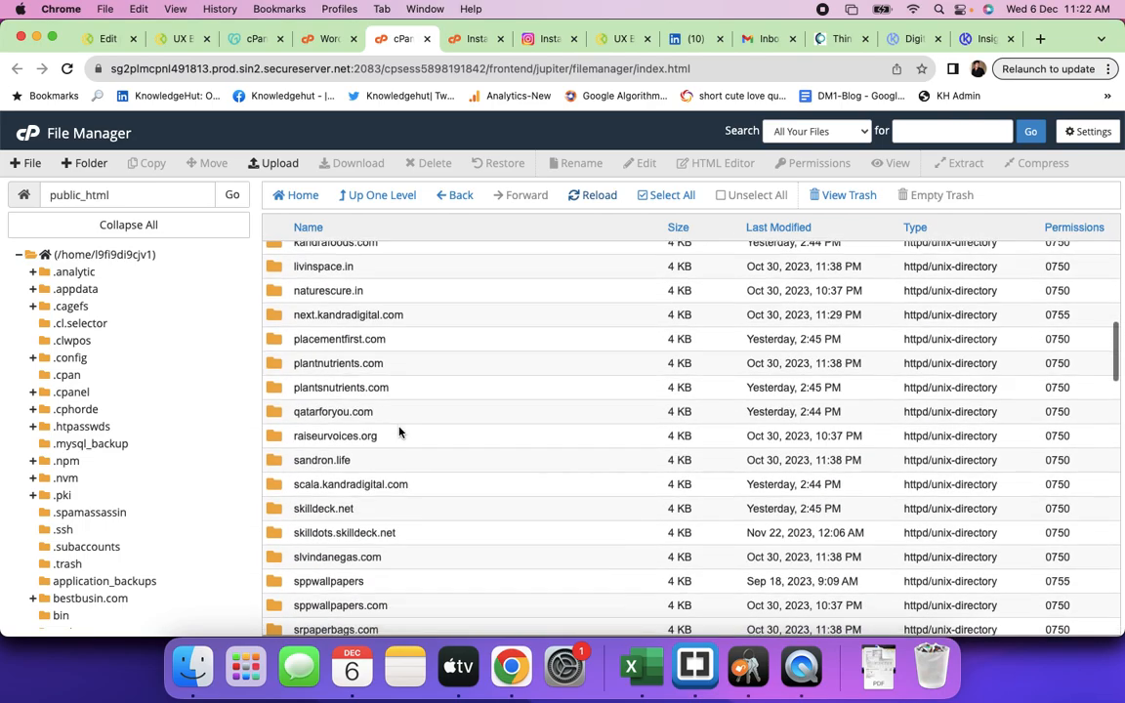
pyautogui.scroll(-7, 398, 432)
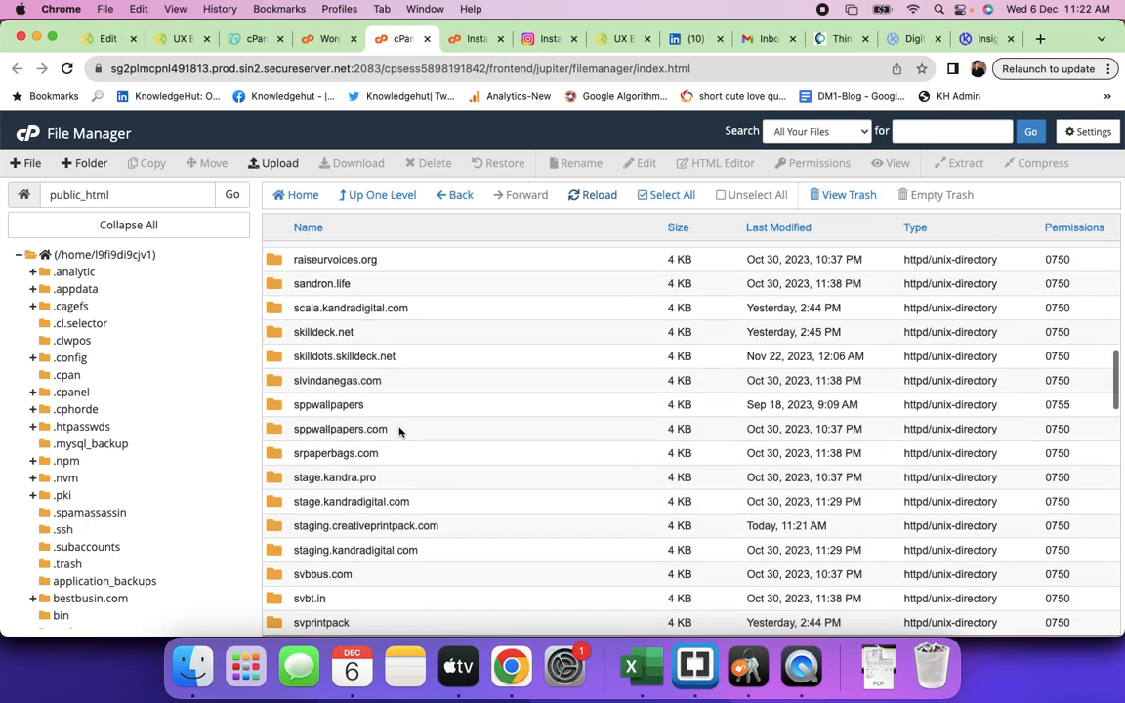
pyautogui.scroll(-1, 398, 432)
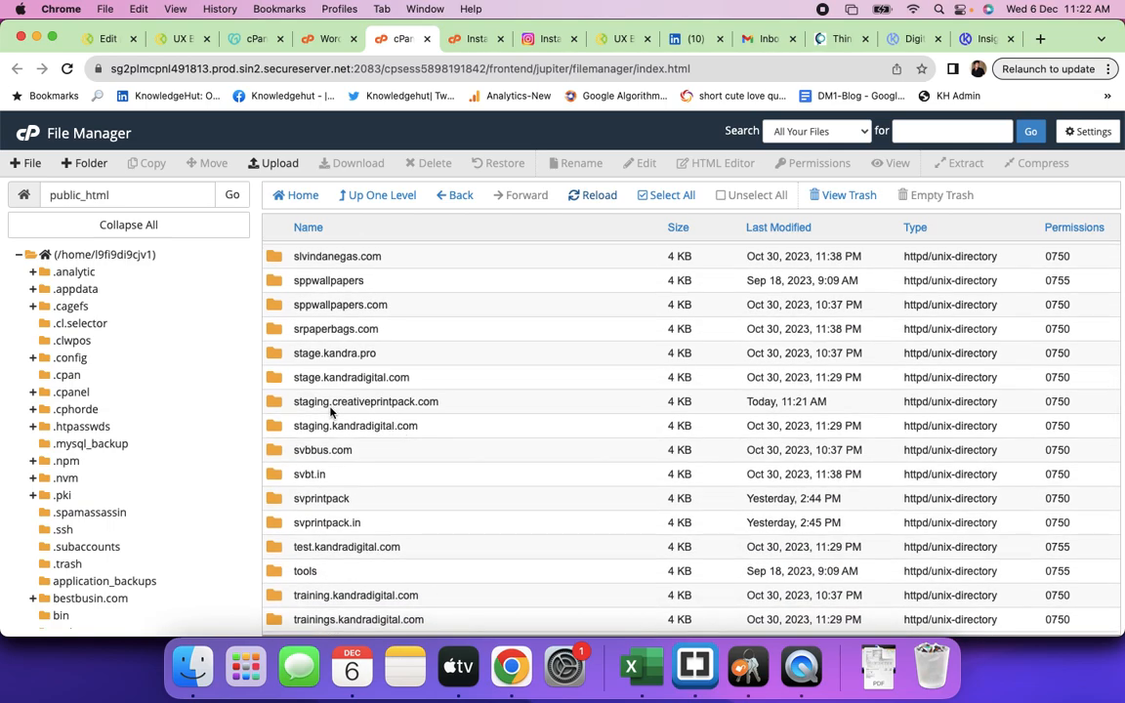
pyautogui.doubleClick(465, 404)
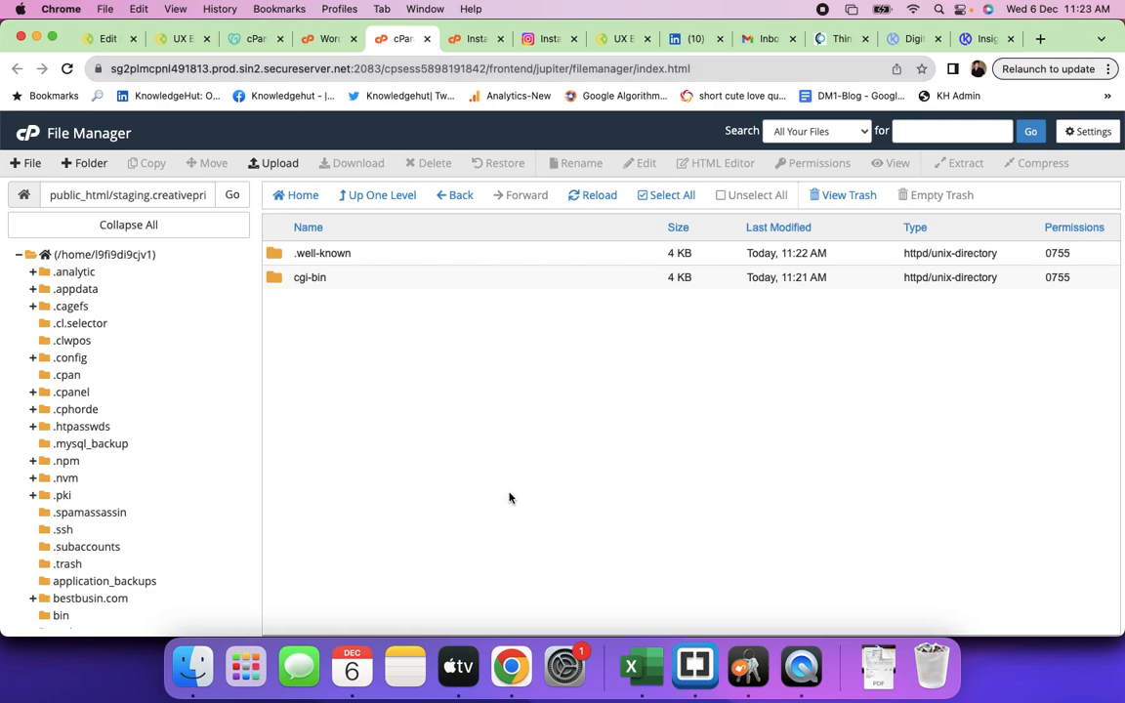
pyautogui.click(465, 39)
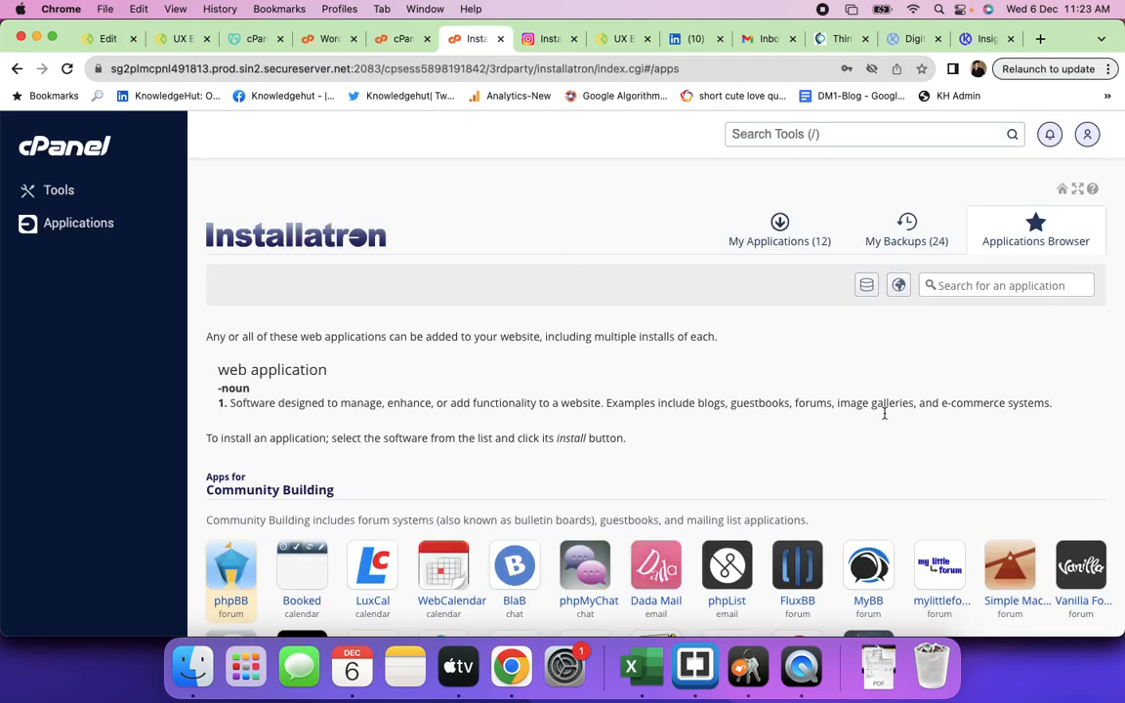
# - Restart the WordPress install wizard from Installatron's Applications Browser
pyautogui.scroll(-3, 883, 418)
pyautogui.scroll(3, 881, 421)
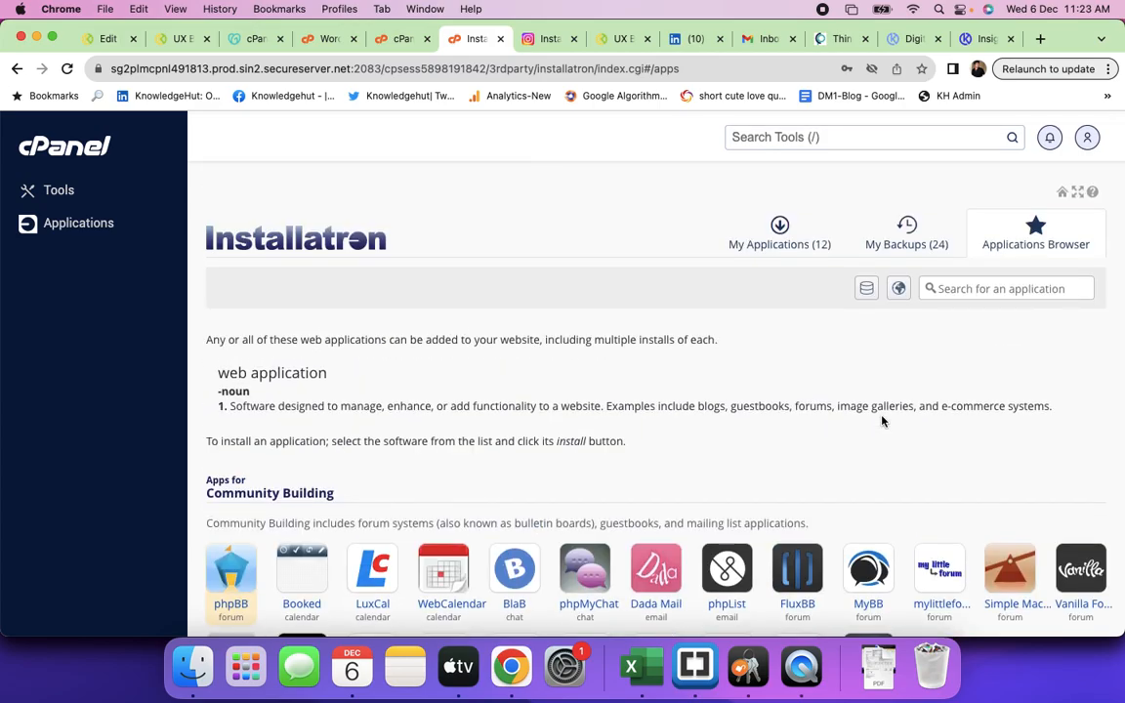
pyautogui.scroll(-10, 881, 420)
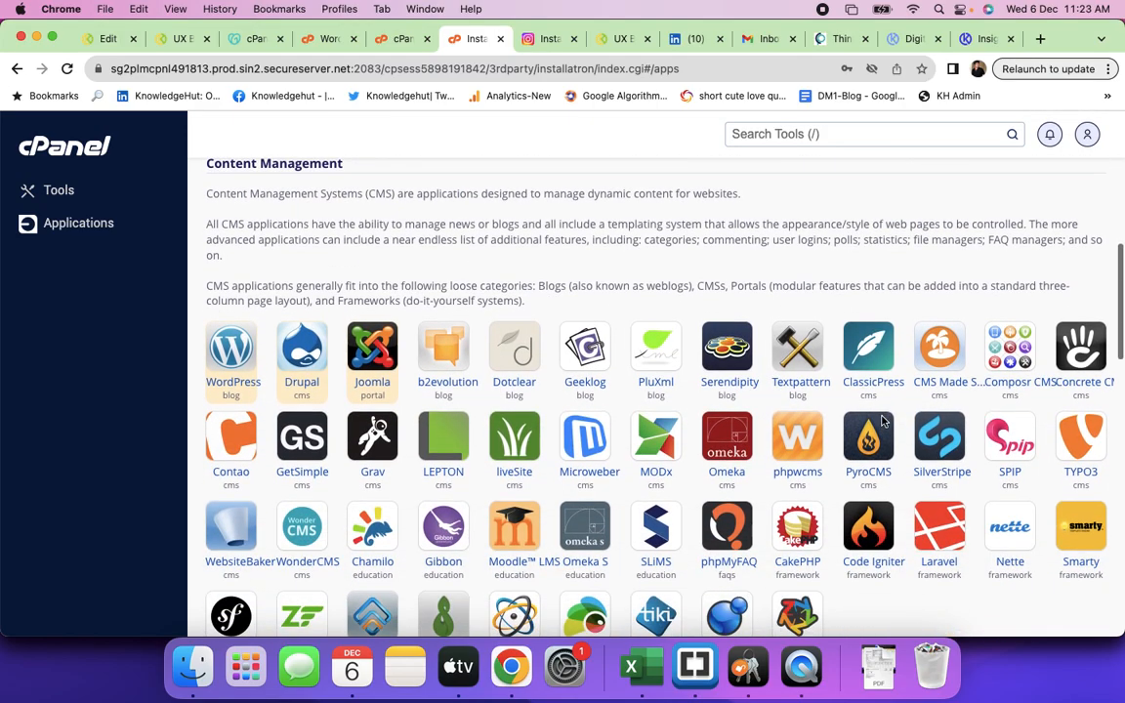
pyautogui.scroll(5, 881, 420)
pyautogui.click(402, 39)
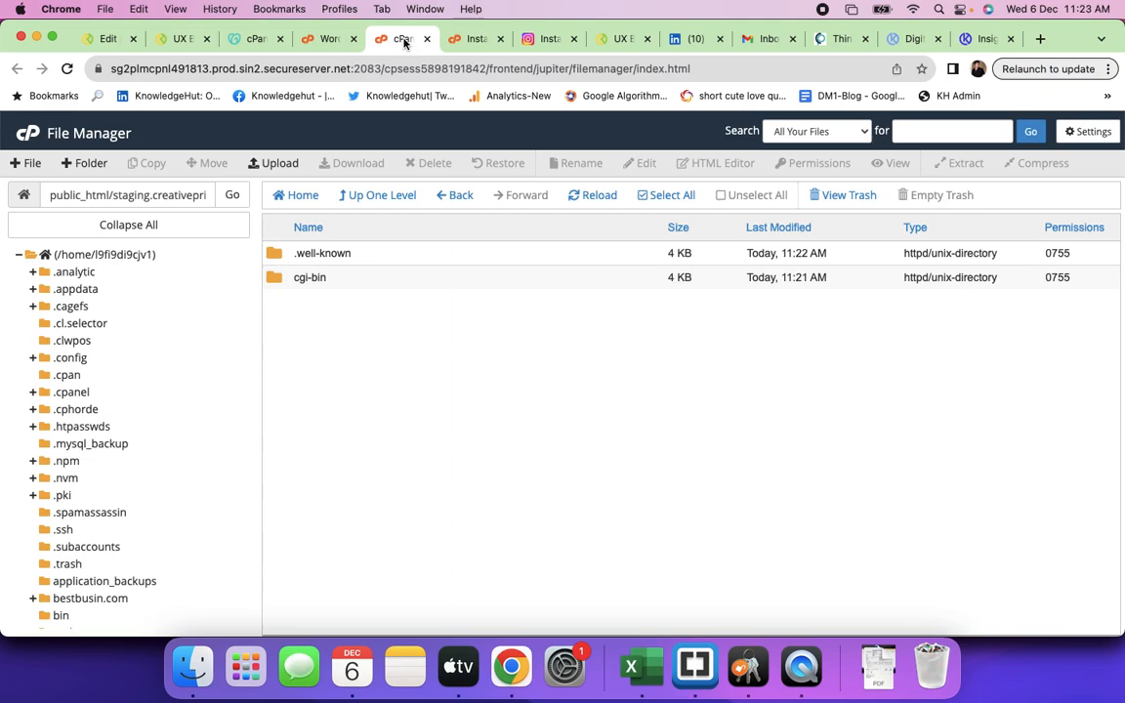
pyautogui.click(468, 39)
pyautogui.scroll(-6, 258, 357)
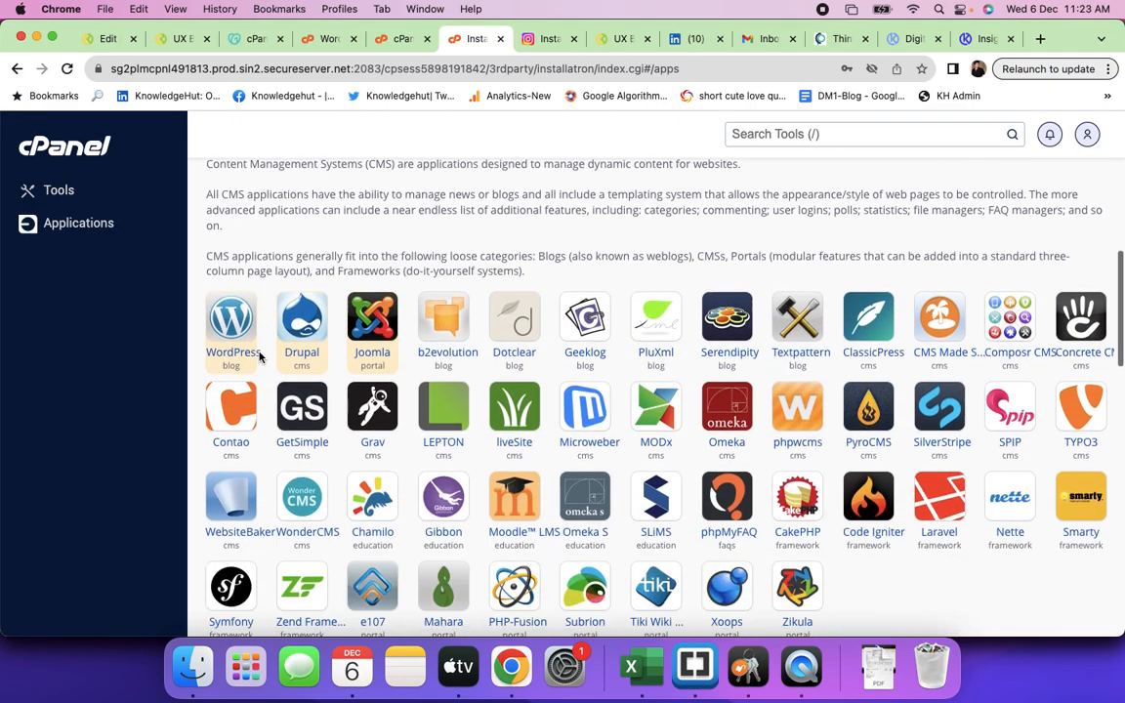
pyautogui.scroll(3, 239, 386)
pyautogui.click(230, 395)
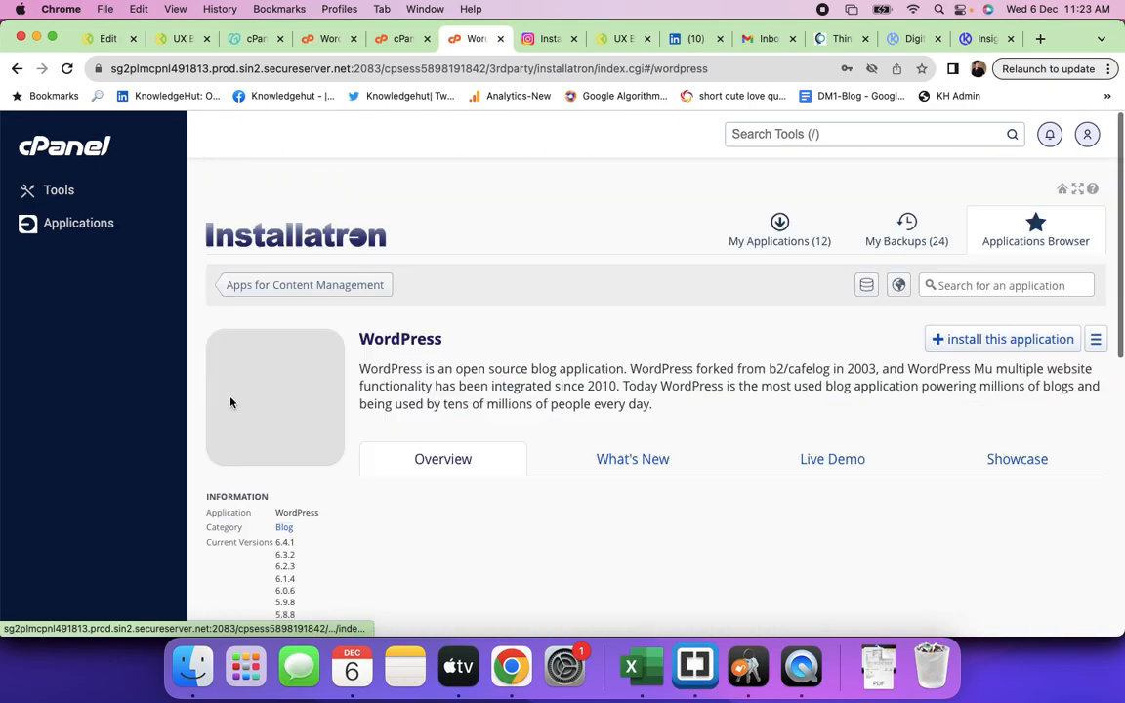
pyautogui.click(986, 348)
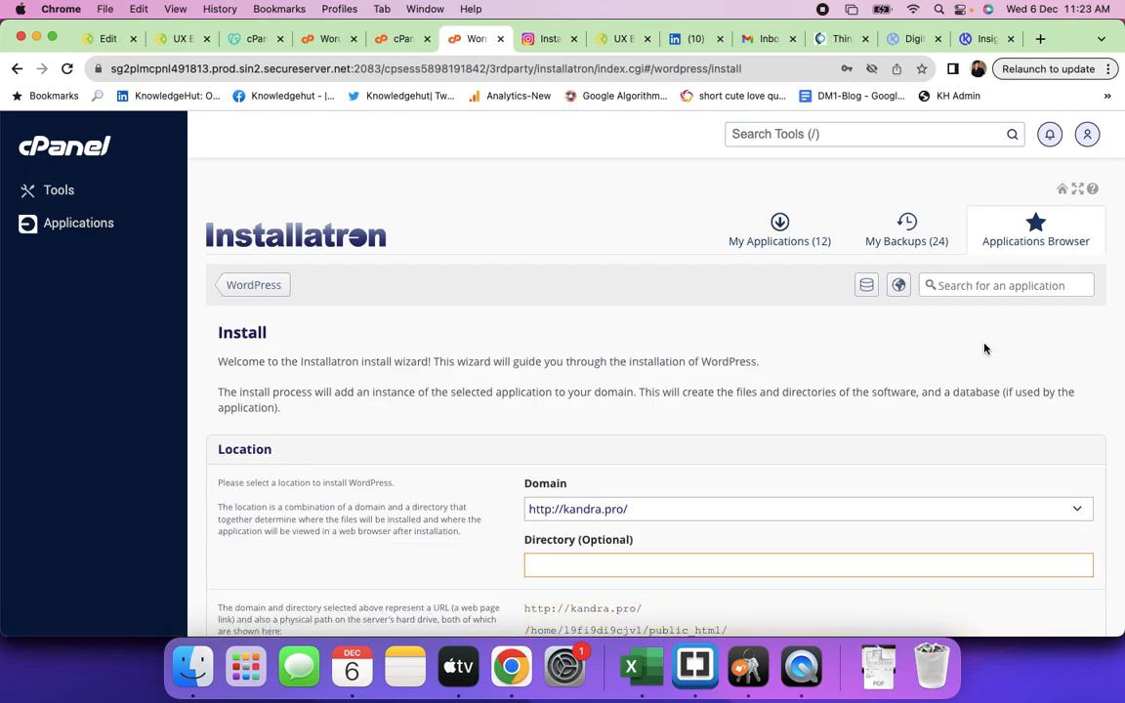
pyautogui.scroll(-2, 689, 431)
pyautogui.click(648, 411)
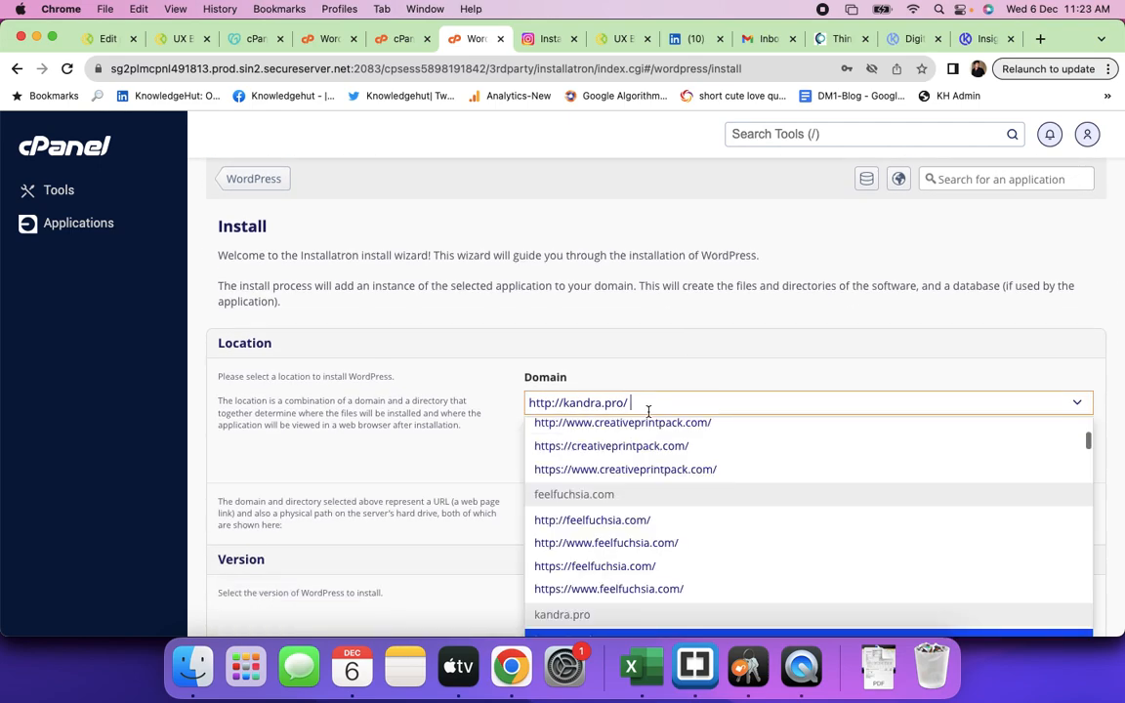
pyautogui.write('staging')
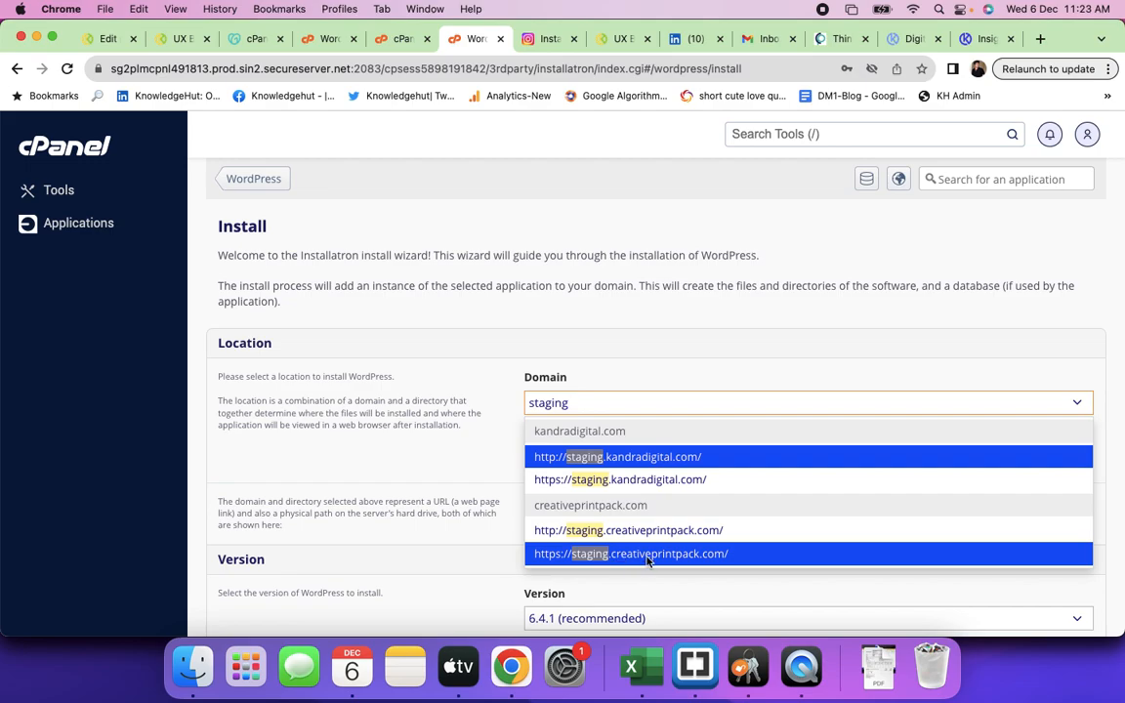
pyautogui.click(647, 557)
pyautogui.scroll(-3, 702, 465)
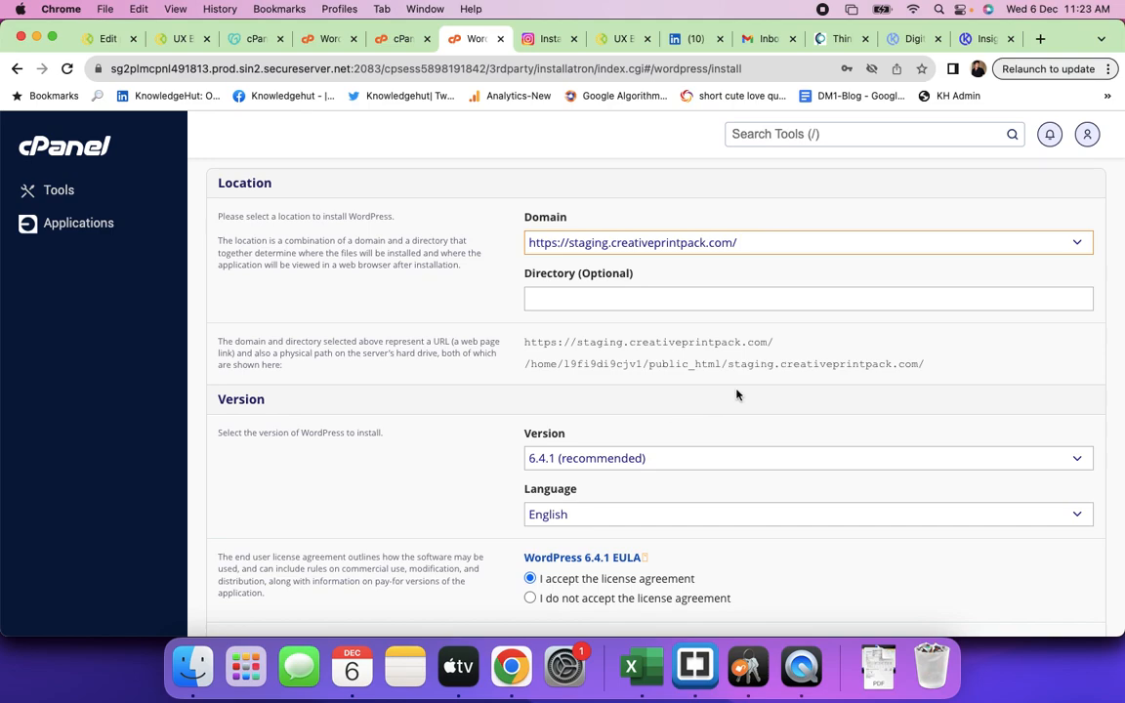
pyautogui.moveTo(728, 366); pyautogui.dragTo(915, 363)
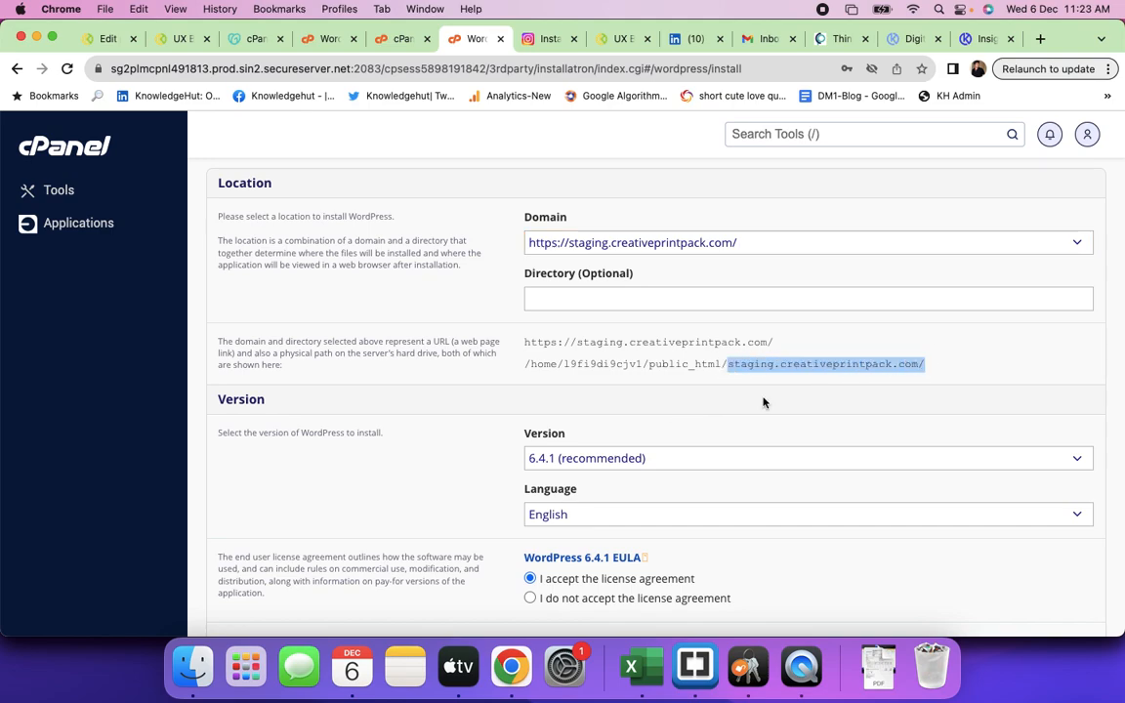
pyautogui.scroll(-5, 637, 477)
pyautogui.scroll(-6, 640, 477)
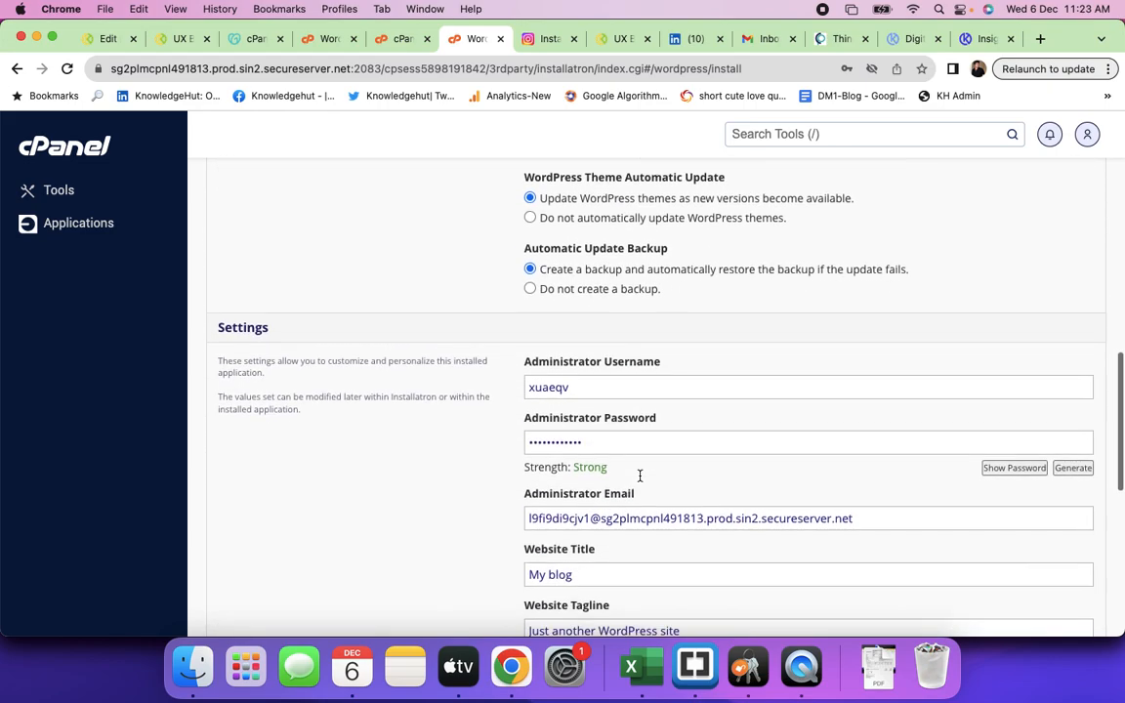
# - Replace the administrator username, password and e-mail with the site owner's own values
pyautogui.click(602, 387)
pyautogui.doubleClick(597, 388)
pyautogui.write('c')
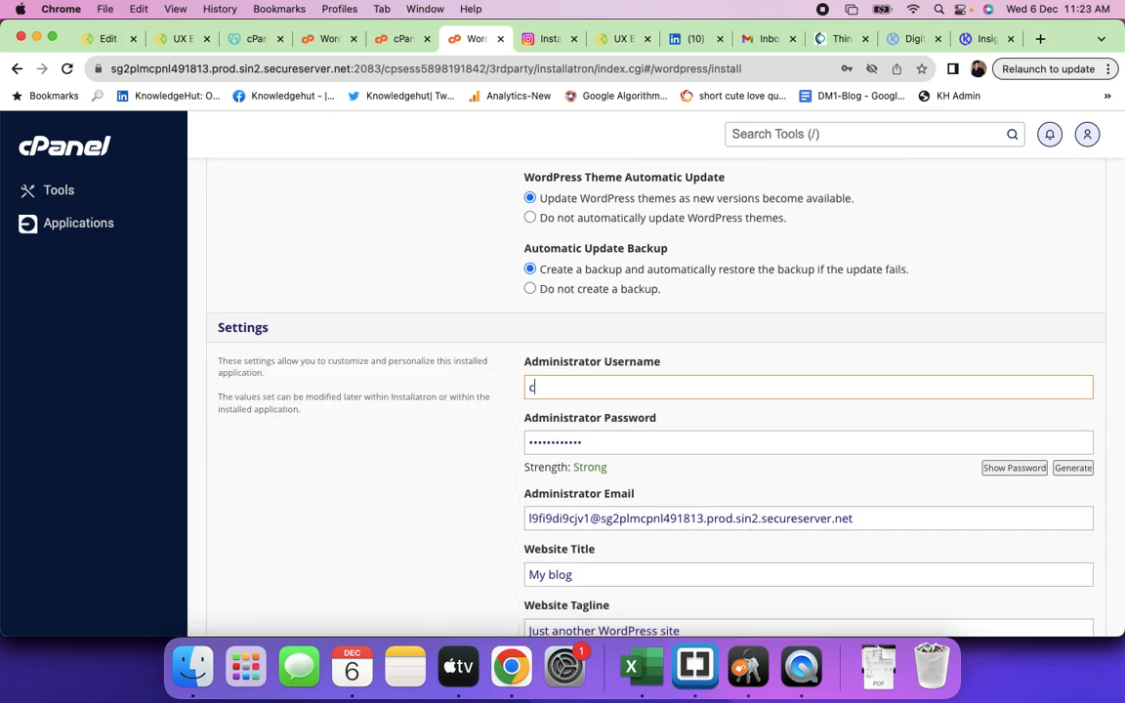
pyautogui.write('reativeprintpac')
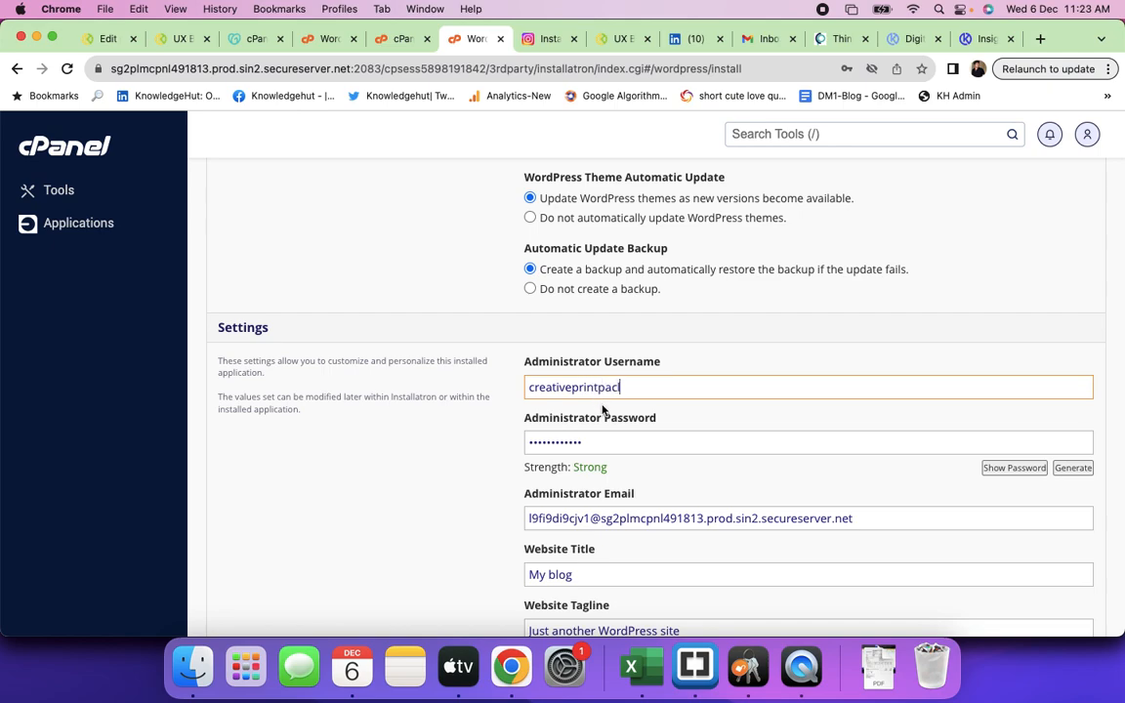
pyautogui.click(593, 438)
pyautogui.press('super+a')
pyautogui.write('•••••••••')
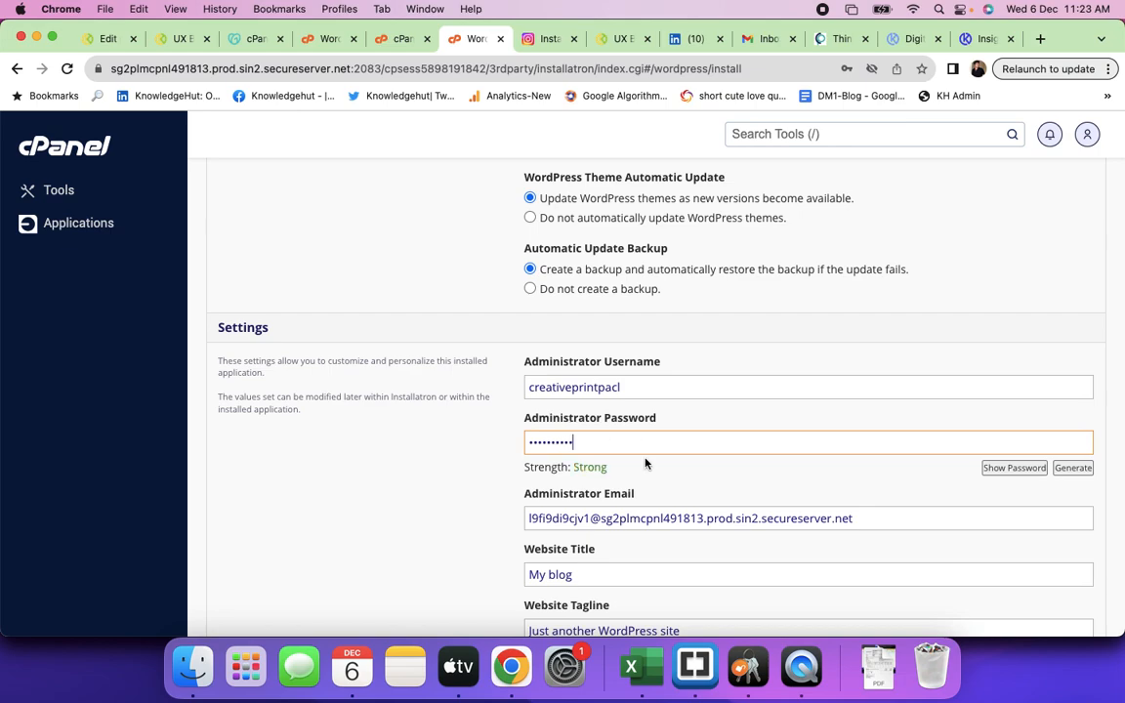
pyautogui.click(634, 518)
pyautogui.press('super+a')
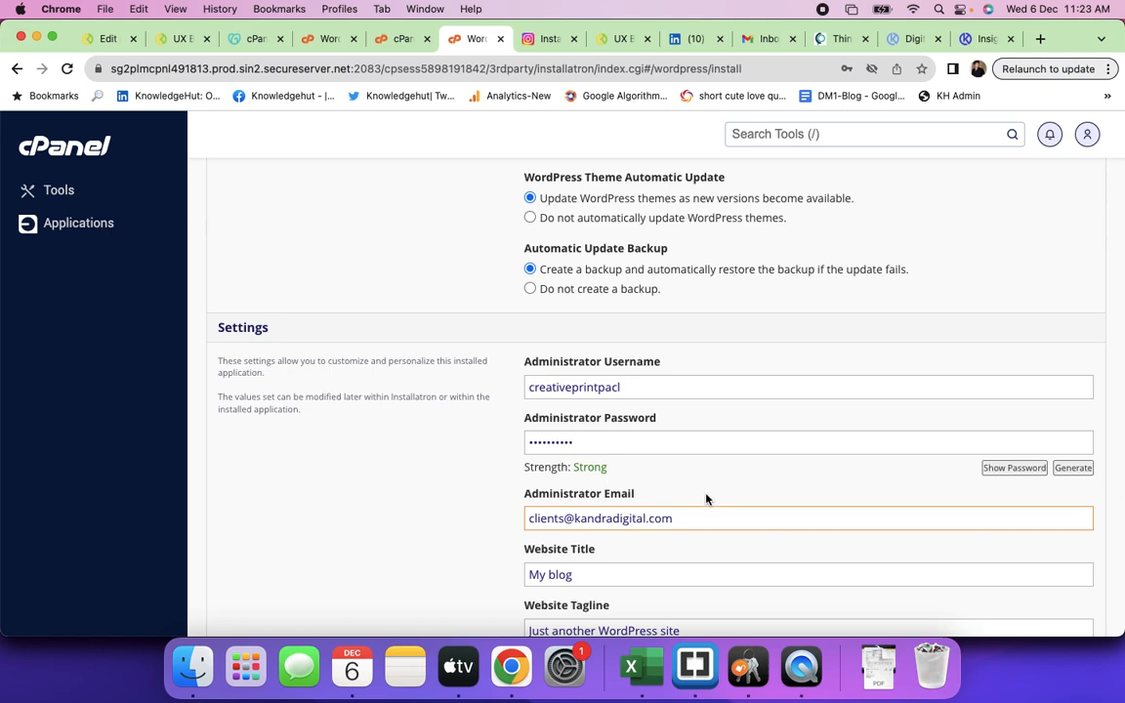
# - Enter title 'The Print & Packaging Company' and tagline 'Worlds Largest Concept Oriented Print & Packaging Company'
pyautogui.scroll(-4, 706, 499)
pyautogui.click(579, 412)
pyautogui.press('super+a')
pyautogui.press('BackSpace')
pyautogui.write('The Print')
pyautogui.write(' & Pac')
pyautogui.write('aging')
pyautogui.write(' Indus')
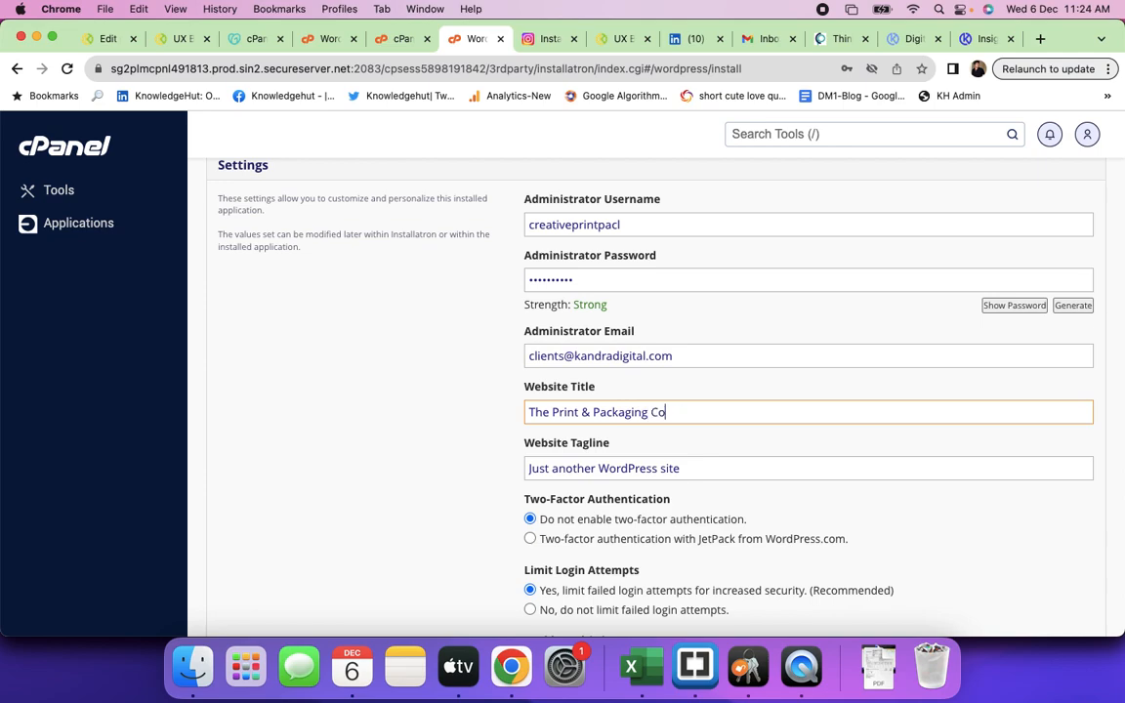
pyautogui.write('ny')
pyautogui.tripleClick(649, 468)
pyautogui.press('BackSpace')
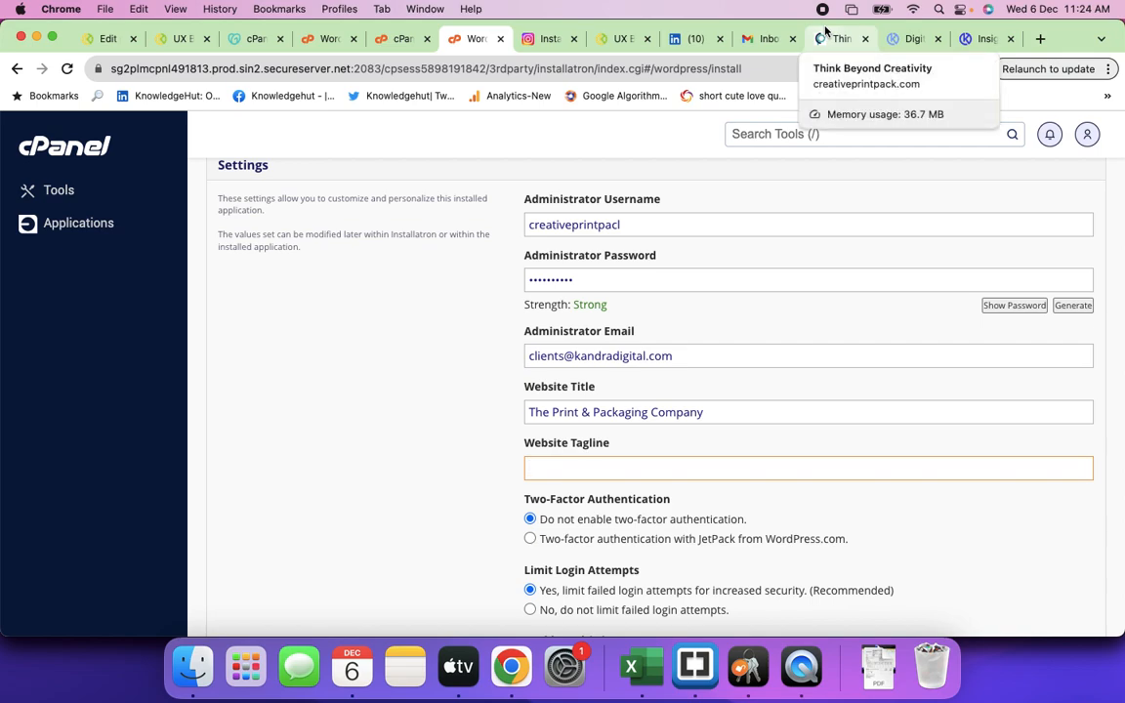
pyautogui.click(825, 38)
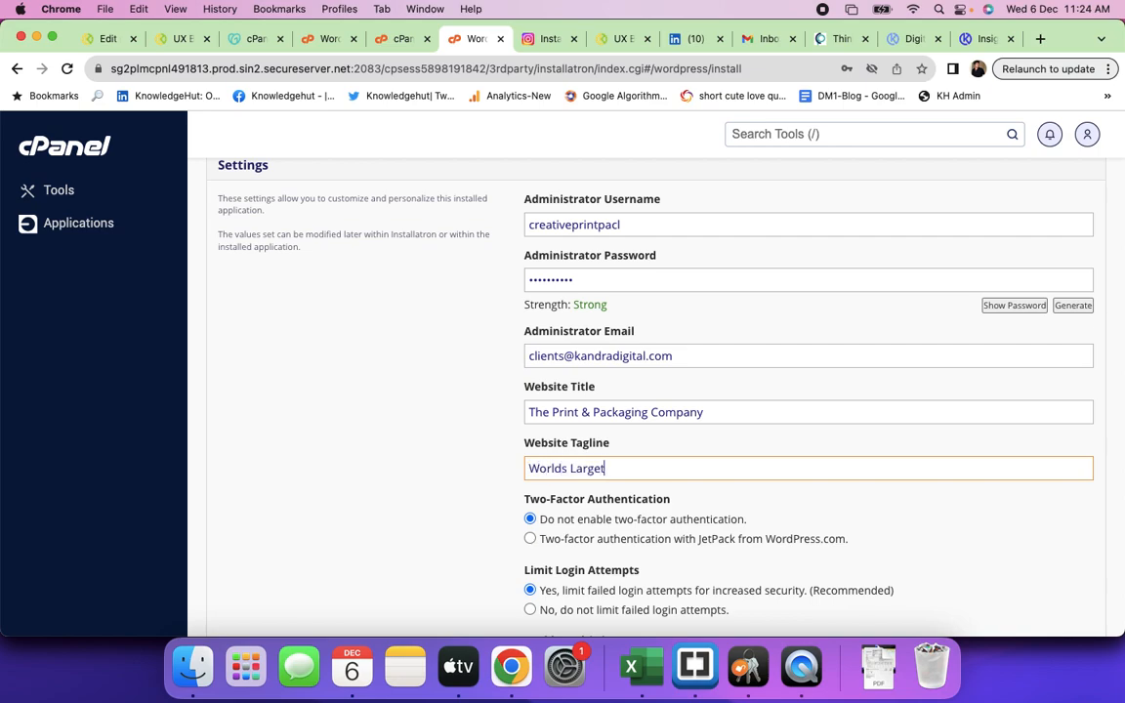
pyautogui.write('cept Oriented Print &')
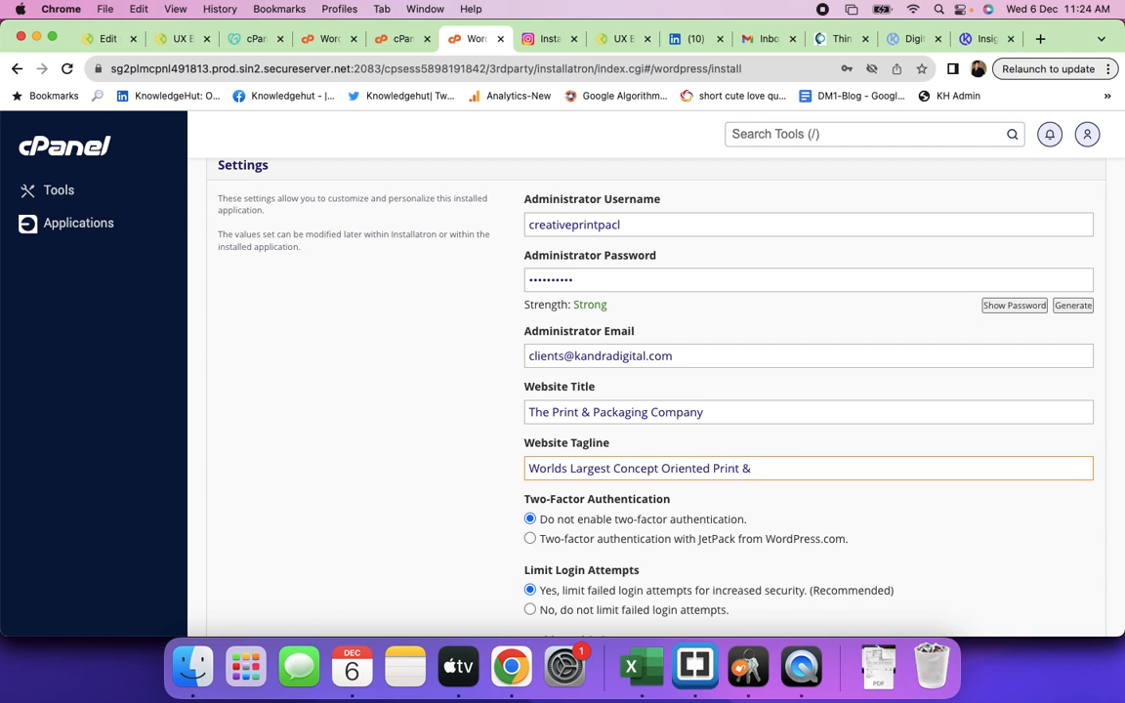
pyautogui.write('Company')
# - Review the install options (failed-login limiting on, multi-site off, automatic advanced settings) and start installing
pyautogui.scroll(-5, 635, 516)
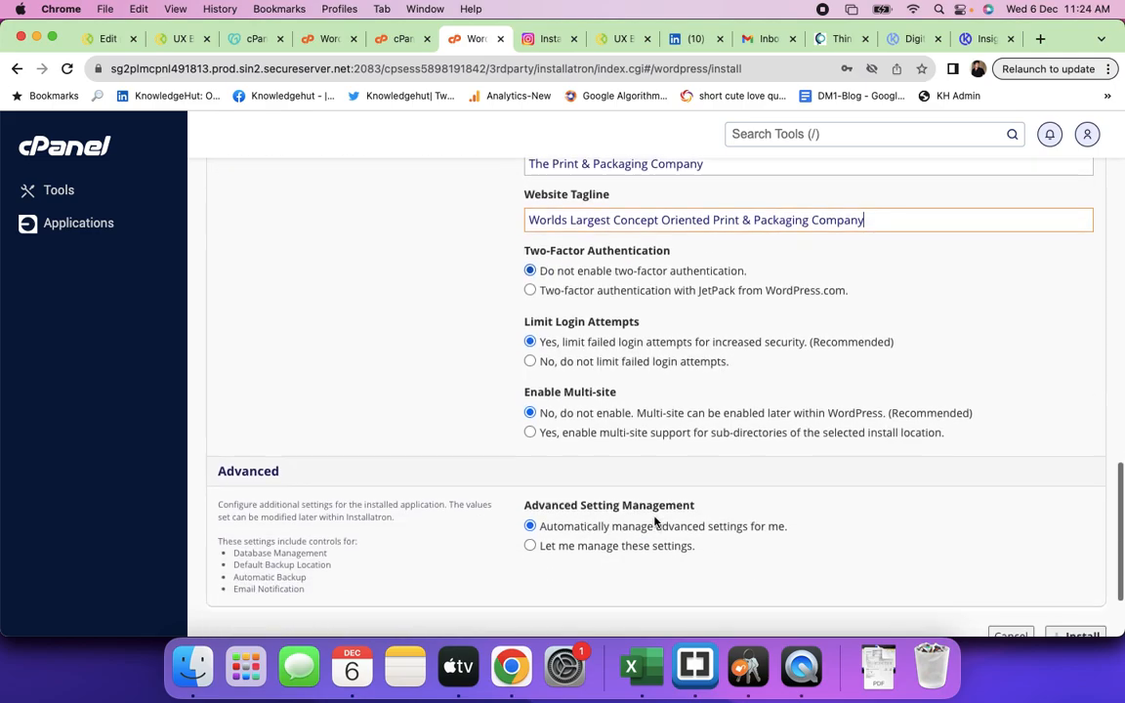
pyautogui.scroll(2, 654, 521)
pyautogui.scroll(1, 654, 522)
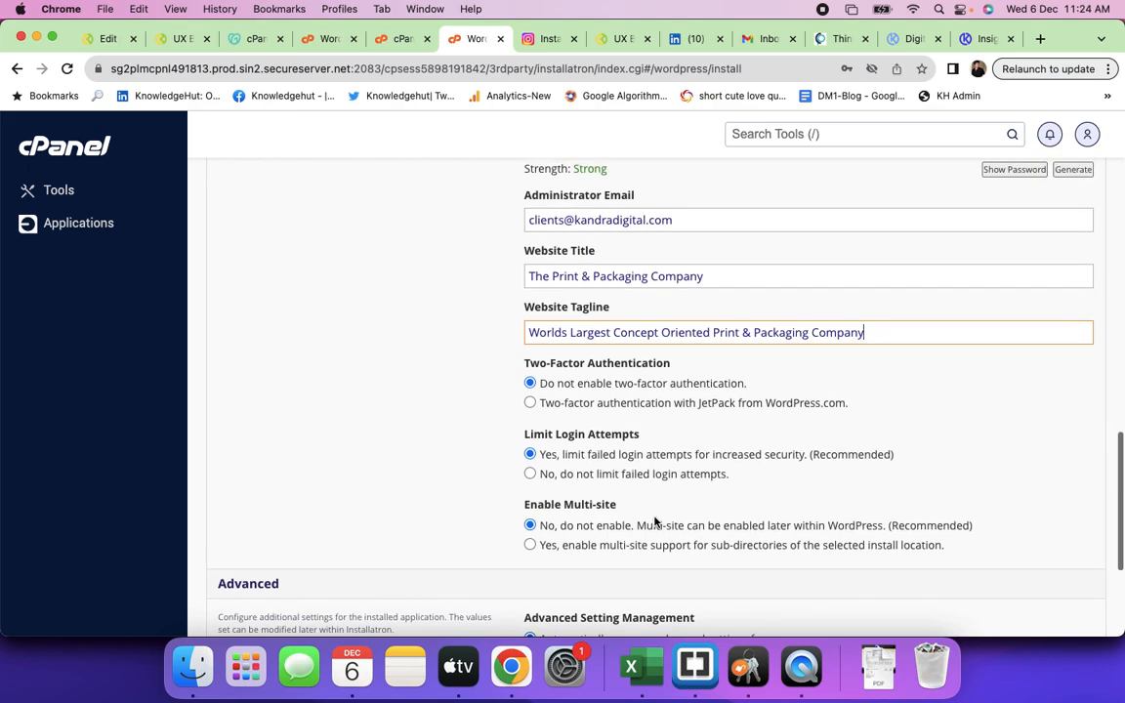
pyautogui.scroll(6, 654, 521)
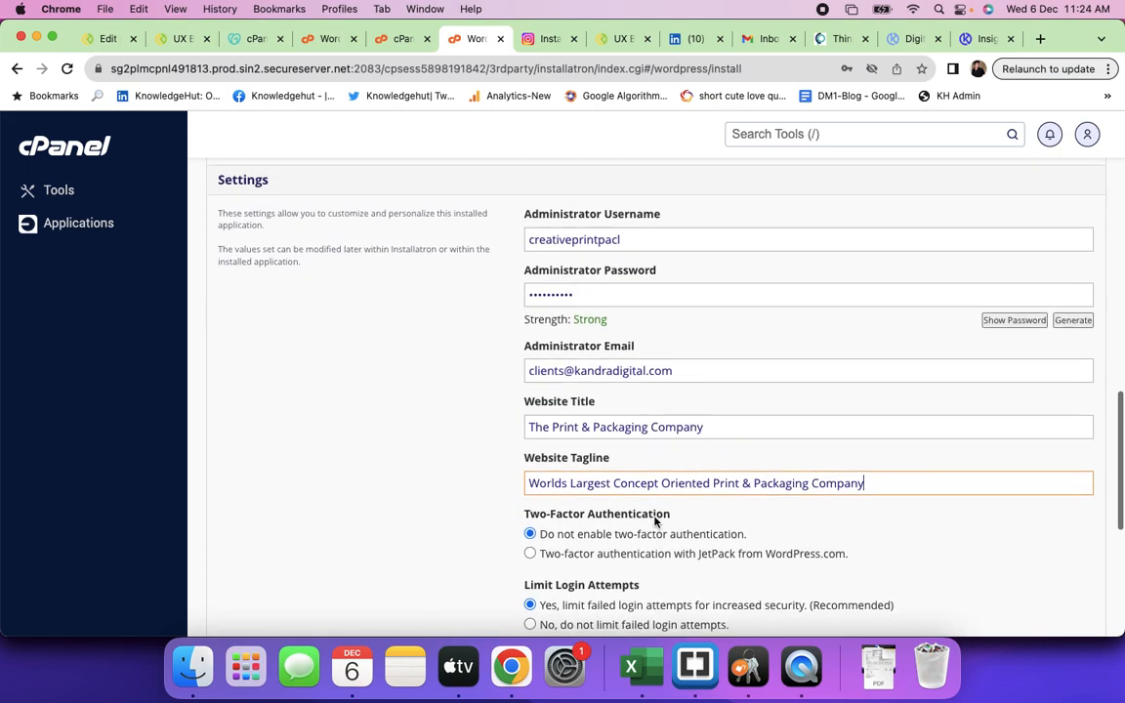
pyautogui.scroll(2, 654, 519)
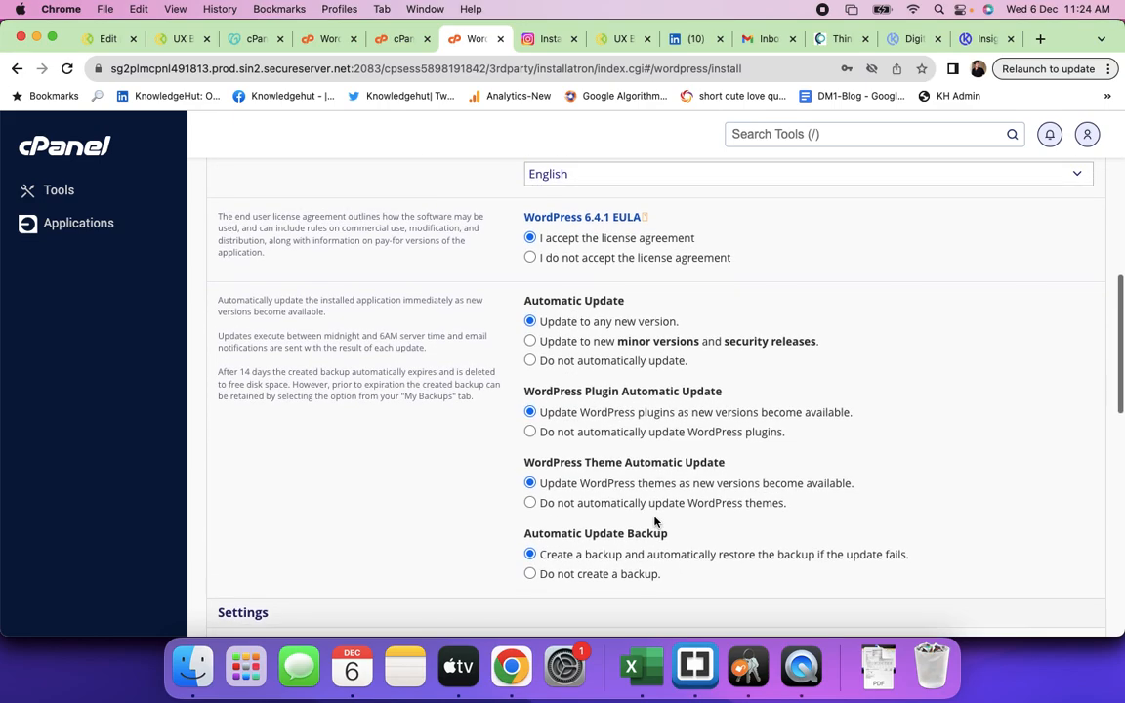
pyautogui.scroll(1, 654, 521)
pyautogui.scroll(2, 654, 522)
pyautogui.scroll(-2, 654, 521)
pyautogui.scroll(-3, 654, 517)
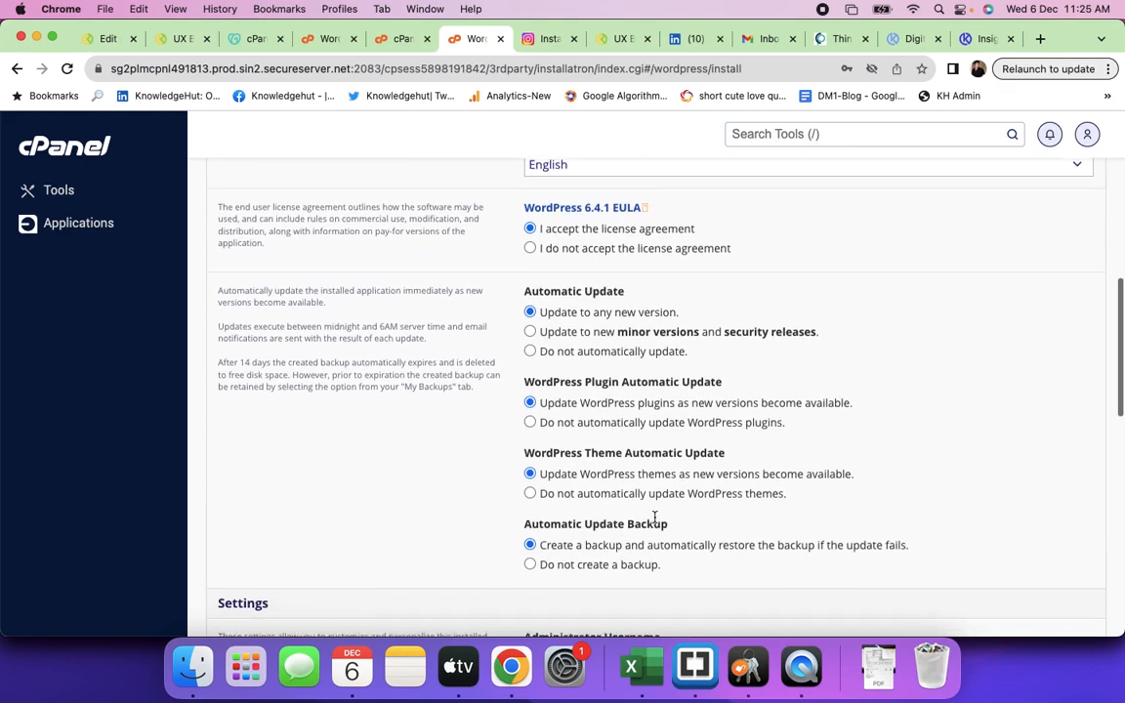
pyautogui.scroll(-3, 654, 517)
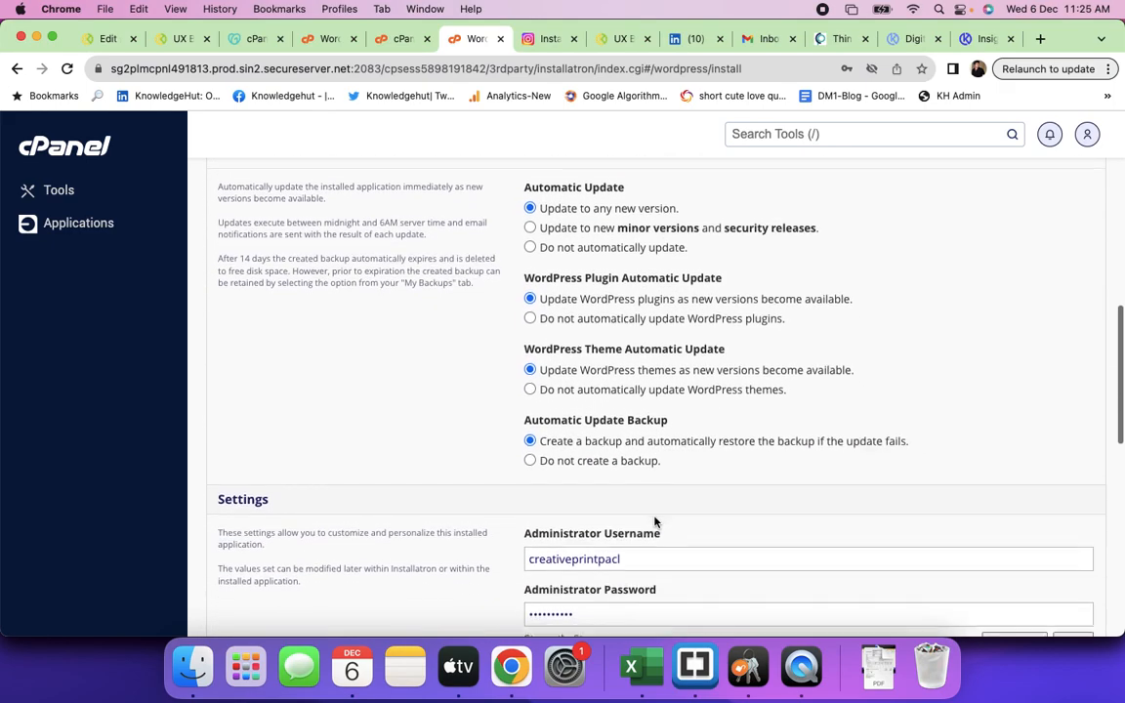
pyautogui.scroll(-5, 654, 522)
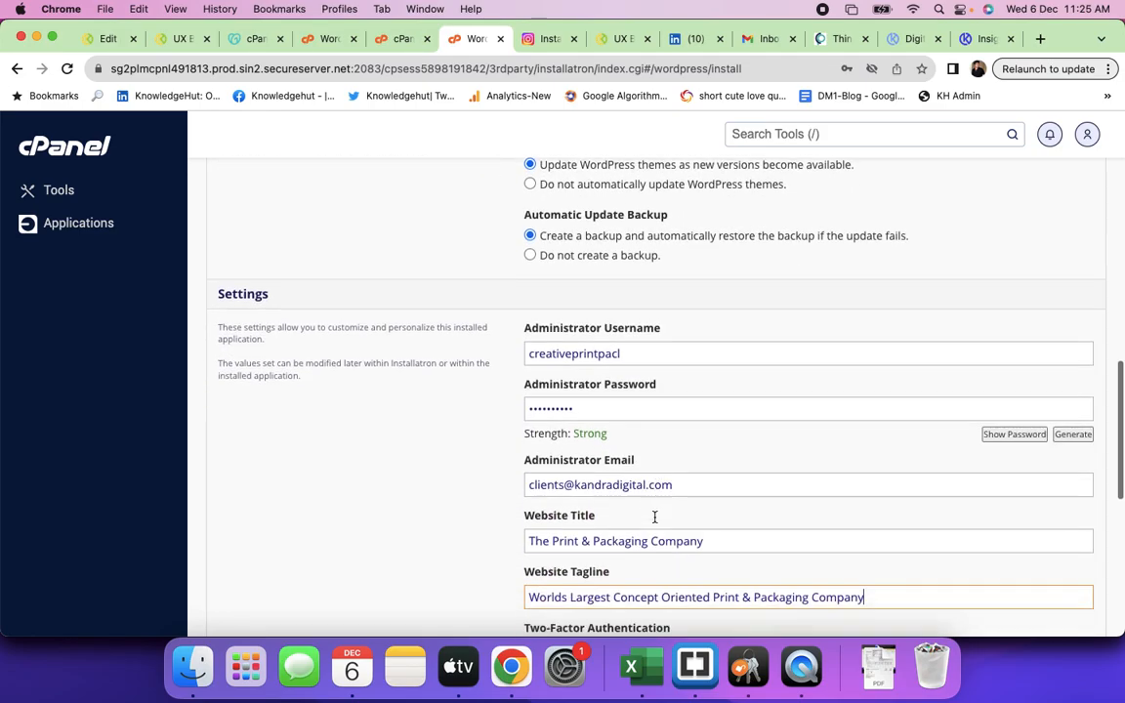
pyautogui.scroll(-5, 654, 522)
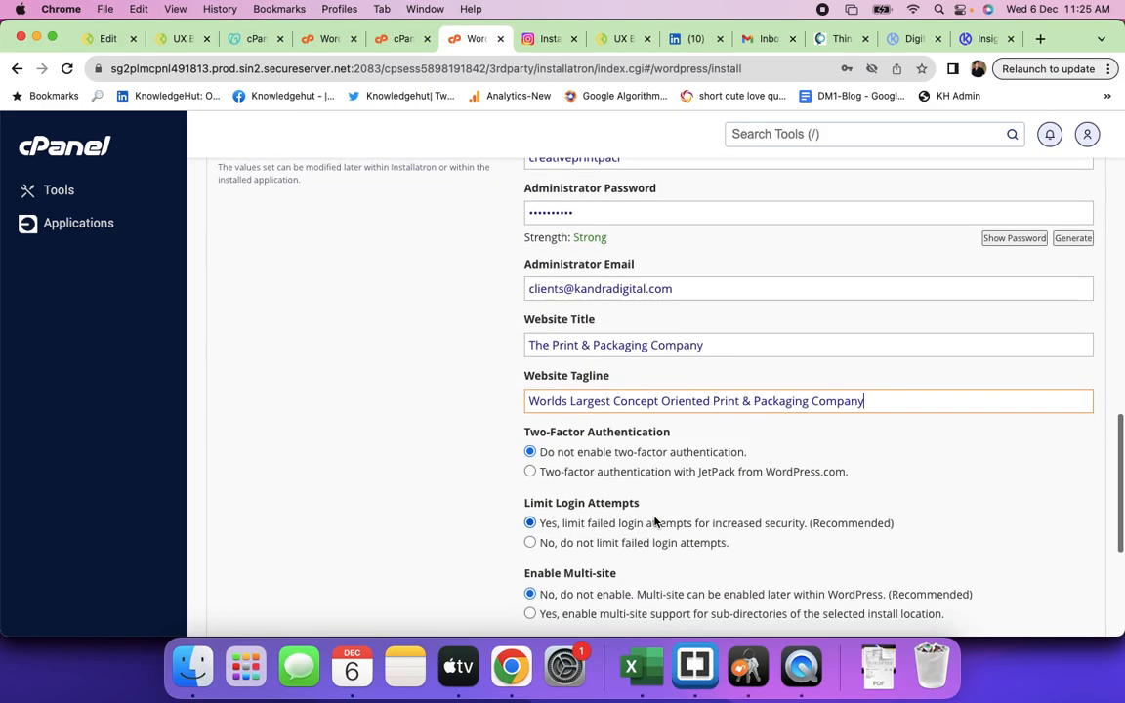
pyautogui.scroll(-3, 654, 522)
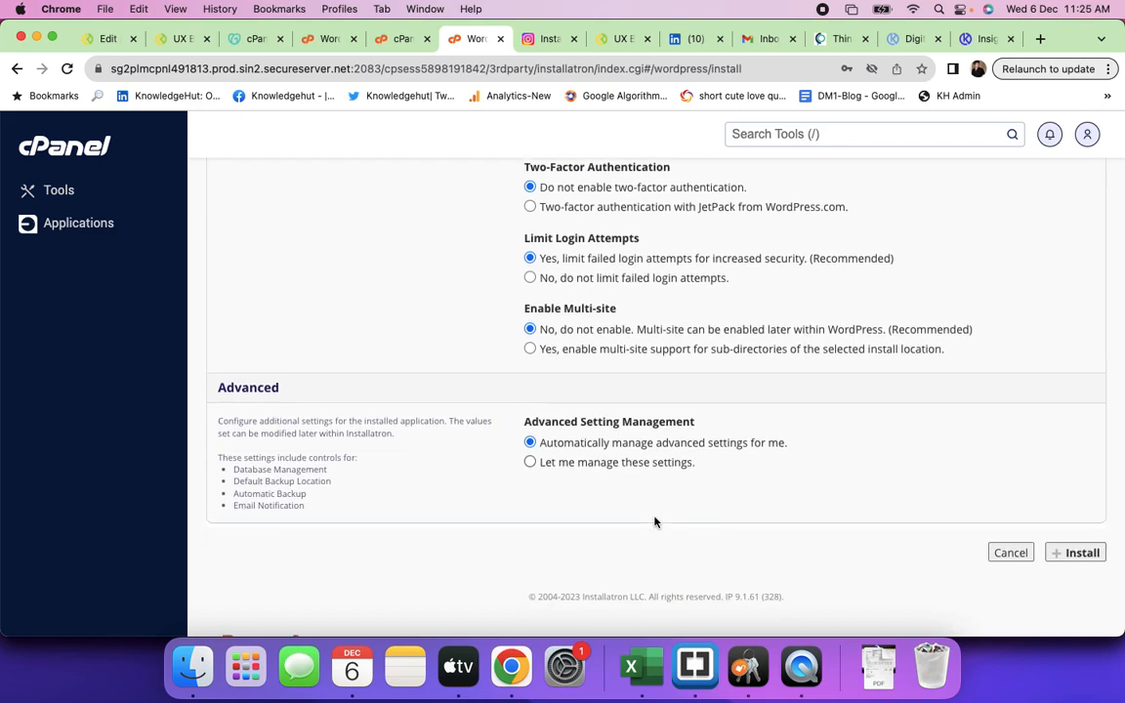
pyautogui.scroll(-2, 654, 522)
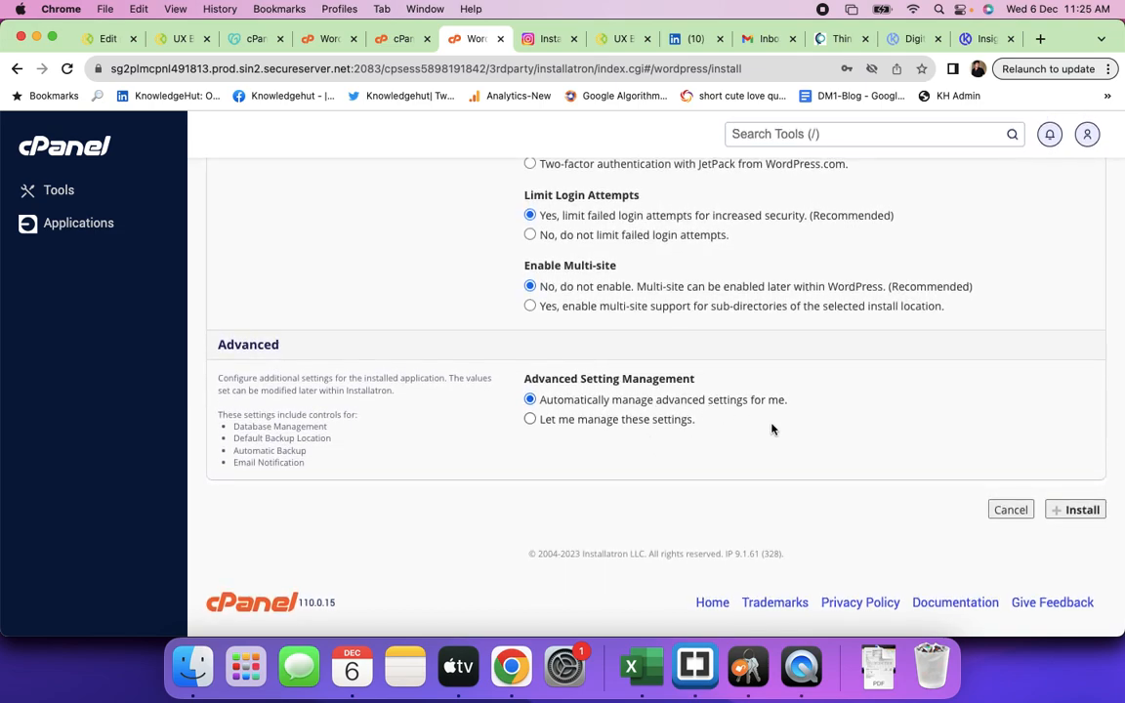
pyautogui.click(1068, 514)
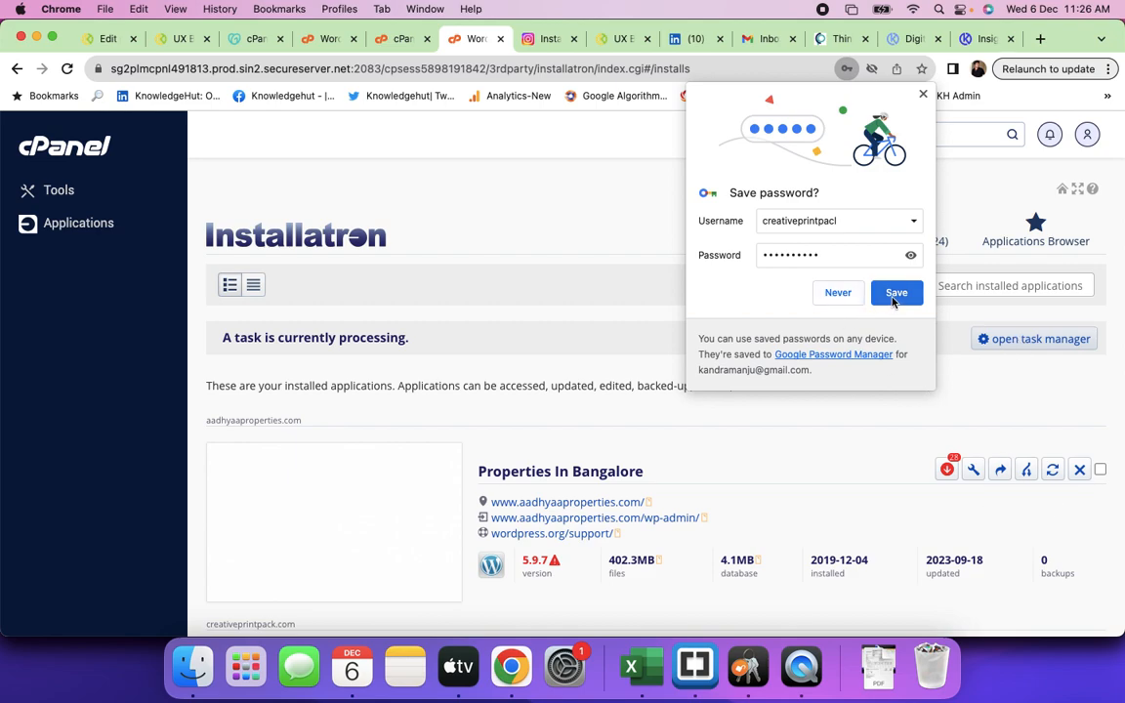
# - Decline saving the password, then open the completed staging.creativeprintpack.com install in a new tab
pyautogui.click(835, 306)
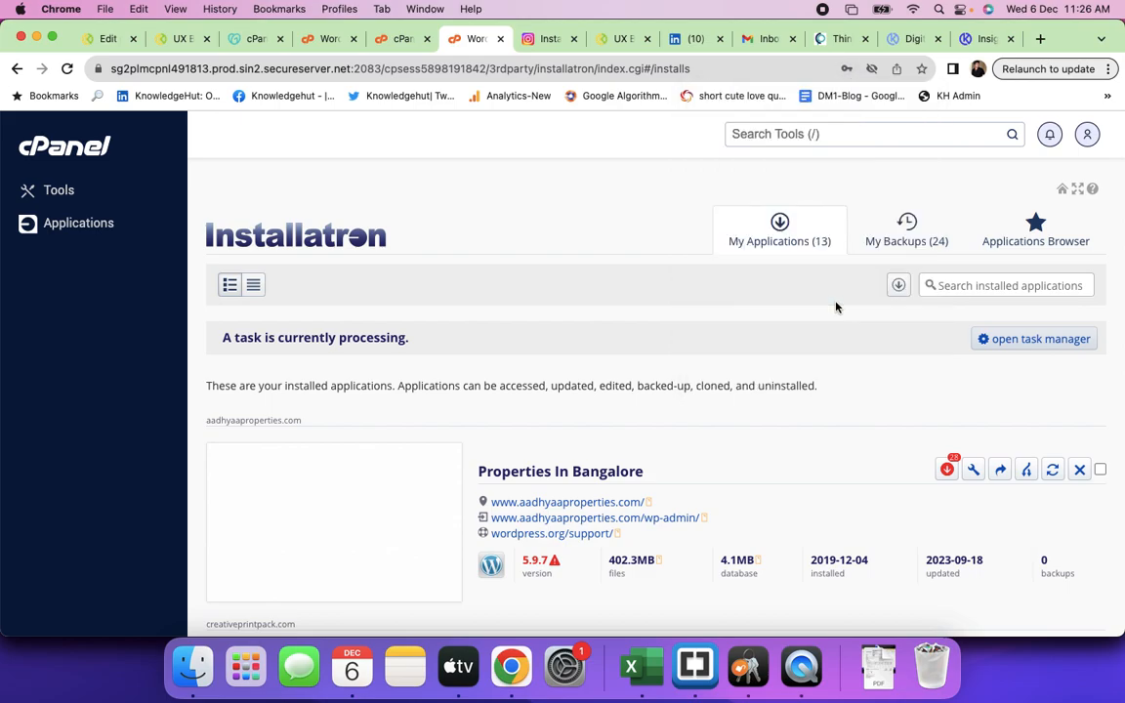
pyautogui.scroll(-5, 731, 424)
pyautogui.scroll(-10, 728, 425)
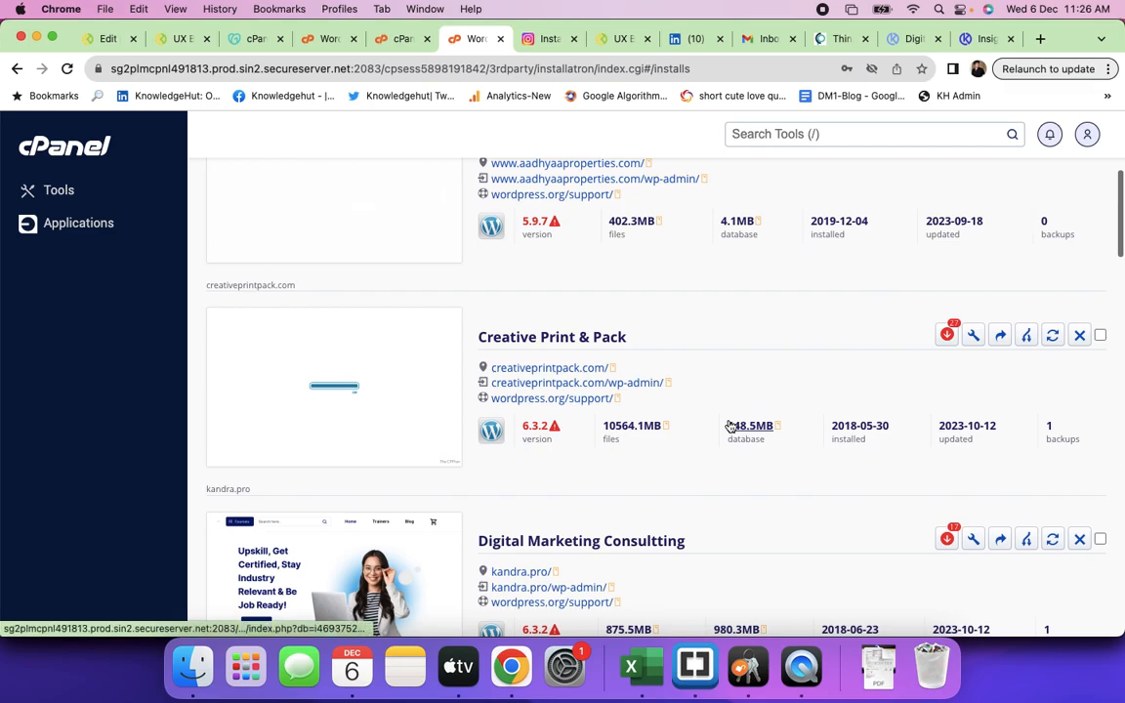
pyautogui.scroll(-15, 728, 425)
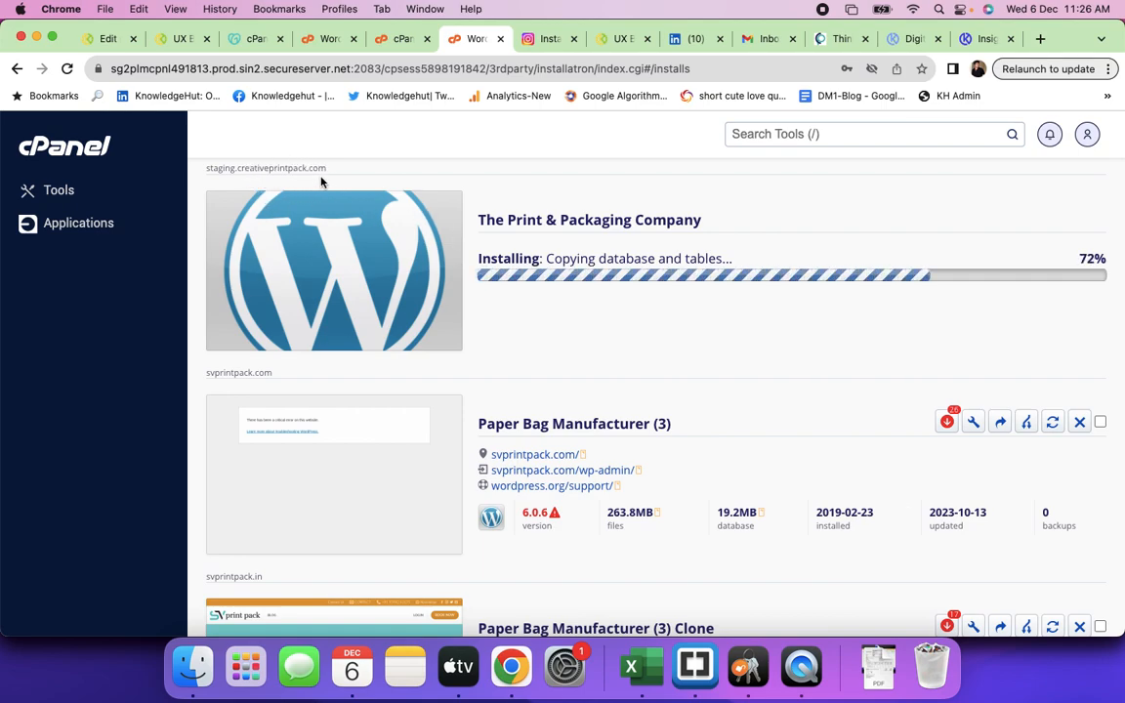
pyautogui.scroll(1, 458, 240)
pyautogui.scroll(1, 458, 240)
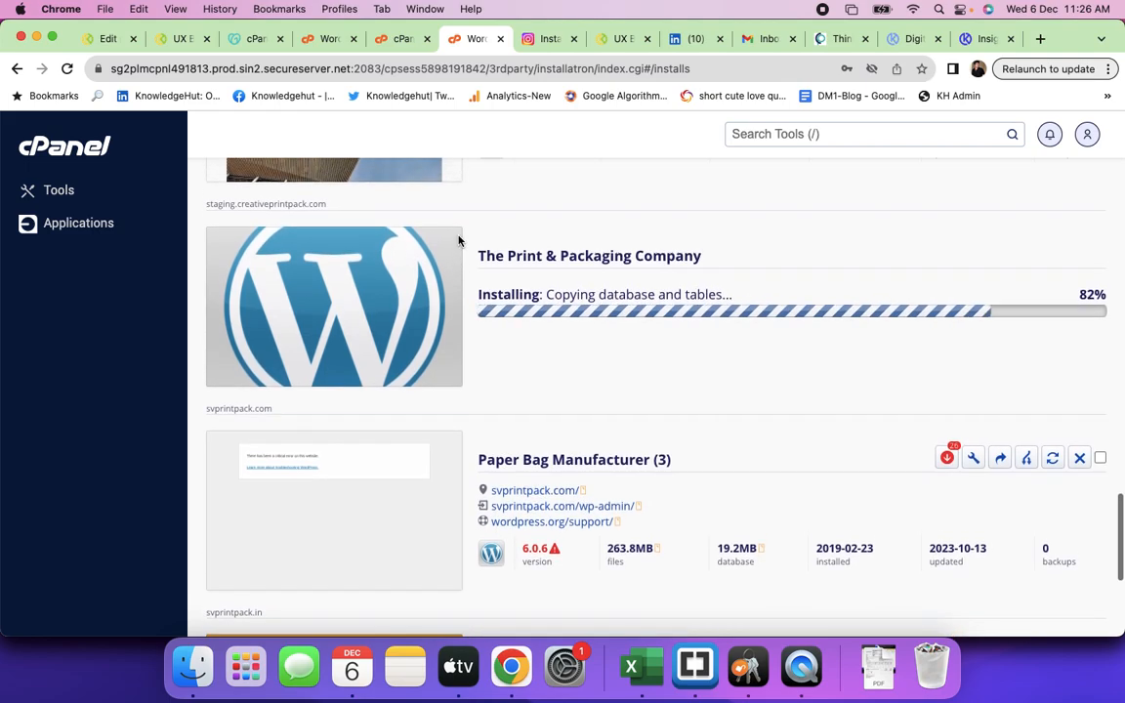
pyautogui.scroll(-5, 457, 240)
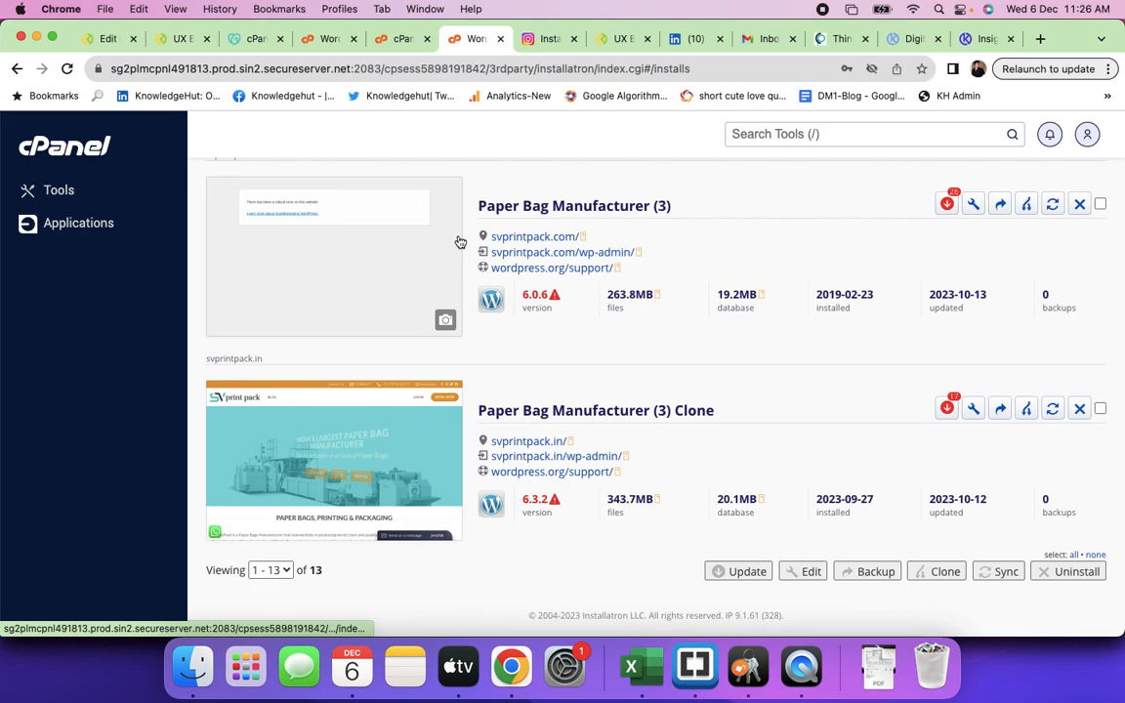
pyautogui.scroll(5, 458, 240)
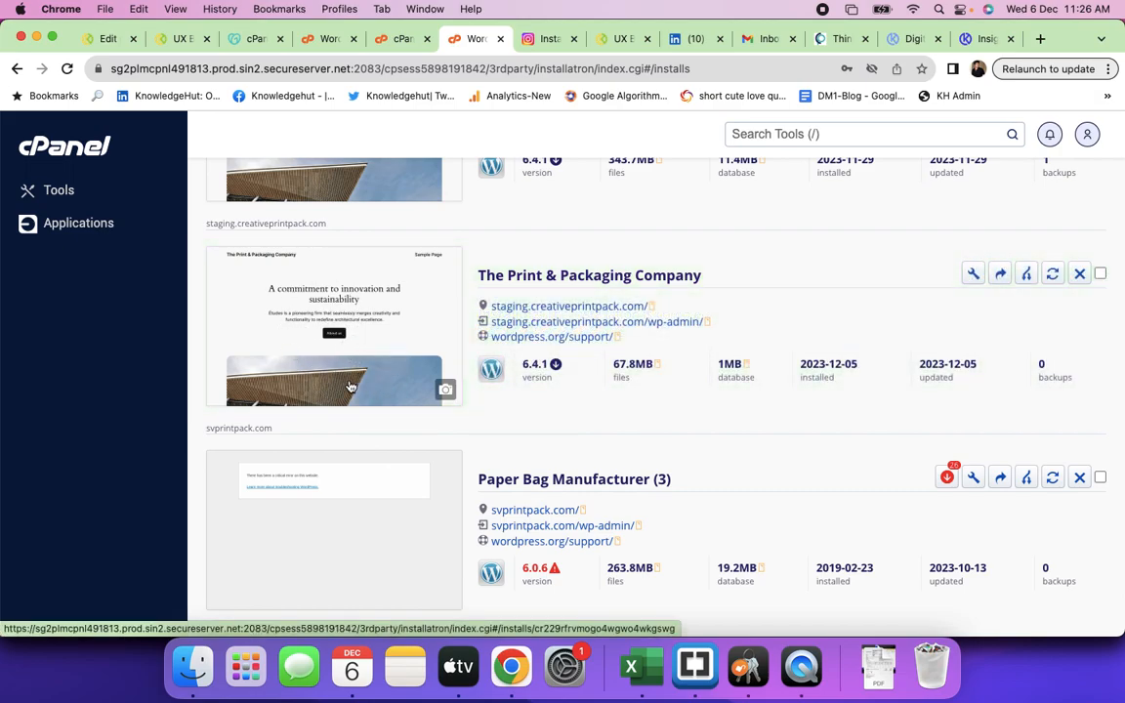
pyautogui.click(652, 310)
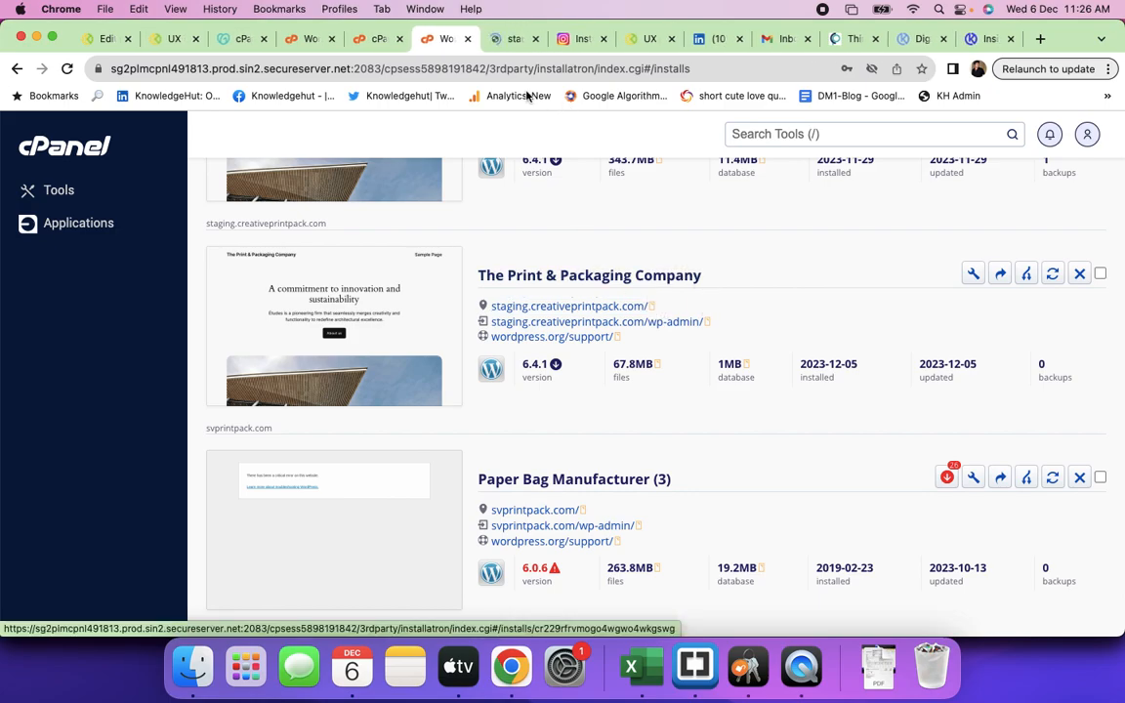
# - Look over the new staging homepage, then open its /wp-admin/ dashboard from Installatron
pyautogui.click(509, 40)
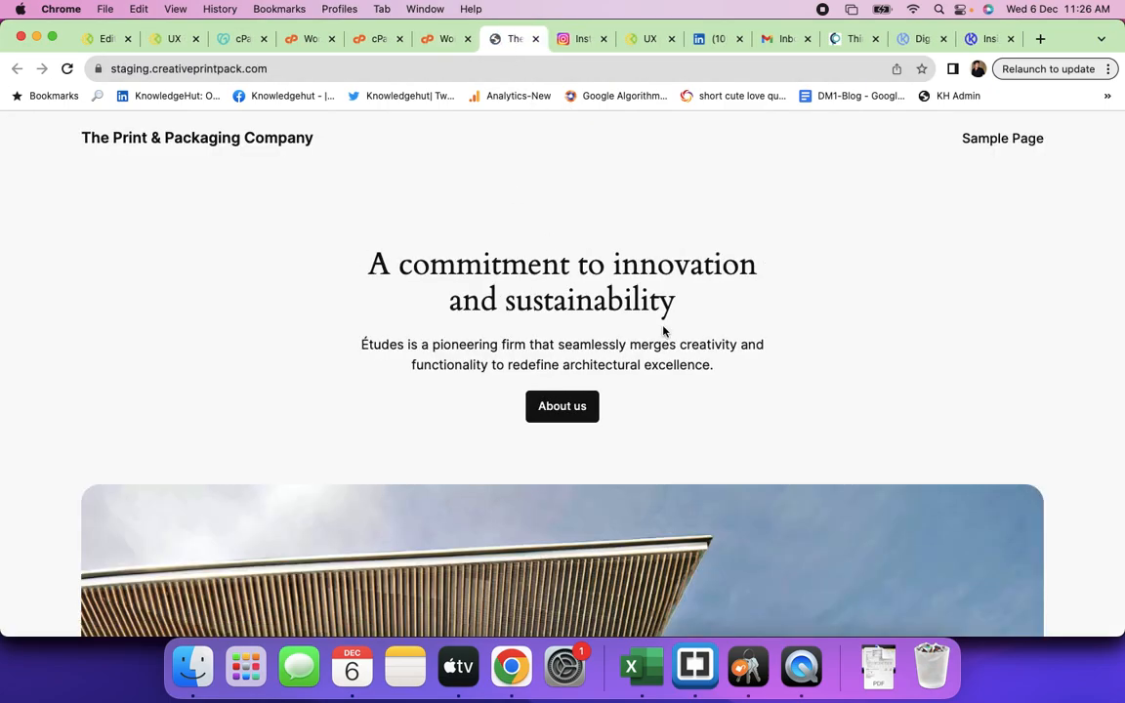
pyautogui.scroll(-15, 663, 332)
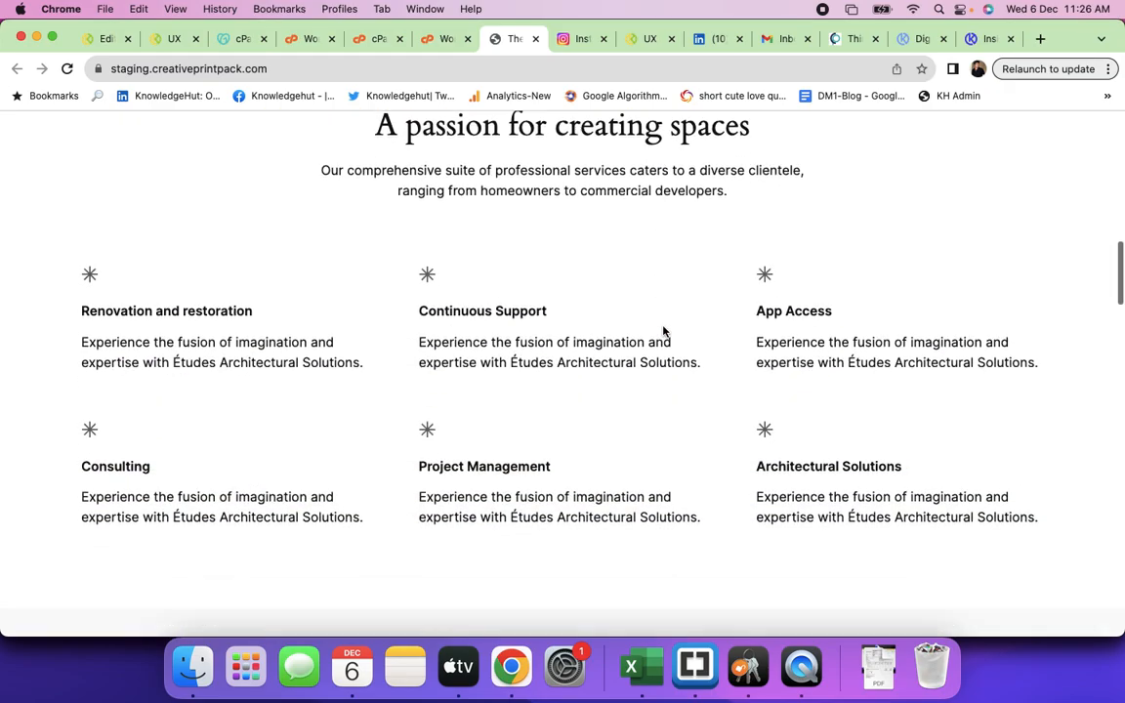
pyautogui.scroll(-15, 663, 327)
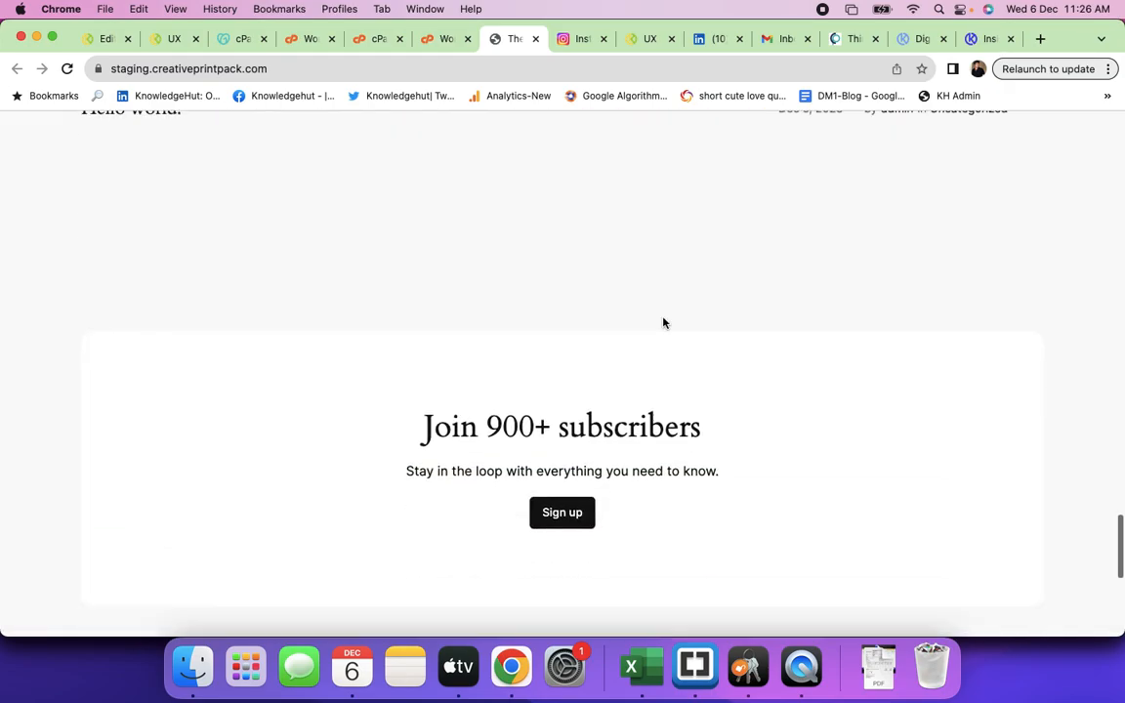
pyautogui.scroll(8, 663, 322)
pyautogui.scroll(20, 663, 322)
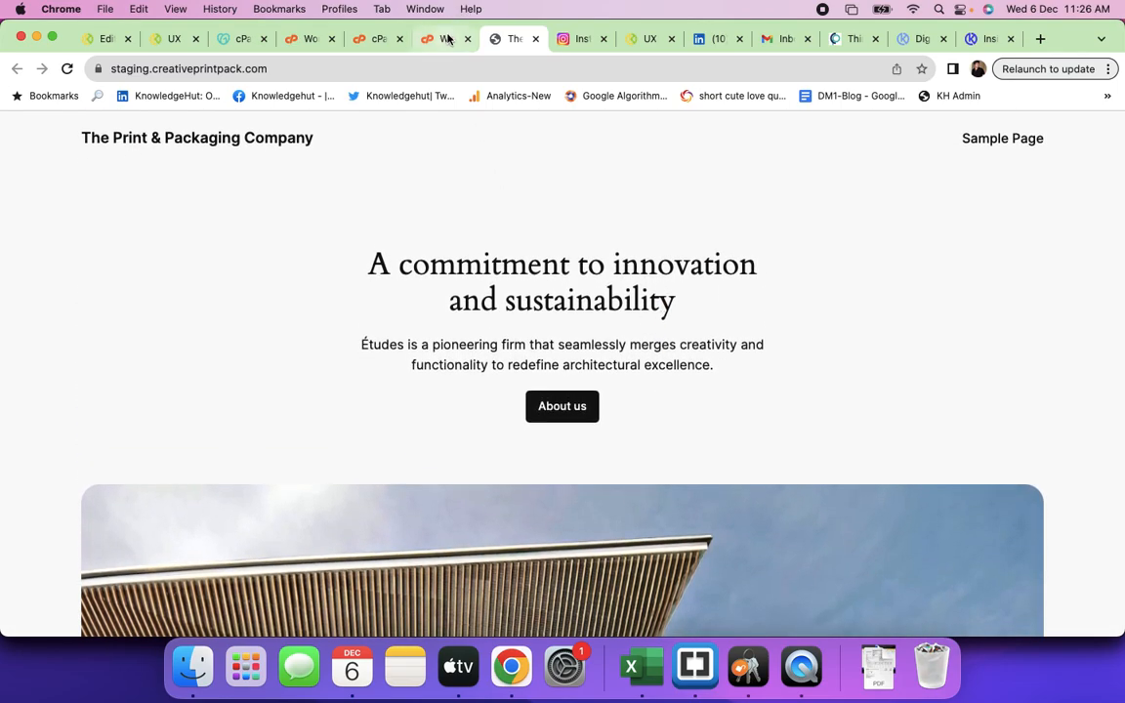
pyautogui.click(445, 38)
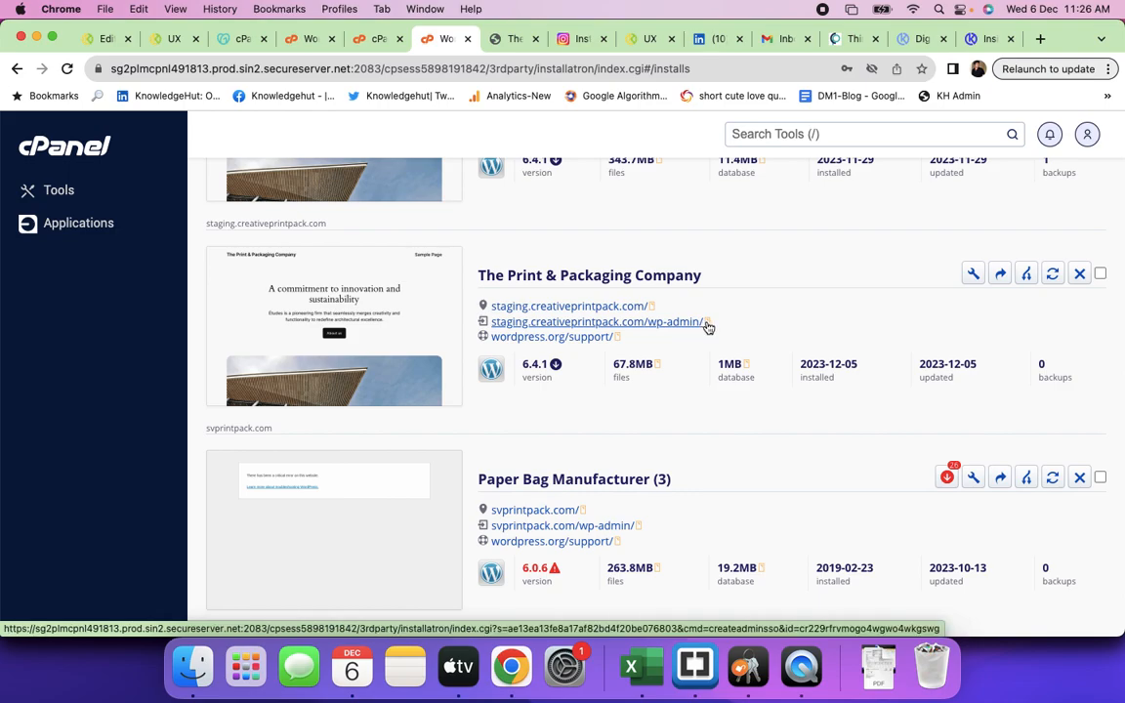
pyautogui.keyDown('super'); pyautogui.click(704, 324); pyautogui.keyUp('super')
pyautogui.click(542, 45)
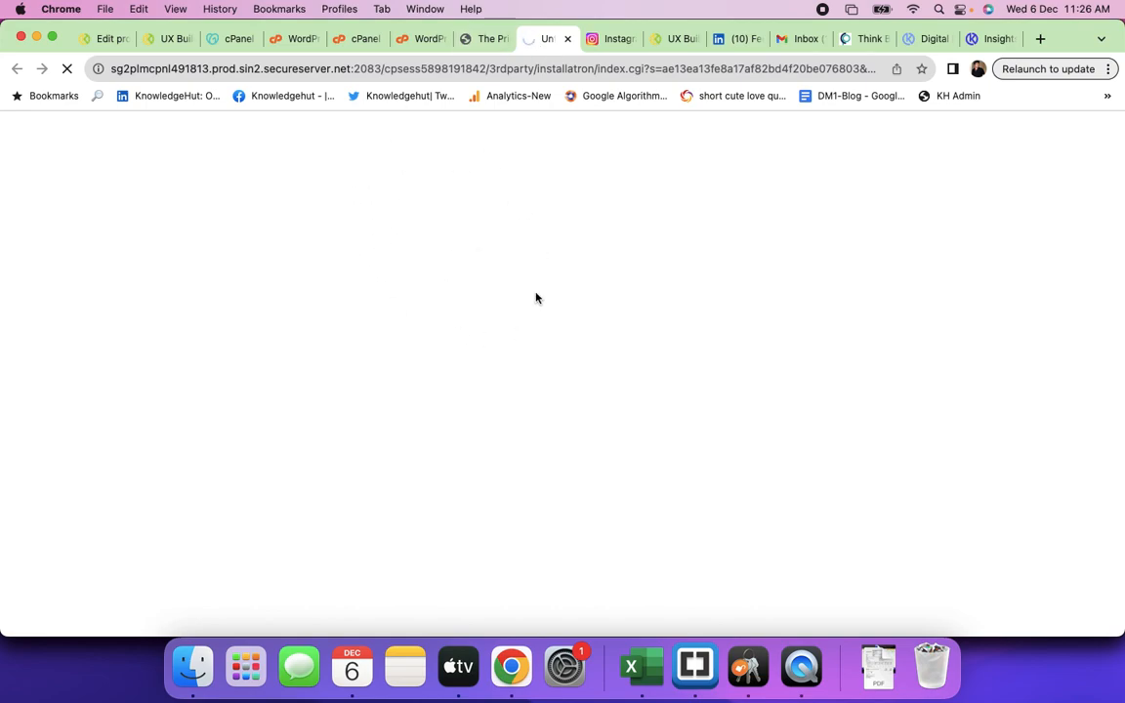
# - Open Appearance > Themes in the dashboard, showing Twenty Twenty-Four as the only active theme
pyautogui.click(481, 39)
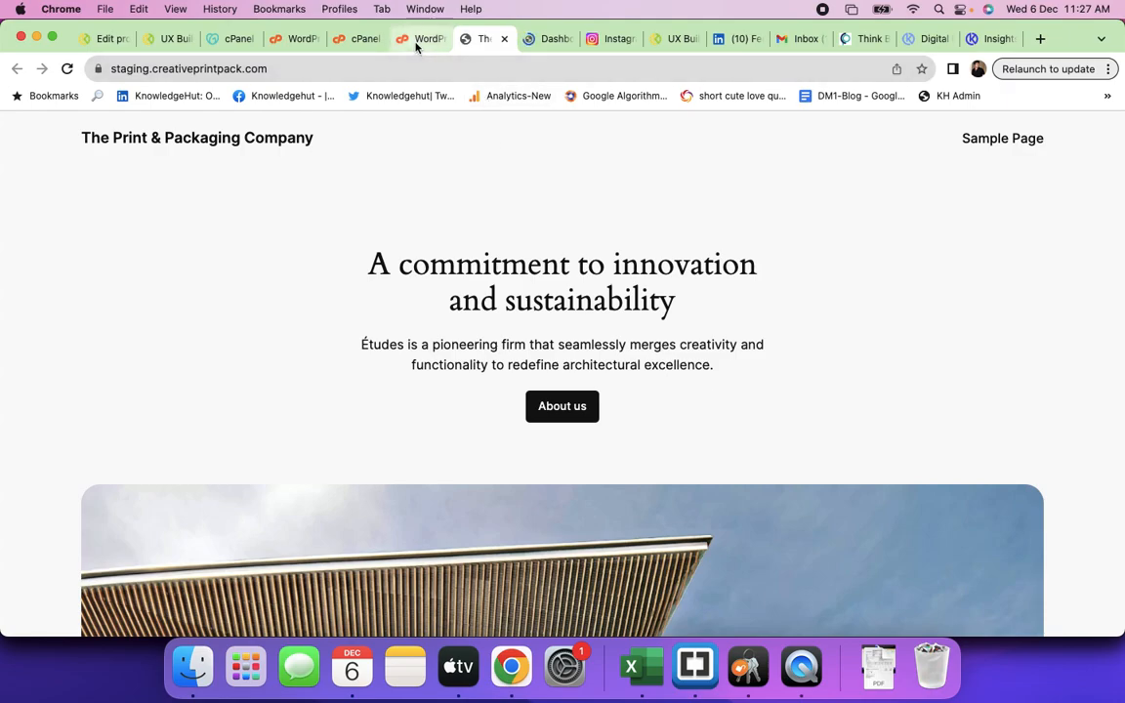
pyautogui.click(418, 39)
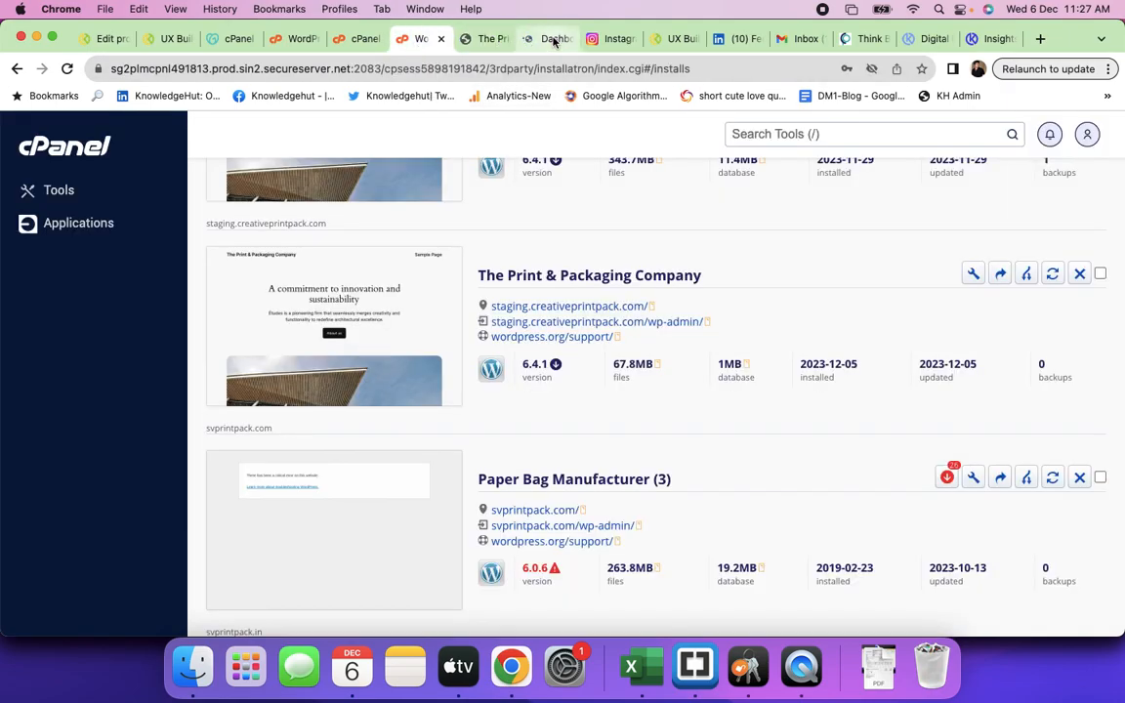
pyautogui.click(550, 39)
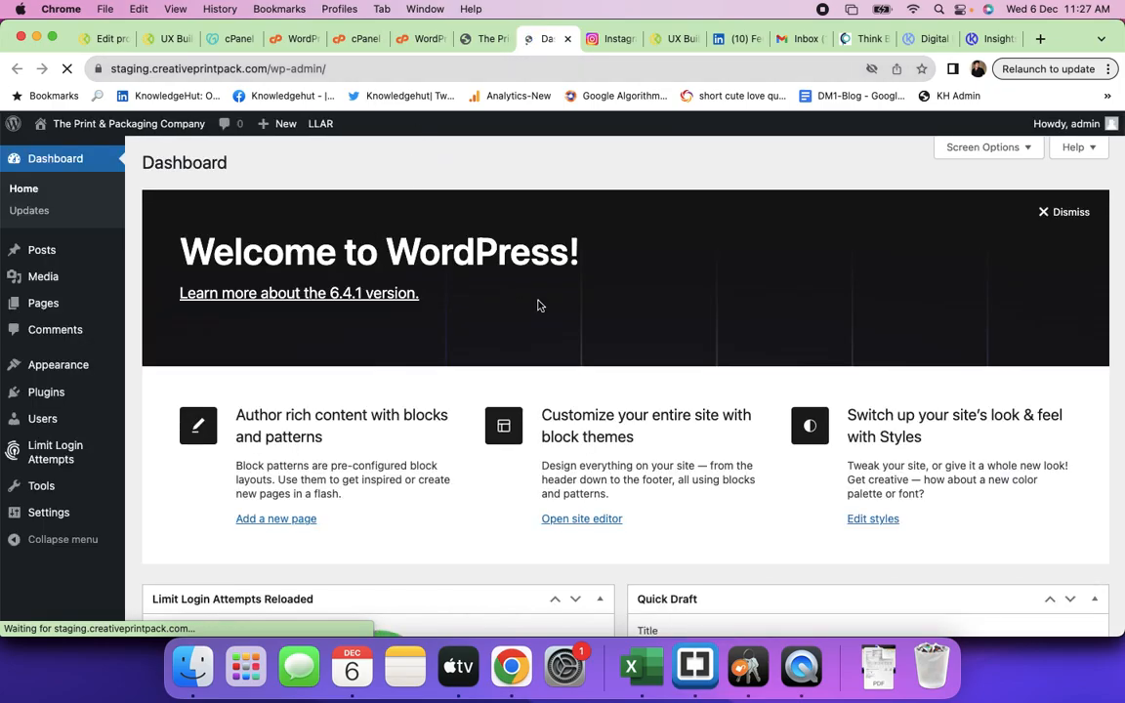
pyautogui.scroll(-6, 90, 486)
pyautogui.scroll(-3, 90, 486)
pyautogui.scroll(12, 90, 484)
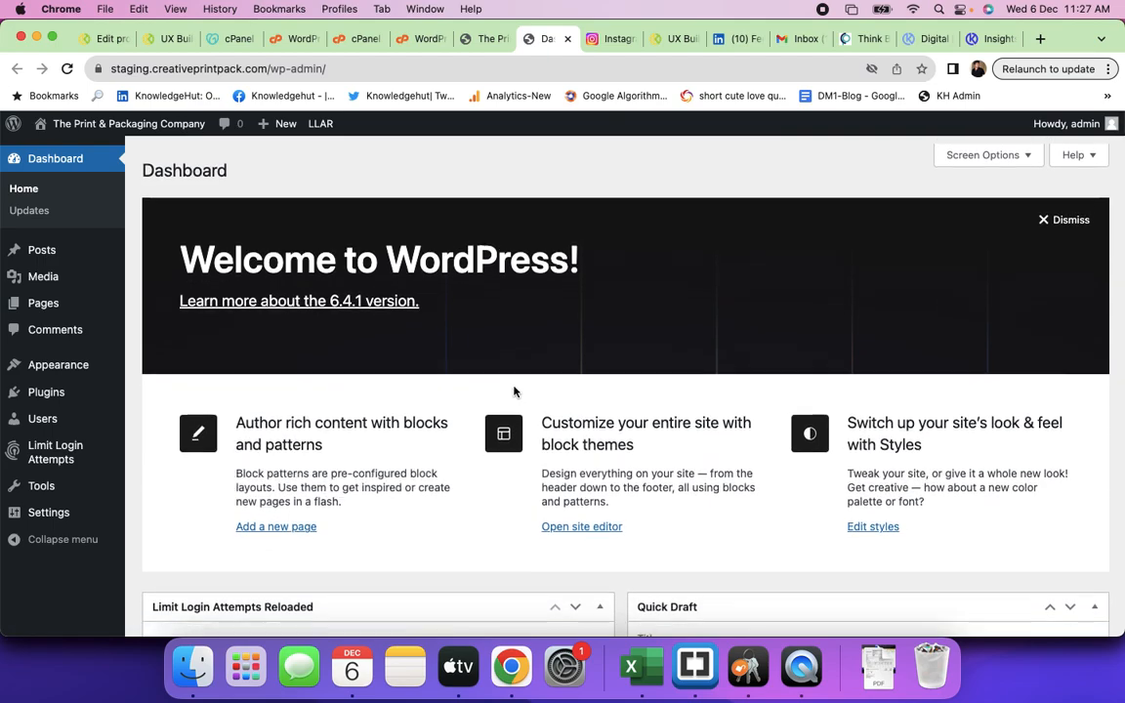
pyautogui.moveTo(78, 318)
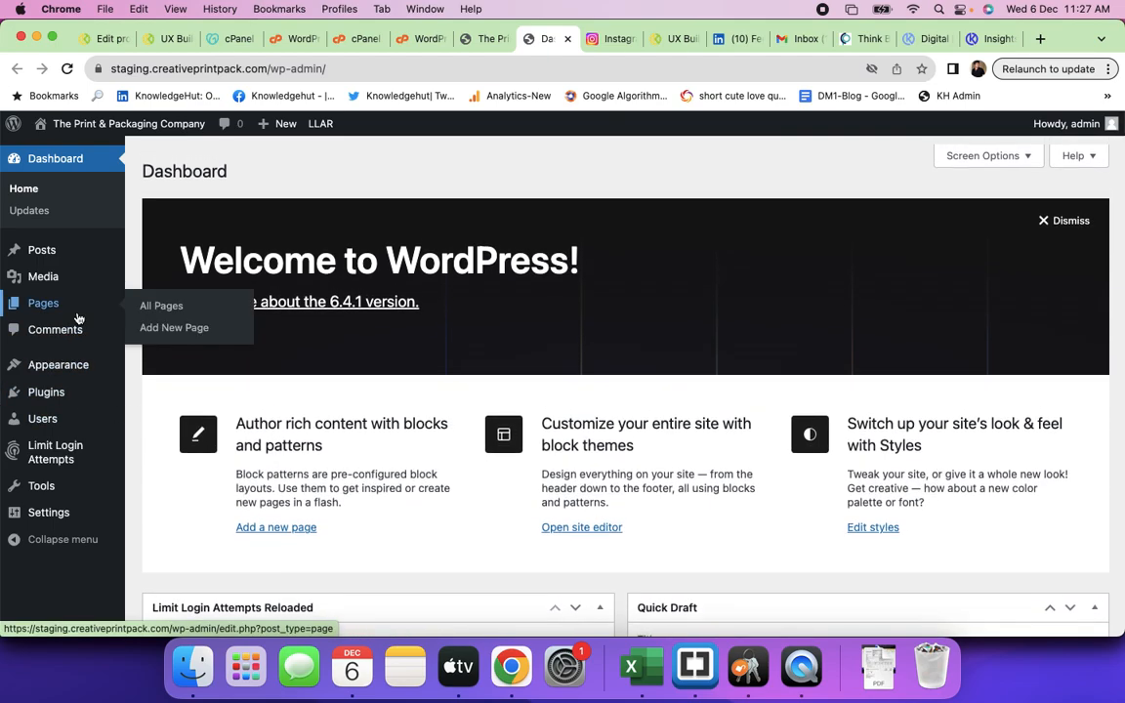
pyautogui.moveTo(68, 365)
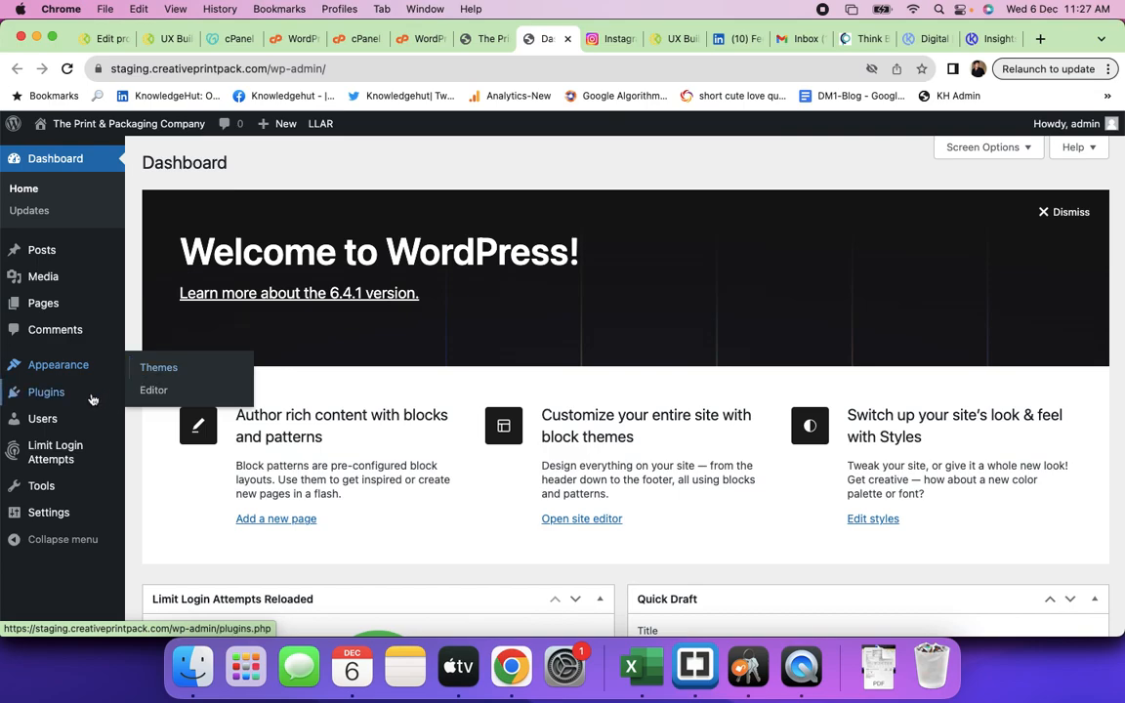
pyautogui.moveTo(66, 513)
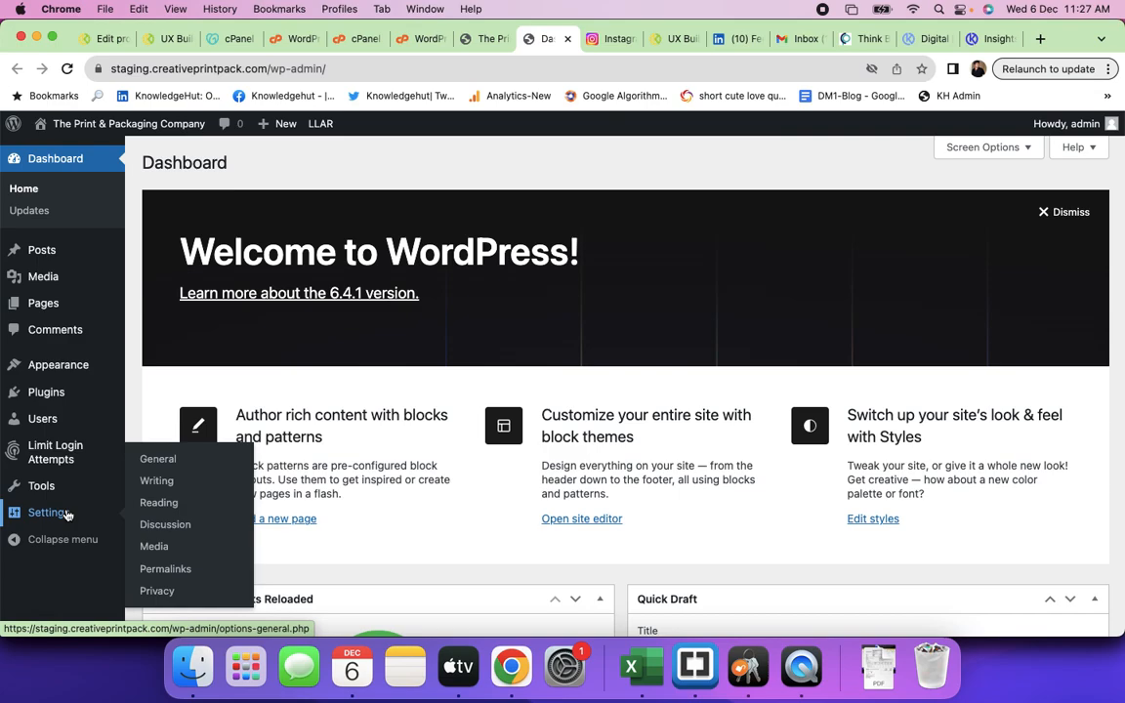
pyautogui.moveTo(31, 366)
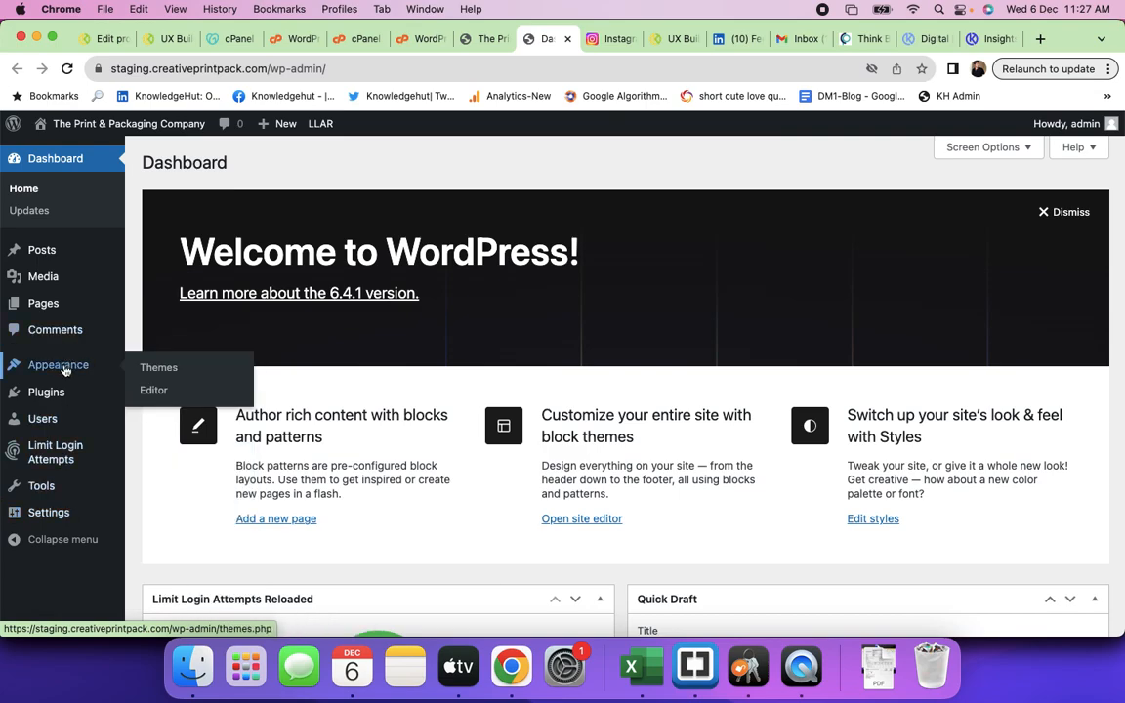
pyautogui.click(161, 369)
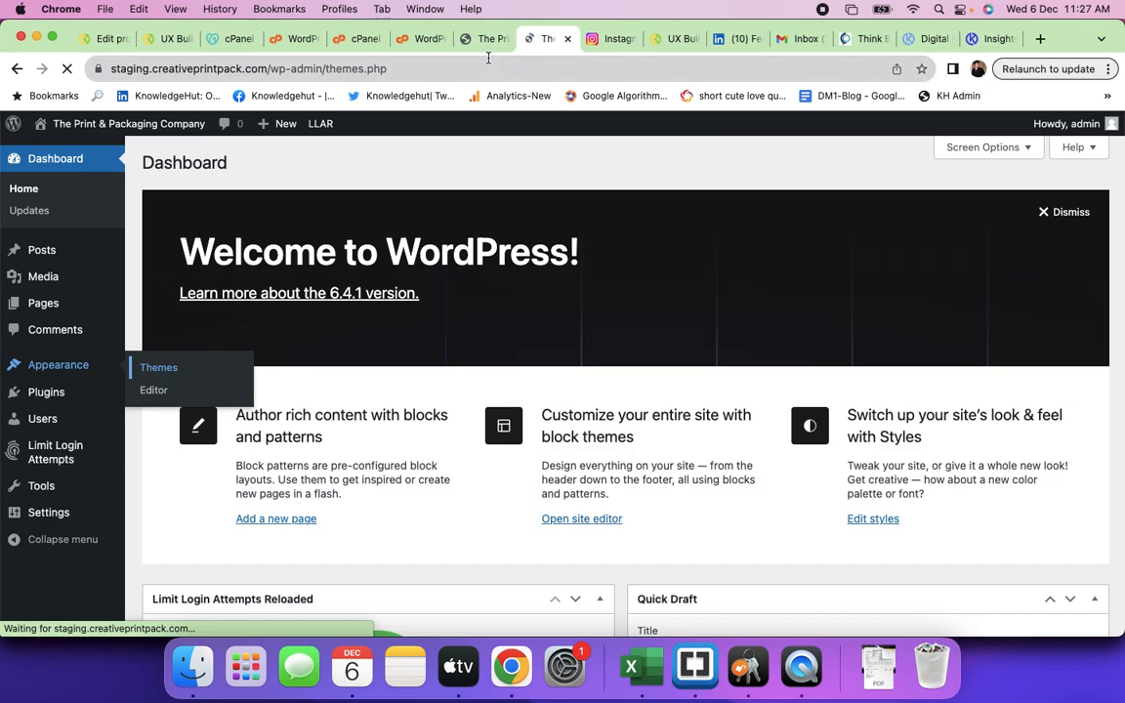
# - Compare with the site homepage, then open the Pages list with its Privacy Policy and Sample Page
pyautogui.click(481, 43)
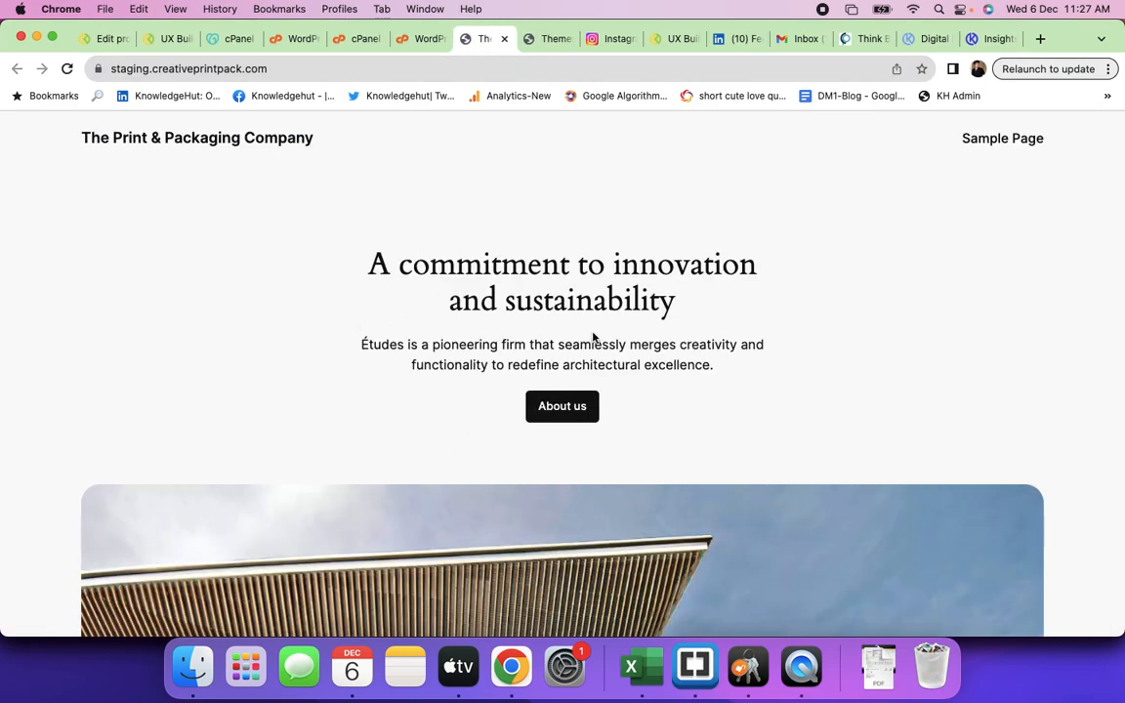
pyautogui.scroll(-2, 544, 416)
pyautogui.scroll(-10, 545, 416)
pyautogui.click(552, 38)
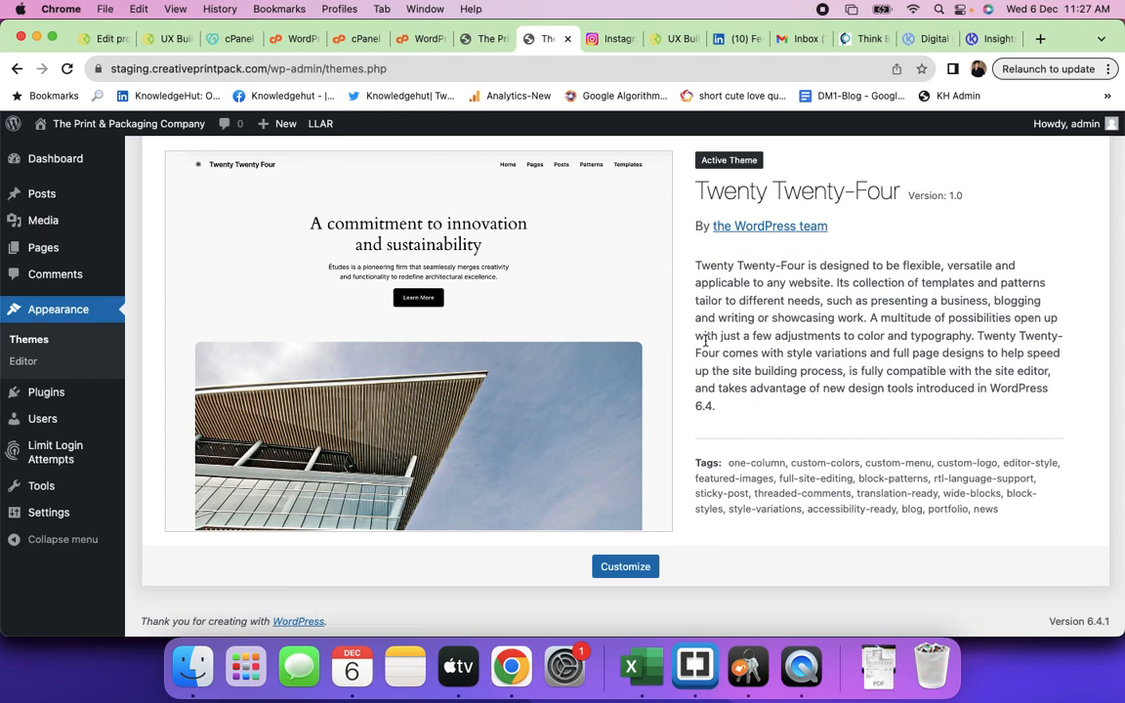
pyautogui.scroll(-1, 705, 341)
pyautogui.scroll(3, 705, 341)
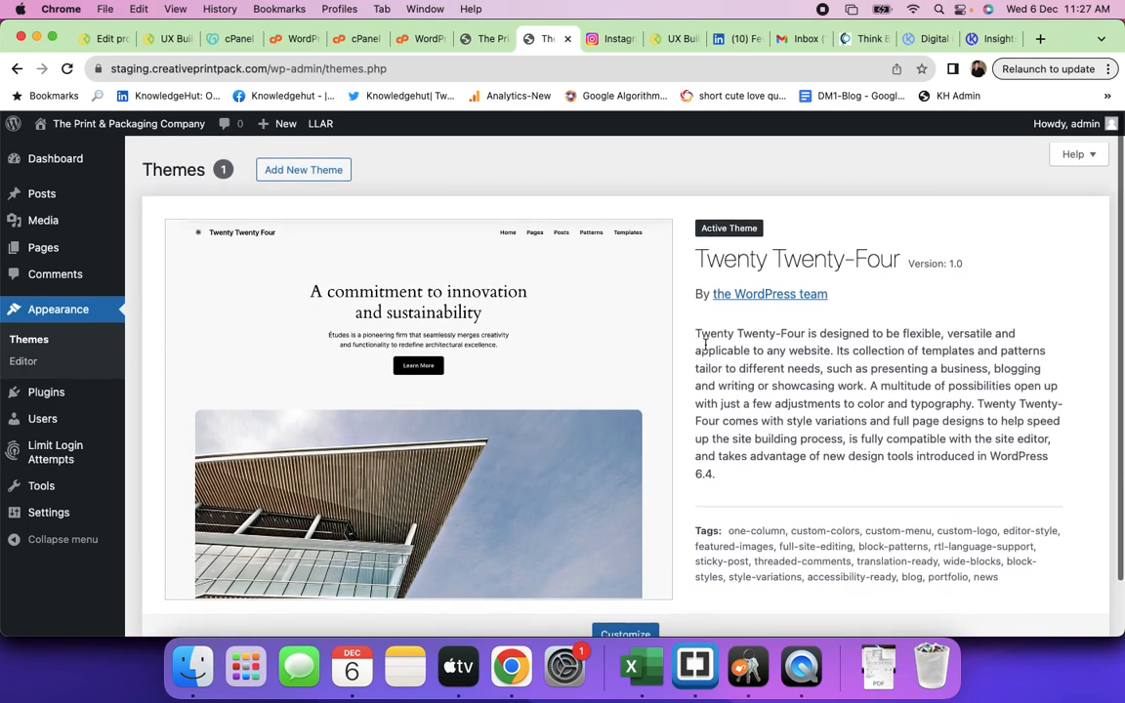
pyautogui.scroll(-1, 454, 377)
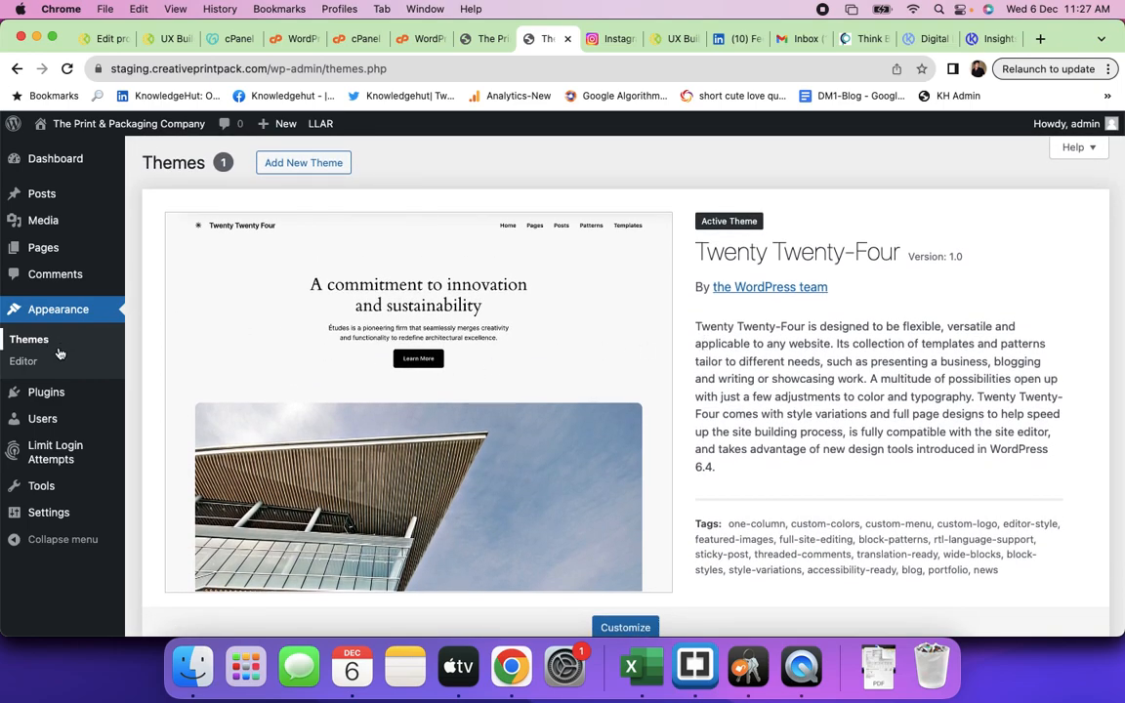
pyautogui.click(59, 247)
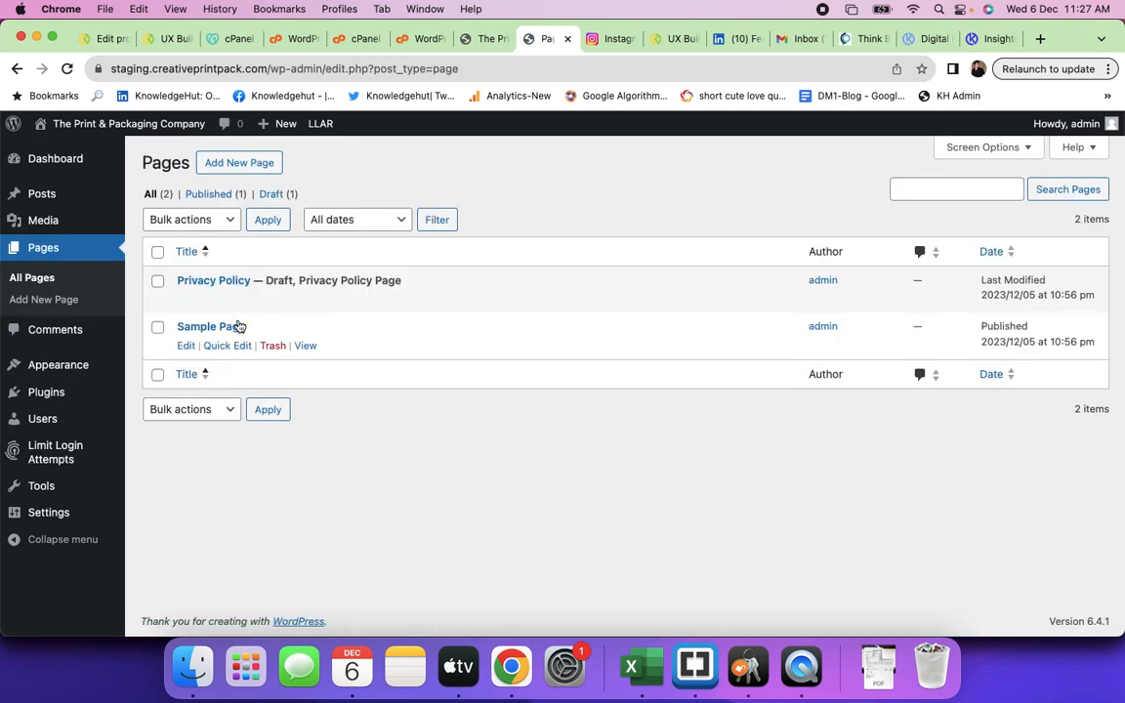
# - View the published Sample Page on the live site, then close its tab
pyautogui.keyDown('super'); pyautogui.click(304, 346); pyautogui.keyUp('super')
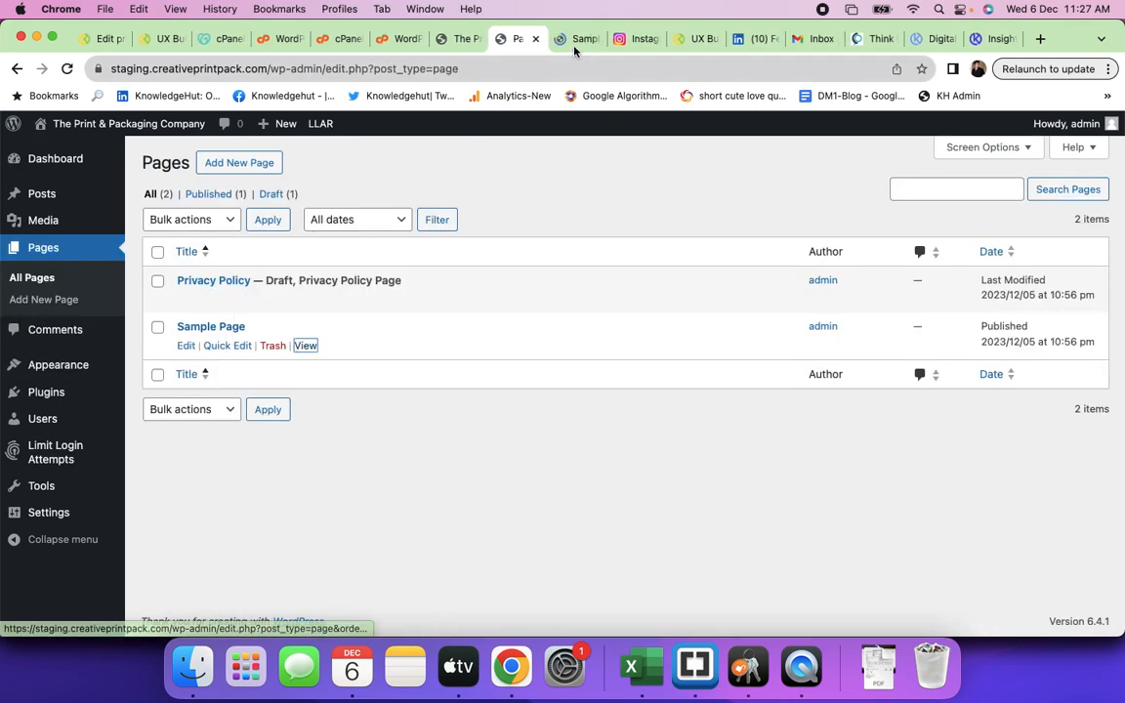
pyautogui.click(571, 40)
pyautogui.scroll(-10, 452, 358)
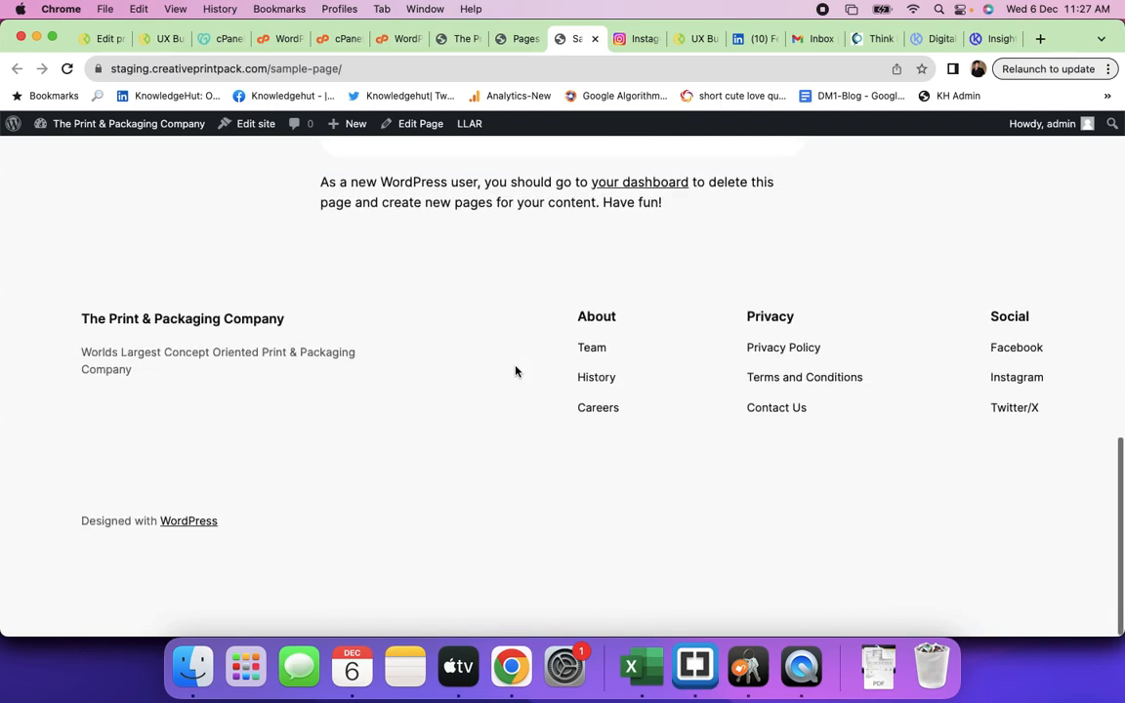
pyautogui.click(595, 39)
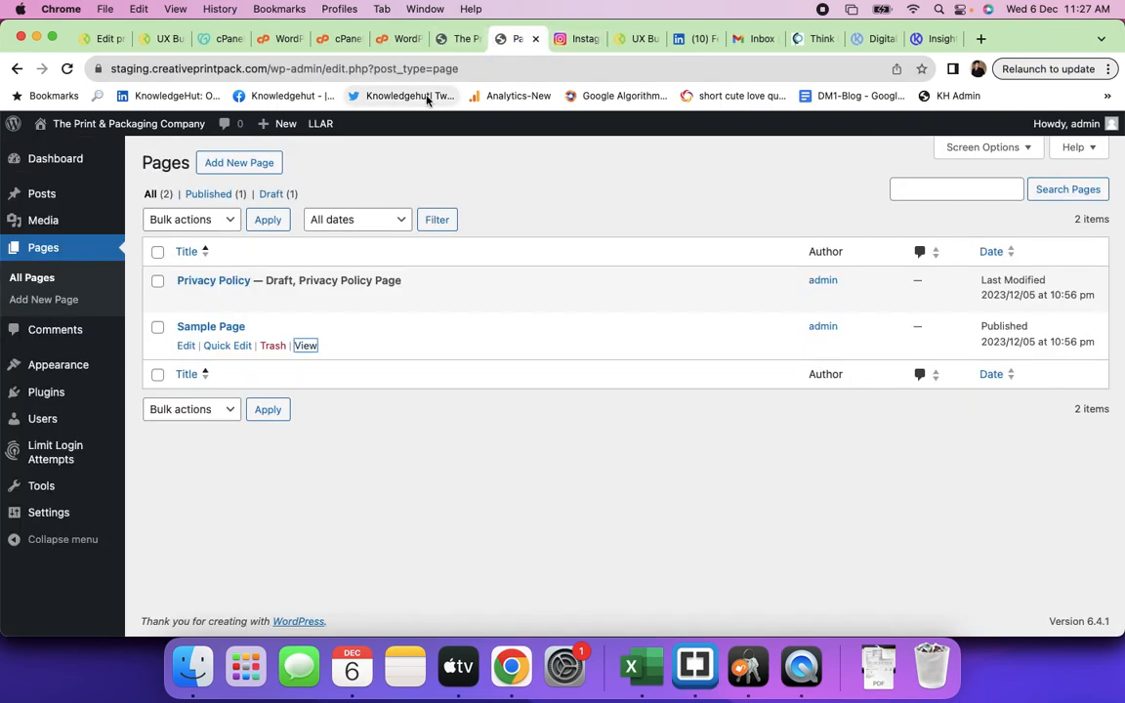
# - View the Hello world! post on the live site from the posts list, then close it
pyautogui.click(44, 199)
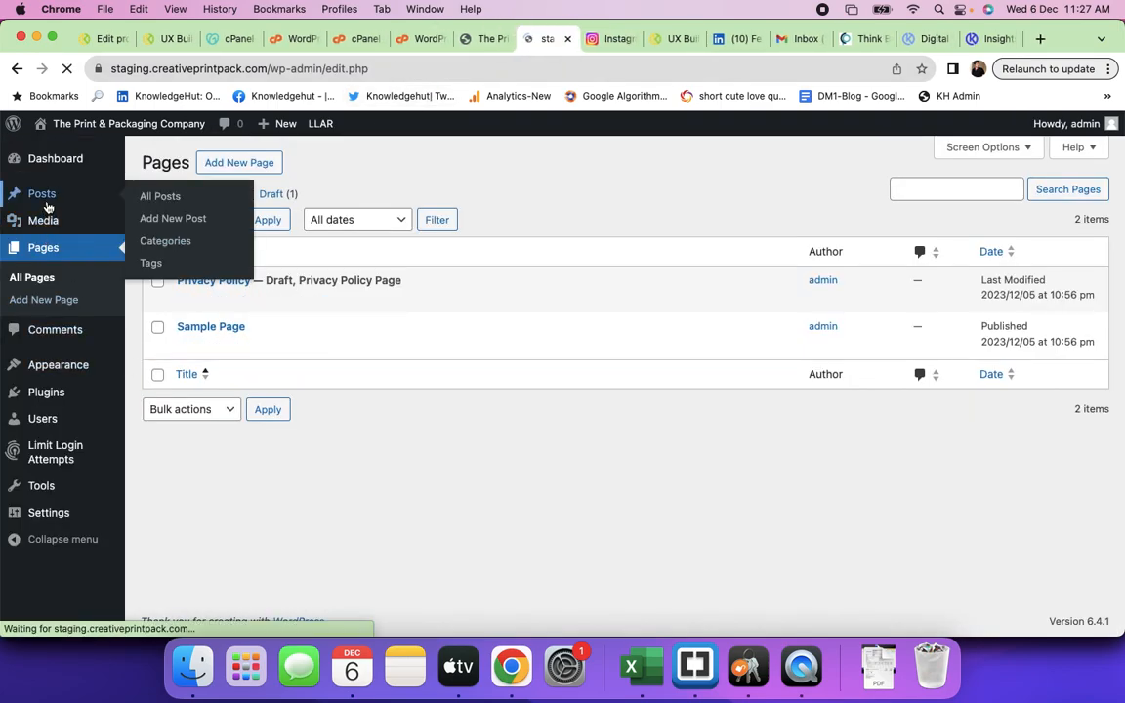
pyautogui.keyDown('super'); pyautogui.click(304, 299); pyautogui.keyUp('super')
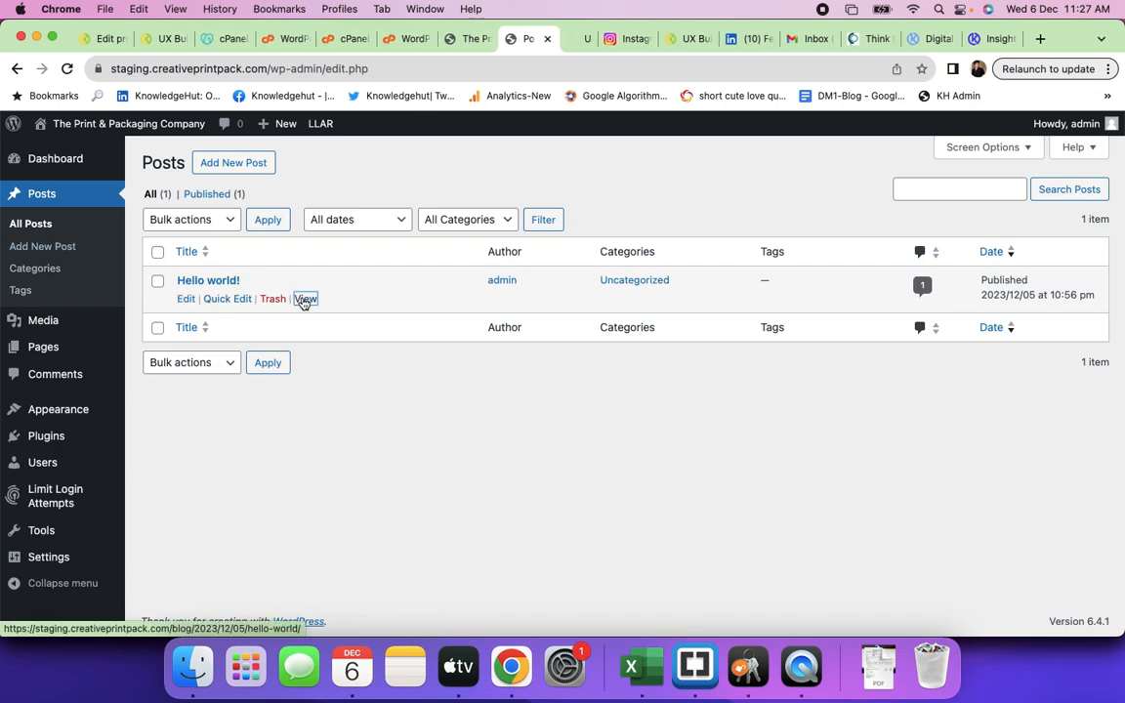
pyautogui.click(568, 41)
pyautogui.scroll(-10, 465, 364)
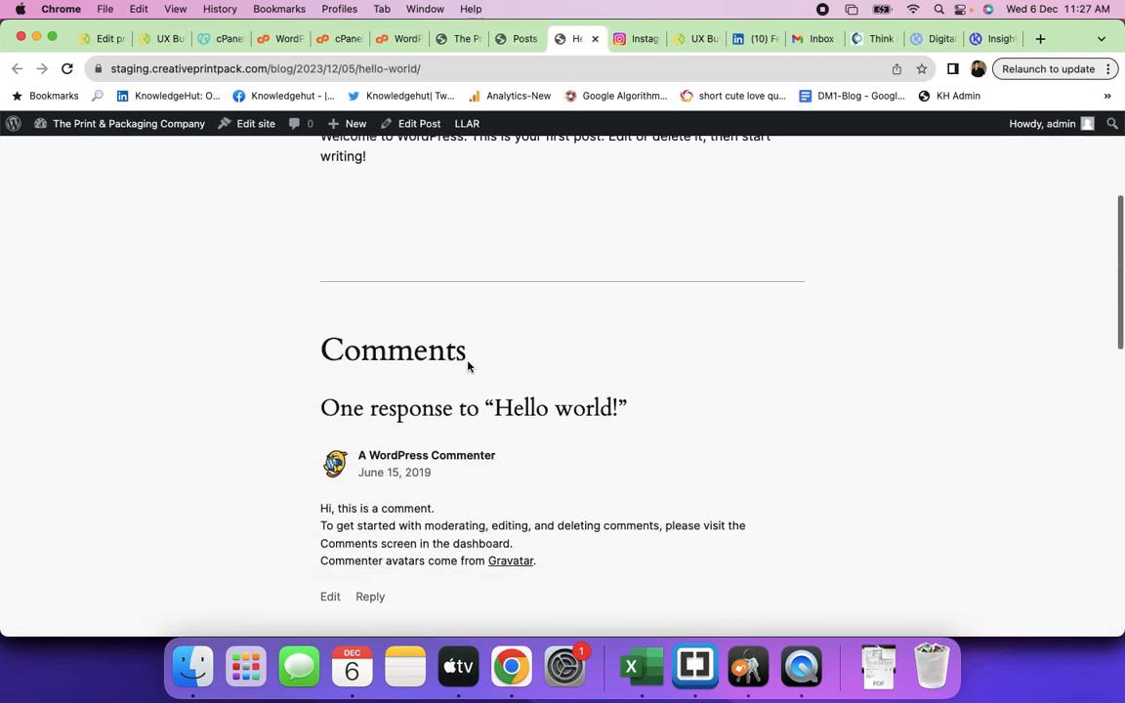
pyautogui.scroll(6, 465, 364)
pyautogui.press('super+w')
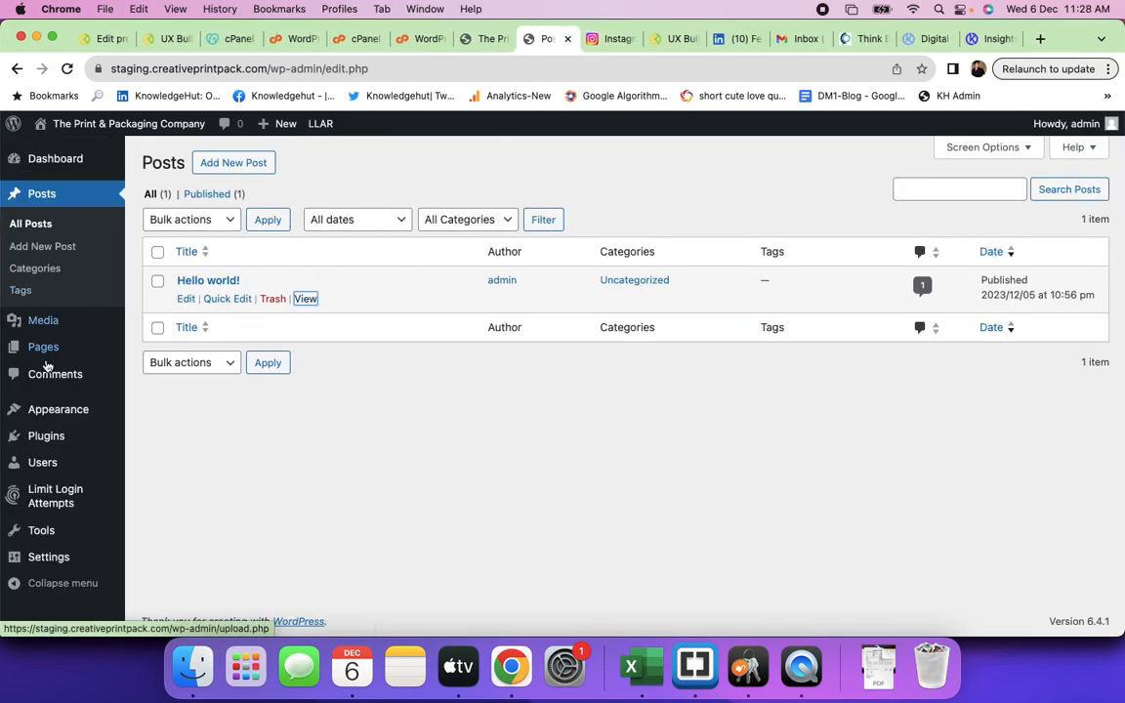
# - Reopen Sample Page from All Pages, look through it, then return to the site homepage
pyautogui.moveTo(56, 357)
pyautogui.click(162, 350)
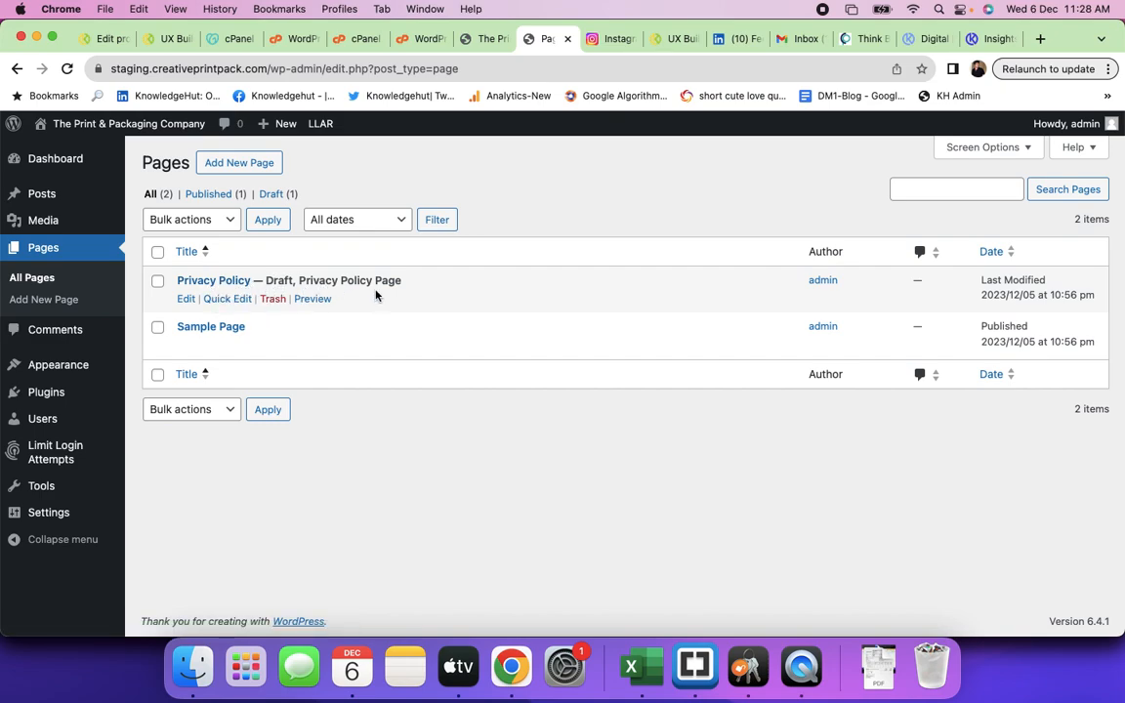
pyautogui.keyDown('super'); pyautogui.click(306, 346); pyautogui.keyUp('super')
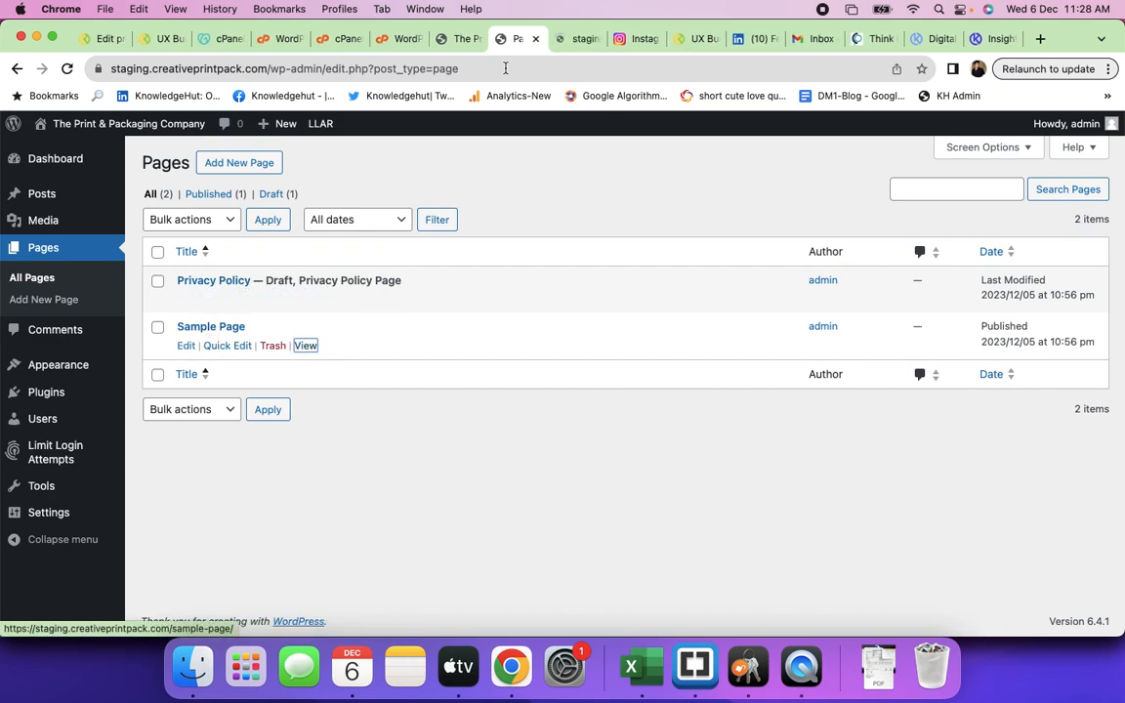
pyautogui.click(576, 40)
pyautogui.scroll(-10, 522, 294)
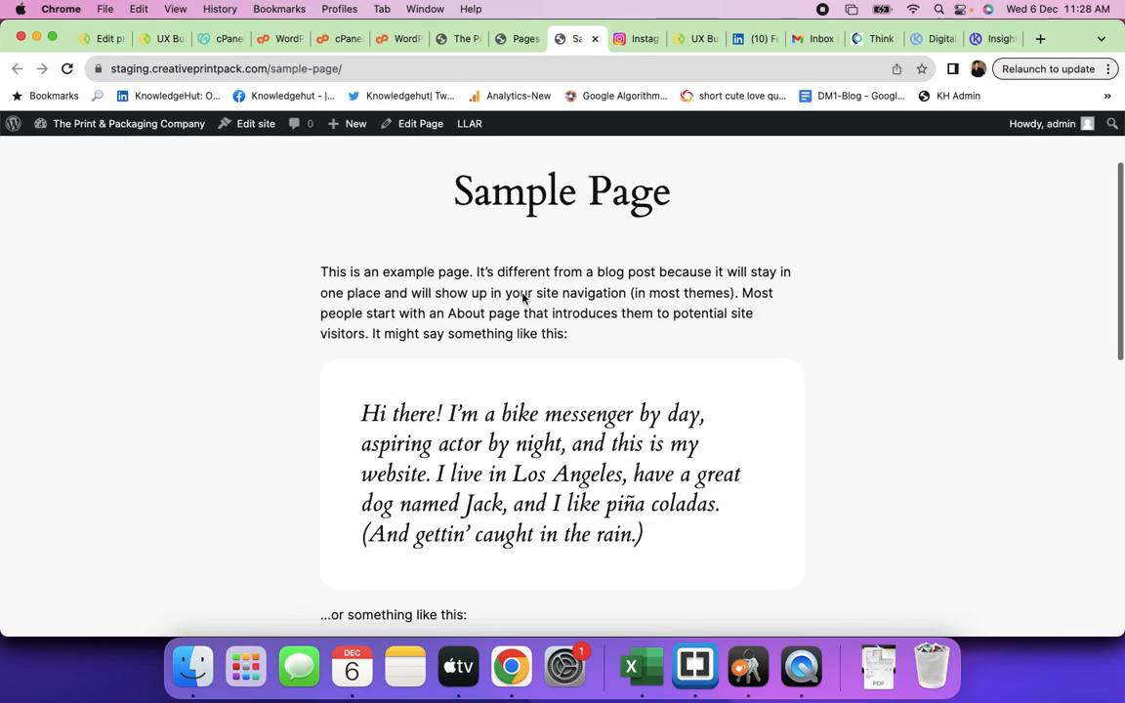
pyautogui.scroll(10, 522, 295)
pyautogui.click(595, 39)
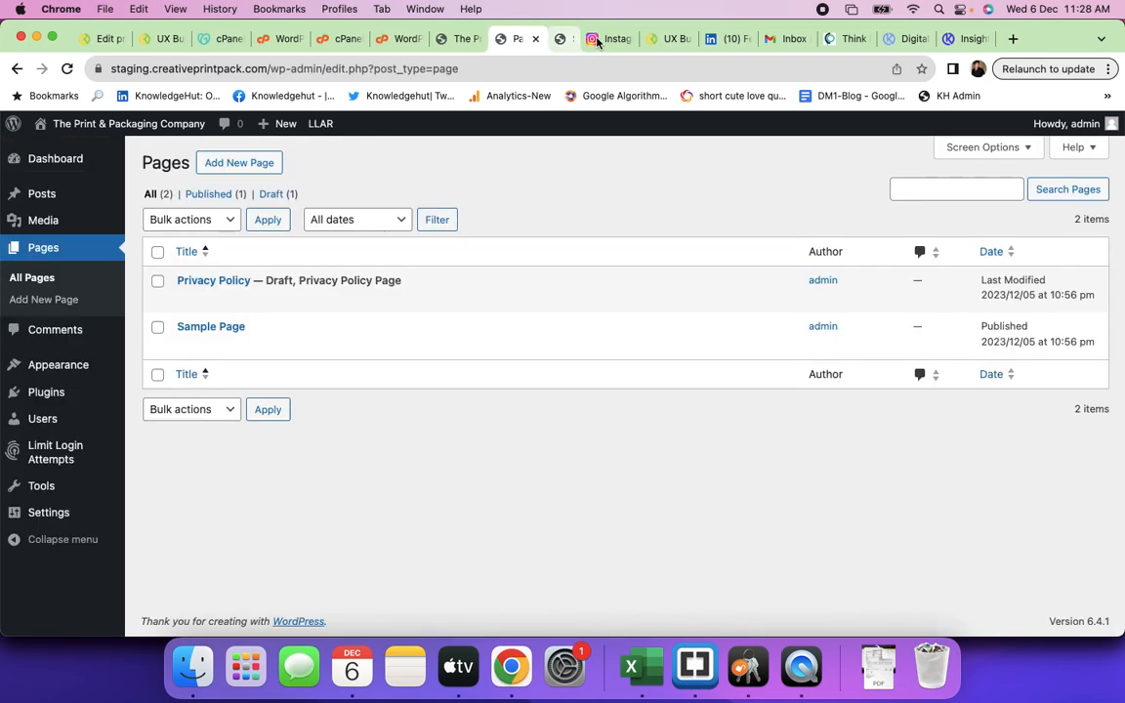
pyautogui.click(452, 39)
pyautogui.scroll(10, 410, 357)
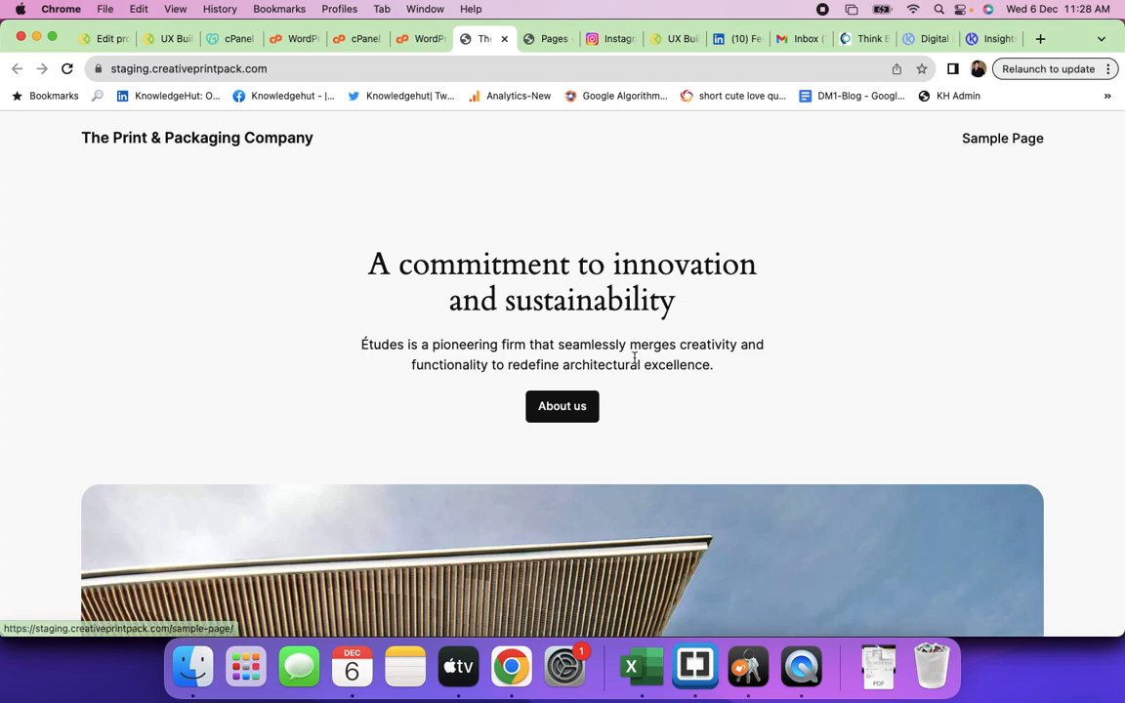
# - Glance at the live homepage, return to the Pages admin list and add a new page
pyautogui.click(549, 39)
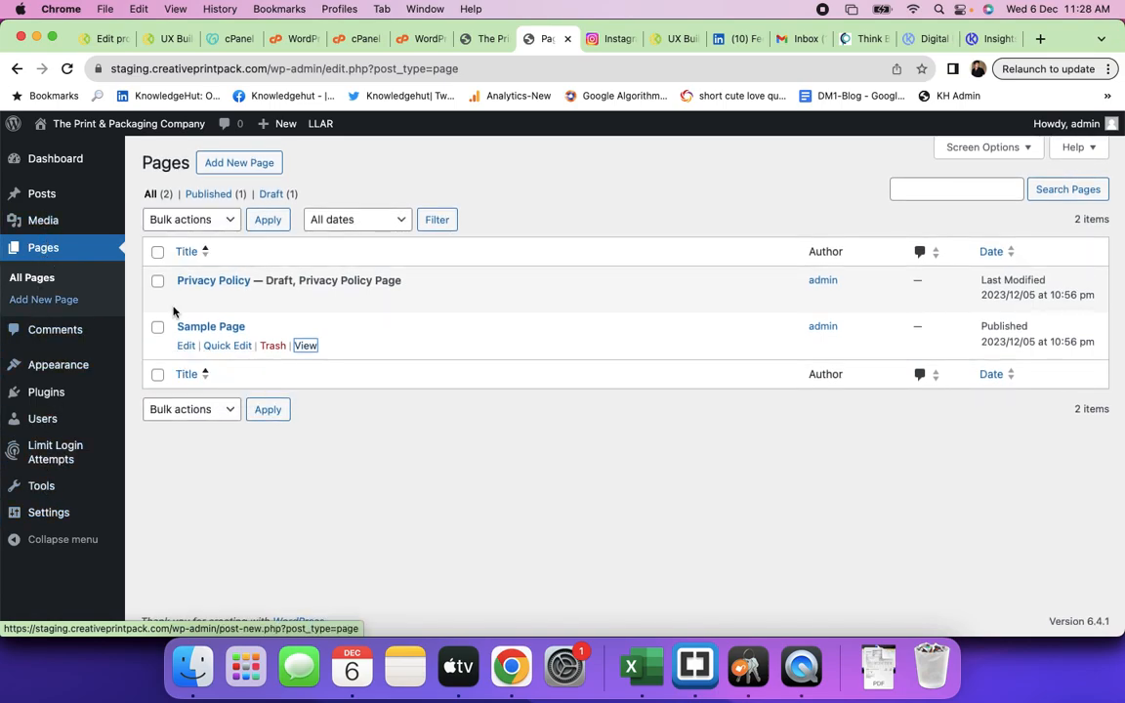
pyautogui.click(473, 39)
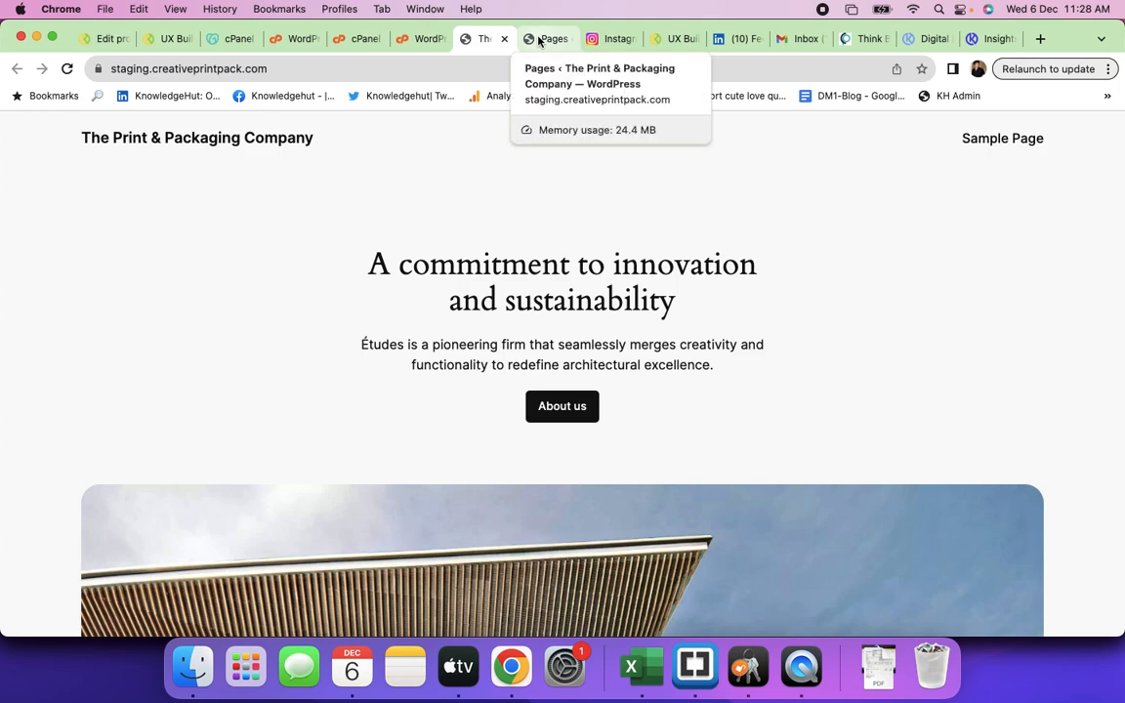
pyautogui.click(538, 39)
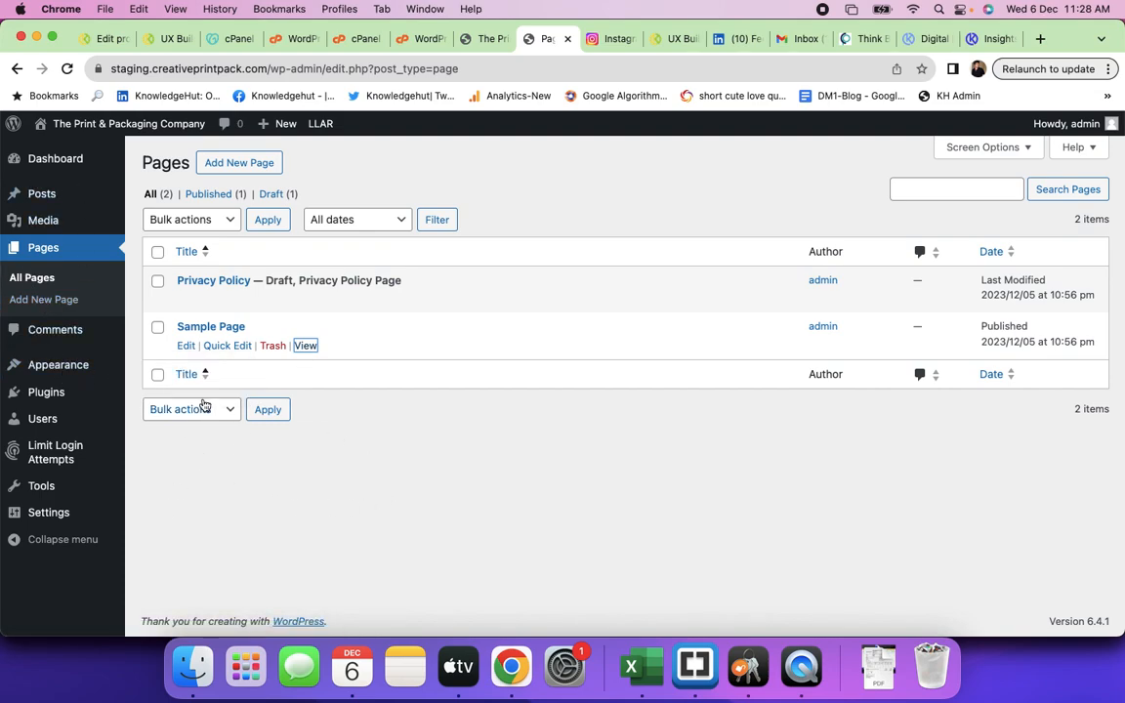
pyautogui.moveTo(105, 380)
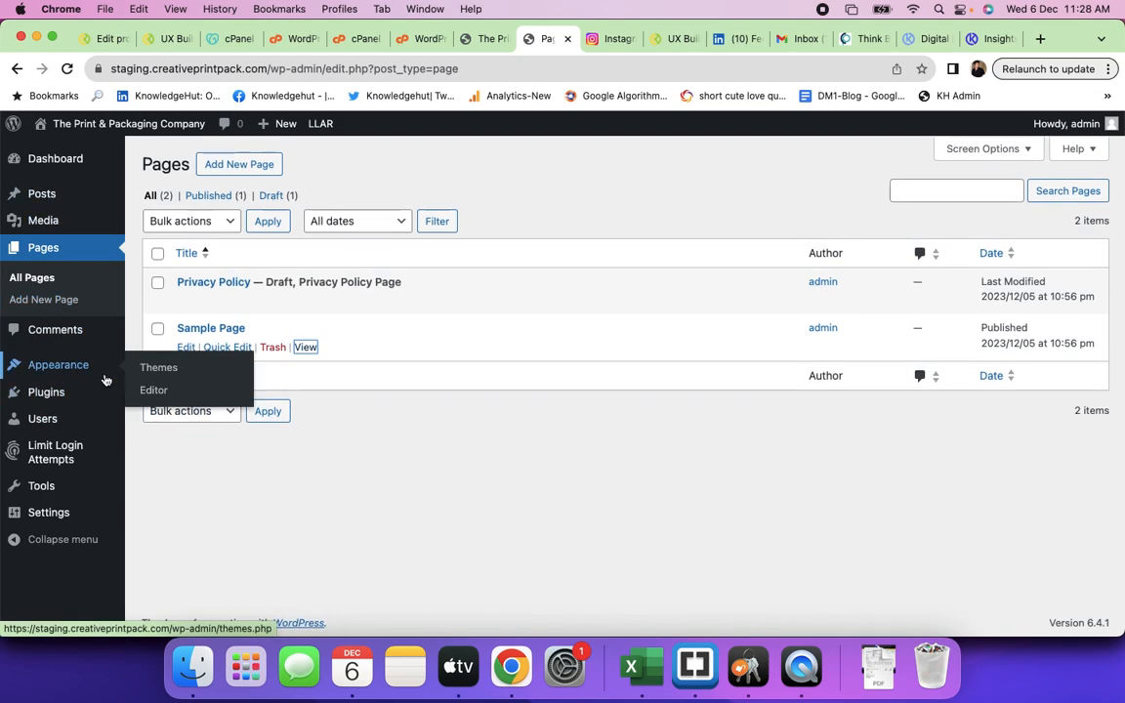
pyautogui.moveTo(81, 450)
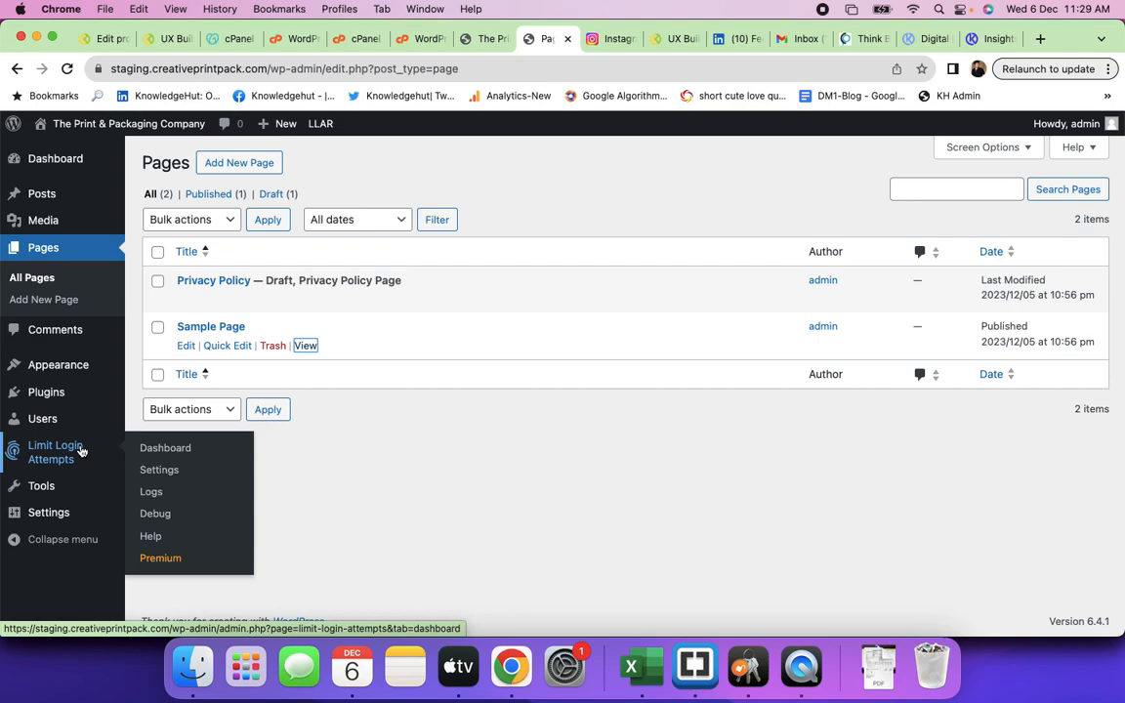
pyautogui.click(49, 309)
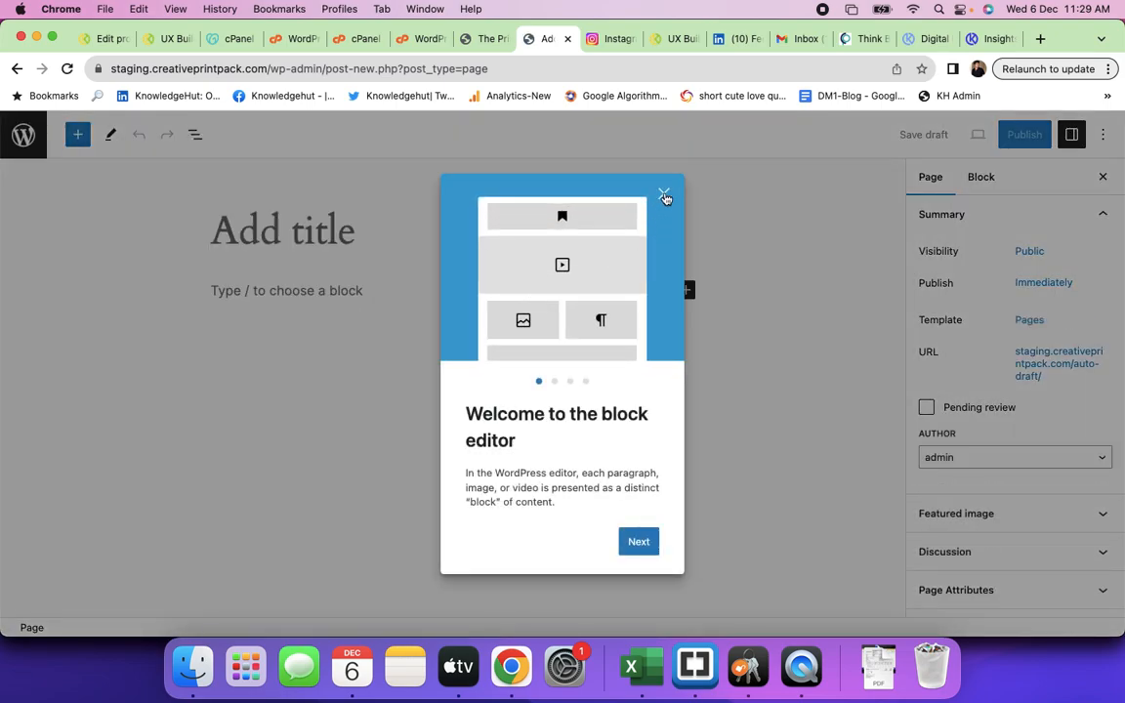
# - Dismiss the welcome guide and title the new page 'Test Page'
pyautogui.click(664, 193)
pyautogui.write('Te')
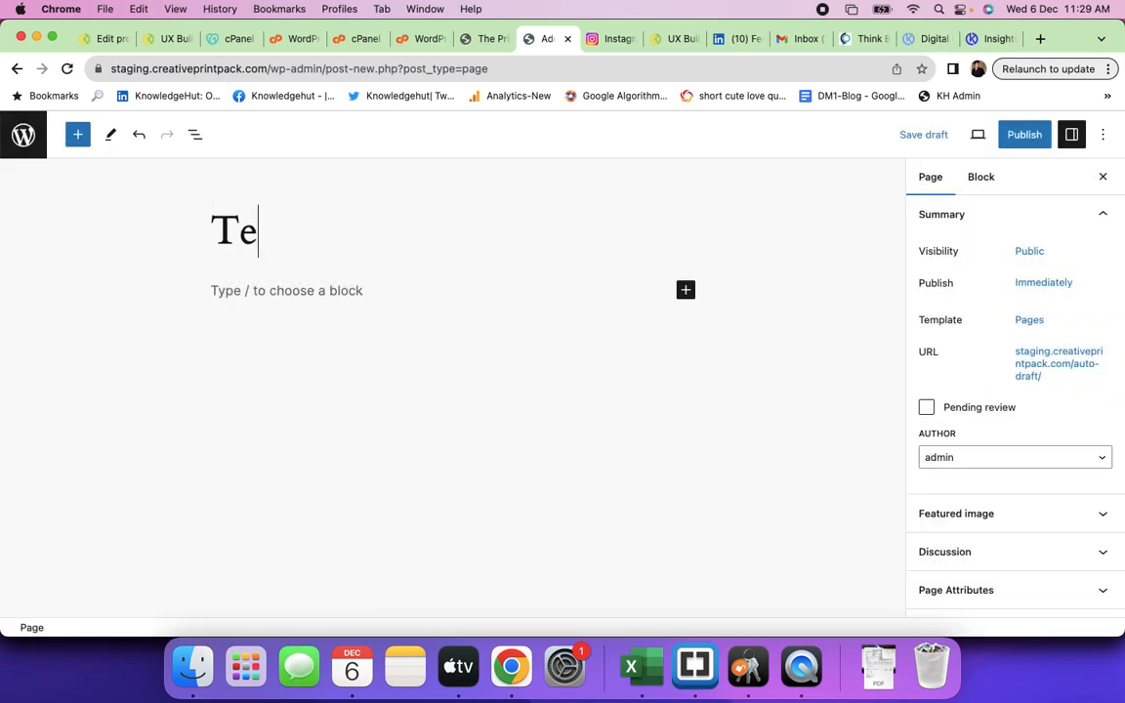
pyautogui.write('st Pag')
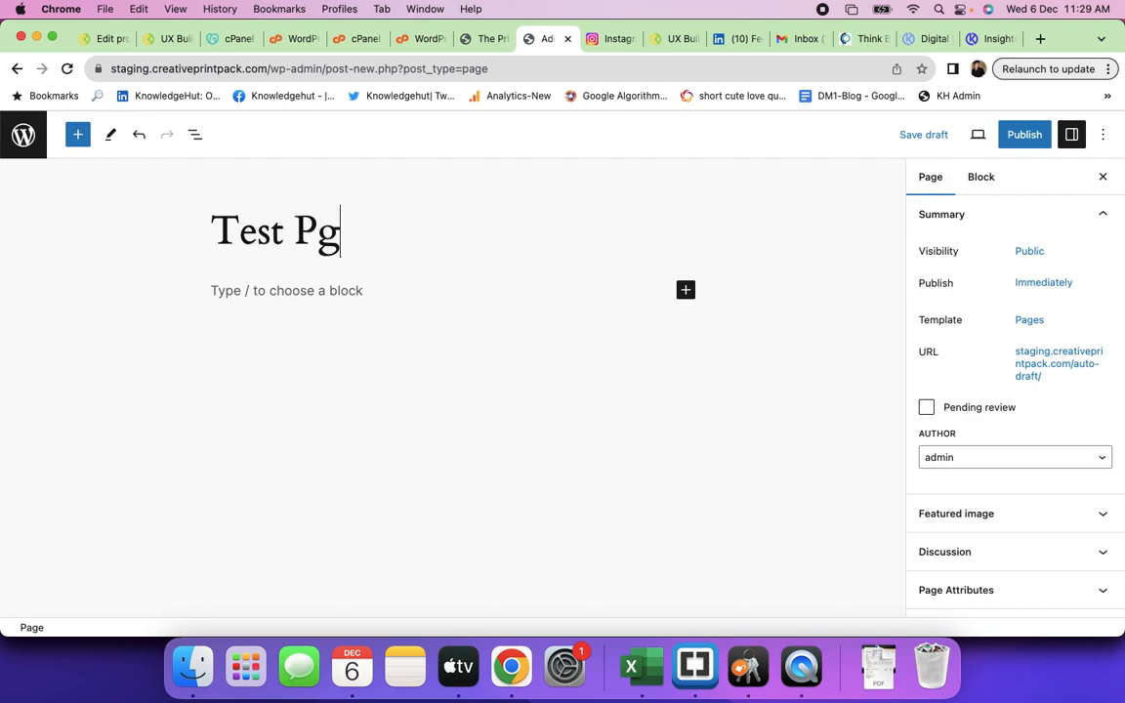
pyautogui.press('BackSpace')
pyautogui.write('age')
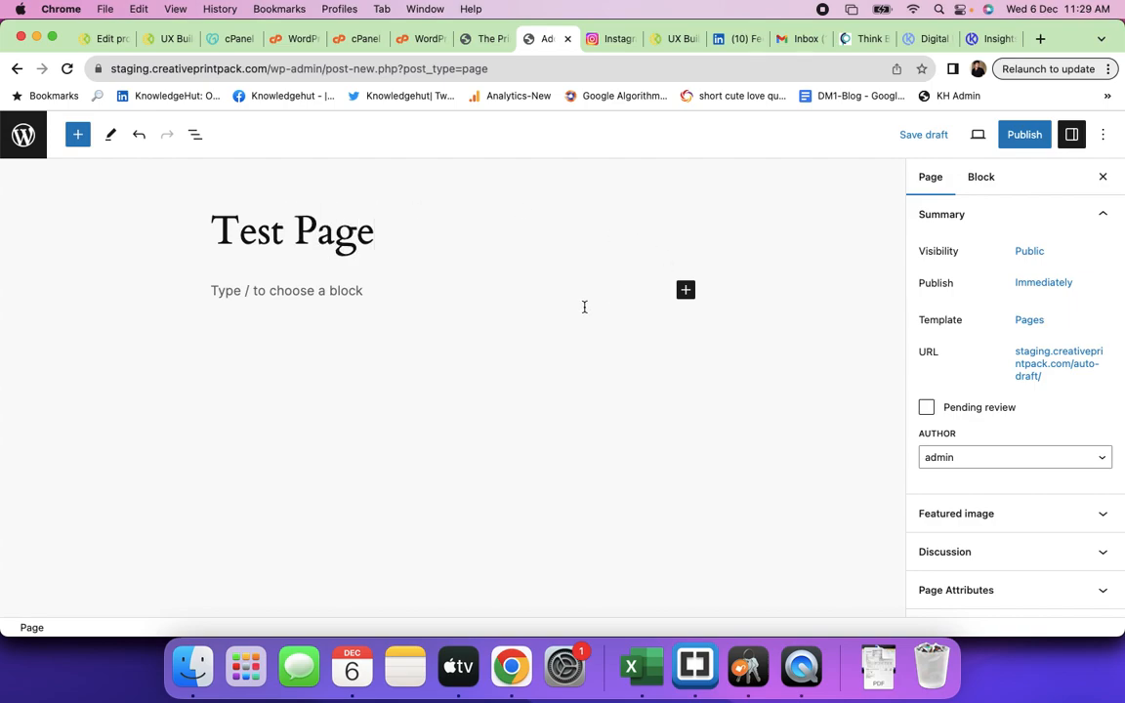
pyautogui.click(327, 290)
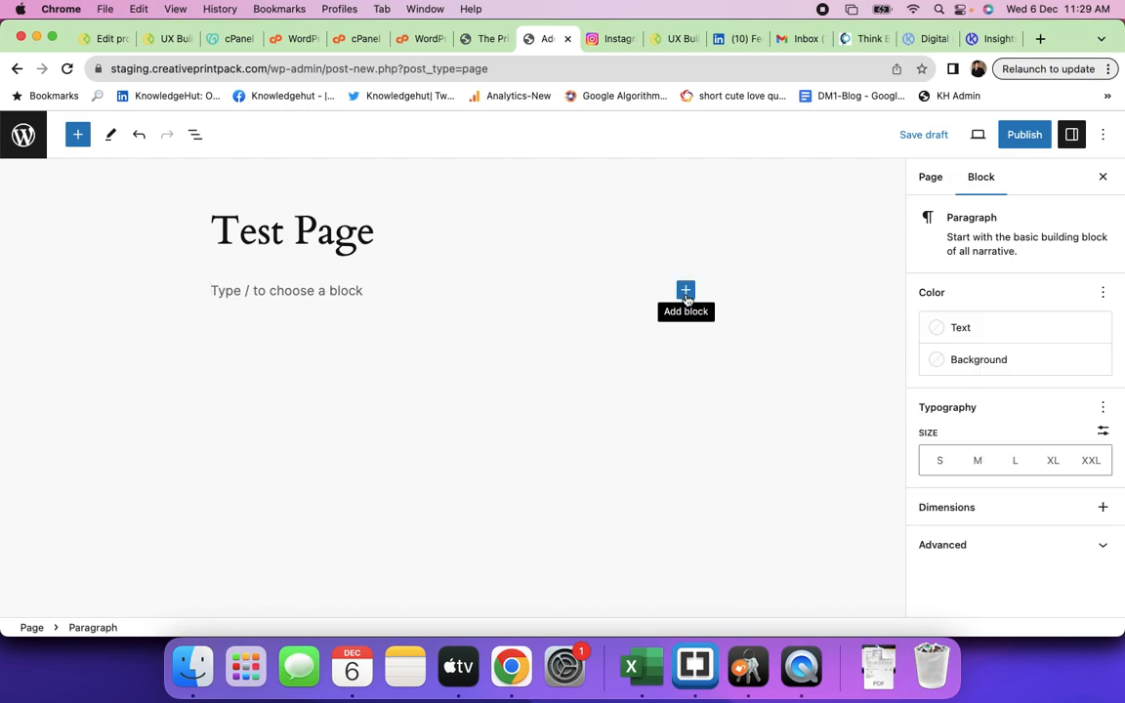
pyautogui.click(685, 292)
pyautogui.click(749, 261)
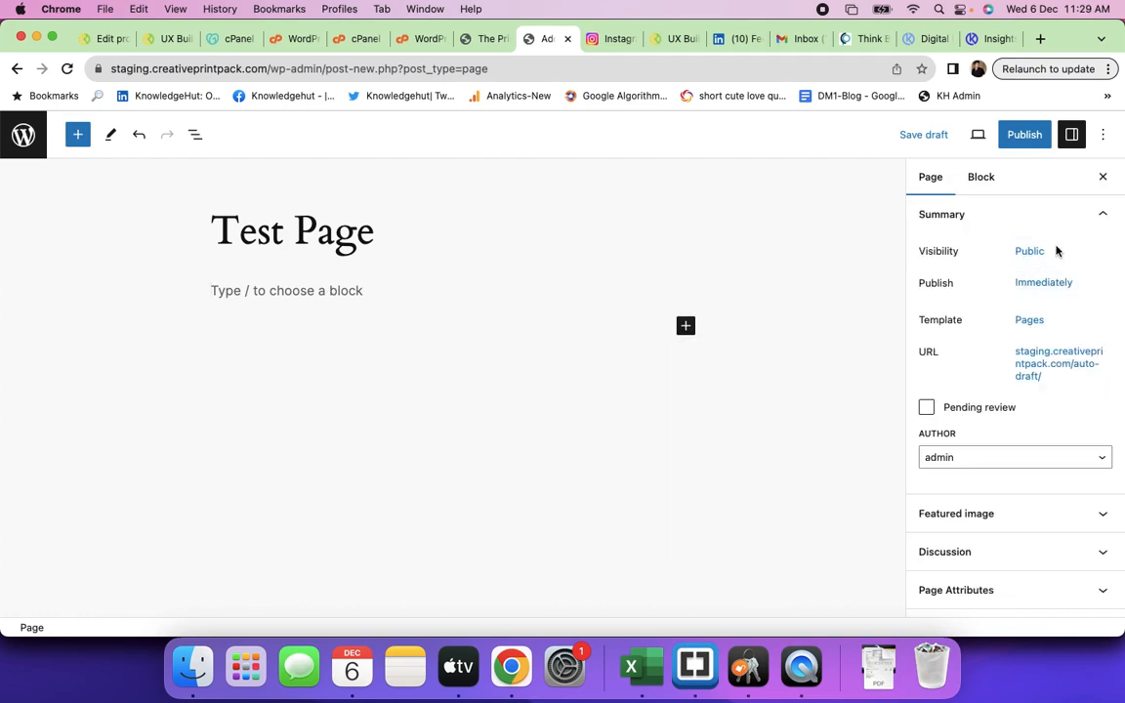
# - Check the page template options, leaving the page on Default template
pyautogui.click(1030, 322)
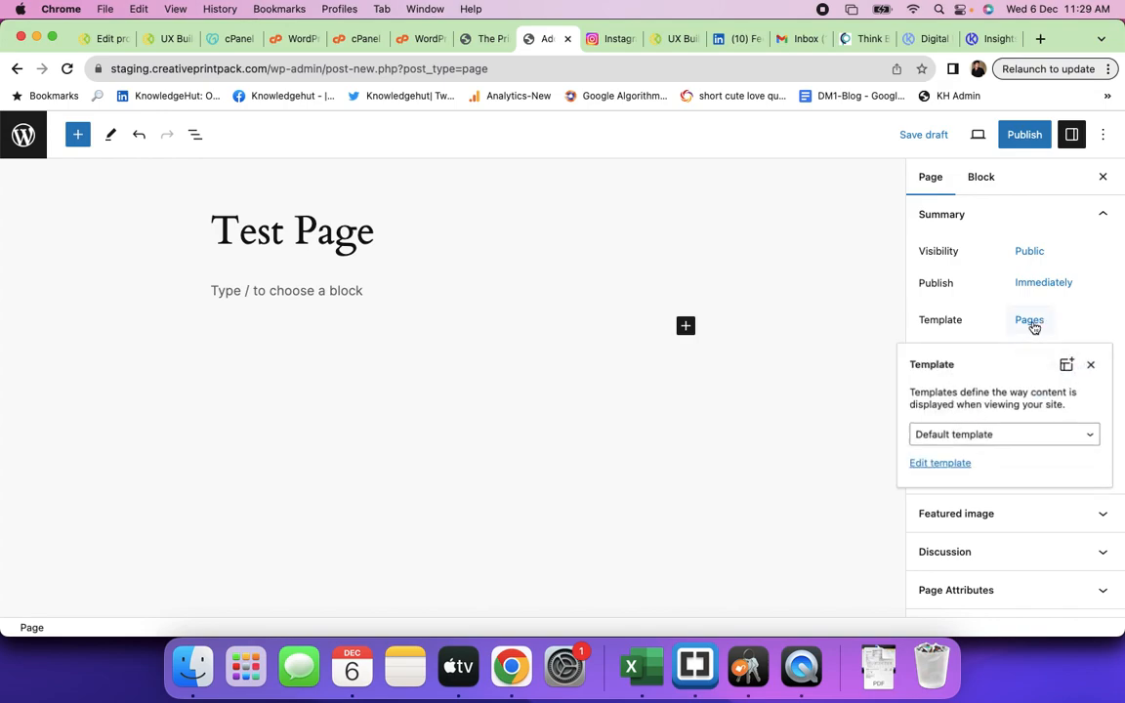
pyautogui.click(1018, 439)
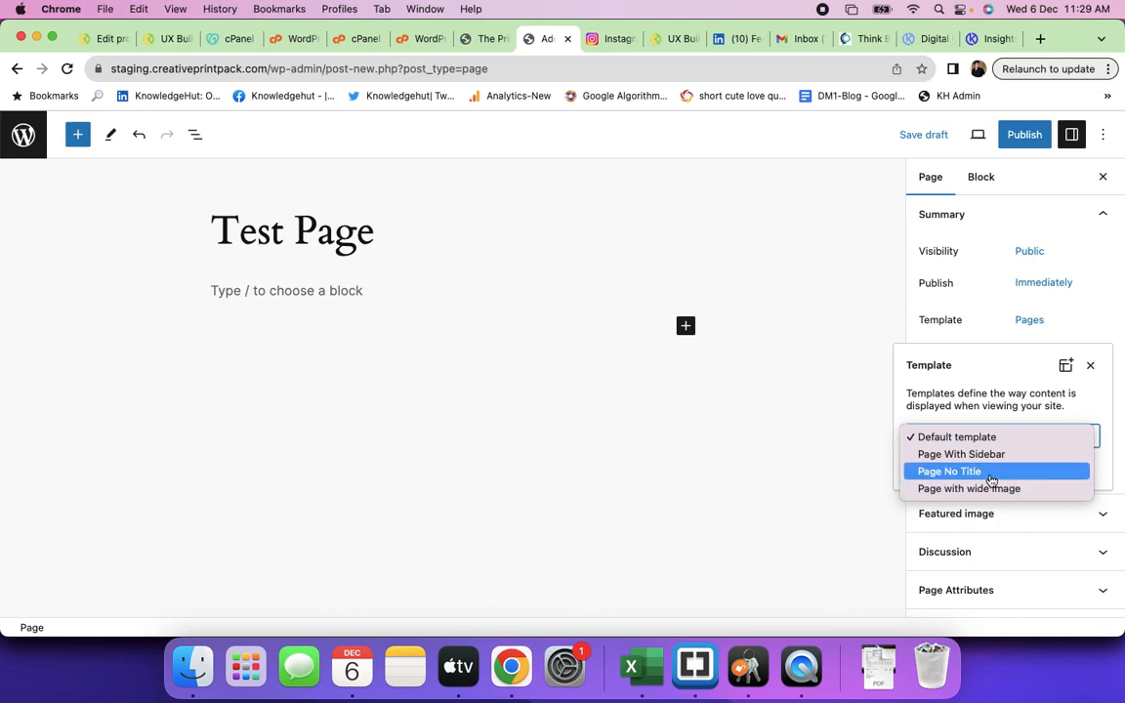
pyautogui.click(777, 452)
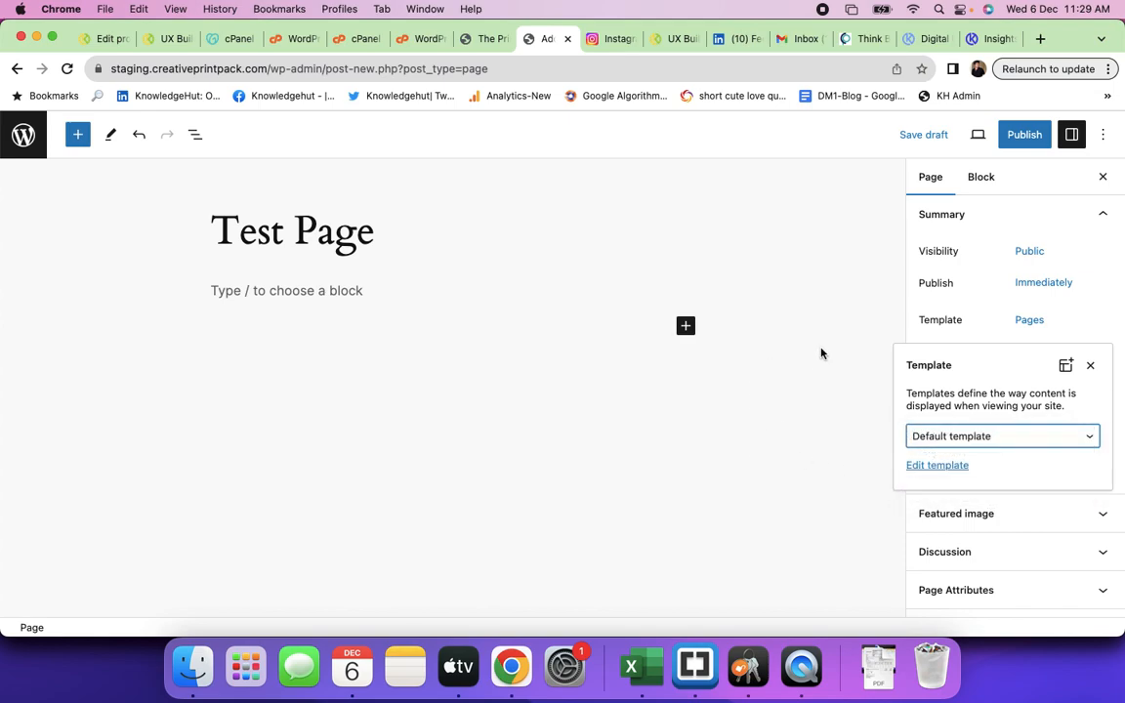
pyautogui.click(484, 39)
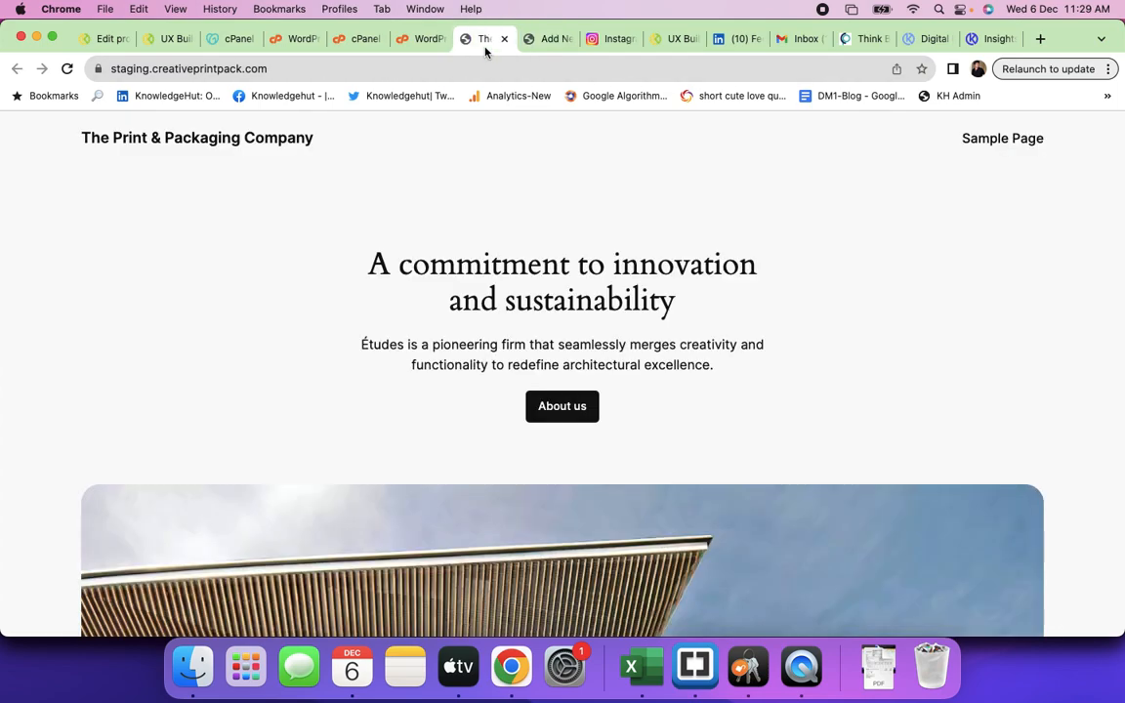
pyautogui.click(544, 40)
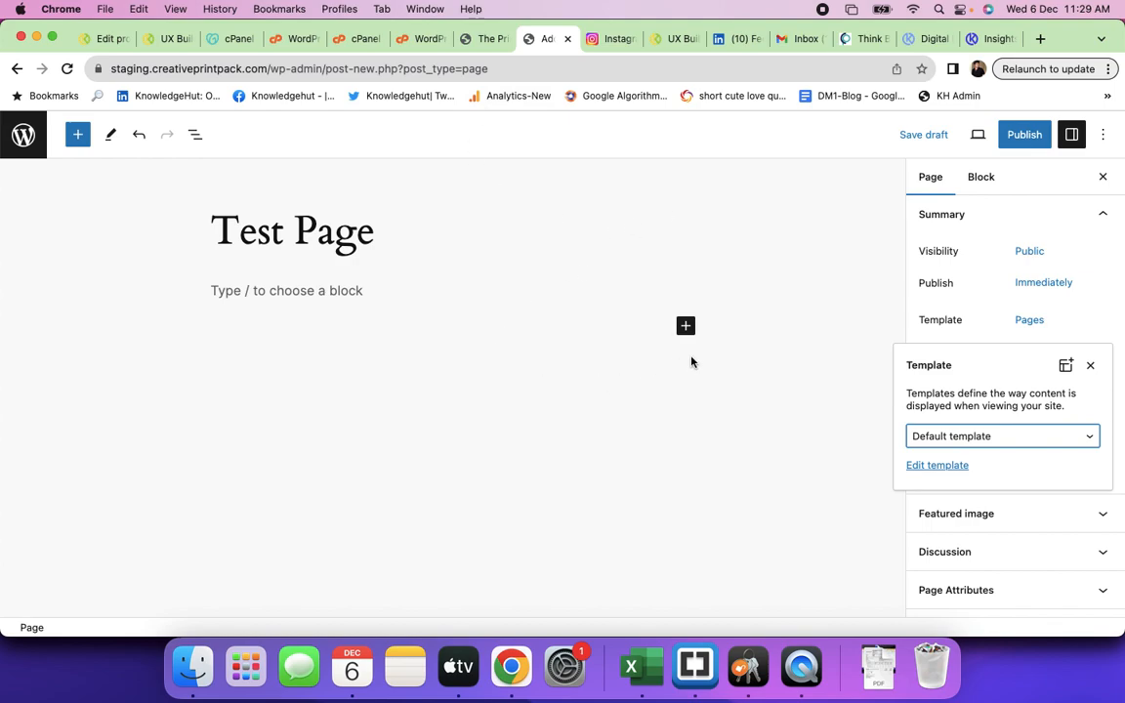
pyautogui.click(1081, 311)
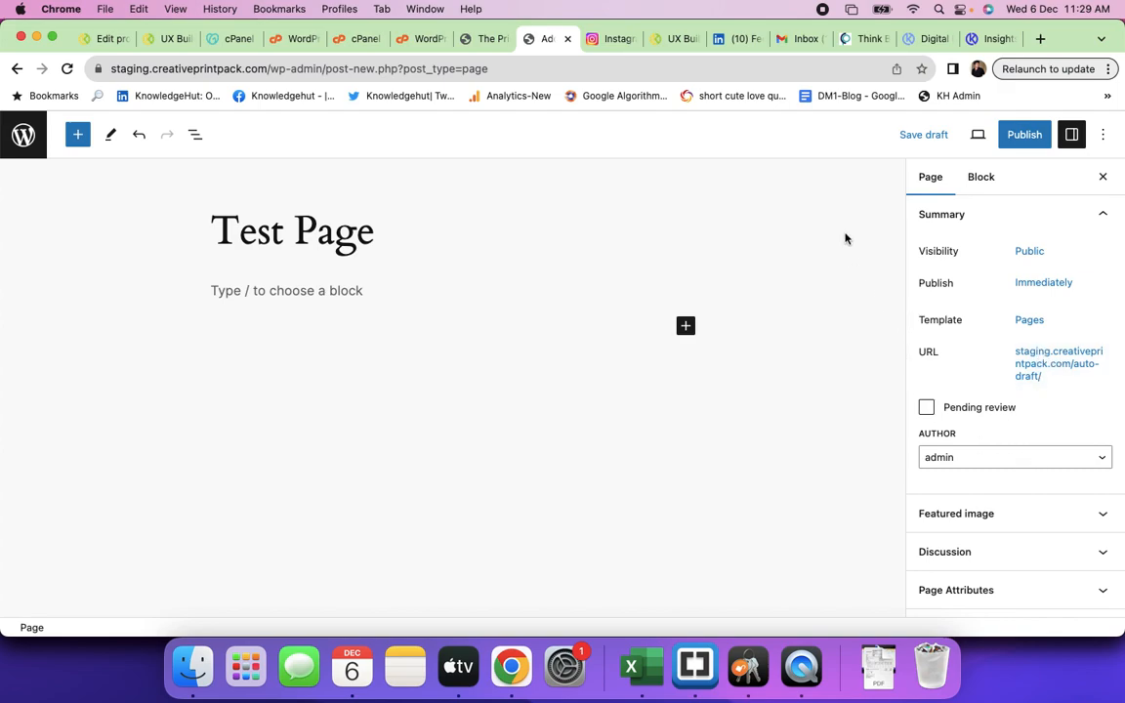
# - Leave the unsaved Test Page without saving and start another new page
pyautogui.click(18, 69)
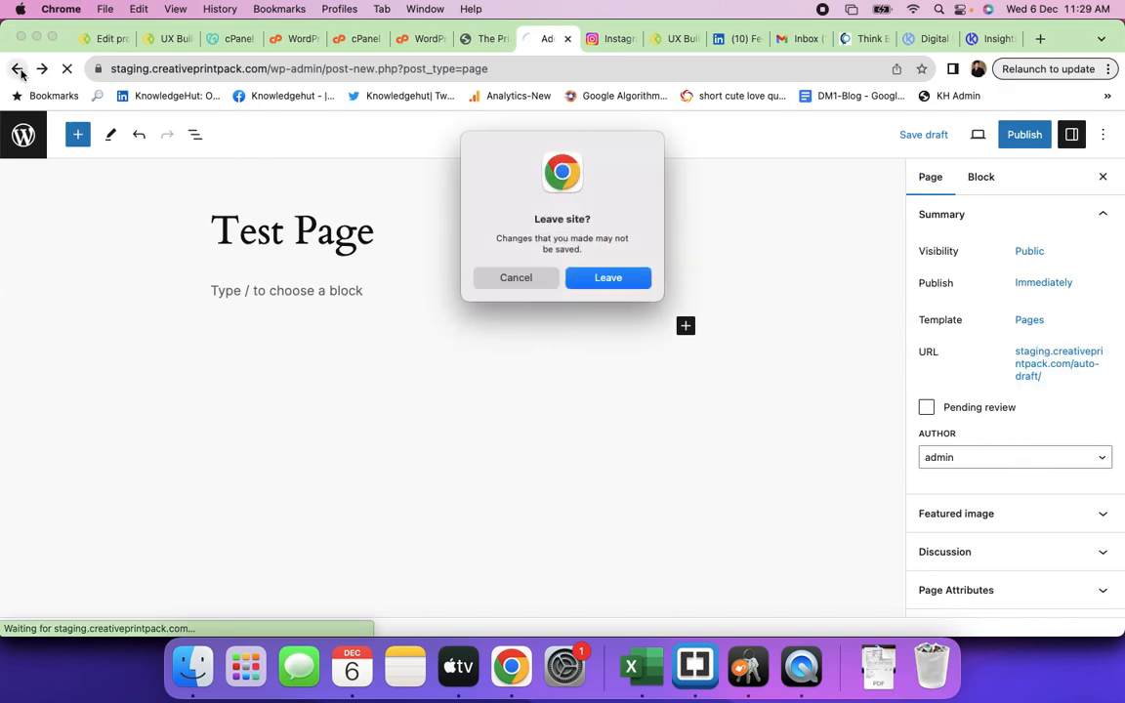
pyautogui.click(606, 277)
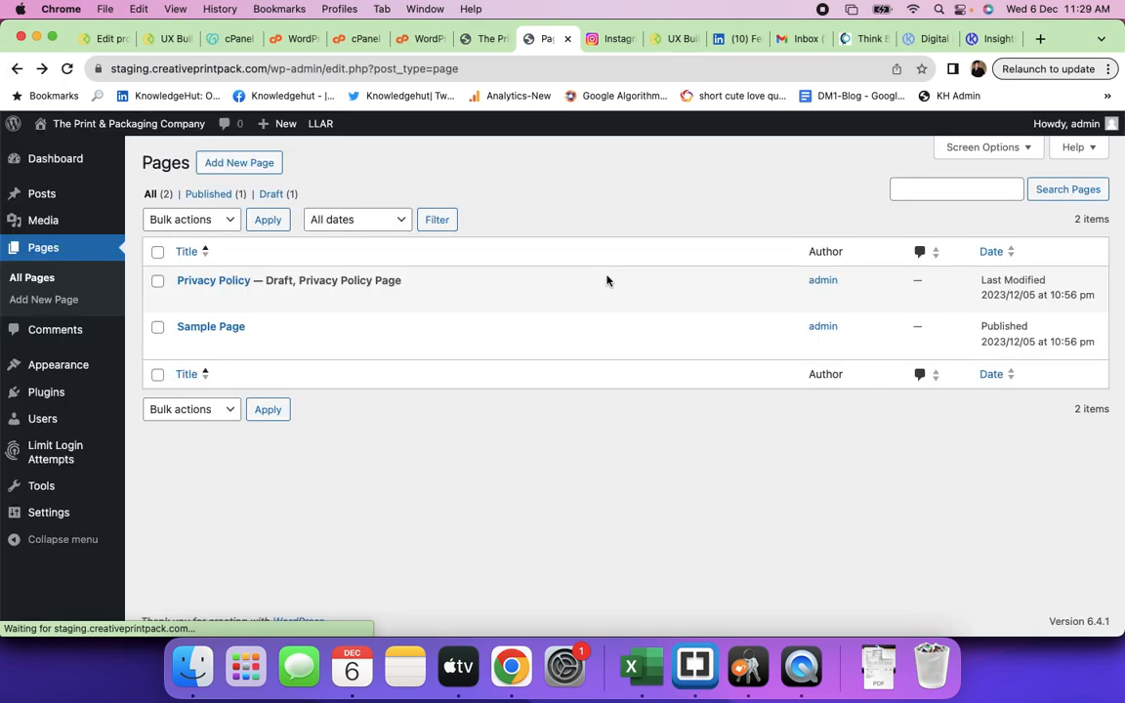
pyautogui.click(57, 311)
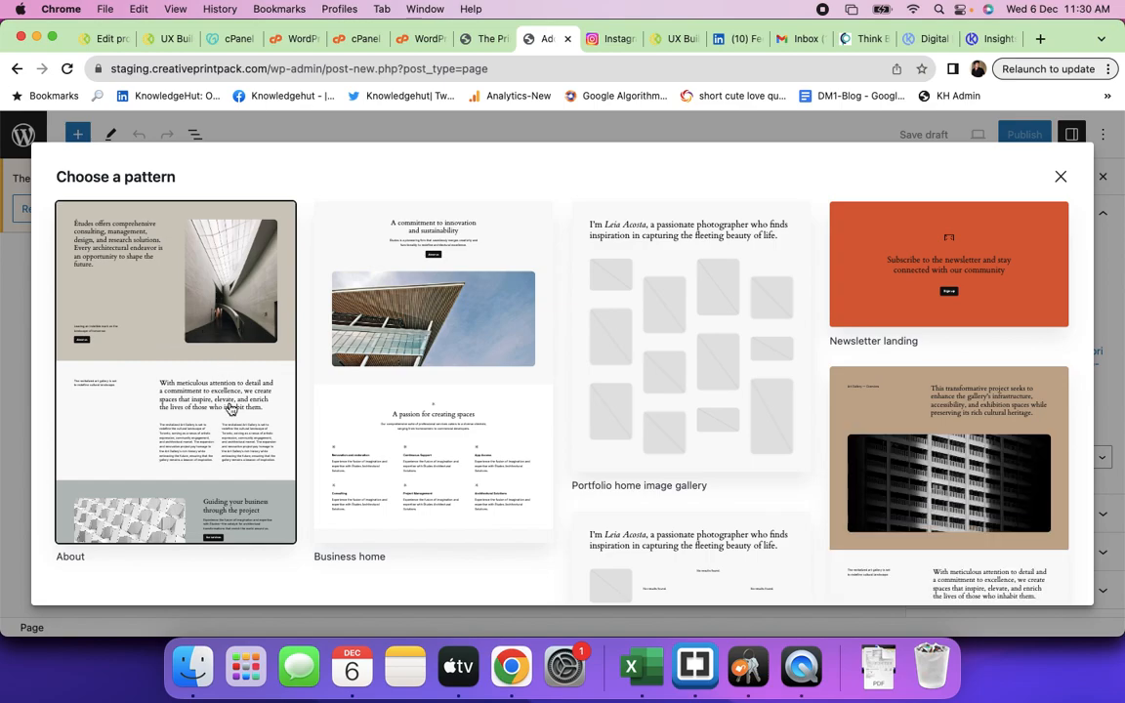
# - Browse the pattern grid and fill the page with the About pattern
pyautogui.scroll(-4, 306, 425)
pyautogui.scroll(4, 306, 425)
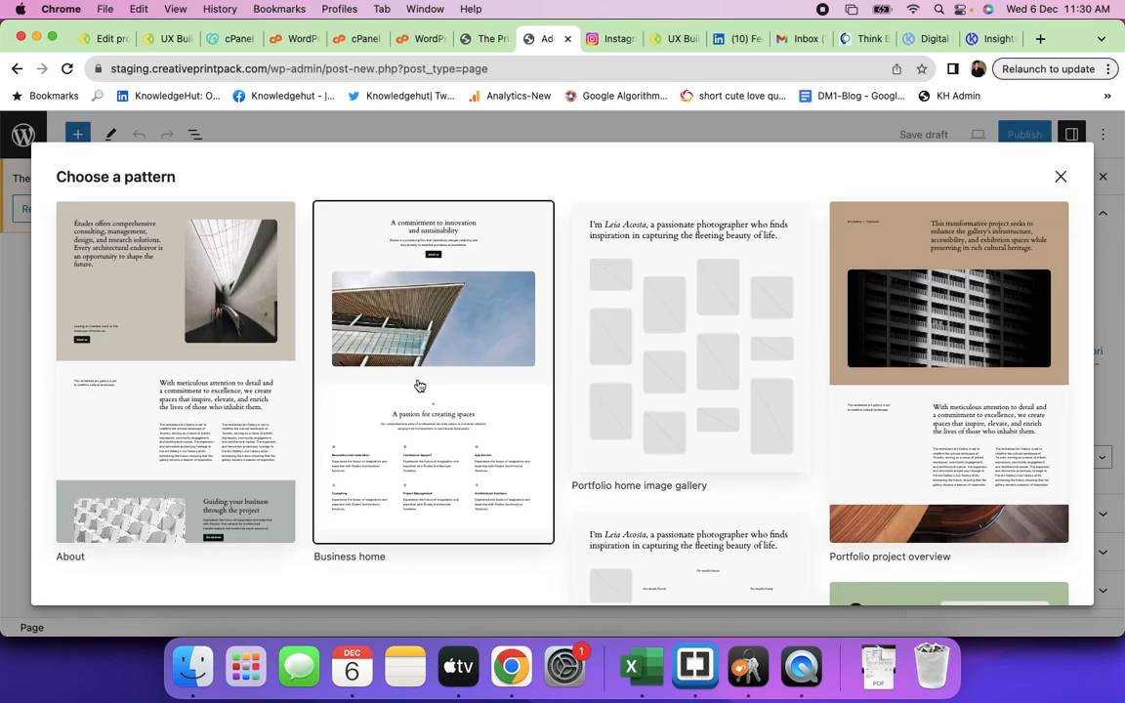
pyautogui.scroll(-5, 419, 385)
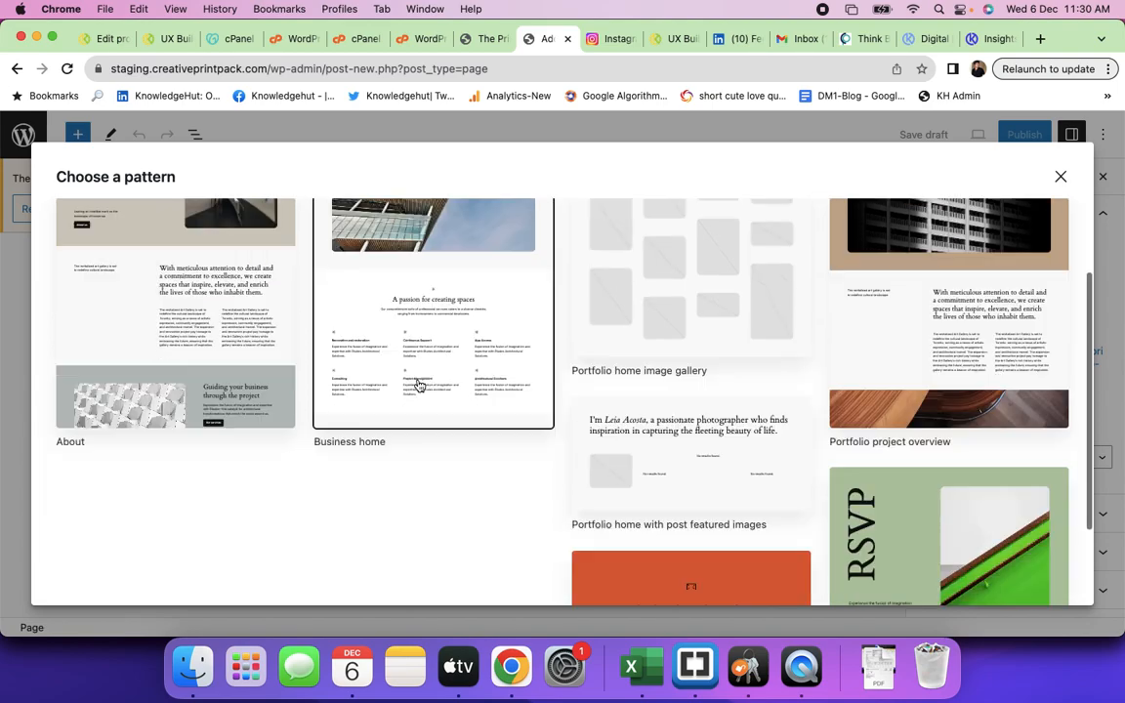
pyautogui.scroll(5, 419, 385)
pyautogui.scroll(-3, 651, 368)
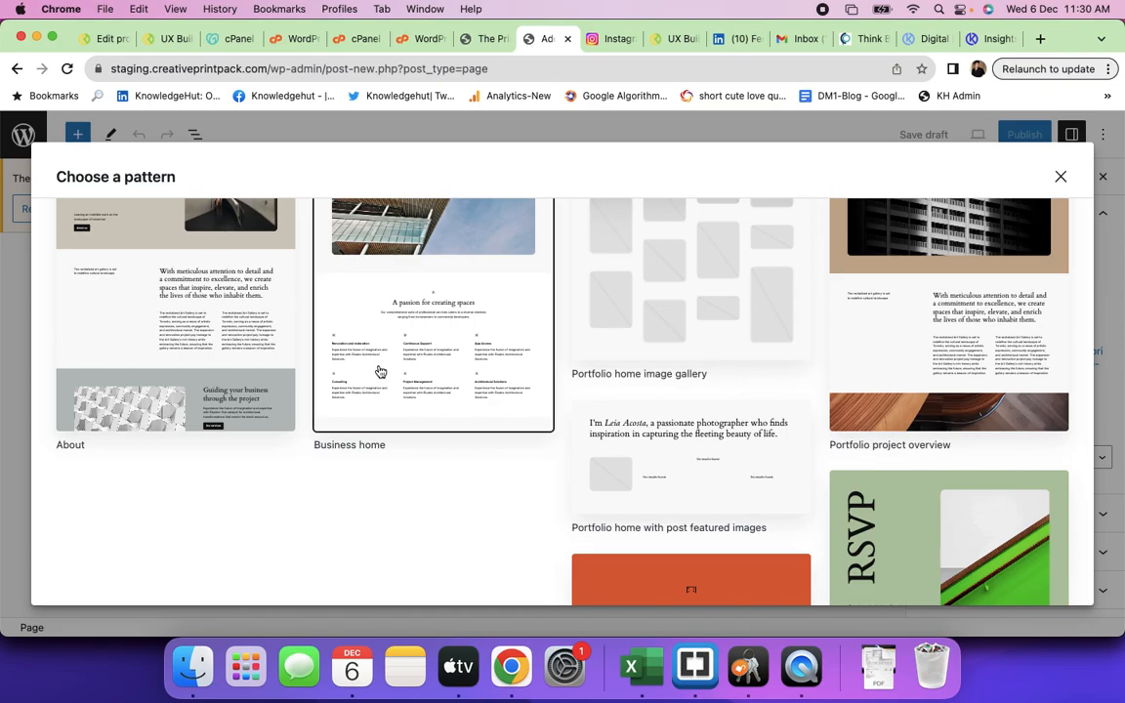
pyautogui.click(219, 342)
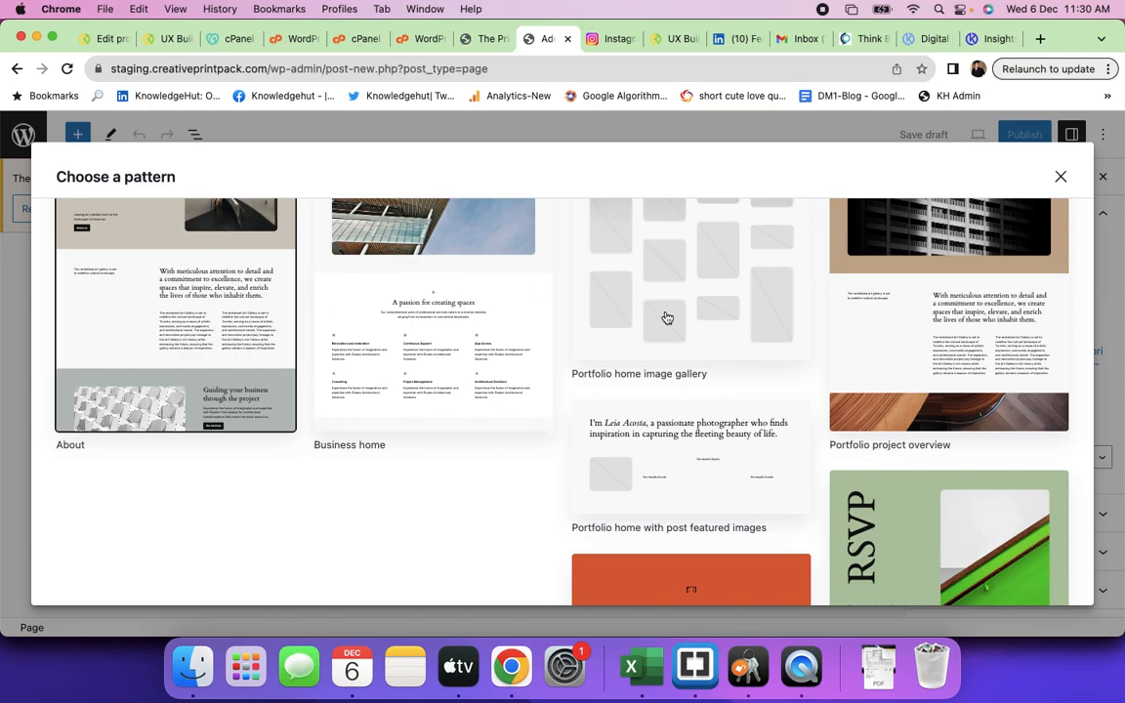
pyautogui.scroll(-15, 804, 396)
pyautogui.scroll(-5, 803, 395)
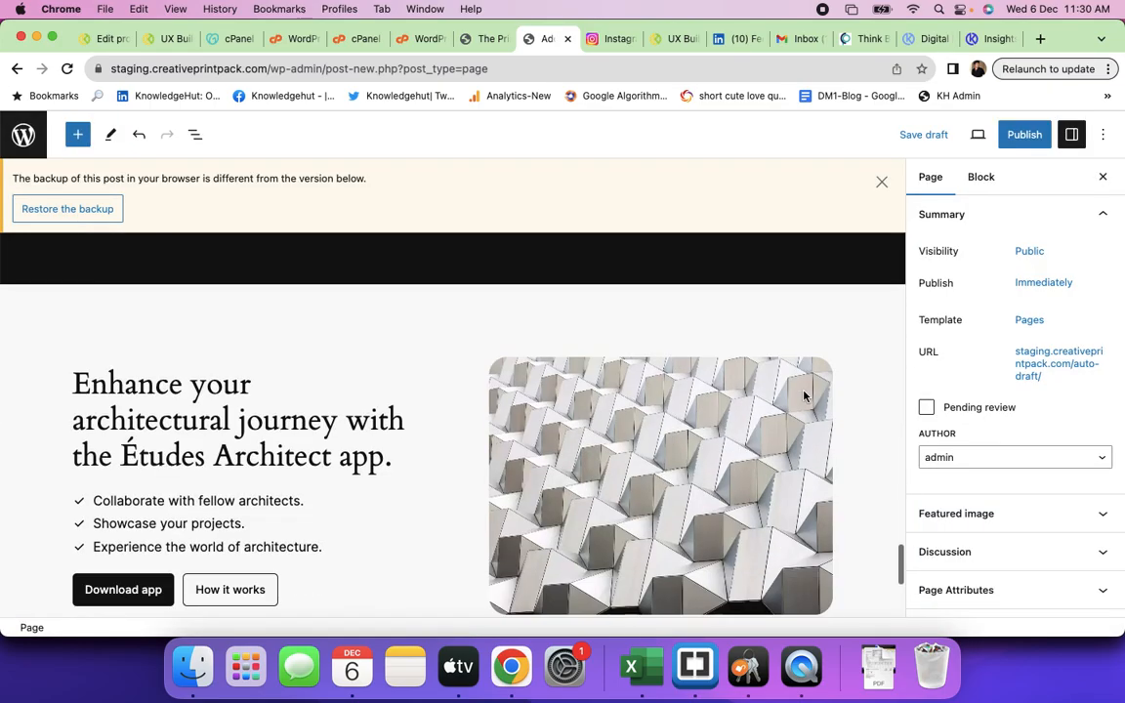
pyautogui.scroll(20, 613, 447)
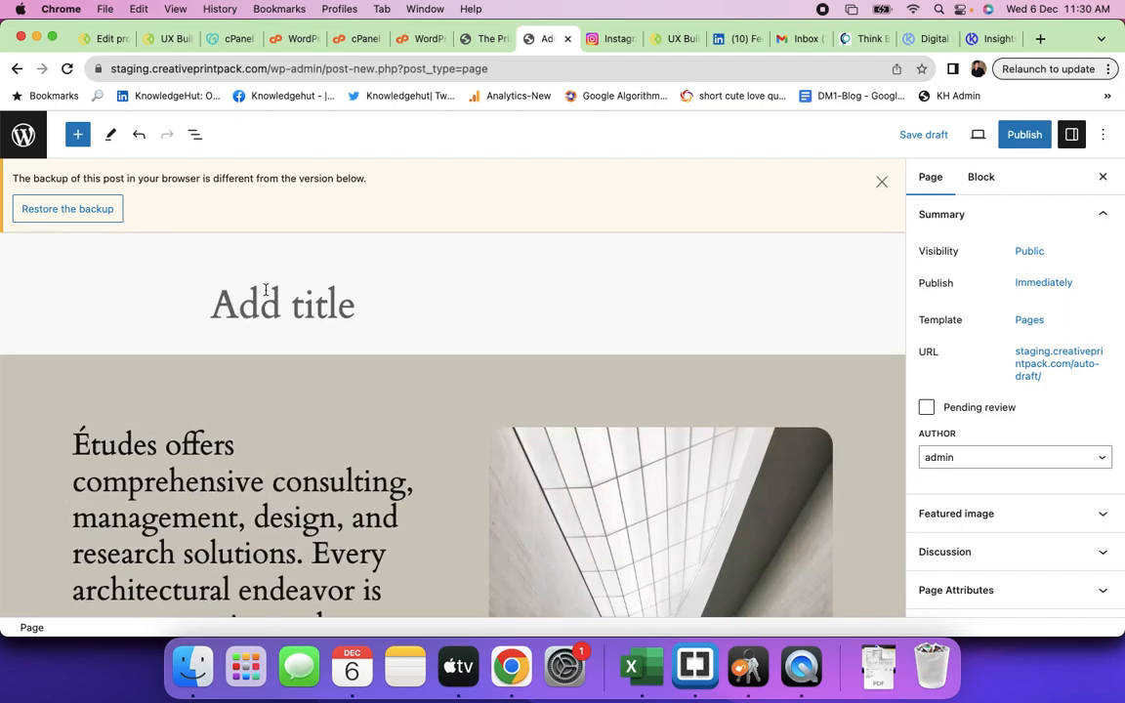
# - Title the page 'Test Page 1'
pyautogui.write('Test Pge')
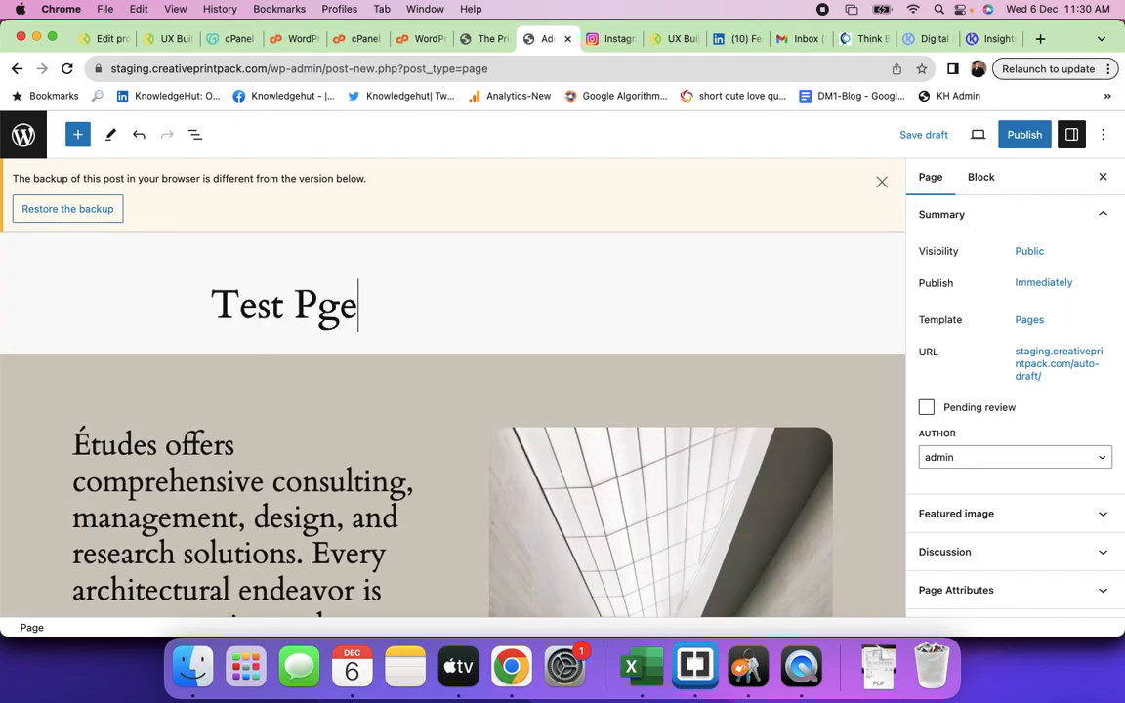
pyautogui.press('BackSpace')
pyautogui.press('BackSpace')
pyautogui.write('age')
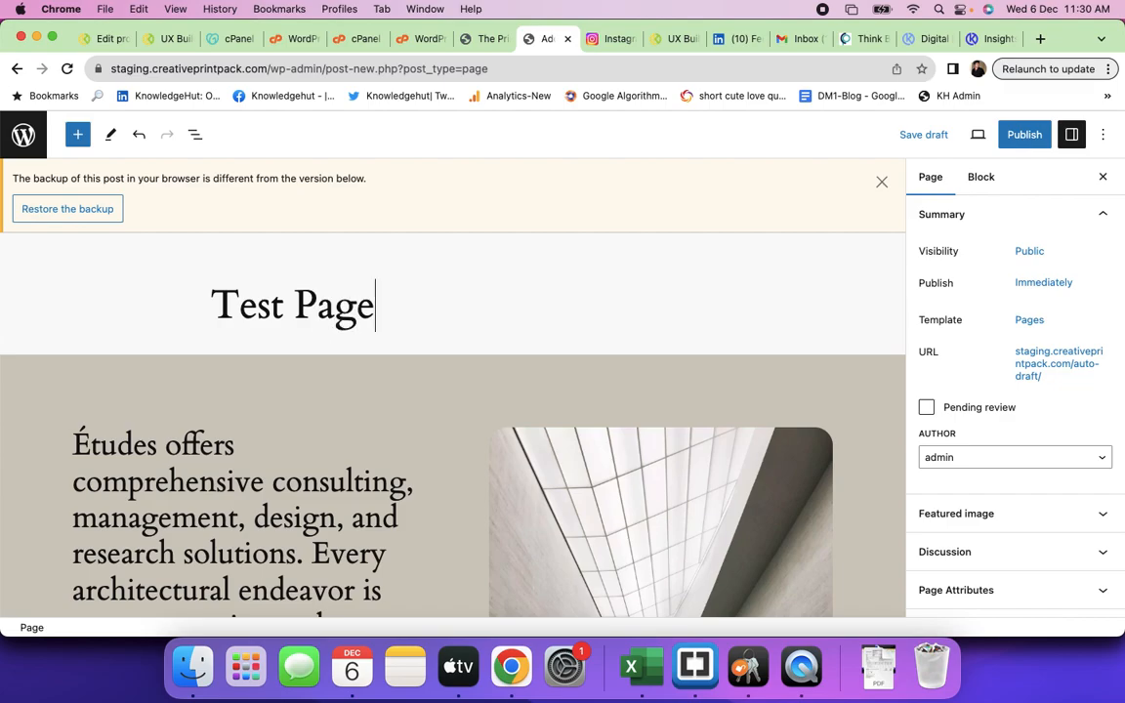
pyautogui.write(' 1')
# - Look through the About pattern content, selecting its paragraphs and the team image placeholder
pyautogui.click(270, 343)
pyautogui.click(341, 488)
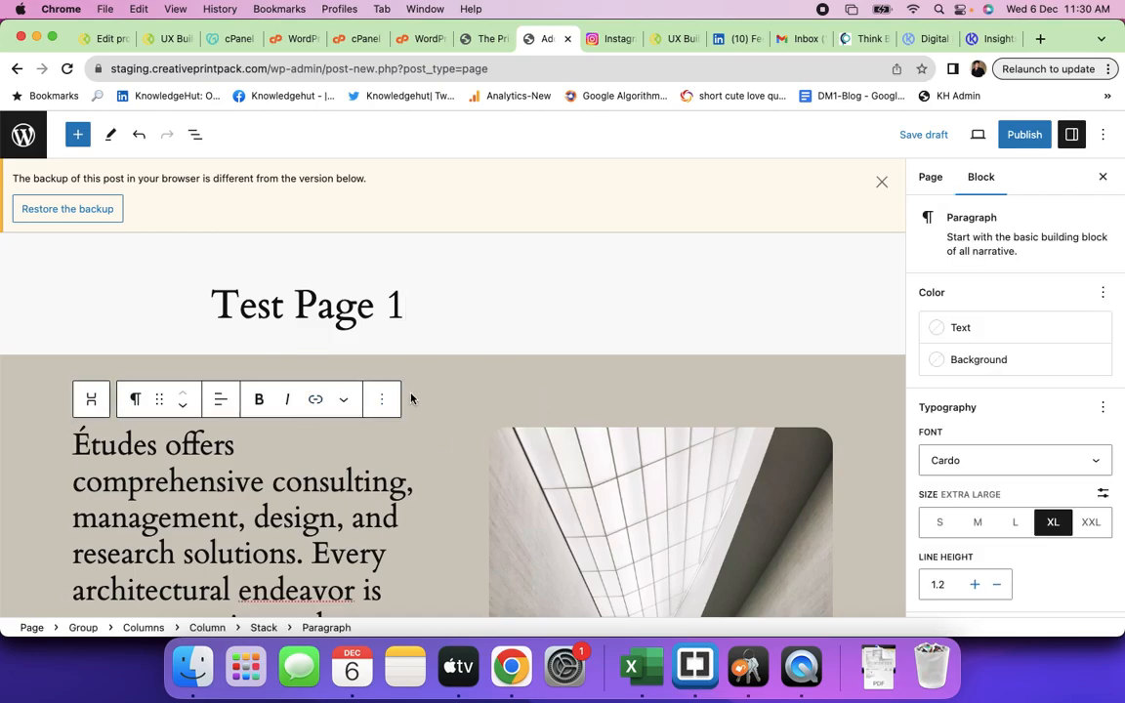
pyautogui.scroll(-15, 444, 412)
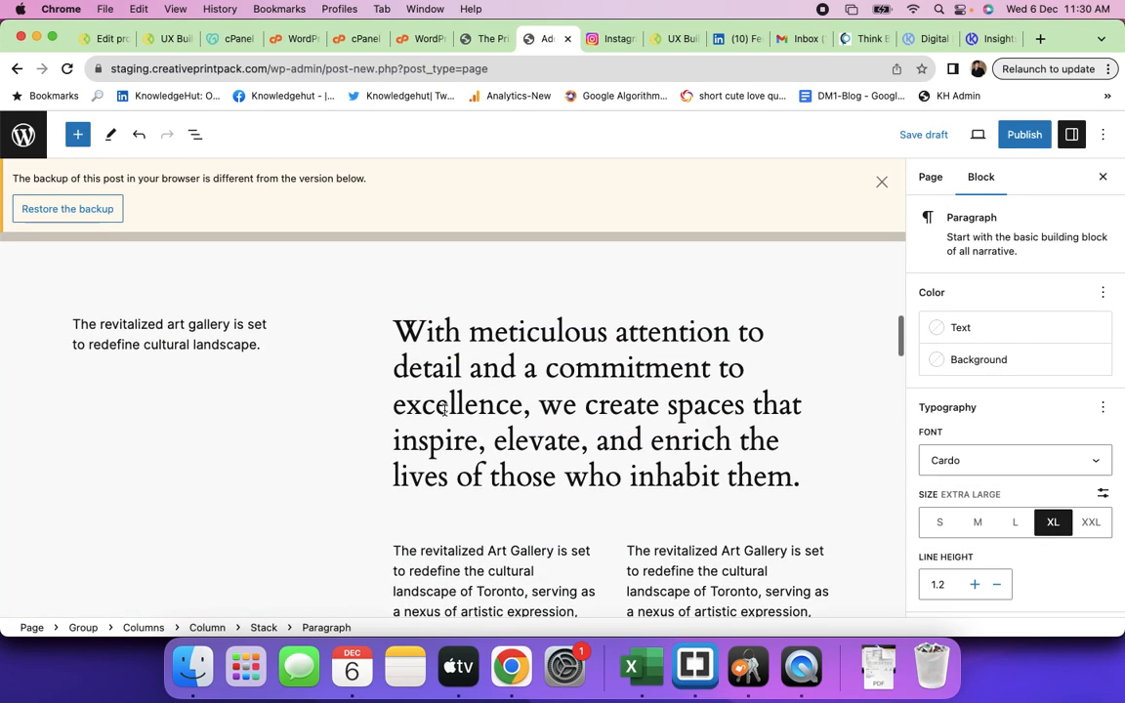
pyautogui.scroll(1, 444, 409)
pyautogui.click(459, 379)
pyautogui.scroll(5, 470, 455)
pyautogui.scroll(-6, 470, 455)
pyautogui.scroll(2, 471, 453)
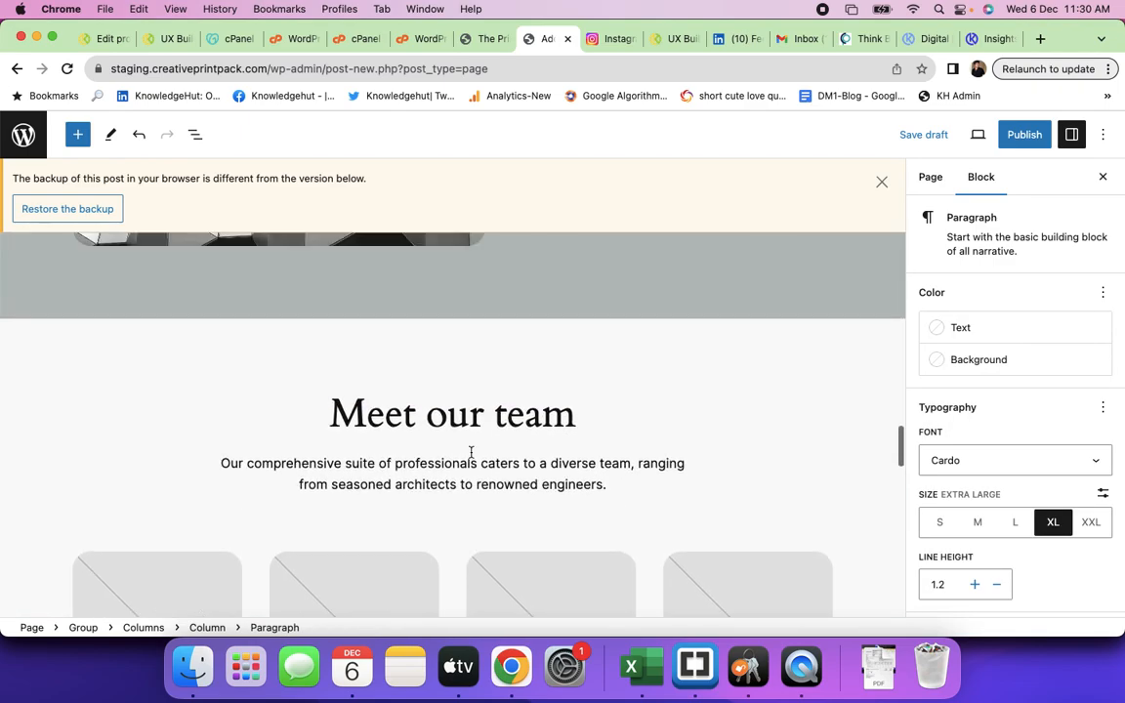
pyautogui.scroll(-2, 470, 454)
pyautogui.click(417, 487)
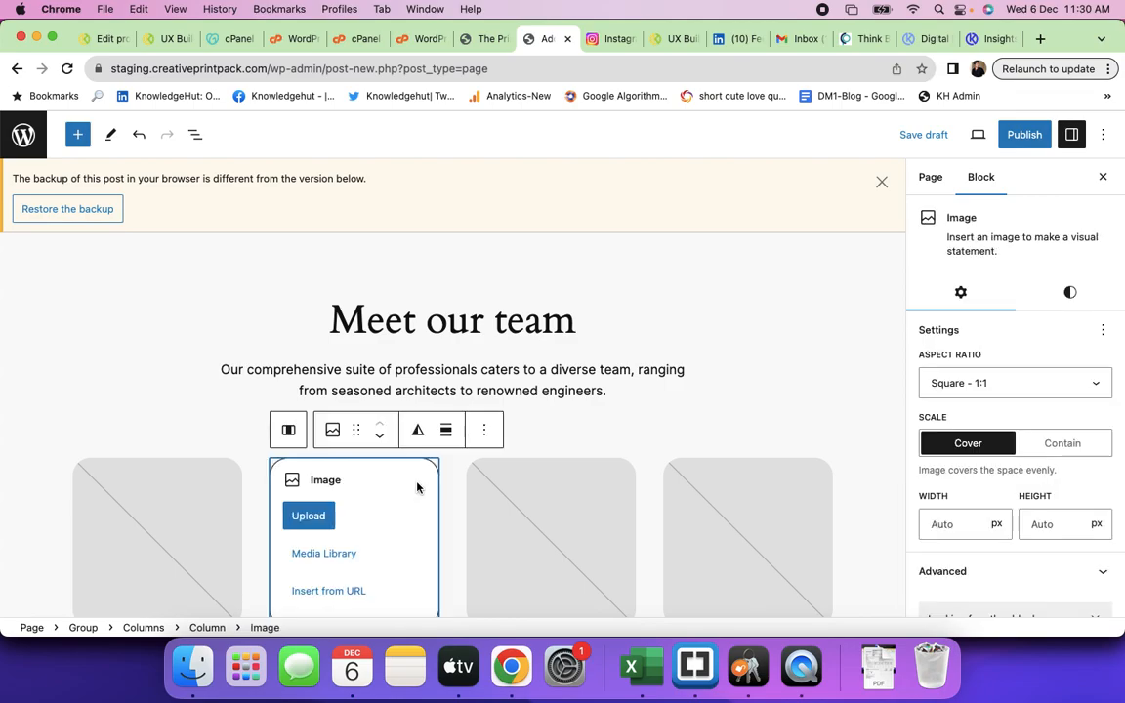
pyautogui.scroll(-3, 529, 479)
pyautogui.scroll(1, 529, 479)
pyautogui.scroll(-5, 530, 482)
pyautogui.scroll(-8, 529, 481)
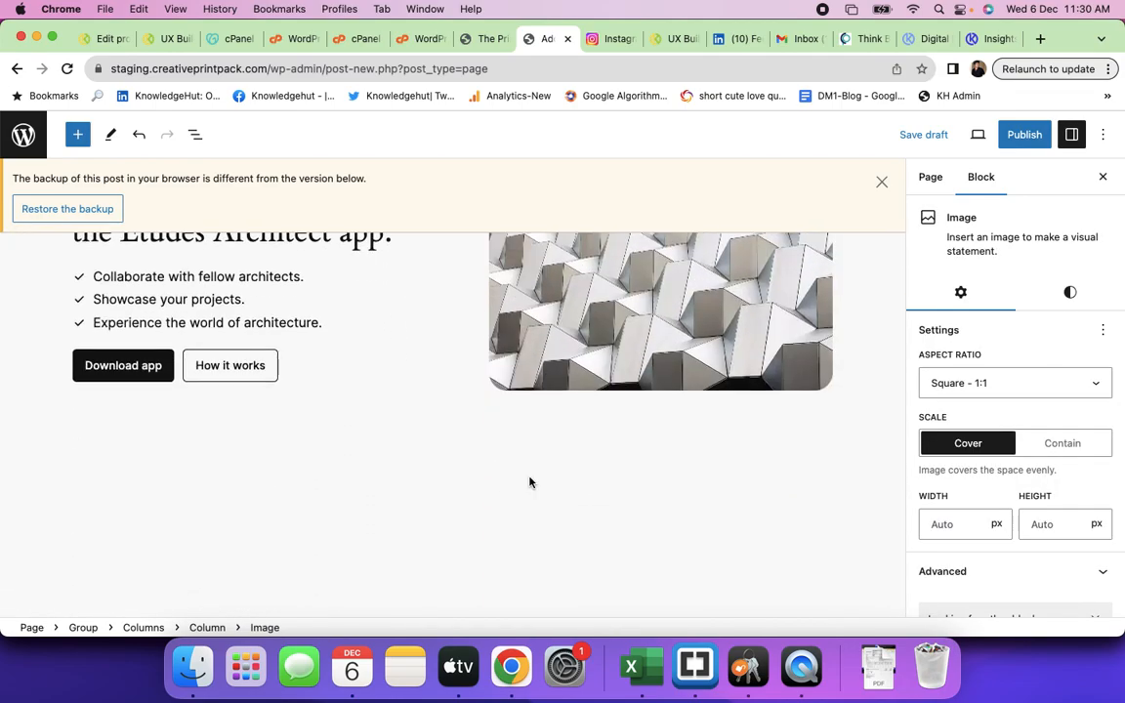
pyautogui.click(623, 533)
pyautogui.scroll(-1, 622, 533)
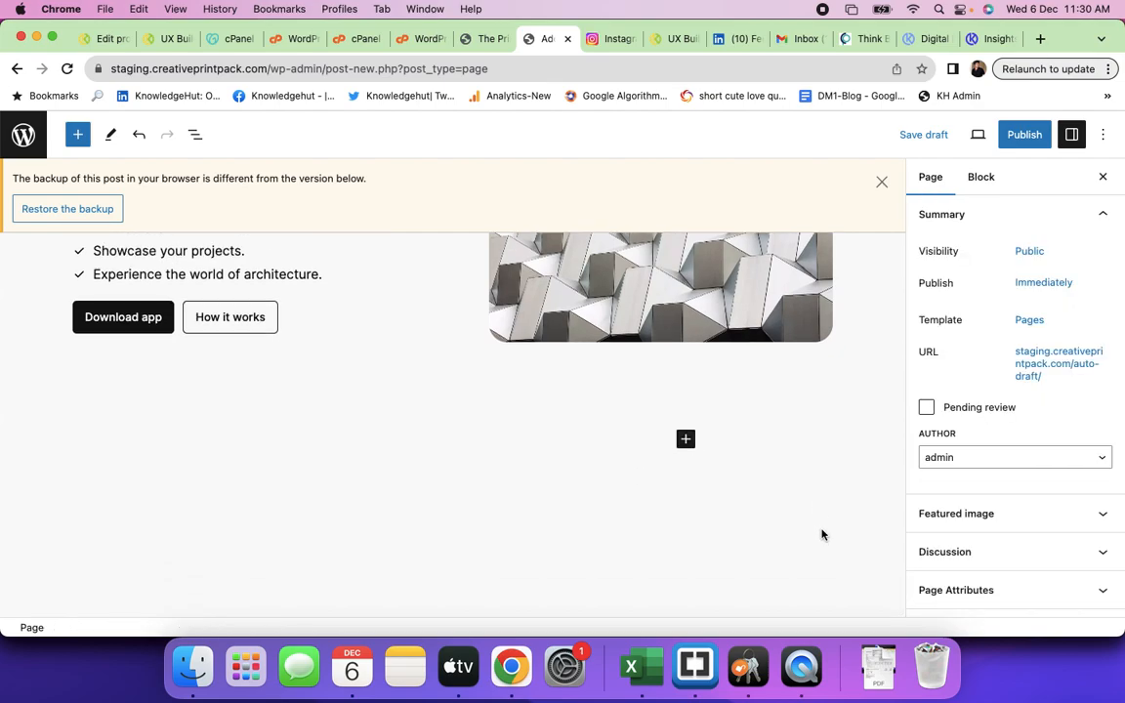
# - Add a Gallery block at the page end and upload IMG_6467.JPG from Downloads
pyautogui.click(685, 440)
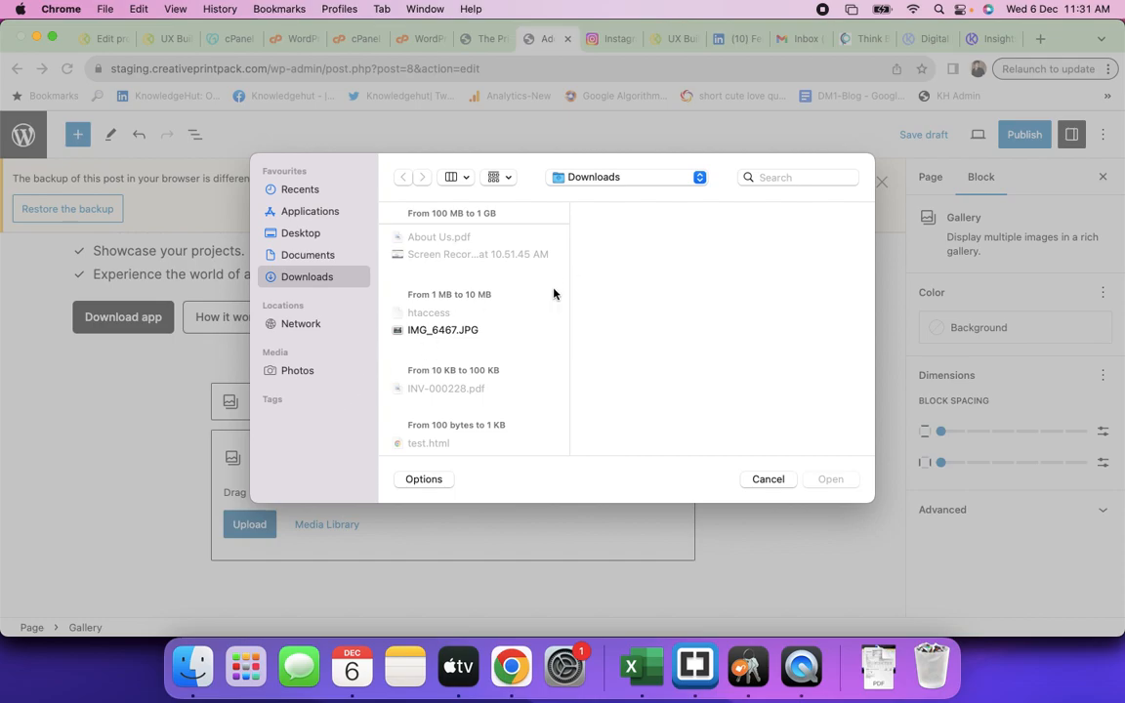
pyautogui.click(458, 331)
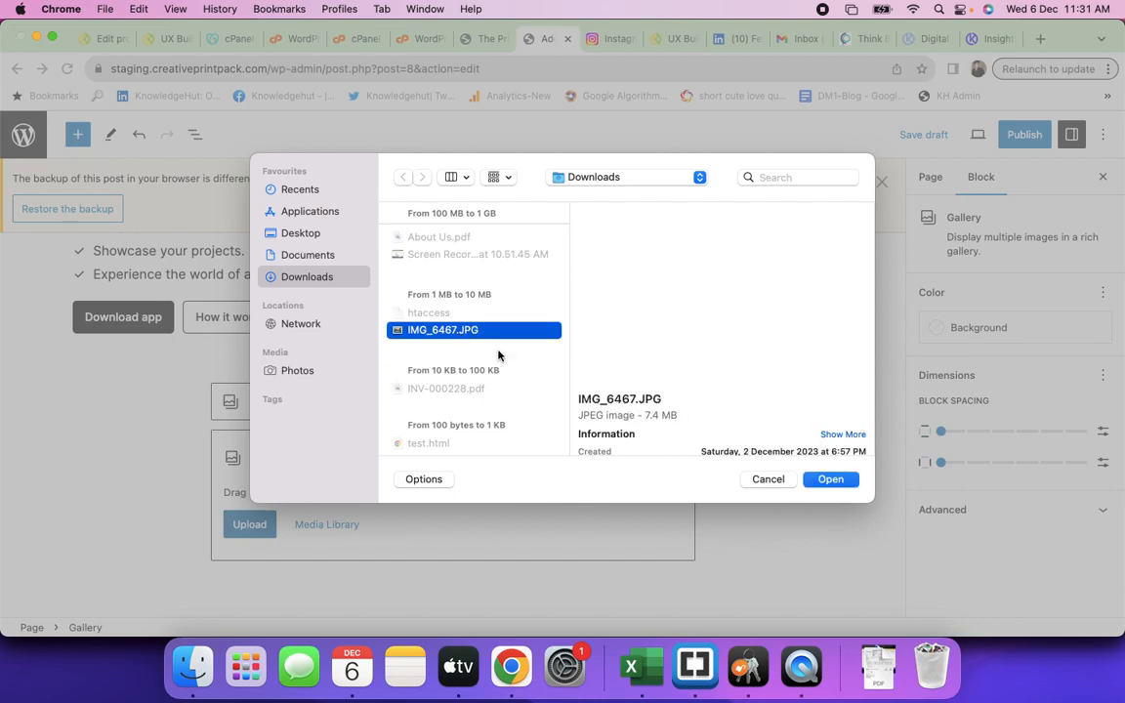
pyautogui.click(829, 480)
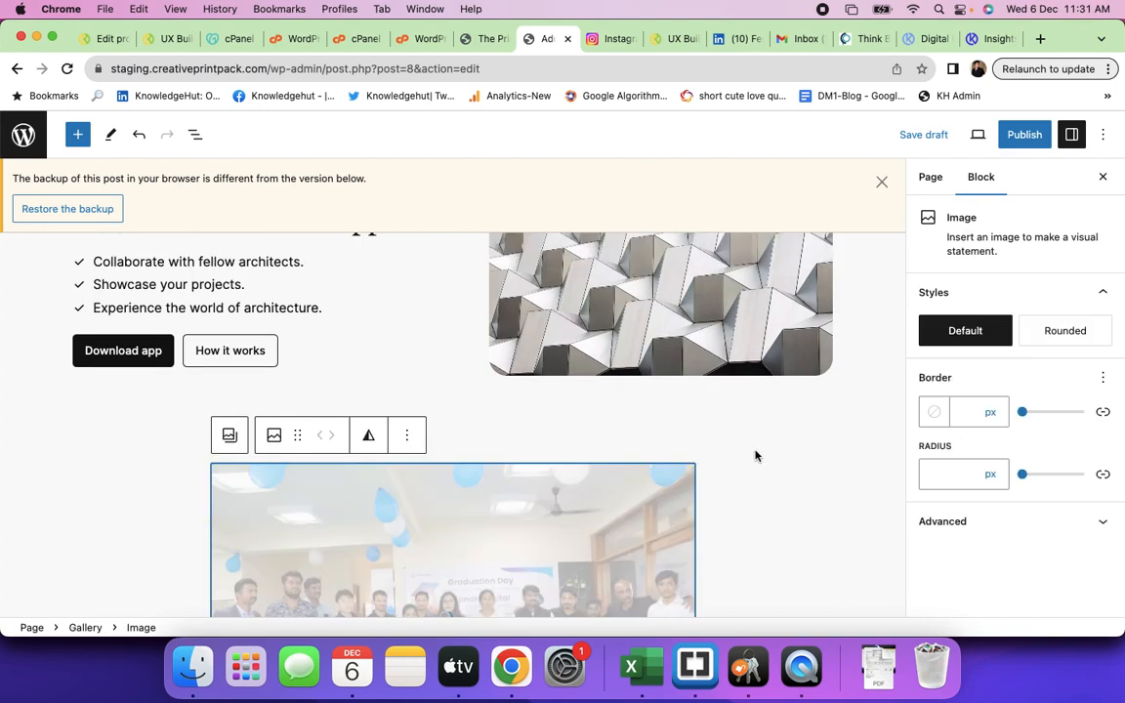
pyautogui.scroll(-2, 753, 450)
pyautogui.scroll(-1, 752, 449)
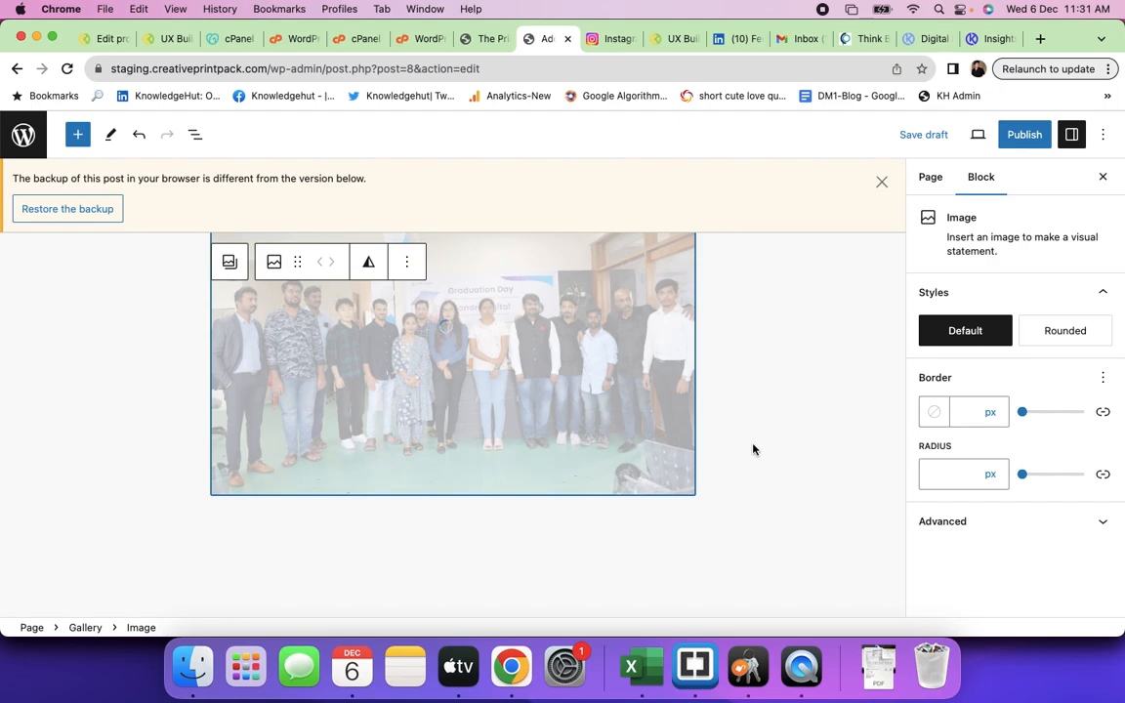
pyautogui.scroll(-1, 753, 449)
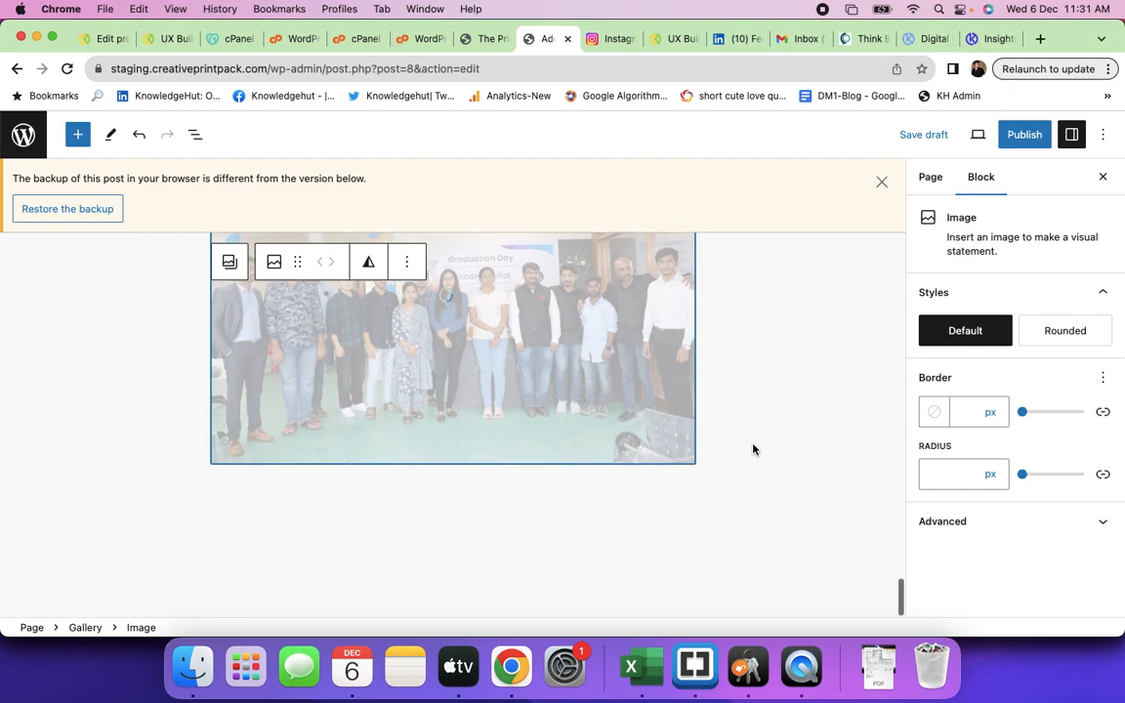
pyautogui.scroll(10, 753, 449)
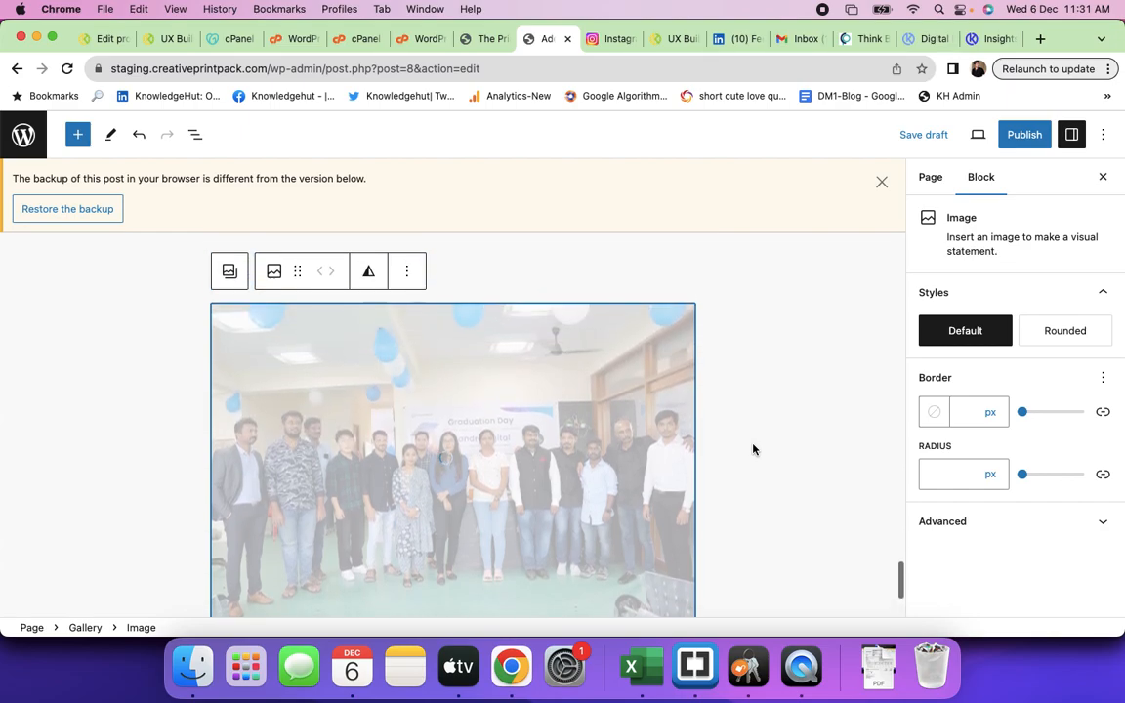
pyautogui.scroll(-9, 752, 449)
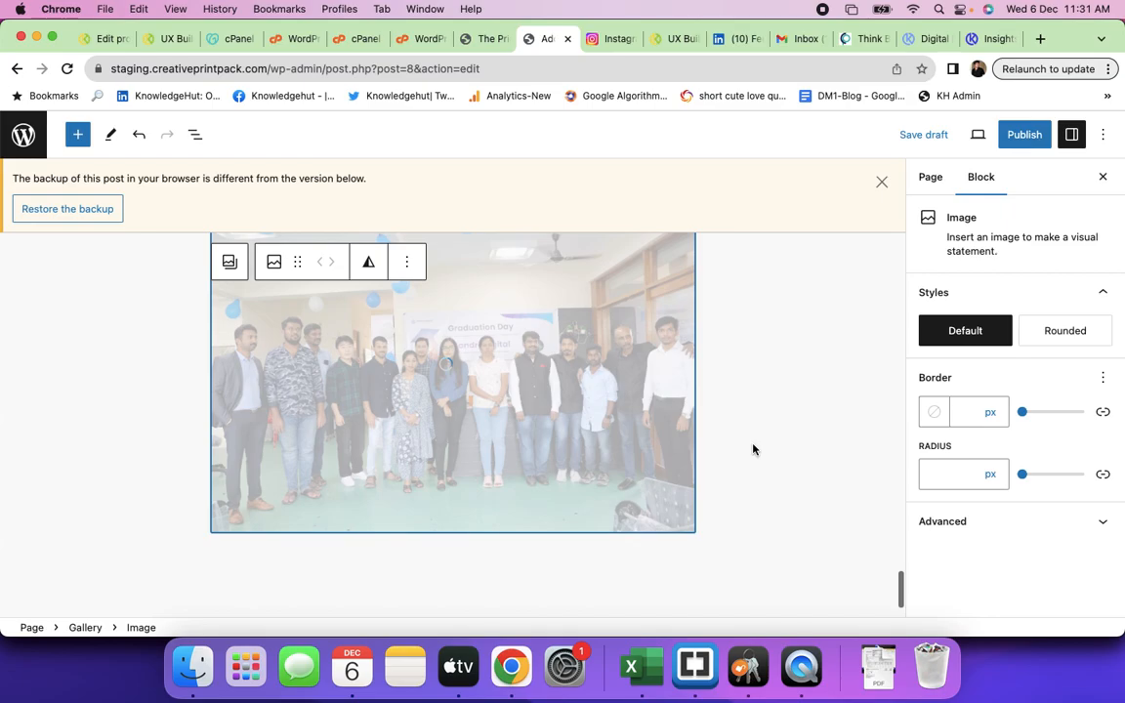
pyautogui.scroll(4, 752, 449)
pyautogui.scroll(12, 753, 449)
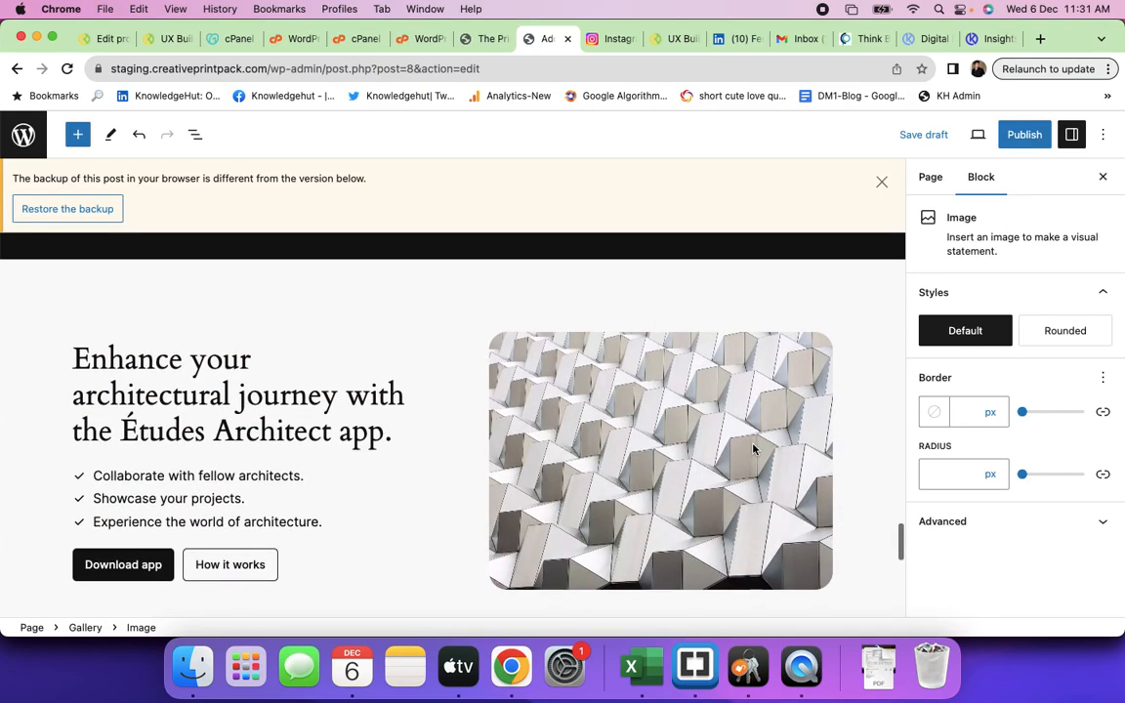
pyautogui.scroll(15, 753, 444)
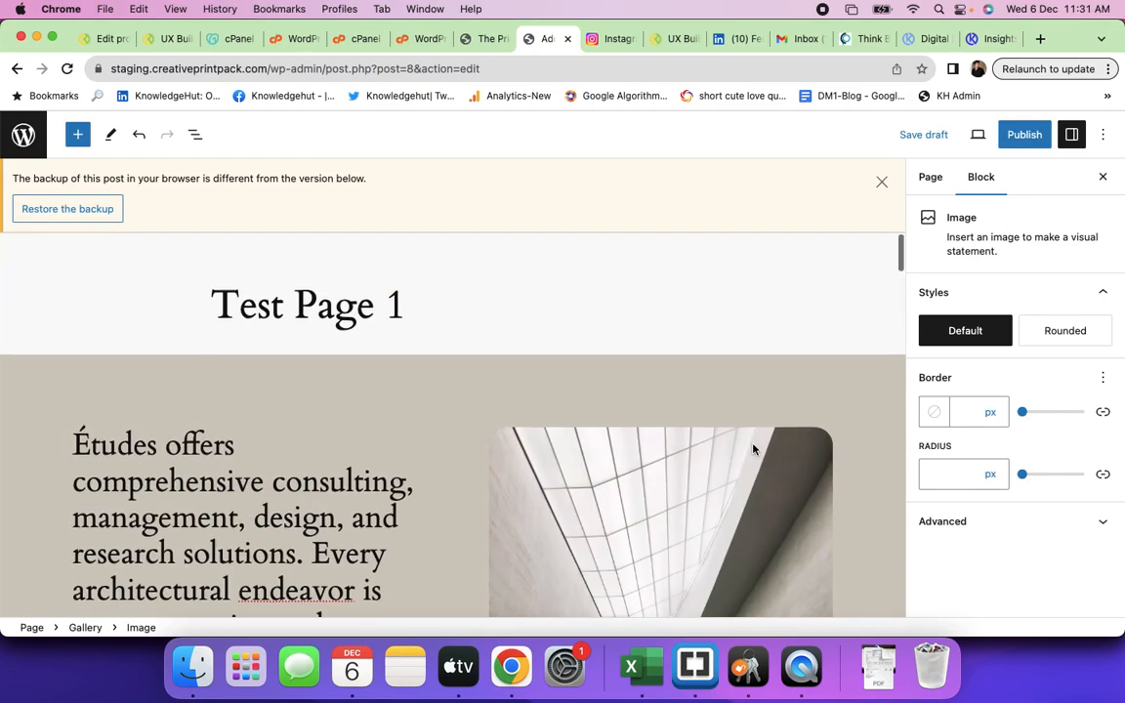
# - Replace the 'Études offers…' paragraph with the dummy text about the morning class demo
pyautogui.click(264, 484)
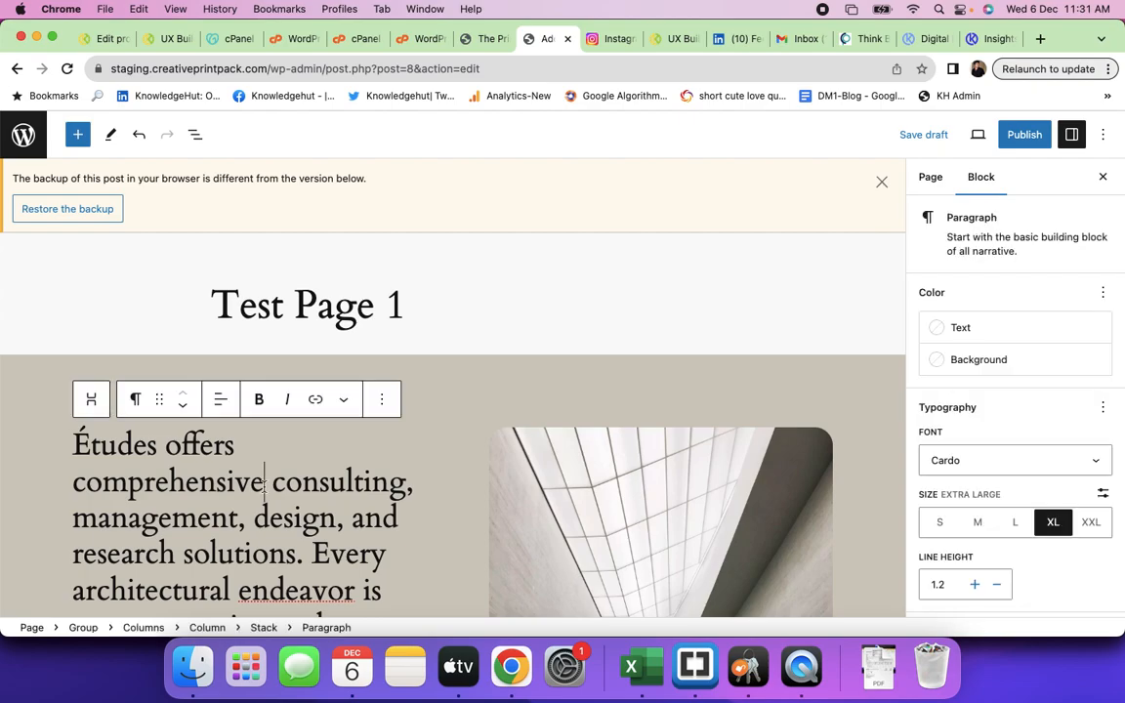
pyautogui.tripleClick(264, 487)
pyautogui.write('Th')
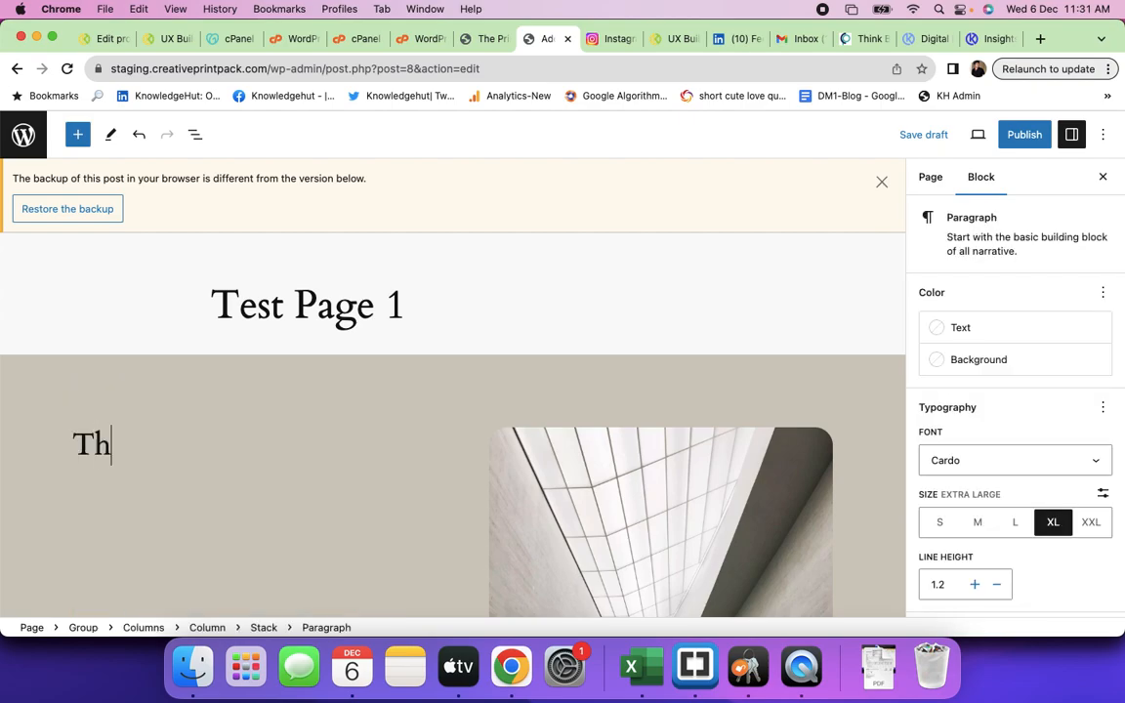
pyautogui.write('is is the dumm')
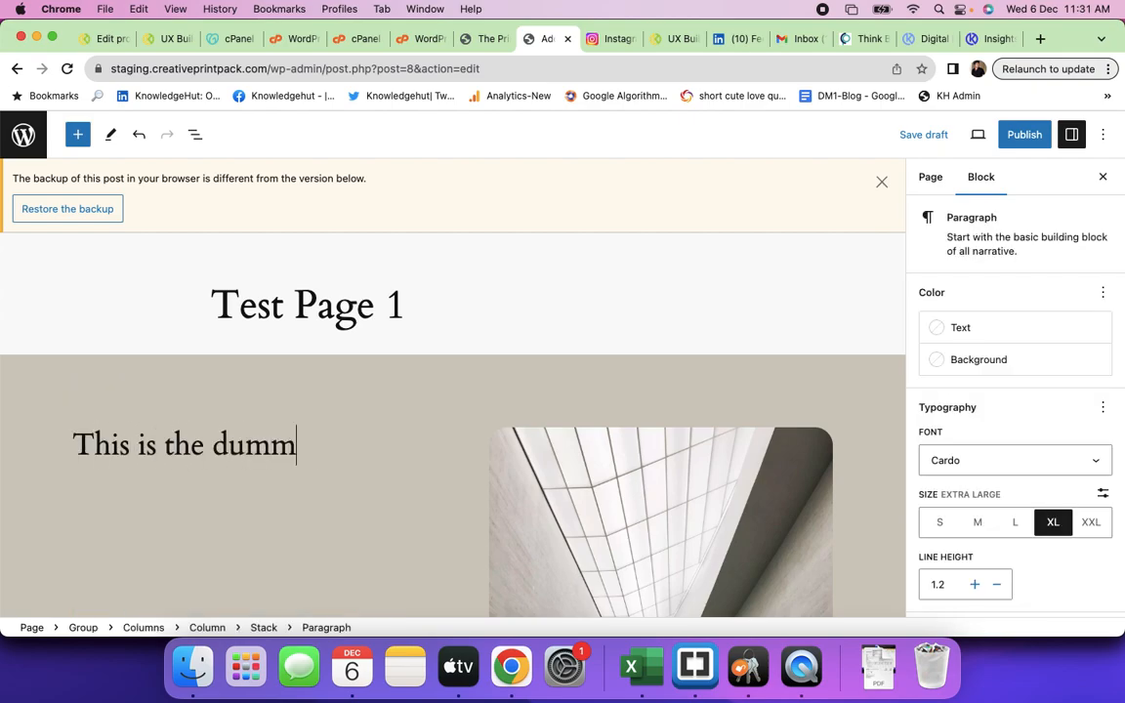
pyautogui.write('y test writt')
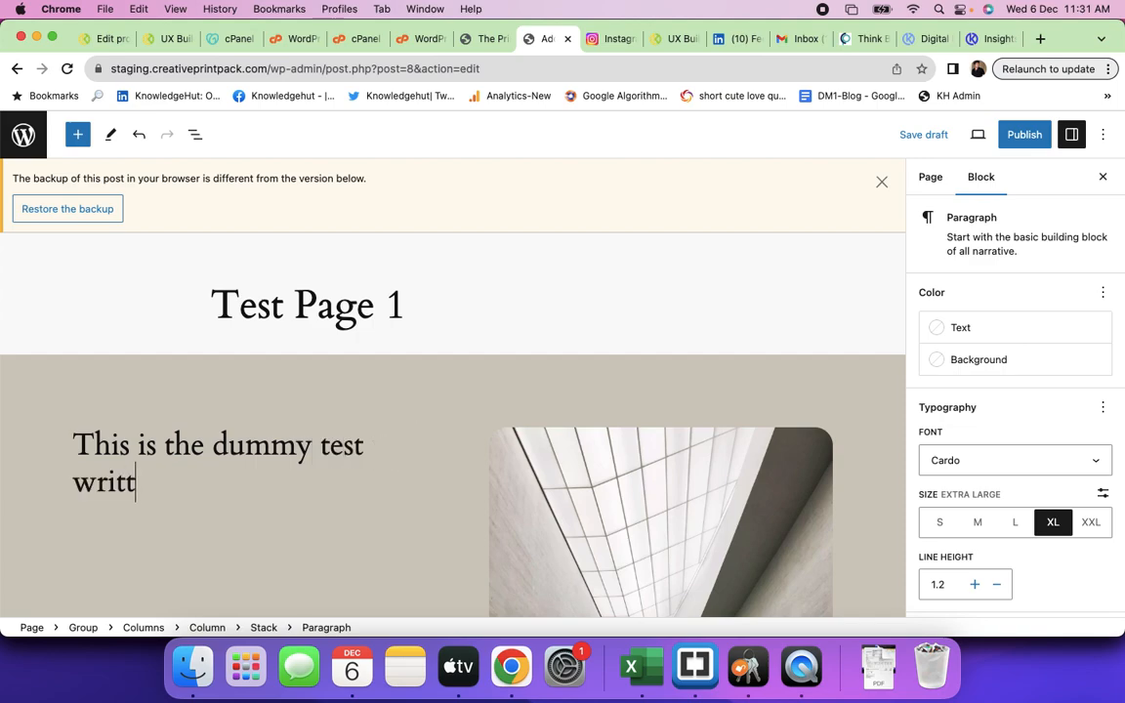
pyautogui.write('en in the class. Te')
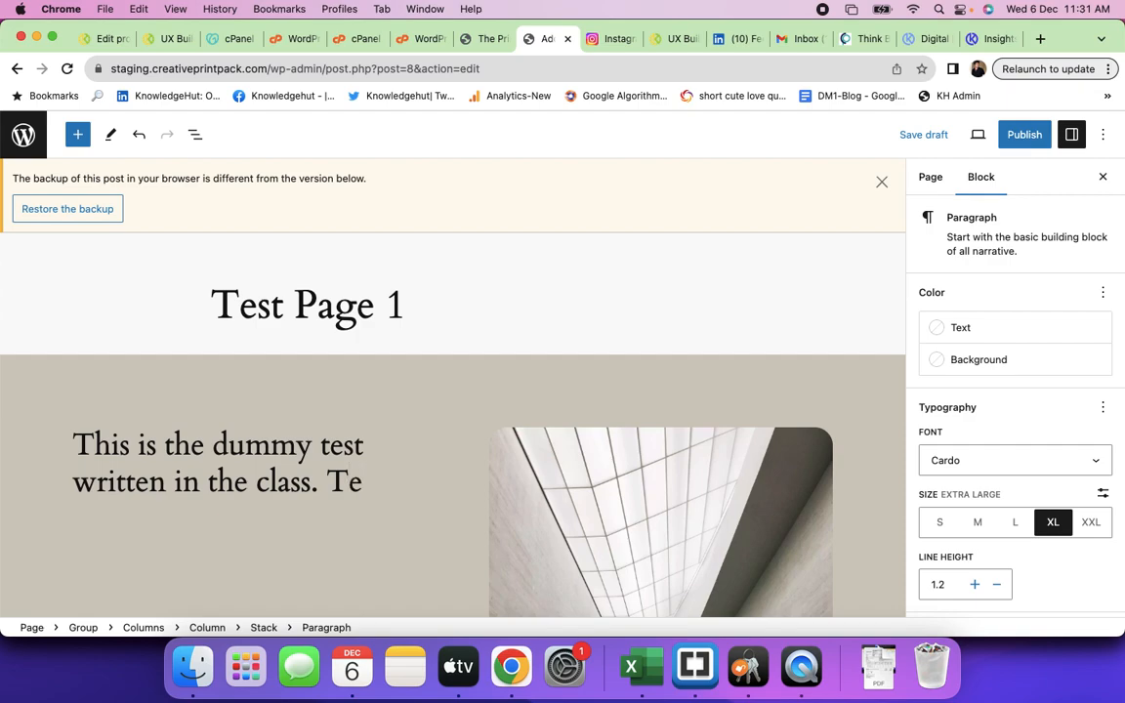
pyautogui.press('BackSpace')
pyautogui.write('he printed text isa')
pyautogui.press('BackSpace')
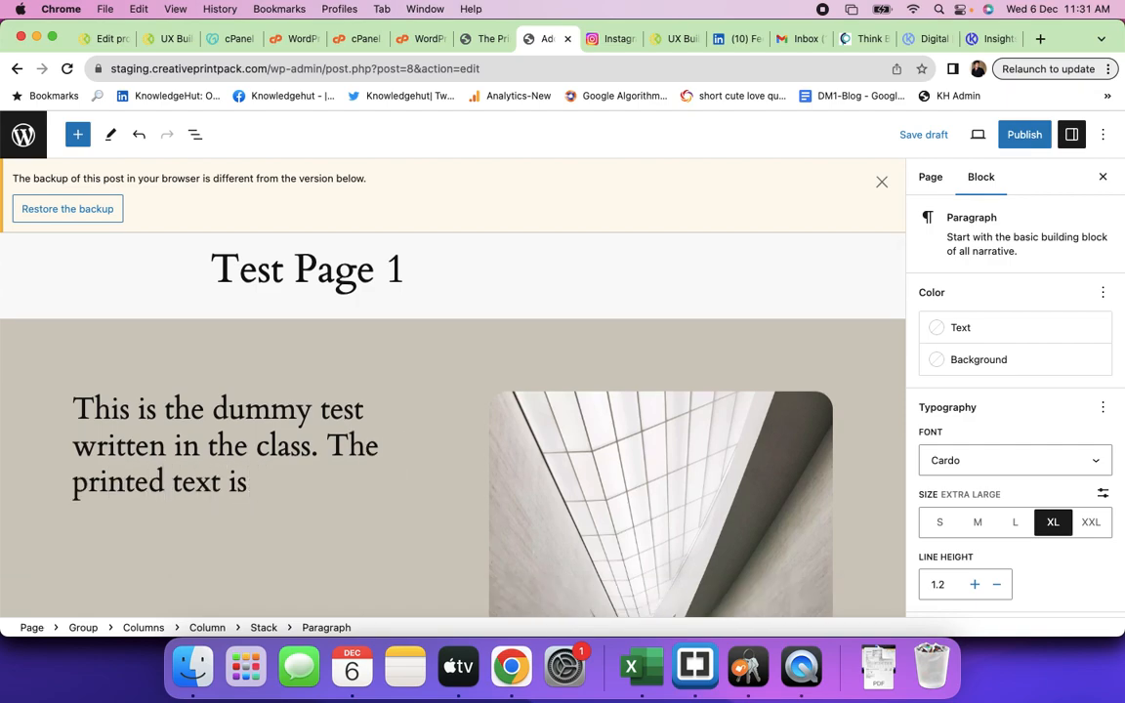
pyautogui.write('a demo text typed in t')
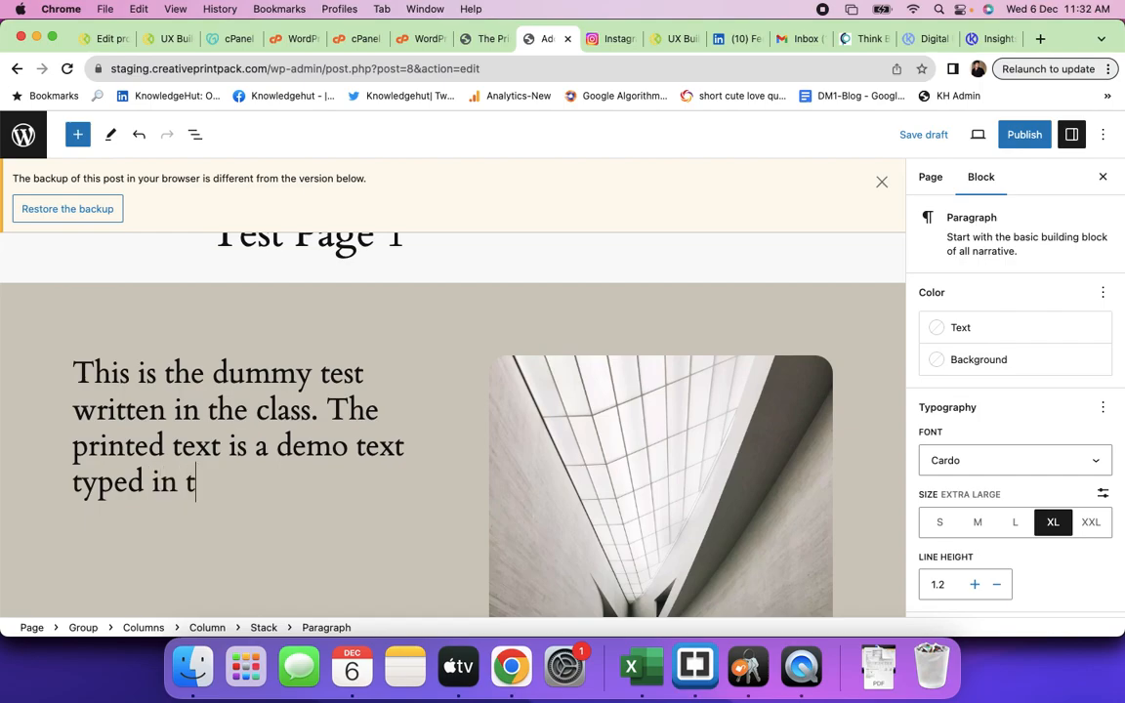
pyautogui.write('he morning class')
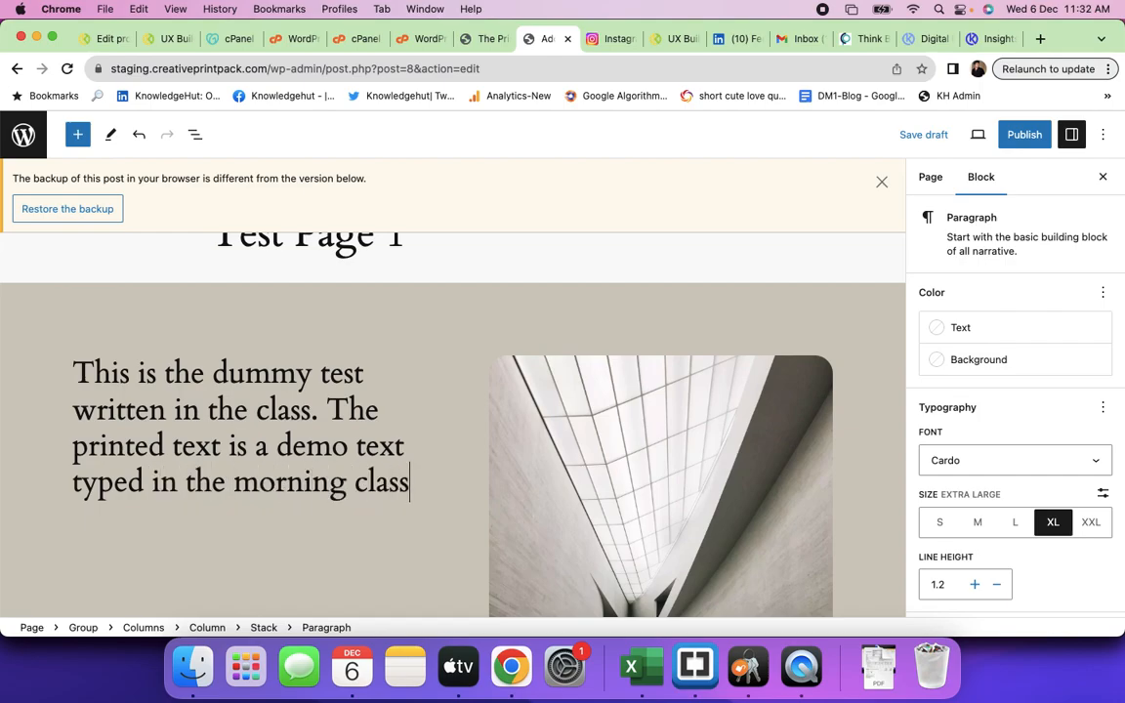
pyautogui.write('.')
pyautogui.scroll(-4, 361, 492)
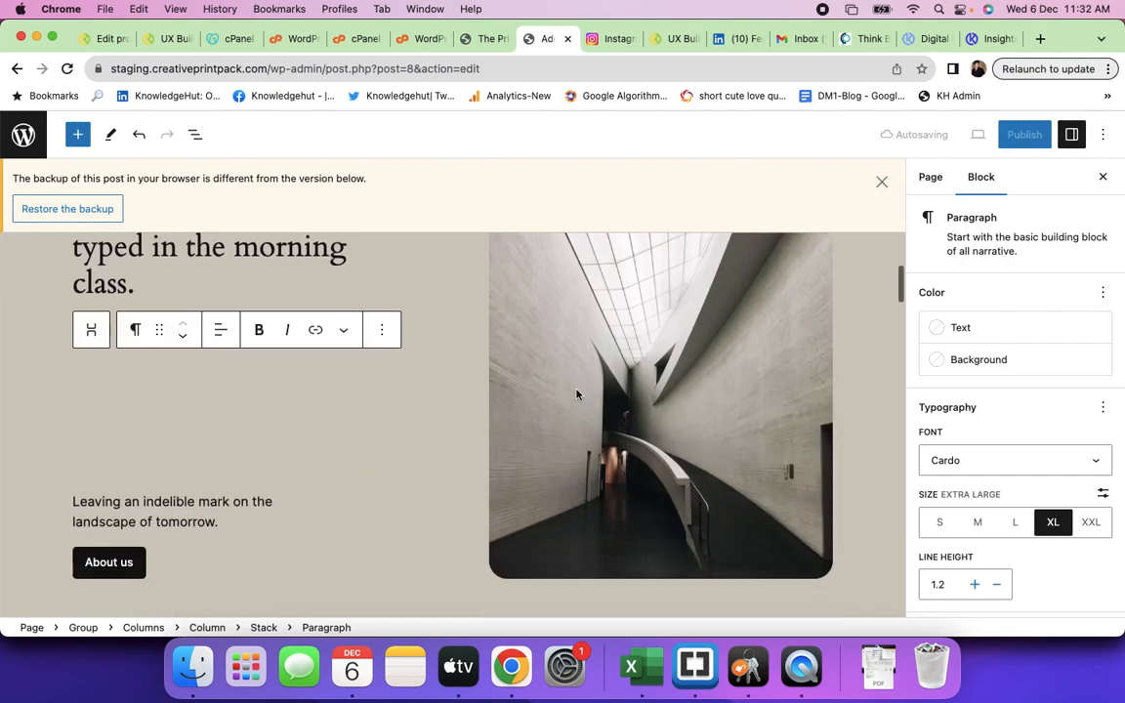
# - Browse the media library to replace the tall image, then close it without changes
pyautogui.click(569, 386)
pyautogui.scroll(3, 752, 279)
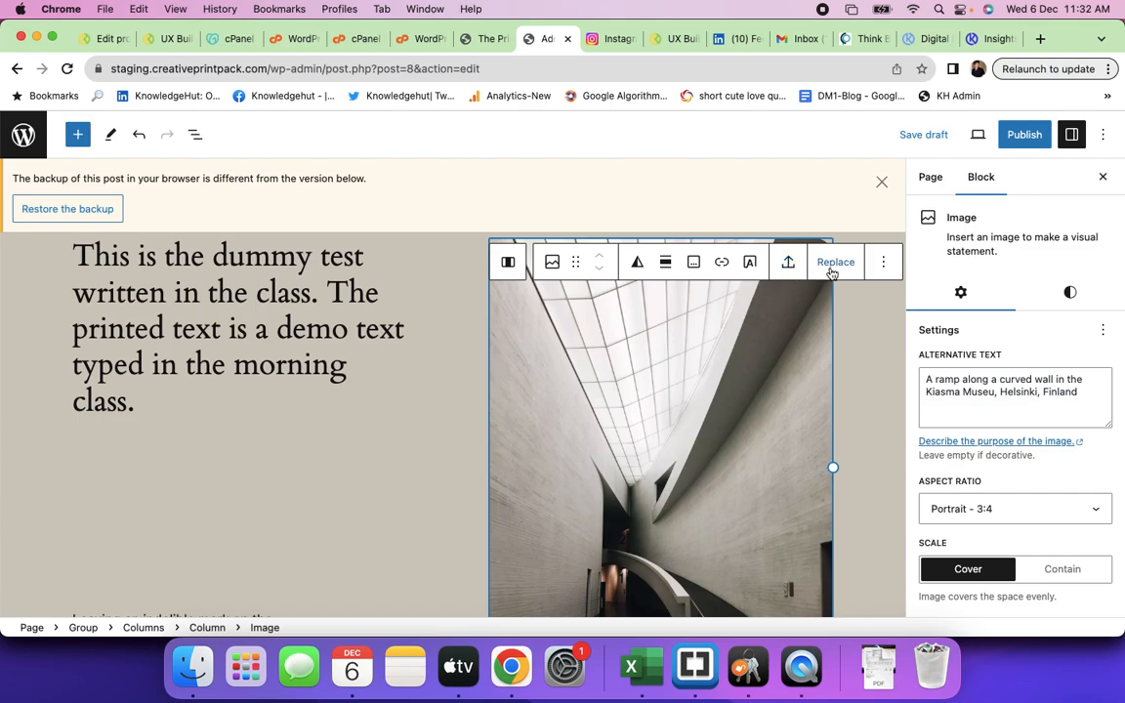
pyautogui.click(832, 266)
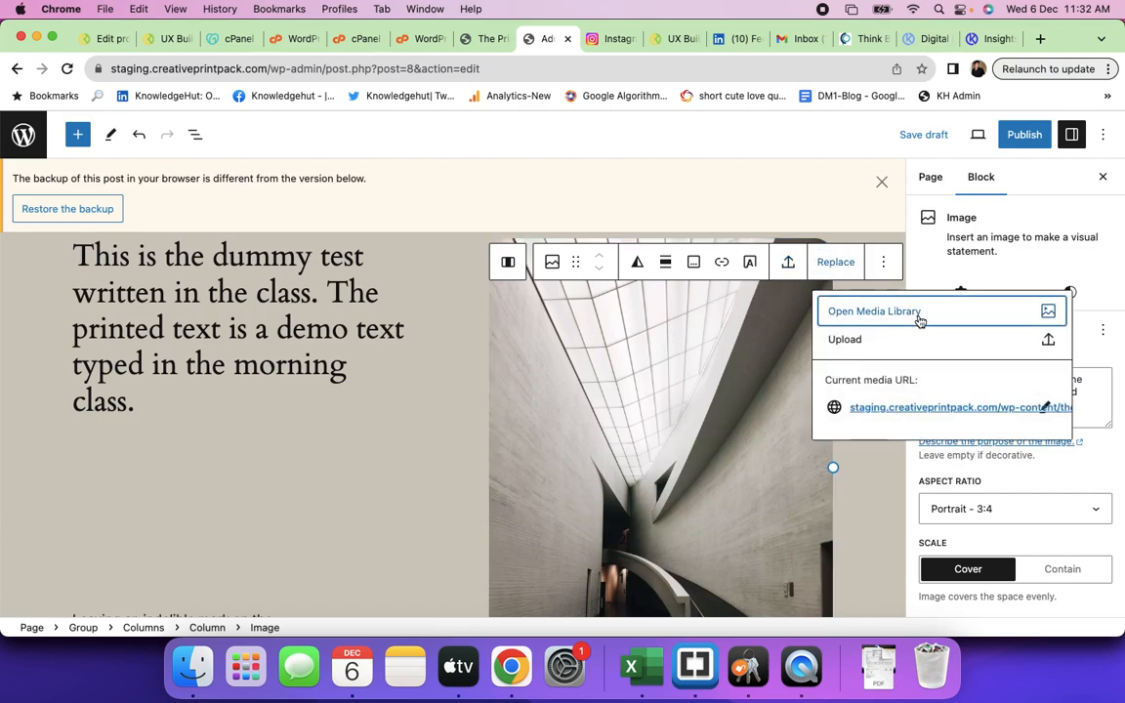
pyautogui.click(917, 322)
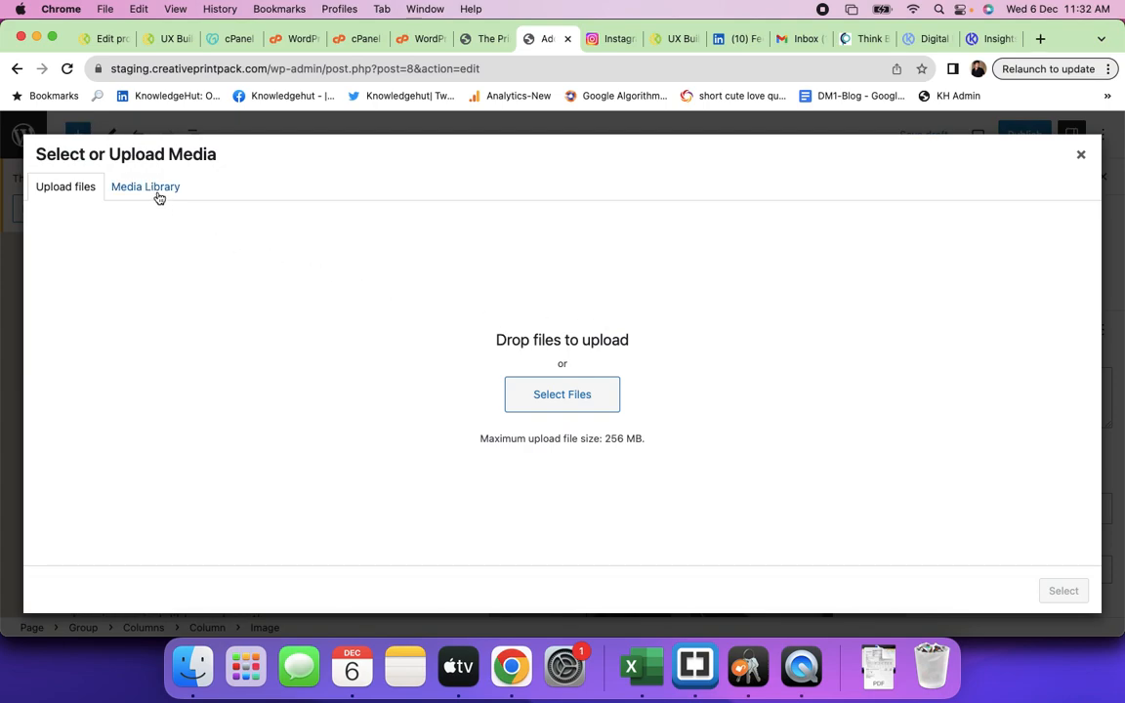
pyautogui.click(156, 191)
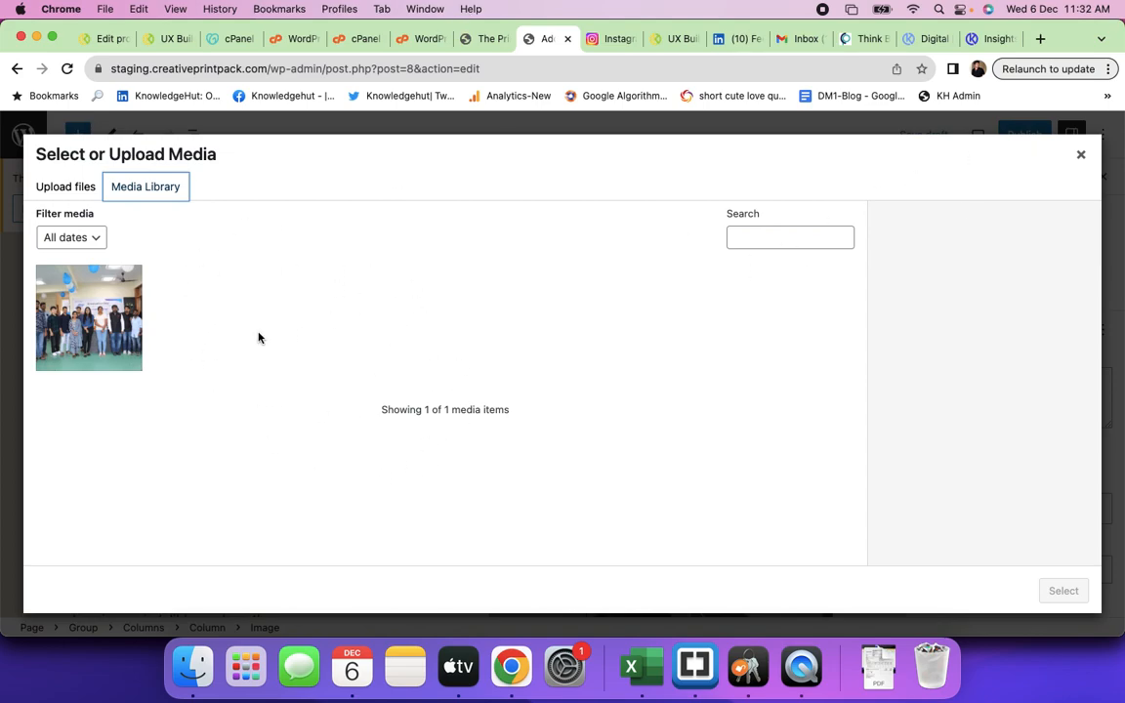
pyautogui.click(1080, 154)
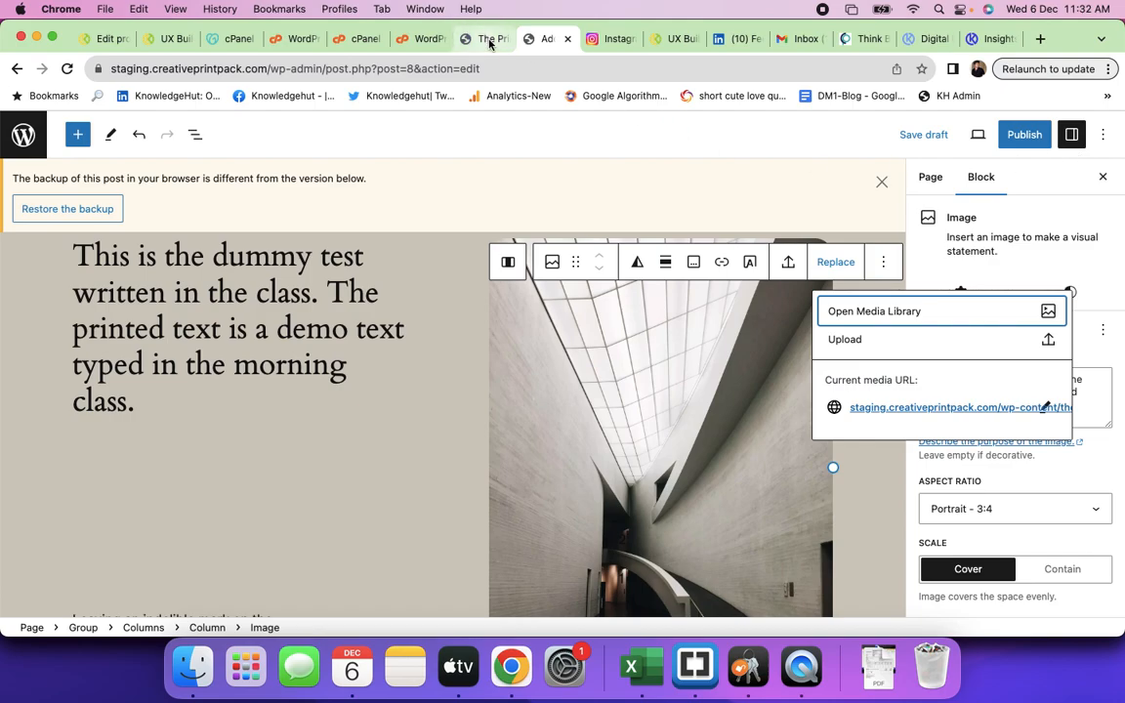
# - Scroll down to the group photo at the page end and deselect it
pyautogui.click(483, 38)
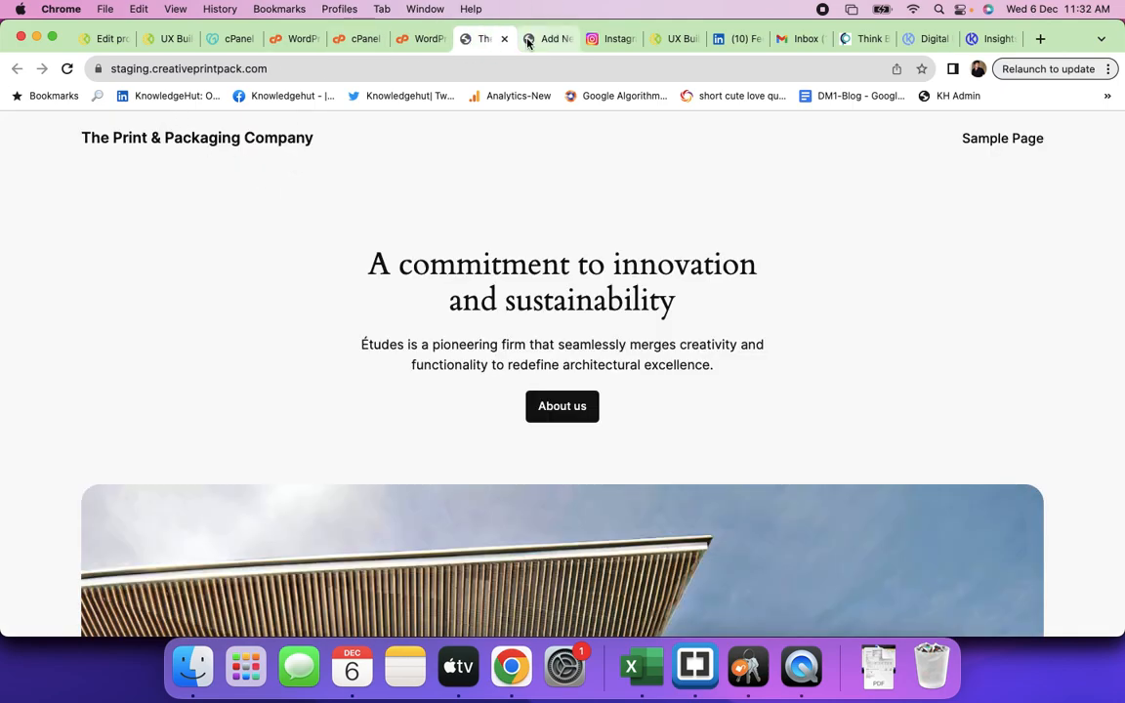
pyautogui.click(530, 38)
pyautogui.scroll(-7, 637, 394)
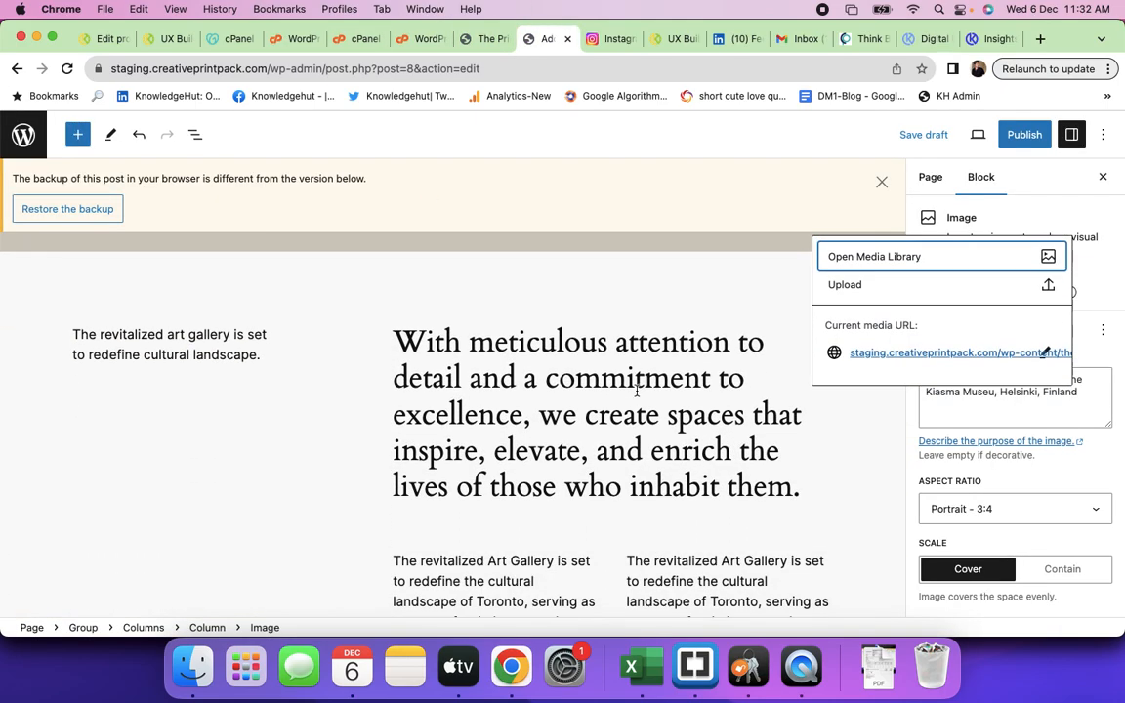
pyautogui.scroll(4, 636, 394)
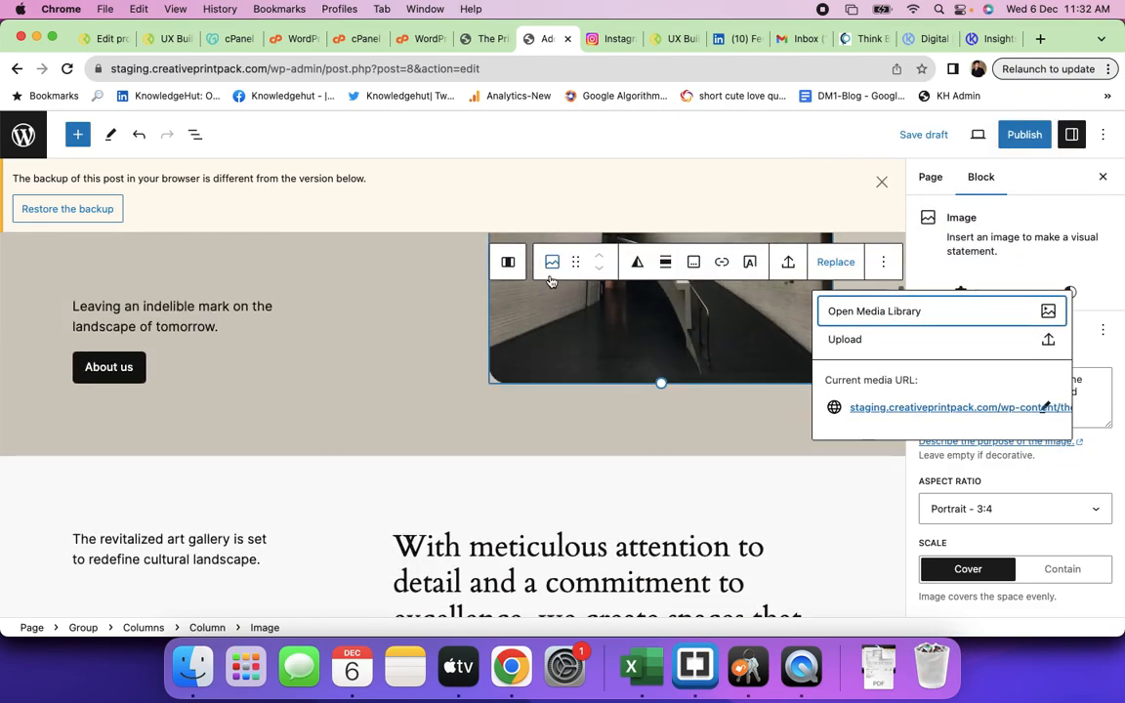
pyautogui.scroll(-5, 500, 451)
pyautogui.scroll(-20, 500, 451)
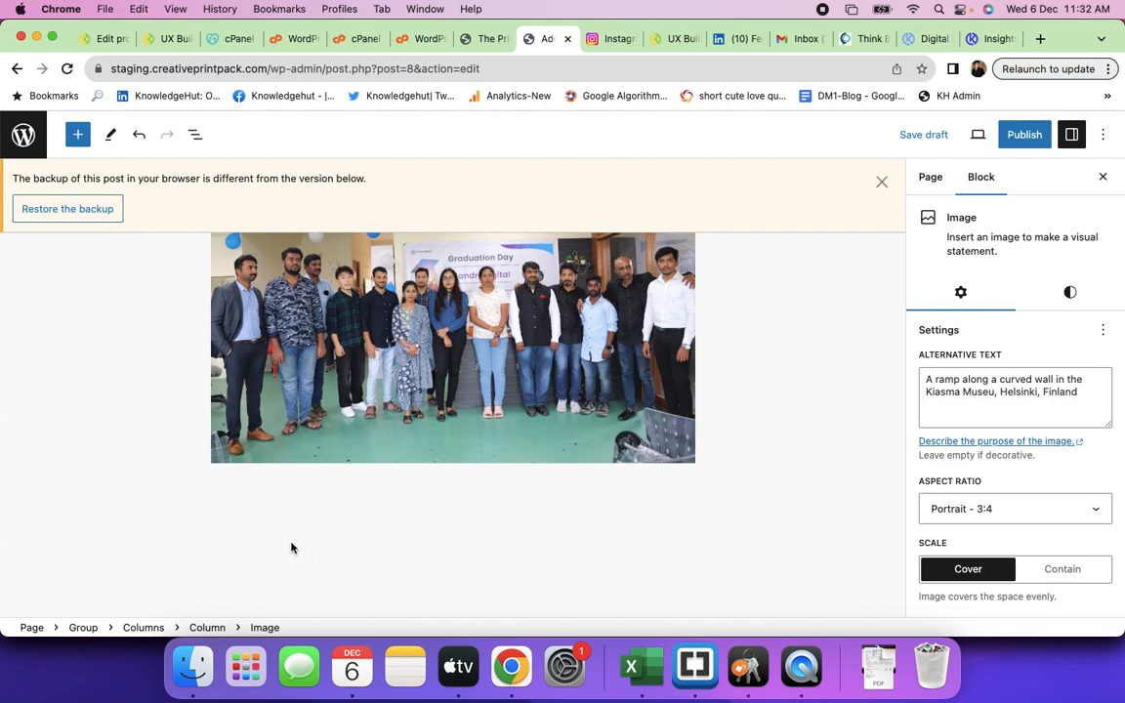
pyautogui.click(326, 536)
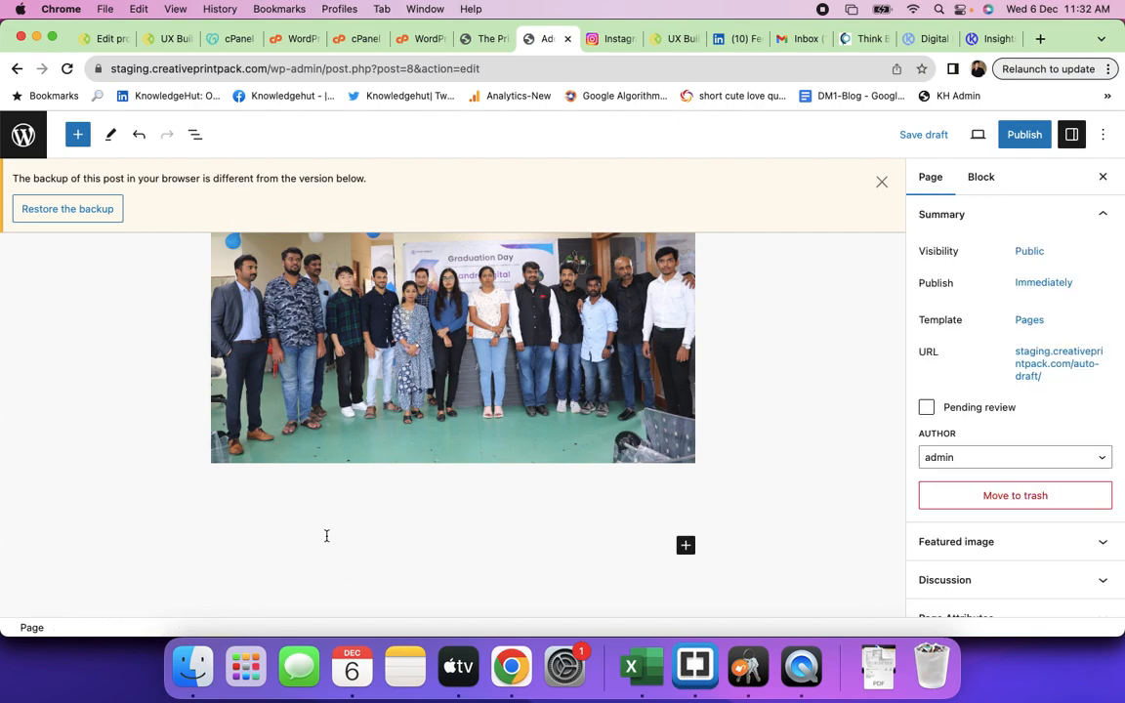
# - Insert a Table block below the group photo from the full block library
pyautogui.click(685, 546)
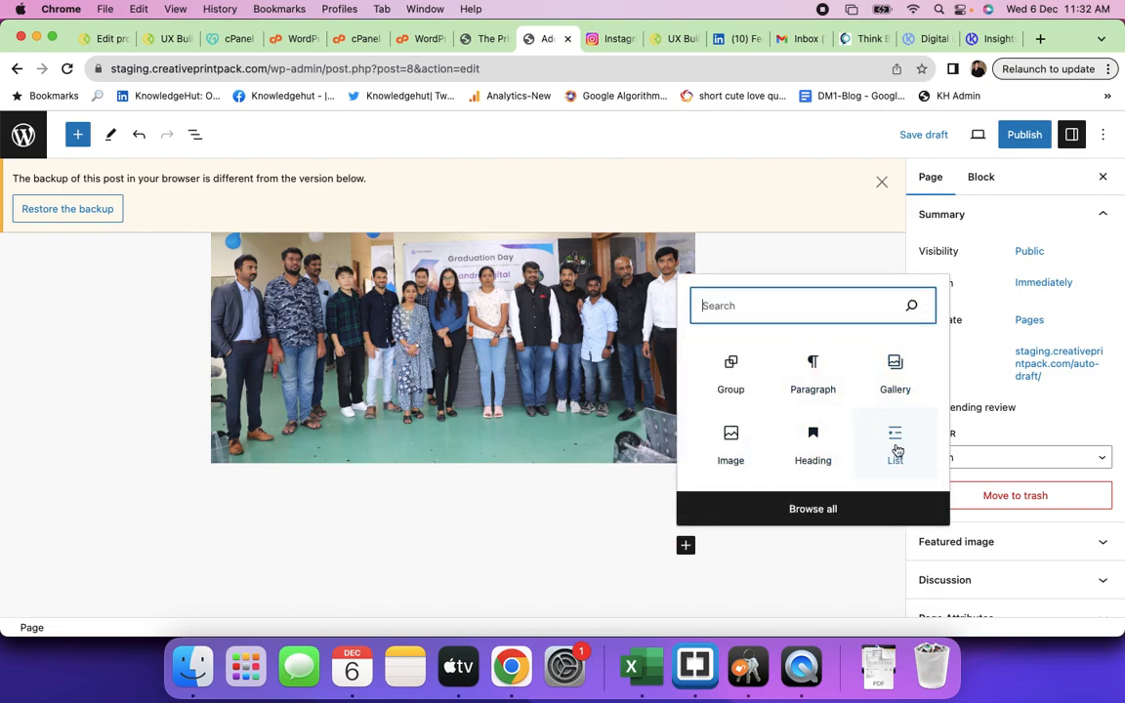
pyautogui.click(813, 506)
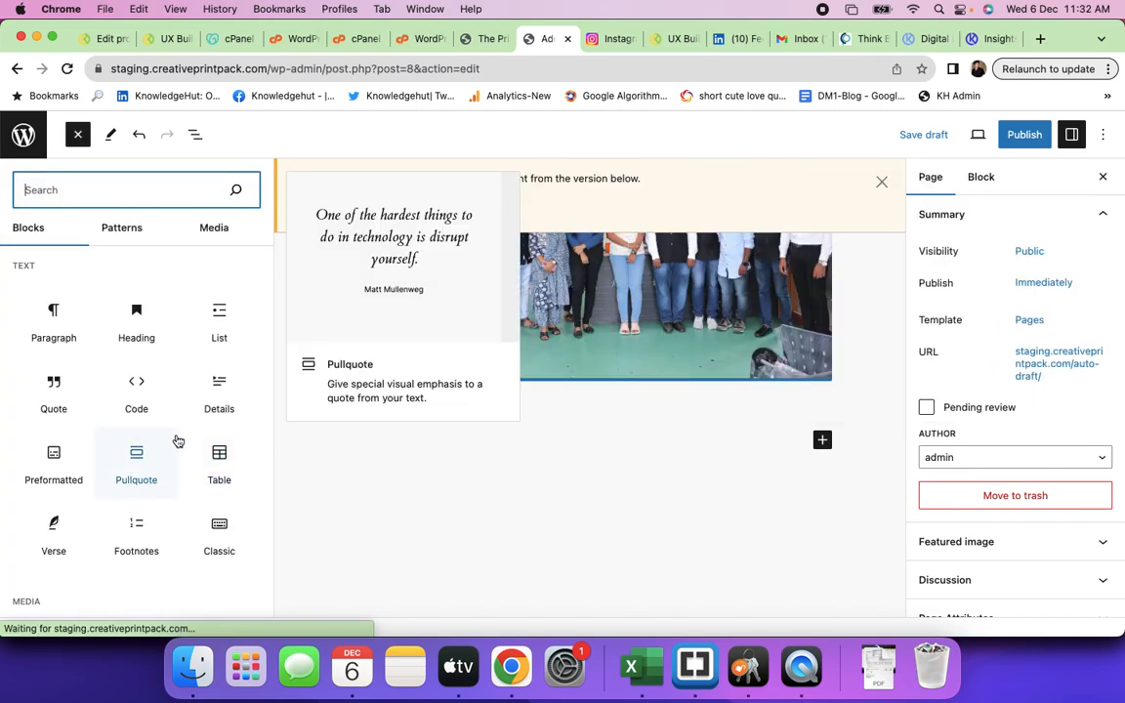
pyautogui.scroll(-3, 177, 440)
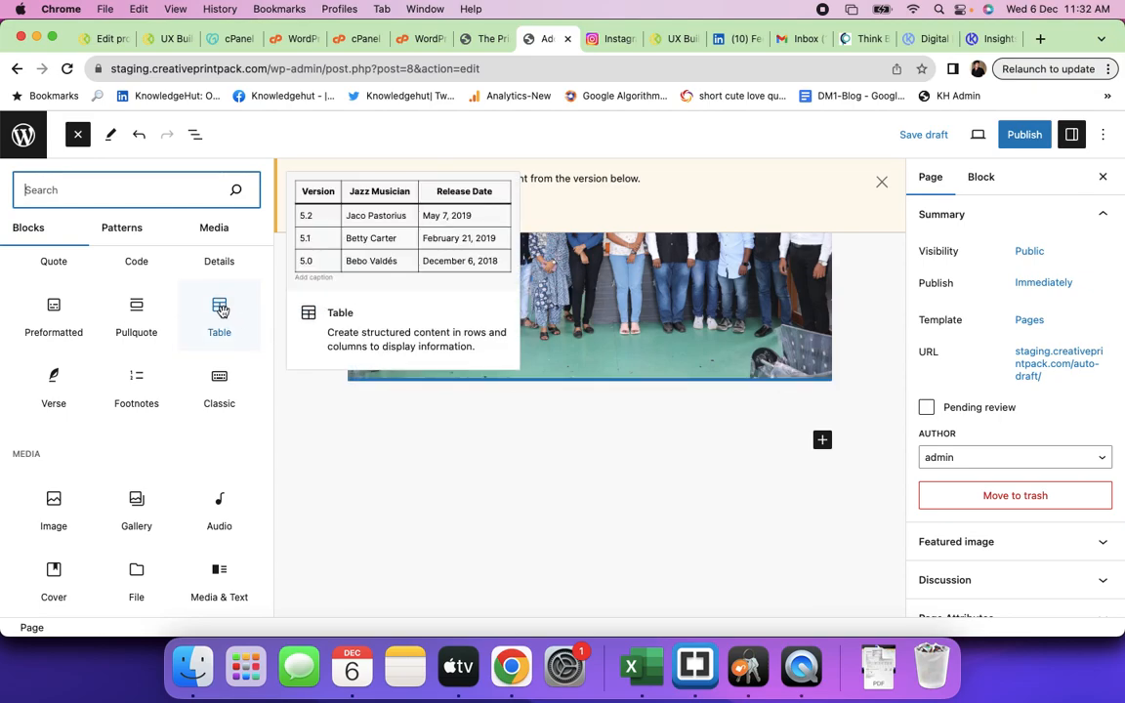
pyautogui.click(220, 310)
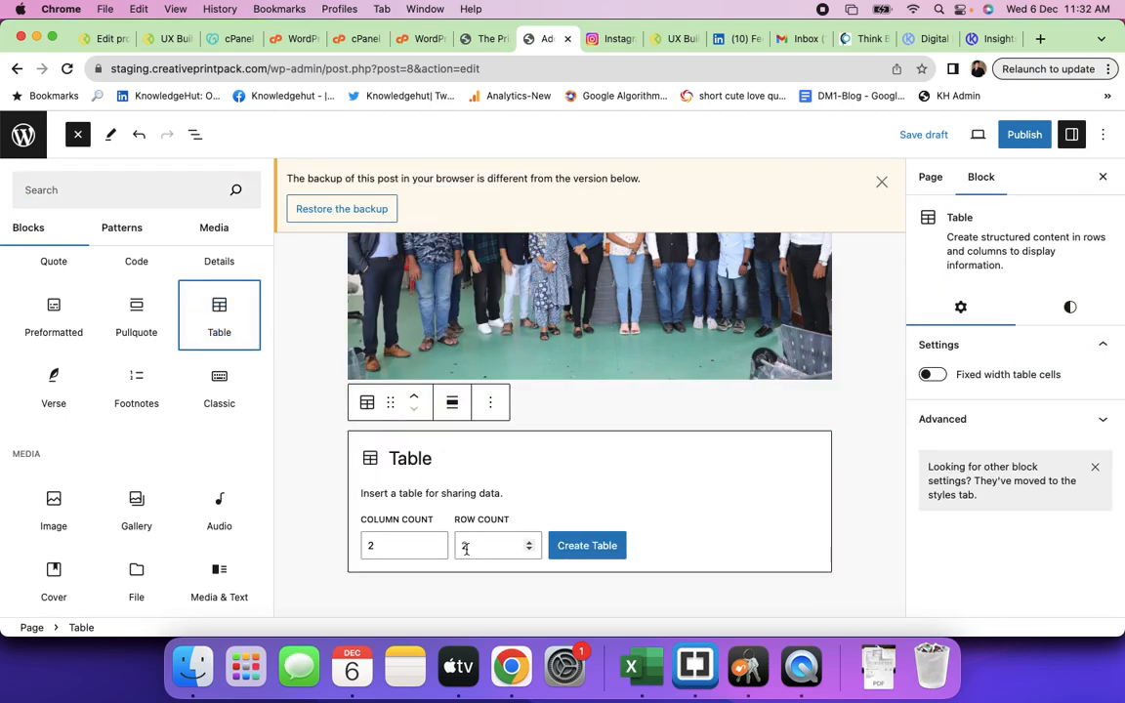
pyautogui.click(397, 546)
pyautogui.scroll(-5, 396, 547)
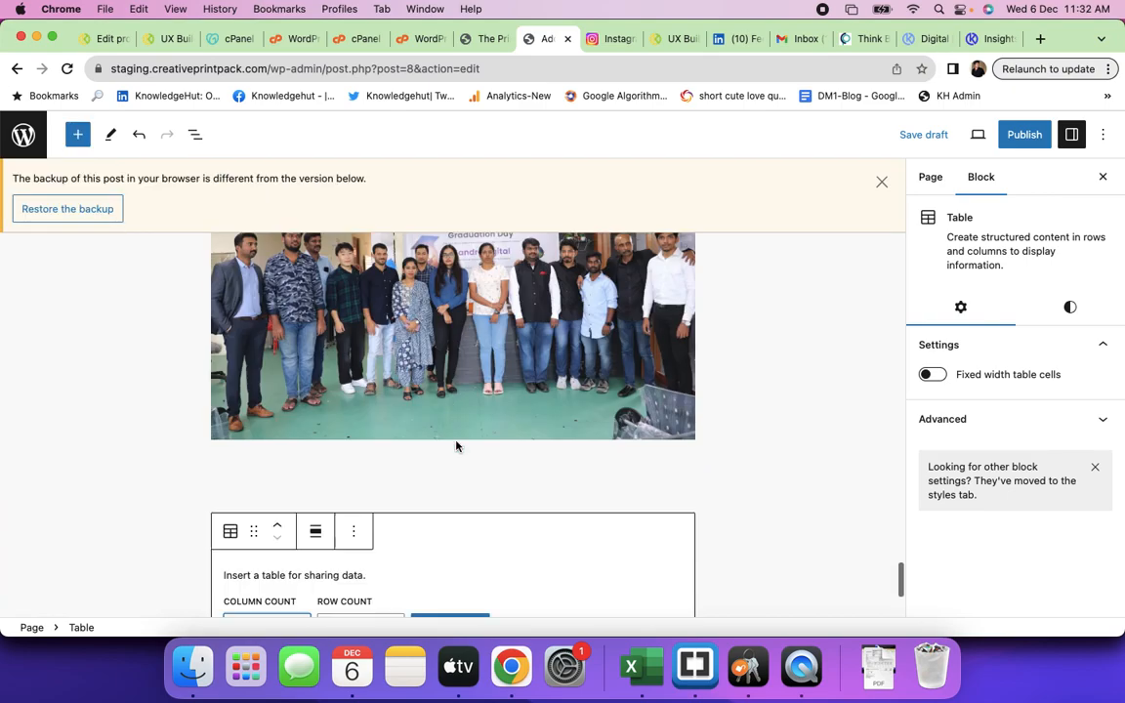
# - Create the table with 4 columns and 4 rows, then deselect it
pyautogui.click(283, 436)
pyautogui.click(345, 433)
pyautogui.write('4')
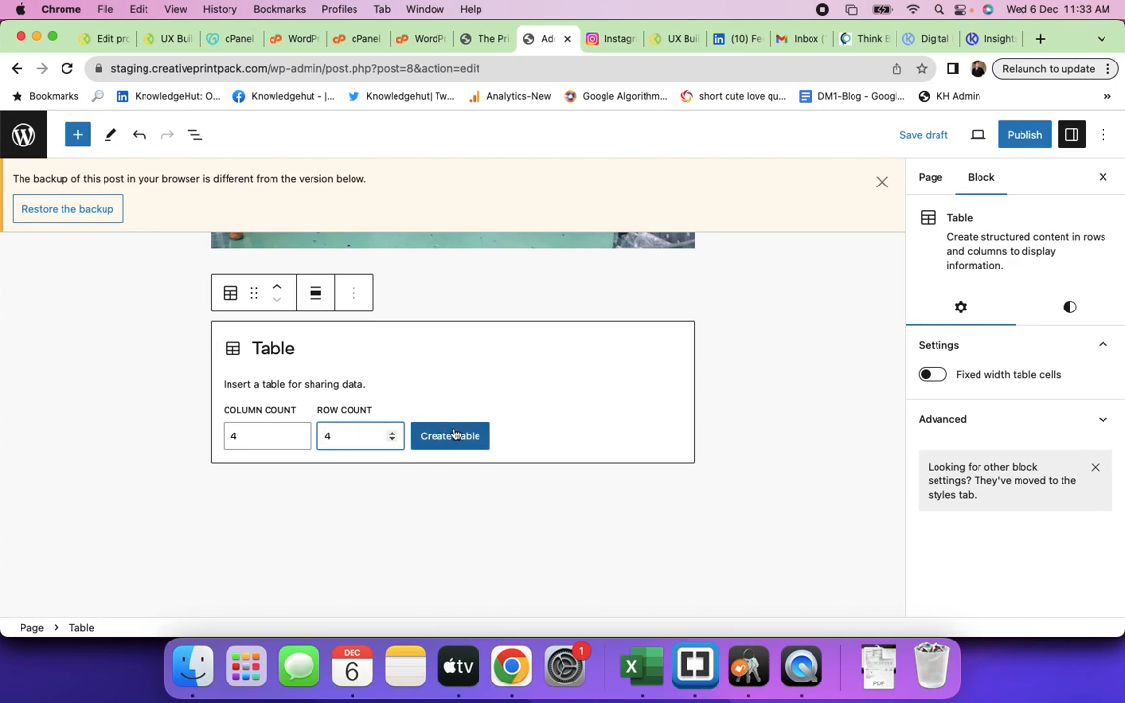
pyautogui.click(449, 436)
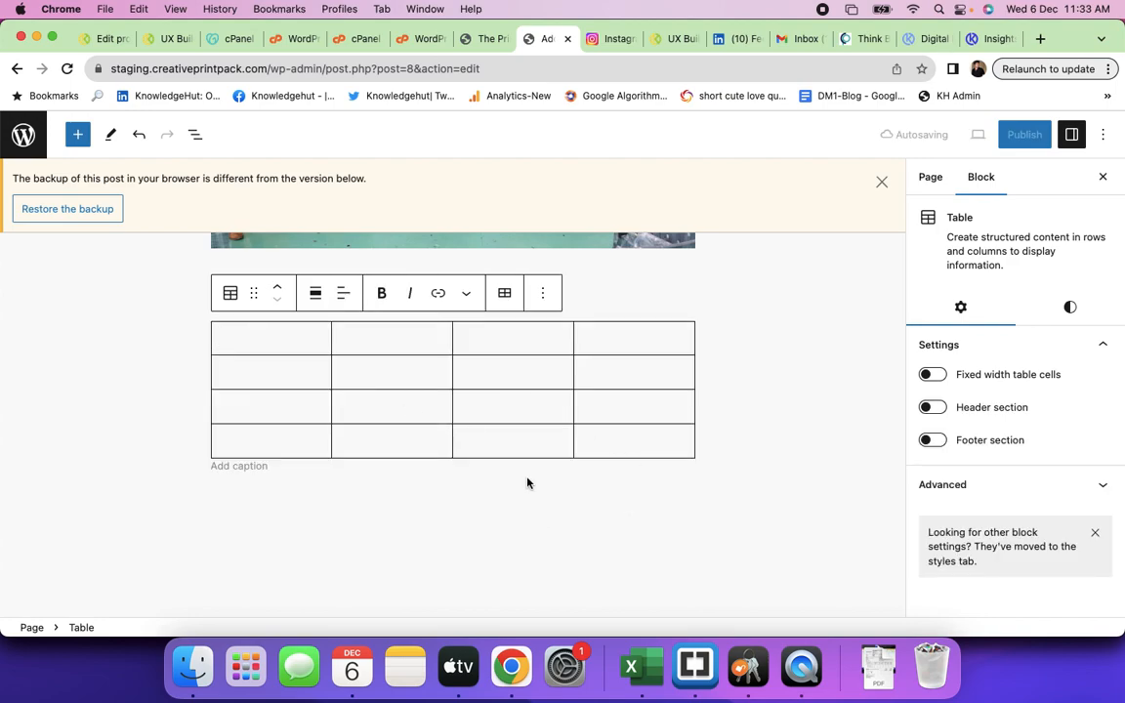
pyautogui.scroll(2, 527, 481)
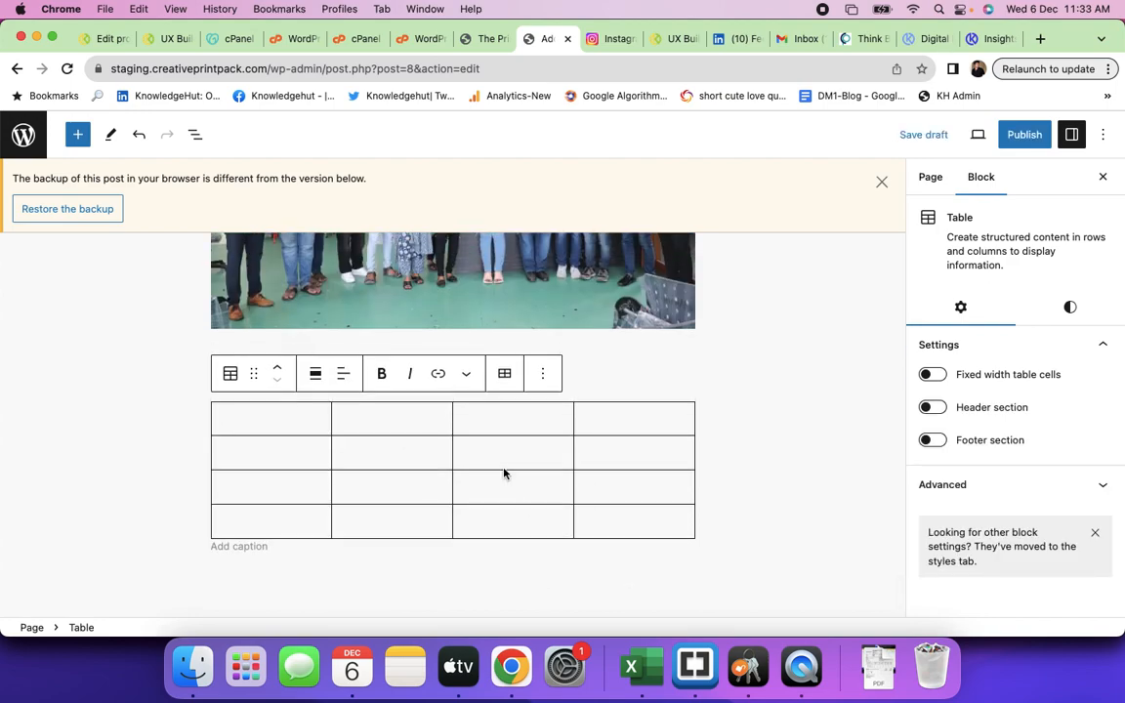
pyautogui.click(719, 436)
pyautogui.click(269, 419)
pyautogui.click(809, 495)
pyautogui.scroll(-3, 809, 495)
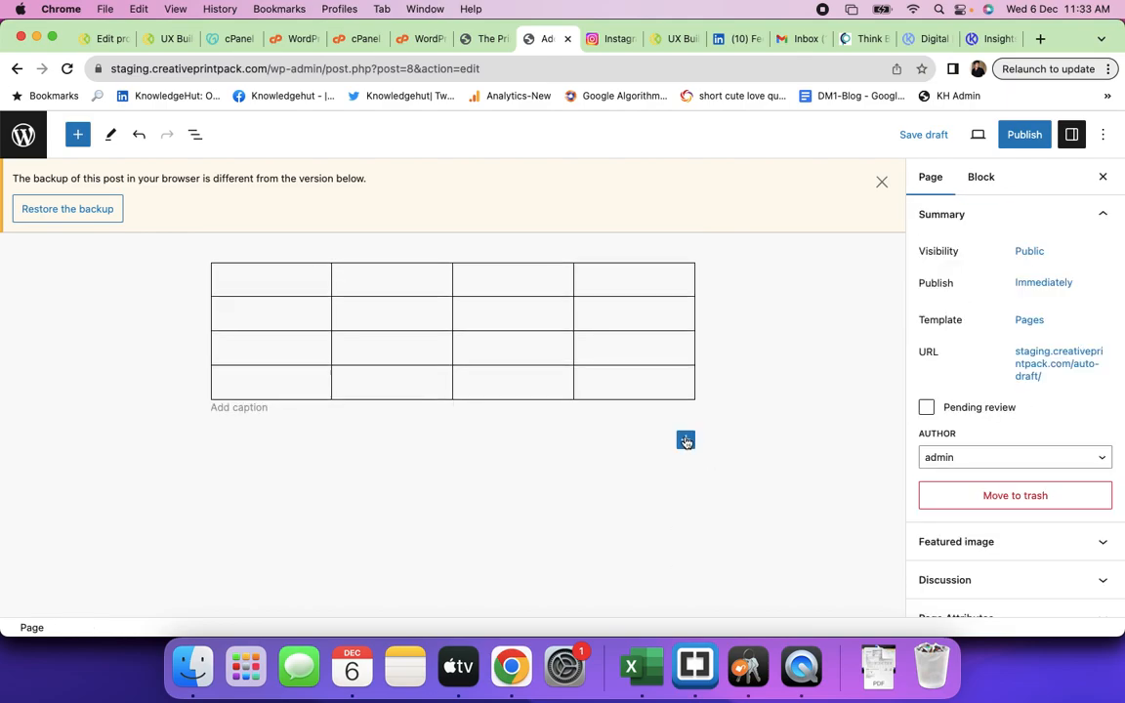
pyautogui.click(685, 441)
# - Insert a Categories List block from the Widgets section below the table
pyautogui.scroll(-2, 818, 528)
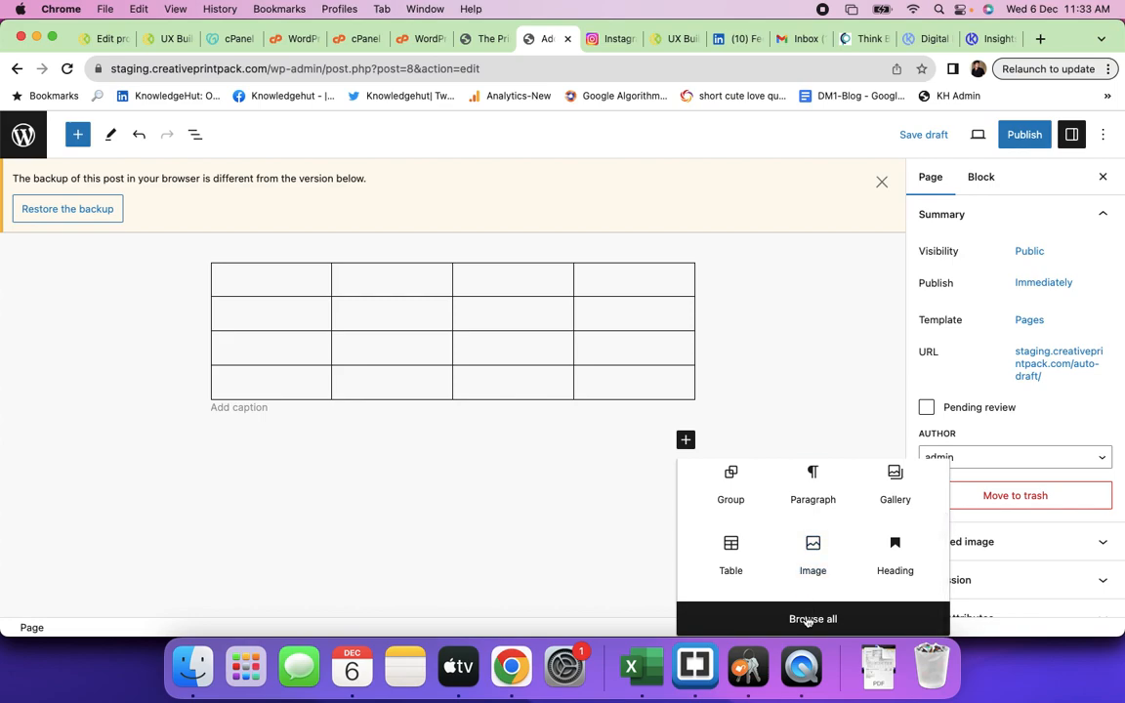
pyautogui.click(809, 618)
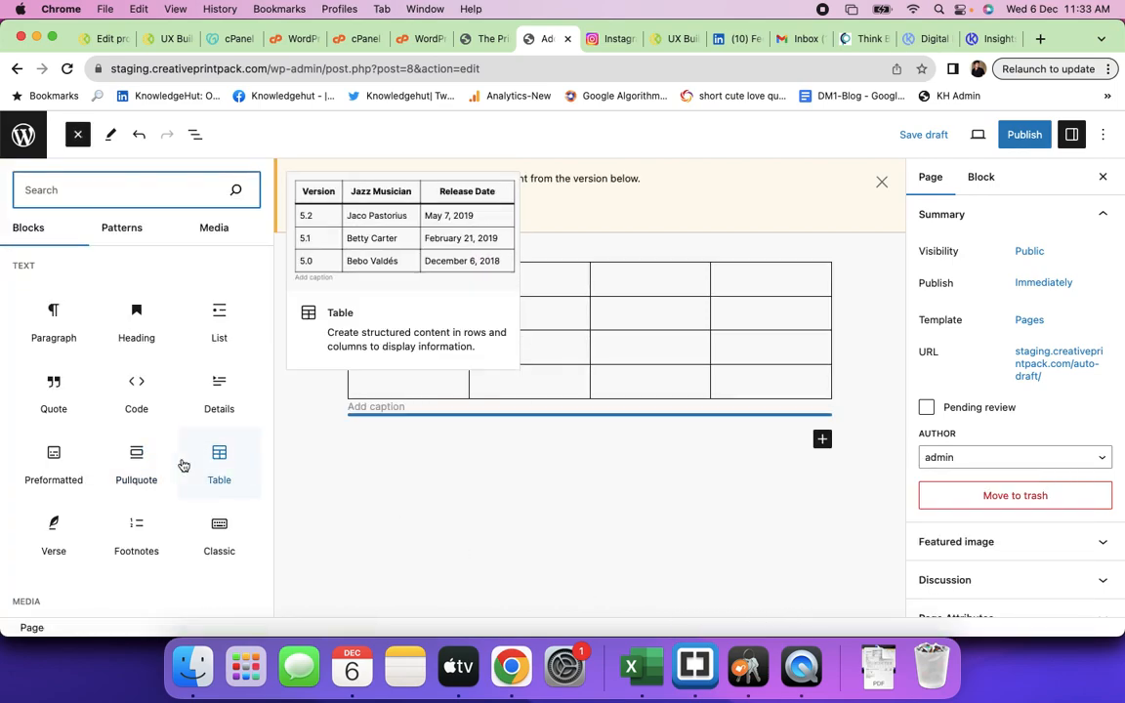
pyautogui.scroll(-5, 180, 464)
pyautogui.moveTo(183, 465)
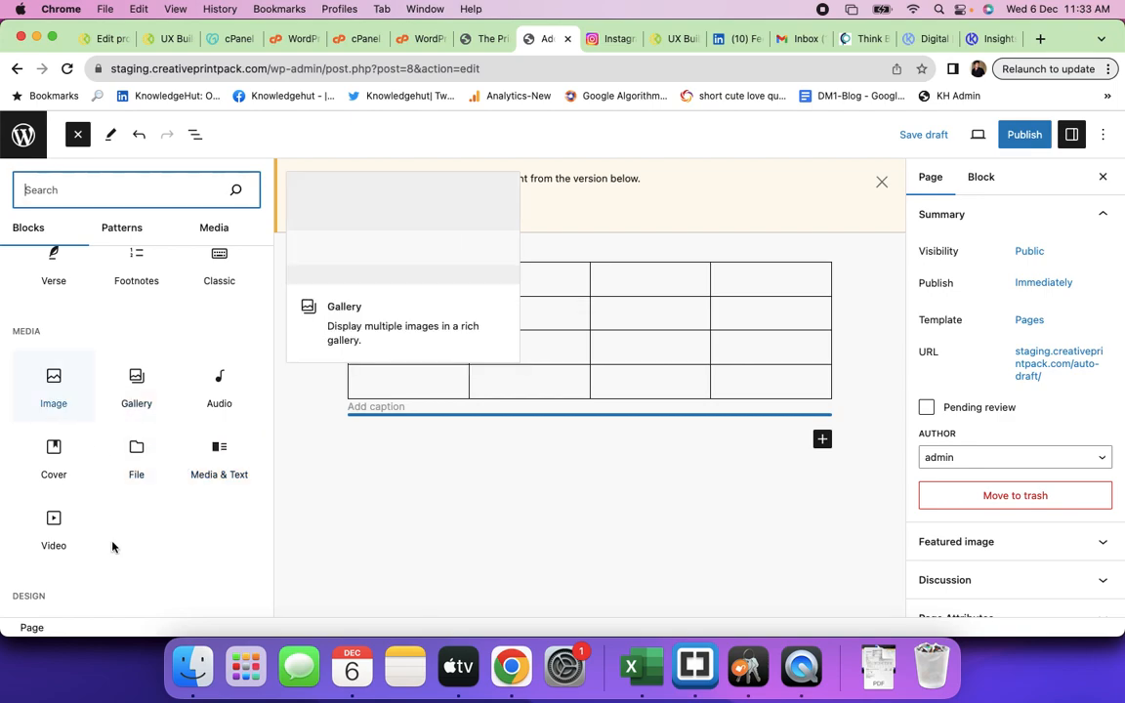
pyautogui.scroll(-5, 110, 545)
pyautogui.scroll(-6, 112, 547)
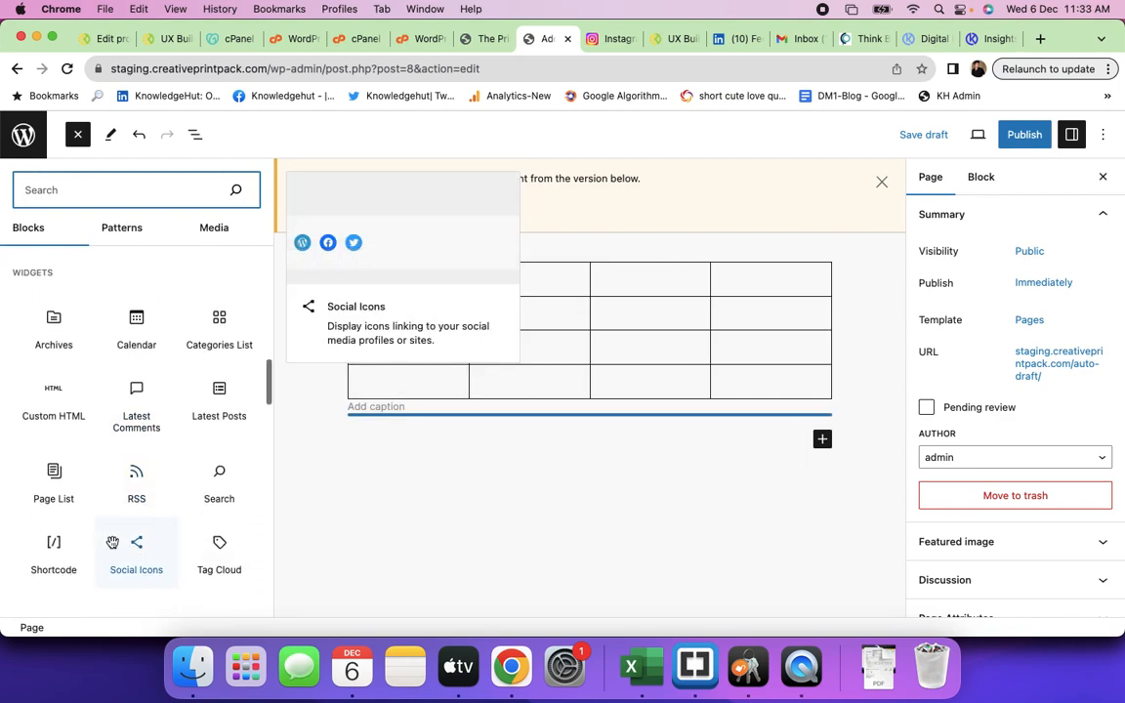
pyautogui.click(221, 332)
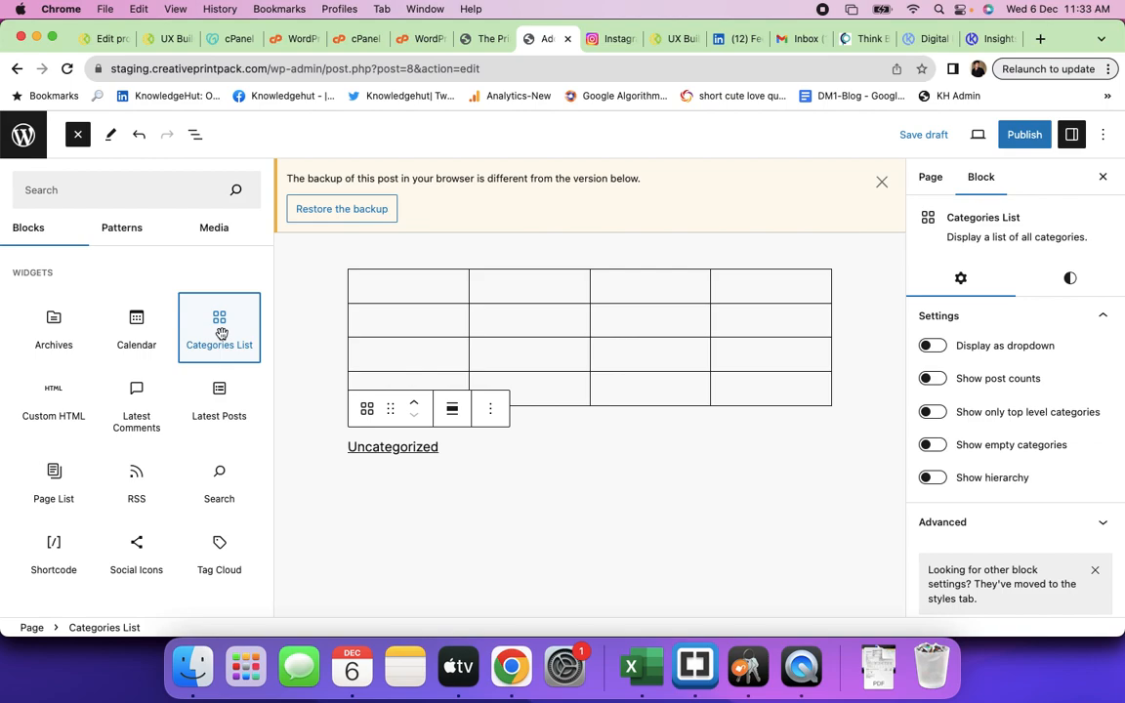
# - Delete the Categories List block through its options menu, leaving the empty 4×4 table last
pyautogui.click(490, 408)
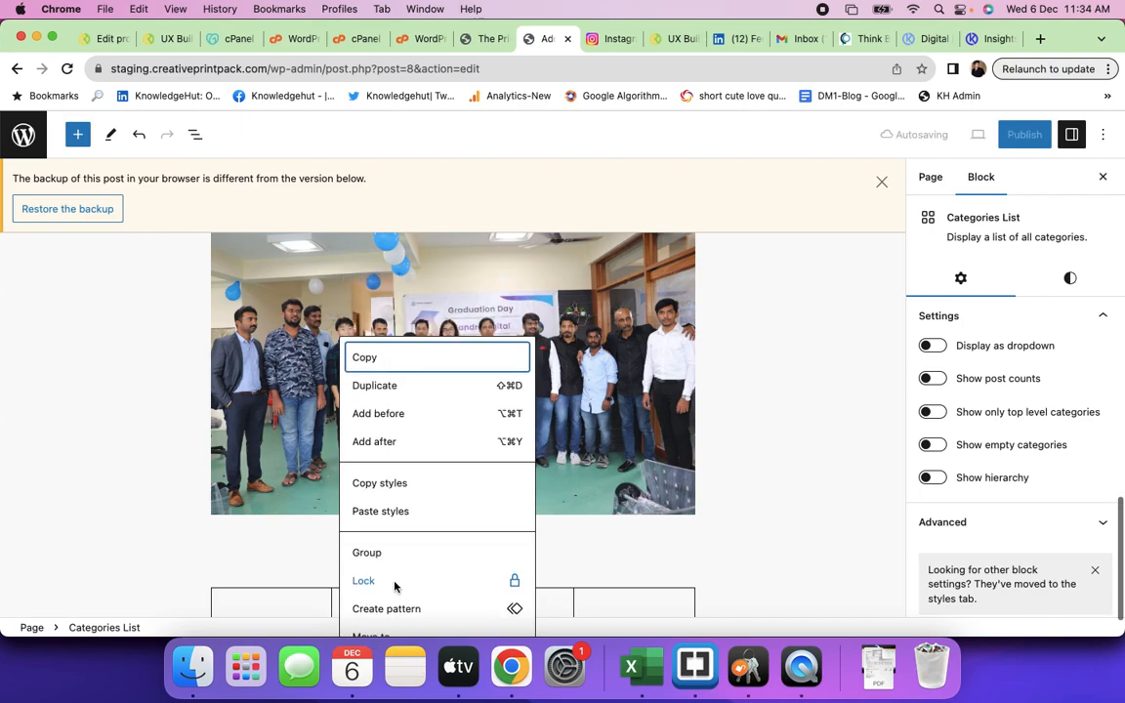
pyautogui.scroll(-5, 846, 430)
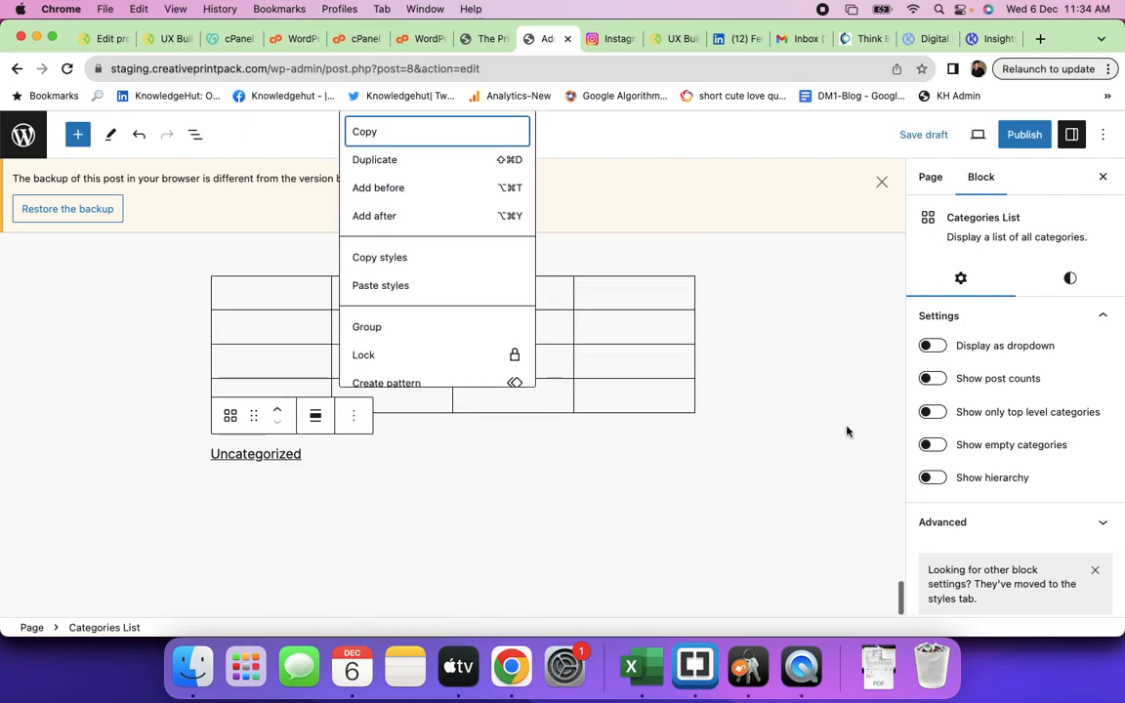
pyautogui.scroll(-2, 425, 357)
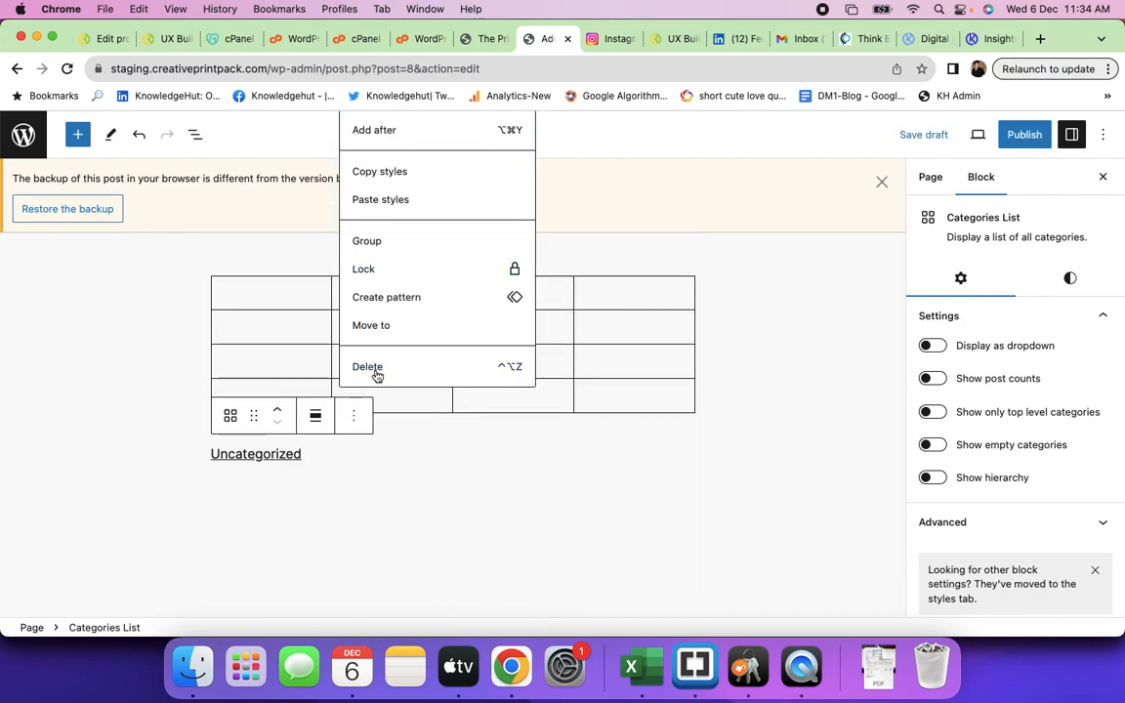
pyautogui.click(377, 369)
pyautogui.click(401, 519)
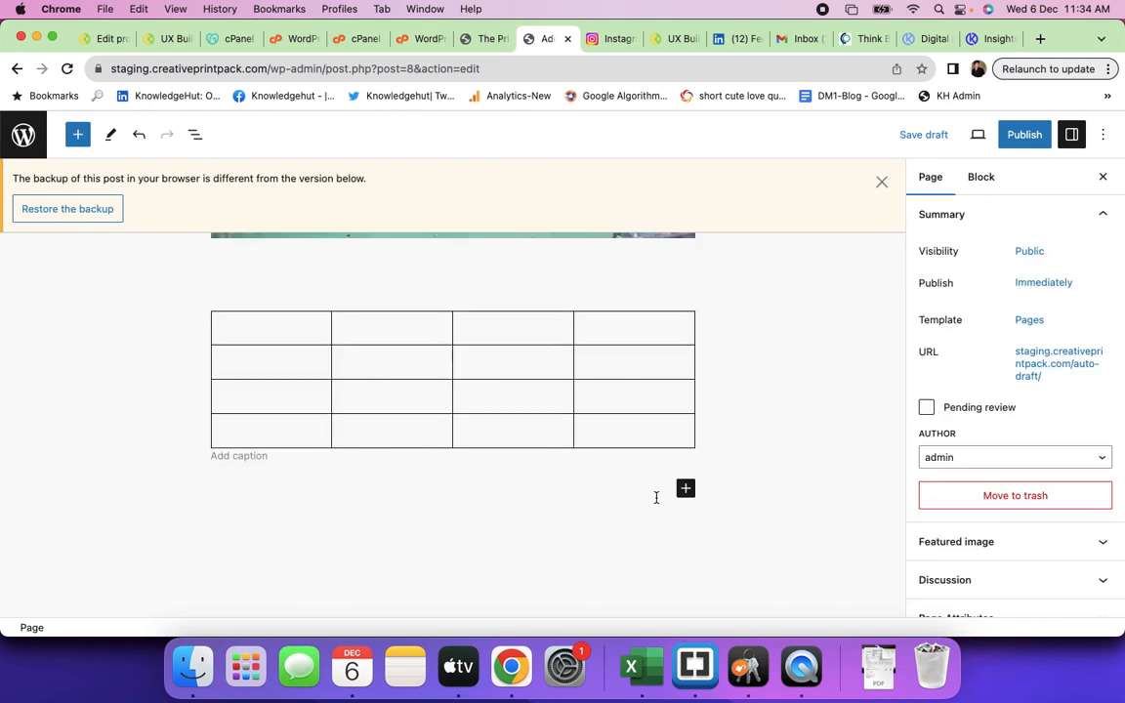
# - Insert a Columns block below the table using the 66 / 33 two-column variation
pyautogui.click(686, 495)
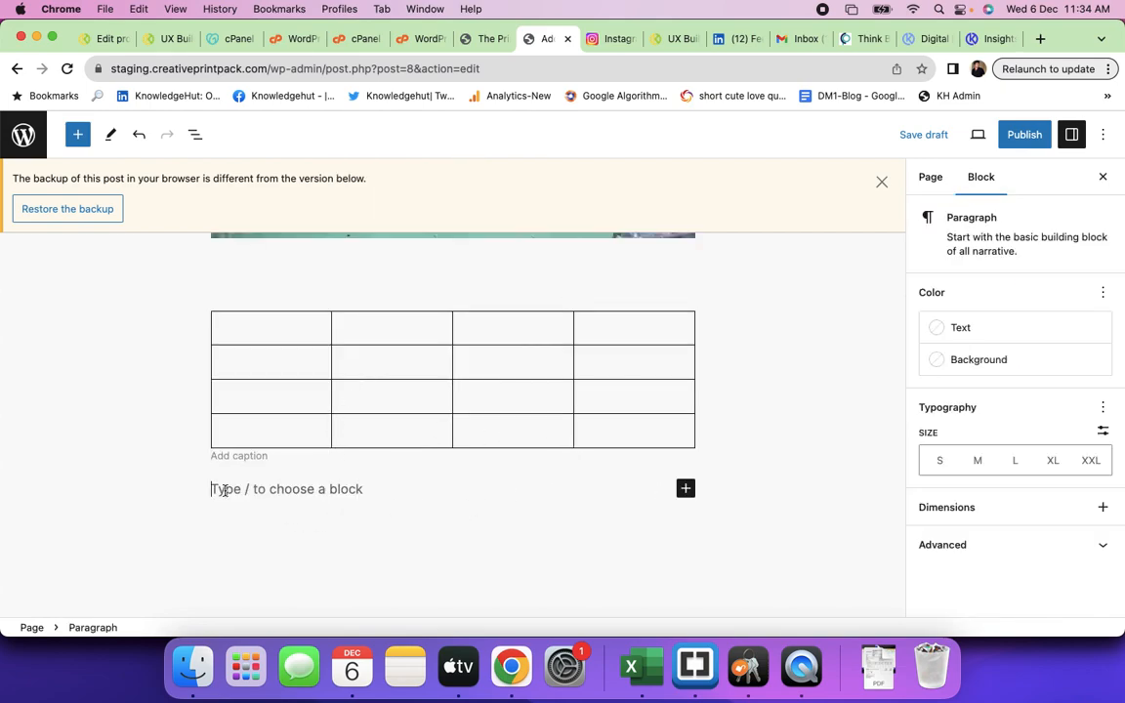
pyautogui.click(685, 490)
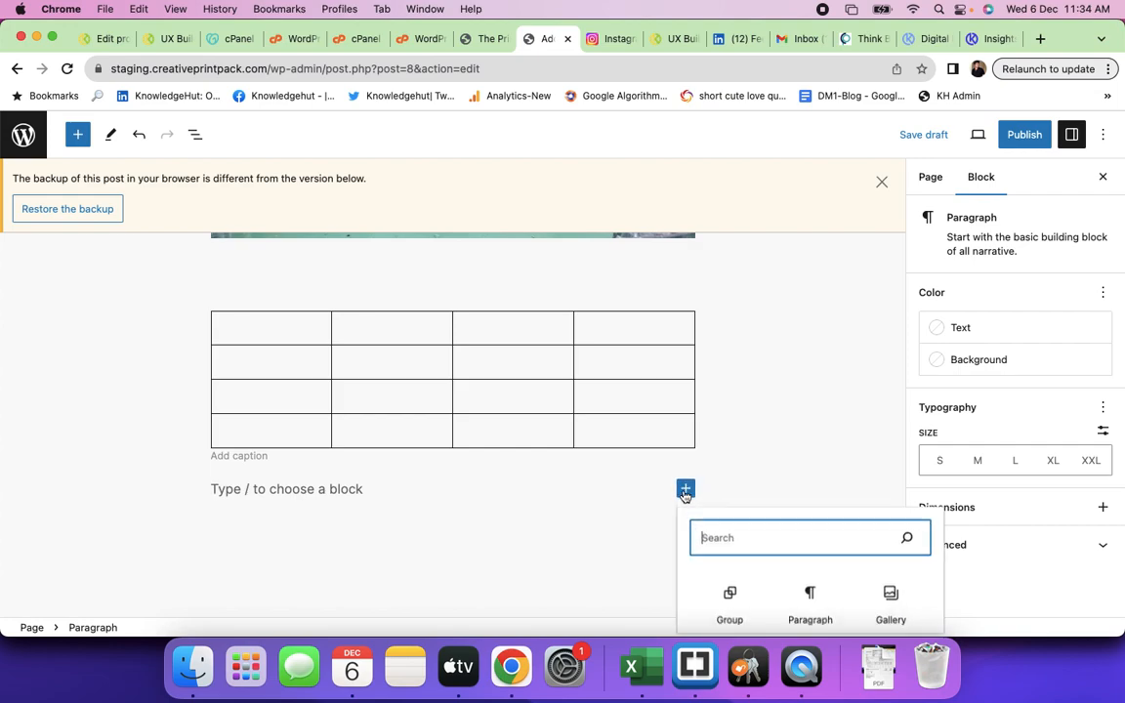
pyautogui.scroll(-5, 774, 539)
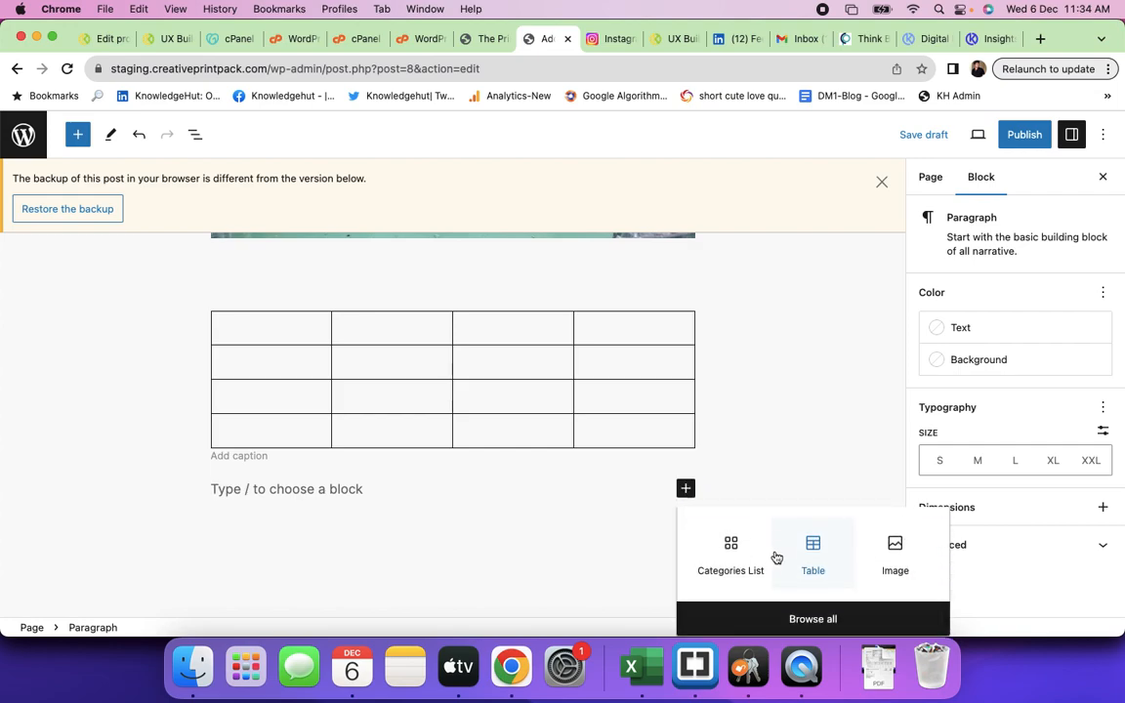
pyautogui.click(792, 617)
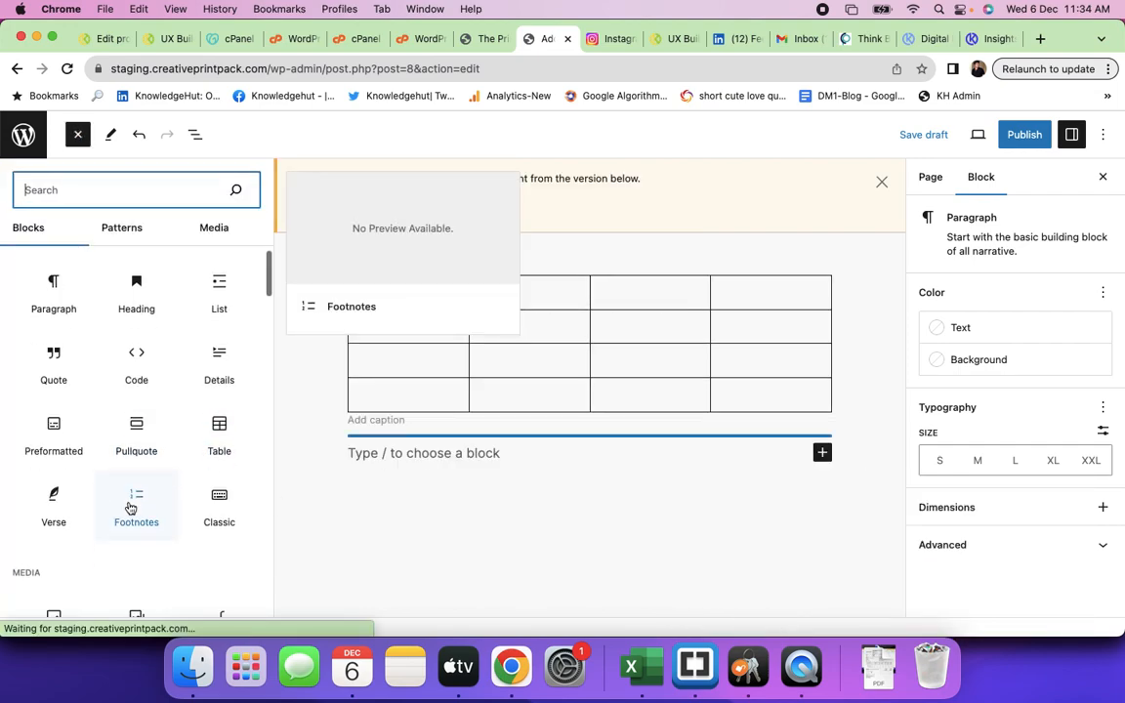
pyautogui.scroll(-3, 131, 435)
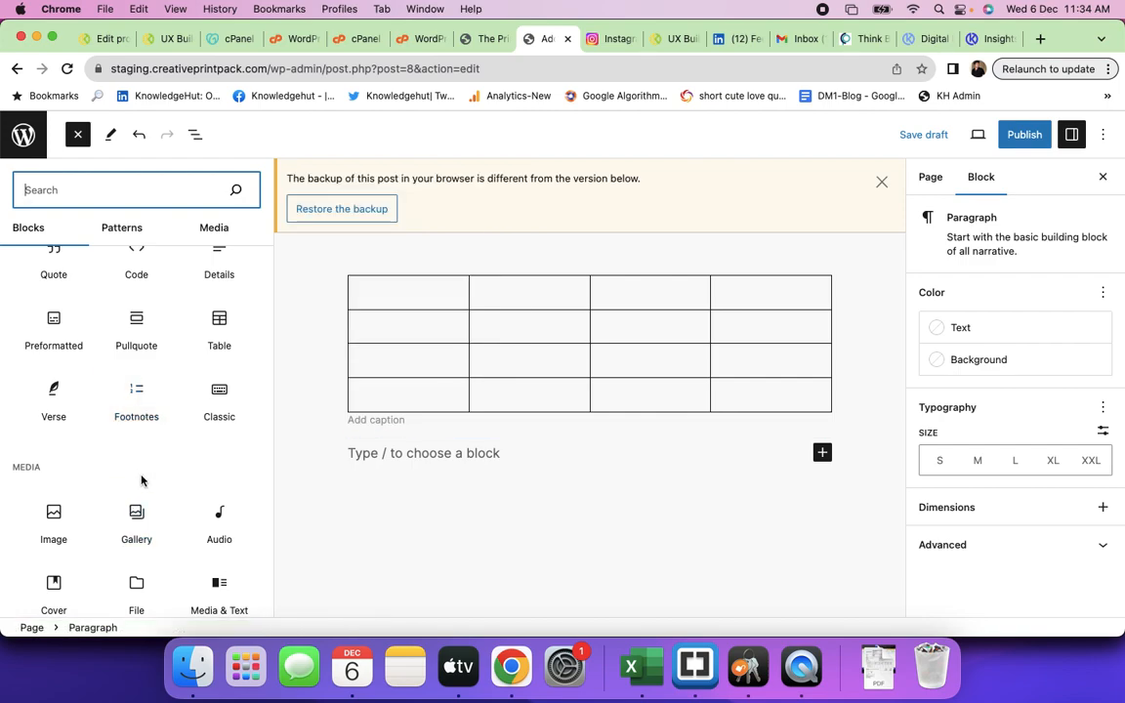
pyautogui.scroll(-2, 142, 533)
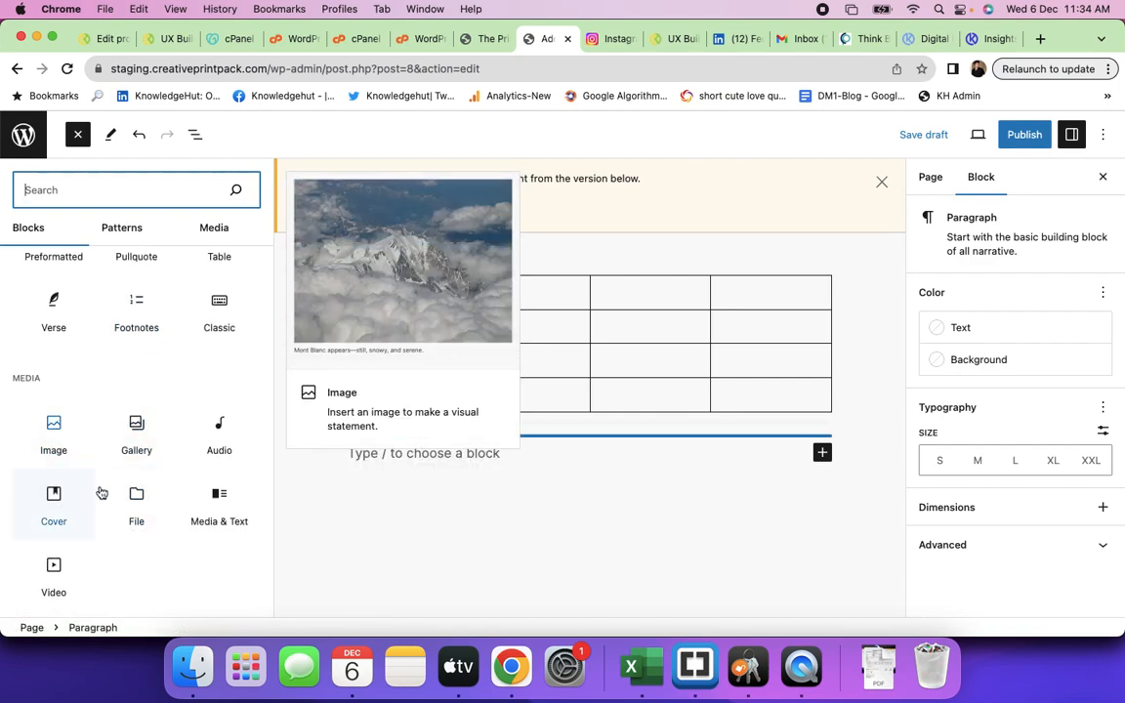
pyautogui.scroll(-5, 148, 529)
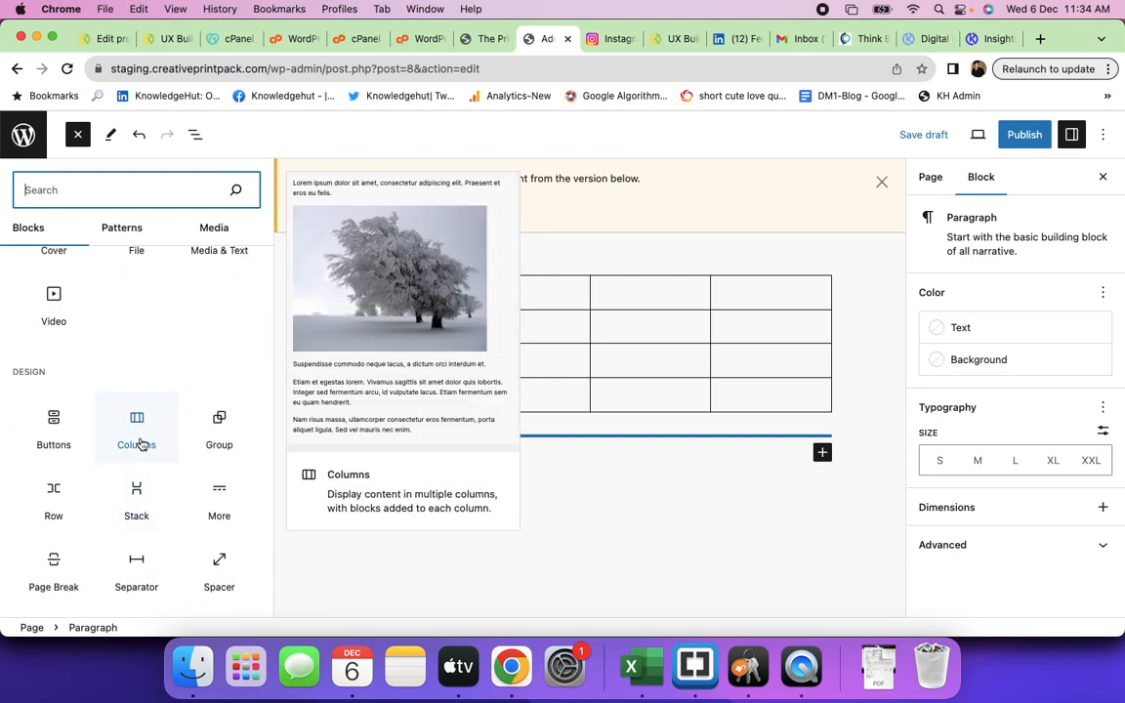
pyautogui.click(142, 444)
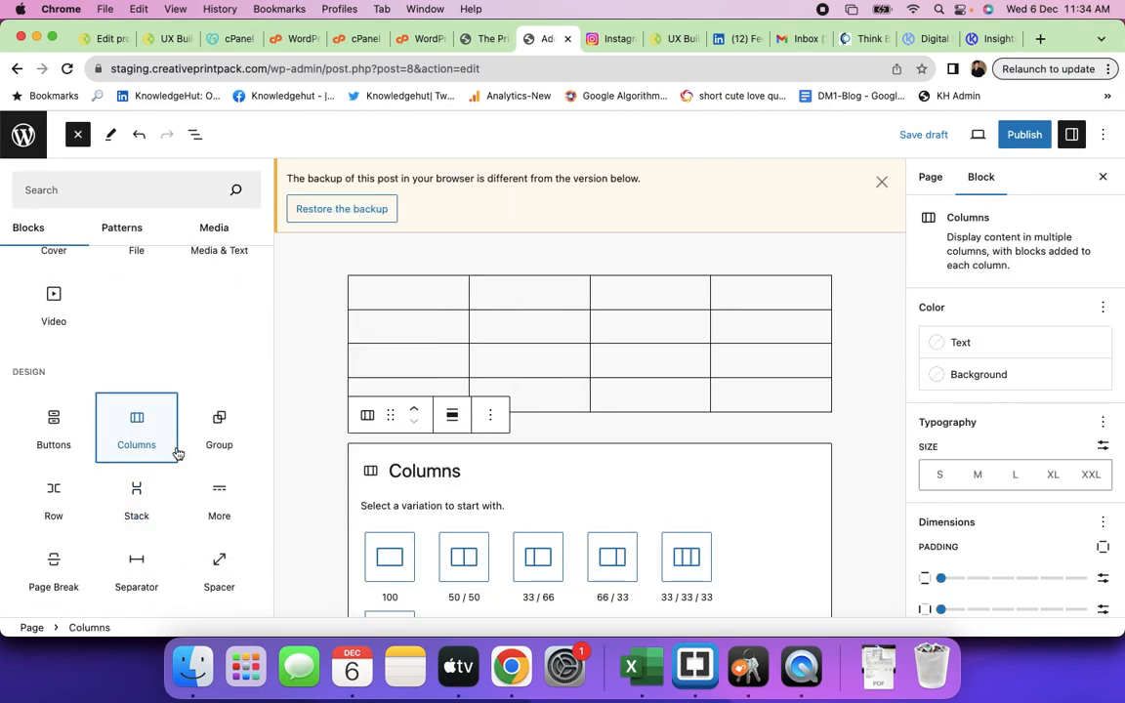
pyautogui.click(607, 558)
pyautogui.scroll(-4, 557, 478)
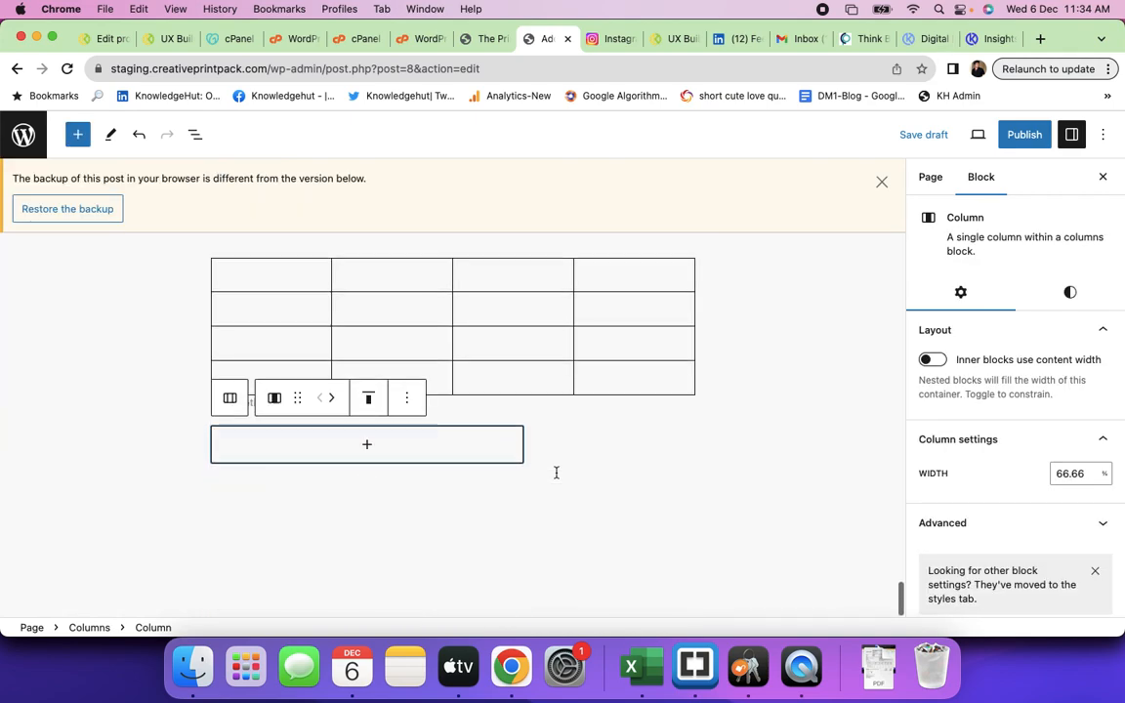
pyautogui.click(671, 454)
pyautogui.click(365, 453)
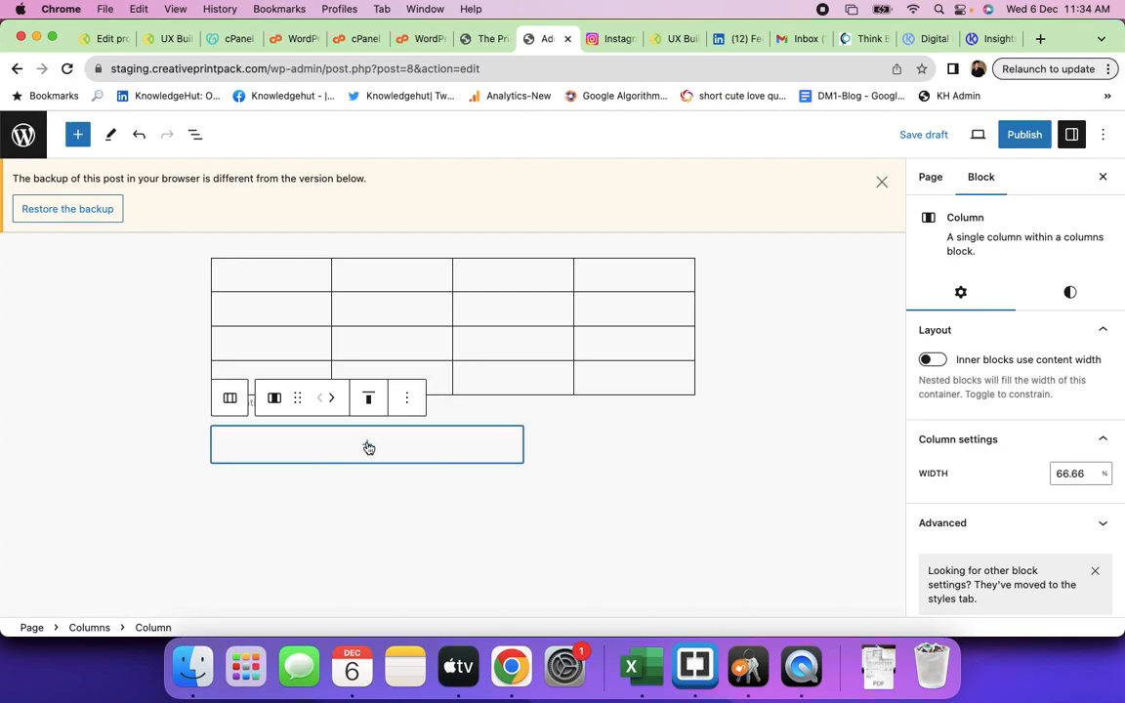
# - Add a paragraph in the left column saying this is the editor's paragraph option and its features are being tried
pyautogui.click(366, 447)
pyautogui.write('tex')
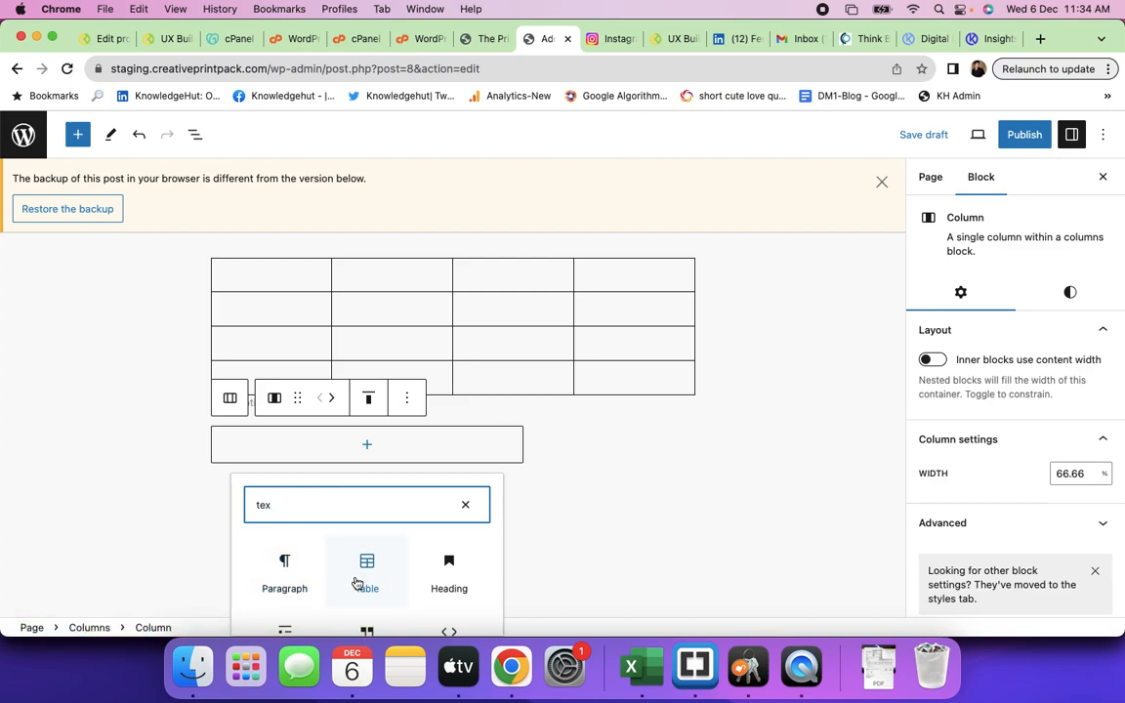
pyautogui.click(285, 570)
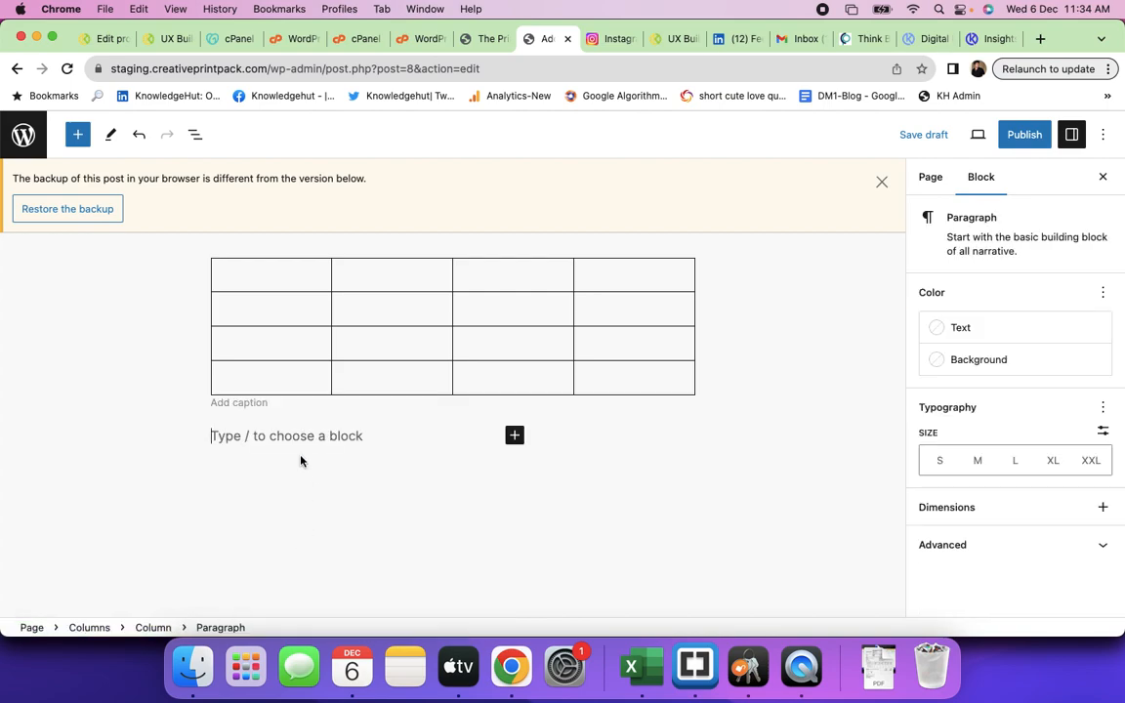
pyautogui.write('This is t')
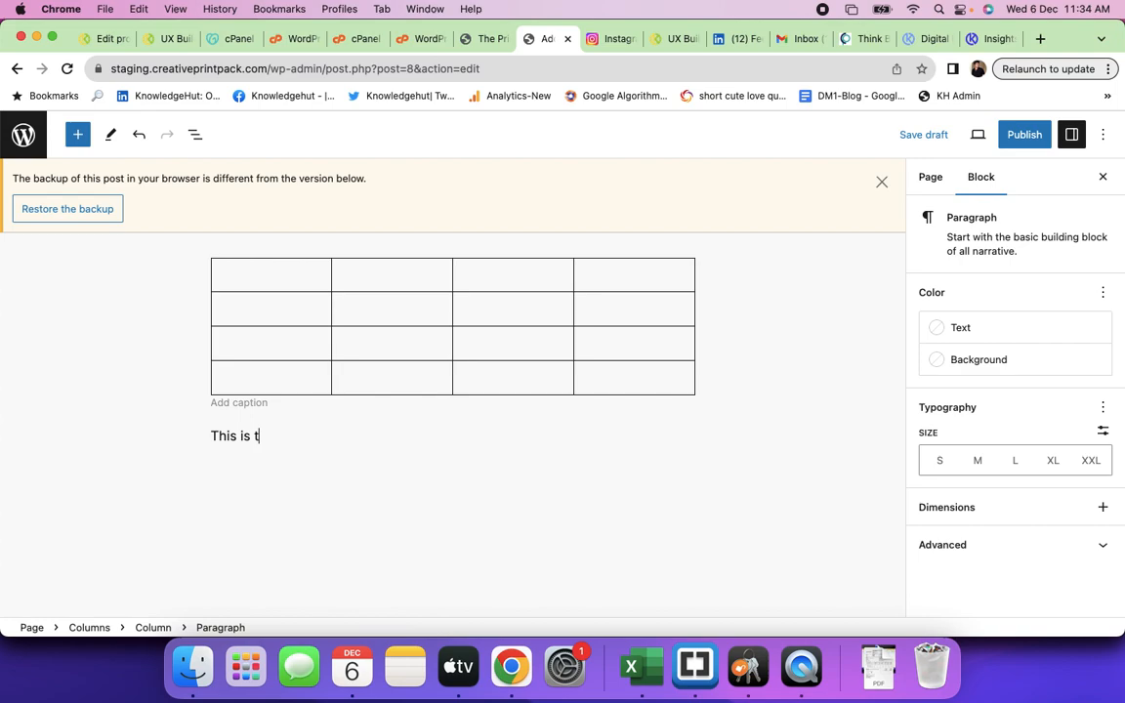
pyautogui.write('he paragrph')
pyautogui.press('BackSpace')
pyautogui.write('aph option')
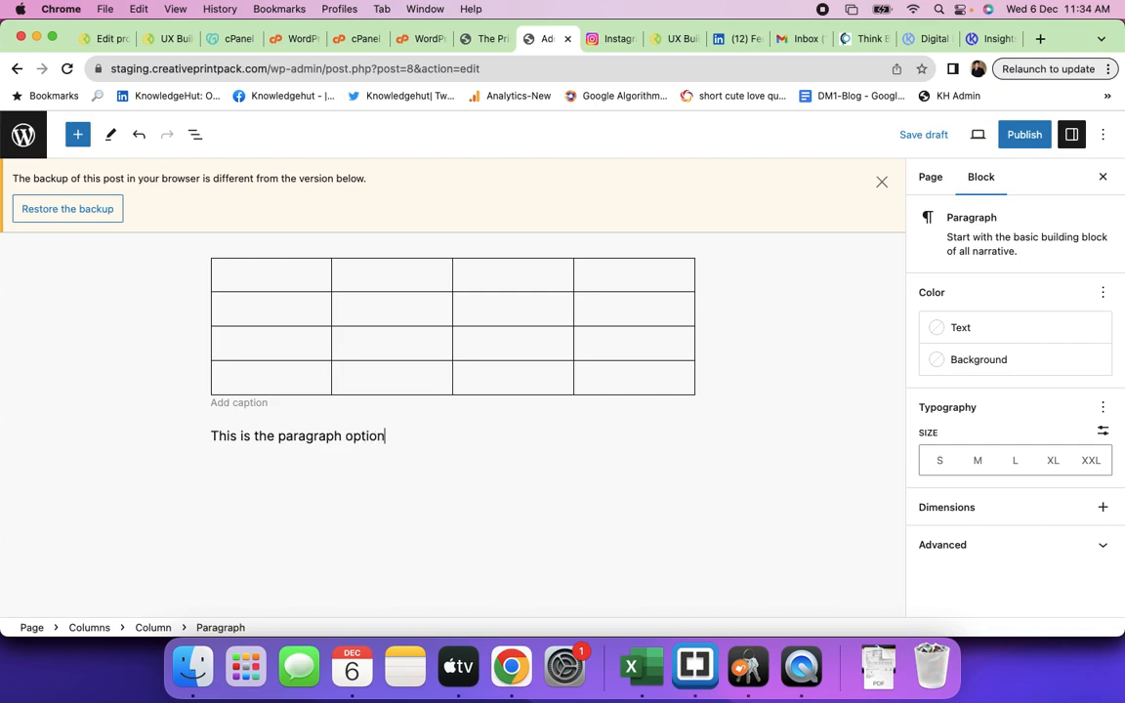
pyautogui.write(' of the editor. We are just tryi')
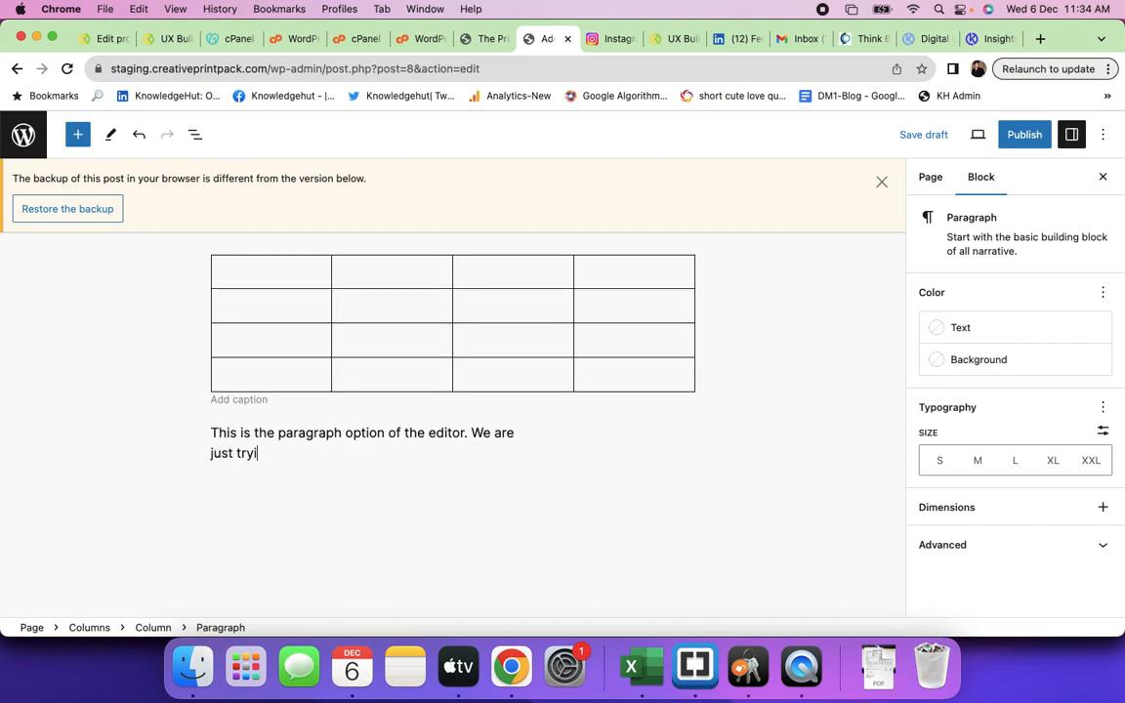
pyautogui.write('ng the fe')
pyautogui.press('BackSpace')
pyautogui.write('featurs')
pyautogui.write(' f th')
pyautogui.write(' of the edio')
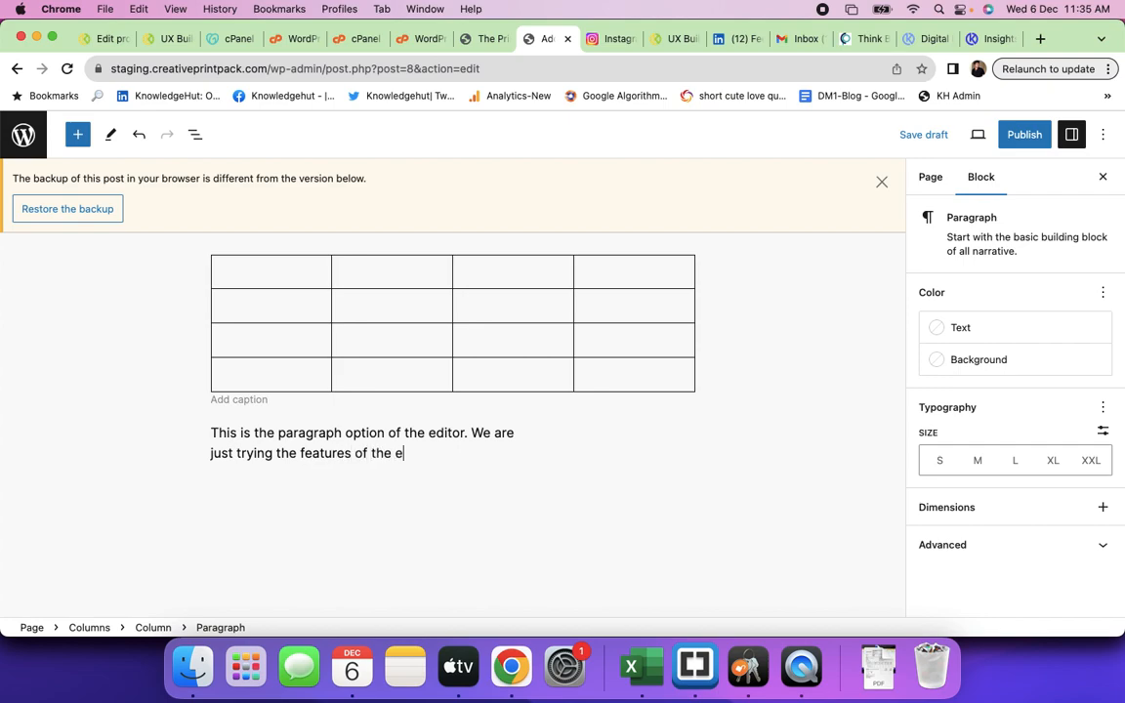
pyautogui.press('BackSpace')
pyautogui.press('BackSpace')
pyautogui.write('itor.')
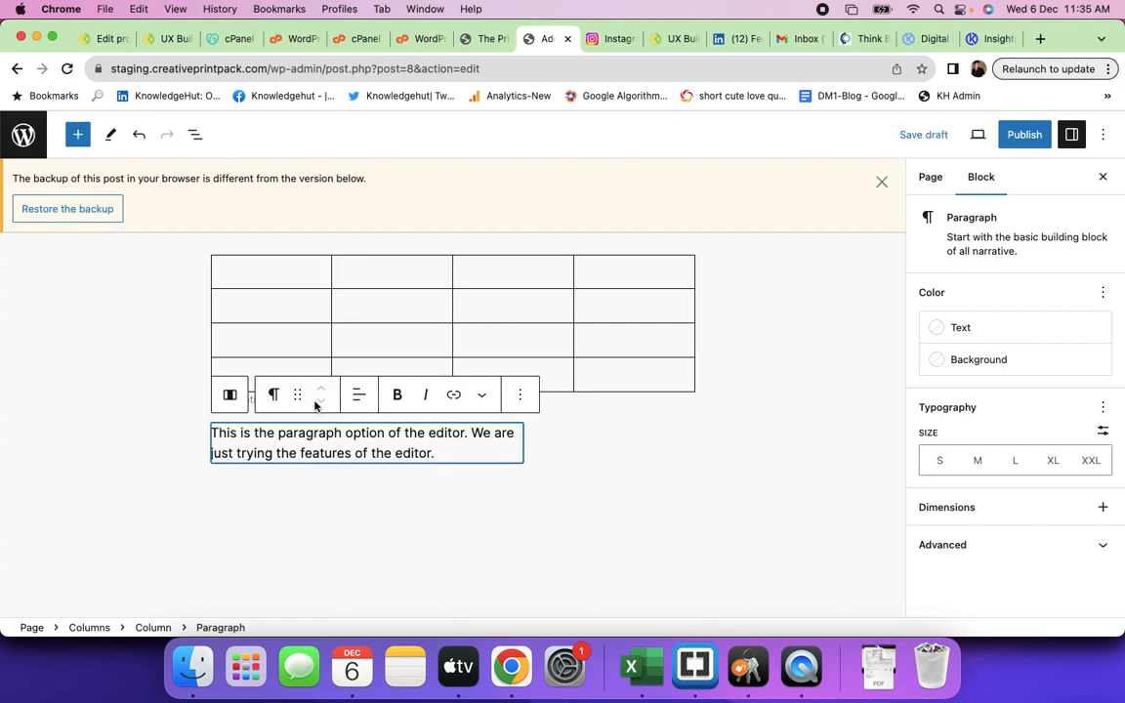
pyautogui.click(629, 474)
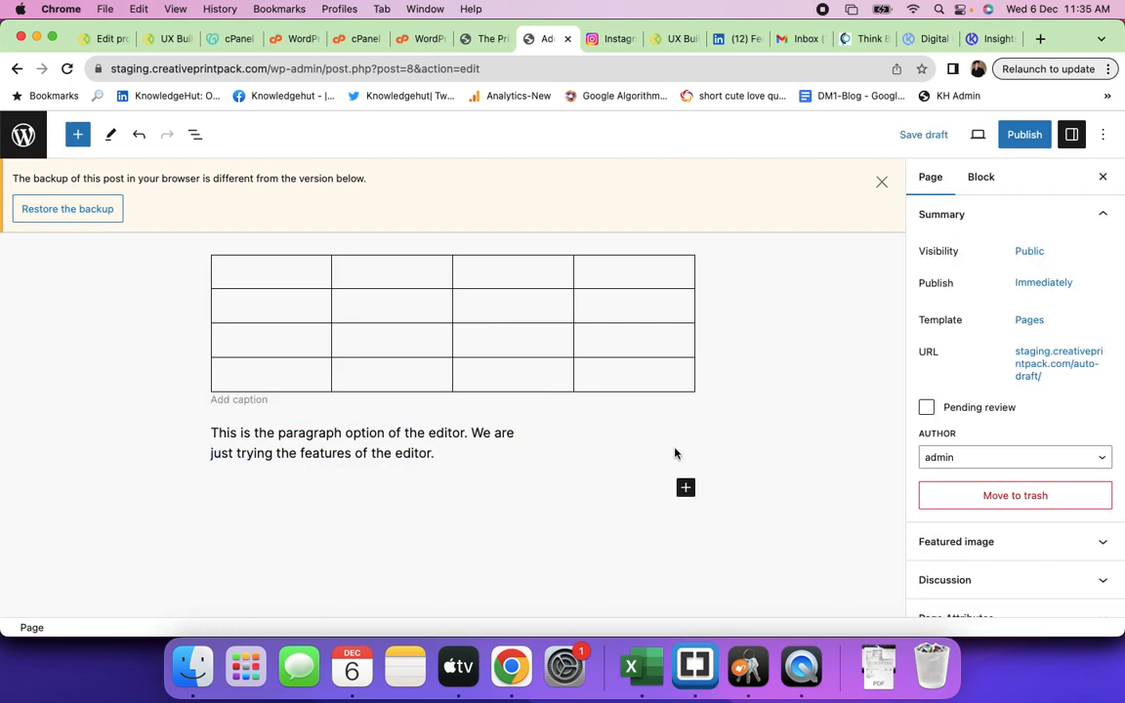
# - Add an empty Image block to the narrow right-hand column from the full block library
pyautogui.click(685, 487)
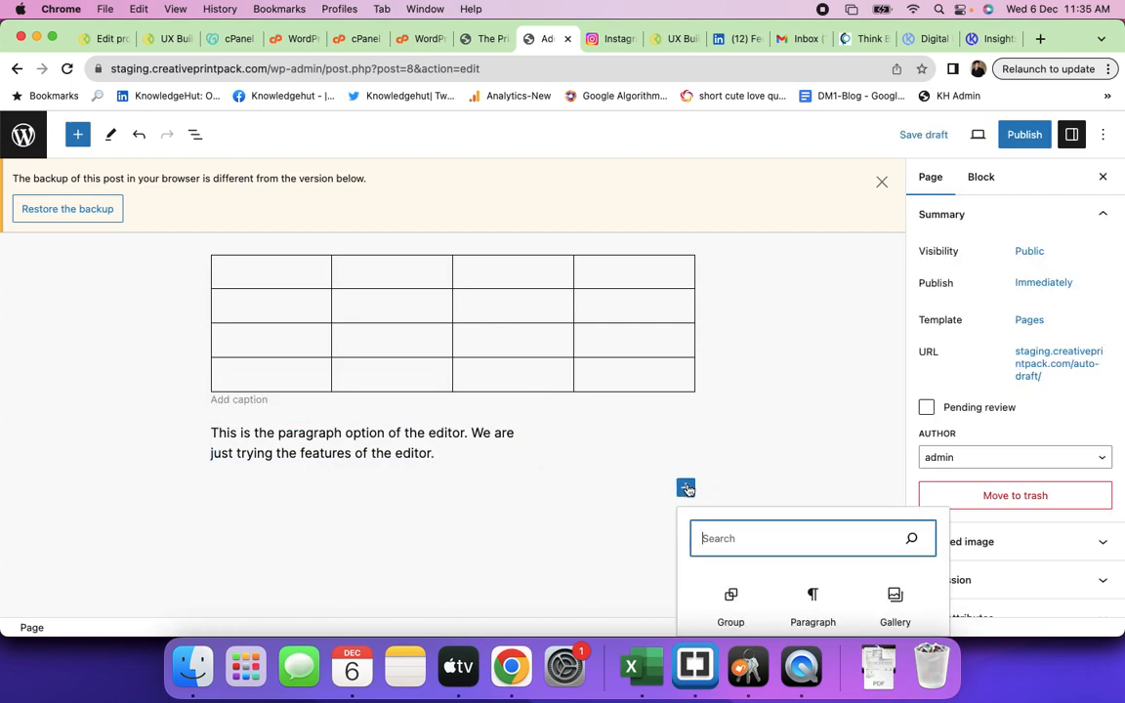
pyautogui.click(617, 445)
pyautogui.click(617, 445)
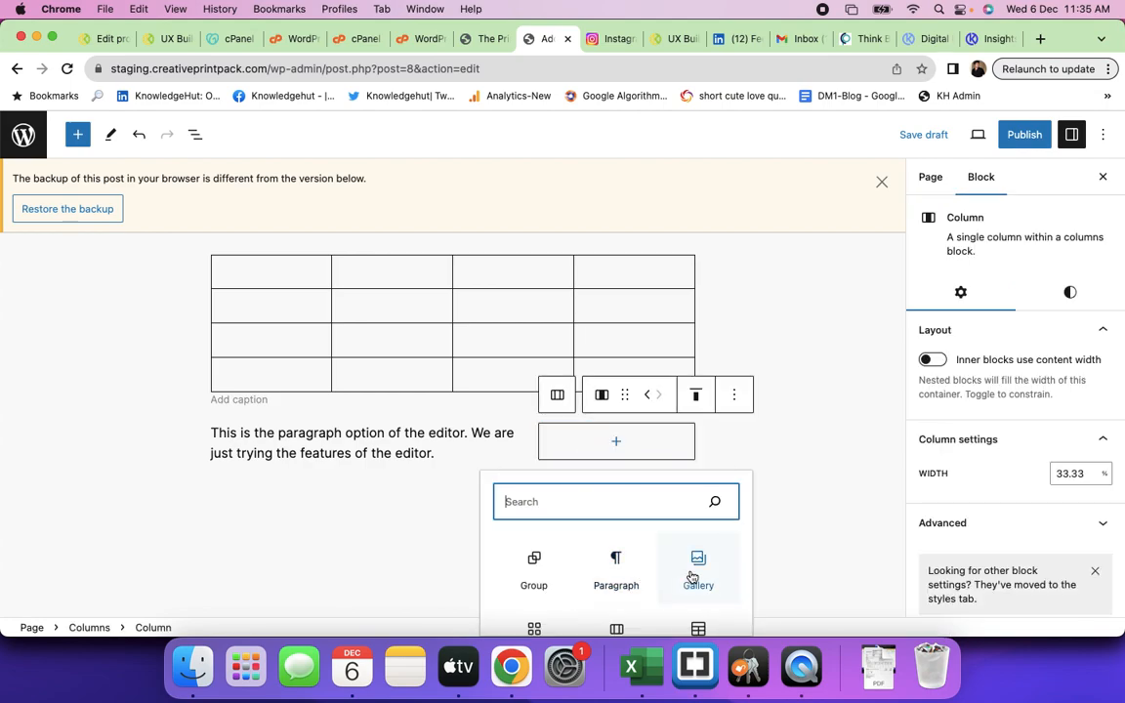
pyautogui.scroll(-3, 695, 547)
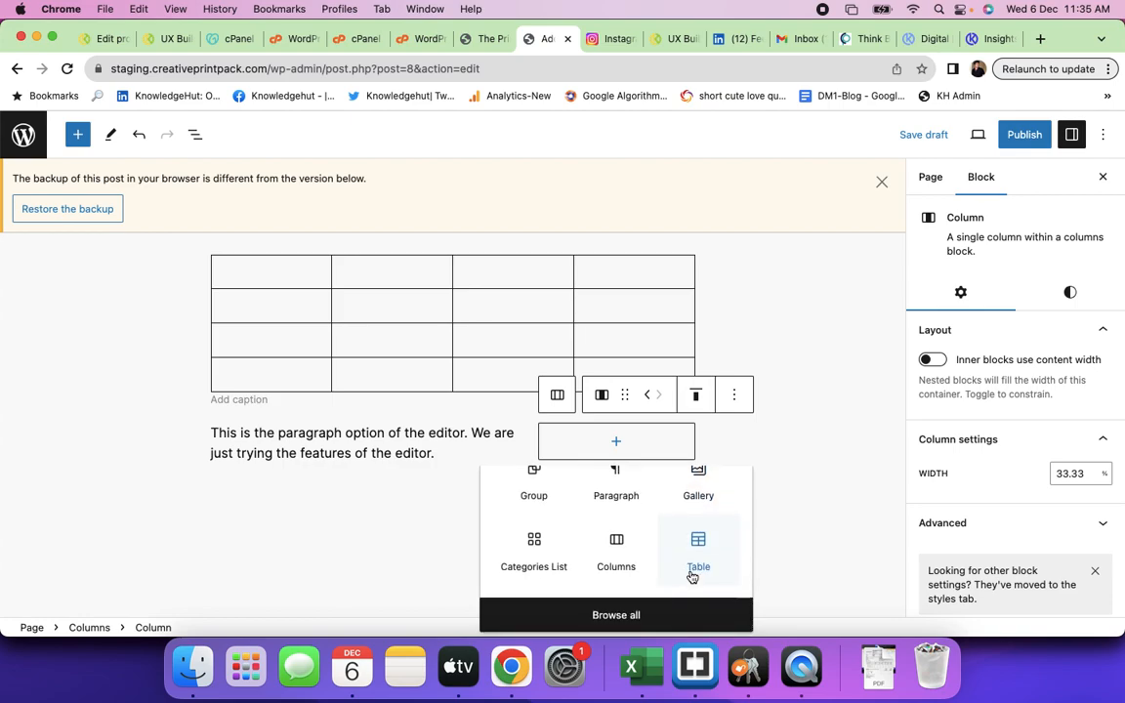
pyautogui.click(613, 617)
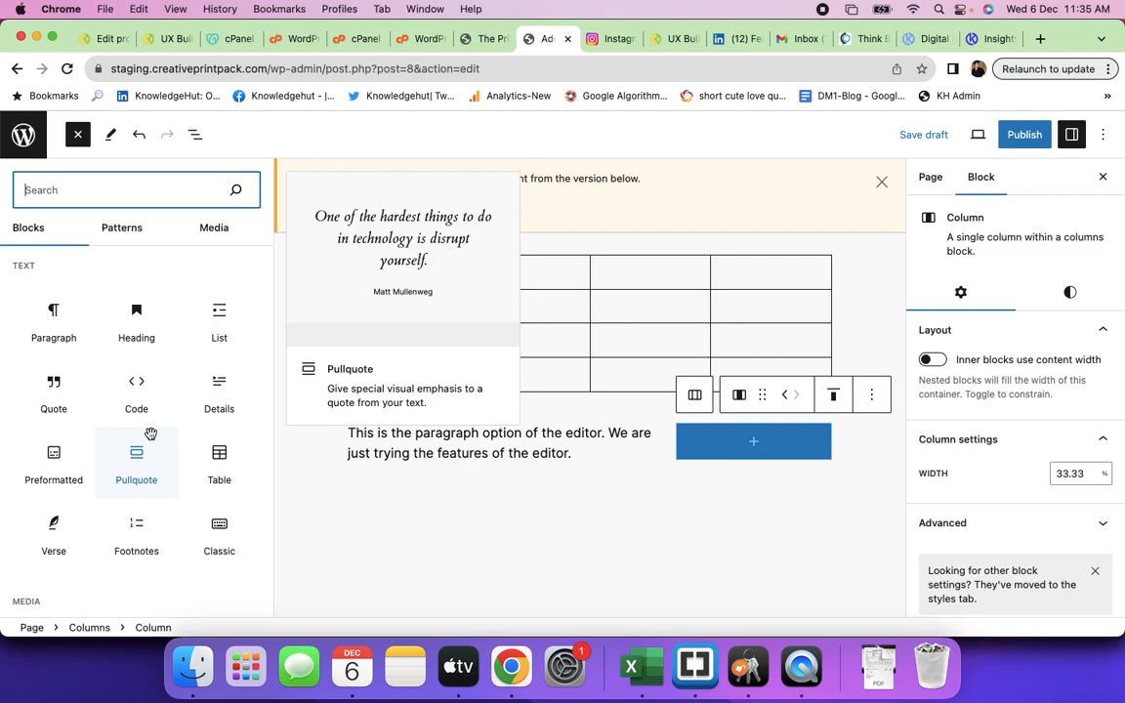
pyautogui.scroll(-5, 146, 434)
pyautogui.scroll(5, 148, 434)
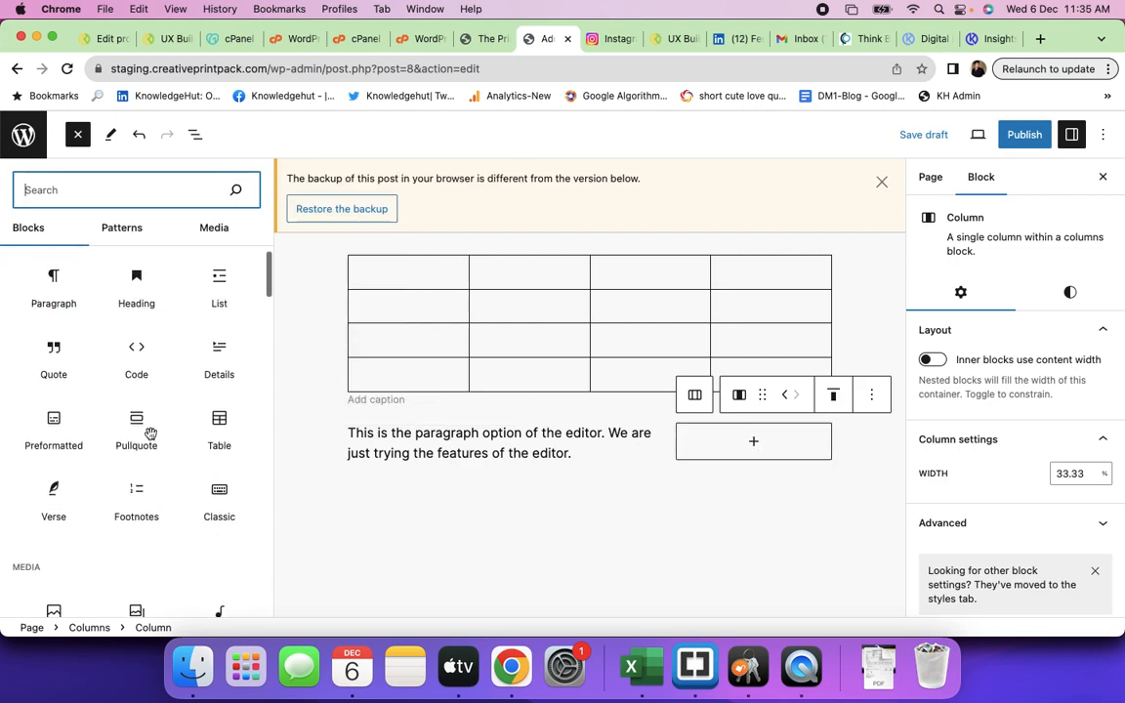
pyautogui.moveTo(135, 363)
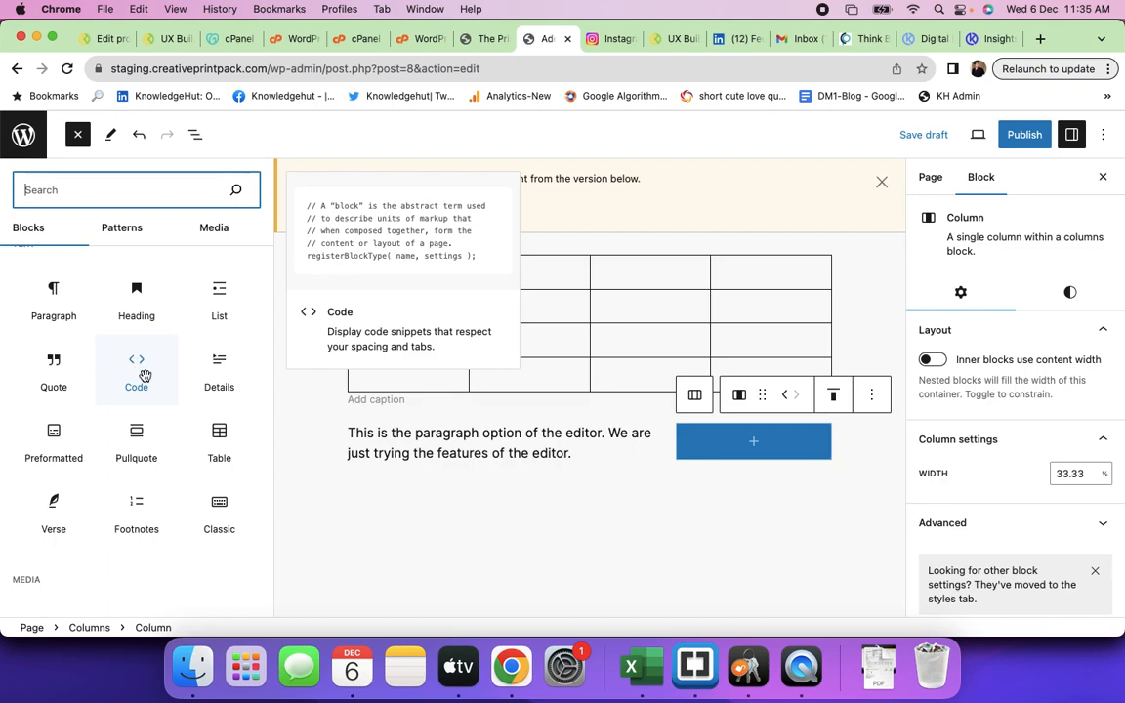
pyautogui.scroll(-1, 146, 391)
pyautogui.scroll(1, 144, 390)
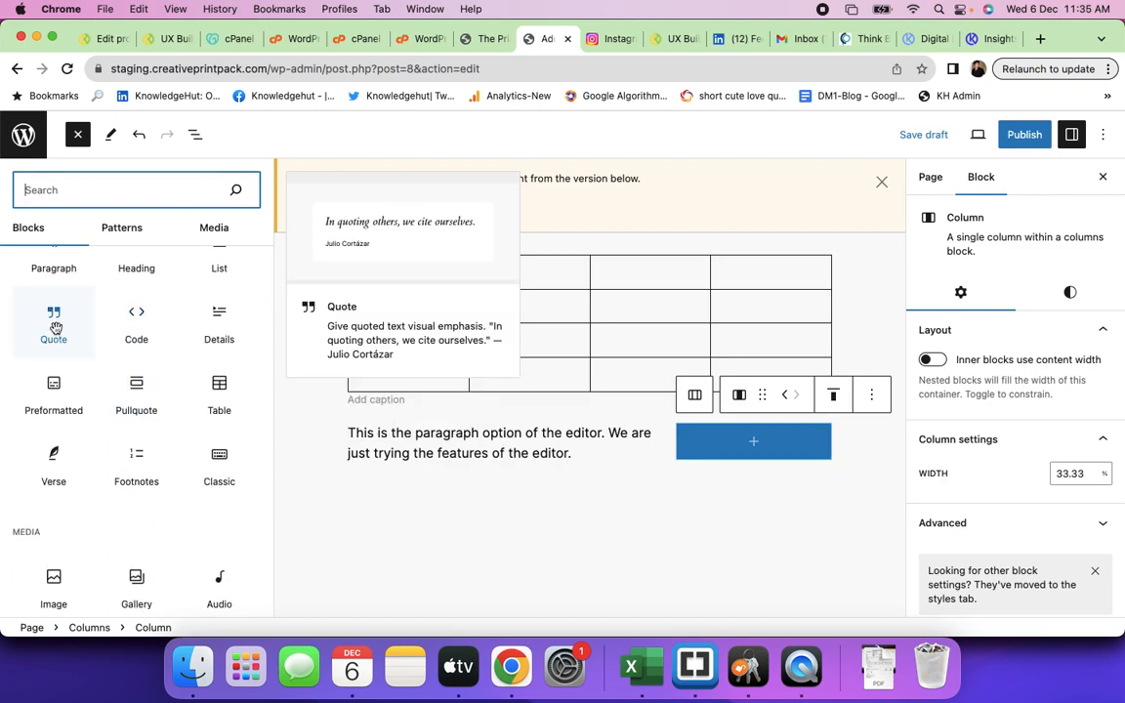
pyautogui.scroll(-2, 105, 444)
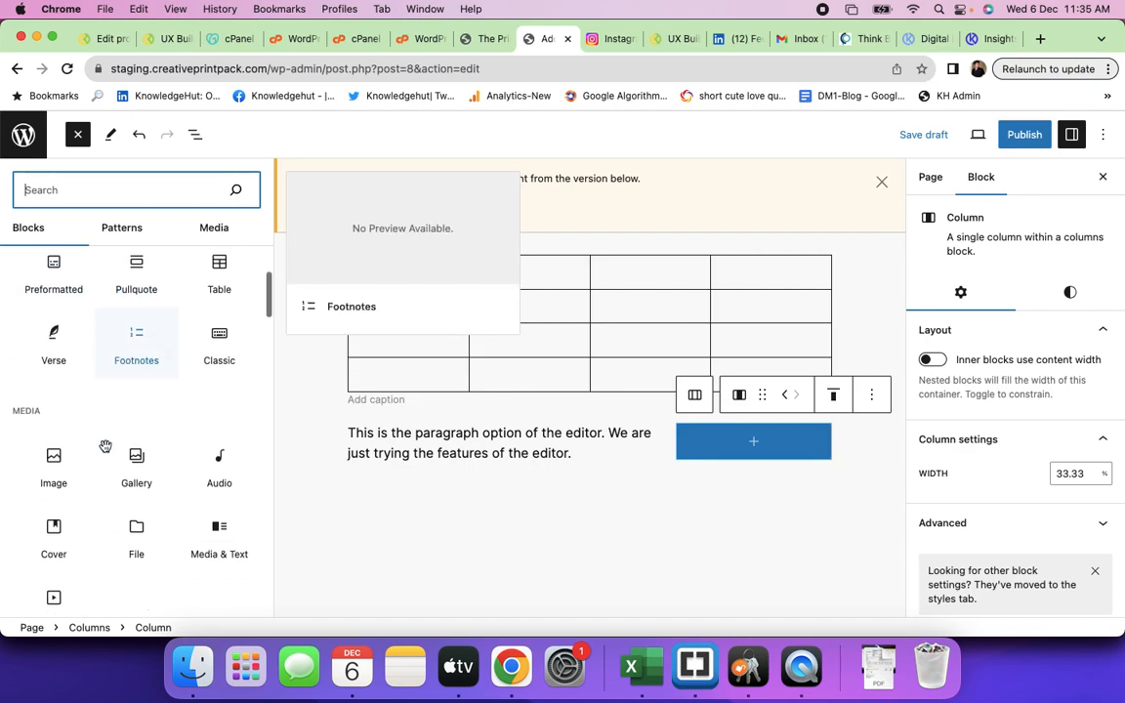
pyautogui.scroll(-1, 106, 449)
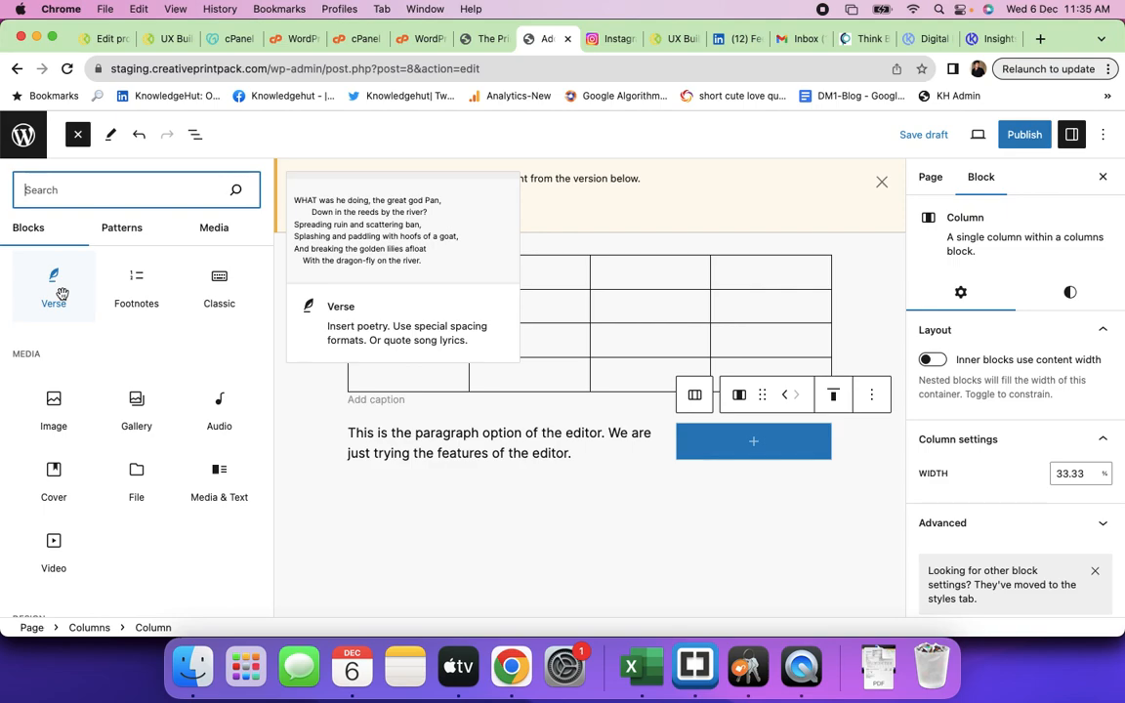
pyautogui.click(58, 410)
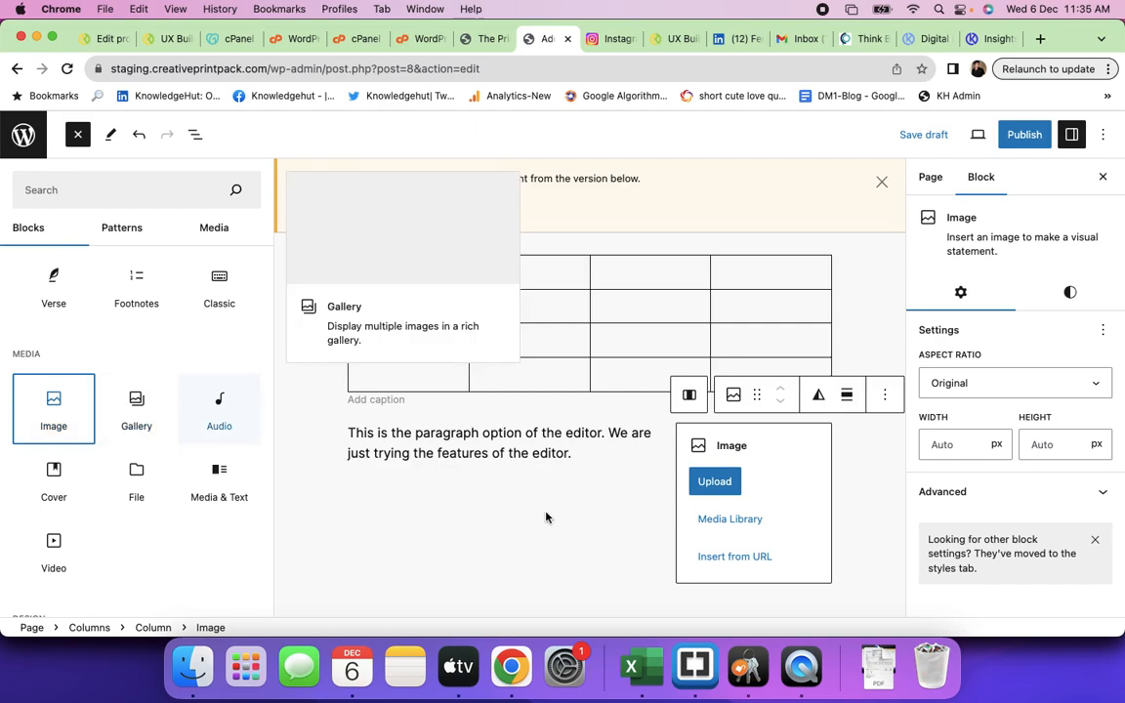
# - Fill the right-hand Image block with the group photo from the Media Library
pyautogui.click(729, 520)
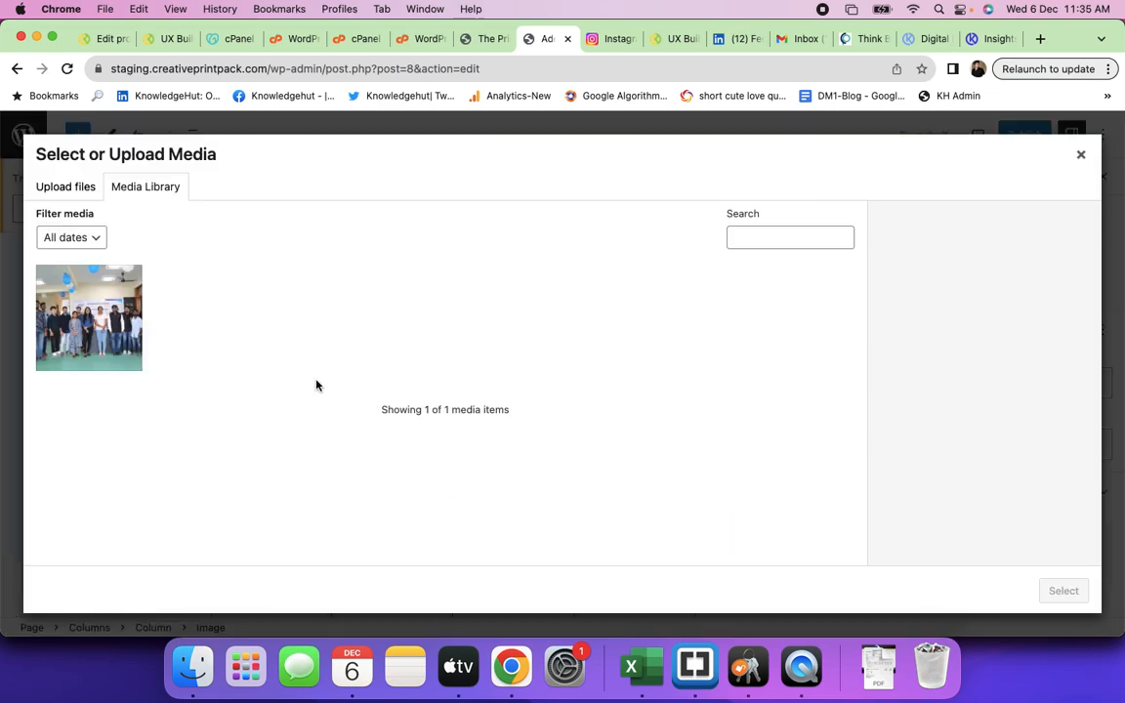
pyautogui.click(75, 333)
pyautogui.click(1063, 591)
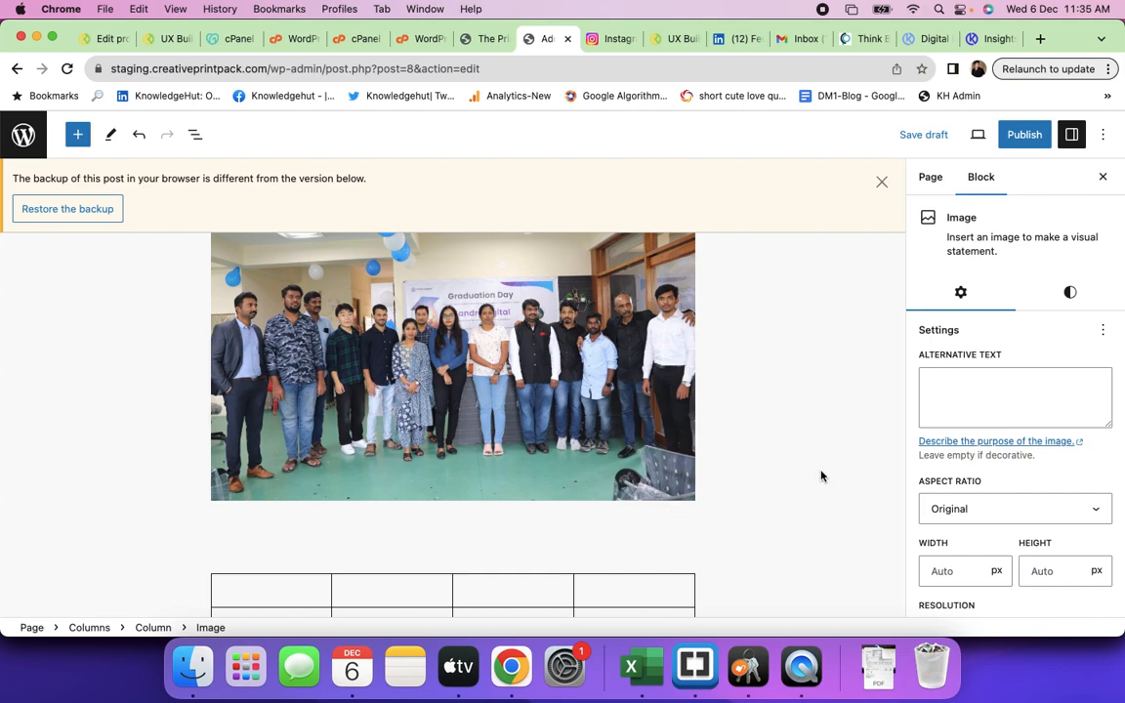
pyautogui.scroll(-3, 820, 474)
pyautogui.scroll(-3, 820, 475)
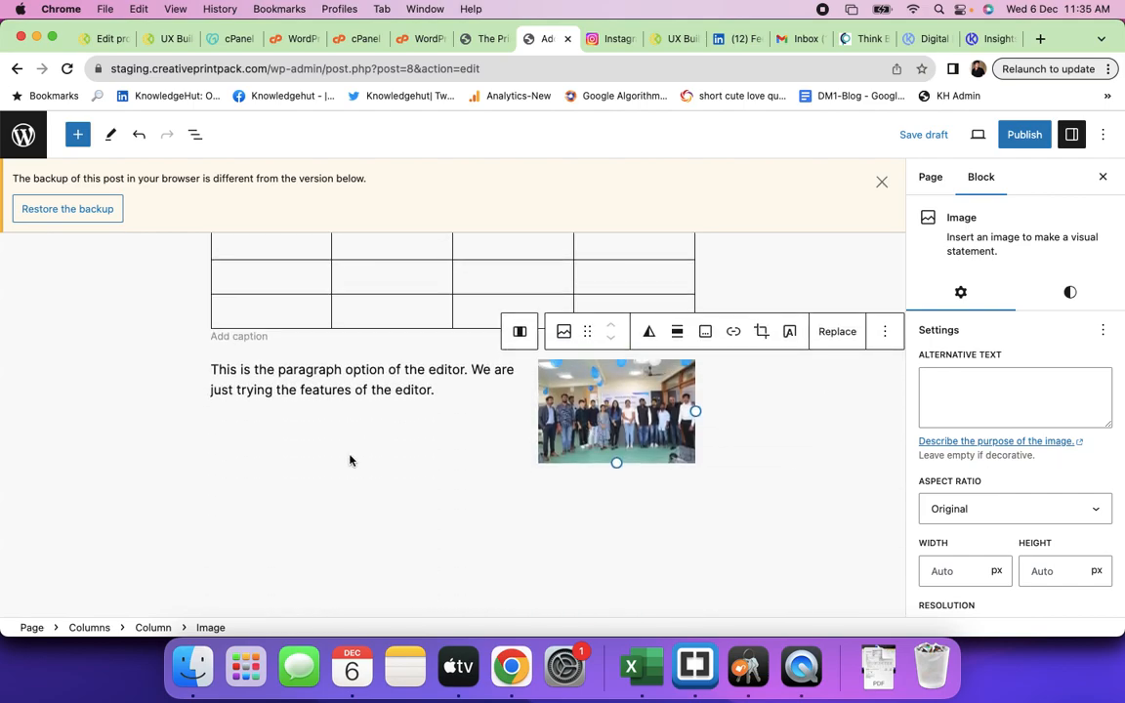
pyautogui.click(326, 528)
pyautogui.scroll(5, 585, 454)
pyautogui.scroll(15, 585, 454)
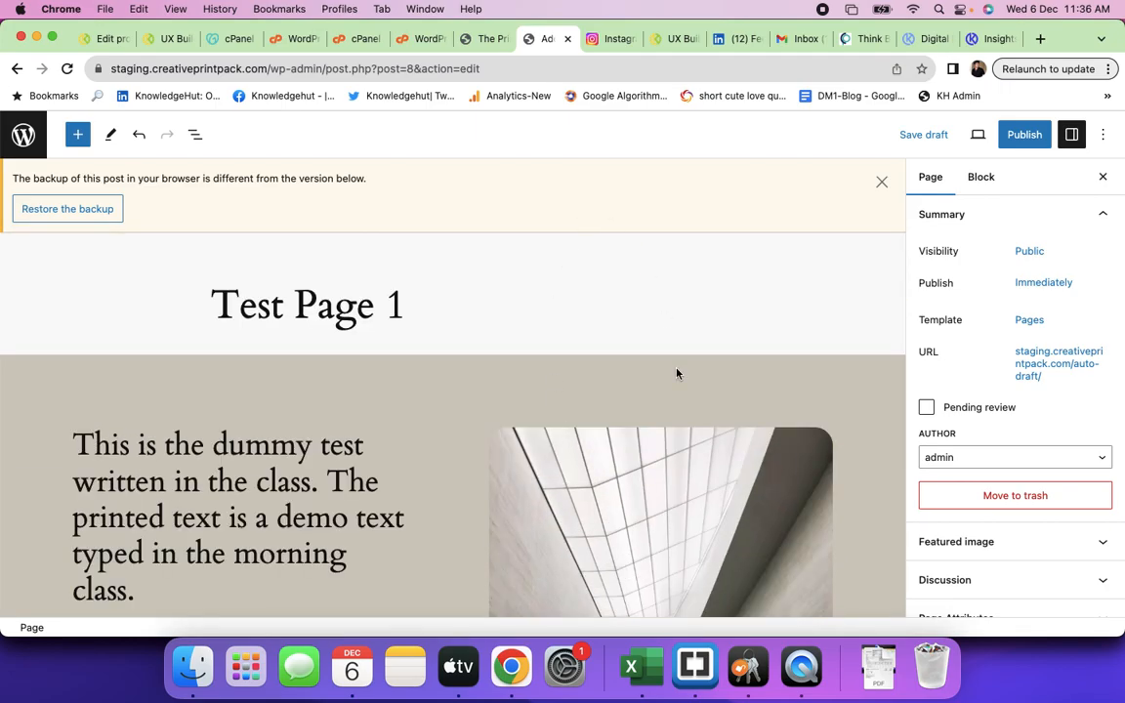
pyautogui.scroll(-3, 651, 456)
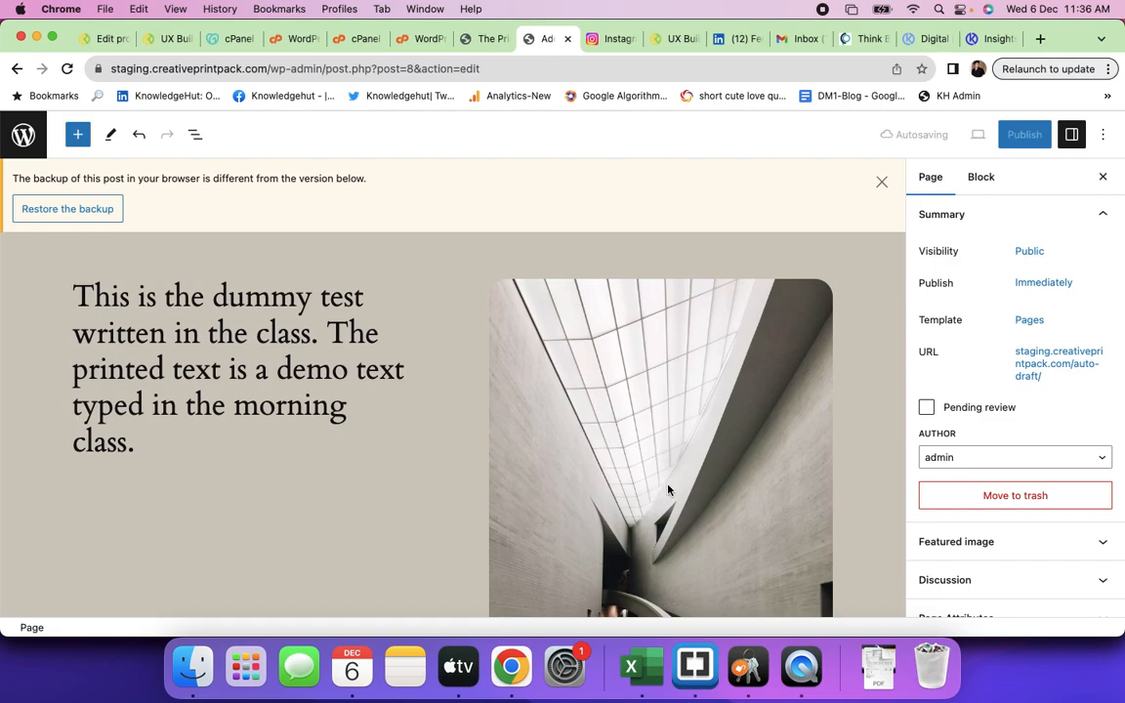
# - In a new tab, load plantsnutrients.com and then its /wp-admin Dashboard
pyautogui.click(1041, 39)
pyautogui.write('p')
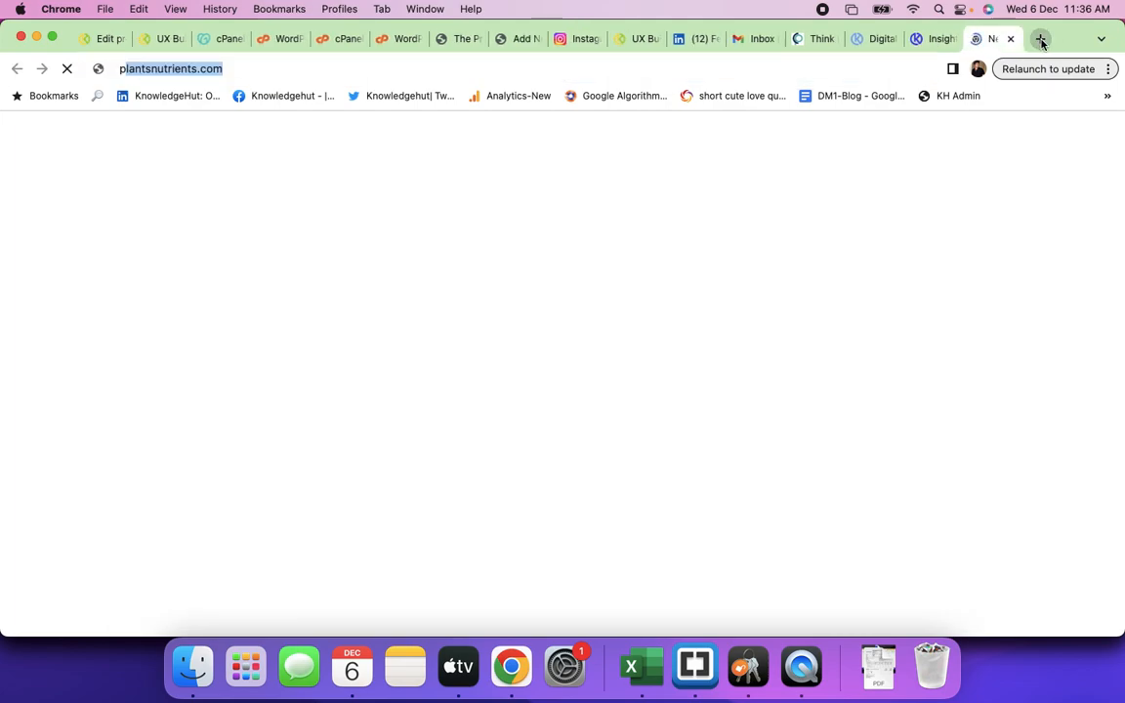
pyautogui.write('lants')
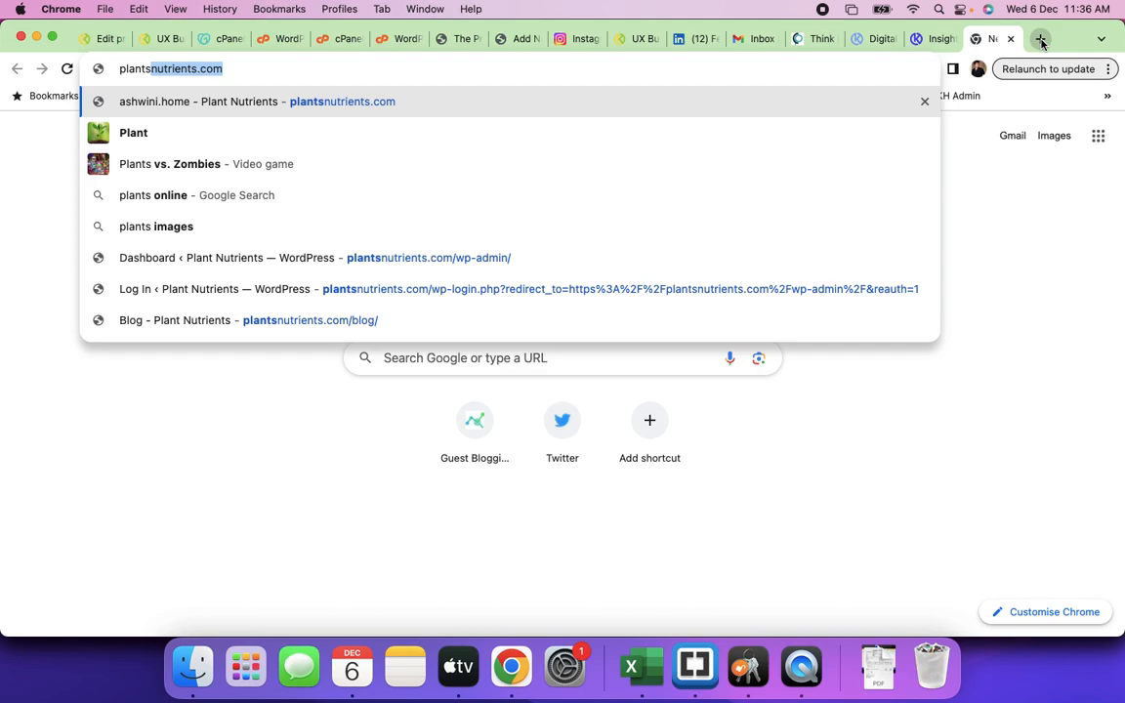
pyautogui.press('Return')
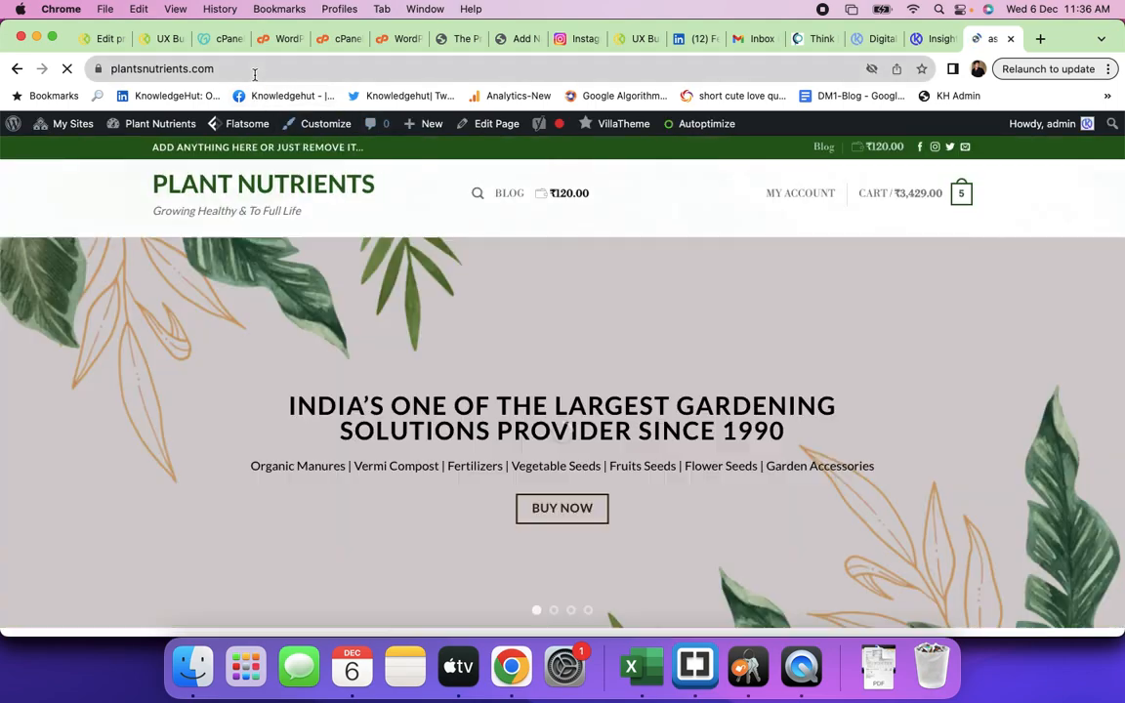
pyautogui.click(255, 70)
pyautogui.click(254, 70)
pyautogui.write('/wp')
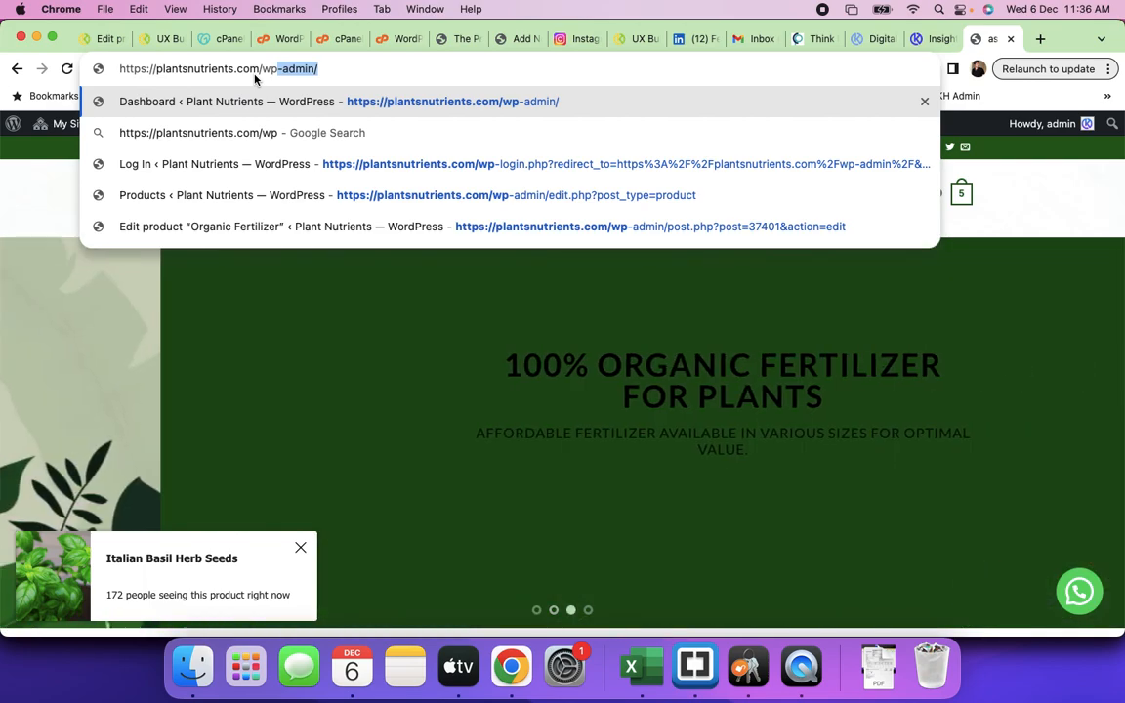
pyautogui.press('Return')
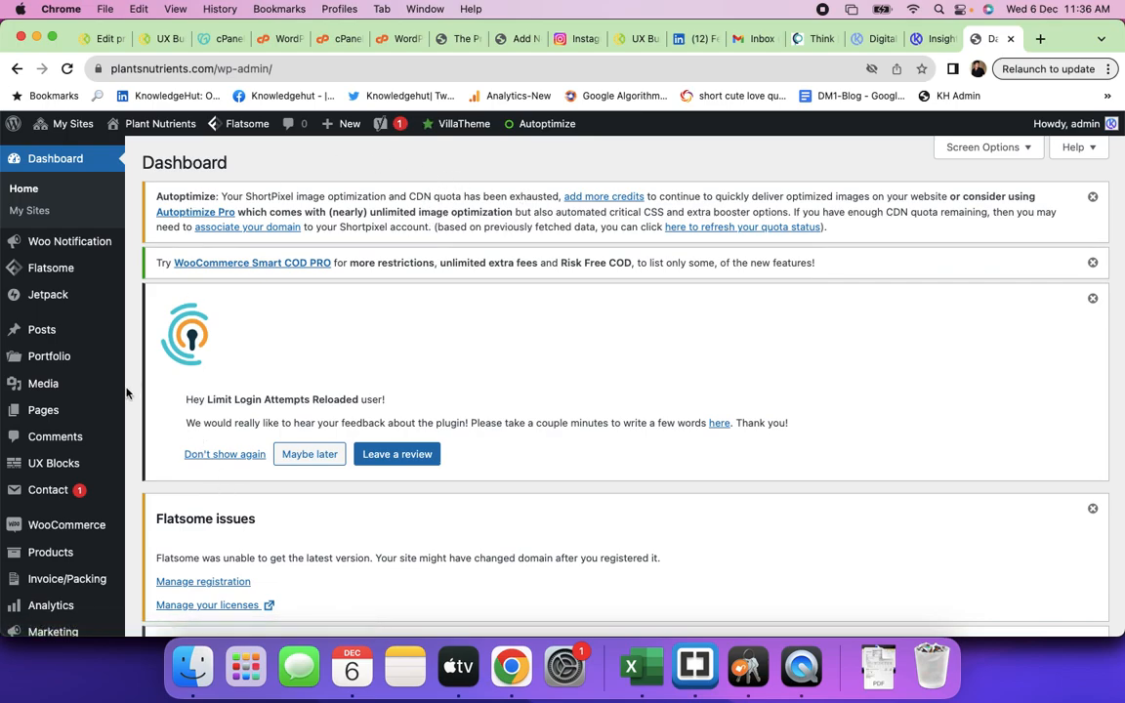
# - Test the dashboard address in a private window, which shows the login page, then close it
pyautogui.click(293, 76)
pyautogui.press('super+c')
pyautogui.press('super+t')
pyautogui.press('super+v')
pyautogui.press('Return')
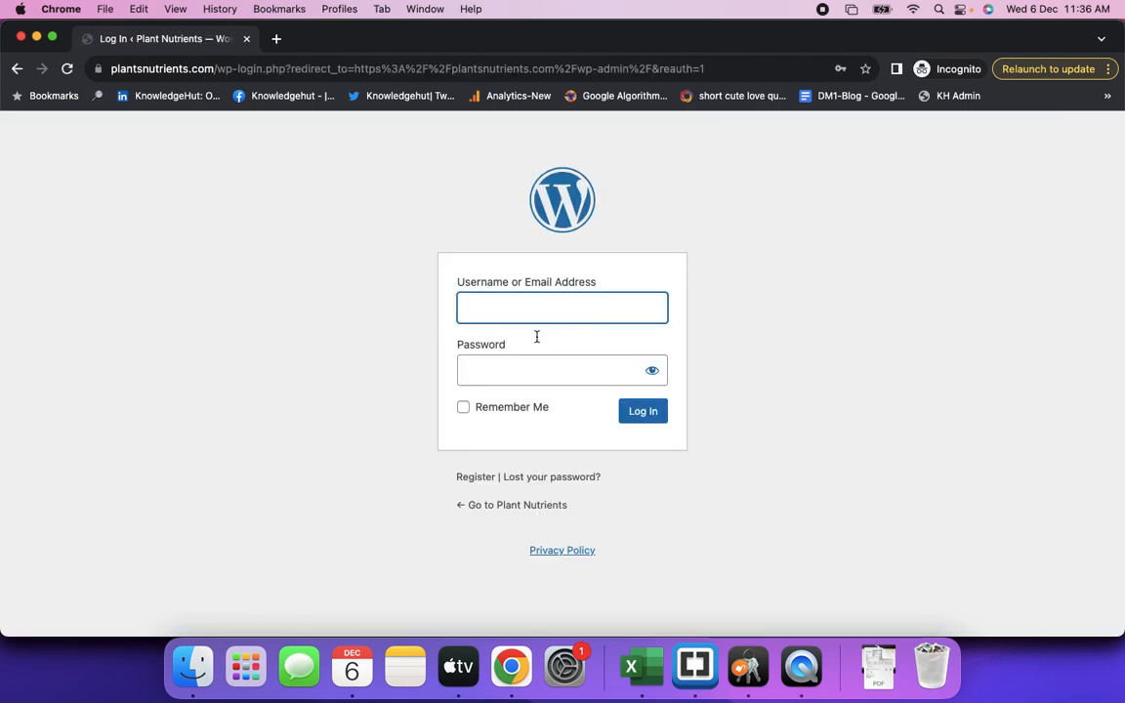
pyautogui.click(246, 38)
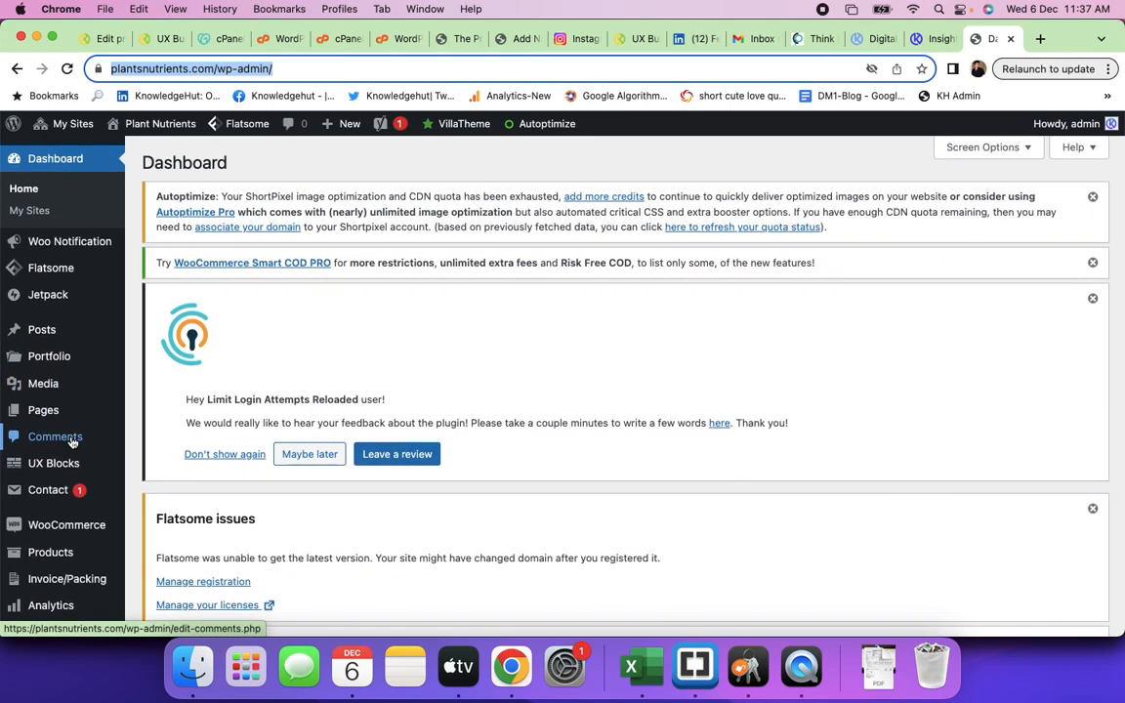
# - Start a new page from Pages > Add New in the admin sidebar
pyautogui.moveTo(62, 401)
pyautogui.scroll(-1, 62, 399)
pyautogui.moveTo(47, 371)
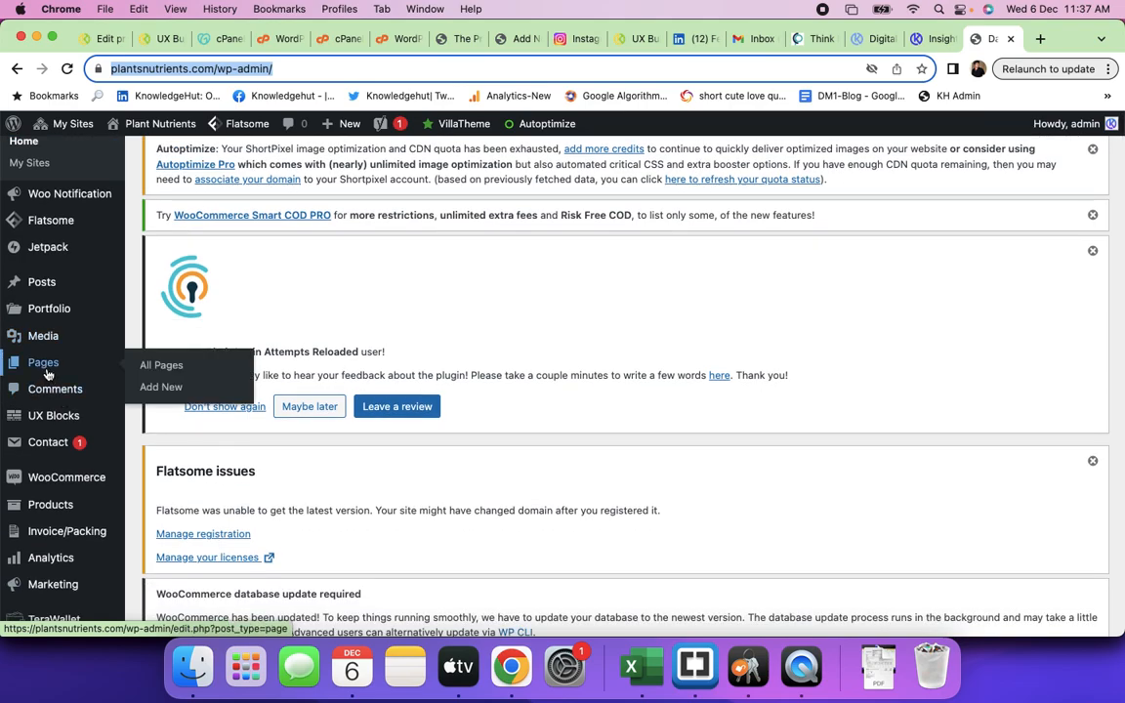
pyautogui.scroll(1, 47, 374)
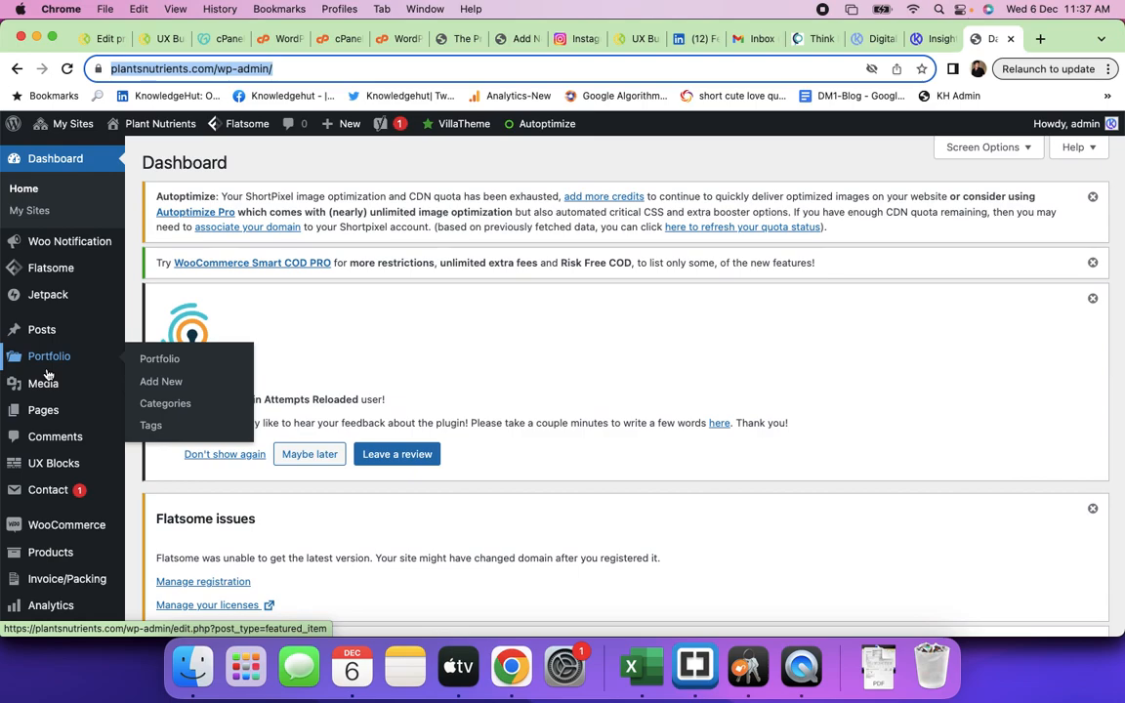
pyautogui.moveTo(58, 458)
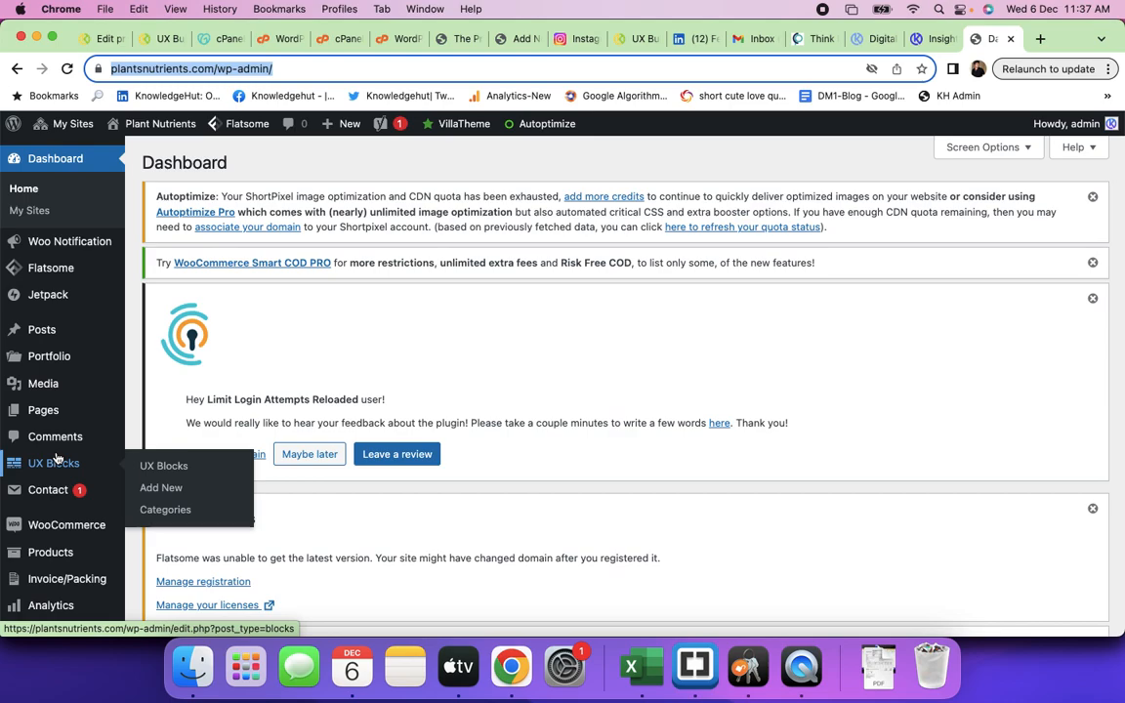
pyautogui.moveTo(56, 278)
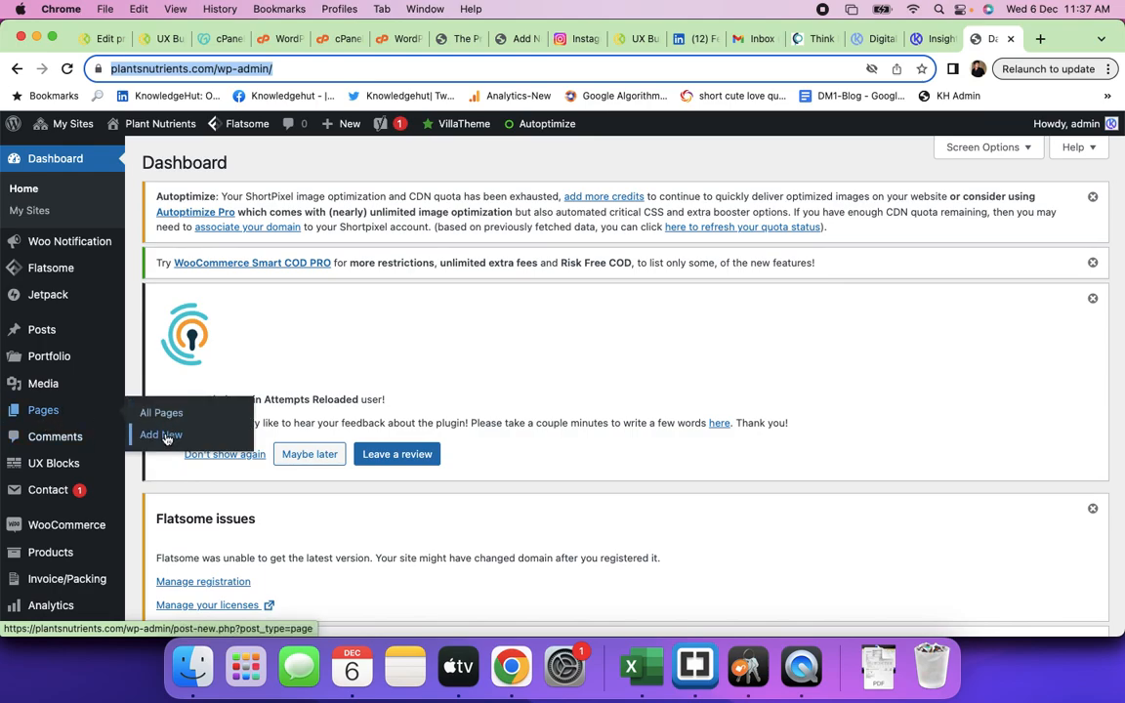
pyautogui.click(164, 436)
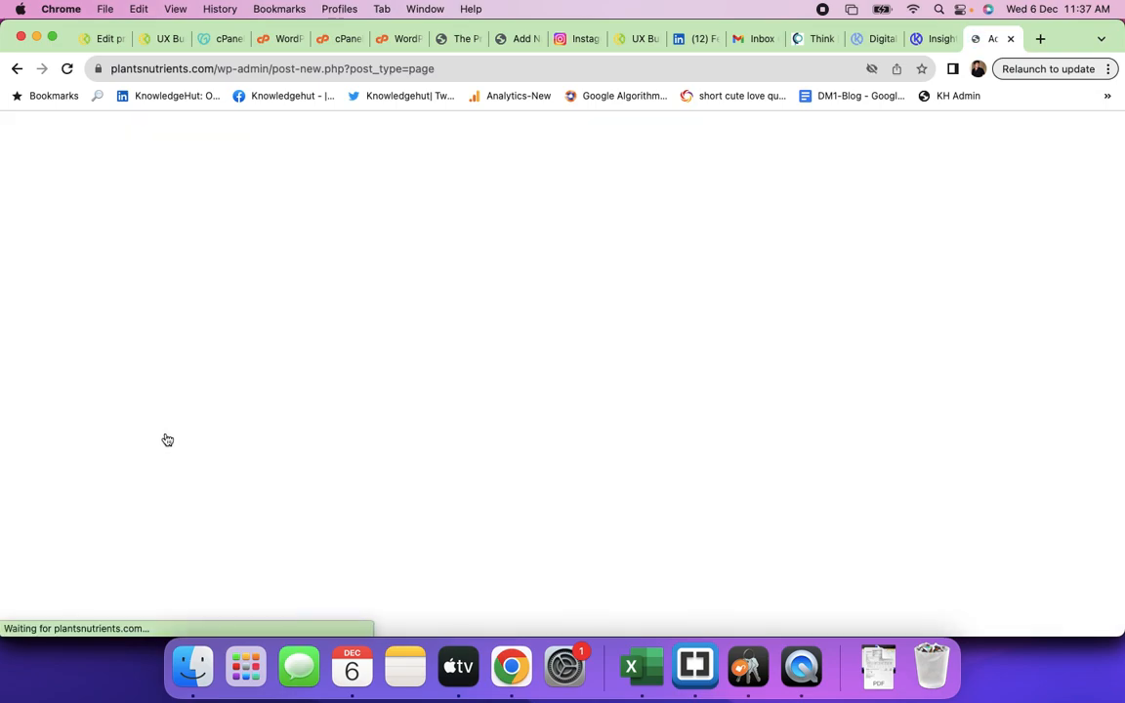
# - Title the page 'The Test Webpage Built In Class' and set its template to Page - Full Width
pyautogui.write('The Test W')
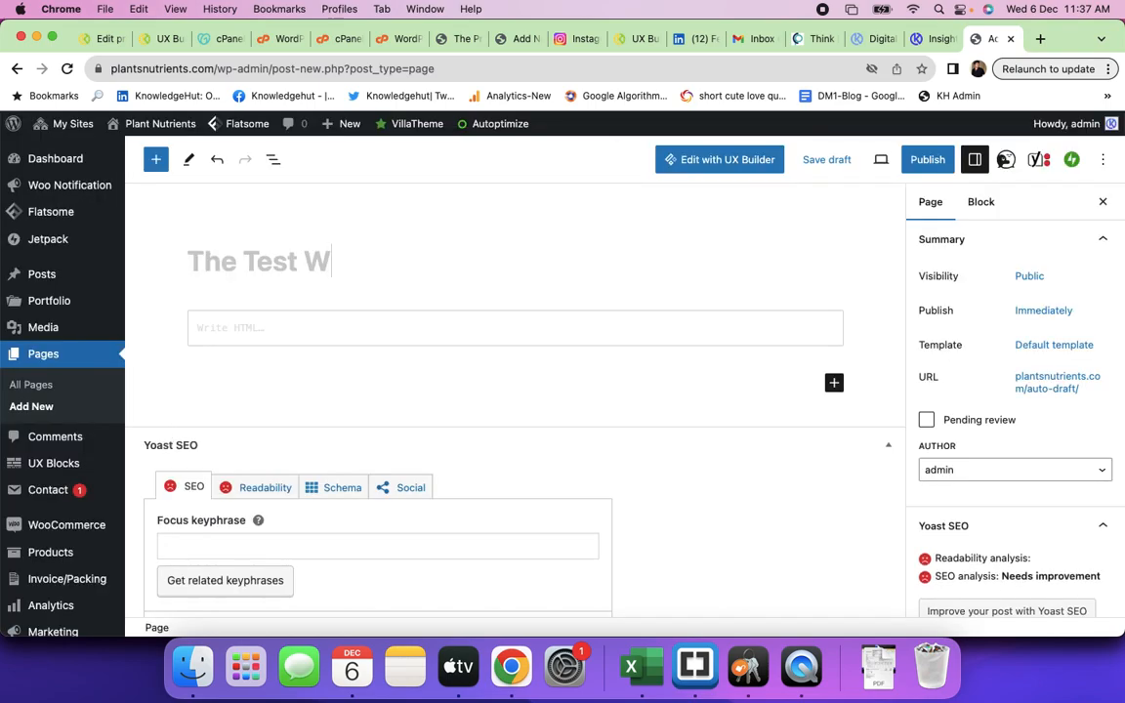
pyautogui.write('ebpage Built')
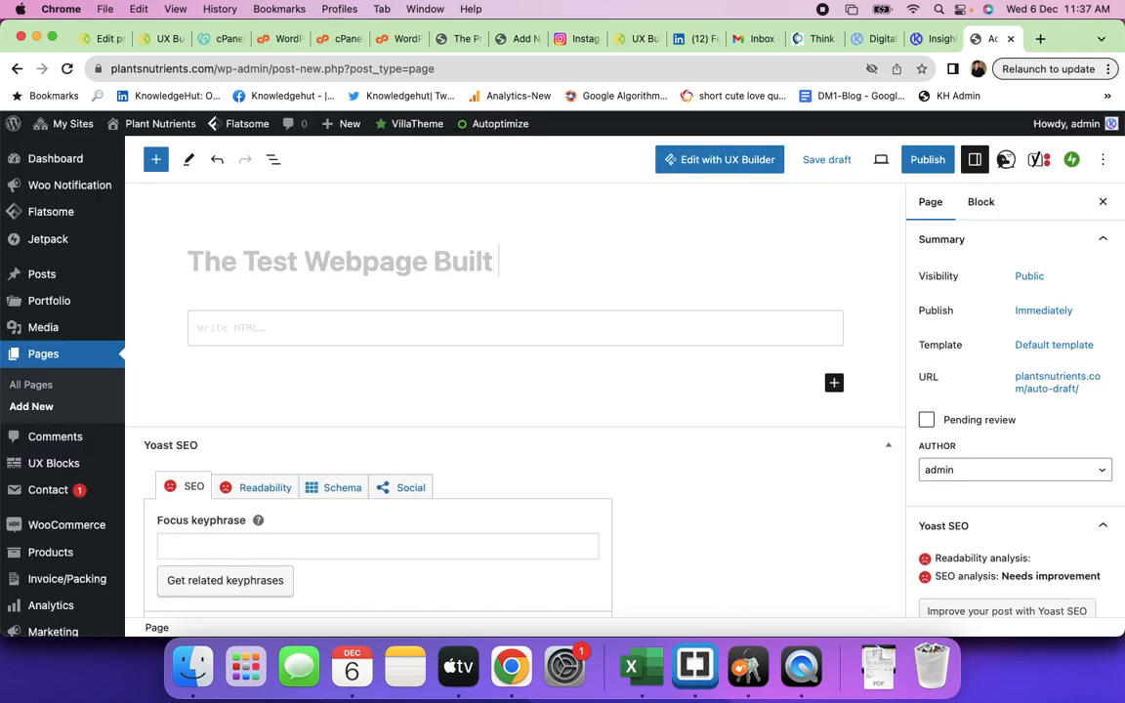
pyautogui.write(' In Class')
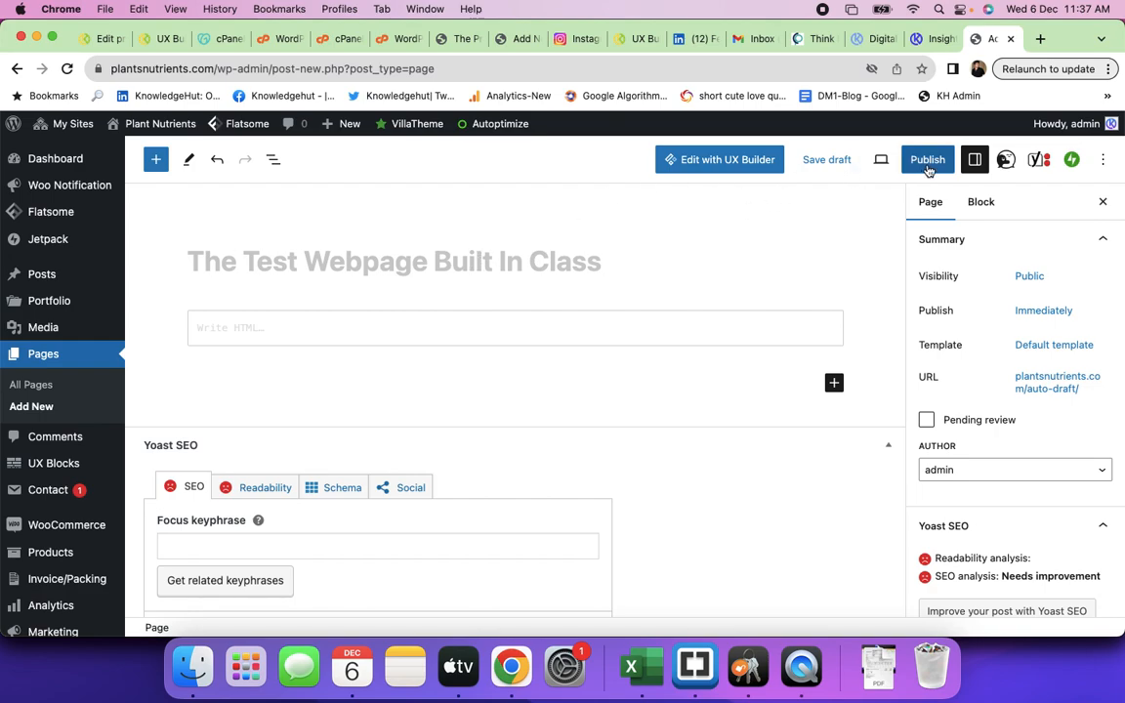
pyautogui.click(1047, 347)
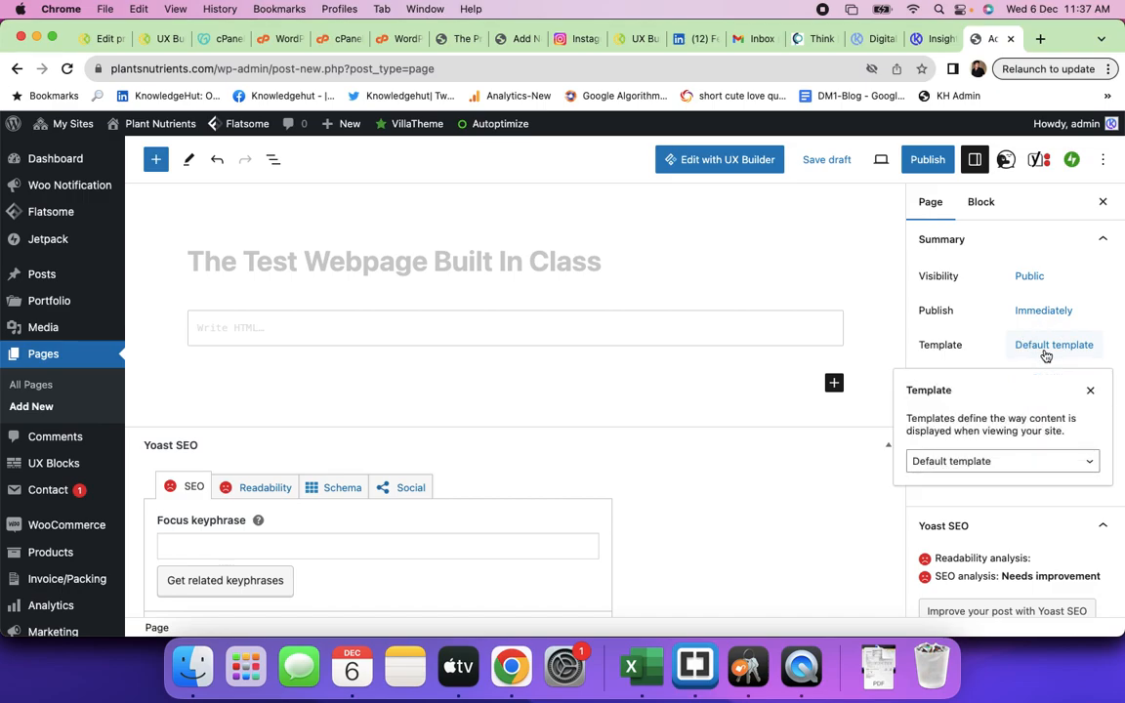
pyautogui.click(1013, 459)
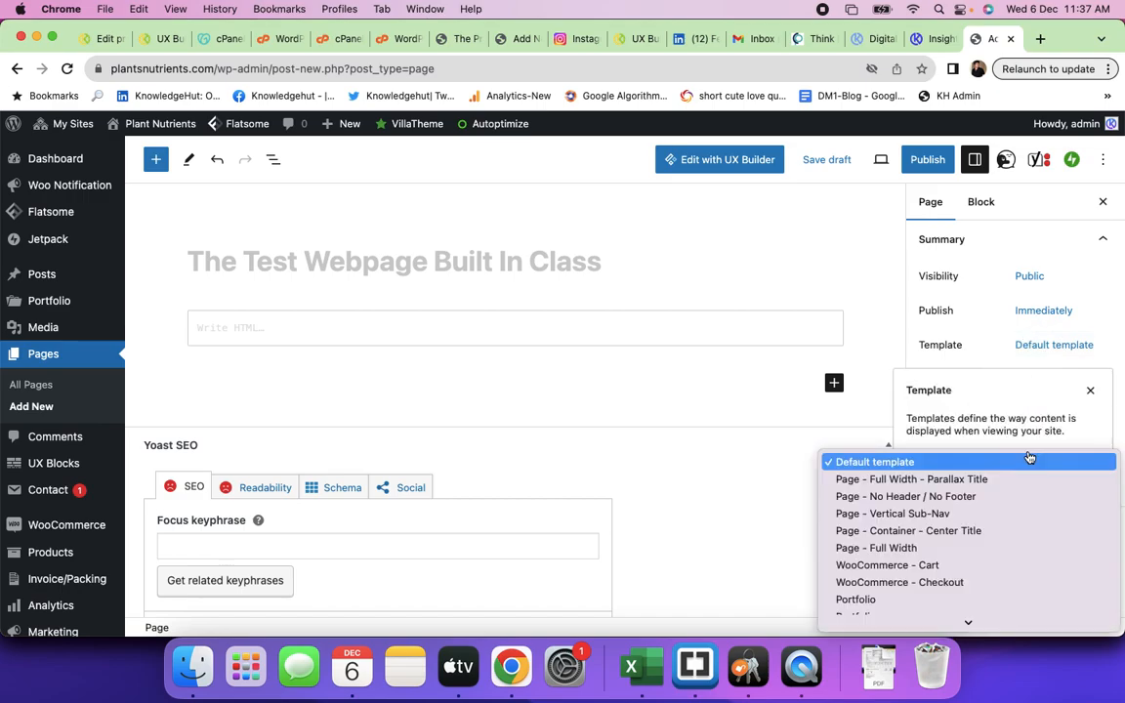
pyautogui.click(927, 557)
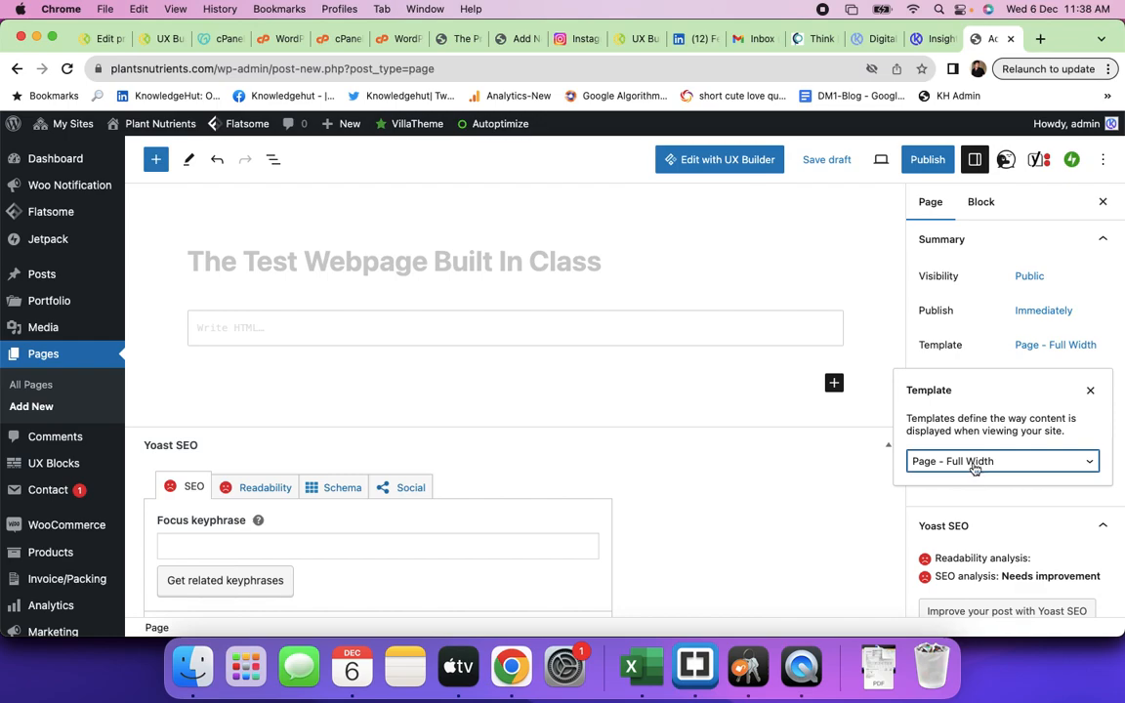
# - Collapse the Yoast SEO section, publish the page, and open its live view
pyautogui.click(835, 439)
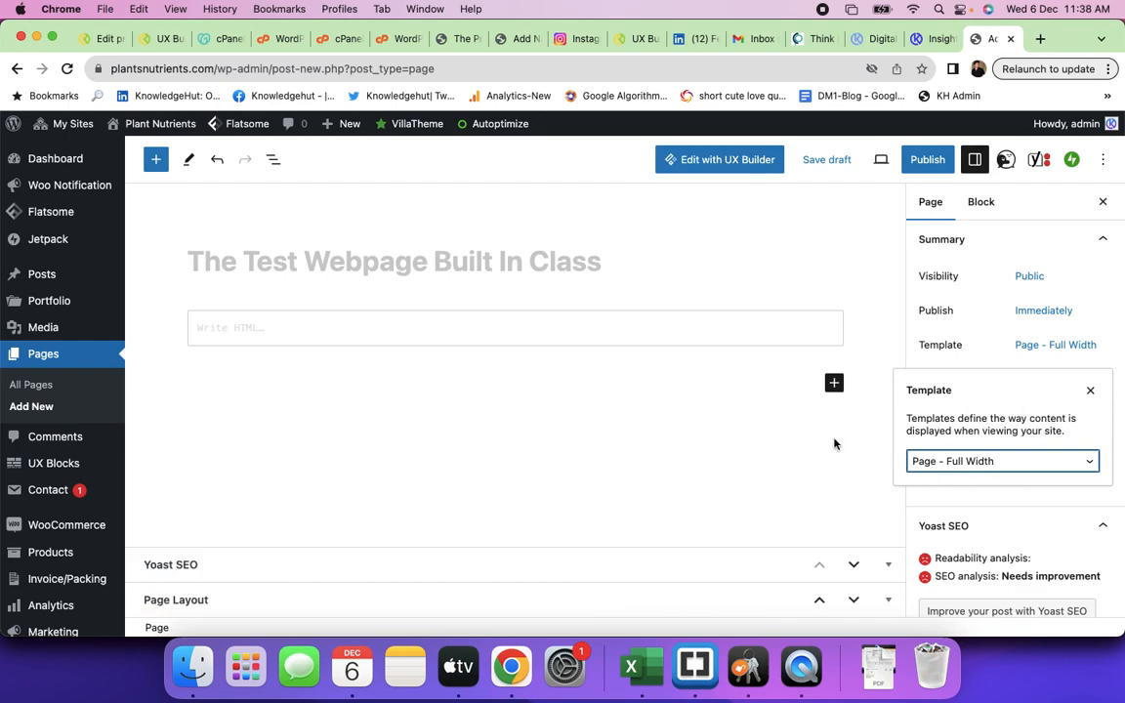
pyautogui.click(920, 161)
pyautogui.click(935, 161)
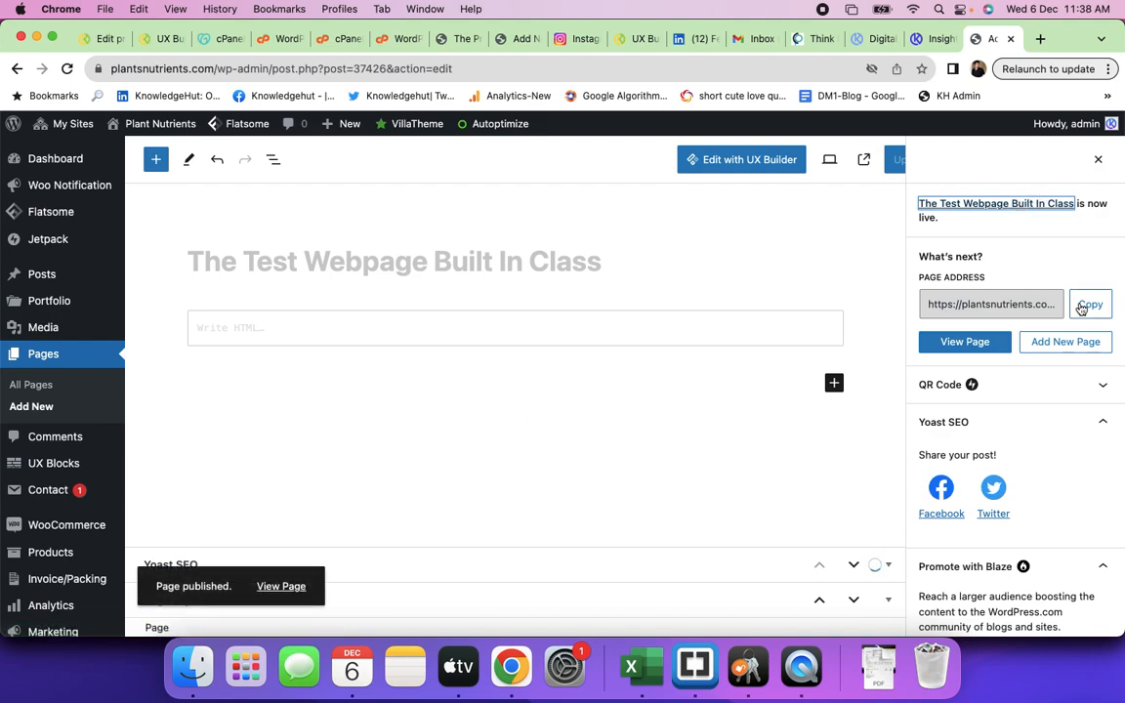
pyautogui.click(979, 344)
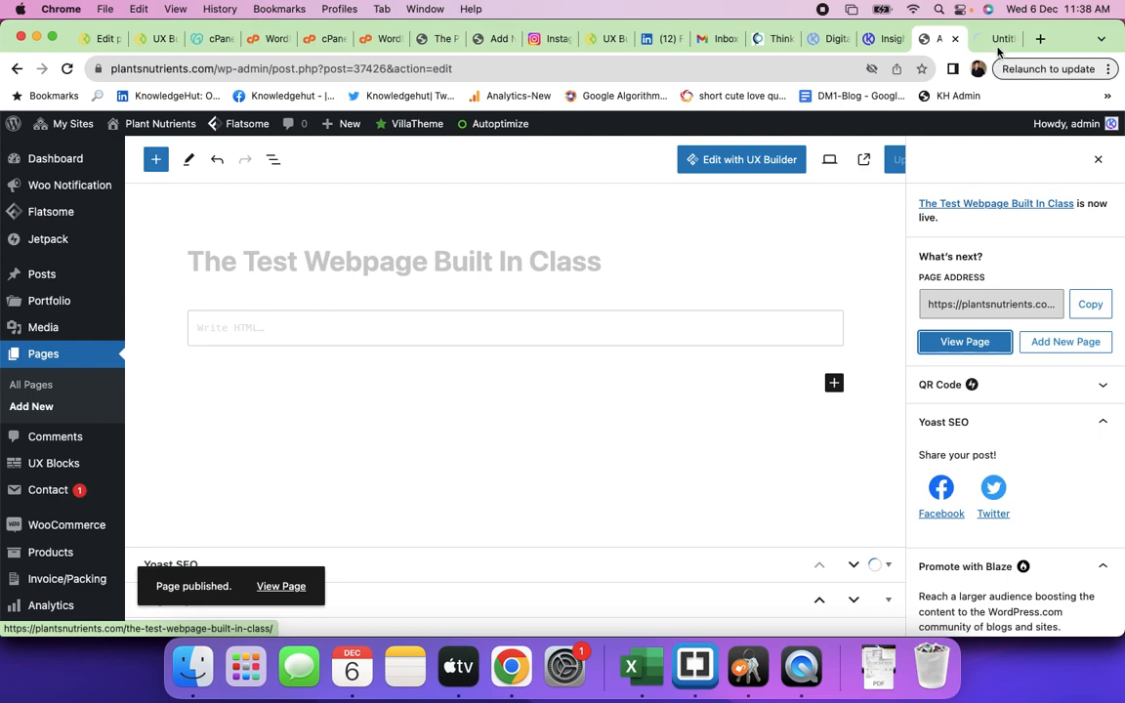
# - View the live page with only header and footer, then return to the editor tab
pyautogui.click(997, 38)
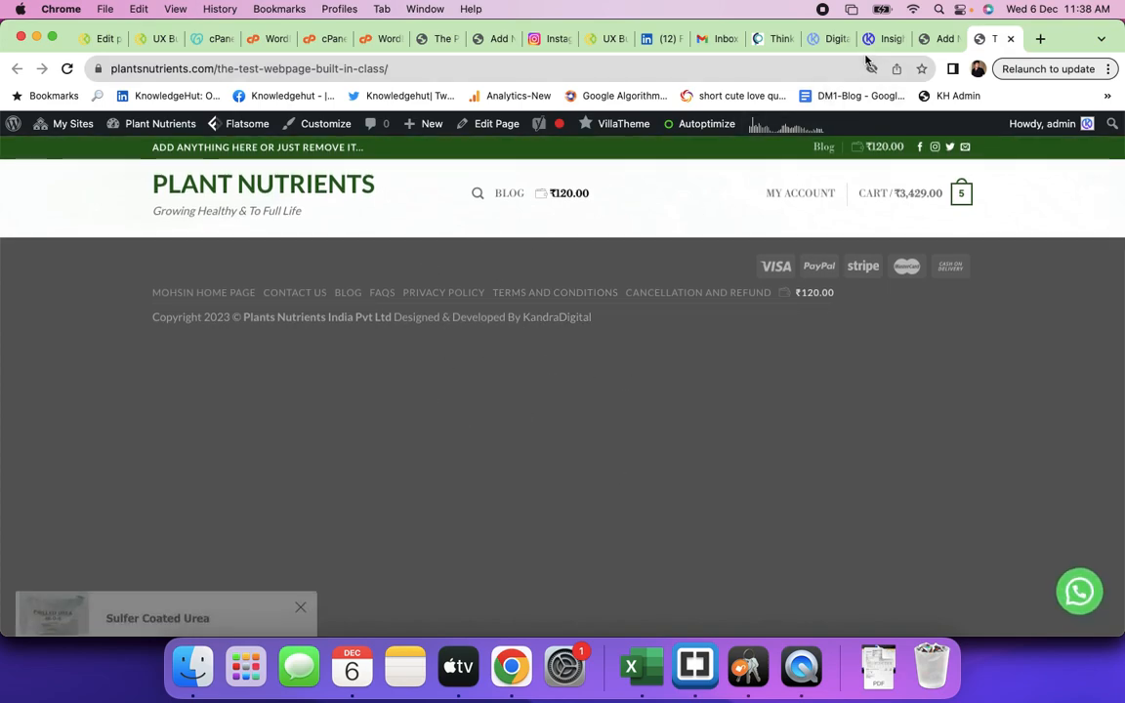
pyautogui.click(935, 39)
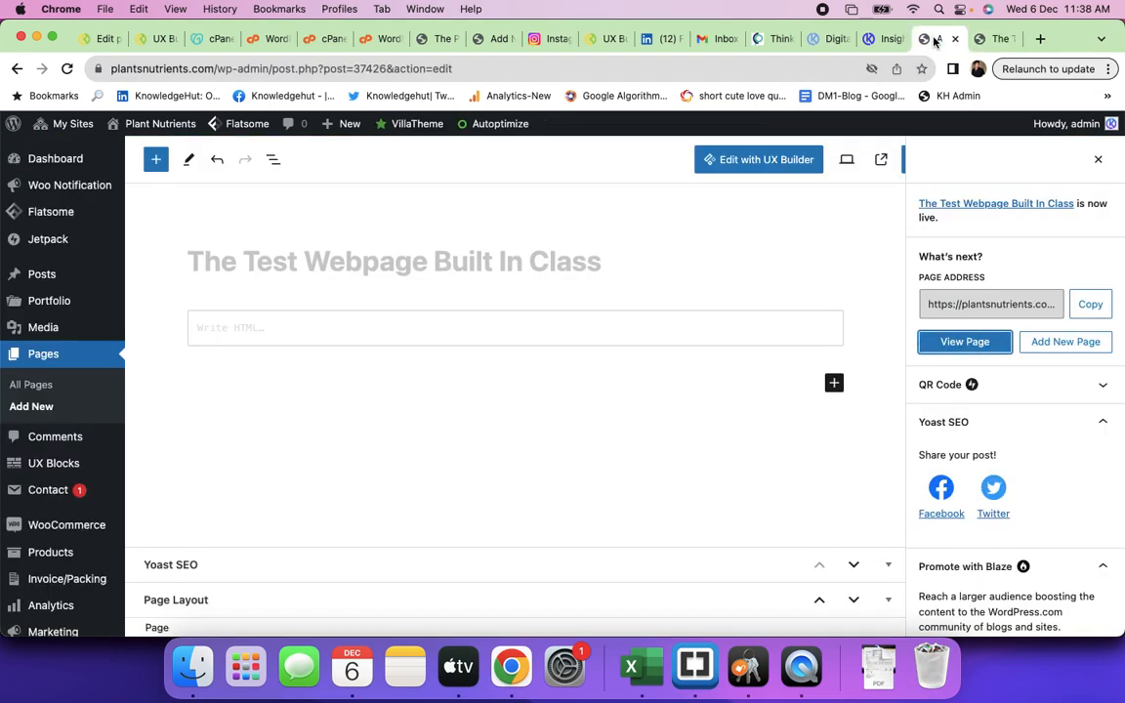
# - Open the page in Flatsome UX Builder and add a single One Column row
pyautogui.click(742, 160)
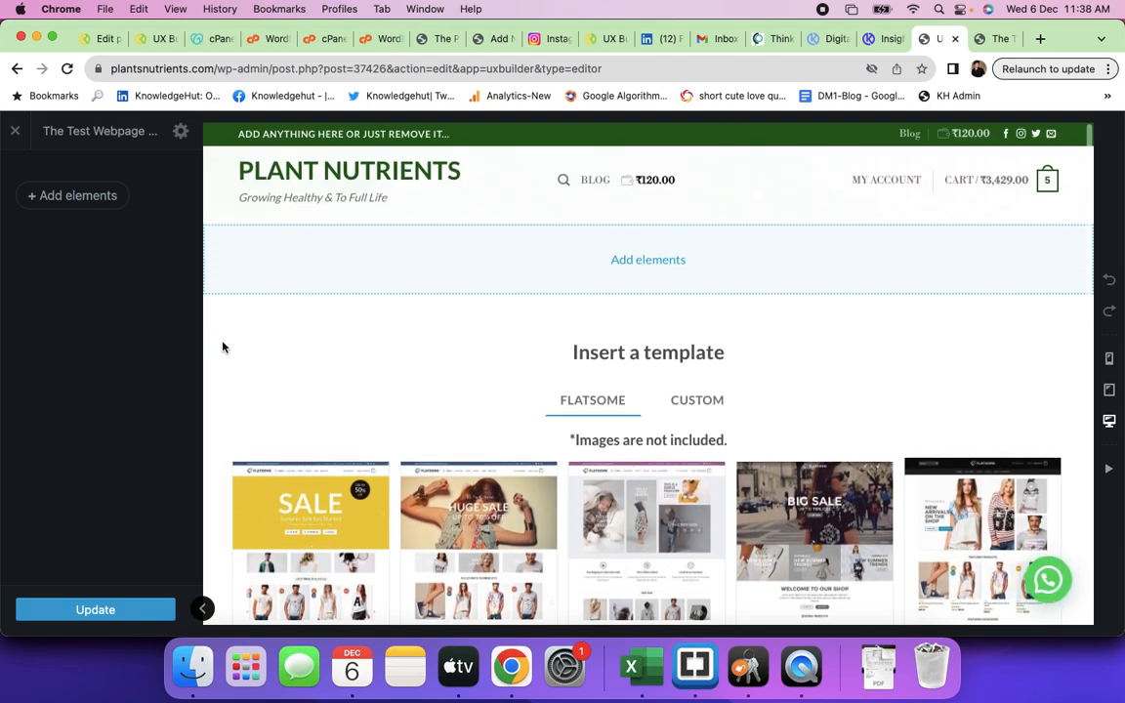
pyautogui.click(76, 199)
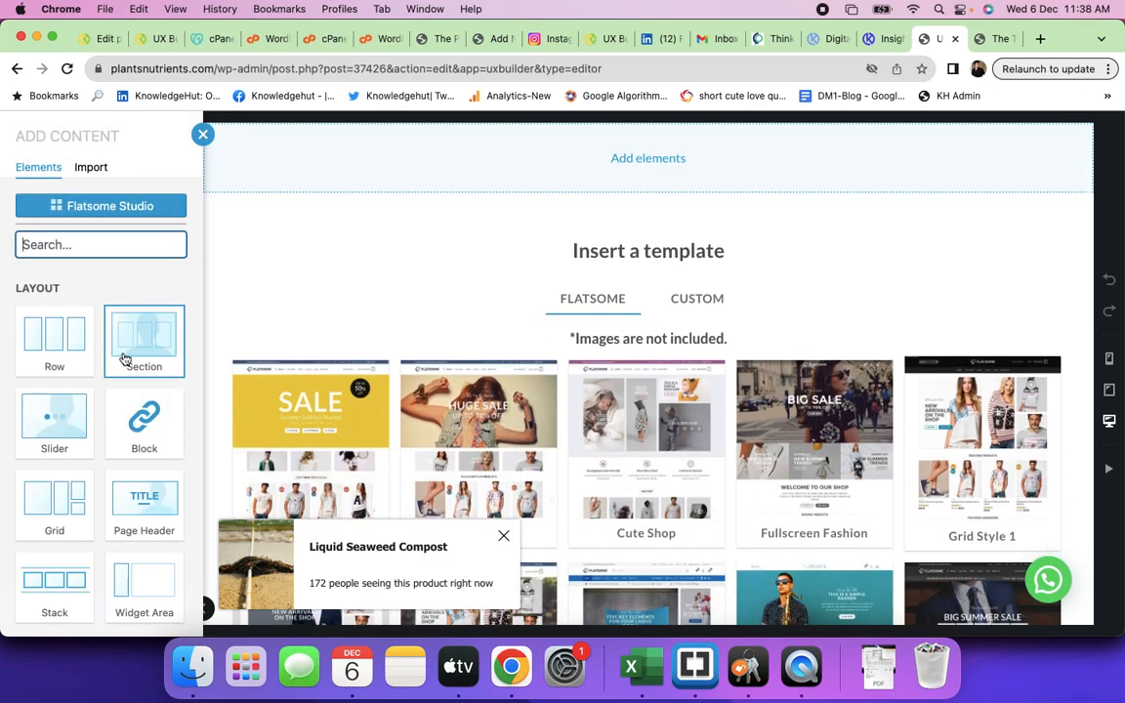
pyautogui.click(63, 350)
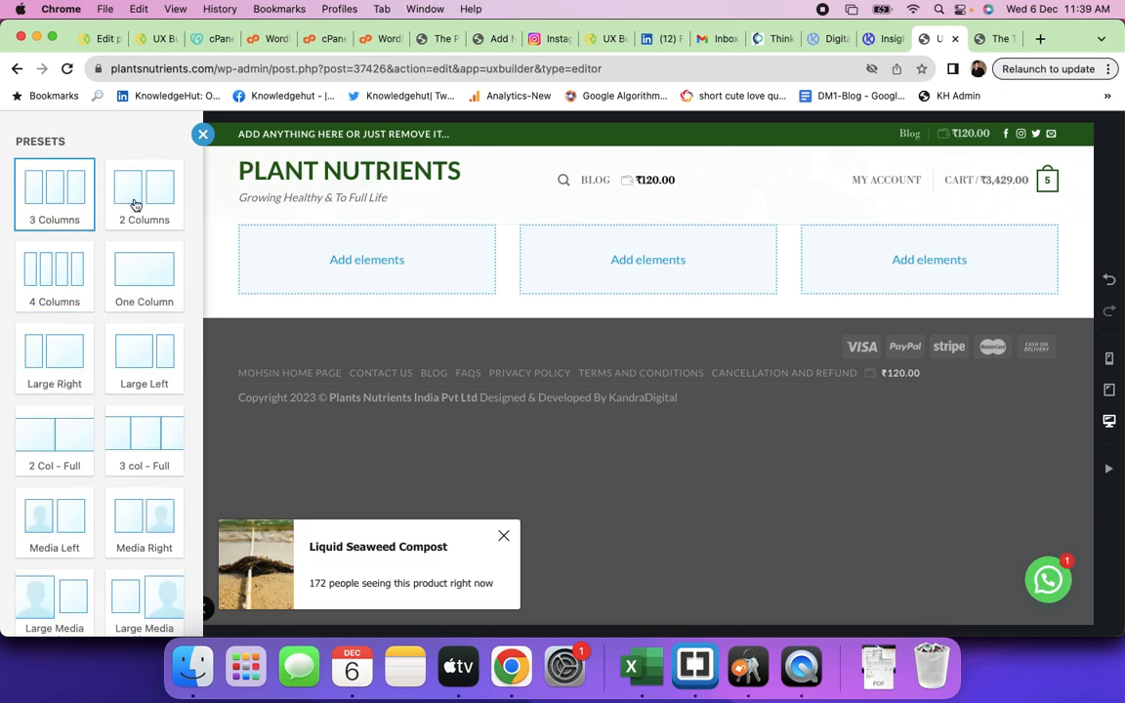
pyautogui.click(144, 293)
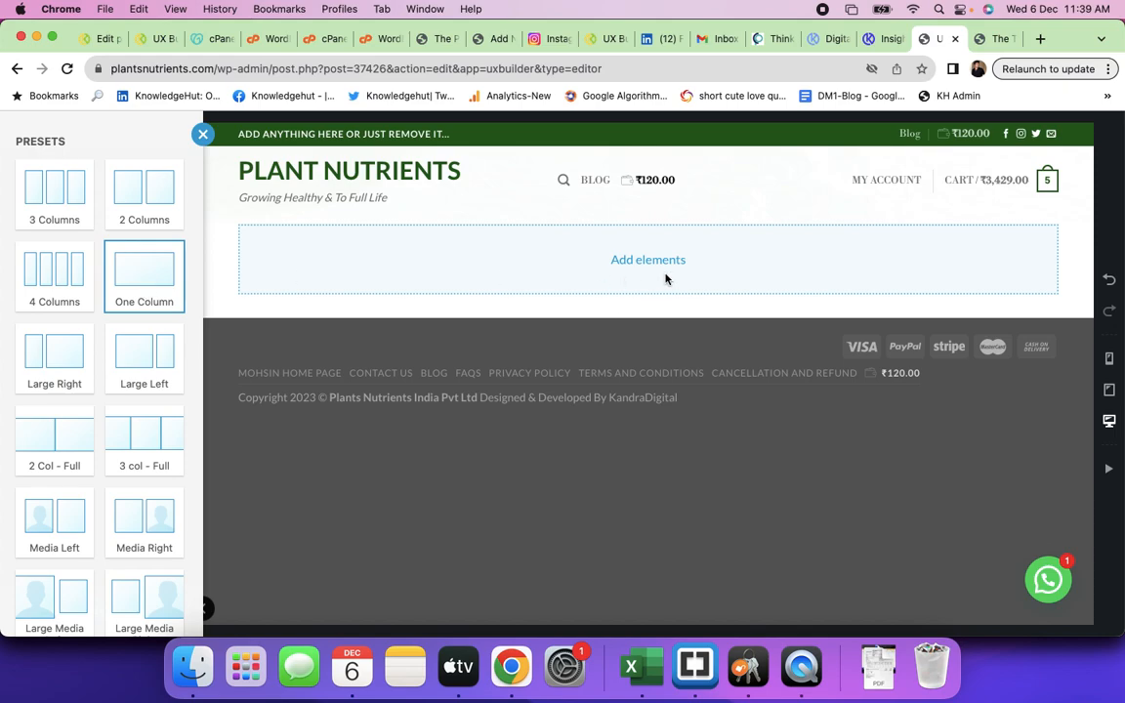
pyautogui.scroll(-3, 106, 489)
pyautogui.click(94, 603)
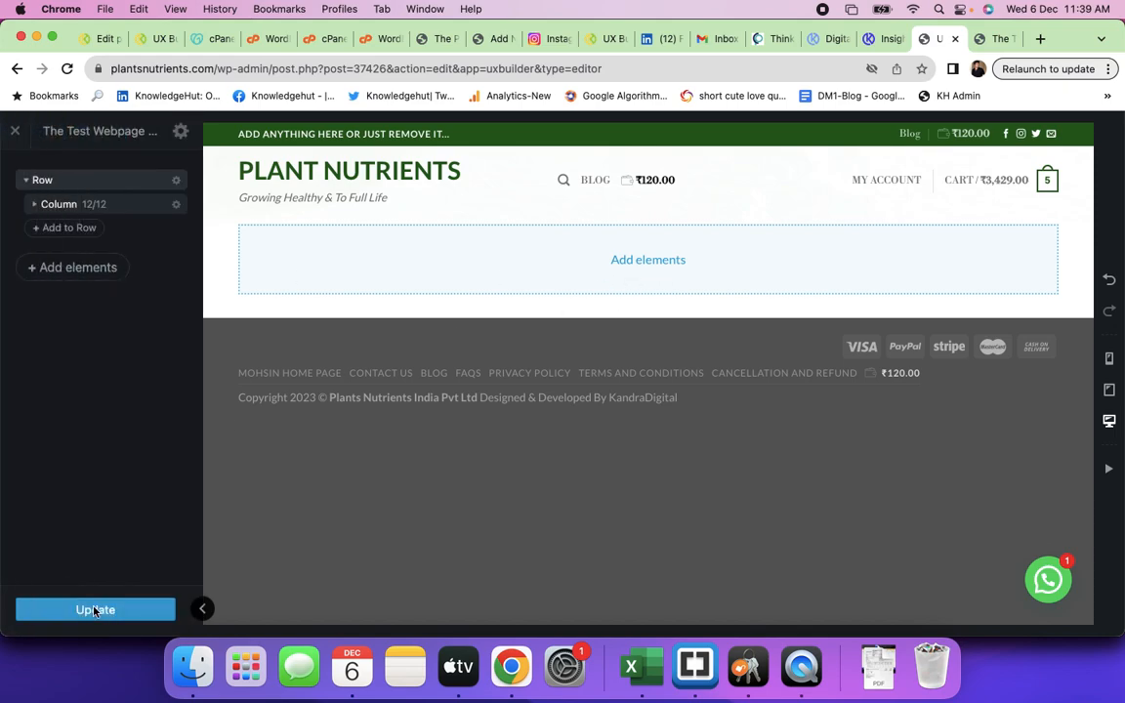
pyautogui.click(665, 228)
pyautogui.click(646, 258)
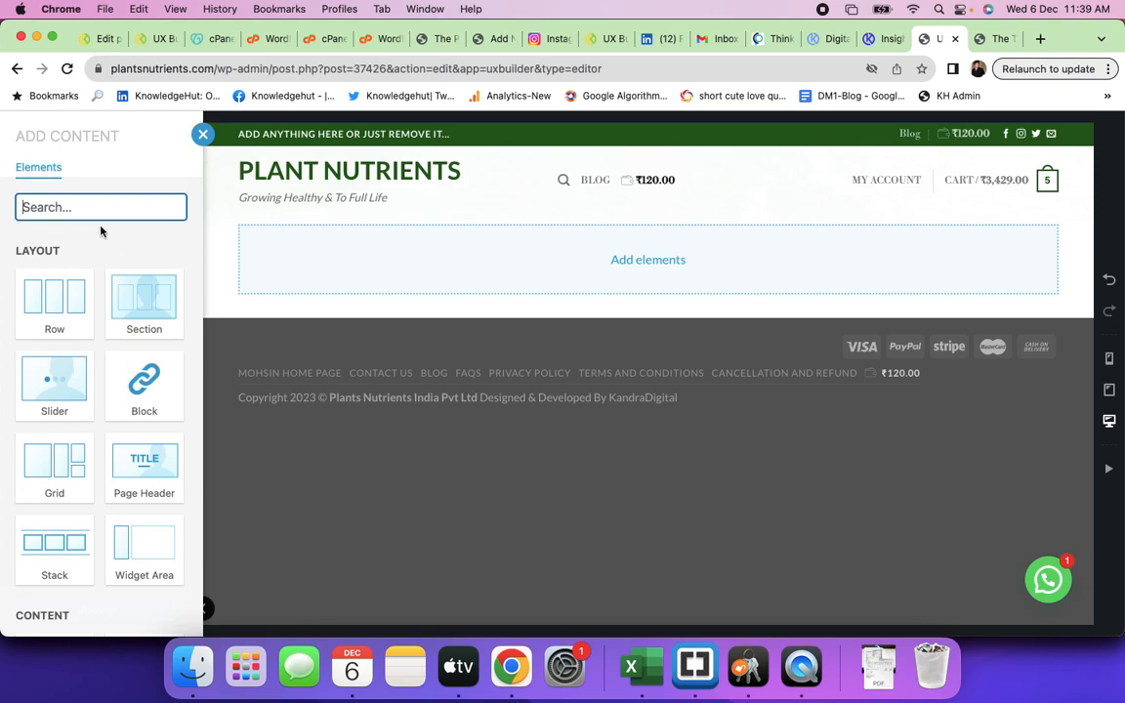
# - Add a Slider with default settings to the column and put a Banner slide inside it
pyautogui.click(53, 387)
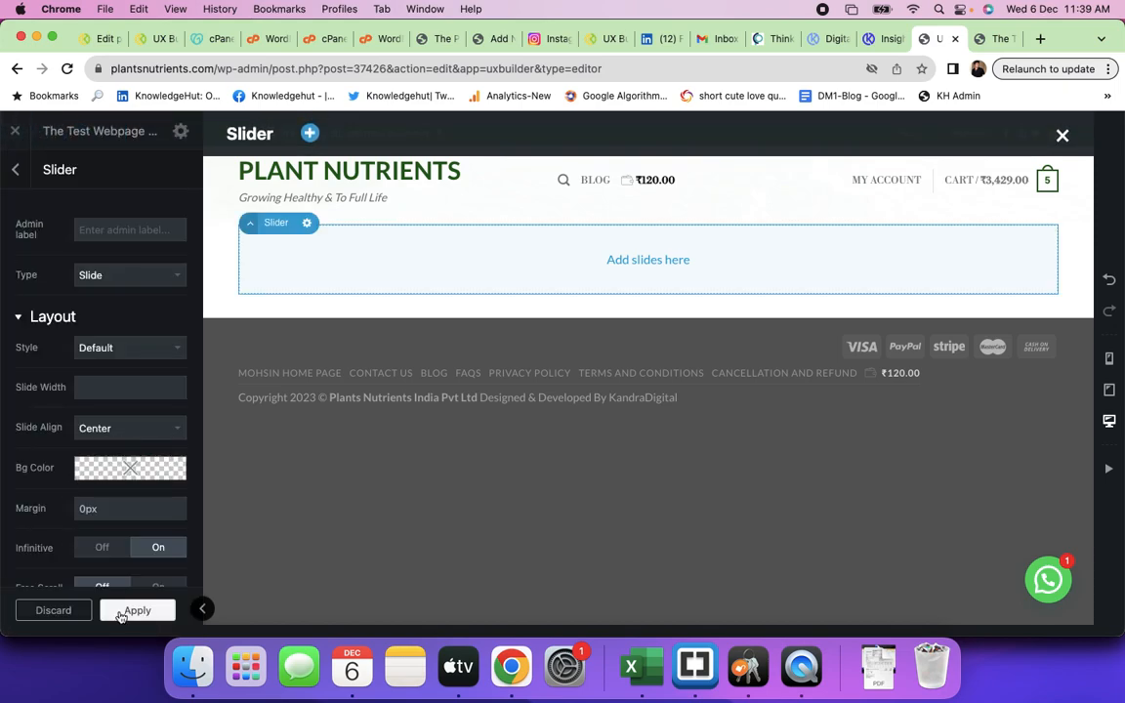
pyautogui.click(120, 611)
pyautogui.click(44, 228)
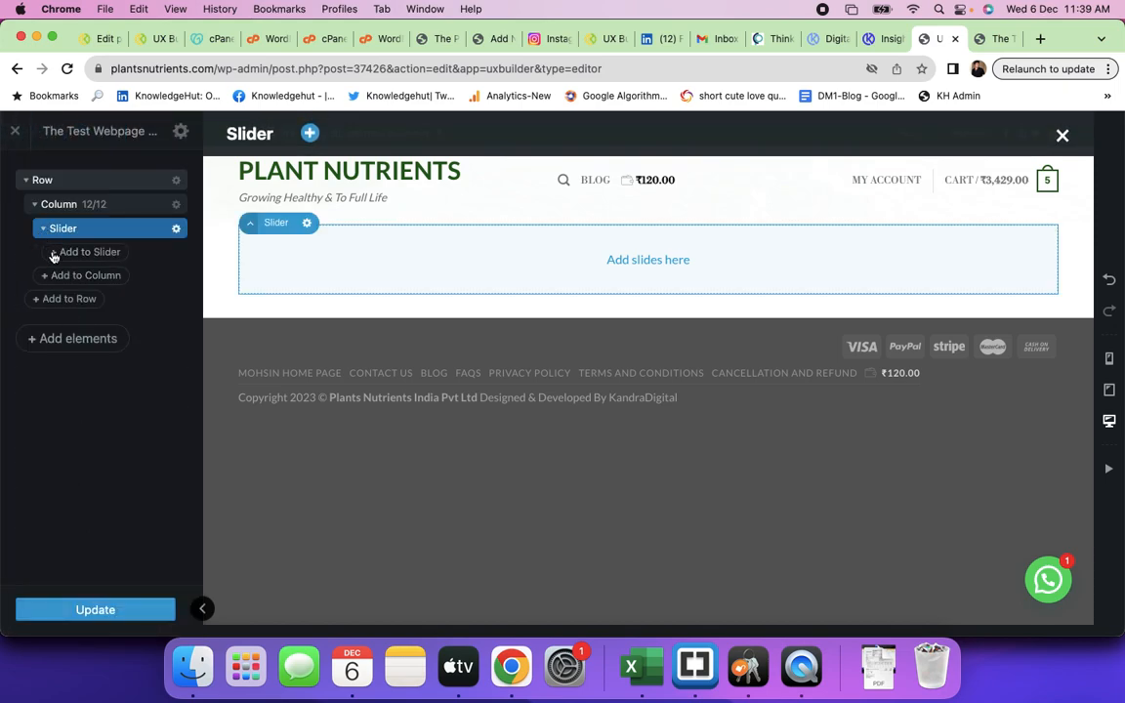
pyautogui.click(69, 254)
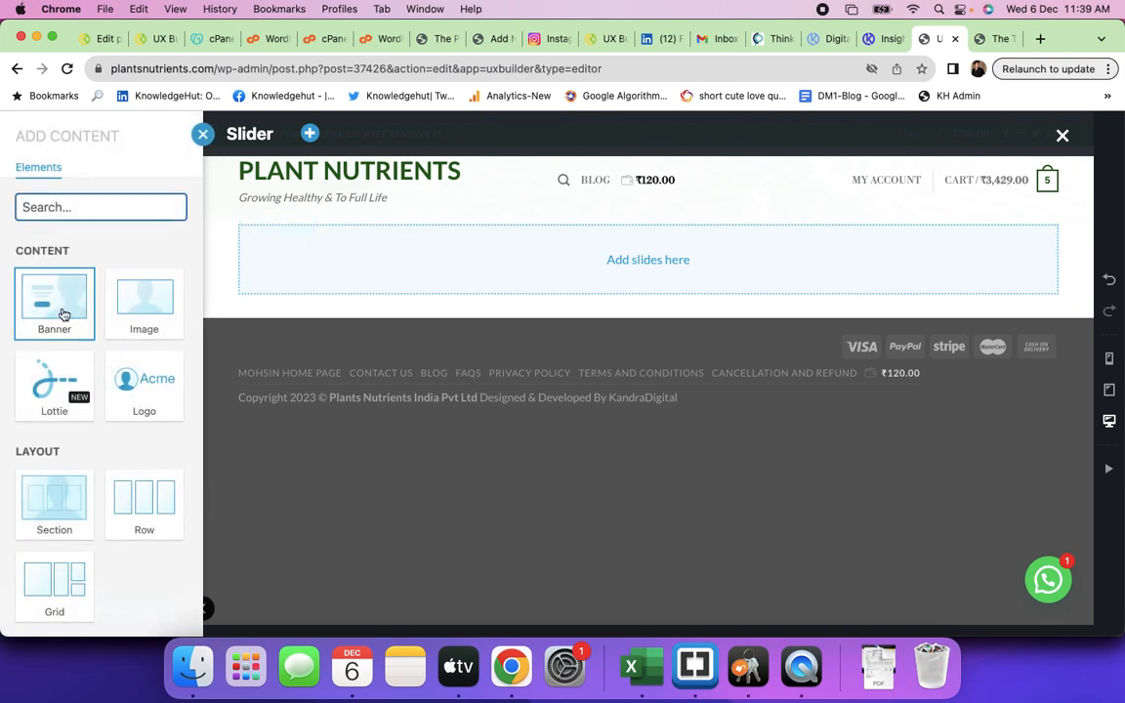
pyautogui.click(63, 313)
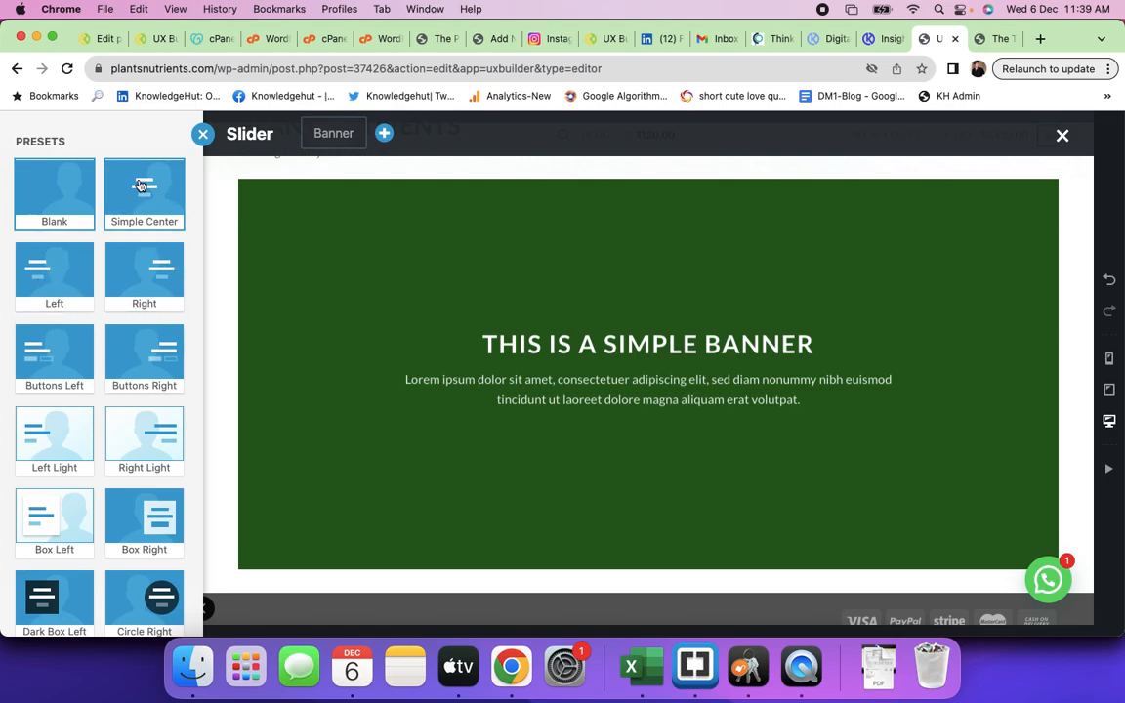
# - Preview the Left Light and Right Light presets, then apply the green Huge Sale banner preset
pyautogui.click(79, 441)
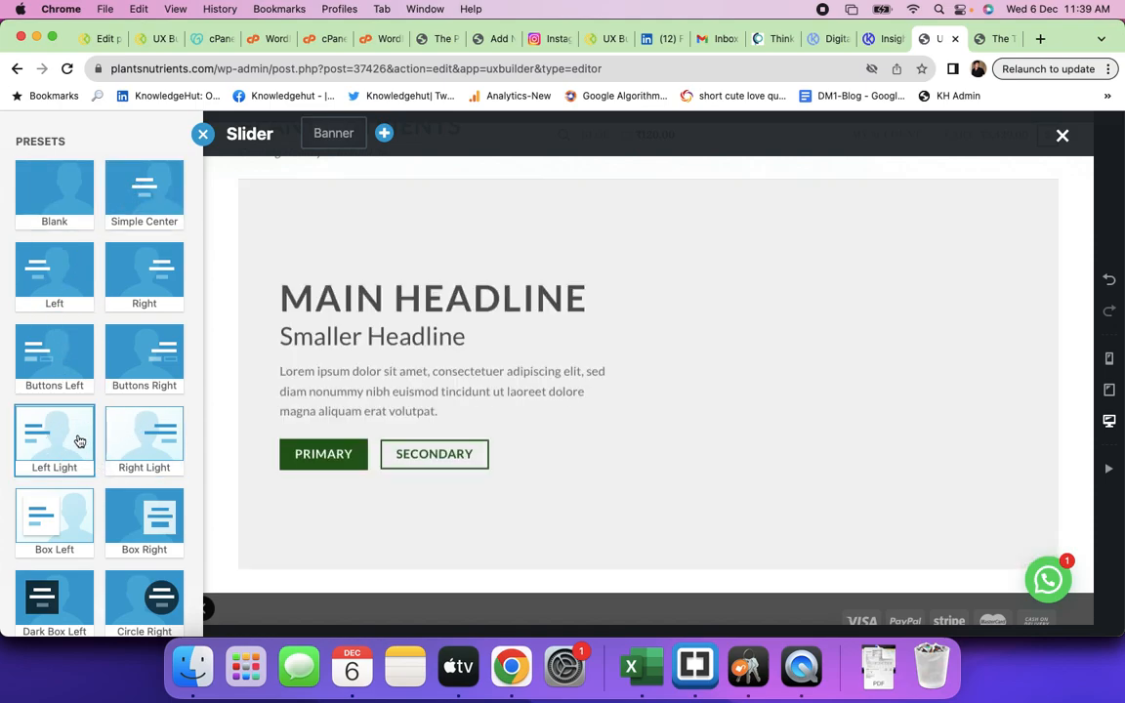
pyautogui.click(158, 445)
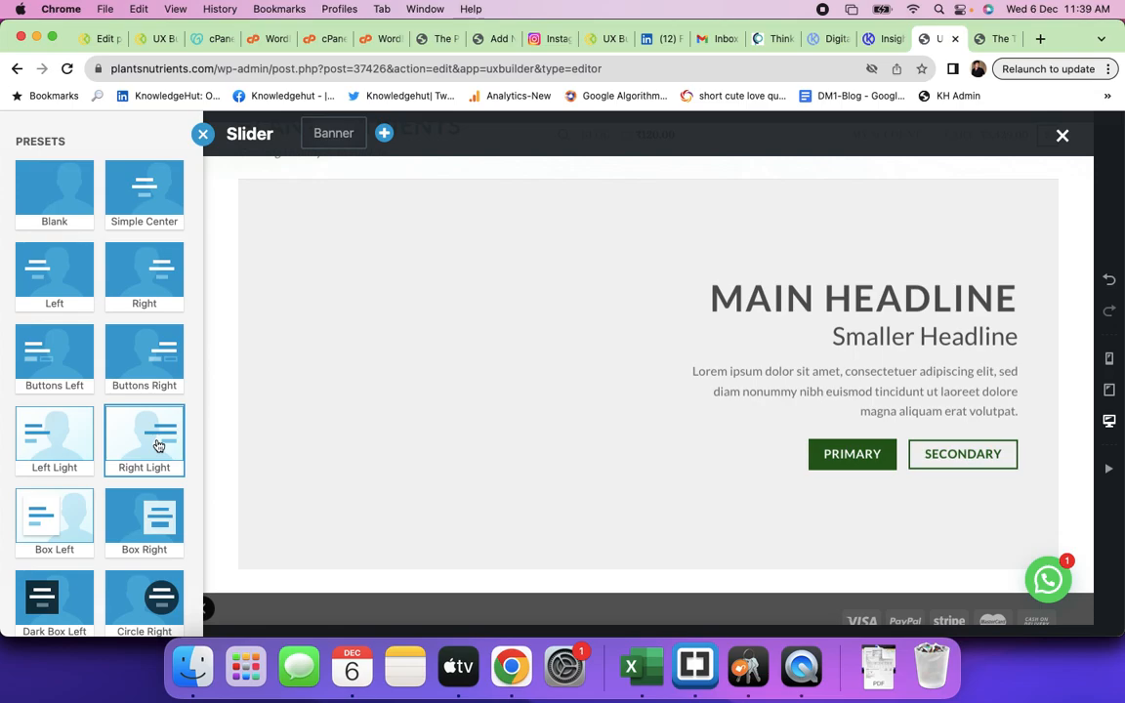
pyautogui.scroll(-3, 94, 488)
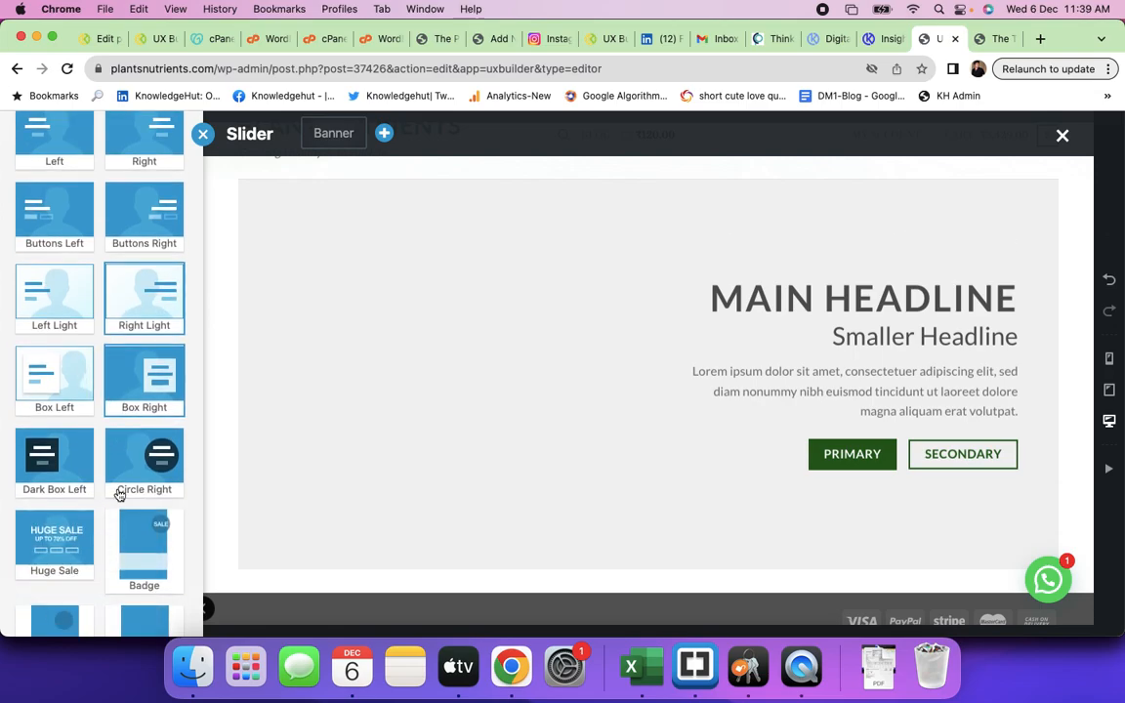
pyautogui.scroll(-2, 93, 561)
pyautogui.click(53, 434)
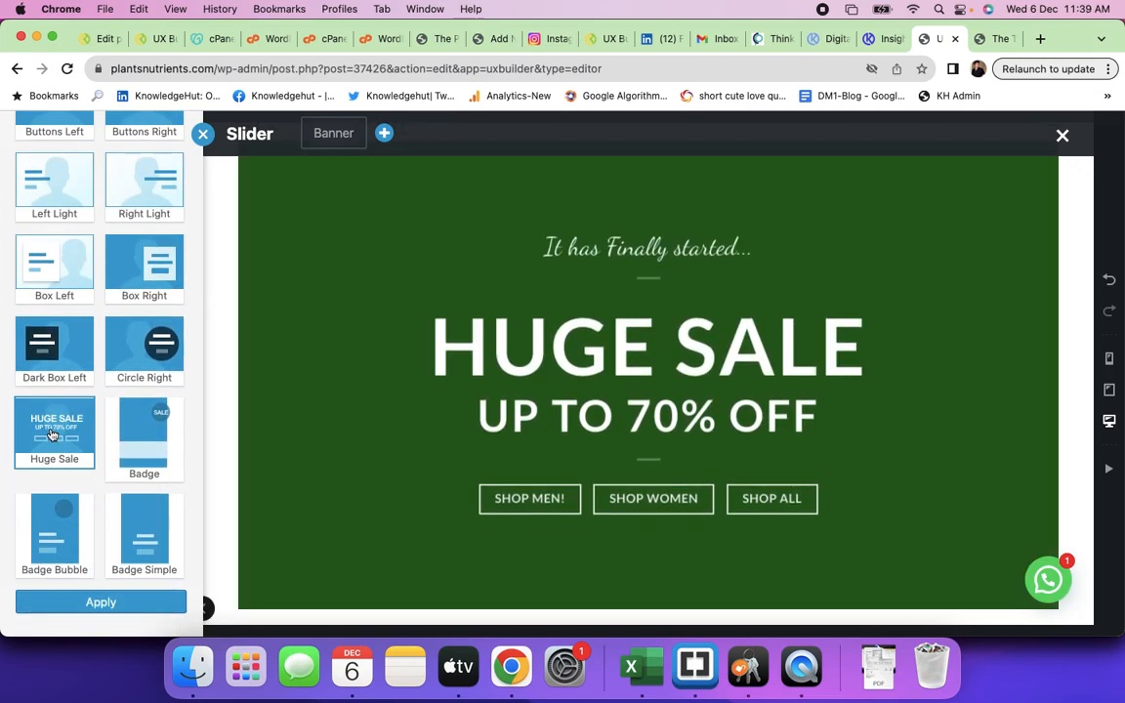
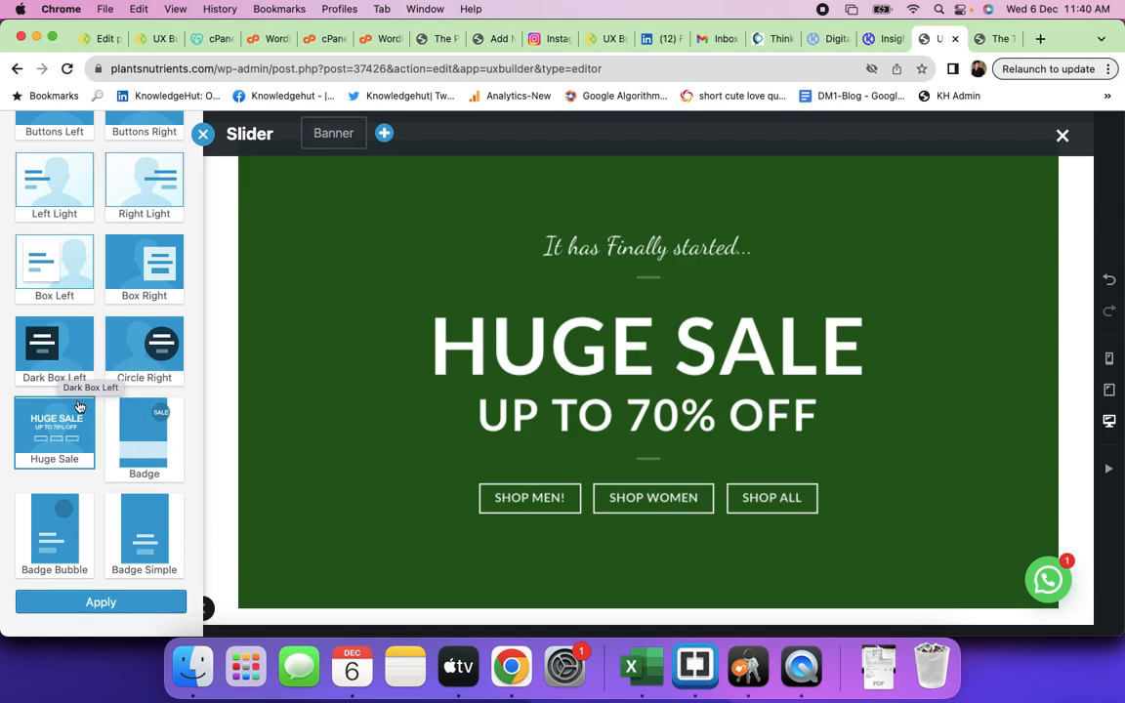
# - Confirm the Huge Sale banner preset and change its layout height from 600px to 400px
pyautogui.click(101, 602)
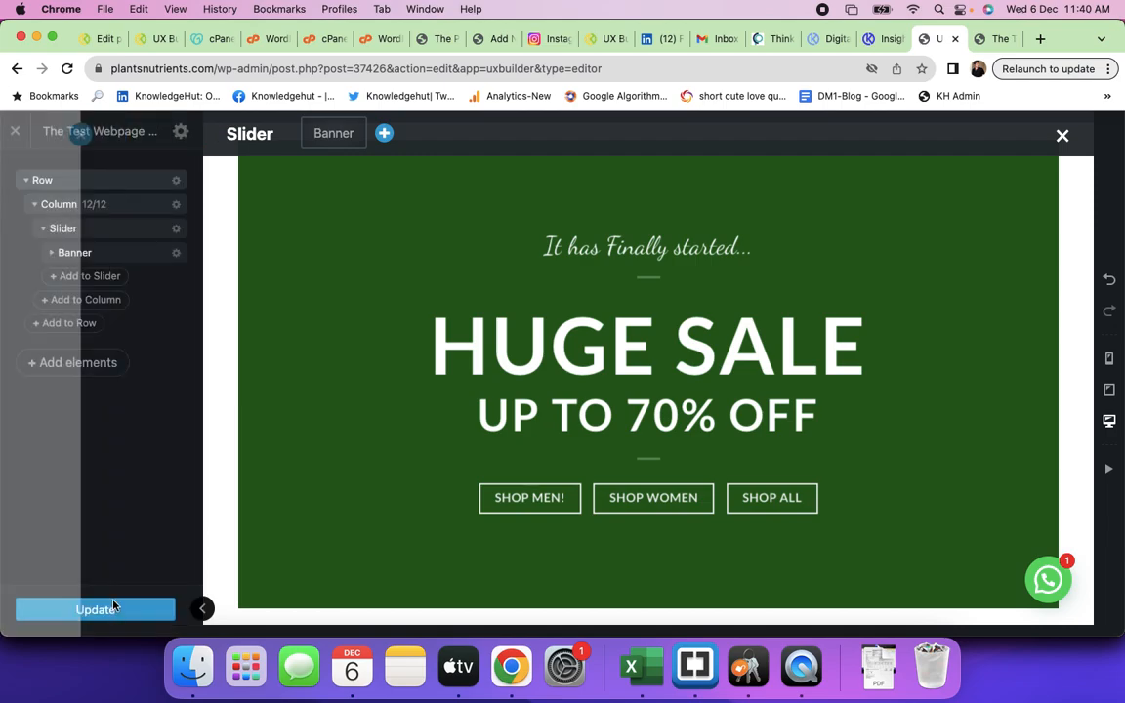
pyautogui.moveTo(95, 317)
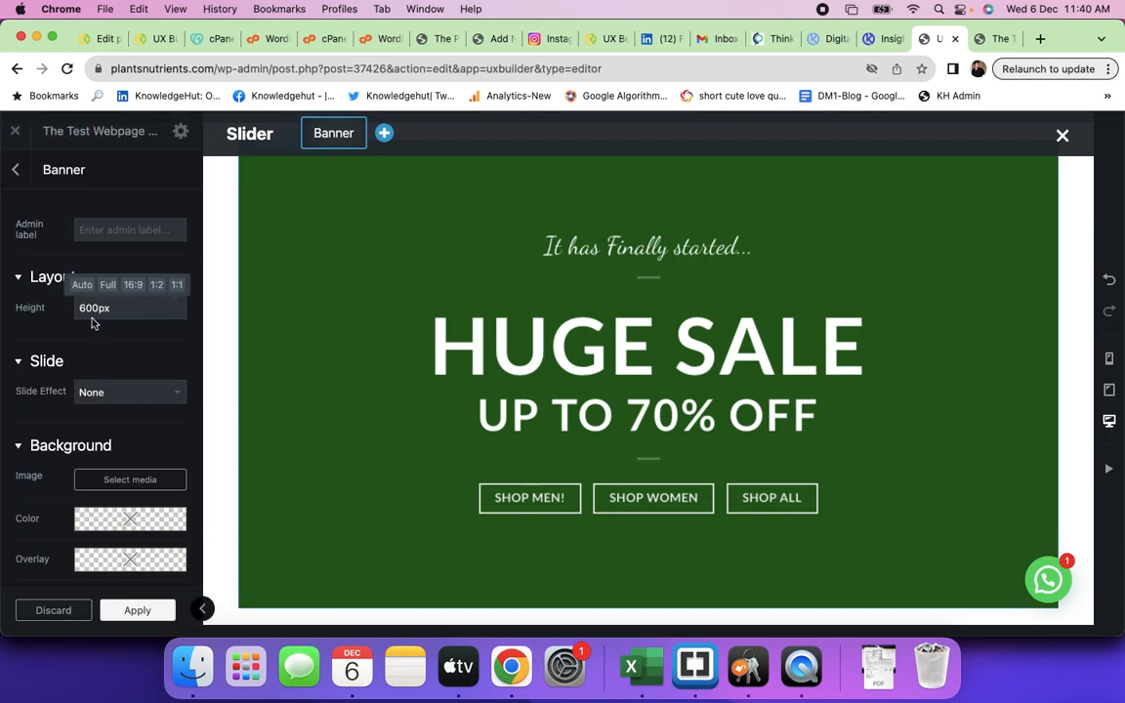
pyautogui.press('BackSpace')
pyautogui.write('4')
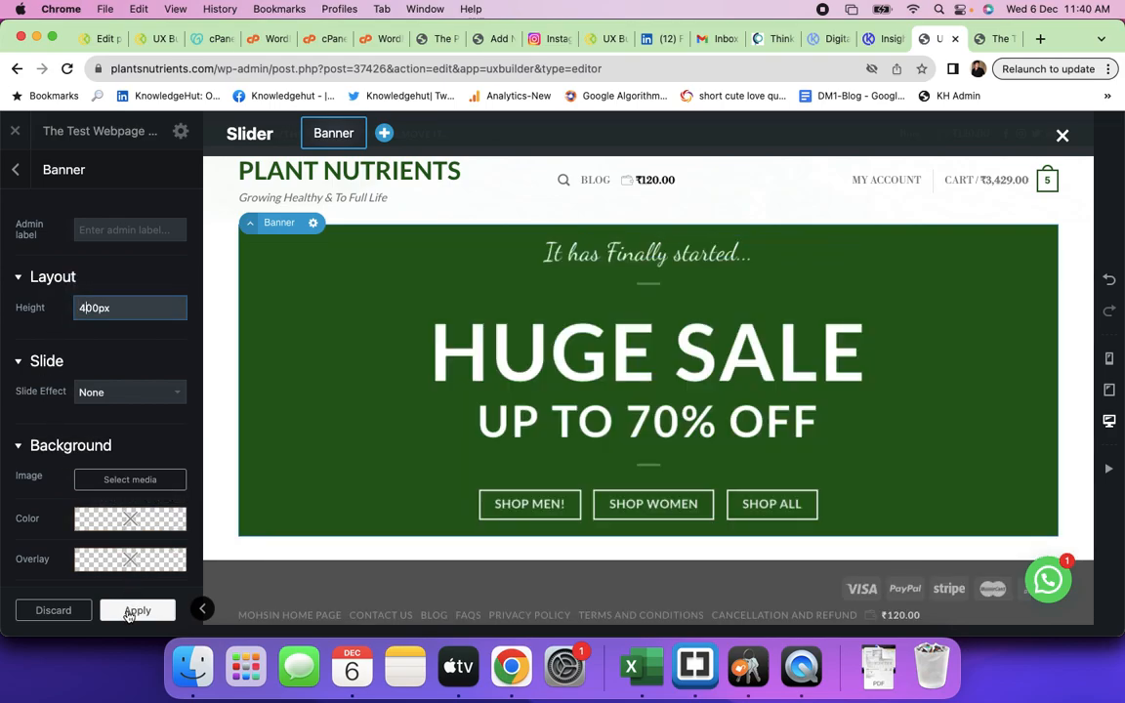
pyautogui.click(133, 607)
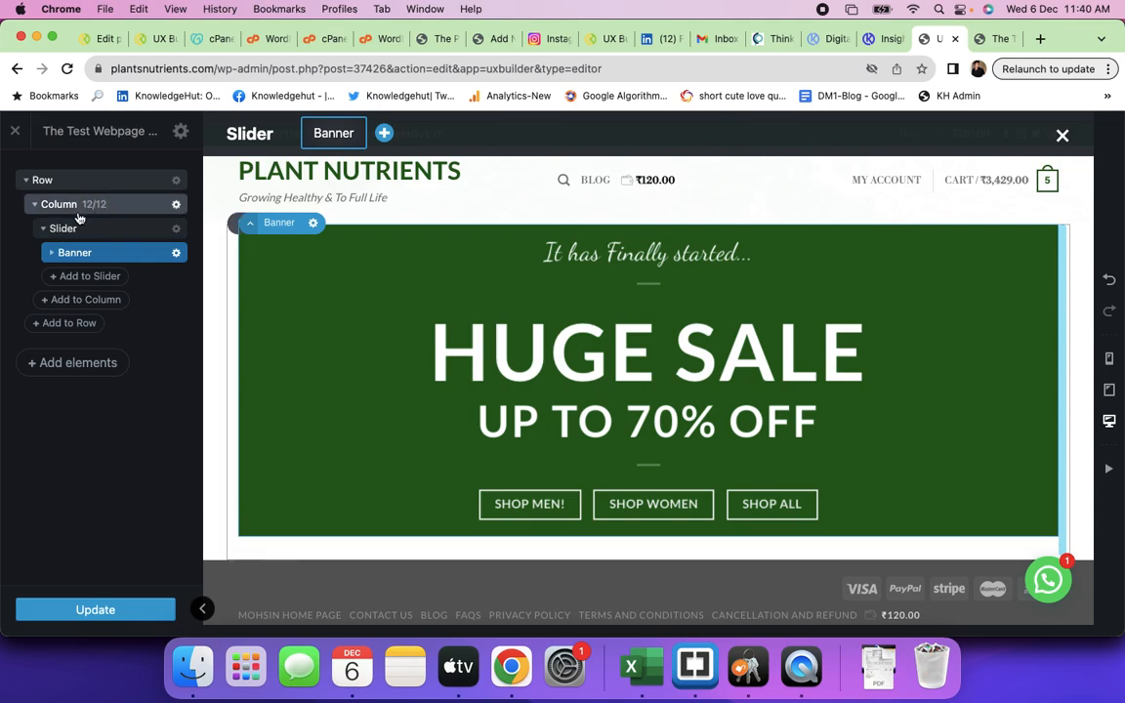
# - Collapse the element tree and move the Slider out of the column to sit above the Row
pyautogui.click(35, 207)
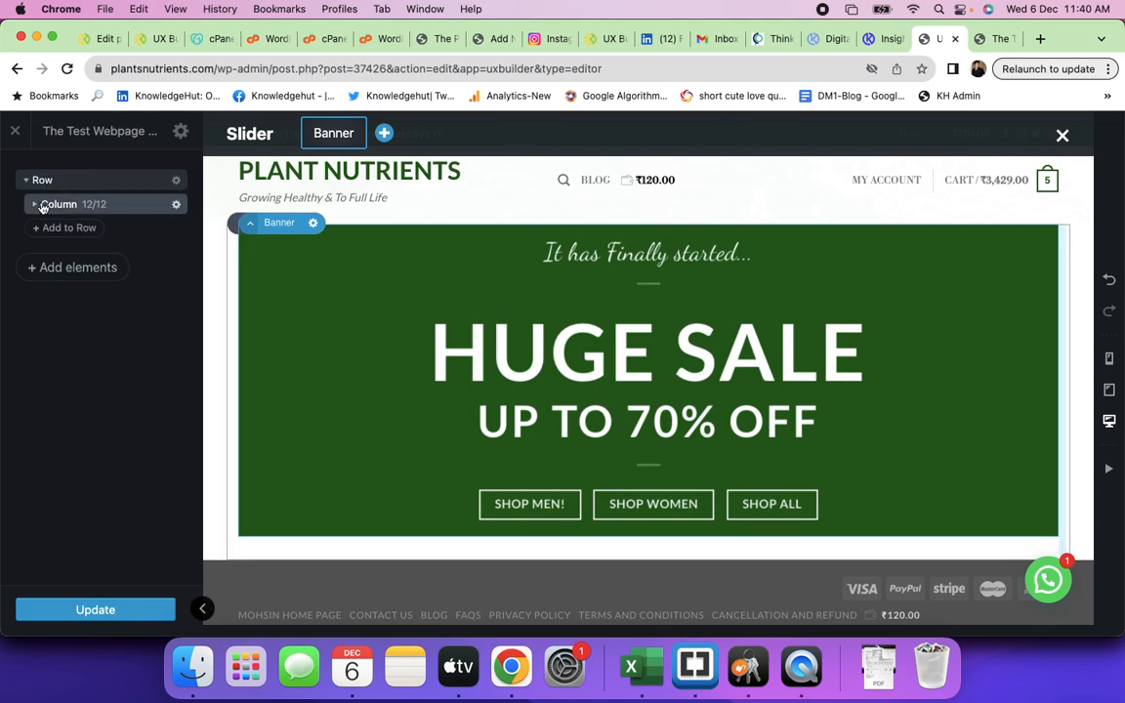
pyautogui.click(34, 205)
pyautogui.click(43, 230)
pyautogui.moveTo(75, 234); pyautogui.dragTo(64, 159)
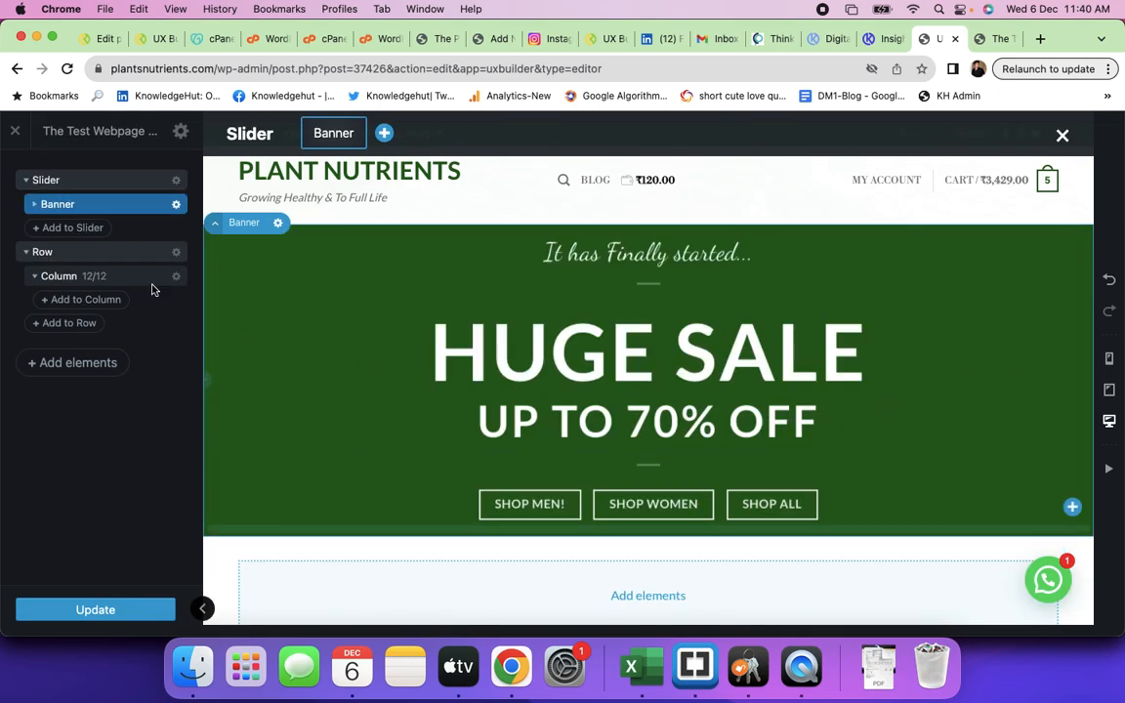
# - Add a Text element to the now-empty column, found by searching 'text'
pyautogui.click(59, 279)
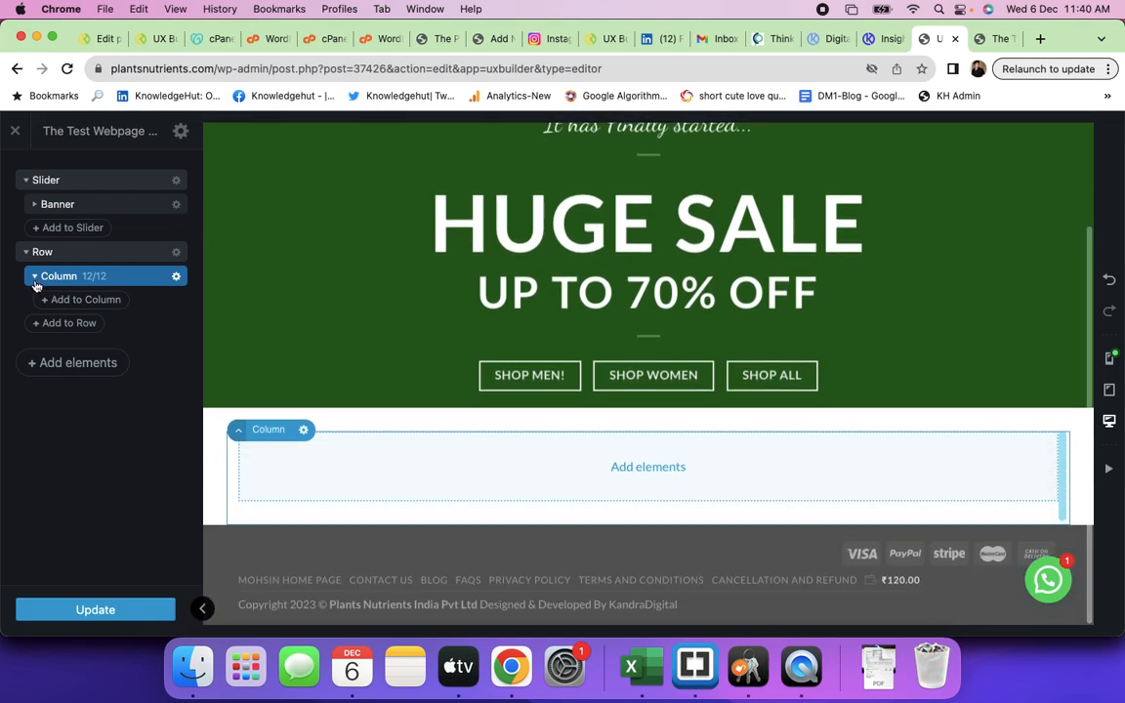
pyautogui.click(53, 304)
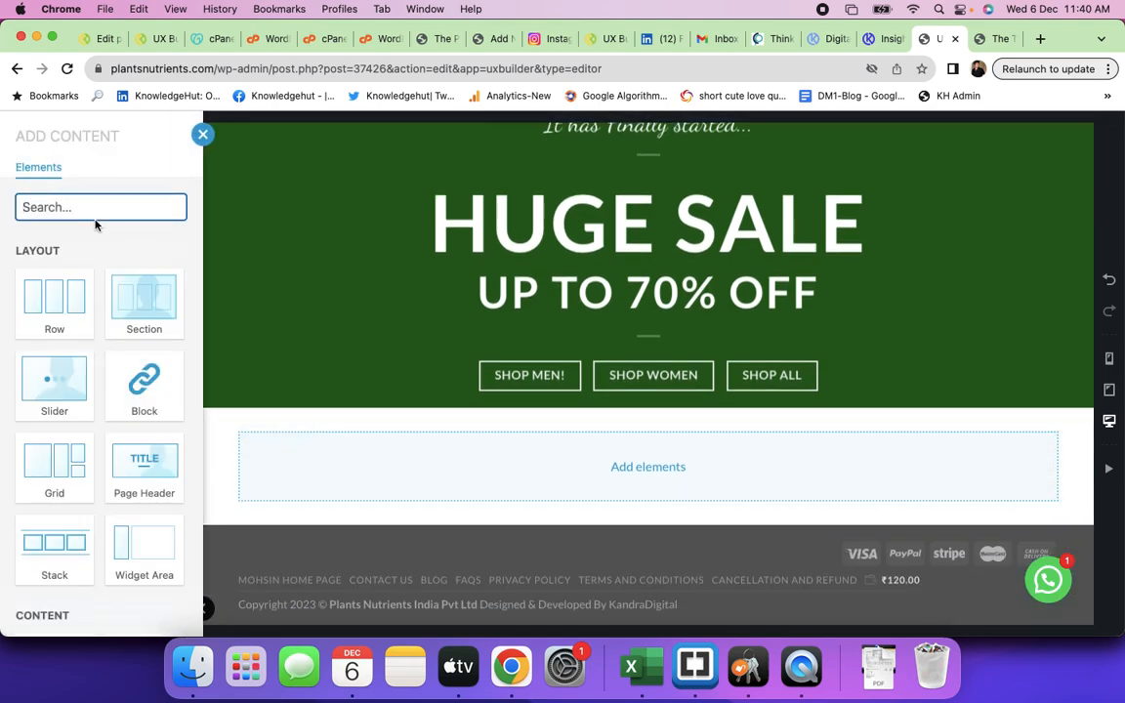
pyautogui.write('text')
pyautogui.click(73, 295)
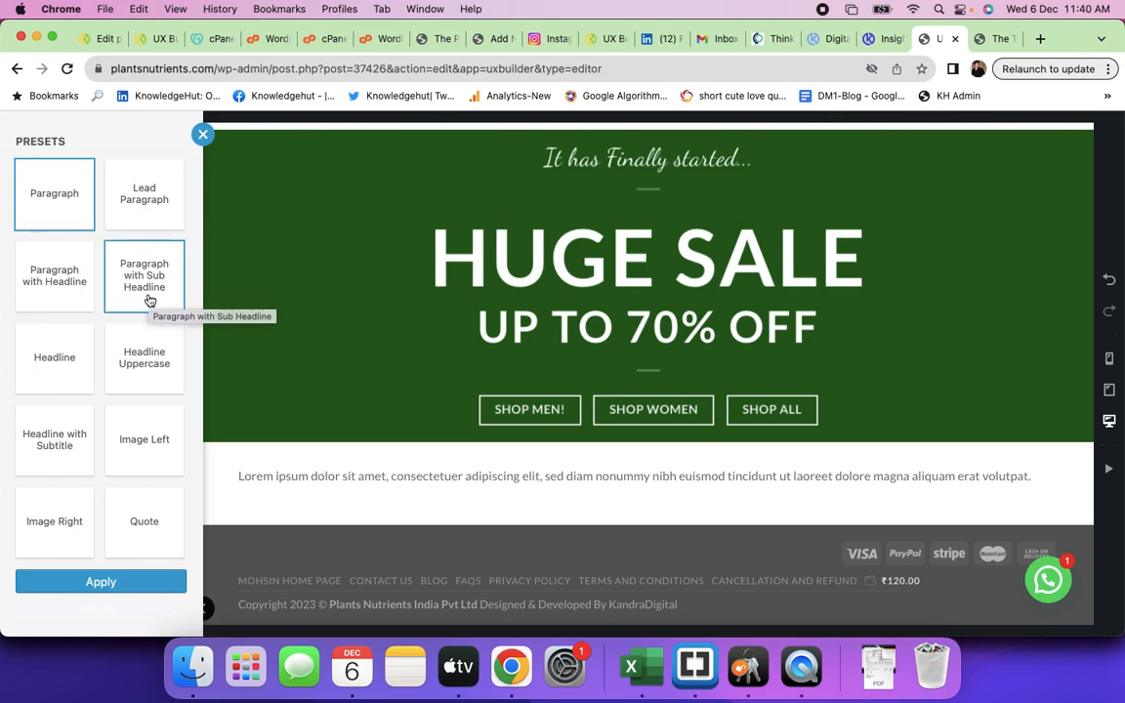
# - Try the text presets: lead, headline with paragraph, uppercase sub headline, large headline, subtitle, then Image Left
pyautogui.click(144, 227)
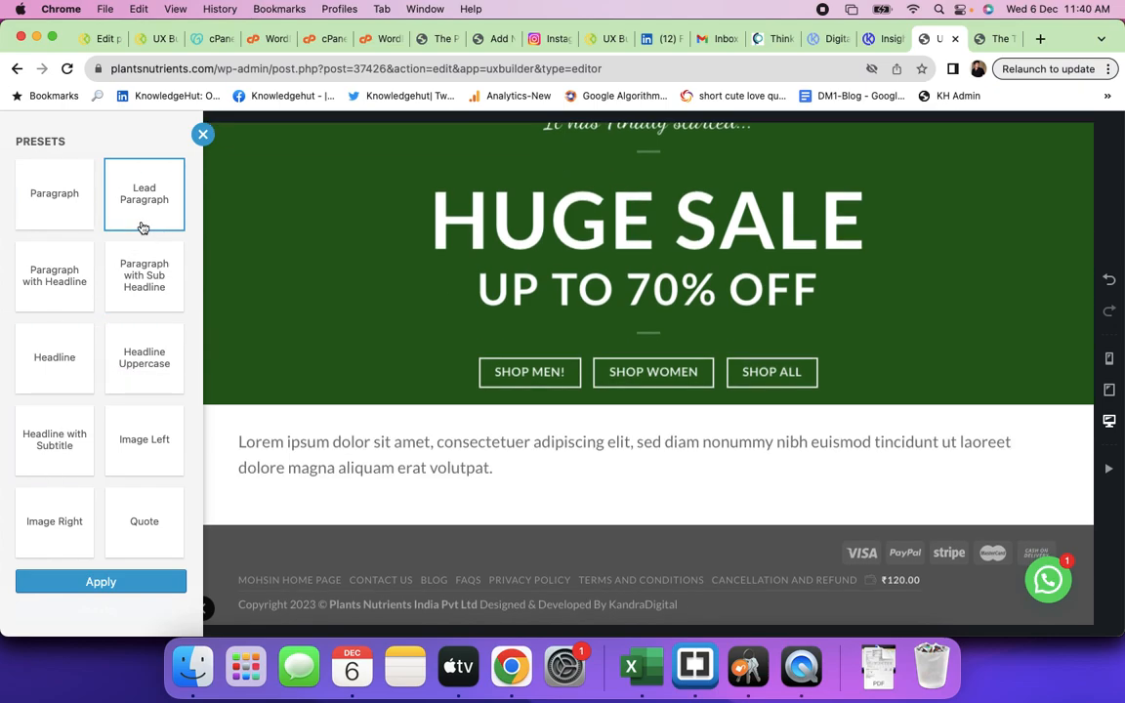
pyautogui.click(55, 274)
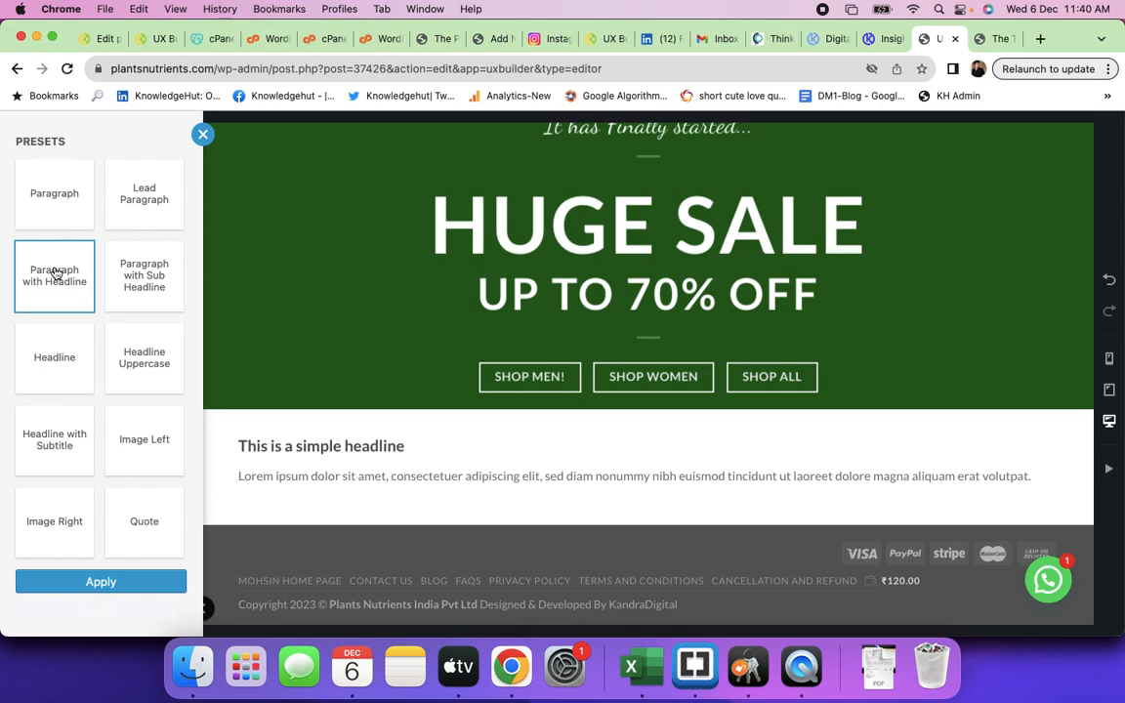
pyautogui.click(140, 289)
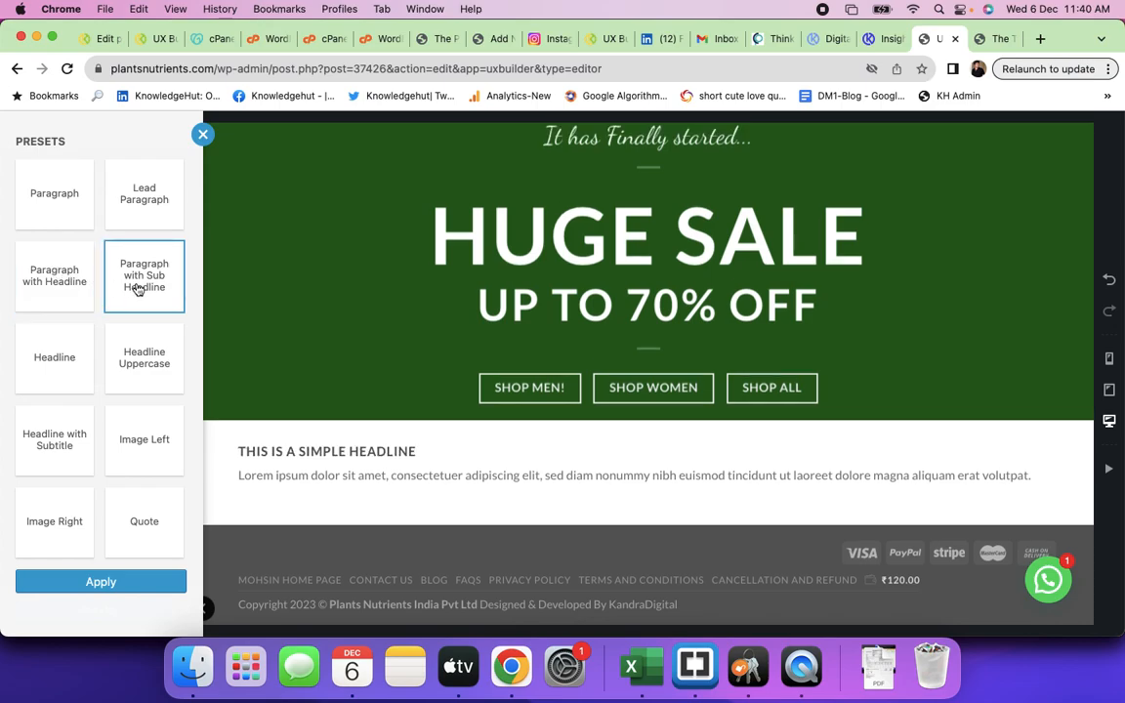
pyautogui.click(64, 355)
pyautogui.click(145, 365)
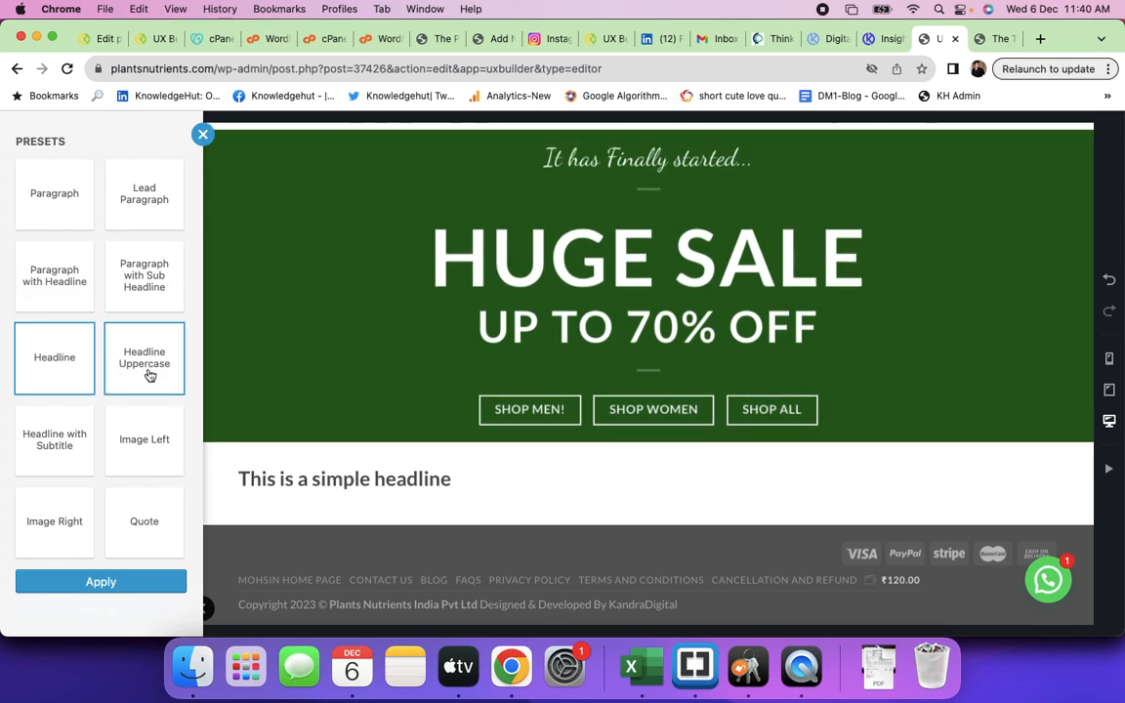
pyautogui.click(71, 442)
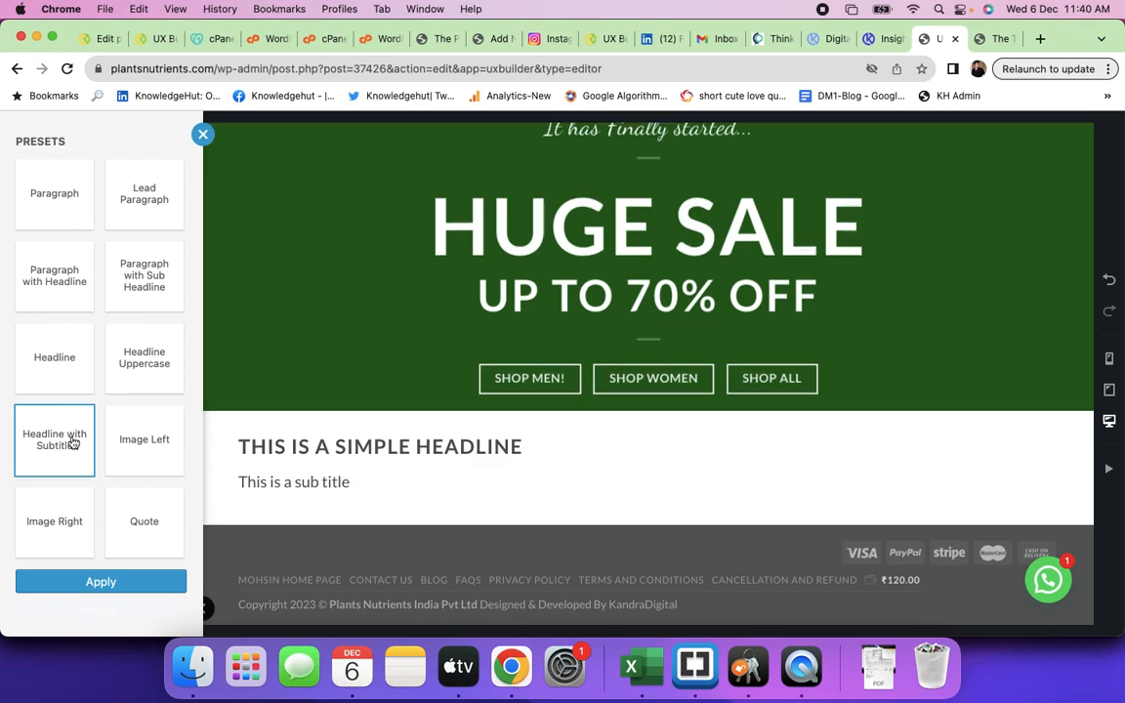
pyautogui.click(153, 452)
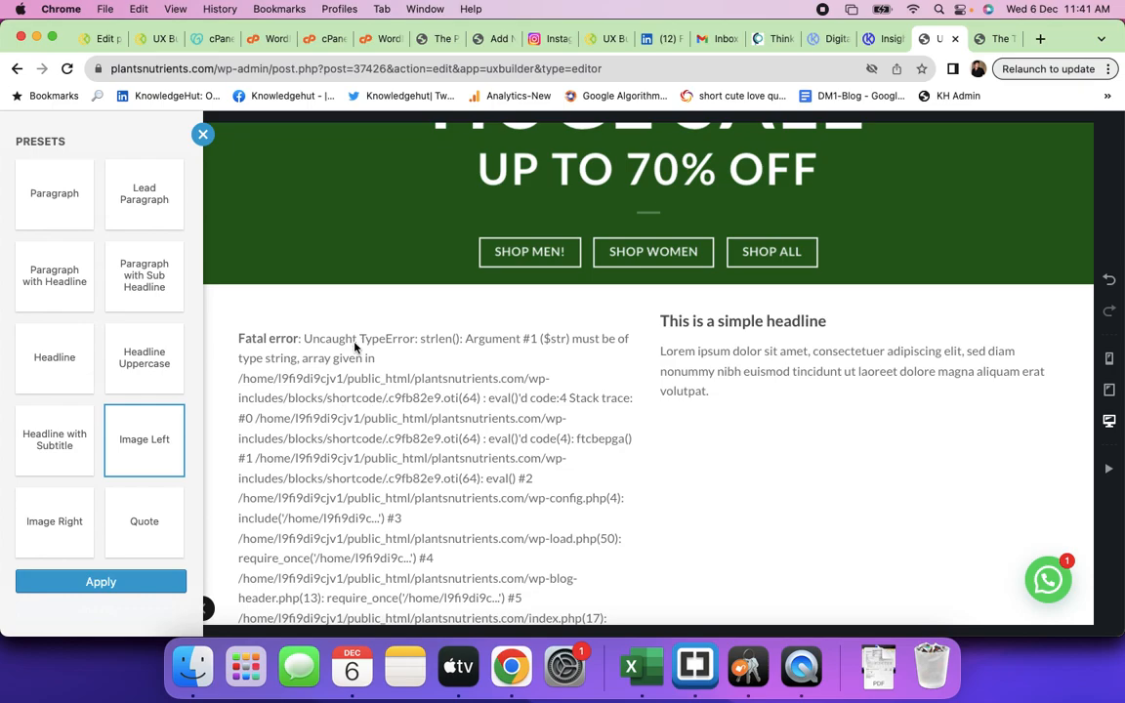
# - Go to cPanel File Manager and browse into public_html/plantsnutrients.com/wp-includes
pyautogui.click(363, 38)
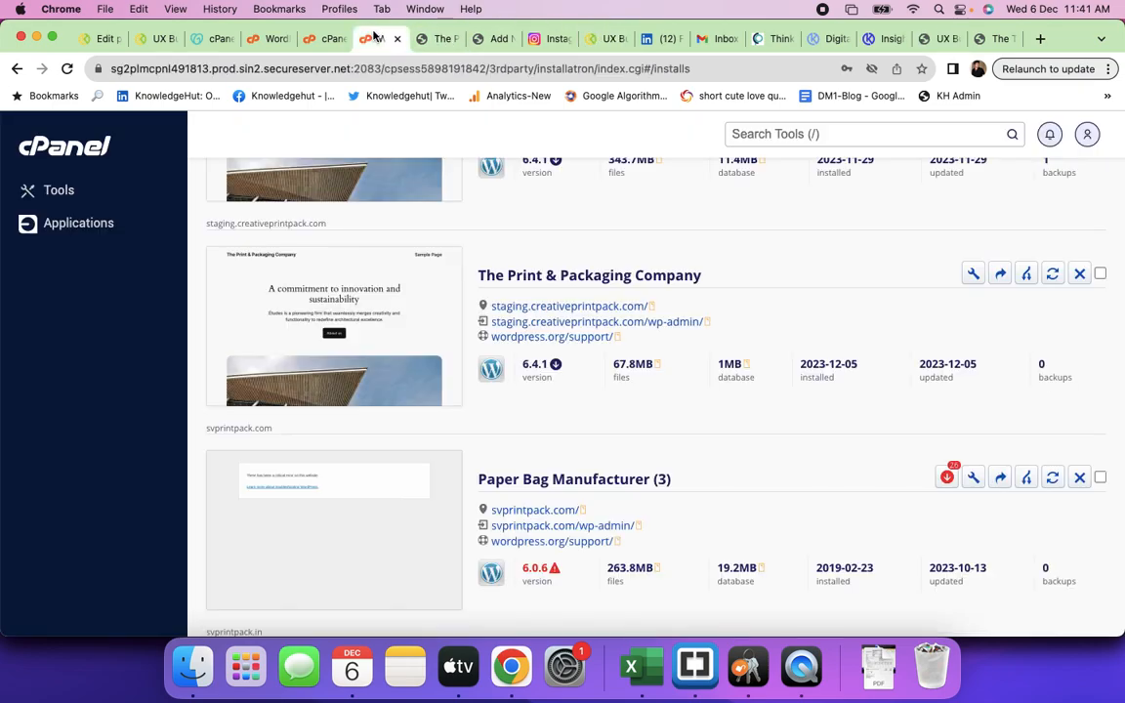
pyautogui.click(333, 39)
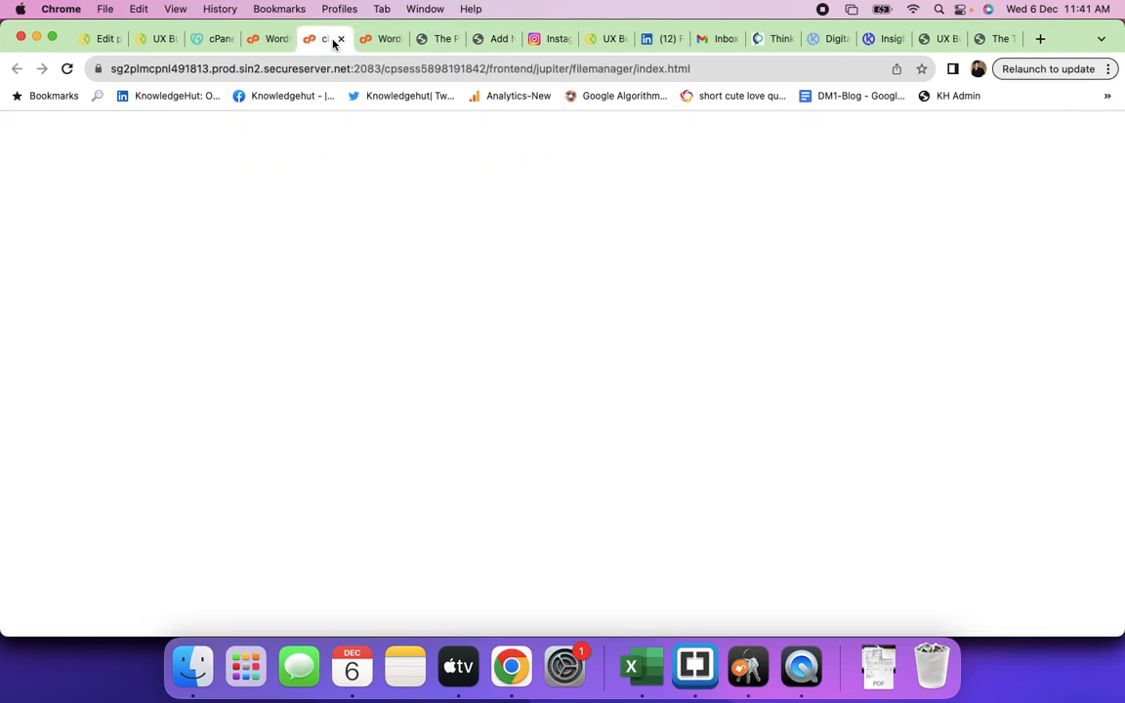
pyautogui.click(262, 38)
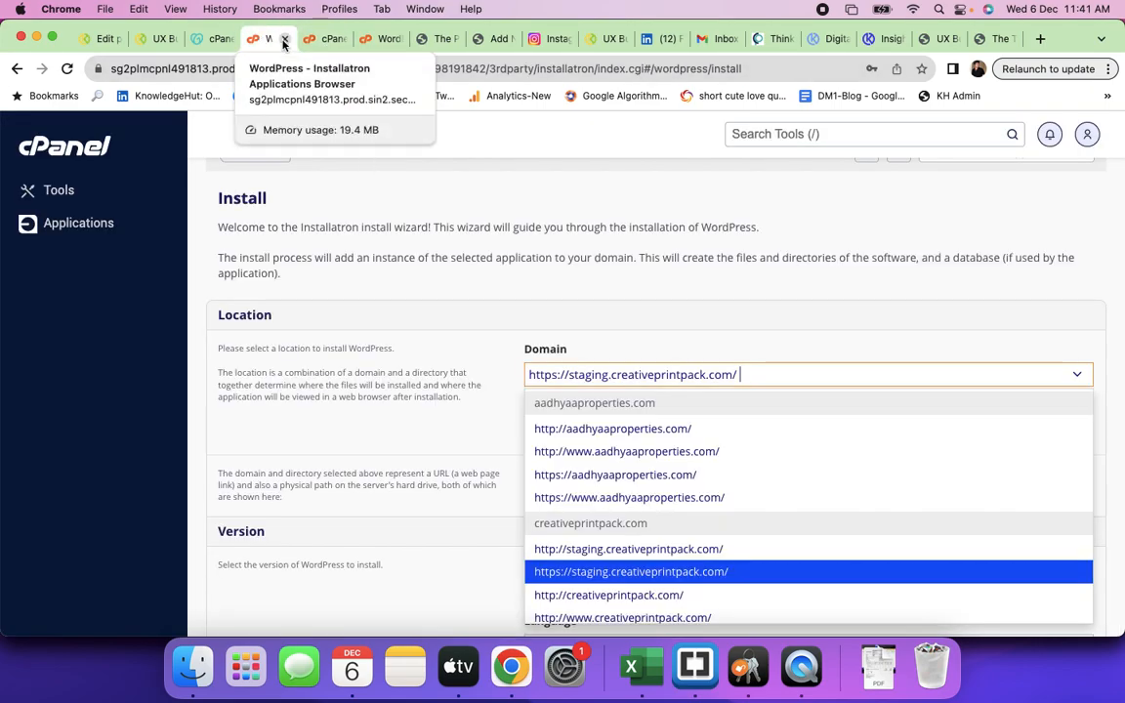
pyautogui.click(283, 39)
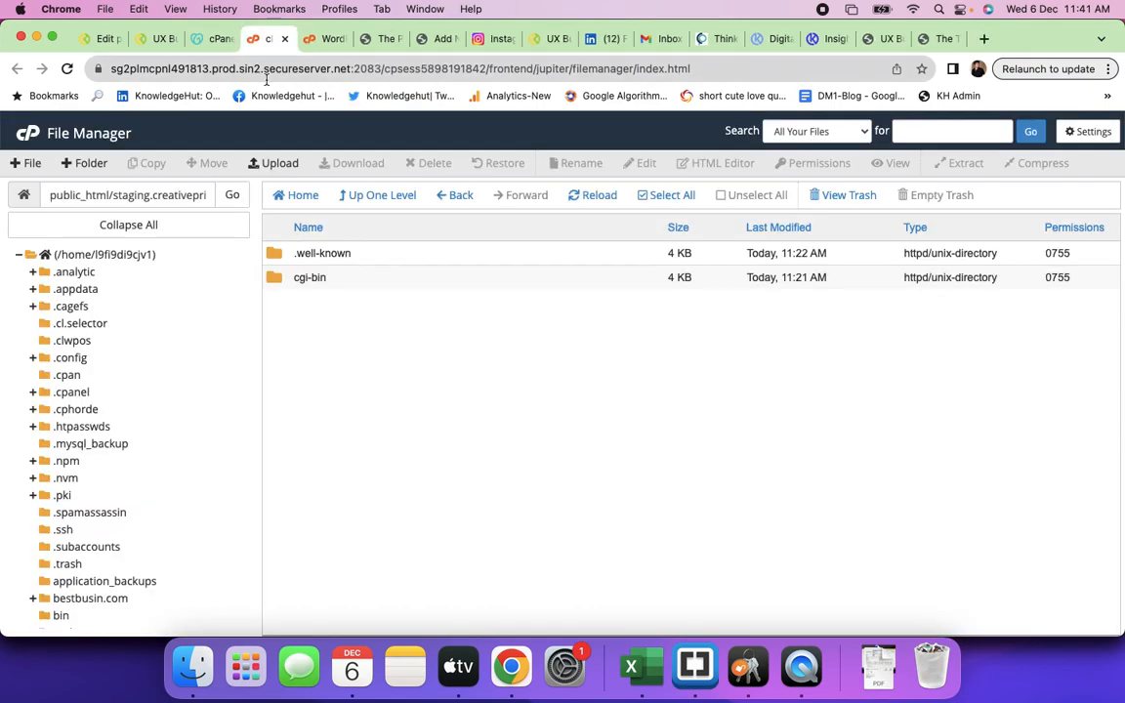
pyautogui.click(298, 195)
pyautogui.scroll(-15, 426, 415)
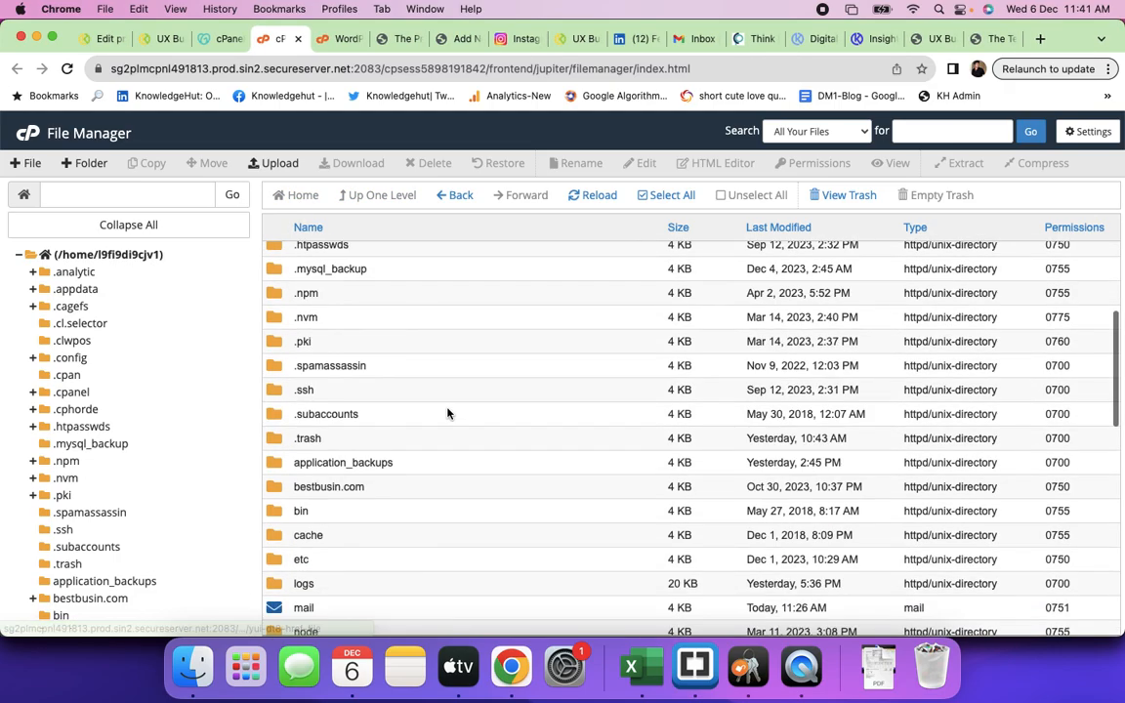
pyautogui.doubleClick(426, 414)
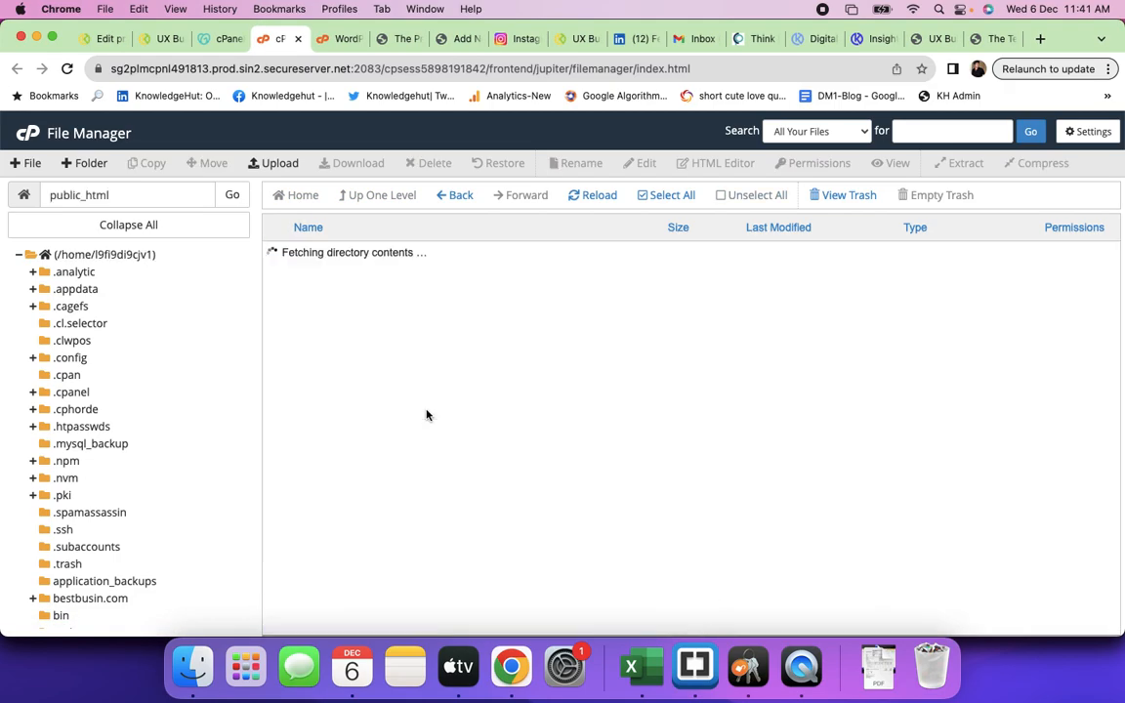
pyautogui.scroll(-5, 510, 428)
pyautogui.scroll(-6, 510, 427)
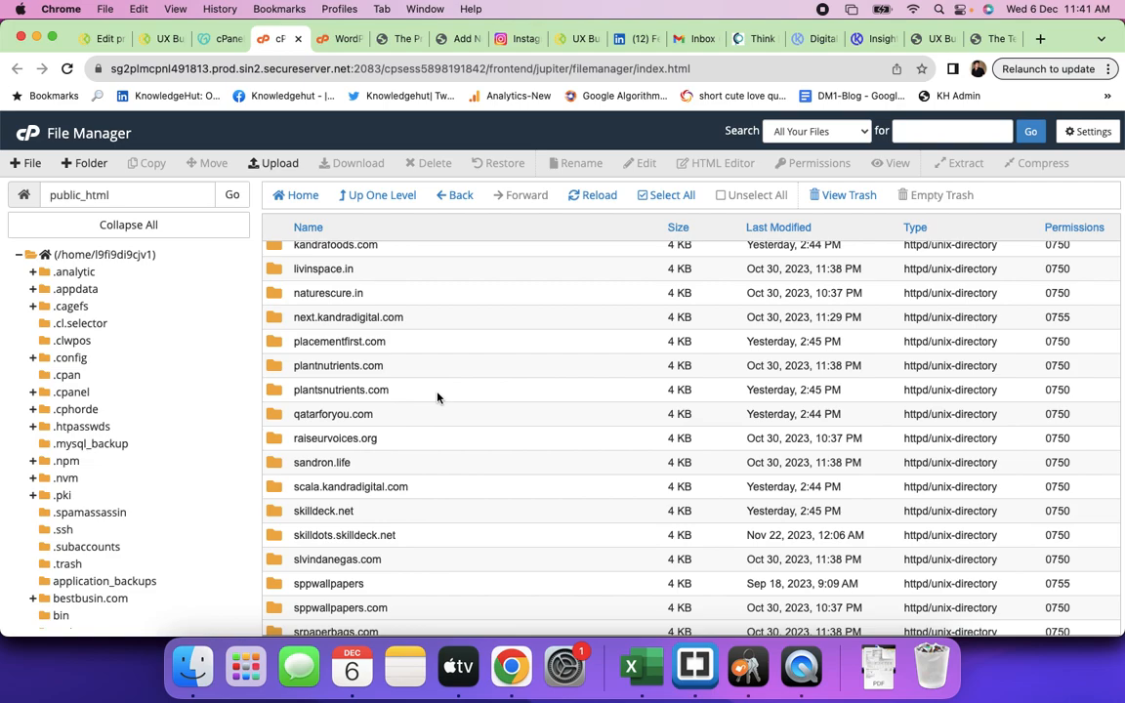
pyautogui.doubleClick(438, 392)
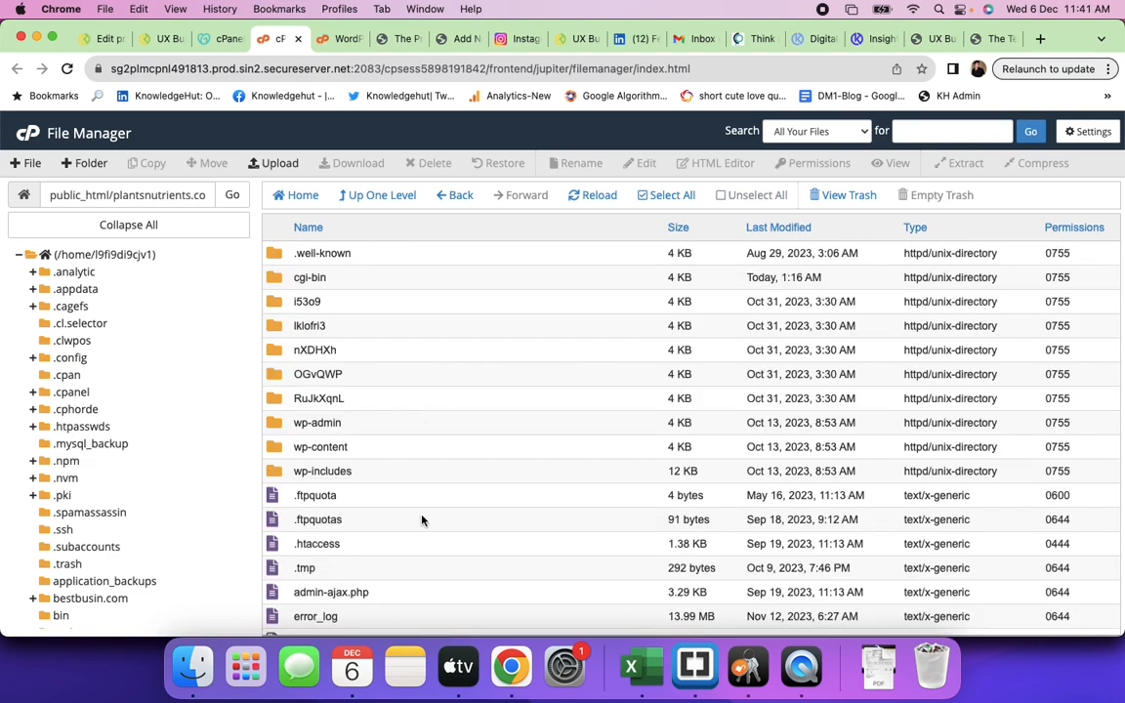
pyautogui.doubleClick(399, 473)
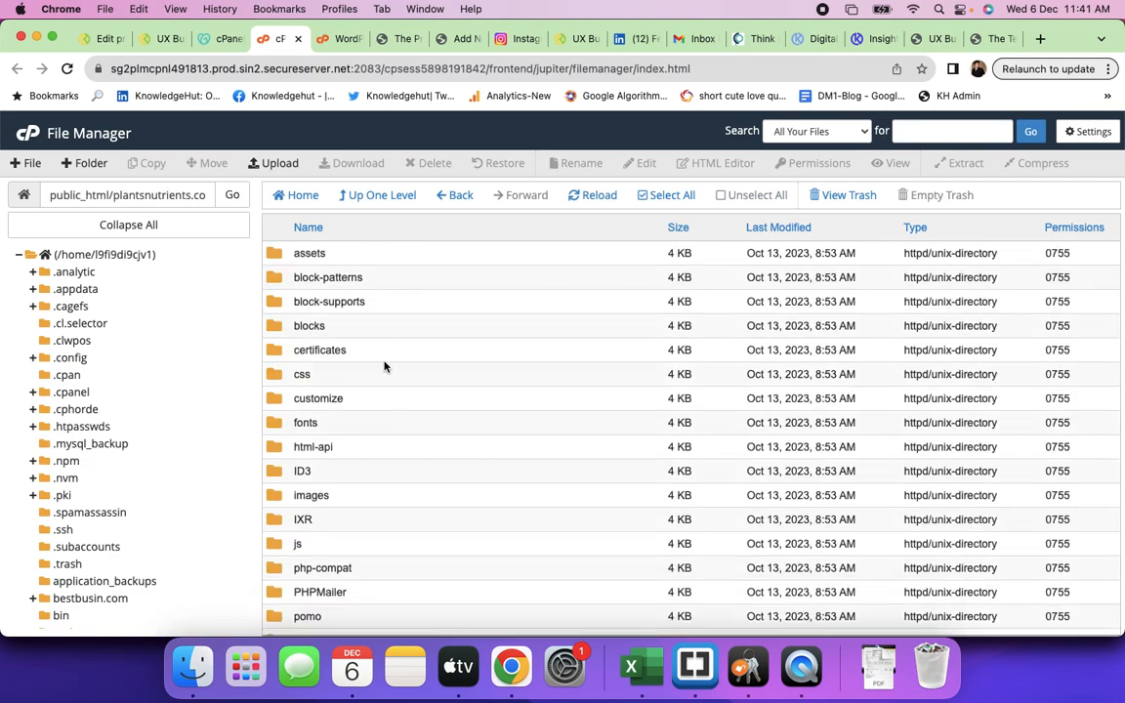
# - Open the subfolder inside wp-includes and scroll to open its shortcode folder
pyautogui.doubleClick(381, 334)
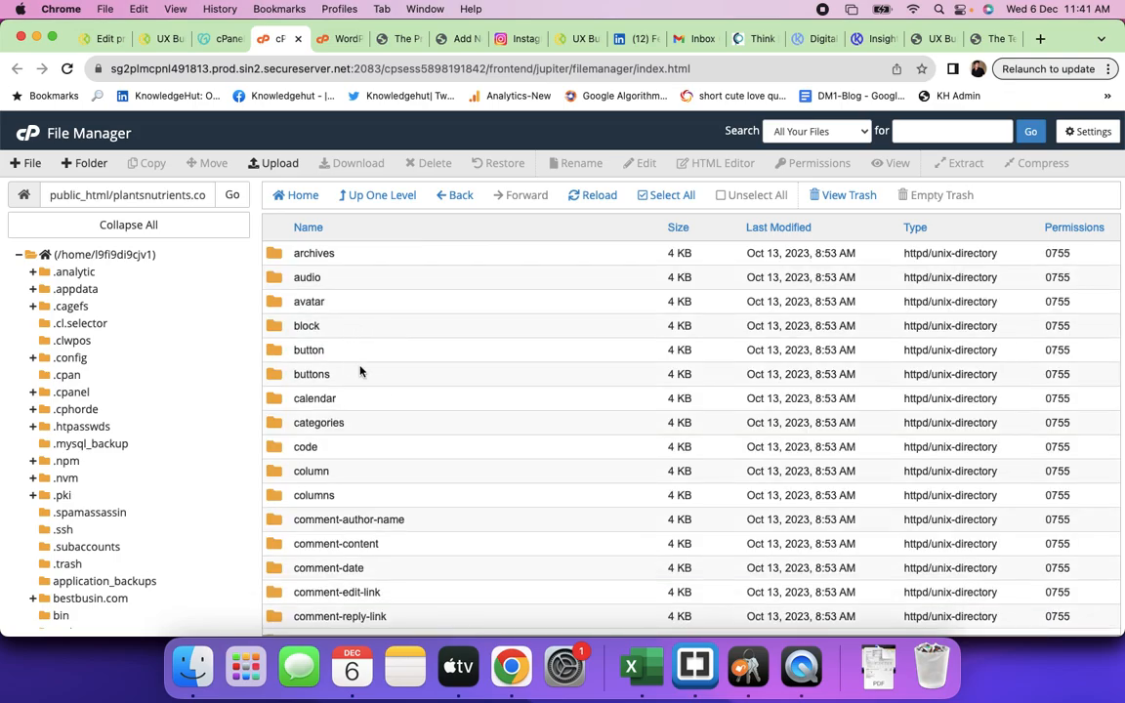
pyautogui.scroll(-7, 394, 438)
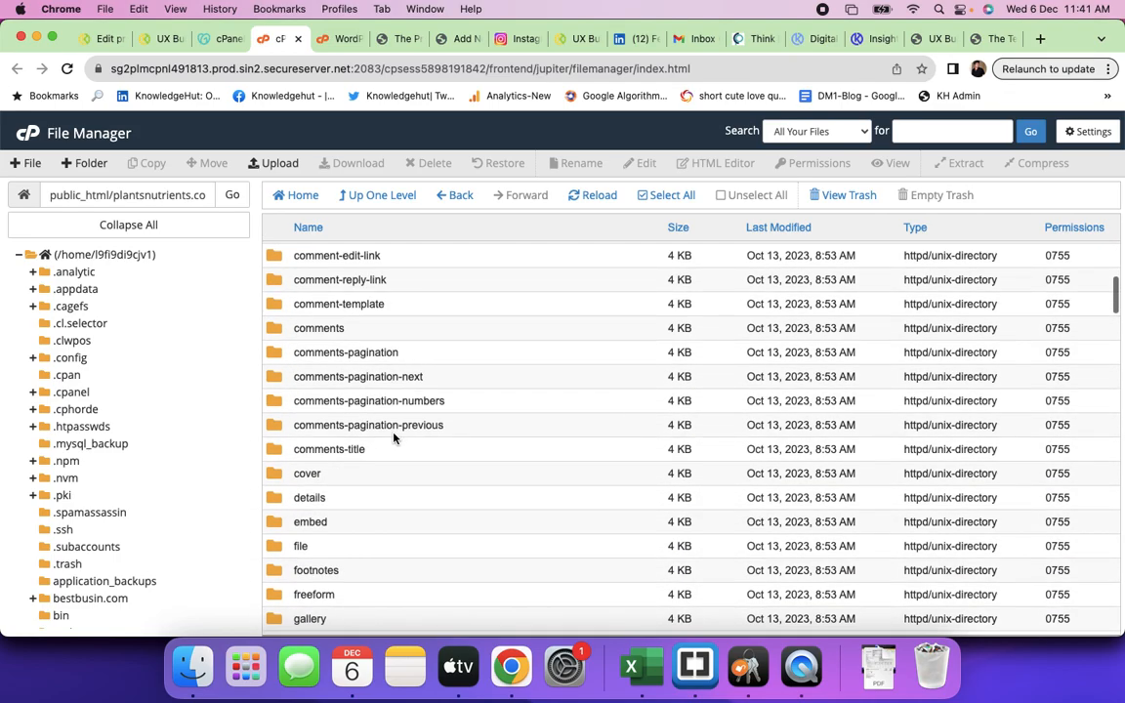
pyautogui.scroll(-10, 393, 438)
pyautogui.scroll(-9, 393, 438)
pyautogui.scroll(-8, 393, 438)
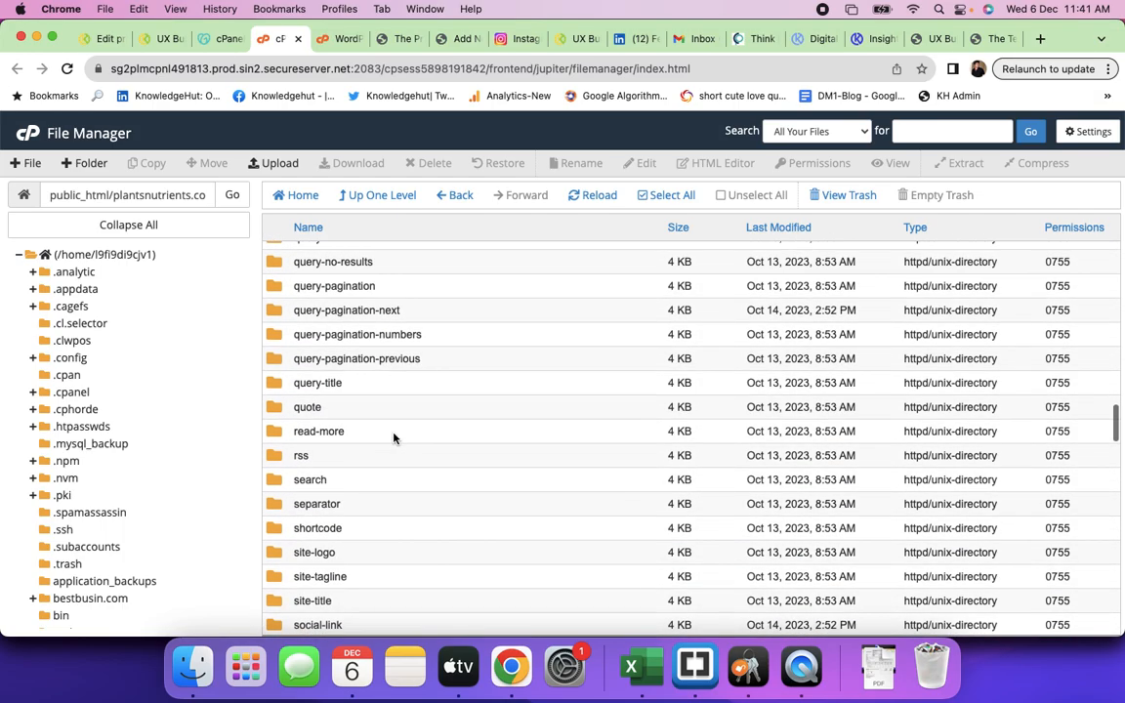
pyautogui.doubleClick(369, 535)
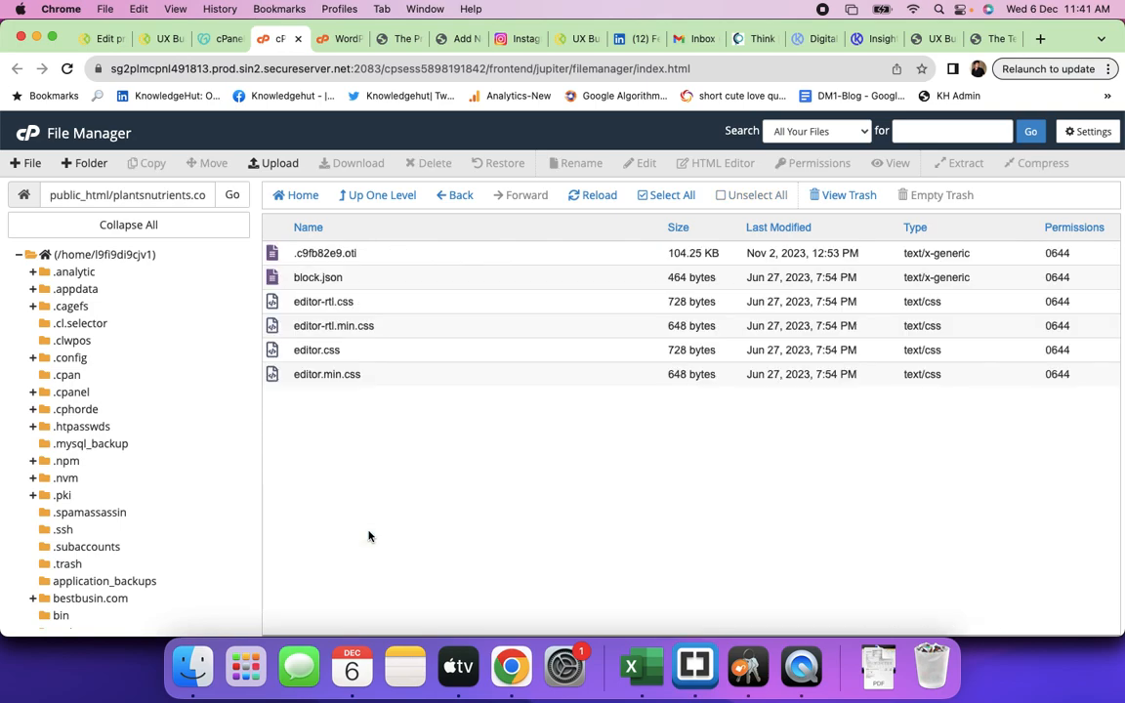
# - Delete the .c9fb82e9.oti file to the trash, then apply the layout preset back in UX Builder
pyautogui.click(393, 258)
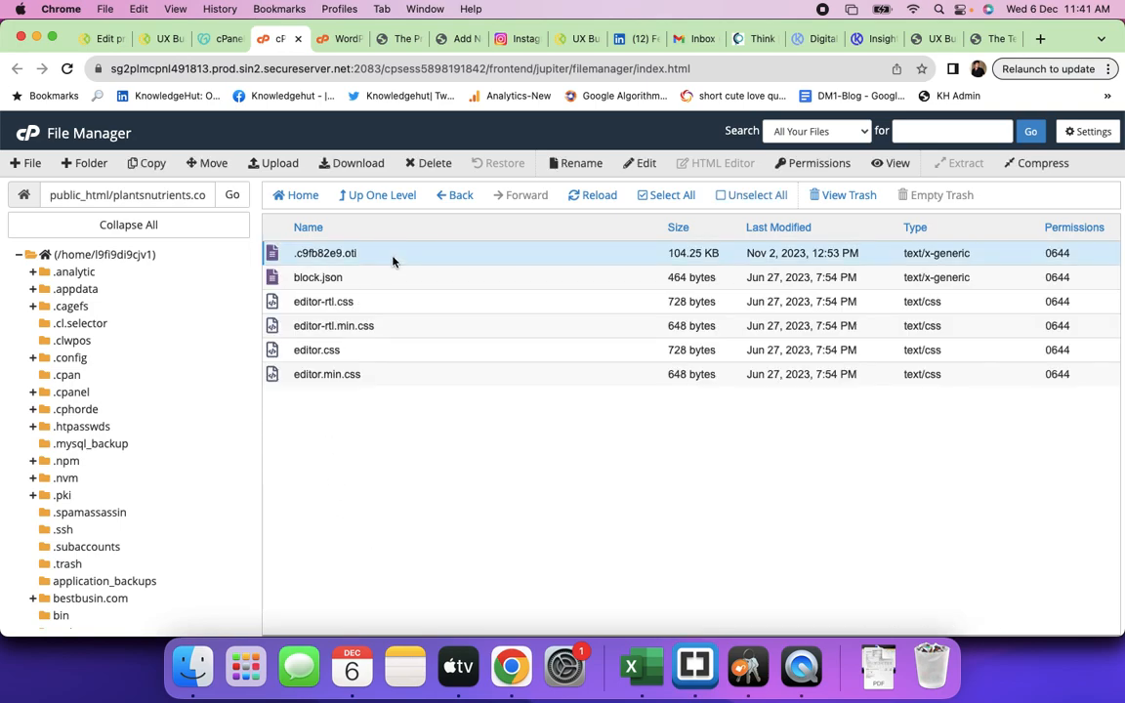
pyautogui.rightClick(392, 258)
pyautogui.click(431, 430)
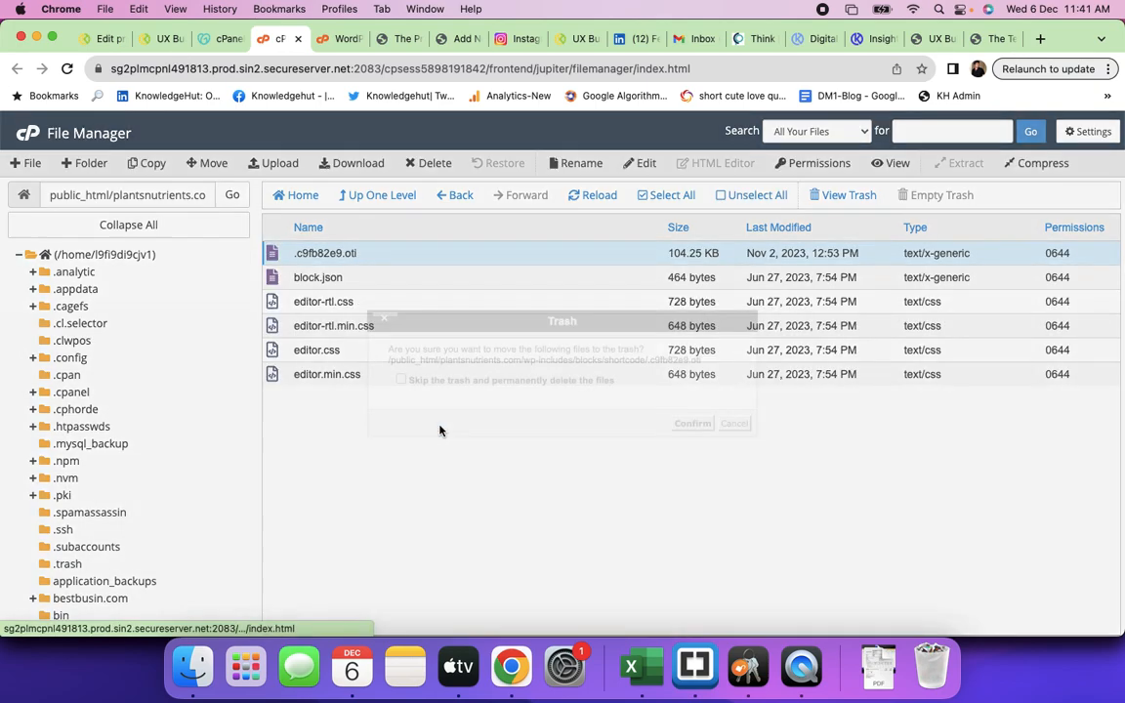
pyautogui.click(692, 423)
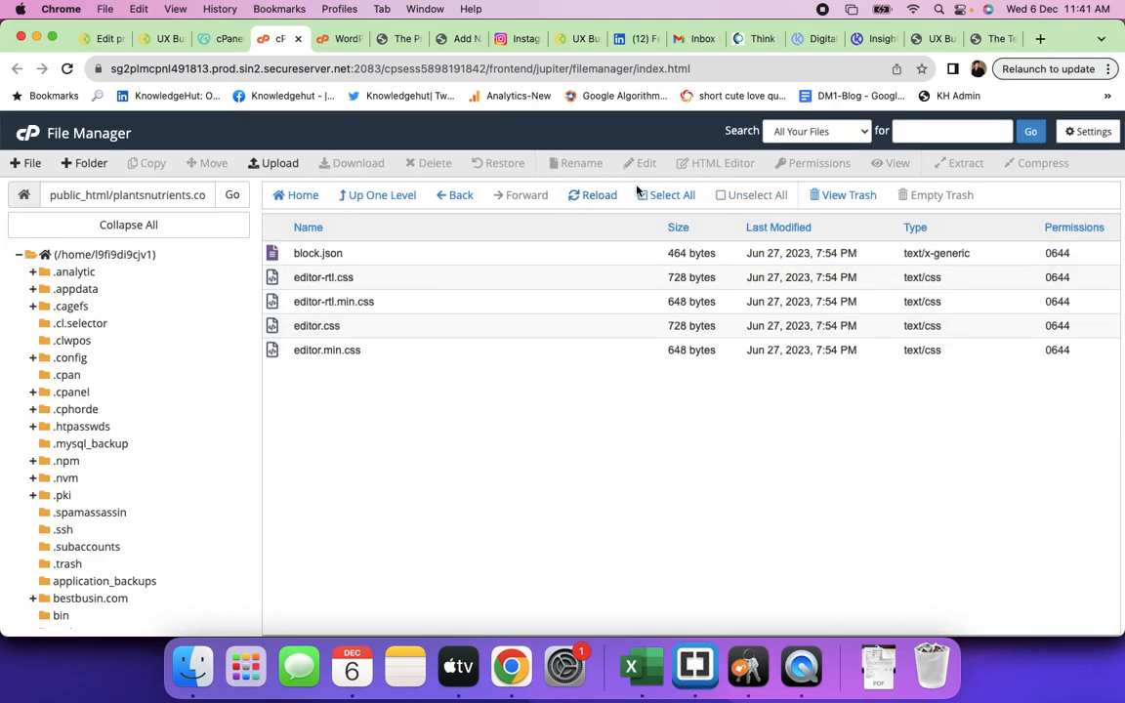
pyautogui.click(915, 39)
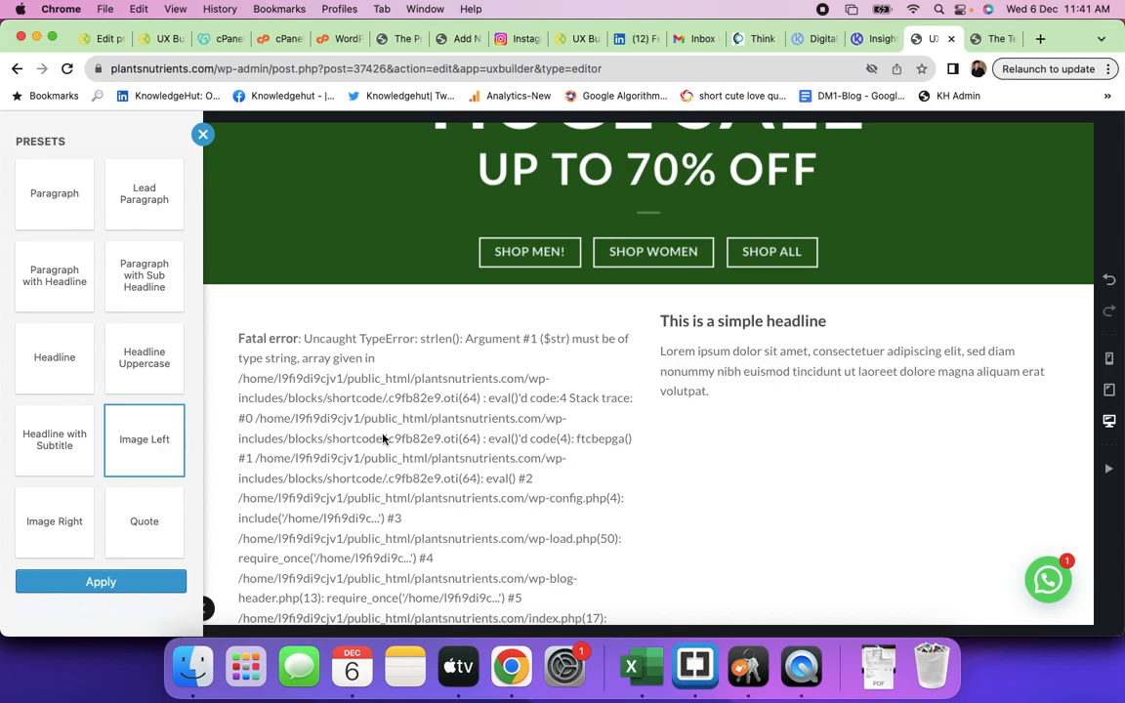
pyautogui.click(103, 582)
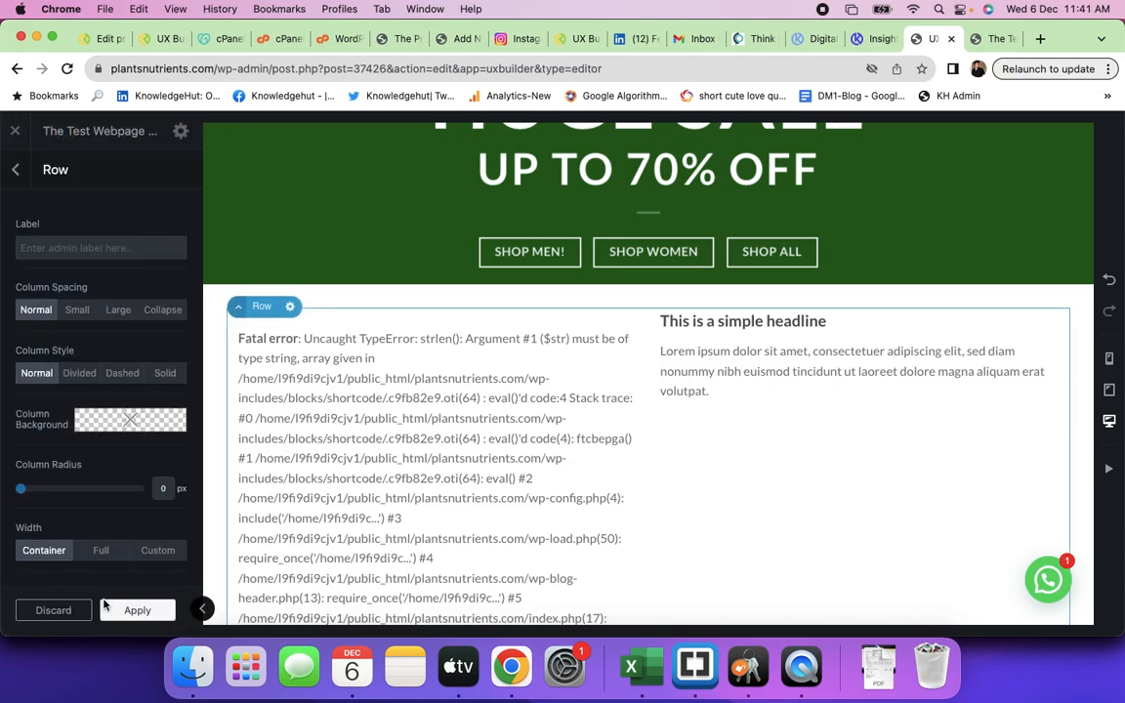
# - Apply the row settings, update the page, and dismiss the purchase popup while reviewing the preview
pyautogui.click(121, 617)
pyautogui.click(106, 610)
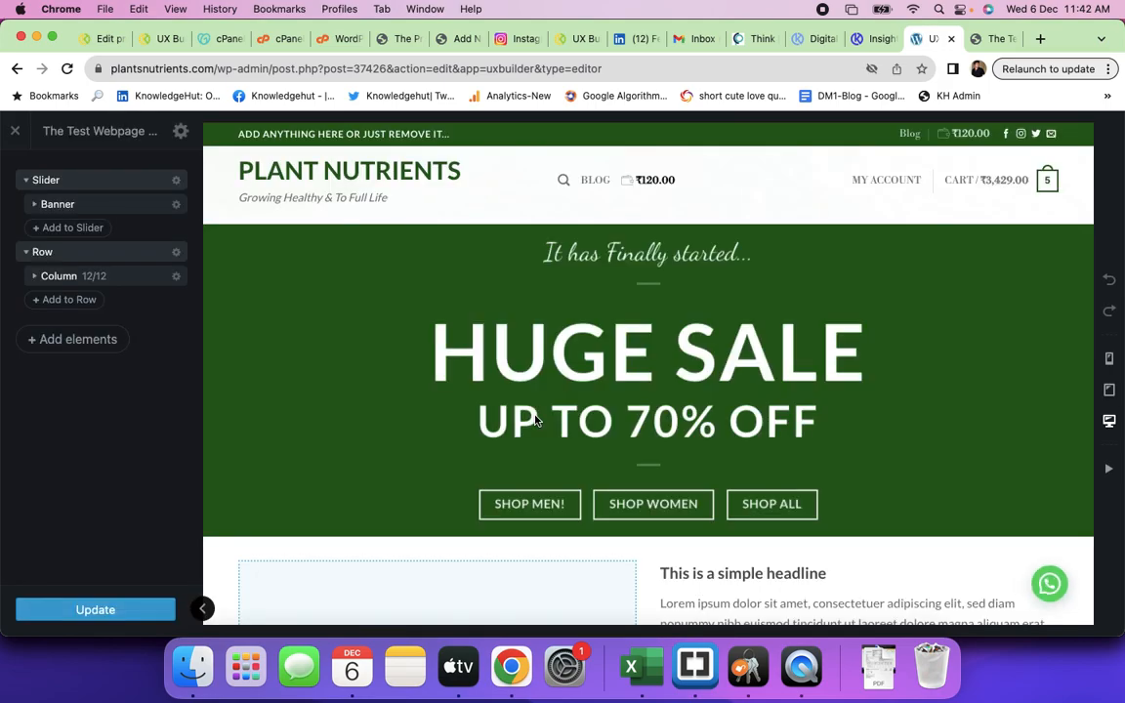
pyautogui.scroll(-4, 535, 420)
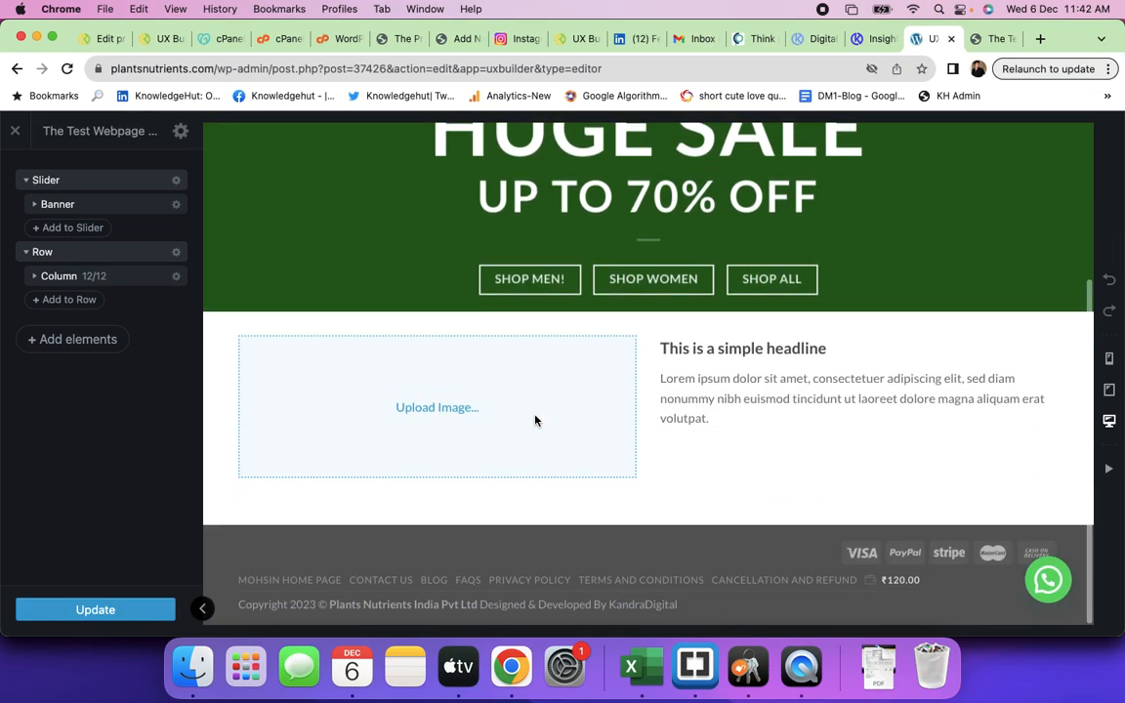
pyautogui.scroll(3, 535, 420)
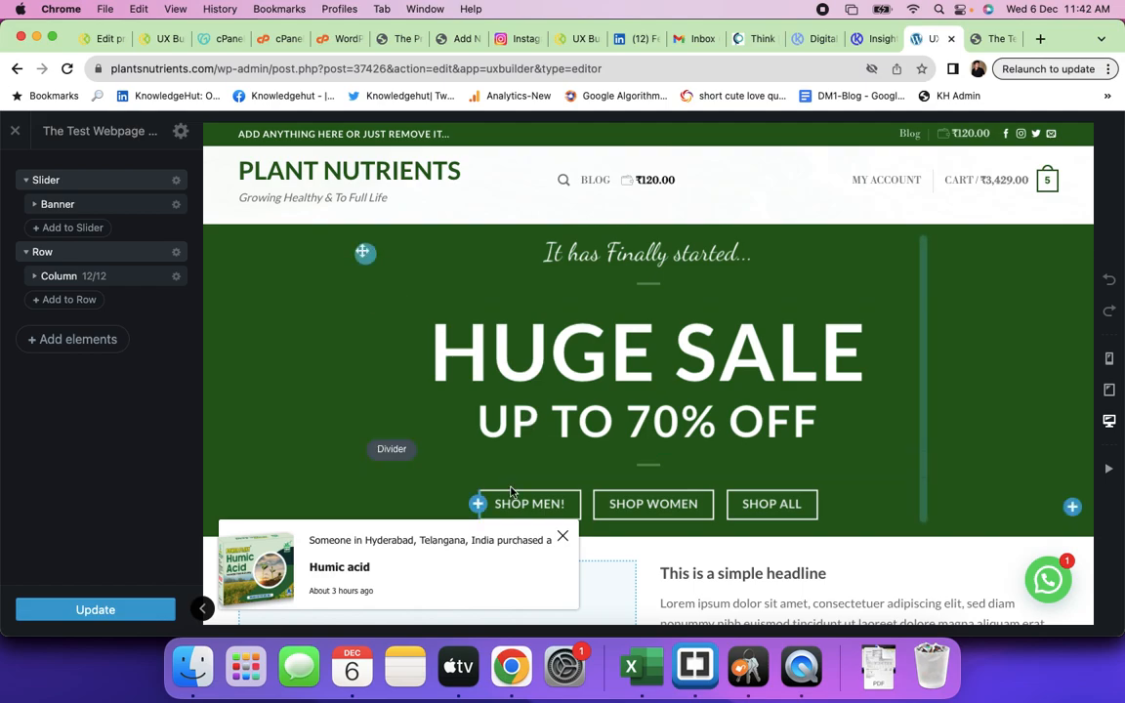
pyautogui.click(562, 536)
pyautogui.scroll(-5, 464, 549)
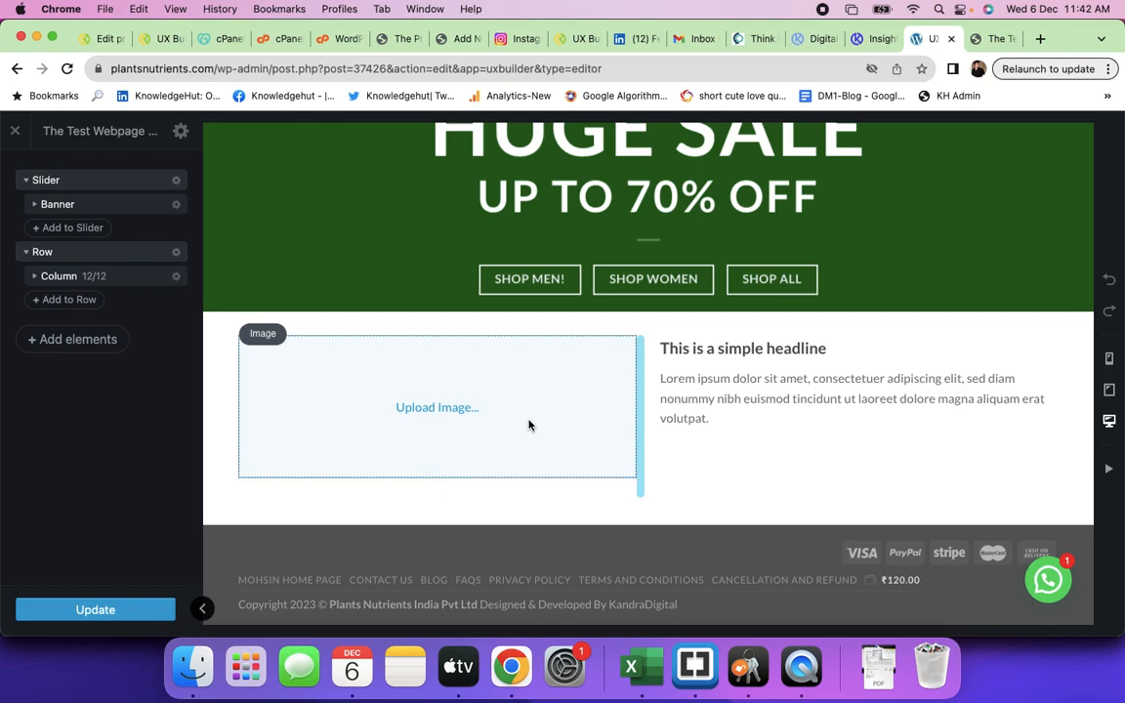
# - Switch to the Skilldots Figma prototype window, scroll through and reload it, then open the Skilldeck.net doc
pyautogui.press('super+grave')
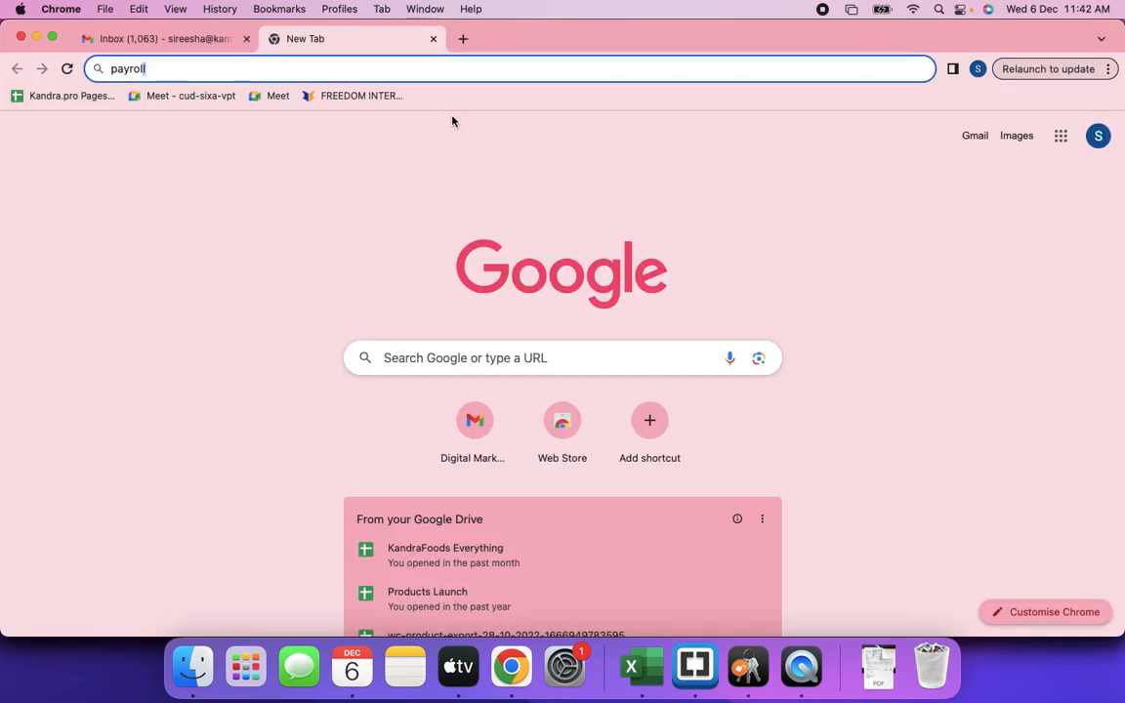
pyautogui.press('super+grave')
pyautogui.press('super+grave')
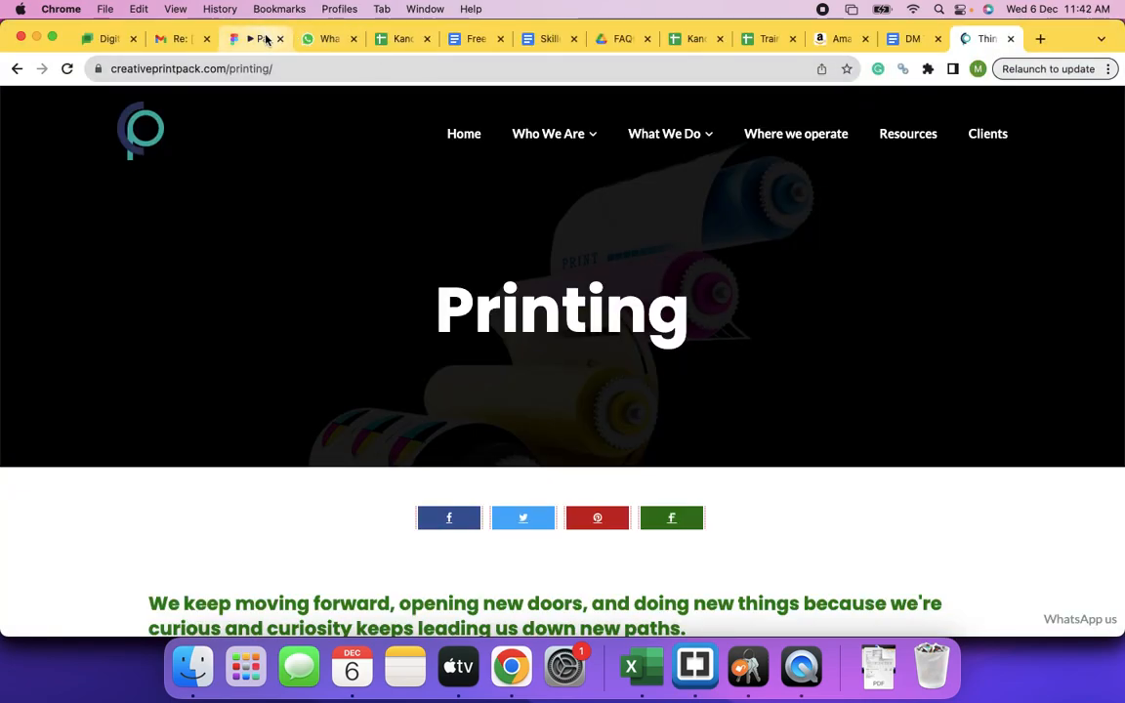
pyautogui.click(259, 39)
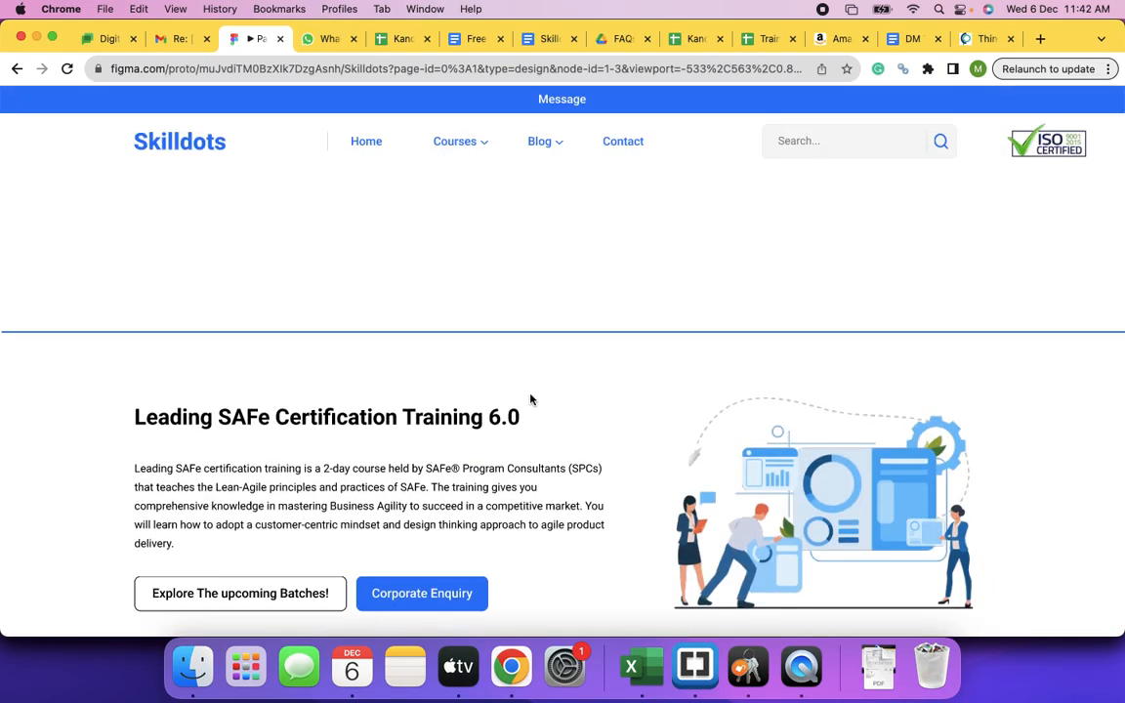
pyautogui.scroll(-15, 531, 399)
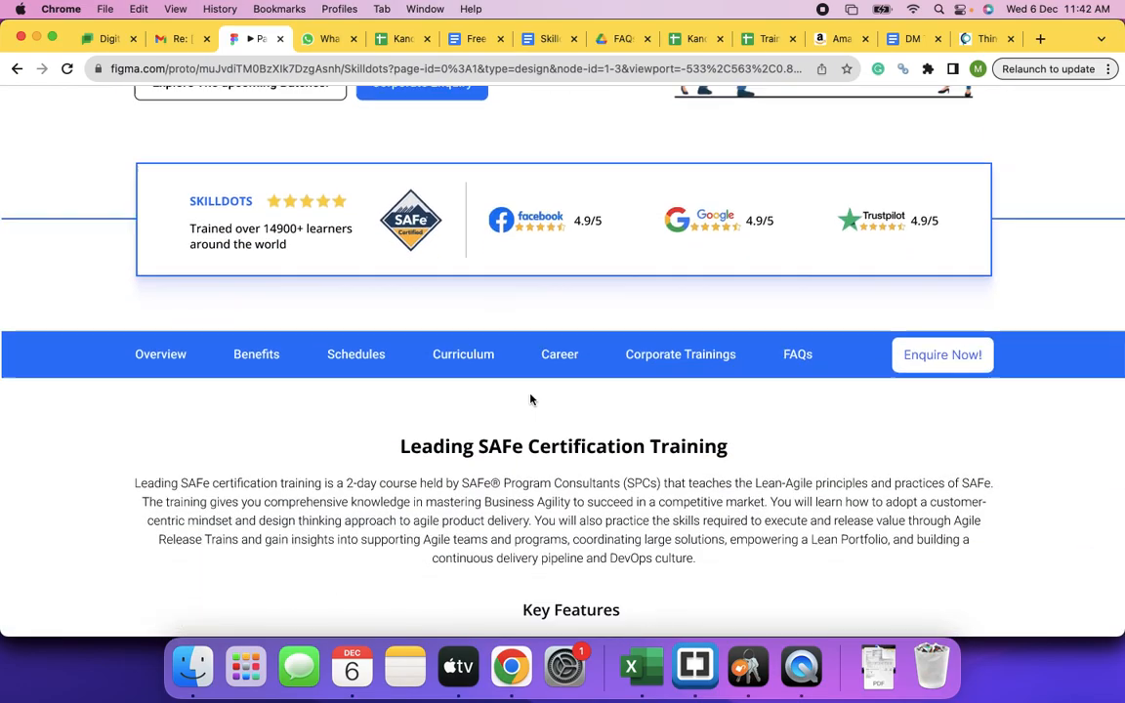
pyautogui.scroll(-6, 530, 398)
pyautogui.scroll(4, 530, 398)
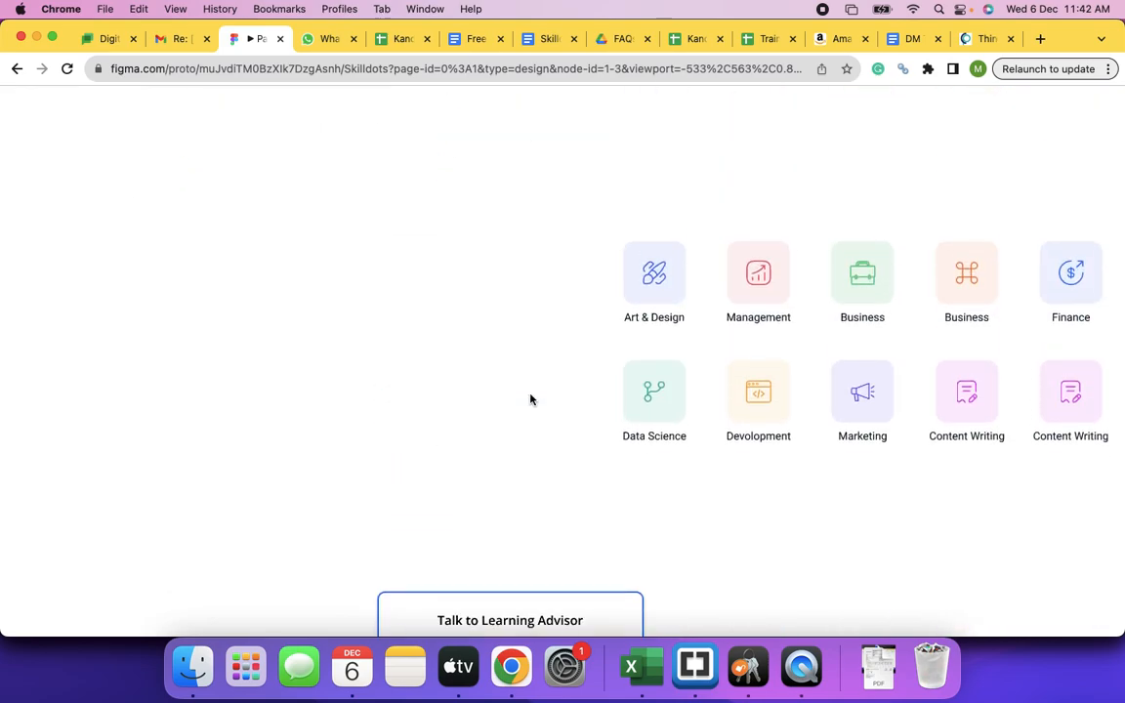
pyautogui.scroll(15, 530, 399)
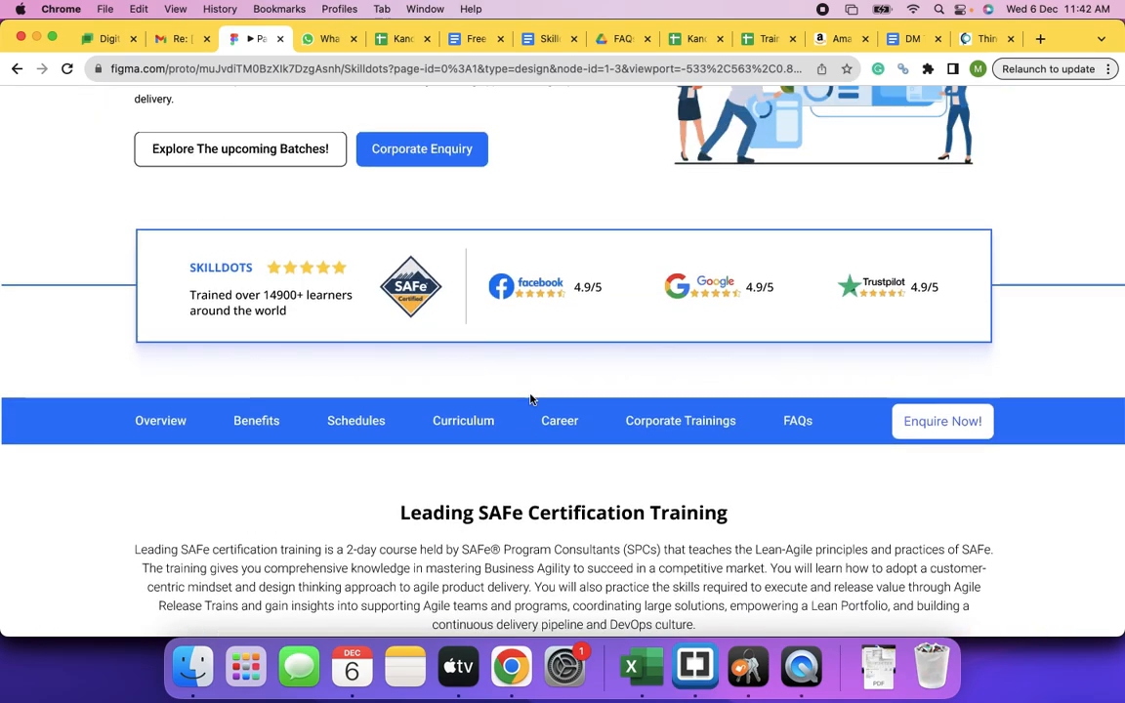
pyautogui.click(64, 69)
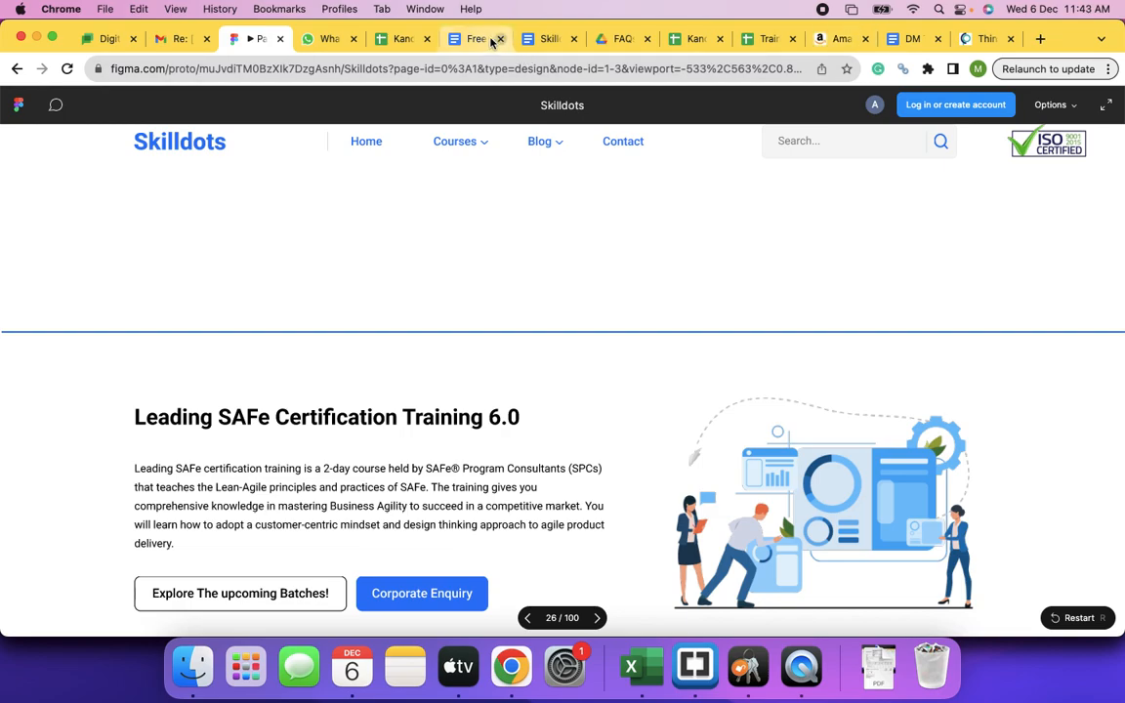
pyautogui.click(557, 39)
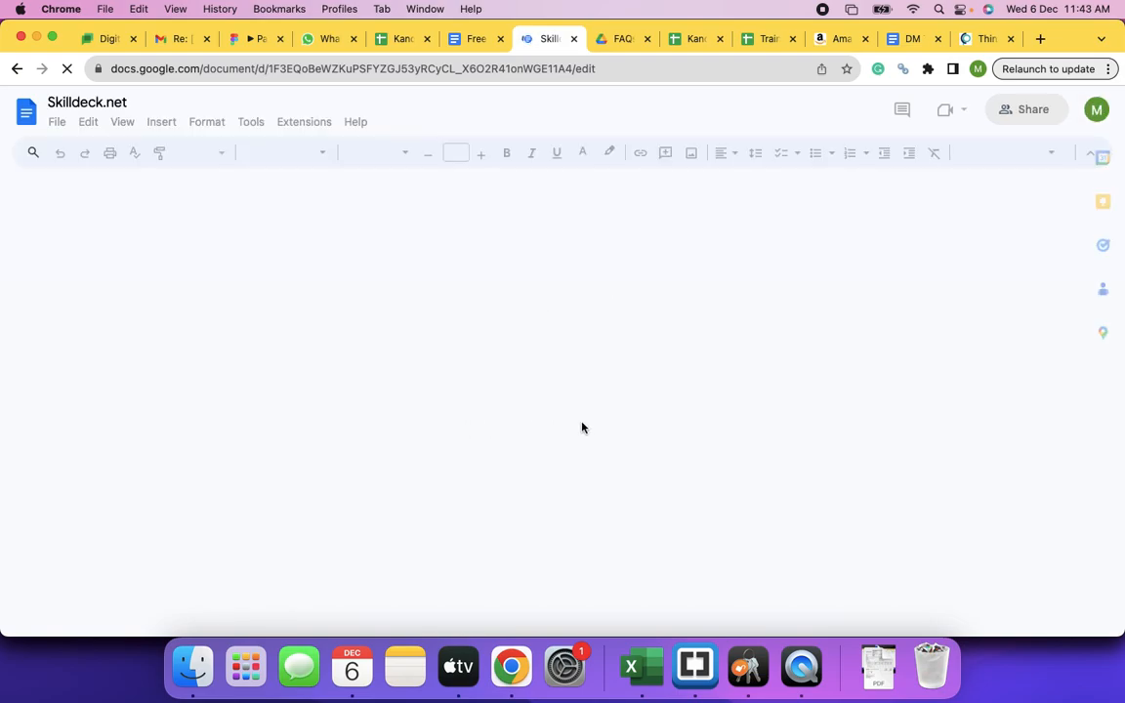
# - Read the Skilldeck.net doc down to the training-company list, then return to the Skilldots prototype
pyautogui.scroll(-15, 582, 427)
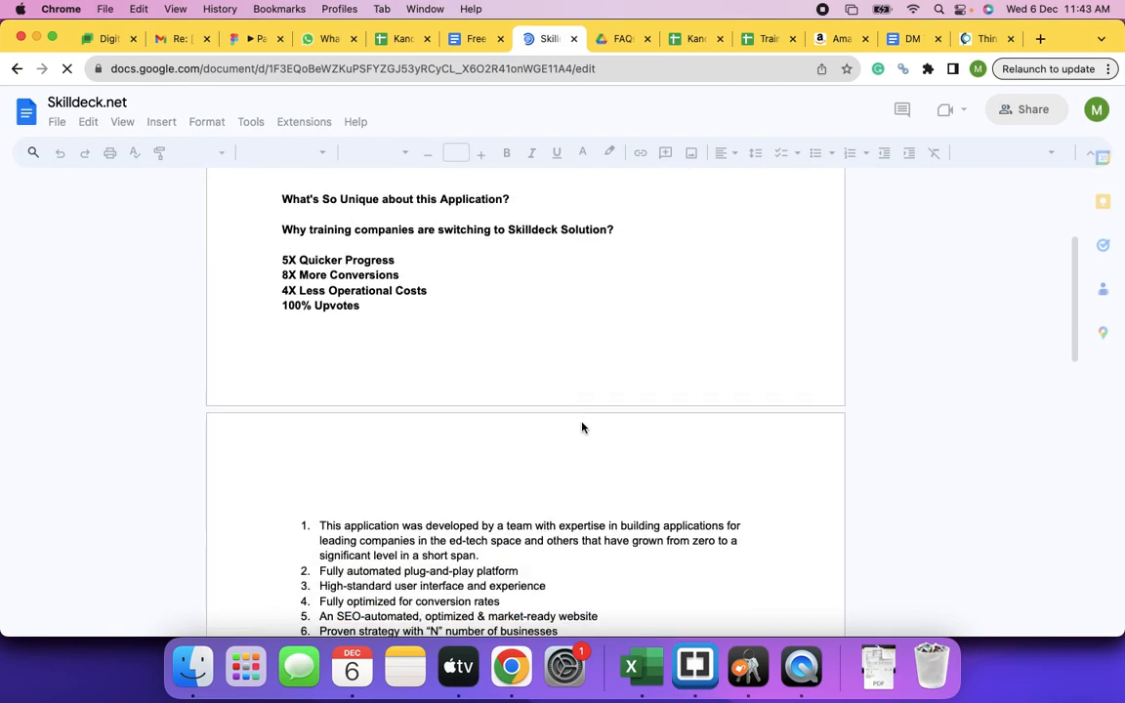
pyautogui.scroll(-10, 582, 428)
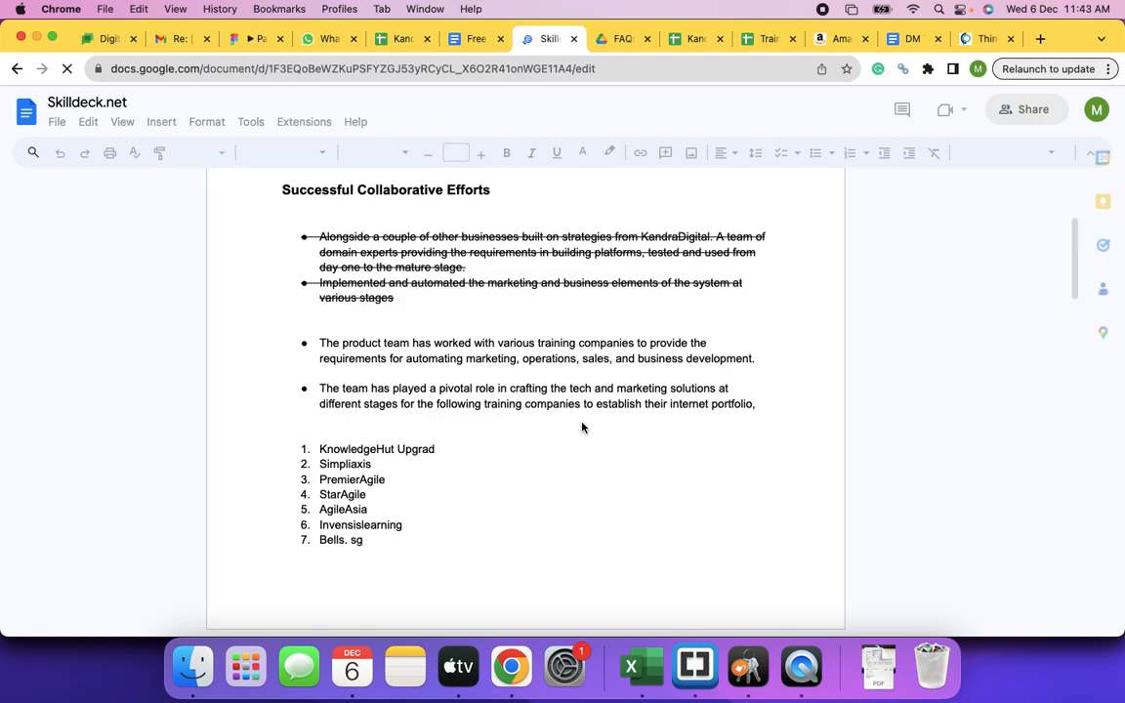
pyautogui.click(252, 39)
pyautogui.scroll(-8, 433, 344)
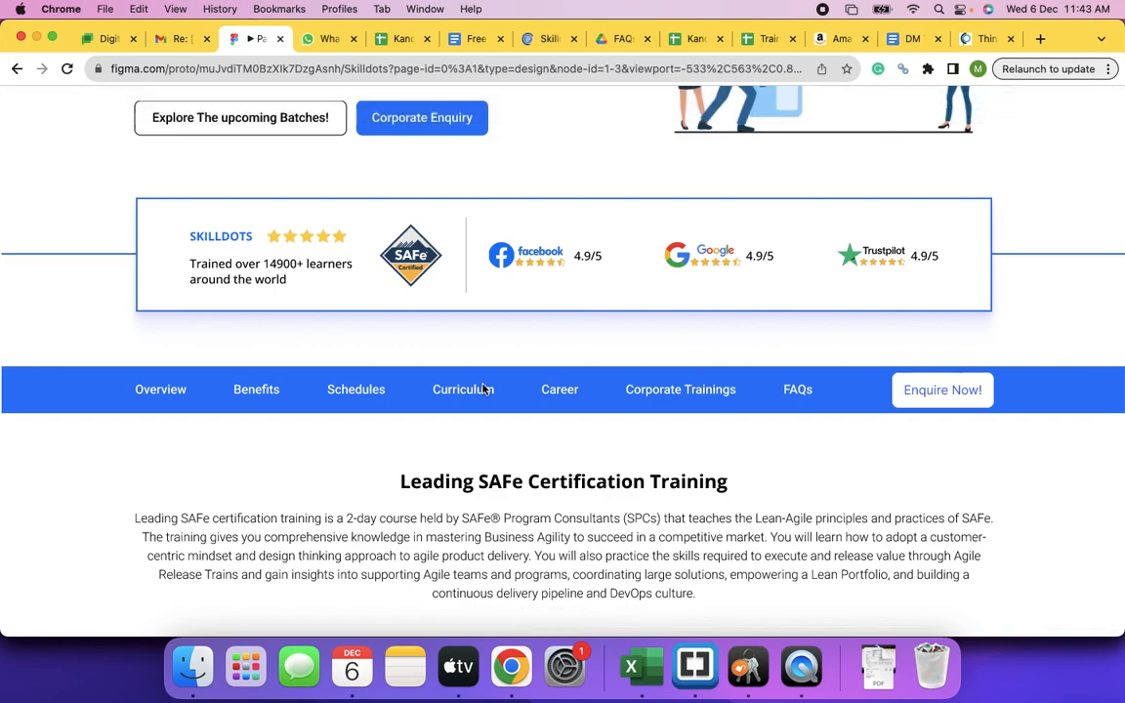
# - Scroll up and down through the Skilldots Figma prototype sections
pyautogui.scroll(4, 482, 389)
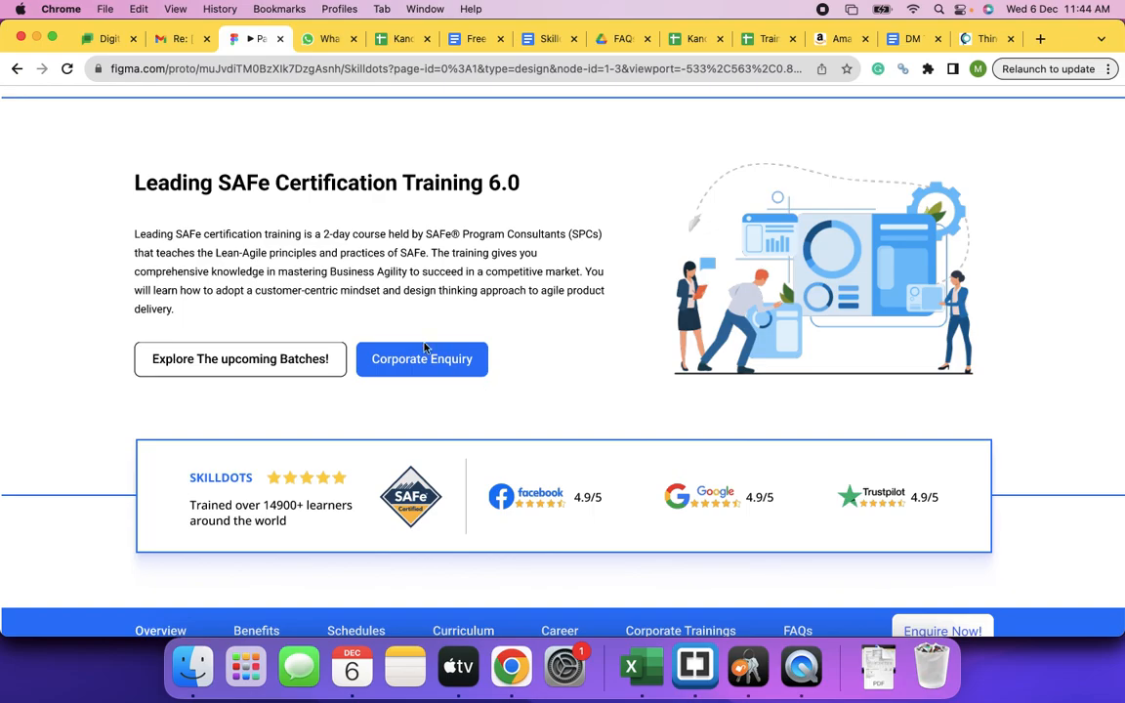
pyautogui.scroll(-5, 593, 384)
pyautogui.scroll(-12, 591, 386)
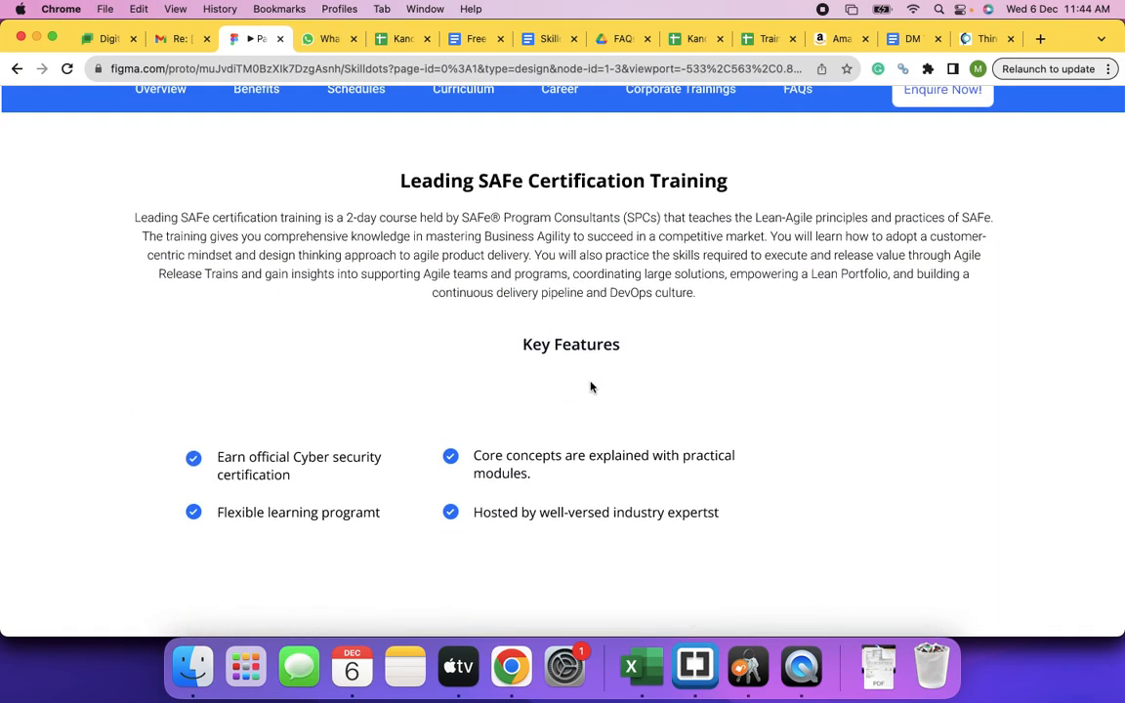
pyautogui.scroll(15, 590, 386)
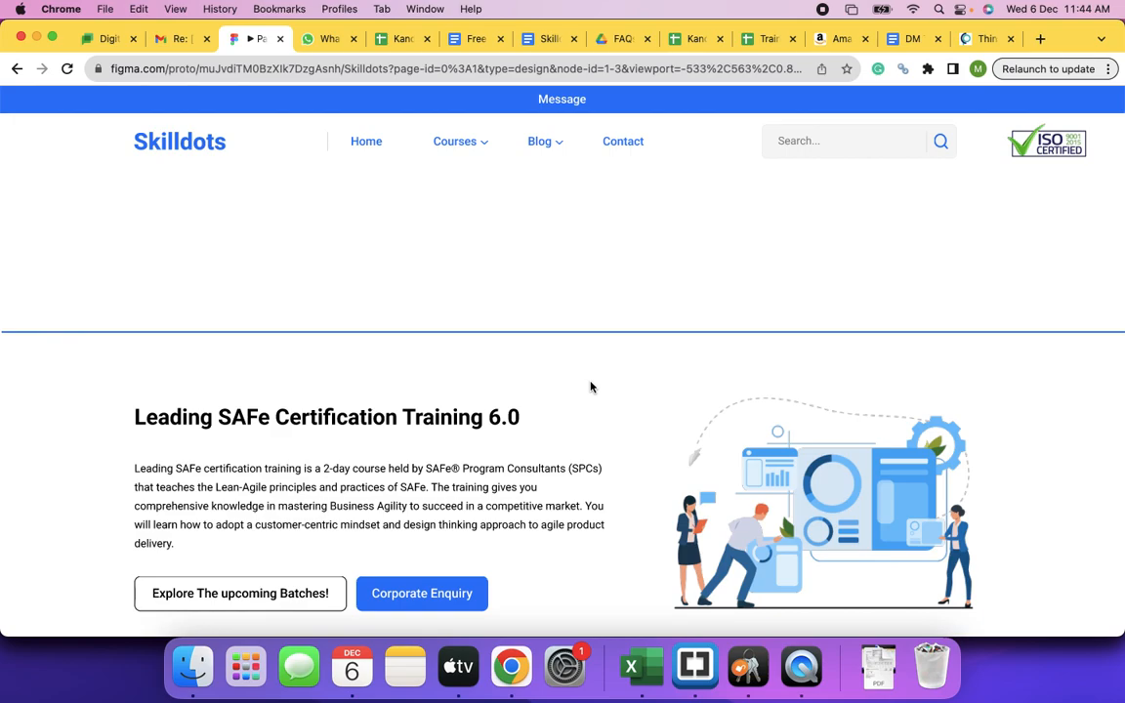
pyautogui.scroll(-5, 590, 387)
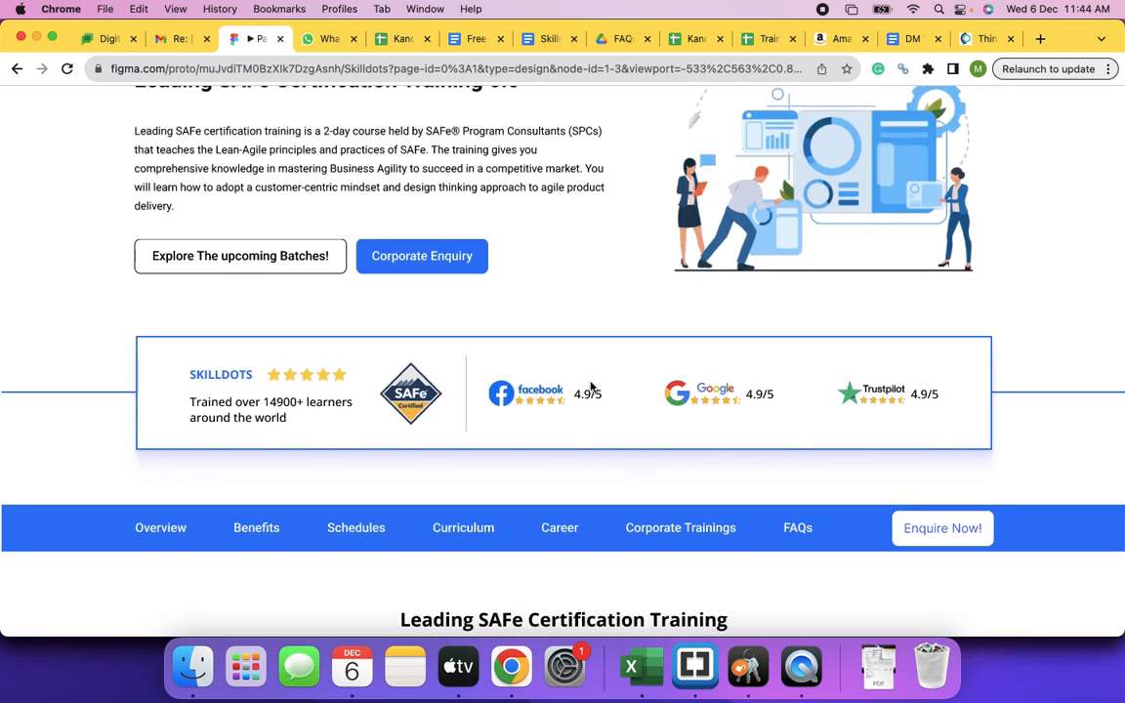
pyautogui.scroll(-2, 590, 387)
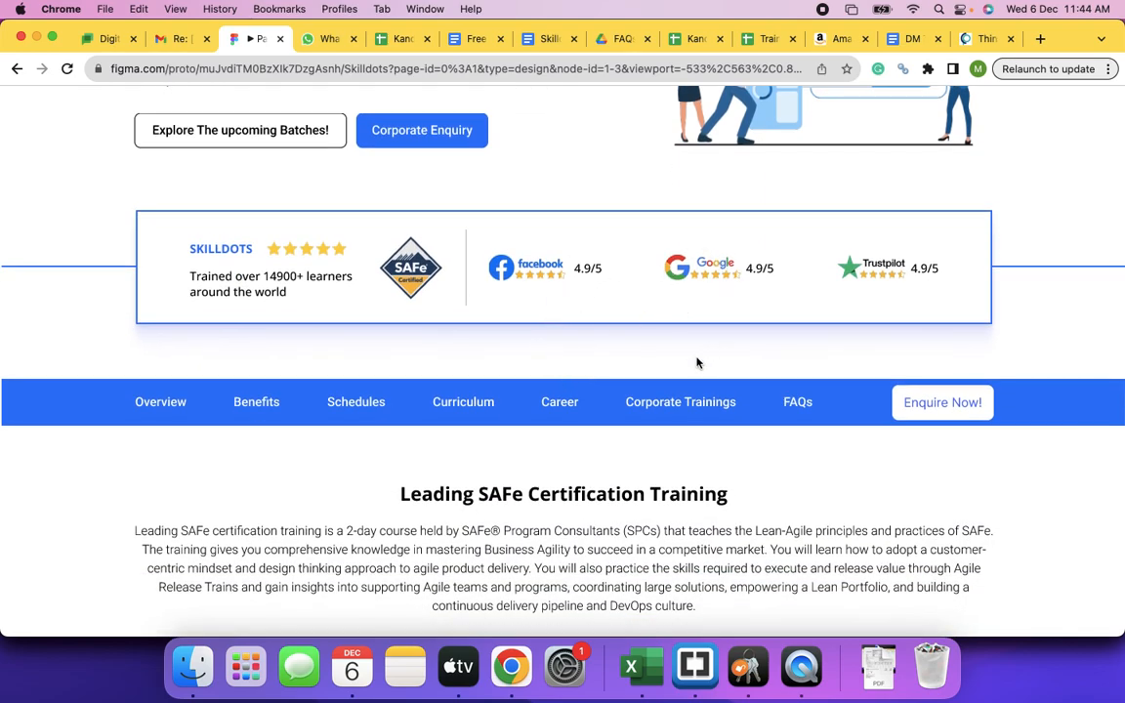
pyautogui.scroll(-10, 697, 363)
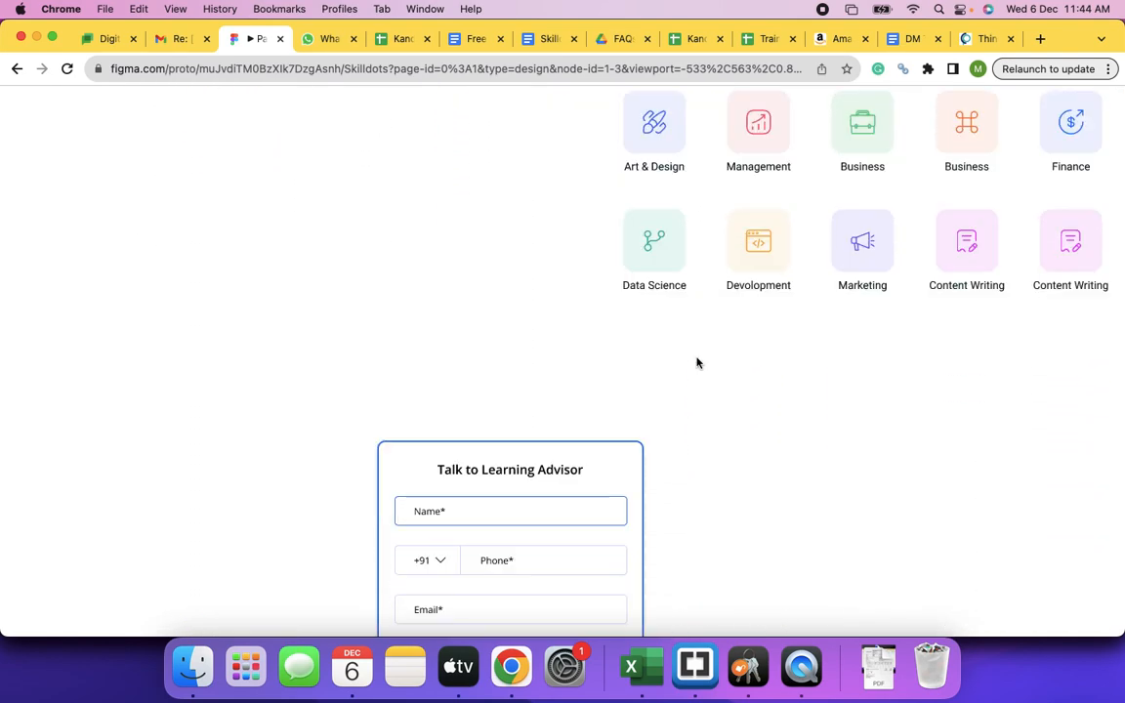
pyautogui.scroll(-10, 696, 363)
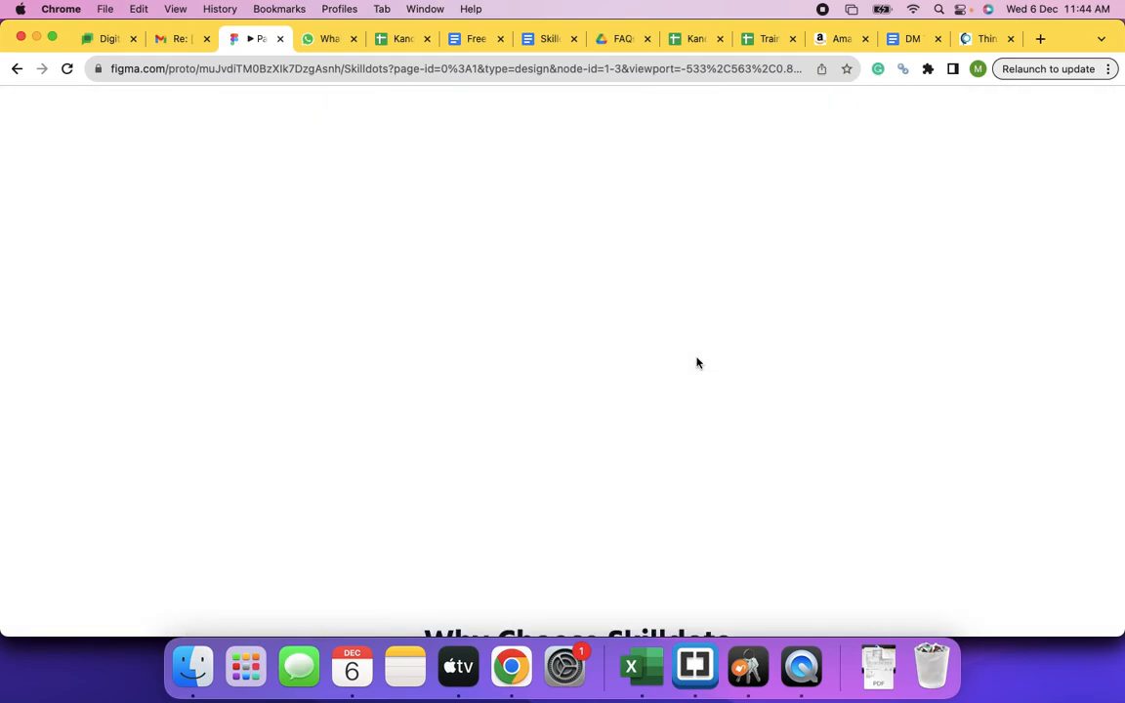
pyautogui.scroll(-5, 697, 363)
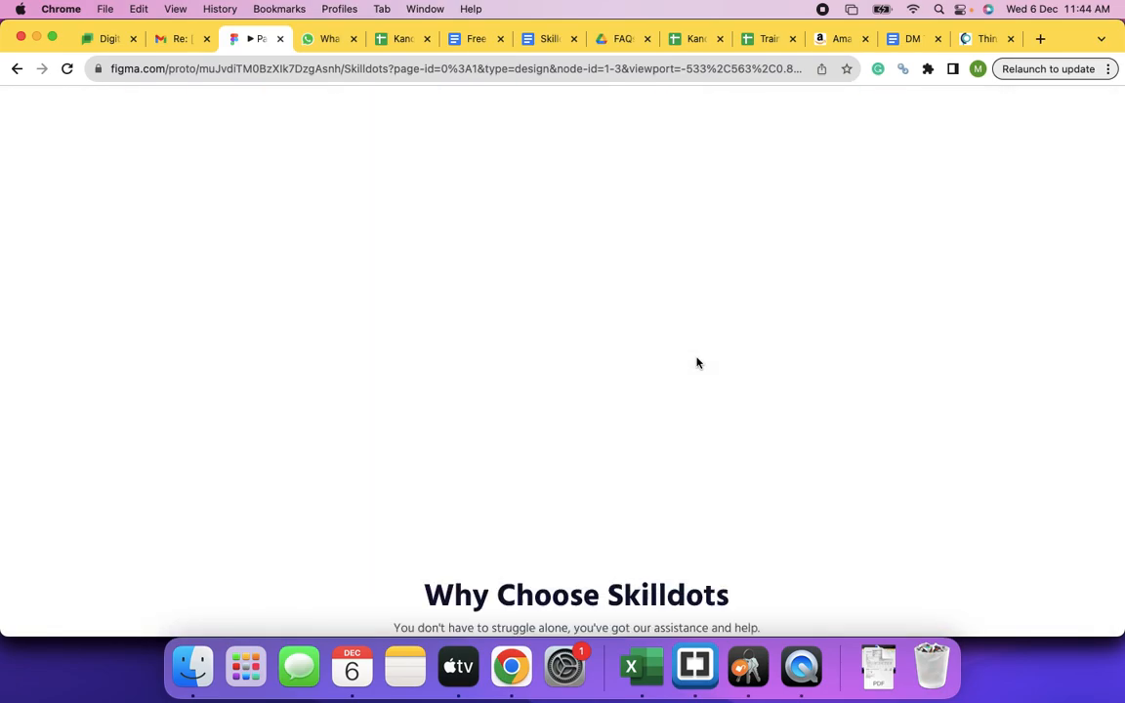
pyautogui.scroll(10, 696, 362)
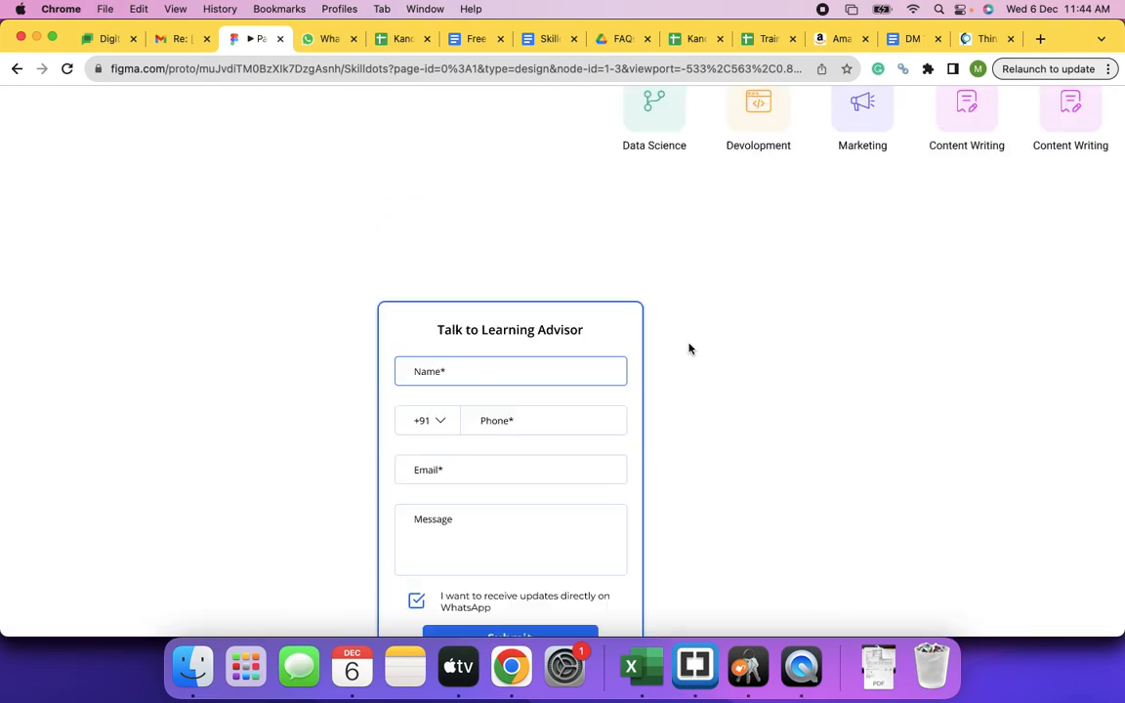
# - Check the Skilldeck.net doc, return to the prototype's hero, and open a new browser tab
pyautogui.click(542, 41)
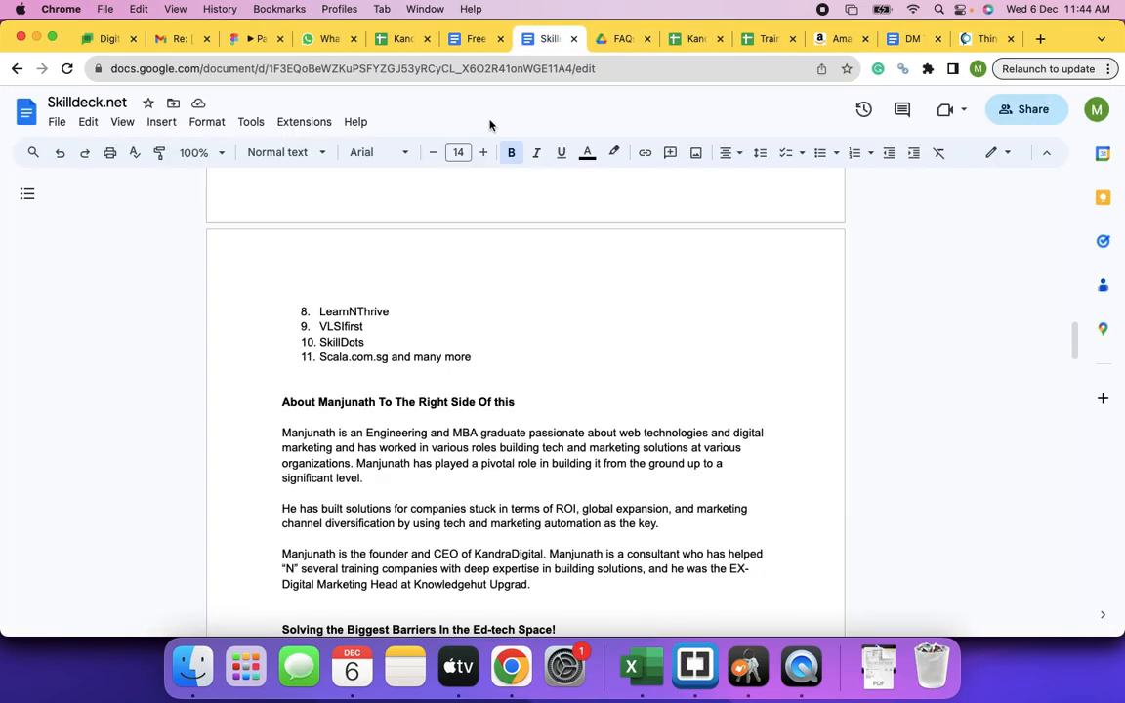
pyautogui.scroll(-3, 578, 384)
pyautogui.scroll(20, 578, 384)
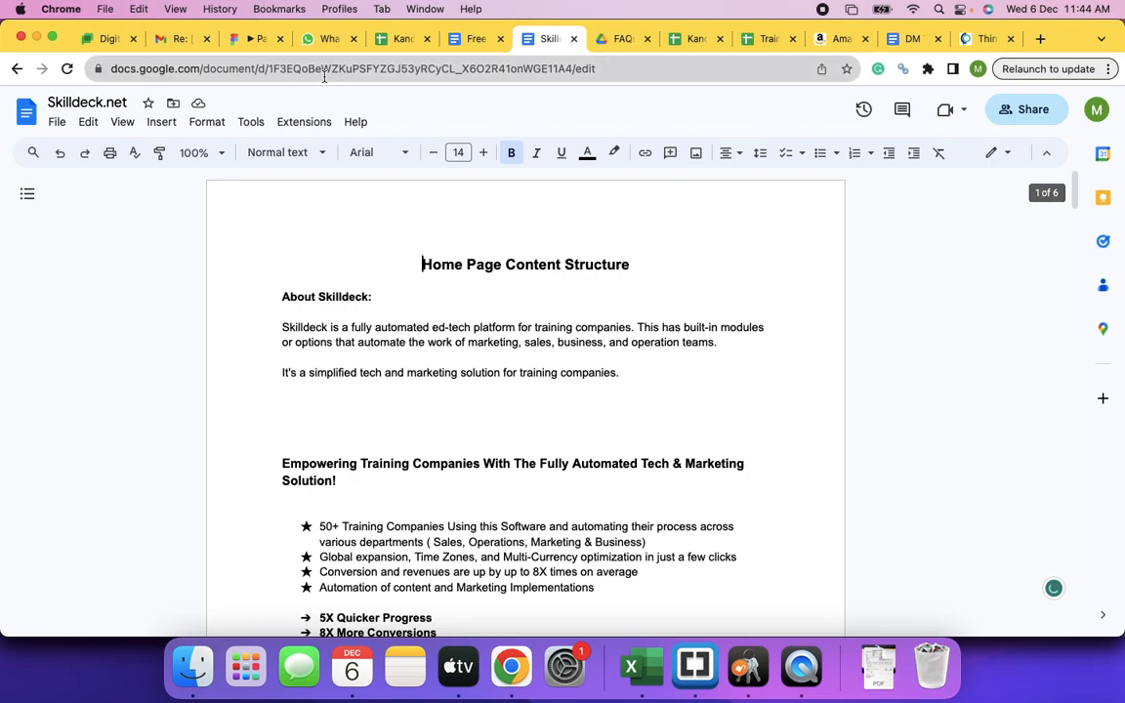
pyautogui.click(251, 40)
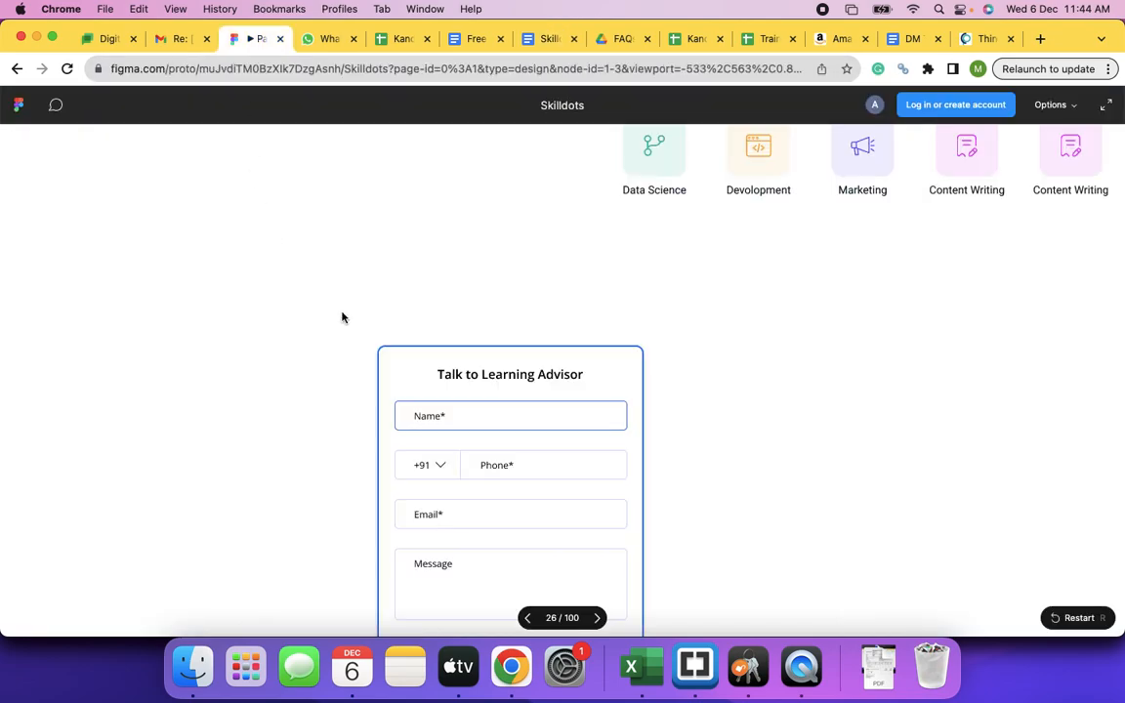
pyautogui.scroll(15, 342, 317)
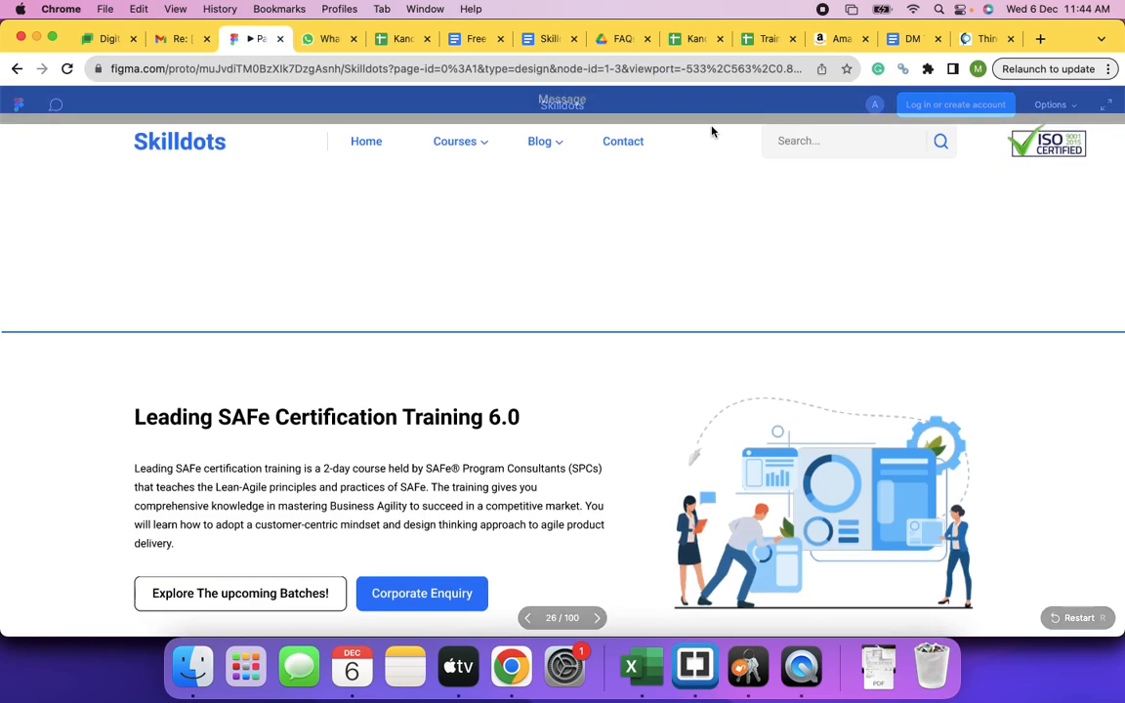
pyautogui.click(1039, 40)
# - Load skilldots.skilldeck.net, close its MAIN POPUP, browse the home page, then return to the Skilldeck.net doc
pyautogui.write('skilldots.skilldeck.net')
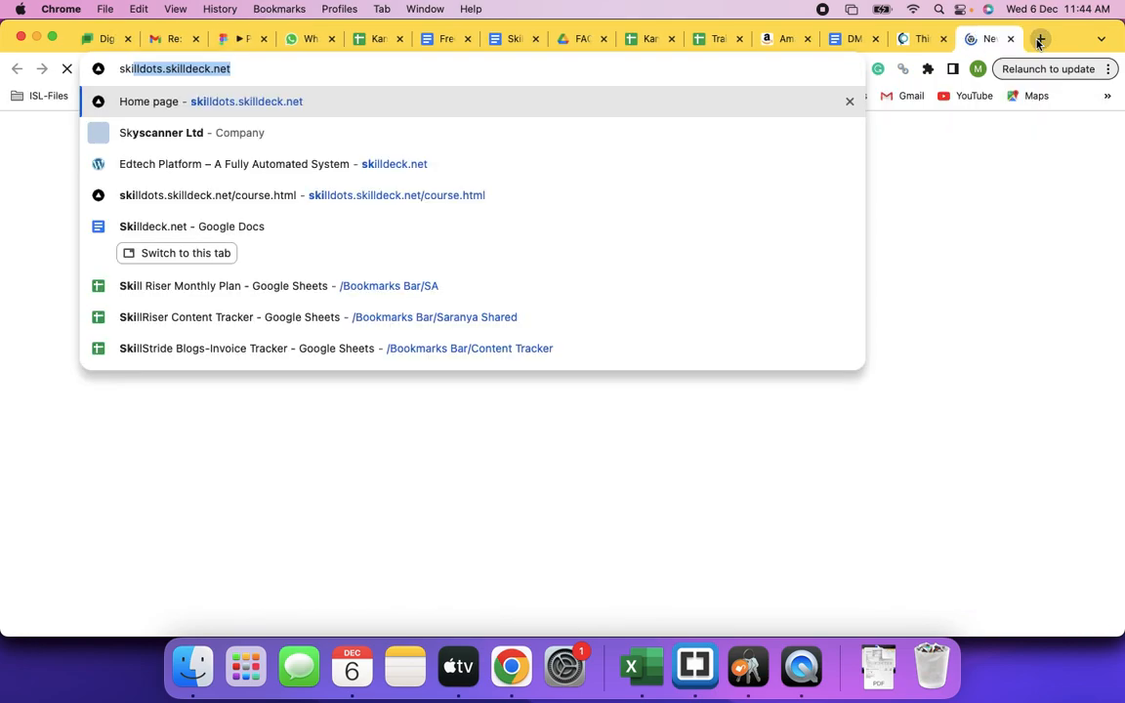
pyautogui.press('Return')
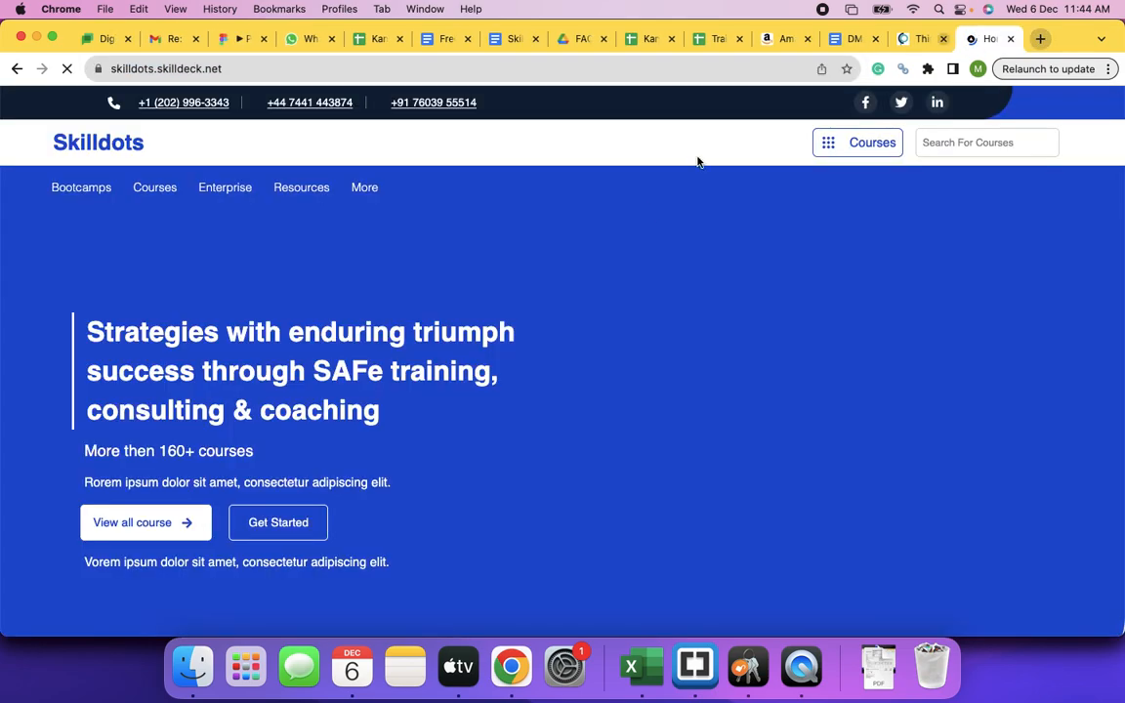
pyautogui.scroll(-4, 597, 440)
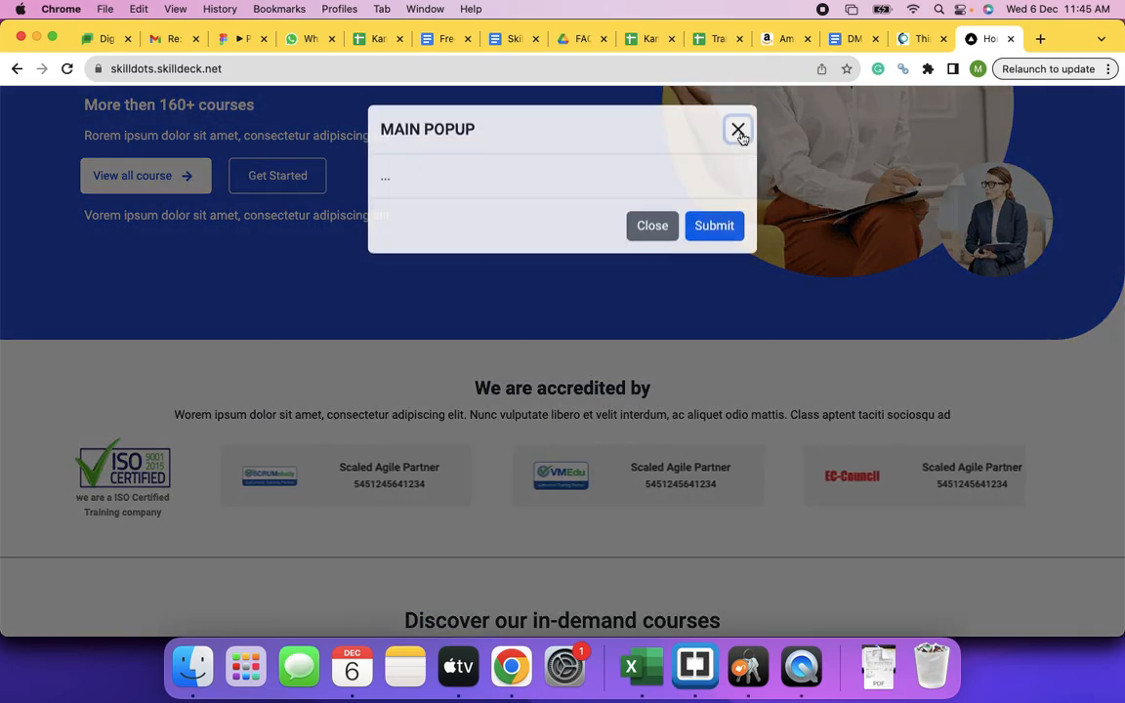
pyautogui.click(738, 134)
pyautogui.scroll(-10, 523, 500)
pyautogui.scroll(-15, 520, 496)
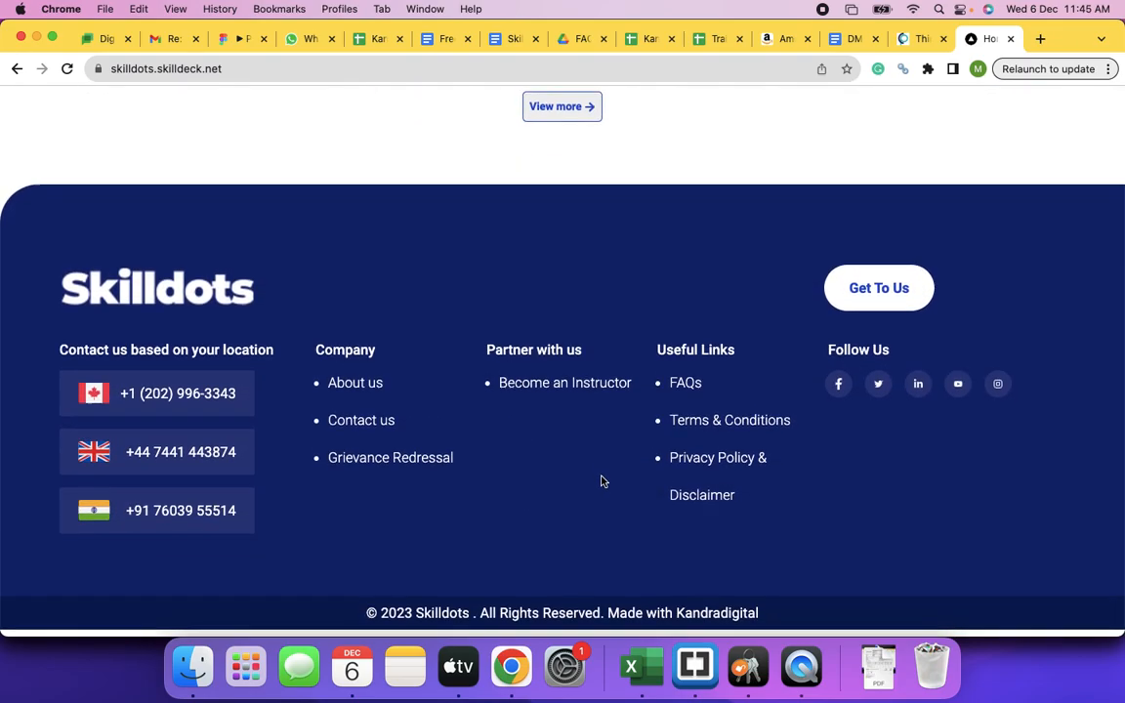
pyautogui.scroll(5, 603, 478)
pyautogui.scroll(2, 602, 483)
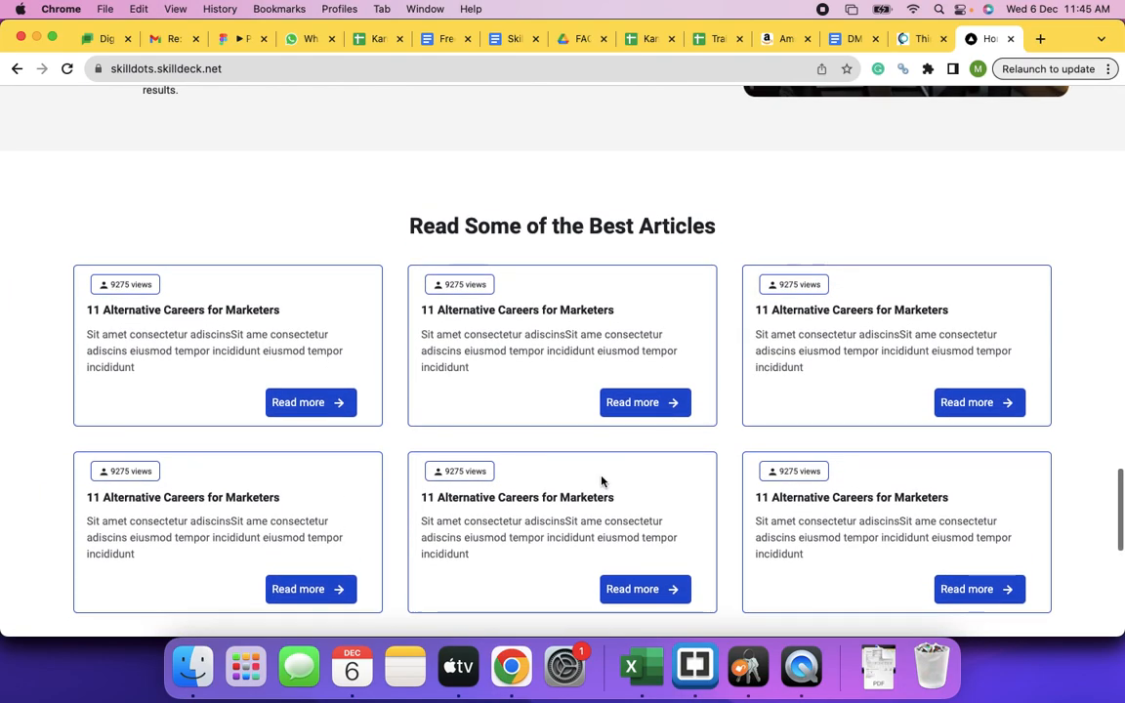
pyautogui.scroll(-5, 602, 480)
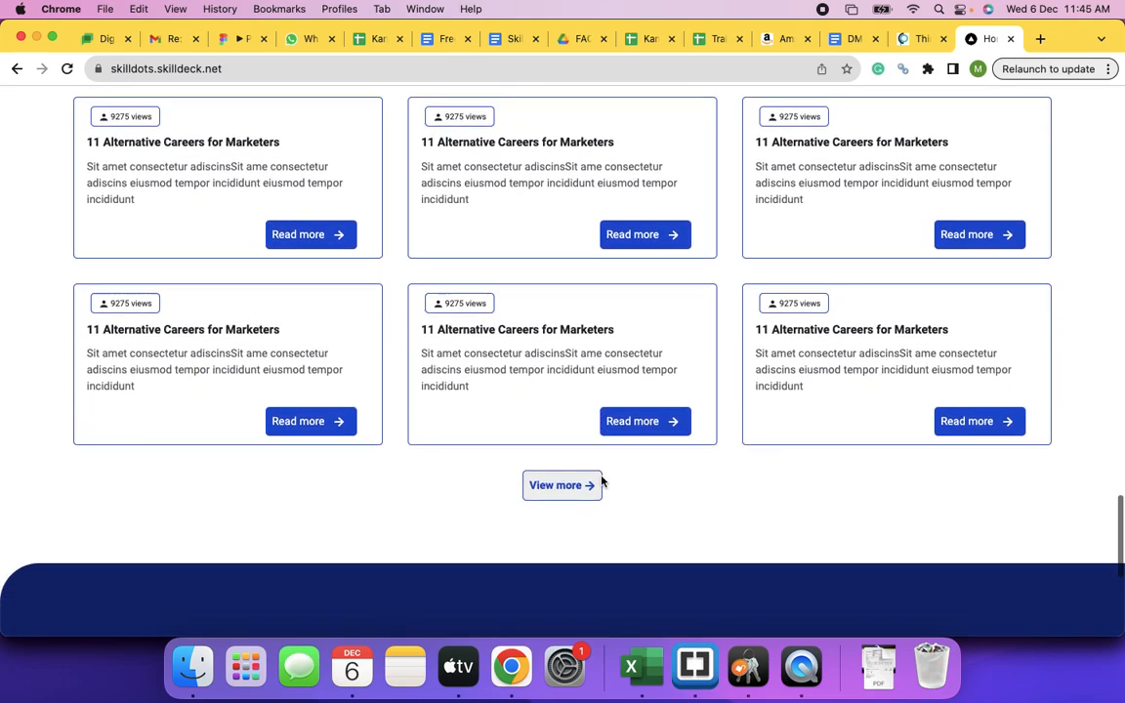
pyautogui.scroll(10, 602, 481)
pyautogui.scroll(15, 601, 481)
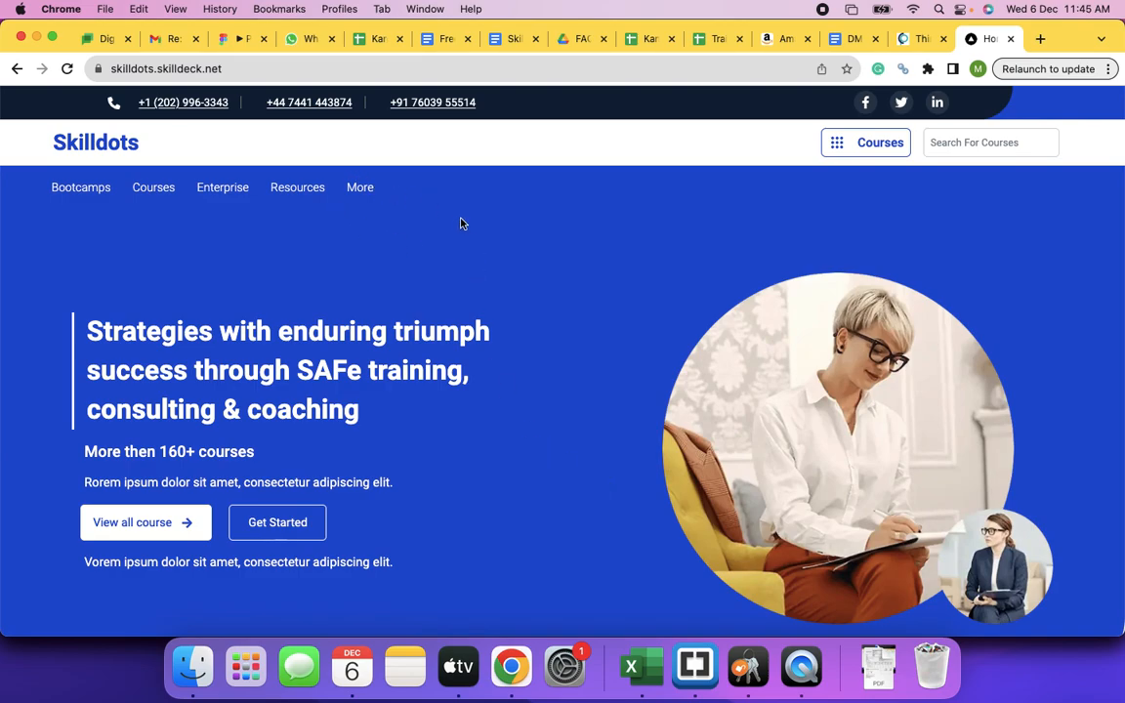
pyautogui.click(512, 39)
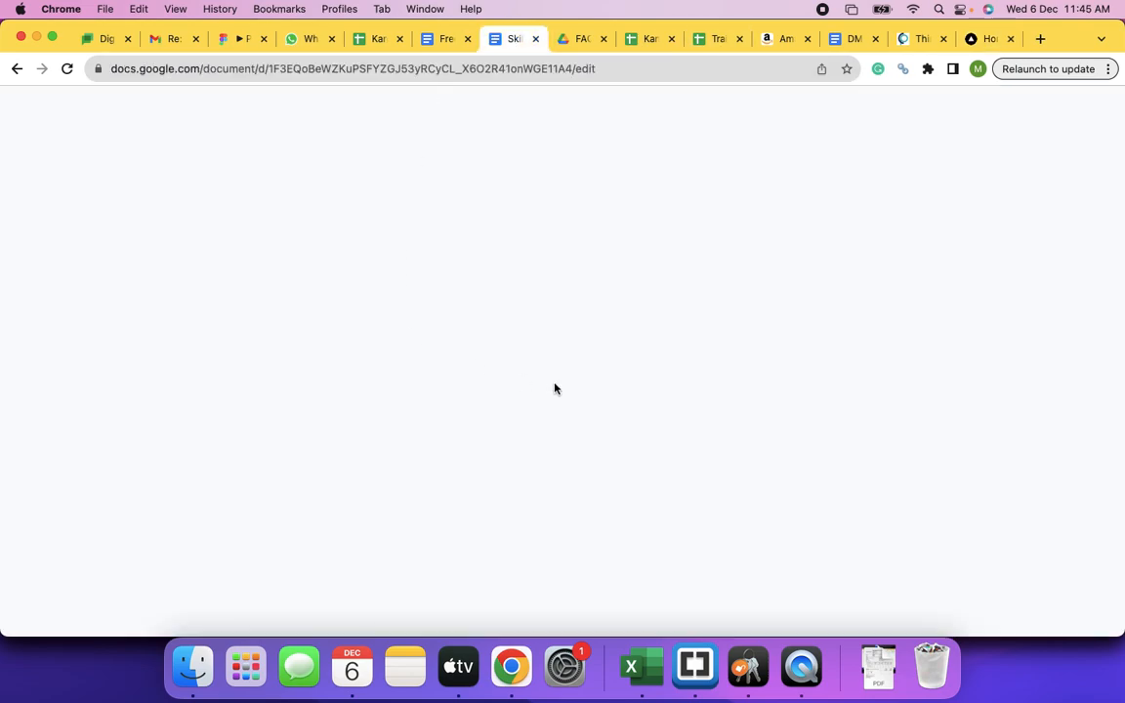
pyautogui.scroll(-3, 554, 388)
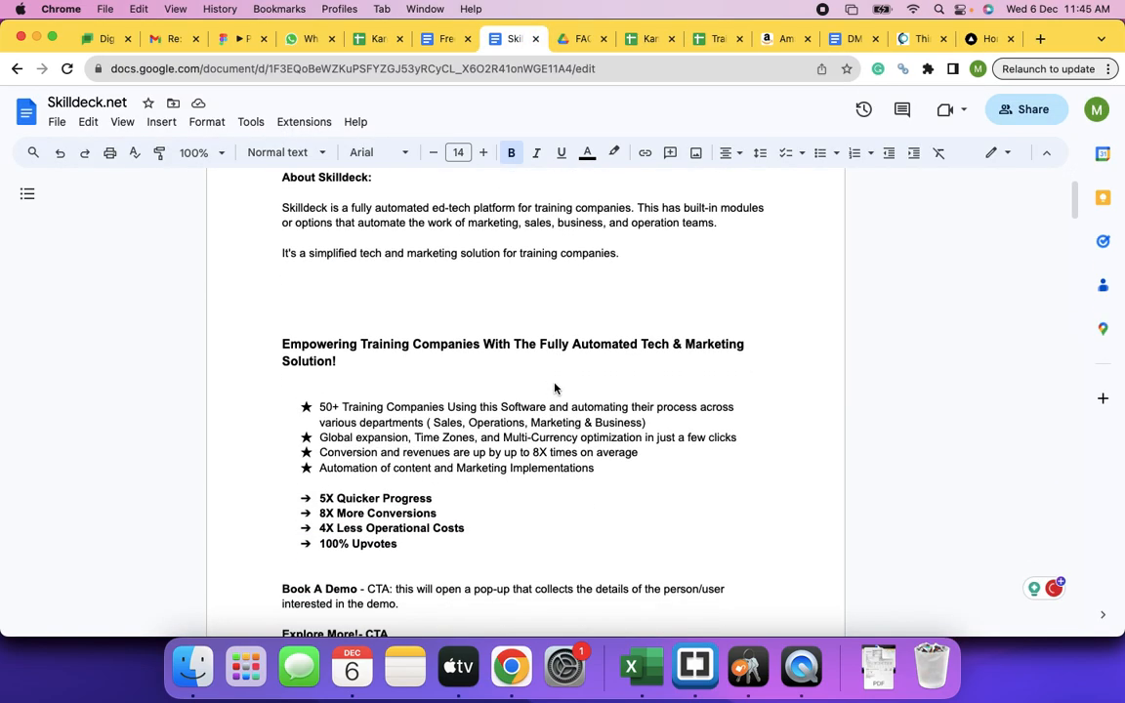
pyautogui.scroll(-7, 554, 389)
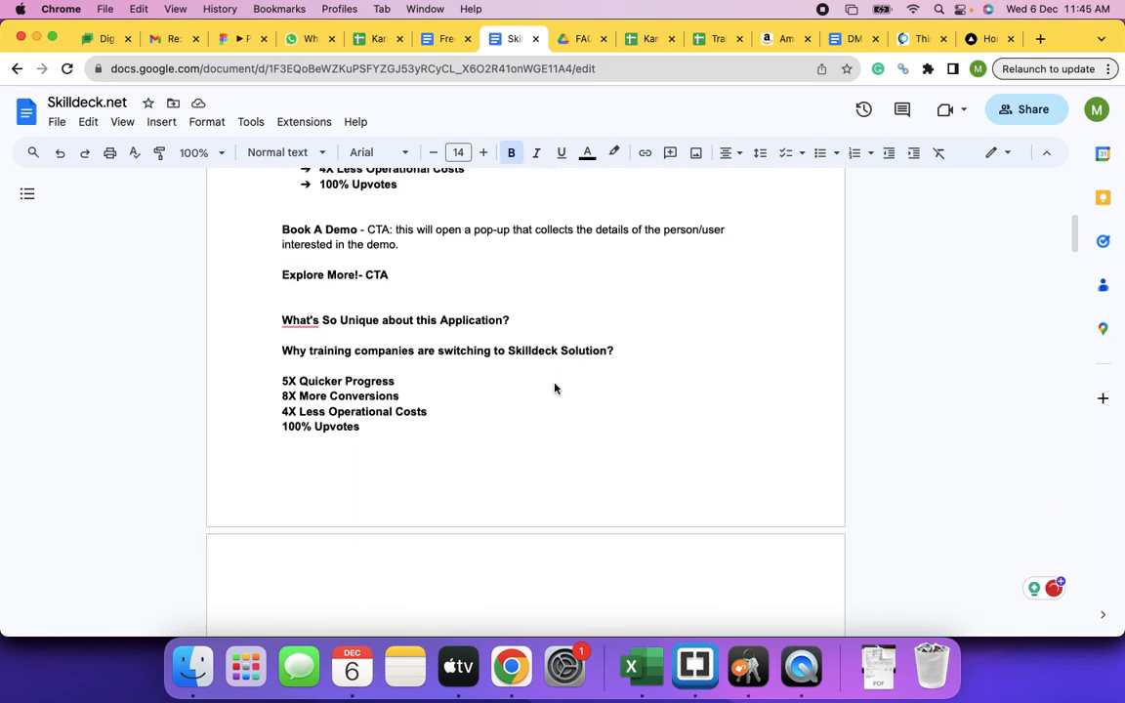
pyautogui.scroll(10, 554, 388)
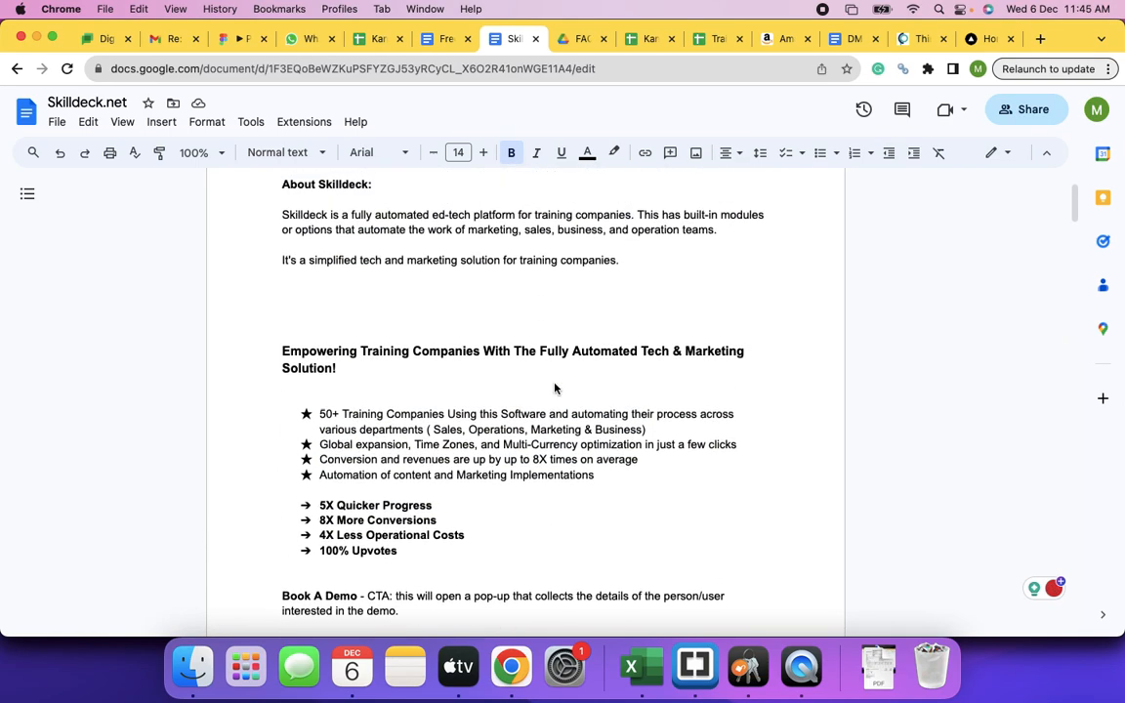
pyautogui.scroll(-5, 555, 389)
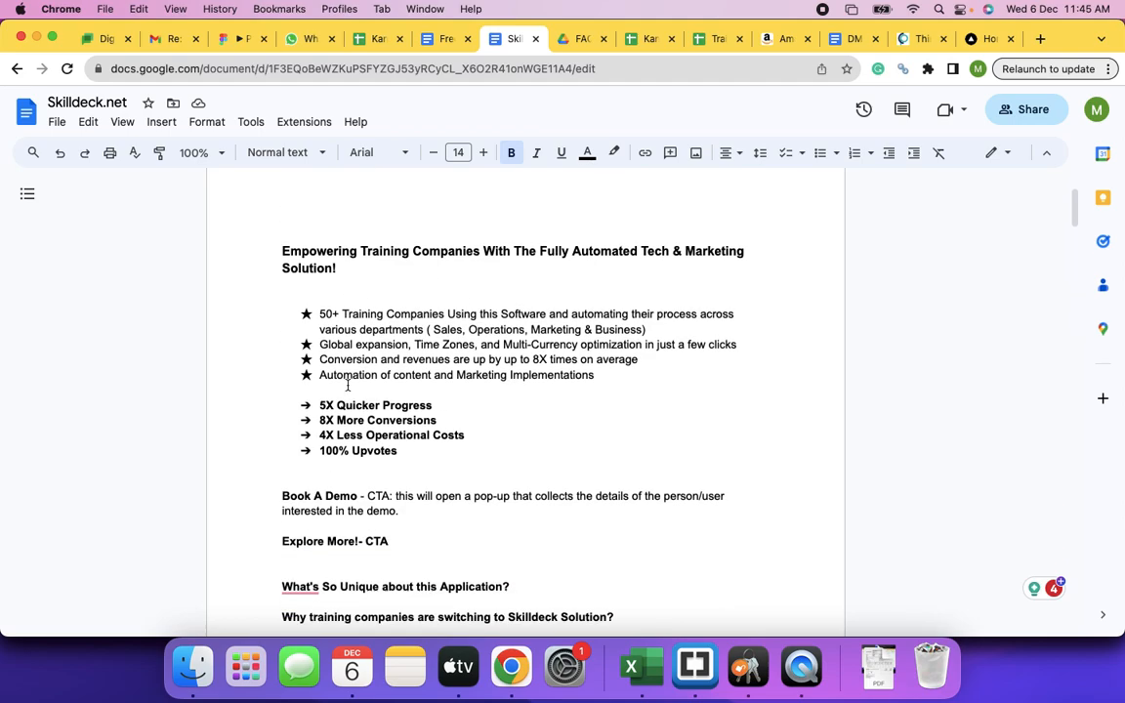
pyautogui.moveTo(282, 215); pyautogui.dragTo(379, 224)
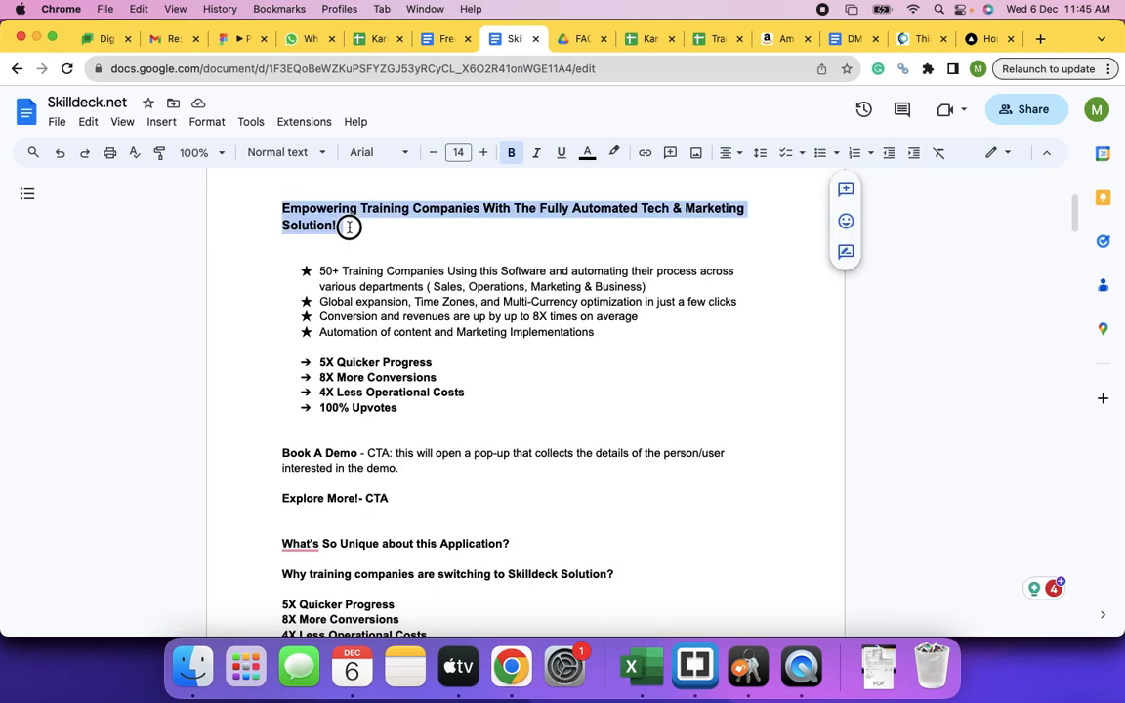
pyautogui.moveTo(307, 267); pyautogui.dragTo(396, 321)
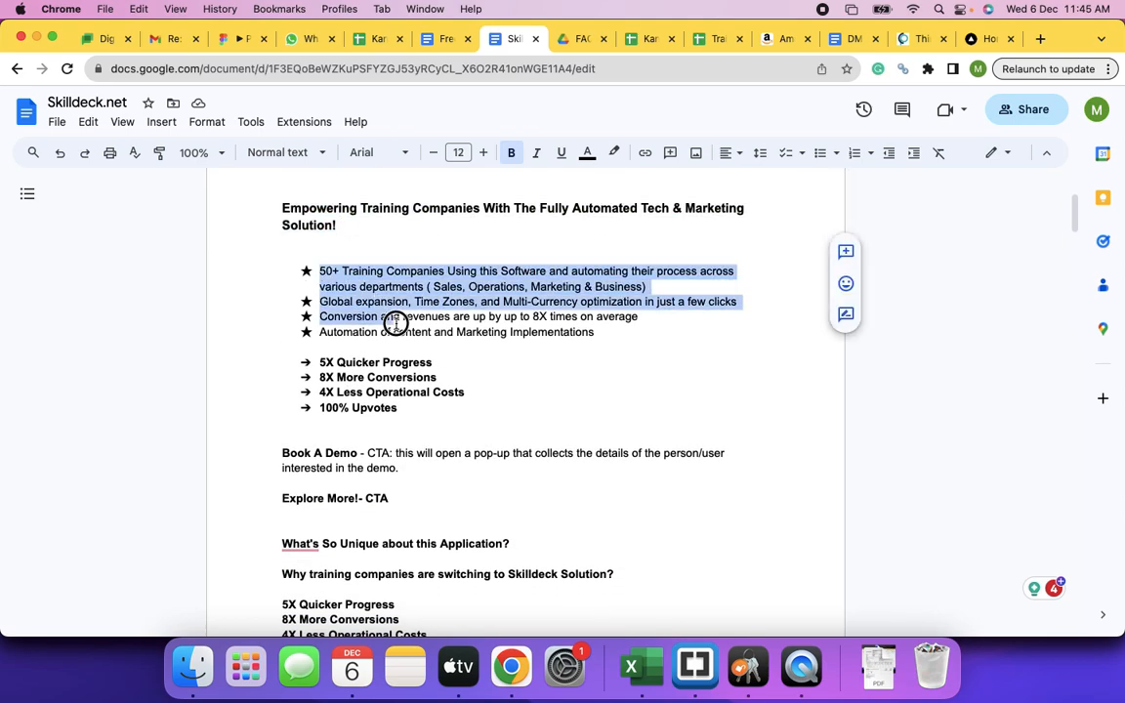
pyautogui.scroll(-4, 370, 312)
pyautogui.scroll(-3, 431, 357)
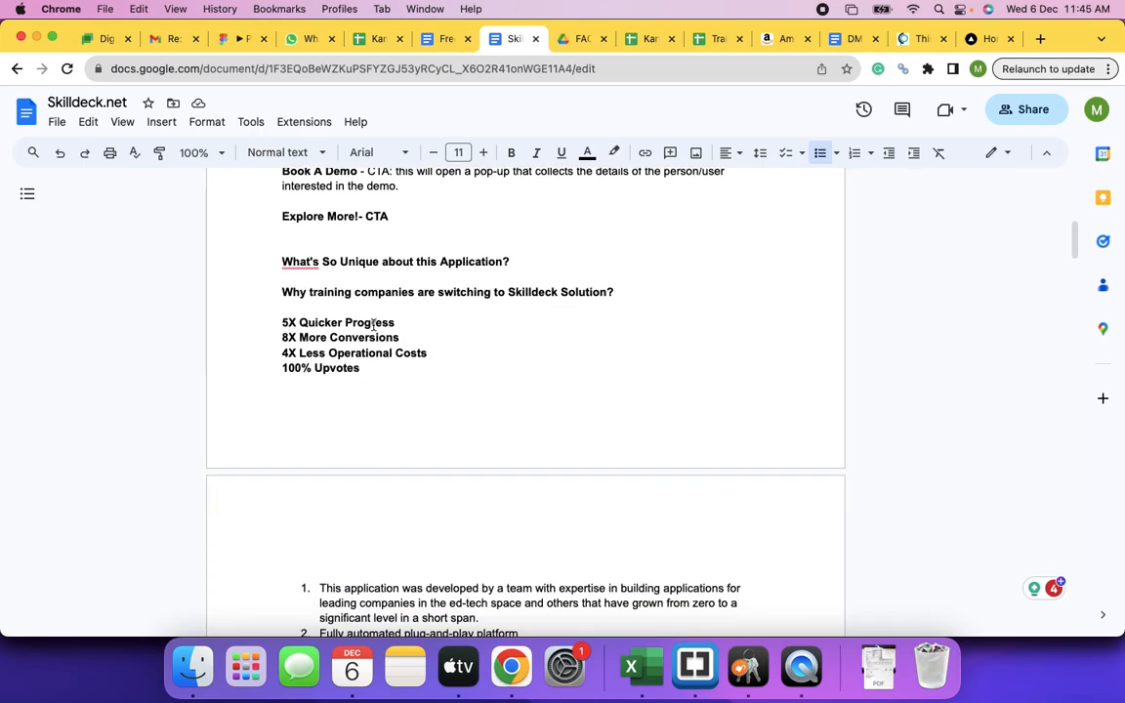
pyautogui.scroll(-15, 544, 321)
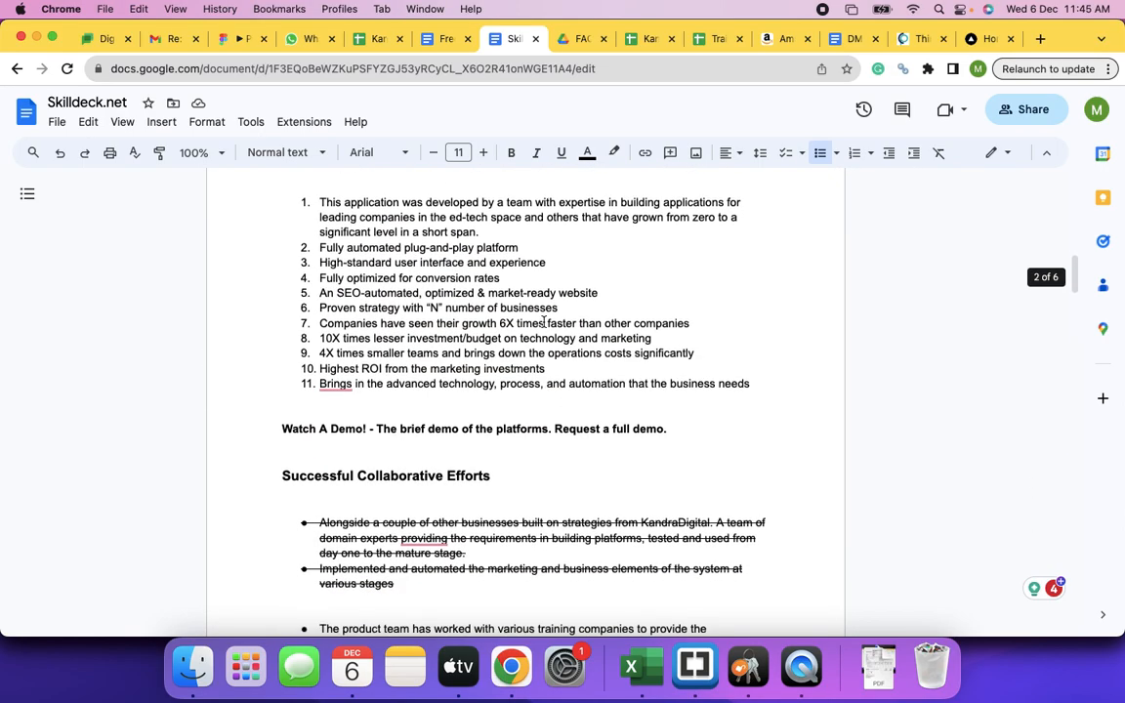
pyautogui.scroll(-2, 543, 322)
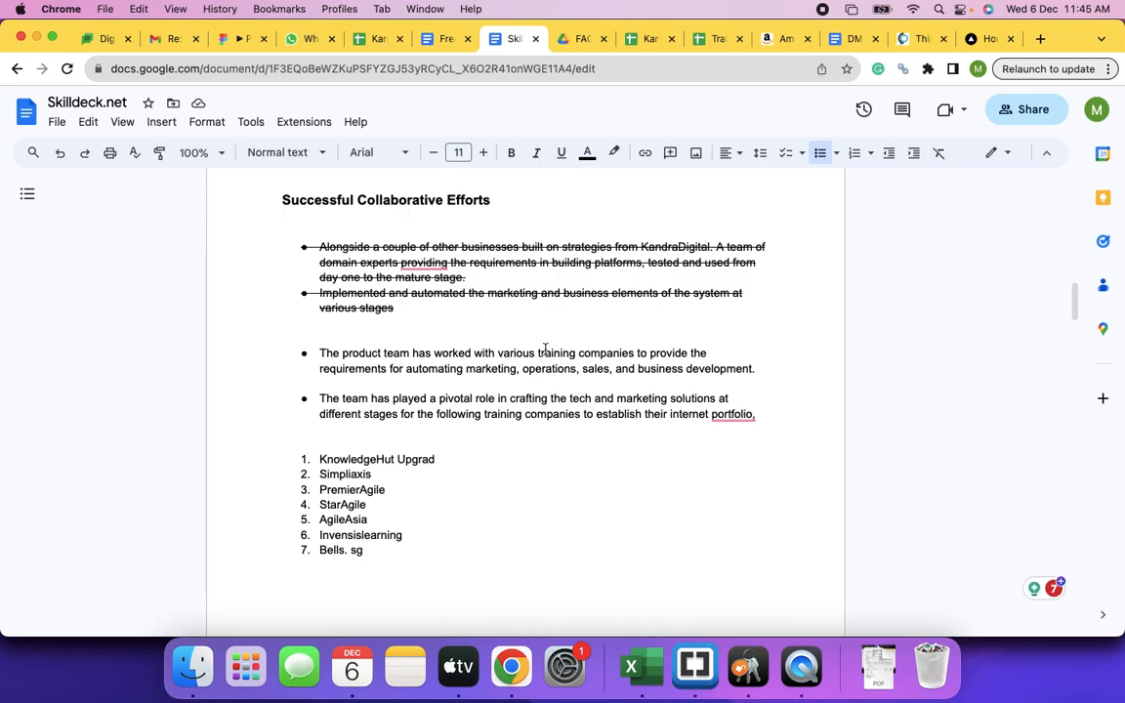
pyautogui.scroll(-10, 545, 349)
pyautogui.scroll(-9, 545, 348)
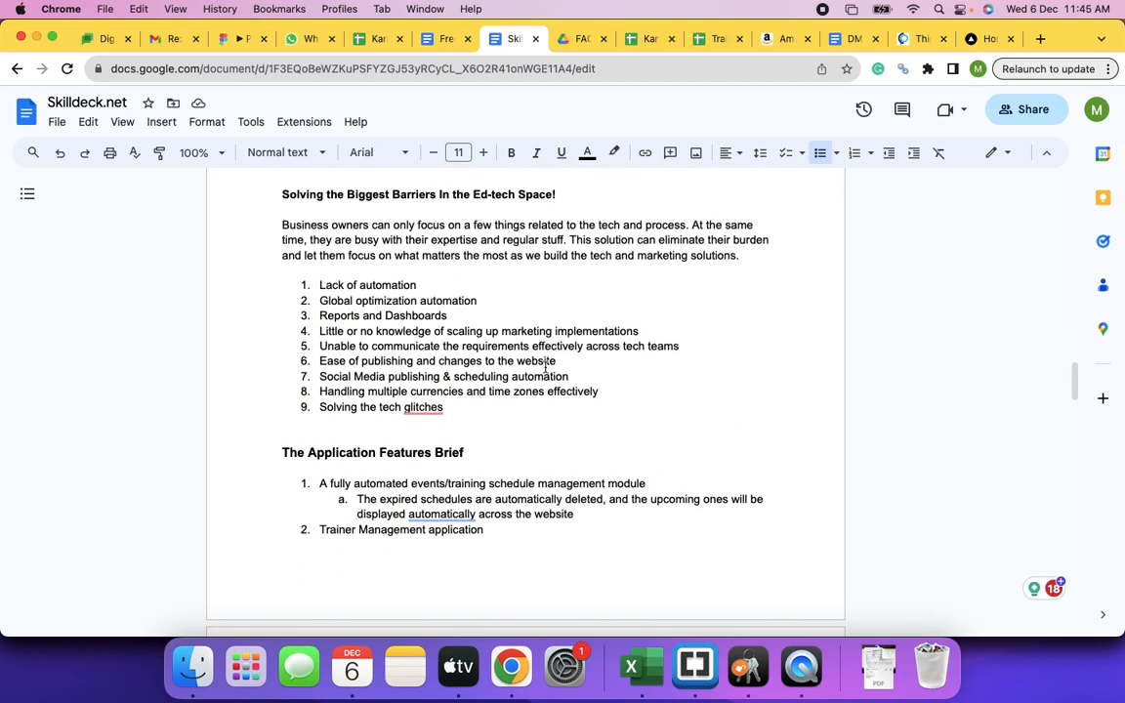
pyautogui.scroll(-4, 545, 349)
pyautogui.scroll(-8, 545, 367)
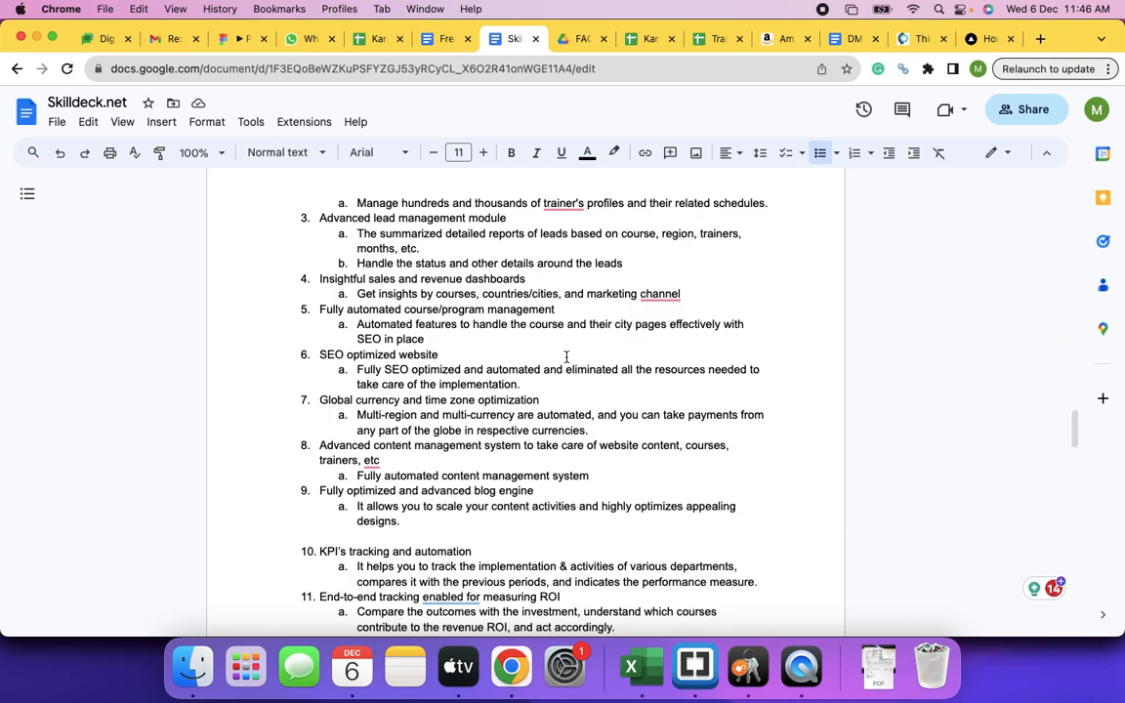
pyautogui.scroll(-10, 557, 361)
pyautogui.scroll(8, 565, 357)
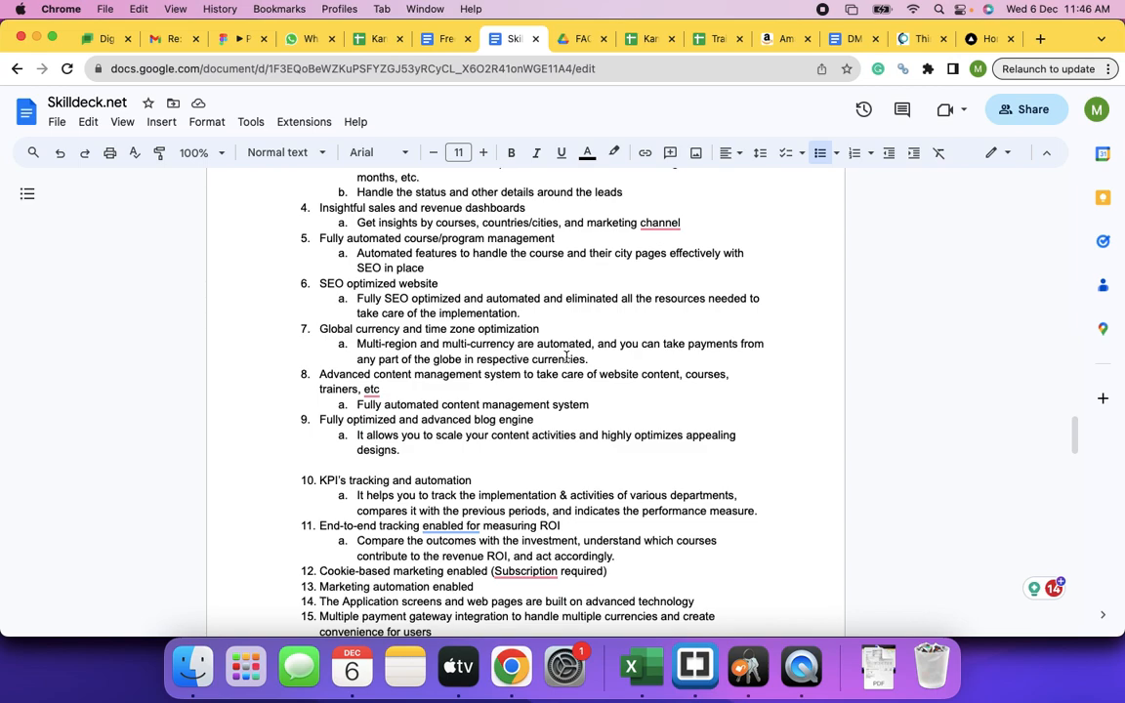
# - Return to the Skilldots prototype and scroll to its course categories and Talk to Learning Advisor form
pyautogui.click(239, 39)
pyautogui.scroll(-10, 388, 405)
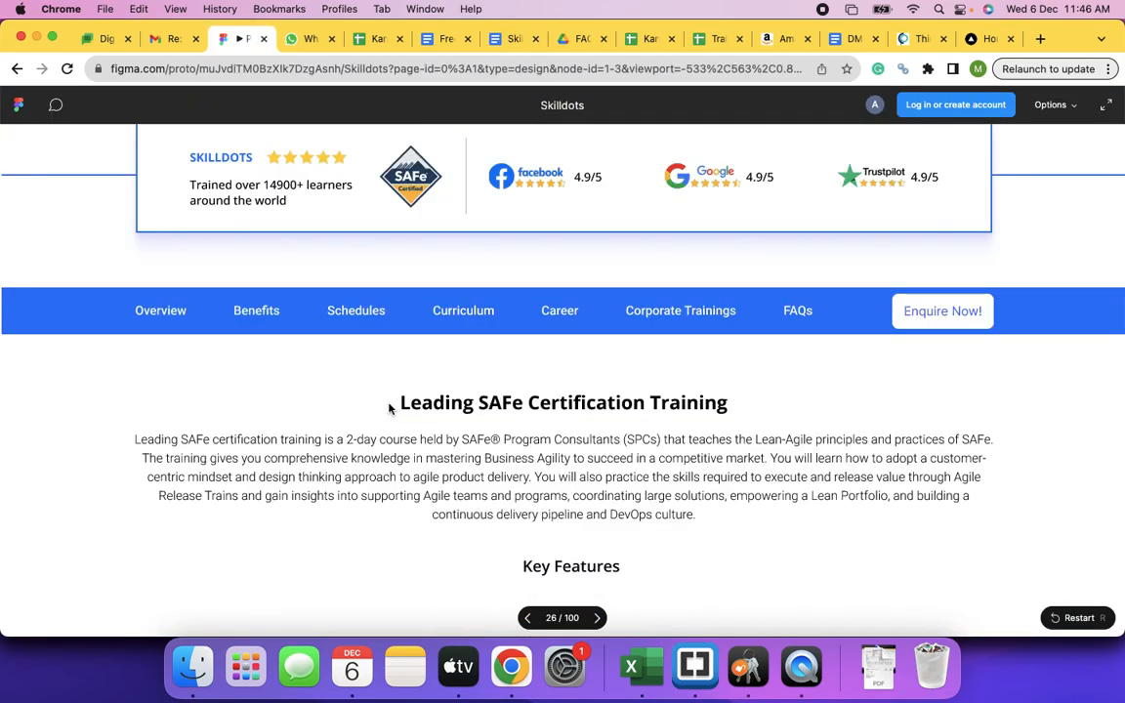
pyautogui.scroll(-5, 388, 408)
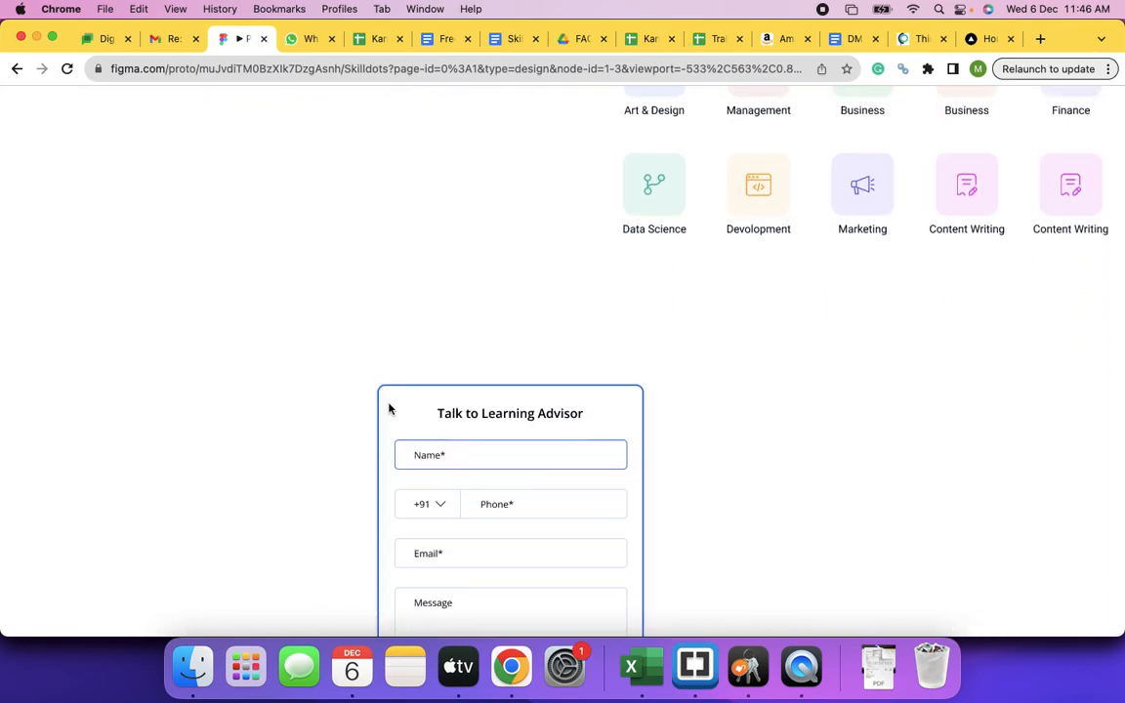
pyautogui.scroll(5, 388, 408)
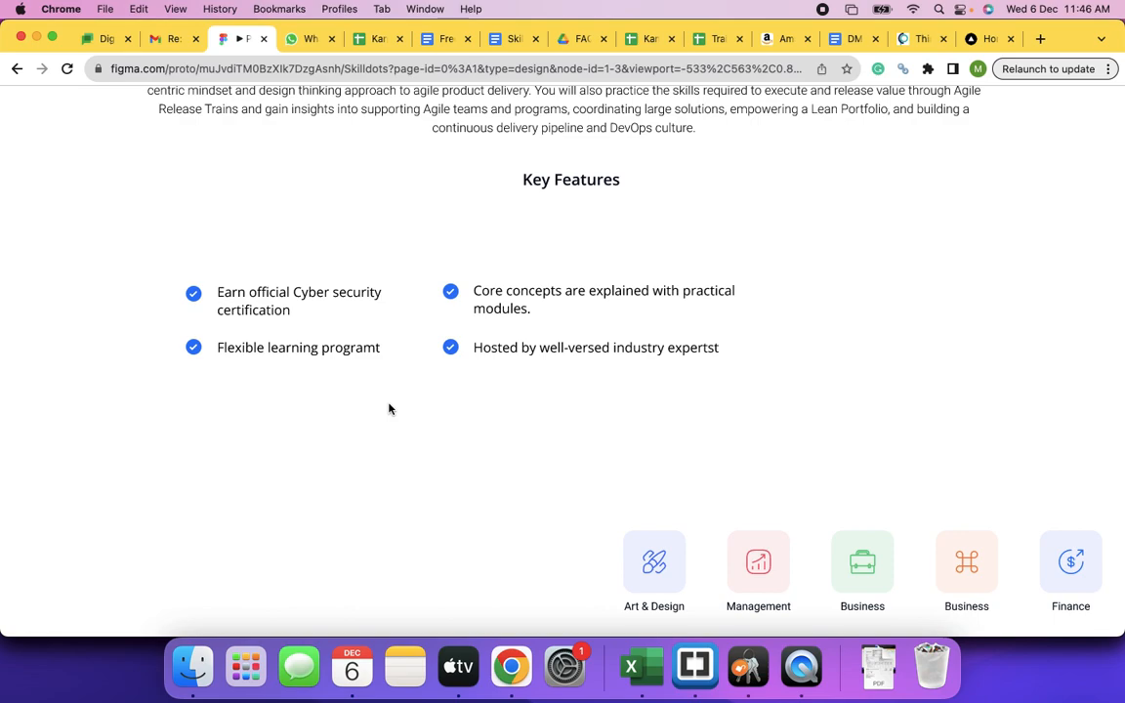
# - Load learnnthrive.com in a new tab and dismiss its Lowest Price Challenge popup
pyautogui.click(1040, 39)
pyautogui.write('lear')
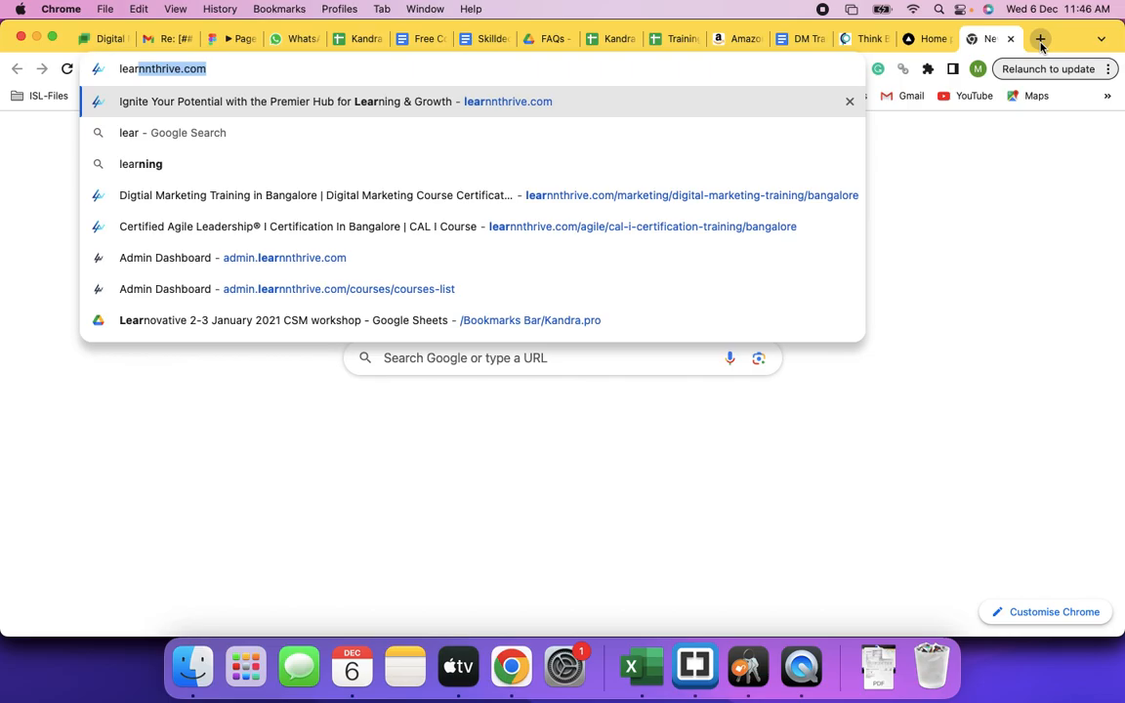
pyautogui.press('Return')
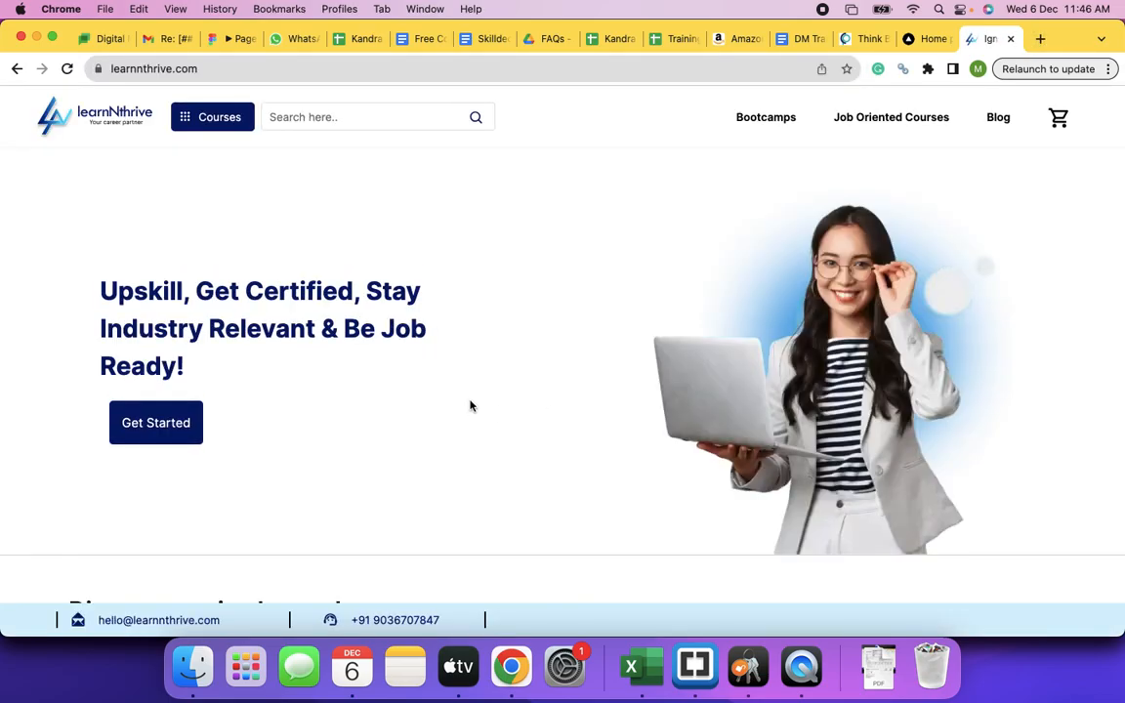
pyautogui.scroll(-5, 469, 404)
pyautogui.scroll(-10, 469, 404)
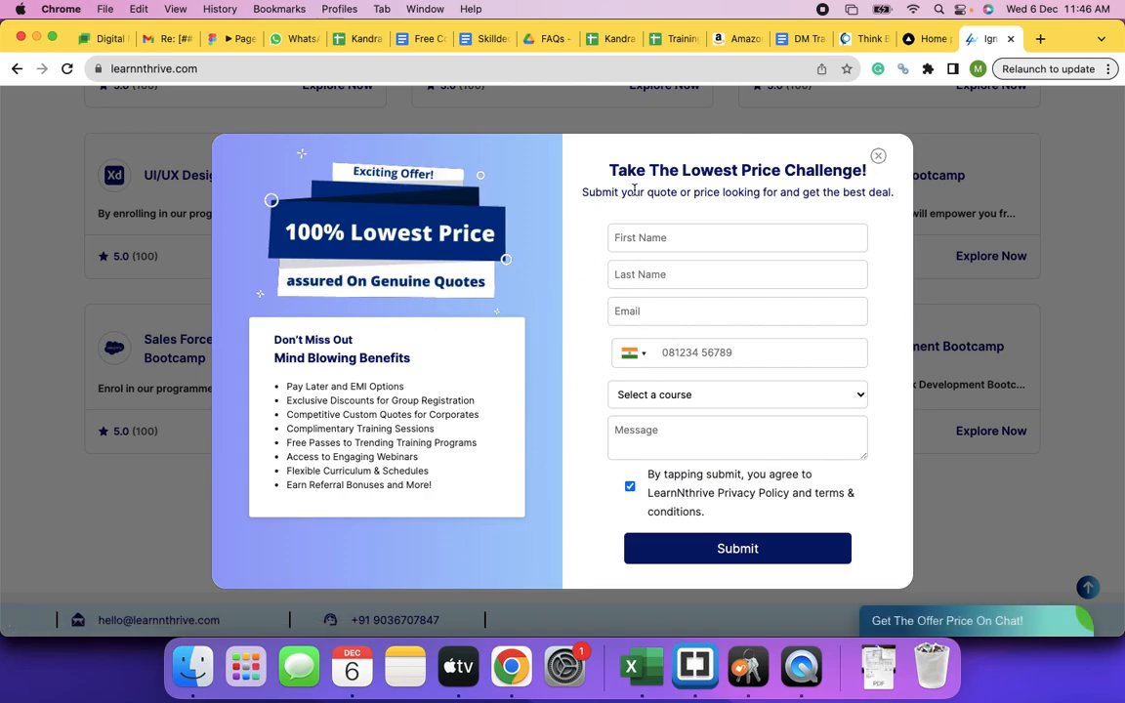
pyautogui.click(878, 156)
# - Scroll through the learnnthrive.com page, then go back to the Skilldeck.net doc
pyautogui.scroll(-10, 590, 344)
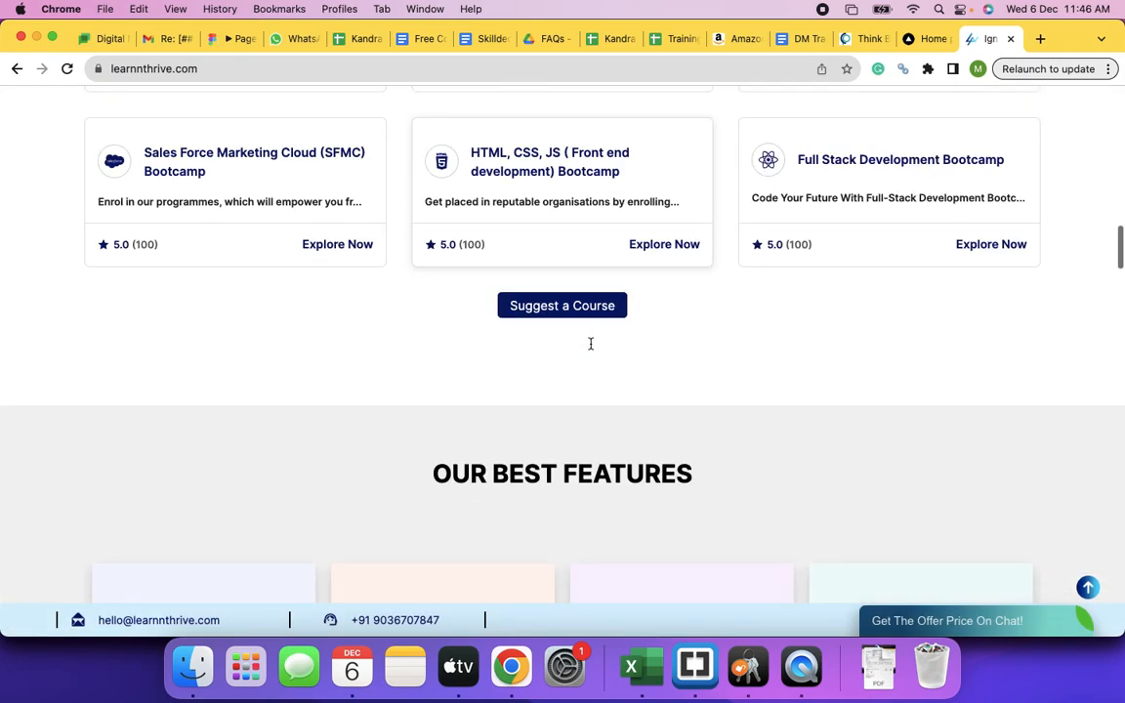
pyautogui.scroll(-10, 589, 348)
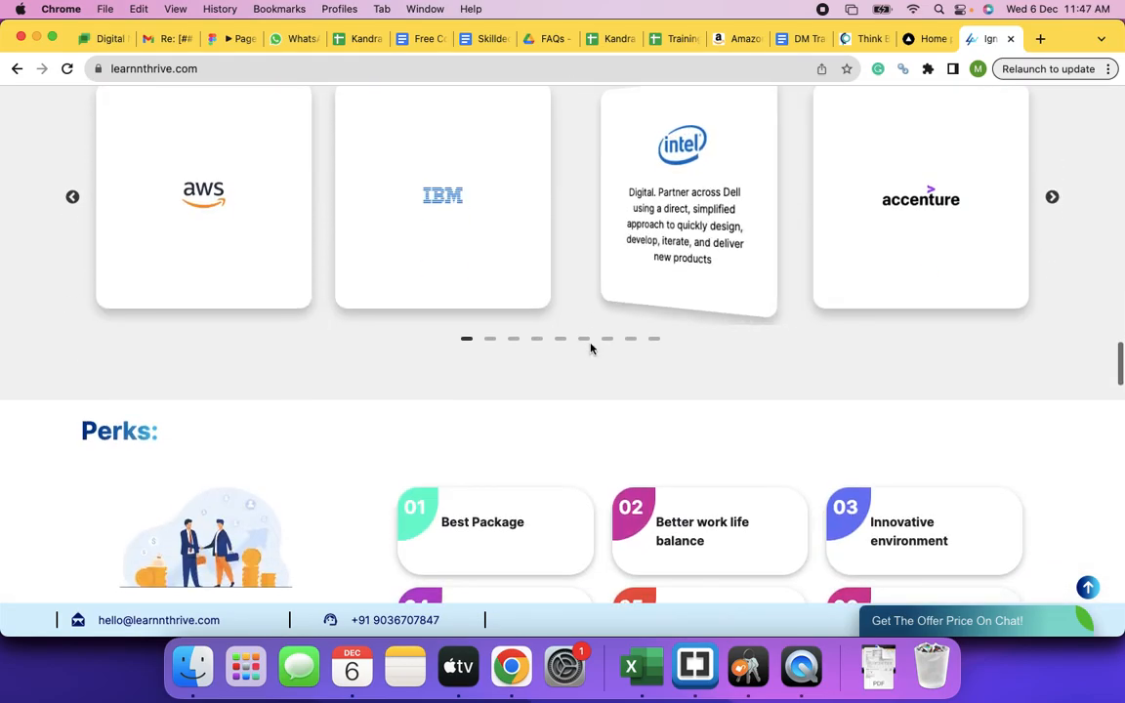
pyautogui.scroll(-12, 589, 348)
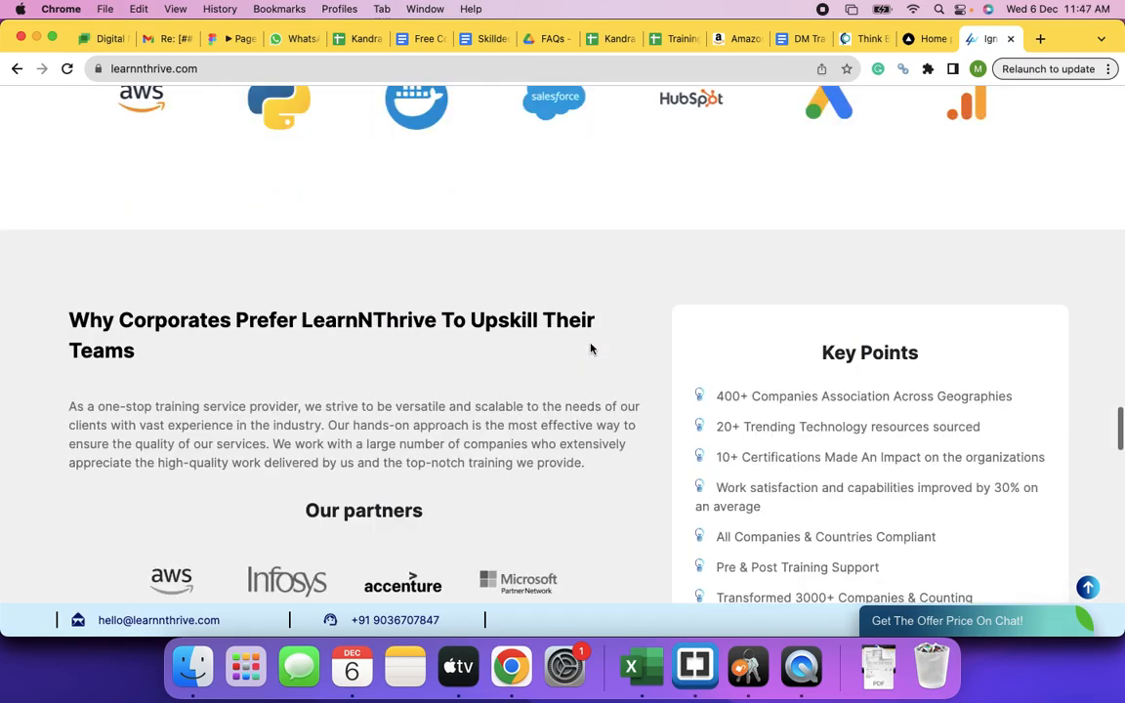
pyautogui.scroll(-15, 589, 349)
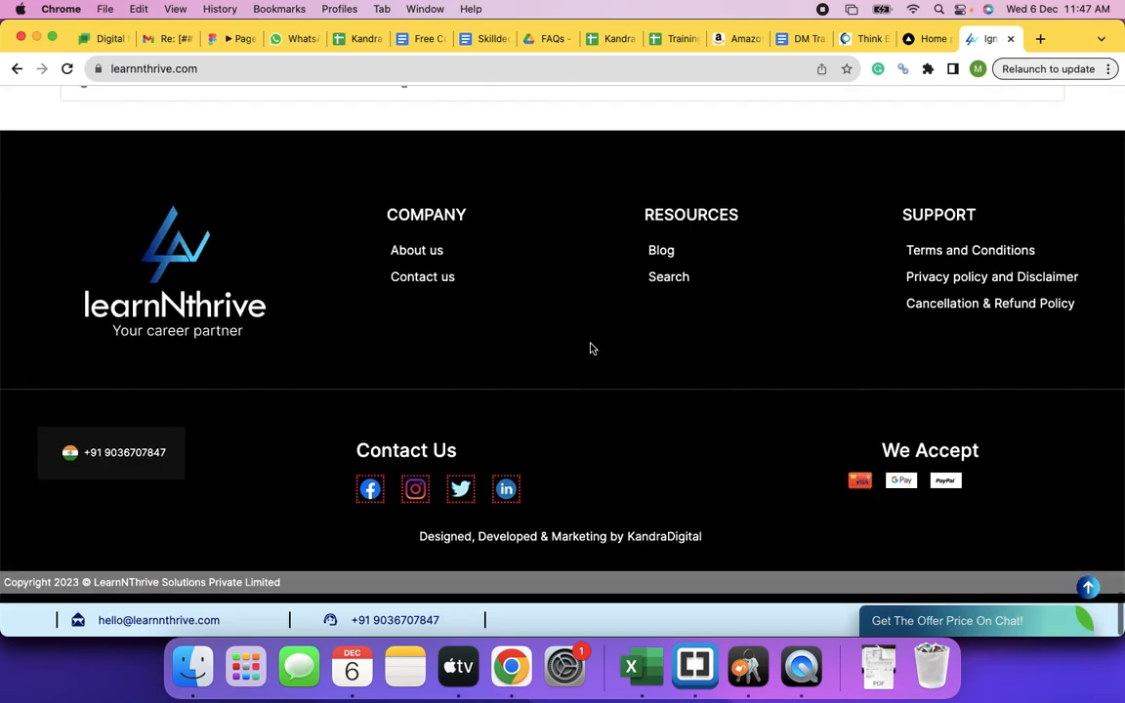
pyautogui.scroll(20, 590, 349)
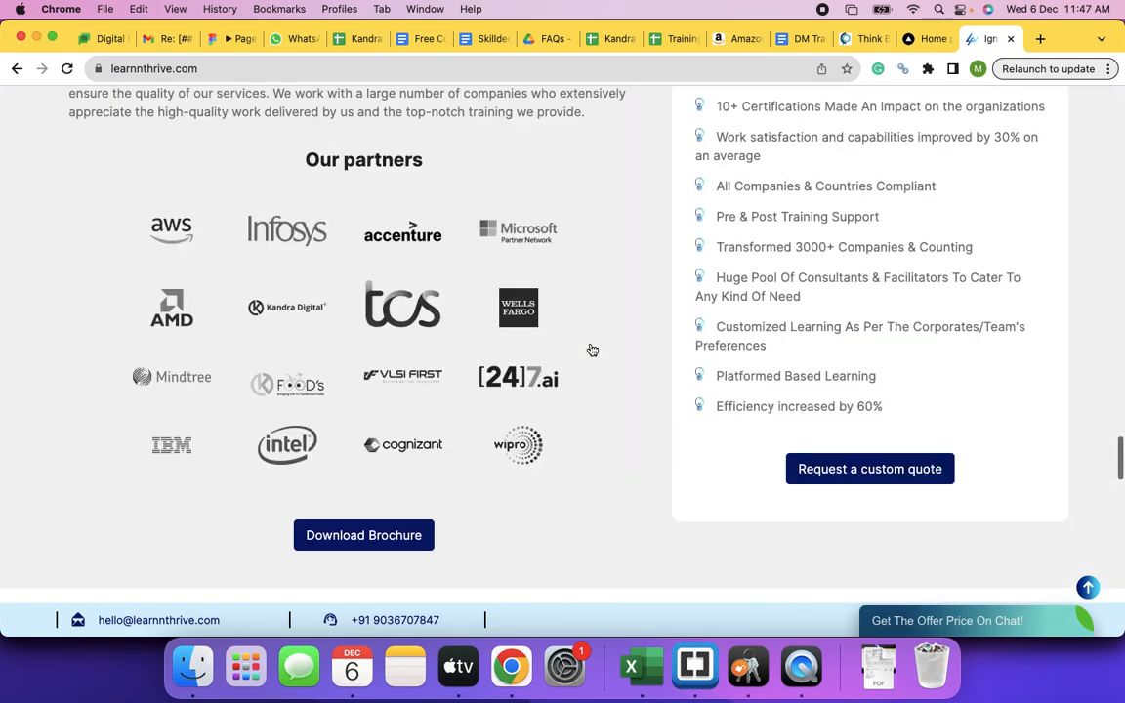
pyautogui.scroll(10, 589, 348)
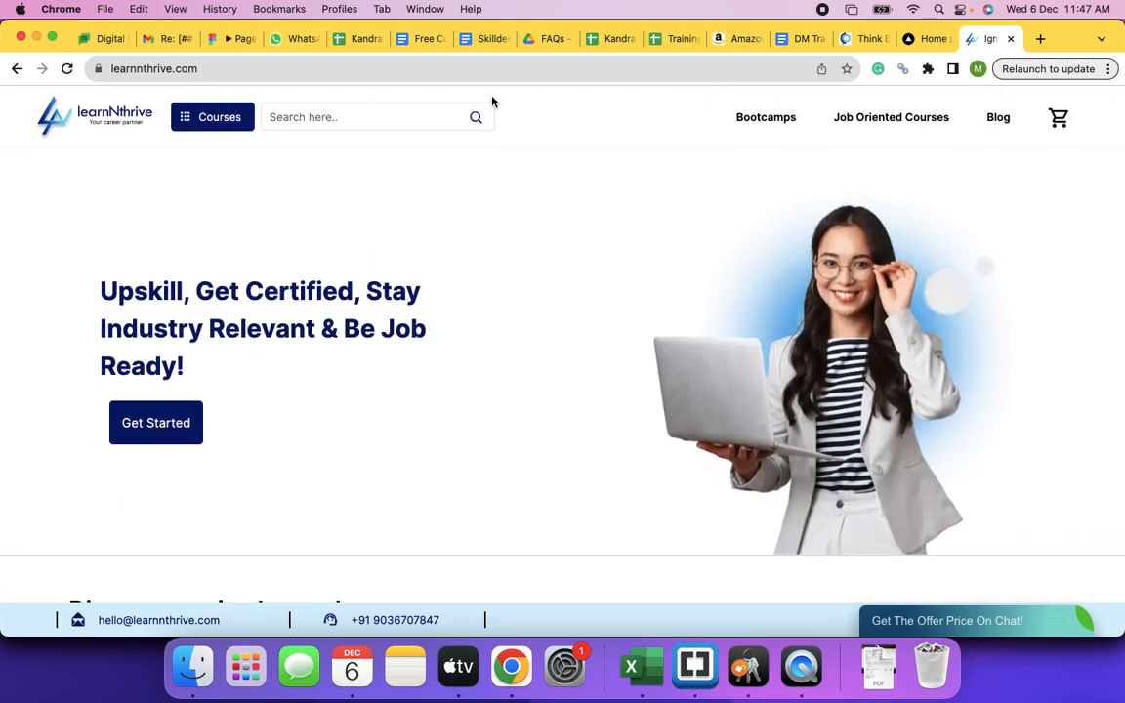
pyautogui.click(480, 40)
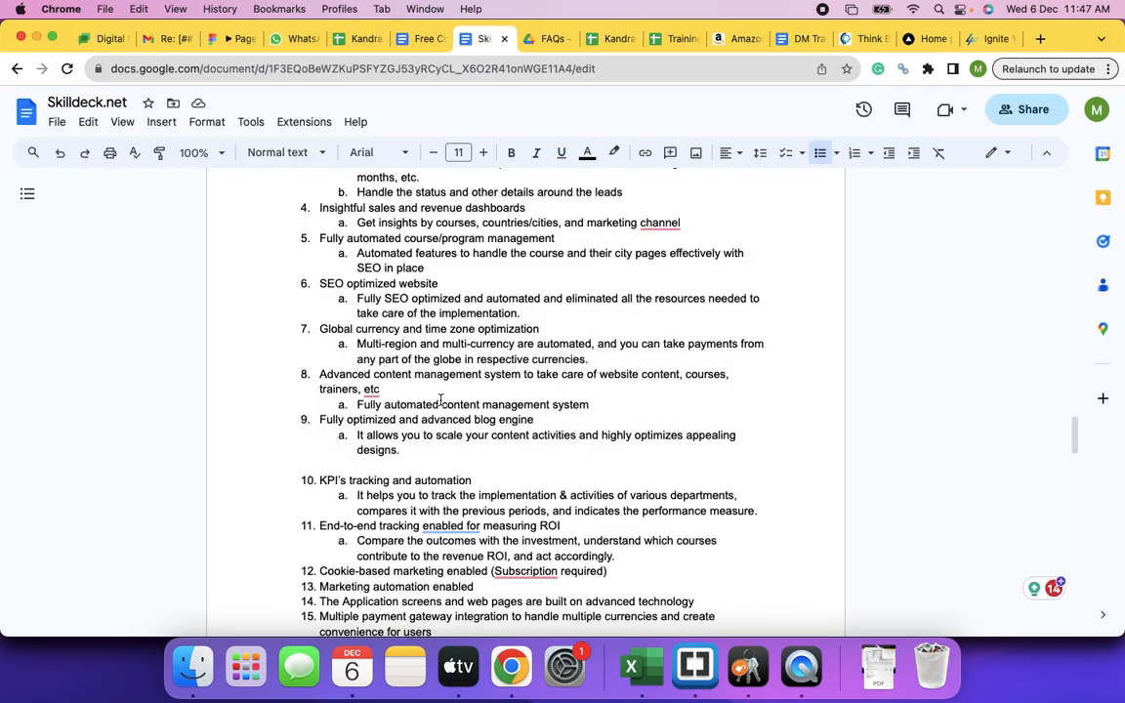
# - Scroll the Skilldeck.net doc to the end of its feature list and back, then return to learnnthrive.com
pyautogui.scroll(-5, 437, 426)
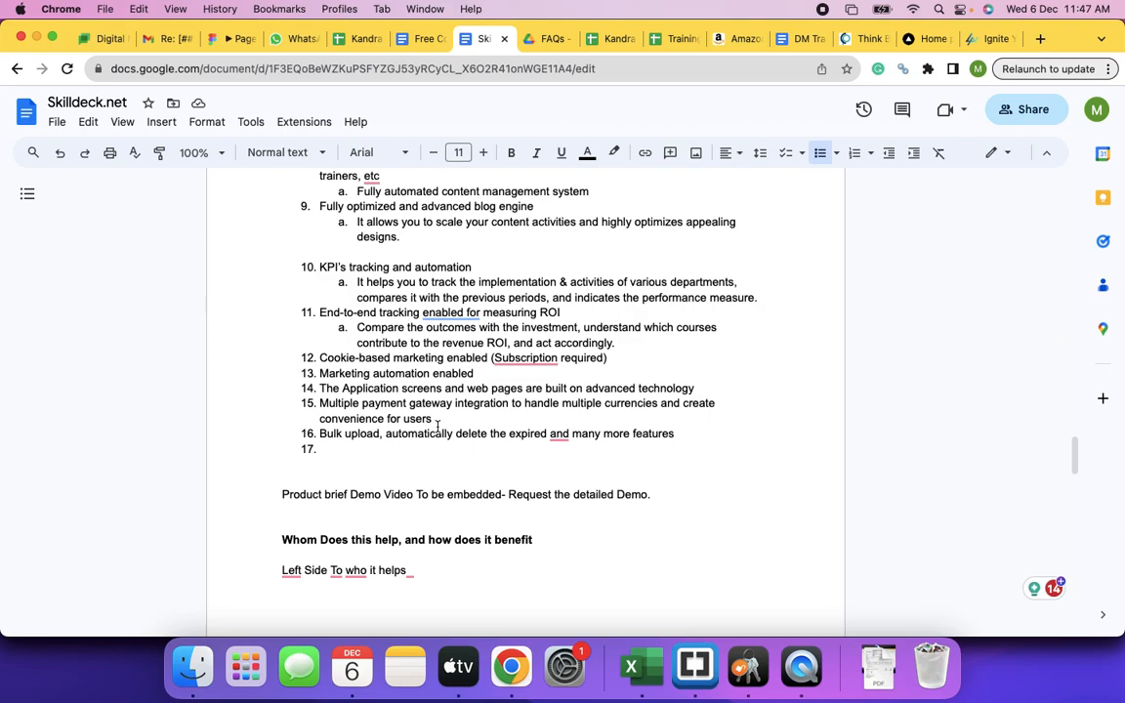
pyautogui.scroll(-1, 436, 426)
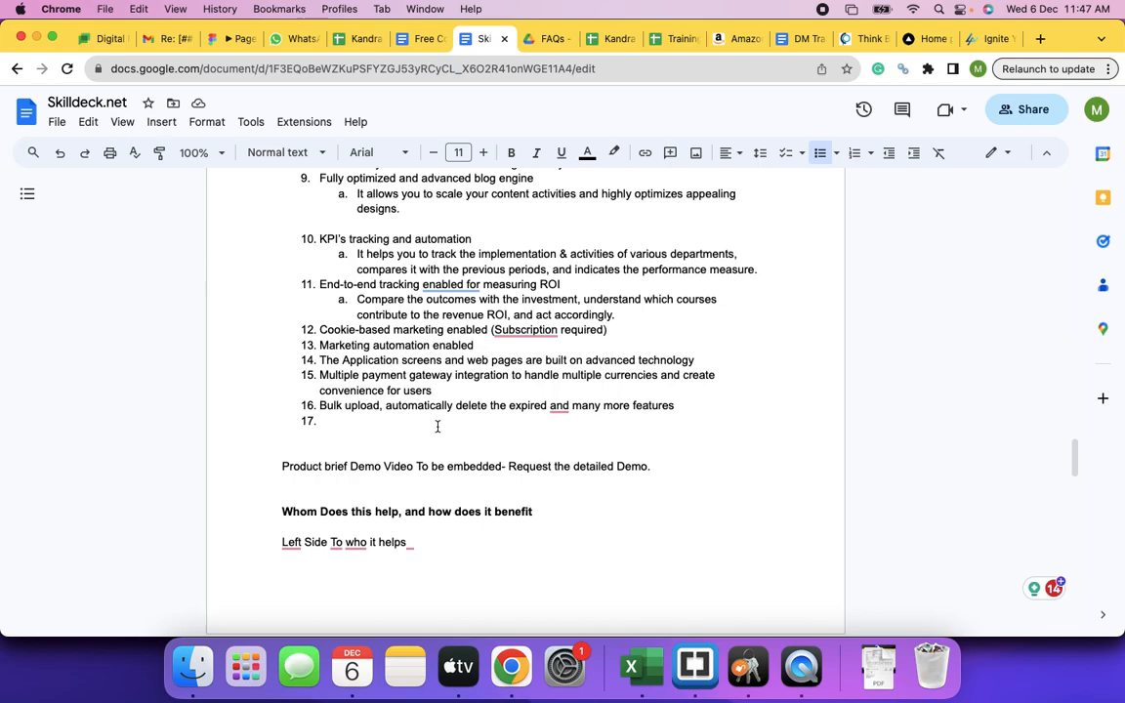
pyautogui.scroll(20, 437, 425)
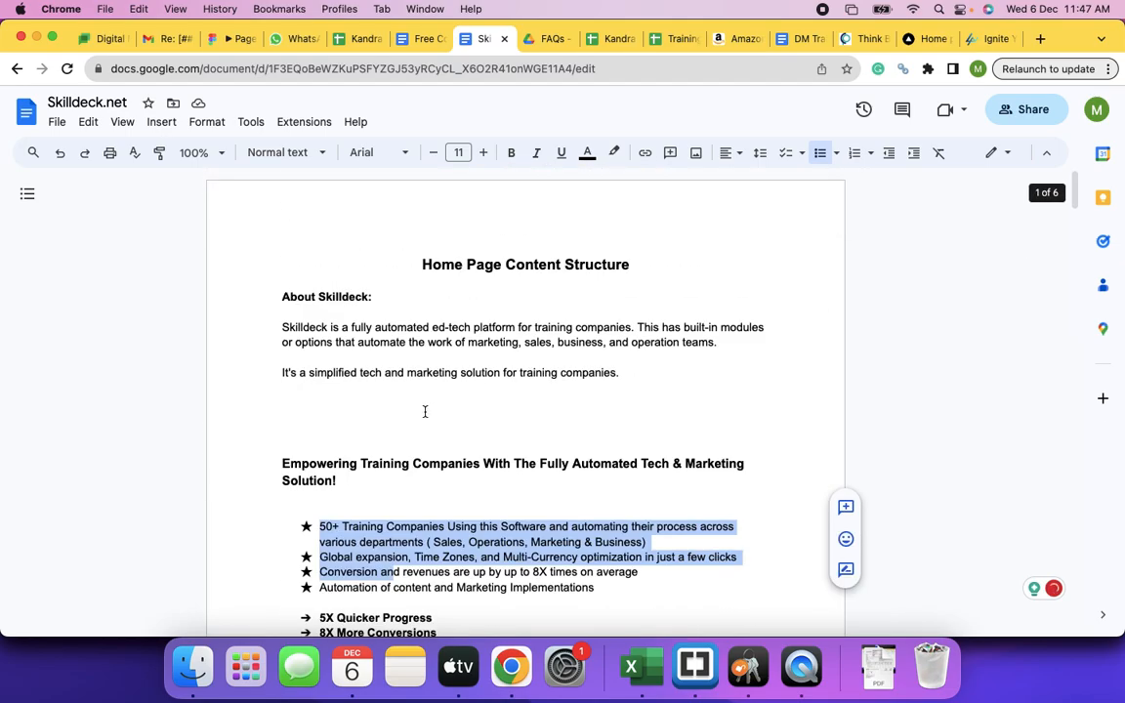
pyautogui.scroll(-10, 425, 411)
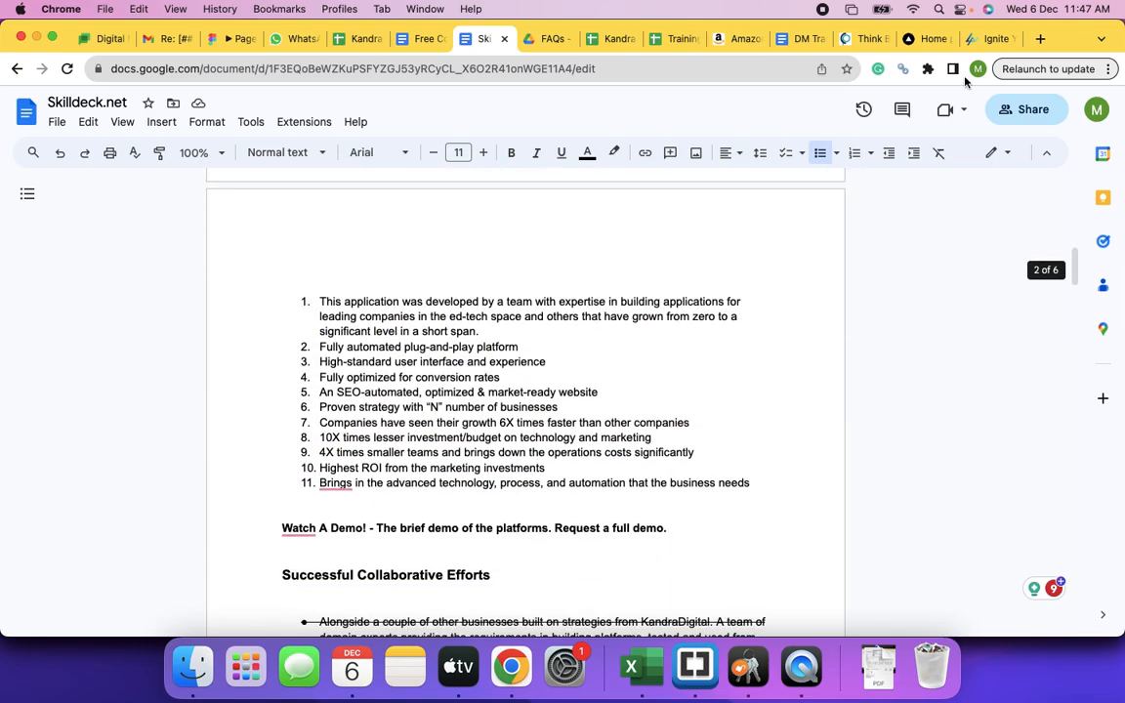
pyautogui.click(991, 38)
# - Close the learnnthrive.com support chat and scroll through the certification training courses
pyautogui.scroll(-10, 608, 393)
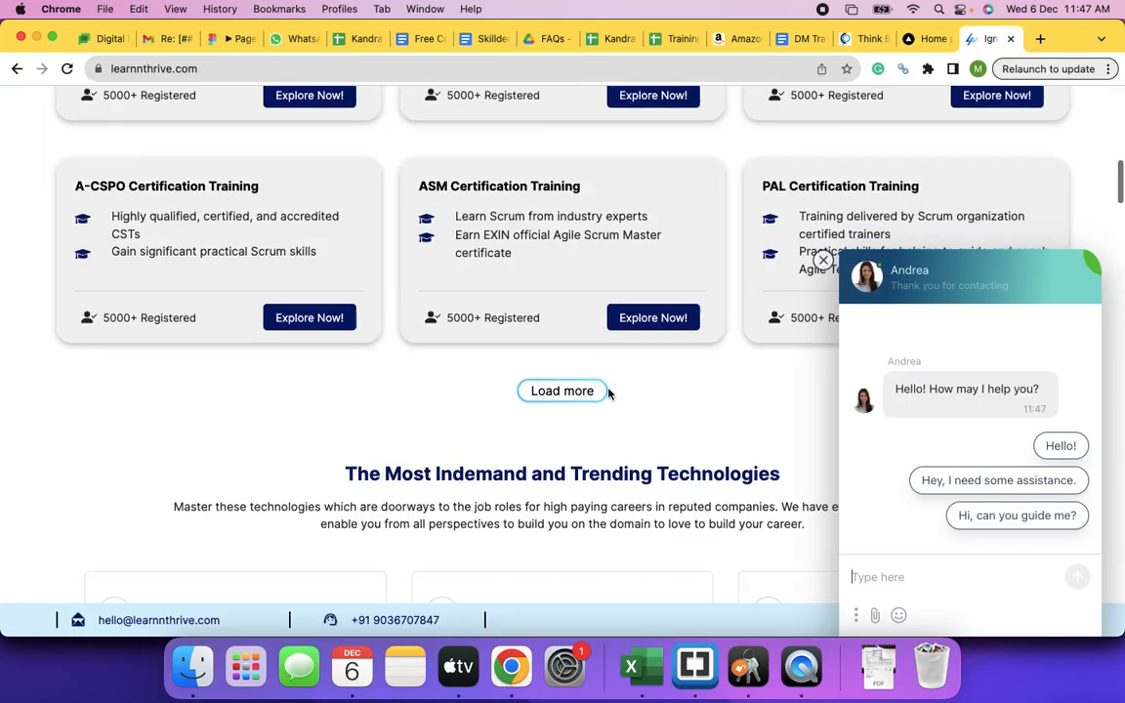
pyautogui.scroll(-10, 608, 393)
pyautogui.click(823, 261)
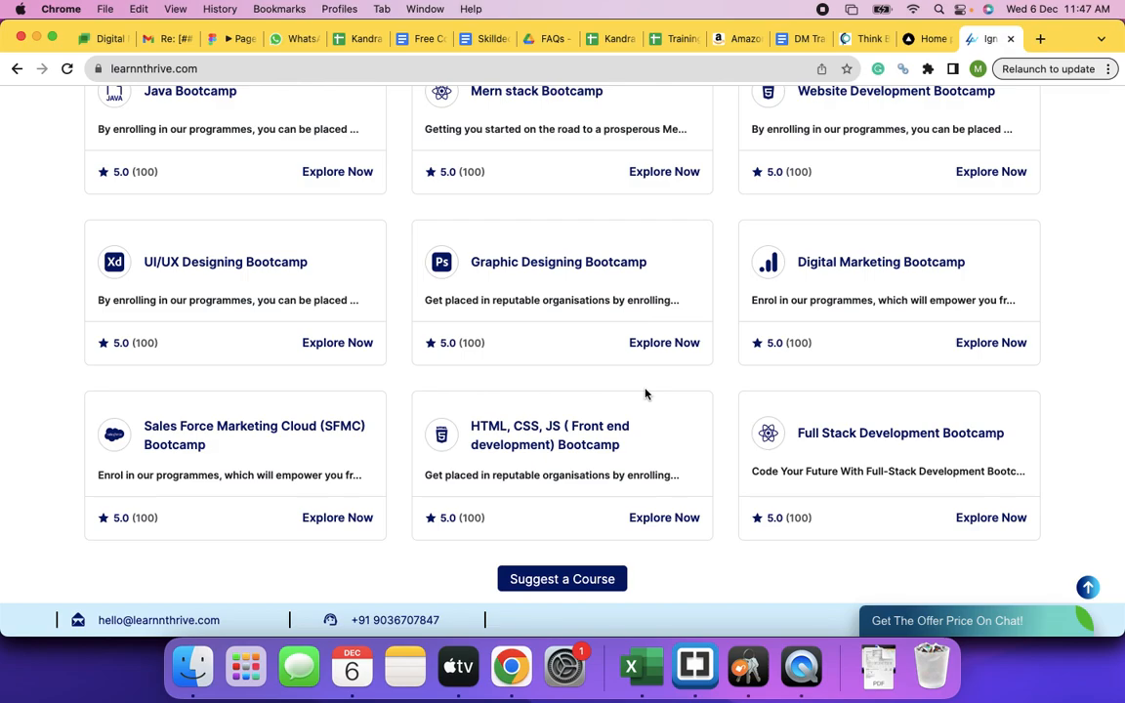
pyautogui.scroll(-10, 644, 394)
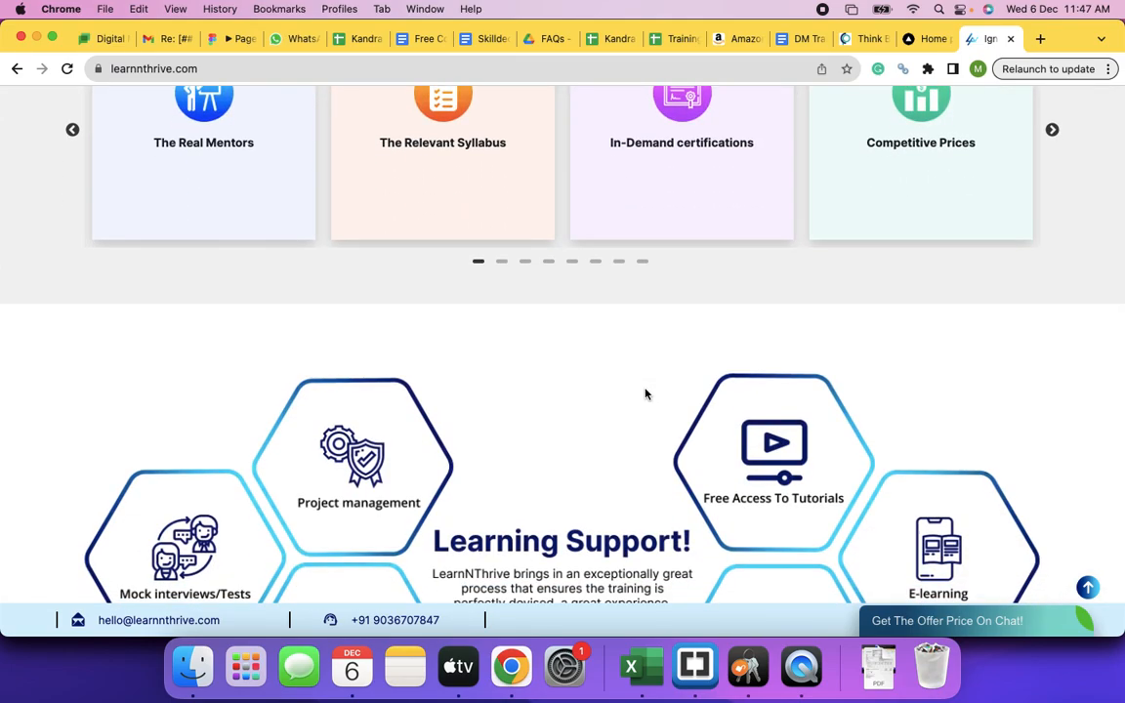
pyautogui.scroll(20, 460, 361)
# - Open the Leading SAFe Certification Training 6.0 course page and browse from its overview to the certification steps
pyautogui.moveTo(191, 130)
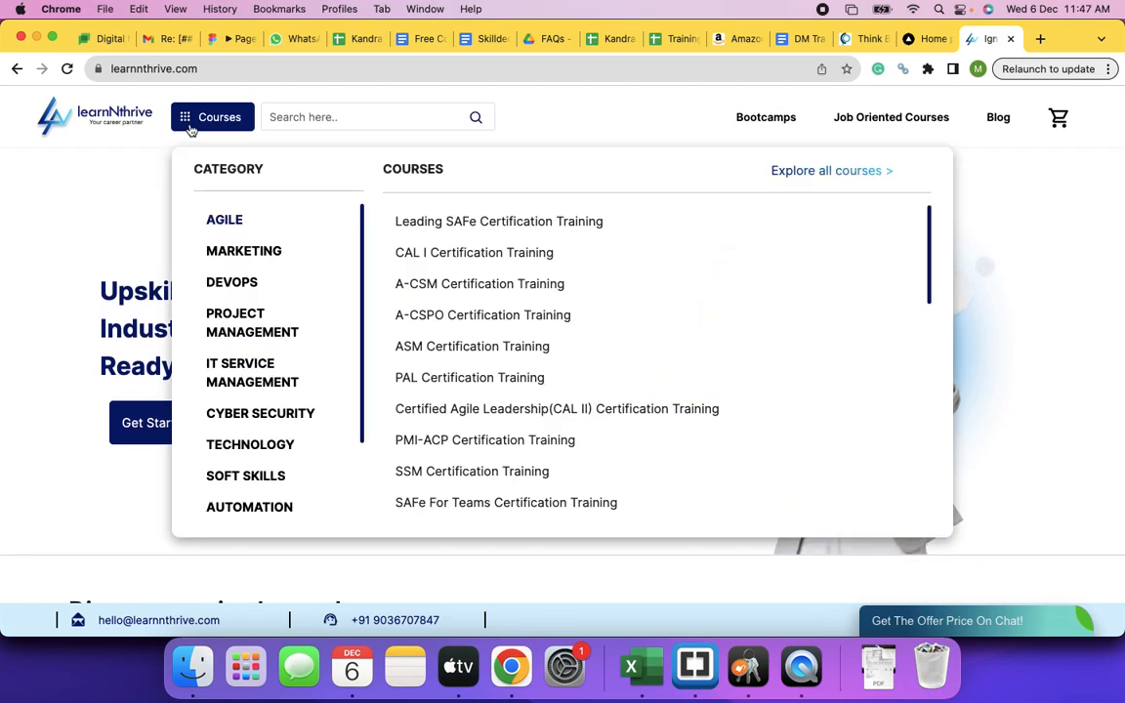
pyautogui.click(448, 225)
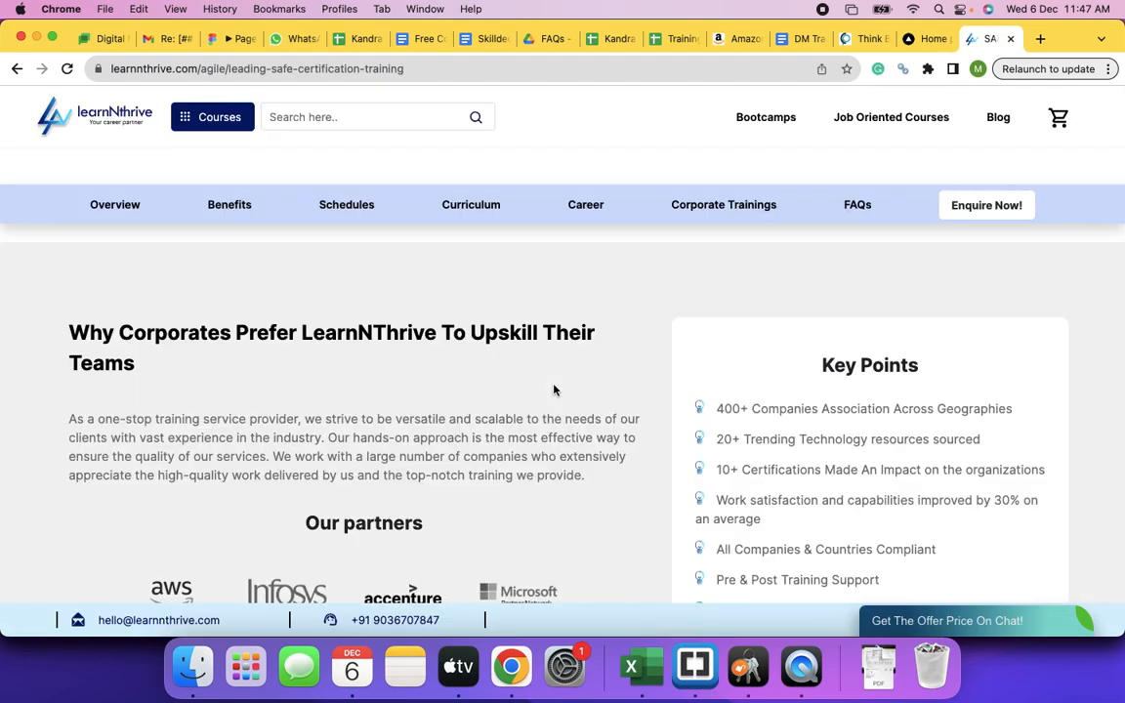
pyautogui.scroll(10, 554, 389)
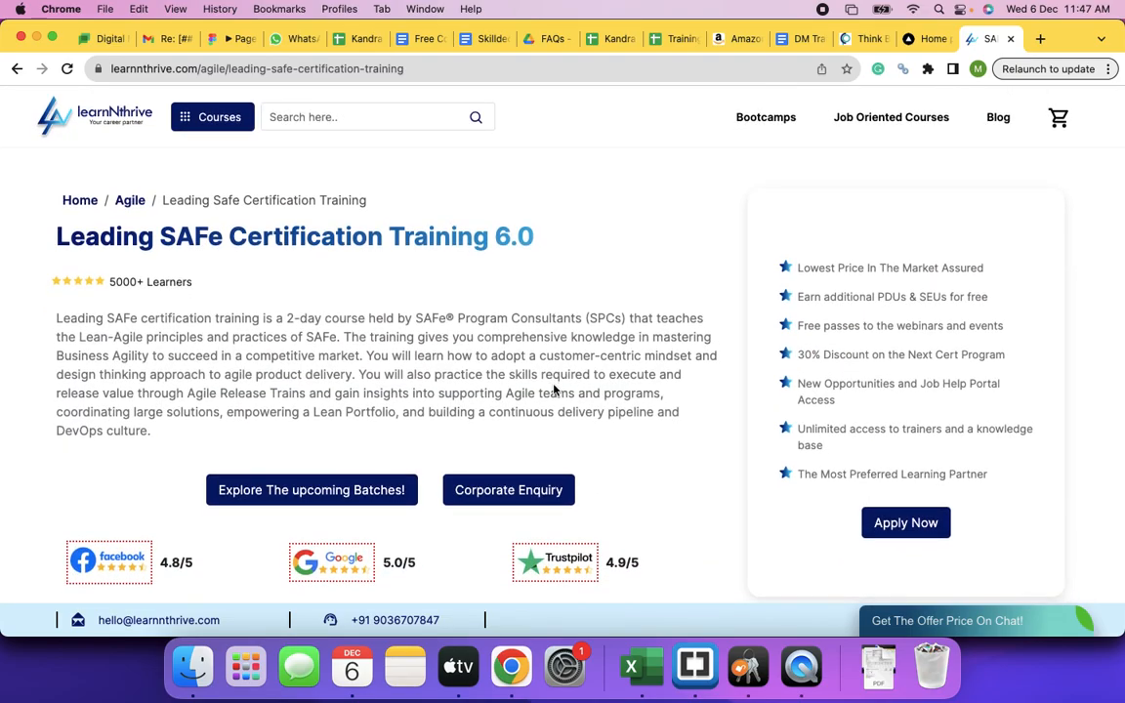
pyautogui.scroll(-10, 553, 389)
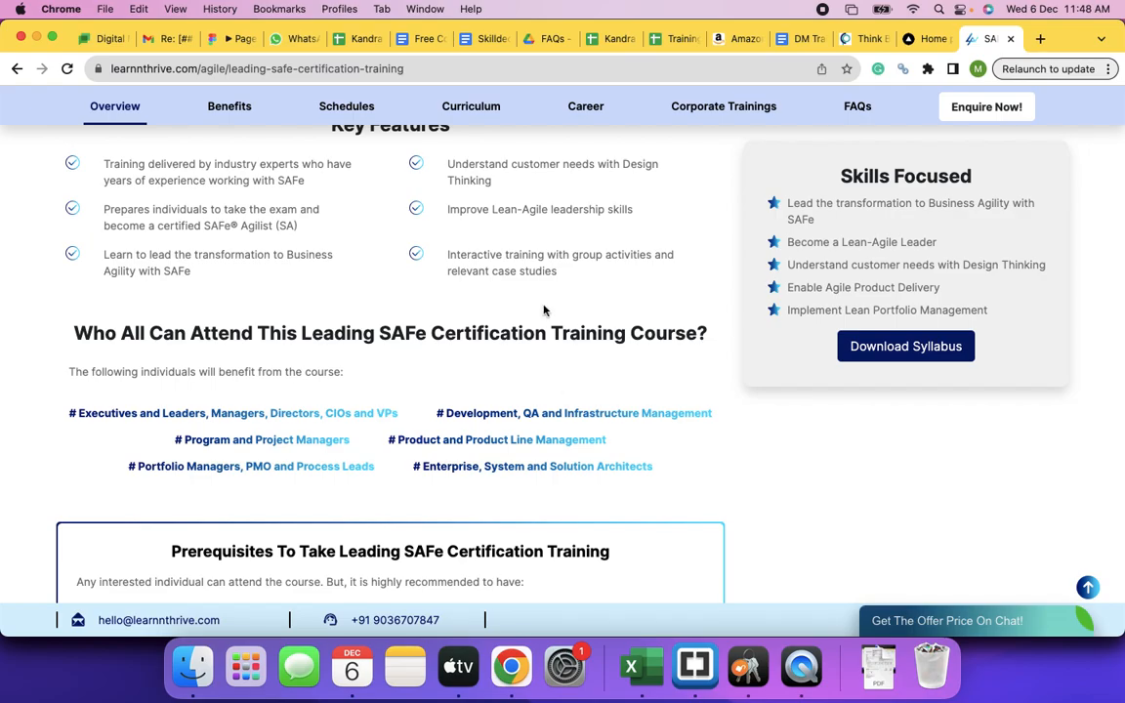
pyautogui.scroll(-10, 581, 327)
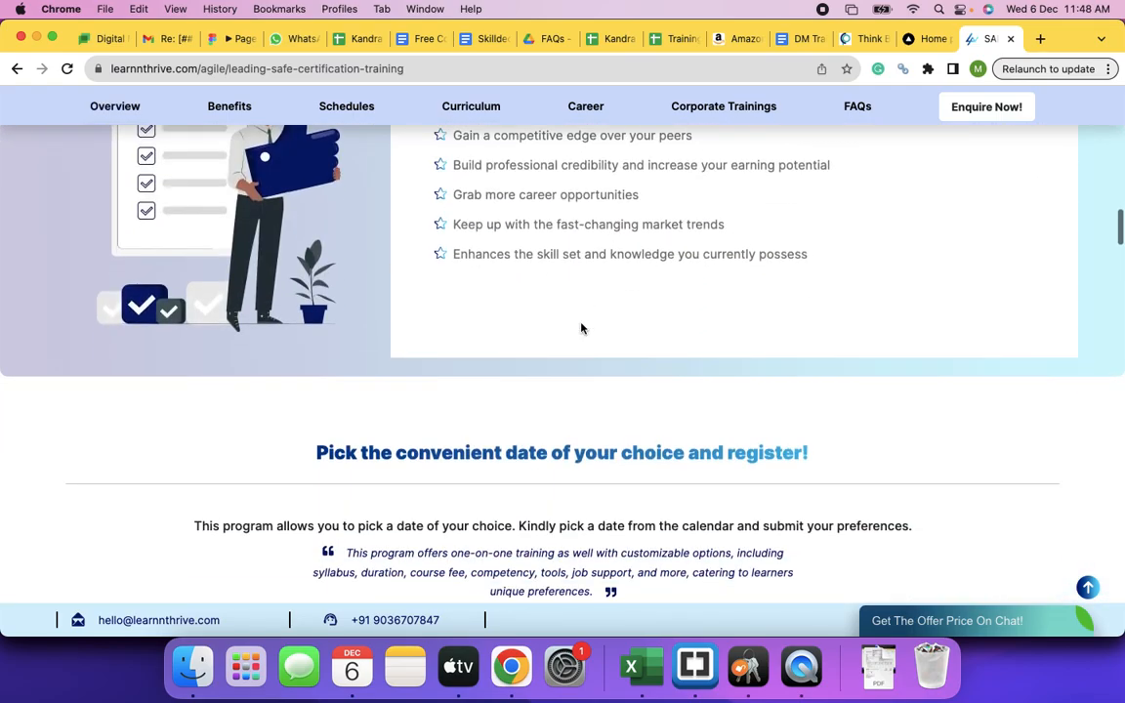
pyautogui.scroll(-15, 581, 328)
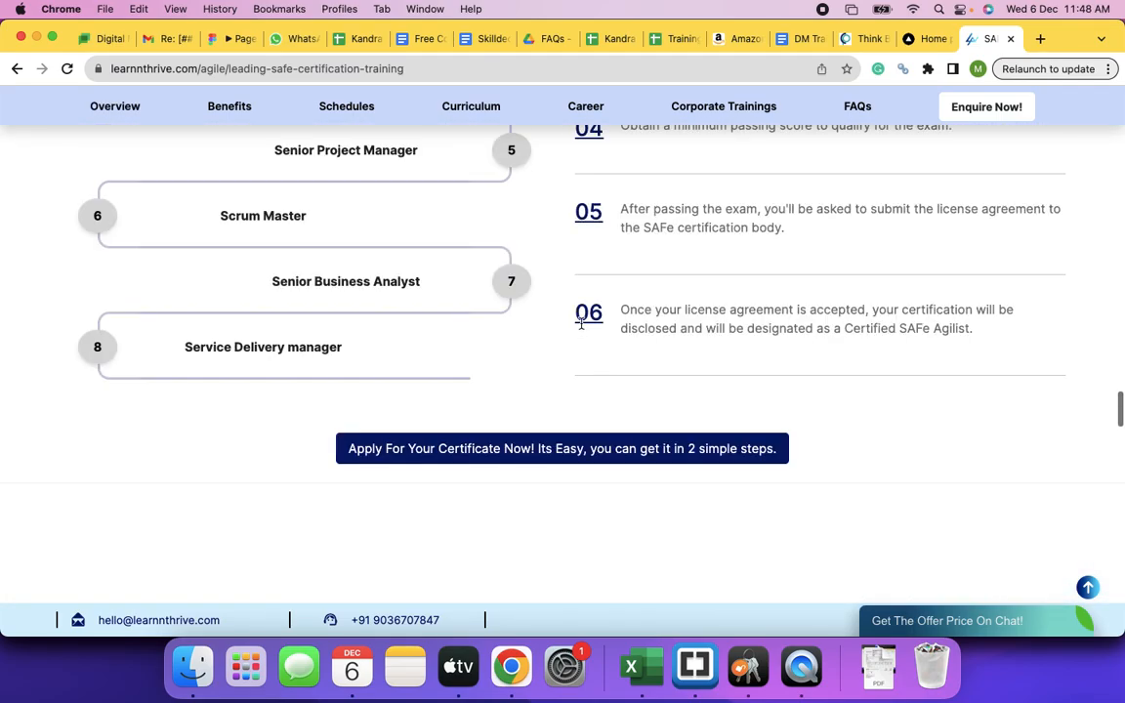
pyautogui.scroll(20, 581, 324)
pyautogui.moveTo(772, 121)
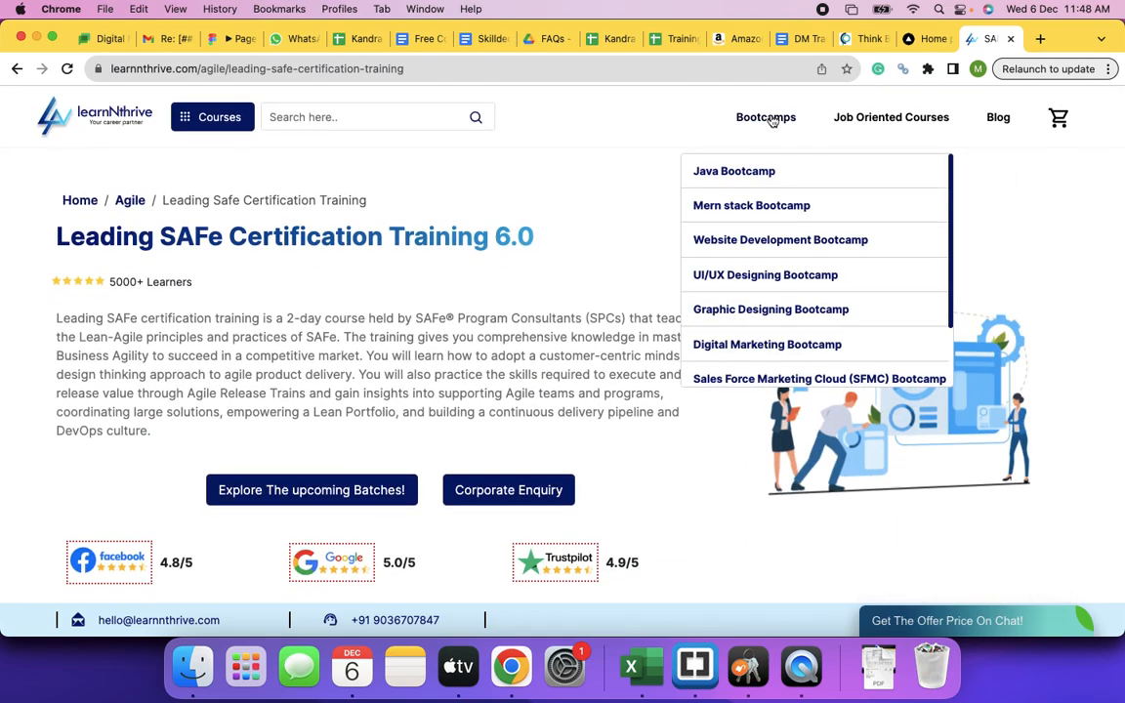
pyautogui.click(734, 208)
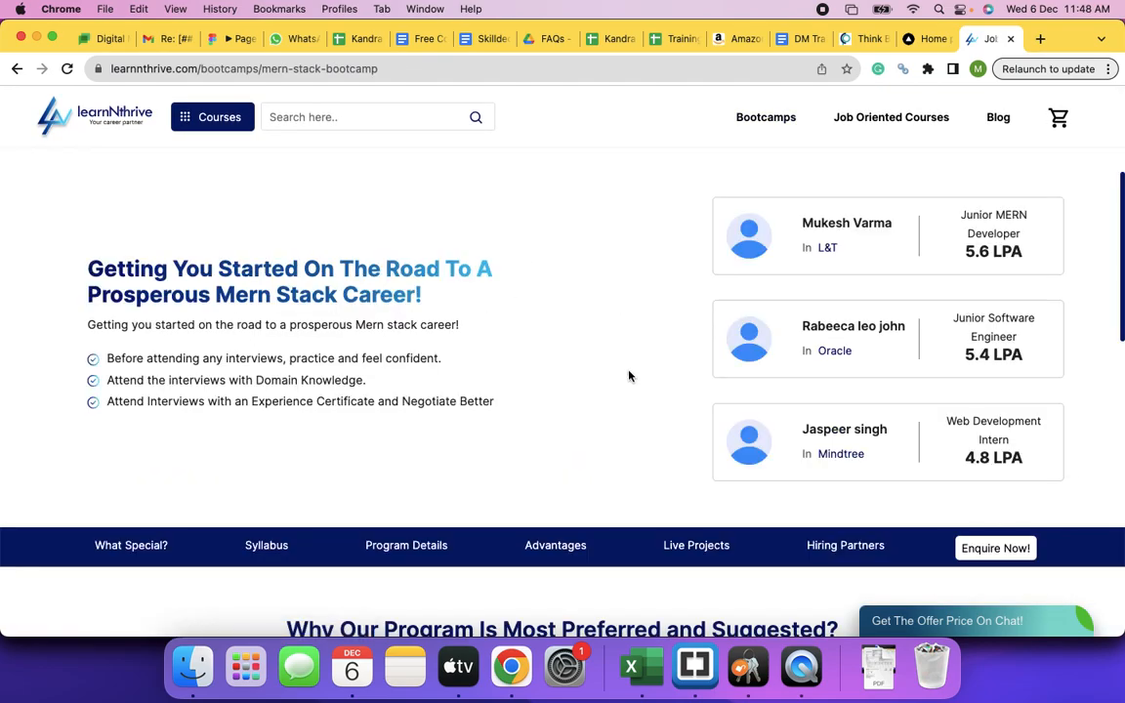
# - Scroll the MERN Stack Bootcamp page down to its career roadmap and placement salary examples, then back up
pyautogui.scroll(-4, 630, 376)
pyautogui.scroll(4, 629, 377)
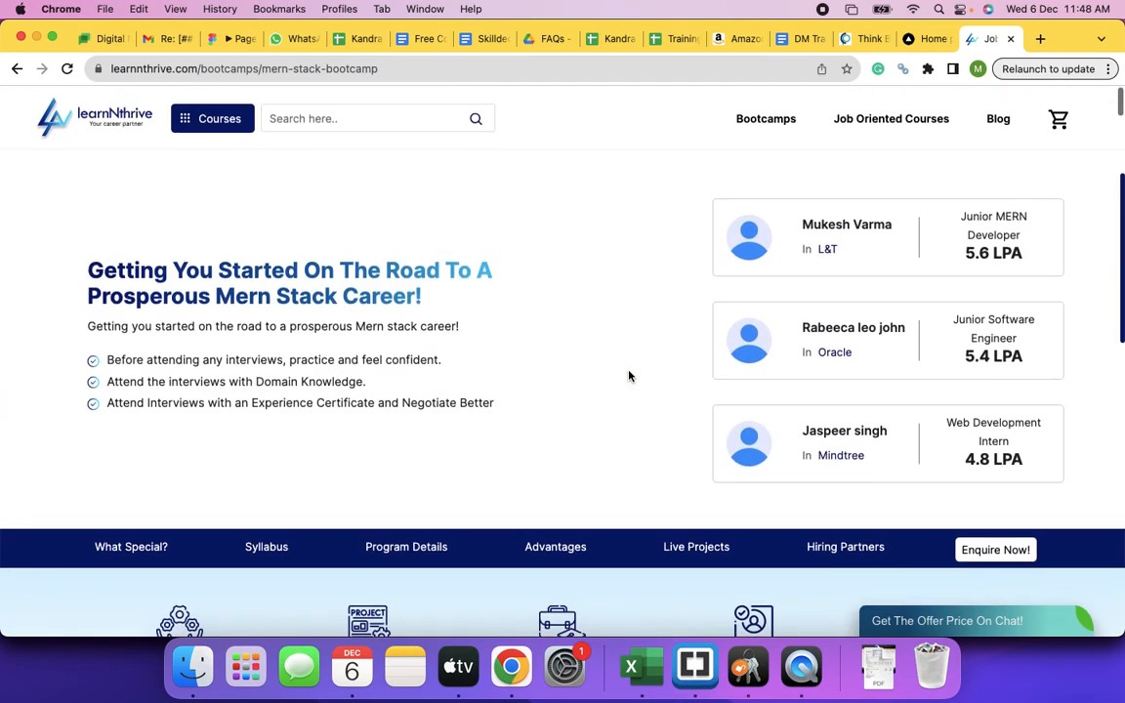
pyautogui.scroll(-4, 629, 376)
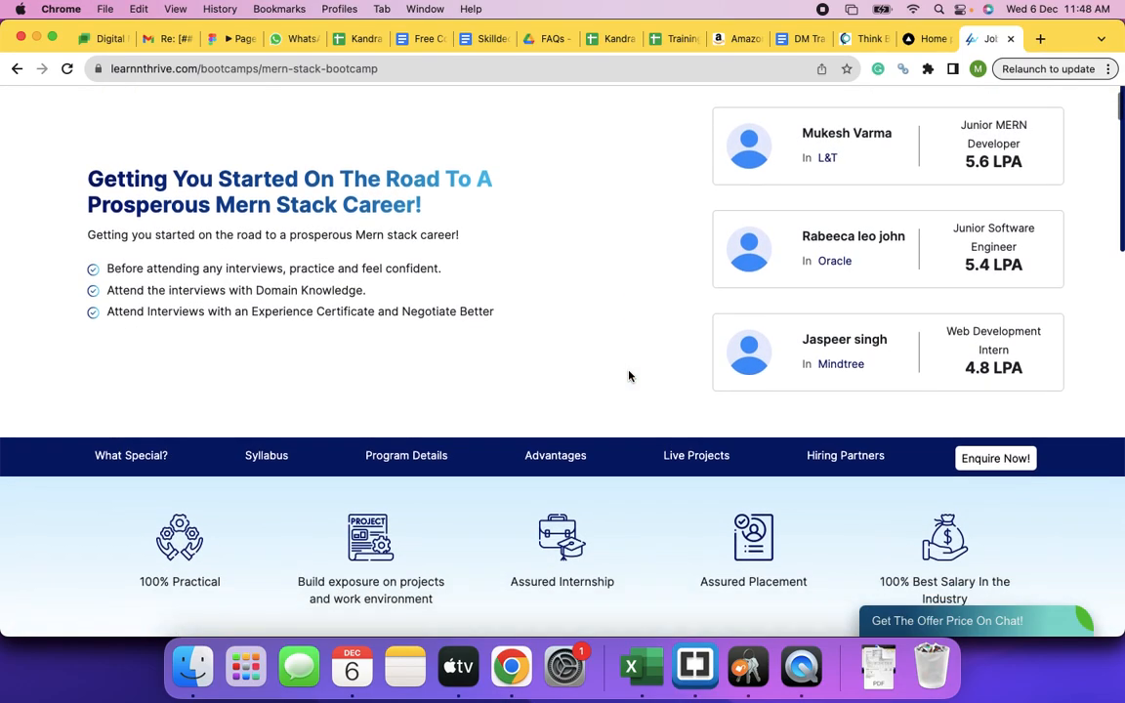
pyautogui.scroll(-10, 629, 376)
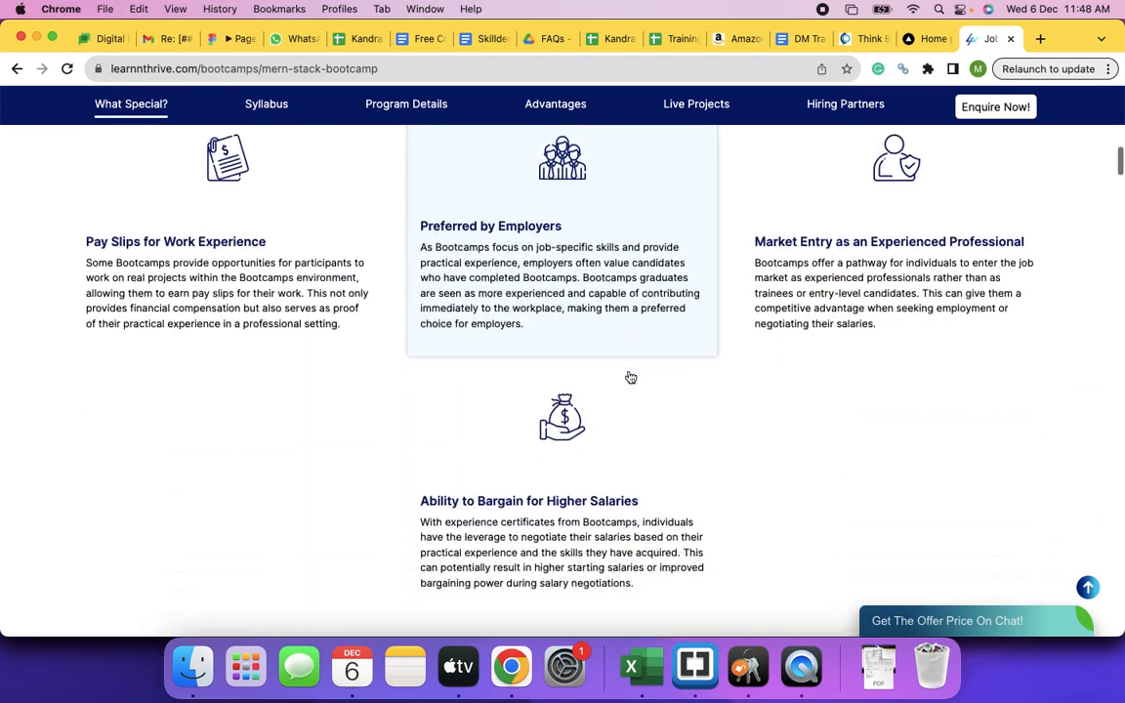
pyautogui.scroll(-10, 629, 376)
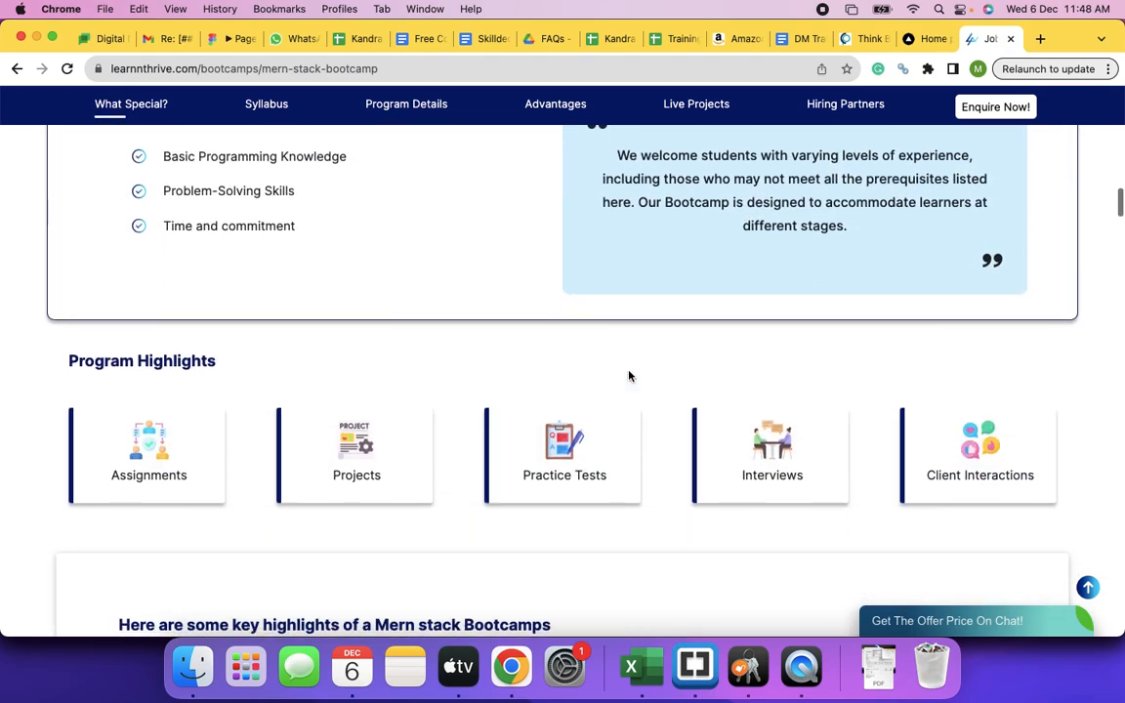
pyautogui.scroll(-3, 629, 376)
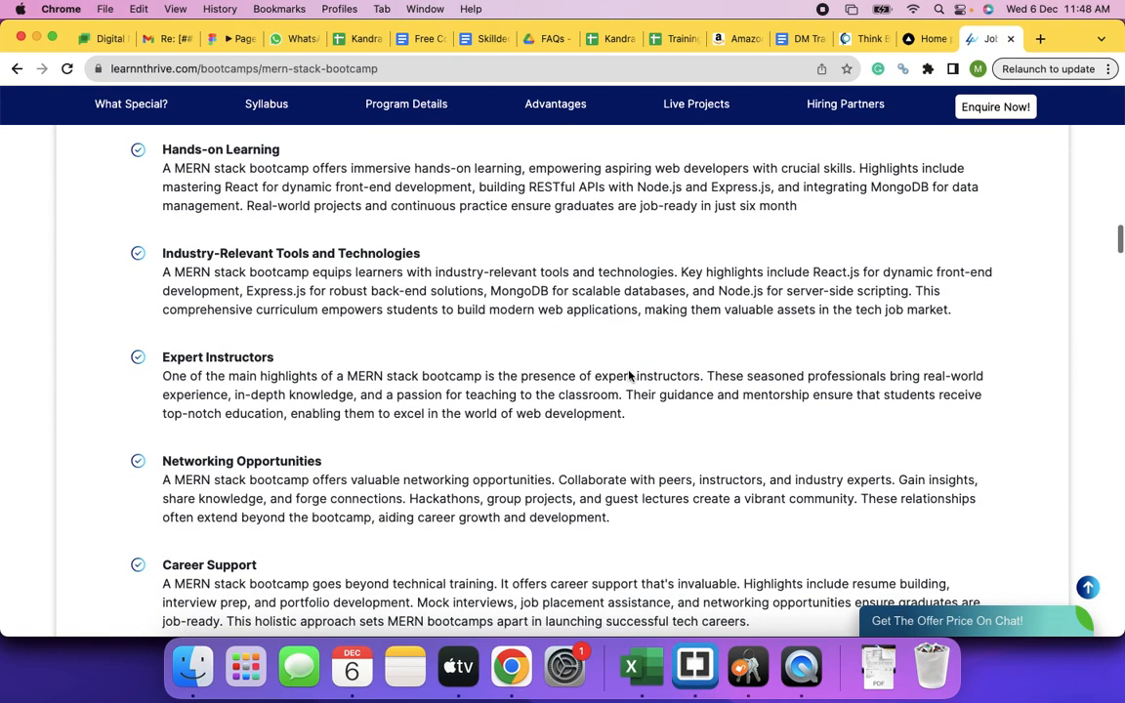
pyautogui.scroll(-4, 629, 376)
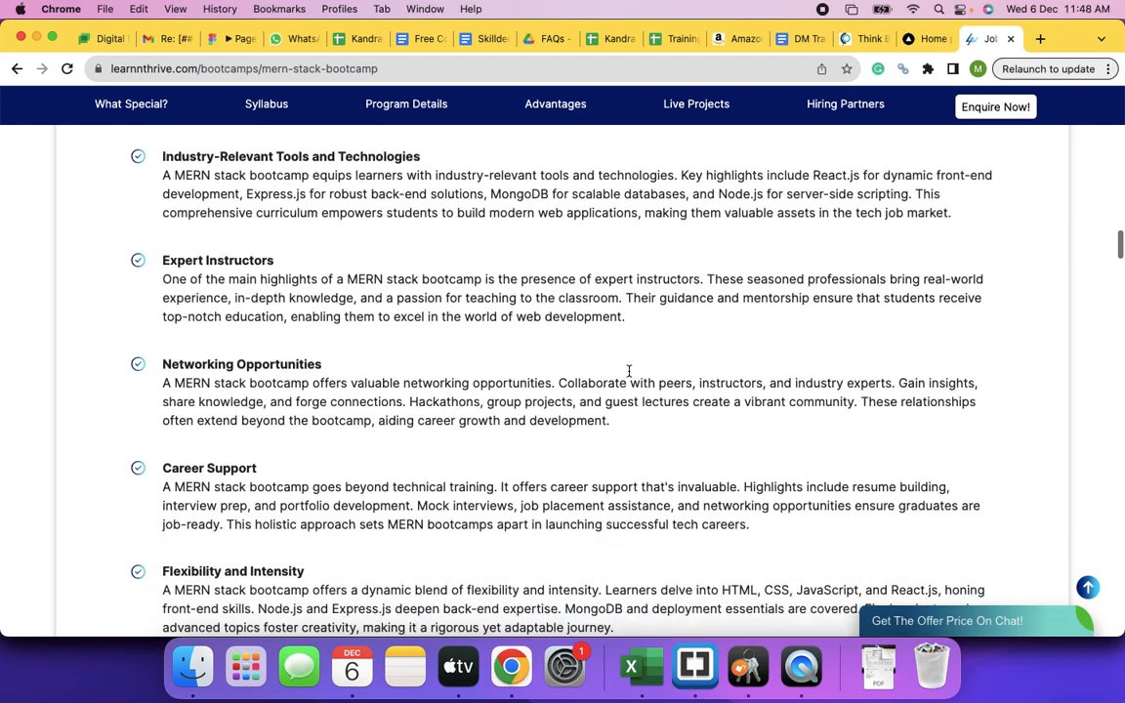
pyautogui.scroll(10, 629, 376)
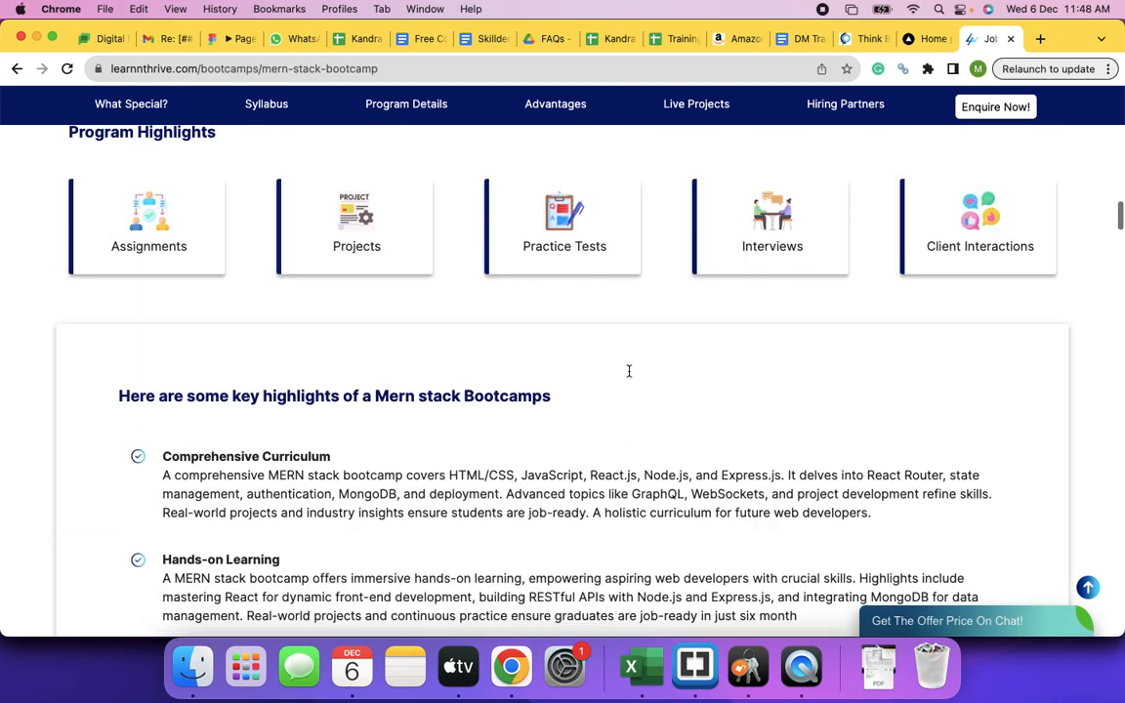
pyautogui.scroll(10, 414, 337)
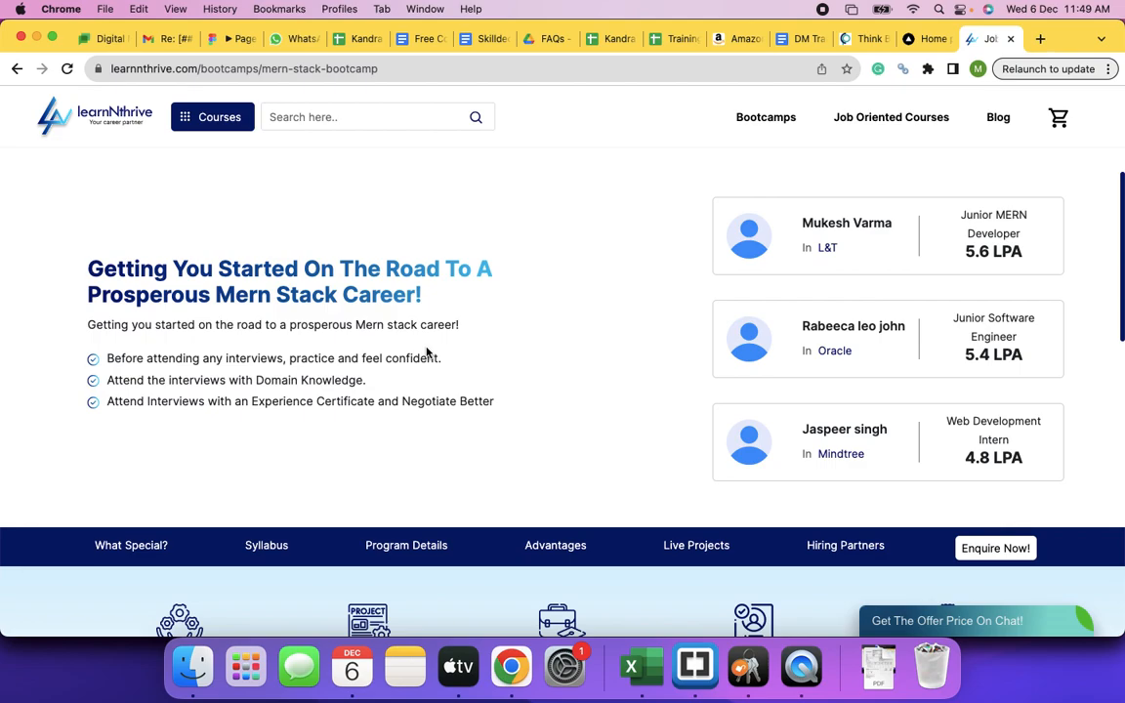
# - Bring the Skilldots Figma prototype up at its Leading SAFe Certification Training 6.0 section
pyautogui.click(230, 38)
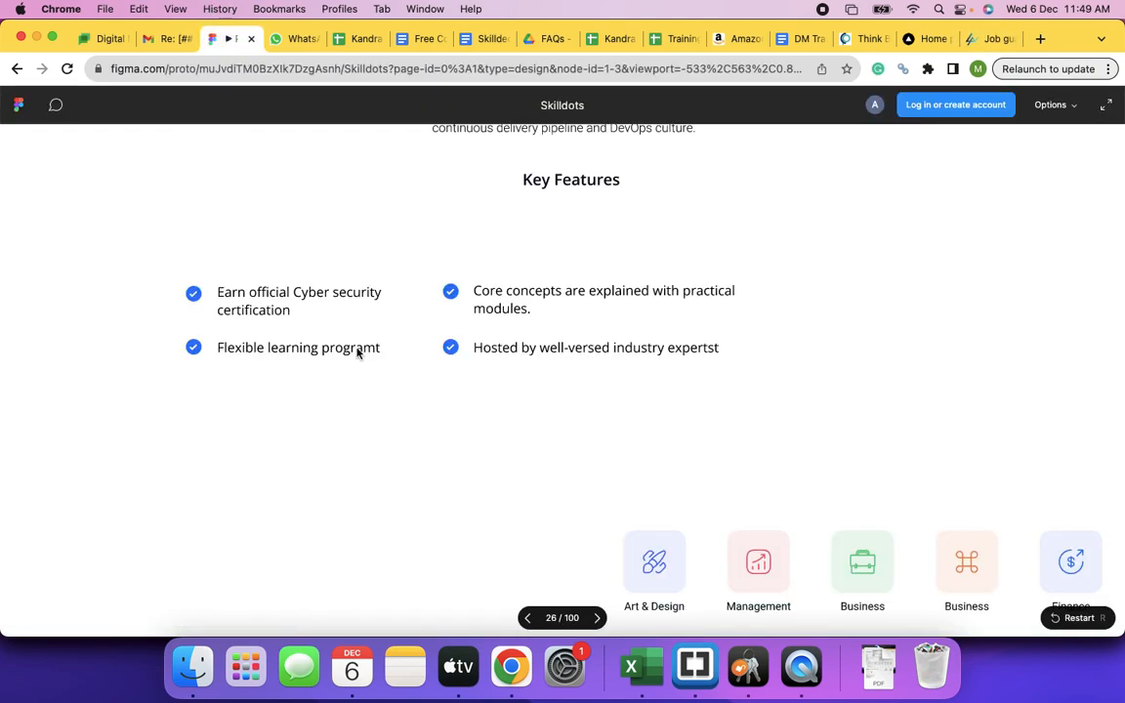
pyautogui.scroll(10, 417, 390)
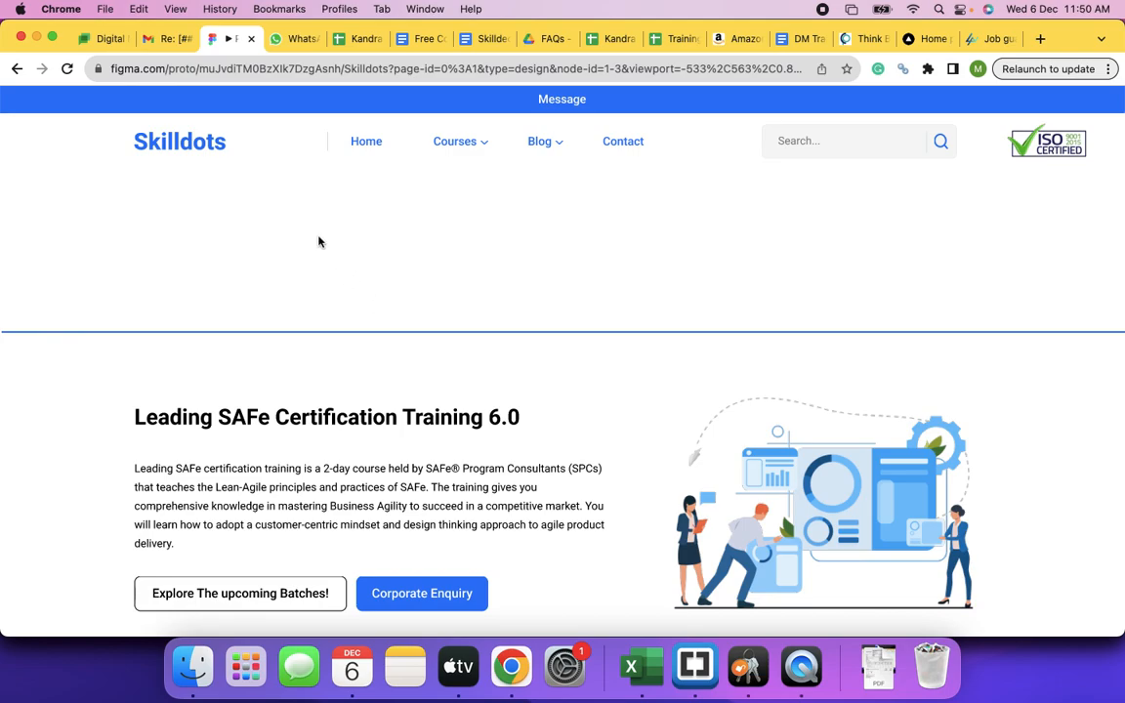
# - Check the Leading SAFe section's learner count and 4.9/5 ratings, then return to the Skilldeck.net doc
pyautogui.scroll(-4, 374, 369)
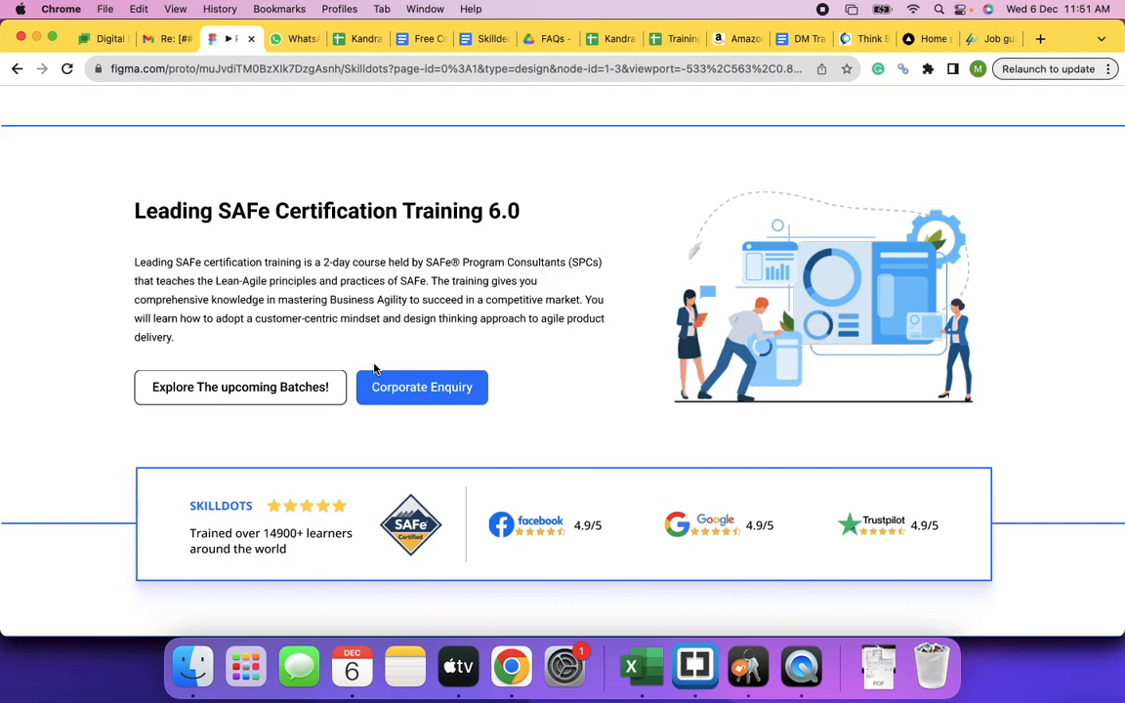
pyautogui.click(483, 39)
pyautogui.scroll(-3, 580, 396)
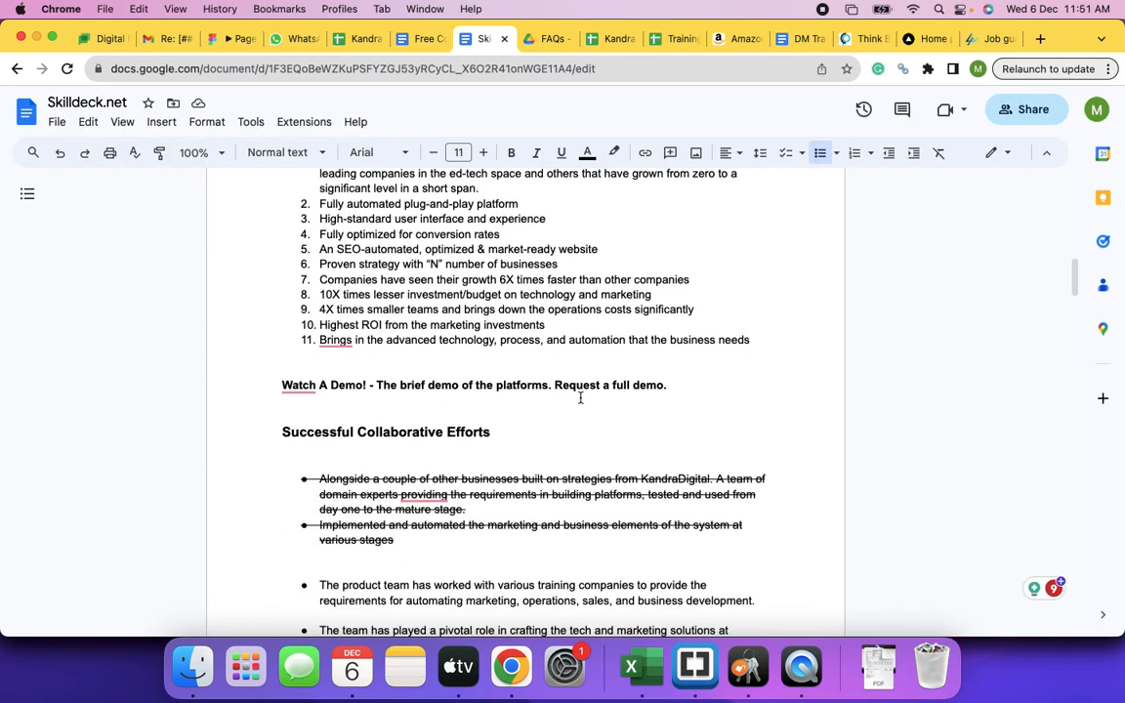
pyautogui.scroll(-4, 580, 397)
pyautogui.scroll(5, 580, 397)
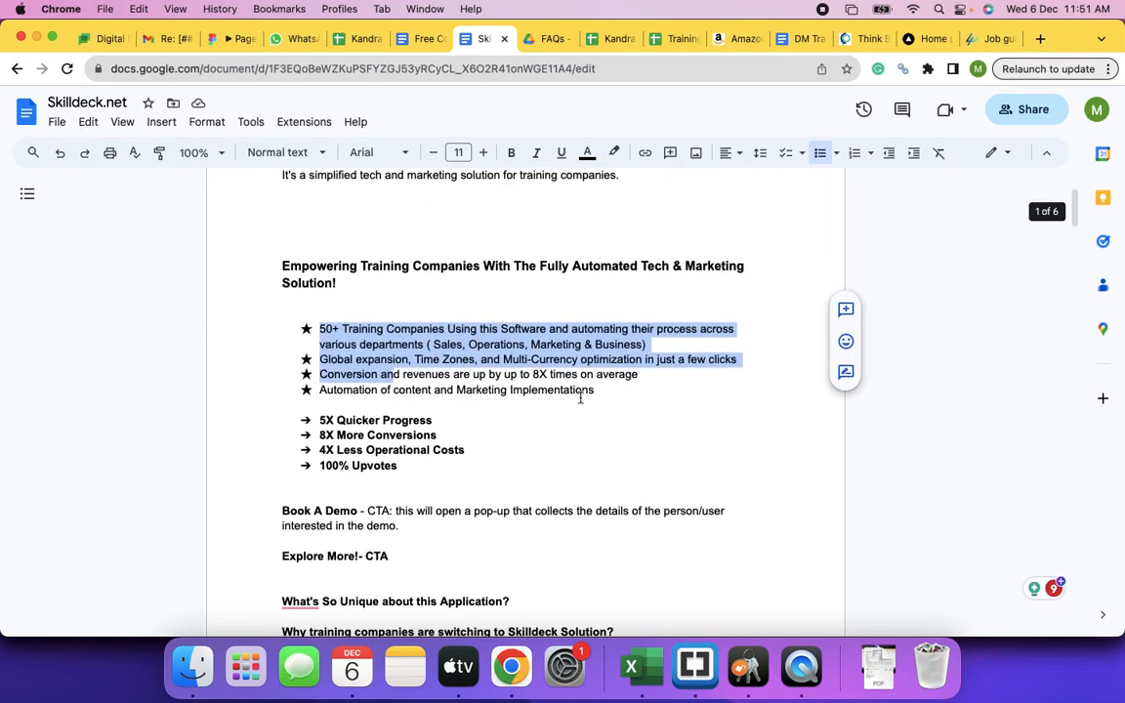
pyautogui.scroll(-2, 580, 397)
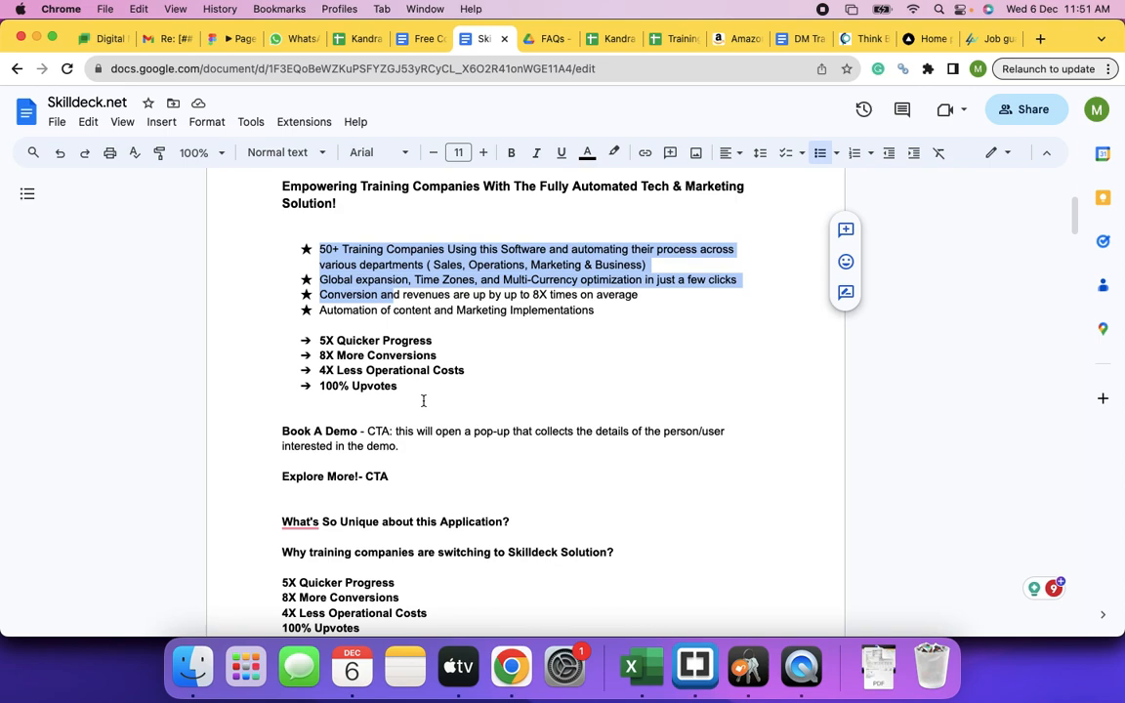
pyautogui.moveTo(320, 340); pyautogui.dragTo(455, 380)
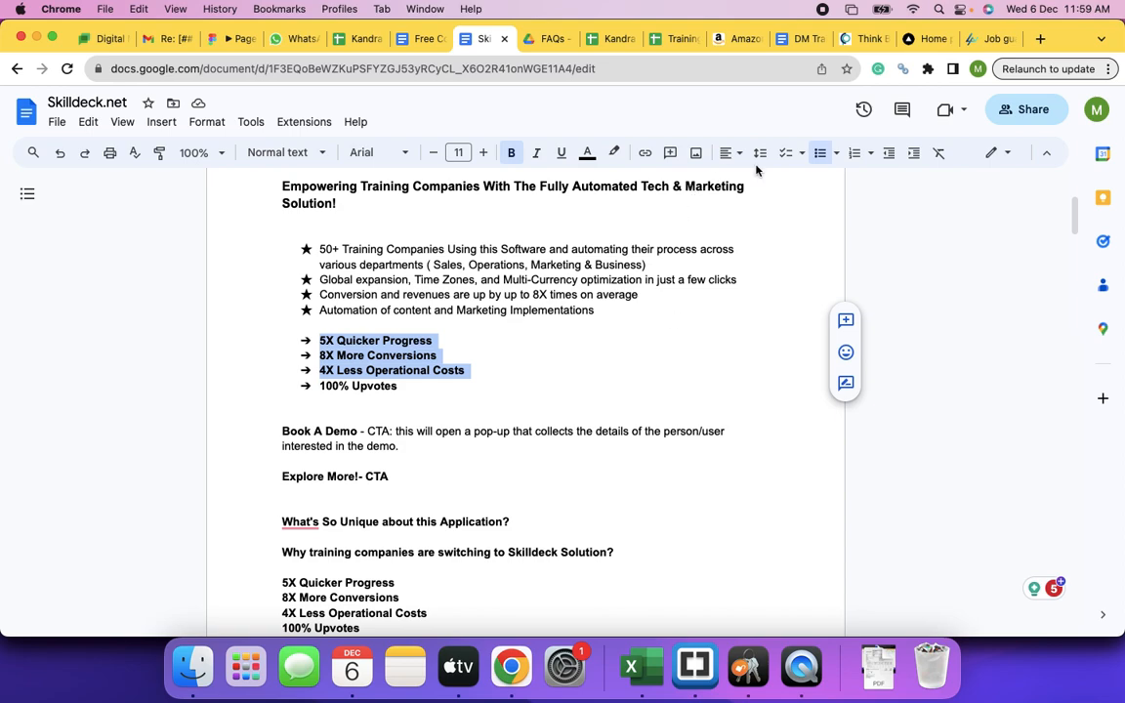
# - Return to the Skilldots Figma prototype to compare it with the doc's hero copy and stats
pyautogui.click(227, 39)
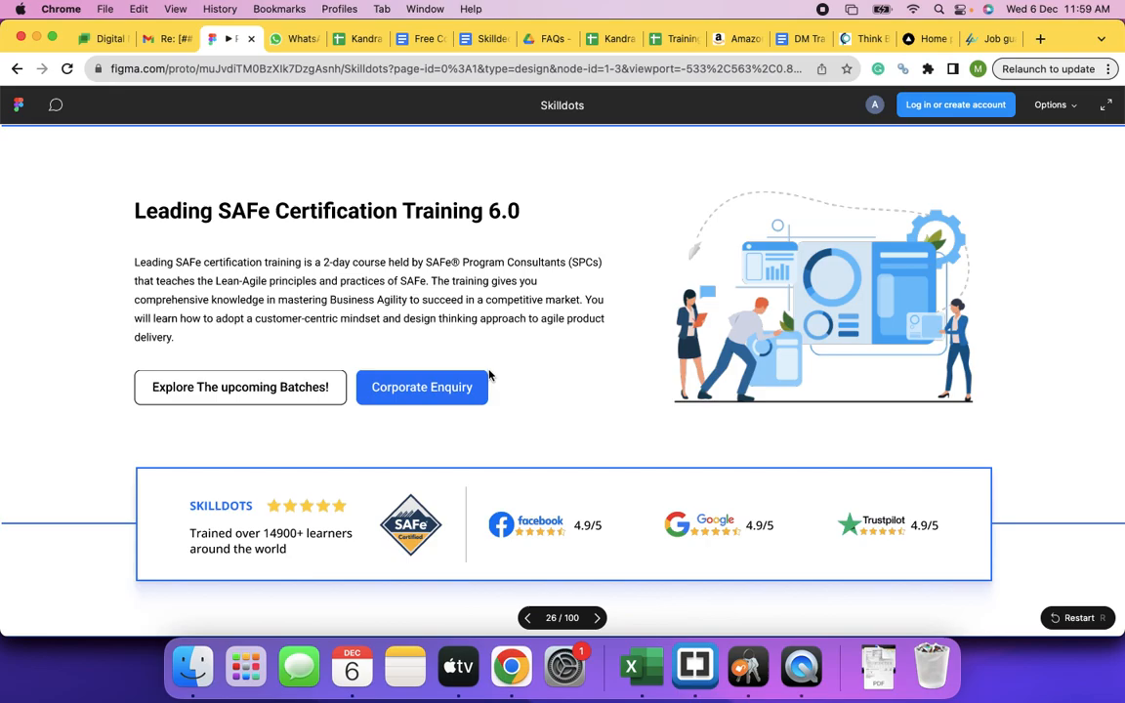
# - Scroll the prototype to the Leading SAFe description and Key Features checklist, then return to the Skilldeck doc
pyautogui.scroll(-15, 489, 375)
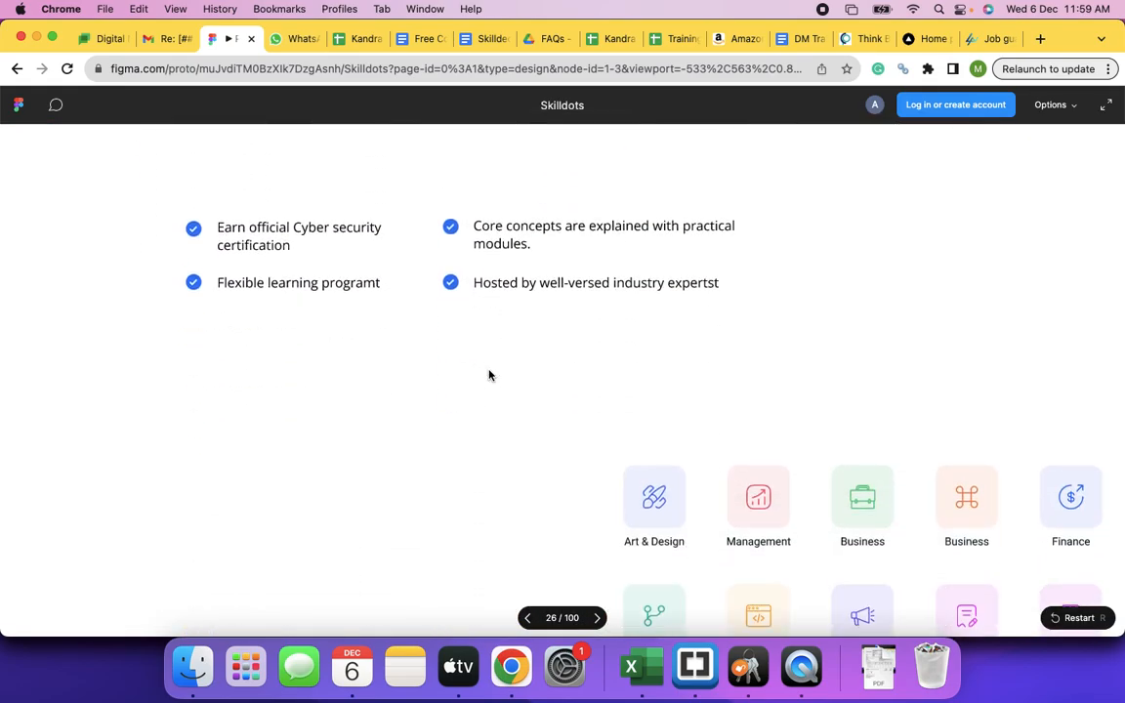
pyautogui.scroll(8, 489, 375)
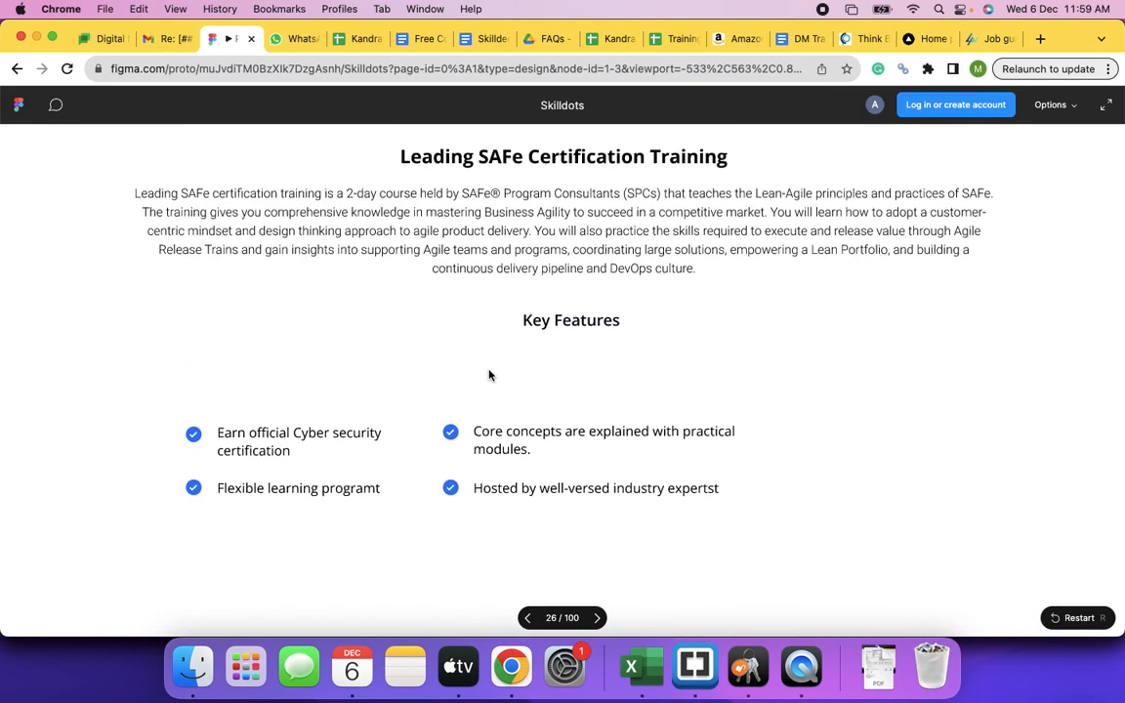
pyautogui.scroll(1, 489, 375)
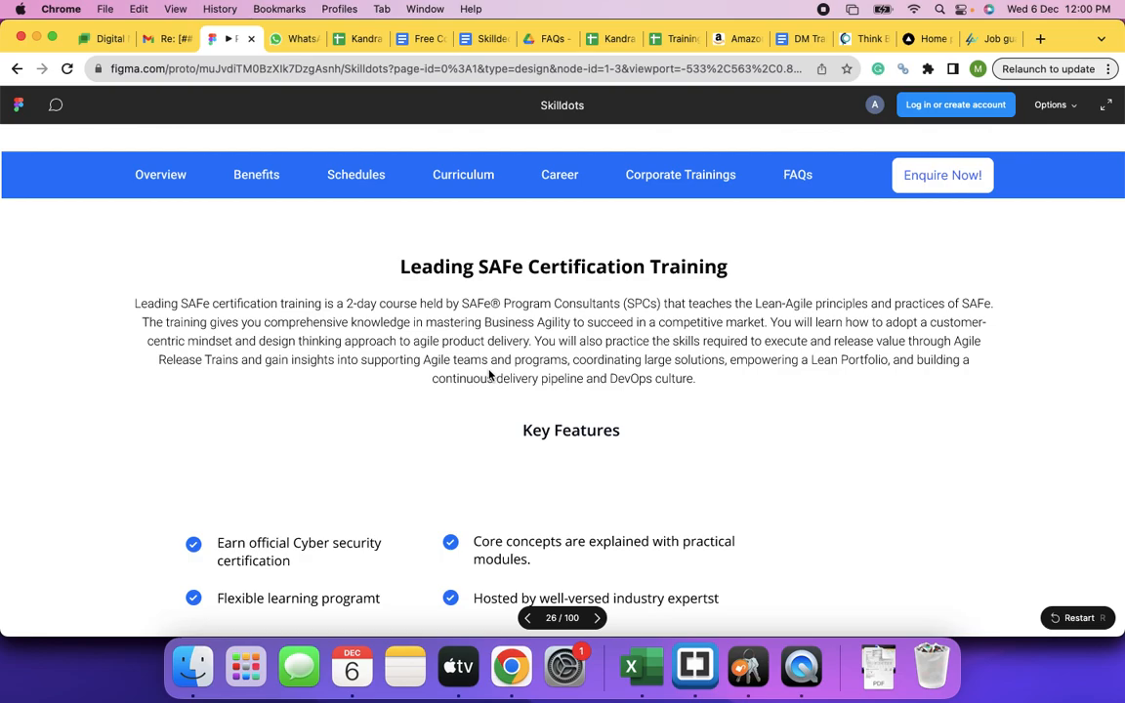
pyautogui.click(480, 43)
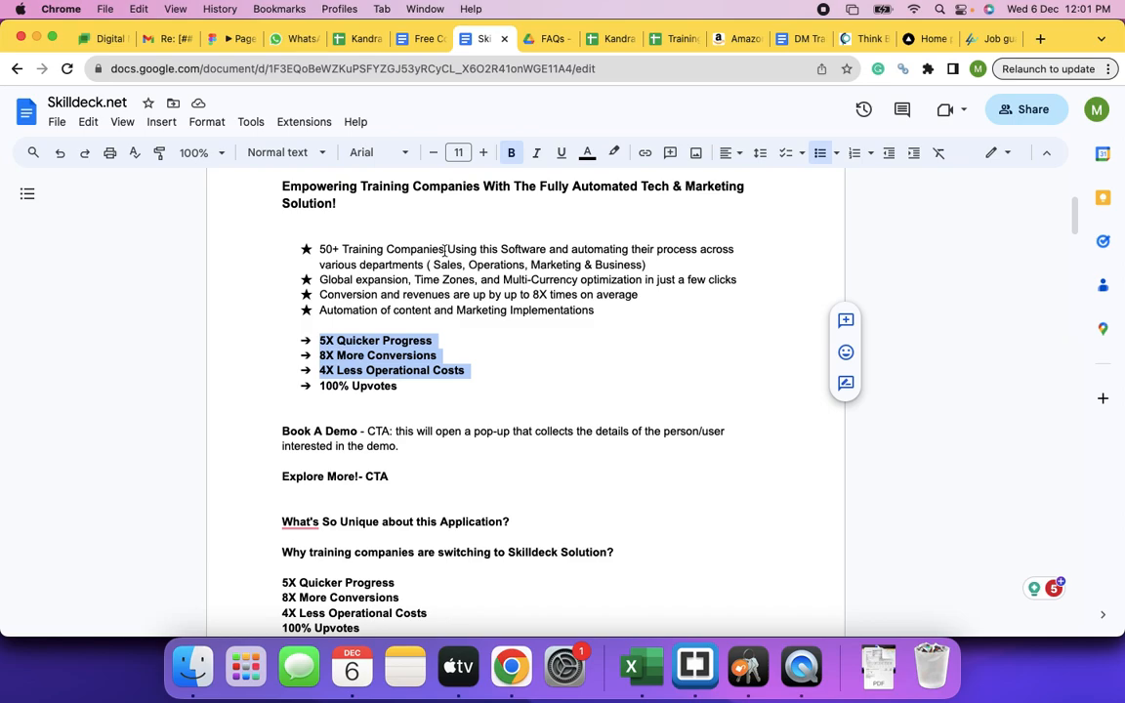
# - Switch to the staging site's page editor and leave it unsaved for the WordPress Pages list
pyautogui.press('super+grave')
pyautogui.press('super+grave')
pyautogui.press('super+grave')
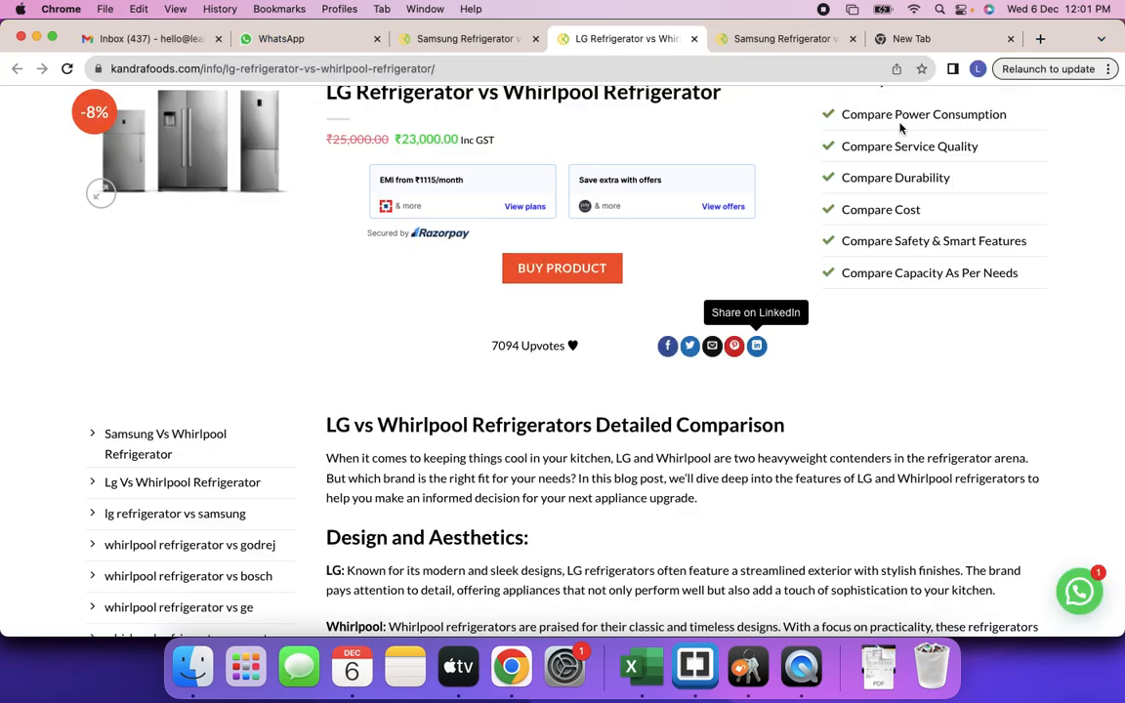
pyautogui.press('super+grave')
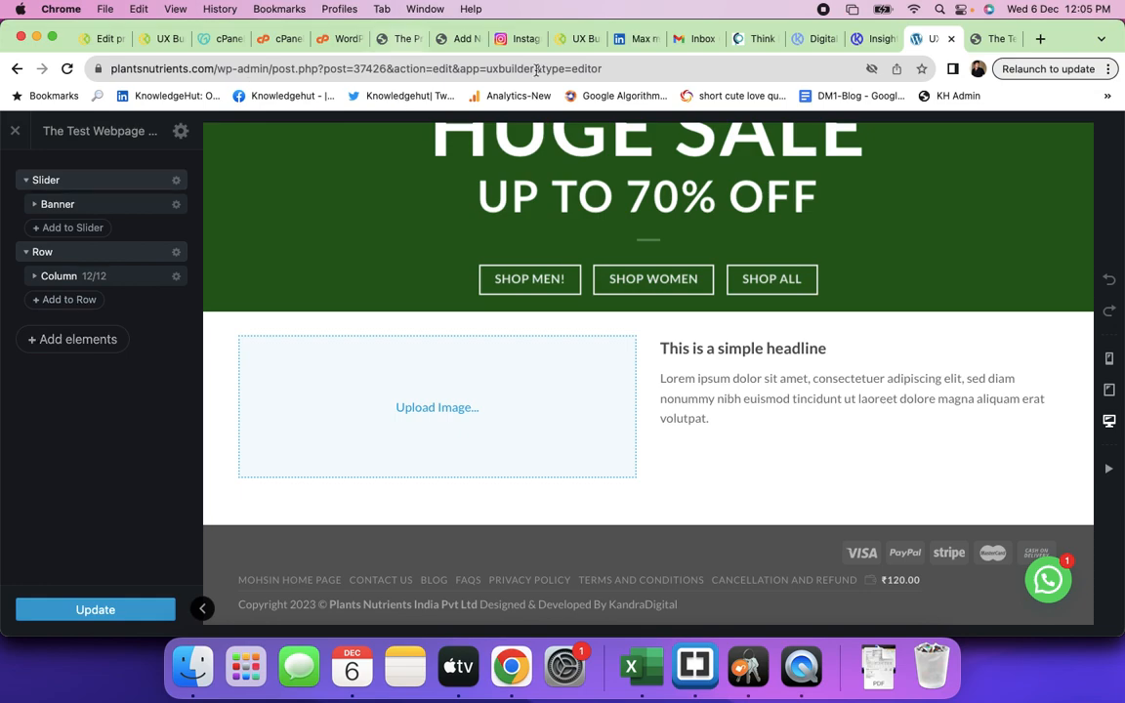
pyautogui.click(455, 39)
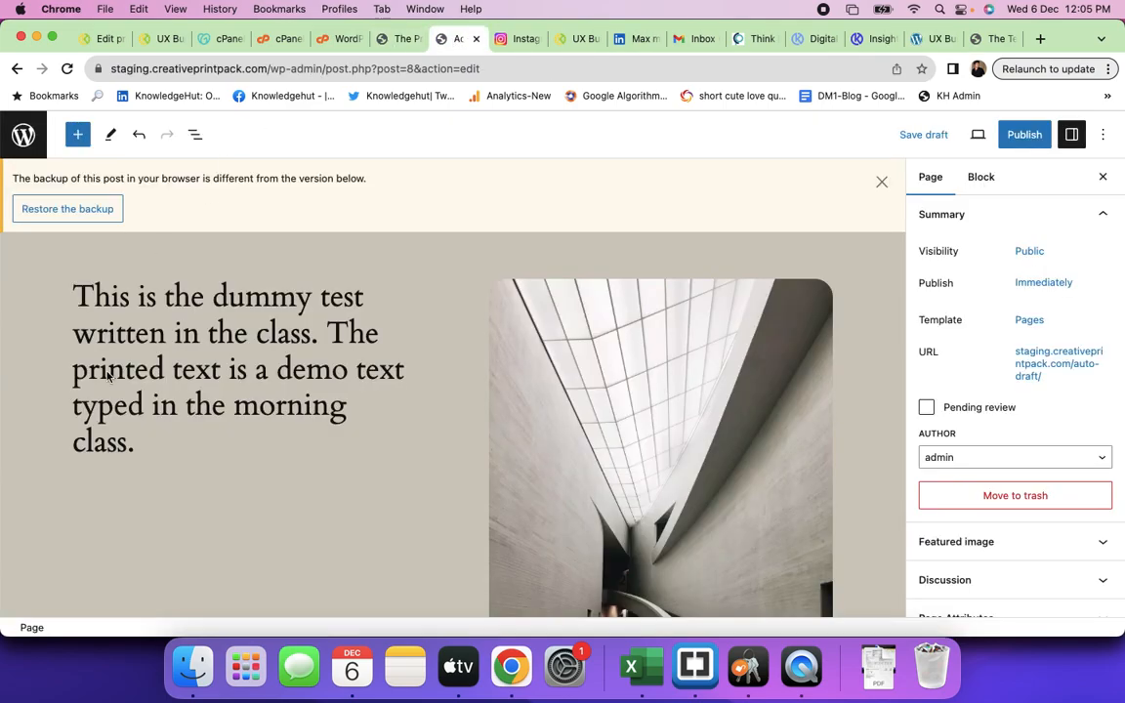
pyautogui.click(24, 133)
pyautogui.click(606, 278)
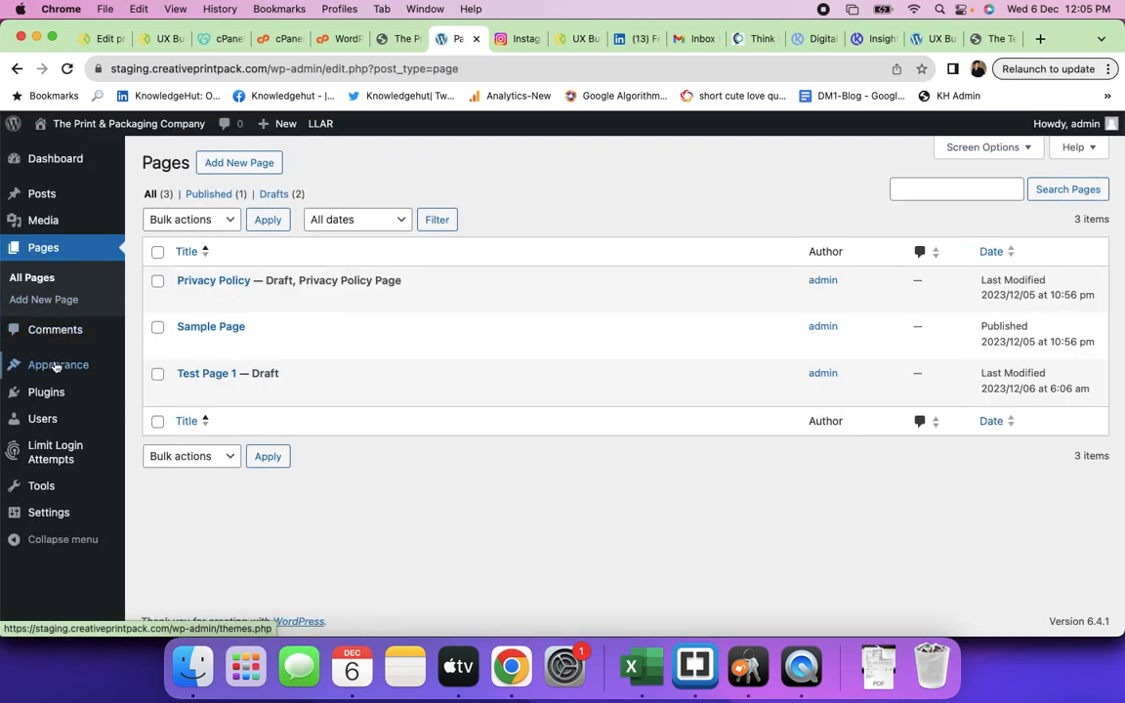
# - Go from Installed Plugins to the staging site's Add Plugins page
pyautogui.click(44, 402)
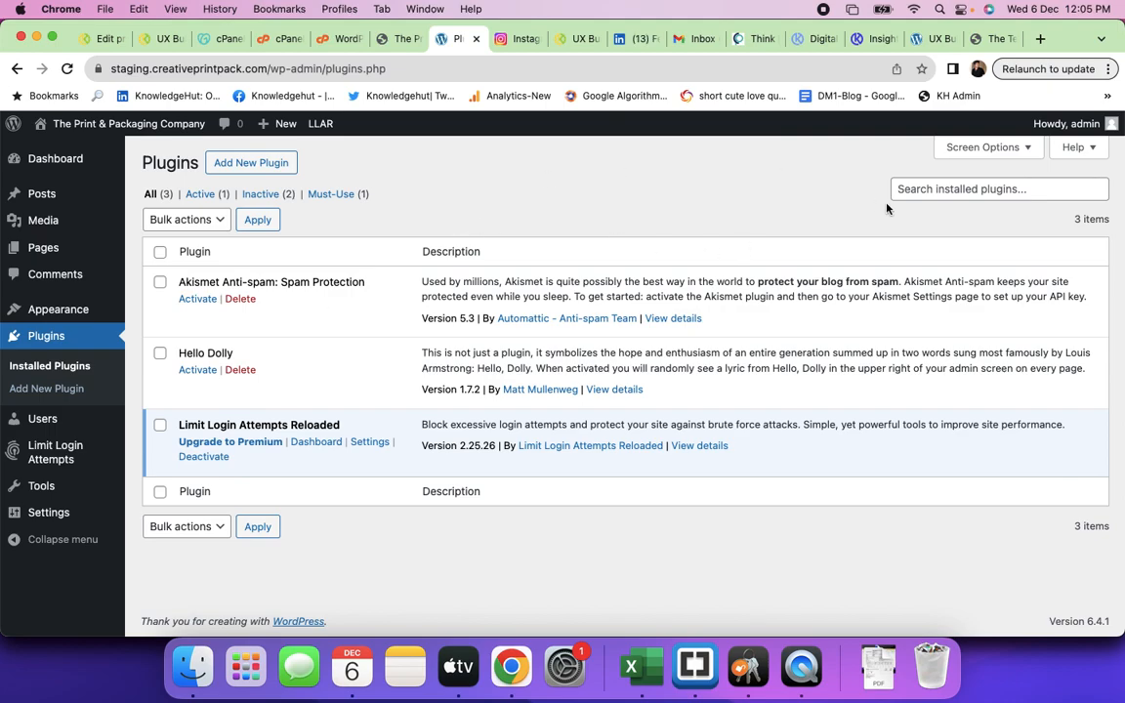
pyautogui.click(253, 165)
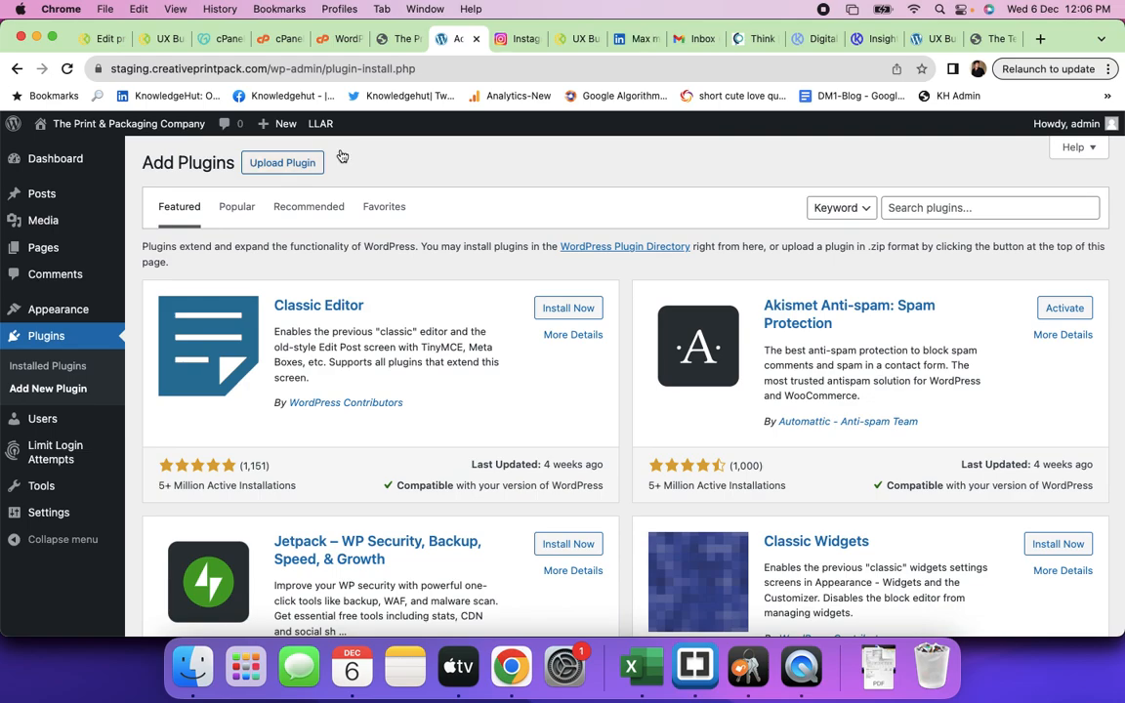
# - Search the WordPress plugin directory for 'builder'
pyautogui.click(925, 209)
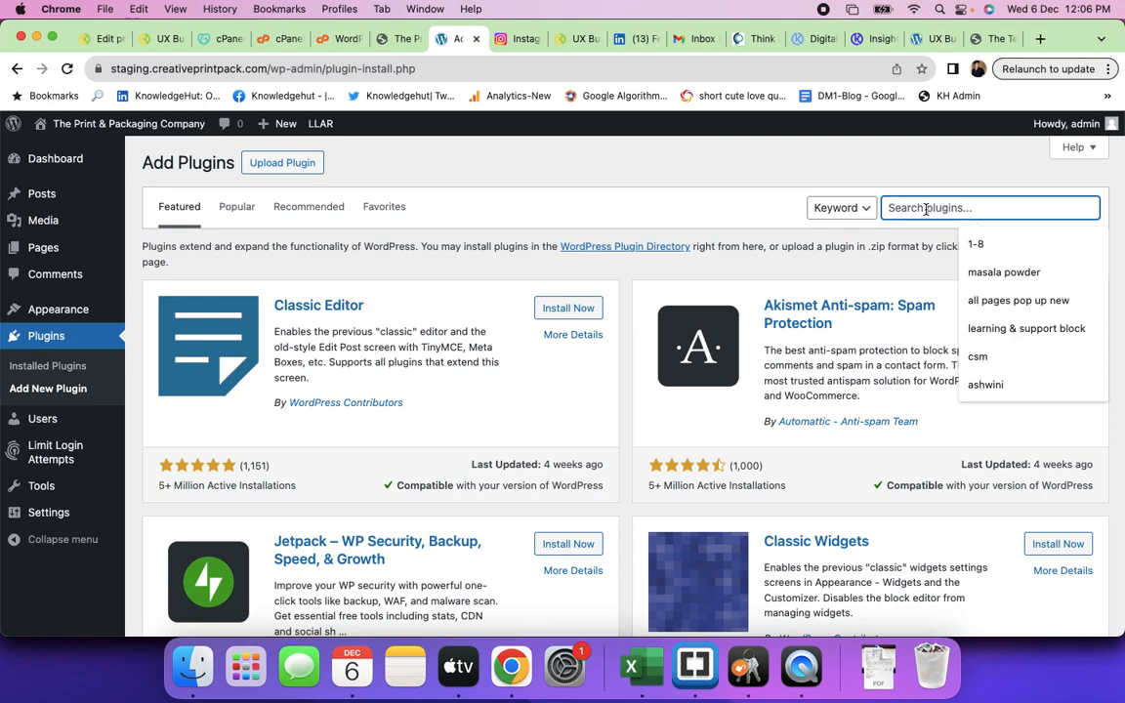
pyautogui.write('builder')
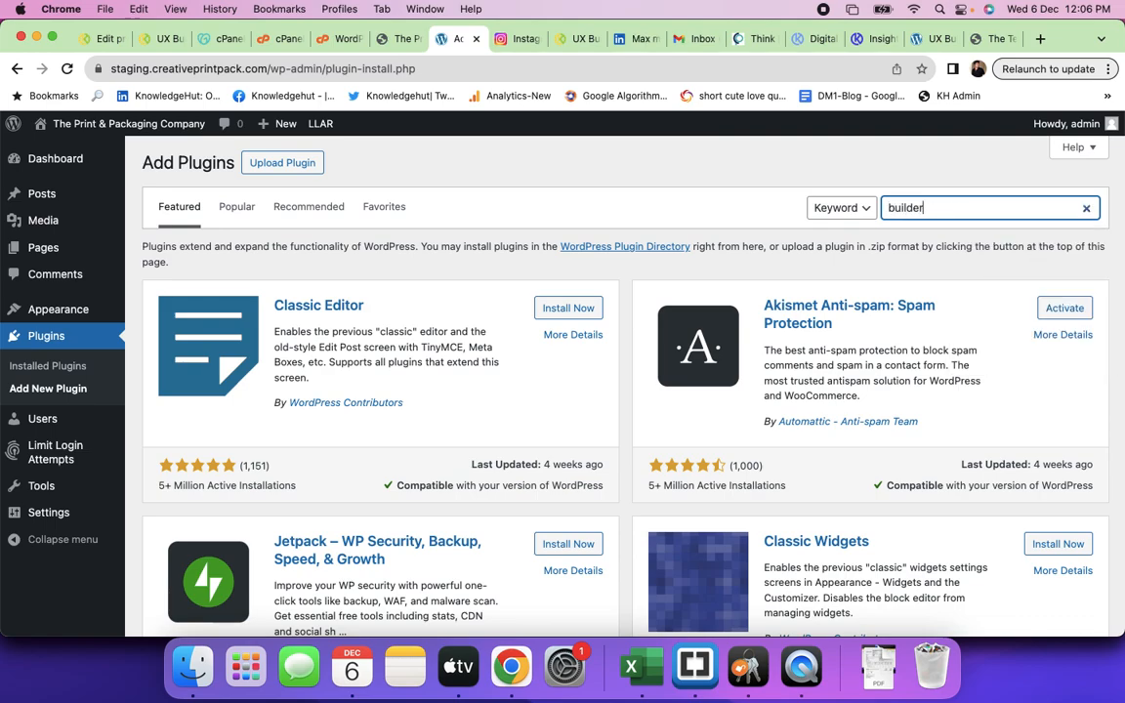
pyautogui.press('Return')
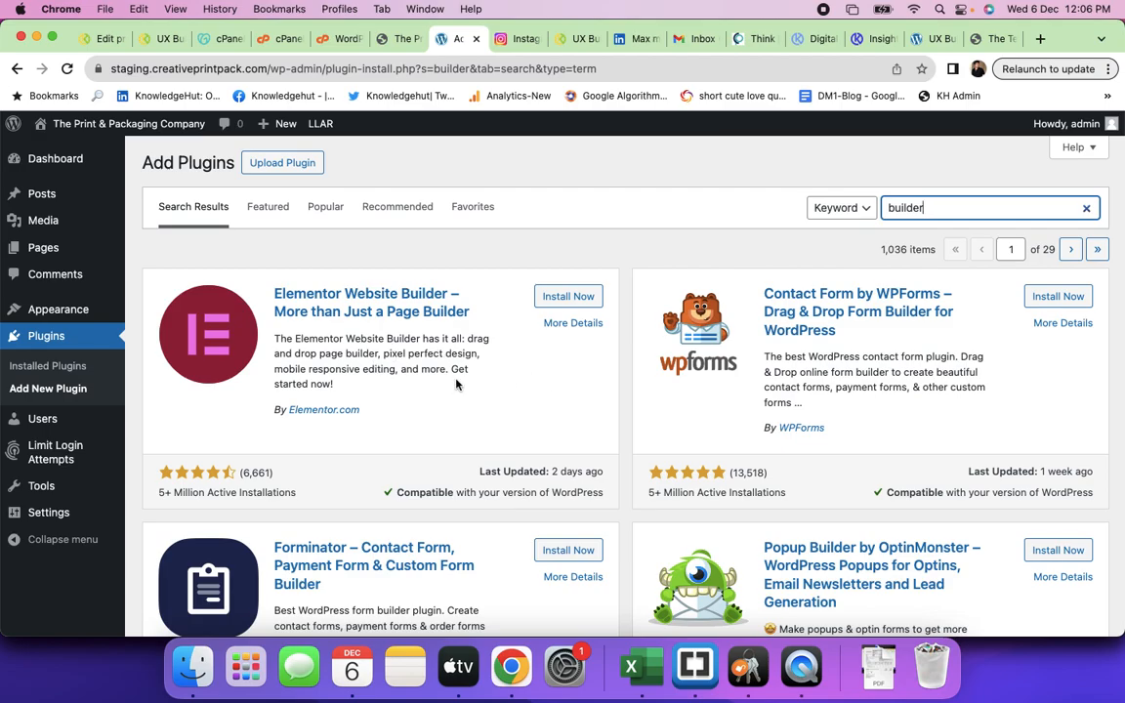
# - Browse the 1,036 'builder' results, led by Elementor Website Builder and WPForms
pyautogui.scroll(-2, 455, 384)
pyautogui.scroll(-5, 455, 384)
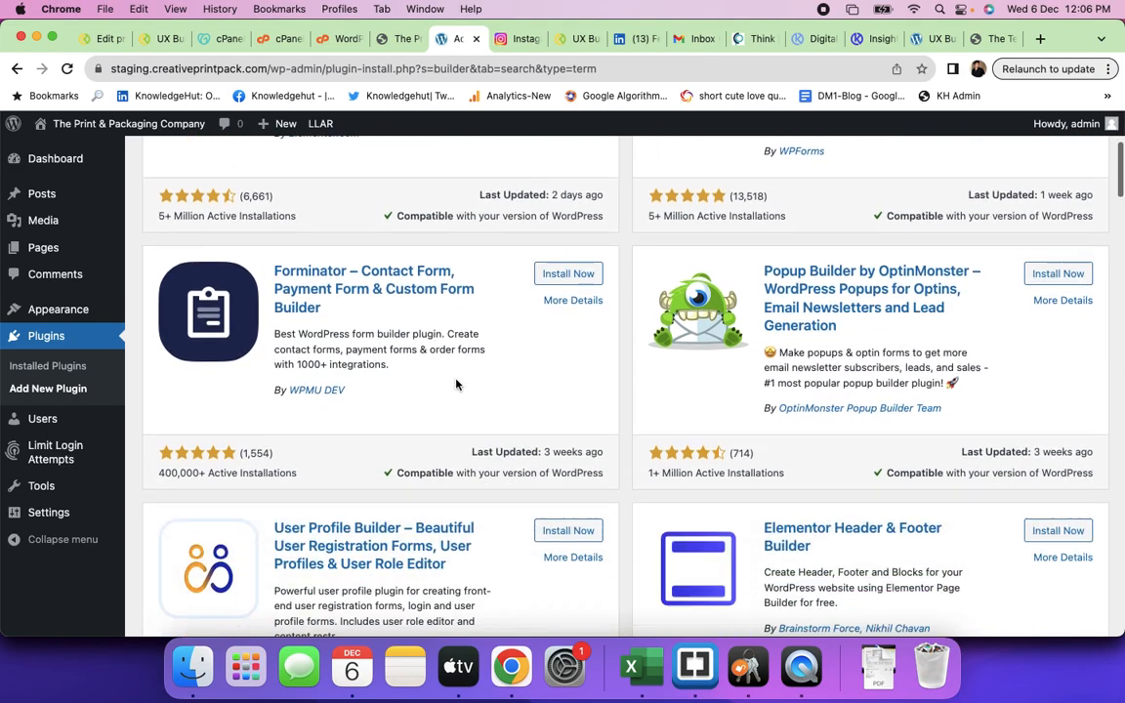
pyautogui.scroll(-8, 454, 383)
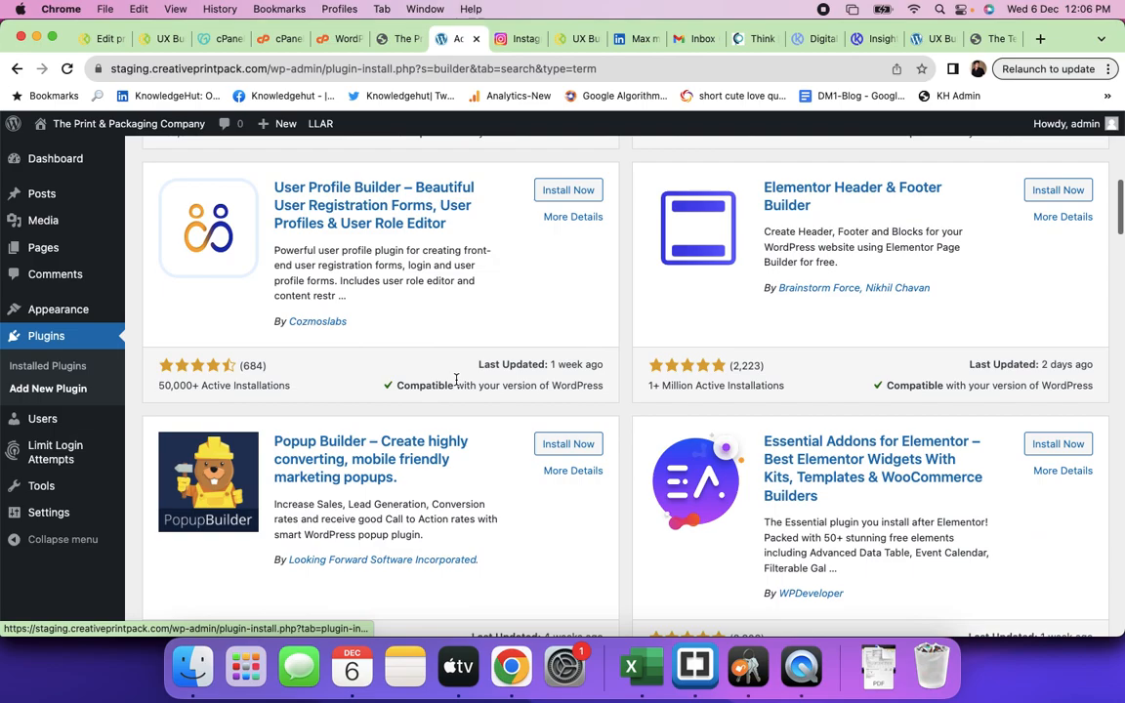
pyautogui.scroll(-8, 455, 380)
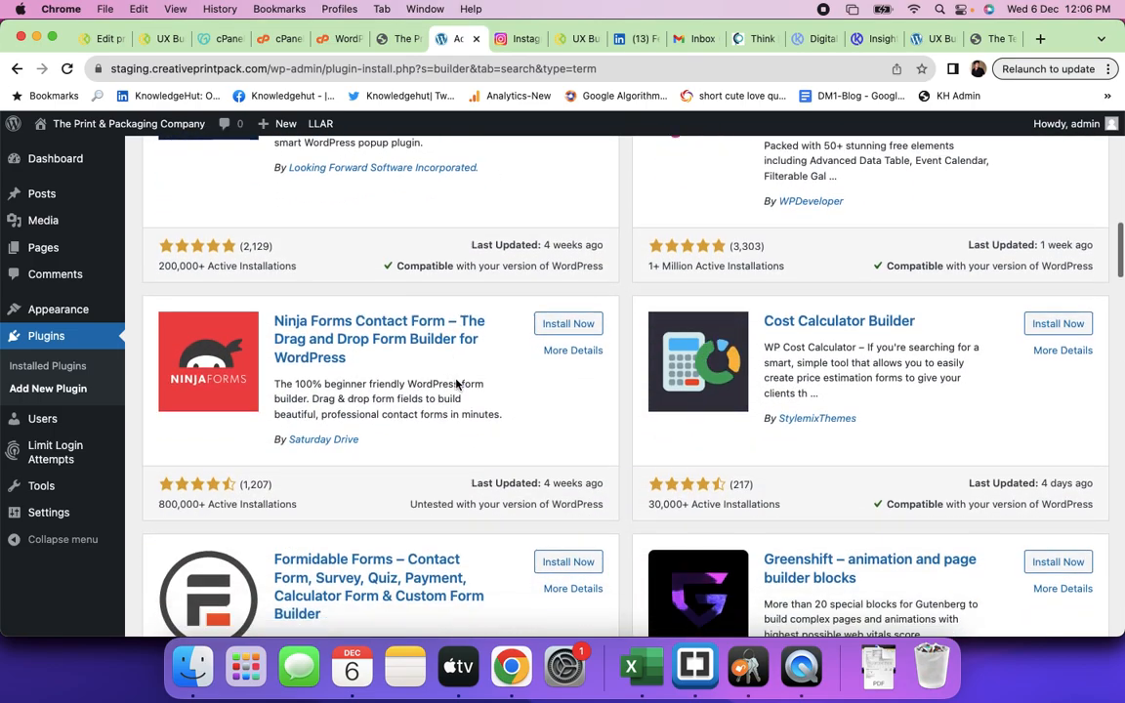
pyautogui.scroll(-8, 455, 383)
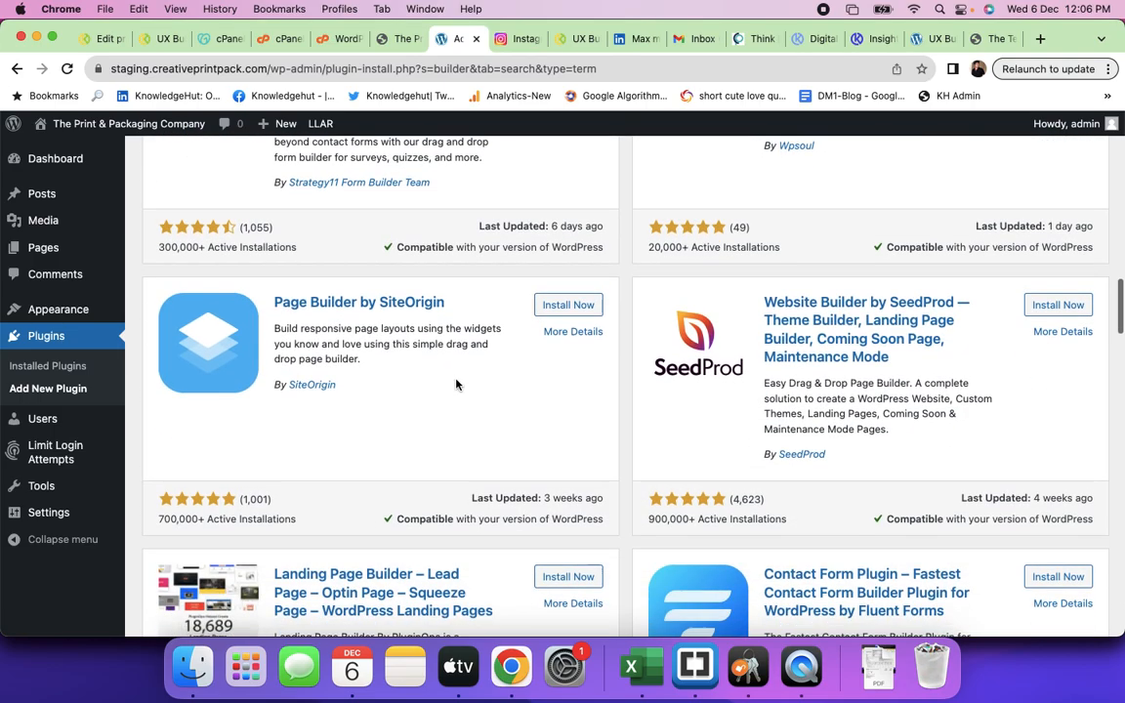
pyautogui.scroll(-5, 508, 467)
pyautogui.scroll(-8, 509, 466)
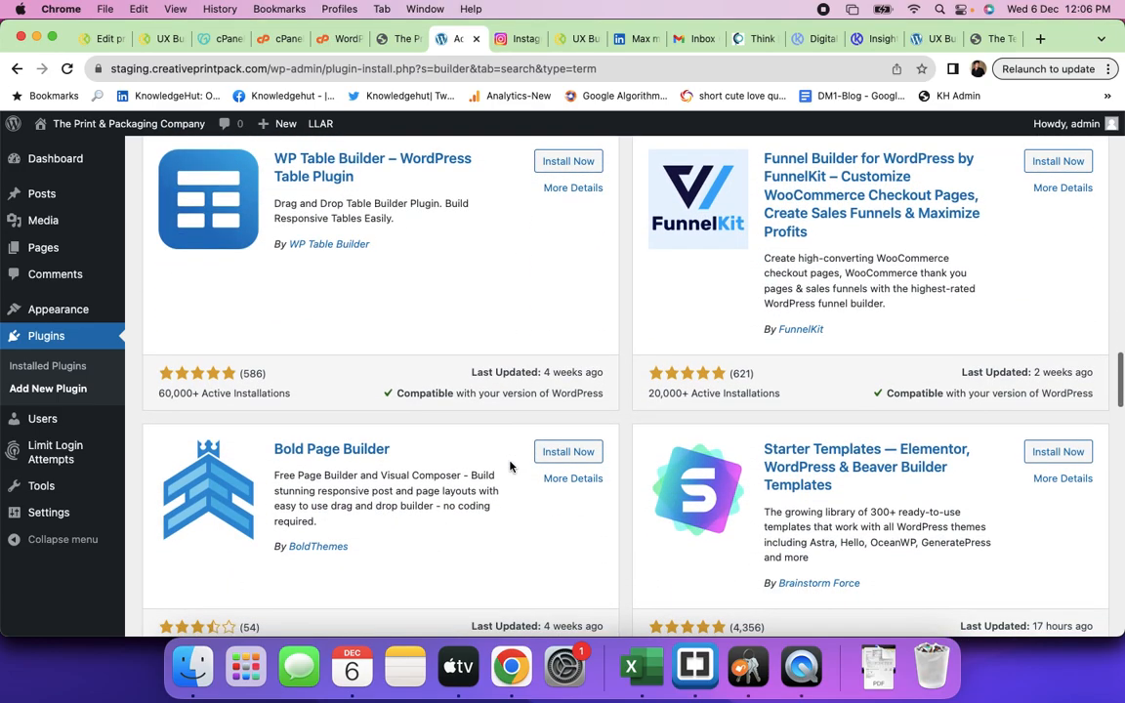
pyautogui.scroll(-7, 390, 288)
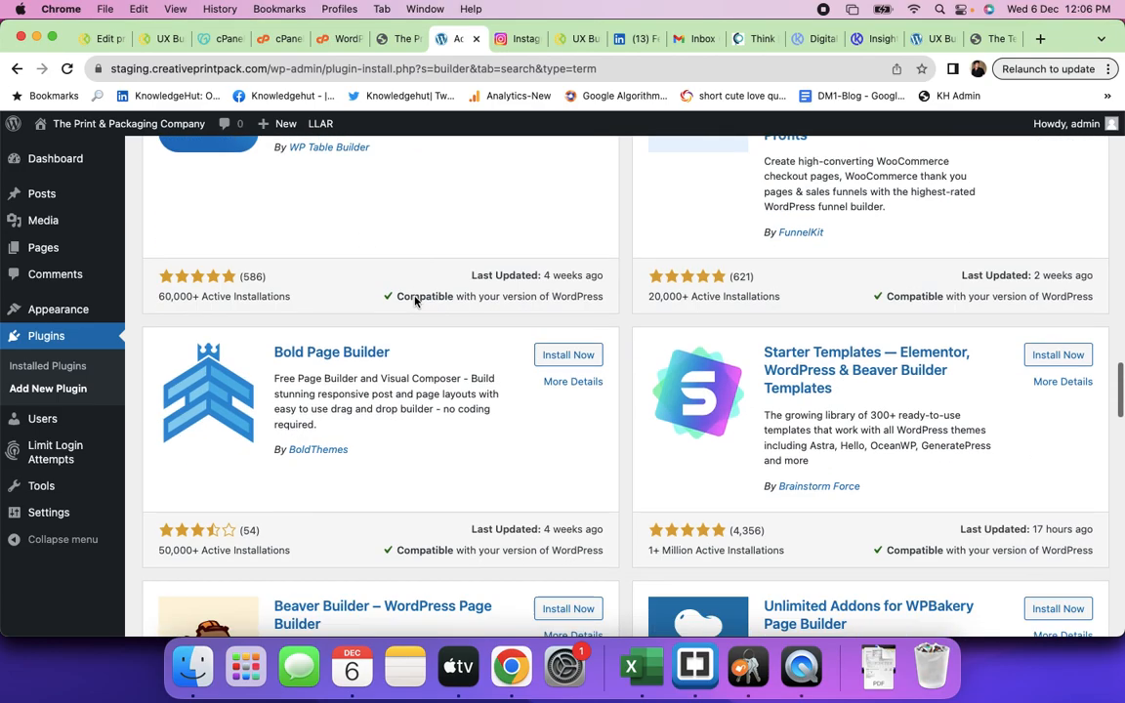
pyautogui.scroll(-2, 414, 301)
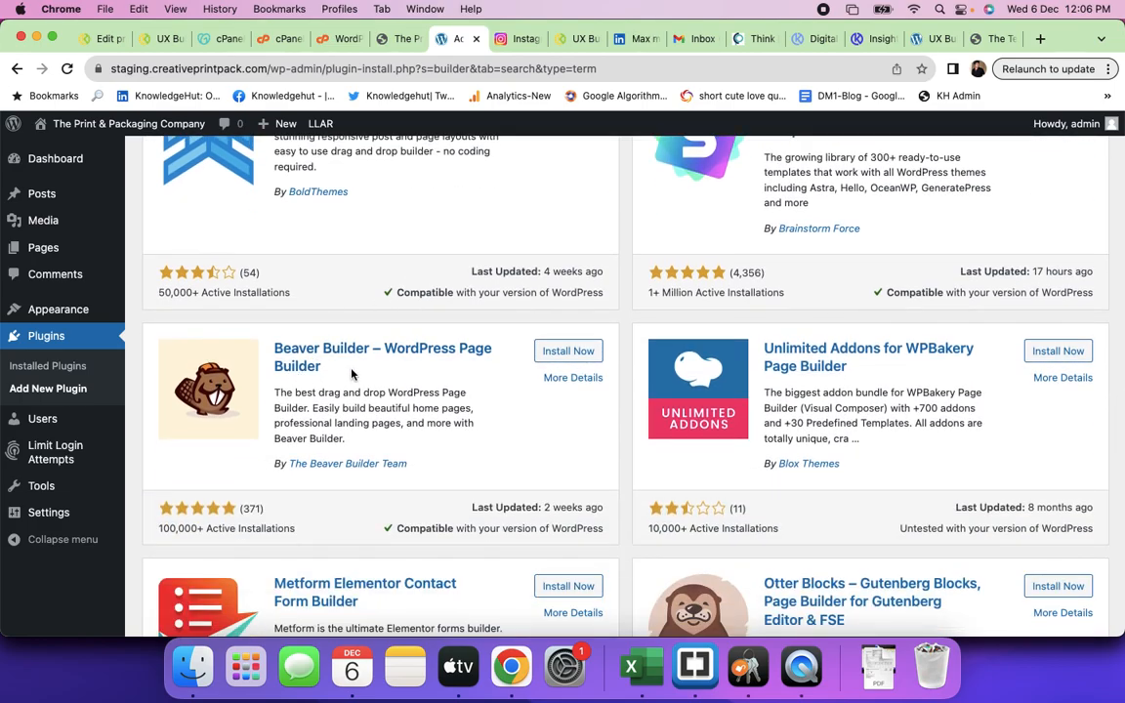
pyautogui.scroll(-12, 352, 374)
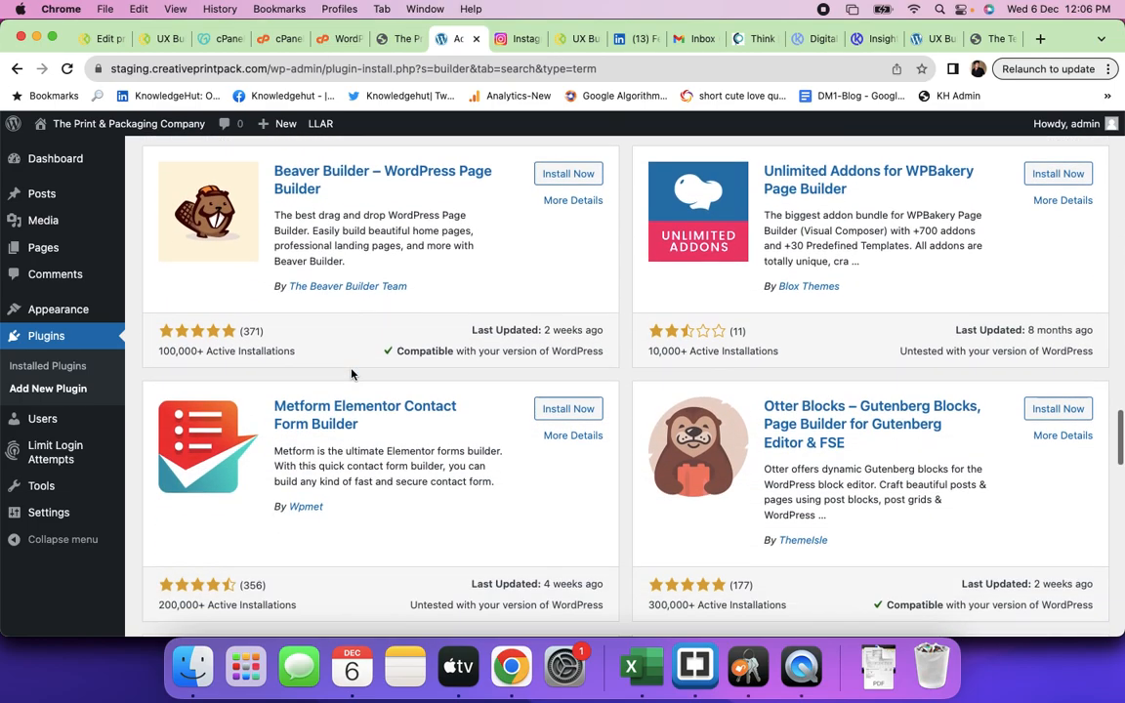
pyautogui.scroll(-11, 352, 374)
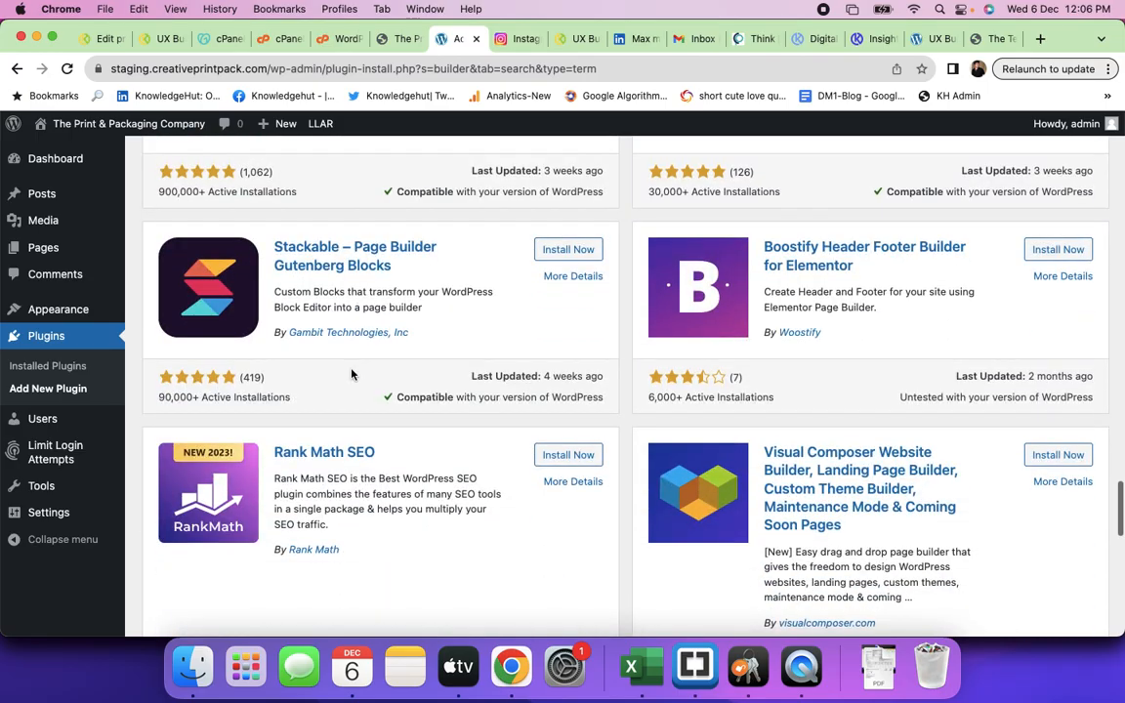
pyautogui.scroll(-3, 351, 374)
pyautogui.scroll(20, 352, 374)
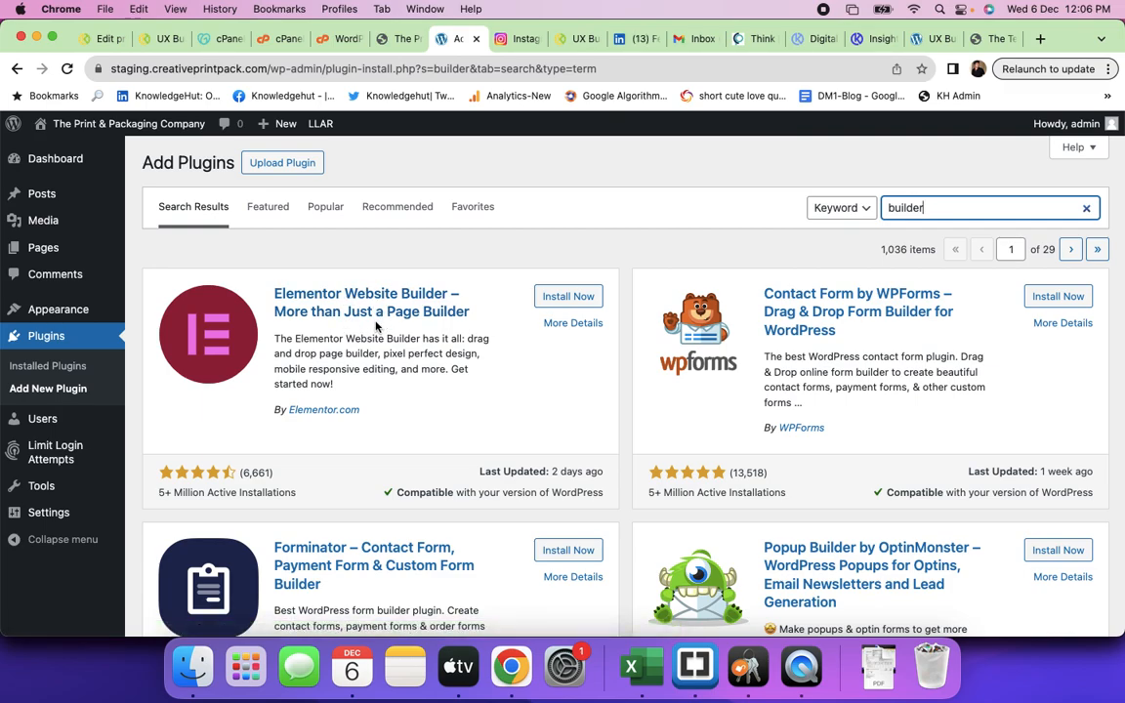
# - Load the ThemeForest site in a new tab, checking the Kandra Foods and plantsnutrients builder tabs
pyautogui.click(1039, 43)
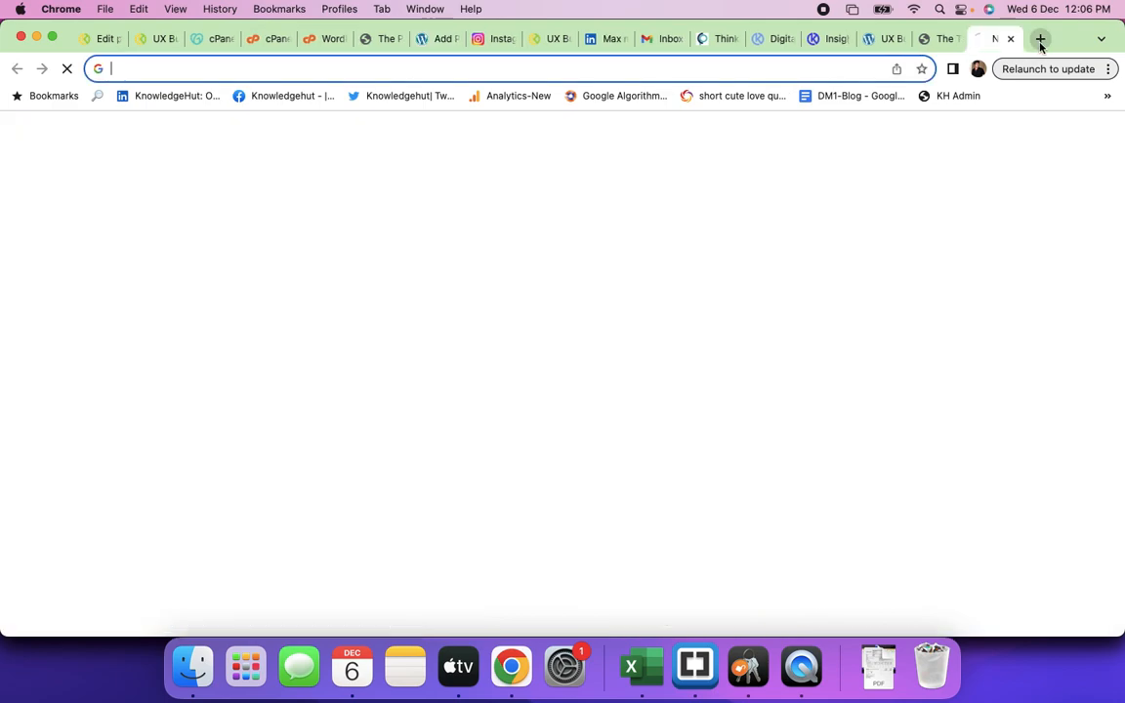
pyautogui.write('them')
pyautogui.press('Return')
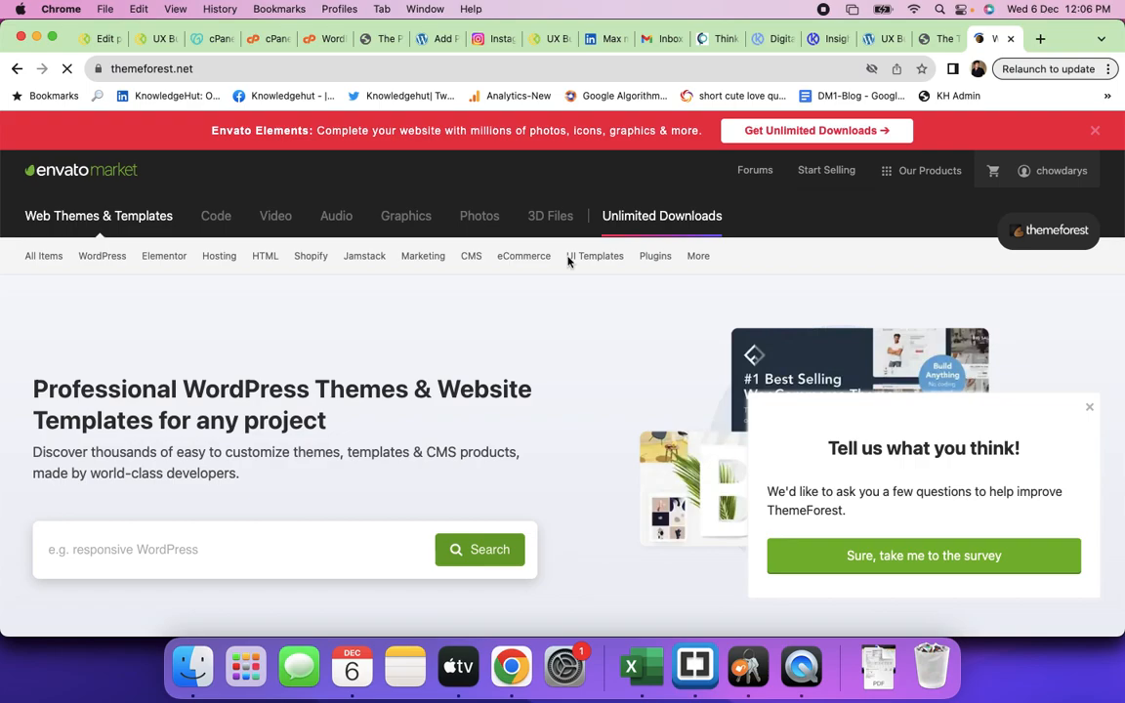
pyautogui.click(547, 38)
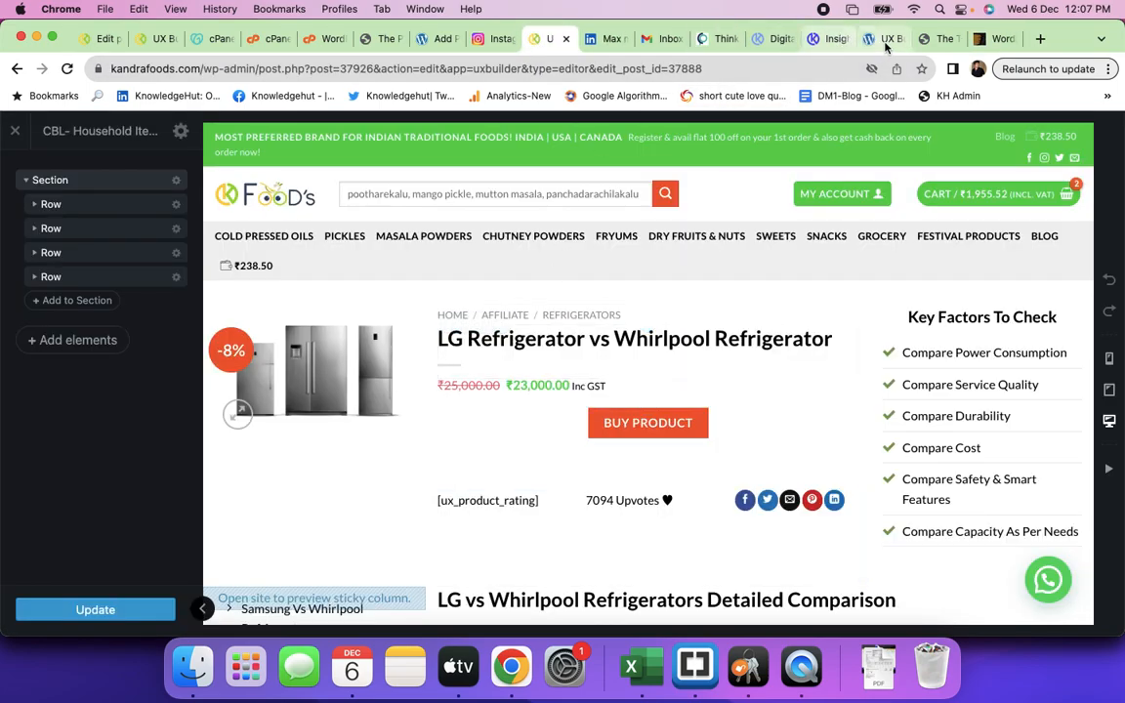
pyautogui.click(884, 41)
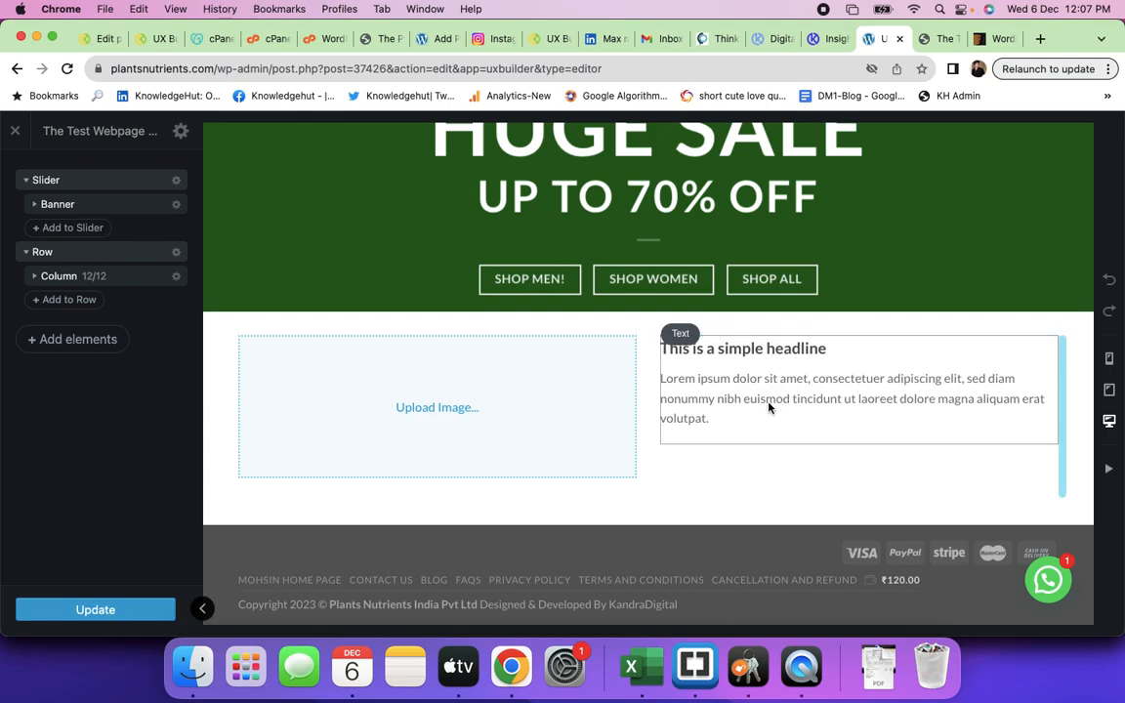
pyautogui.click(991, 38)
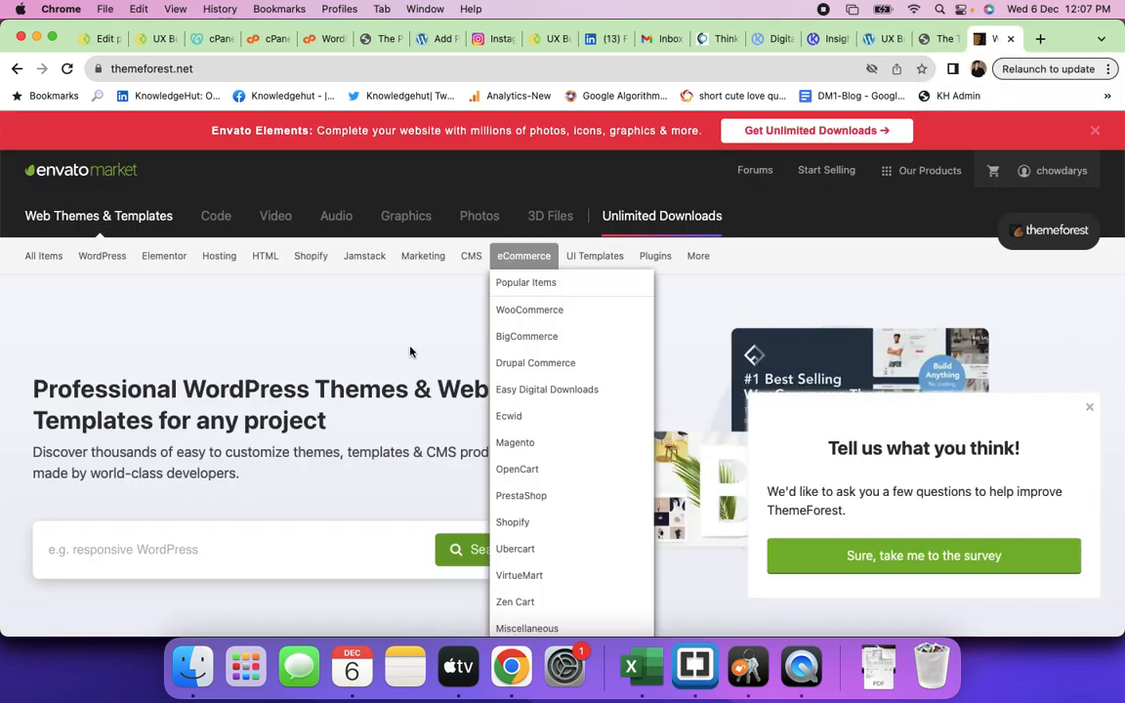
# - Search WordPress themes for 'restaurant' and open the Savory theme's full-screen live preview
pyautogui.click(181, 543)
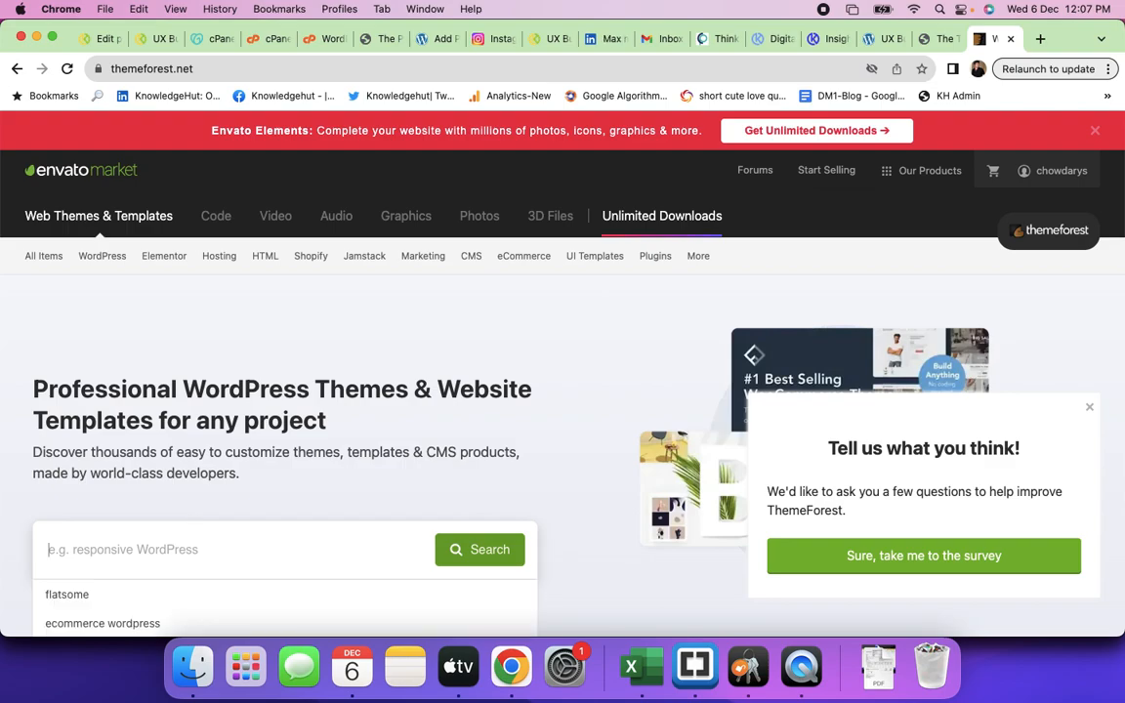
pyautogui.write('restaurant')
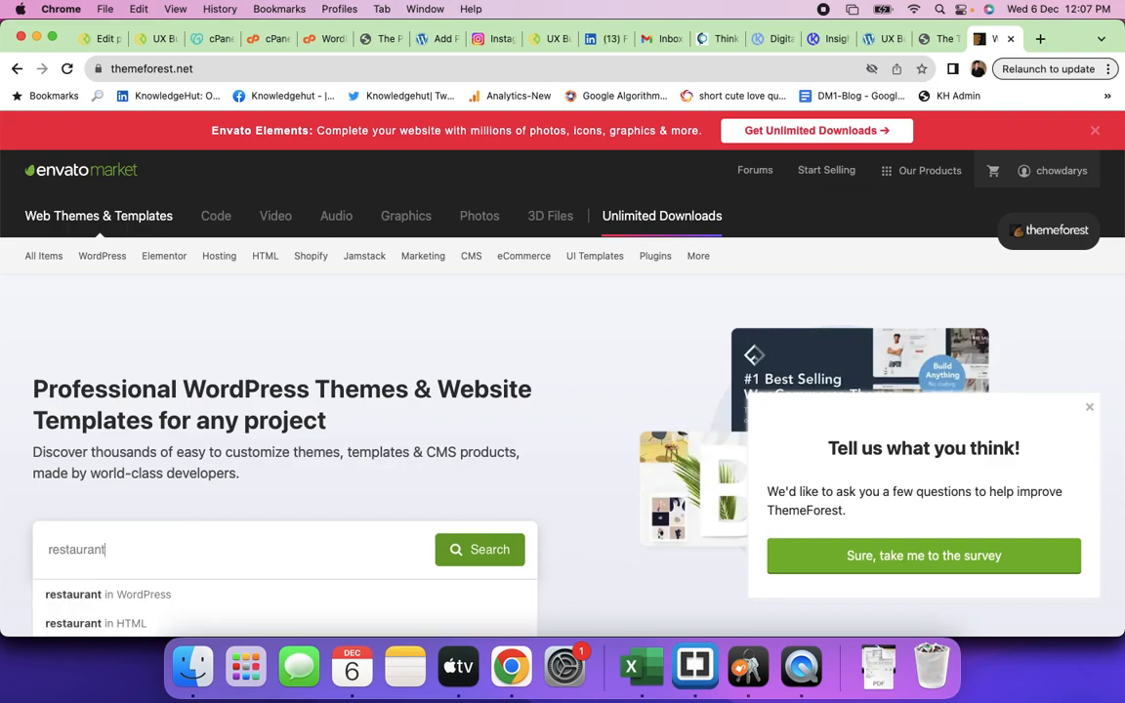
pyautogui.click(160, 595)
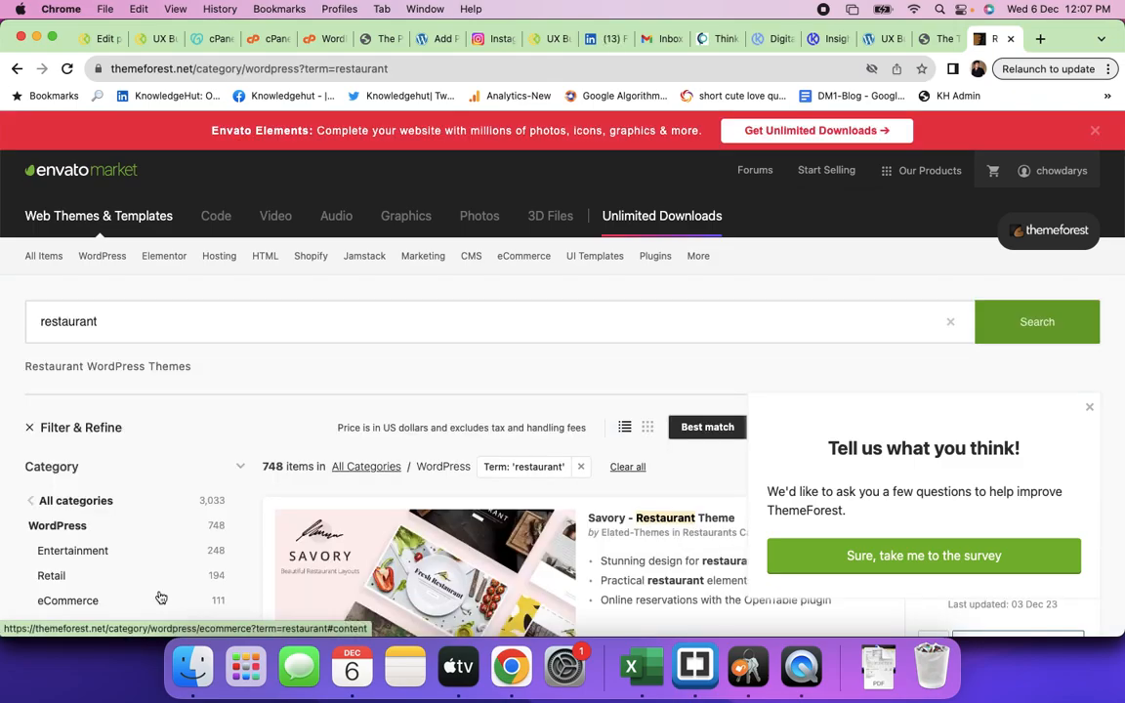
pyautogui.scroll(-5, 397, 422)
pyautogui.scroll(-4, 442, 488)
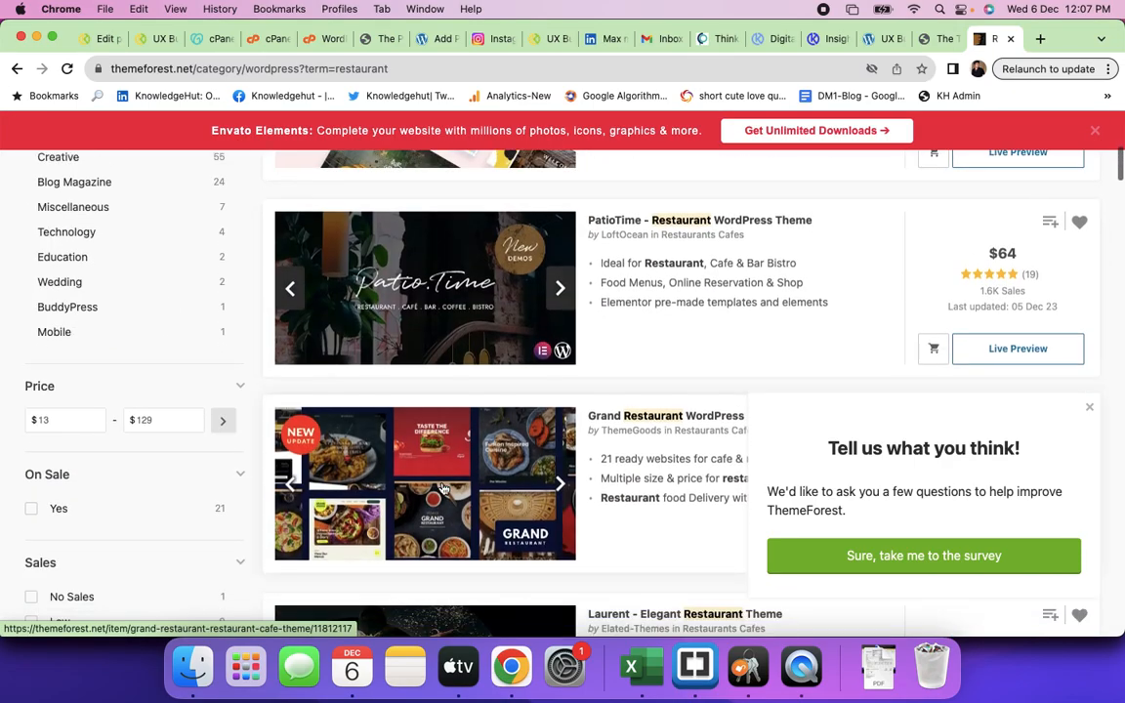
pyautogui.scroll(4, 442, 488)
pyautogui.scroll(5, 442, 488)
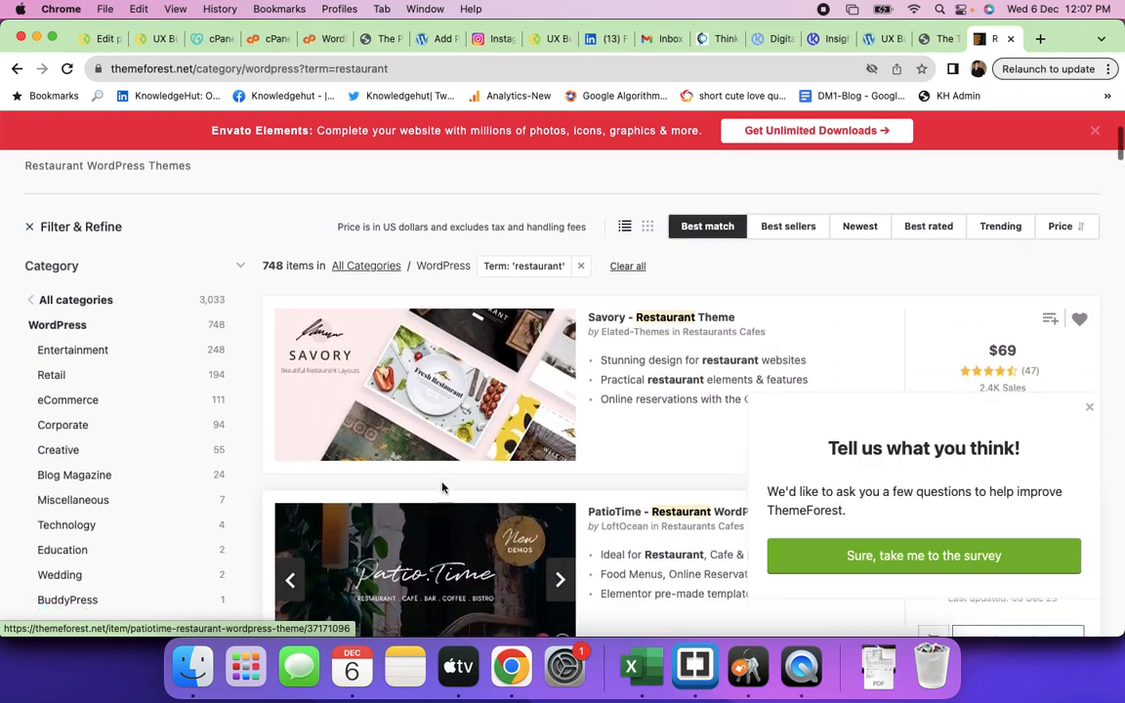
pyautogui.scroll(-4, 442, 488)
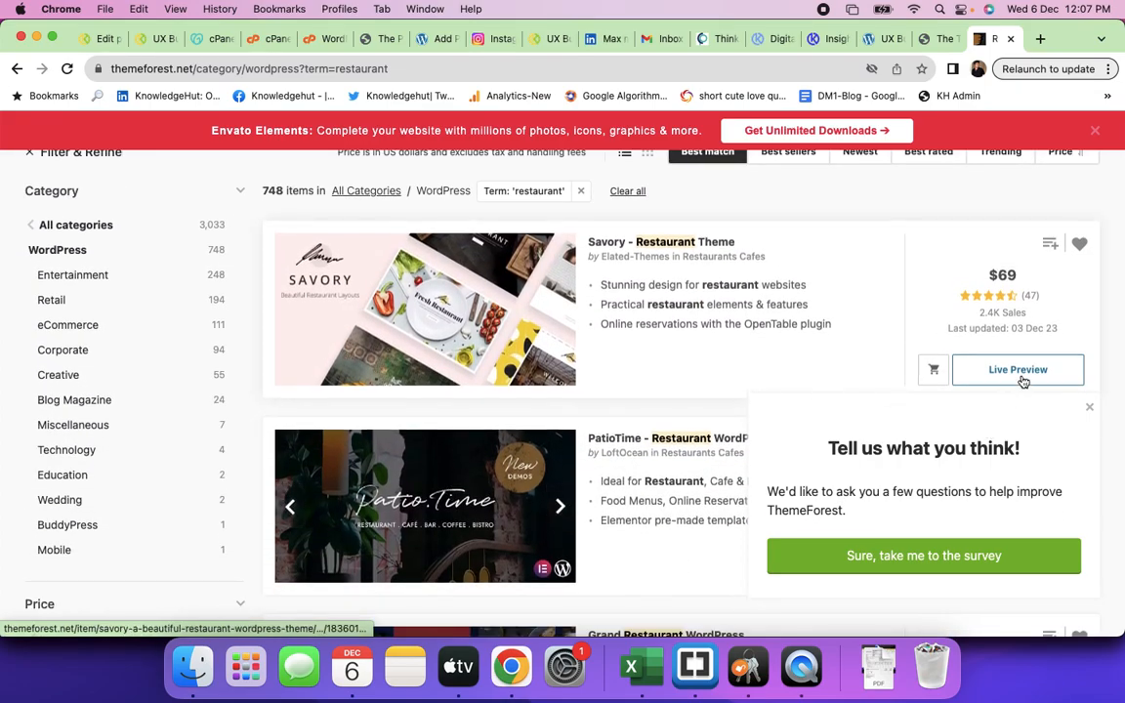
pyautogui.keyDown('super'); pyautogui.click(1023, 376); pyautogui.keyUp('super')
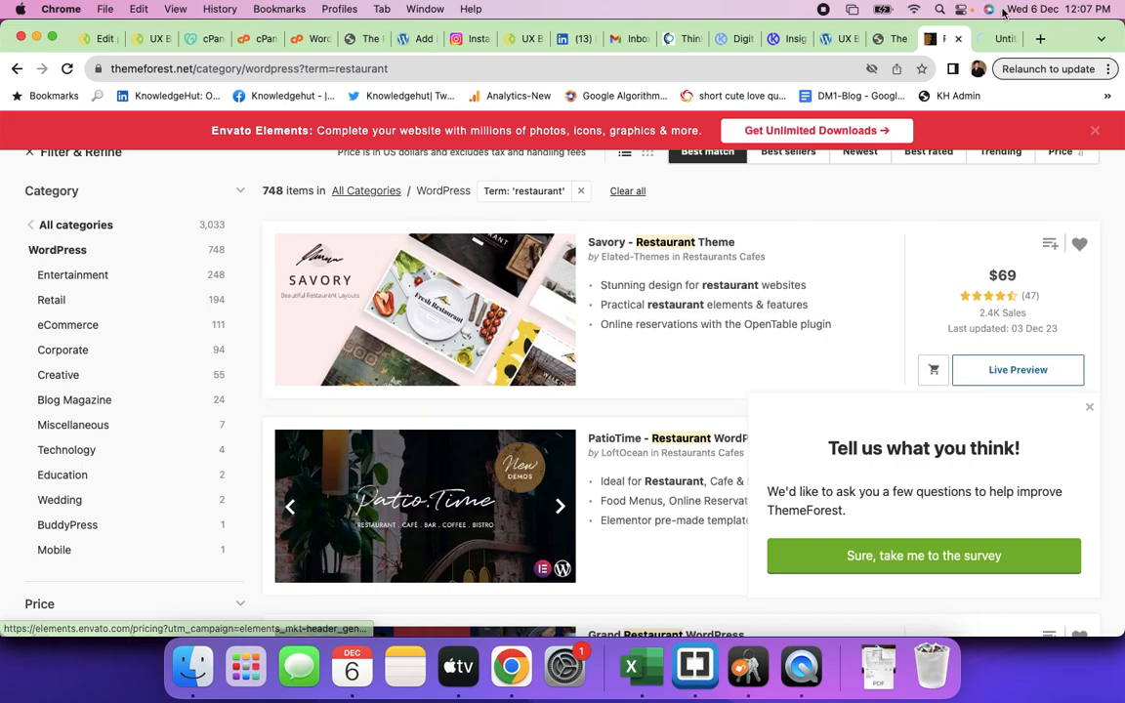
pyautogui.click(991, 41)
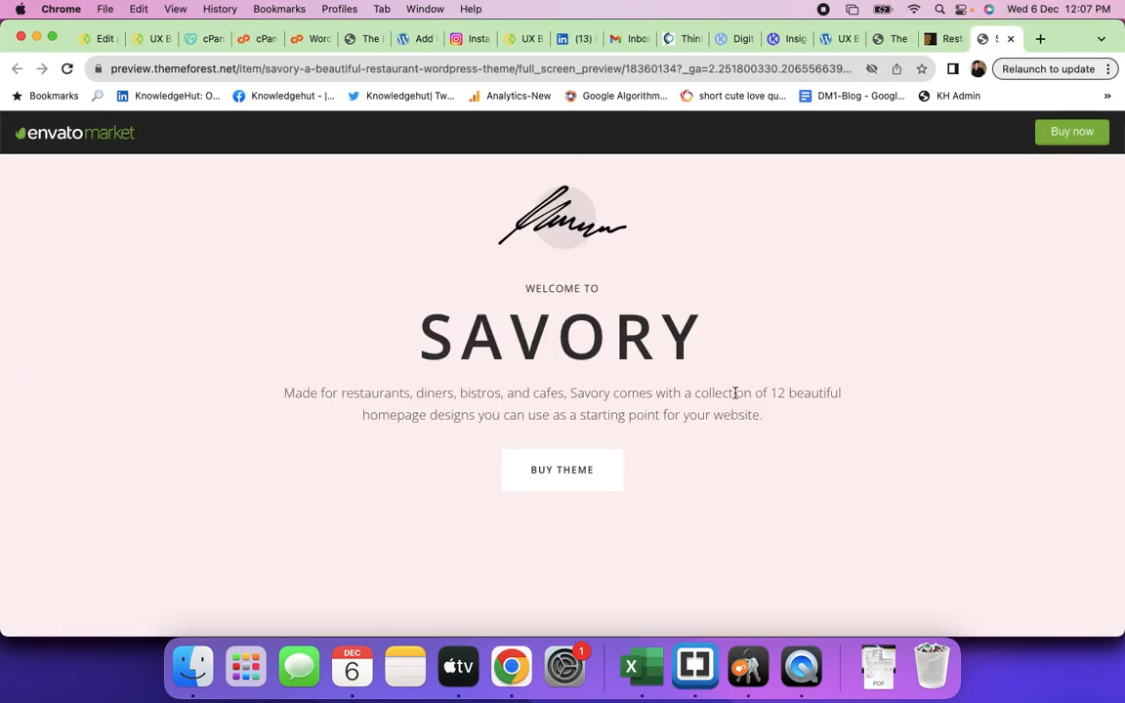
# - Open the Restaurant Home demo from the Savory preview
pyautogui.scroll(-3, 736, 396)
pyautogui.scroll(-2, 736, 396)
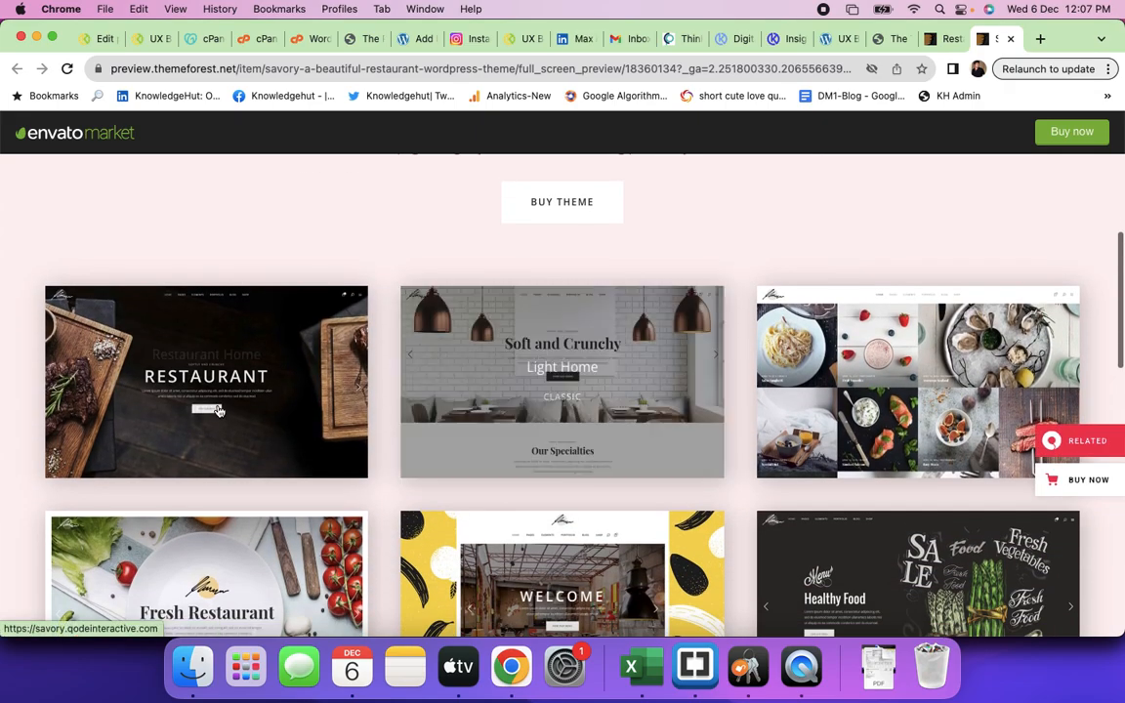
pyautogui.click(220, 410)
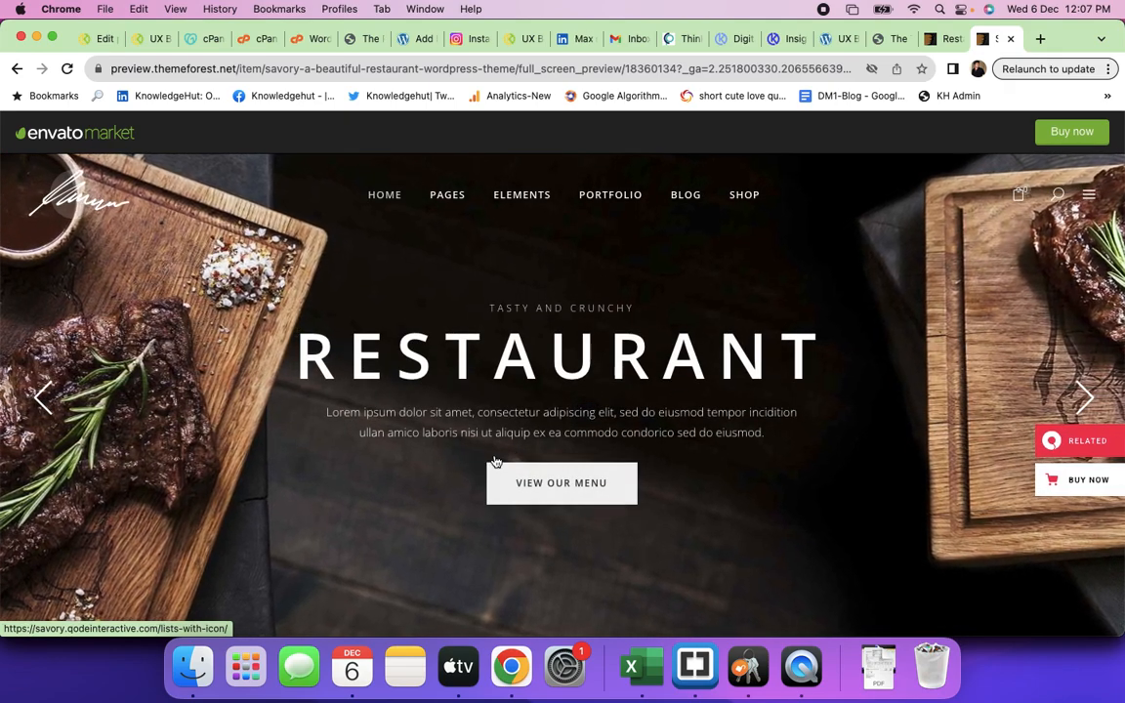
# - Scroll through the demo's menu, reservation, chef and blog sections down to the footer
pyautogui.scroll(-5, 678, 473)
pyautogui.scroll(-5, 678, 477)
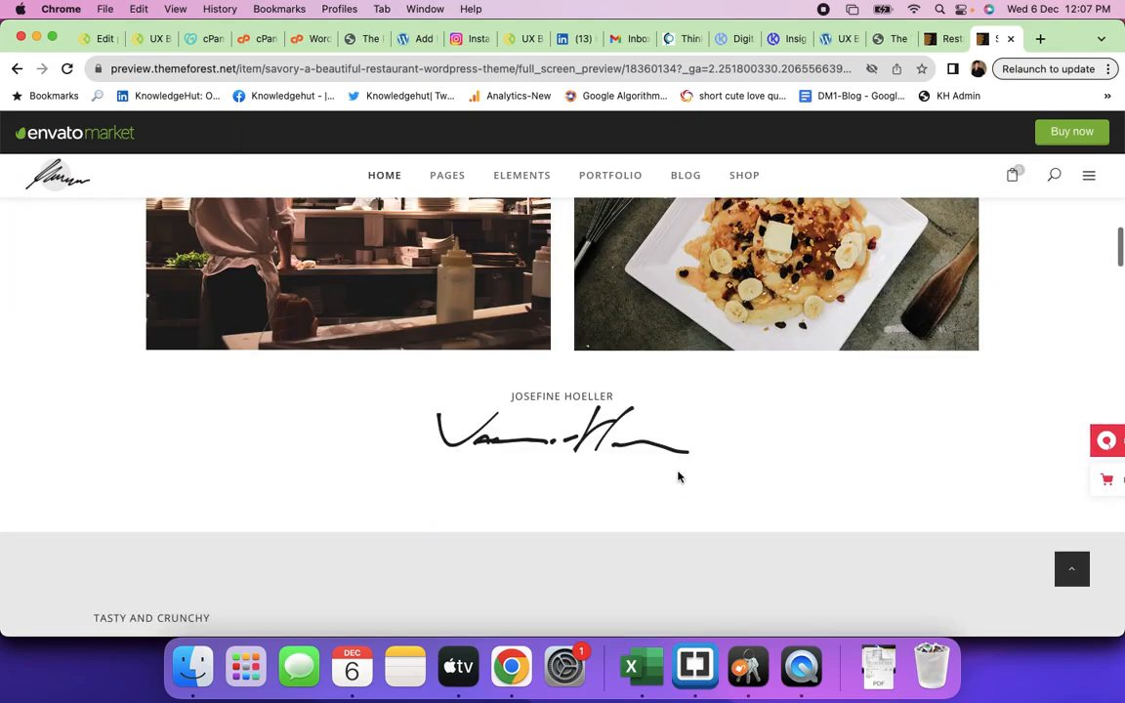
pyautogui.scroll(-5, 678, 476)
pyautogui.scroll(-10, 678, 476)
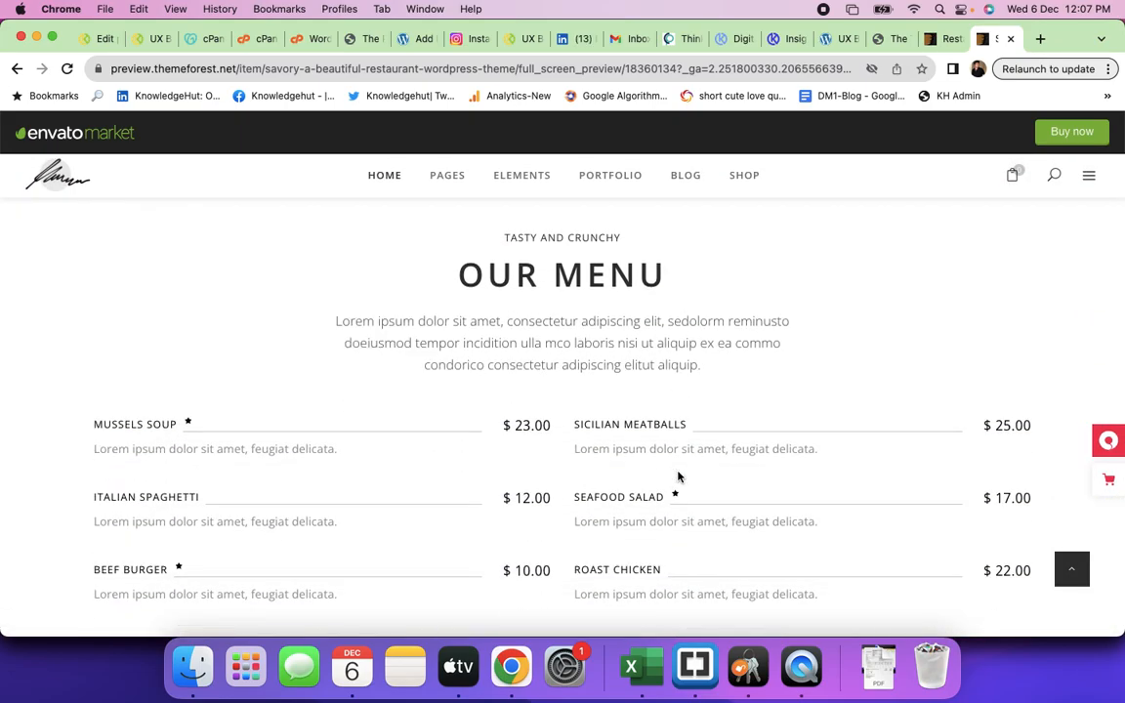
pyautogui.scroll(-10, 677, 476)
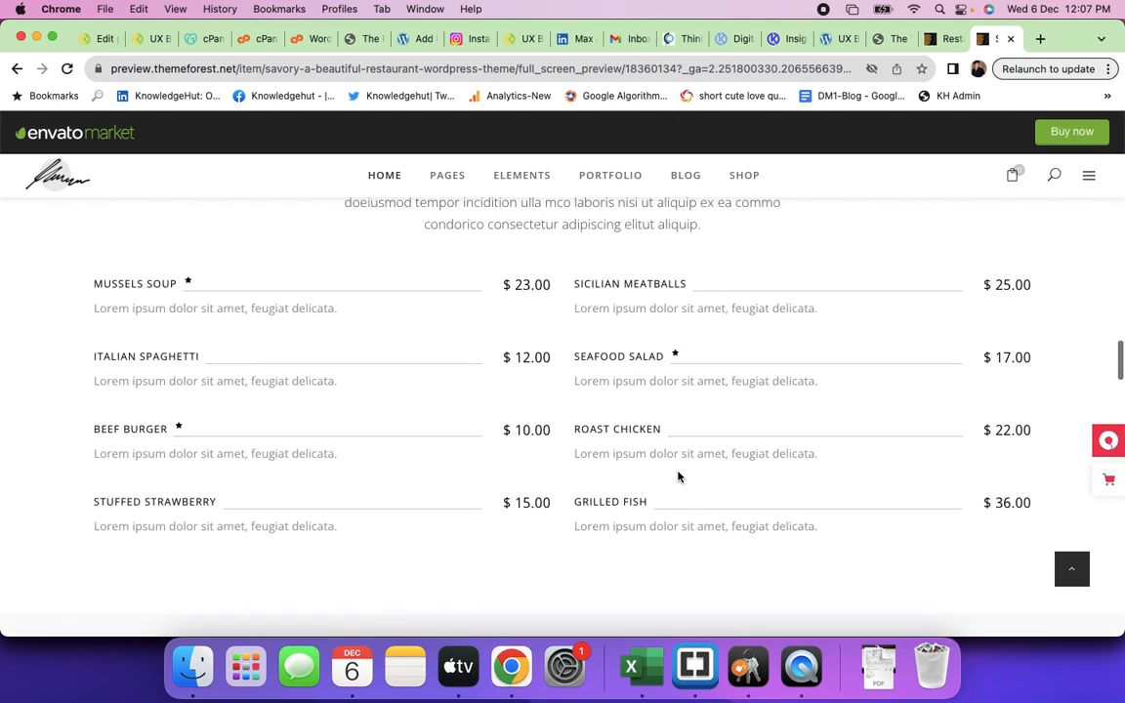
pyautogui.scroll(-10, 677, 474)
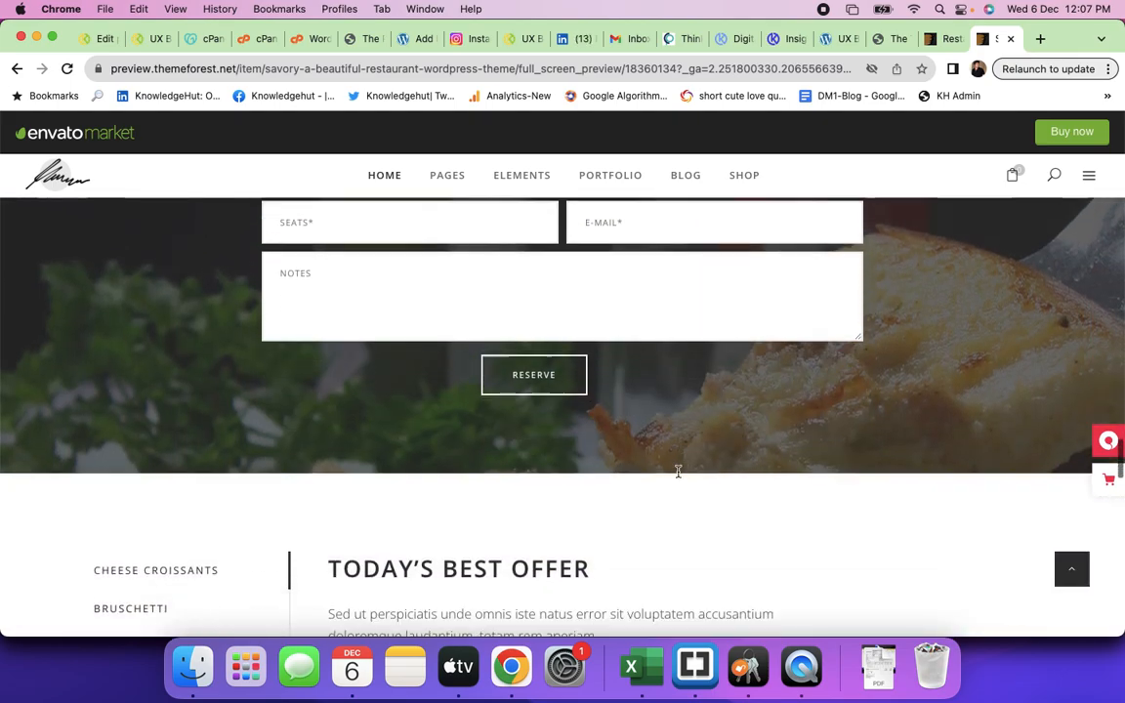
pyautogui.scroll(-15, 678, 476)
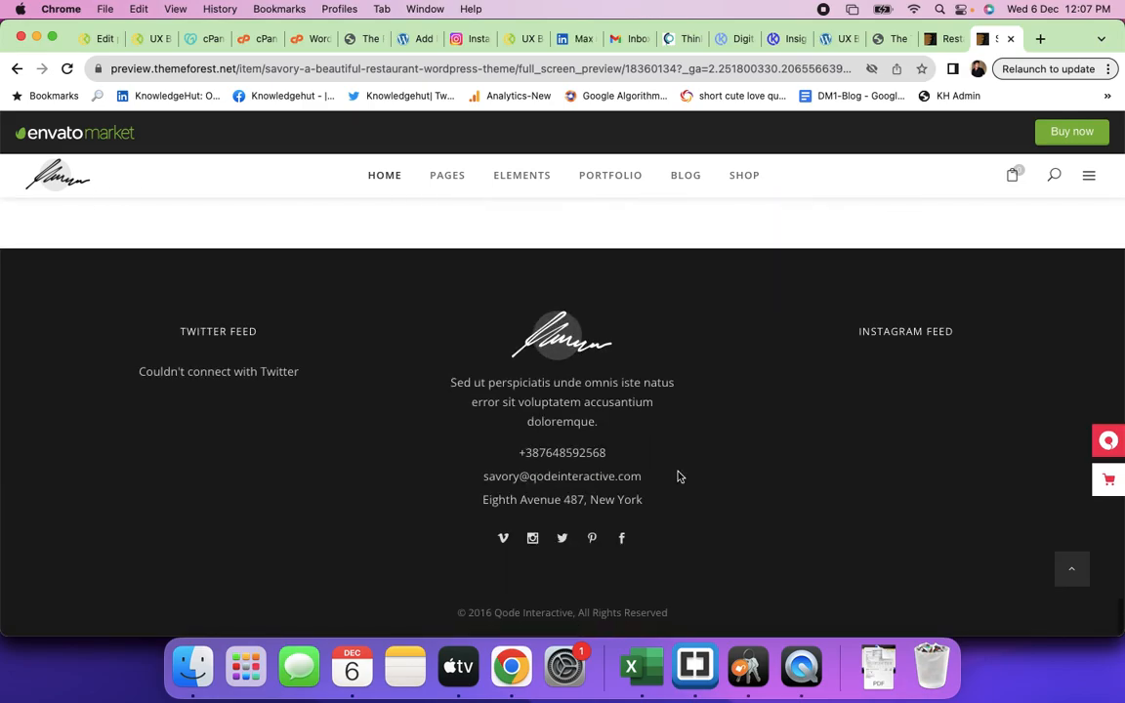
pyautogui.scroll(8, 676, 475)
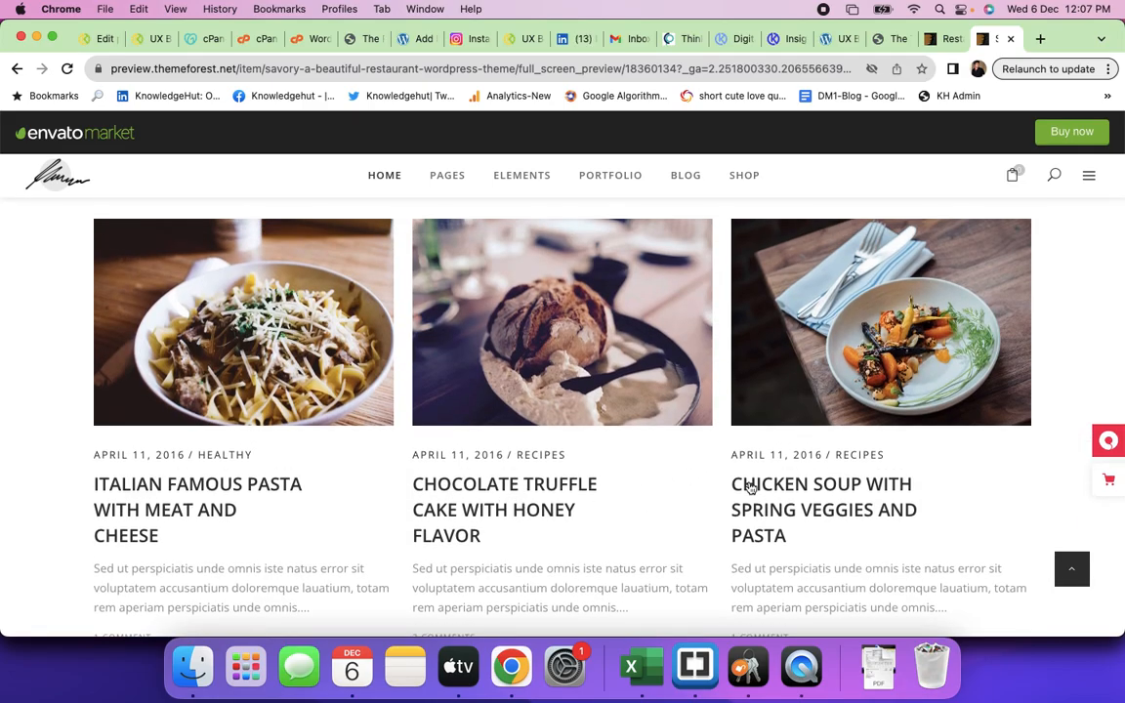
pyautogui.scroll(10, 740, 469)
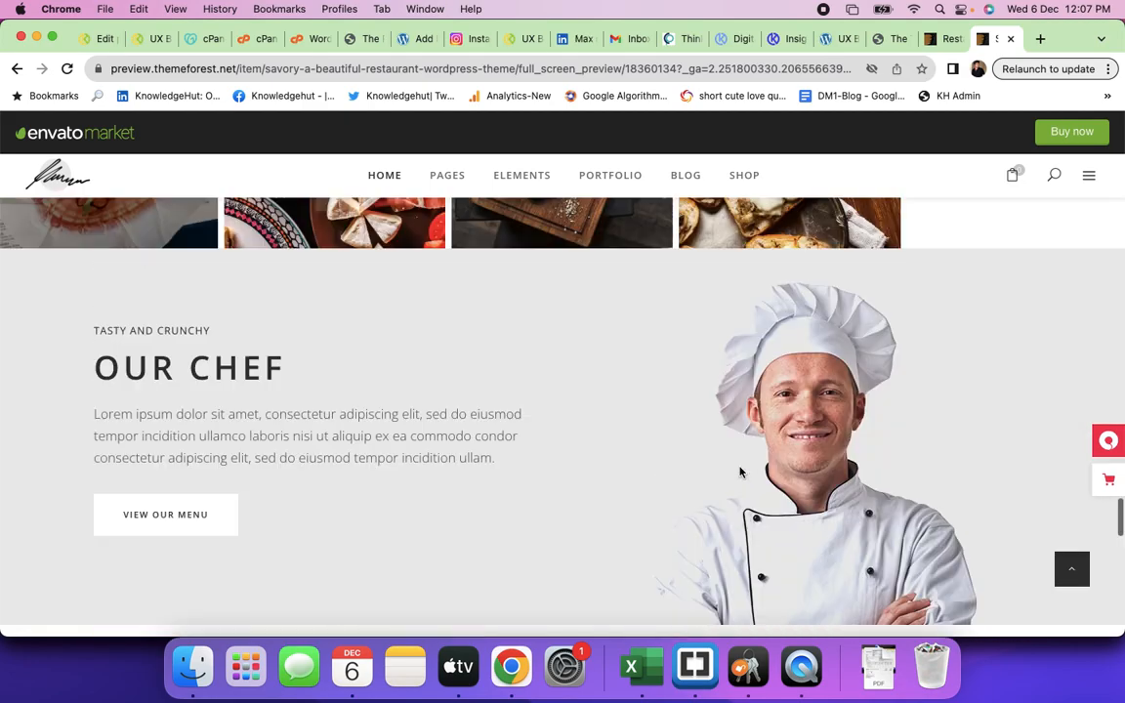
pyautogui.scroll(-1, 739, 472)
pyautogui.scroll(10, 740, 473)
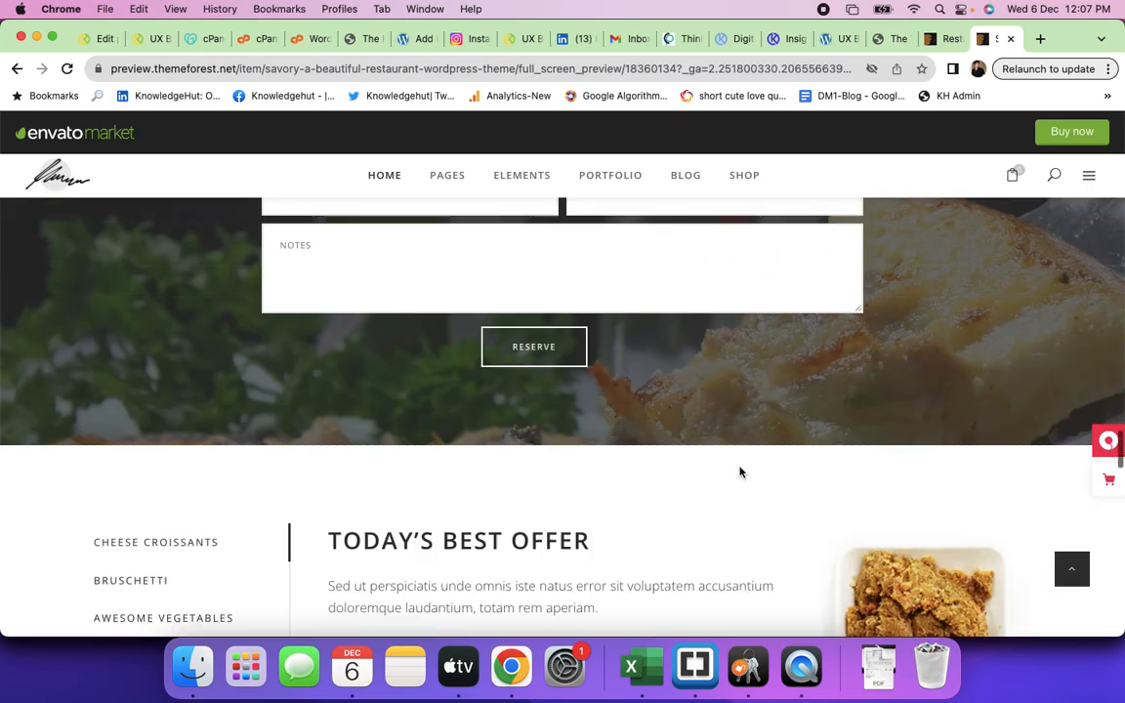
pyautogui.scroll(15, 740, 472)
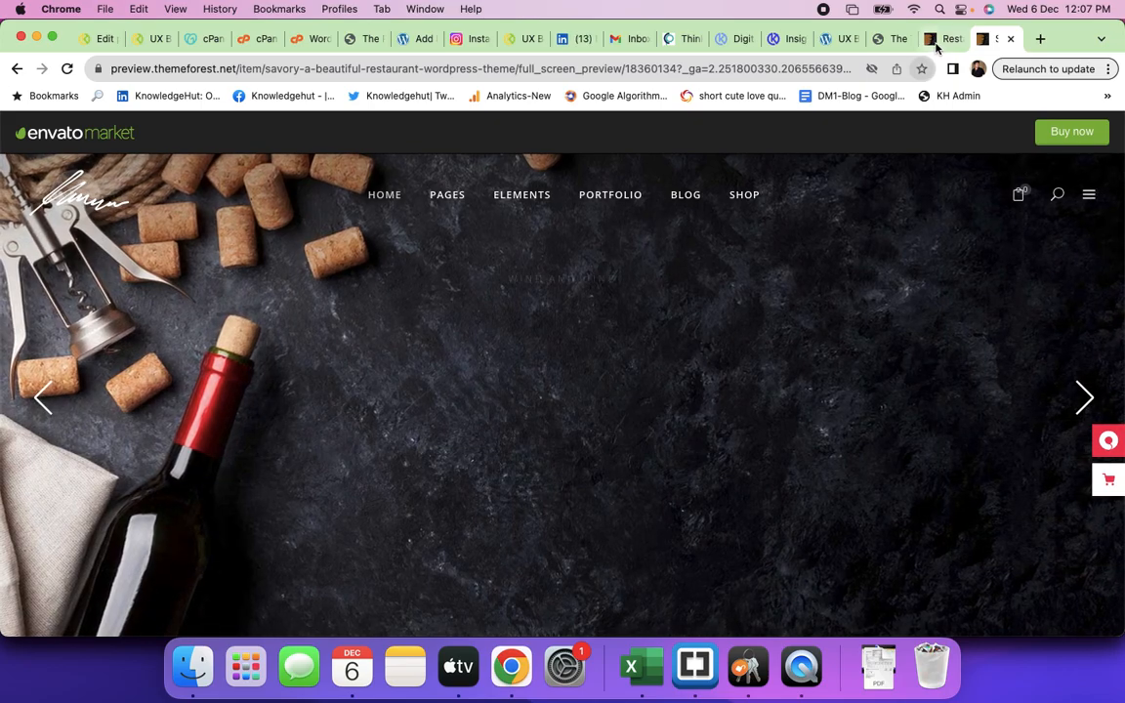
pyautogui.click(940, 38)
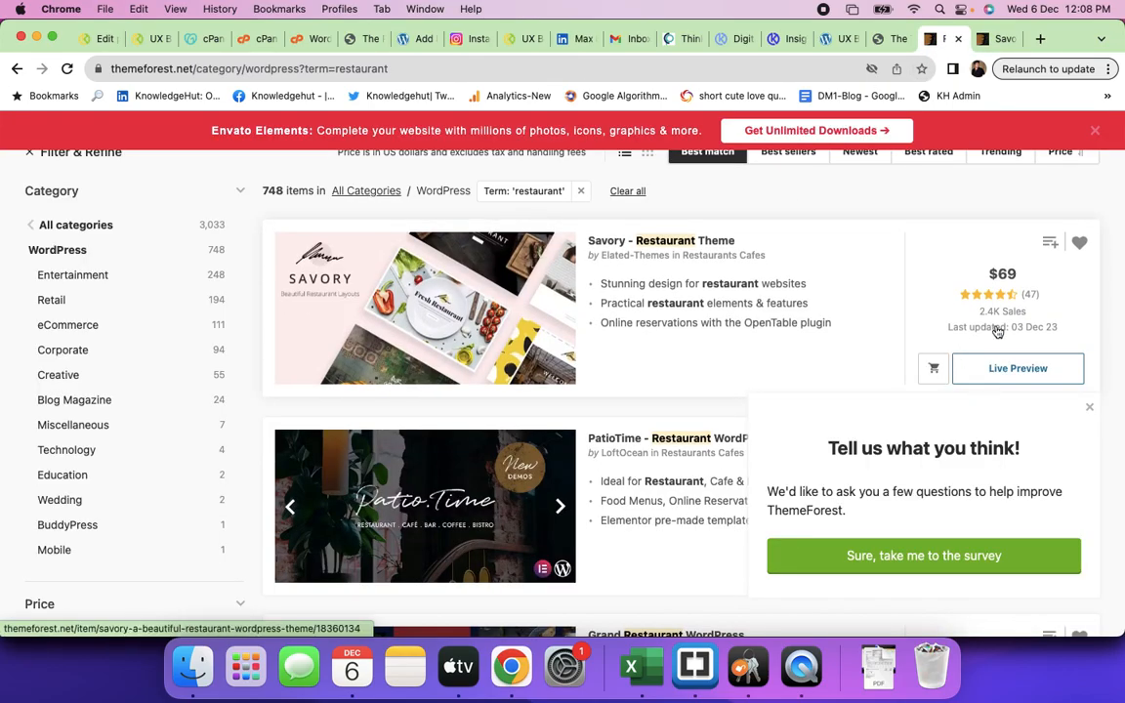
# - Go to the account's Downloads page and show the MyListing theme's four download options
pyautogui.scroll(5, 937, 371)
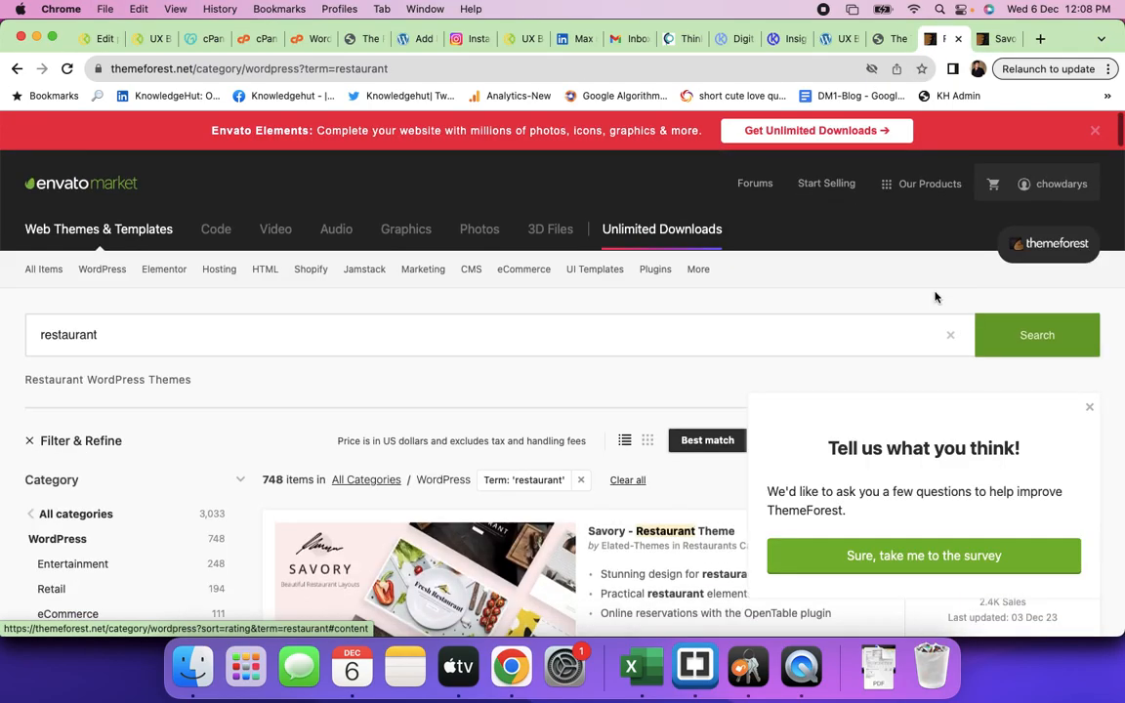
pyautogui.moveTo(1049, 177)
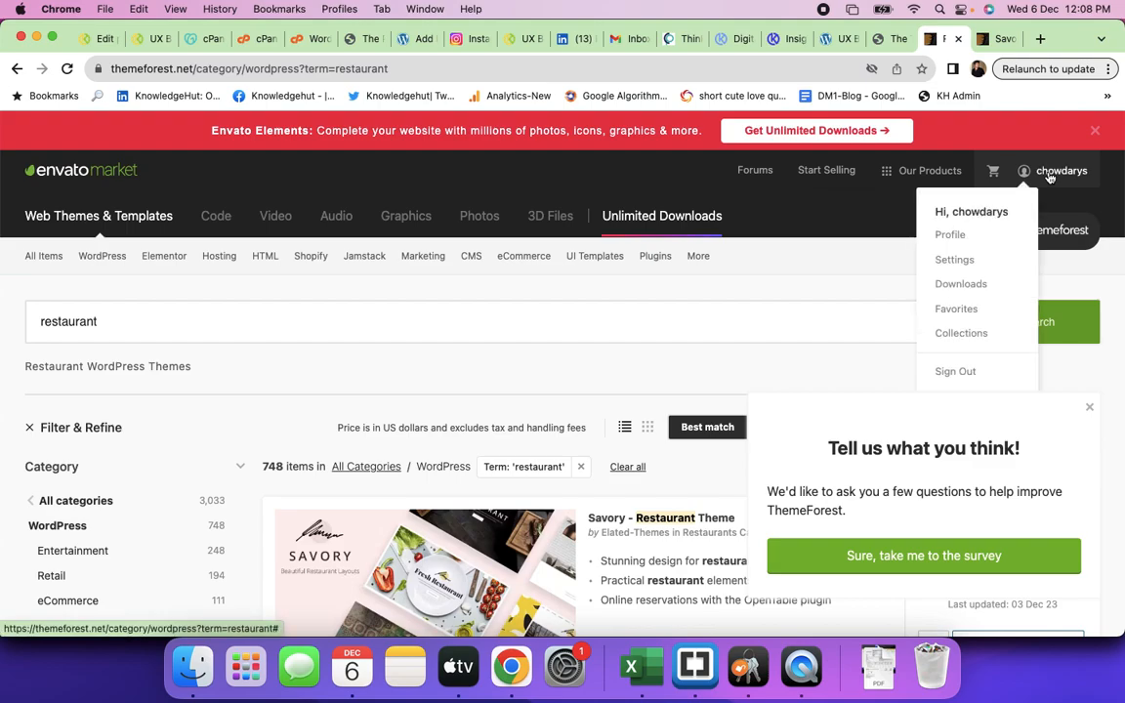
pyautogui.click(969, 289)
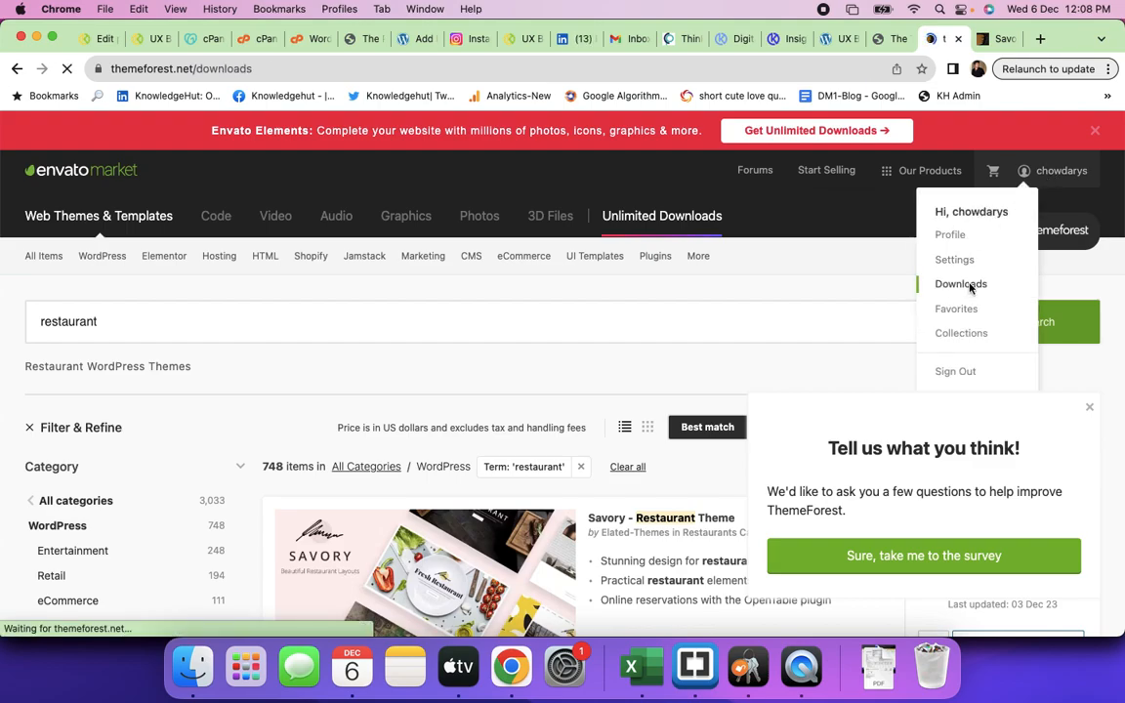
pyautogui.scroll(-5, 637, 452)
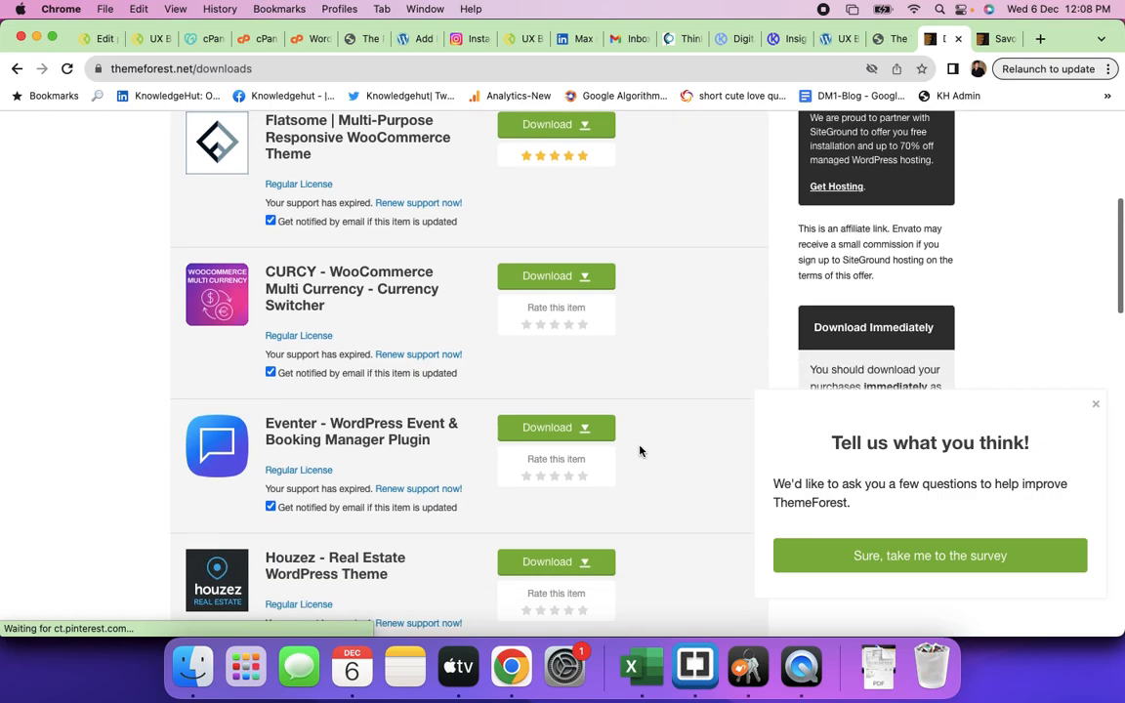
pyautogui.scroll(-6, 639, 450)
pyautogui.scroll(-2, 640, 450)
pyautogui.click(582, 251)
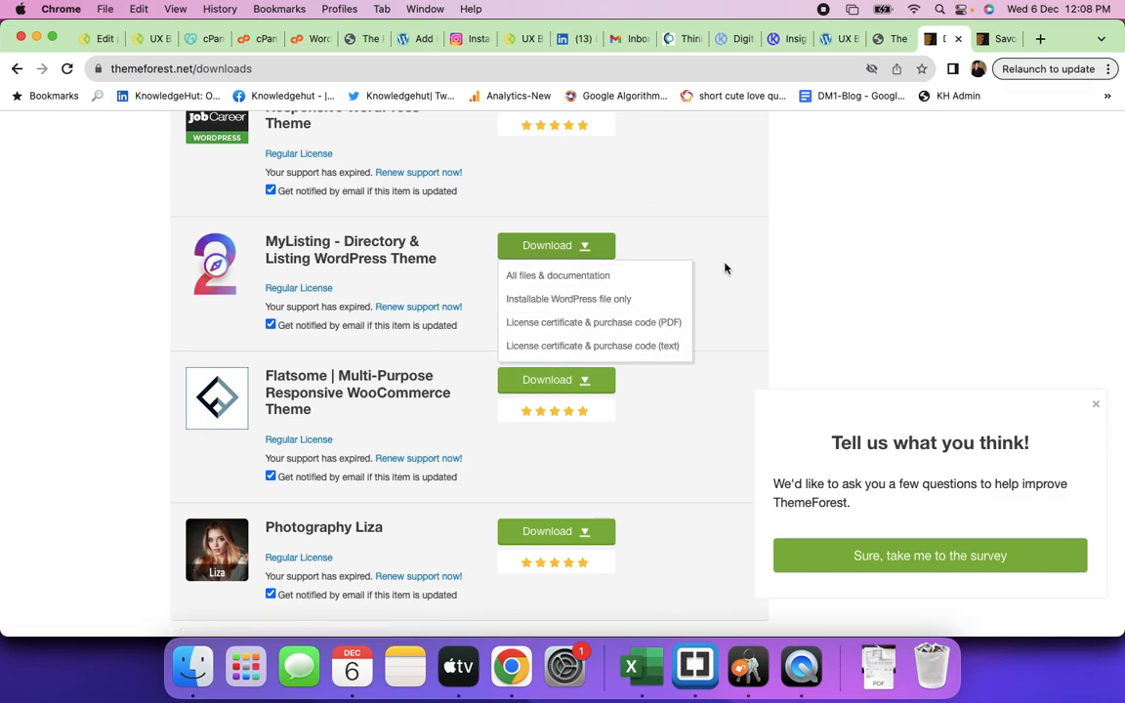
pyautogui.click(412, 38)
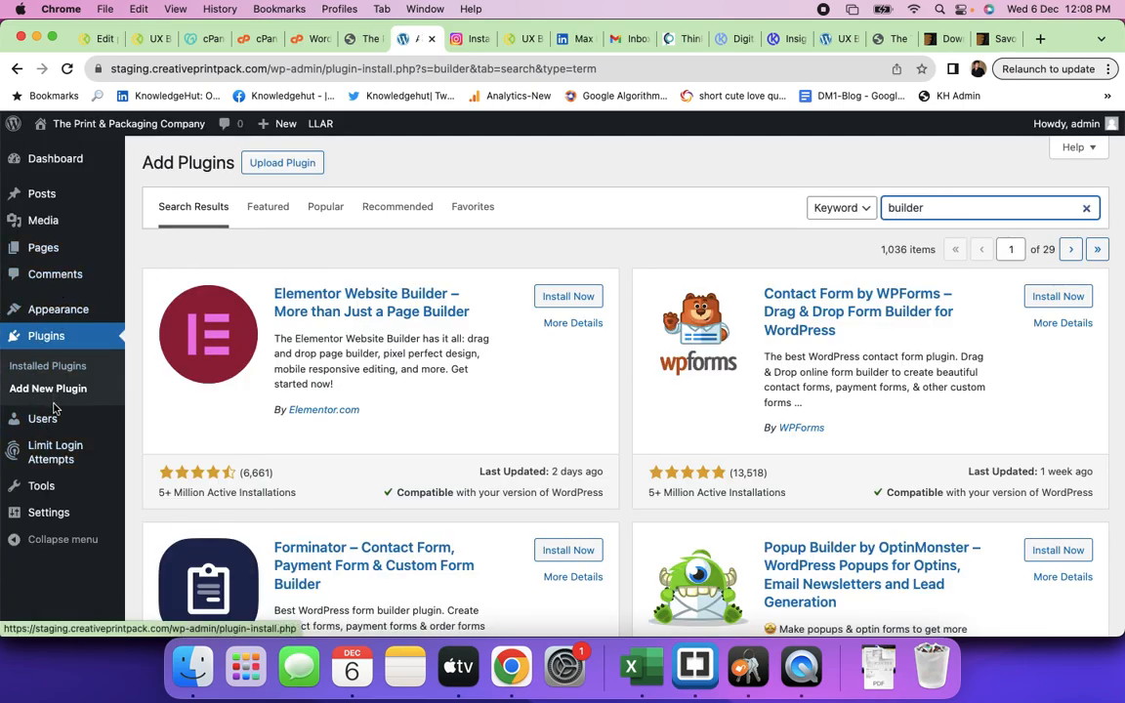
# - Go to Appearance > Themes on the staging site and choose Add New Theme
pyautogui.moveTo(53, 310)
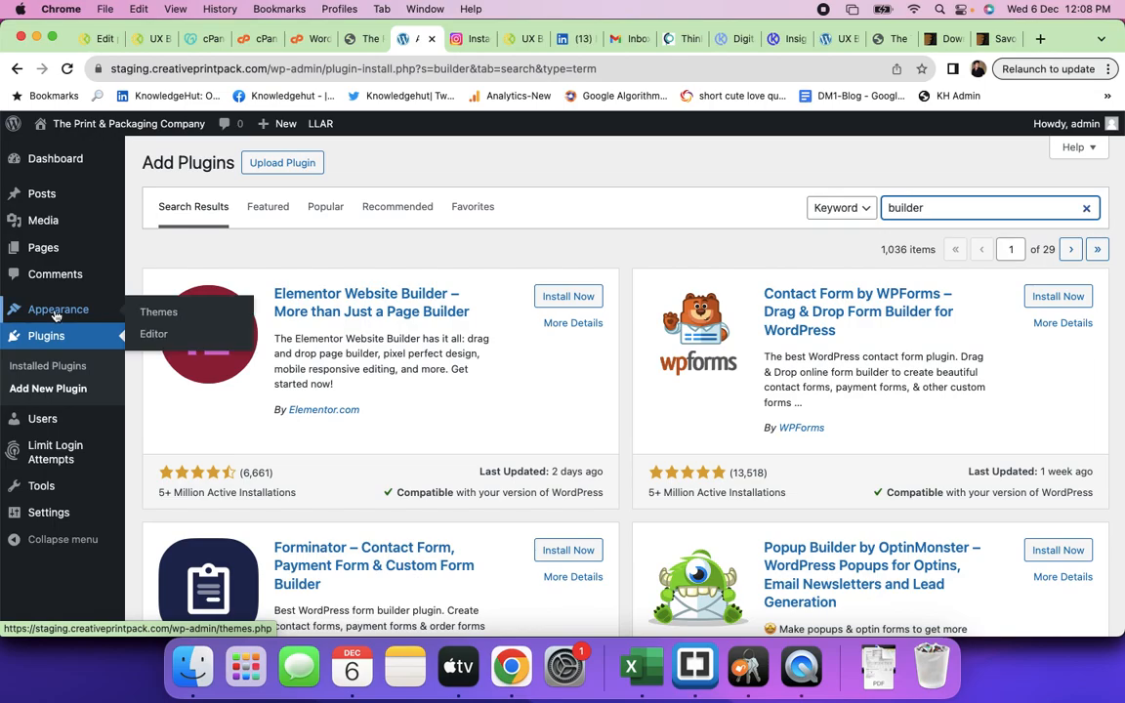
pyautogui.click(152, 316)
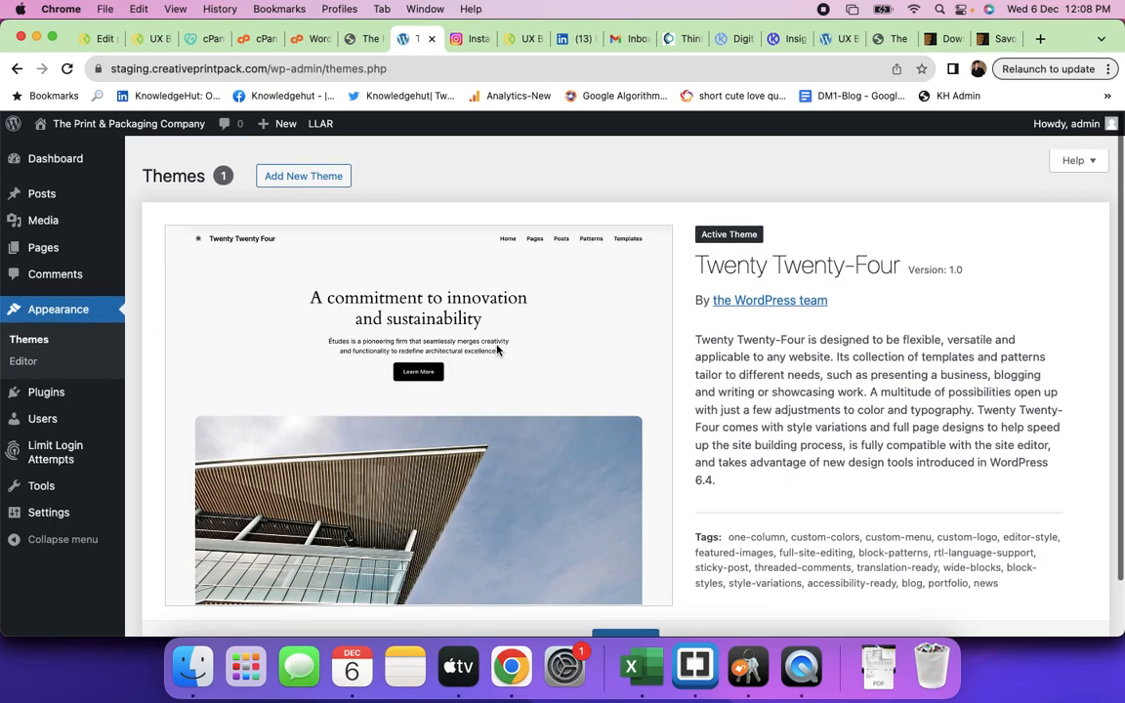
pyautogui.click(303, 175)
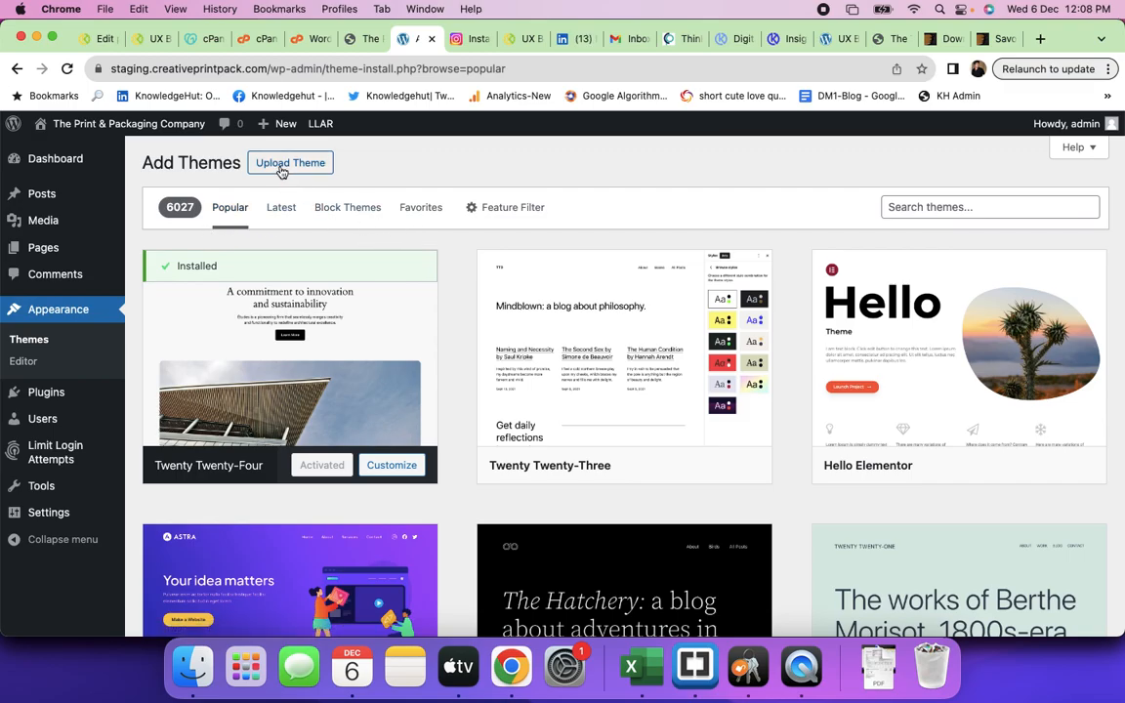
# - Browse the Popular themes catalogue, where Twenty Twenty-Four is marked installed
pyautogui.scroll(-17, 582, 470)
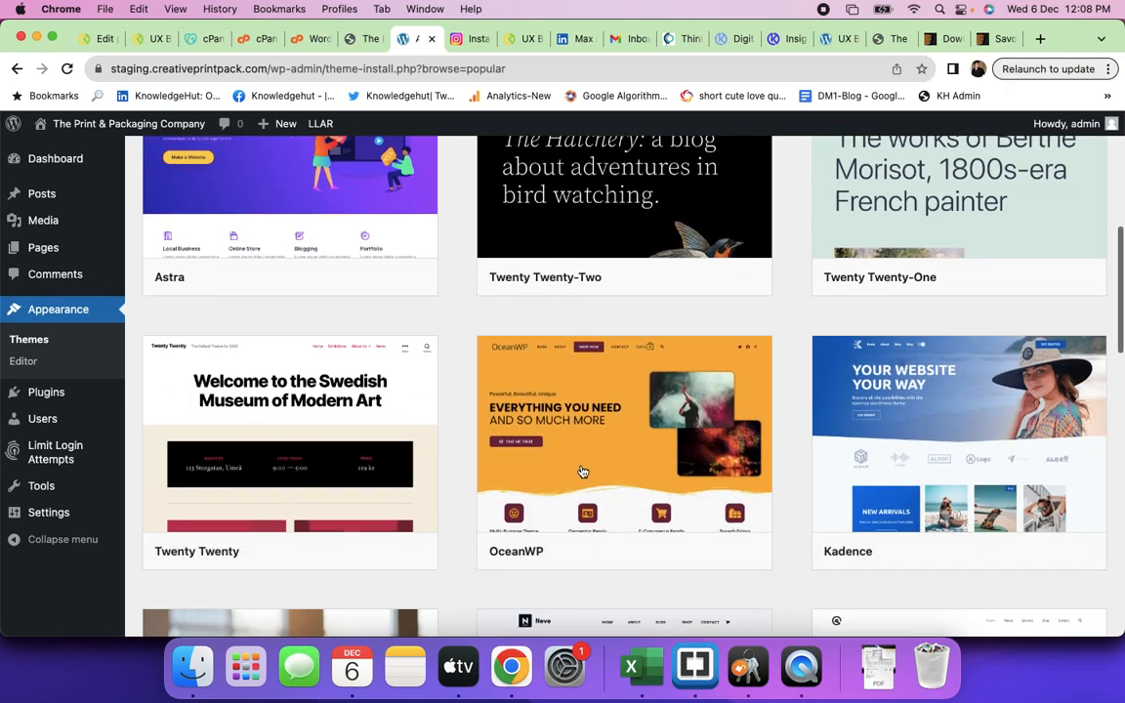
pyautogui.scroll(-12, 581, 470)
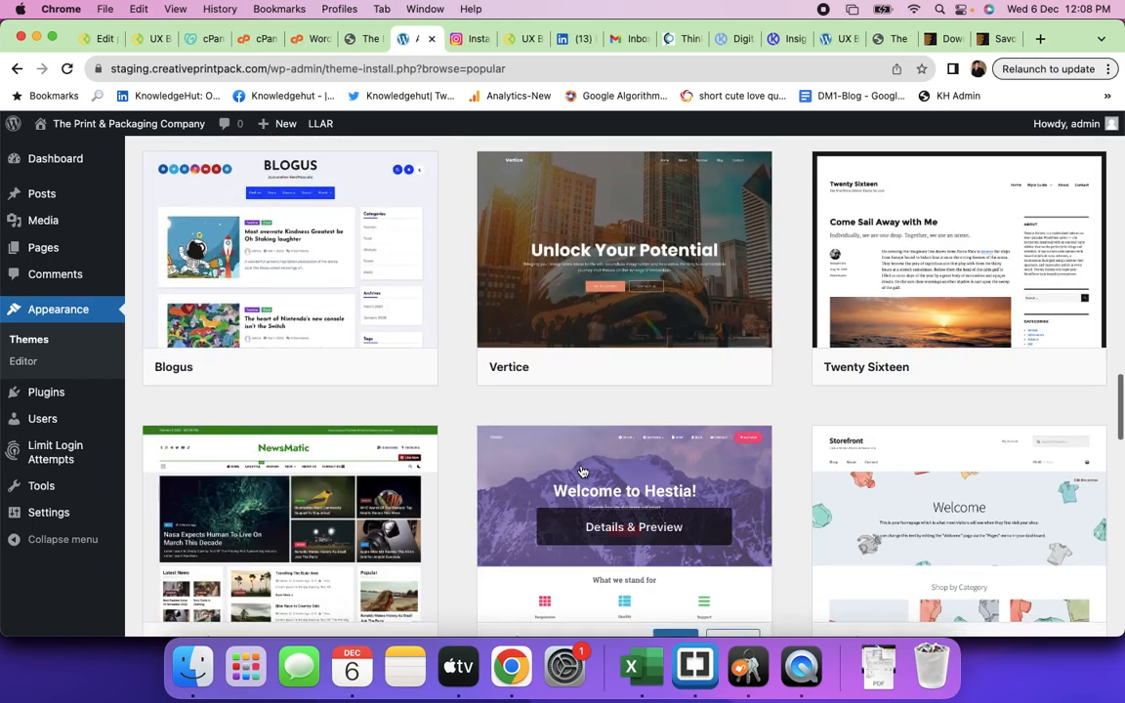
pyautogui.scroll(-5, 581, 471)
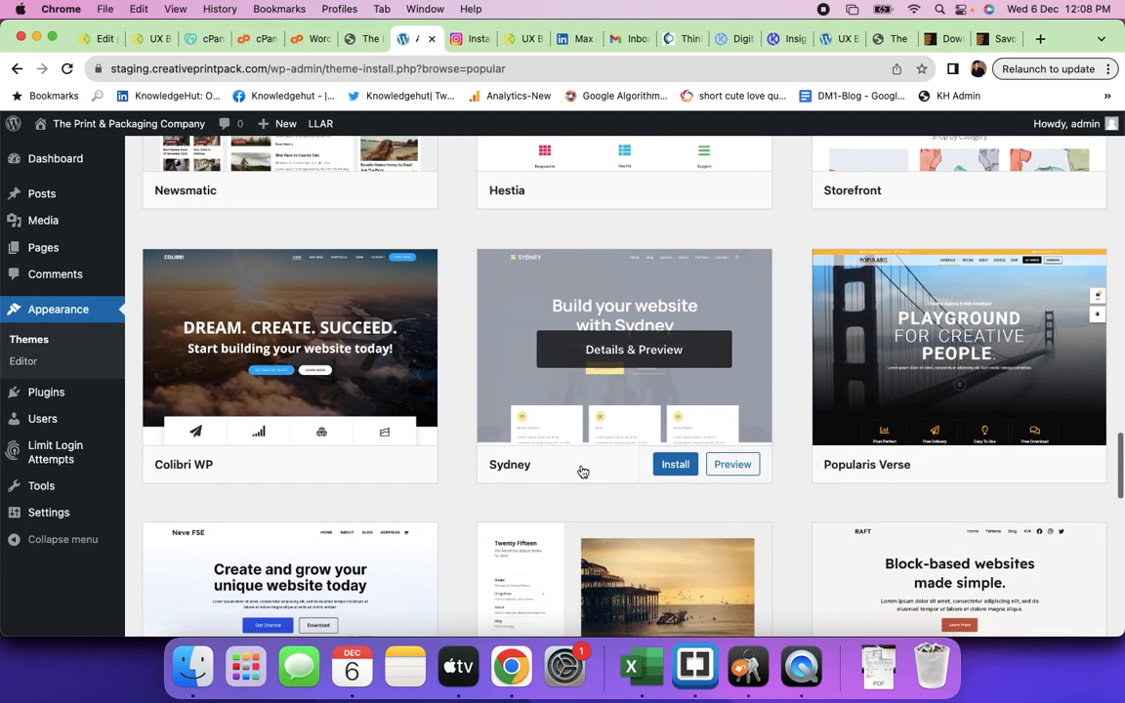
pyautogui.scroll(-3, 581, 471)
pyautogui.scroll(-3, 583, 472)
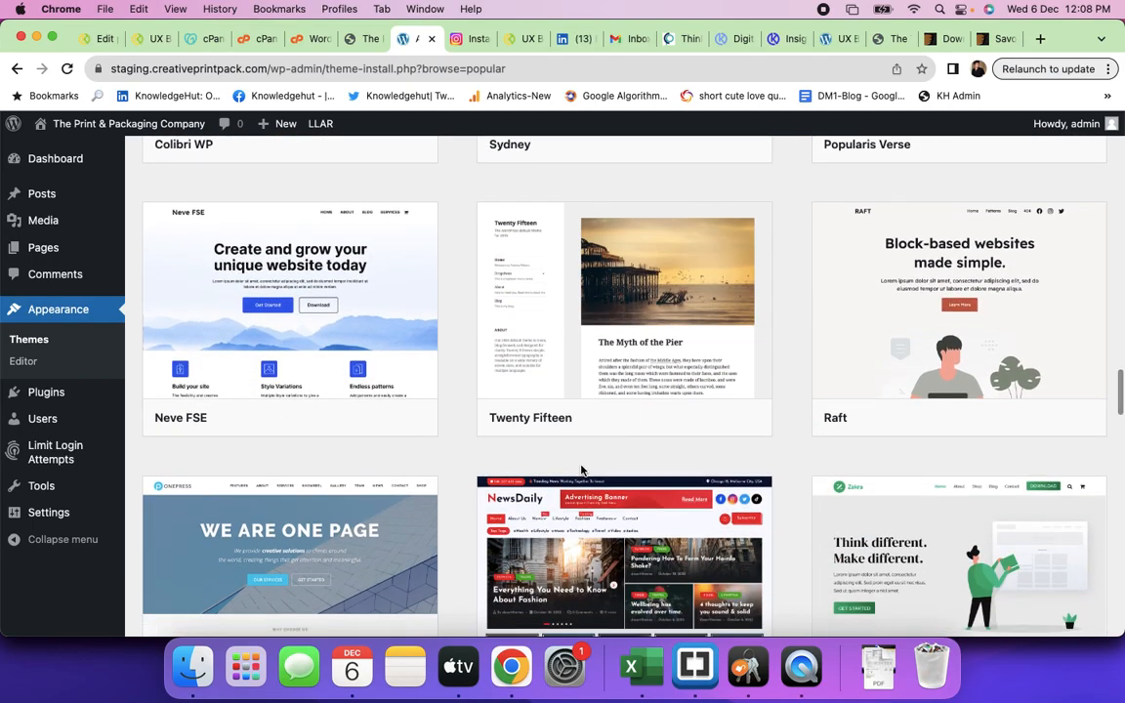
pyautogui.moveTo(329, 319)
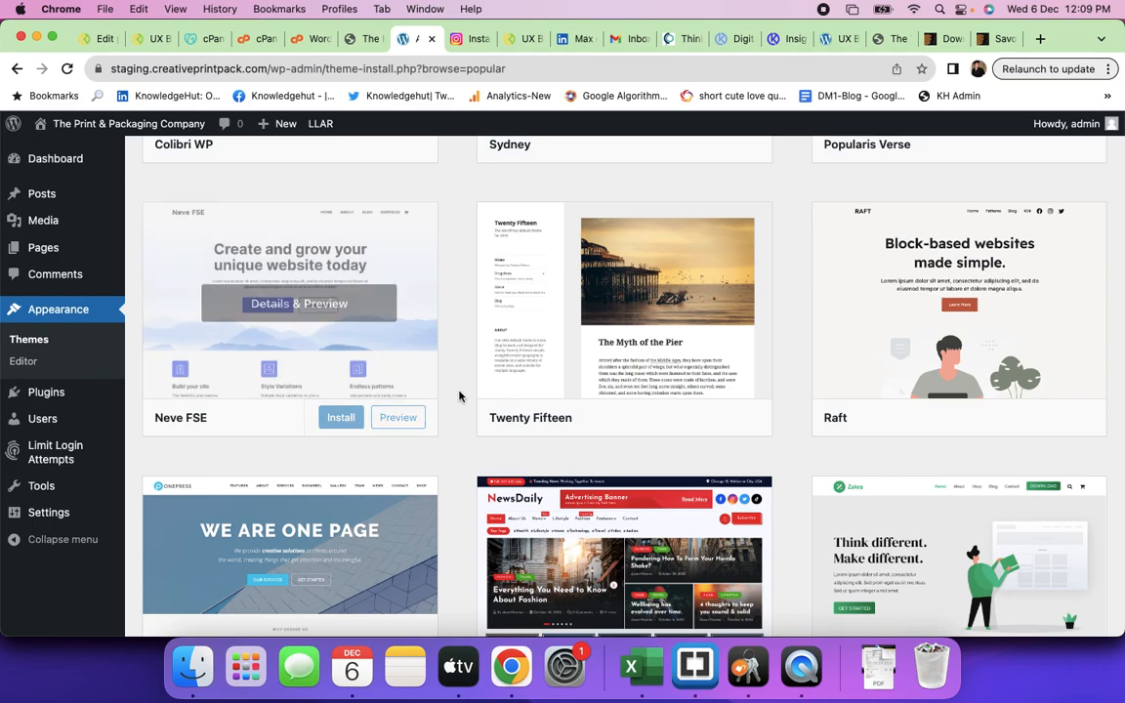
pyautogui.scroll(-8, 459, 394)
pyautogui.moveTo(629, 323)
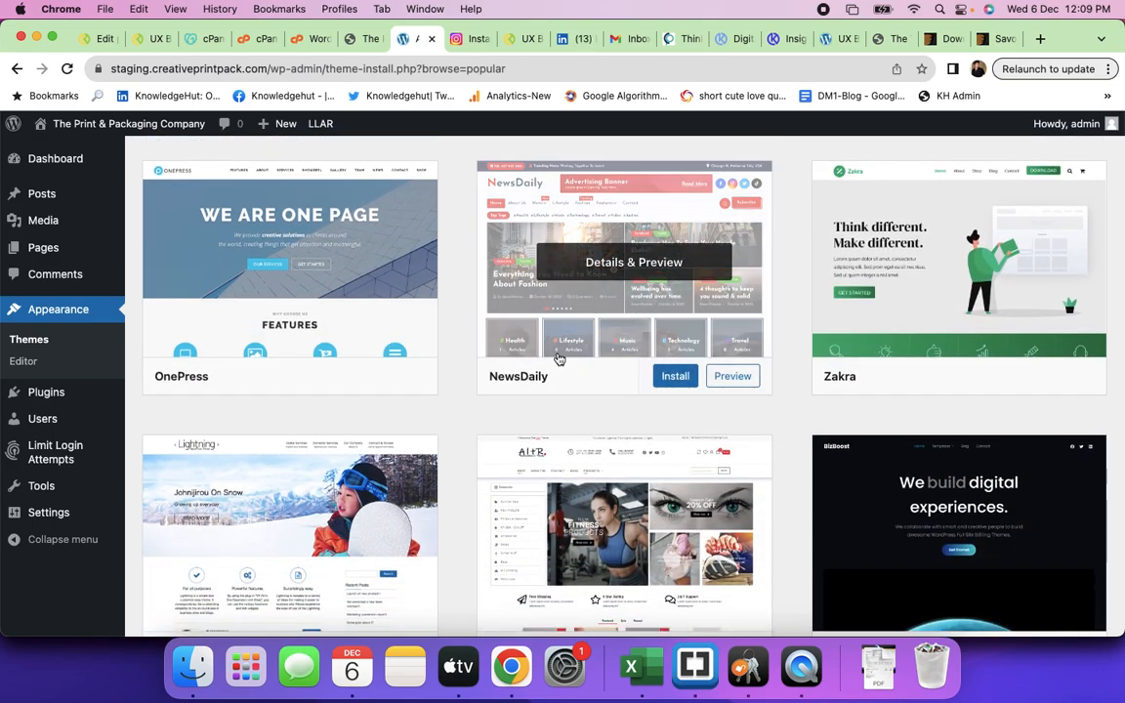
pyautogui.scroll(-15, 558, 356)
pyautogui.scroll(20, 559, 358)
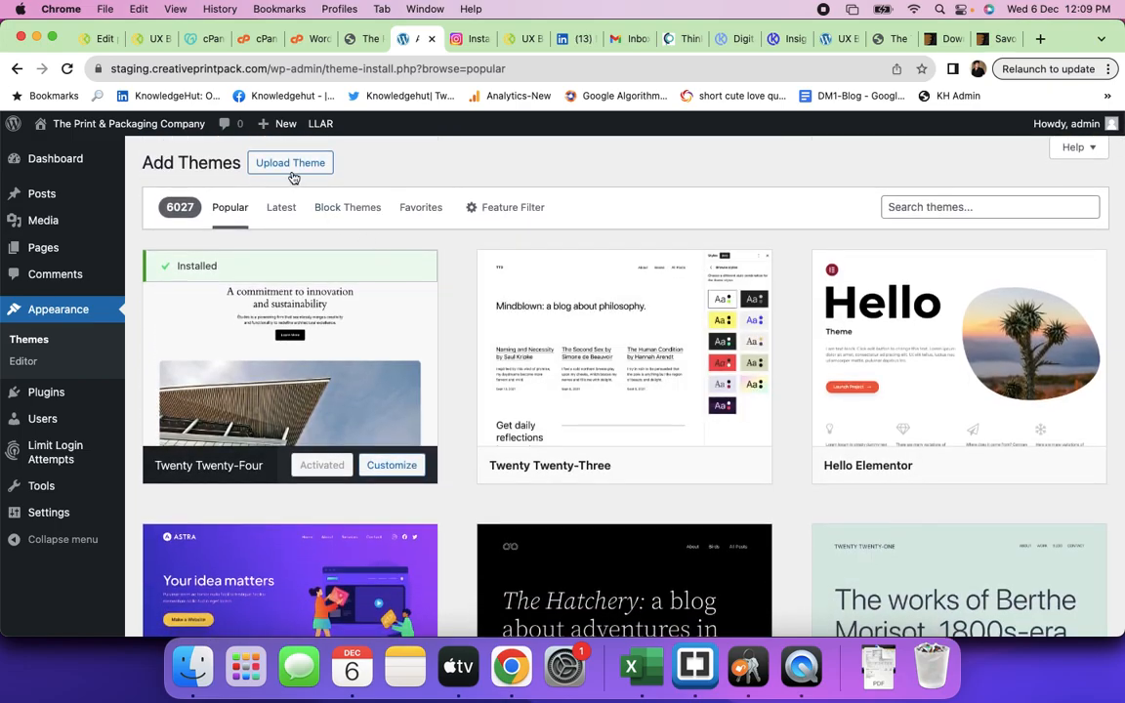
pyautogui.click(291, 174)
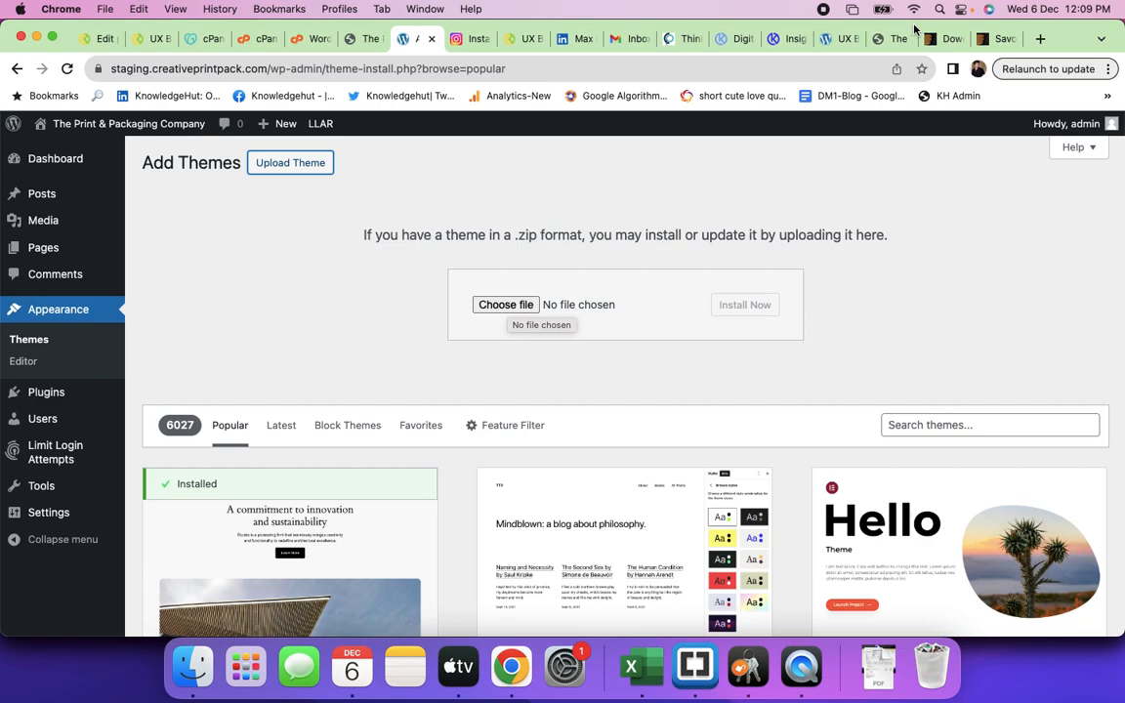
# - Start loading svprintpack.in in a new browser tab
pyautogui.click(1038, 39)
pyautogui.write('svprintpack.in')
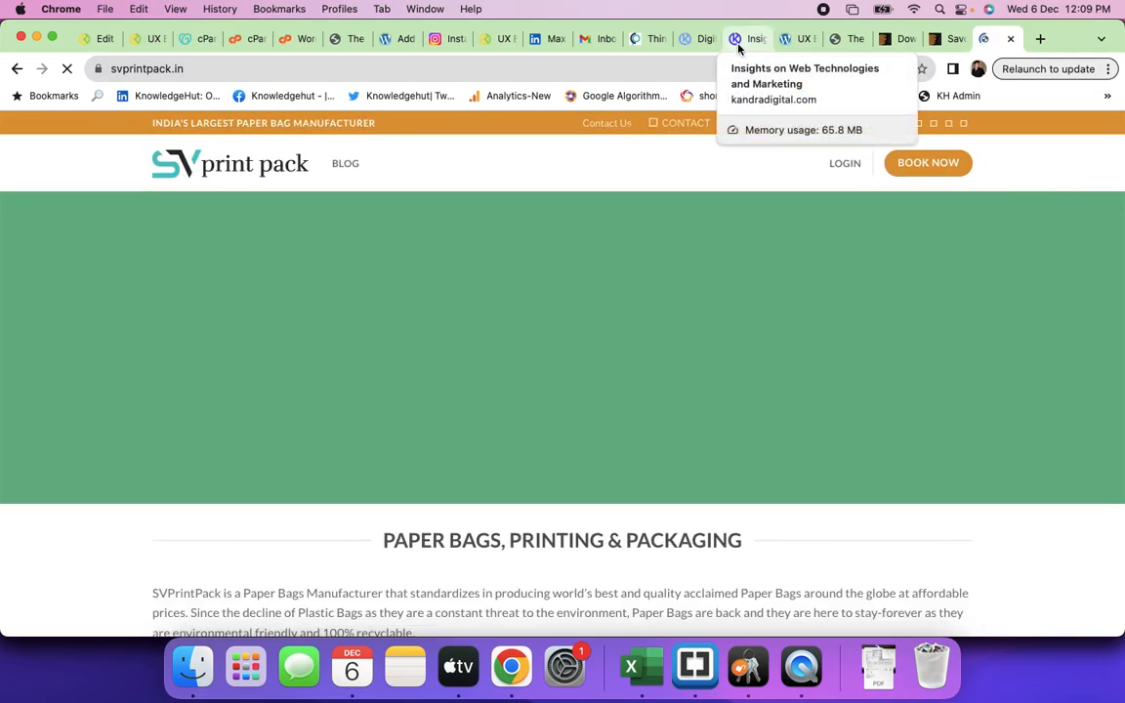
# - Look through the SV Print Pack site's services and quote form
pyautogui.scroll(-3, 630, 447)
pyautogui.scroll(-20, 631, 447)
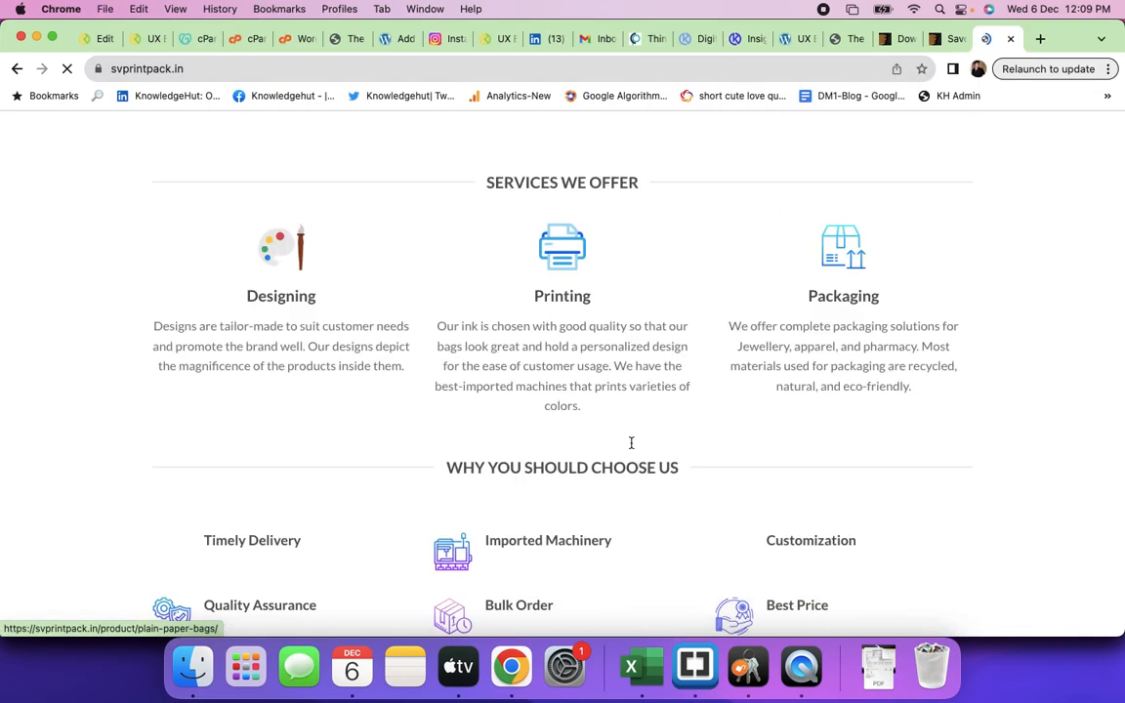
pyautogui.scroll(-20, 630, 445)
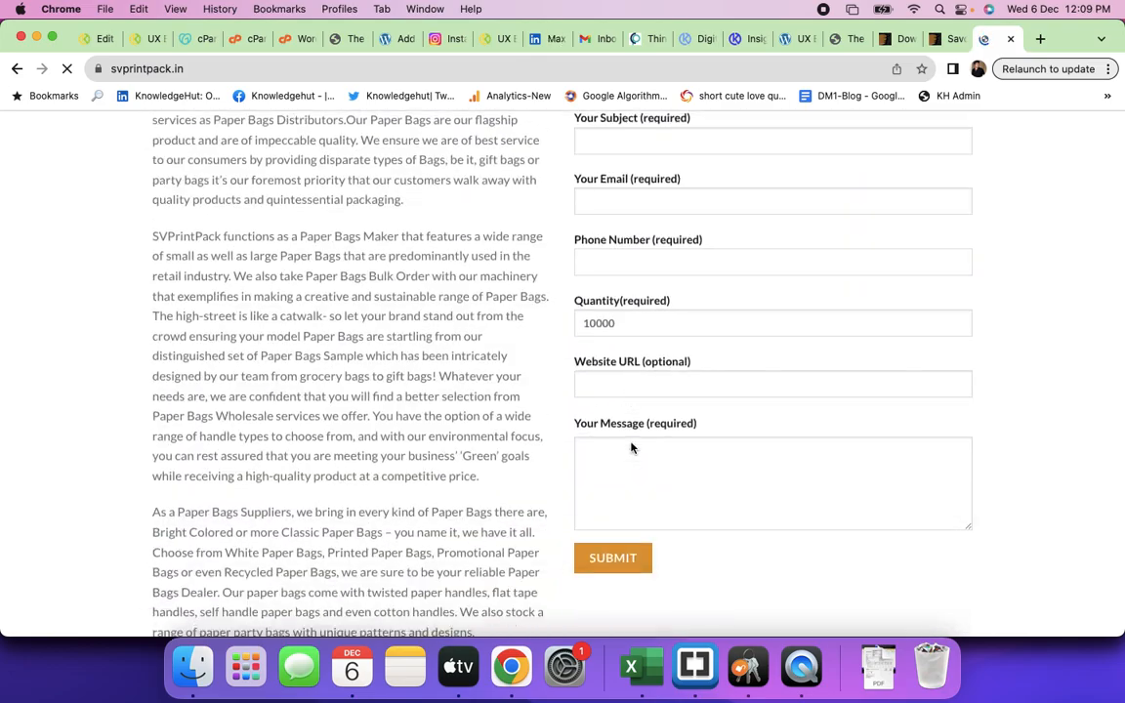
pyautogui.scroll(20, 631, 447)
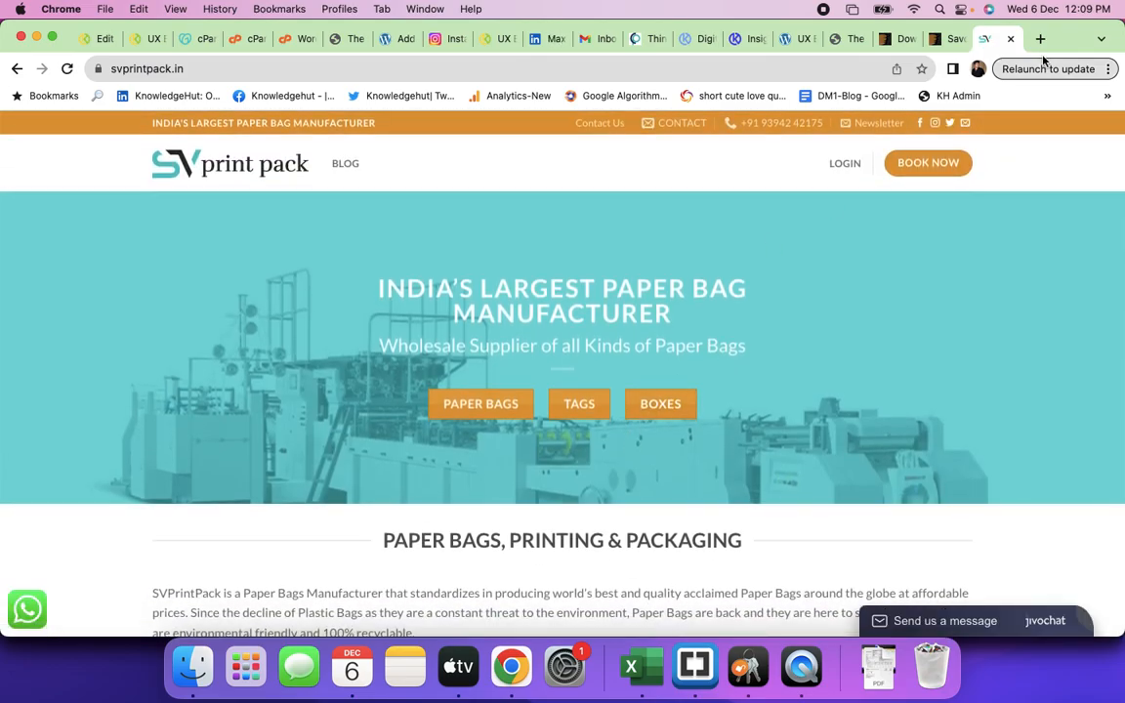
# - Load kandrafoods.com in another new tab
pyautogui.click(1039, 39)
pyautogui.write('kandrafoods.com')
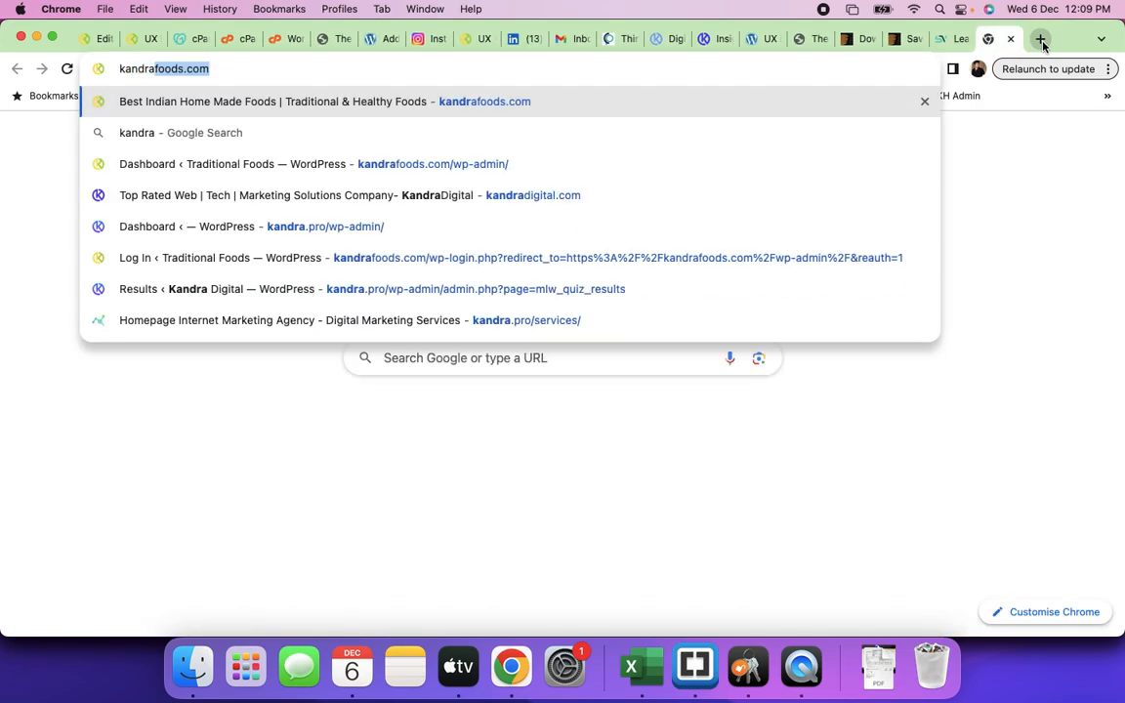
pyautogui.press('Return')
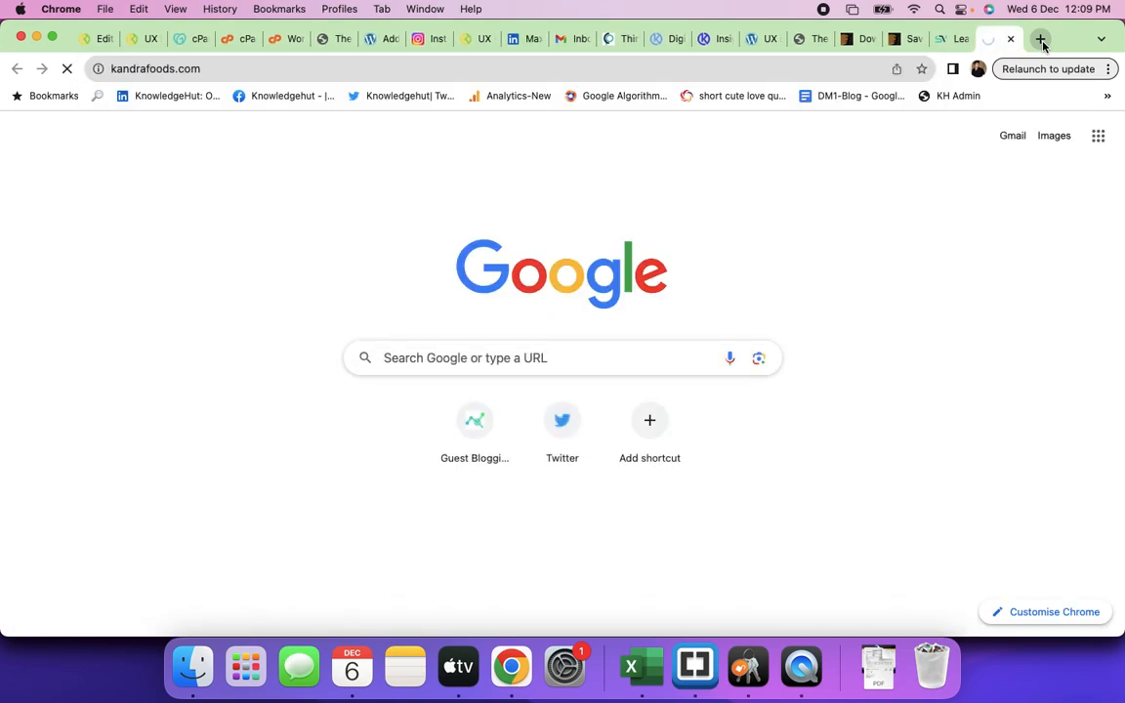
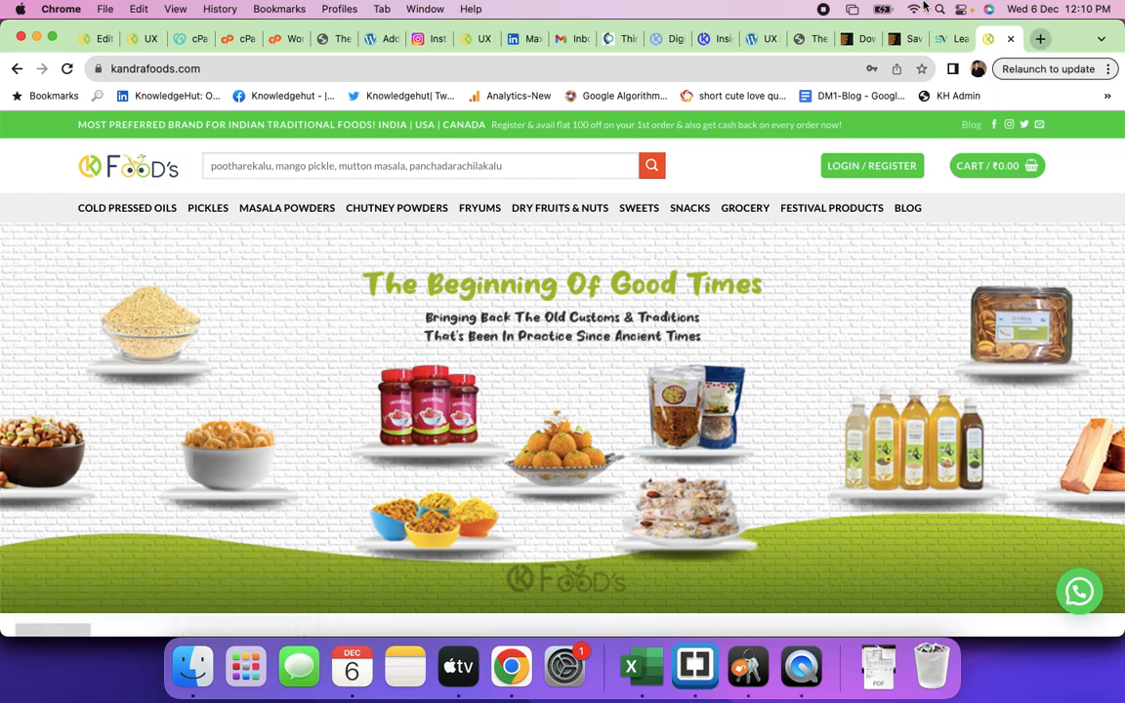
# - Compare the Kandra Foods store with the SV Print Pack homepage, ending on SV Print Pack
pyautogui.scroll(-5, 964, 301)
pyautogui.scroll(-10, 965, 300)
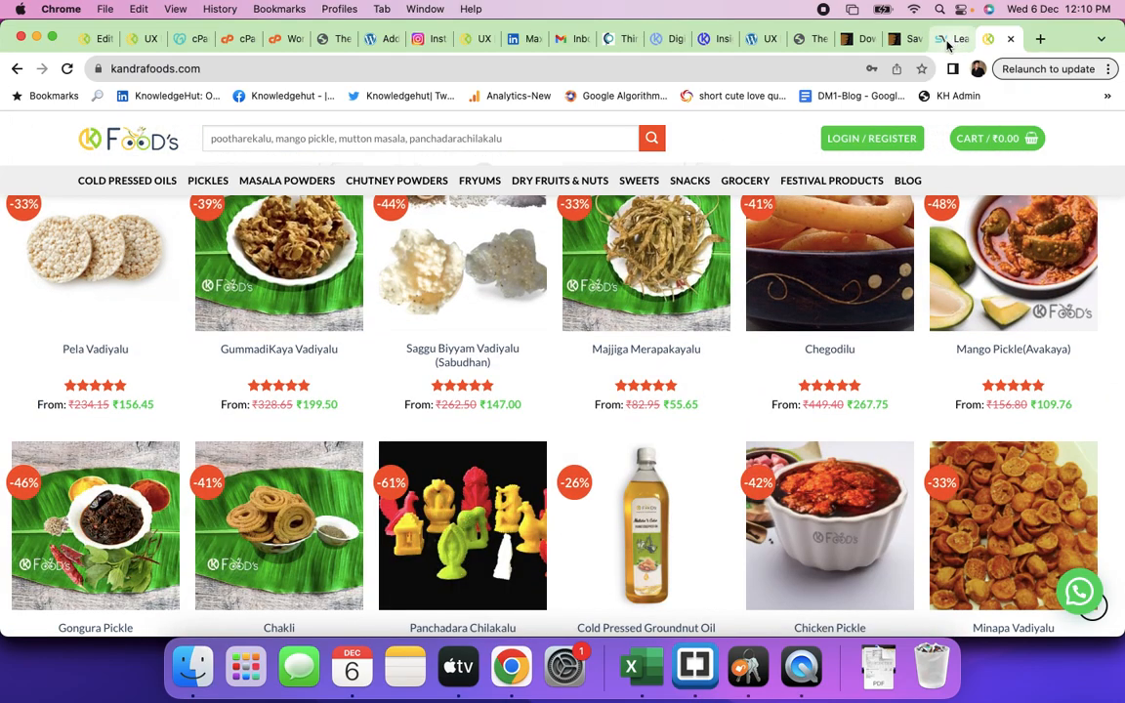
pyautogui.click(940, 38)
pyautogui.scroll(-15, 650, 402)
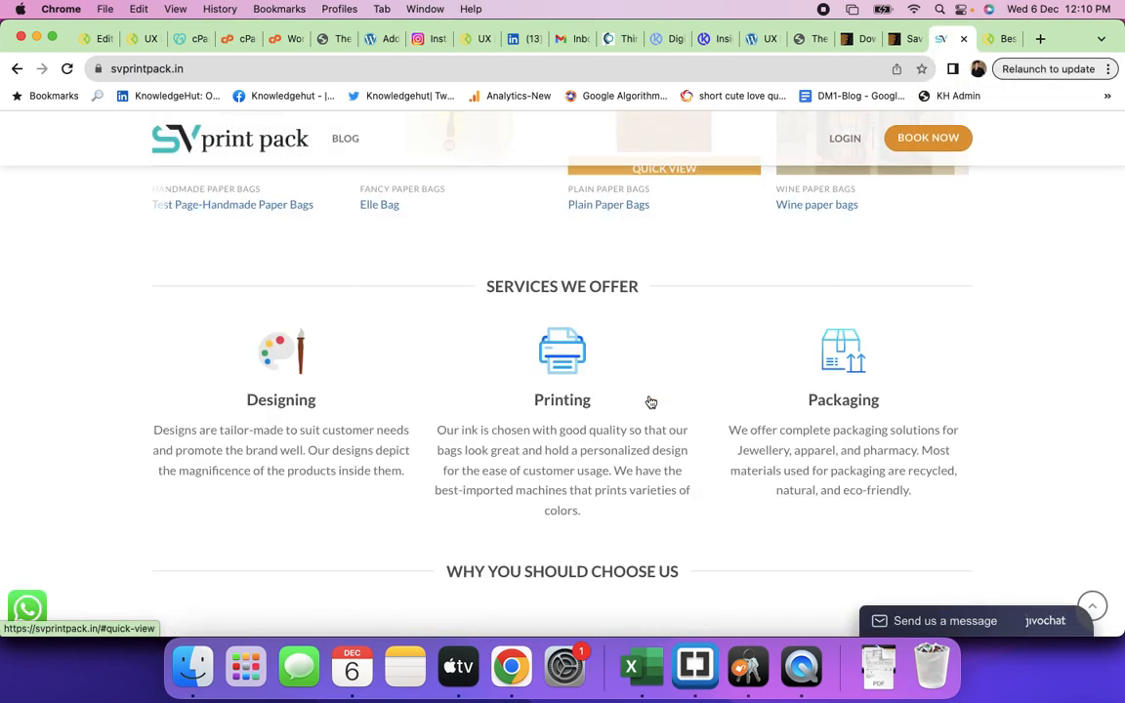
pyautogui.scroll(-5, 649, 400)
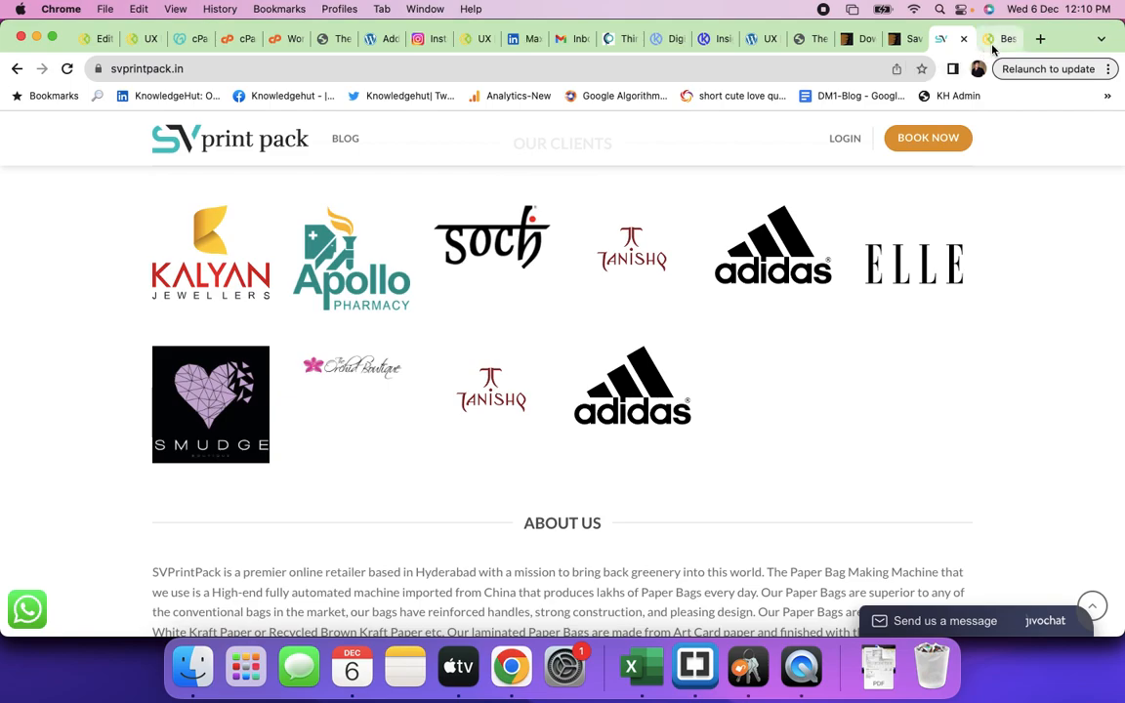
pyautogui.click(996, 39)
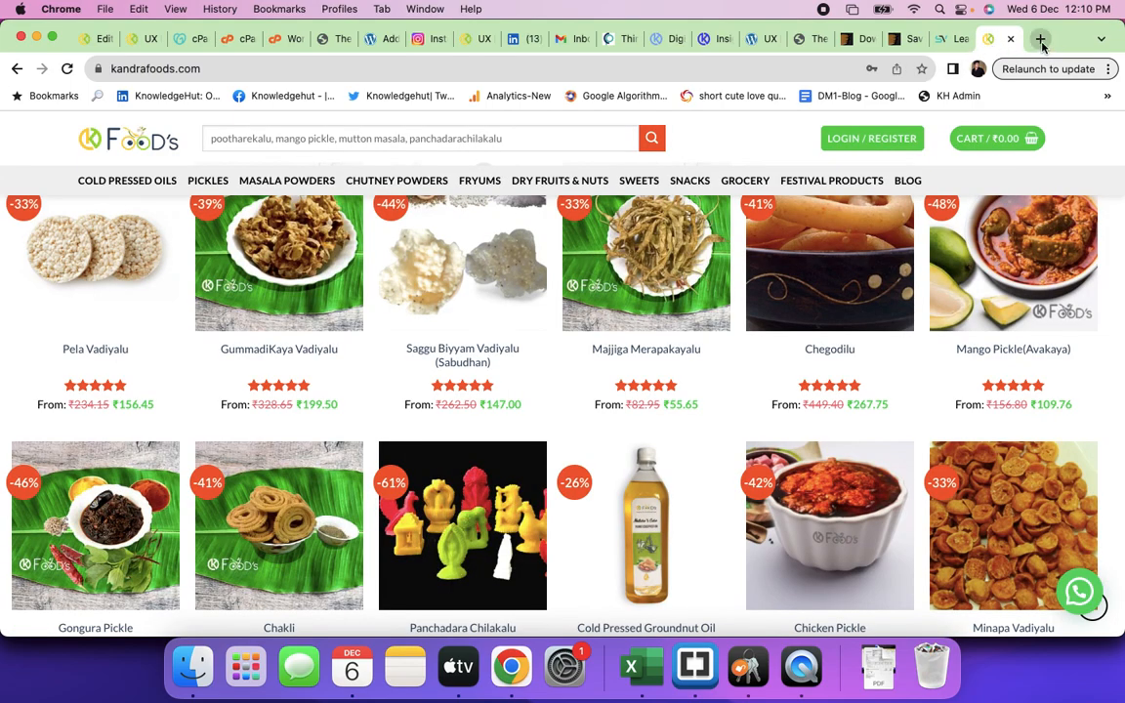
pyautogui.click(953, 39)
pyautogui.scroll(-20, 684, 366)
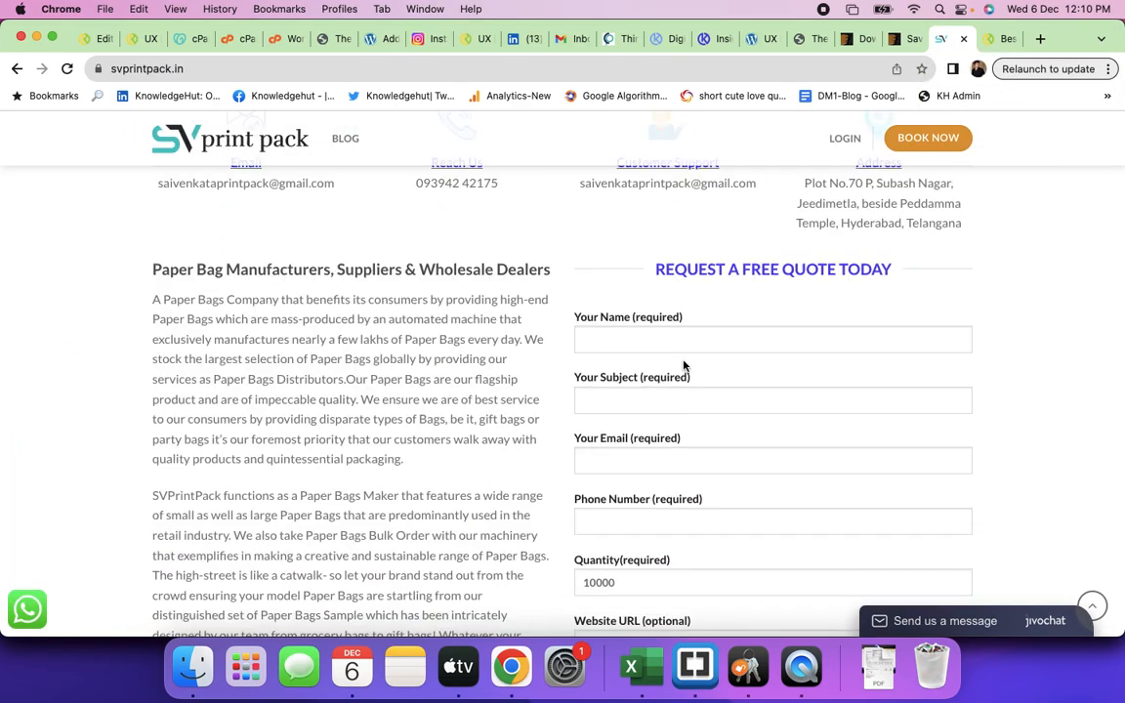
pyautogui.scroll(20, 685, 366)
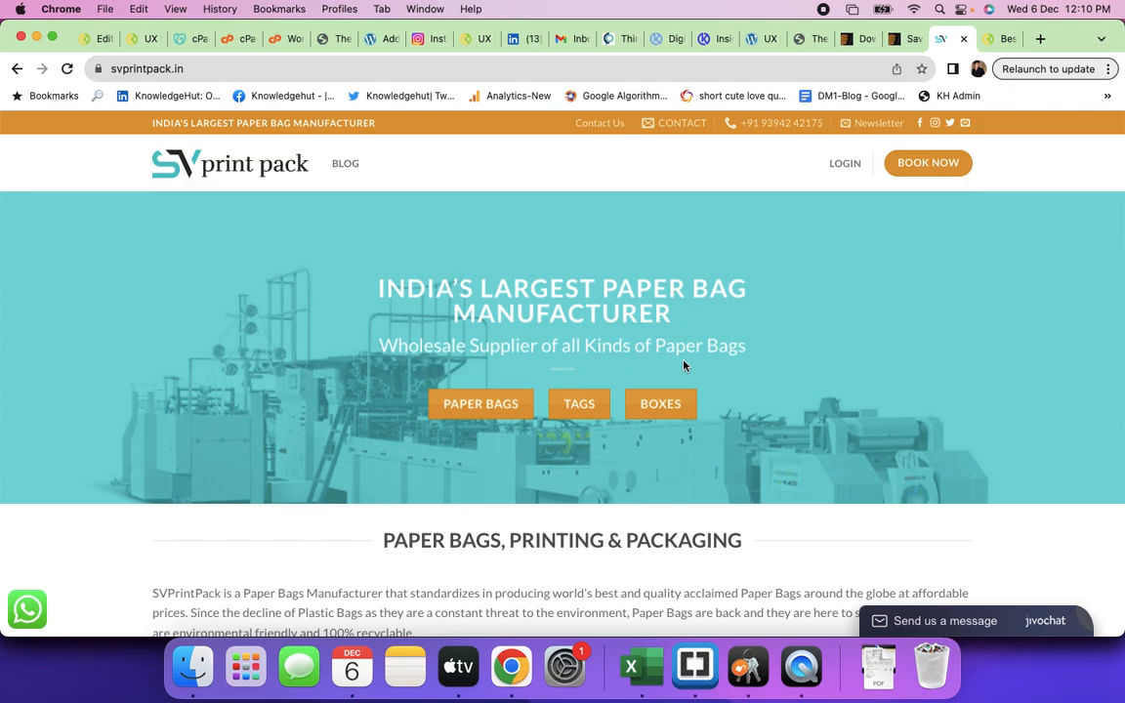
# - Scroll through the Savory restaurant theme demo homepage
pyautogui.click(894, 44)
pyautogui.scroll(-15, 540, 520)
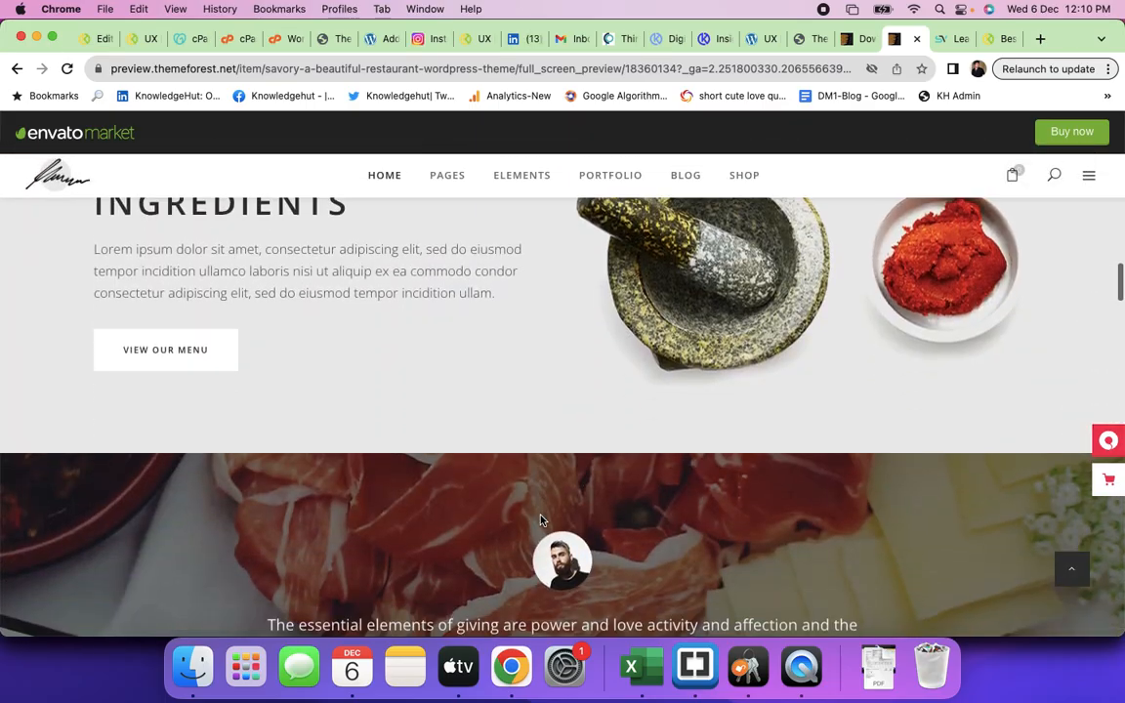
pyautogui.scroll(-20, 540, 519)
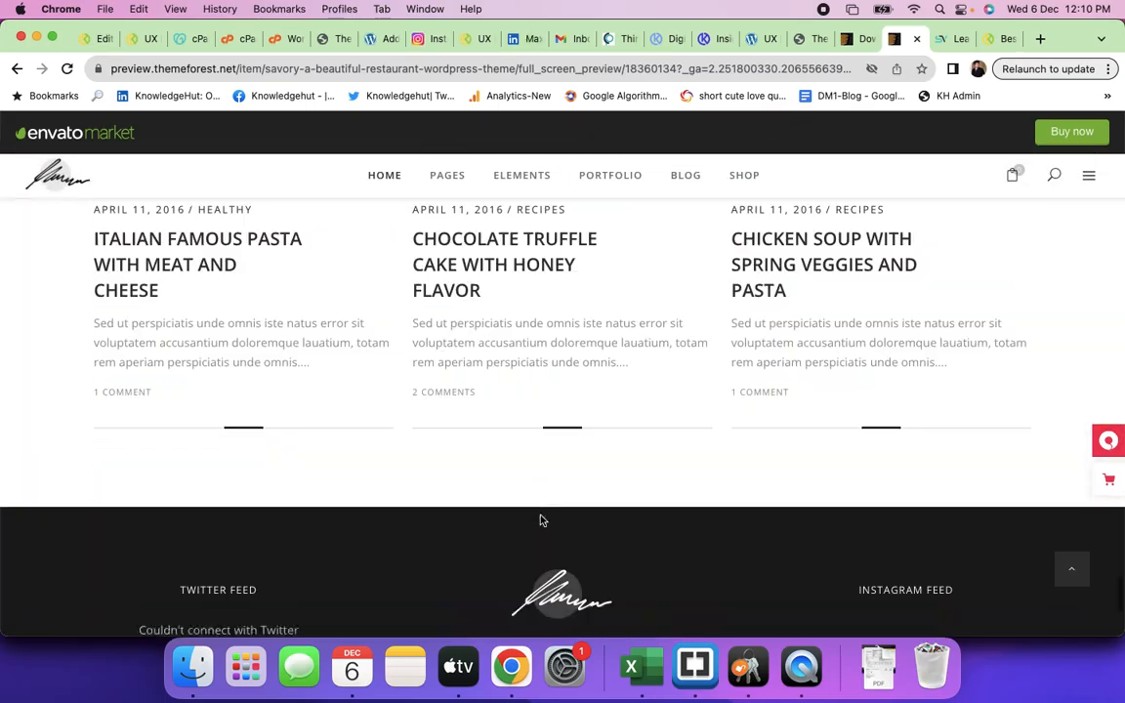
pyautogui.scroll(20, 540, 519)
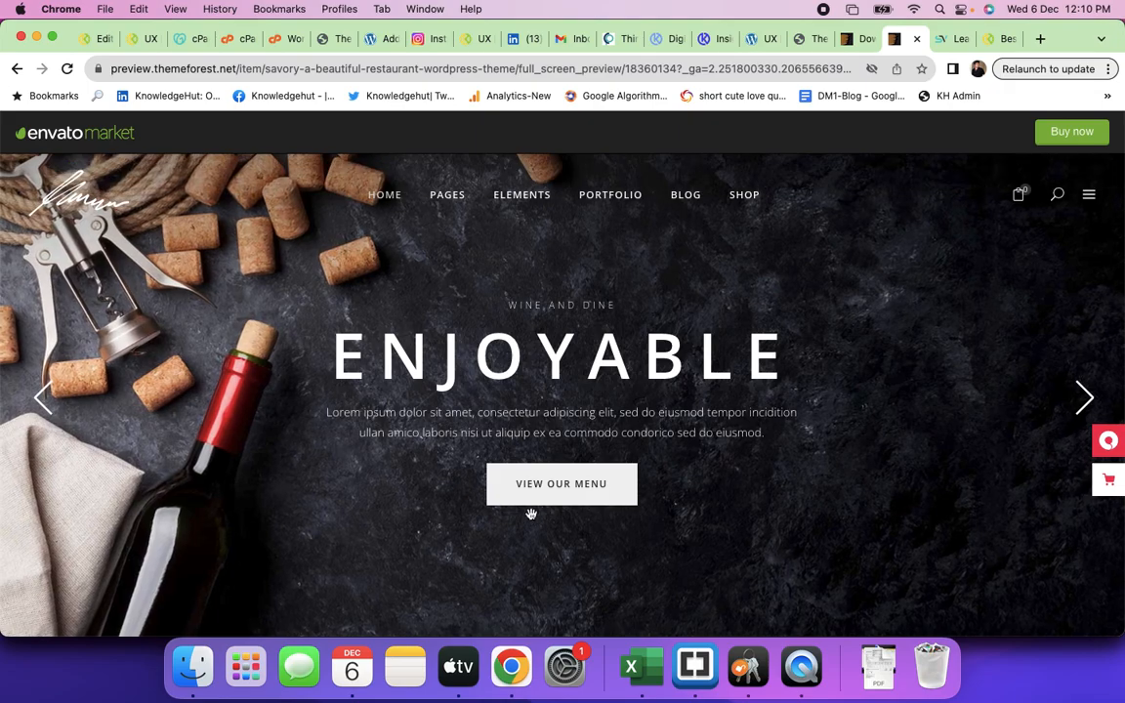
# - View the Savory demo's About Us page, then go back to the UX Builder editor for The Test Webpage
pyautogui.moveTo(448, 195)
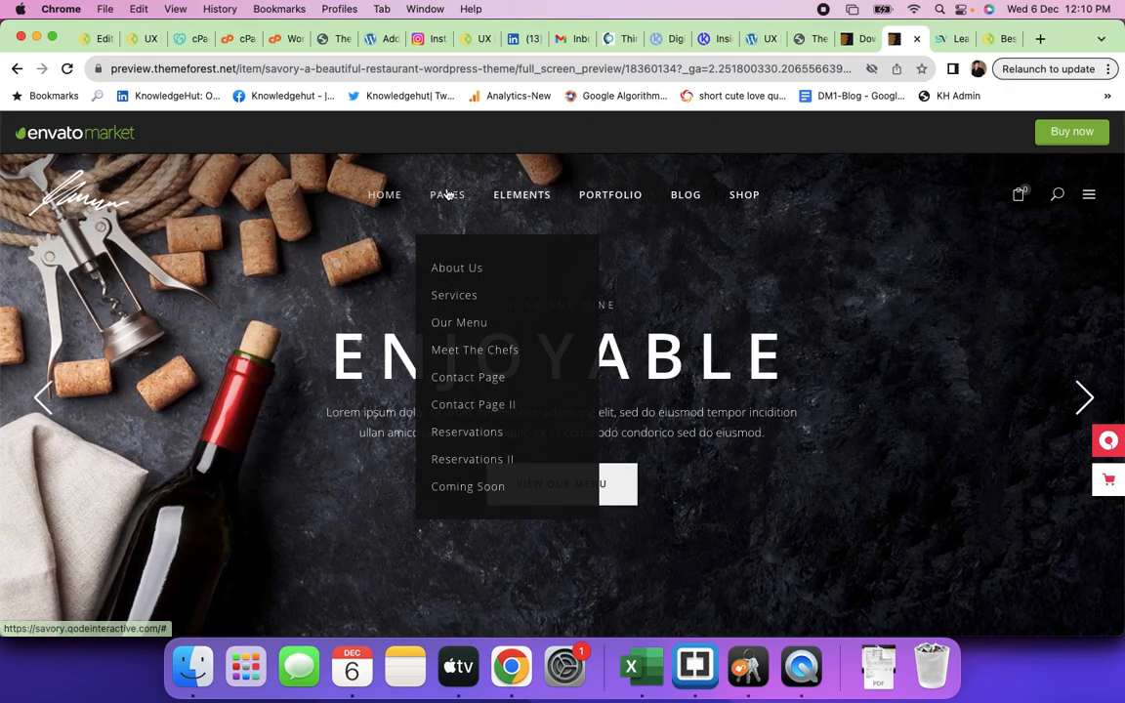
pyautogui.click(456, 269)
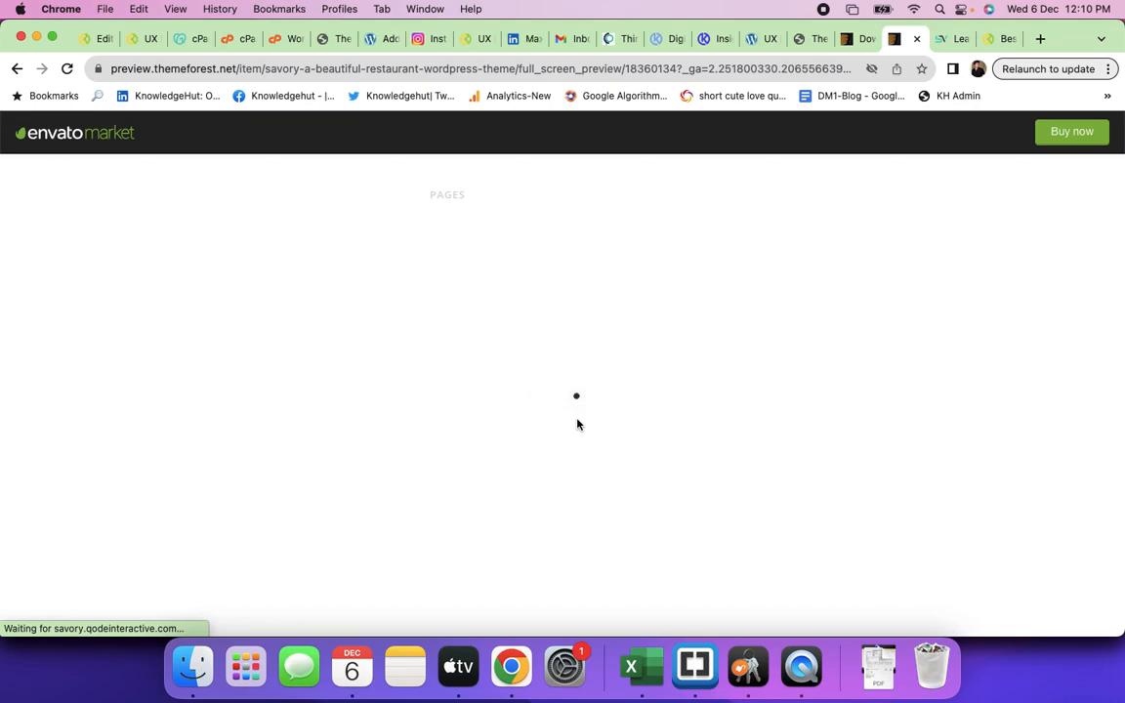
pyautogui.scroll(-8, 577, 424)
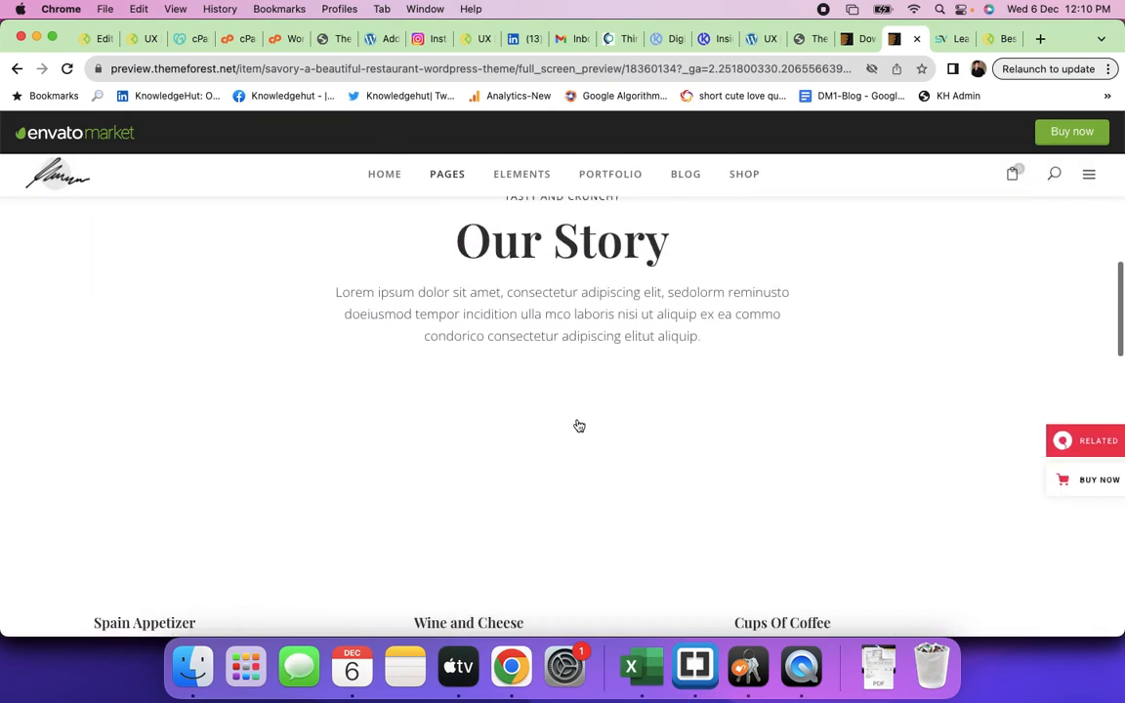
pyautogui.scroll(-5, 577, 425)
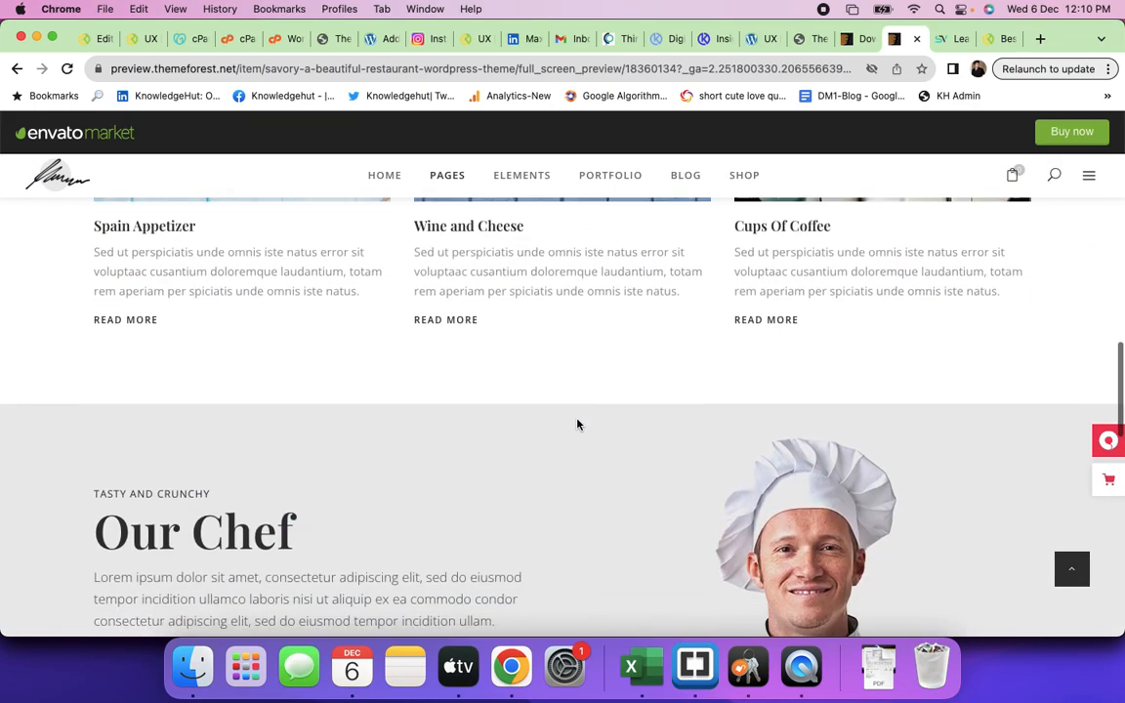
pyautogui.scroll(-6, 577, 425)
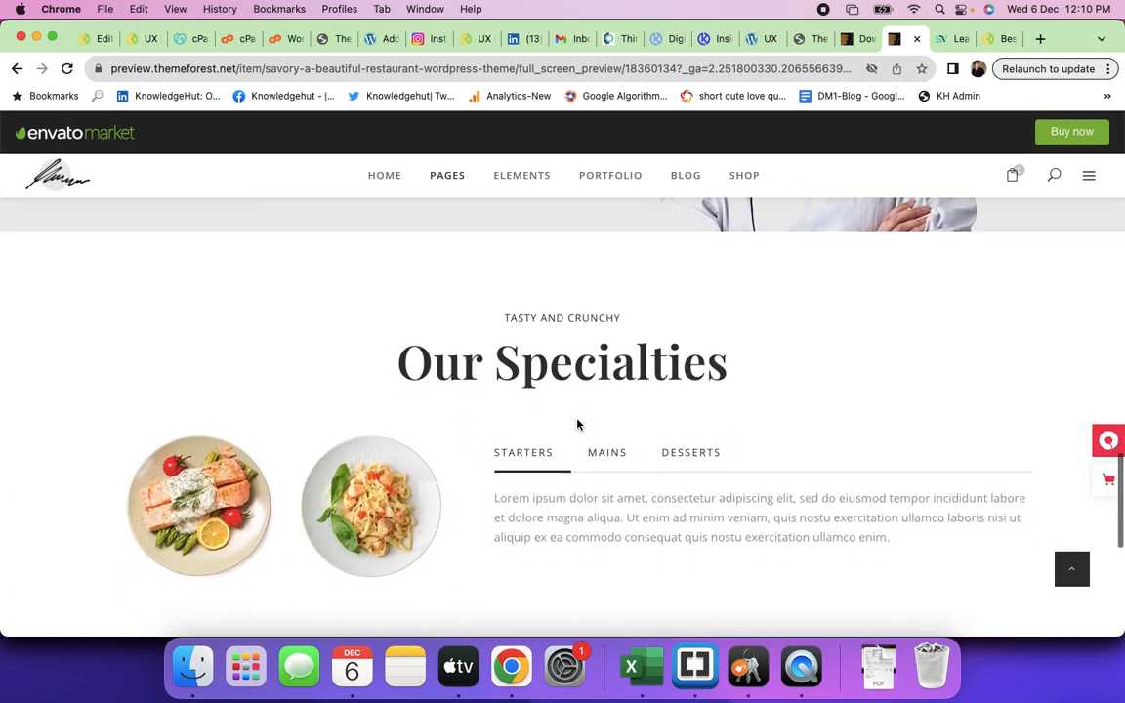
pyautogui.scroll(-6, 577, 425)
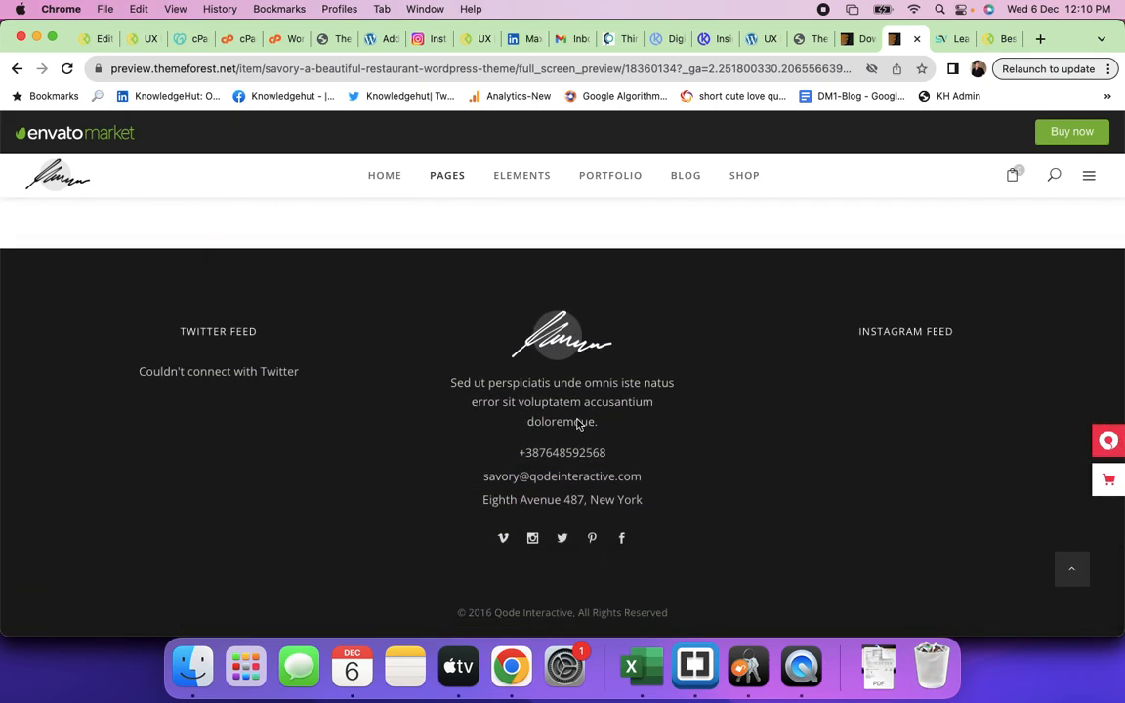
pyautogui.scroll(20, 577, 425)
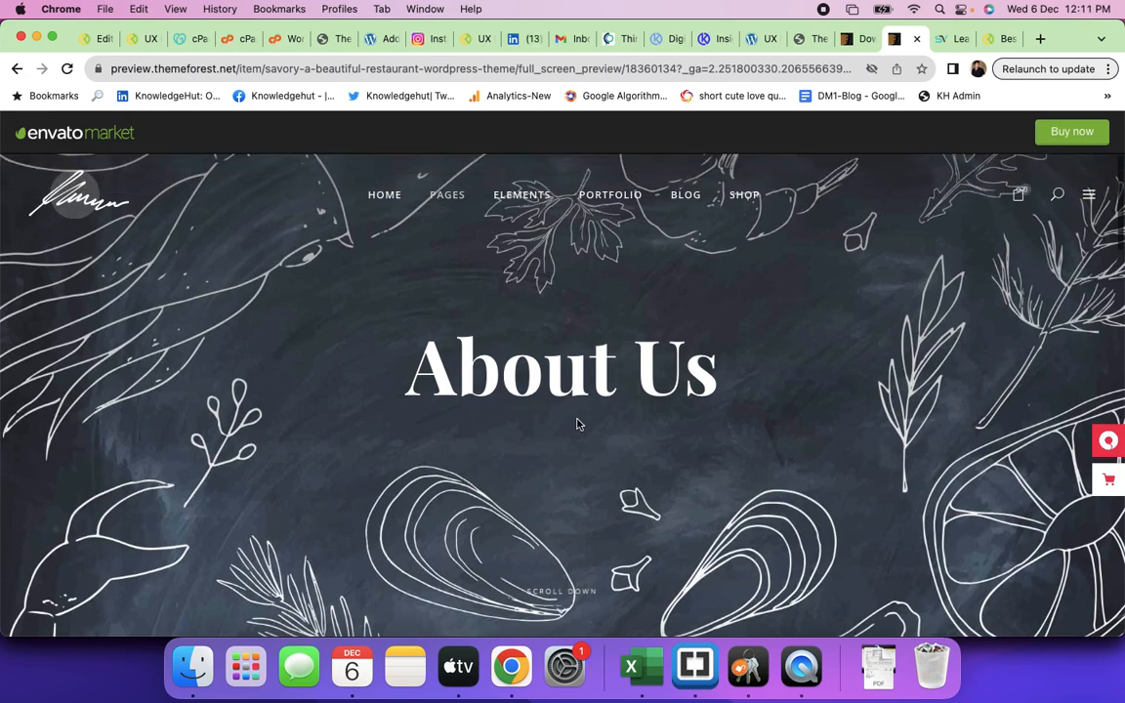
pyautogui.scroll(-5, 576, 425)
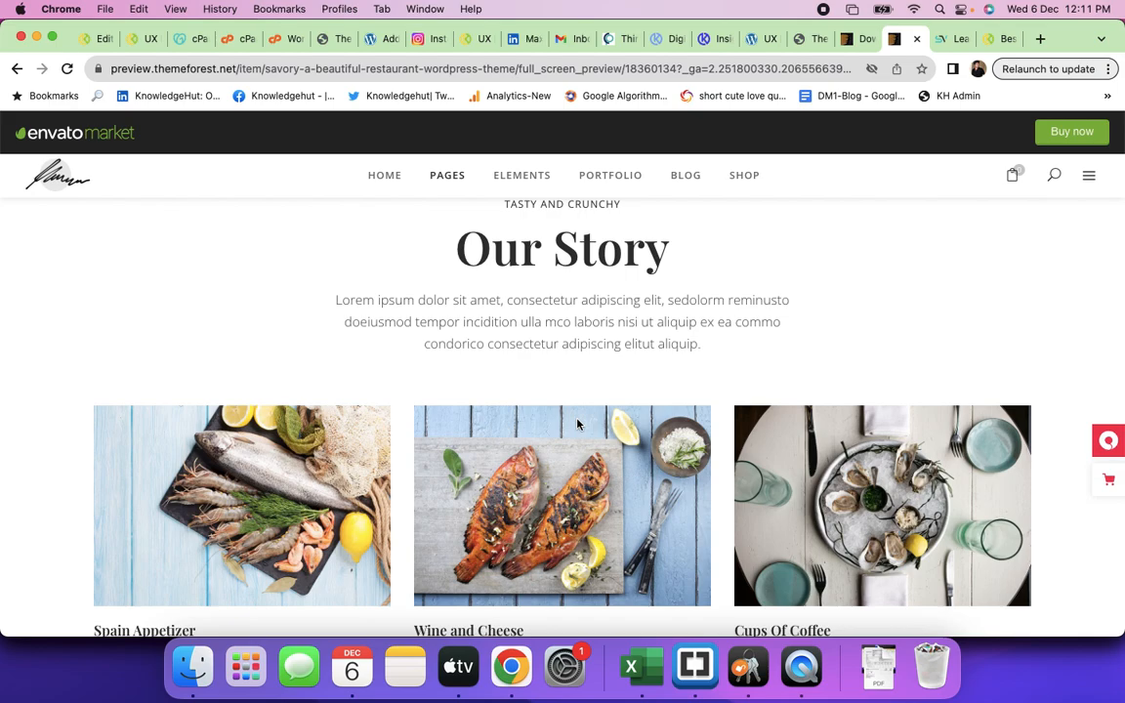
pyautogui.click(757, 41)
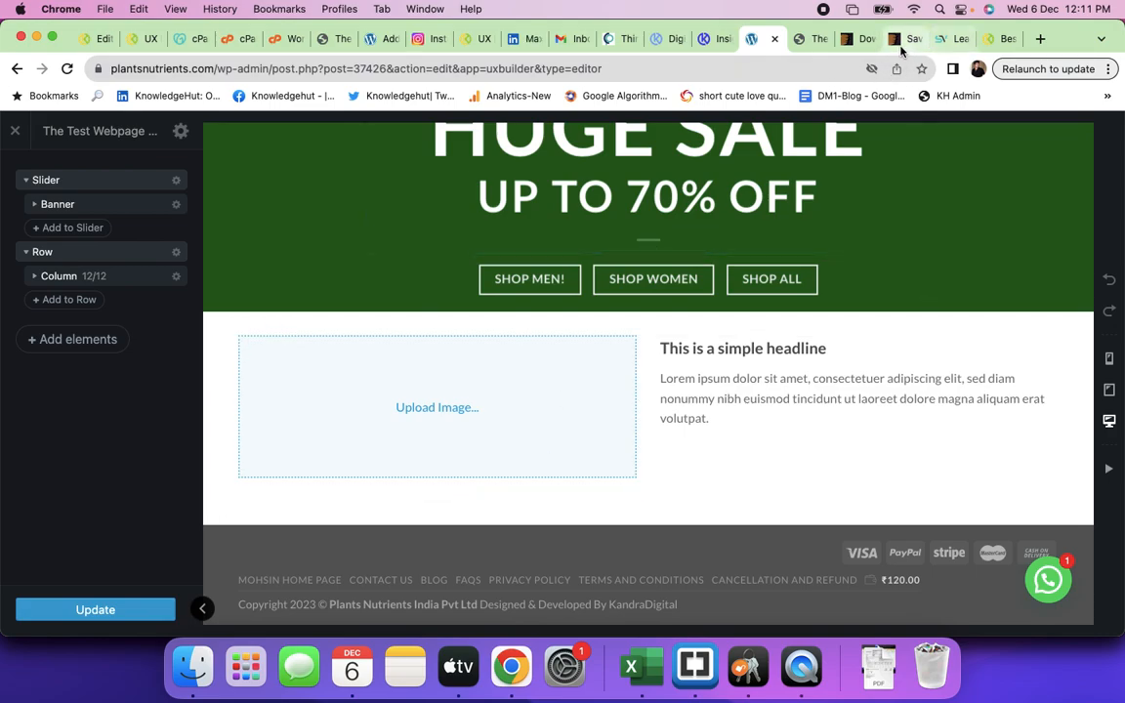
# - Search ThemeForest themes for 'packers and movers' from the homepage
pyautogui.click(849, 39)
pyautogui.scroll(15, 569, 322)
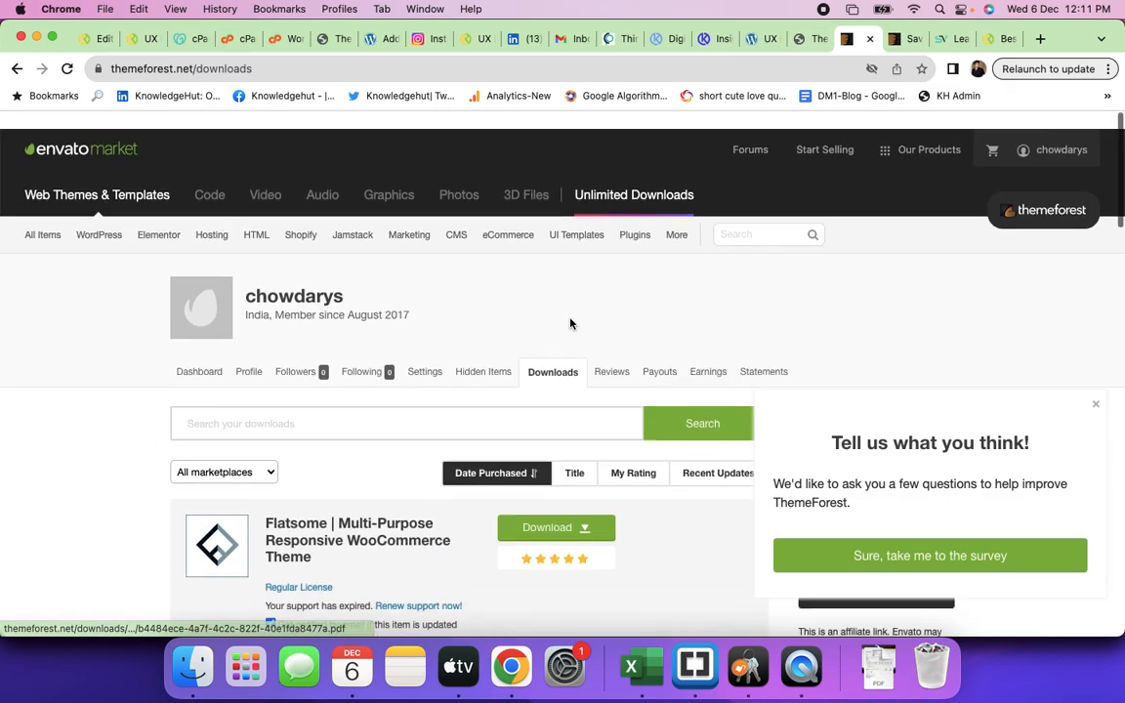
pyautogui.moveTo(43, 214)
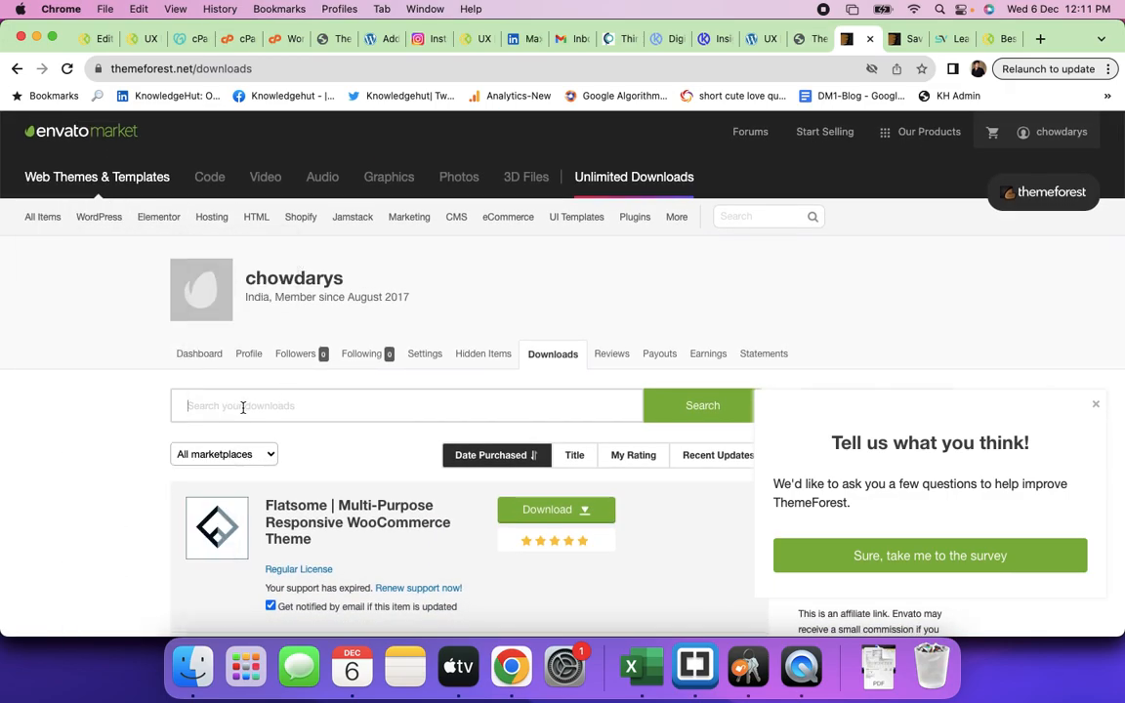
pyautogui.click(66, 136)
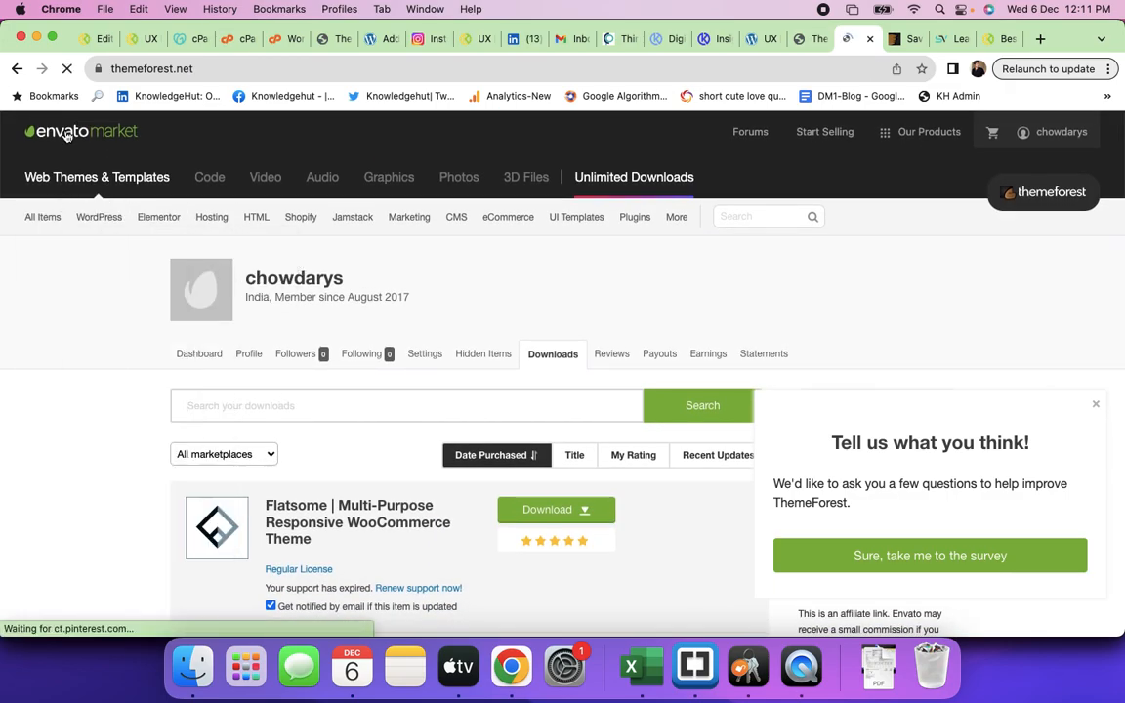
pyautogui.click(225, 552)
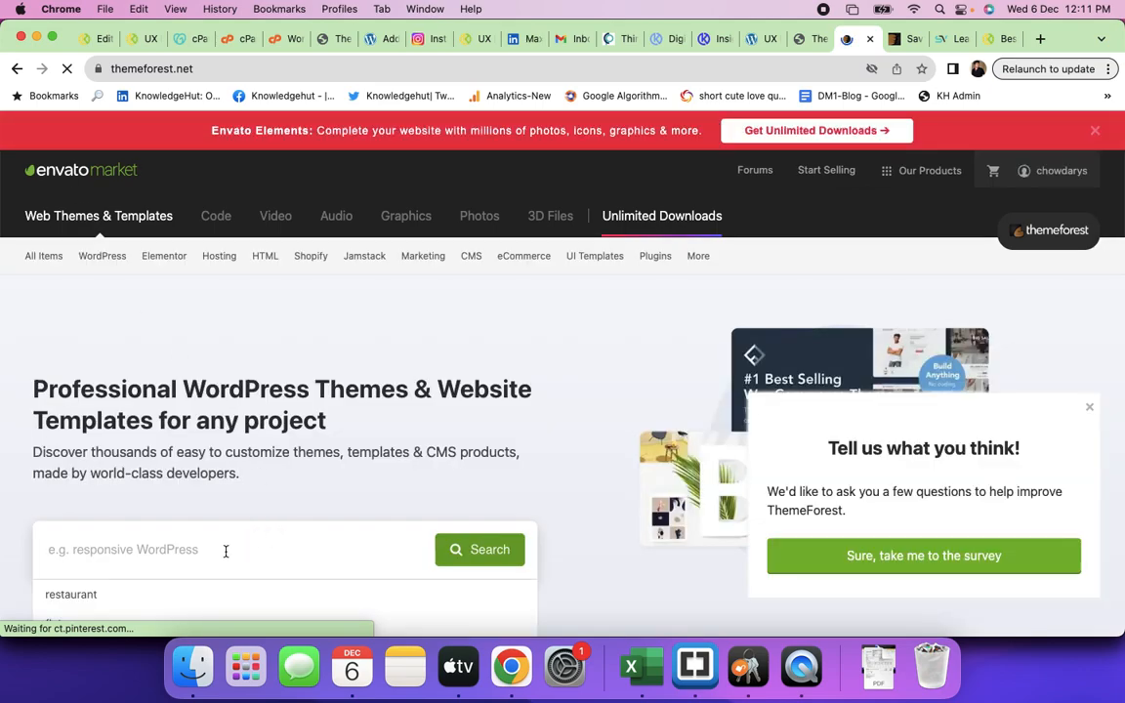
pyautogui.write('packe')
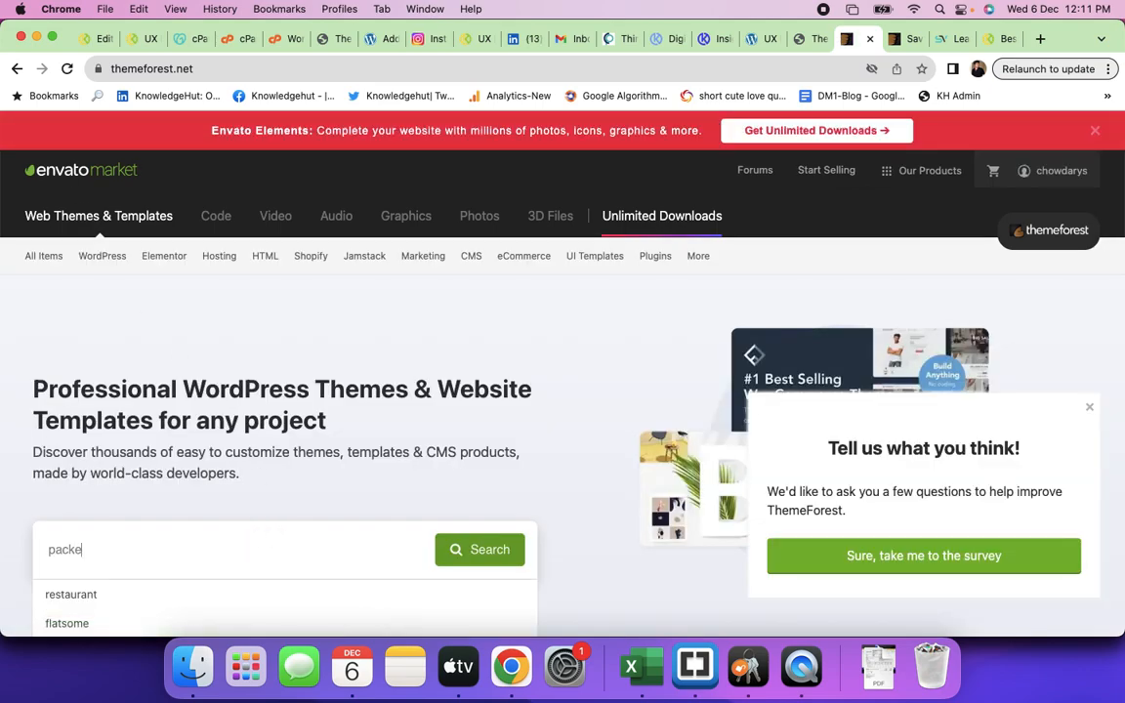
pyautogui.write('rs')
pyautogui.scroll(-3, 289, 567)
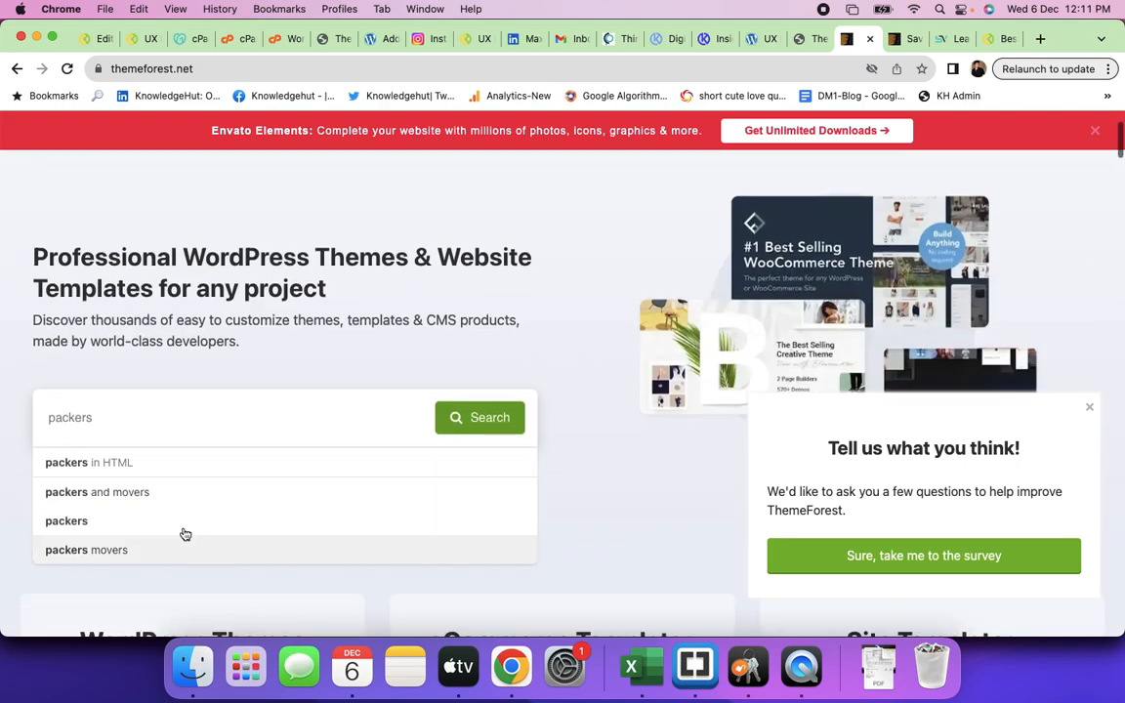
pyautogui.click(175, 505)
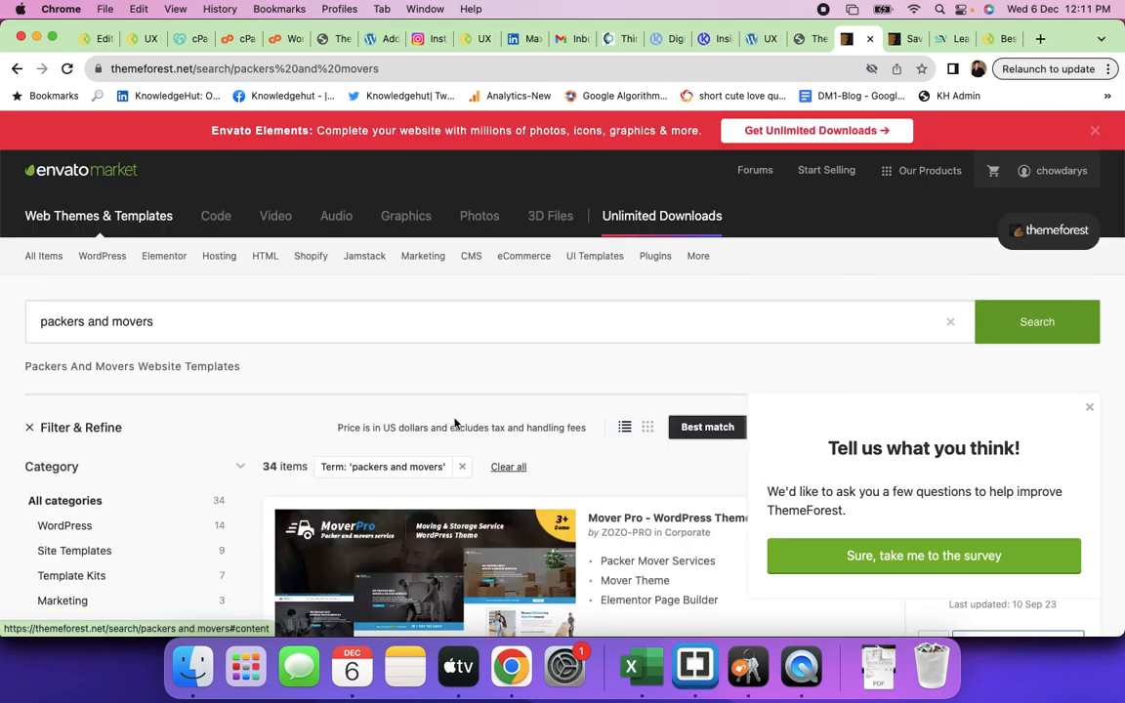
# - Browse the 34 results down to the $69 MoversCO WordPress theme, dismissing the feedback survey
pyautogui.scroll(-5, 176, 505)
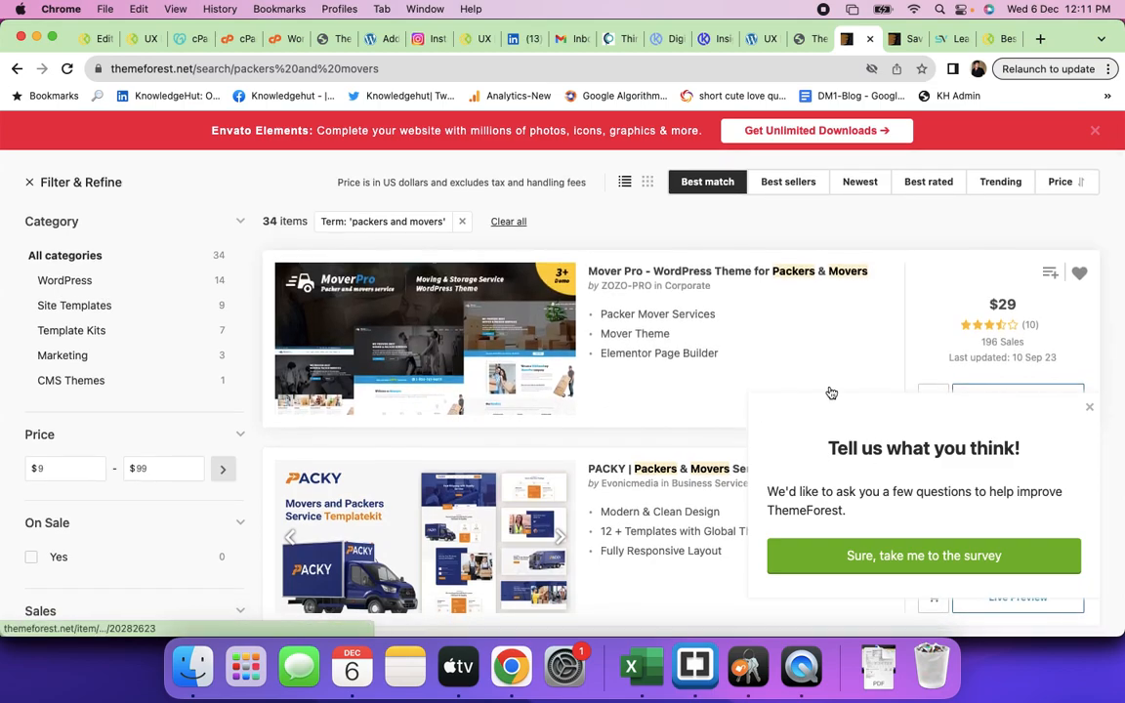
pyautogui.scroll(-1, 830, 392)
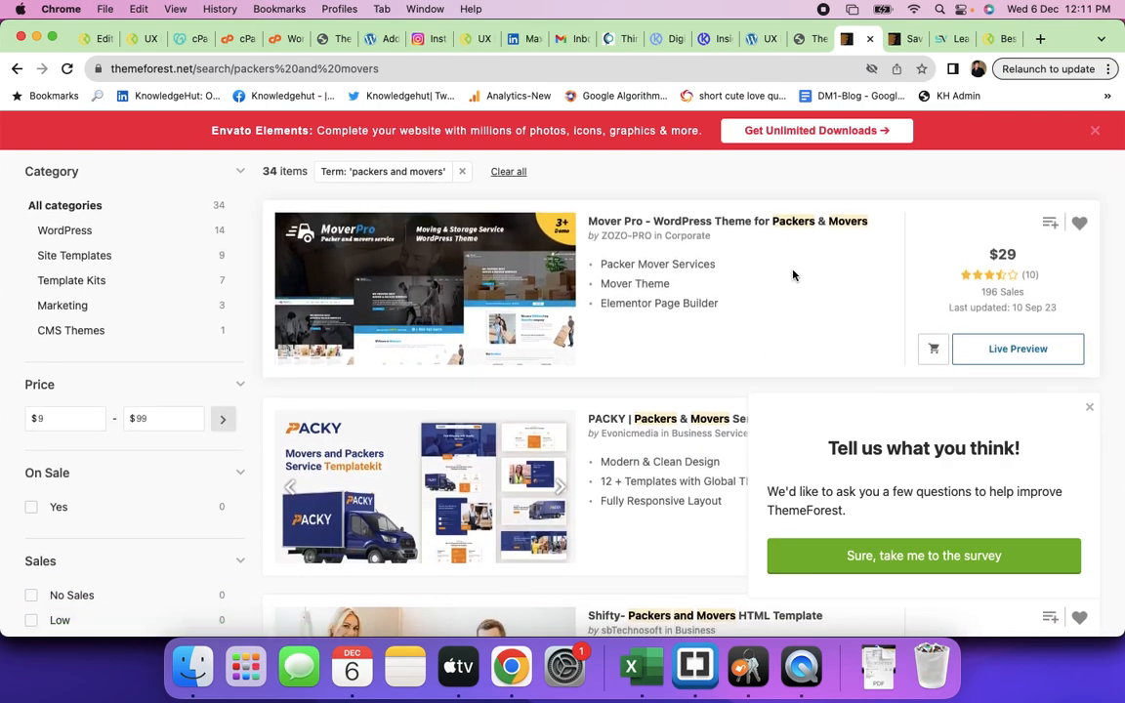
pyautogui.scroll(3, 927, 395)
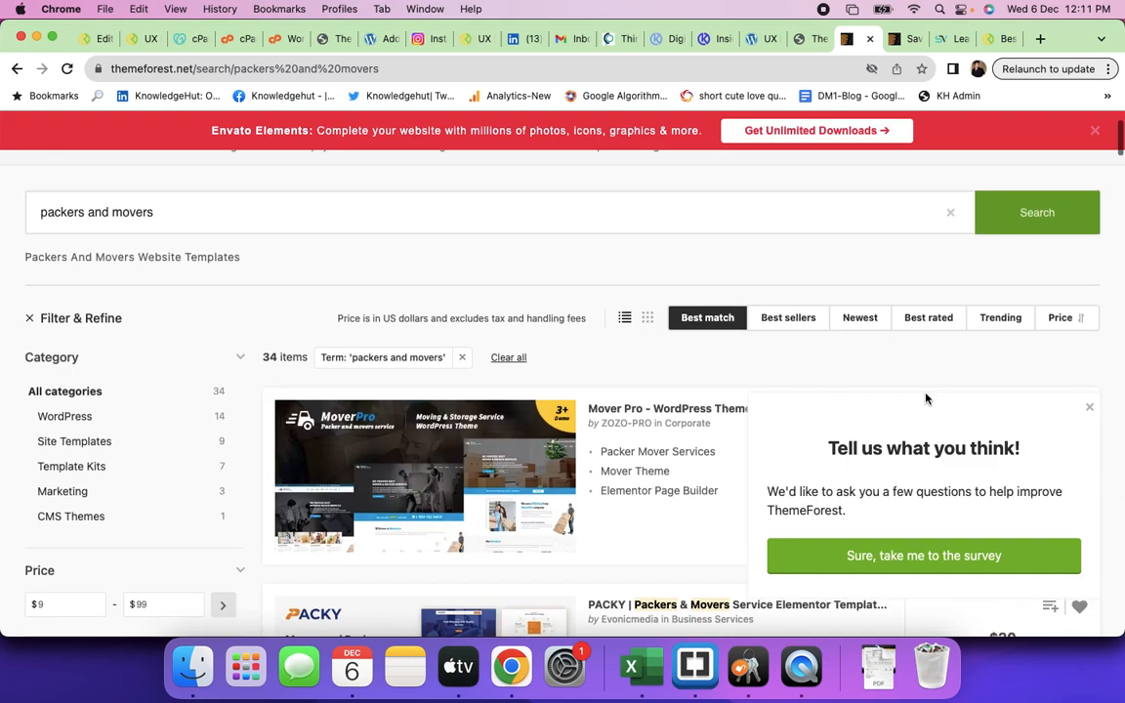
pyautogui.scroll(-2, 934, 418)
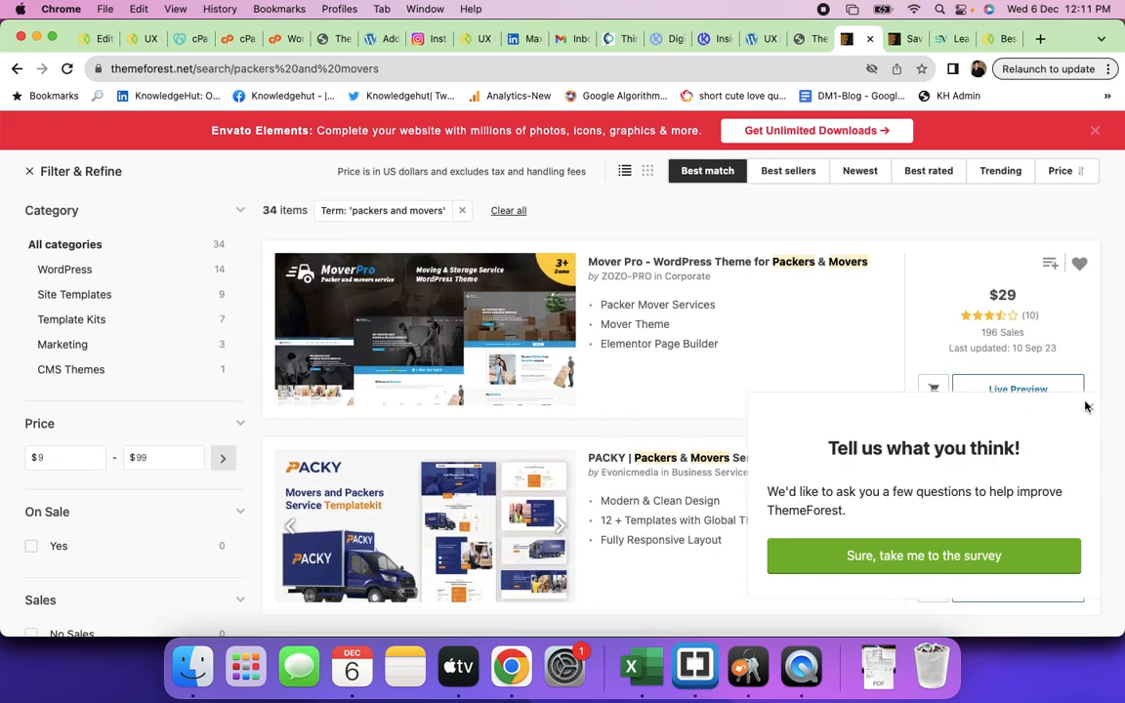
pyautogui.click(1089, 409)
pyautogui.scroll(-2, 770, 459)
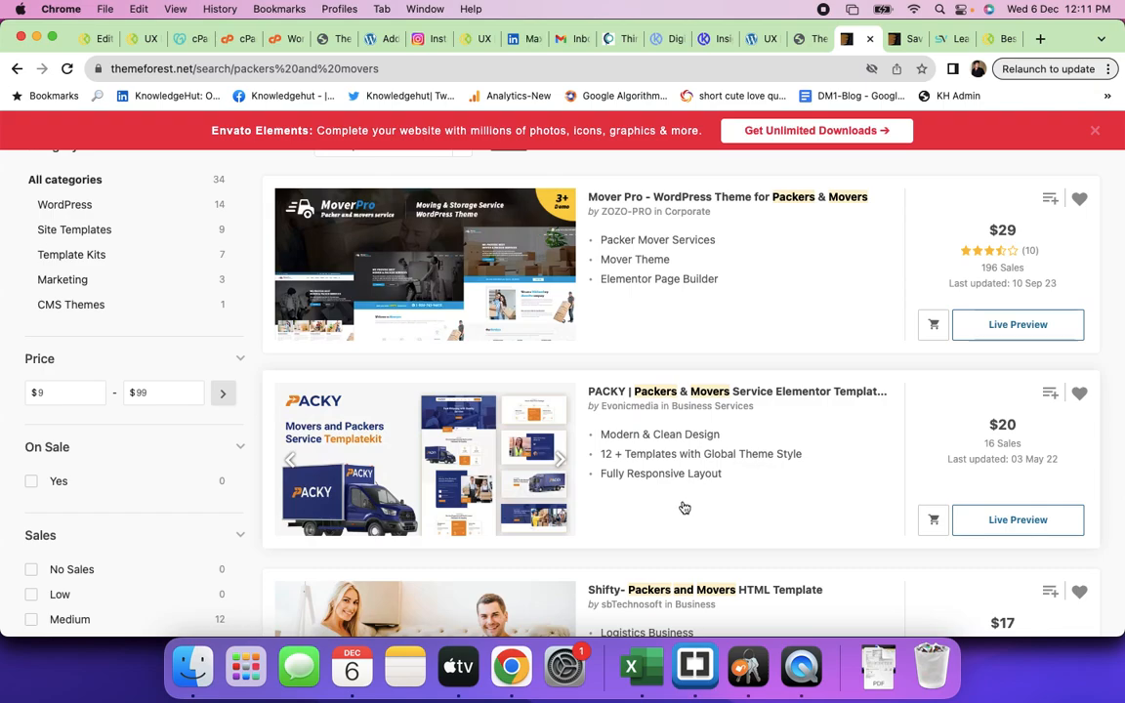
pyautogui.scroll(-3, 778, 492)
pyautogui.scroll(3, 778, 490)
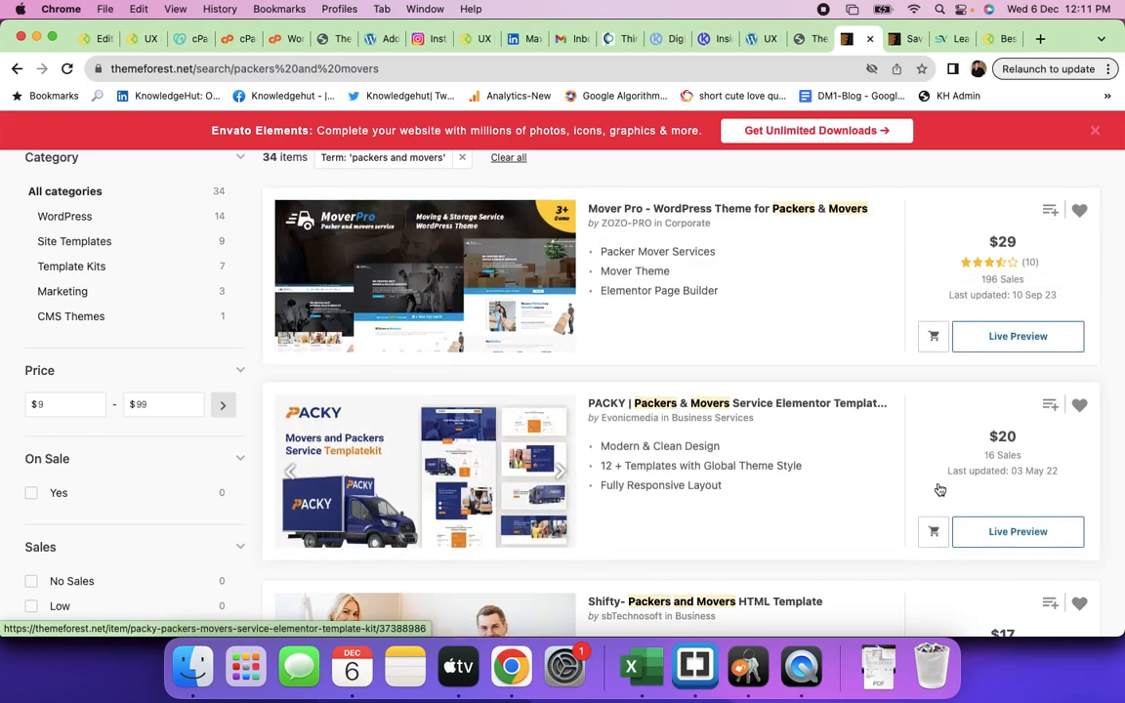
pyautogui.scroll(-2, 938, 488)
pyautogui.scroll(-10, 938, 488)
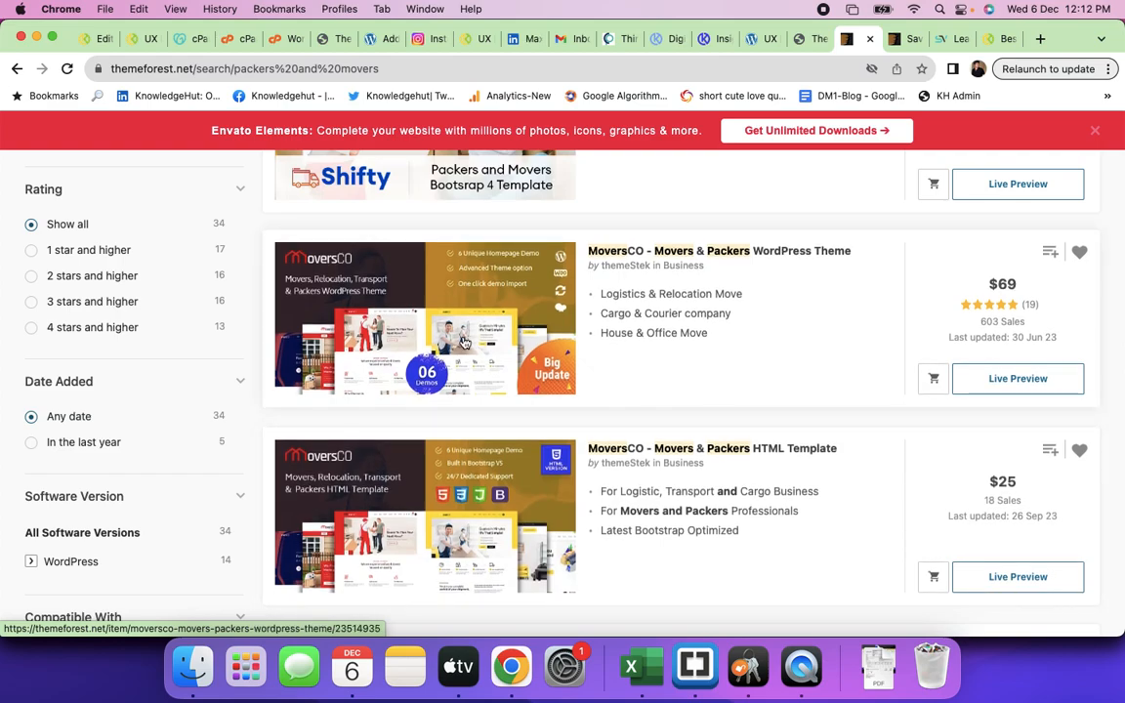
# - Open the MoversCO theme's live preview
pyautogui.click(1013, 380)
pyautogui.click(857, 41)
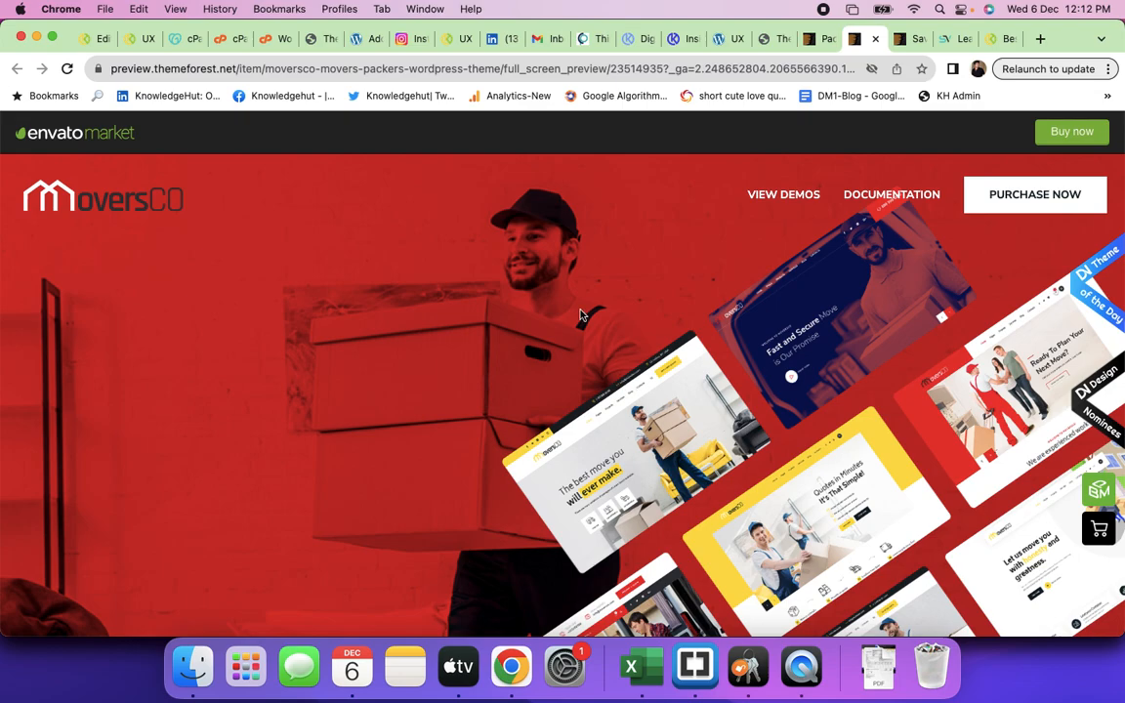
pyautogui.scroll(-10, 743, 459)
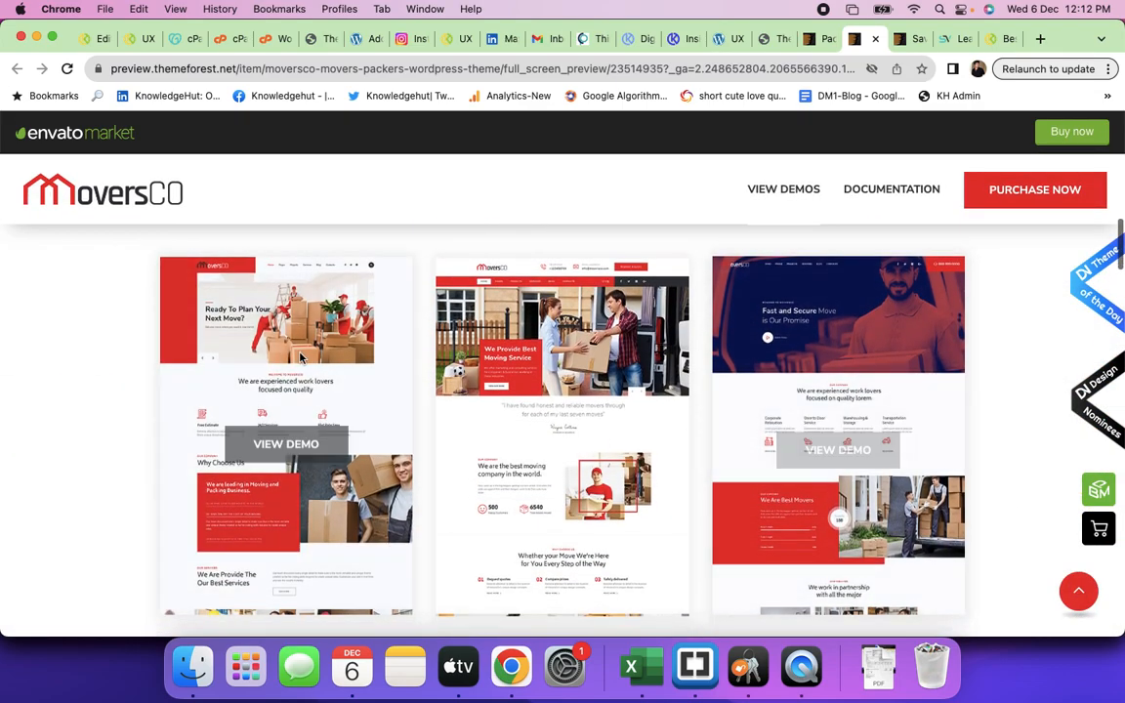
# - Browse the first red homepage demo down to its footer, then return to the preview
pyautogui.click(283, 431)
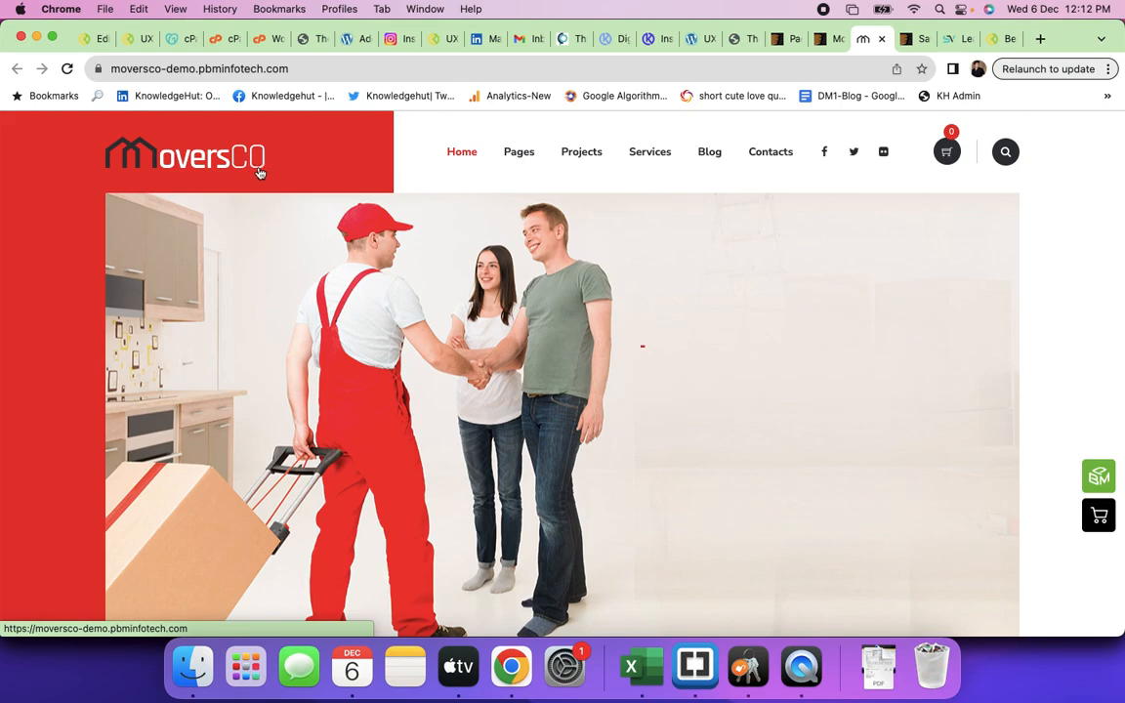
pyautogui.scroll(-10, 722, 328)
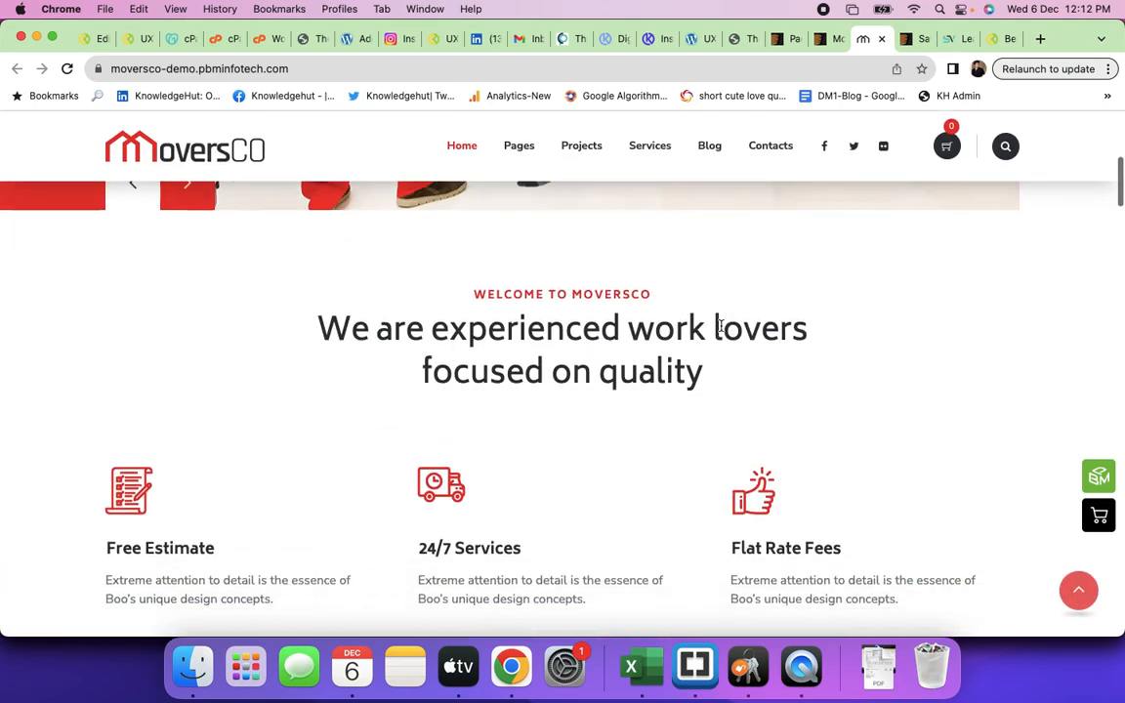
pyautogui.scroll(-2, 721, 330)
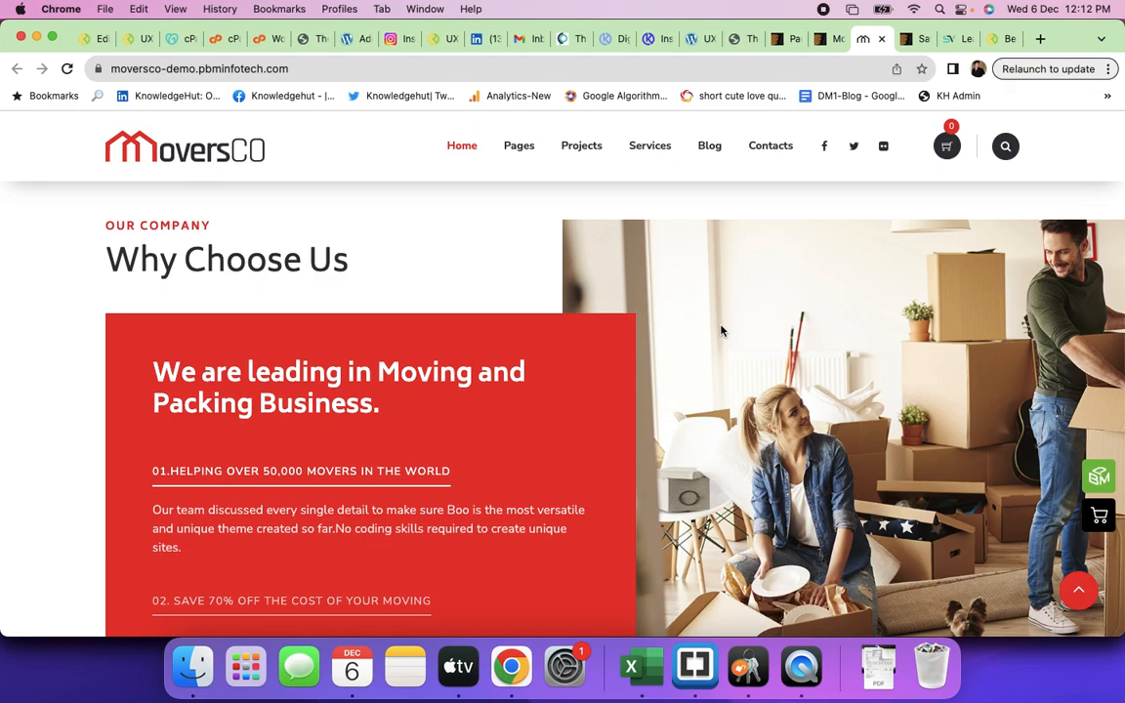
pyautogui.scroll(-10, 721, 330)
pyautogui.scroll(-11, 720, 328)
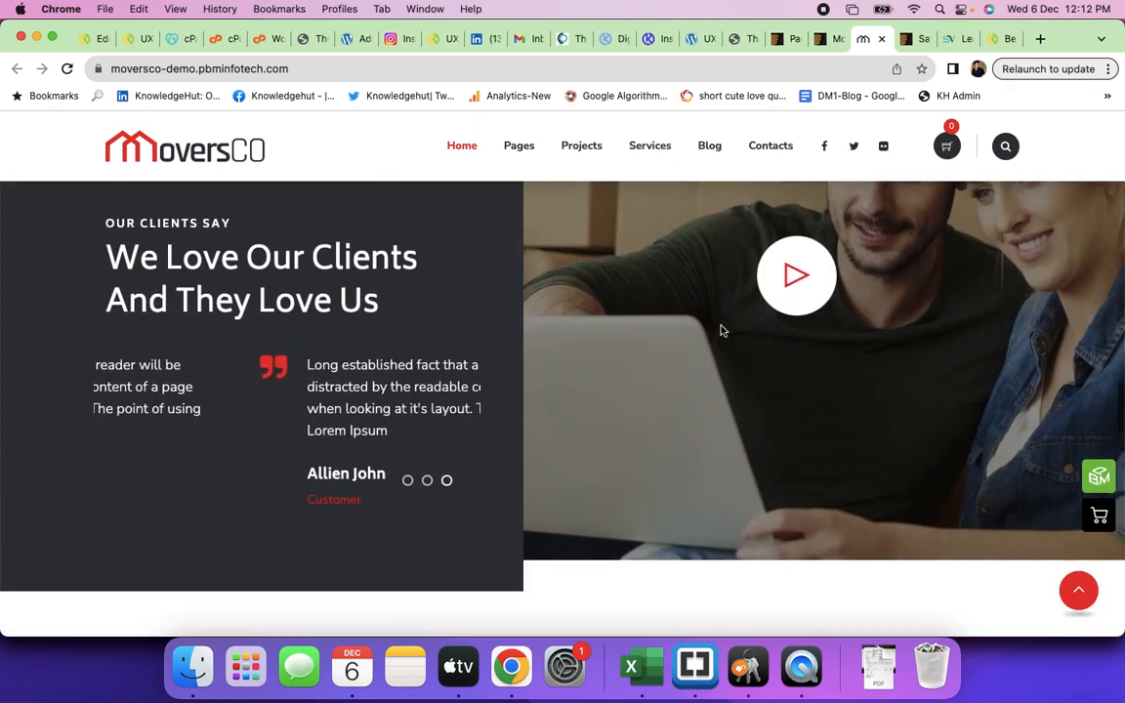
pyautogui.scroll(-14, 721, 329)
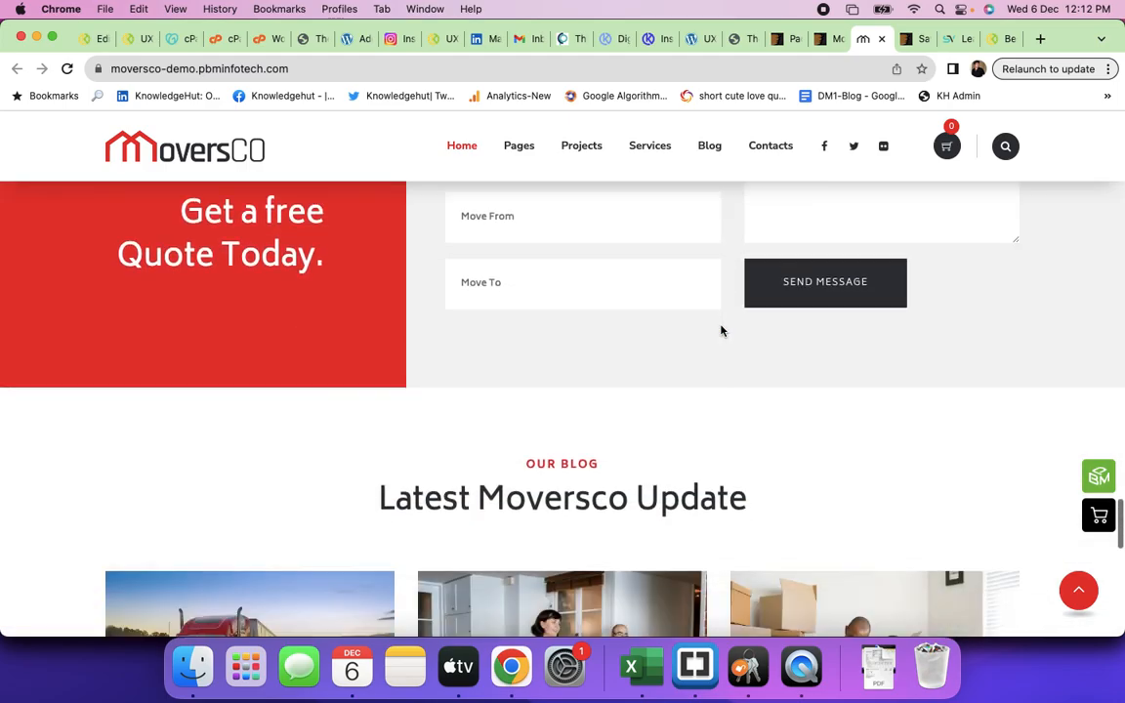
pyautogui.scroll(-12, 720, 330)
pyautogui.scroll(13, 720, 330)
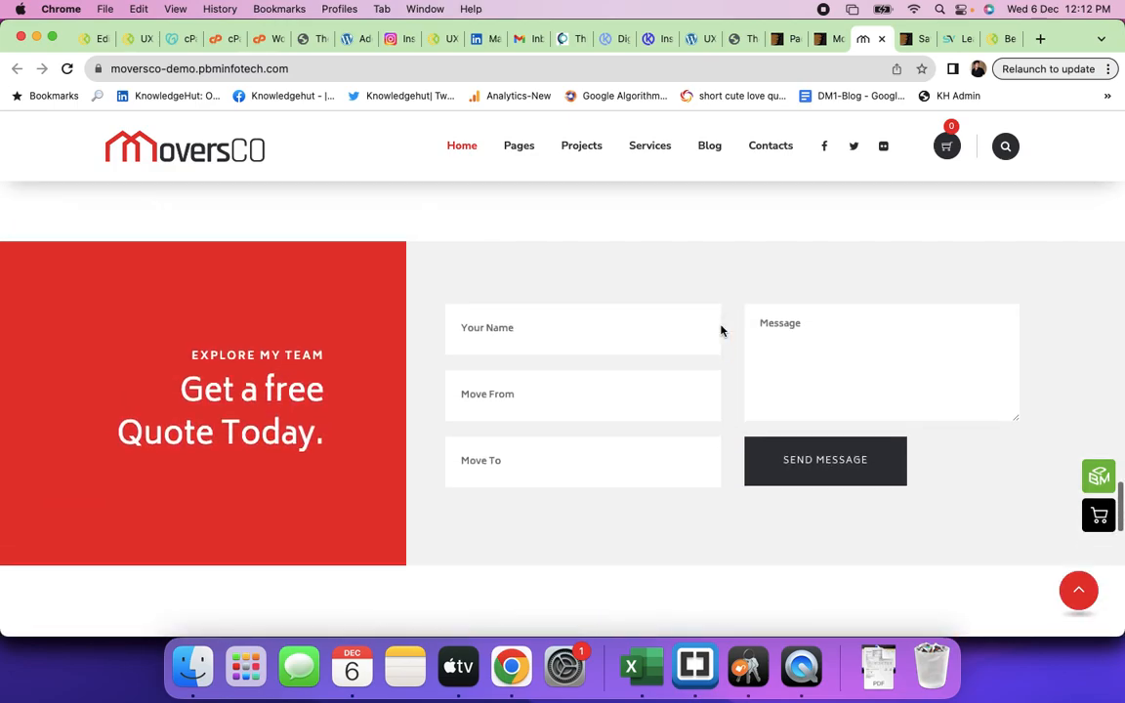
pyautogui.scroll(15, 720, 330)
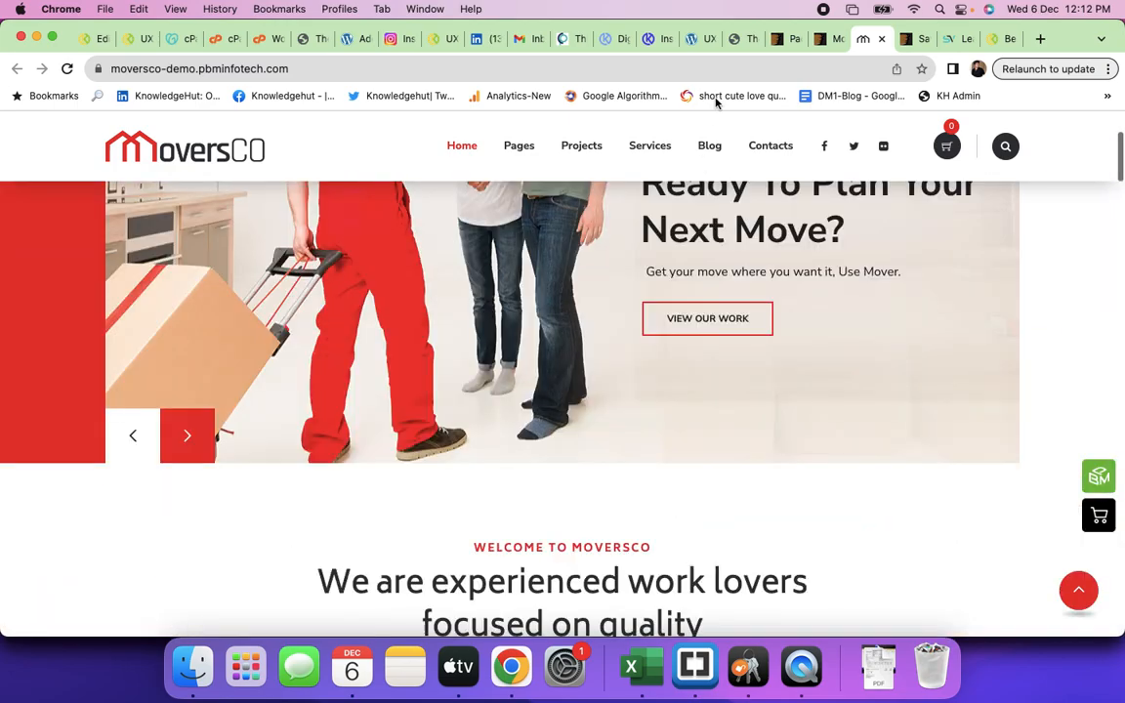
pyautogui.click(822, 41)
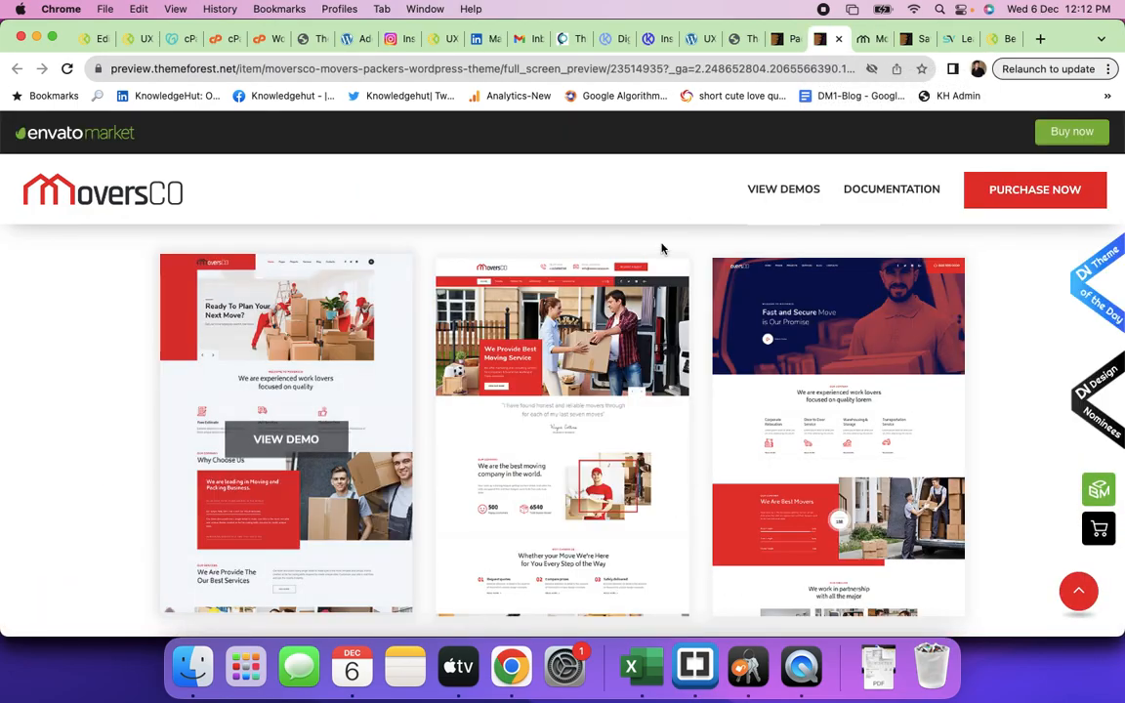
# - Open the MoversCO item page from the search results and read through its description
pyautogui.click(780, 39)
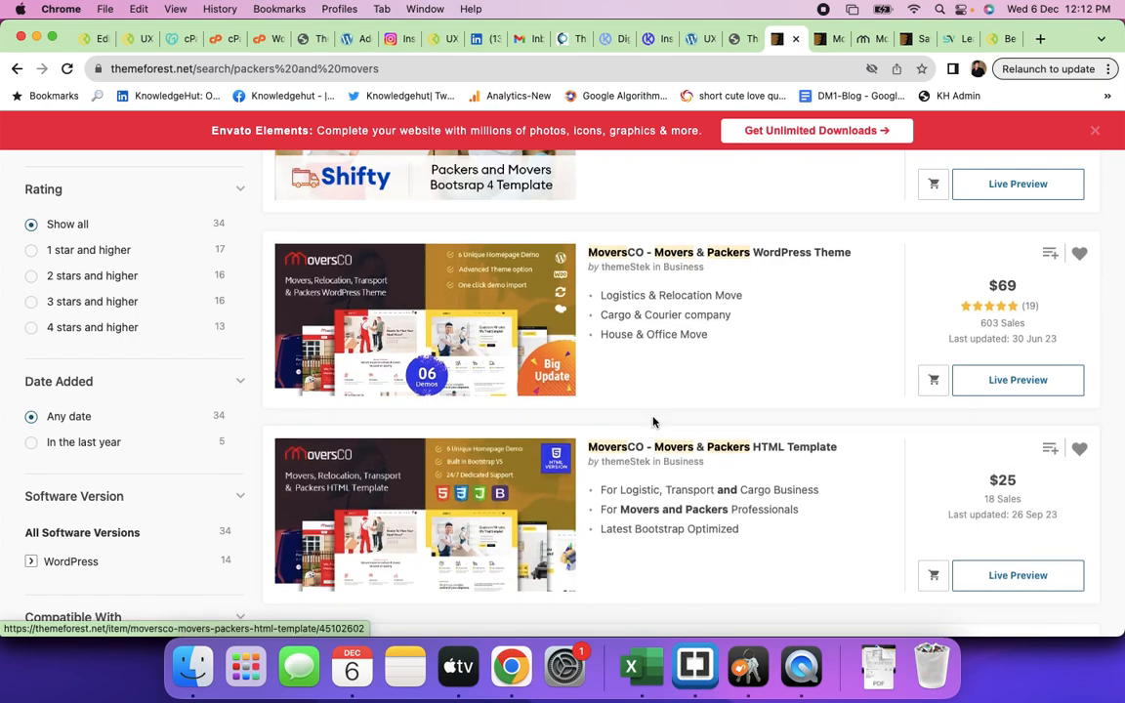
pyautogui.scroll(2, 571, 416)
pyautogui.click(496, 361)
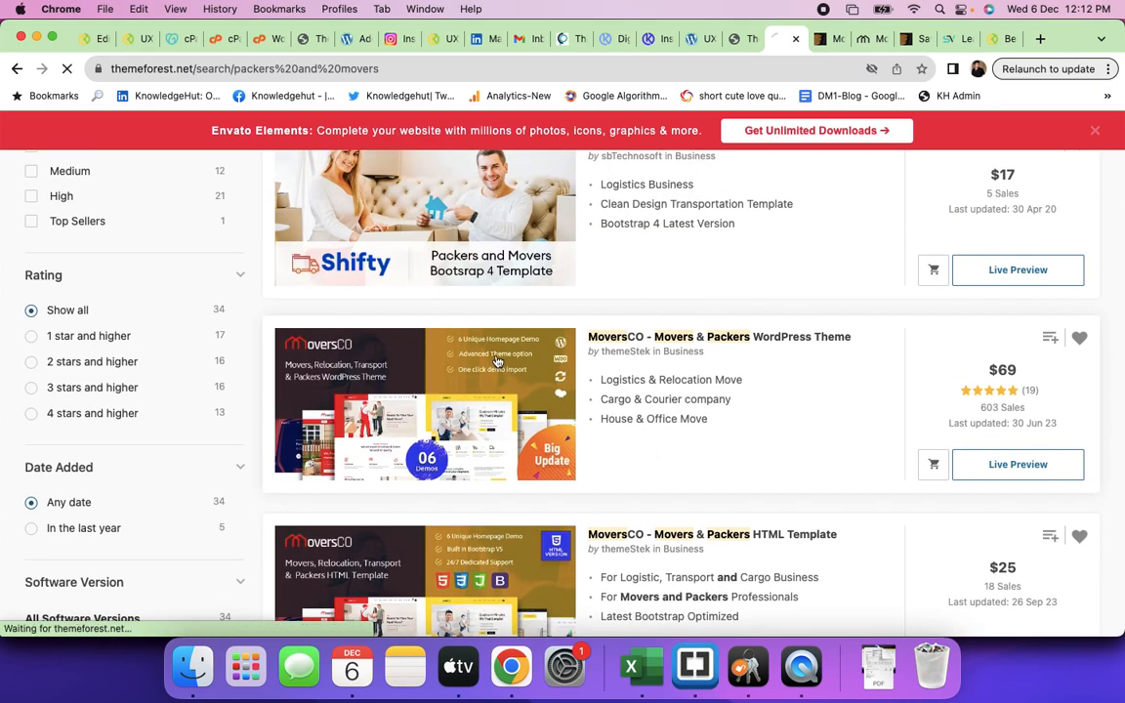
pyautogui.scroll(-10, 527, 463)
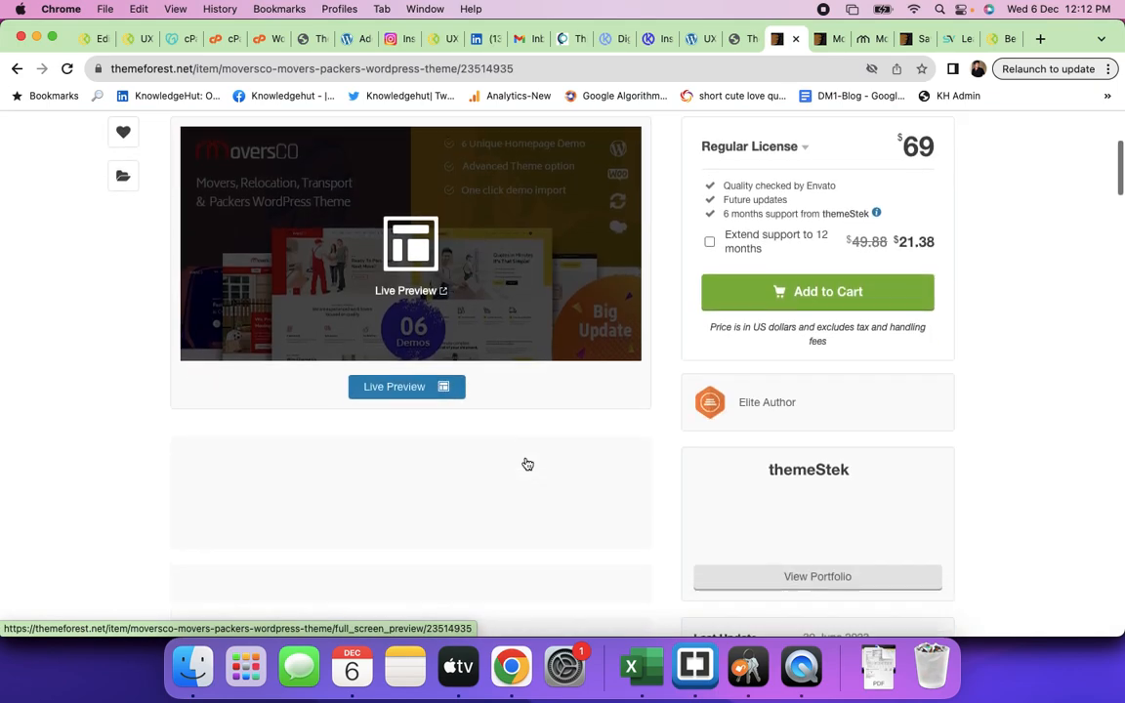
pyautogui.scroll(-20, 527, 464)
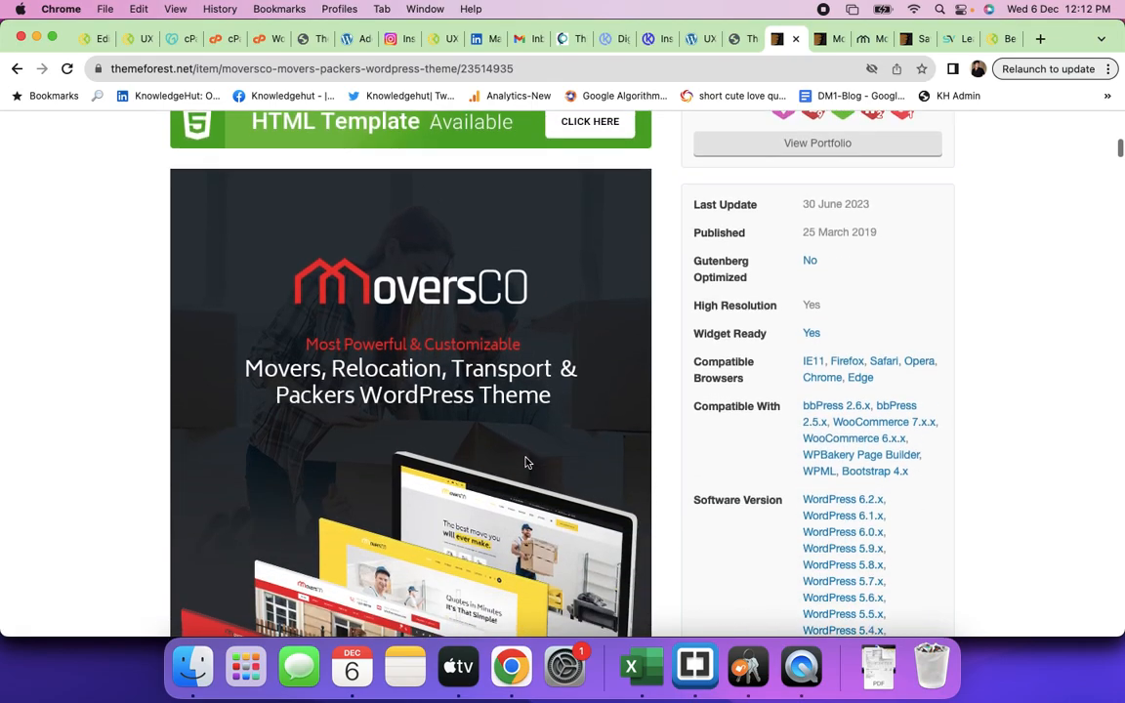
pyautogui.scroll(-20, 525, 461)
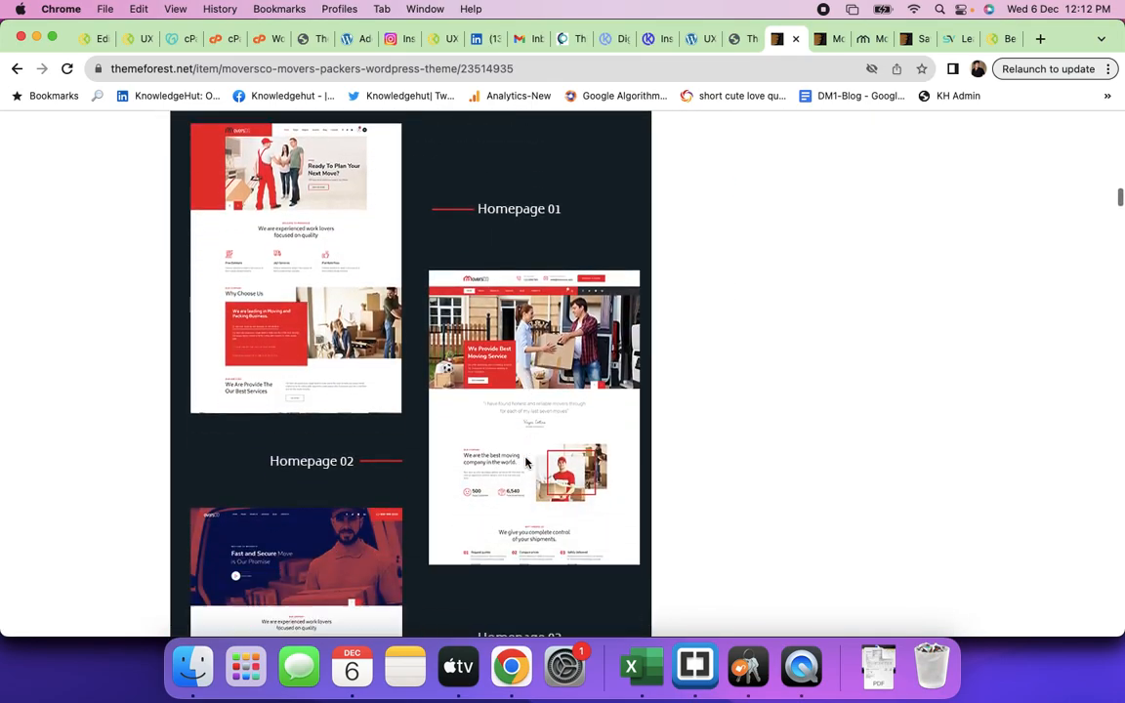
pyautogui.scroll(-20, 525, 461)
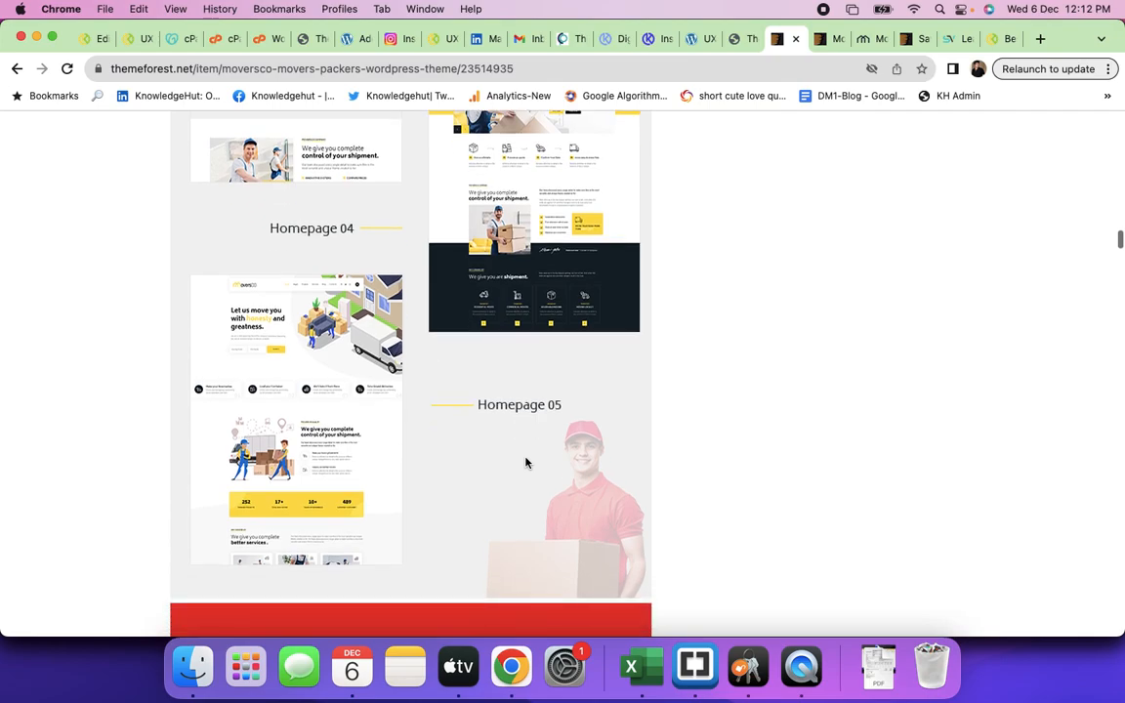
pyautogui.scroll(-2, 525, 462)
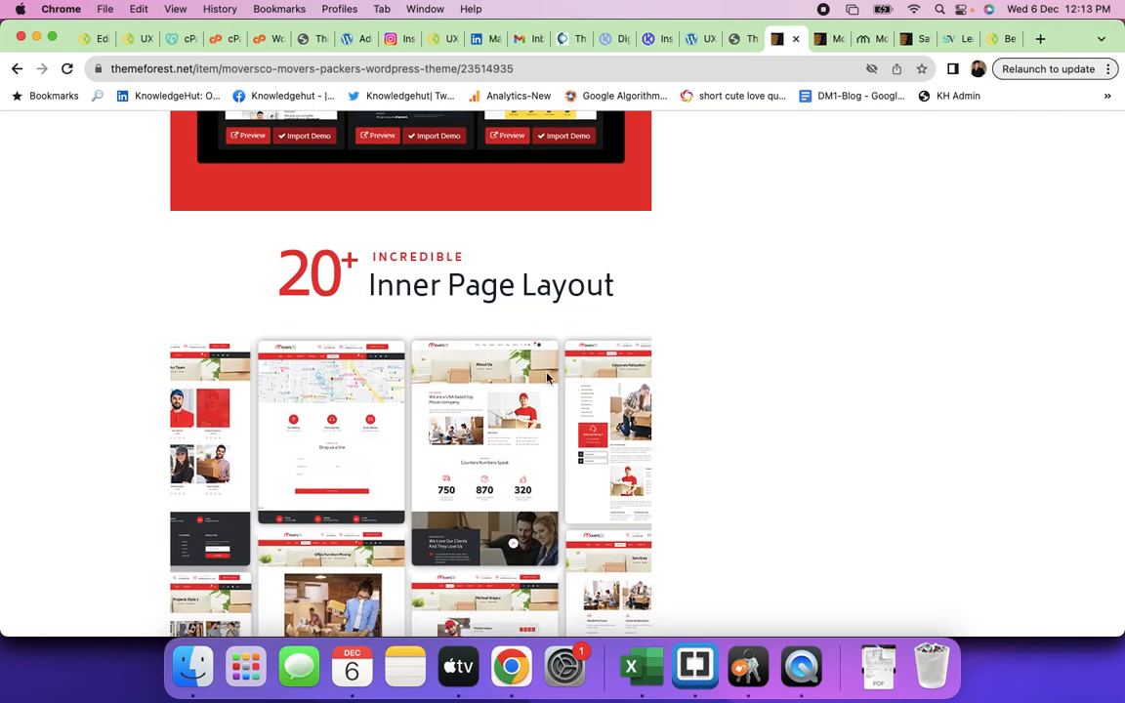
pyautogui.scroll(-15, 546, 376)
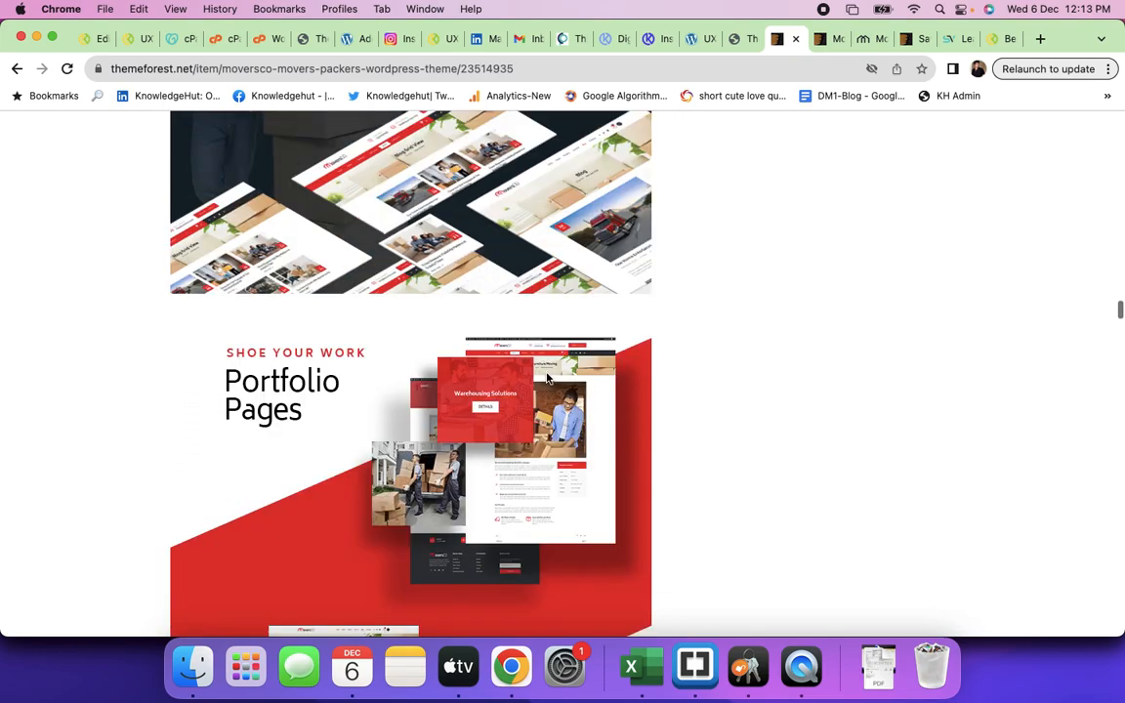
pyautogui.scroll(-20, 547, 377)
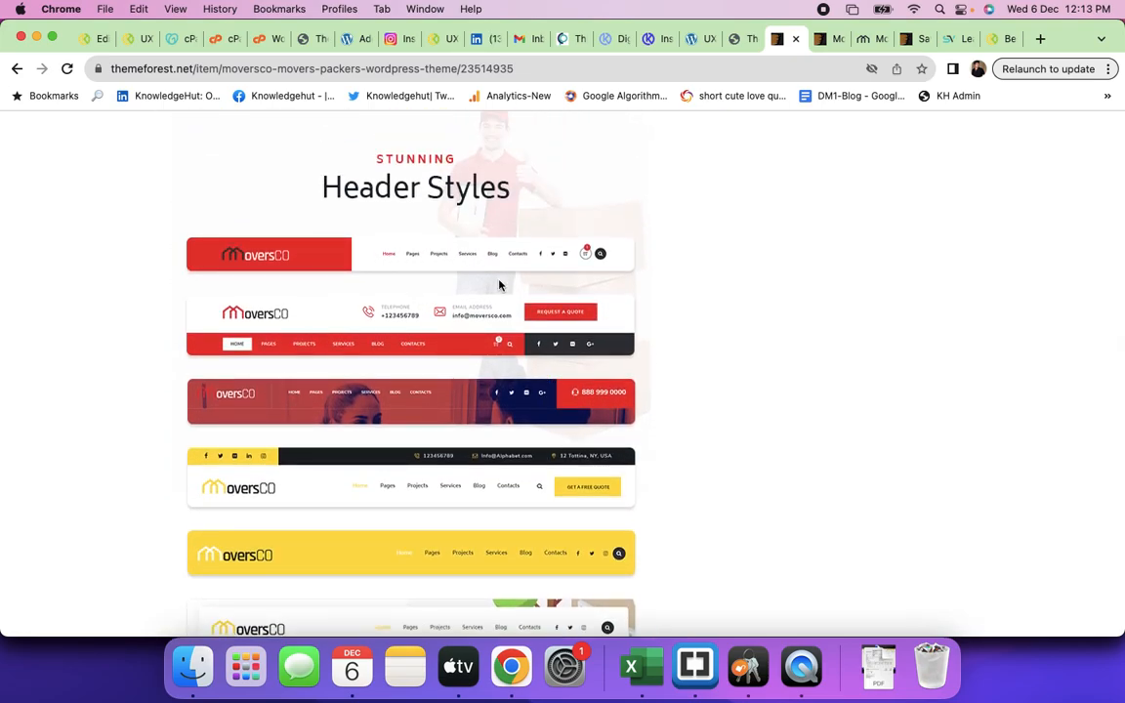
pyautogui.scroll(-10, 451, 500)
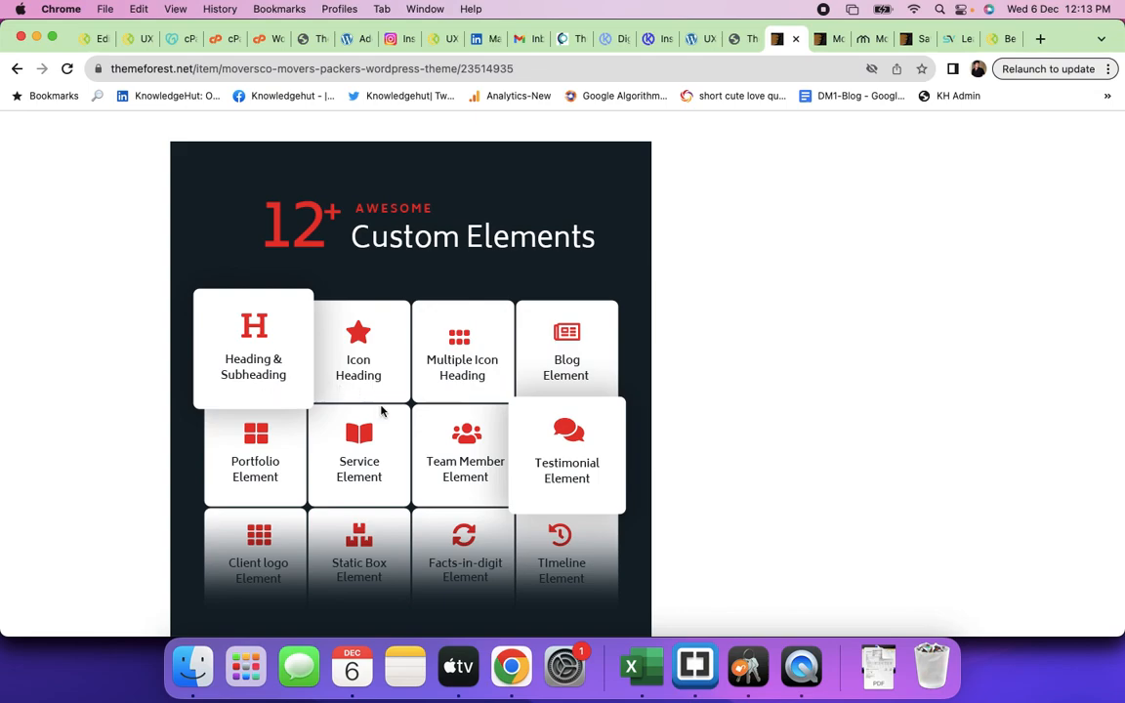
pyautogui.scroll(-5, 382, 409)
pyautogui.scroll(-8, 382, 409)
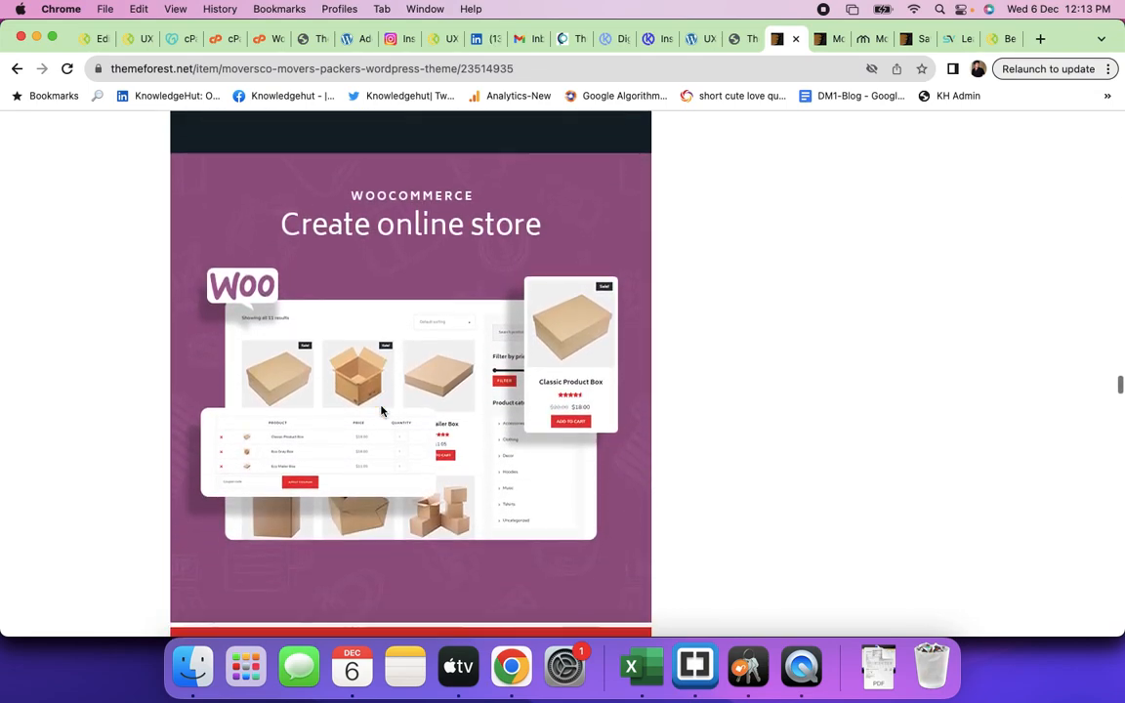
pyautogui.scroll(-5, 381, 409)
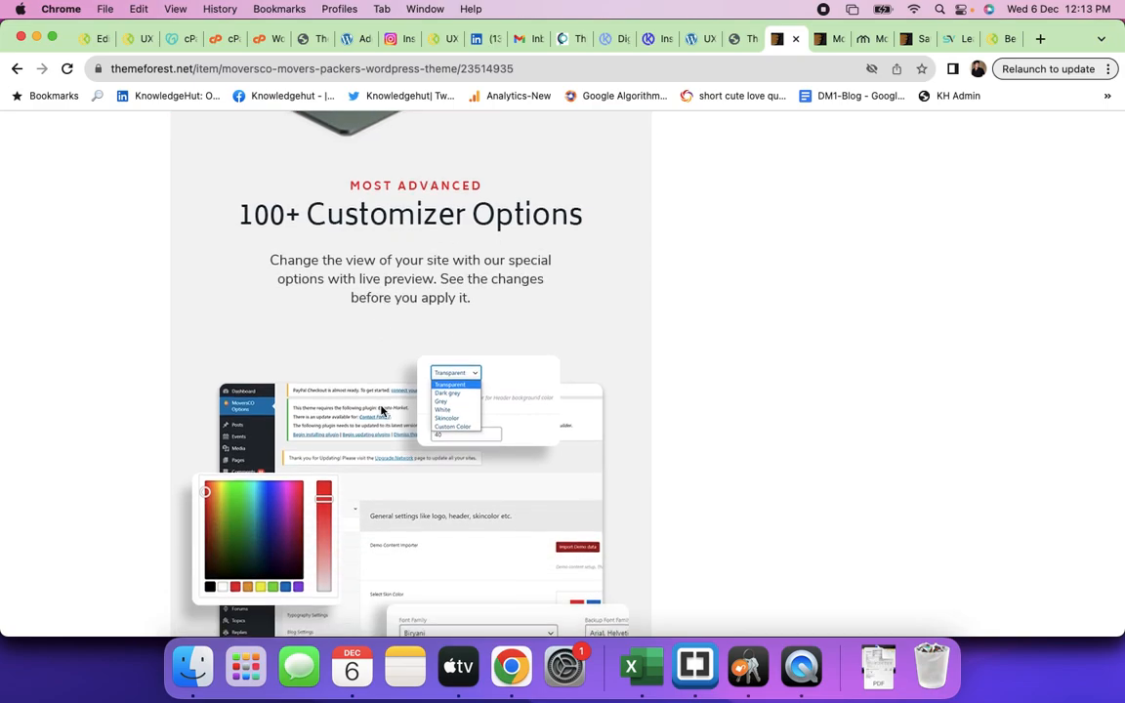
pyautogui.scroll(-7, 467, 290)
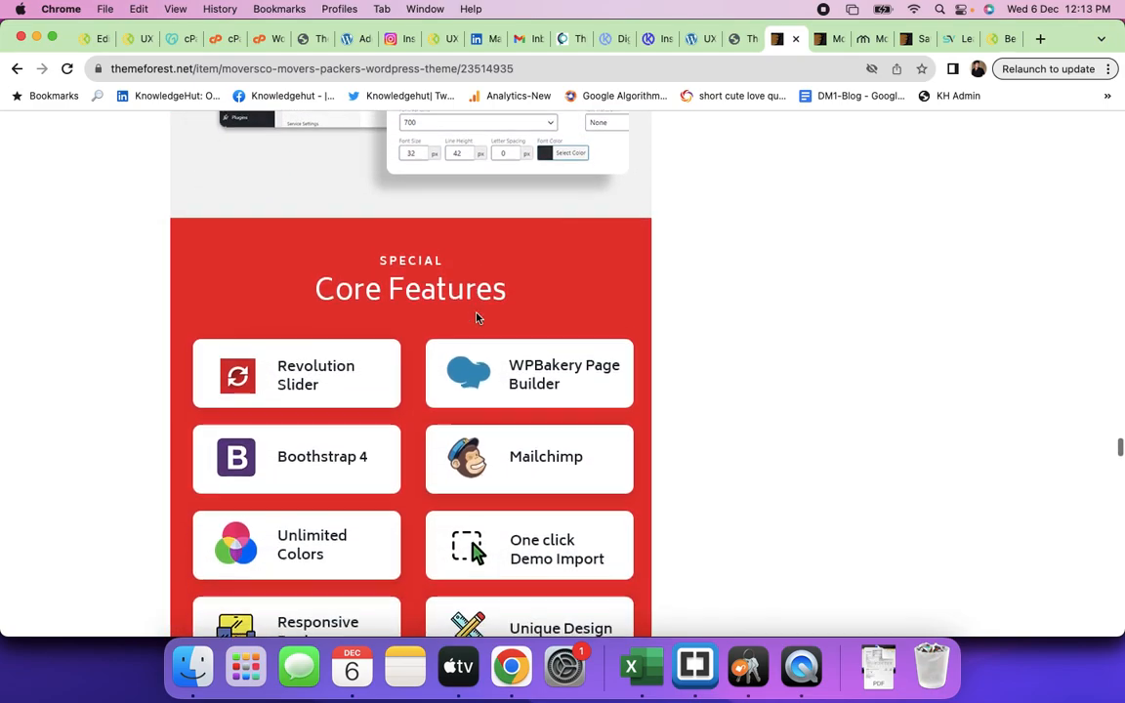
pyautogui.scroll(-8, 477, 318)
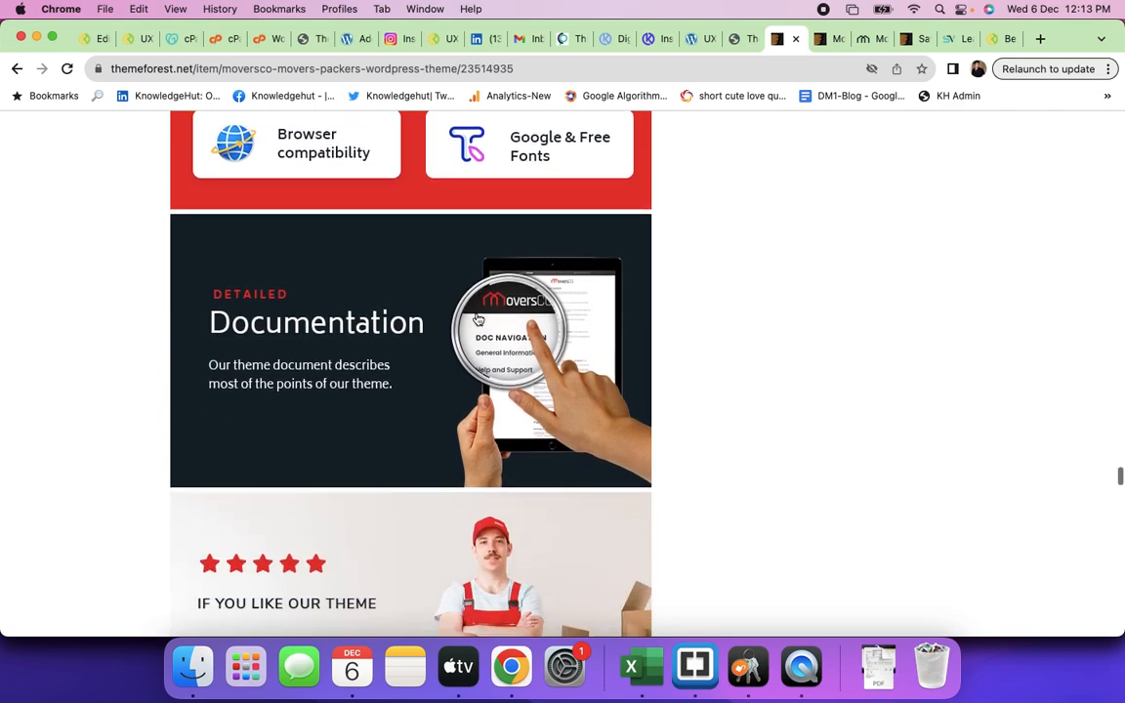
pyautogui.scroll(-2, 477, 319)
pyautogui.scroll(3, 477, 319)
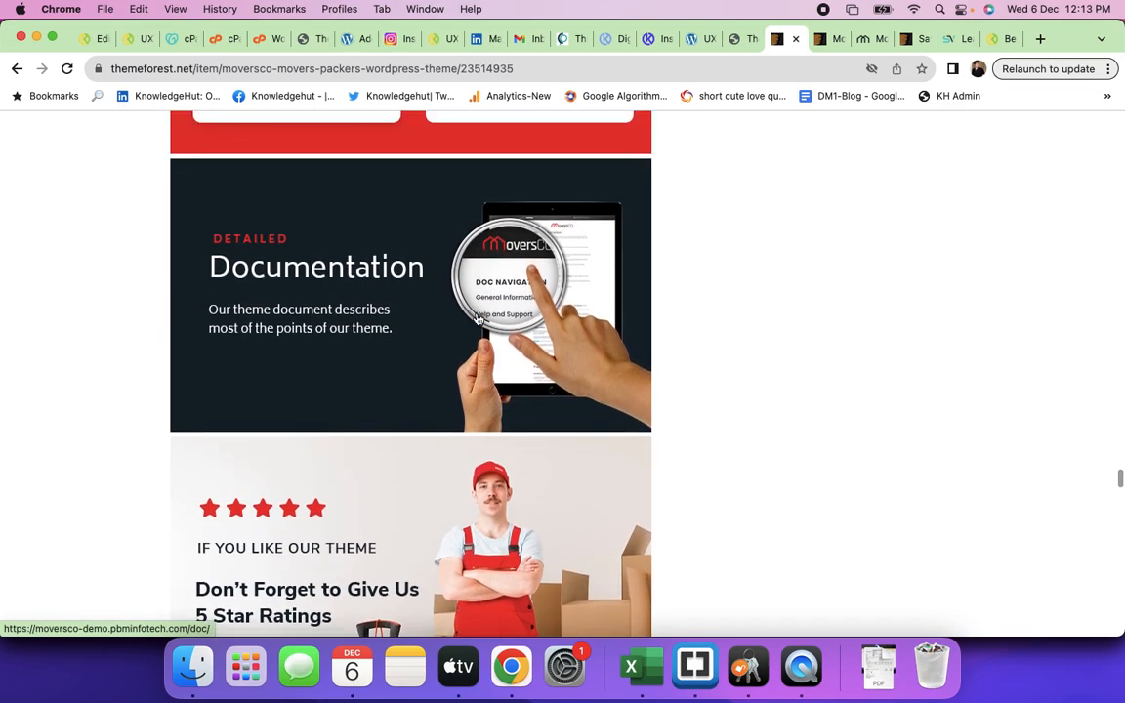
pyautogui.scroll(-7, 477, 318)
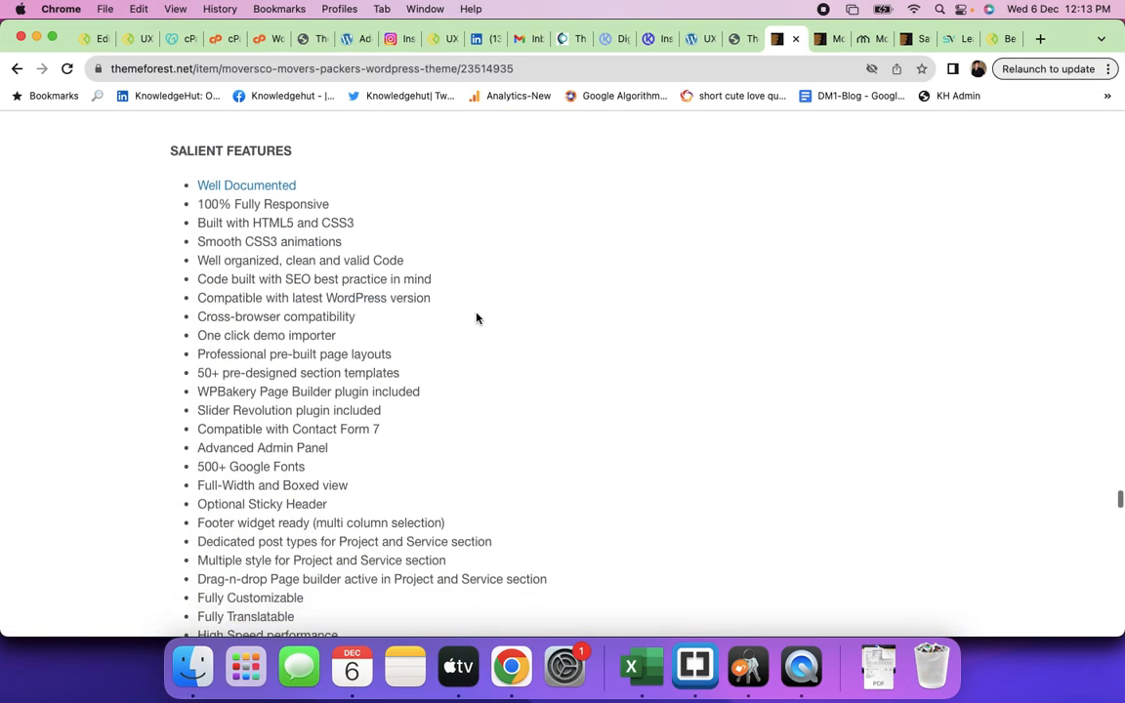
pyautogui.scroll(-8, 477, 318)
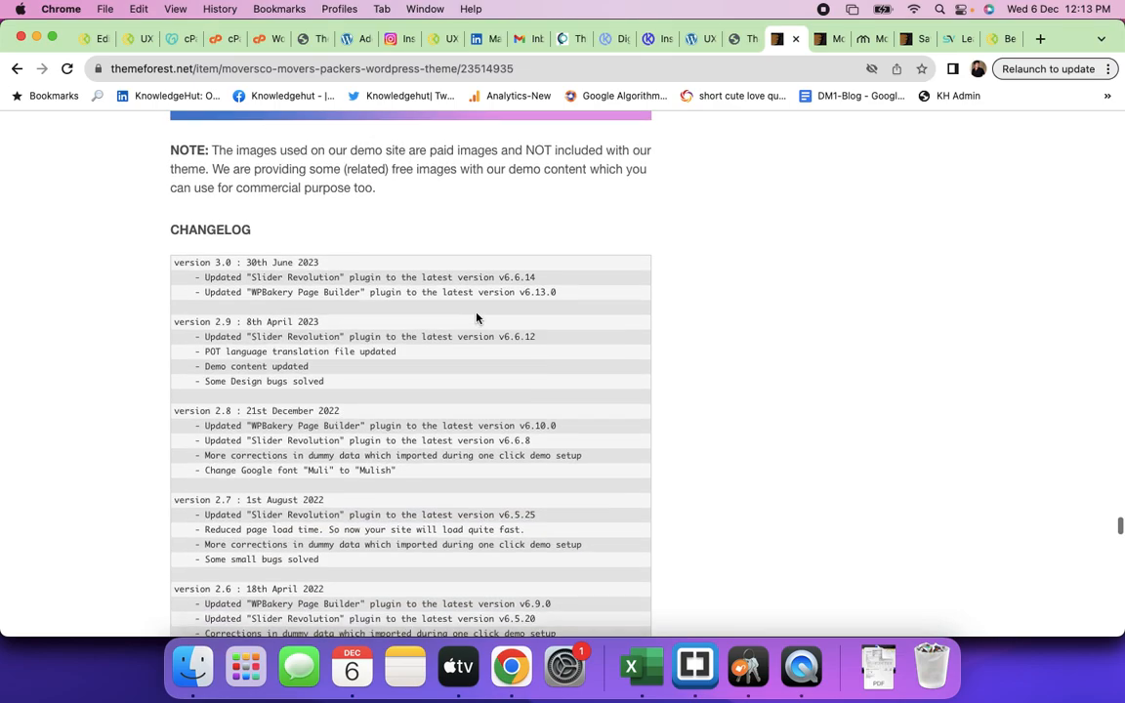
pyautogui.scroll(1, 477, 318)
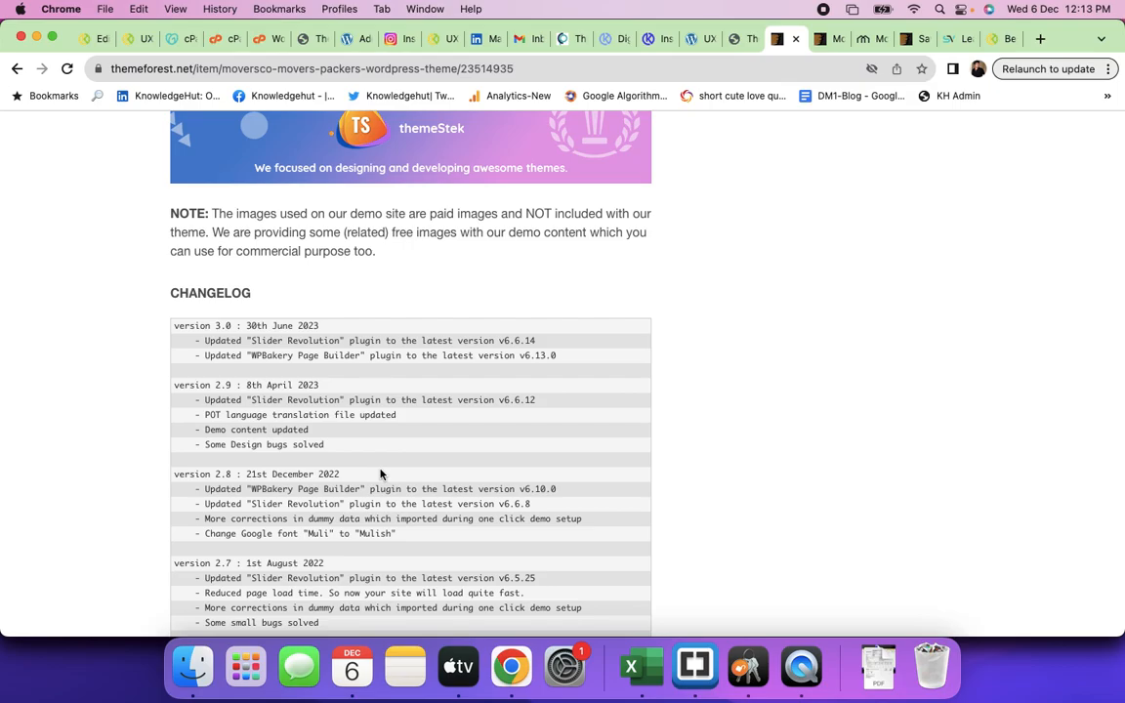
pyautogui.scroll(-3, 381, 474)
pyautogui.scroll(15, 380, 474)
pyautogui.scroll(8, 380, 475)
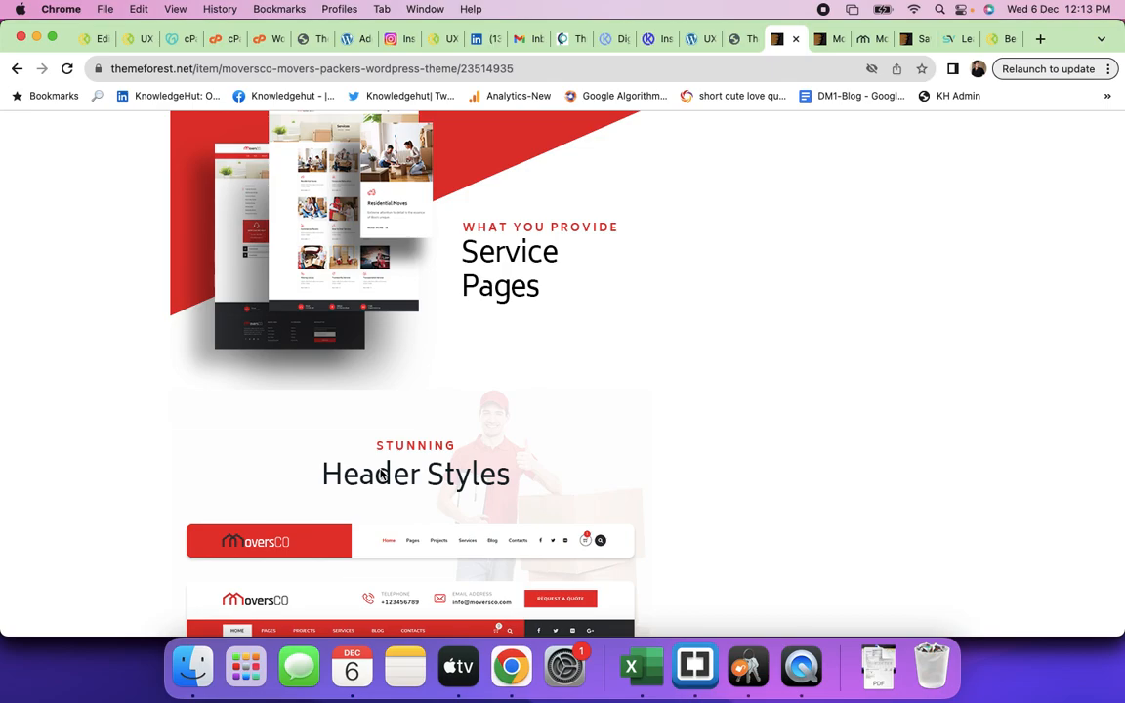
# - Find 'builder' on the page (16 matches) and select 'WPBakery Page' in the features list
pyautogui.press('super+f')
pyautogui.write('bui')
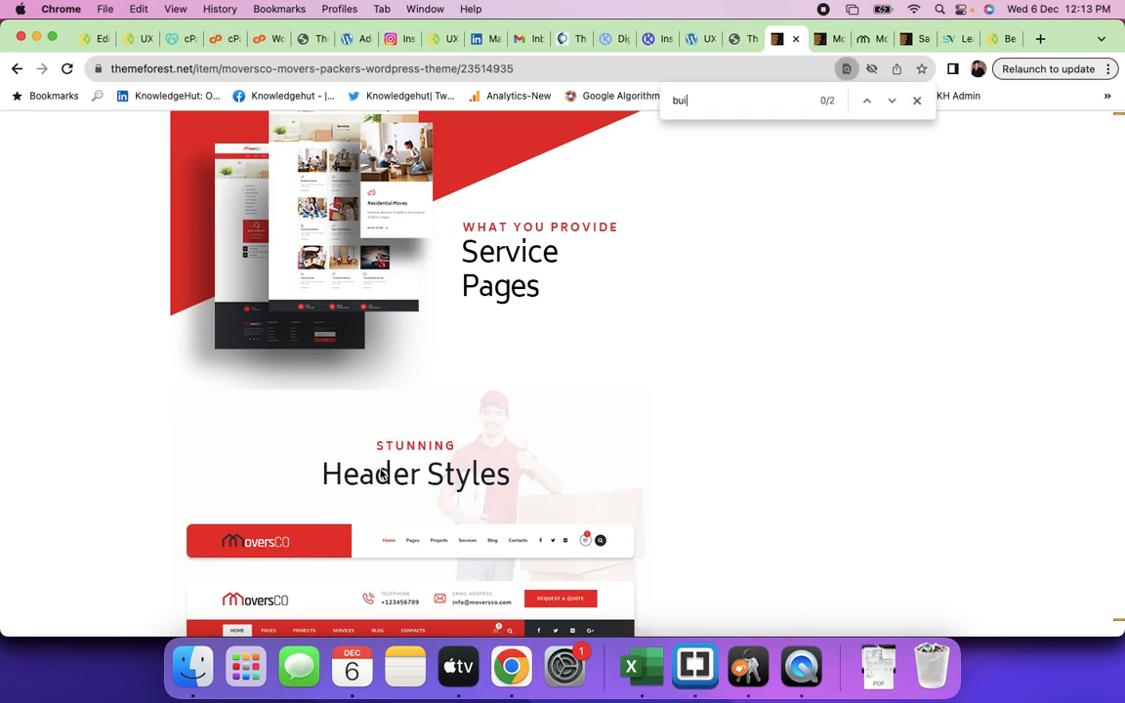
pyautogui.write('lder')
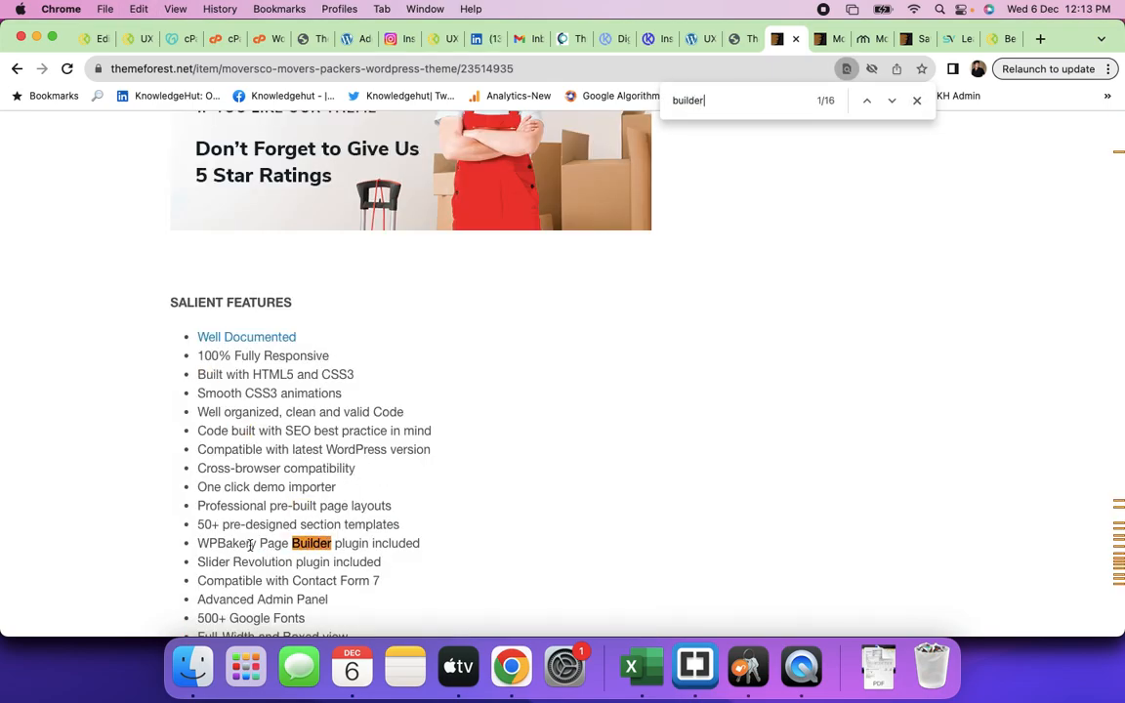
pyautogui.moveTo(195, 550); pyautogui.dragTo(288, 555)
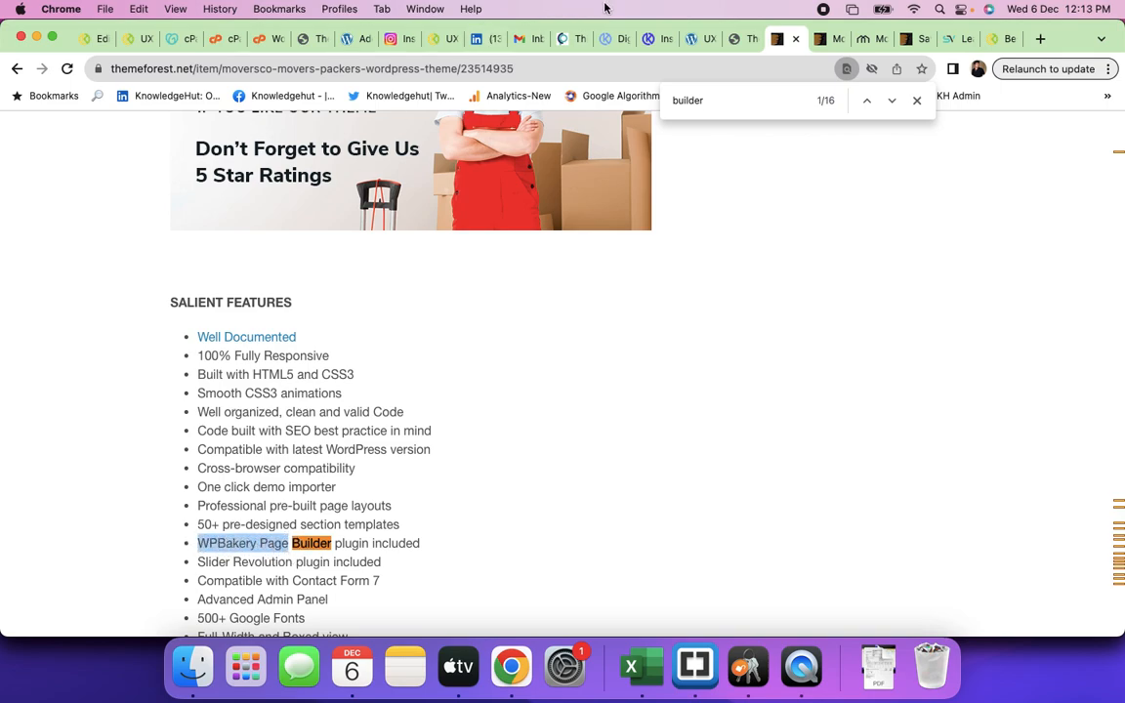
# - Return to the plantsnutrients UX Builder editor showing the HUGE SALE banner and headline row
pyautogui.click(699, 39)
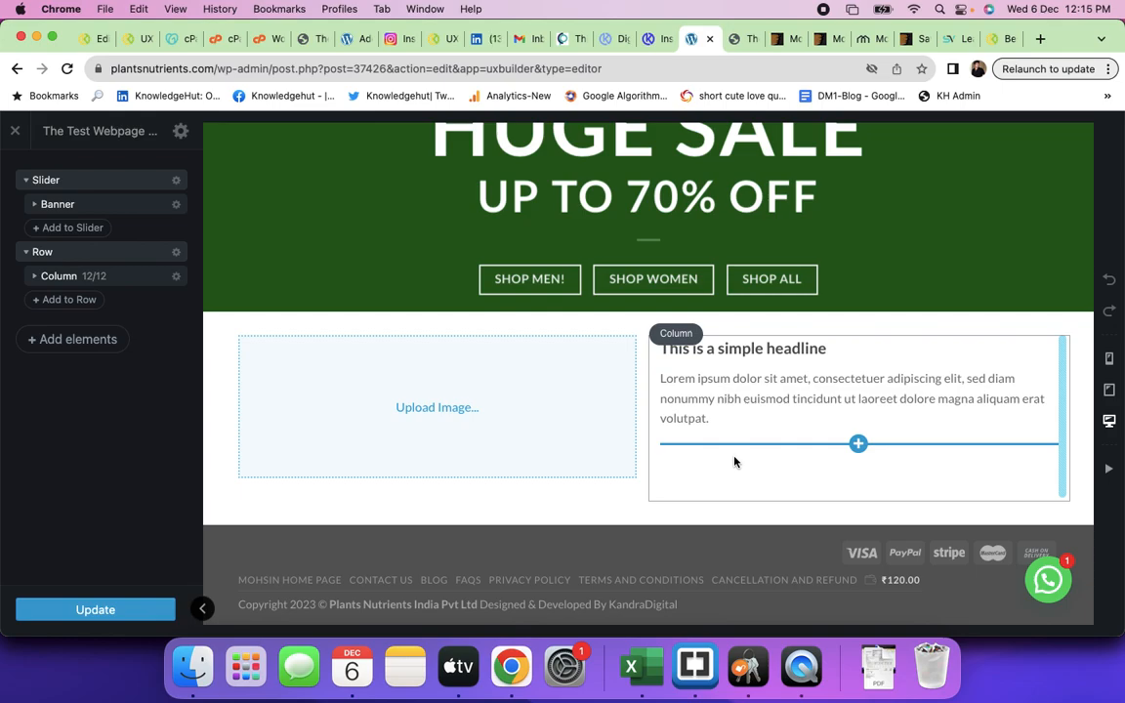
# - Load scala.kandradigital.com in a new tab and browse its course cards and testimonials to the footer
pyautogui.click(1041, 39)
pyautogui.write('scala')
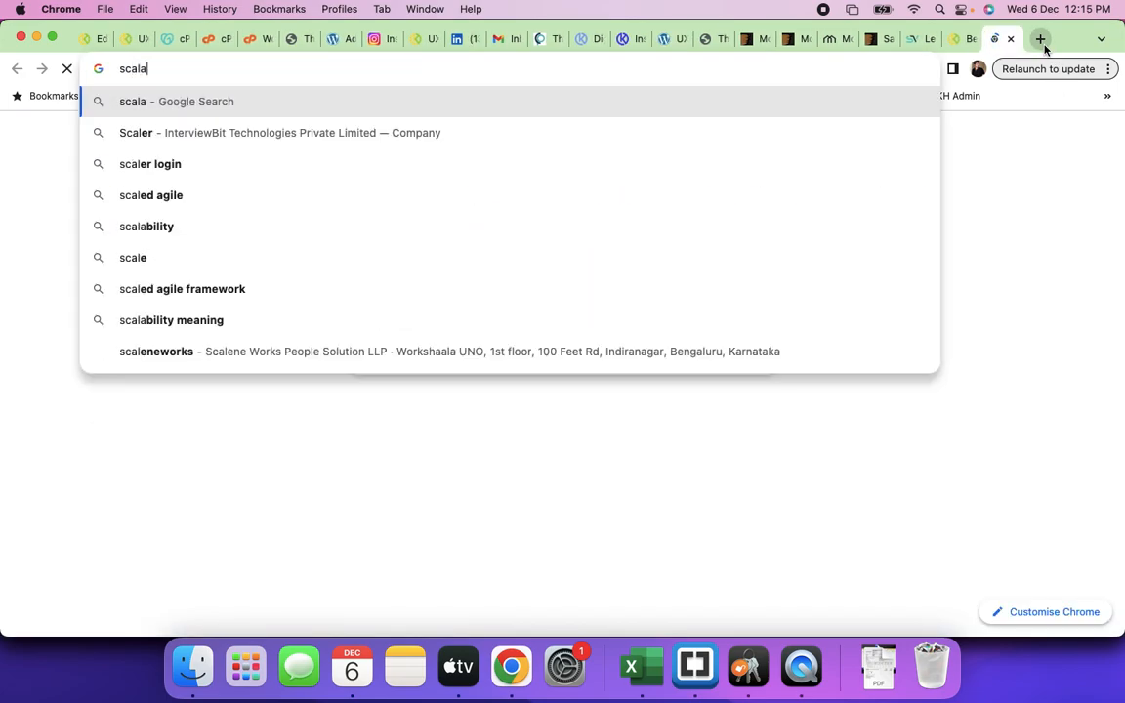
pyautogui.write('.kandra')
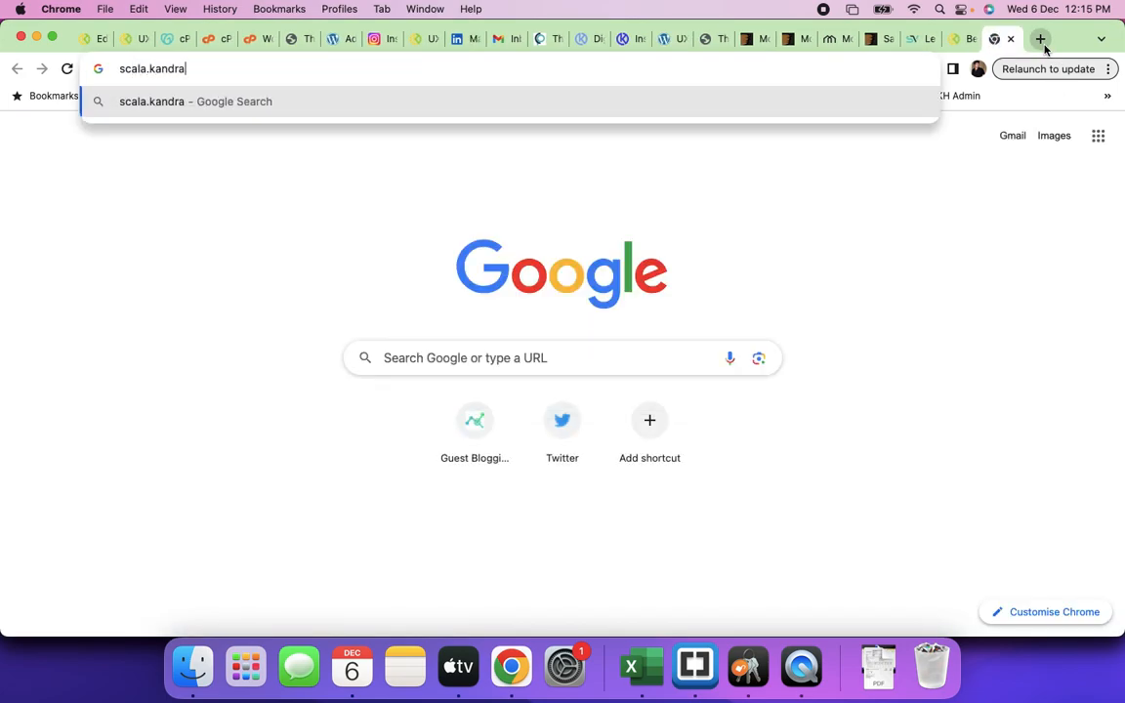
pyautogui.write('digital.com')
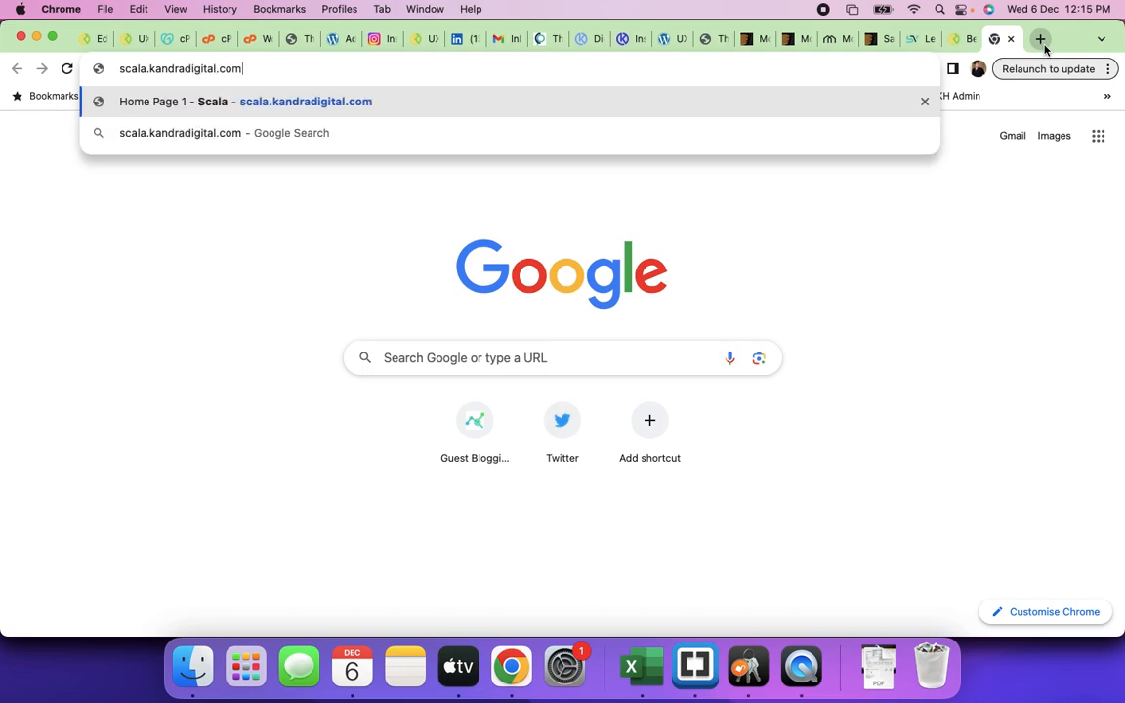
pyautogui.press('Return')
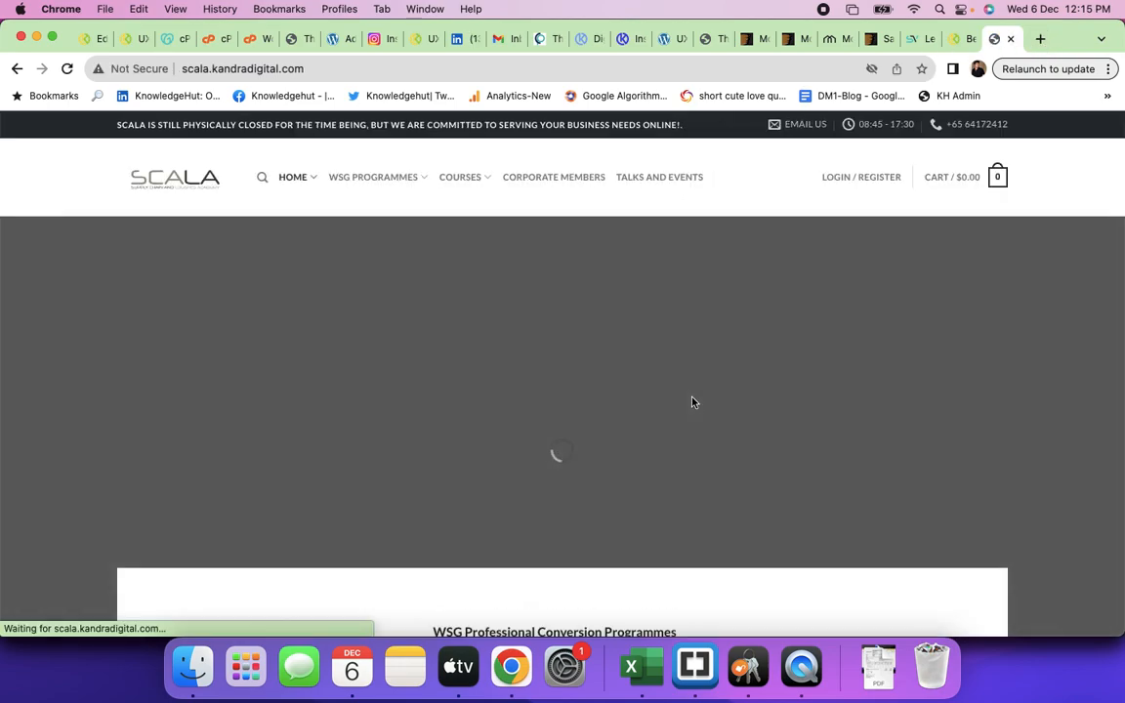
pyautogui.scroll(-2, 692, 403)
pyautogui.scroll(-10, 692, 402)
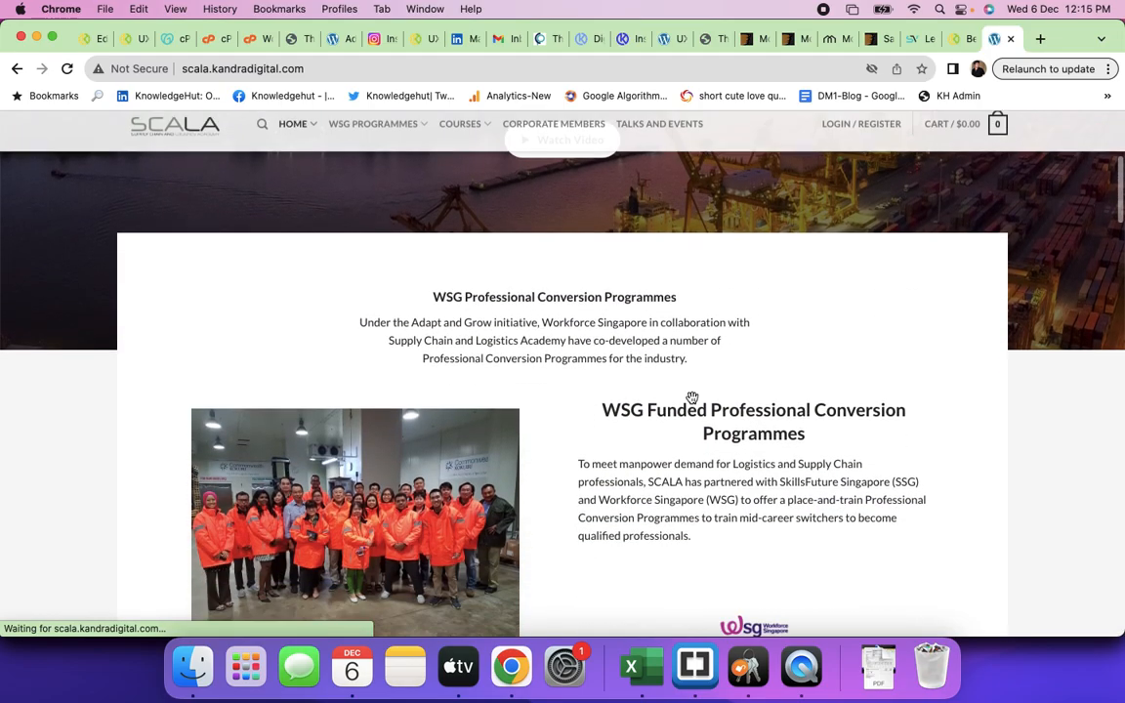
pyautogui.scroll(-1, 692, 402)
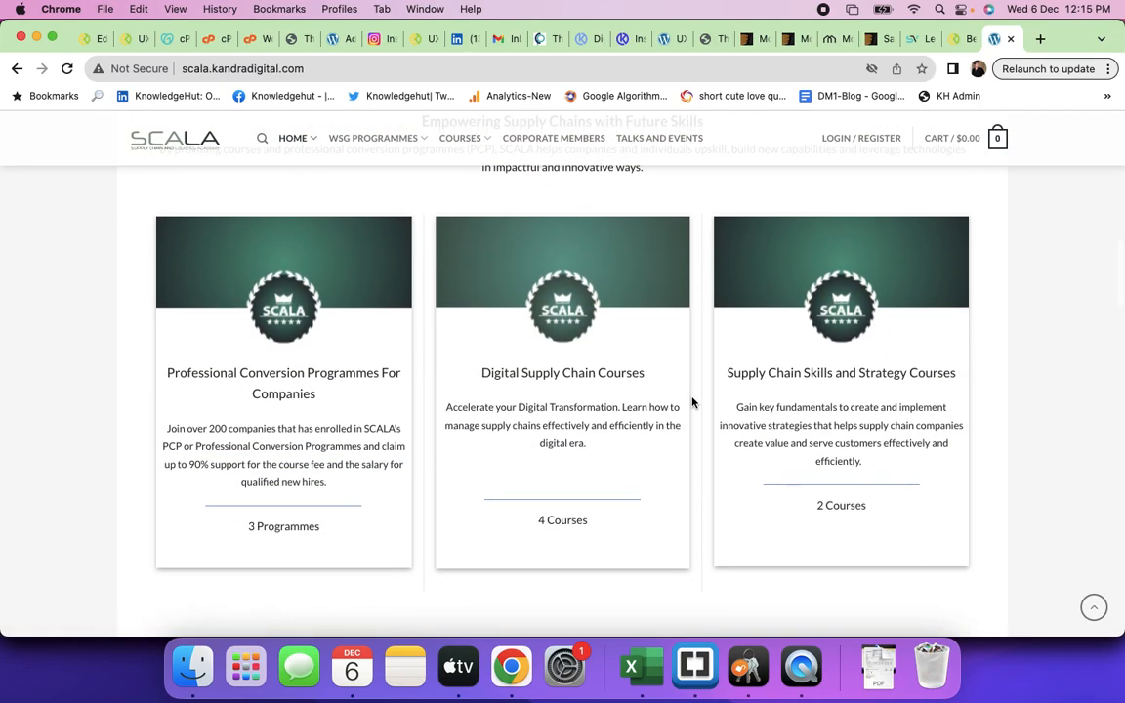
pyautogui.scroll(-5, 692, 402)
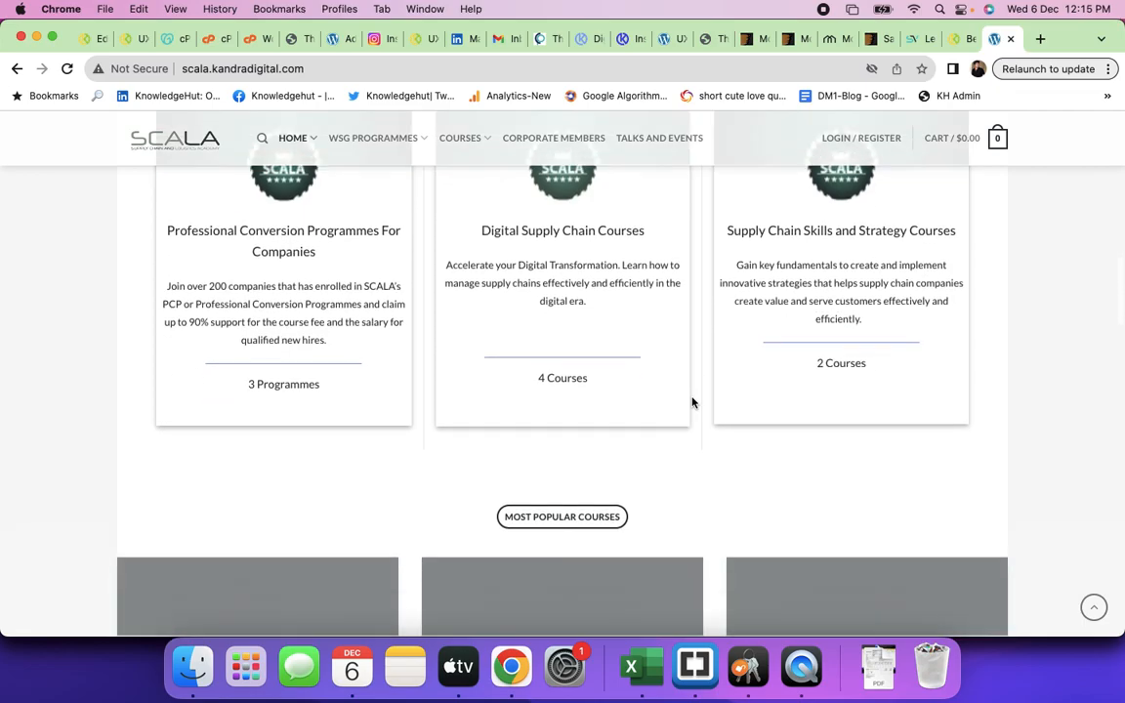
pyautogui.scroll(-10, 692, 402)
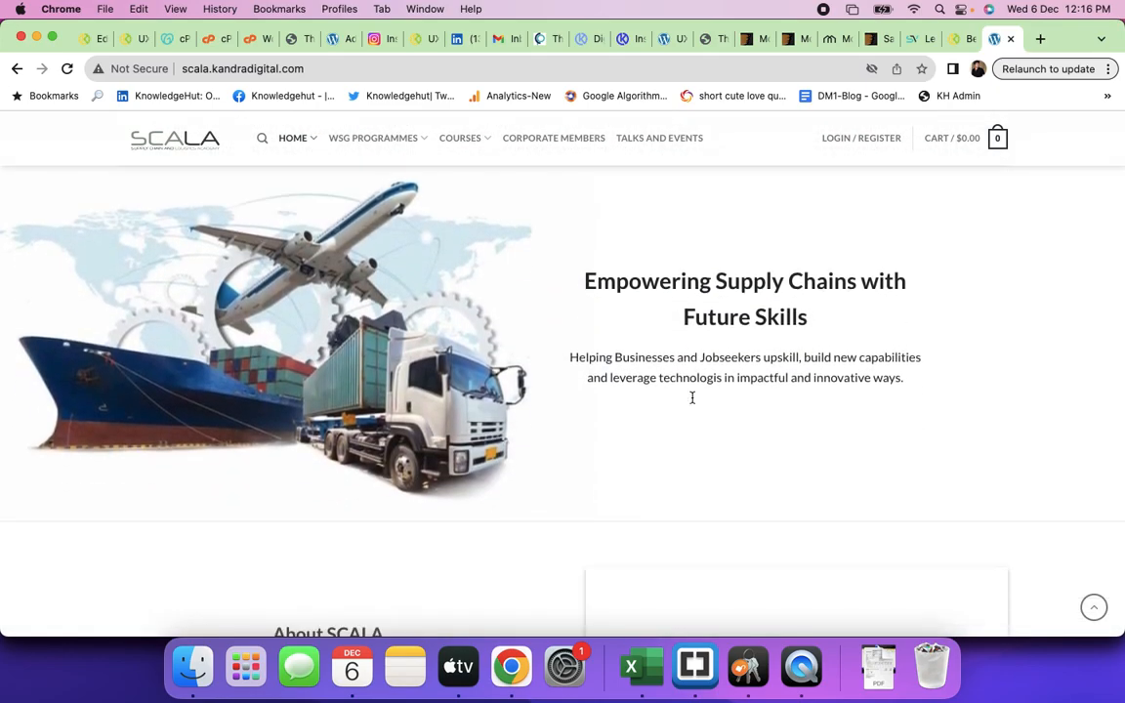
pyautogui.scroll(-10, 692, 402)
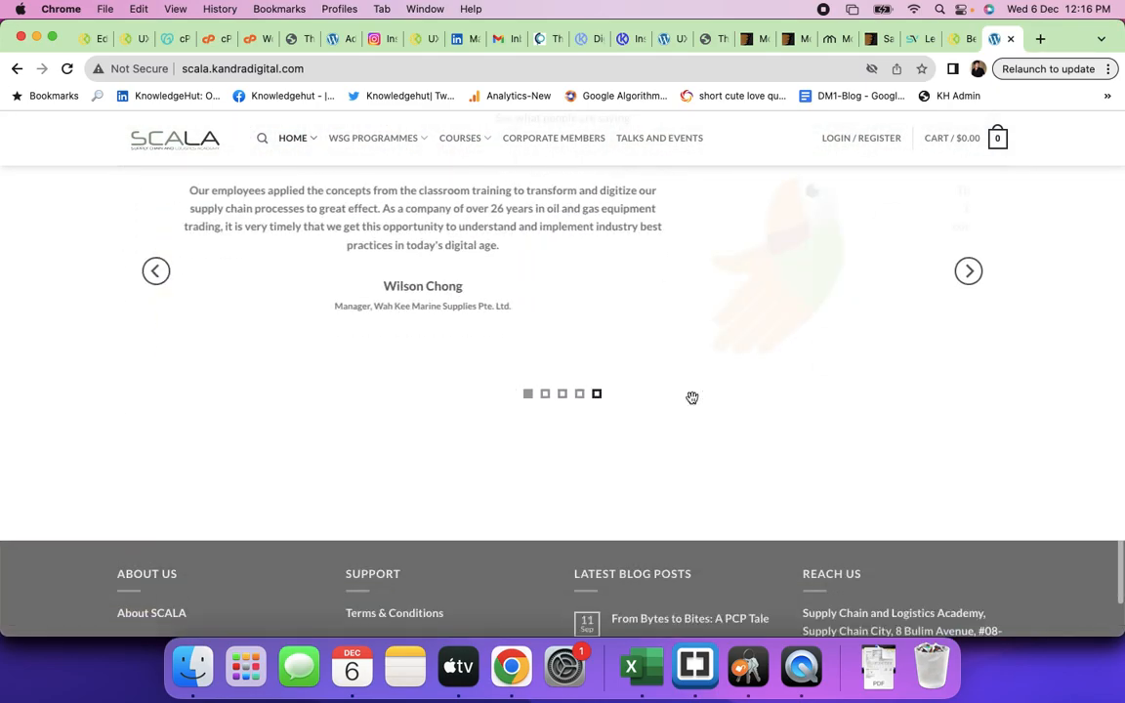
pyautogui.scroll(15, 692, 402)
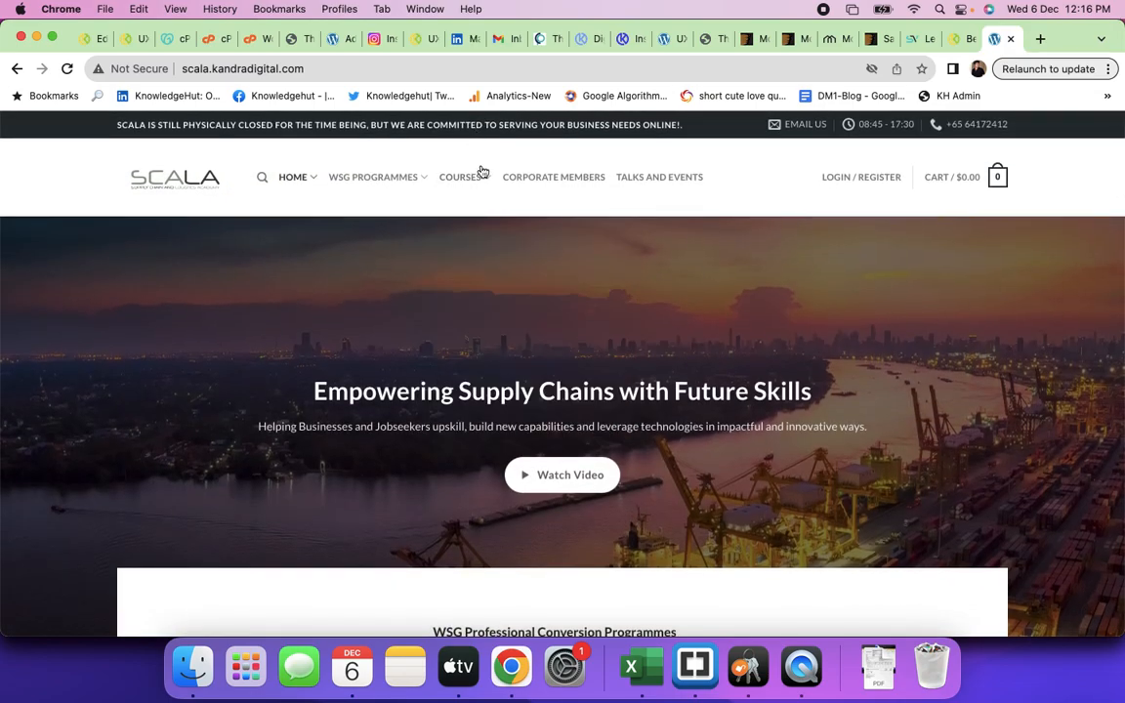
# - Open the AI For Leaders in Supply Chain Management course from the COURSES menu
pyautogui.moveTo(479, 182)
pyautogui.click(483, 234)
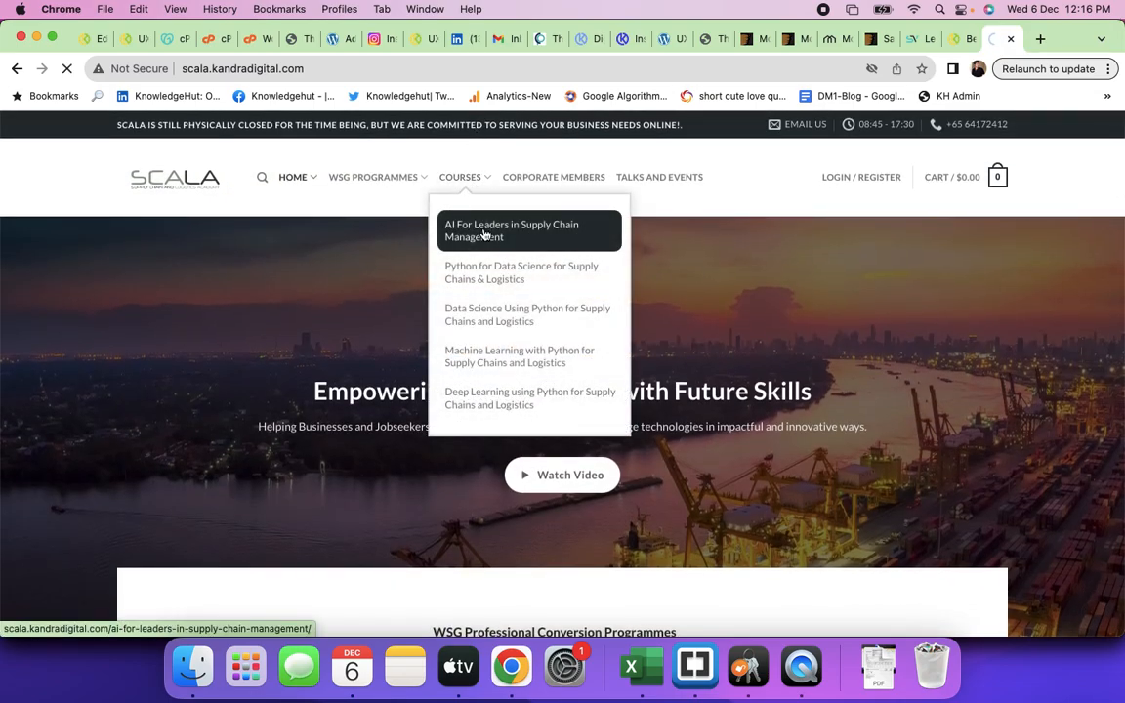
pyautogui.scroll(-6, 683, 332)
pyautogui.scroll(-5, 716, 352)
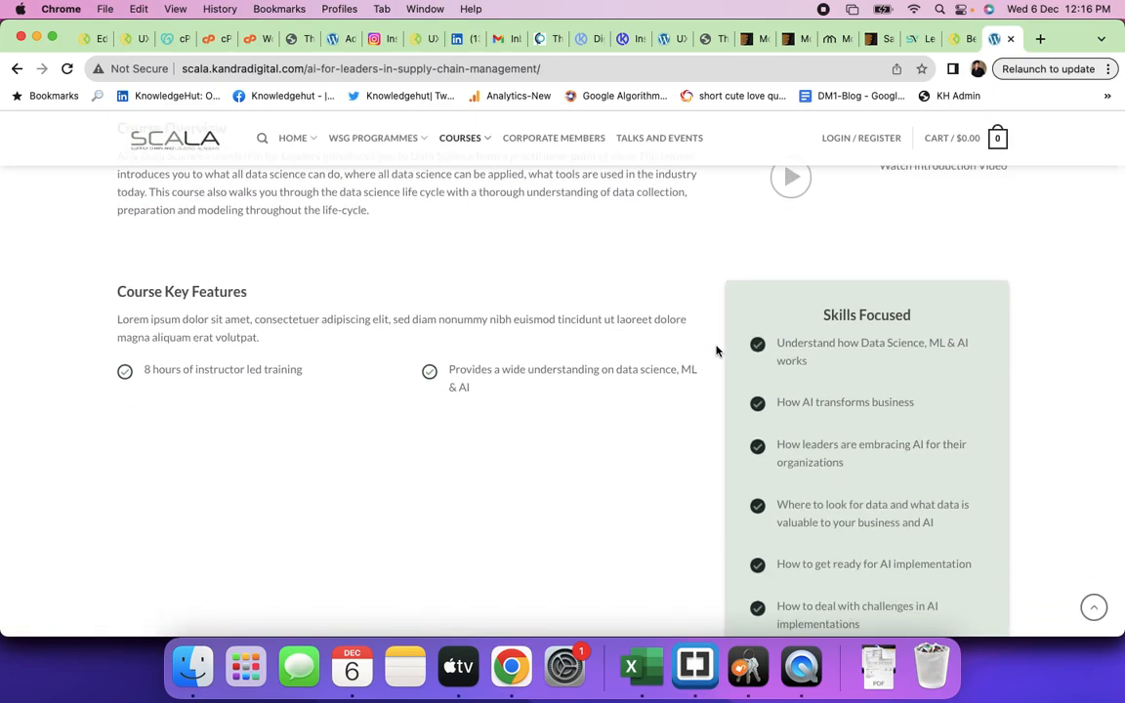
pyautogui.scroll(-10, 716, 352)
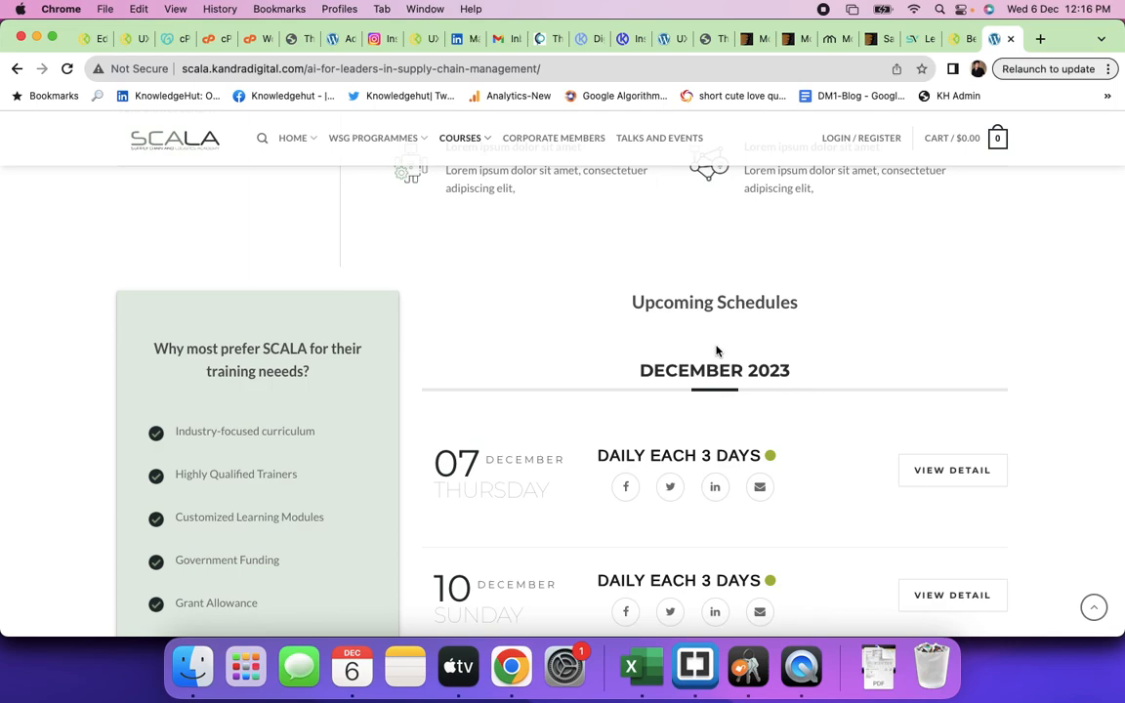
pyautogui.scroll(-10, 647, 421)
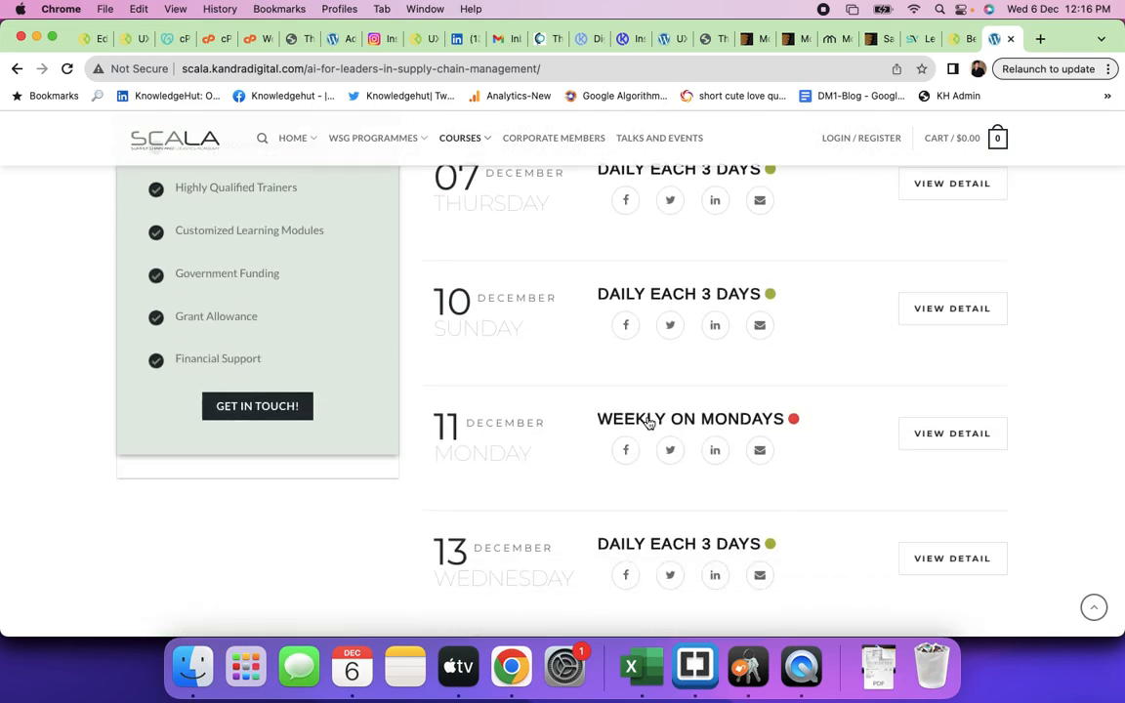
pyautogui.scroll(-3, 647, 422)
pyautogui.scroll(20, 647, 422)
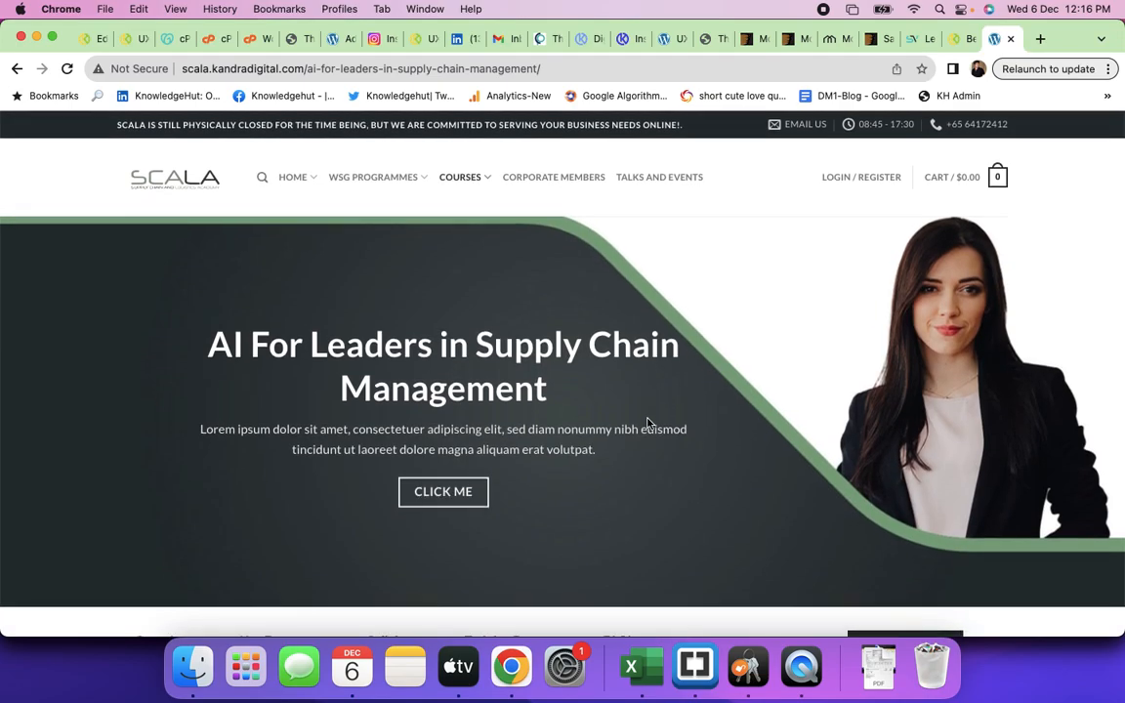
# - Read through the course's December 2023 schedules and FAQs, then scroll back up
pyautogui.scroll(-5, 647, 422)
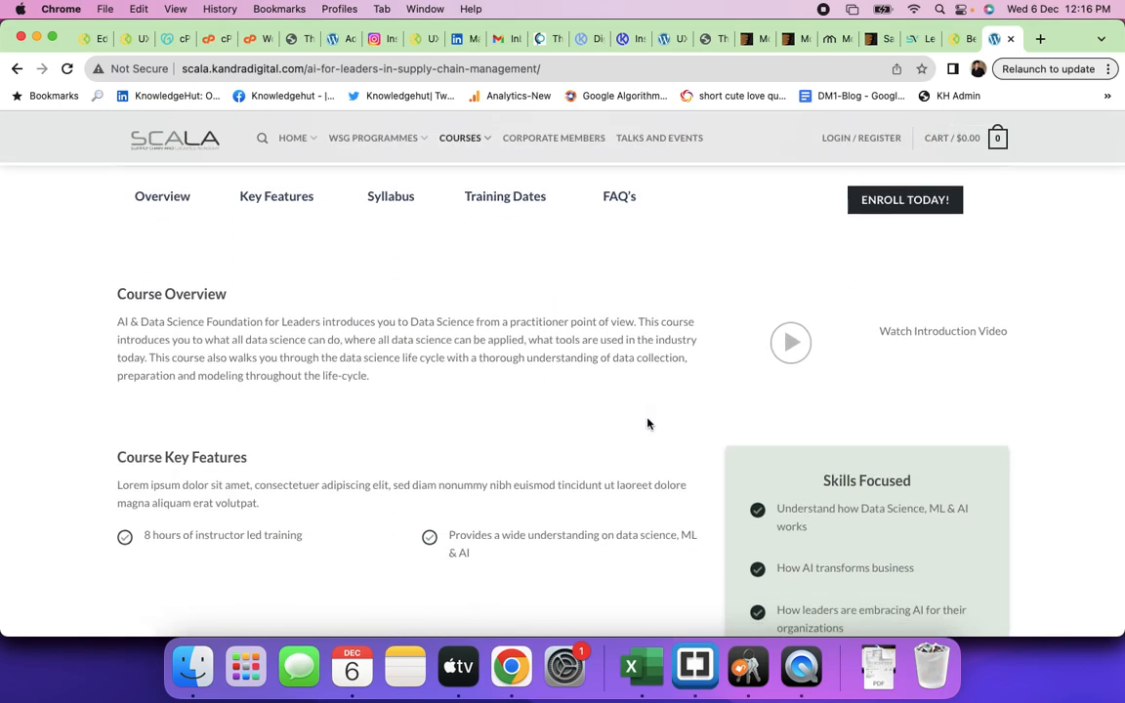
pyautogui.scroll(-10, 647, 424)
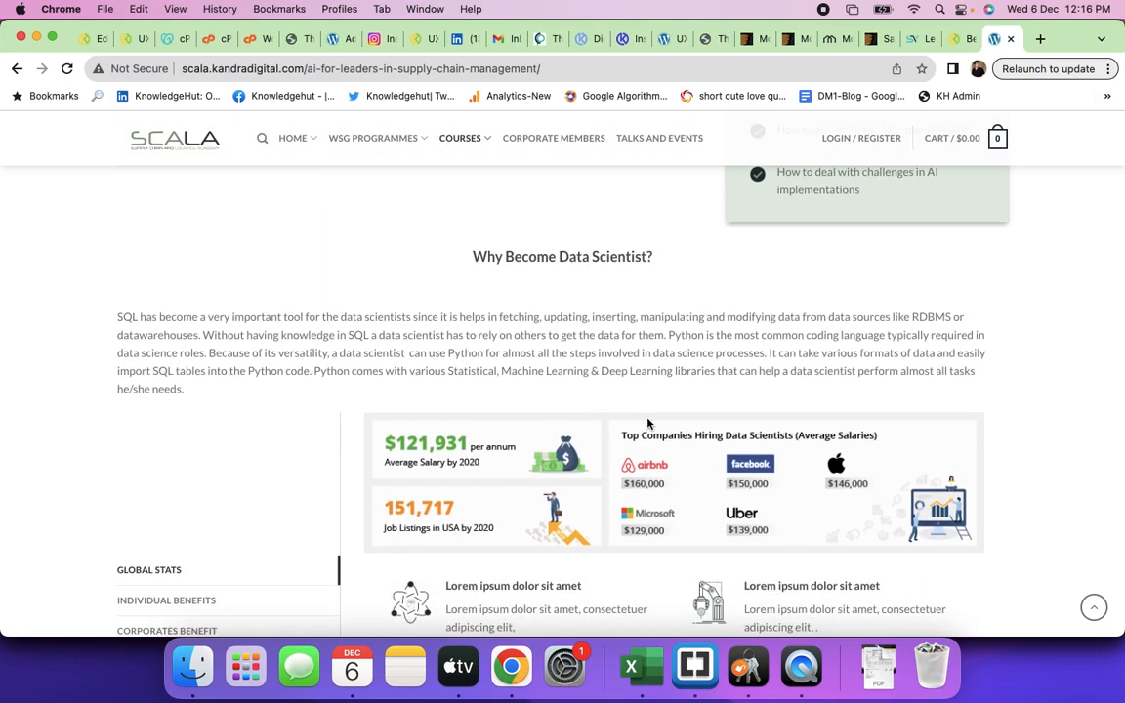
pyautogui.scroll(-8, 648, 424)
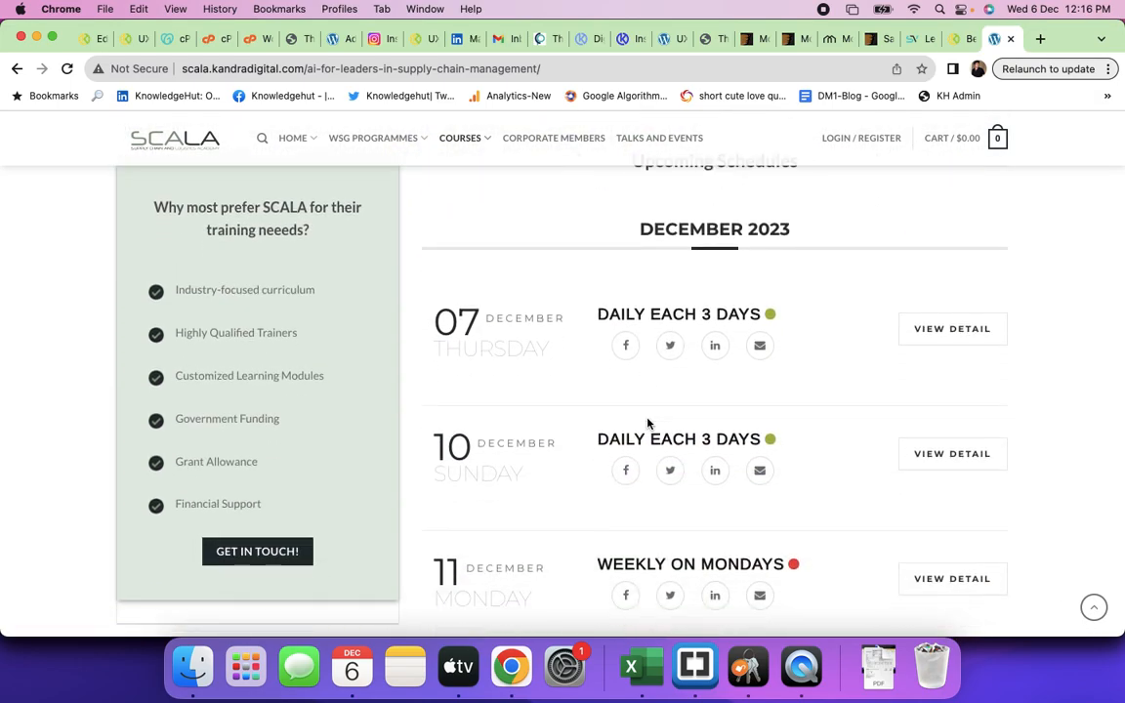
pyautogui.scroll(-4, 647, 424)
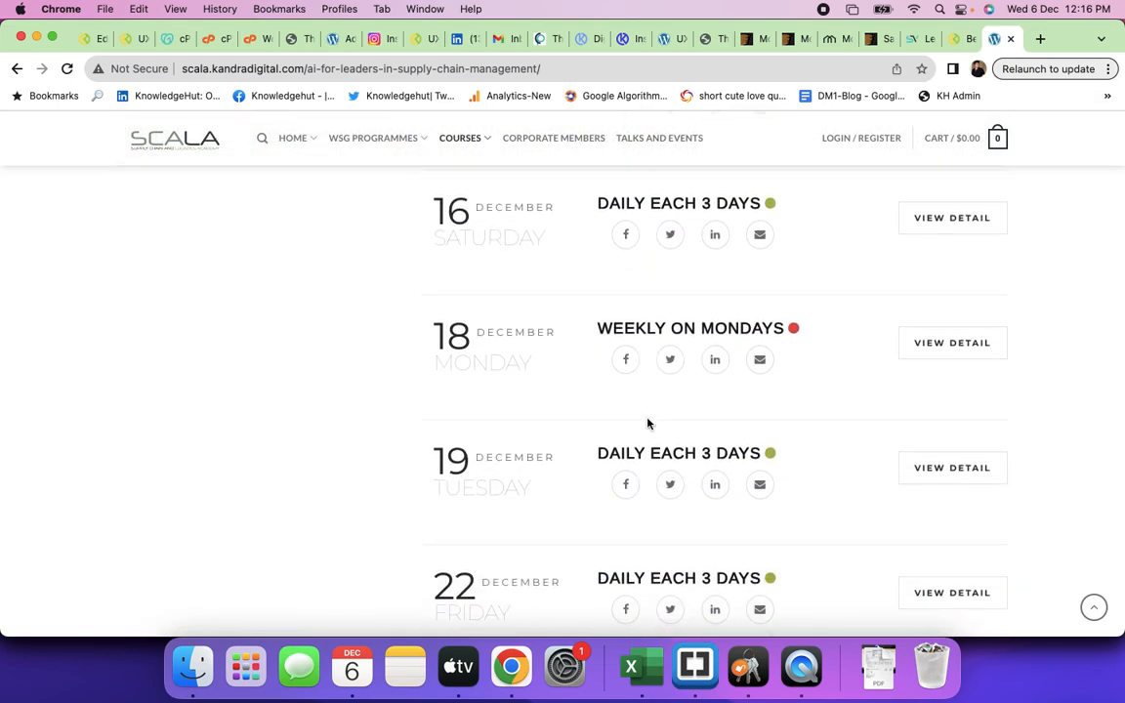
pyautogui.scroll(8, 648, 424)
pyautogui.scroll(1, 648, 423)
pyautogui.scroll(-10, 647, 424)
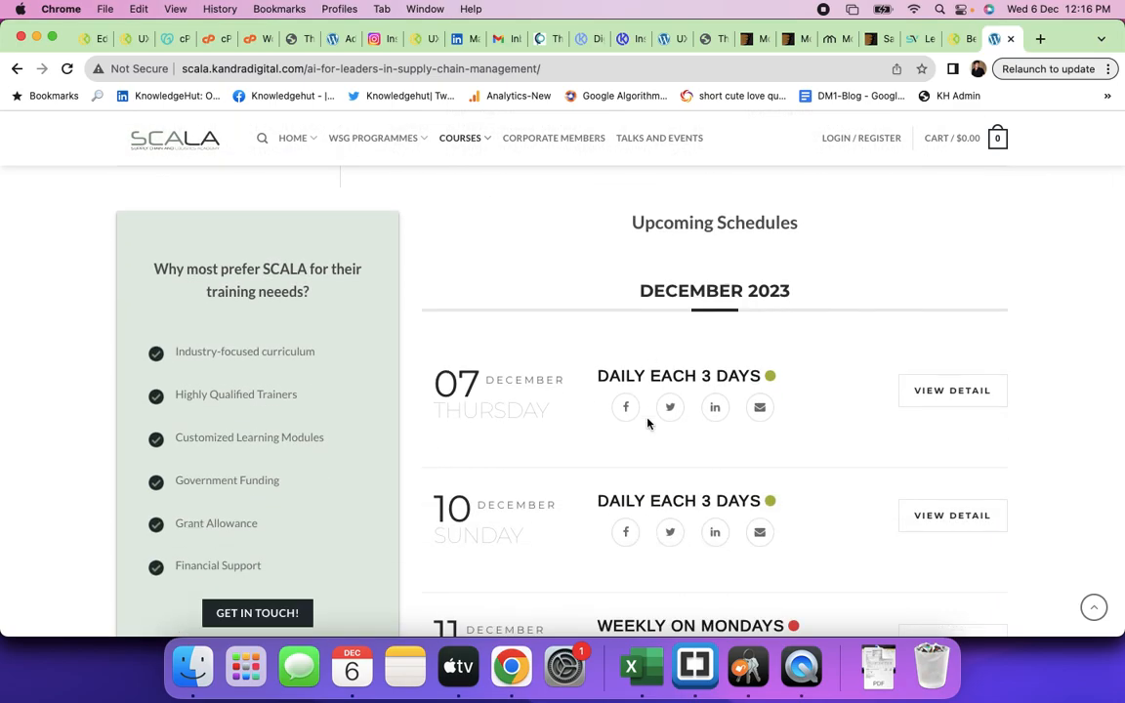
pyautogui.scroll(-15, 647, 424)
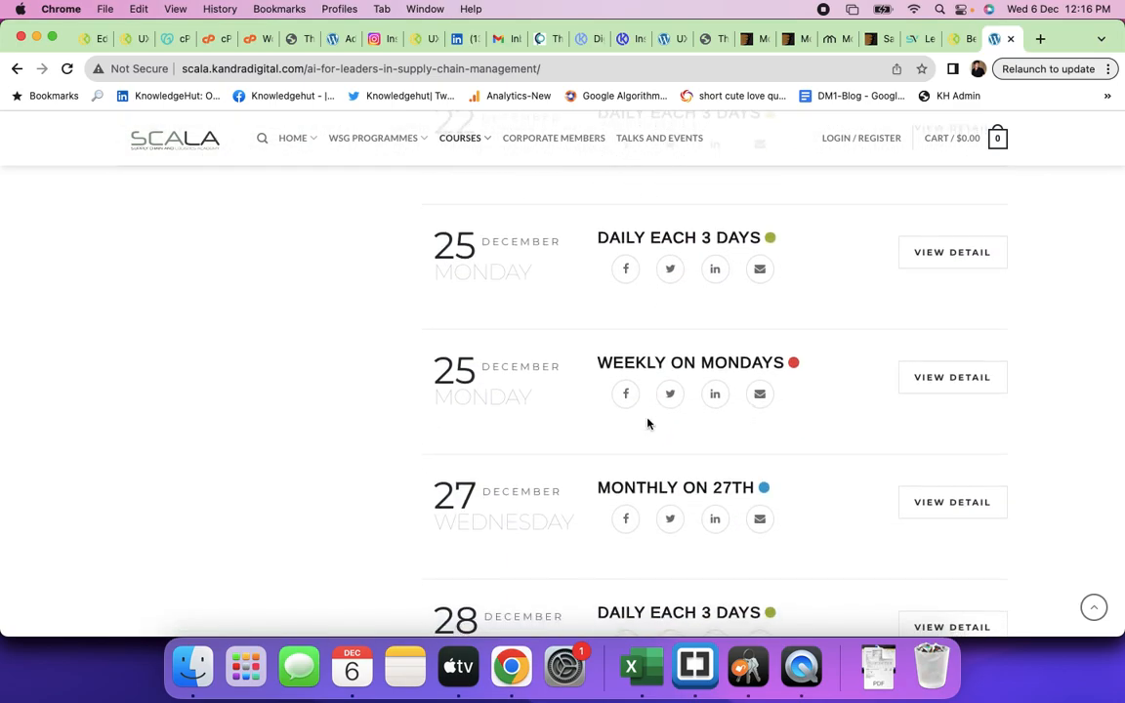
pyautogui.scroll(-15, 647, 423)
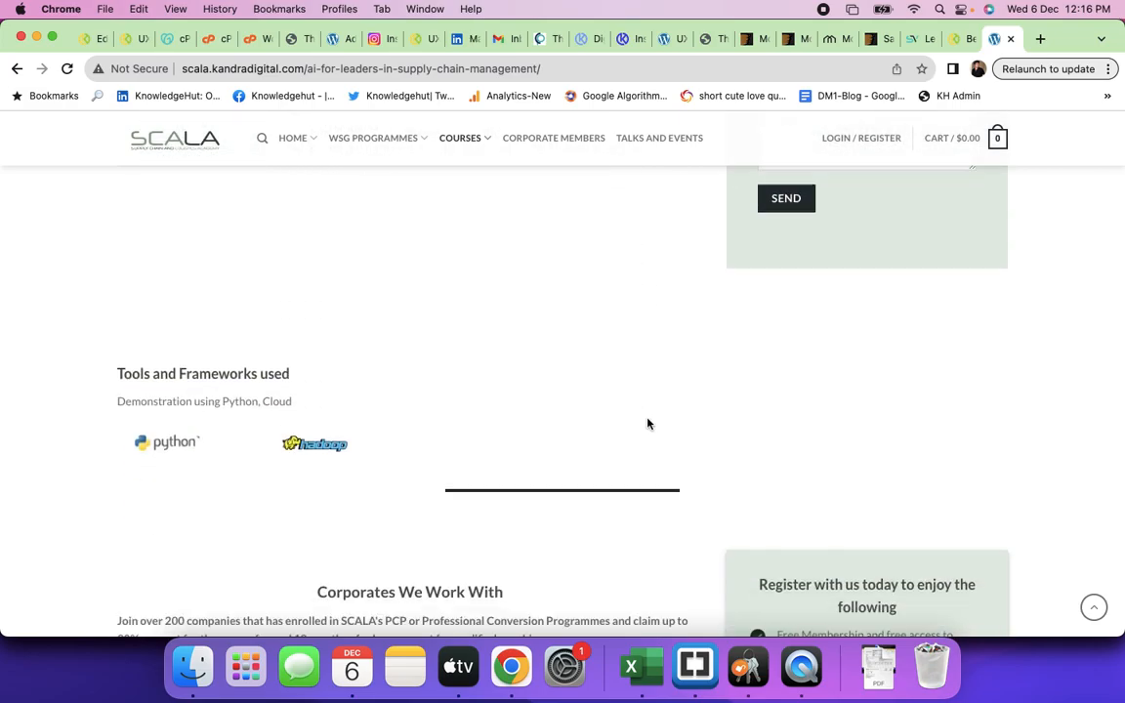
pyautogui.scroll(-15, 647, 424)
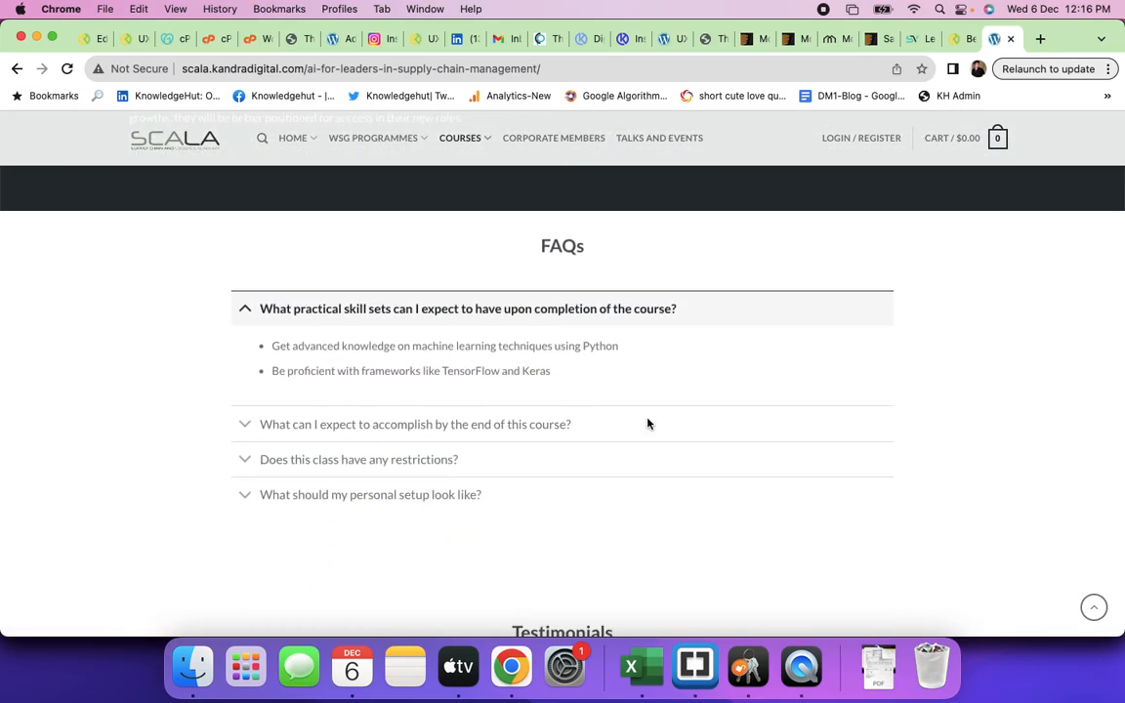
pyautogui.scroll(5, 647, 418)
pyautogui.scroll(20, 647, 419)
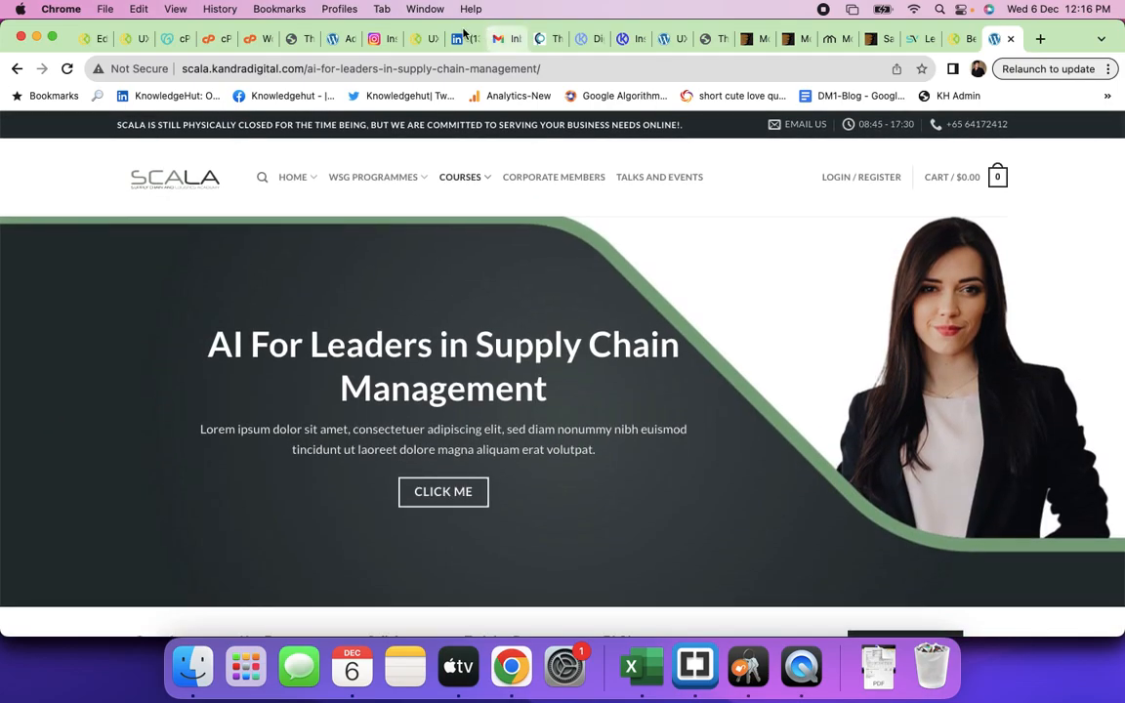
# - Read through Kandra Foods' Chicken Pickle product page, then return to ThemeForest's MoversCO page
pyautogui.click(962, 43)
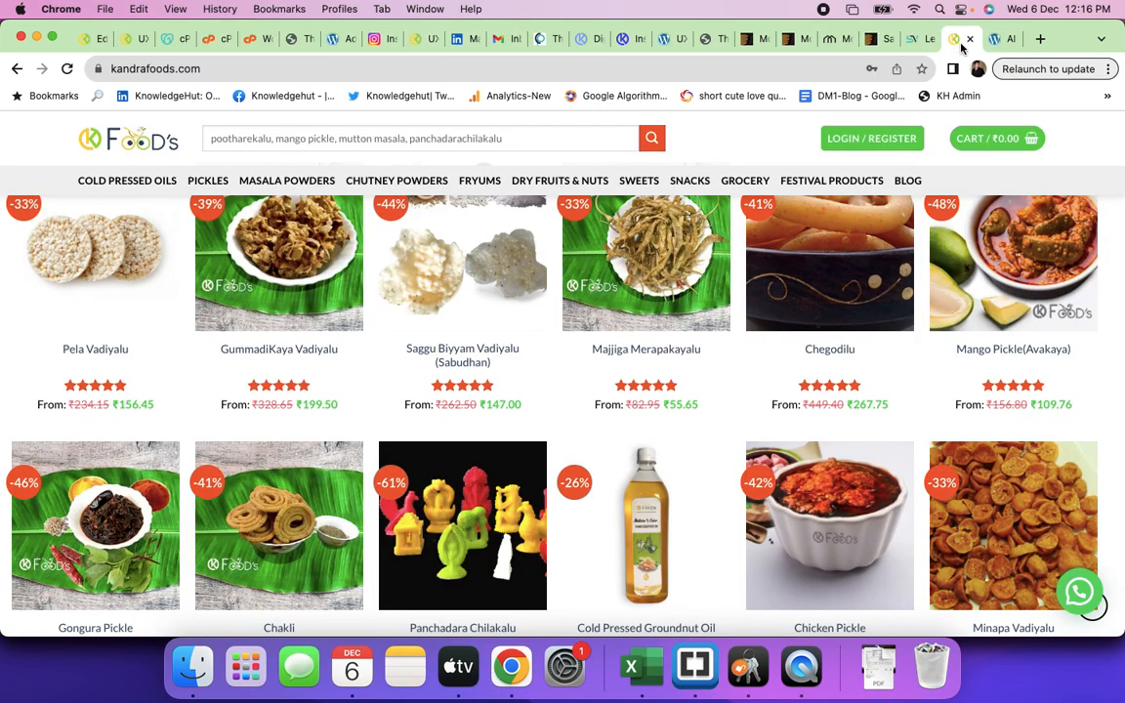
pyautogui.click(796, 491)
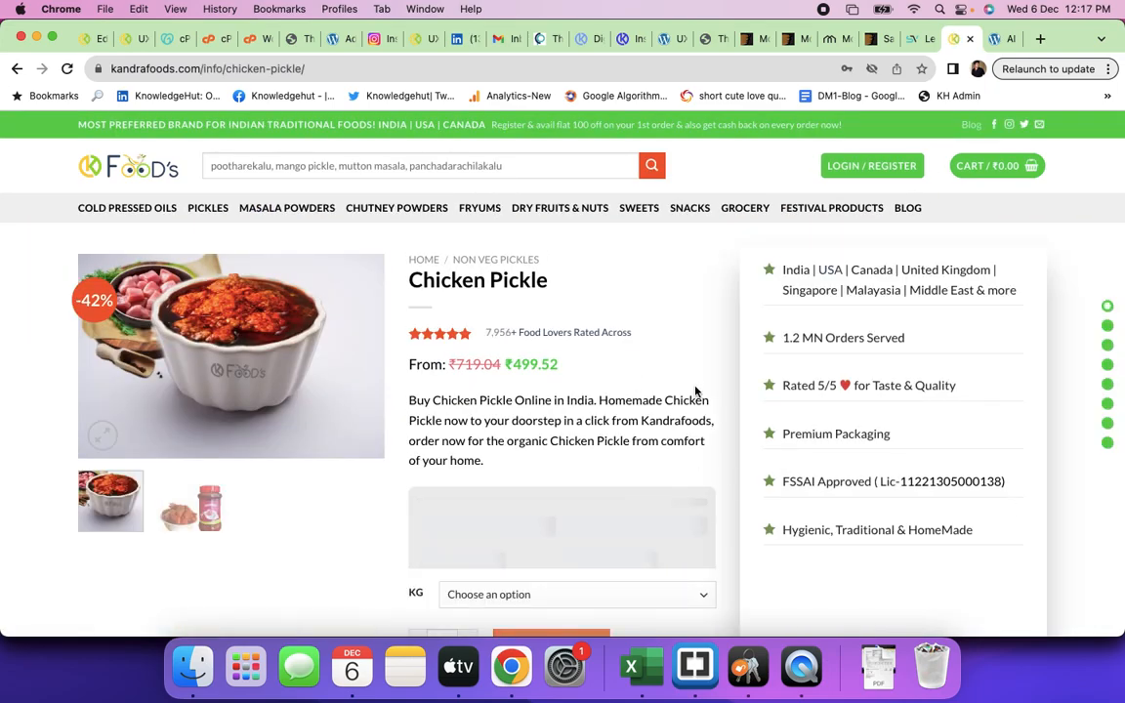
pyautogui.scroll(-5, 696, 391)
pyautogui.scroll(-15, 696, 391)
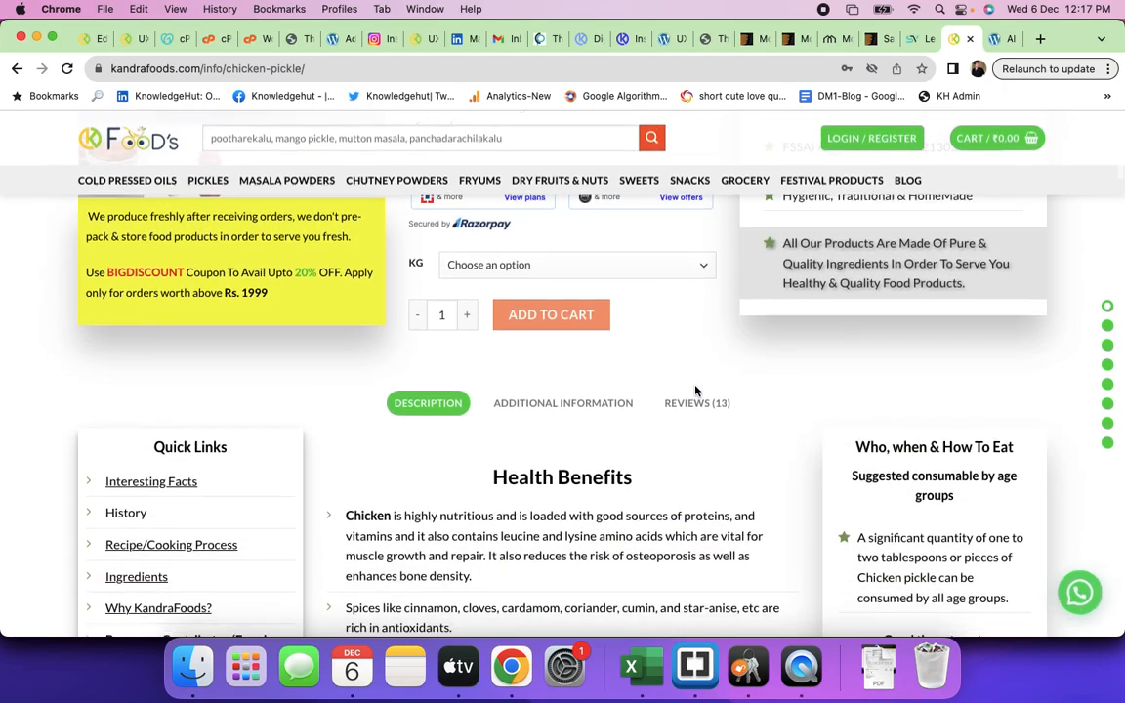
pyautogui.scroll(-15, 695, 389)
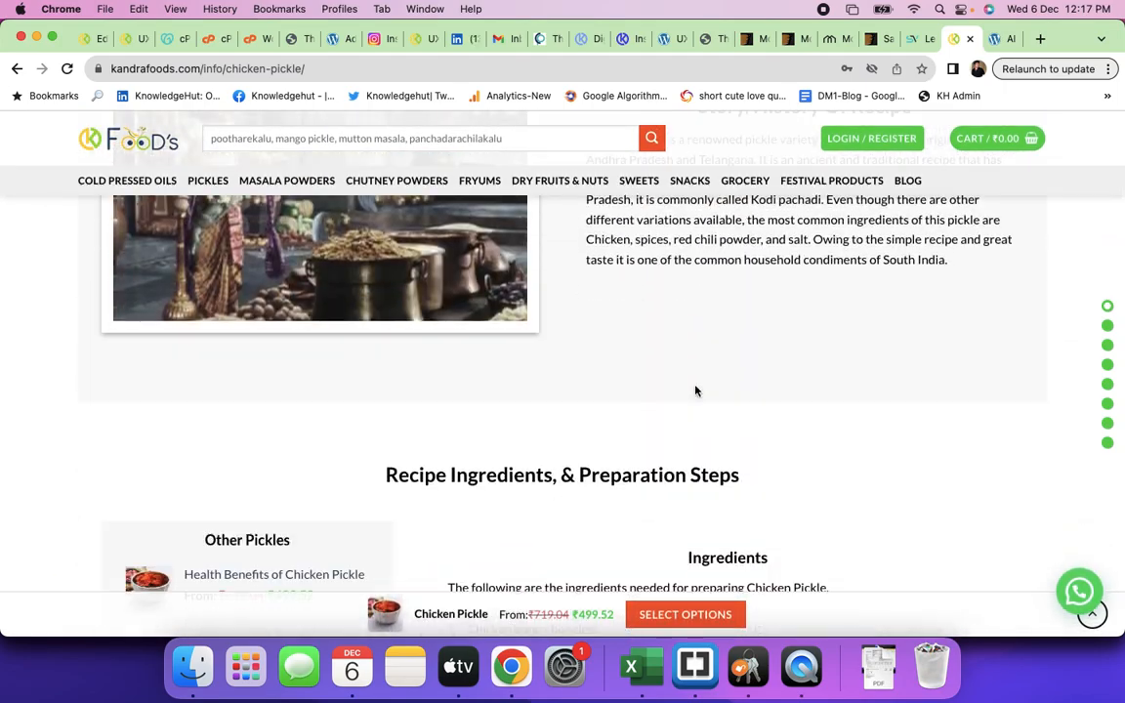
pyautogui.scroll(-20, 695, 390)
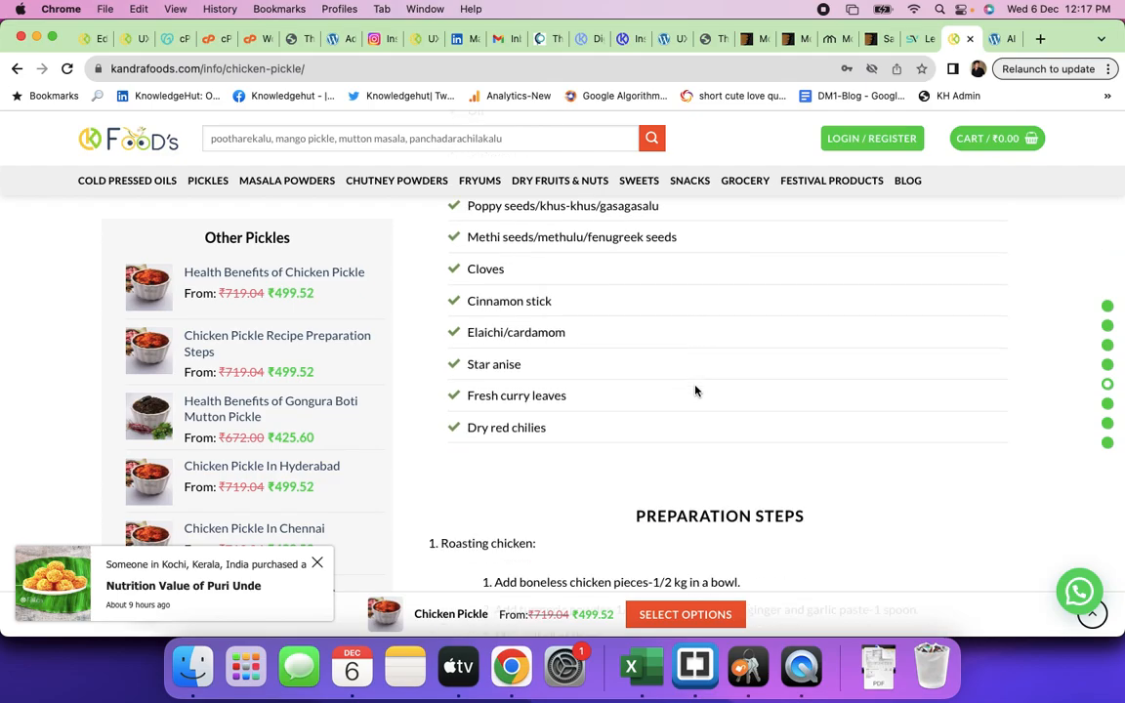
pyautogui.scroll(-20, 695, 390)
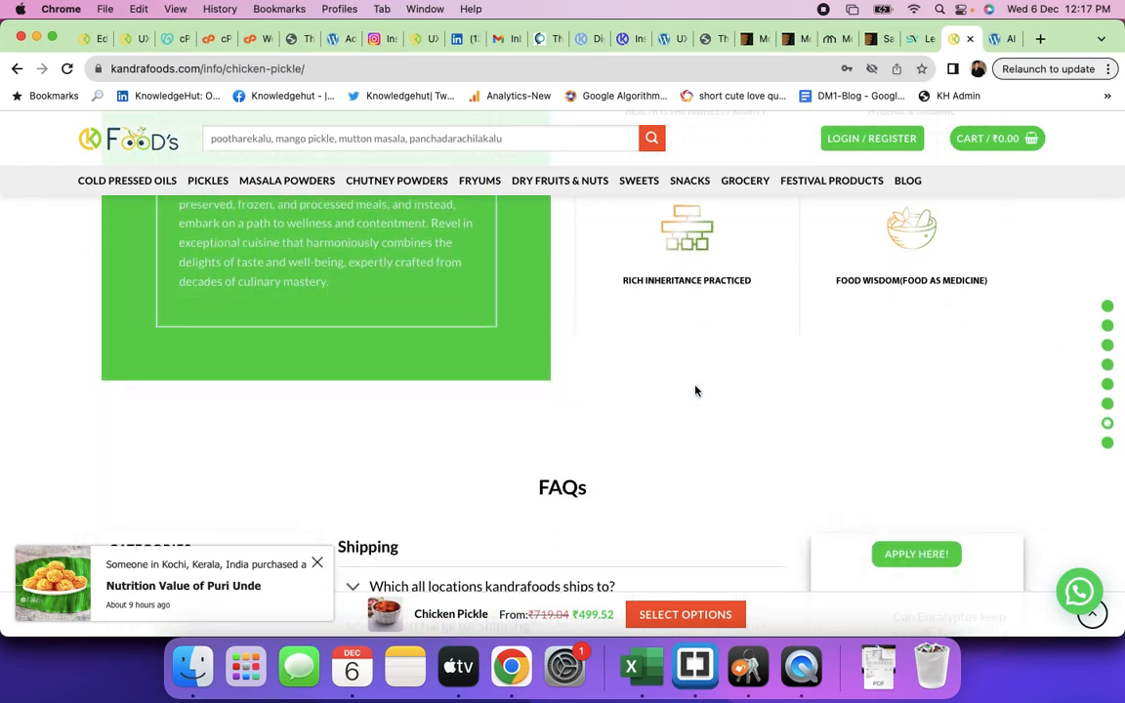
pyautogui.scroll(-15, 695, 391)
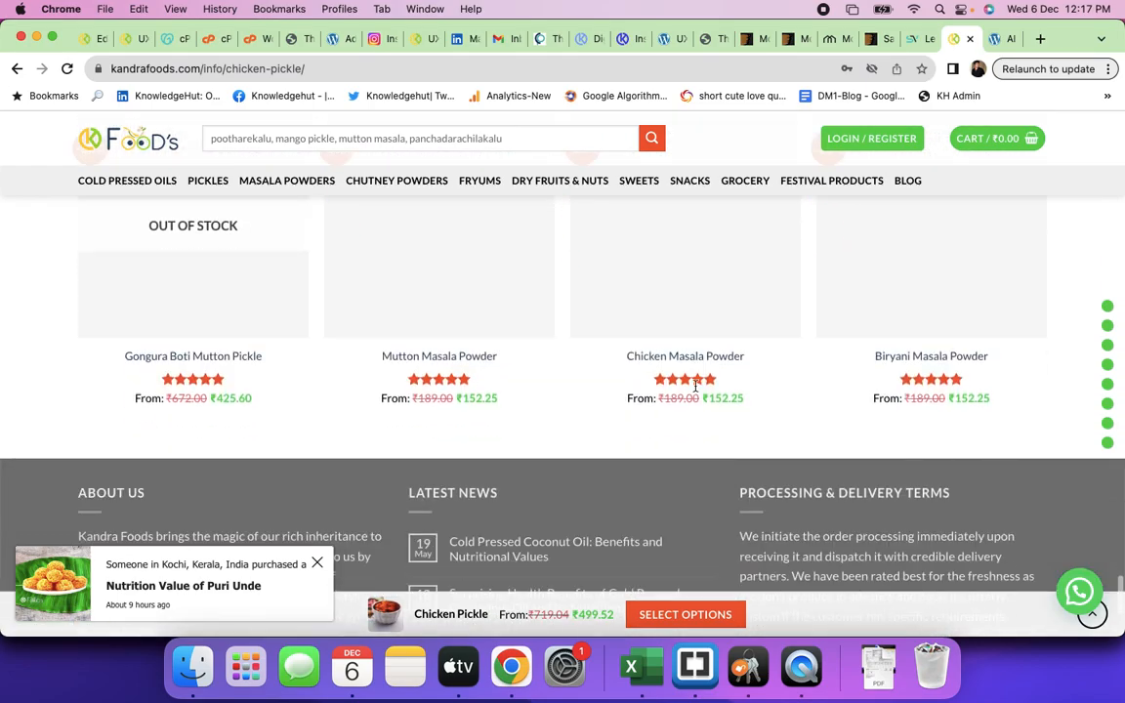
pyautogui.scroll(20, 695, 390)
pyautogui.scroll(6, 695, 391)
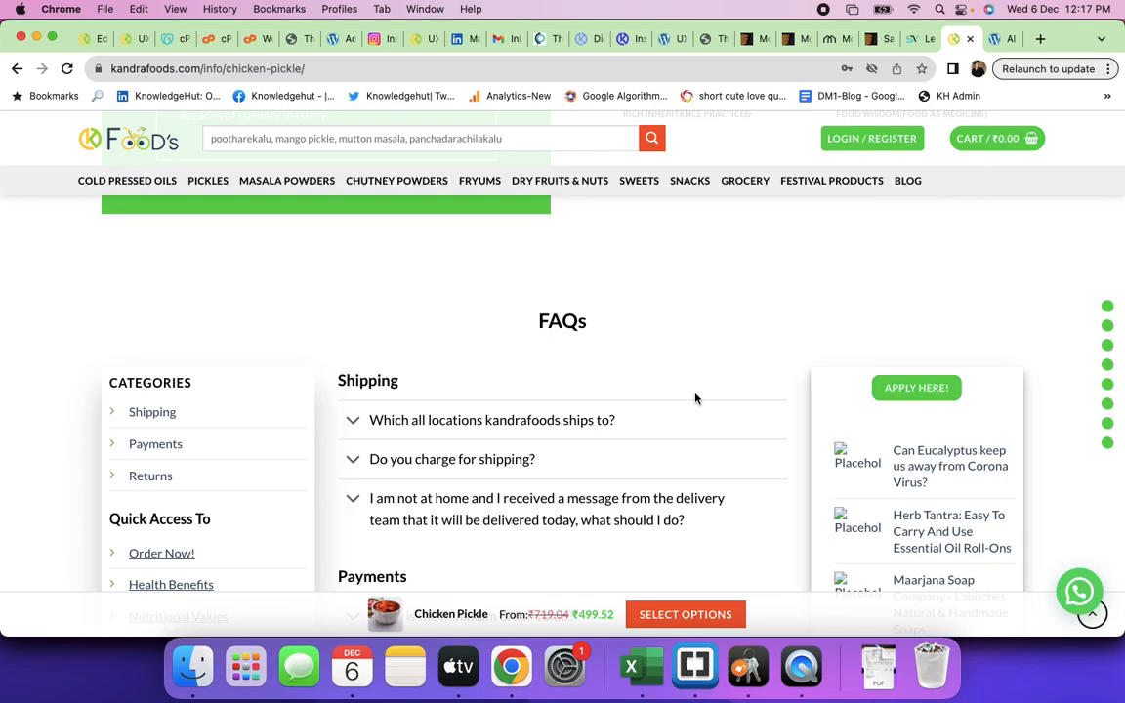
pyautogui.scroll(20, 695, 399)
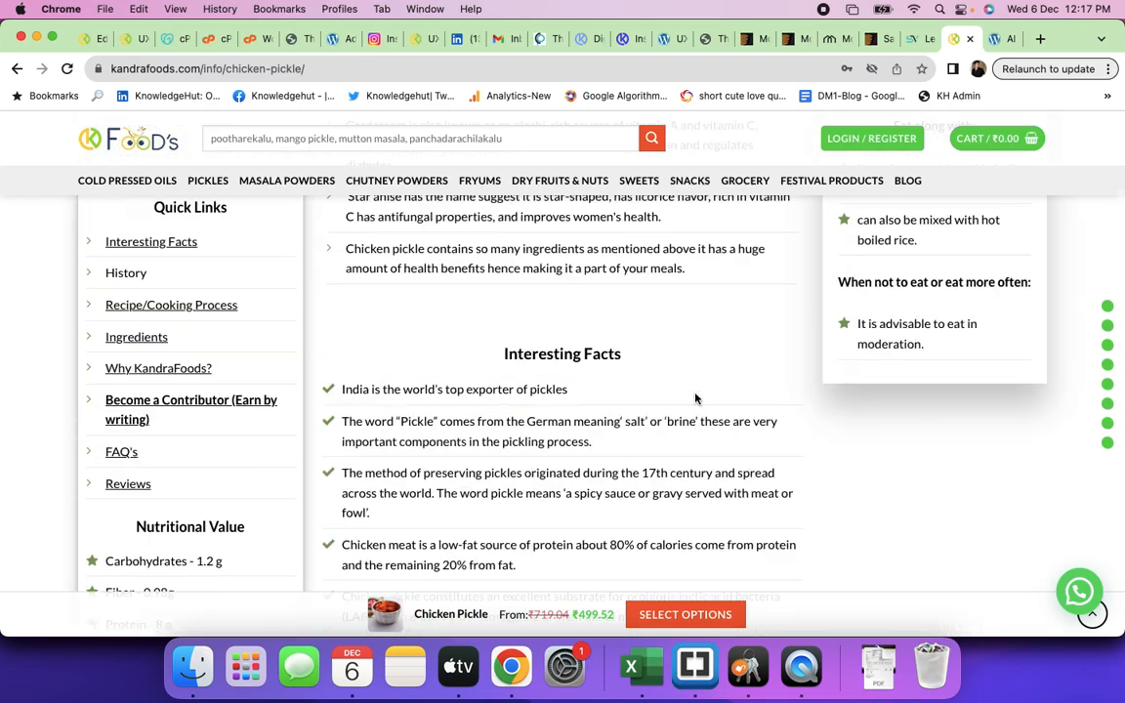
pyautogui.scroll(10, 695, 398)
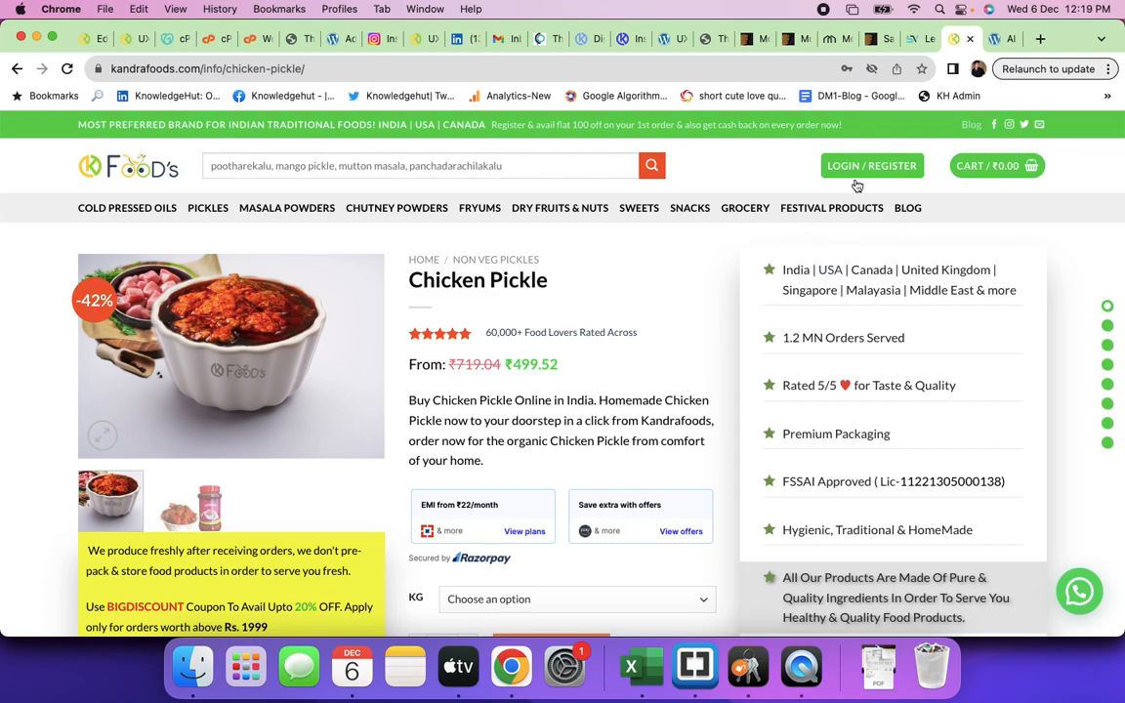
pyautogui.click(750, 41)
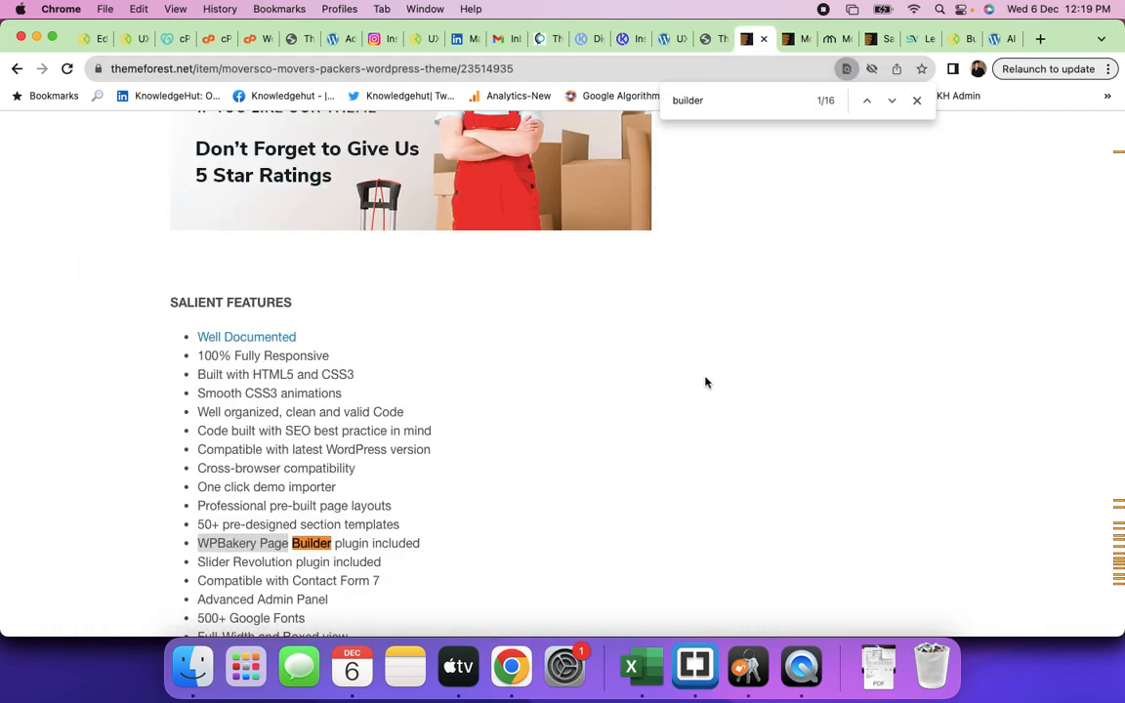
# - Scroll back through the MoversCO item page
pyautogui.scroll(10, 712, 389)
pyautogui.scroll(15, 712, 389)
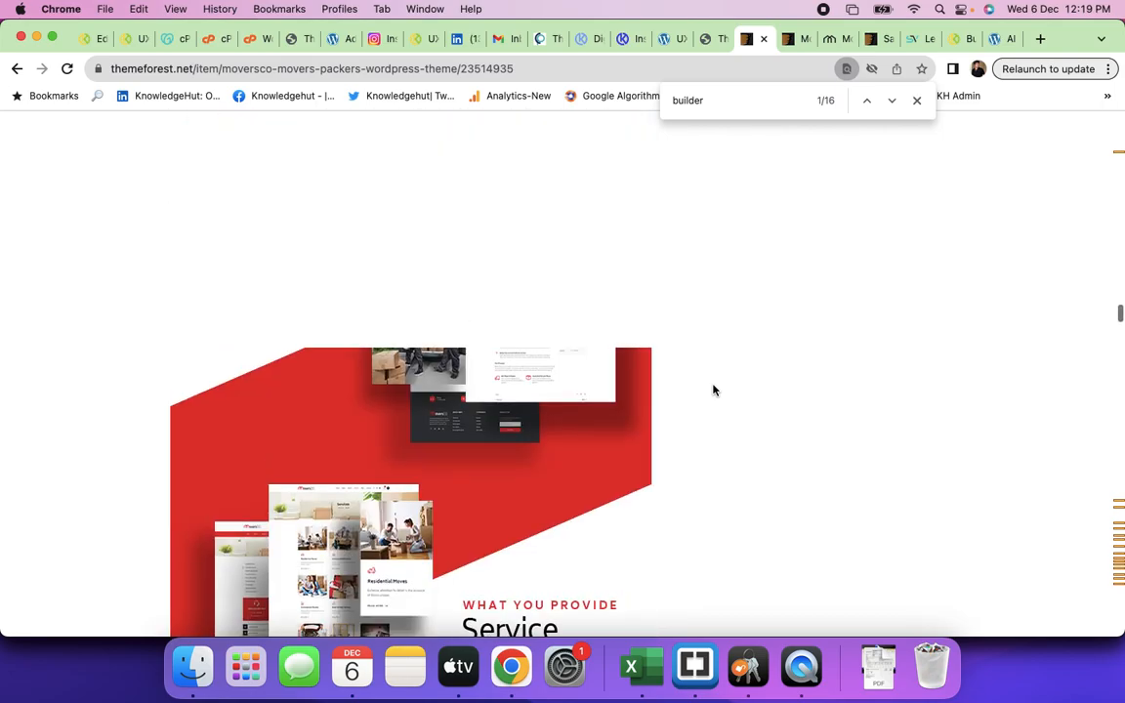
pyautogui.scroll(-15, 713, 390)
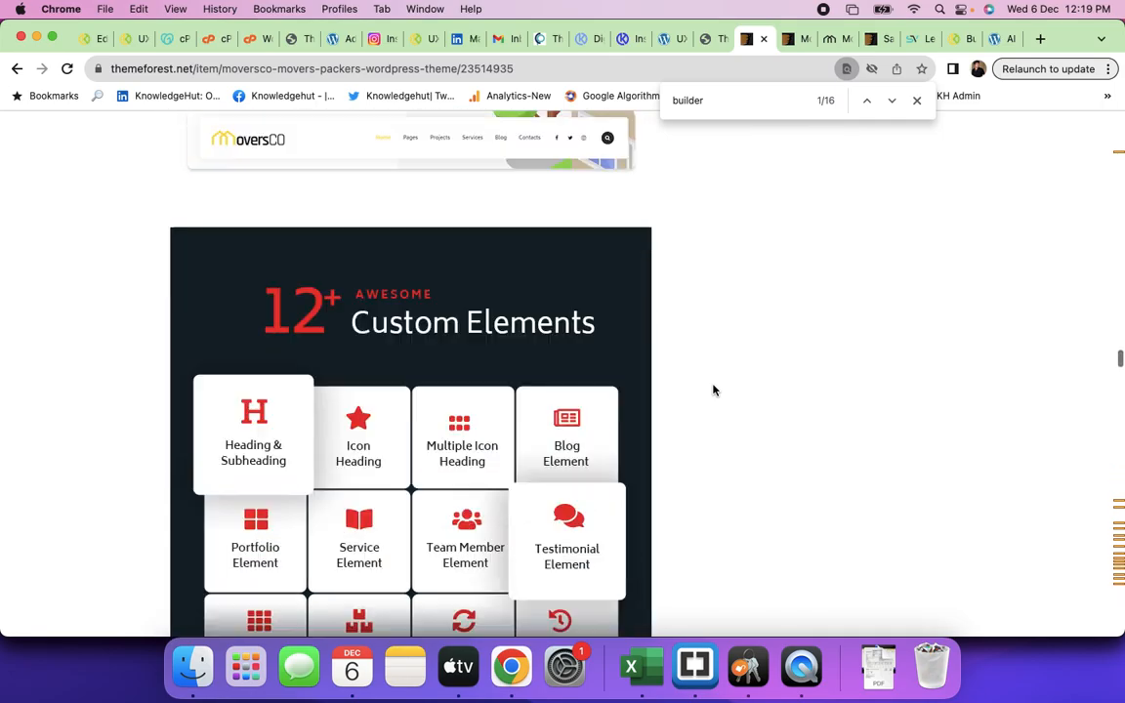
pyautogui.scroll(-10, 713, 390)
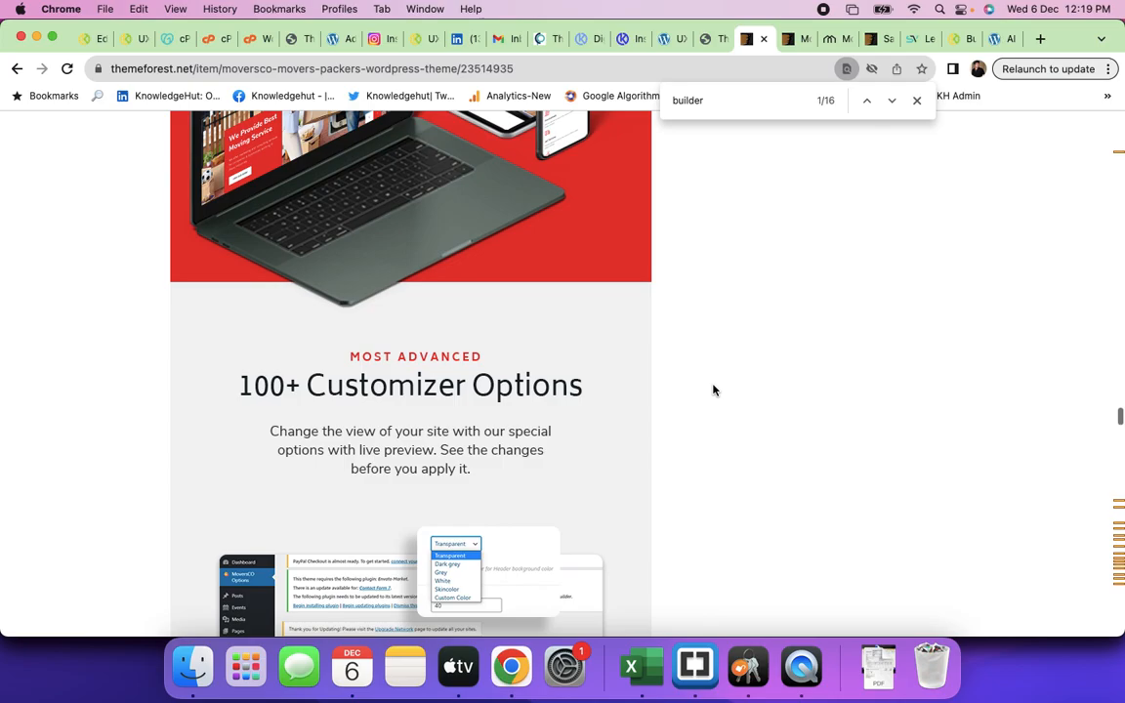
pyautogui.scroll(4, 713, 390)
pyautogui.scroll(20, 712, 390)
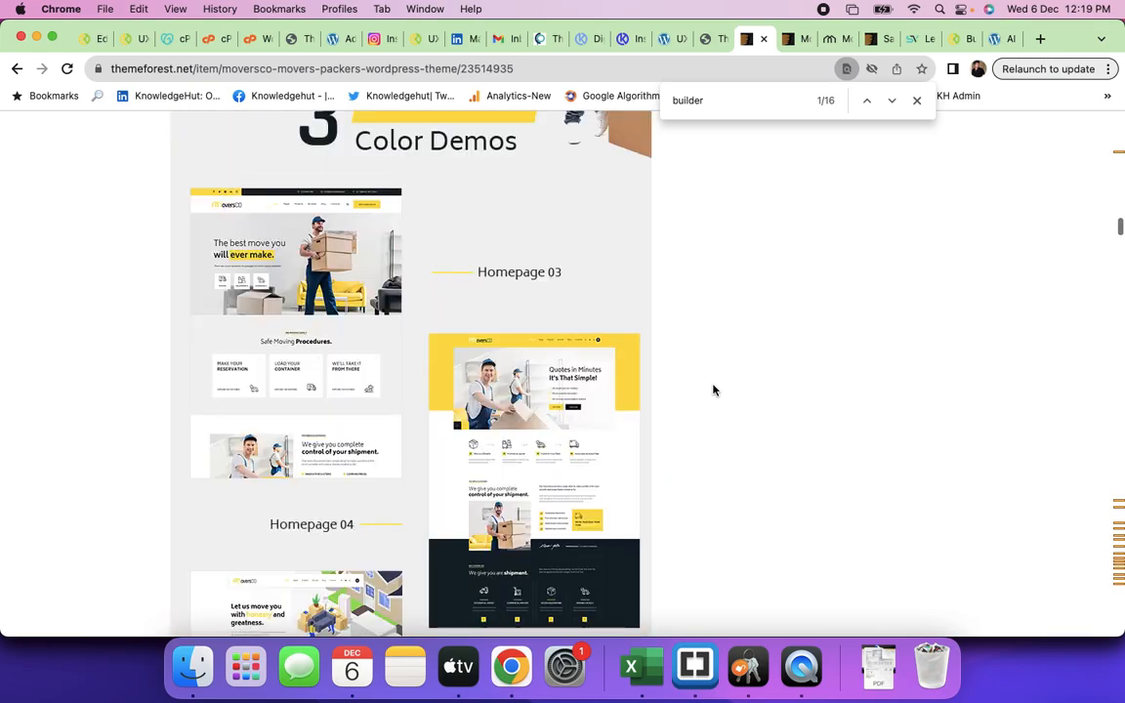
pyautogui.scroll(5, 713, 389)
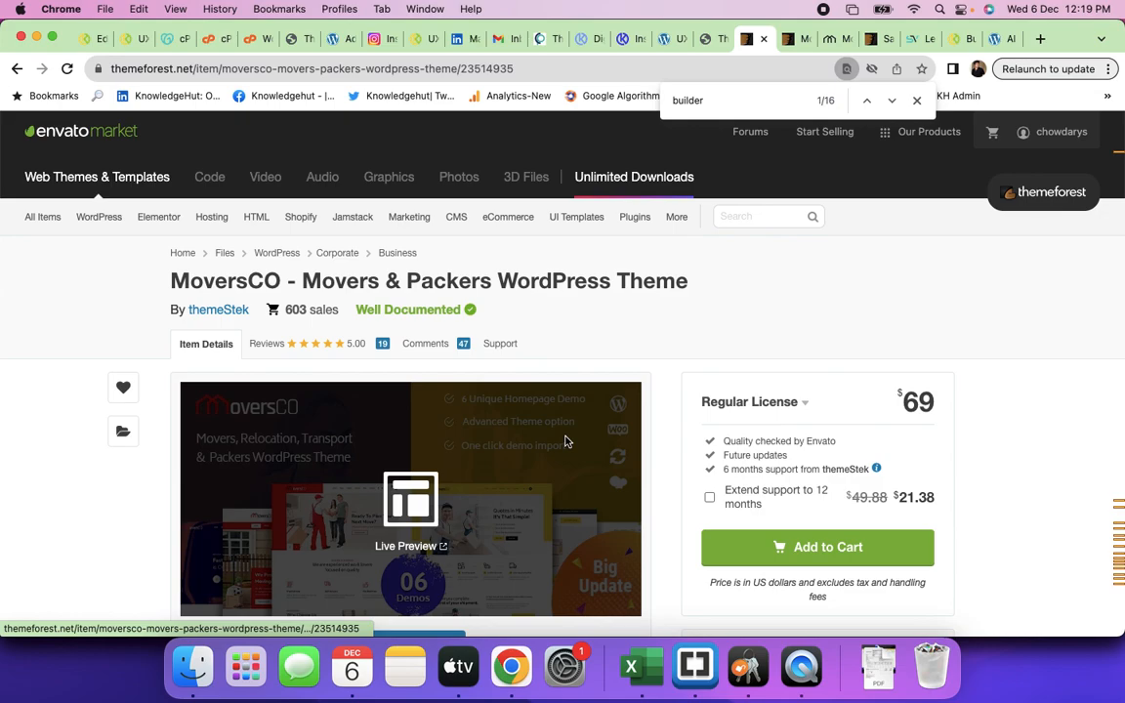
# - Go back to the 'packers and movers' results and scroll past Trago to Cargo HUB and MoveCo
pyautogui.click(16, 69)
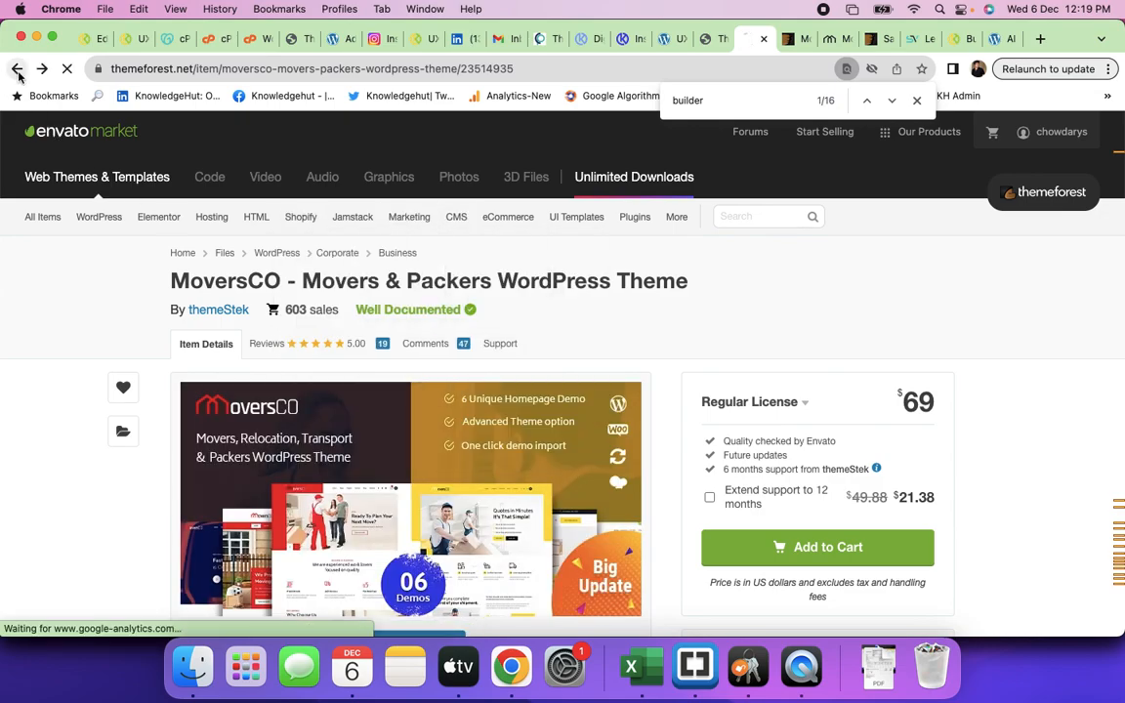
pyautogui.scroll(-5, 773, 368)
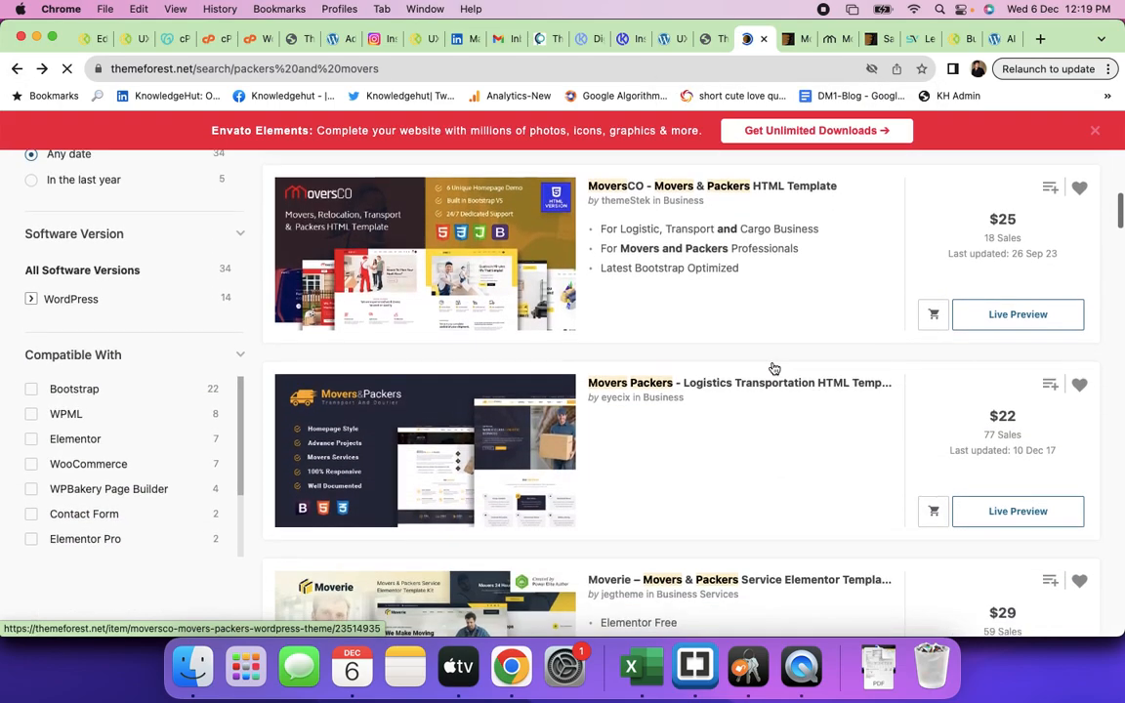
pyautogui.scroll(-5, 773, 368)
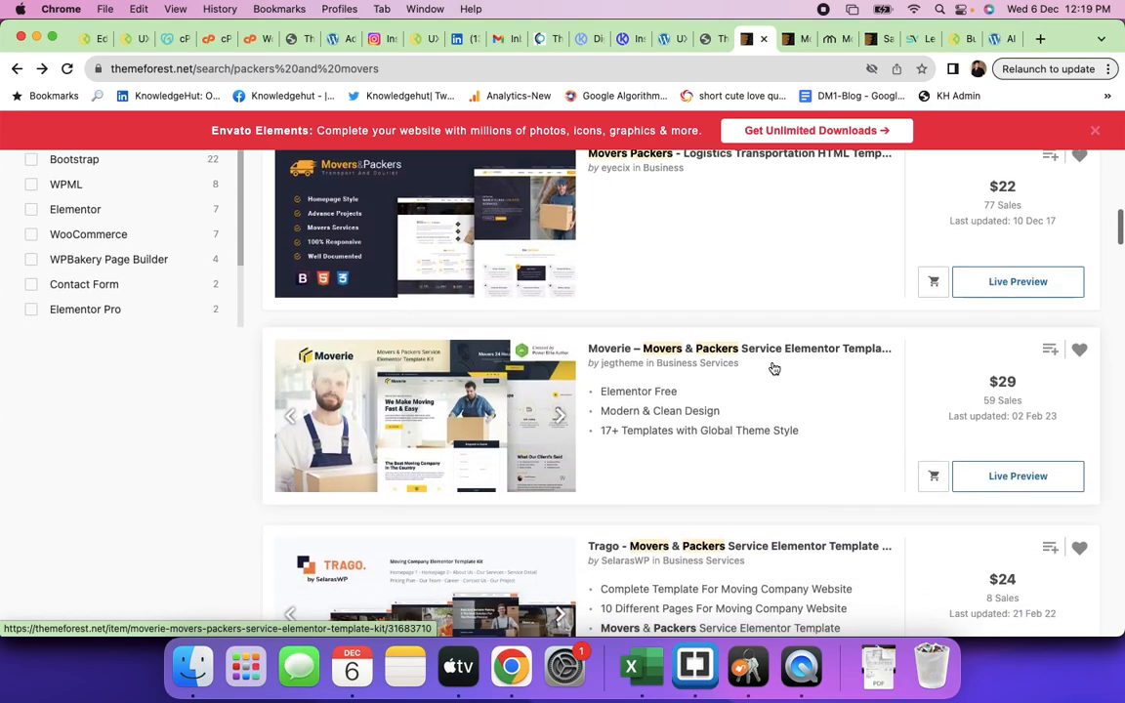
pyautogui.scroll(-3, 773, 368)
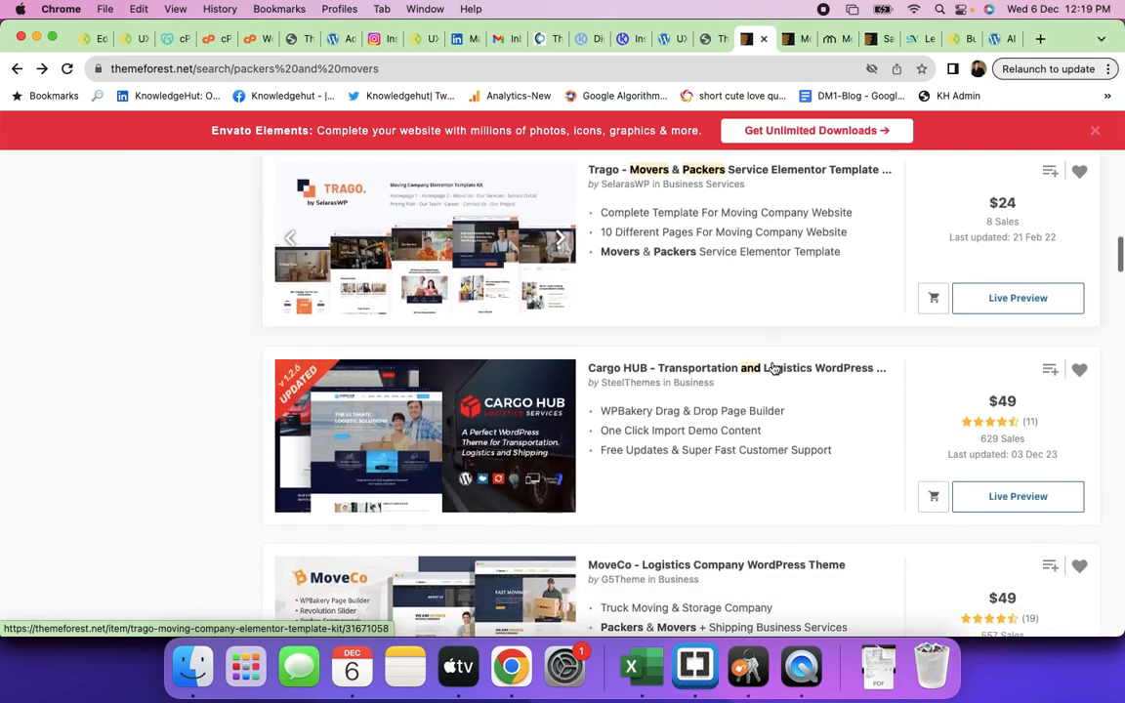
pyautogui.scroll(-1, 773, 368)
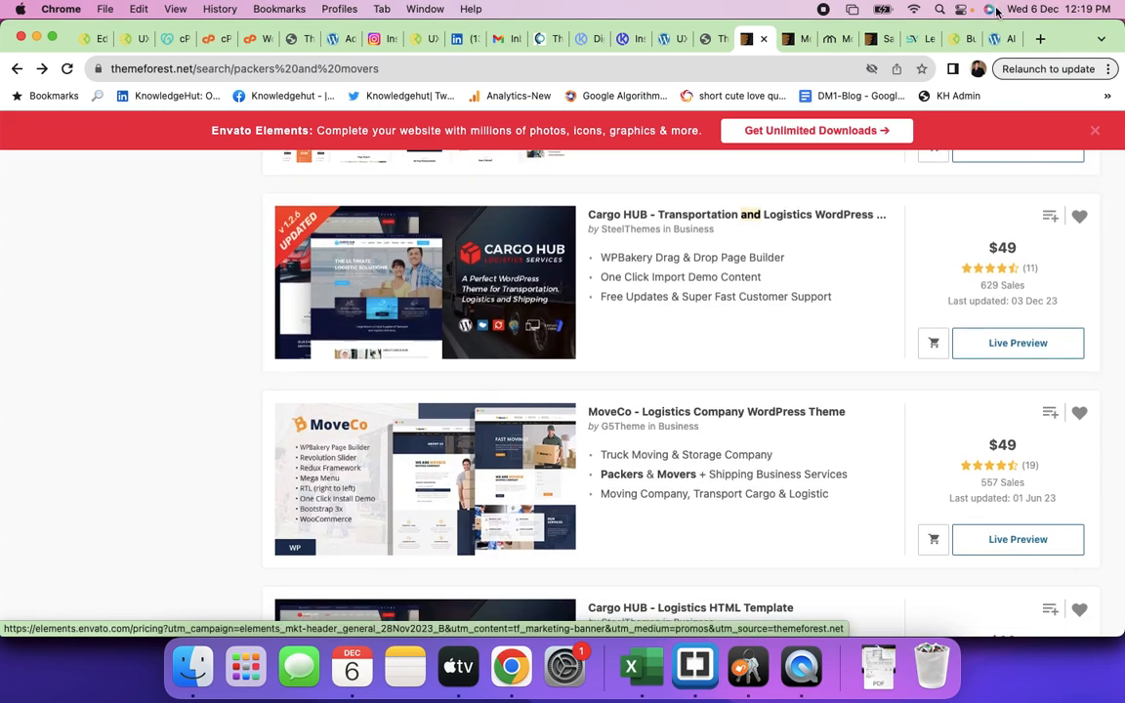
# - Load qatarforyou.com in a new tab, browse its homepage to the footer, then open another blank tab
pyautogui.click(1041, 39)
pyautogui.write('qat')
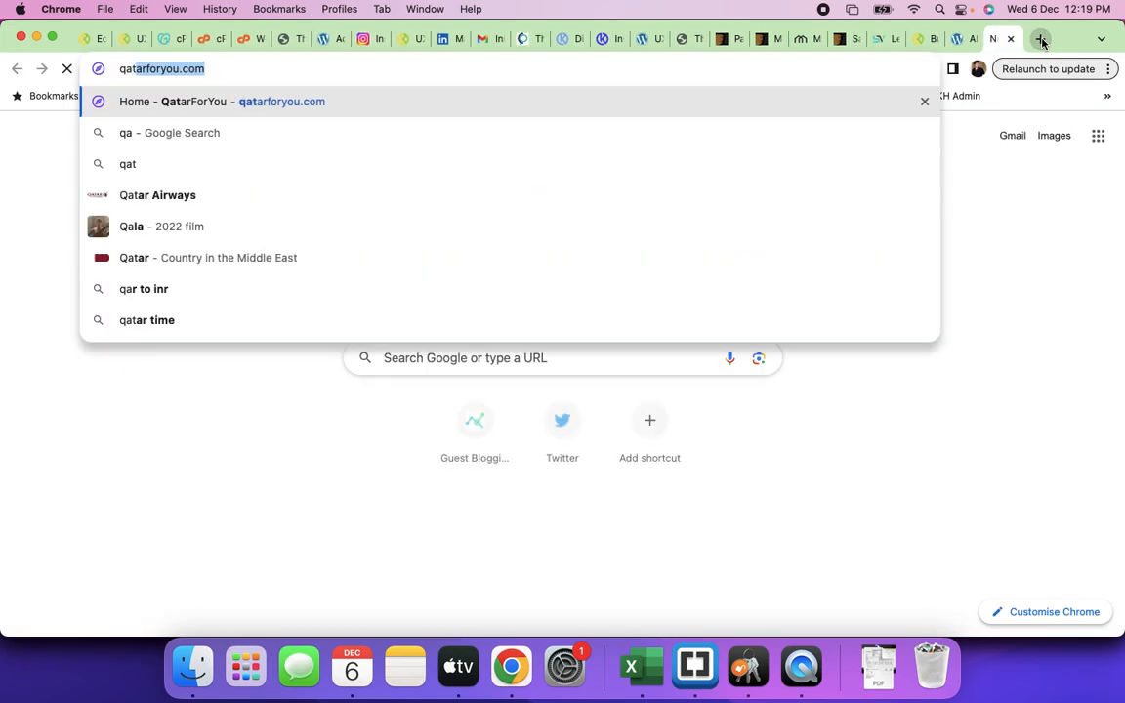
pyautogui.press('Return')
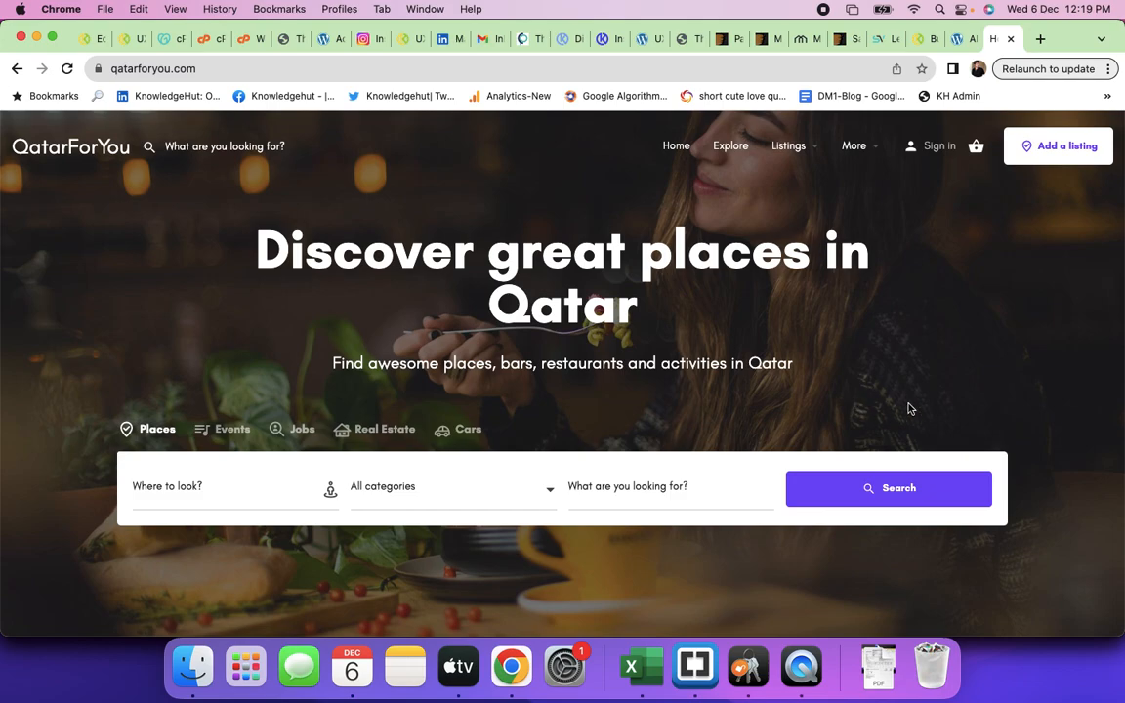
pyautogui.scroll(-12, 908, 408)
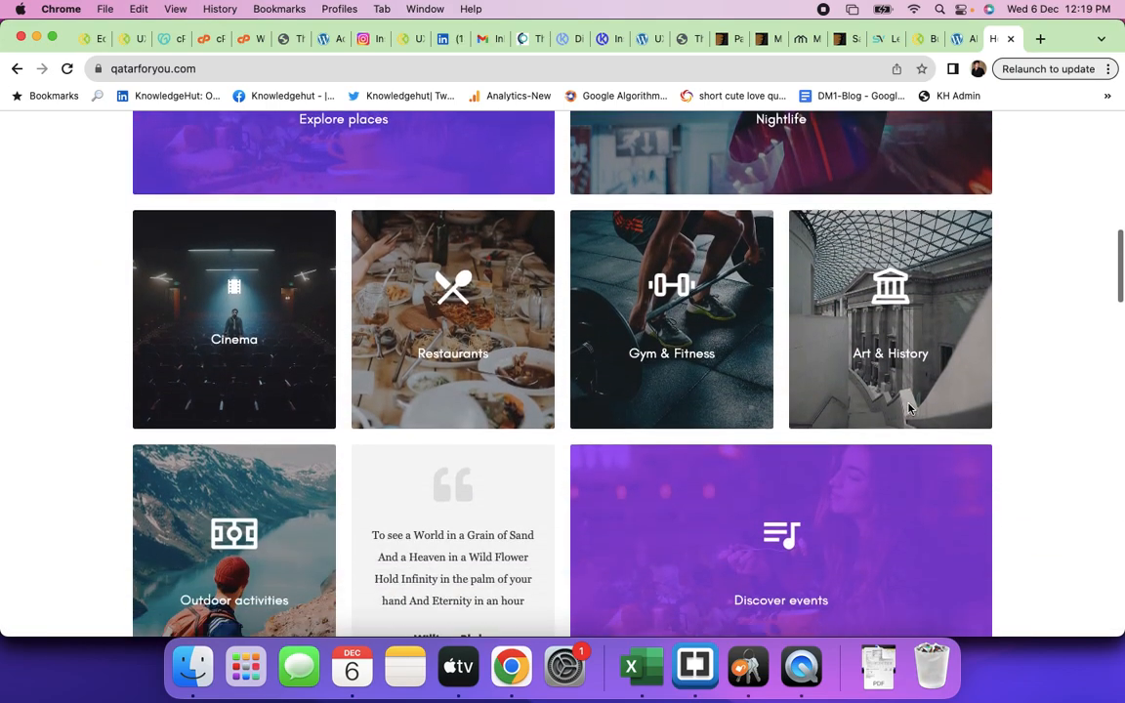
pyautogui.scroll(-12, 908, 408)
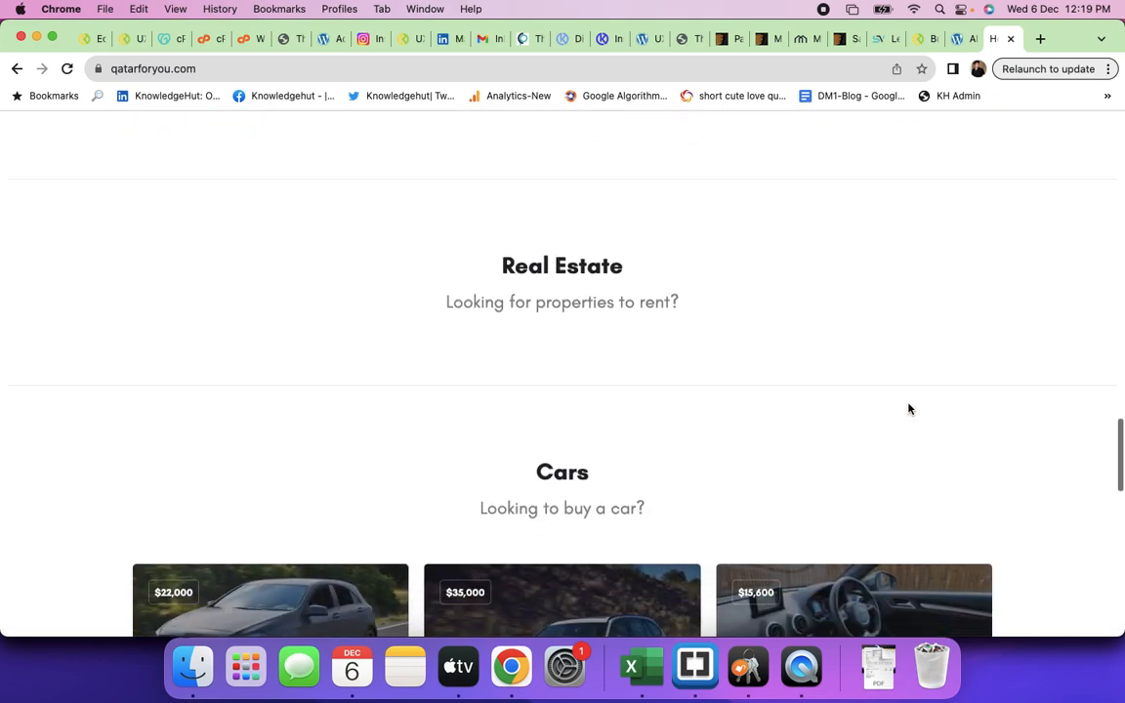
pyautogui.scroll(-8, 907, 408)
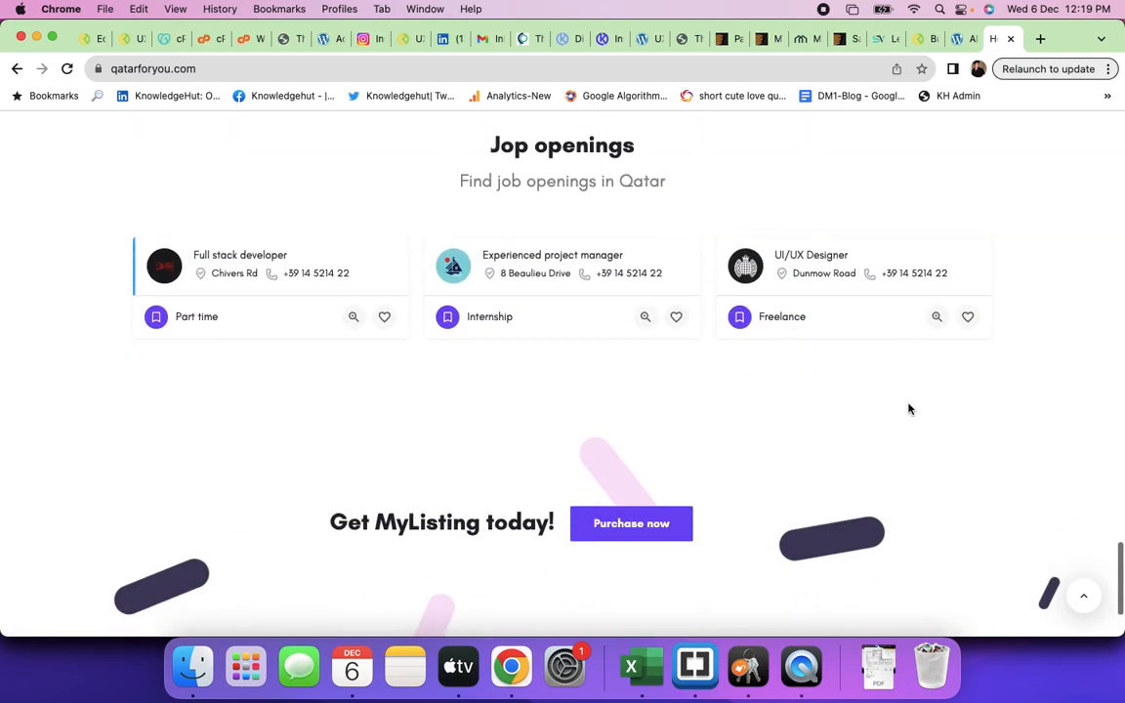
pyautogui.scroll(-3, 908, 408)
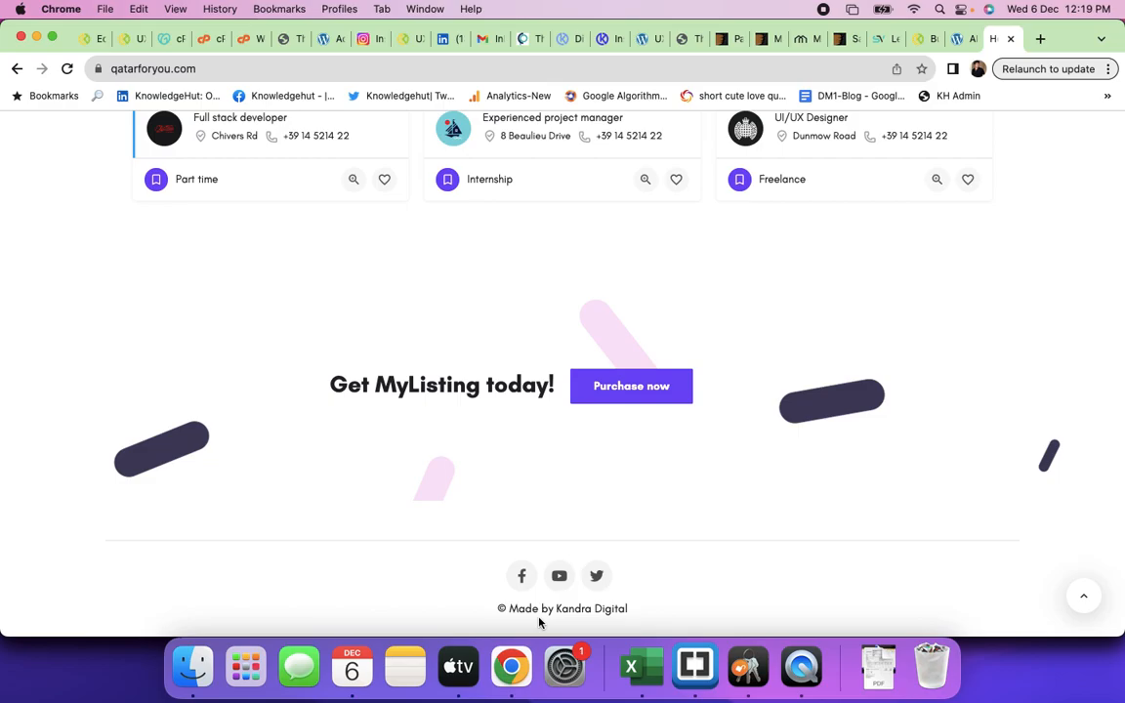
pyautogui.scroll(10, 693, 430)
pyautogui.scroll(10, 694, 430)
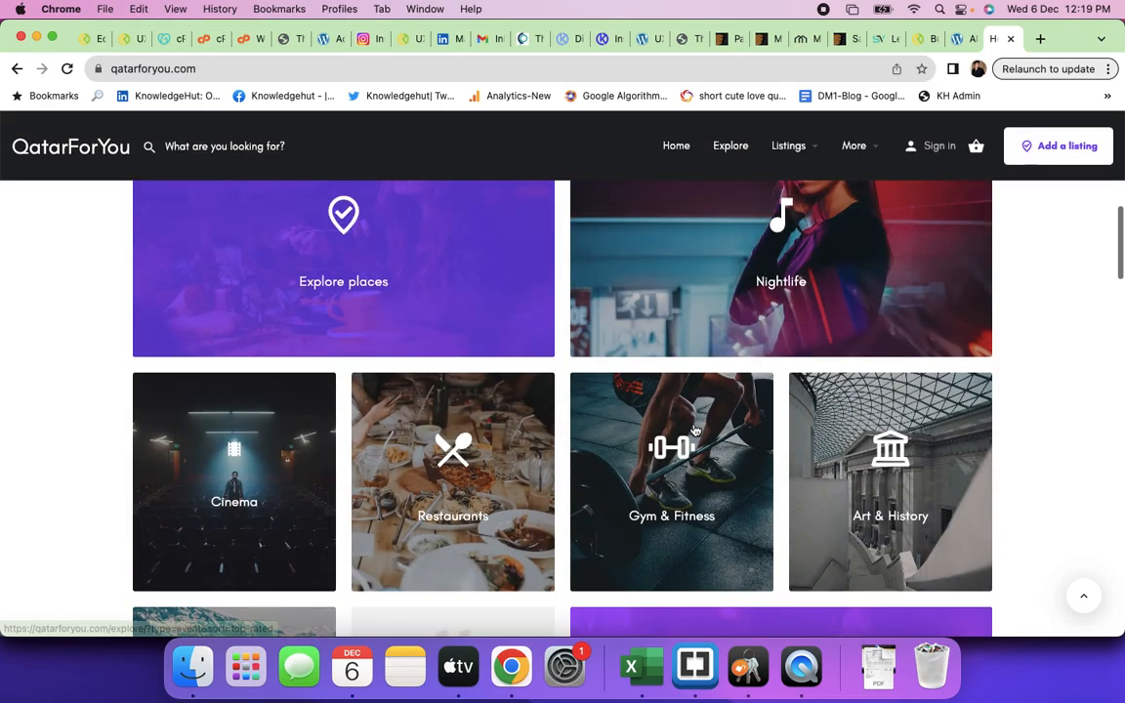
pyautogui.click(1040, 39)
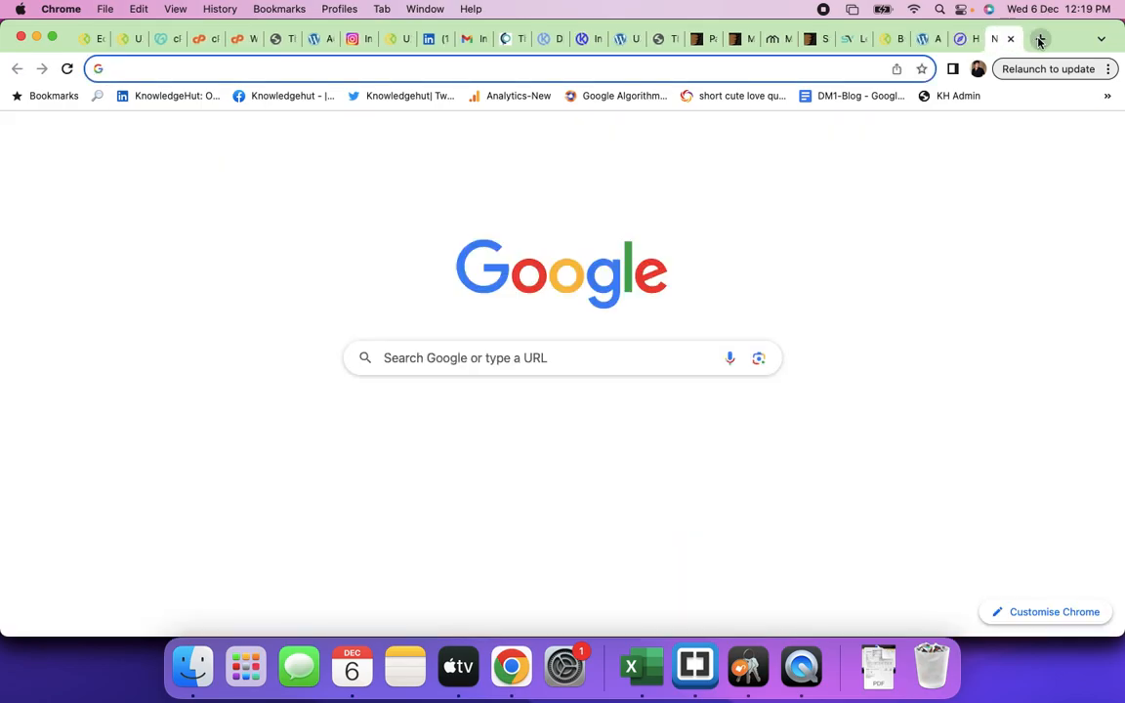
# - Cycle through the open tabs back to the ThemeForest packers and movers search results
pyautogui.click(963, 40)
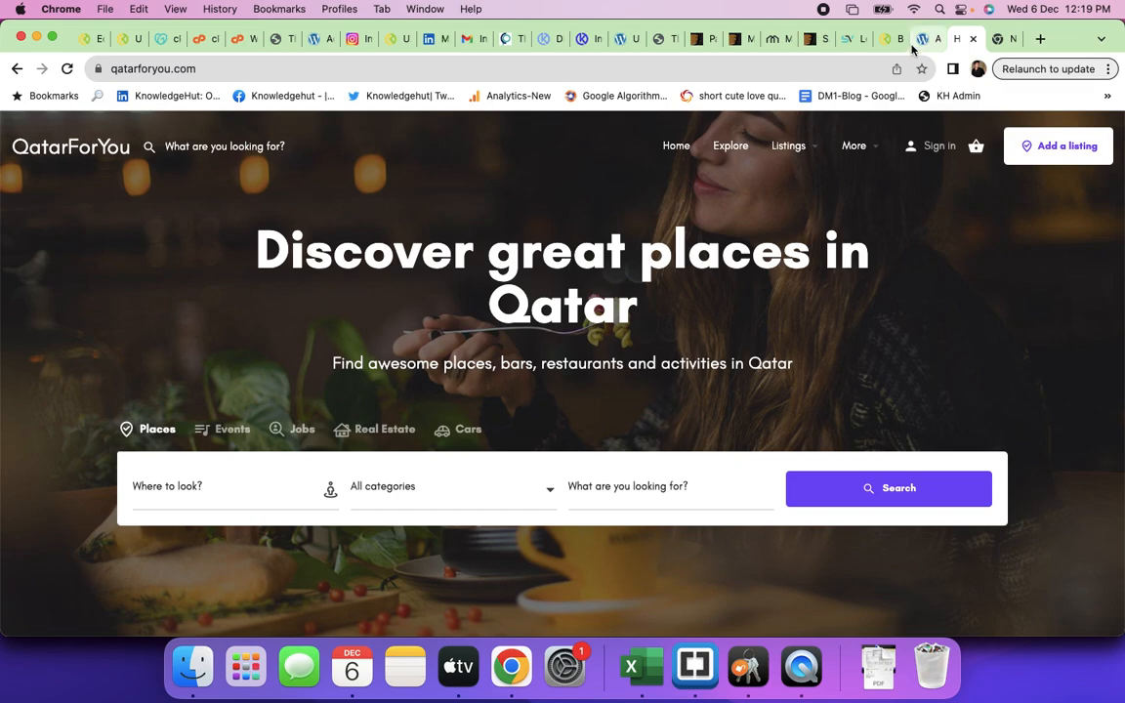
pyautogui.click(925, 39)
pyautogui.click(882, 41)
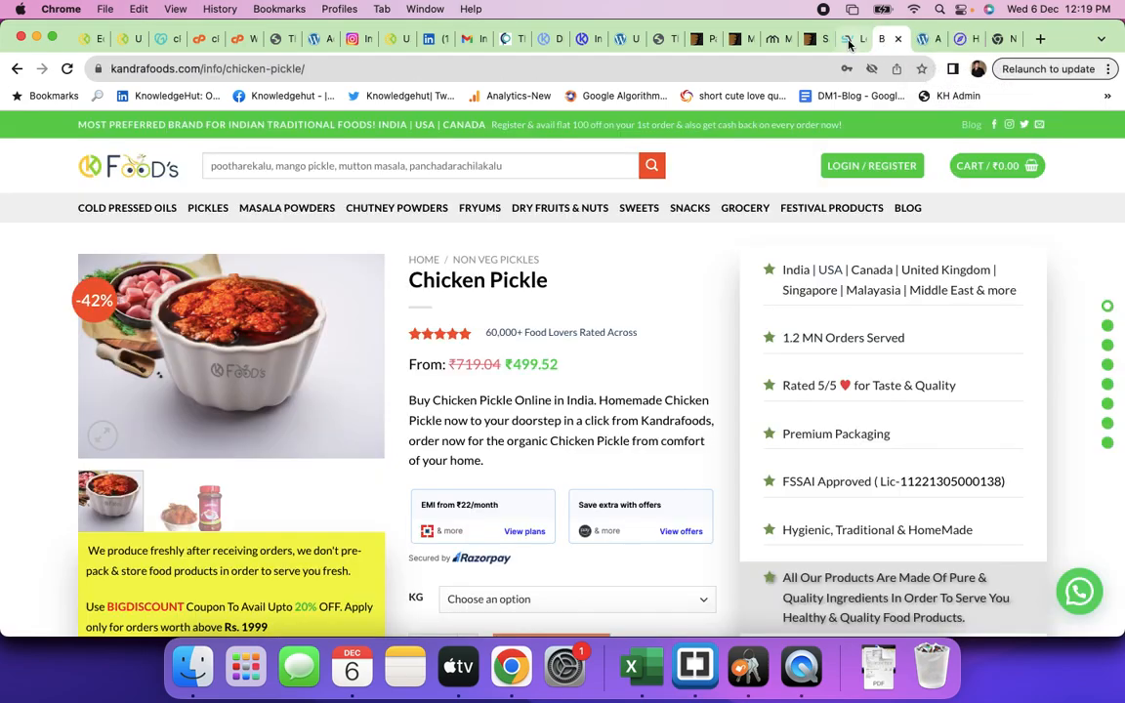
pyautogui.click(848, 41)
pyautogui.click(810, 40)
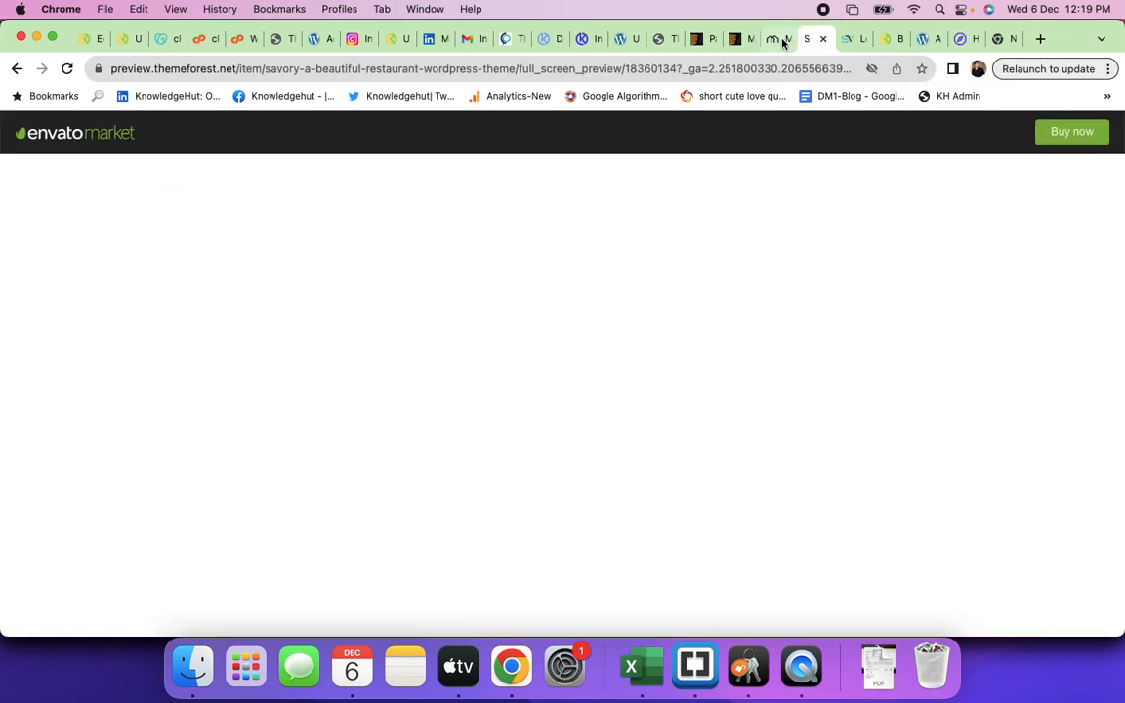
pyautogui.click(773, 40)
pyautogui.click(735, 41)
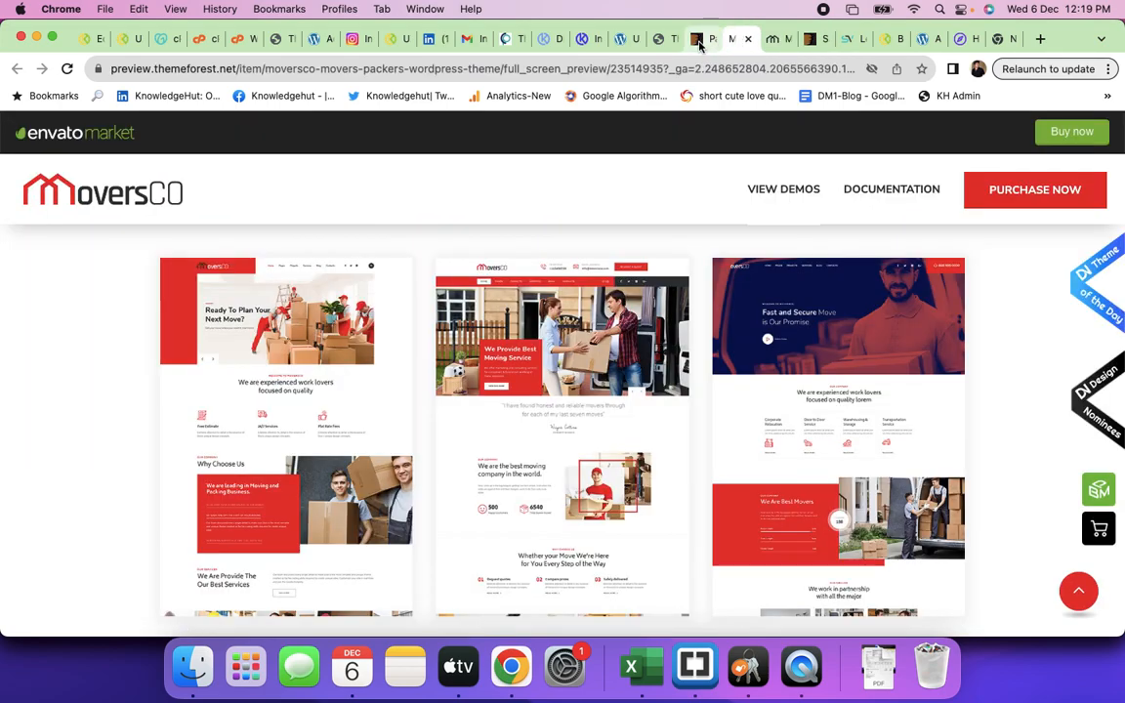
pyautogui.click(696, 40)
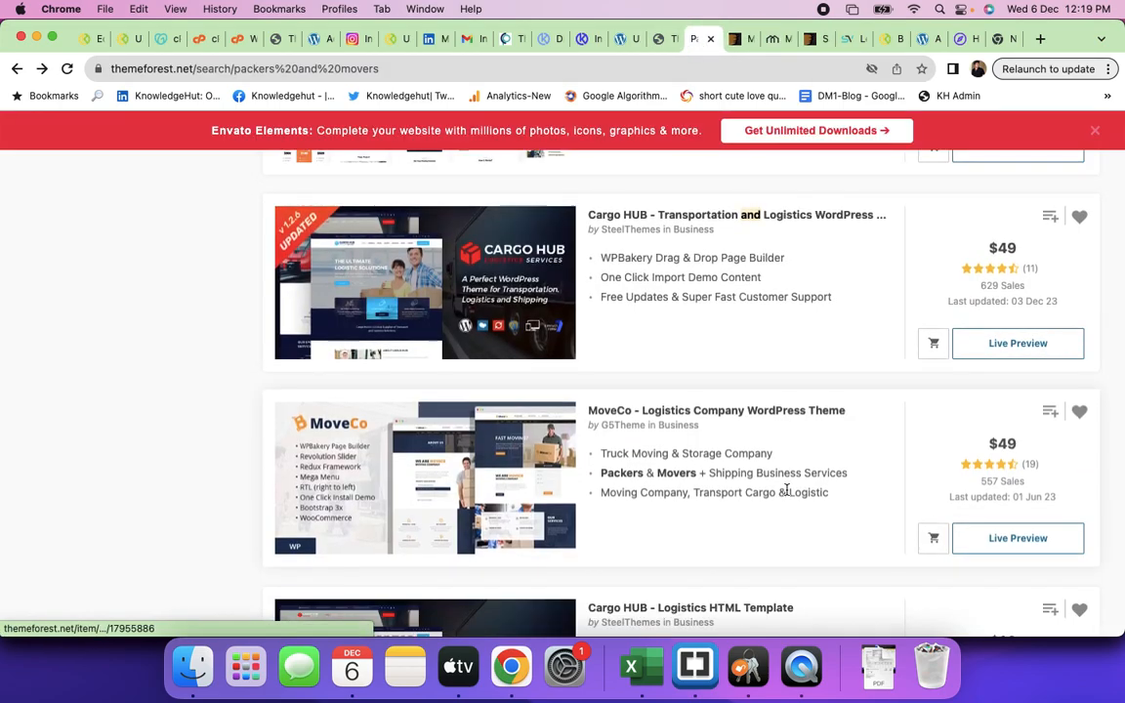
# - Scroll through the packers and movers theme results, then switch to the Plant Nutrients test page
pyautogui.scroll(-5, 785, 493)
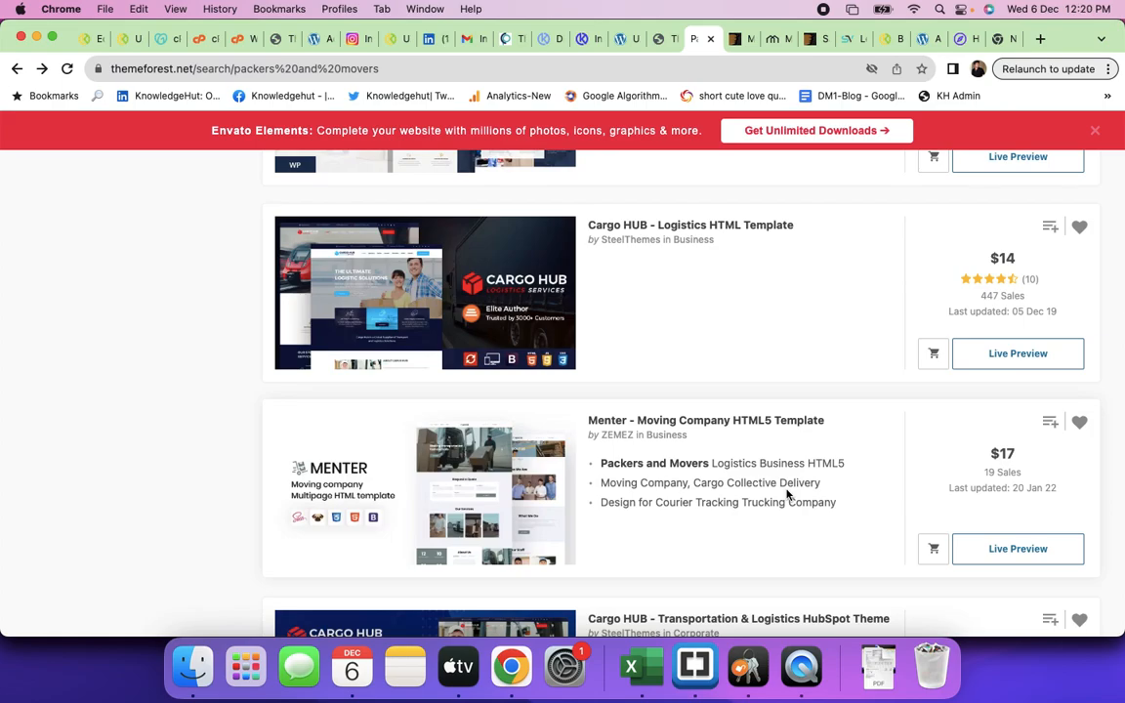
pyautogui.scroll(-4, 786, 493)
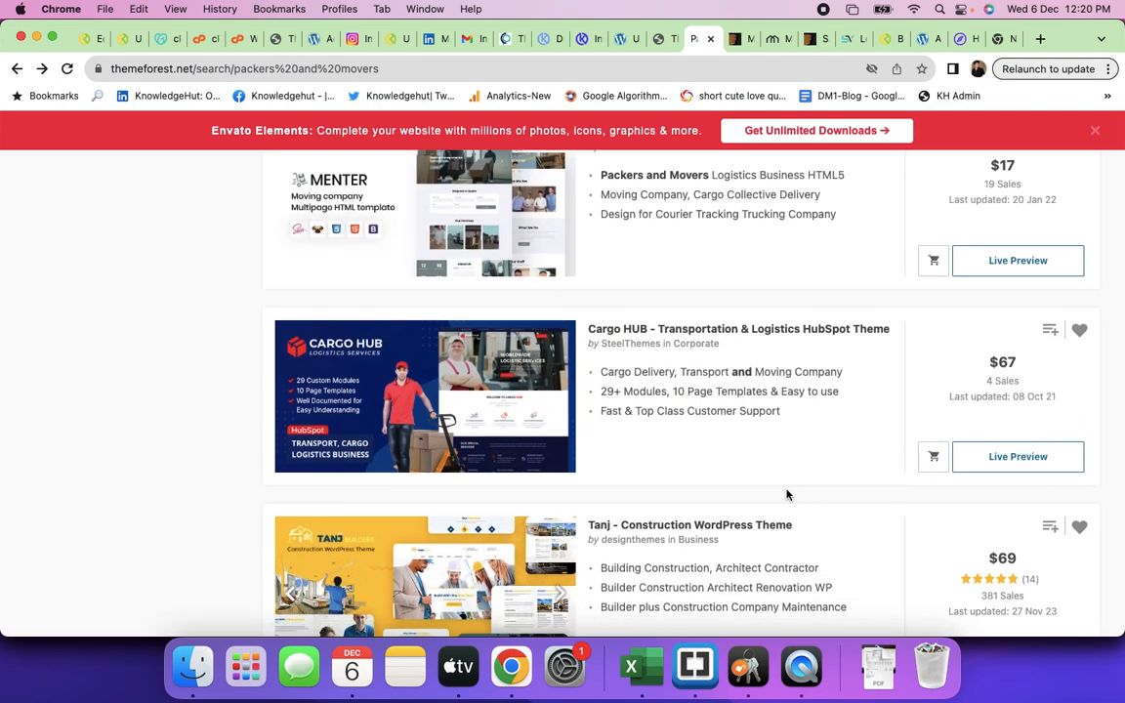
pyautogui.scroll(-8, 786, 493)
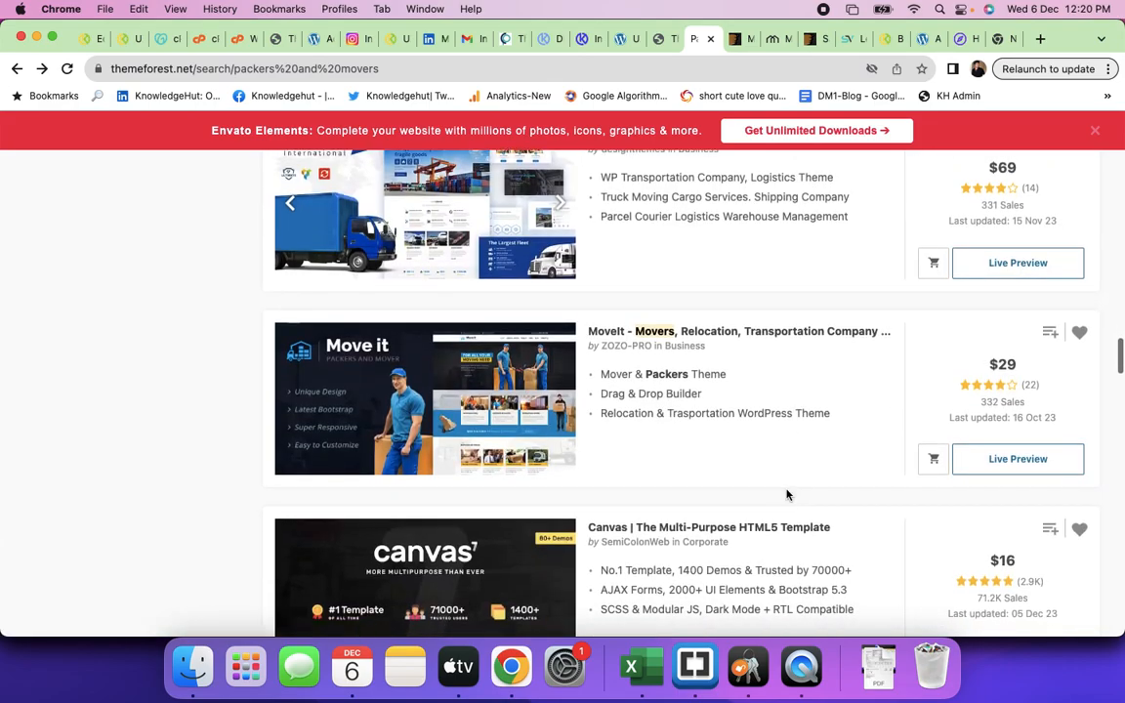
pyautogui.scroll(8, 785, 493)
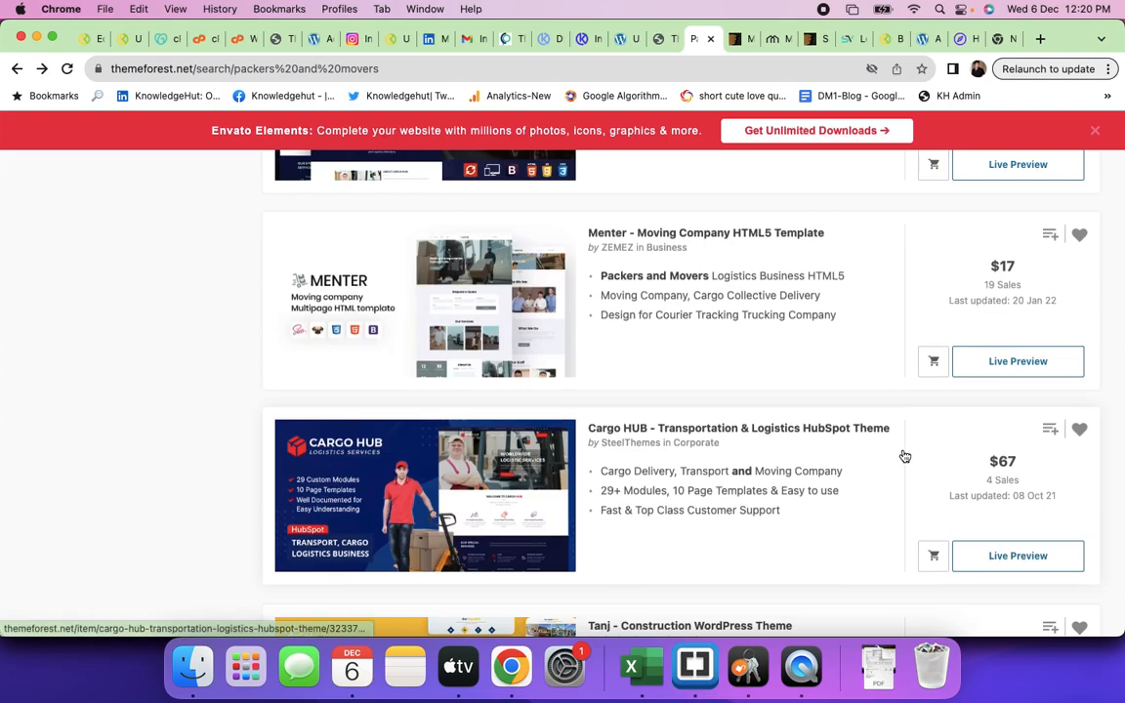
pyautogui.scroll(7, 903, 454)
pyautogui.scroll(10, 903, 454)
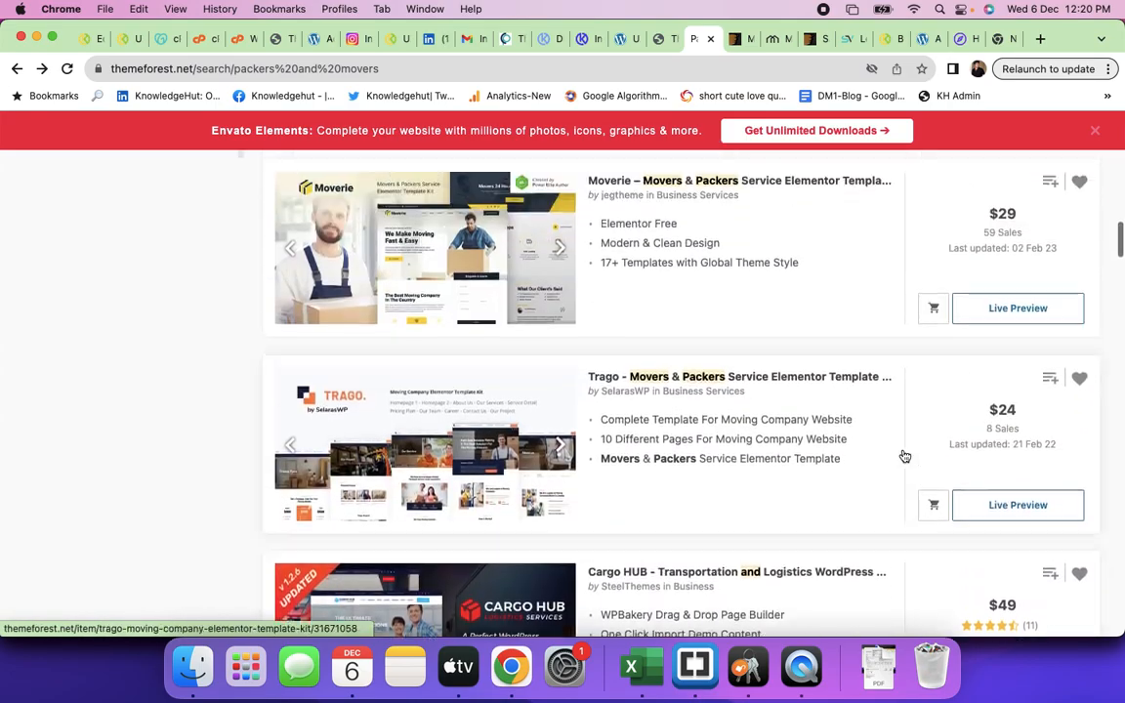
pyautogui.scroll(4, 903, 455)
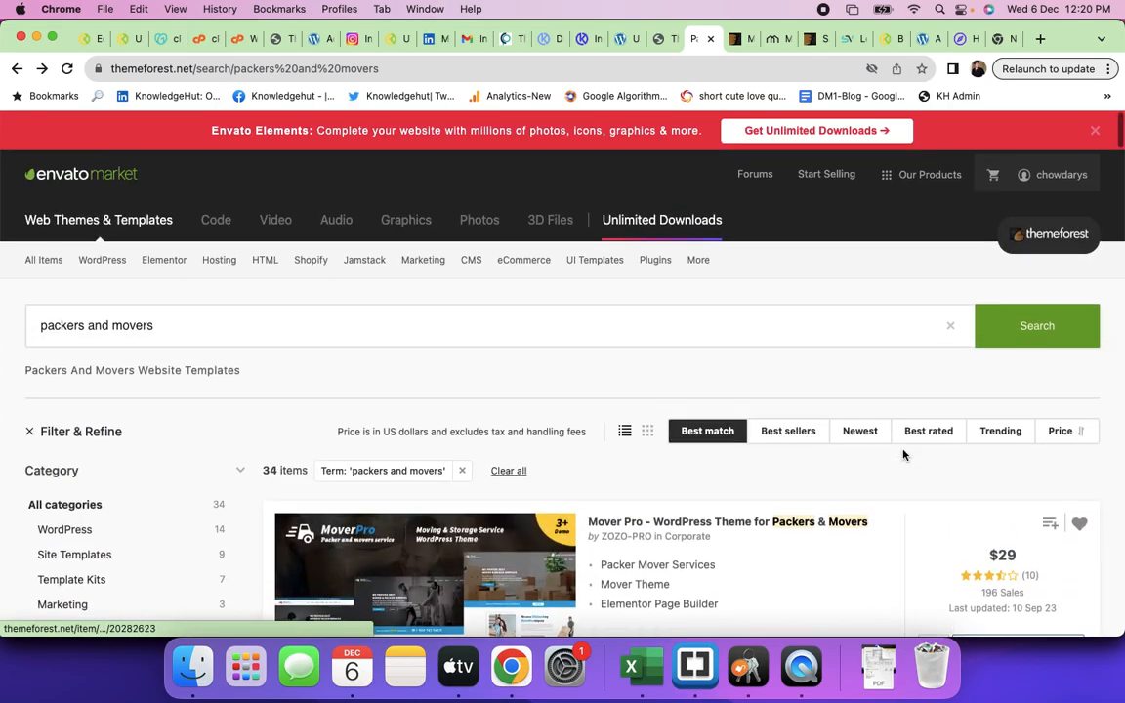
pyautogui.scroll(-2, 903, 453)
pyautogui.scroll(-3, 903, 453)
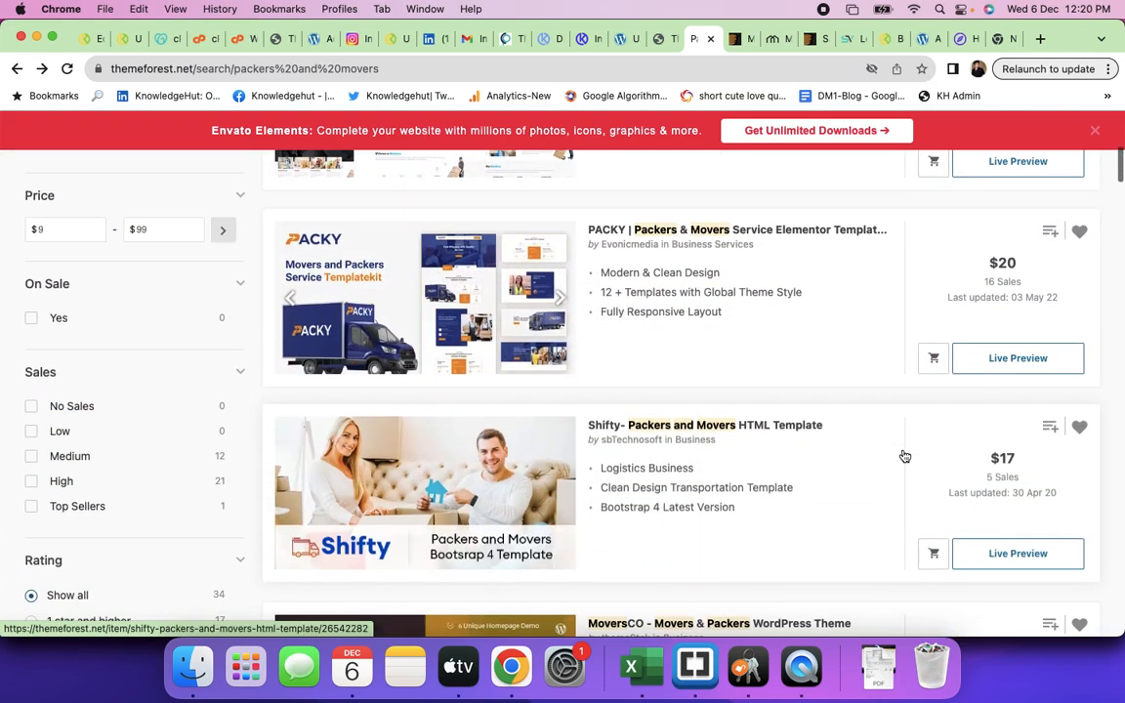
pyautogui.scroll(2, 903, 454)
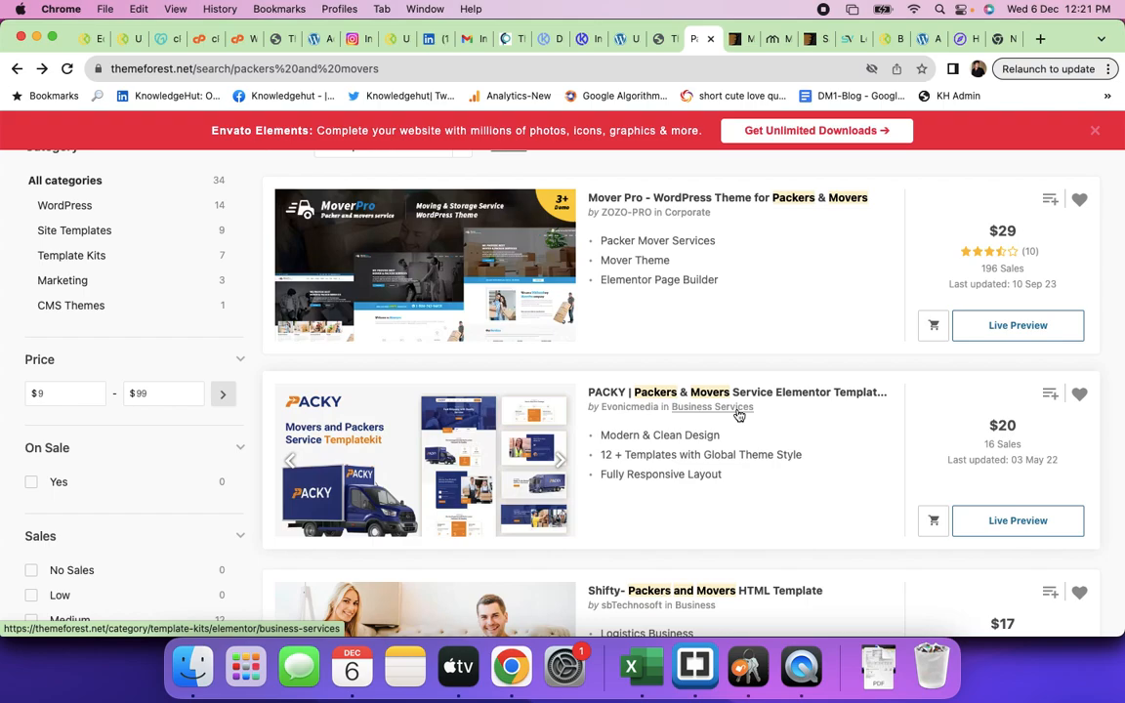
pyautogui.click(656, 41)
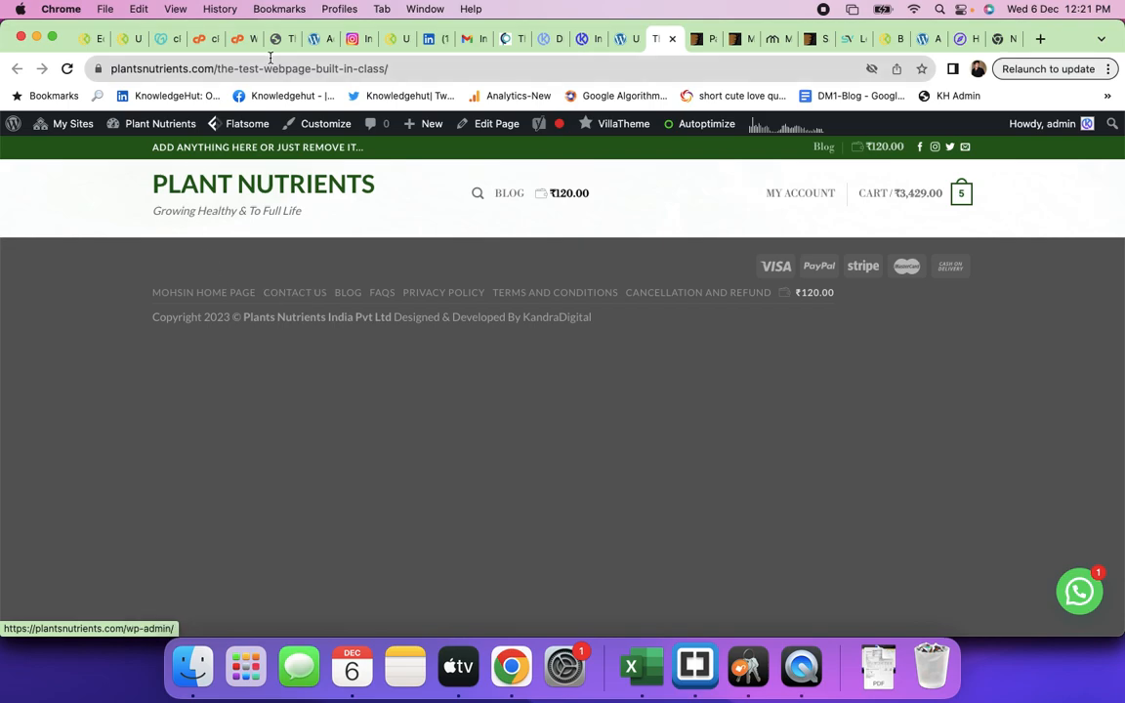
# - Open the test page in UX Builder and add a Countdown element
pyautogui.click(618, 39)
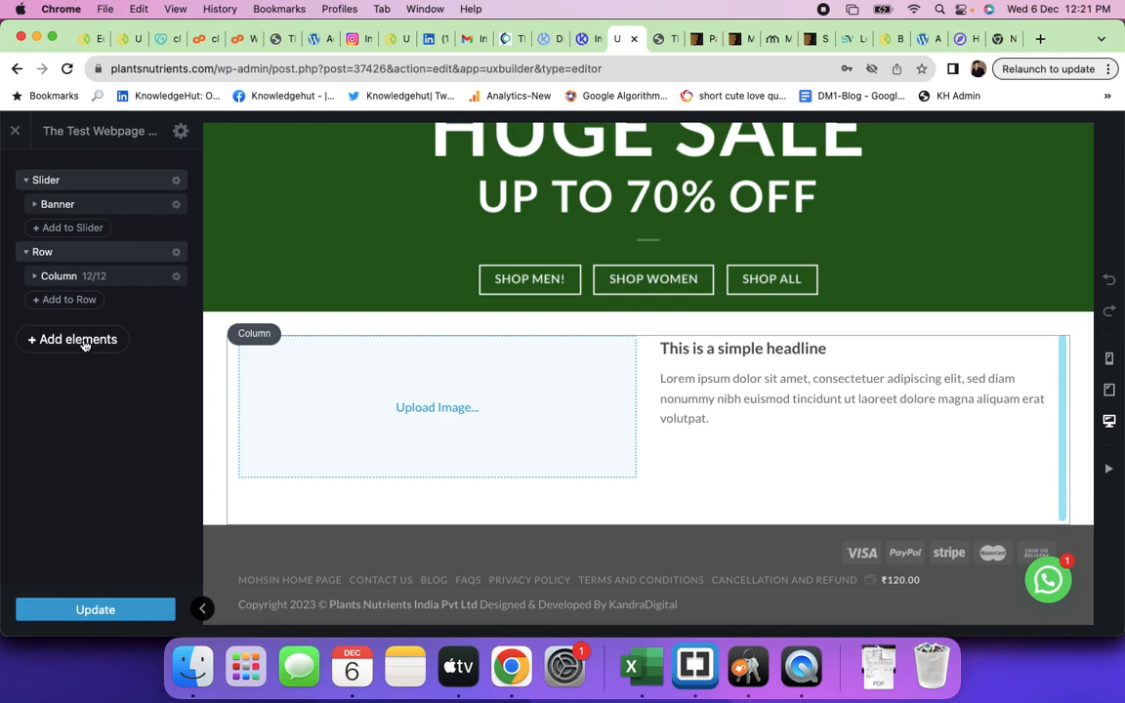
pyautogui.click(68, 349)
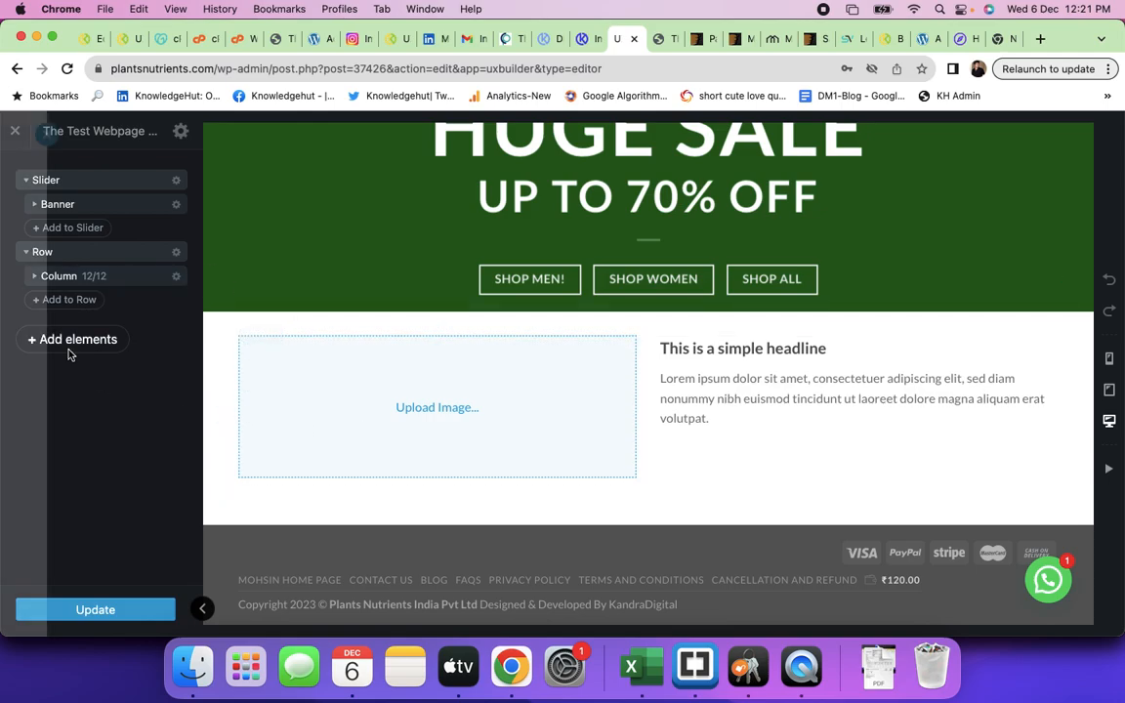
pyautogui.scroll(-10, 125, 436)
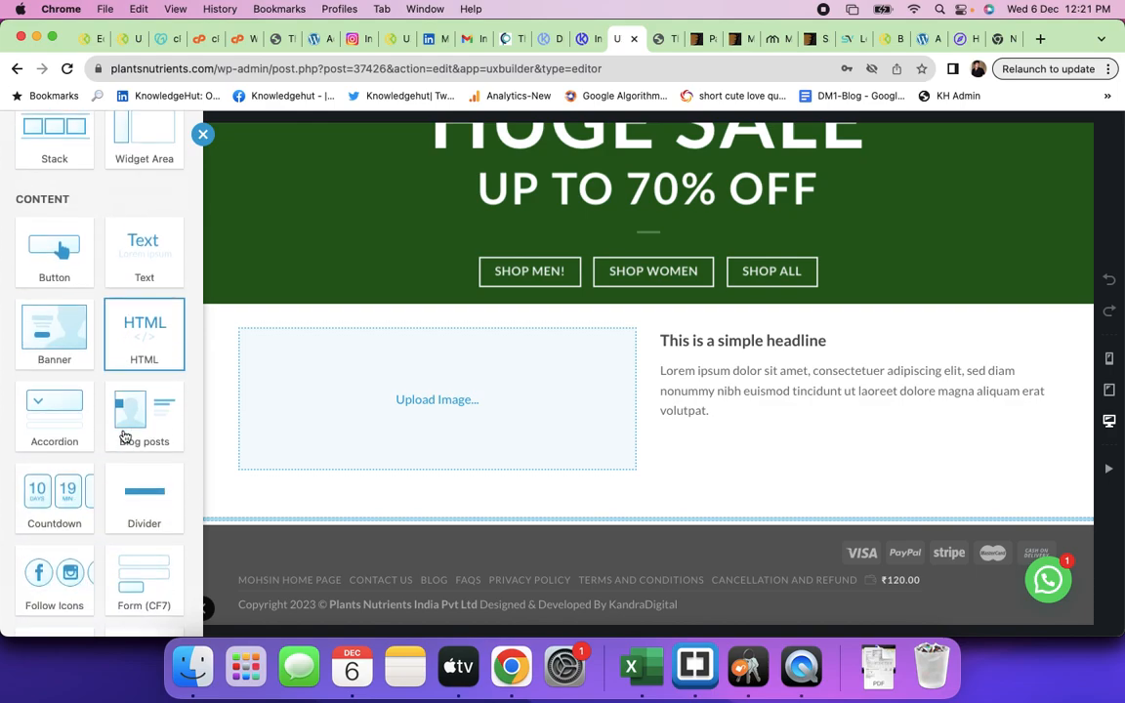
pyautogui.click(66, 487)
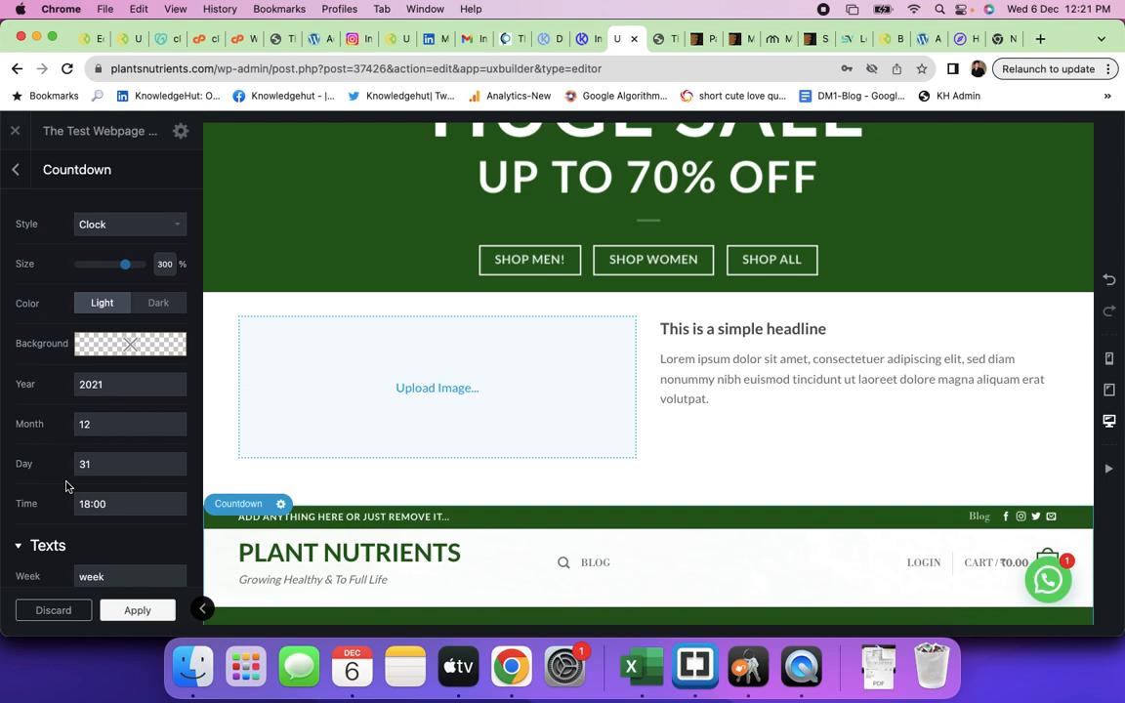
pyautogui.click(125, 609)
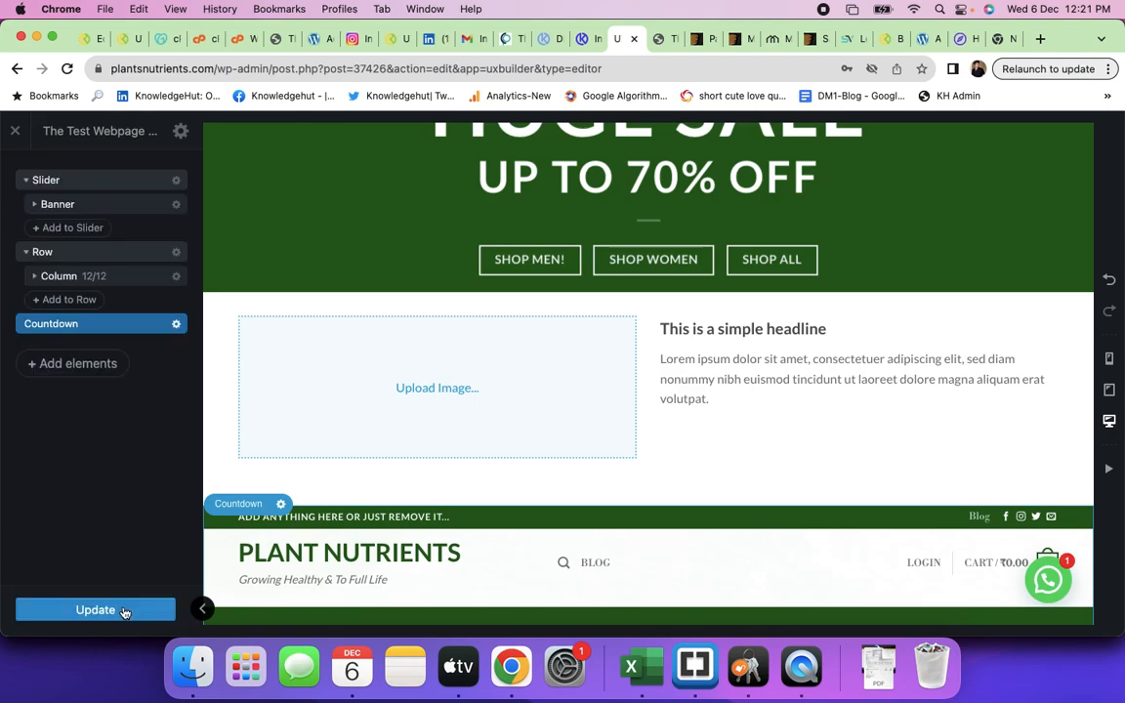
# - Delete the trial Countdown element from the page again
pyautogui.scroll(-10, 510, 421)
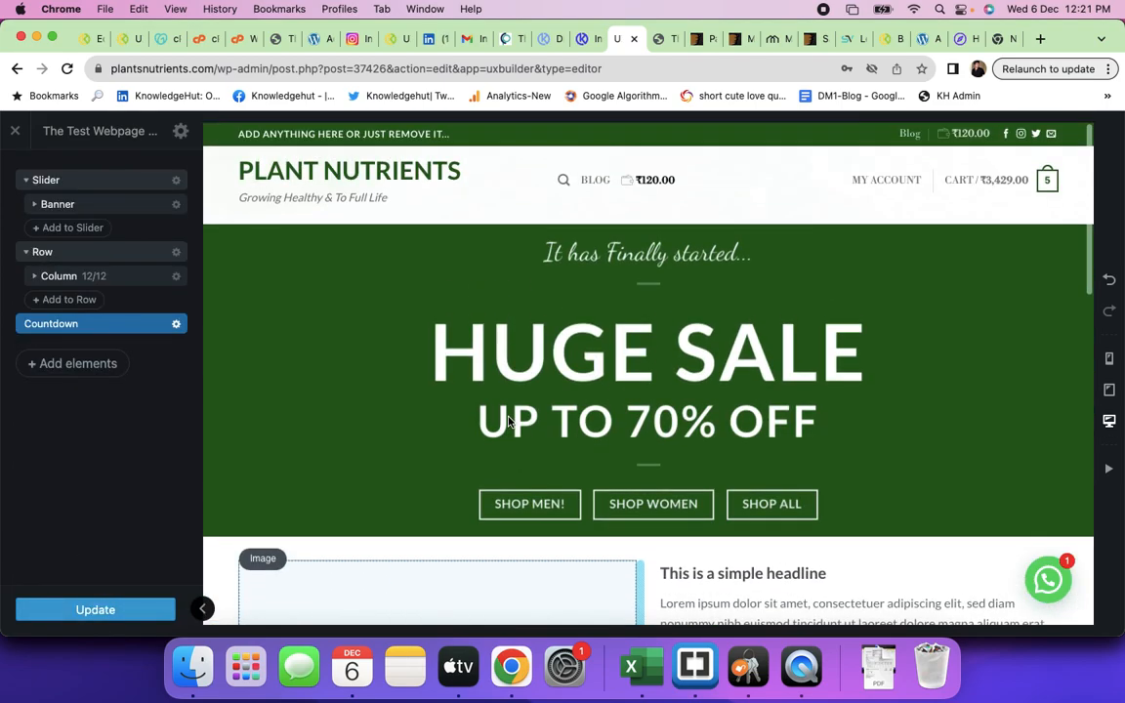
pyautogui.click(176, 323)
pyautogui.click(141, 473)
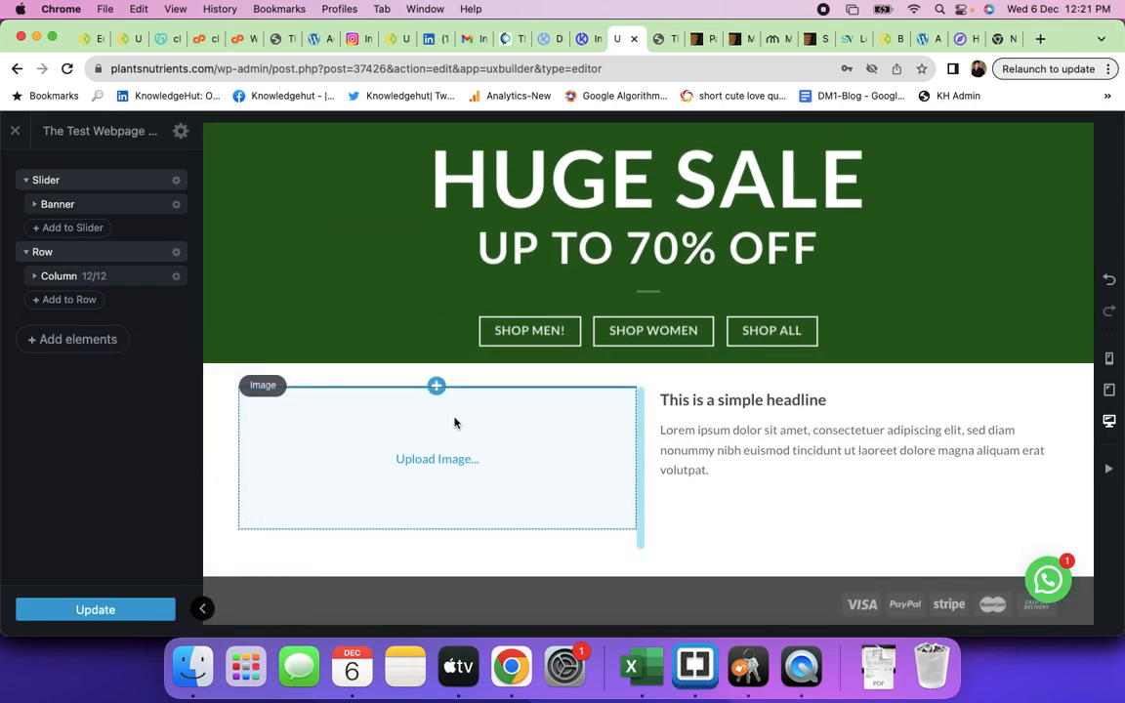
pyautogui.click(78, 340)
# - In Flatsome Studio's Full Page layouts, choose to import 'Landing Page: Modern Business'
pyautogui.scroll(-10, 83, 477)
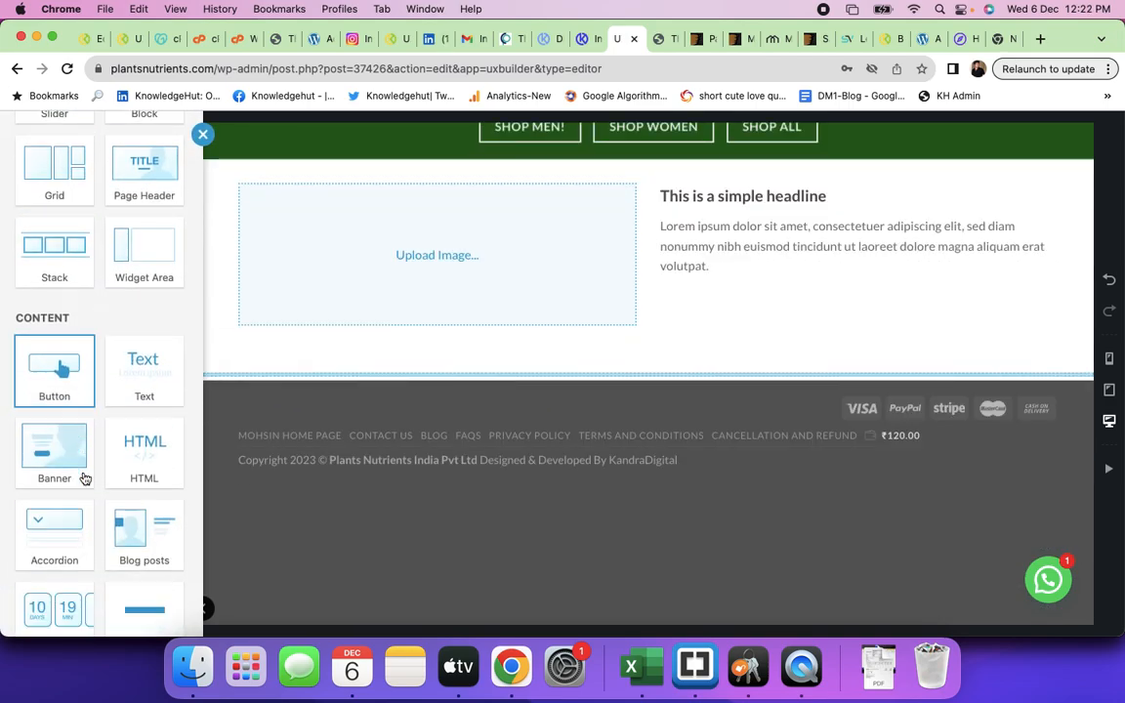
pyautogui.scroll(-5, 83, 477)
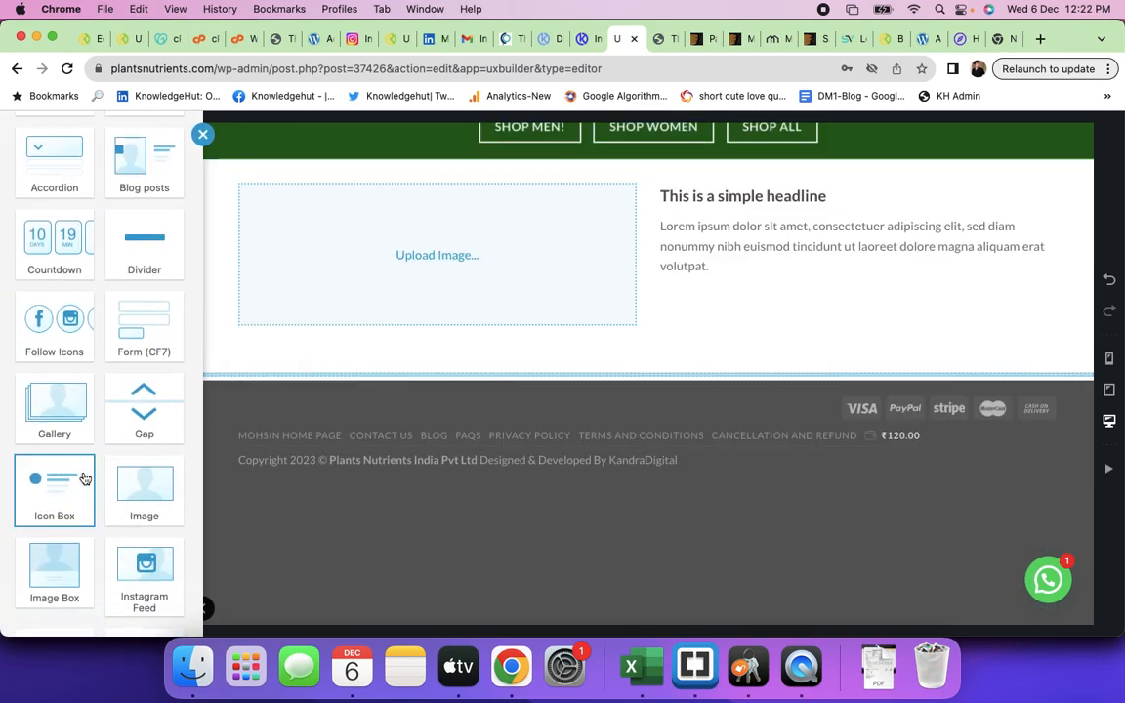
pyautogui.scroll(15, 85, 479)
pyautogui.scroll(1, 84, 479)
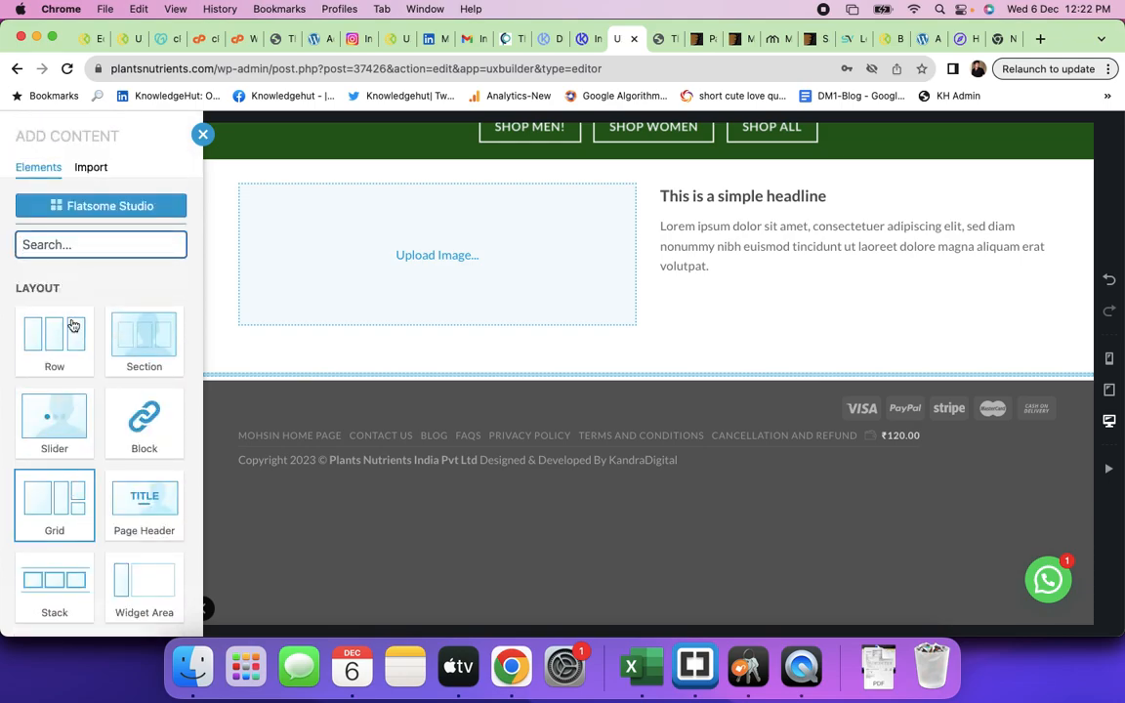
pyautogui.click(125, 209)
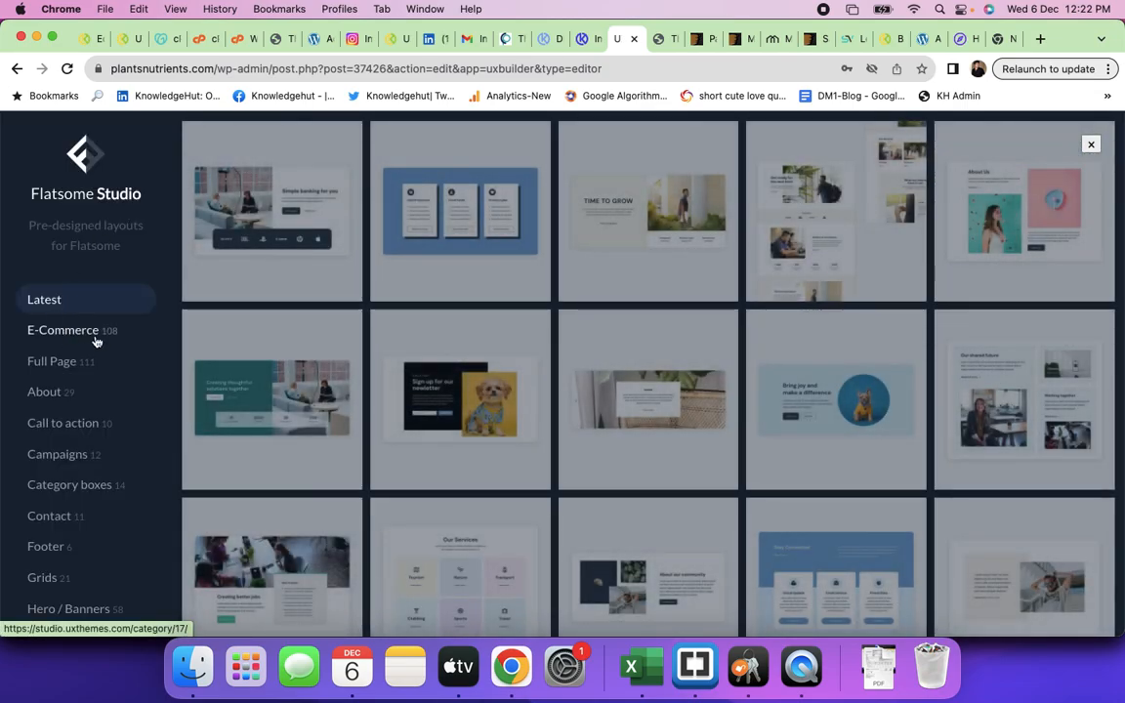
pyautogui.scroll(-10, 504, 361)
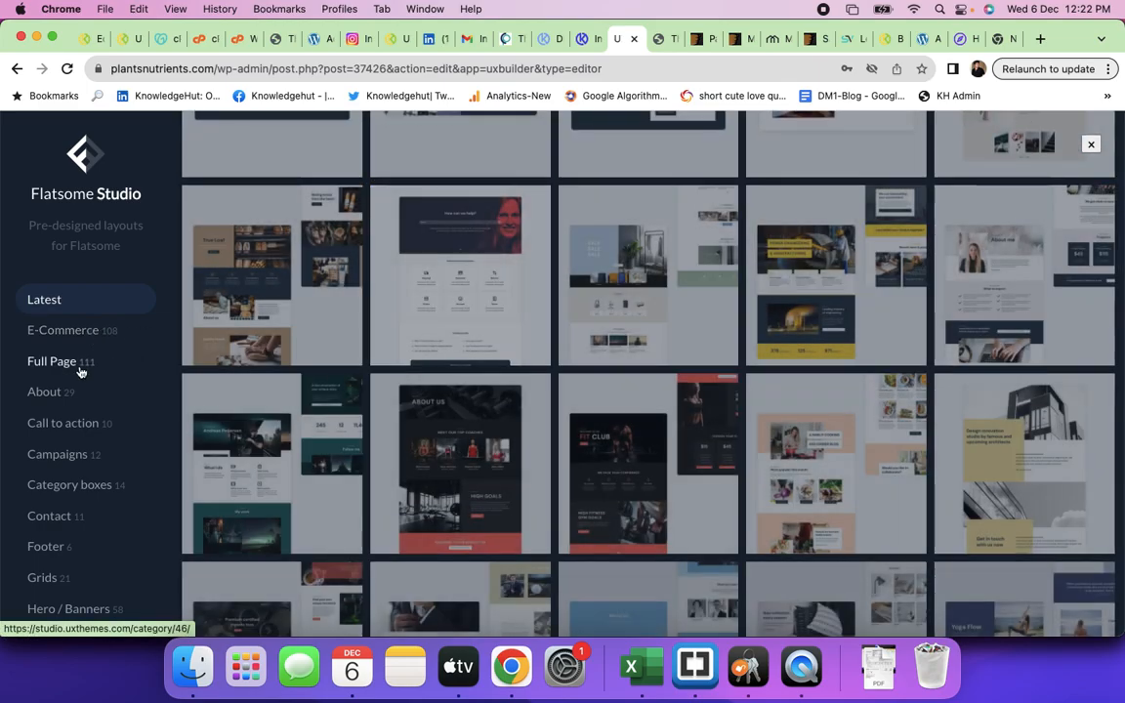
pyautogui.click(49, 369)
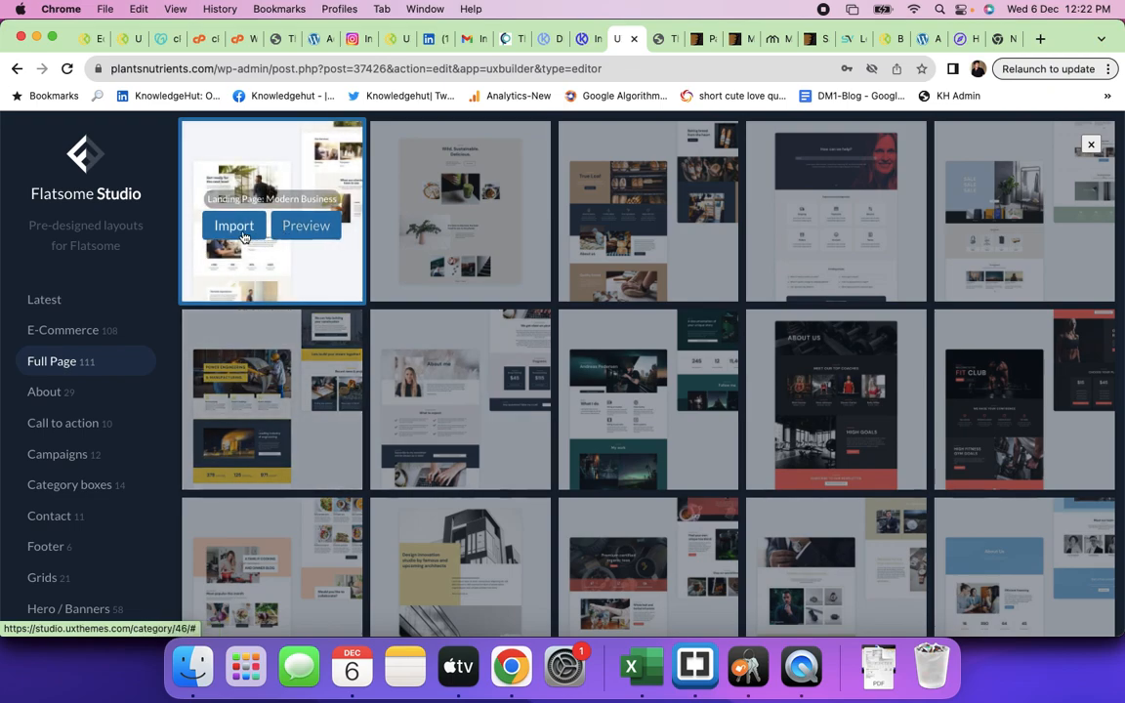
pyautogui.click(241, 234)
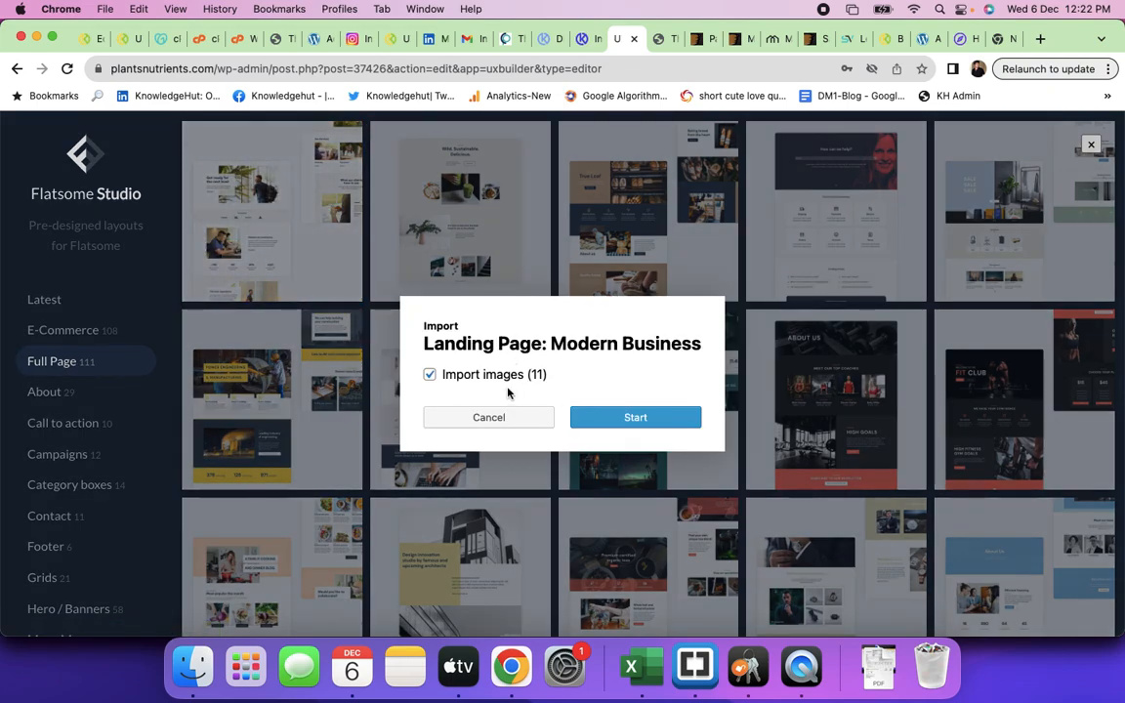
# - Start the Modern Business layout import and review the list of images that failed
pyautogui.click(635, 418)
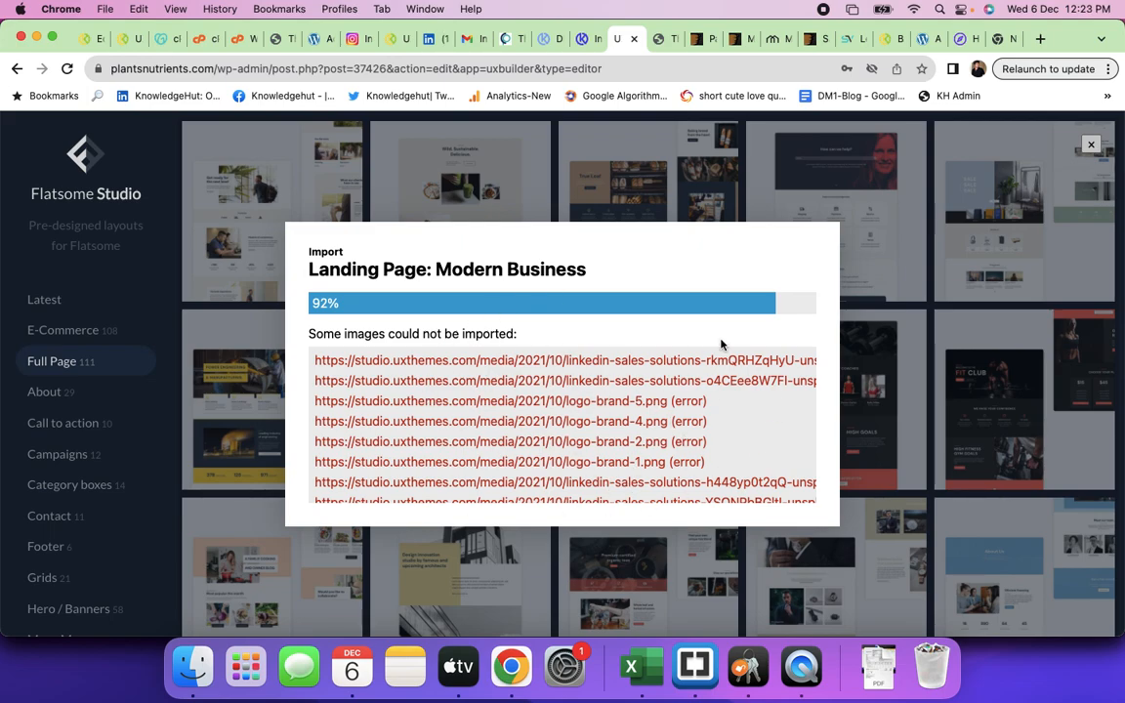
pyautogui.scroll(-3, 651, 380)
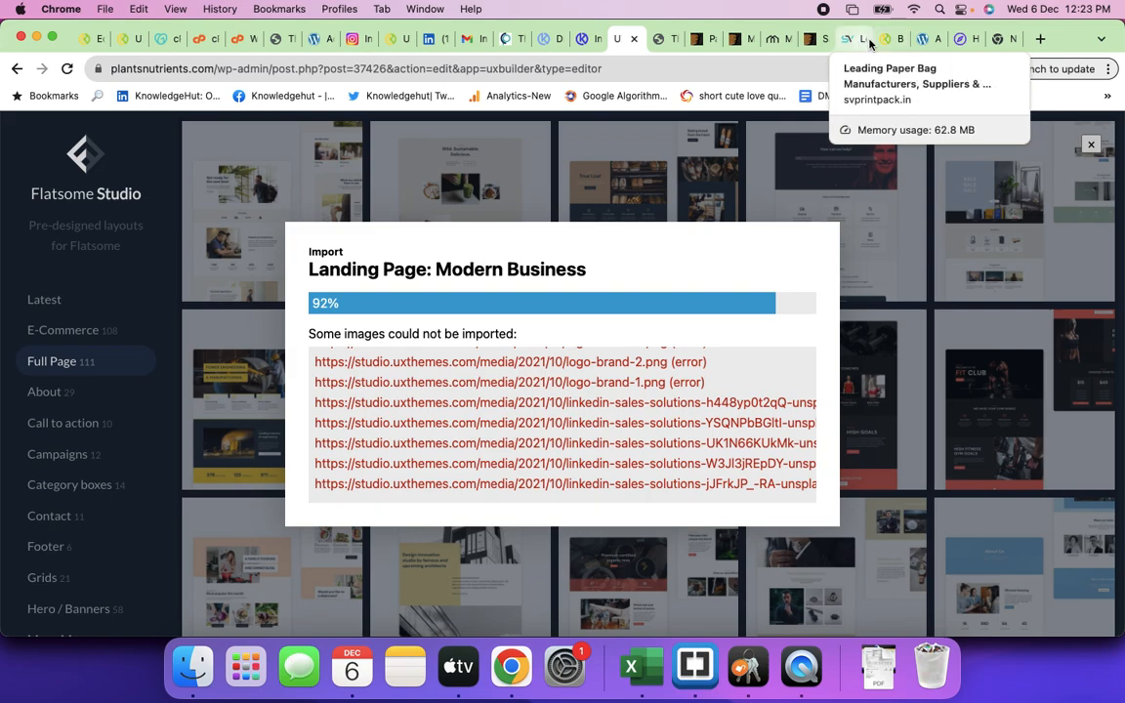
# - Switch to the SCALA supply chain course tab and glance over the page
pyautogui.click(998, 39)
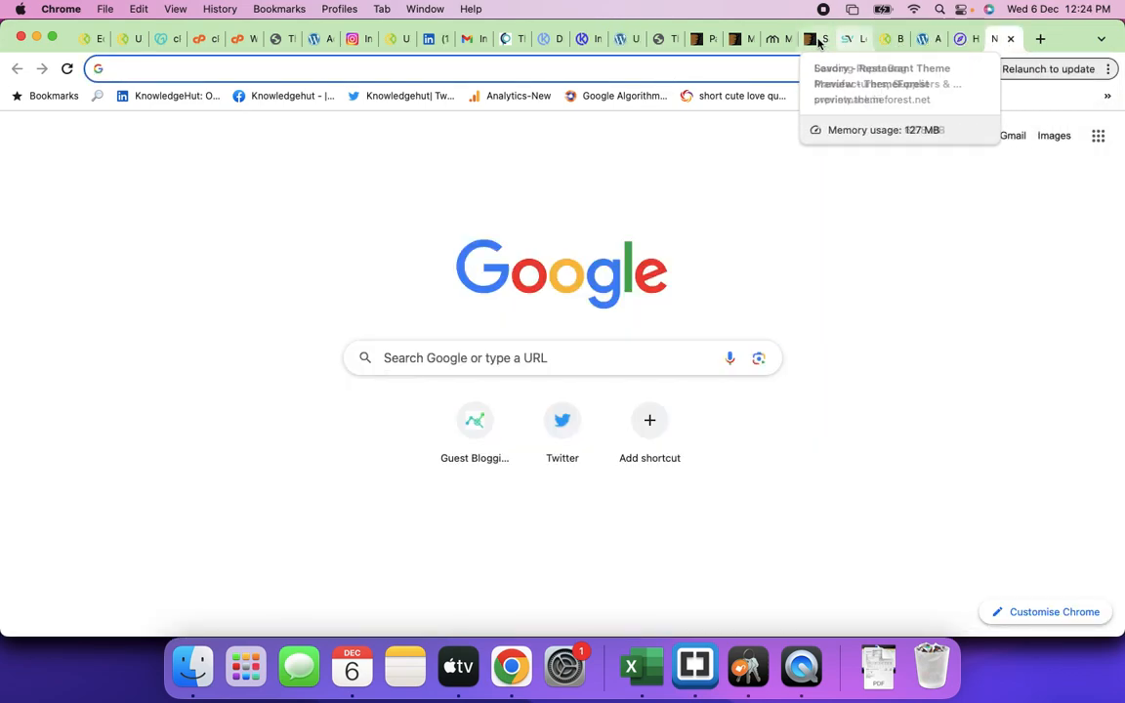
pyautogui.click(923, 39)
pyautogui.scroll(-20, 499, 309)
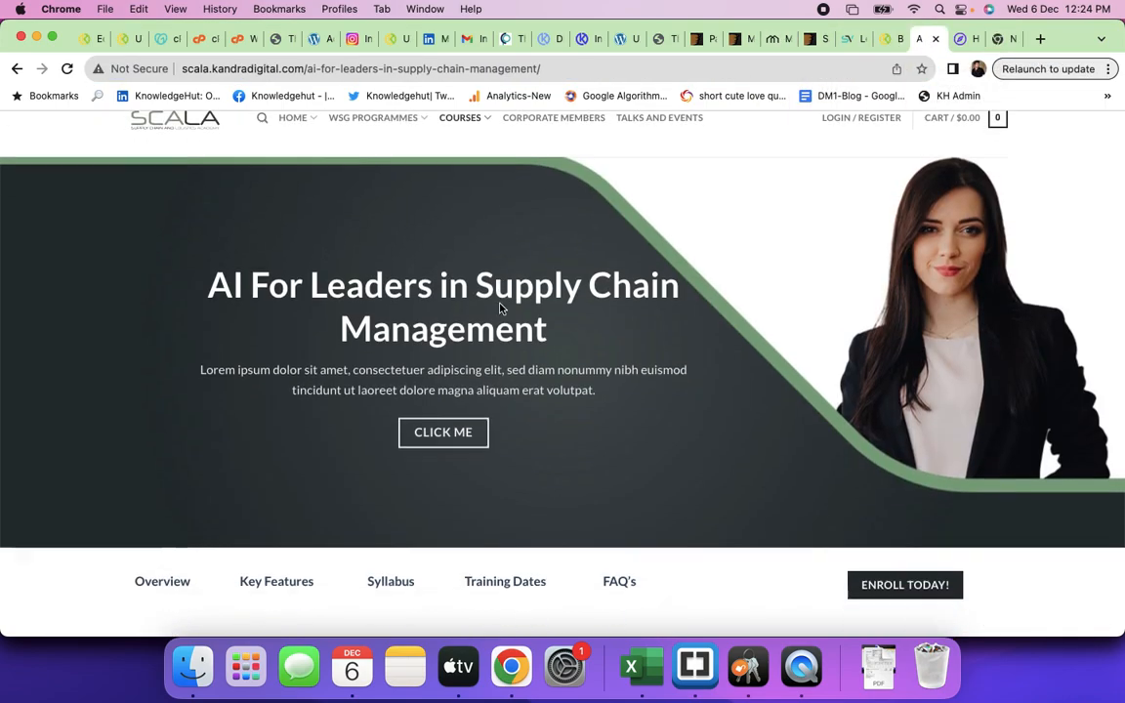
pyautogui.scroll(20, 499, 310)
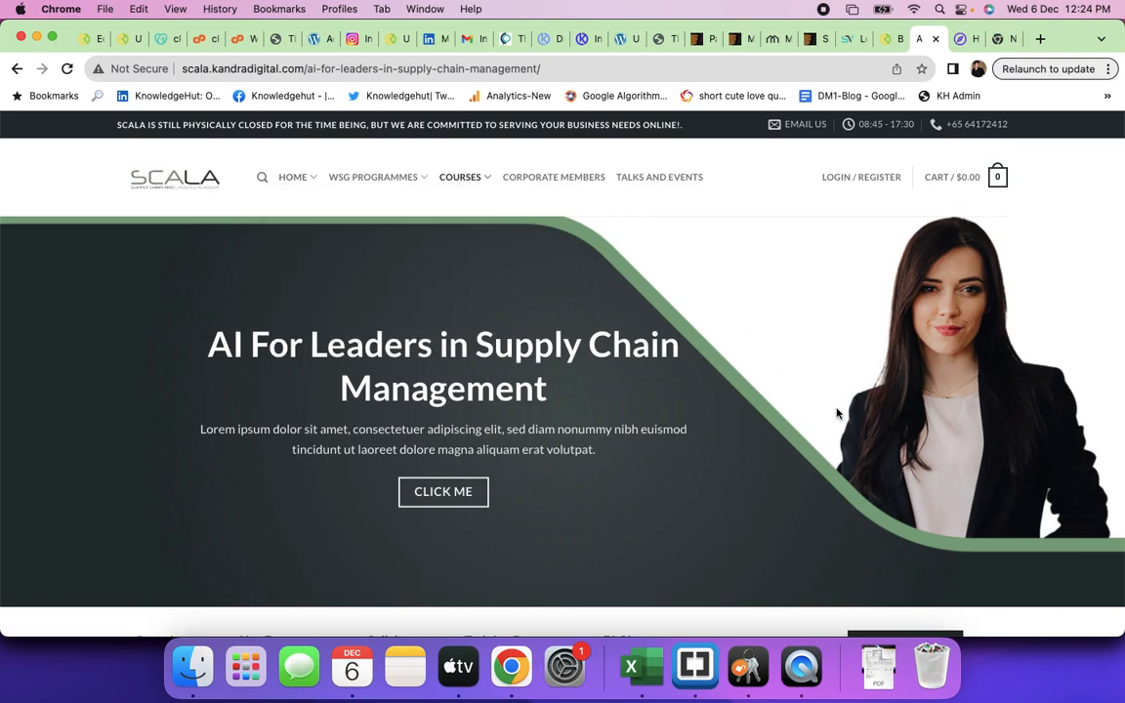
# - Open Supply Chain PCP from the WSG PROGRAMMES menu and browse it to the footer and back
pyautogui.moveTo(480, 182)
pyautogui.moveTo(414, 185)
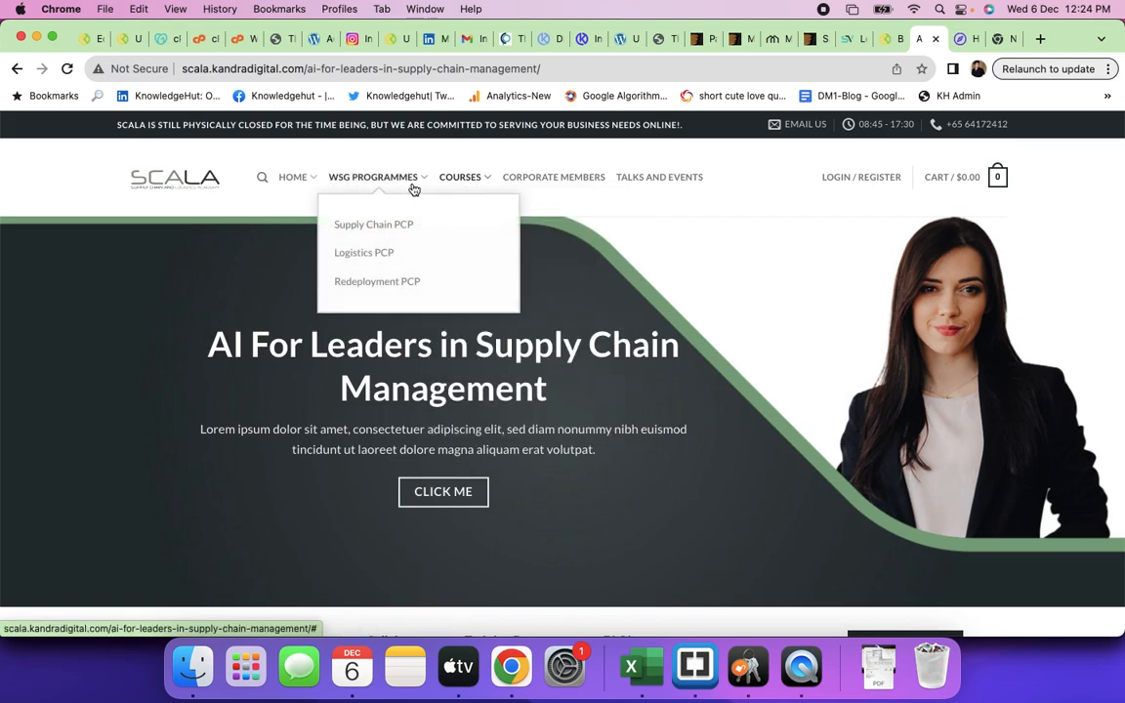
pyautogui.click(406, 230)
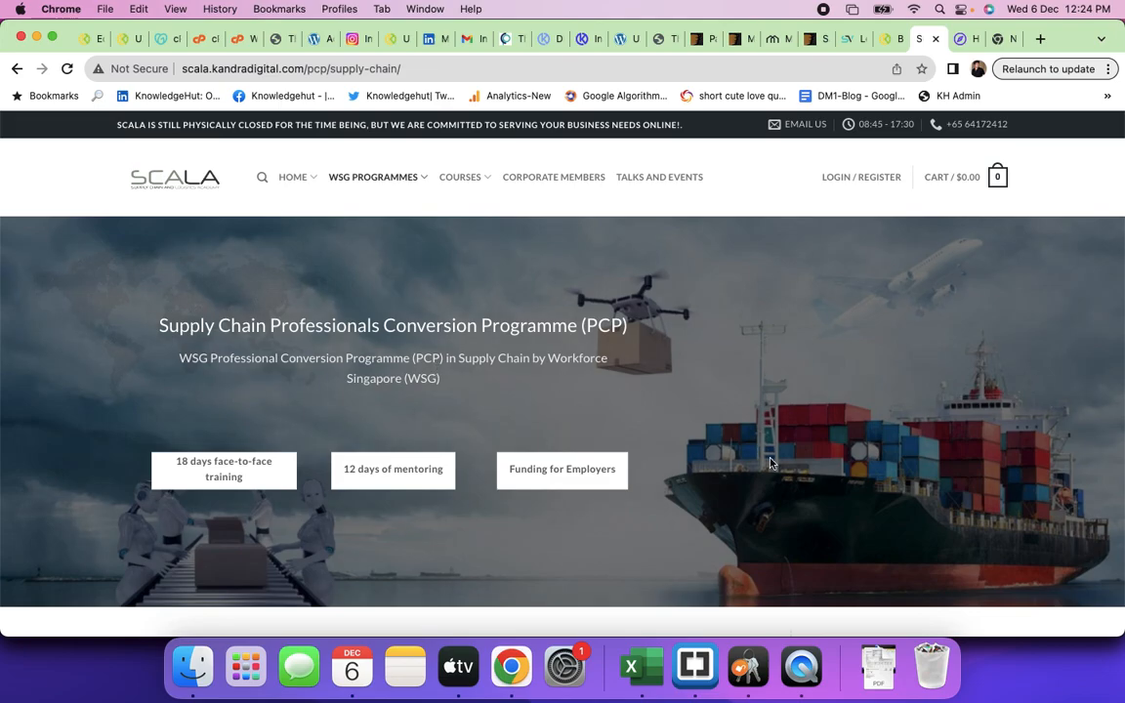
pyautogui.scroll(-10, 771, 464)
pyautogui.scroll(-12, 770, 463)
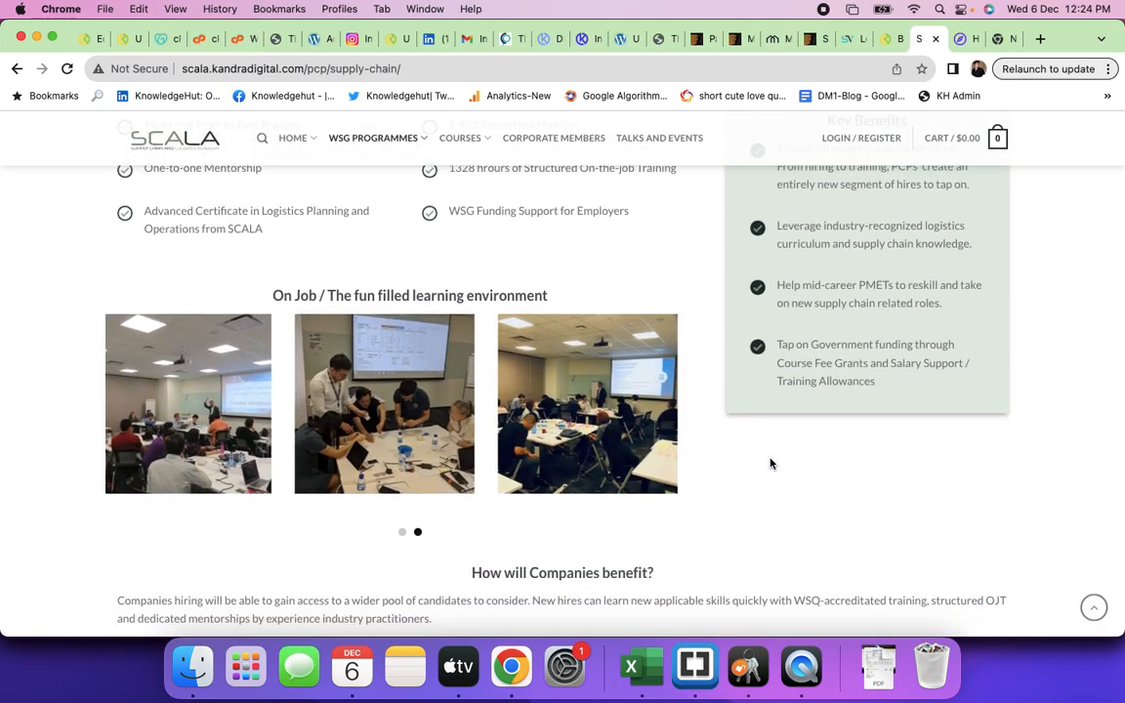
pyautogui.scroll(-15, 770, 464)
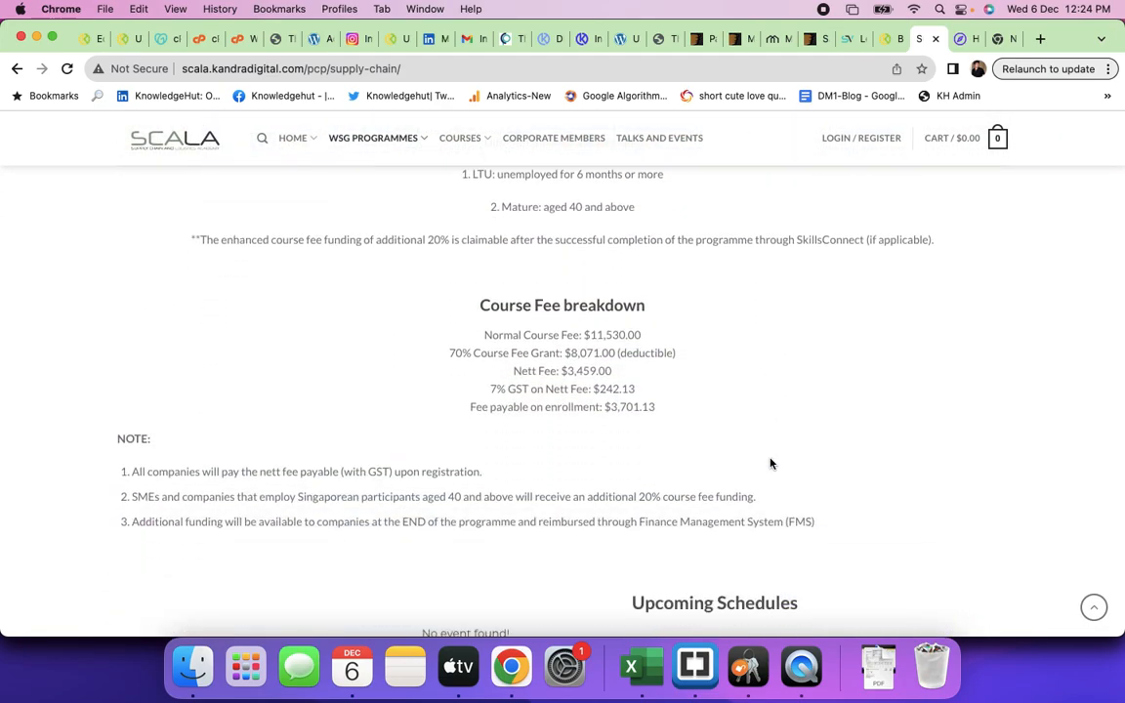
pyautogui.scroll(-12, 770, 463)
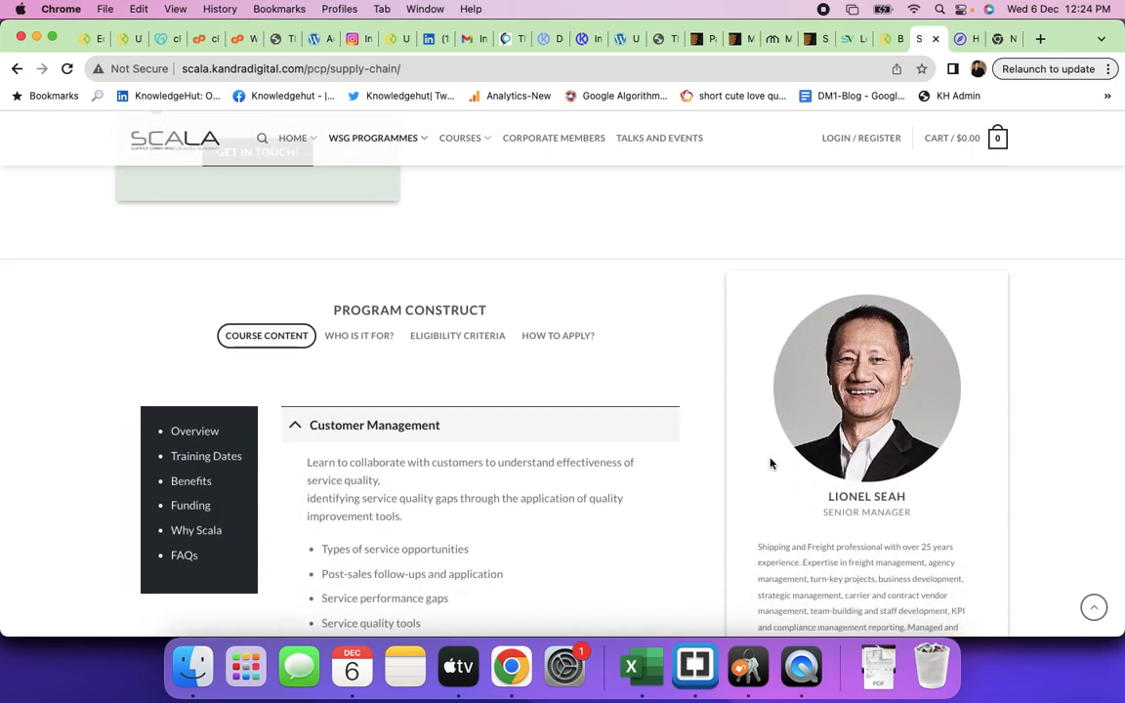
pyautogui.scroll(-15, 769, 463)
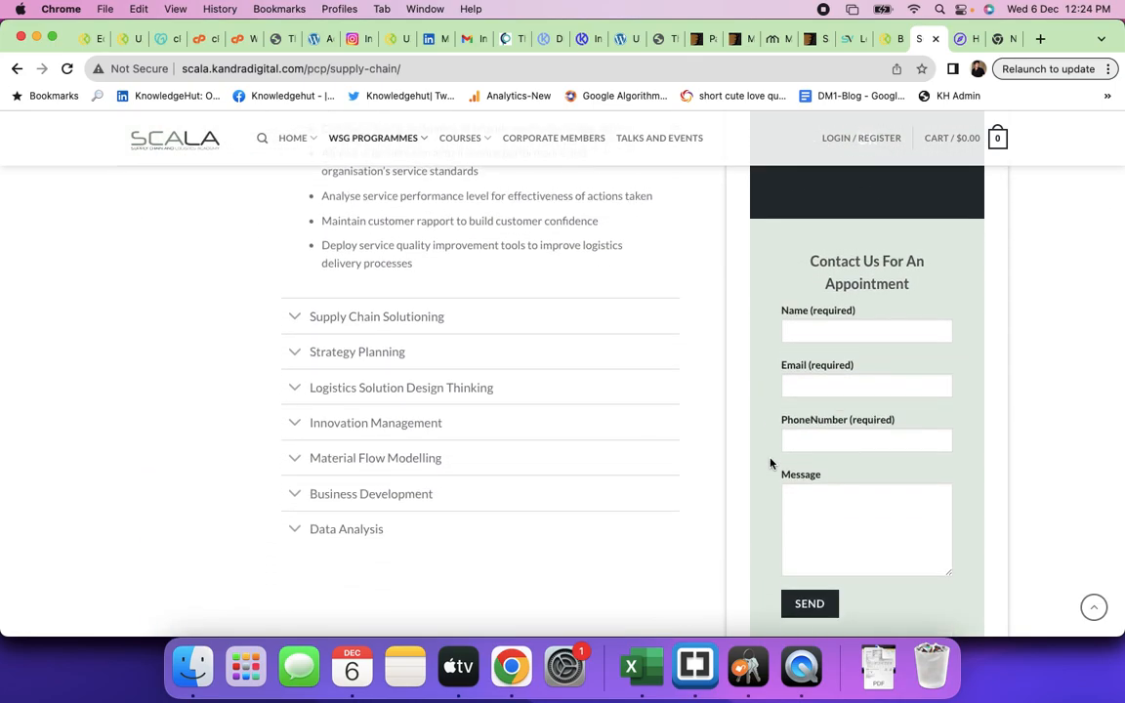
pyautogui.scroll(-20, 769, 464)
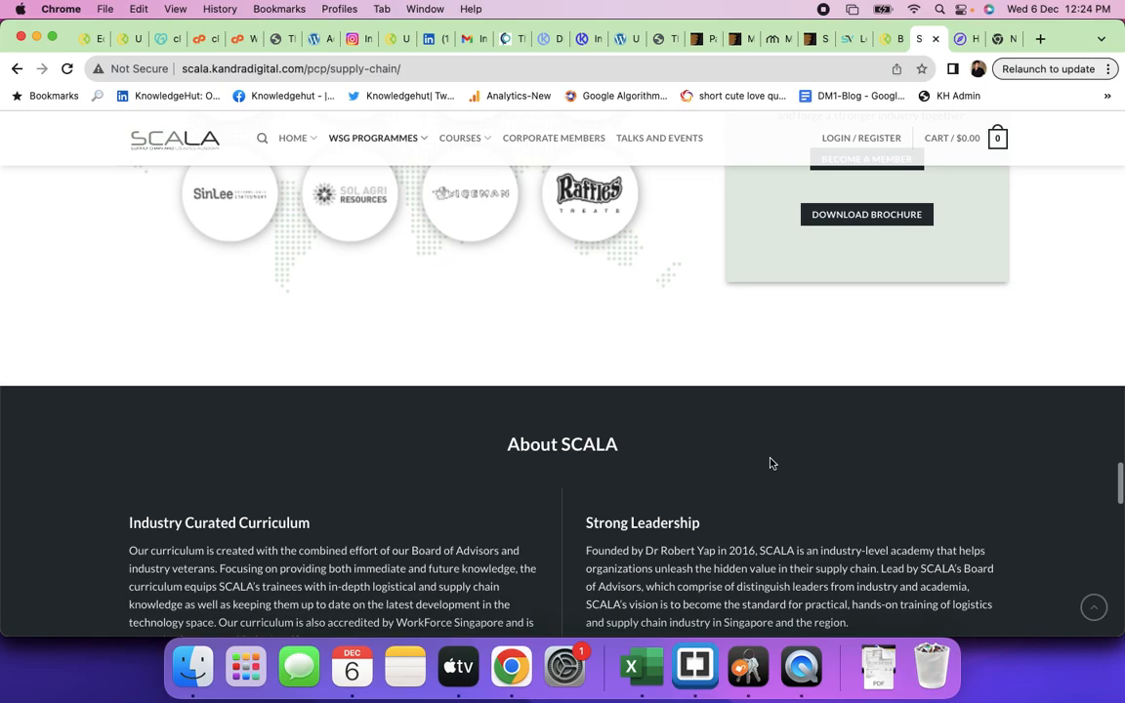
pyautogui.scroll(-2, 769, 463)
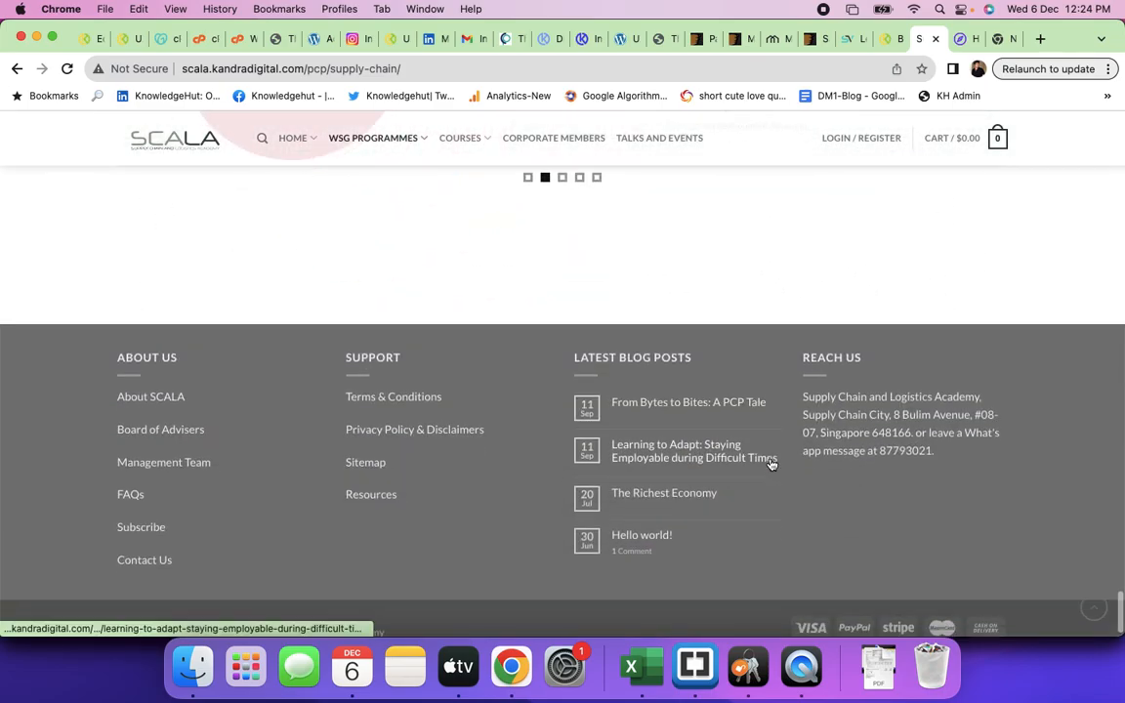
pyautogui.scroll(20, 769, 463)
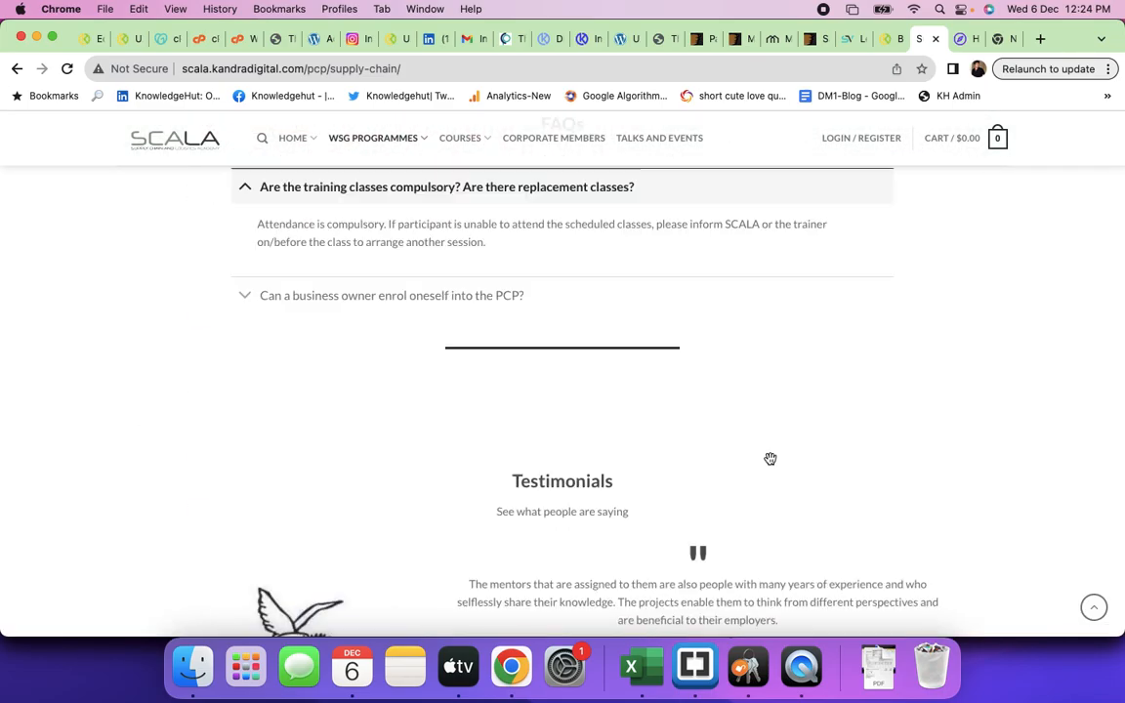
pyautogui.scroll(5, 770, 464)
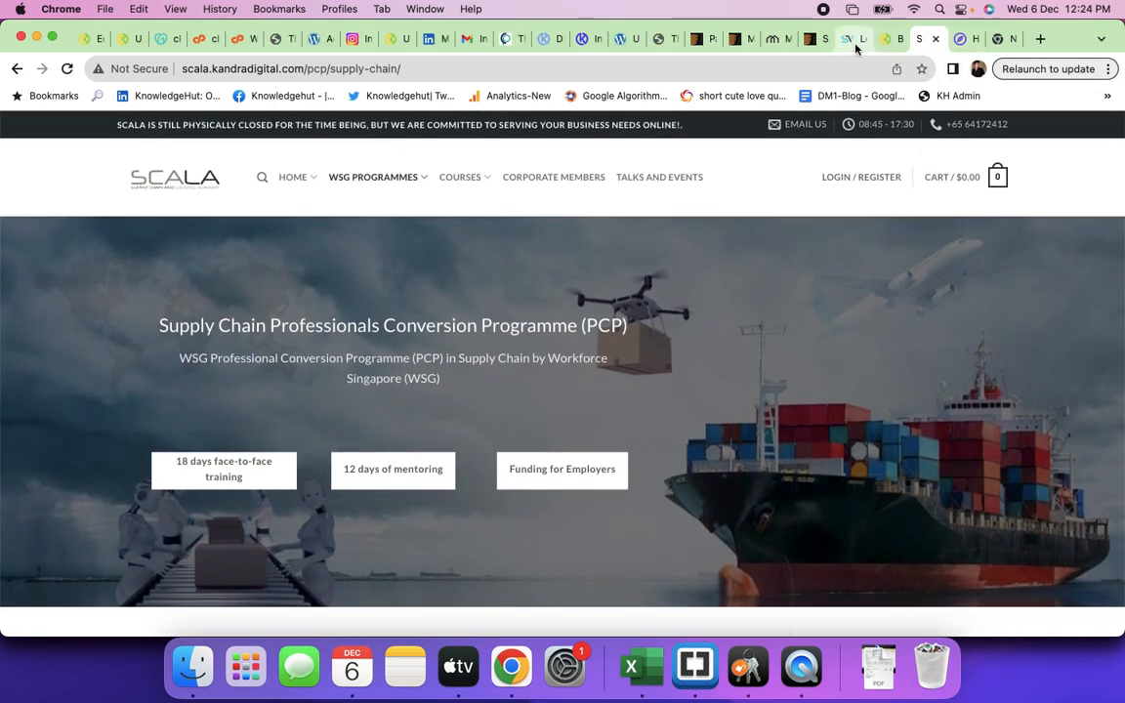
# - Return to UX Builder to check the Modern Business import, still at 92%
pyautogui.click(628, 41)
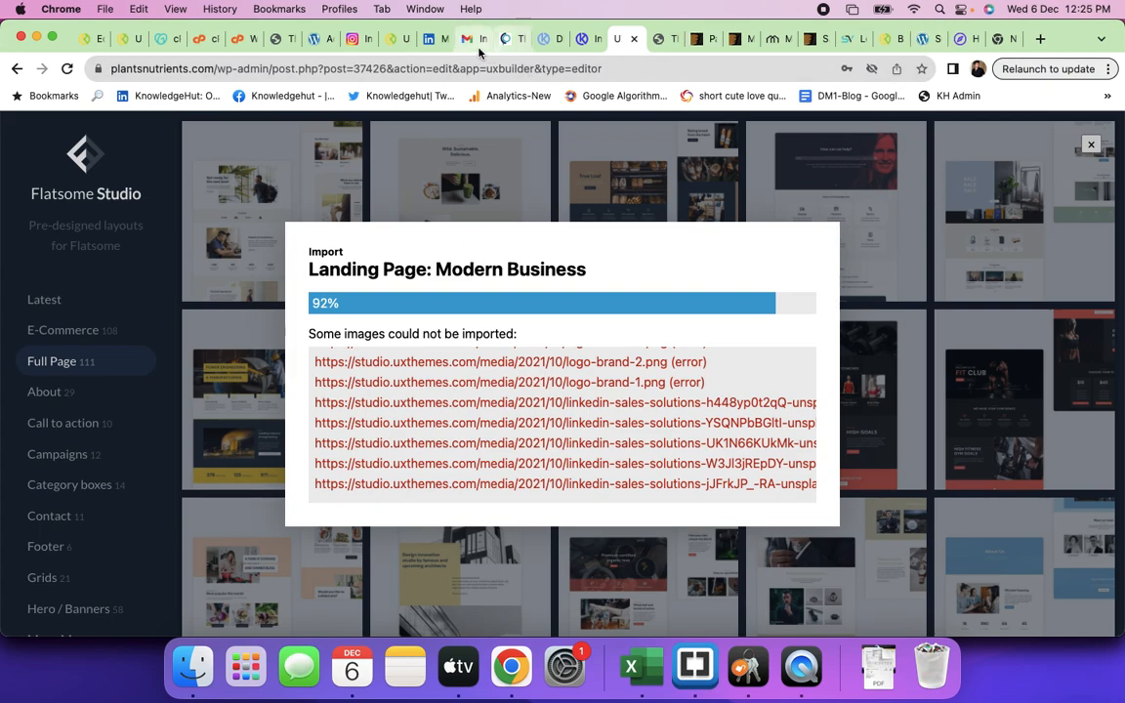
# - Look over the staging site's Add Themes page listing 6027 themes, then go to Installatron's installs
pyautogui.click(315, 40)
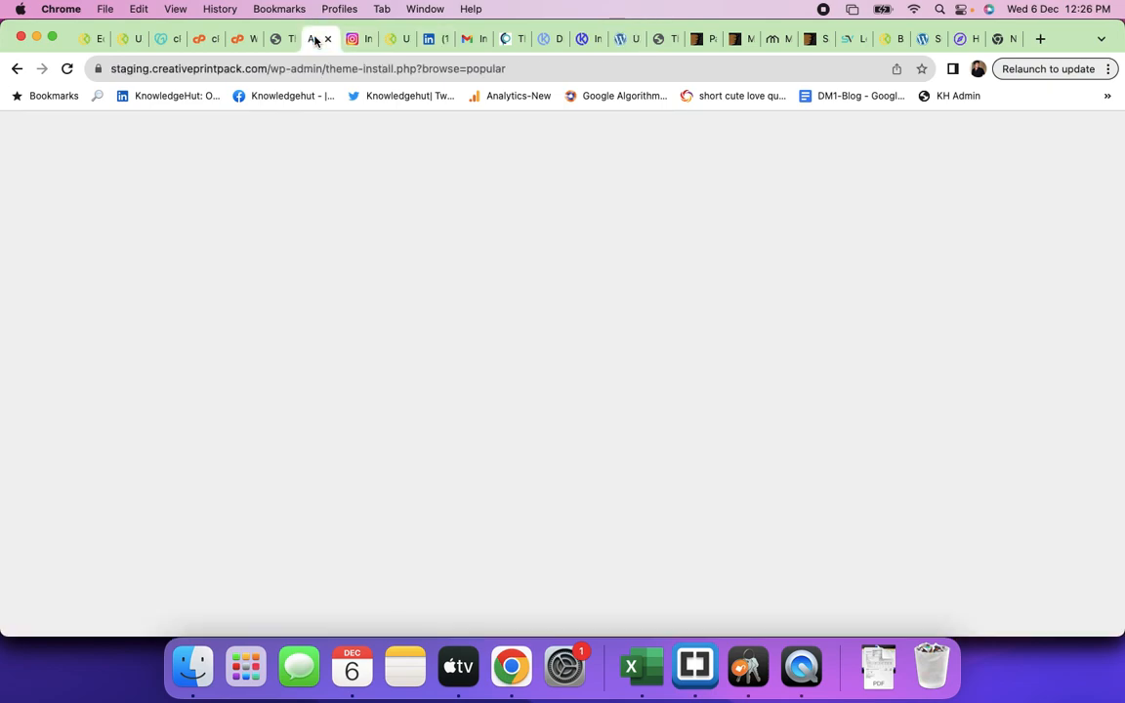
pyautogui.scroll(-3, 262, 386)
pyautogui.scroll(-10, 265, 391)
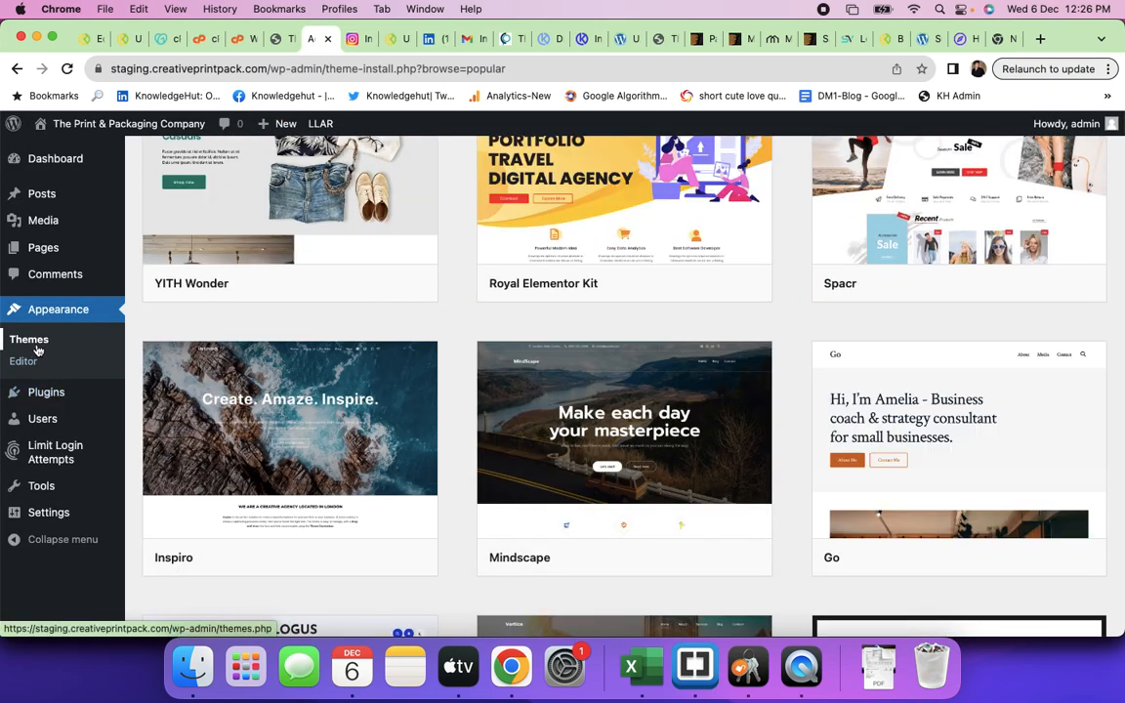
pyautogui.moveTo(37, 390)
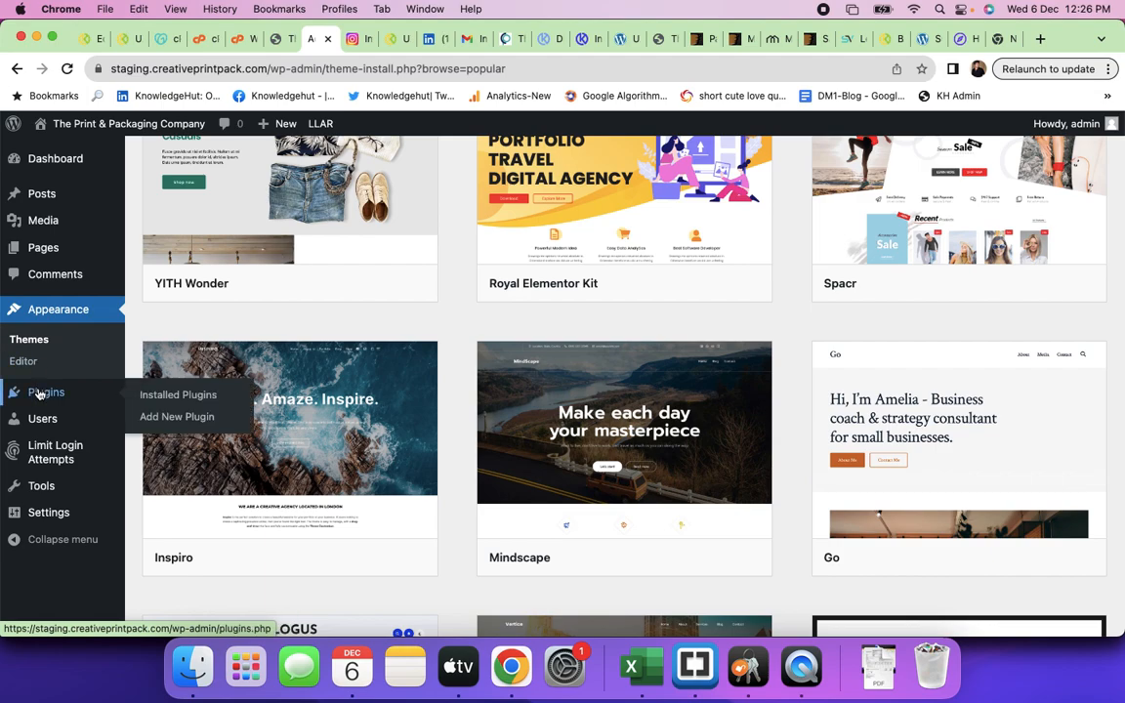
pyautogui.scroll(15, 41, 362)
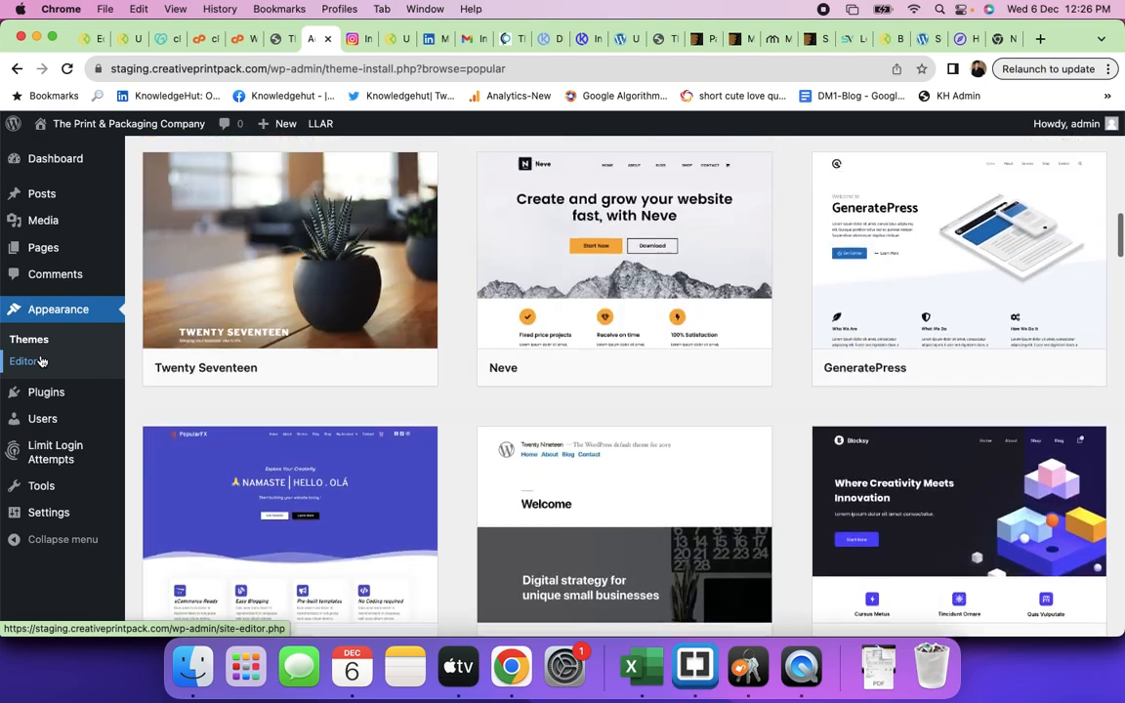
pyautogui.click(237, 41)
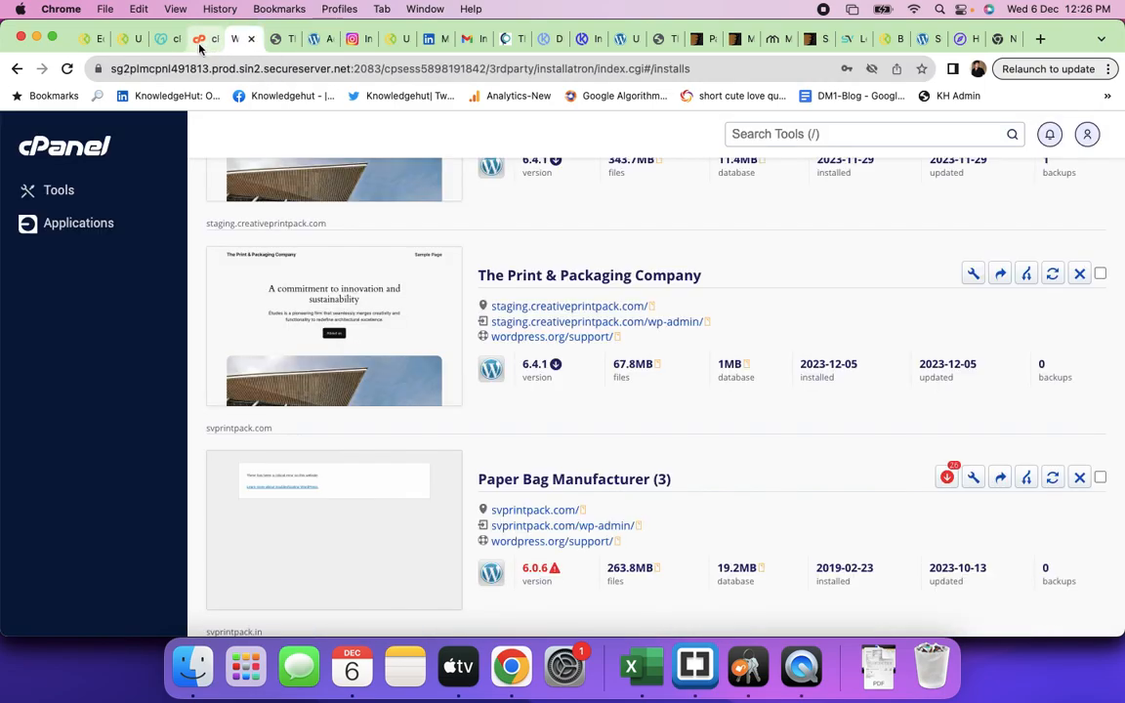
pyautogui.scroll(-5, 750, 450)
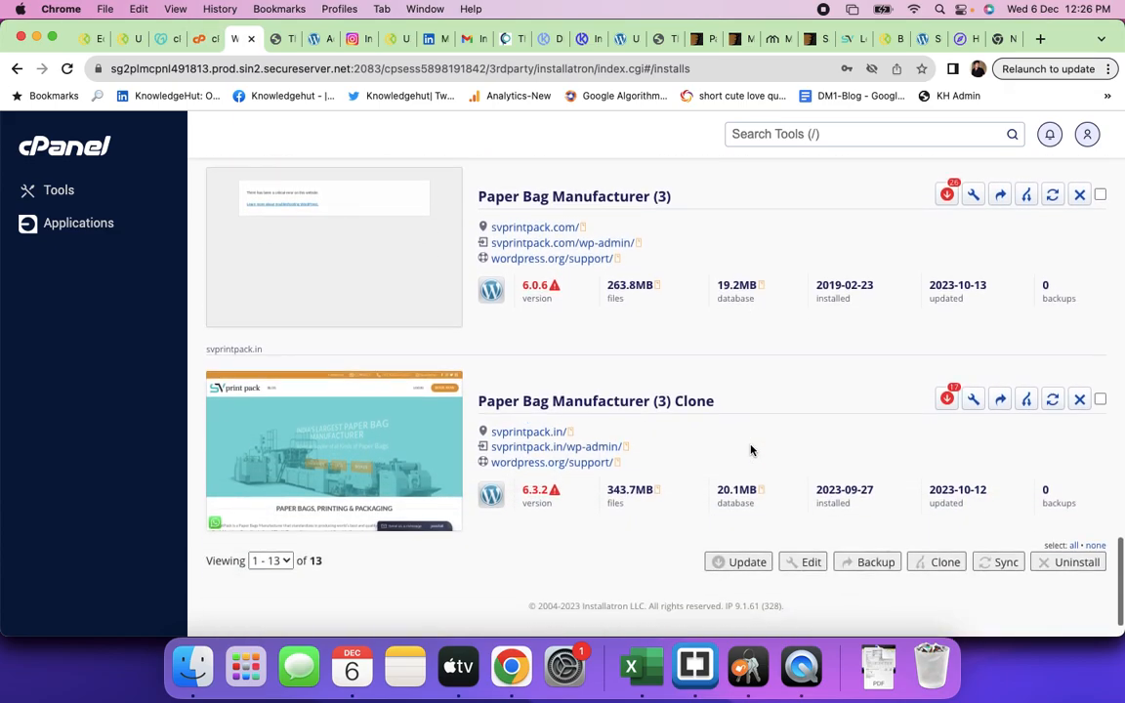
pyautogui.scroll(3, 751, 450)
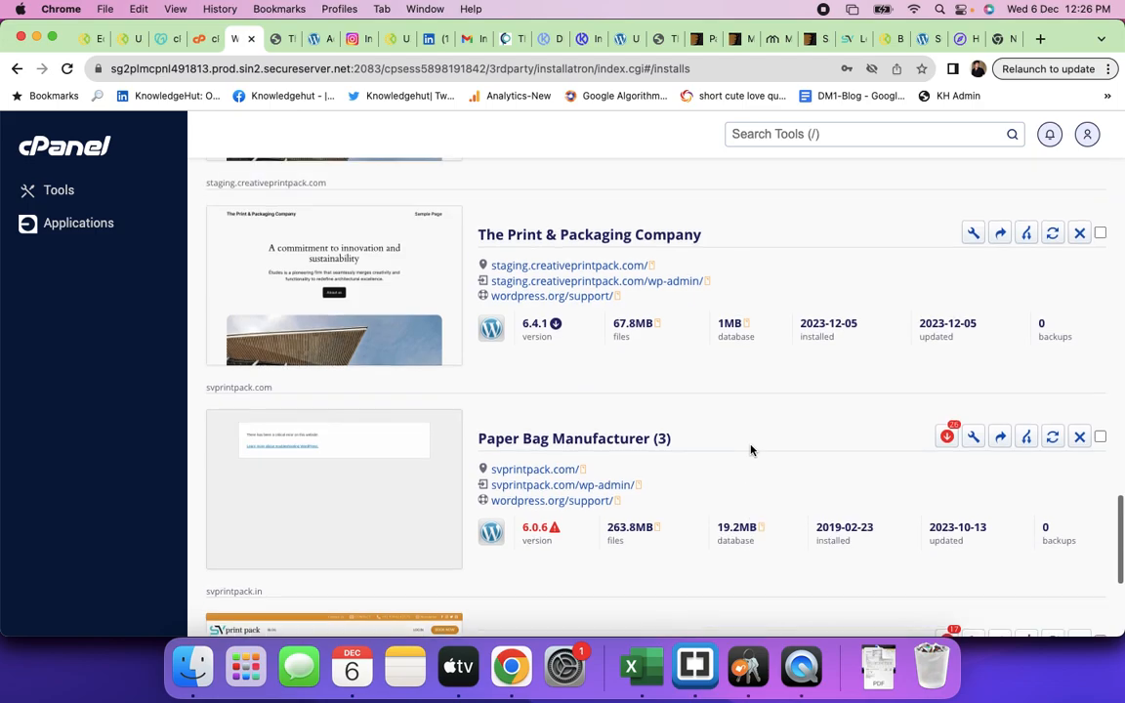
pyautogui.scroll(-3, 751, 450)
pyautogui.scroll(-1, 750, 450)
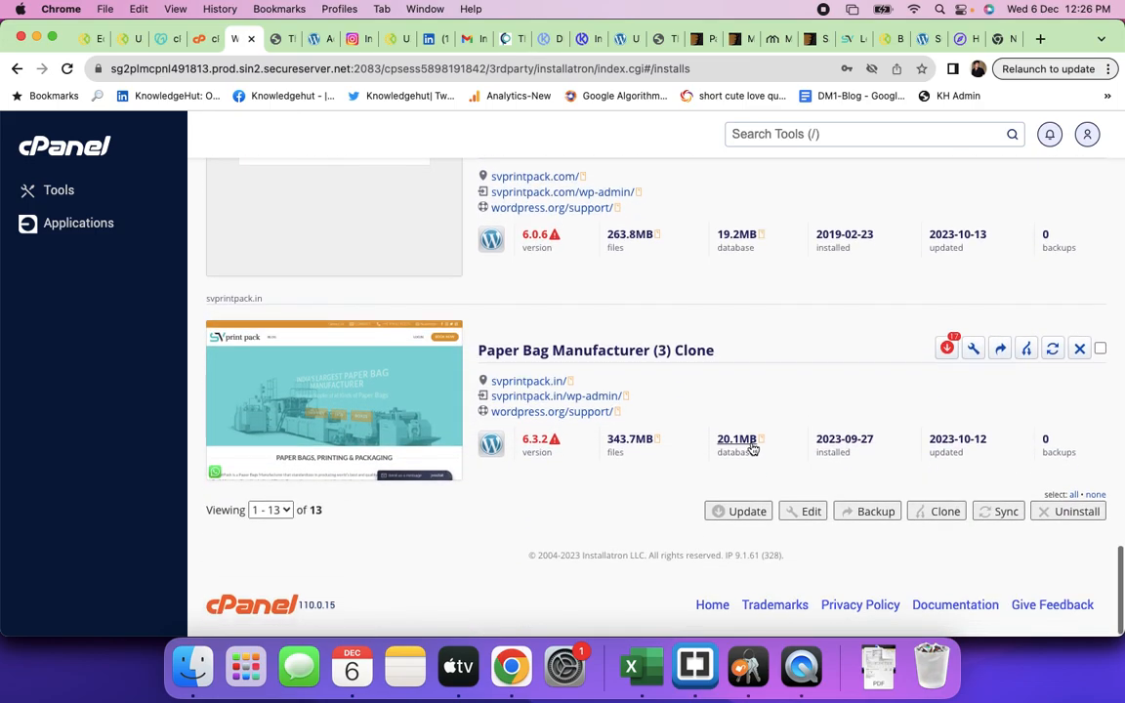
pyautogui.click(1024, 351)
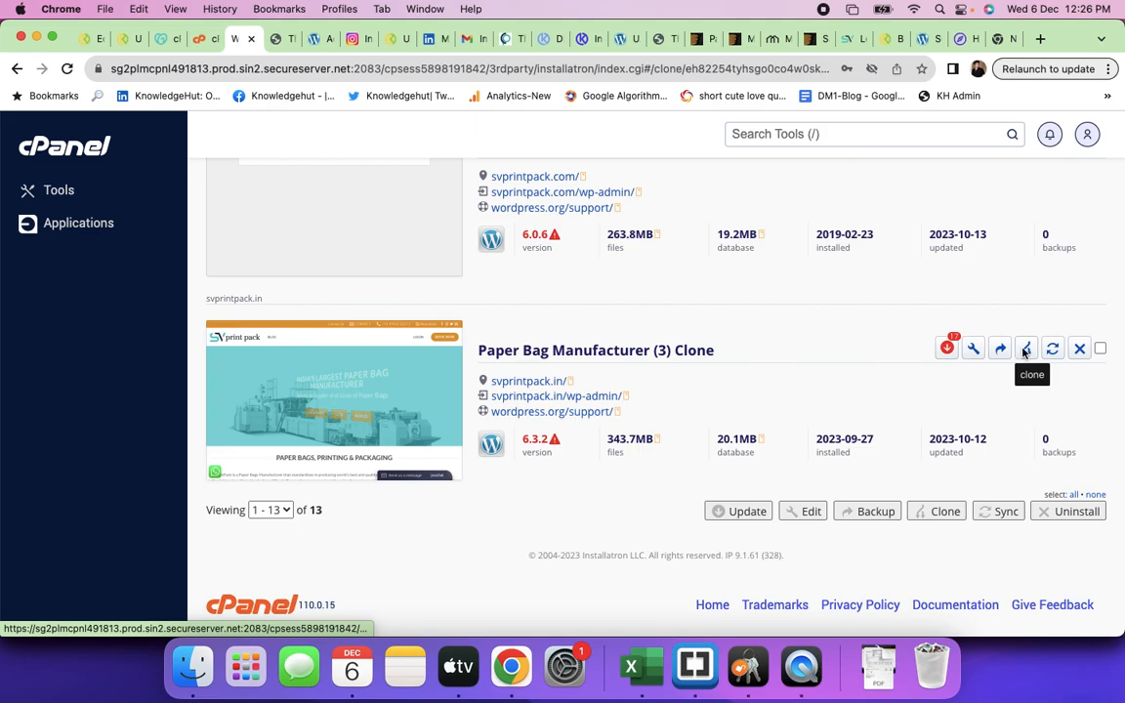
pyautogui.scroll(-3, 746, 427)
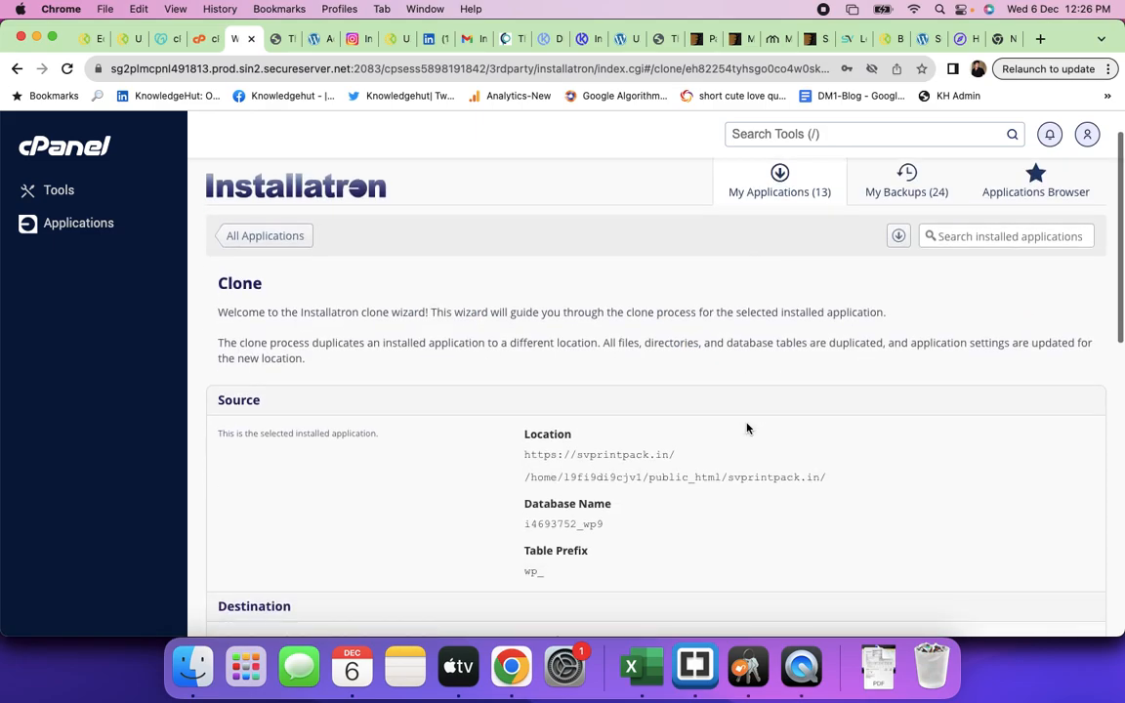
pyautogui.scroll(-5, 746, 427)
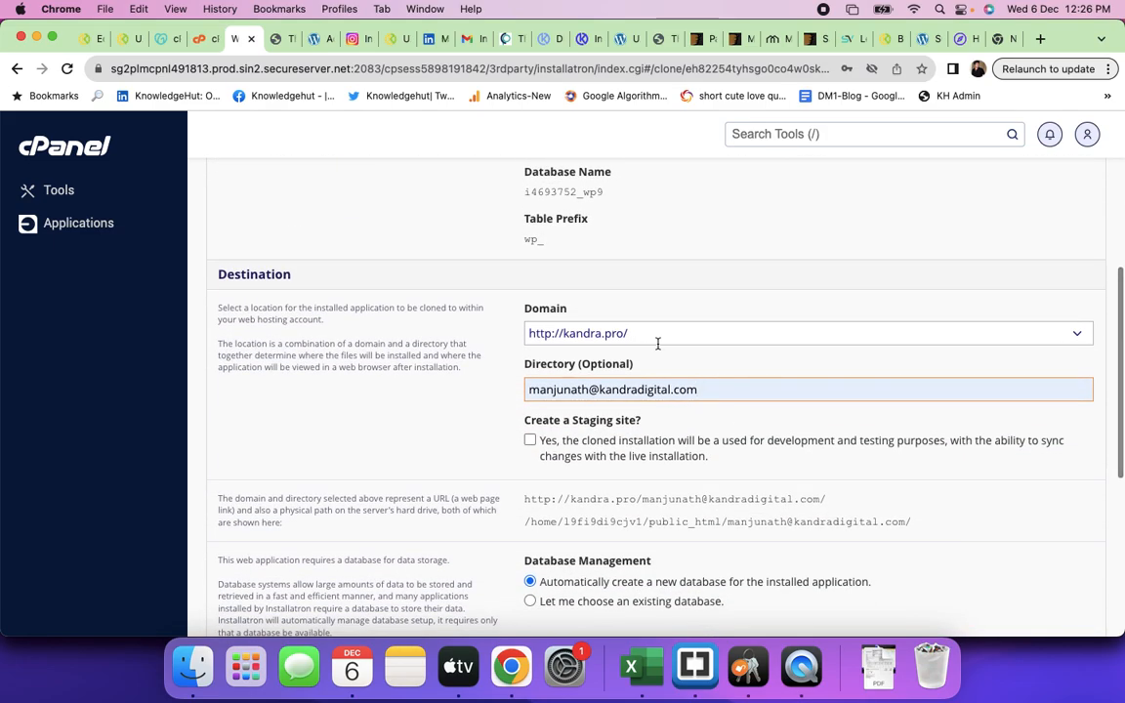
pyautogui.click(663, 334)
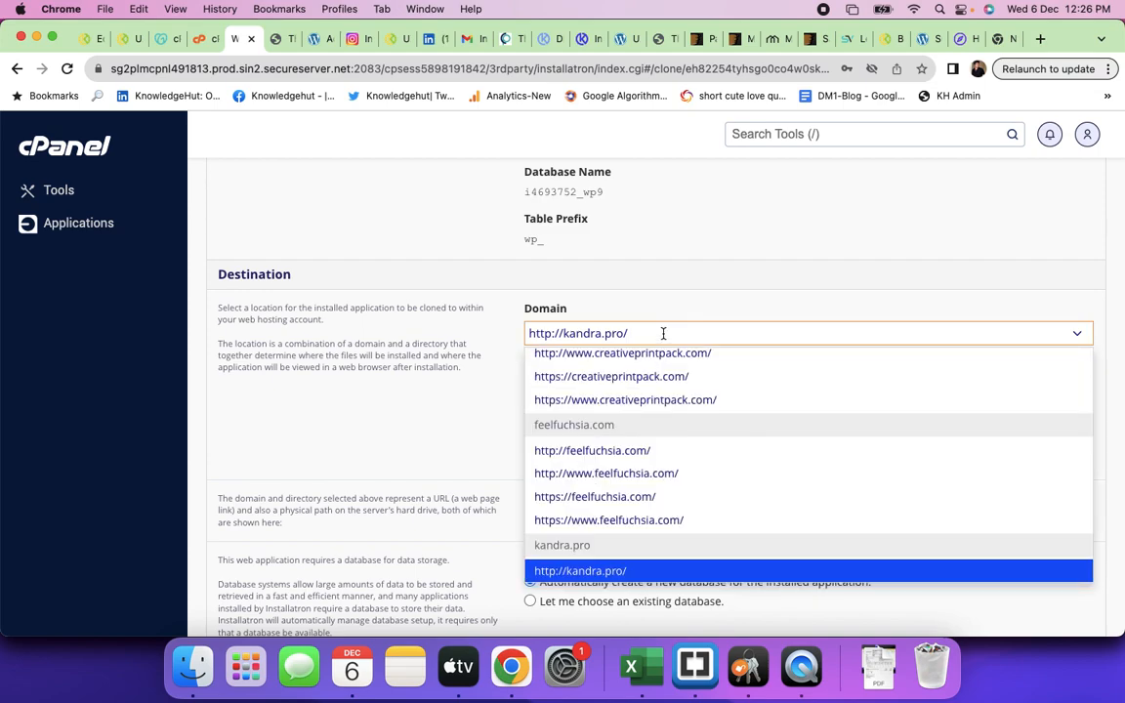
pyautogui.press('BackSpace')
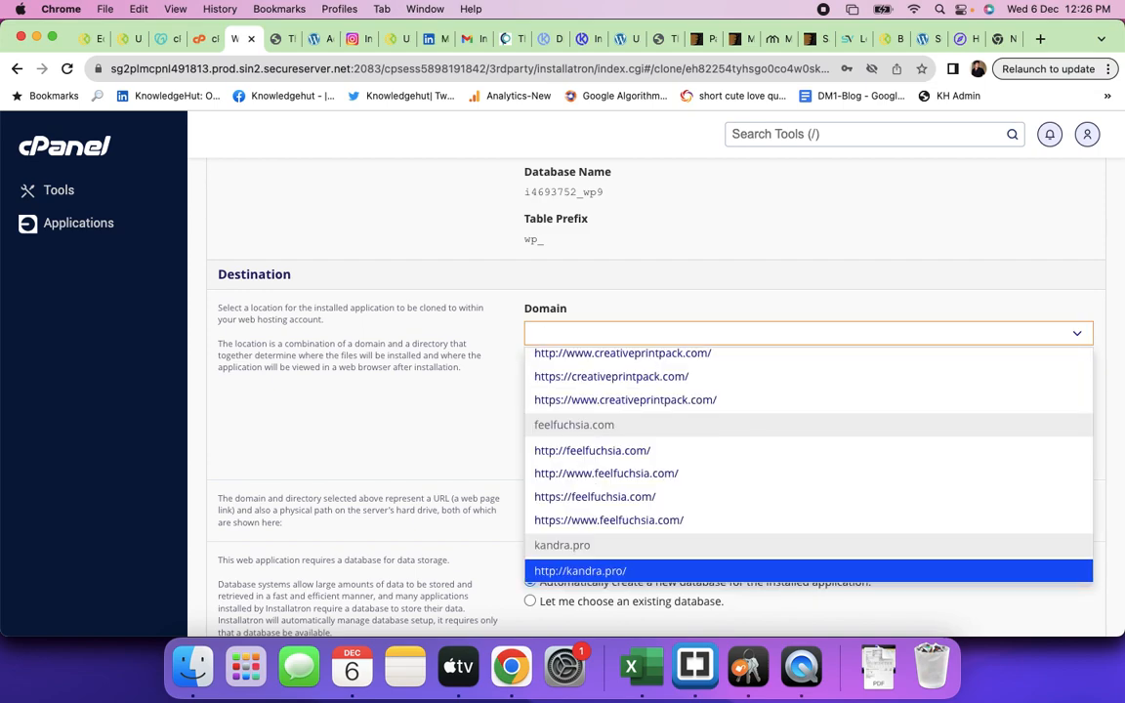
pyautogui.write('staging')
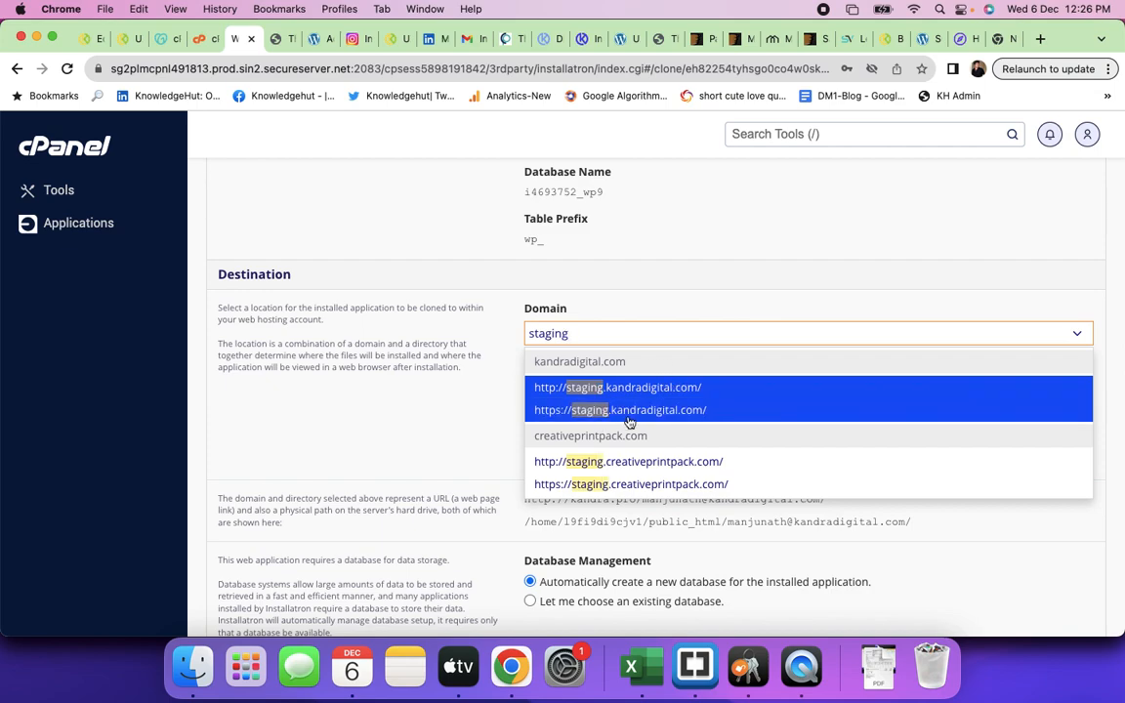
pyautogui.click(630, 410)
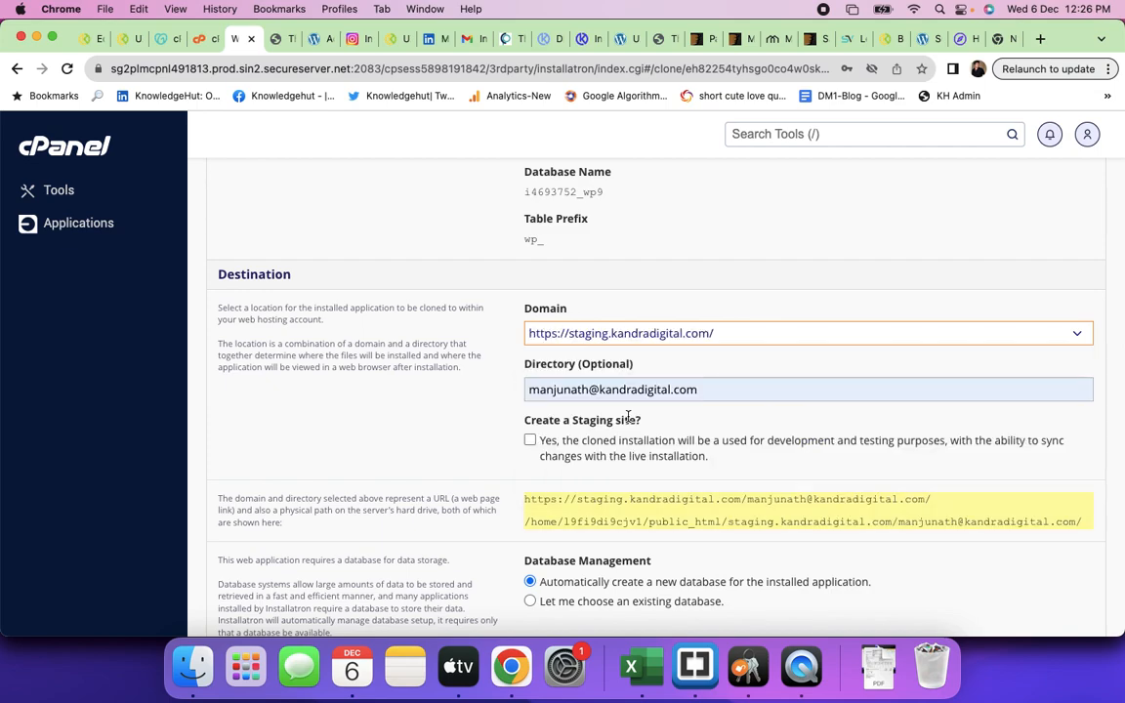
pyautogui.click(717, 392)
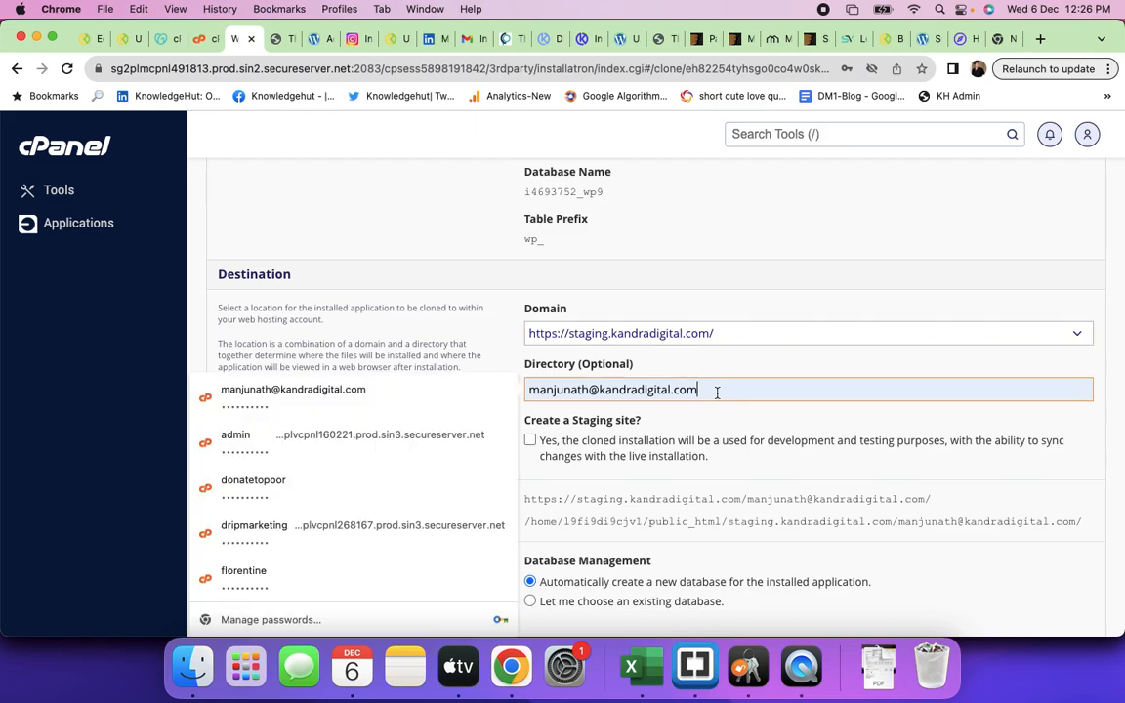
pyautogui.press('super+a')
pyautogui.press('BackSpace')
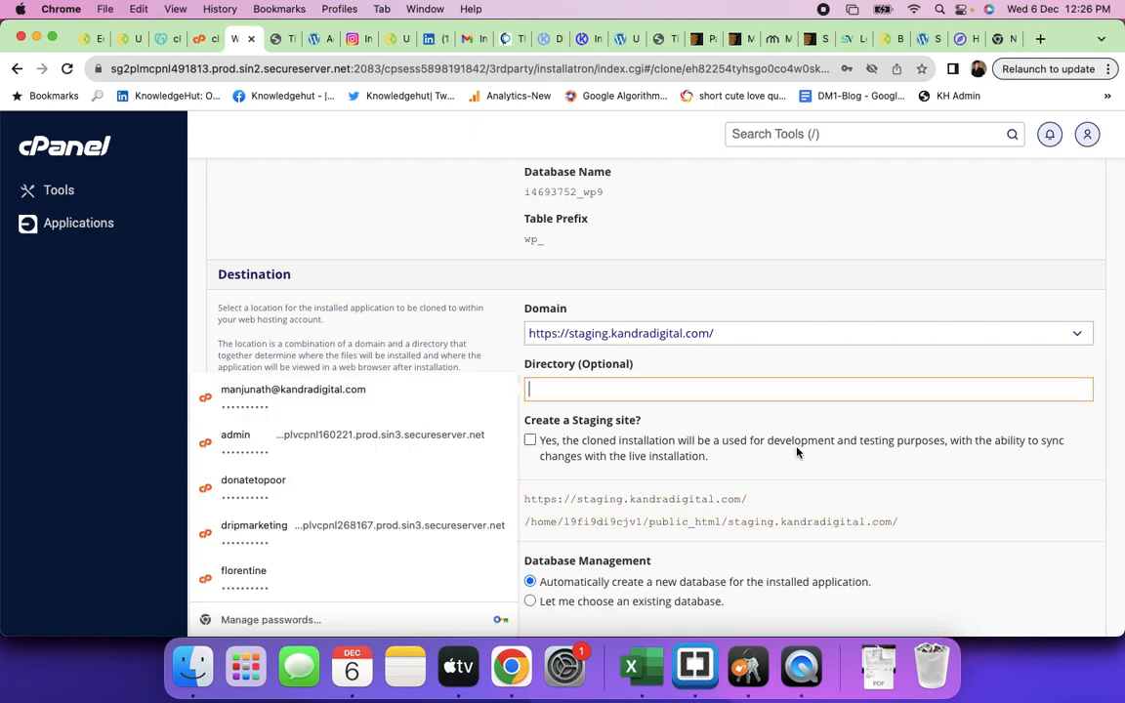
pyautogui.scroll(-2, 793, 471)
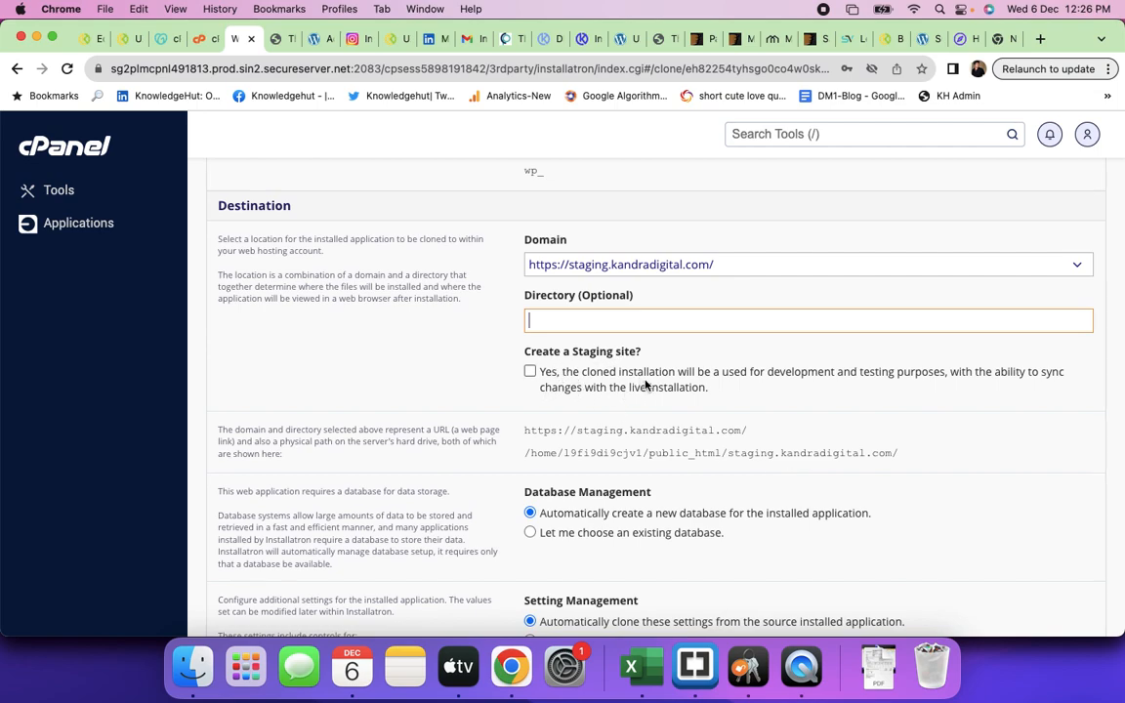
pyautogui.scroll(-6, 704, 414)
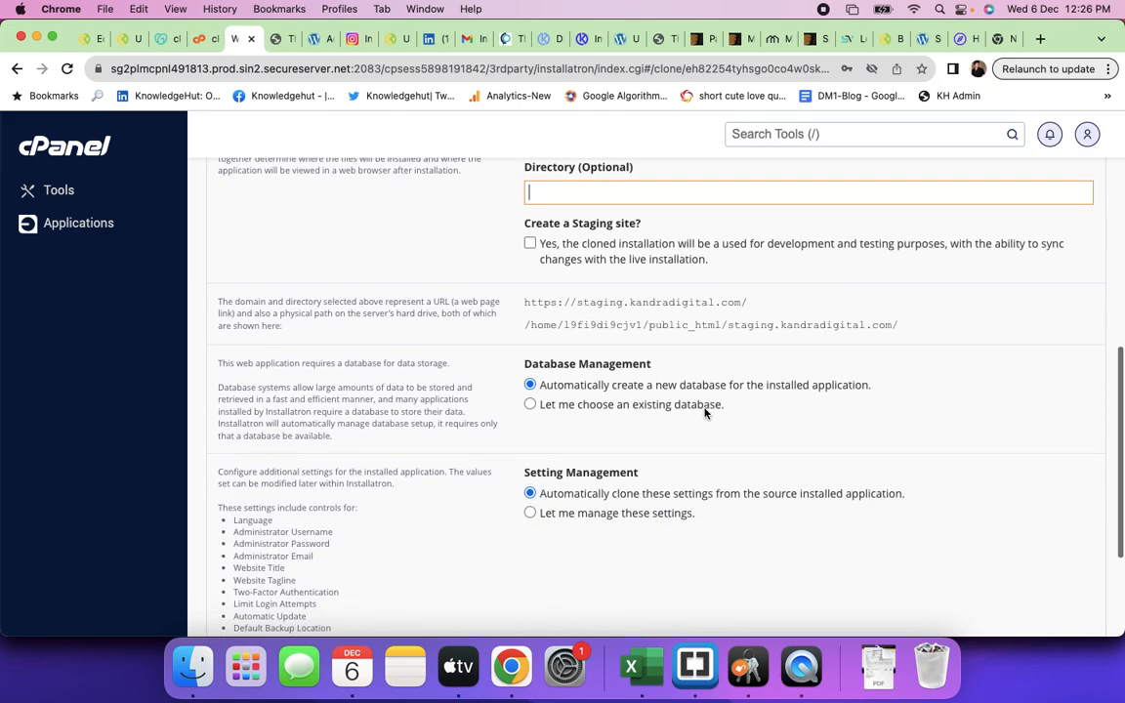
pyautogui.scroll(-1, 705, 414)
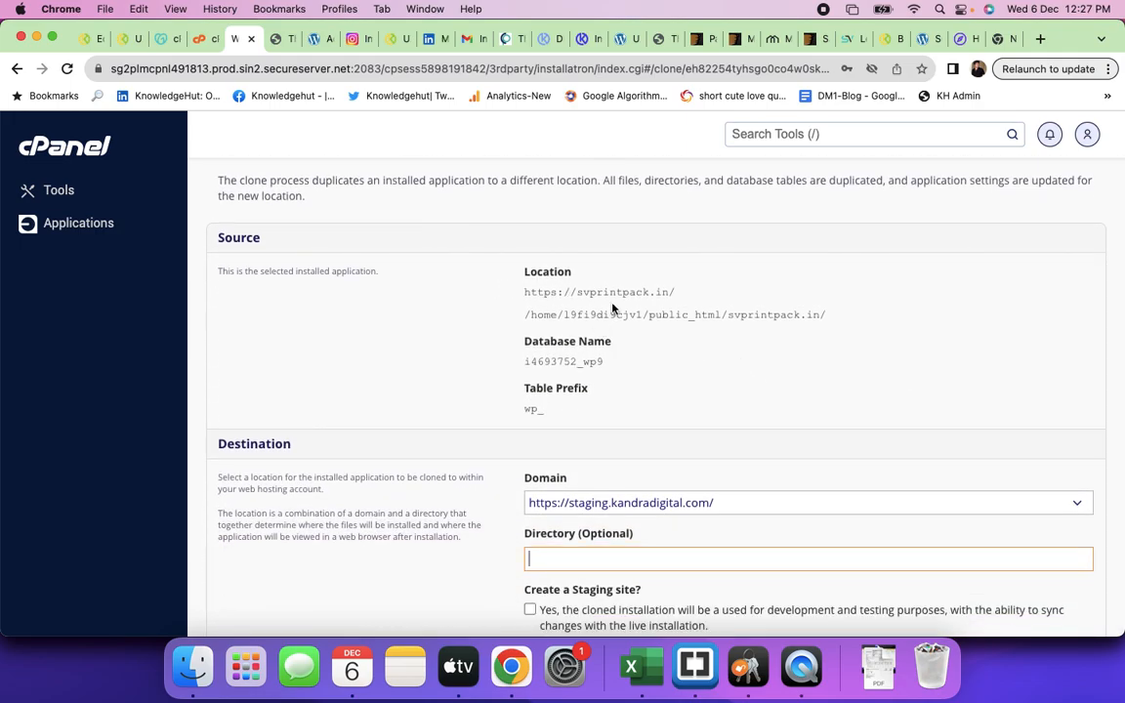
pyautogui.scroll(-1, 648, 404)
pyautogui.scroll(-3, 648, 403)
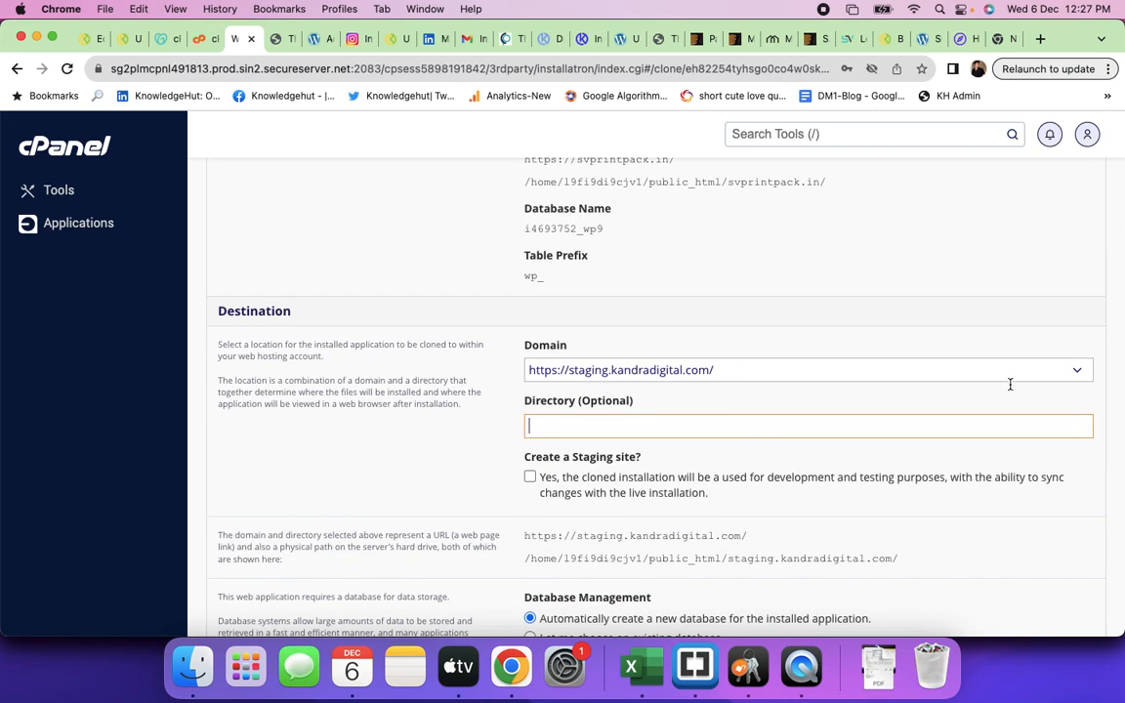
pyautogui.click(1078, 371)
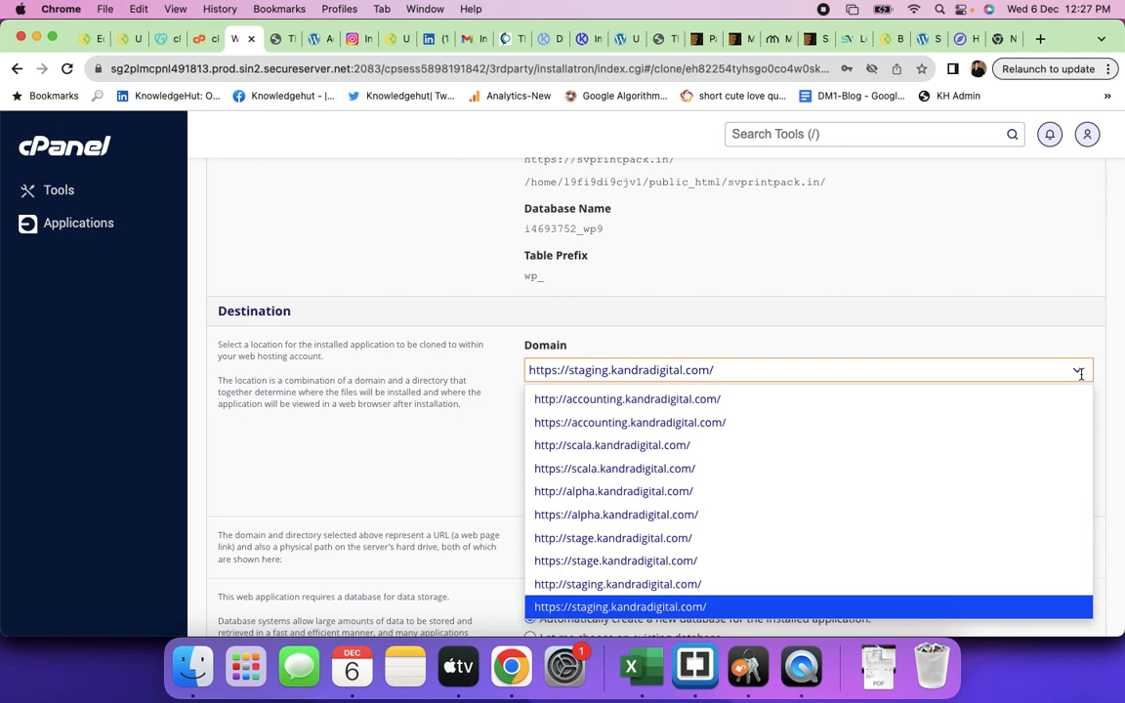
pyautogui.press('BackSpace')
pyautogui.write('s')
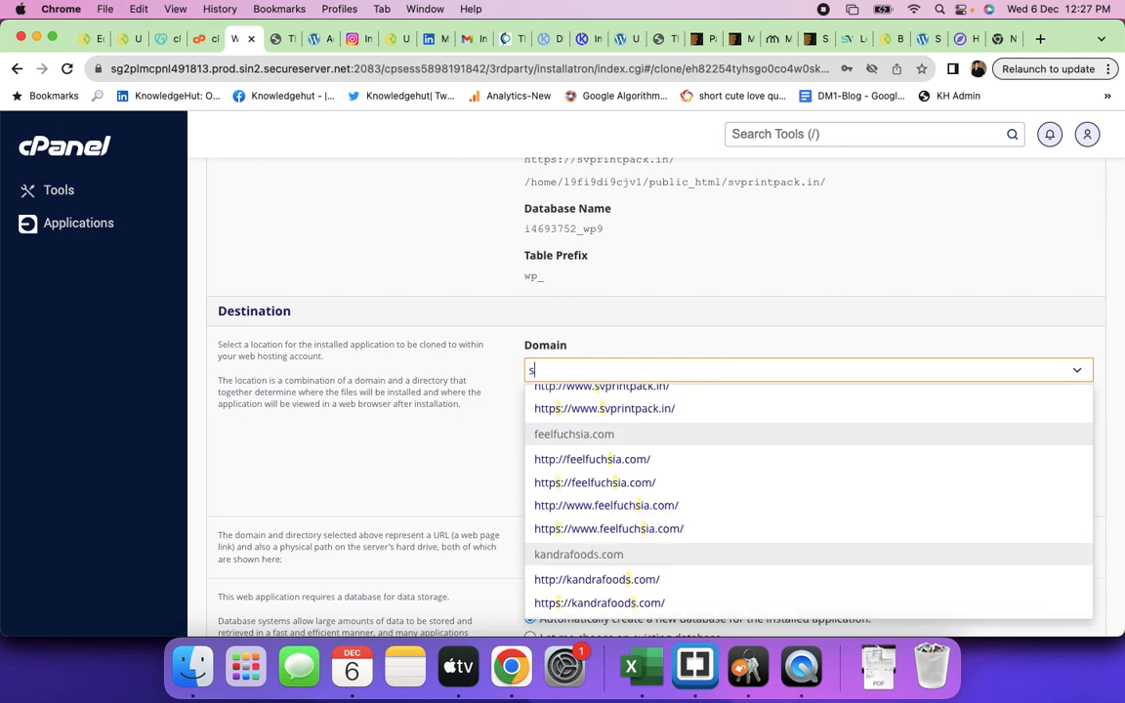
pyautogui.write('tagin')
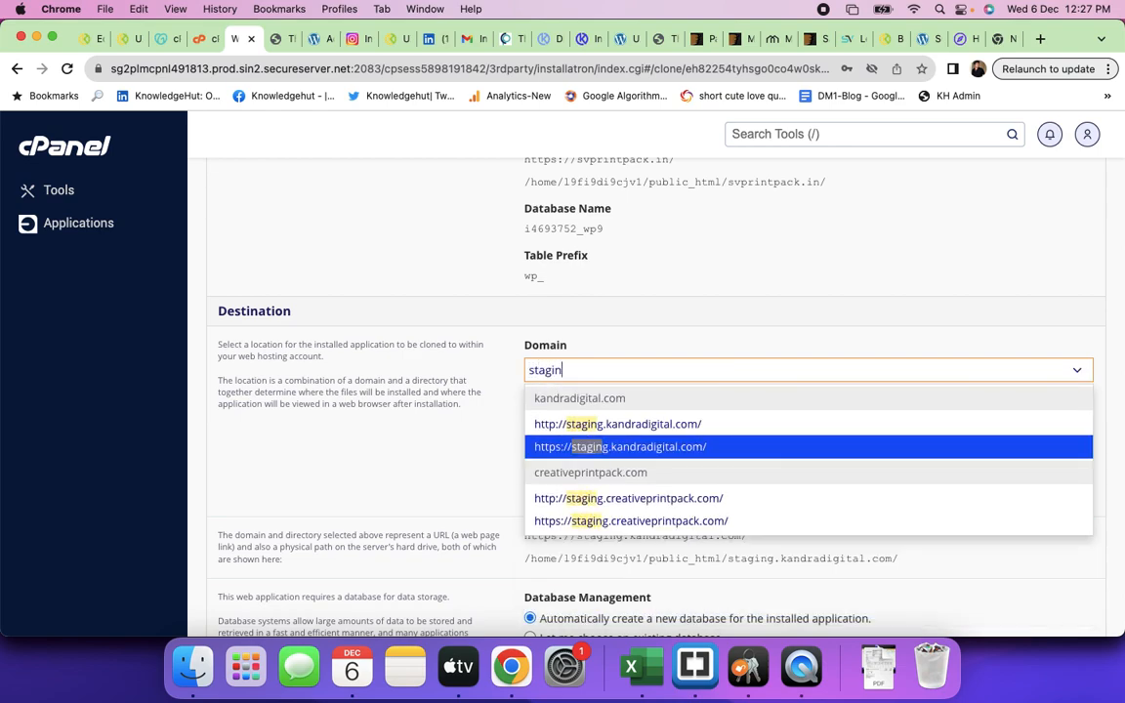
pyautogui.click(623, 523)
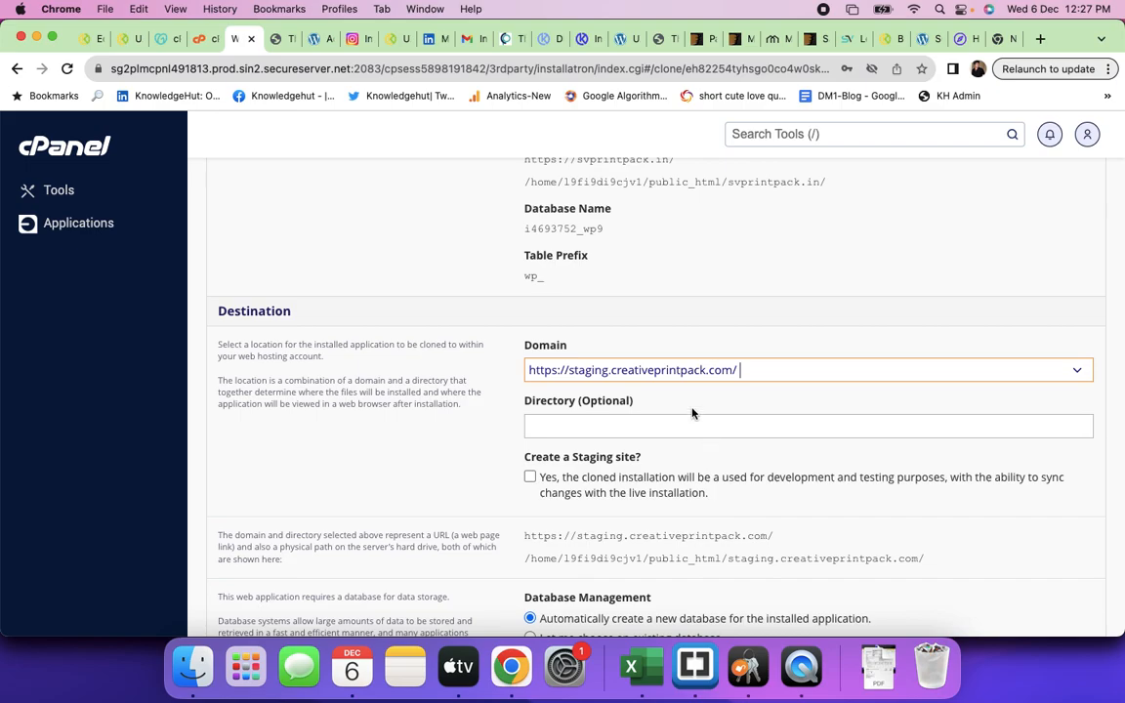
pyautogui.scroll(-5, 760, 414)
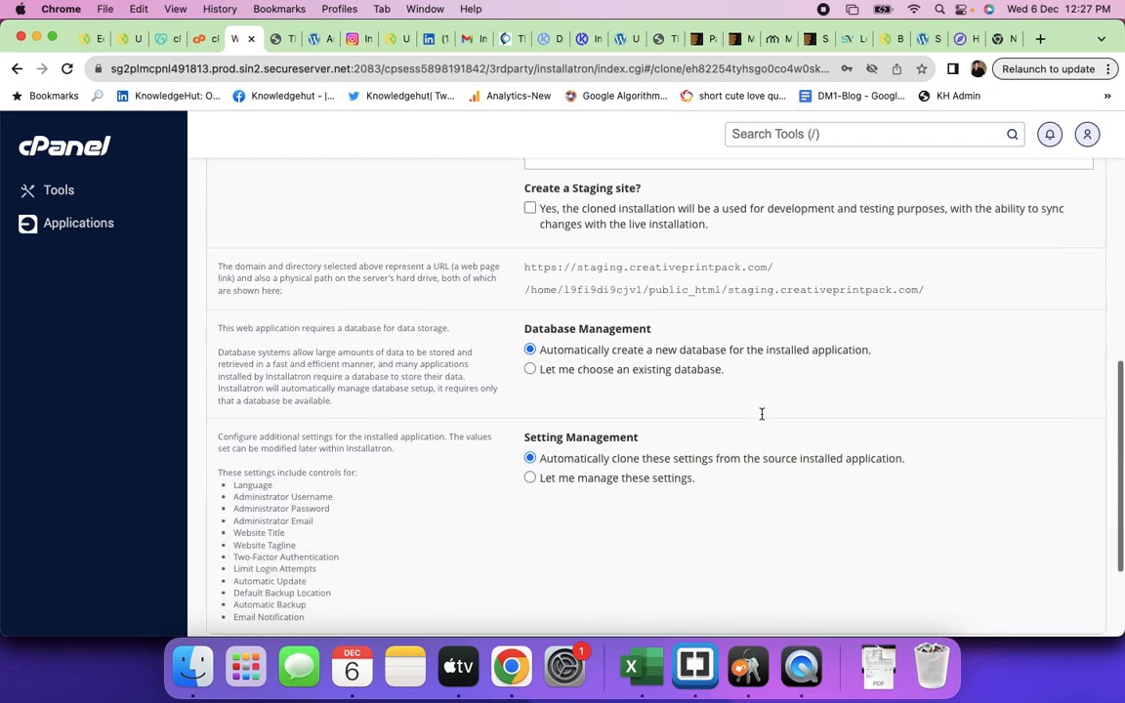
# - Attempt the clone, which fails because WordPress already exists there, then go to the Applications Browser
pyautogui.click(1071, 509)
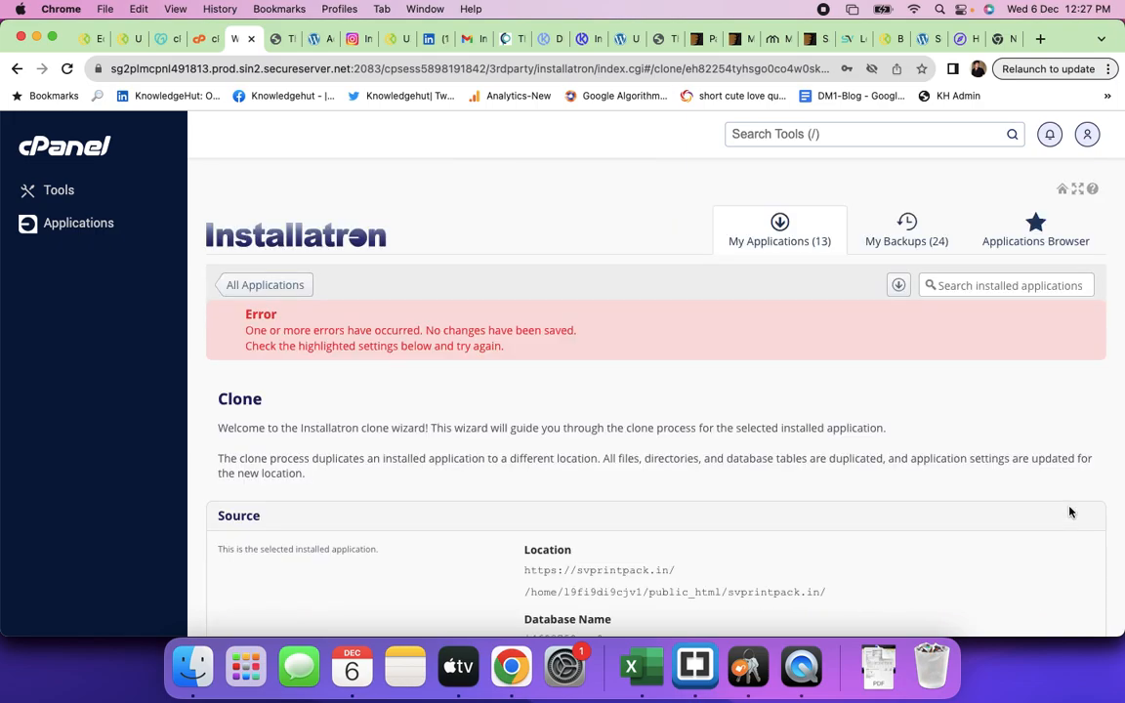
pyautogui.scroll(-5, 602, 369)
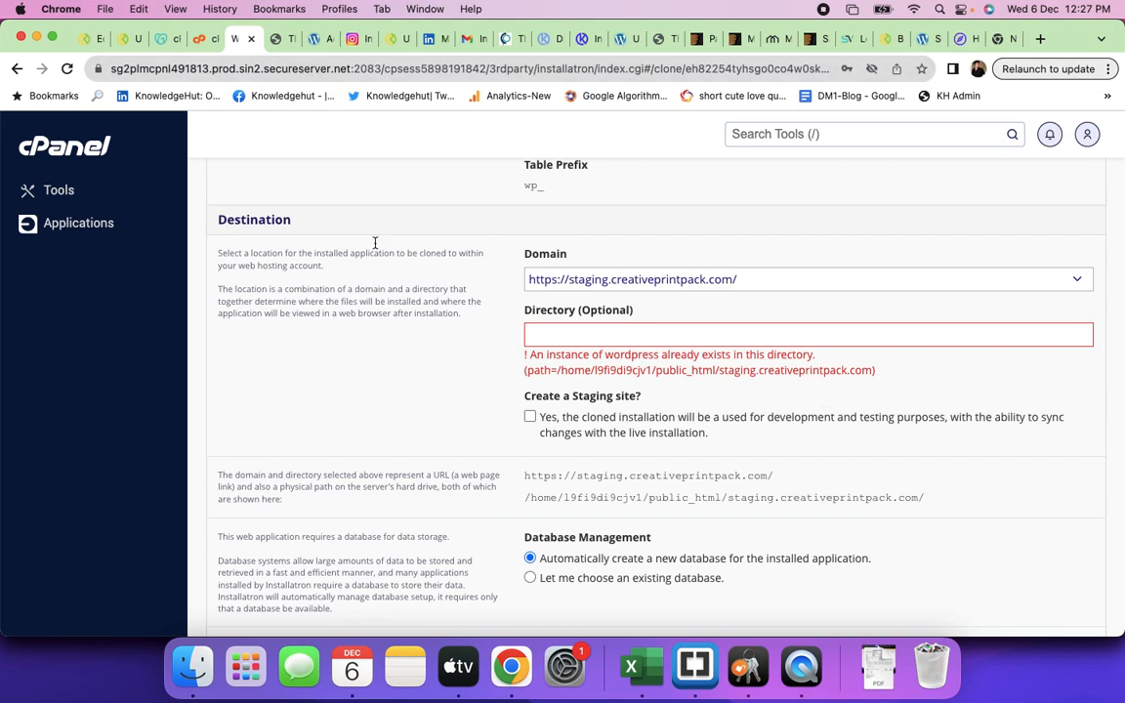
pyautogui.scroll(2, 478, 347)
pyautogui.scroll(3, 478, 346)
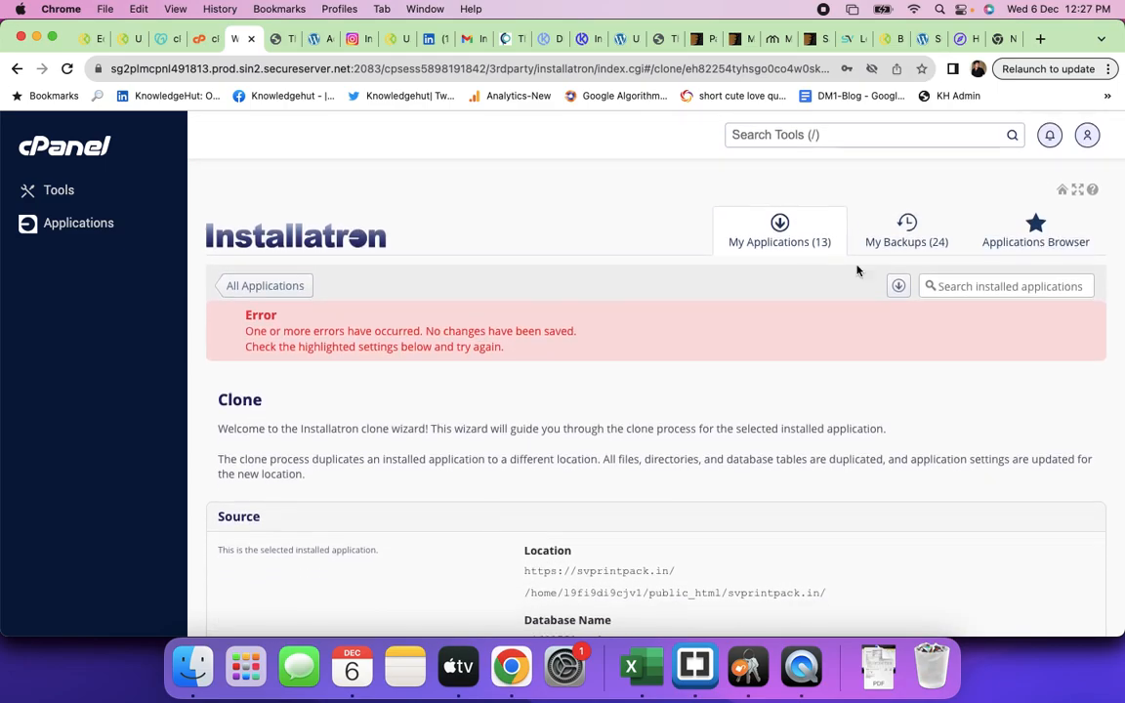
pyautogui.click(1040, 244)
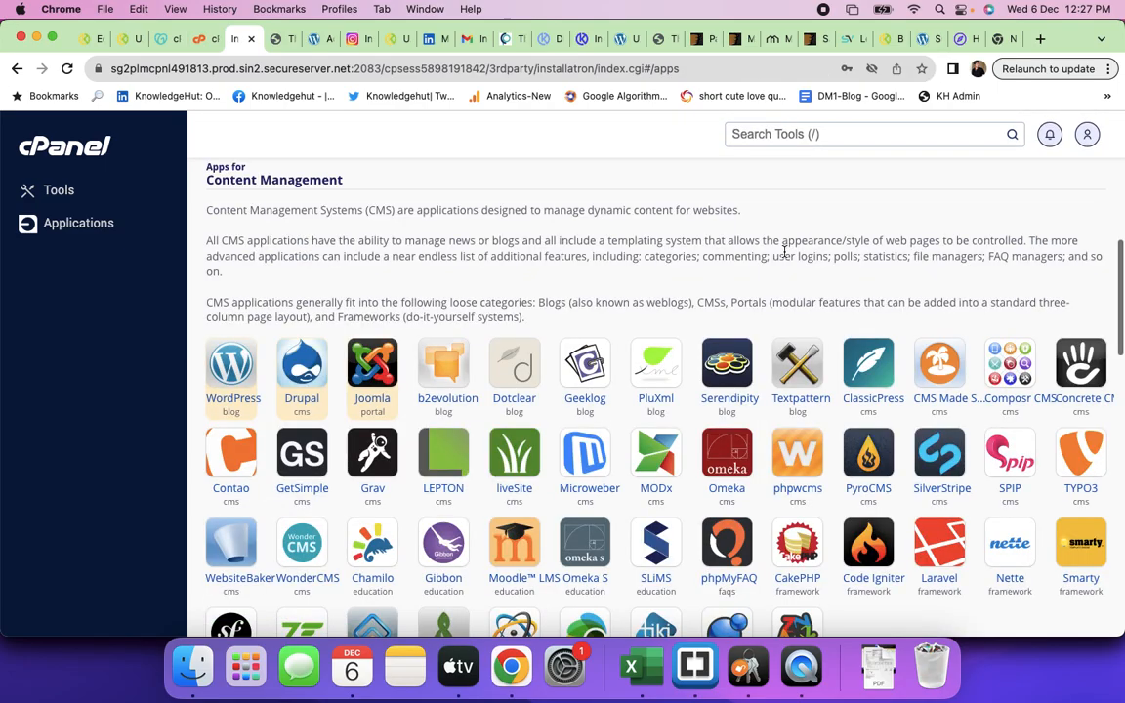
# - Show the Installatron installs list, then load the staging.creativeprintpack.com homepage with the admin path removed
pyautogui.scroll(-1, 719, 271)
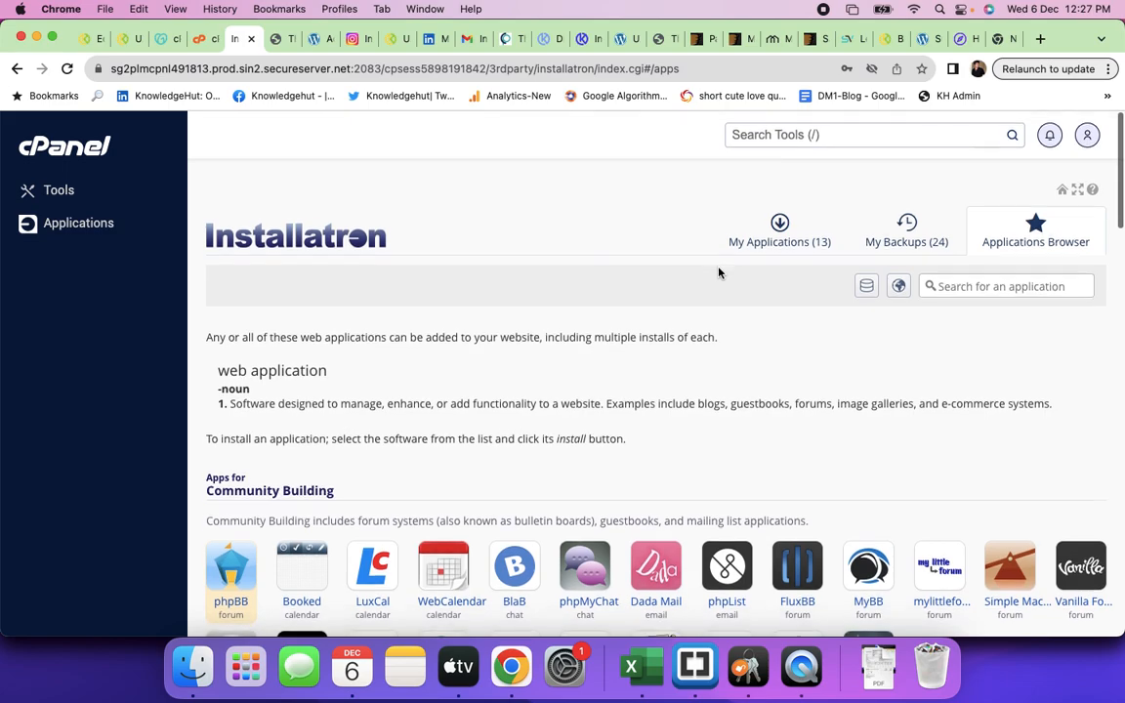
pyautogui.click(778, 239)
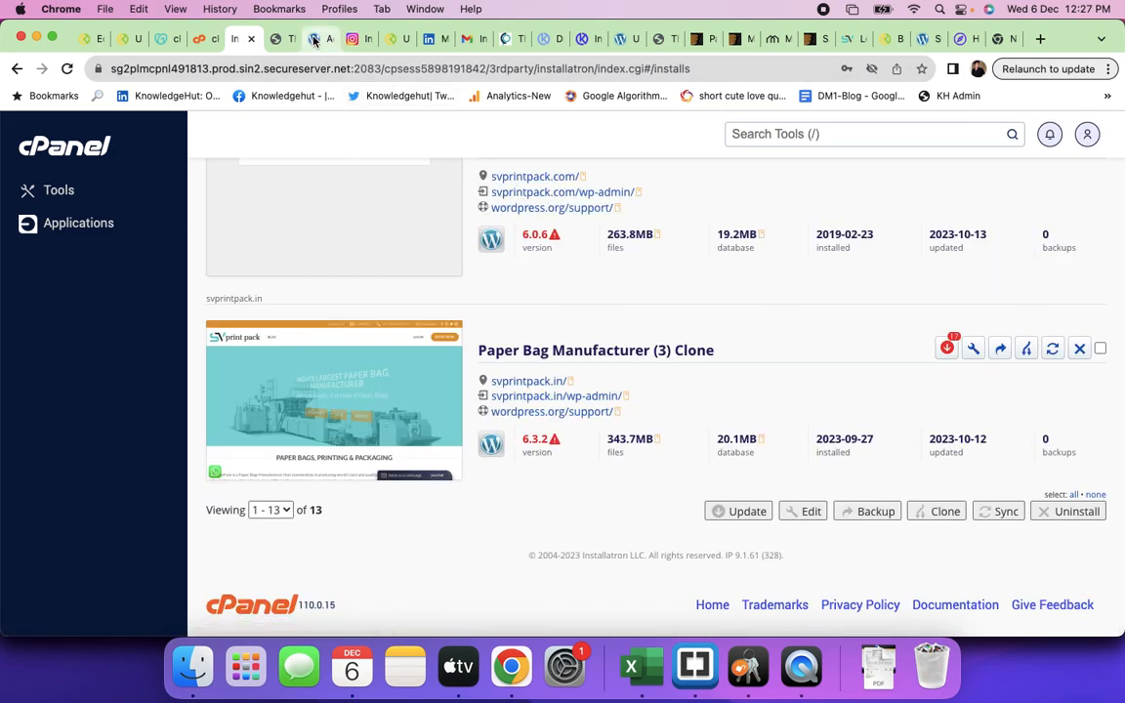
pyautogui.click(314, 39)
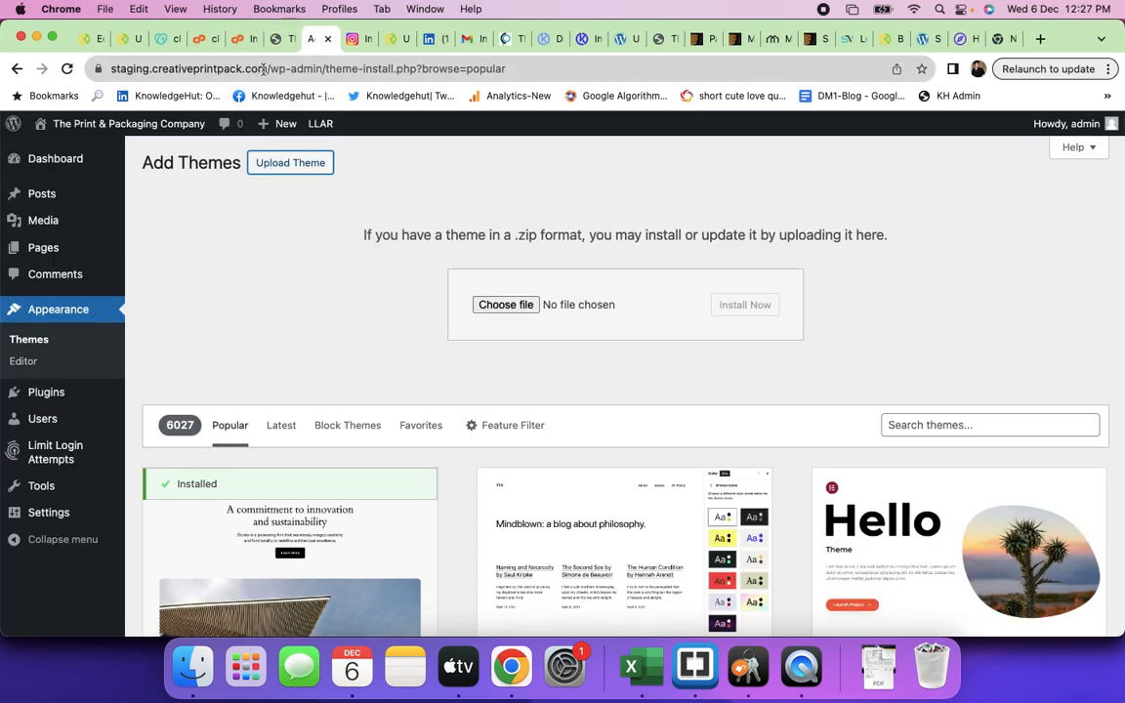
pyautogui.moveTo(269, 69); pyautogui.dragTo(495, 80)
pyautogui.press('BackSpace')
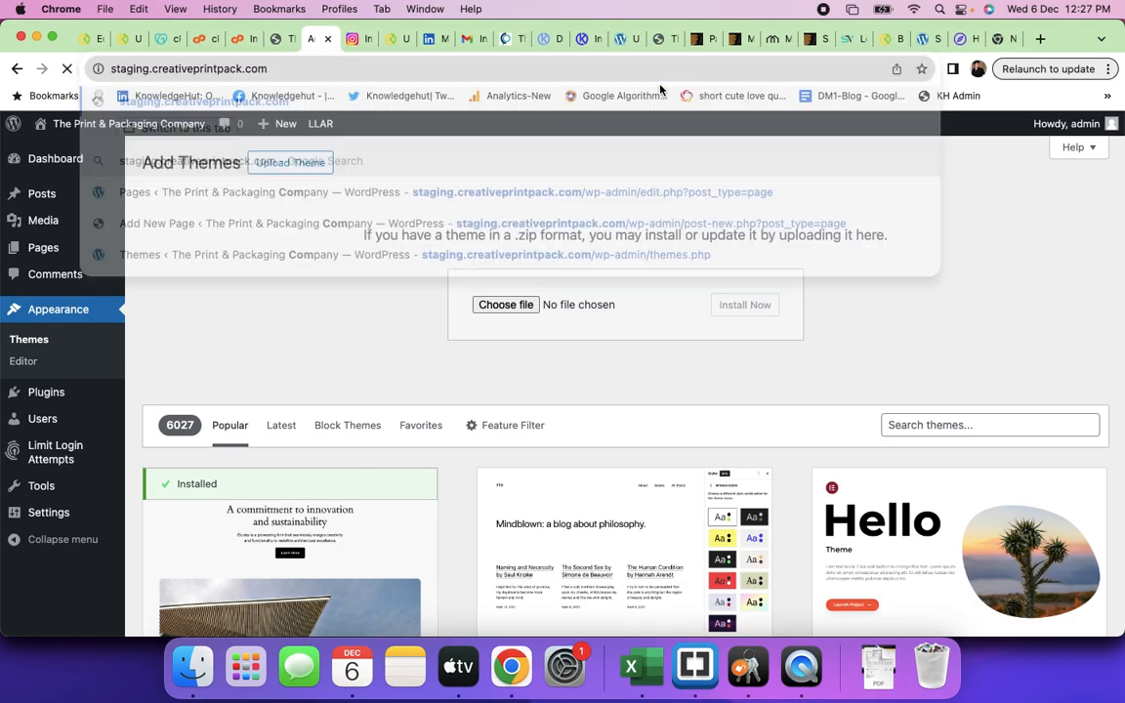
pyautogui.press('Return')
# - Scroll through the old staging homepage, then return to the Installatron installs list
pyautogui.scroll(-15, 309, 391)
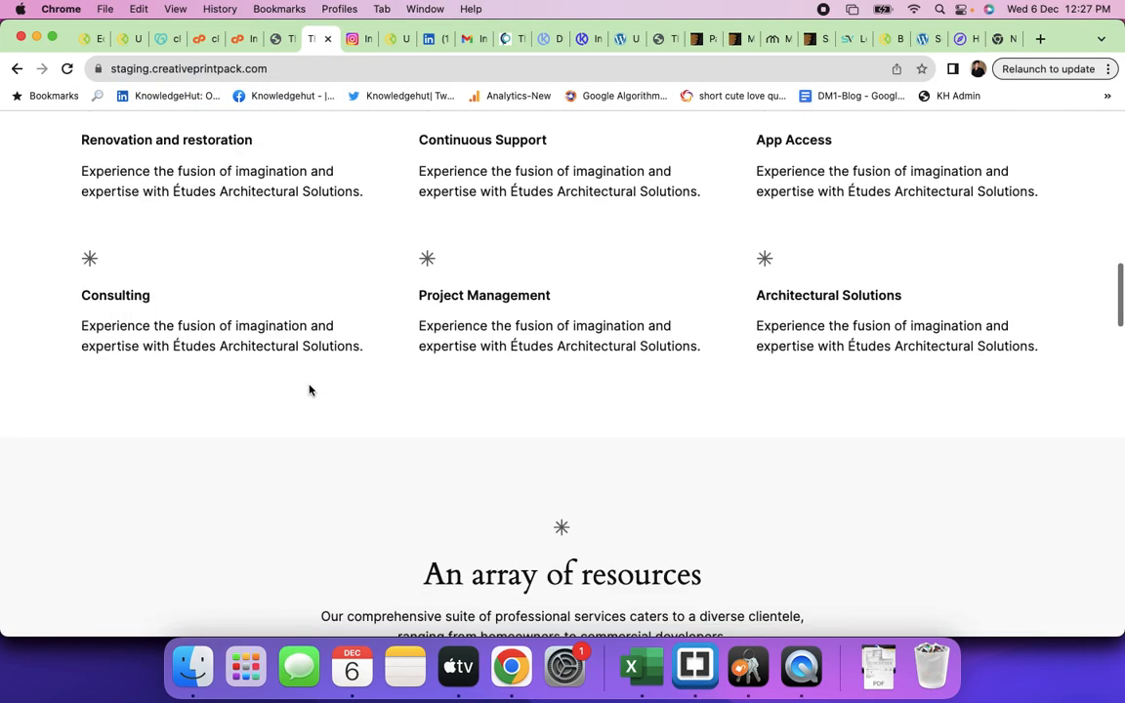
pyautogui.scroll(-5, 309, 391)
pyautogui.click(273, 39)
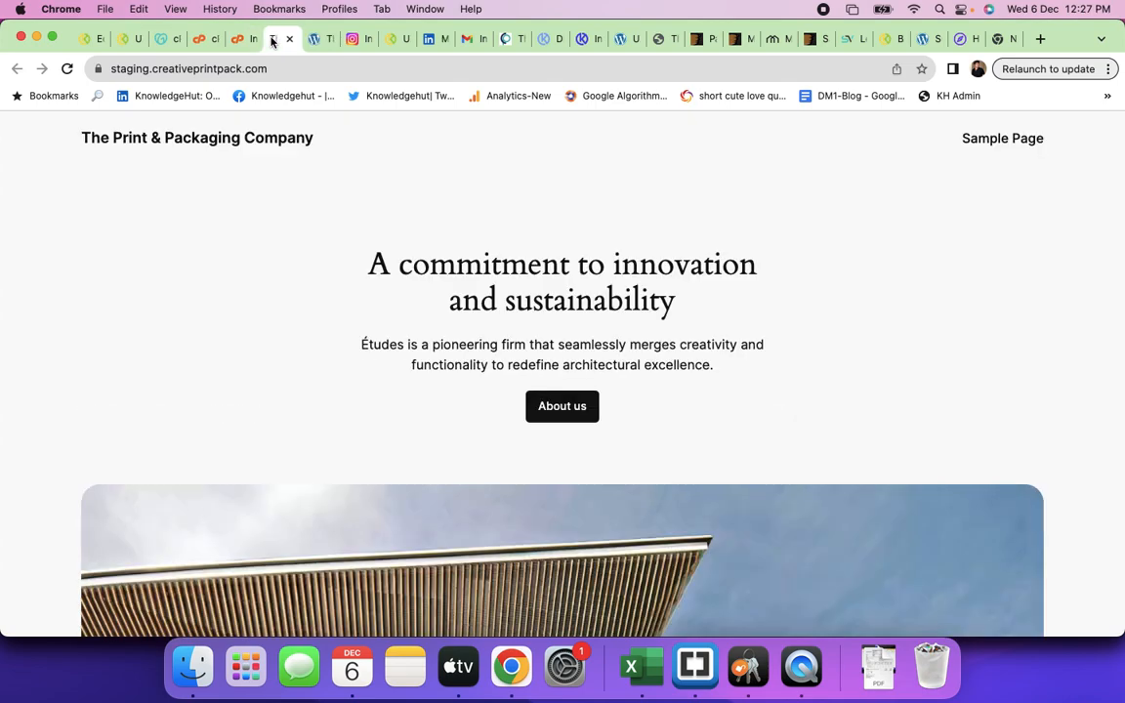
pyautogui.click(240, 41)
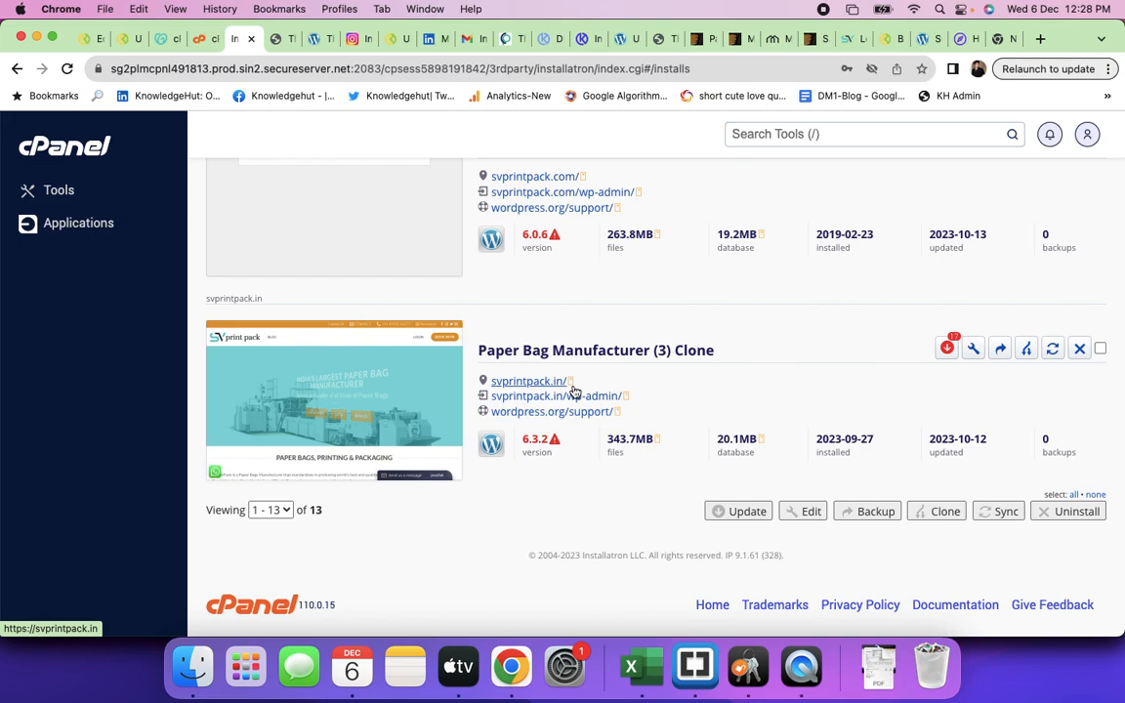
# - Uninstall The Print & Packaging Company from staging.creativeprintpack.com, confirming the removal
pyautogui.scroll(5, 644, 351)
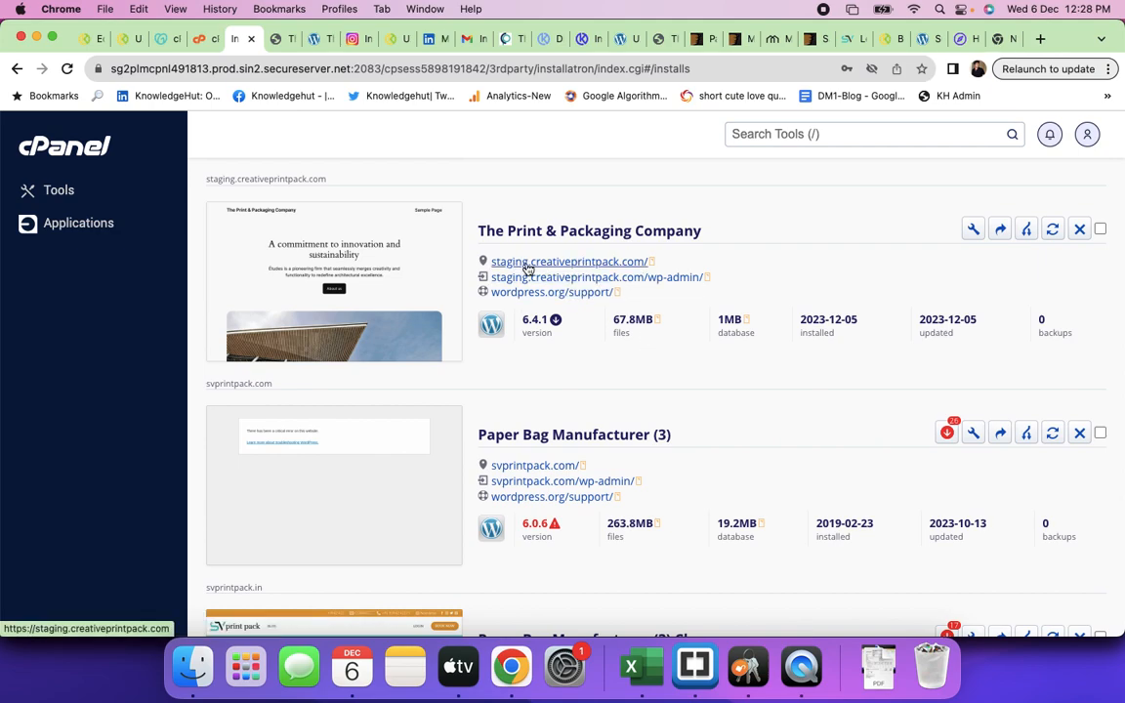
pyautogui.click(1078, 236)
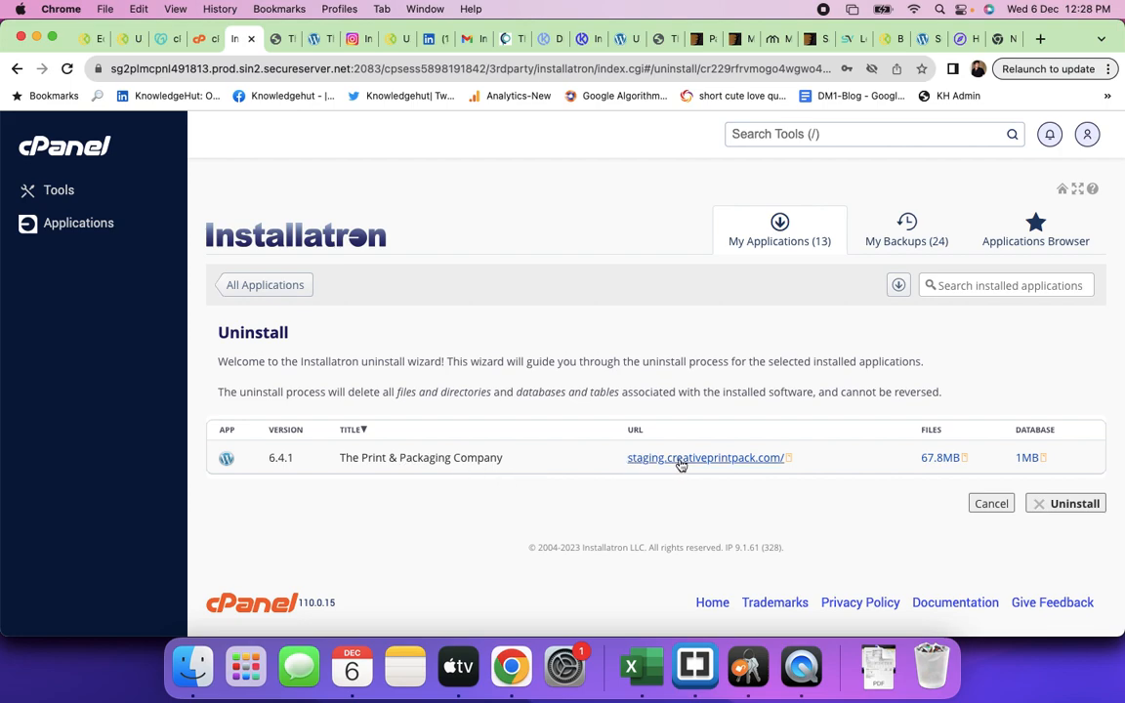
pyautogui.click(1078, 504)
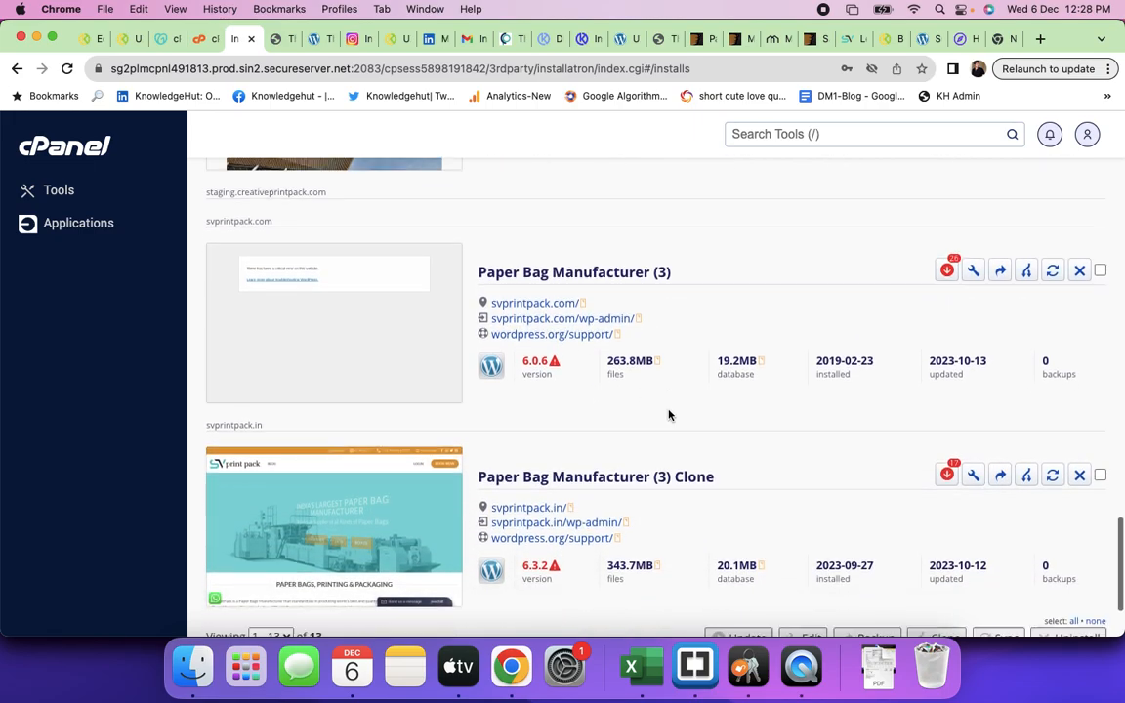
pyautogui.scroll(-3, 669, 414)
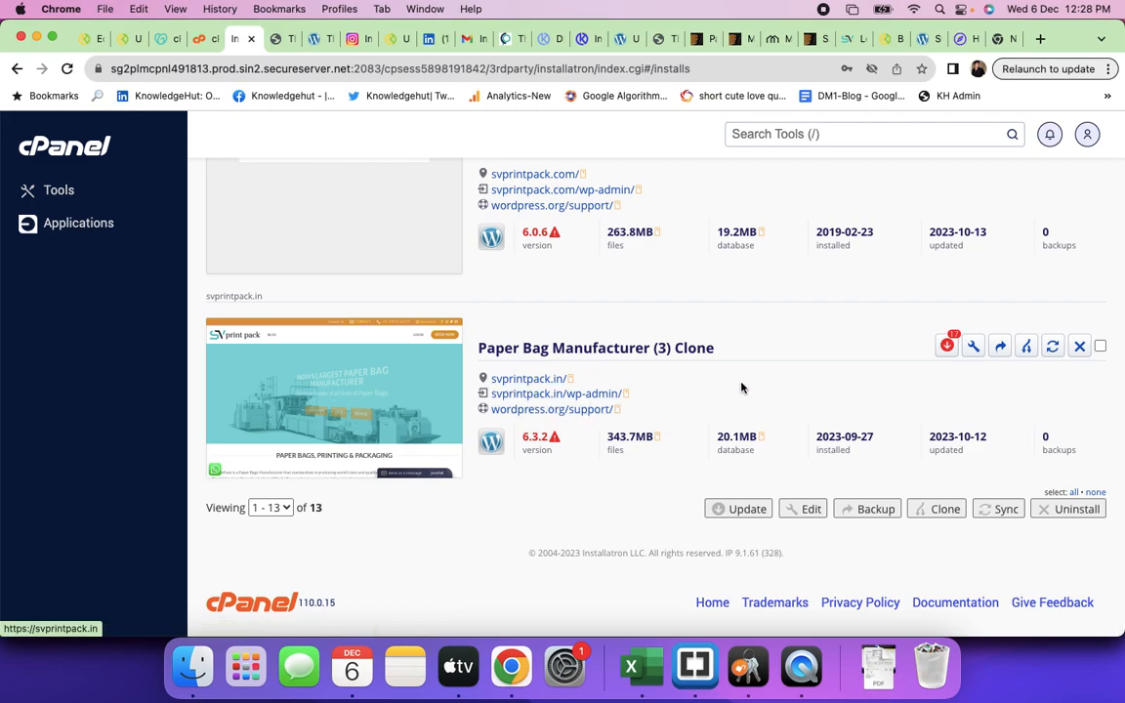
pyautogui.click(1027, 347)
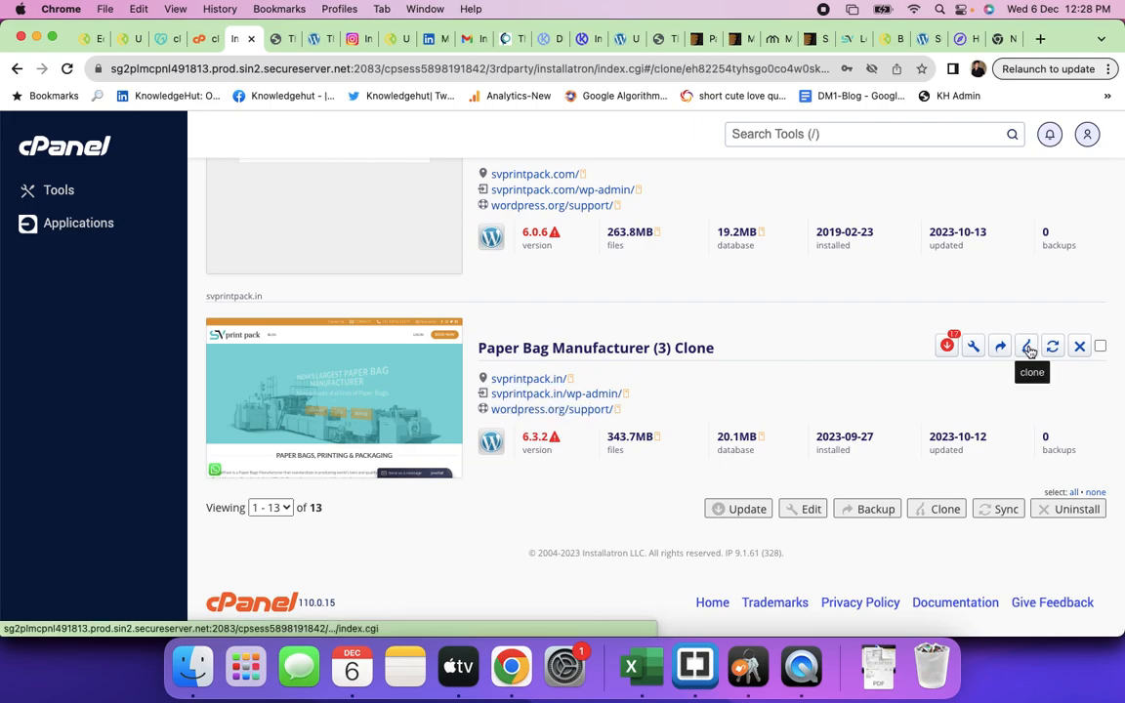
pyautogui.scroll(-3, 742, 447)
pyautogui.scroll(-1, 742, 447)
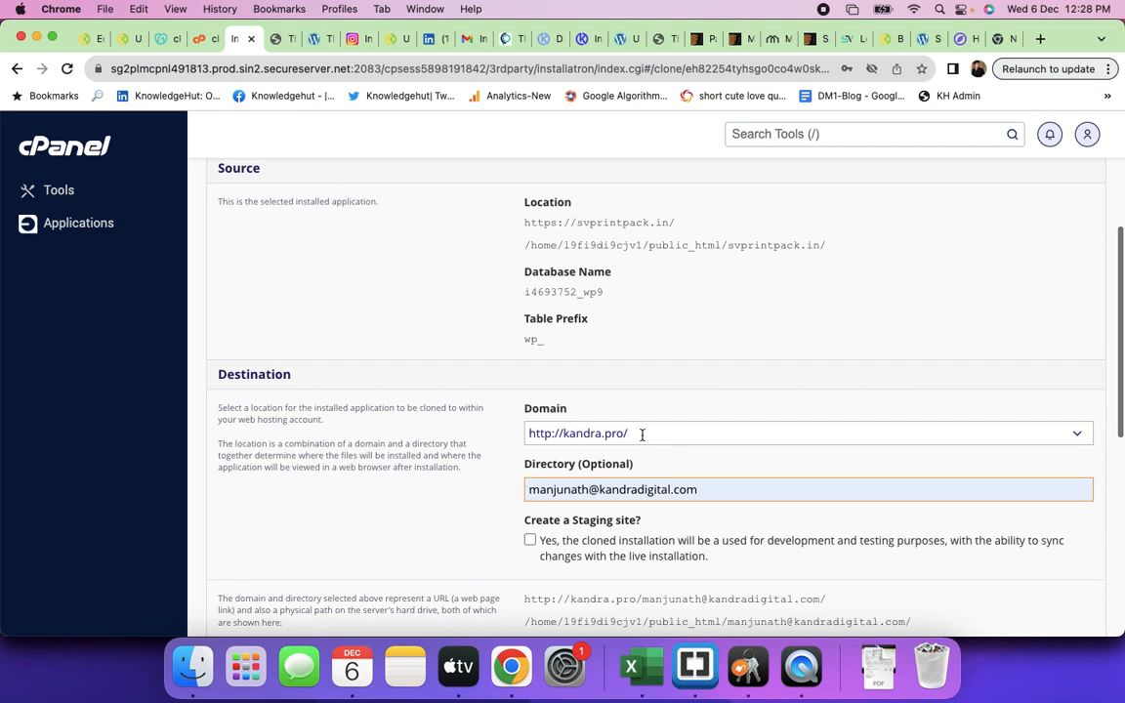
pyautogui.click(572, 432)
pyautogui.press('super+a')
pyautogui.press('BackSpace')
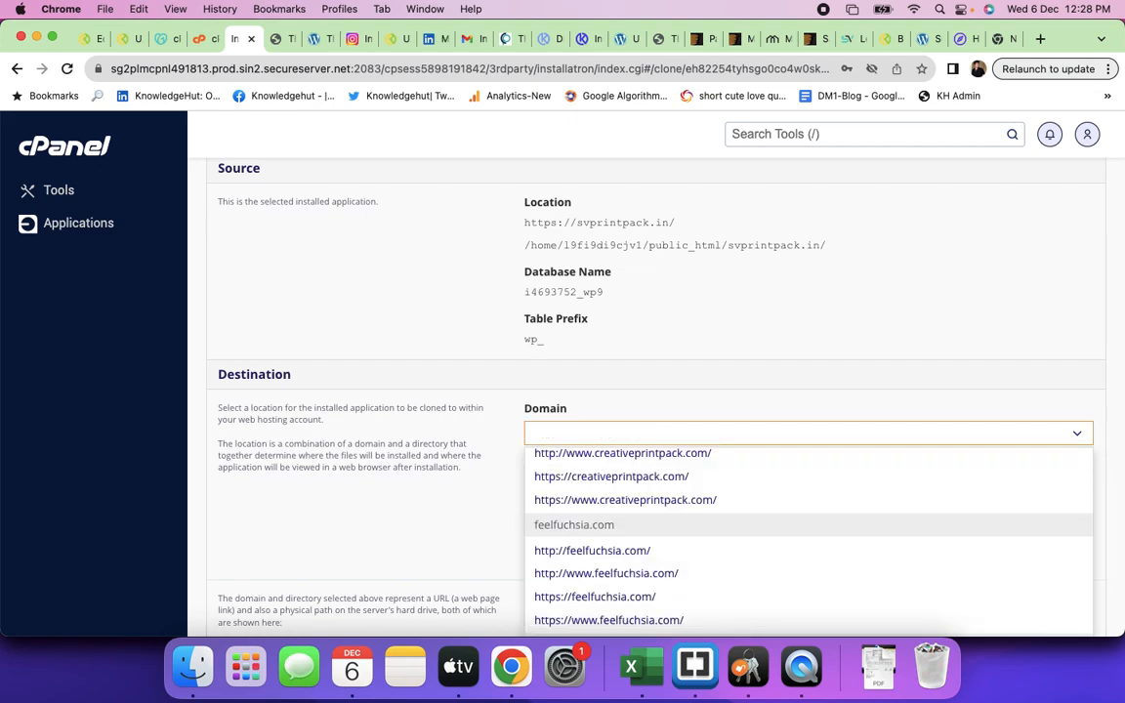
pyautogui.write('staging')
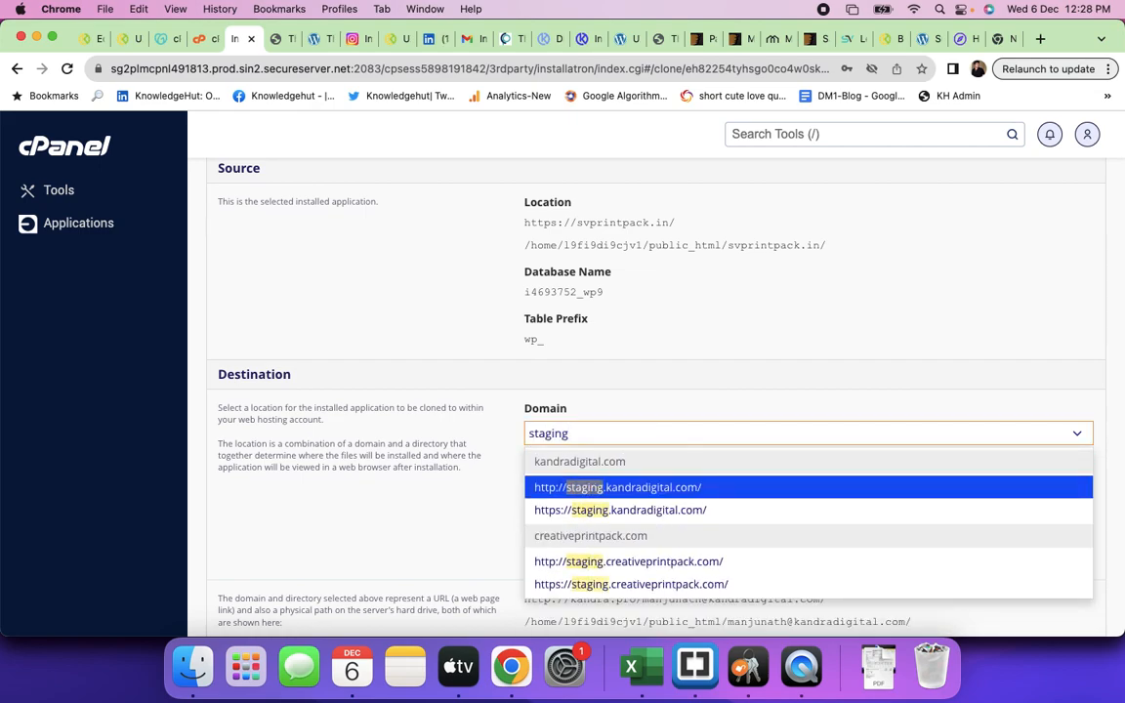
pyautogui.click(627, 584)
pyautogui.click(701, 491)
pyautogui.tripleClick(701, 491)
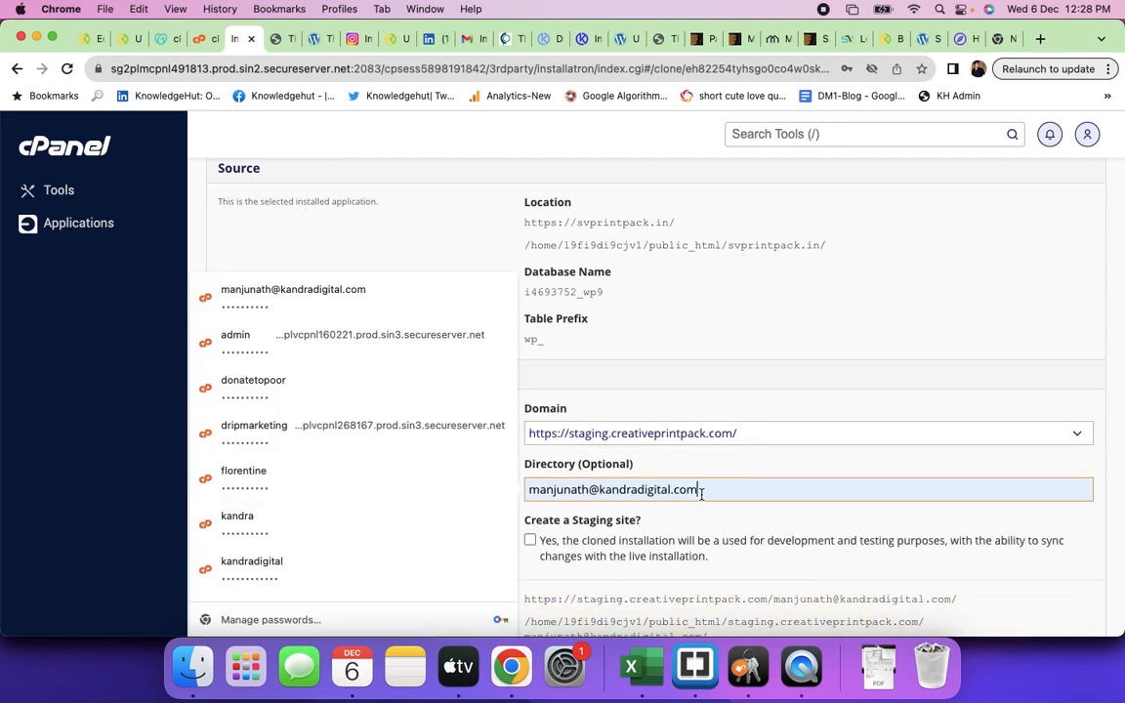
pyautogui.press('BackSpace')
pyautogui.click(778, 528)
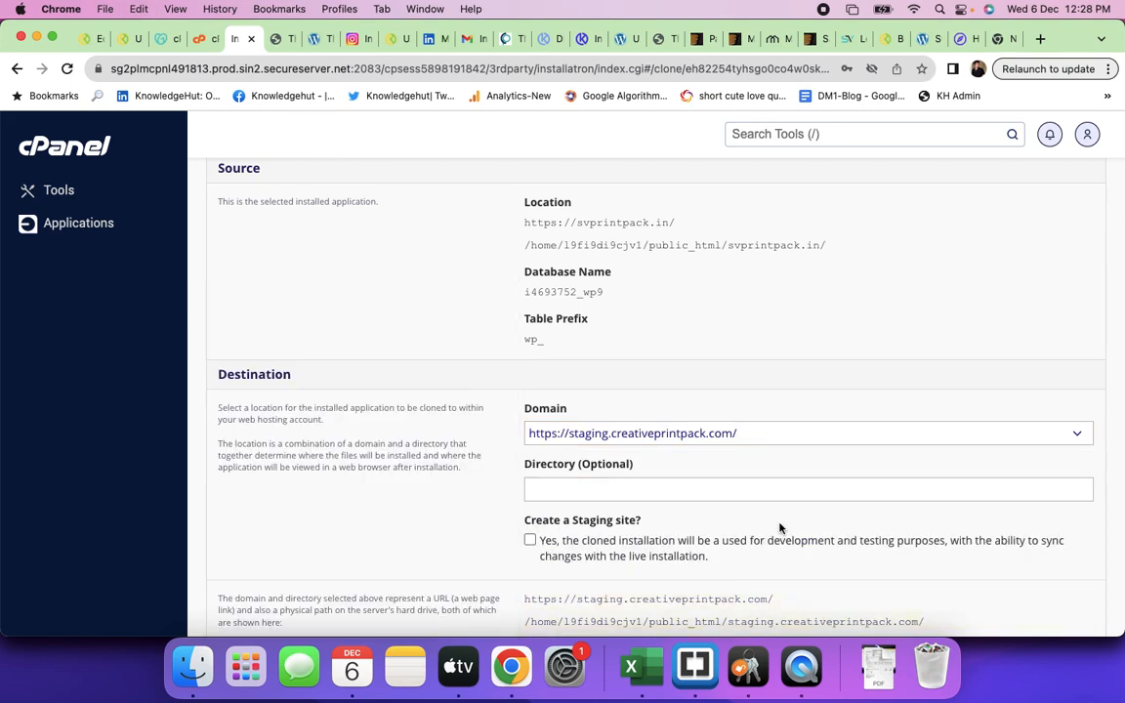
# - Keep the auto-created database and cloned settings options, then submit the clone
pyautogui.scroll(-3, 825, 523)
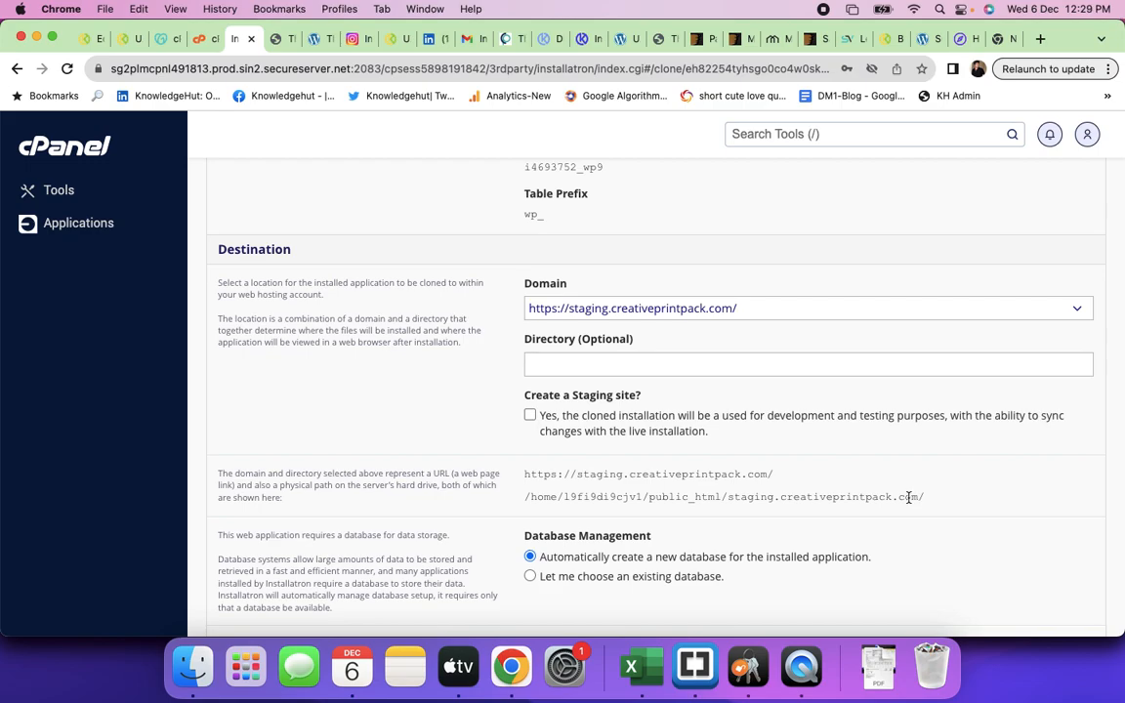
pyautogui.scroll(-8, 931, 501)
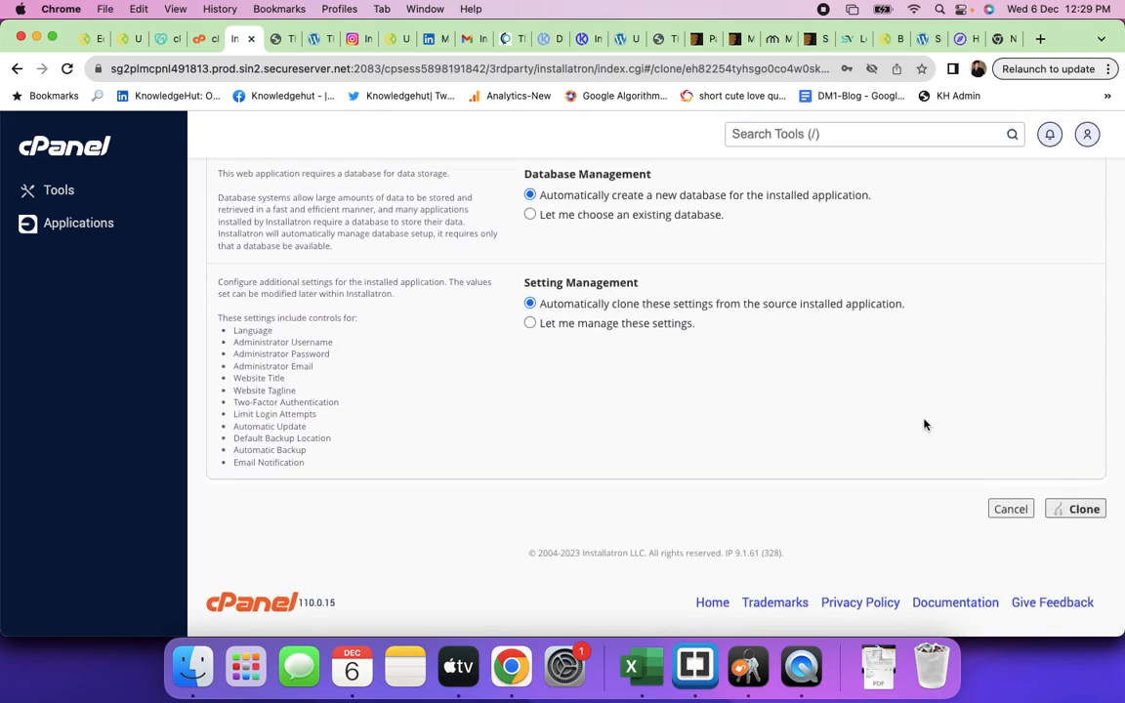
pyautogui.scroll(10, 924, 419)
pyautogui.scroll(-4, 923, 422)
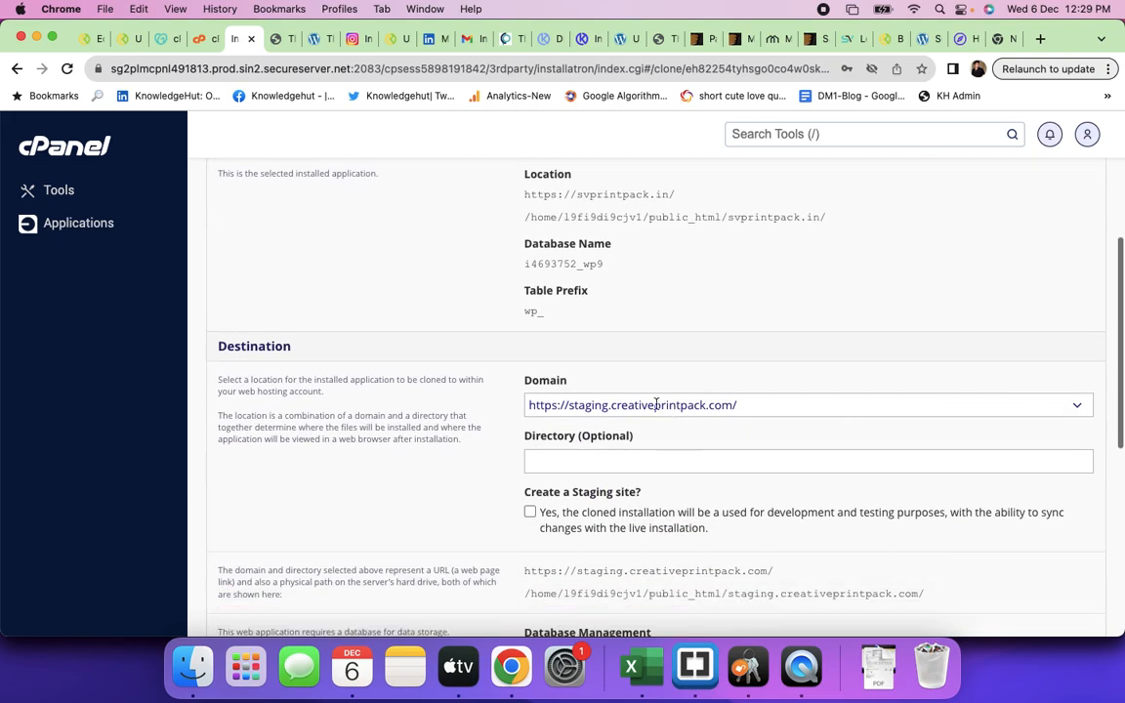
pyautogui.scroll(-4, 753, 430)
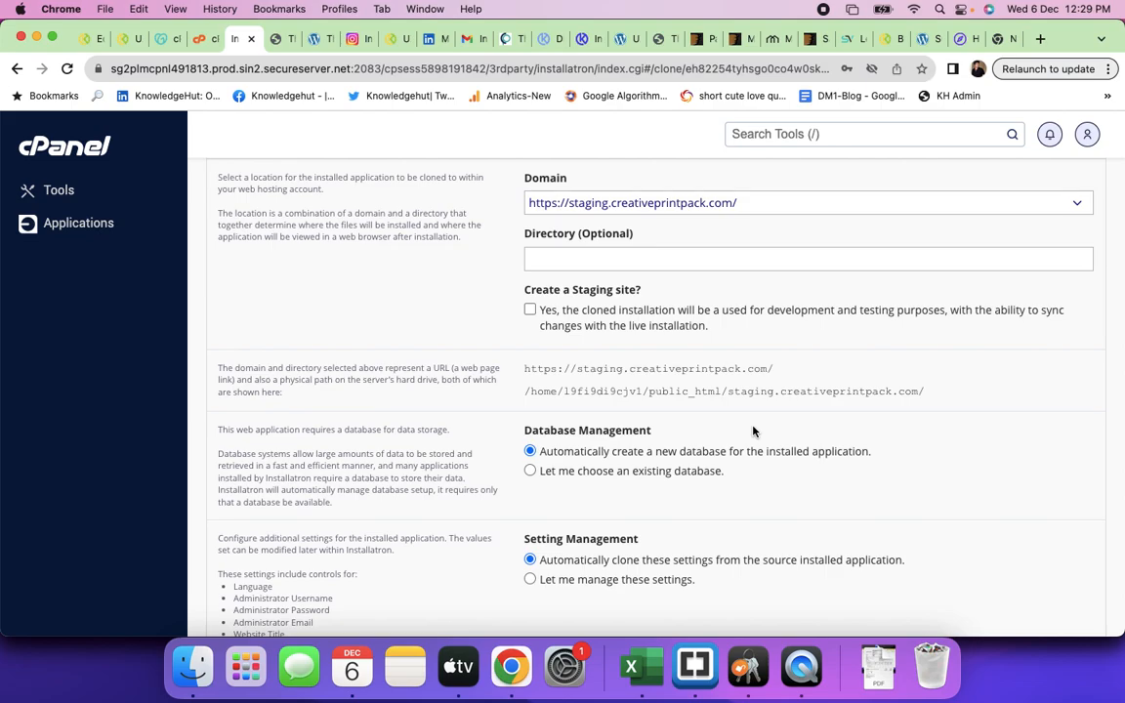
pyautogui.scroll(-5, 858, 407)
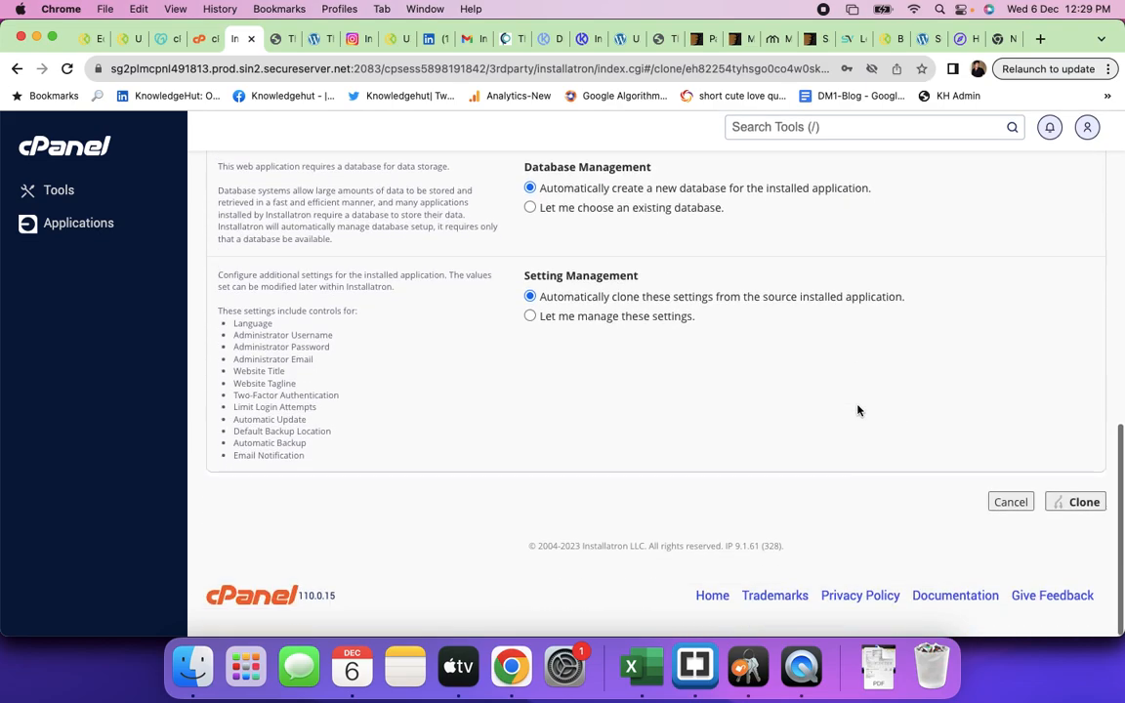
pyautogui.click(1078, 517)
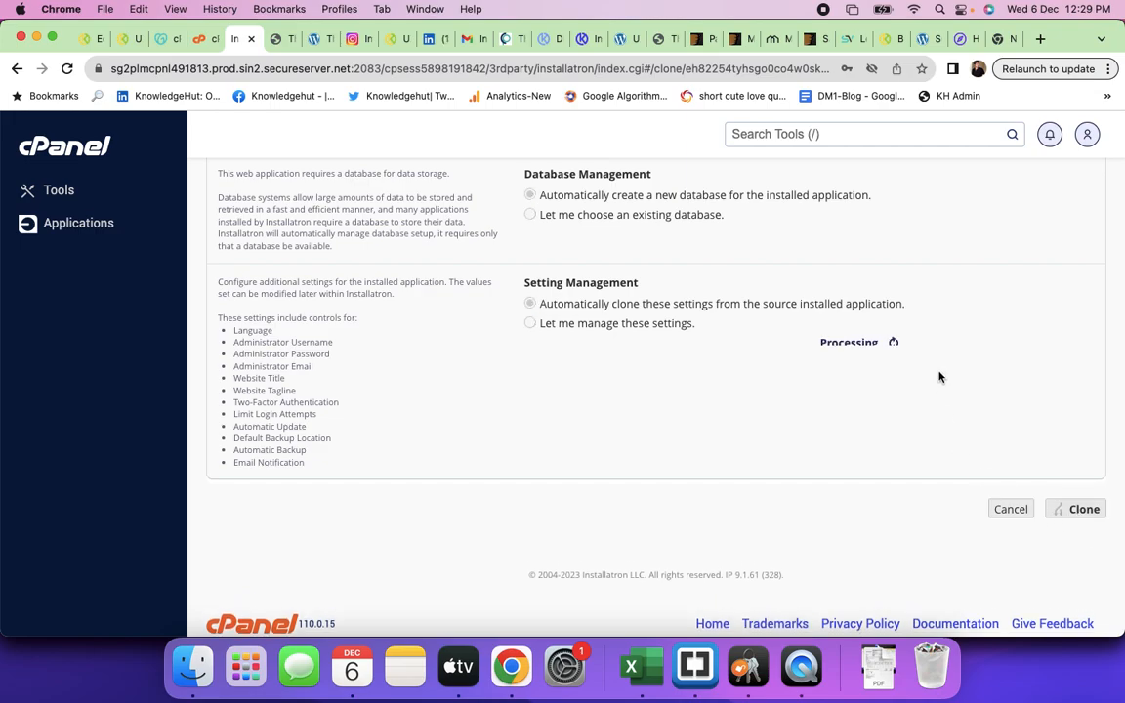
# - Watch the Paper Bag Manufacturer (3) Clone progress bar reach 17% copying files and directories
pyautogui.scroll(4, 829, 364)
pyautogui.scroll(1, 829, 364)
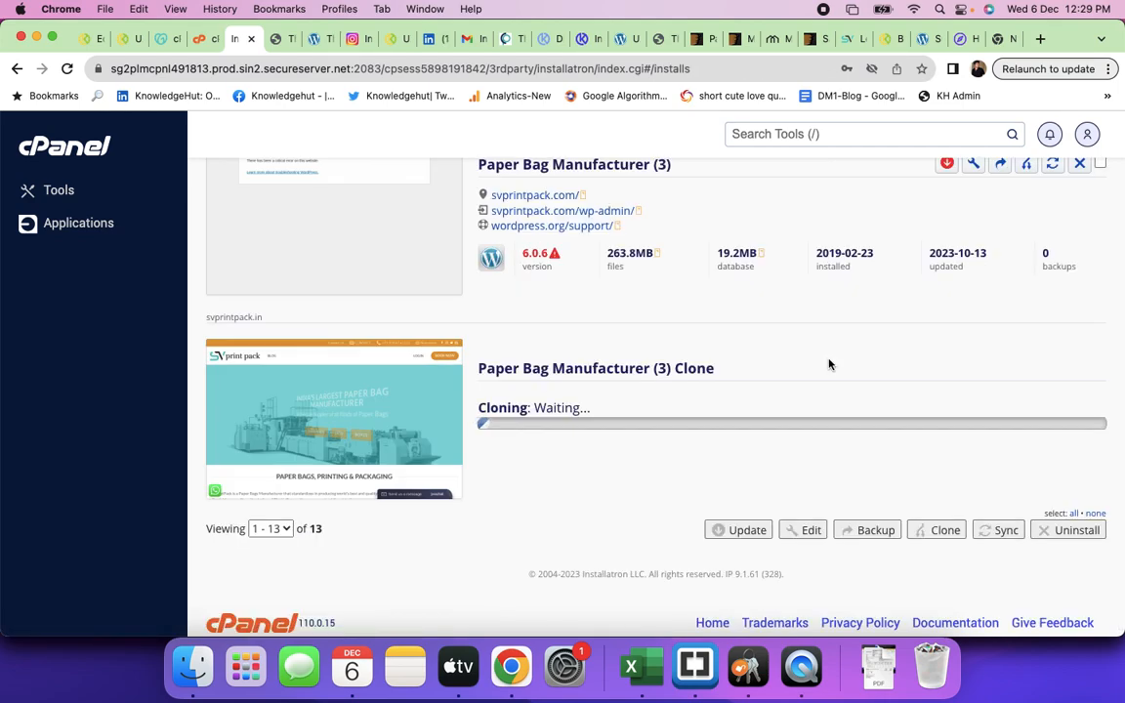
pyautogui.scroll(-1, 639, 469)
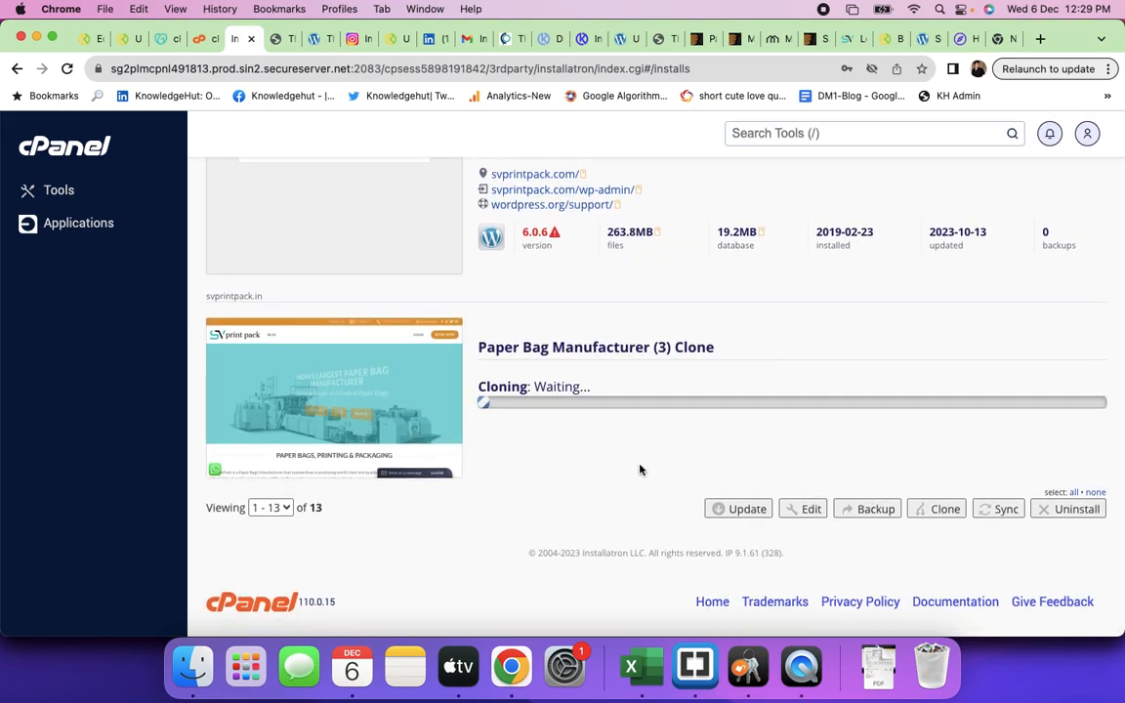
pyautogui.scroll(3, 639, 470)
pyautogui.scroll(3, 640, 466)
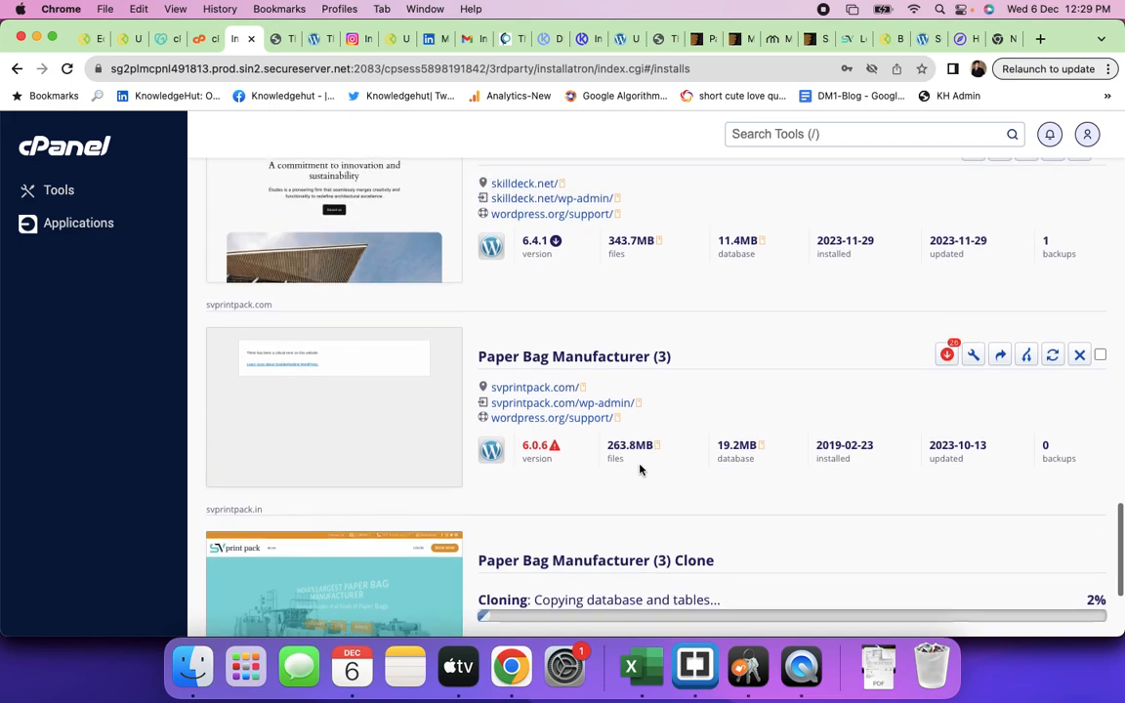
pyautogui.scroll(-4, 639, 469)
pyautogui.scroll(-2, 640, 469)
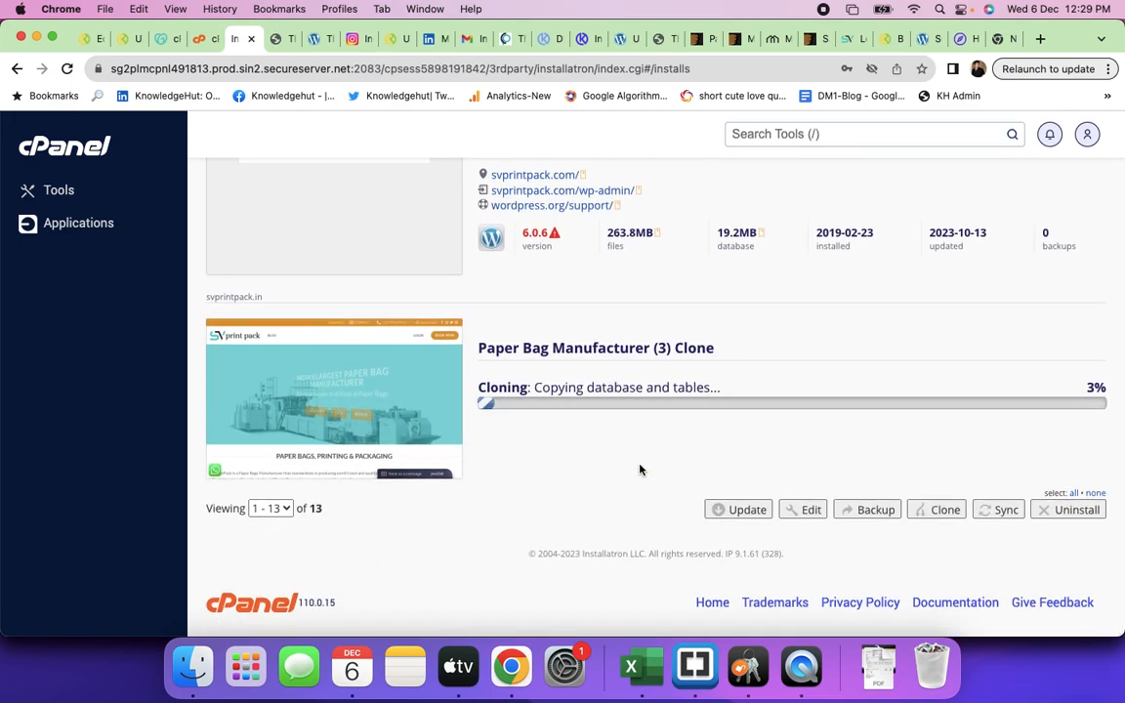
pyautogui.scroll(7, 639, 470)
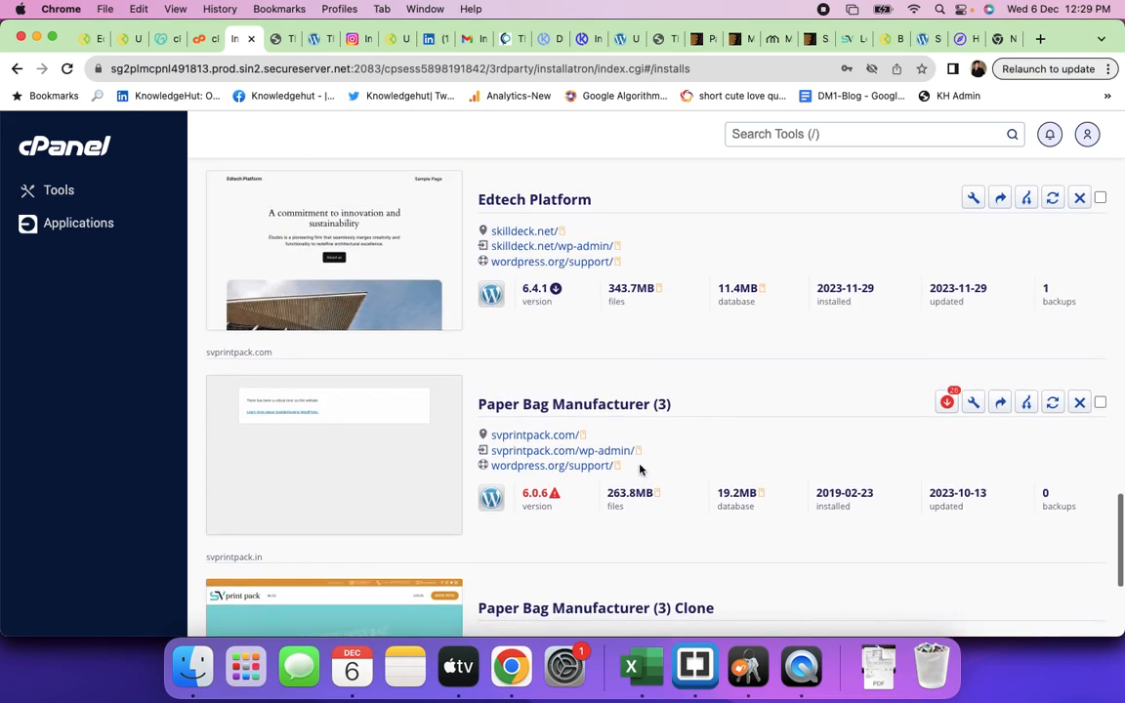
pyautogui.scroll(12, 640, 471)
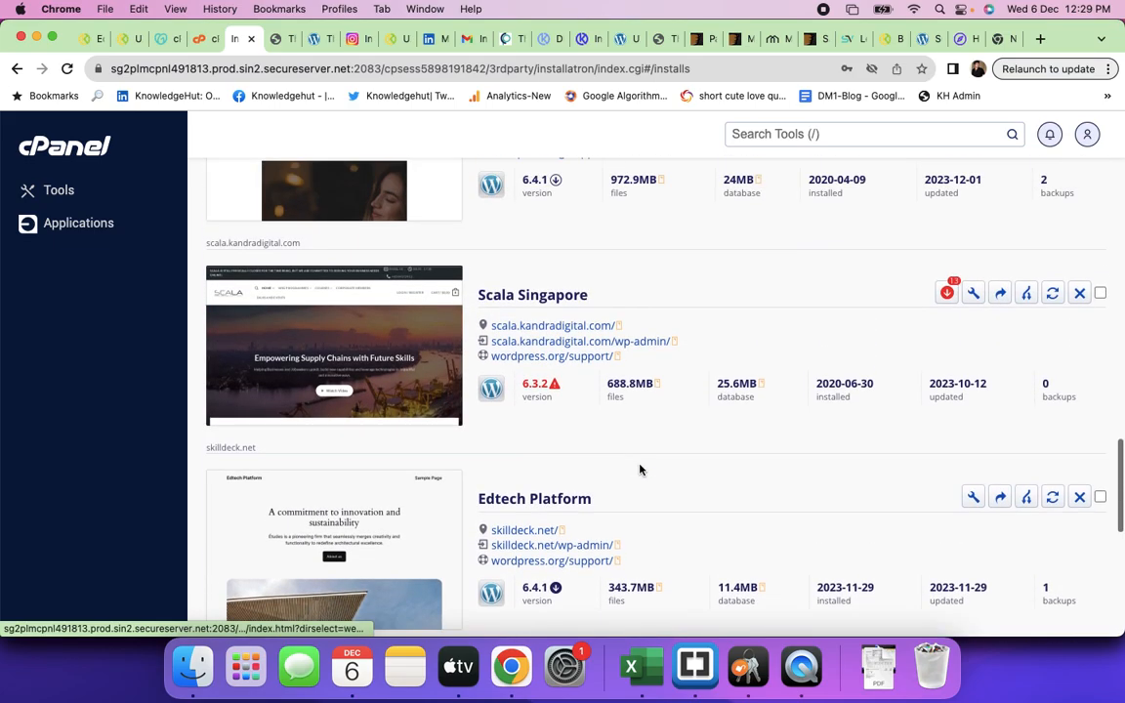
pyautogui.scroll(14, 640, 469)
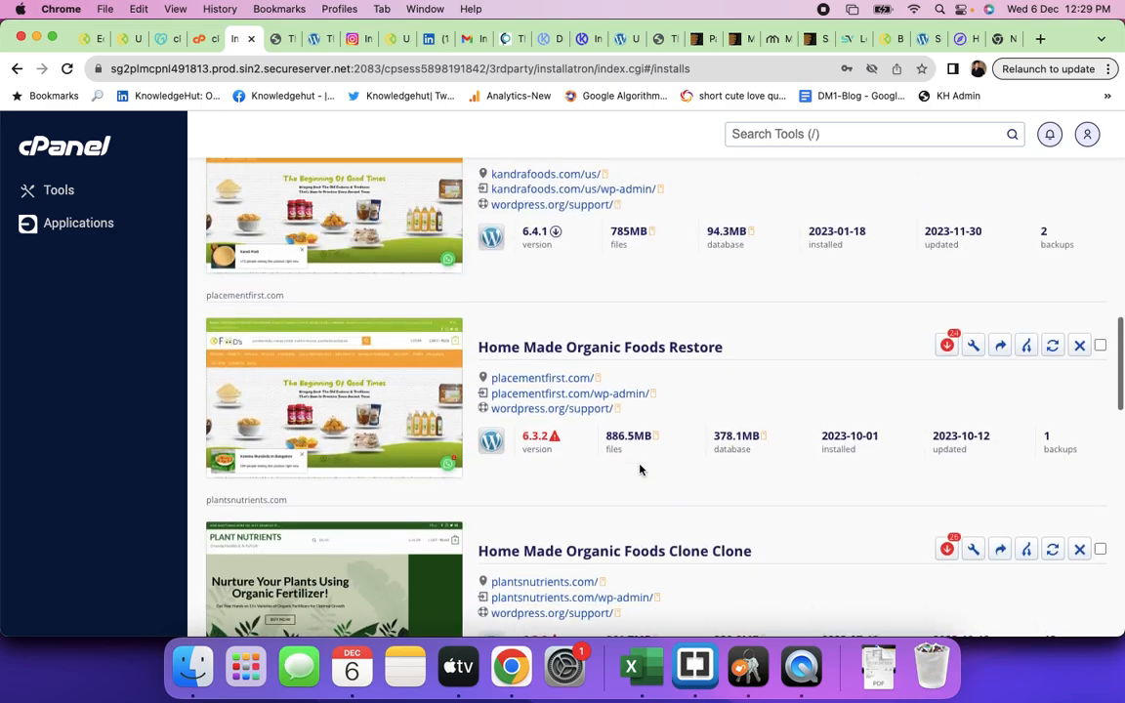
pyautogui.scroll(14, 640, 470)
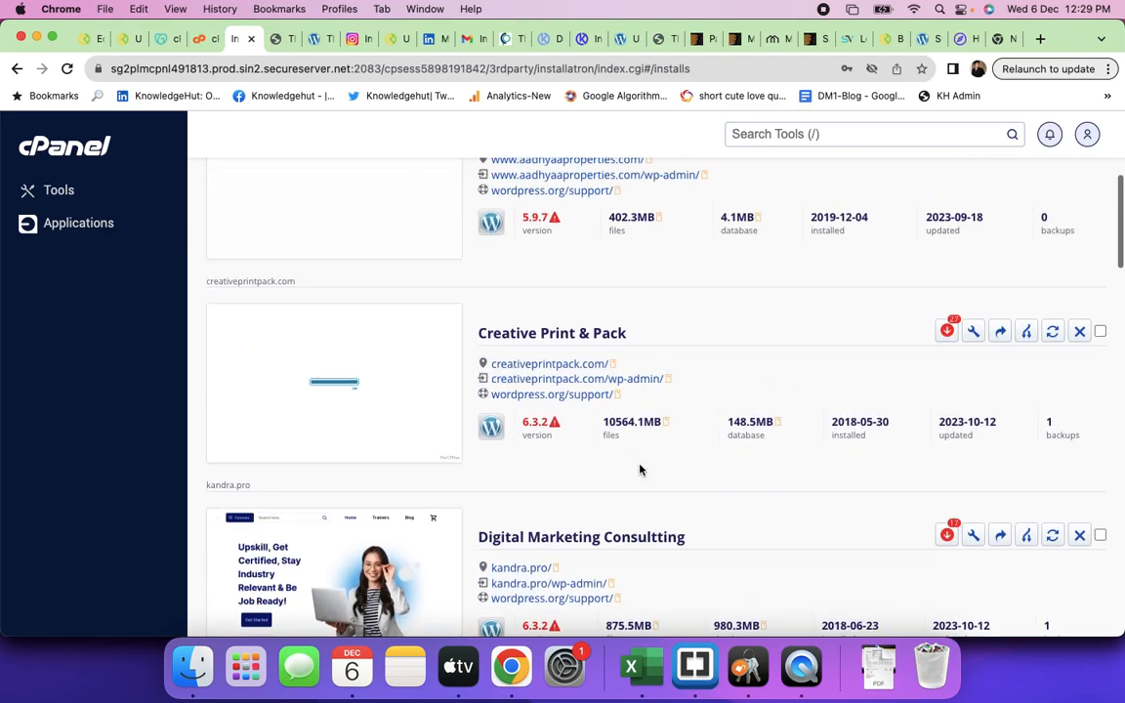
pyautogui.scroll(2, 639, 471)
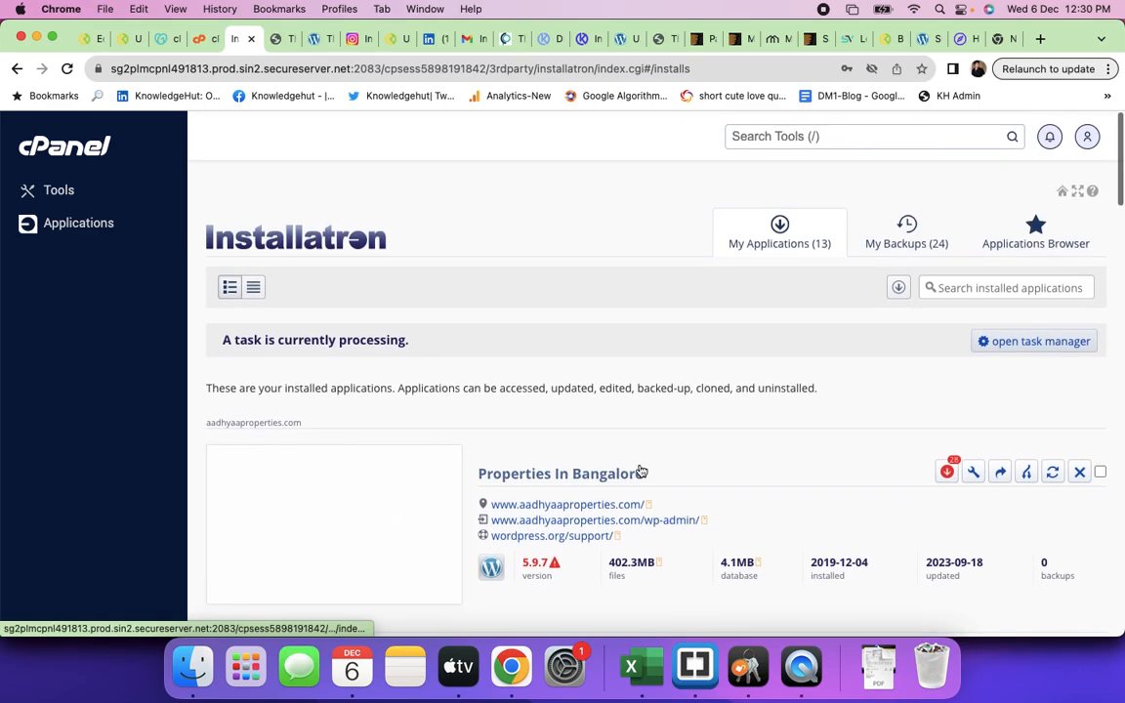
pyautogui.scroll(-20, 640, 471)
pyautogui.scroll(-10, 640, 470)
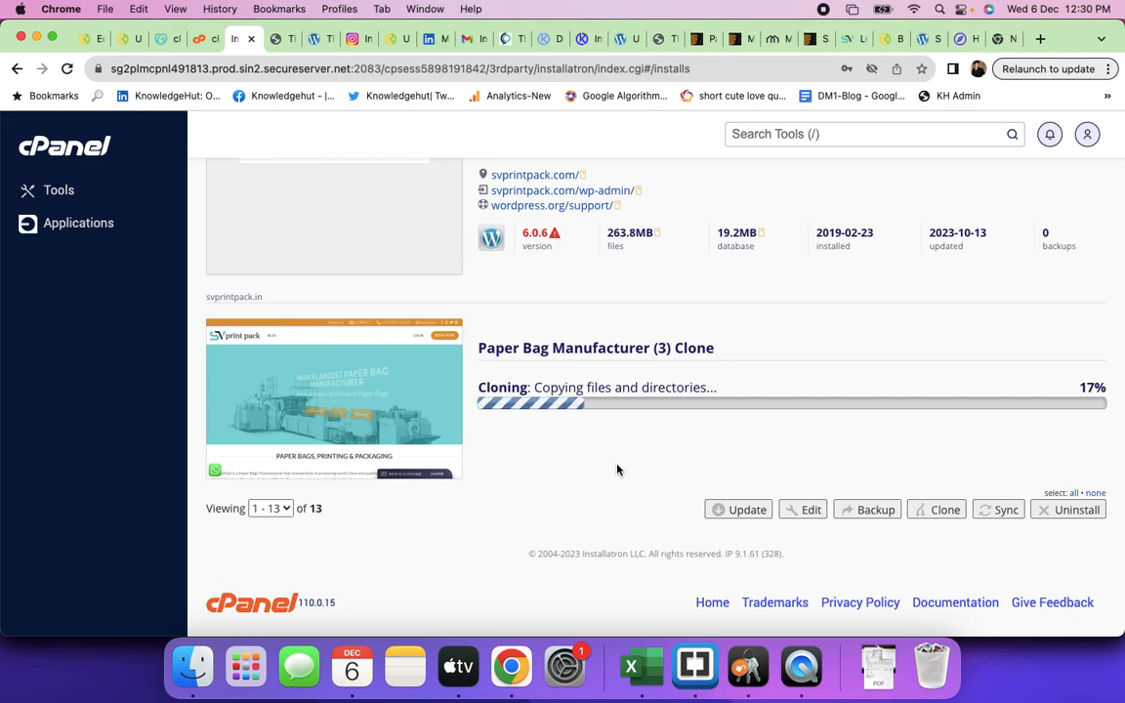
# - Reload staging.creativeprintpack.com and scroll through the newly cloned SV print pack homepage
pyautogui.click(317, 39)
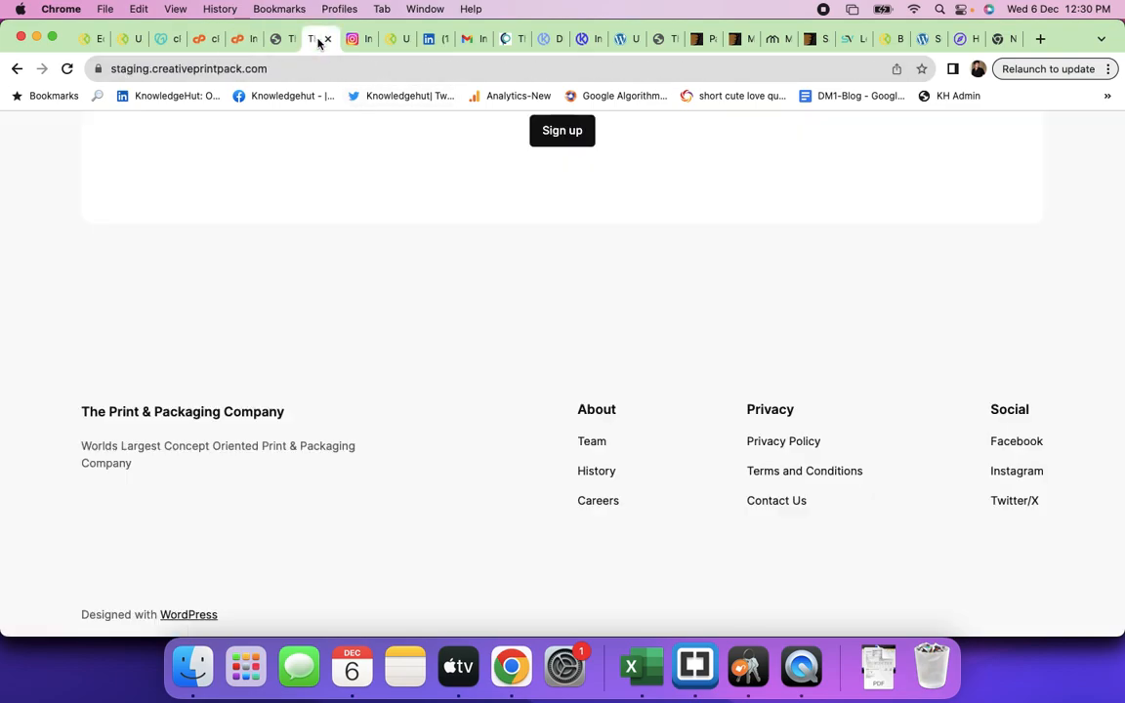
pyautogui.click(286, 68)
pyautogui.press('Return')
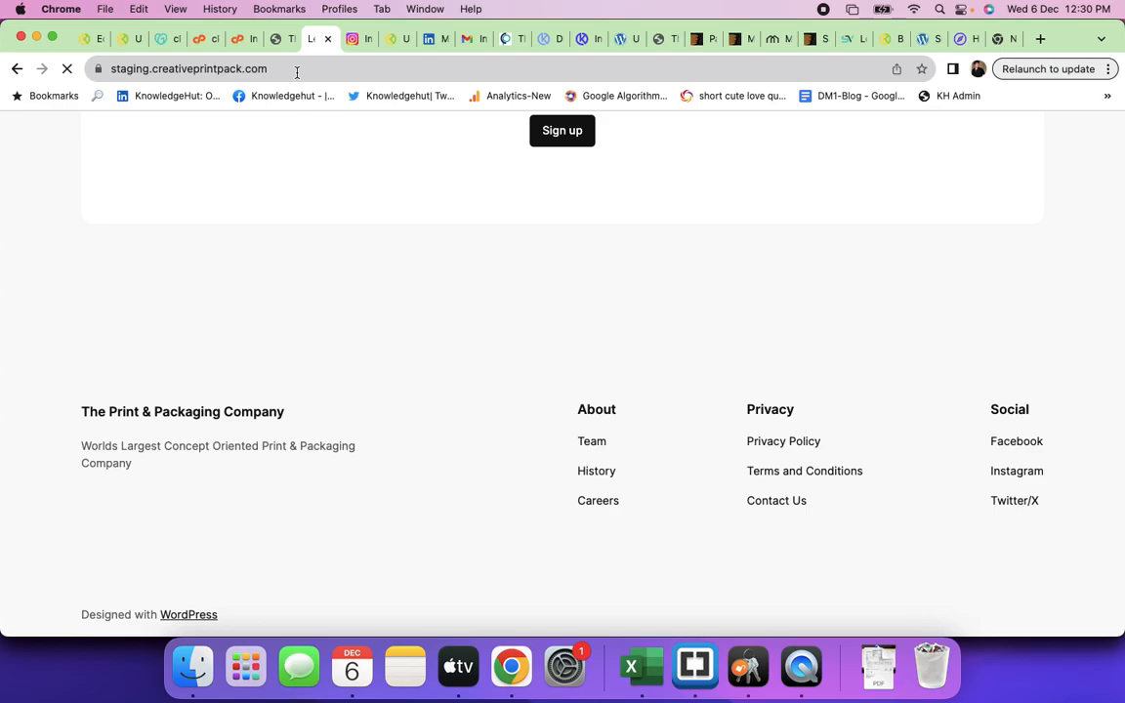
pyautogui.click(294, 70)
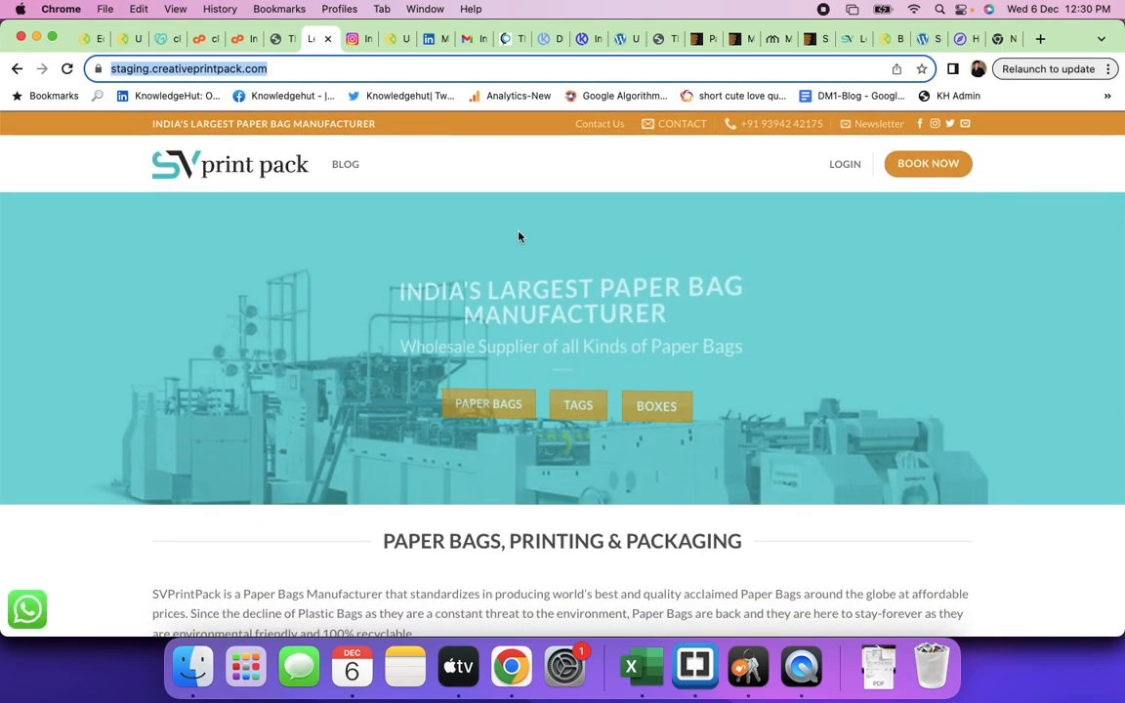
pyautogui.click(513, 175)
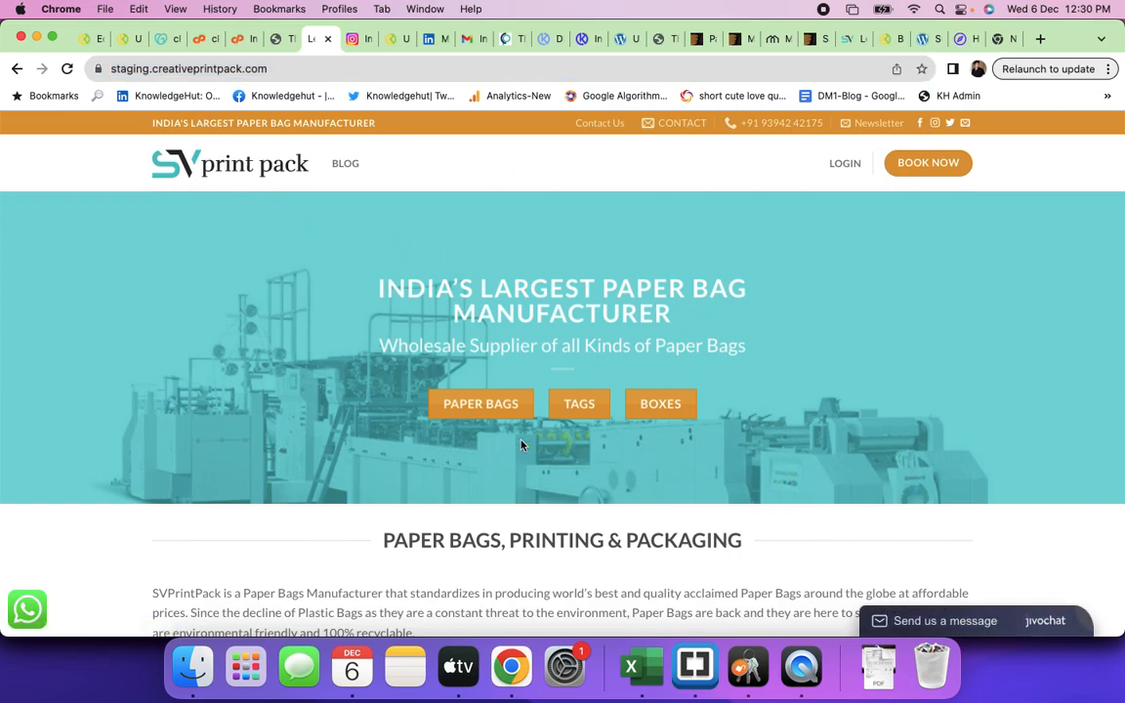
pyautogui.scroll(-20, 521, 445)
pyautogui.scroll(-20, 520, 441)
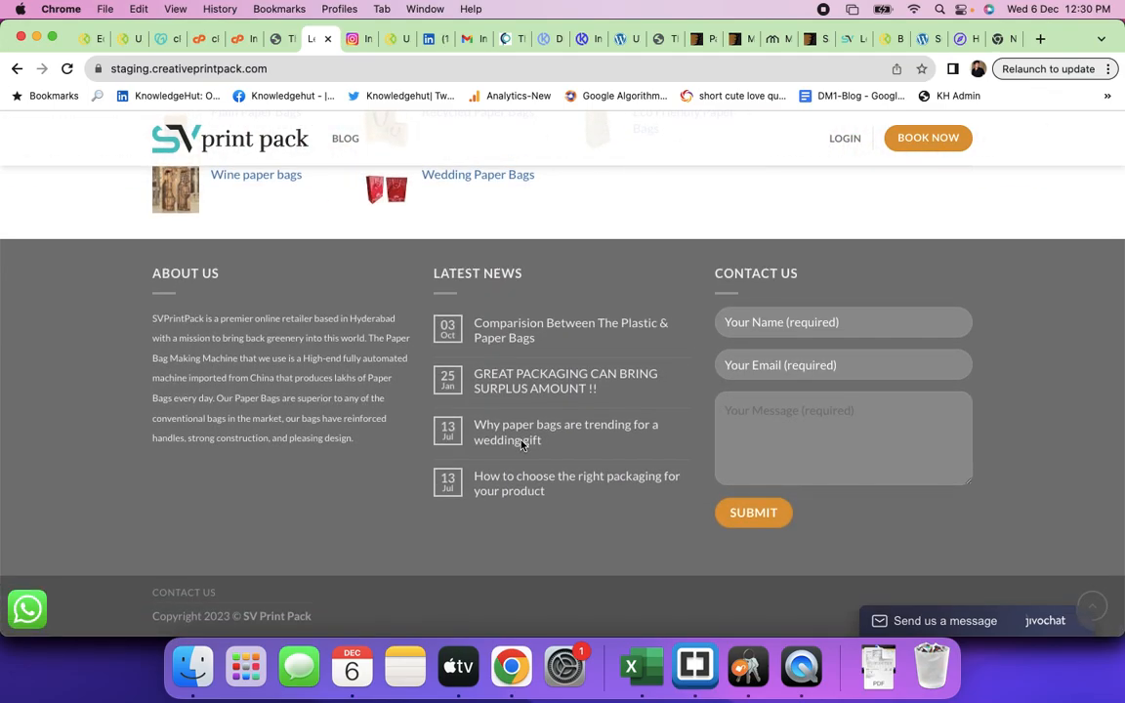
pyautogui.click(1093, 605)
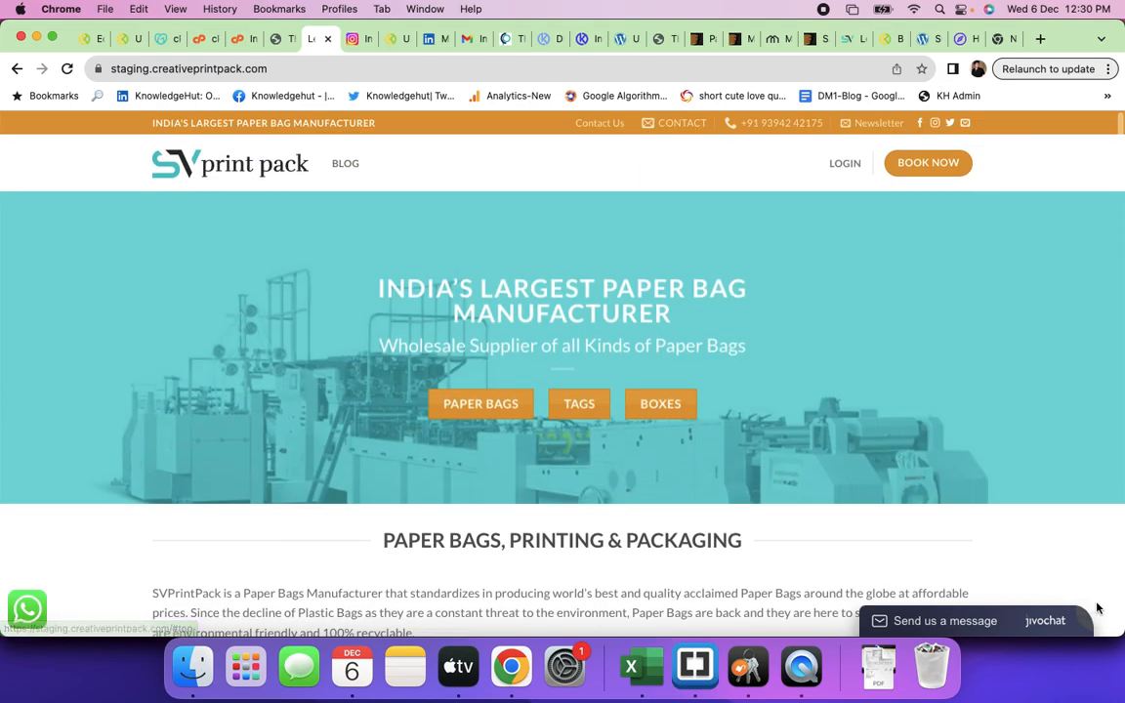
pyautogui.scroll(3, 785, 481)
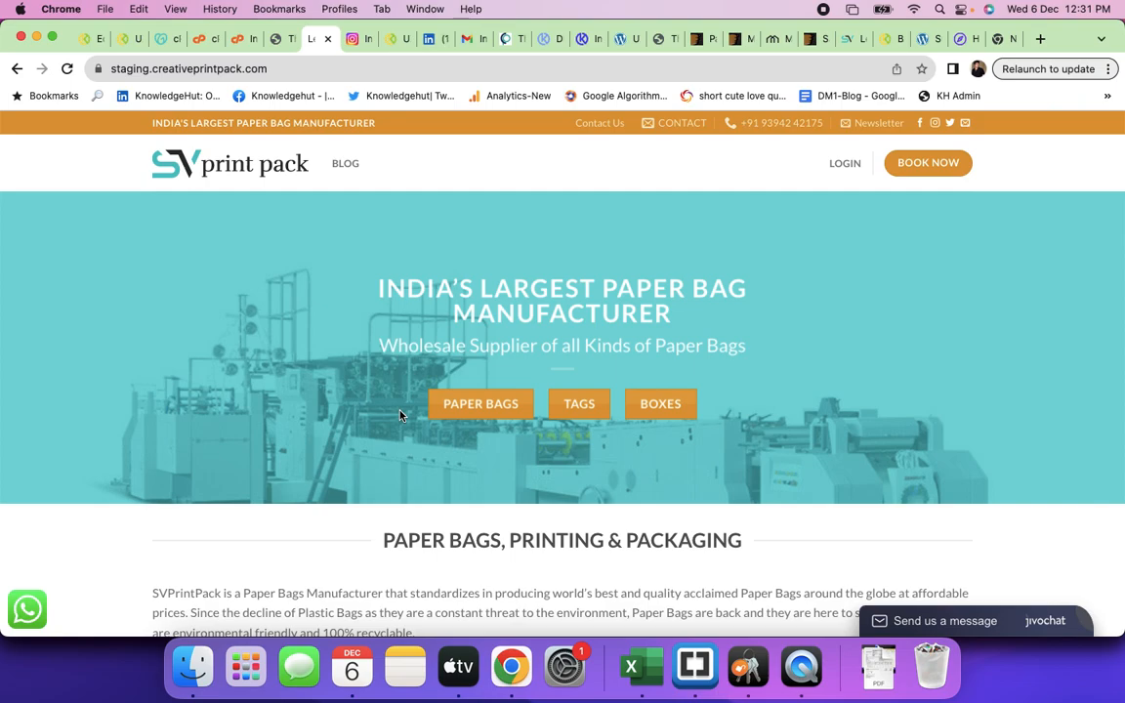
# - Bring the old Print & Packaging Company page tab to the front
pyautogui.click(274, 39)
pyautogui.click(244, 39)
pyautogui.click(275, 39)
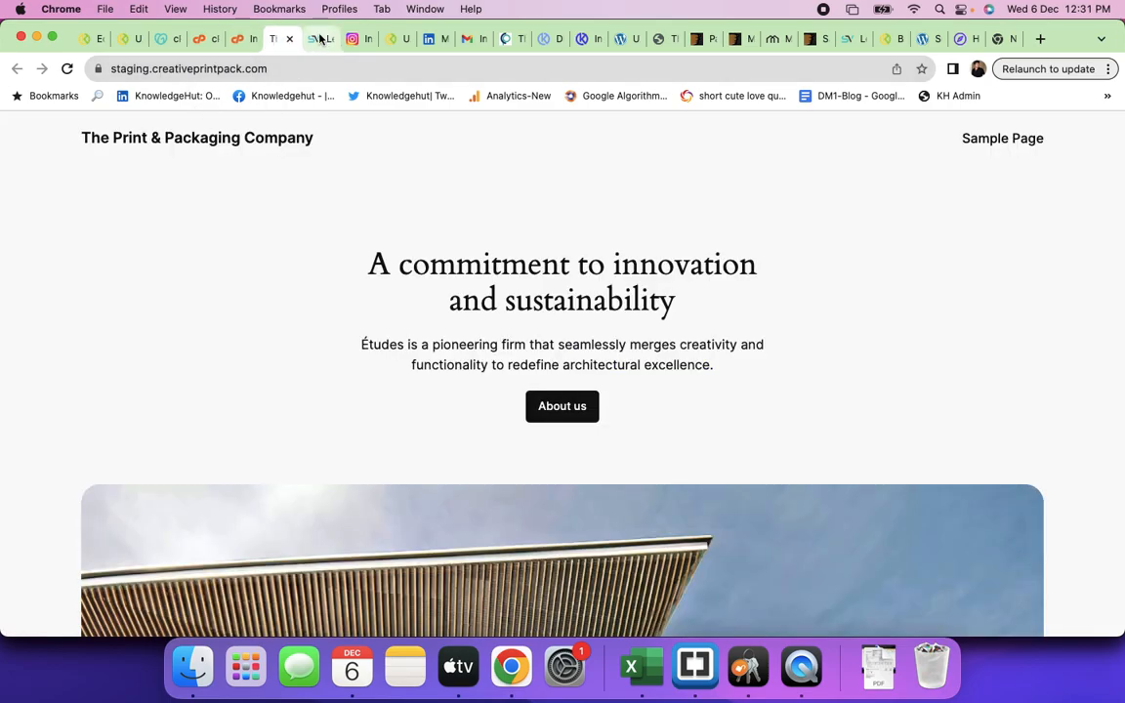
# - Compare the SV print pack staging site with the old Print & Packaging Company page
pyautogui.click(317, 39)
pyautogui.scroll(-10, 299, 377)
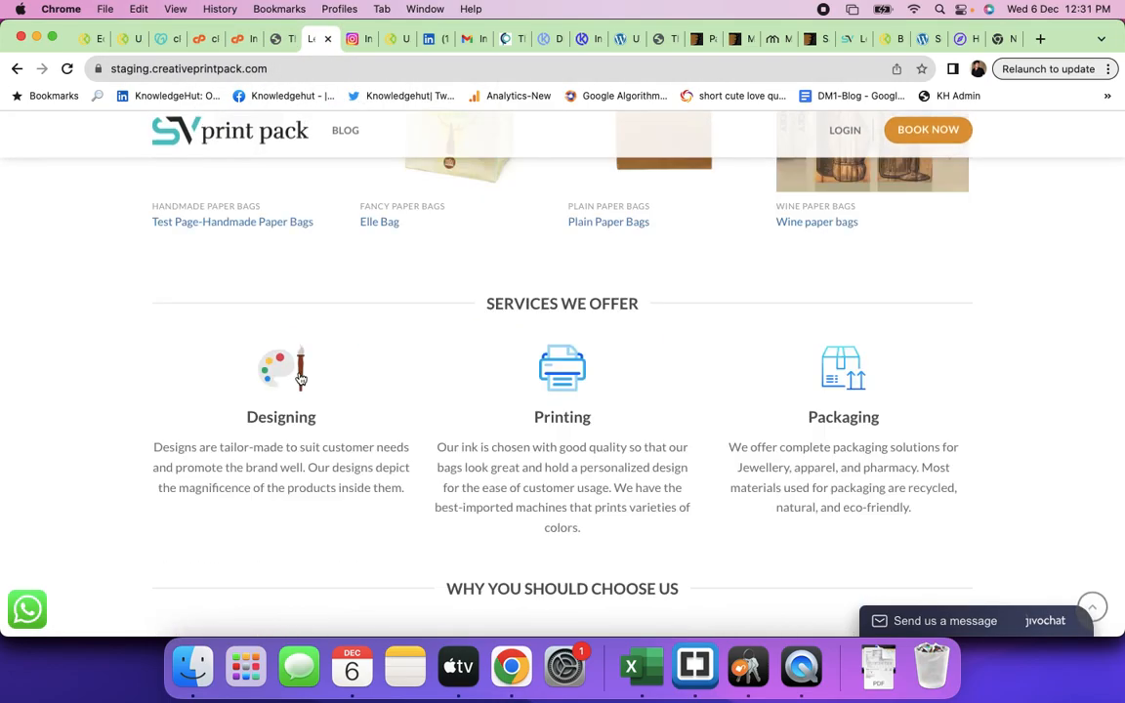
pyautogui.scroll(10, 299, 377)
pyautogui.click(275, 39)
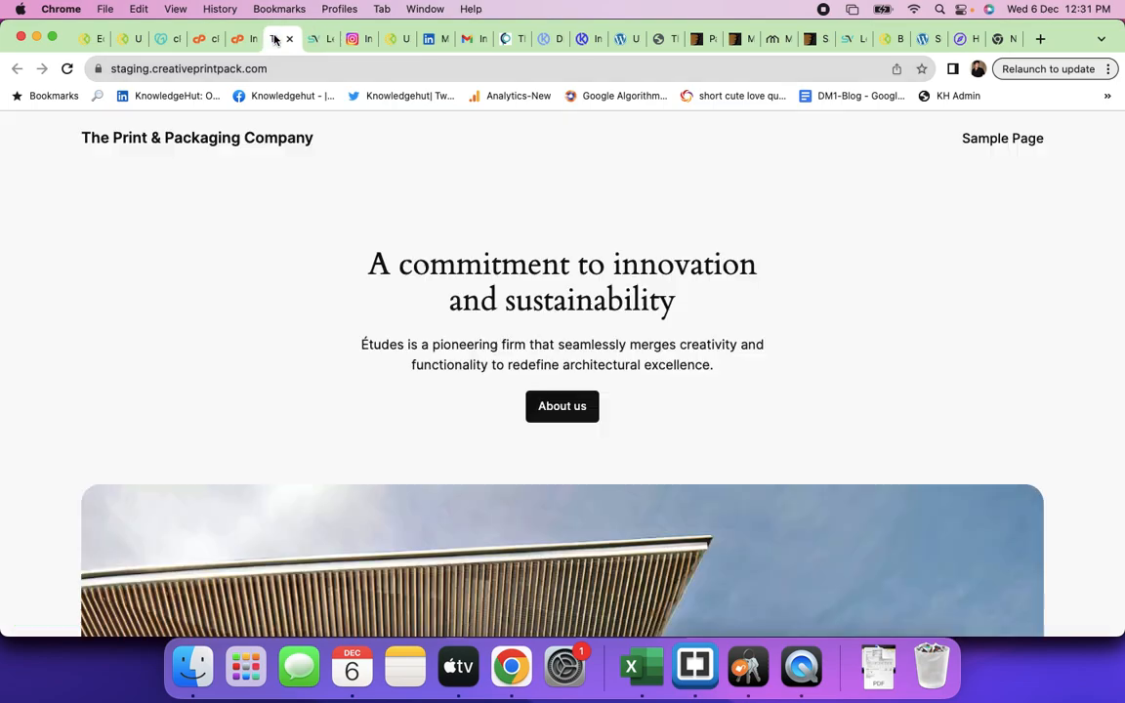
# - Find the new Paper Bag Manufacturer (3) Clone Clone entry in the Installatron installs list
pyautogui.click(238, 39)
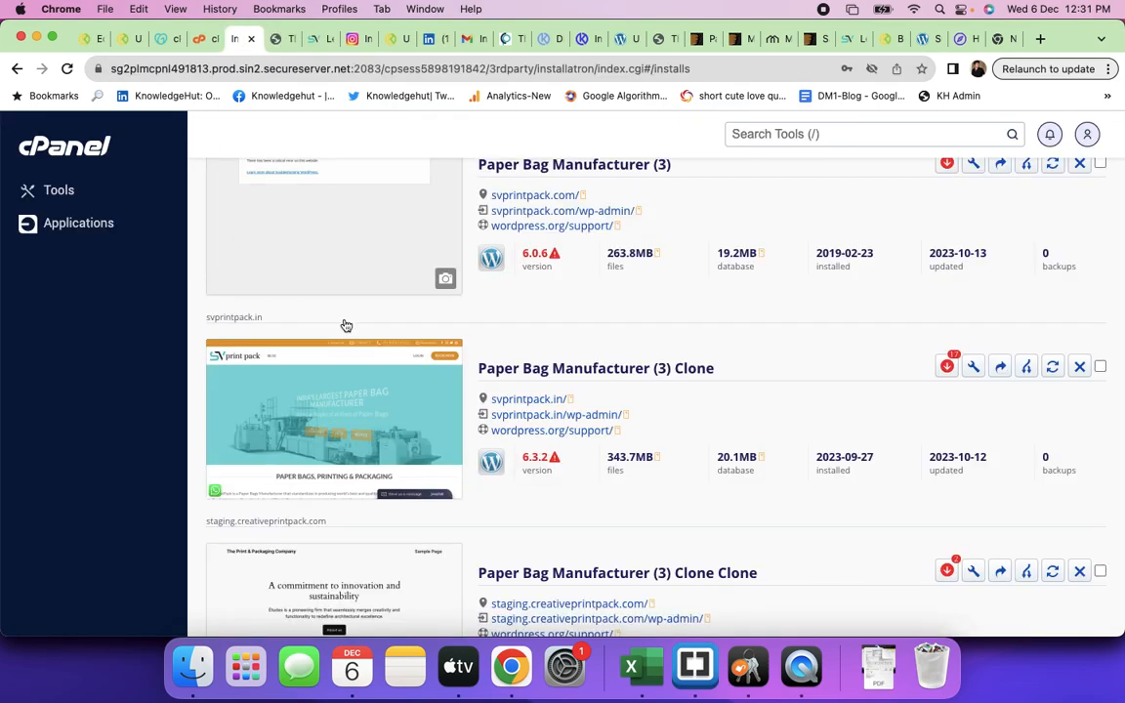
pyautogui.scroll(-2, 586, 419)
pyautogui.scroll(-4, 637, 449)
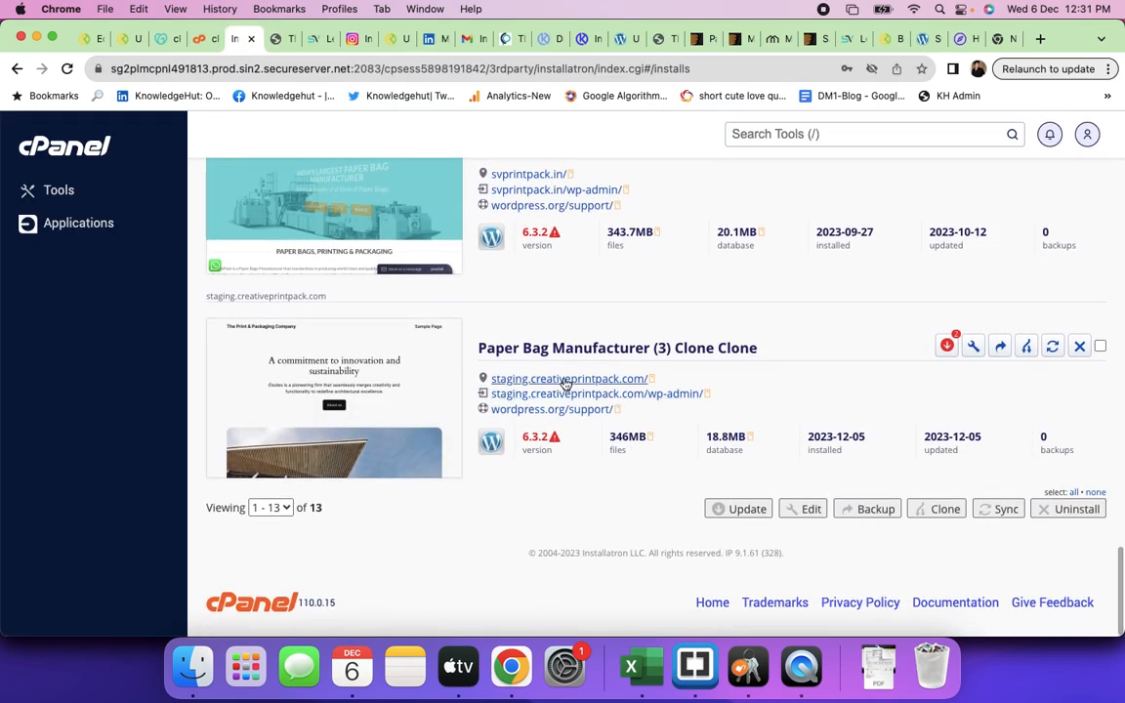
pyautogui.scroll(5, 602, 396)
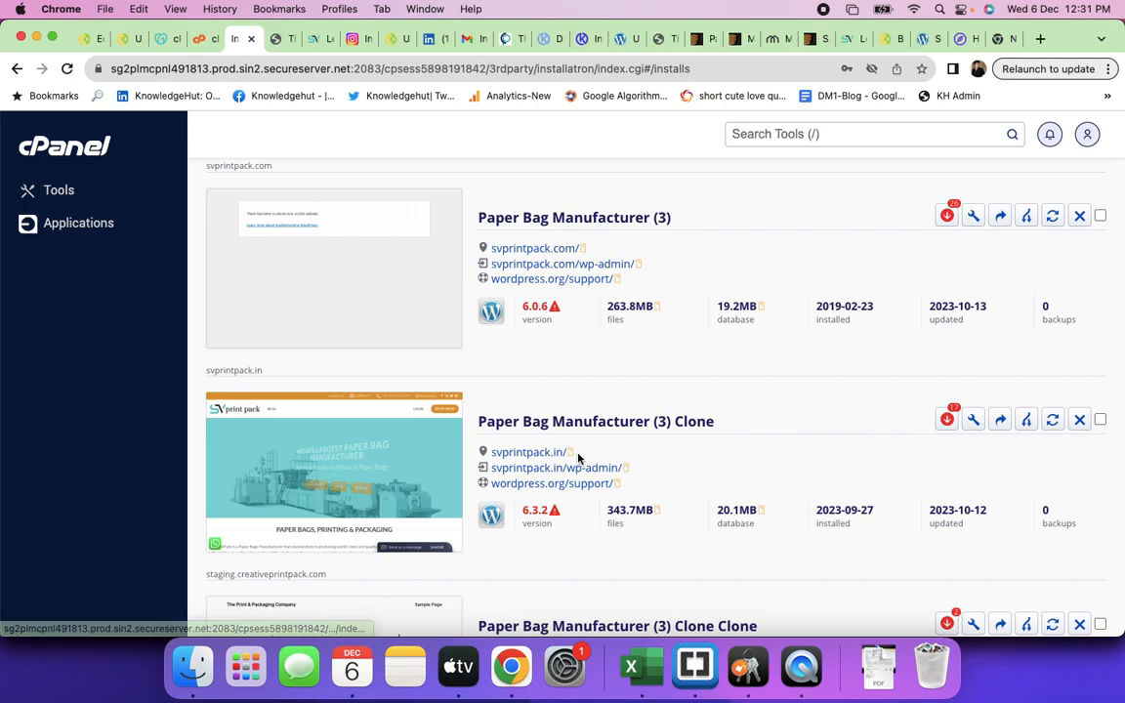
pyautogui.scroll(-3, 578, 458)
pyautogui.scroll(-2, 578, 458)
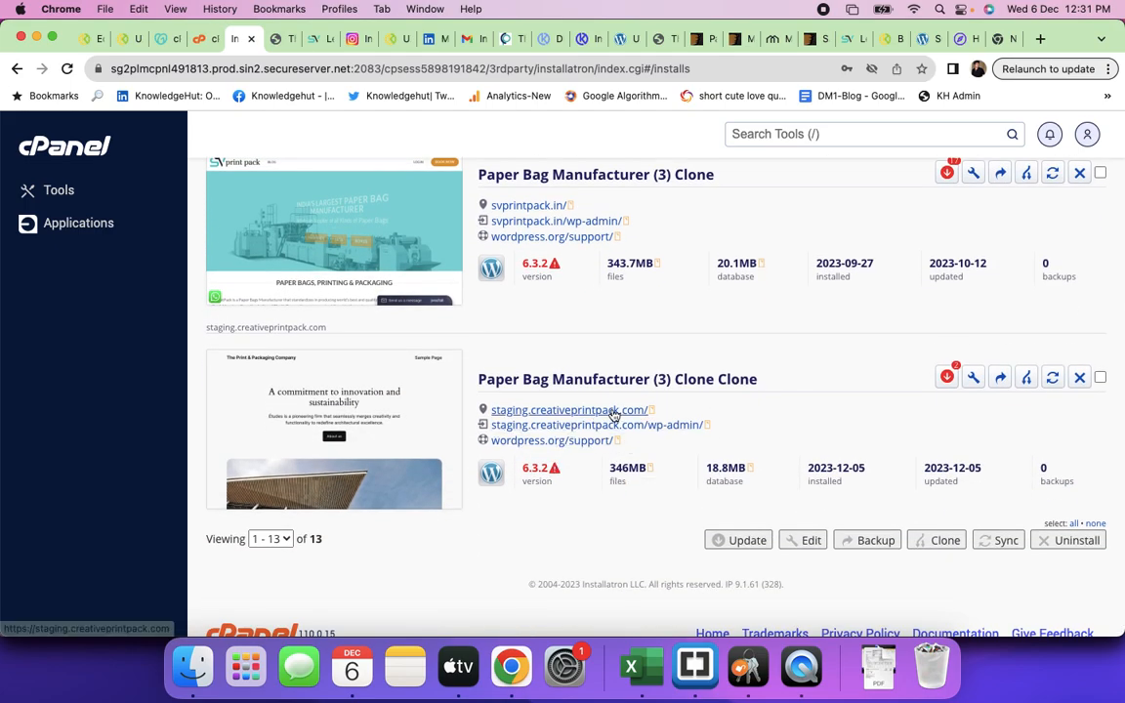